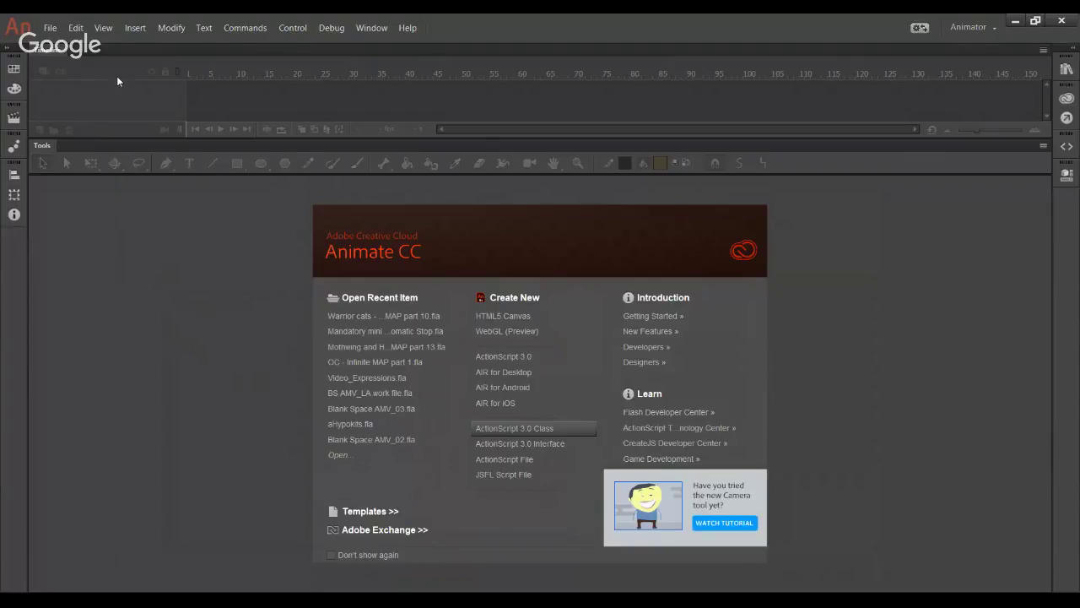
Step: Create a new document and fit the whole blank stage in view
left_click(50, 28)
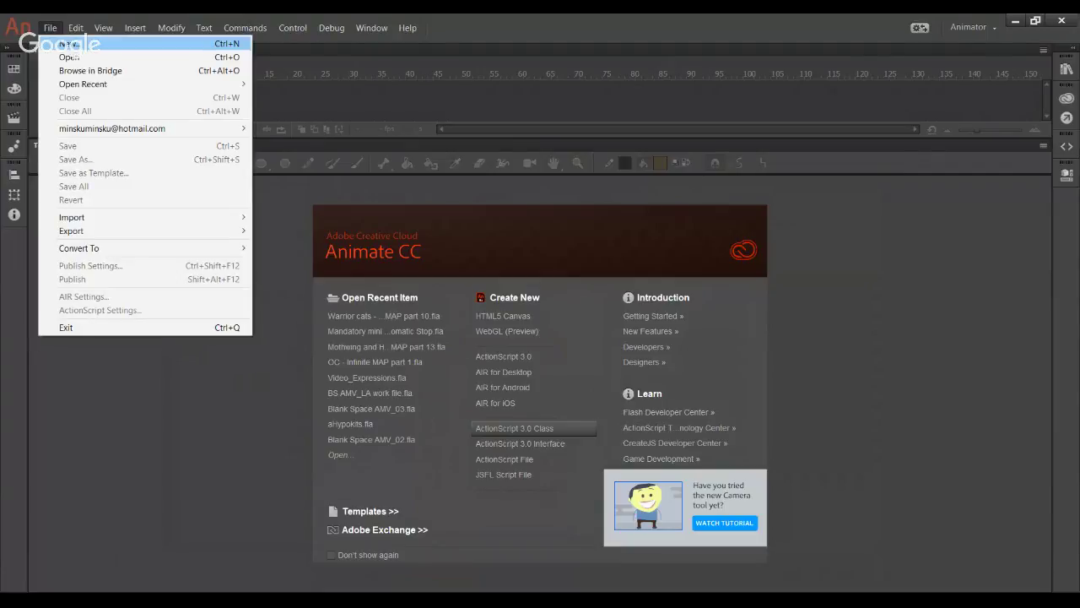
left_click(67, 45)
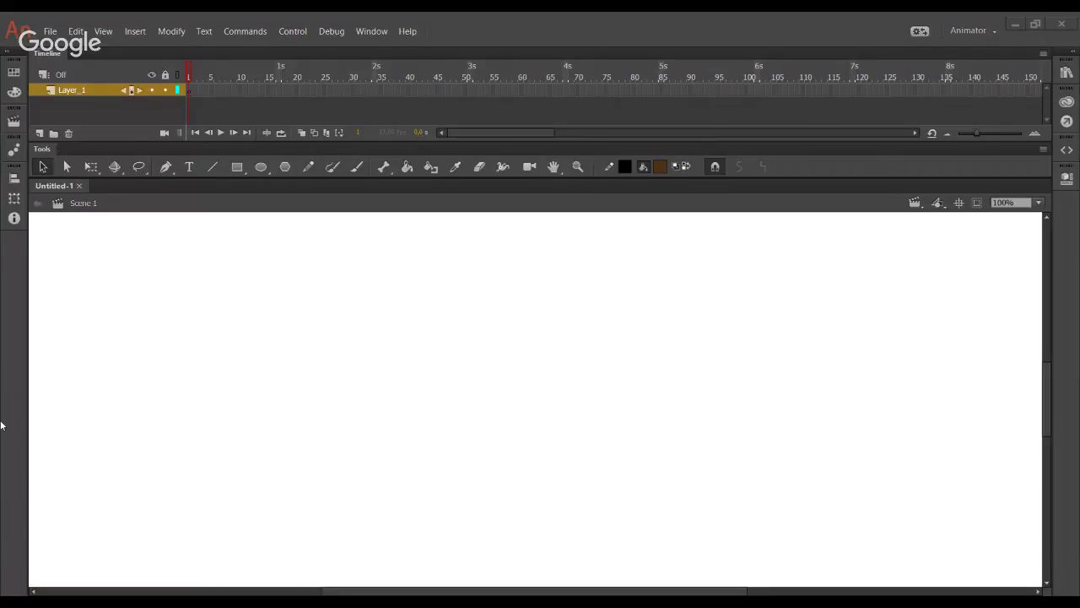
left_click(1026, 199)
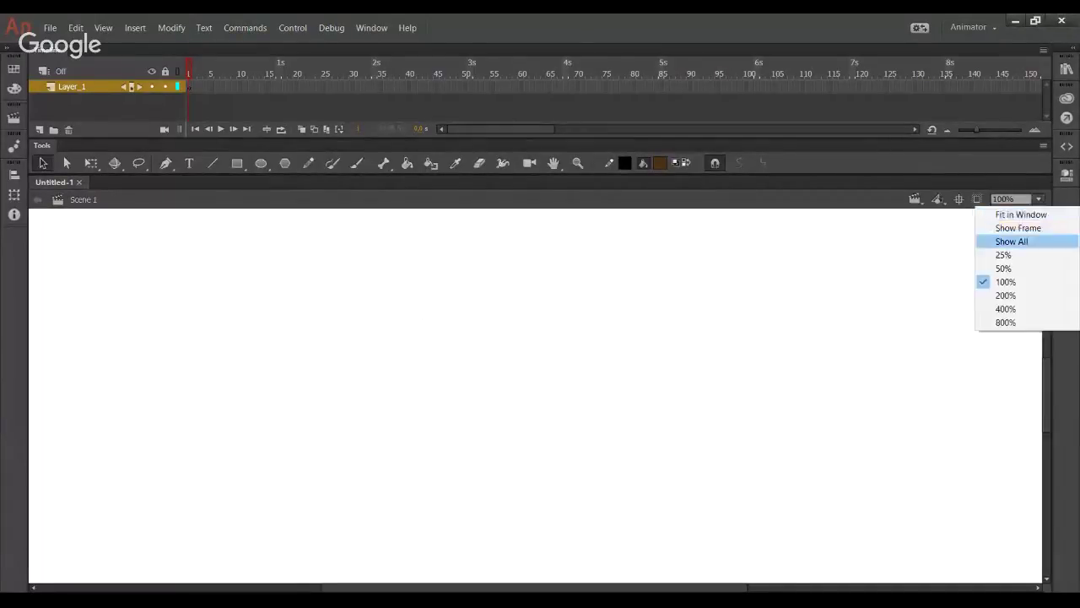
left_click(1012, 256)
left_click(579, 163)
left_click_drag(356, 297, 745, 529)
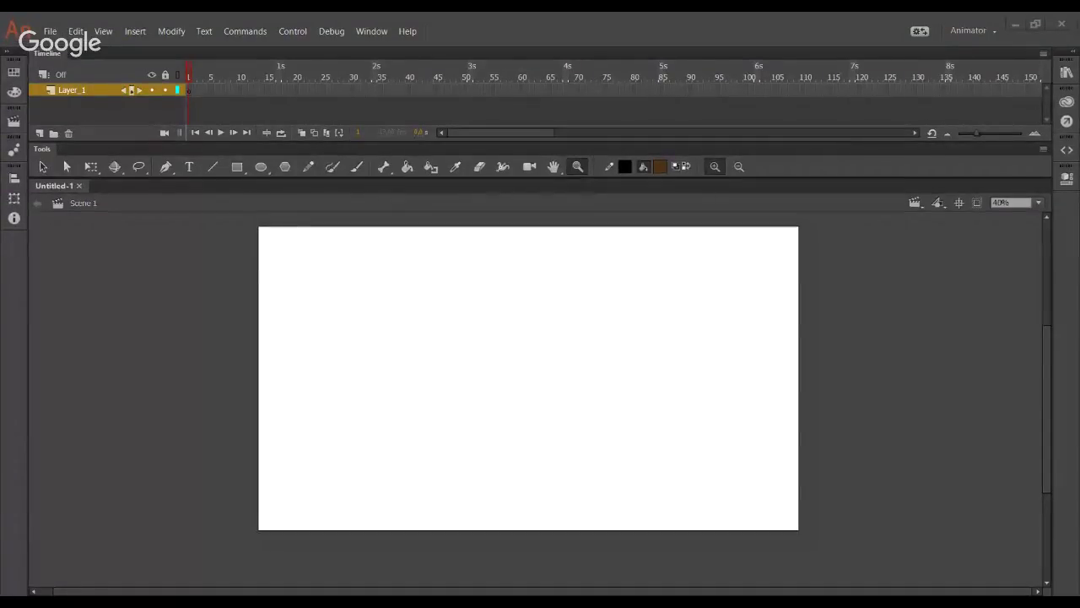
left_click(304, 164)
left_click_drag(321, 292, 688, 316)
key("ctrl+z")
Step: Handwrite "Tulip (Yellow)" with the Brush tool in orange along the top of the stage
left_click(758, 211)
mouse_move(511, 177)
left_mouse_down()
mouse_move(514, 215)
mouse_move(514, 181)
left_mouse_up()
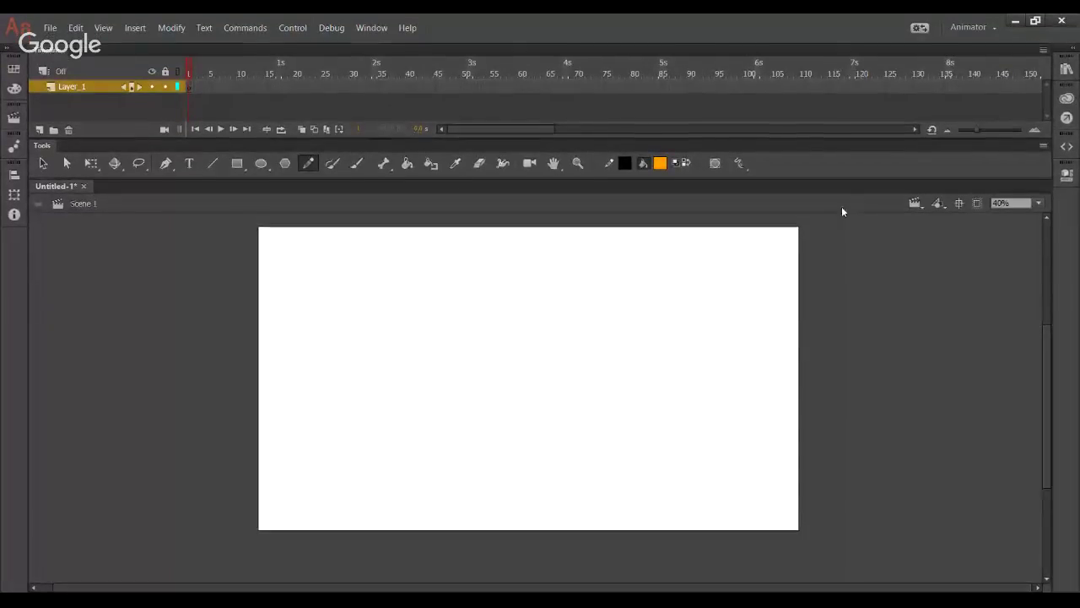
left_click(353, 166)
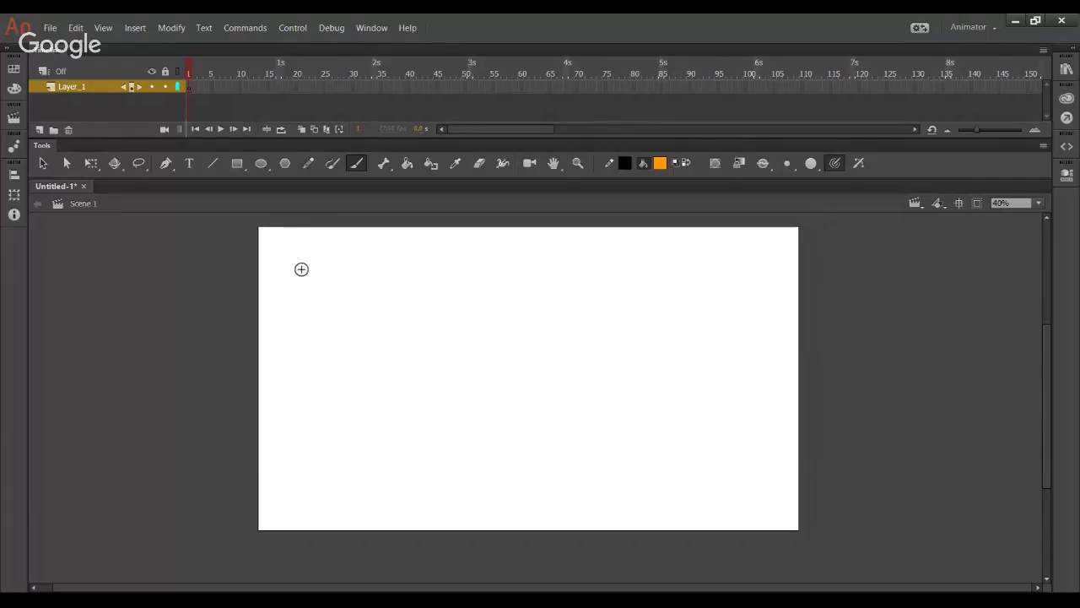
mouse_move(296, 255)
left_mouse_down()
mouse_move(322, 254)
mouse_move(310, 282)
mouse_move(343, 289)
mouse_move(341, 268)
mouse_move(358, 289)
left_mouse_up()
mouse_move(365, 270)
left_mouse_down()
mouse_move(373, 309)
mouse_move(376, 292)
left_mouse_up()
left_click(364, 253)
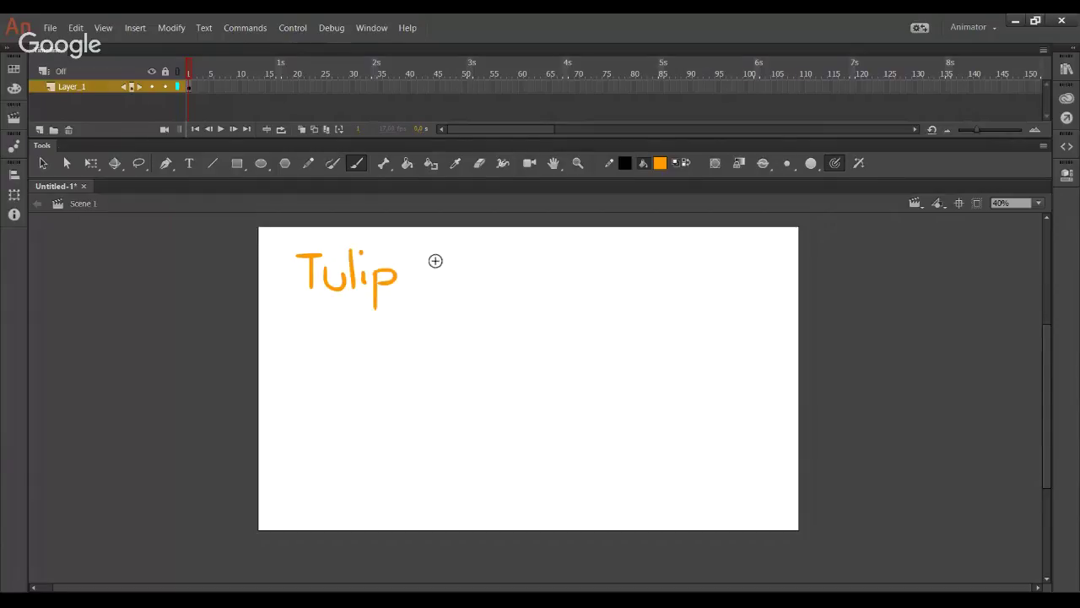
mouse_move(464, 250)
left_mouse_down()
mouse_move(466, 284)
mouse_move(482, 272)
mouse_move(483, 281)
left_mouse_up()
mouse_move(501, 271)
left_mouse_down()
mouse_move(522, 253)
mouse_move(556, 288)
mouse_move(569, 257)
mouse_move(581, 290)
left_mouse_up()
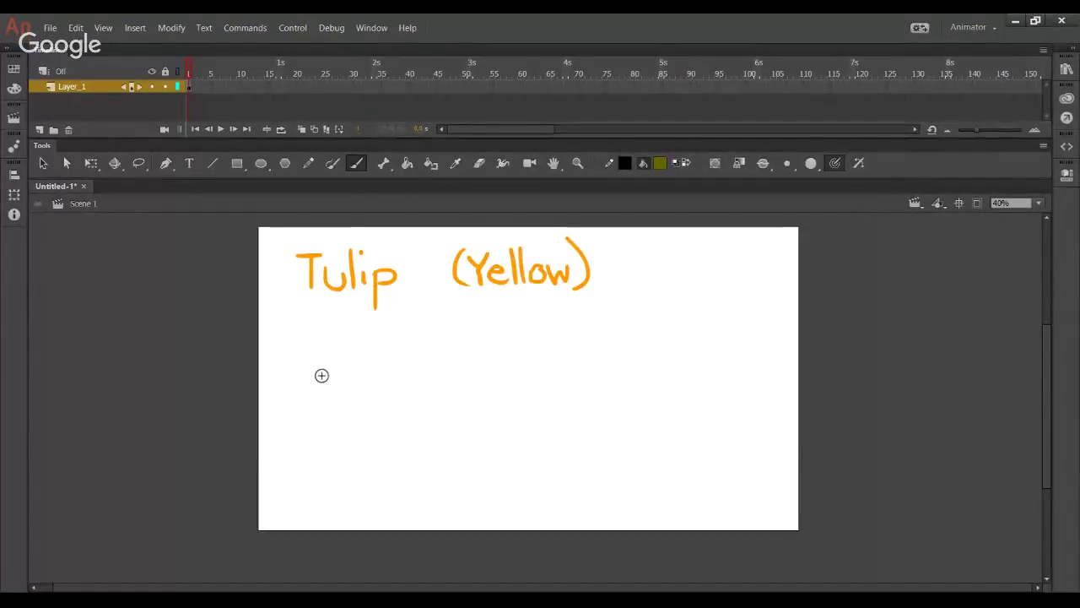
Step: Handwrite "Princess (Jungle Cats)" with an olive brush across the middle of the stage
mouse_move(304, 350)
left_mouse_down()
mouse_move(304, 387)
mouse_move(306, 366)
mouse_move(339, 389)
mouse_move(357, 368)
left_mouse_up()
mouse_move(363, 388)
left_mouse_down()
mouse_move(362, 369)
mouse_move(375, 388)
mouse_move(423, 385)
left_mouse_up()
left_click(362, 355)
left_click_drag(431, 374, 481, 387)
left_click_drag(564, 342, 559, 399)
mouse_move(569, 371)
left_mouse_down()
mouse_move(567, 386)
mouse_move(614, 368)
mouse_move(651, 390)
mouse_move(635, 405)
left_mouse_up()
mouse_move(680, 347)
left_mouse_down()
mouse_move(684, 386)
mouse_move(699, 389)
left_mouse_up()
mouse_move(734, 356)
left_mouse_down()
mouse_move(733, 387)
mouse_move(760, 387)
left_mouse_up()
mouse_move(764, 350)
left_mouse_down()
mouse_move(788, 387)
mouse_move(797, 367)
mouse_move(785, 395)
left_mouse_up()
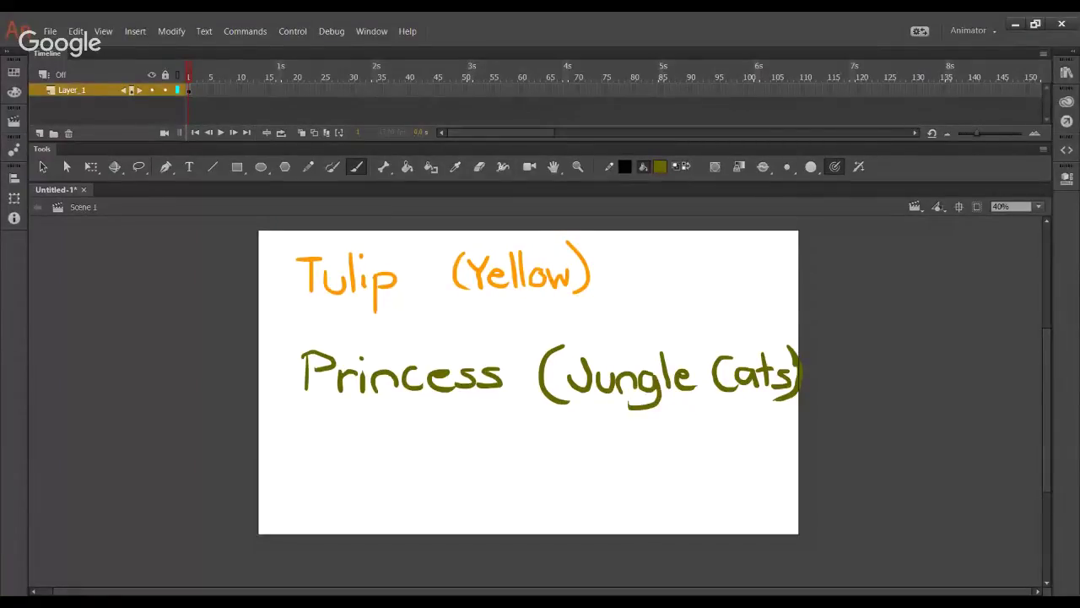
Step: Set the brush fill to bright green and handwrite "Powder (Blazing Will of the Heart)" beneath the Princess entry
left_click(780, 221)
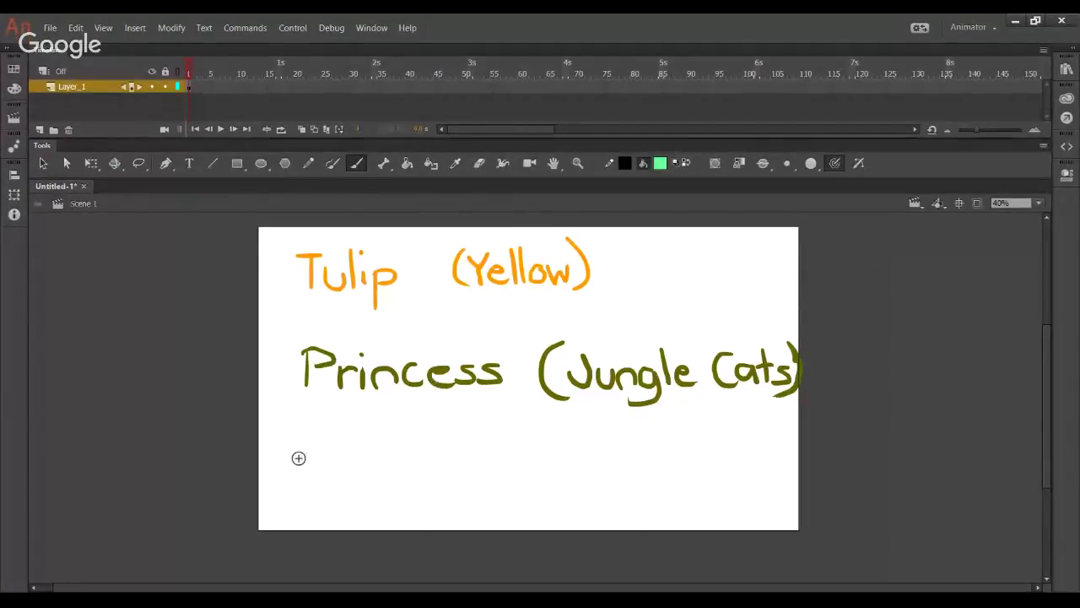
left_click(659, 170)
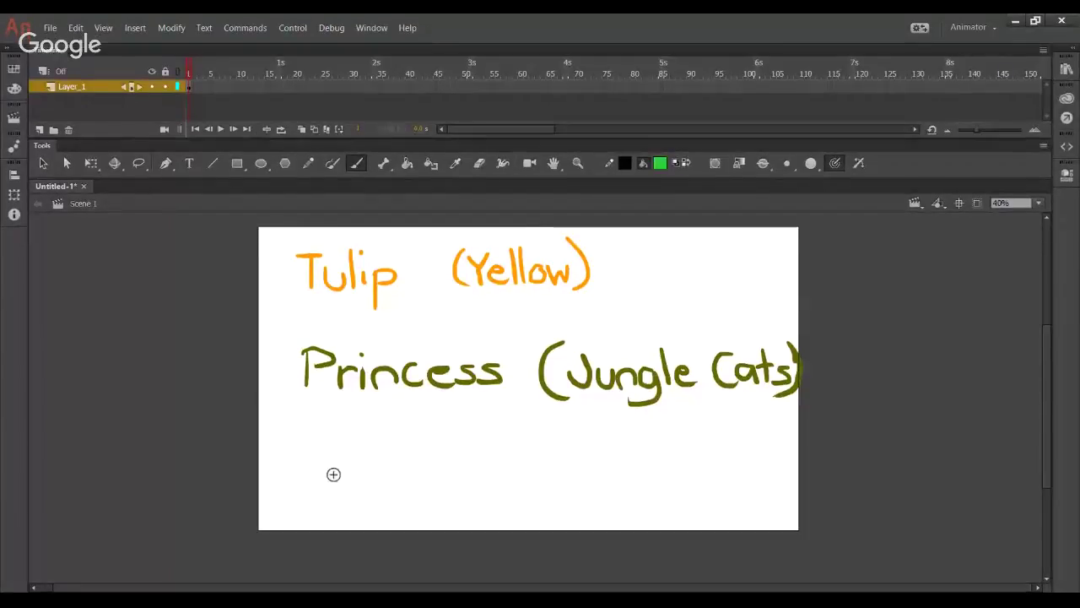
left_click_drag(305, 434, 303, 478)
mouse_move(297, 443)
left_mouse_down()
mouse_move(331, 455)
mouse_move(314, 462)
mouse_move(345, 459)
left_mouse_up()
mouse_move(358, 461)
left_mouse_down()
mouse_move(366, 478)
mouse_move(384, 460)
mouse_move(420, 479)
left_mouse_up()
left_click_drag(425, 467, 447, 481)
mouse_move(456, 456)
left_mouse_down()
mouse_move(456, 481)
mouse_move(477, 456)
left_mouse_up()
mouse_move(532, 425)
left_mouse_down()
mouse_move(540, 489)
mouse_move(542, 458)
mouse_move(540, 475)
left_mouse_up()
mouse_move(569, 439)
left_mouse_down()
mouse_move(569, 475)
mouse_move(602, 465)
mouse_move(606, 478)
mouse_move(623, 478)
left_mouse_up()
left_click_drag(629, 461, 626, 443)
mouse_move(633, 463)
left_mouse_down()
mouse_move(674, 462)
mouse_move(652, 487)
left_mouse_up()
mouse_move(706, 436)
left_mouse_down()
mouse_move(705, 451)
mouse_move(736, 436)
mouse_move(743, 477)
left_mouse_up()
left_click(741, 439)
mouse_move(750, 431)
left_mouse_down()
mouse_move(752, 478)
mouse_move(766, 476)
left_mouse_up()
mouse_move(586, 494)
left_mouse_down()
mouse_move(574, 499)
mouse_move(586, 494)
mouse_move(596, 527)
left_mouse_up()
mouse_move(591, 504)
left_mouse_down()
mouse_move(639, 515)
mouse_move(650, 504)
left_mouse_up()
left_click(638, 524)
mouse_move(653, 492)
left_mouse_down()
mouse_move(654, 524)
mouse_move(702, 516)
left_mouse_up()
left_click_drag(722, 486, 719, 525)
mouse_move(712, 507)
left_mouse_down()
mouse_move(738, 493)
mouse_move(740, 525)
mouse_move(768, 523)
left_mouse_up()
mouse_move(787, 507)
left_mouse_down()
mouse_move(778, 523)
mouse_move(790, 527)
mouse_move(808, 503)
mouse_move(810, 525)
left_mouse_up()
mouse_move(802, 506)
left_mouse_down()
mouse_move(830, 506)
mouse_move(818, 536)
left_mouse_up()
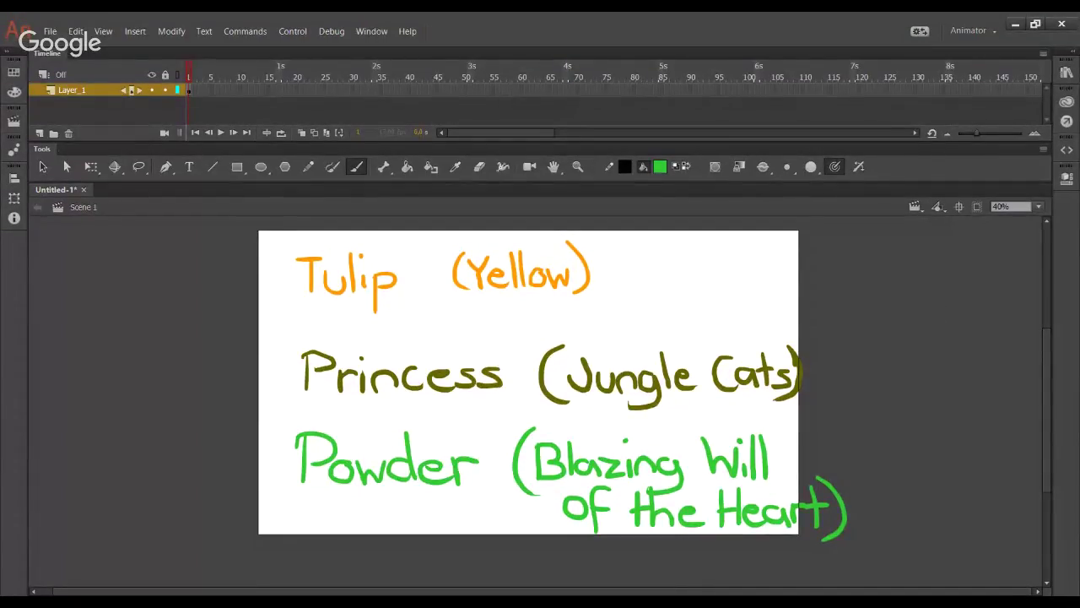
Step: Paint the abbreviations Y, JC and BWotH in dark purple beside their entries, and shift all the lettering slightly left
left_click_drag(634, 245, 649, 261)
left_click_drag(648, 259, 648, 282)
left_click_drag(859, 355, 839, 378)
mouse_move(893, 356)
left_mouse_down()
mouse_move(873, 364)
mouse_move(895, 384)
left_mouse_up()
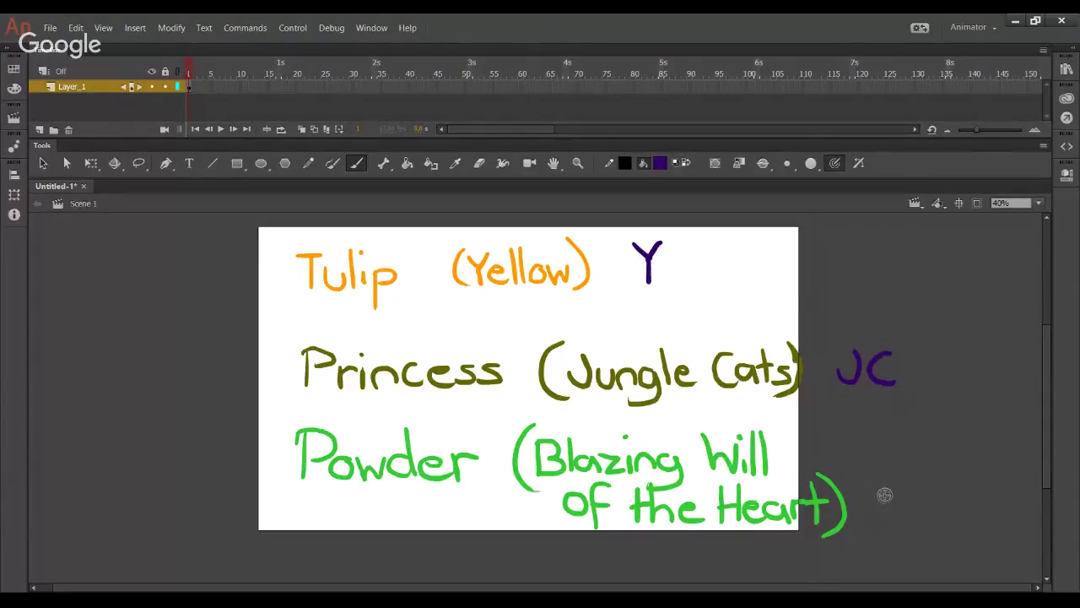
left_click_drag(873, 444, 878, 479)
mouse_move(903, 442)
left_mouse_down()
mouse_move(936, 445)
mouse_move(941, 476)
mouse_move(967, 480)
left_mouse_up()
mouse_move(957, 456)
left_mouse_down()
mouse_move(977, 454)
mouse_move(984, 476)
left_mouse_up()
mouse_move(985, 454)
left_mouse_down()
mouse_move(1005, 453)
mouse_move(1006, 478)
left_mouse_up()
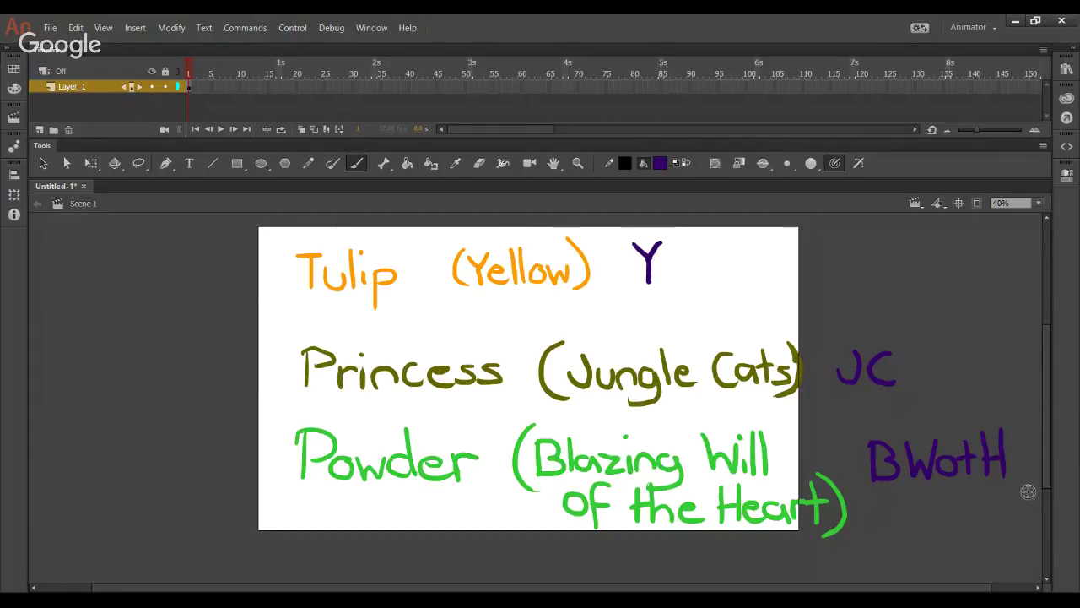
key("ctrl+a")
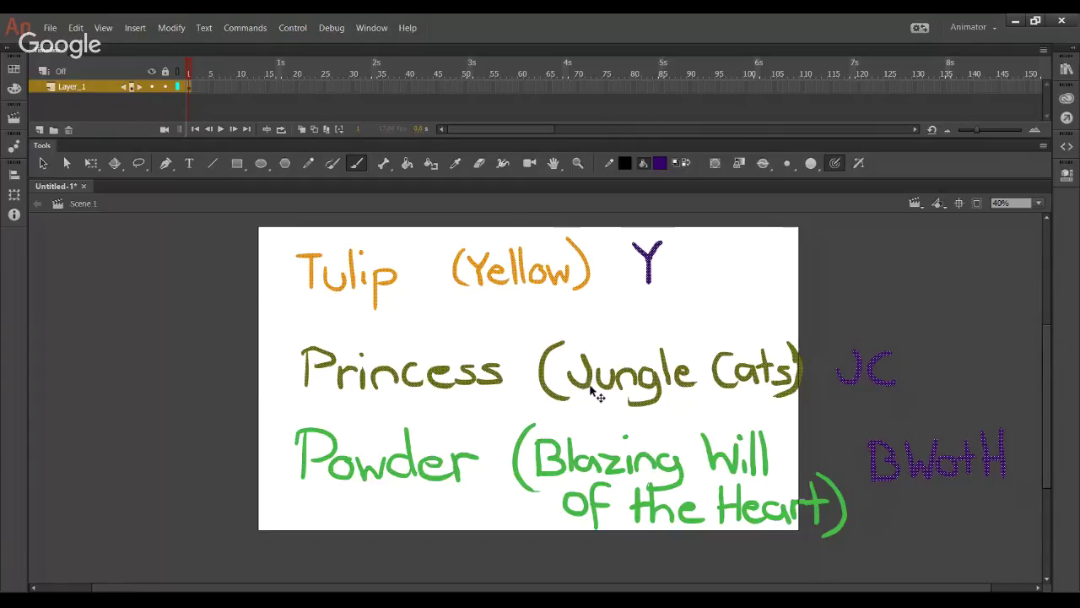
left_click_drag(595, 391, 569, 388)
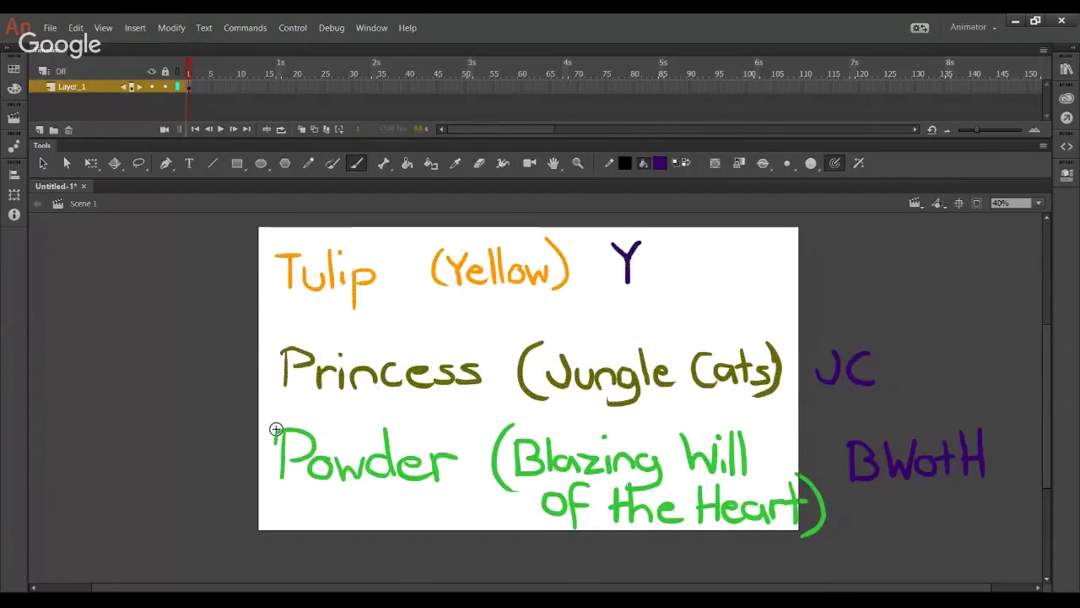
Step: Set the brush fill to red and paint one tally mark beside Y and one below BWotH
left_click(308, 163)
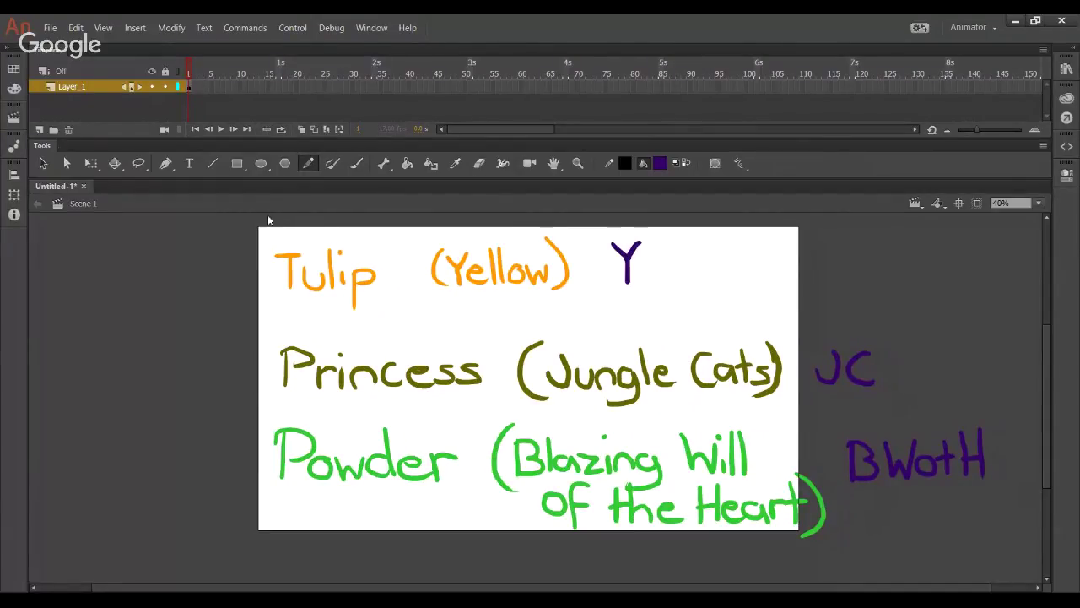
key("b")
left_click(688, 164)
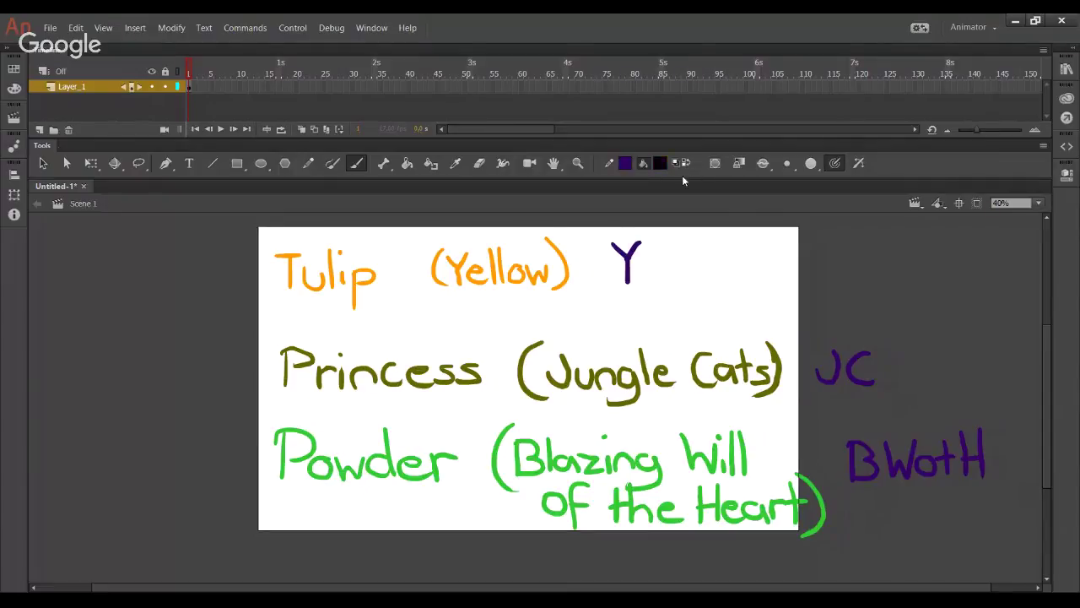
left_click(643, 168)
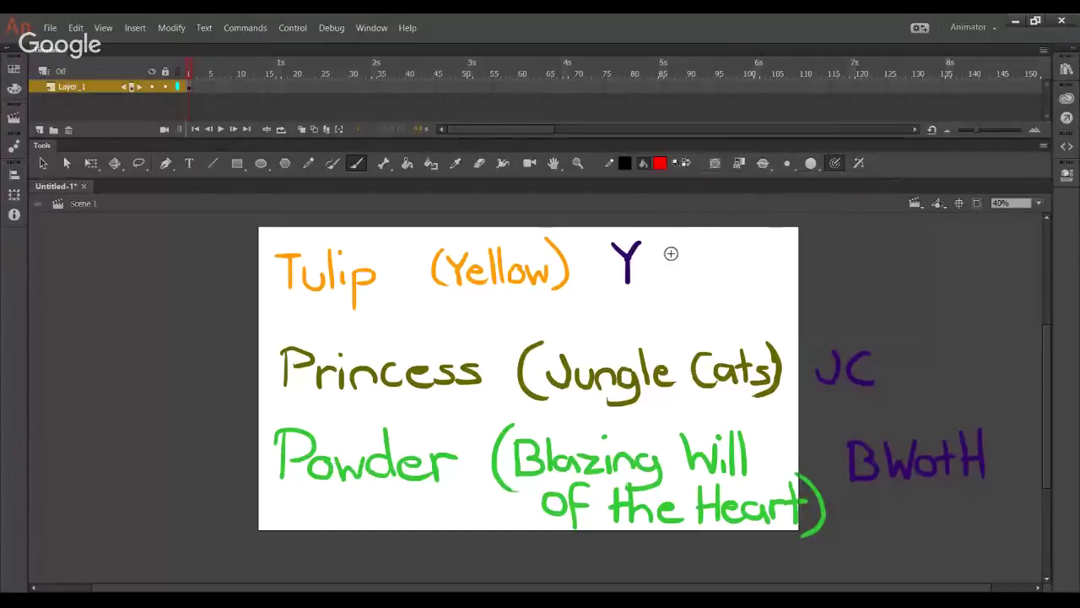
left_click_drag(673, 253, 673, 287)
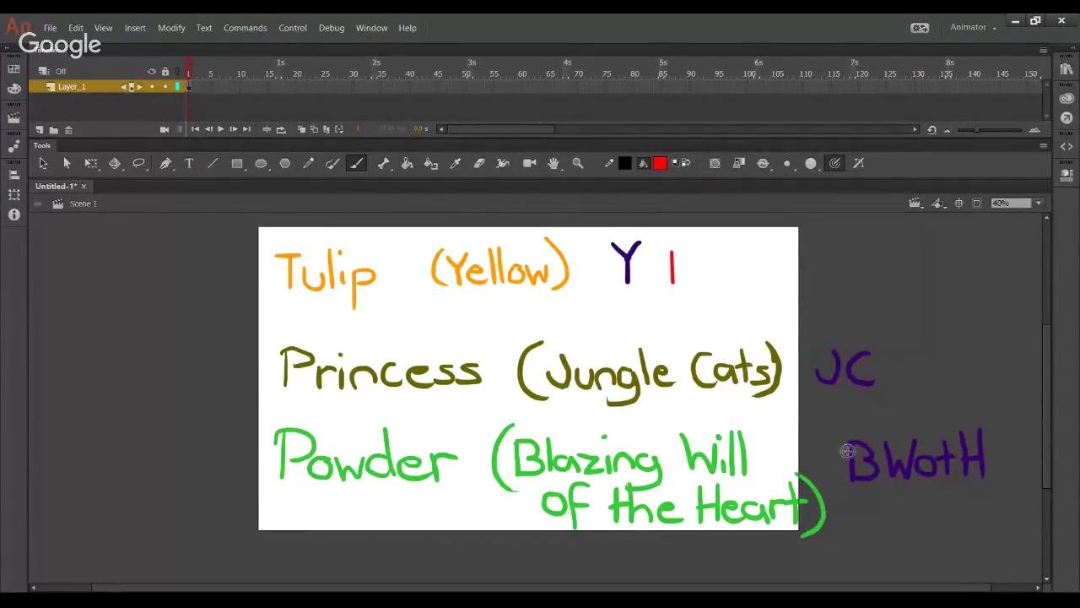
left_click_drag(852, 500, 853, 529)
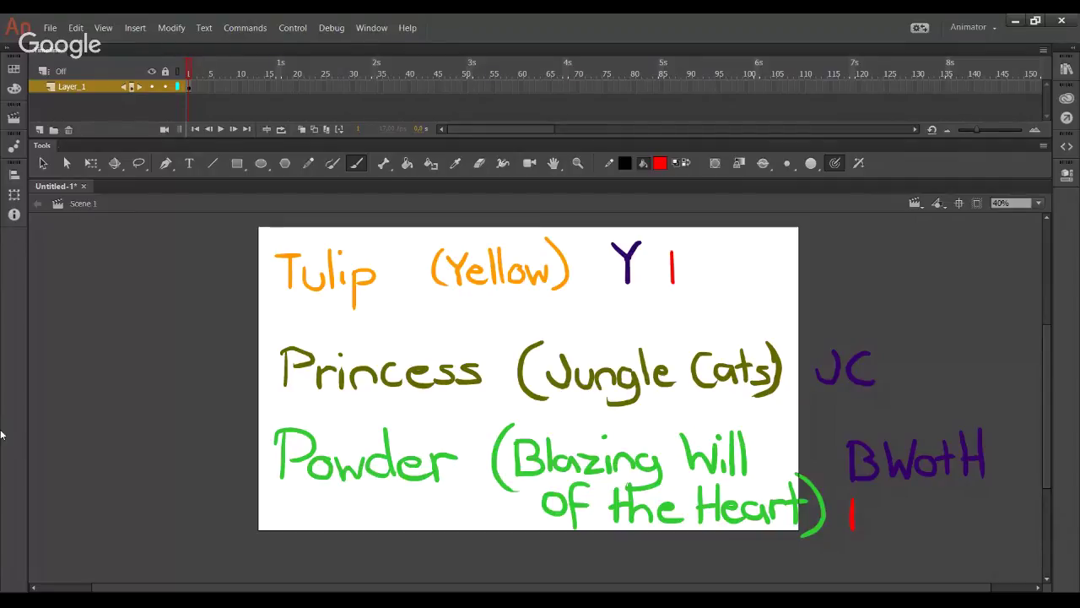
Step: Open a new Google Chrome window
left_click(308, 163)
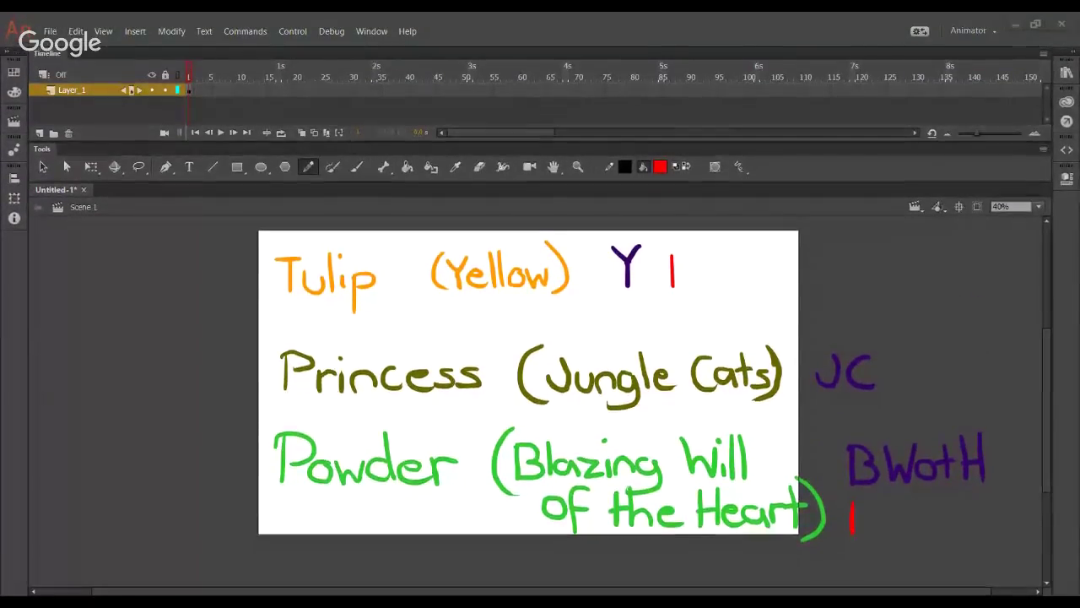
right_click(295, 601)
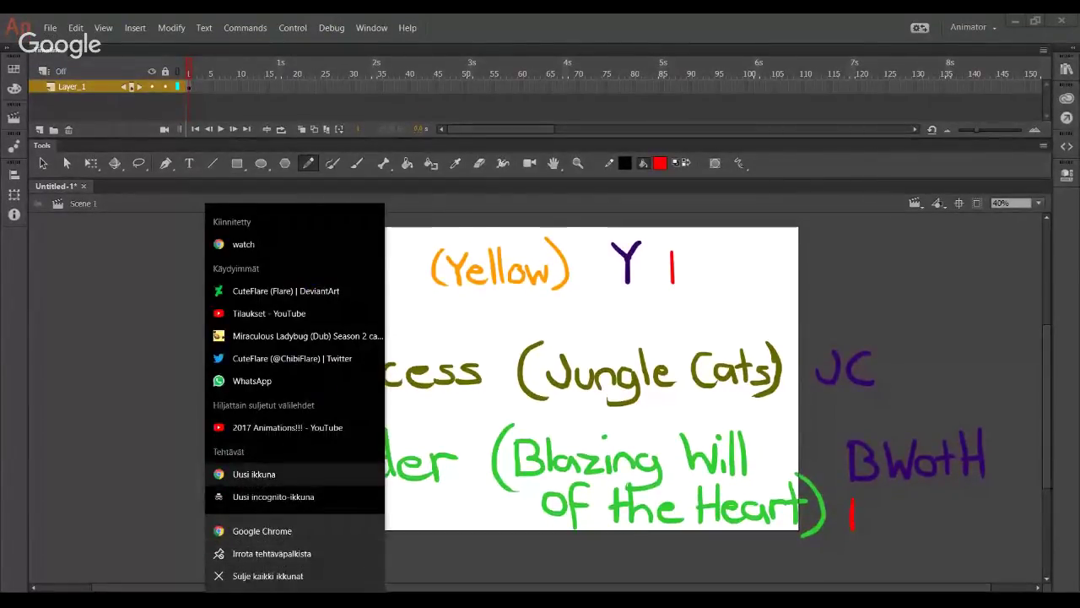
left_click(287, 475)
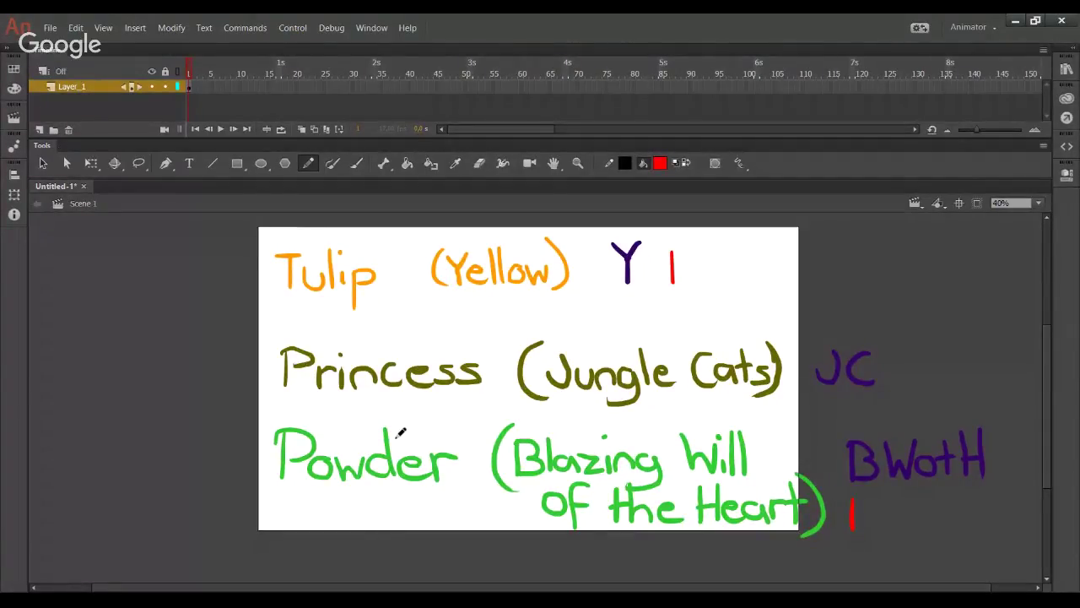
Step: Paint a second red tally mark beside Y, a first beside JC and a second below BWotH
left_click(356, 163)
mouse_move(236, 296)
left_mouse_down()
mouse_move(472, 308)
mouse_move(675, 414)
left_mouse_up()
key("ctrl+z")
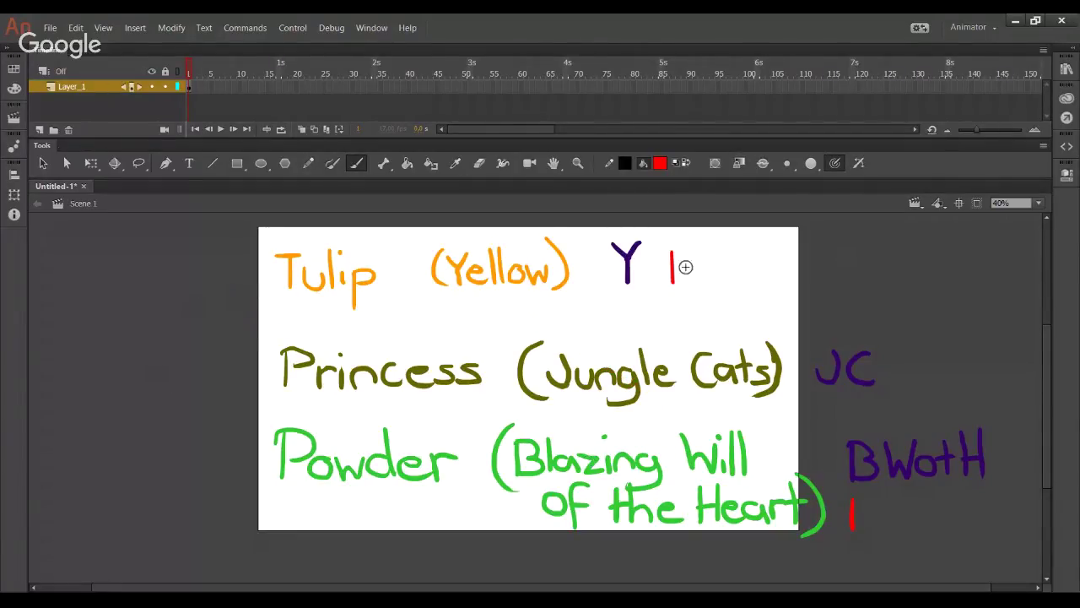
left_click_drag(683, 251, 684, 284)
left_click_drag(897, 355, 898, 381)
left_click_drag(864, 500, 864, 527)
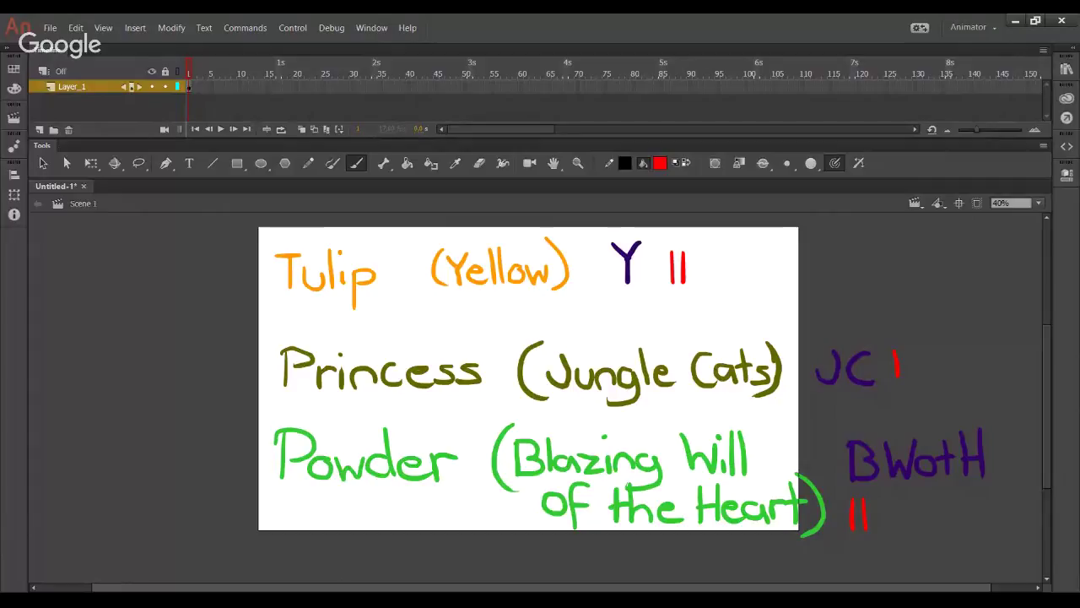
Step: Cross out the Princess (Jungle Cats) row with one red brush line ending at its tally mark
left_click_drag(267, 381, 978, 356)
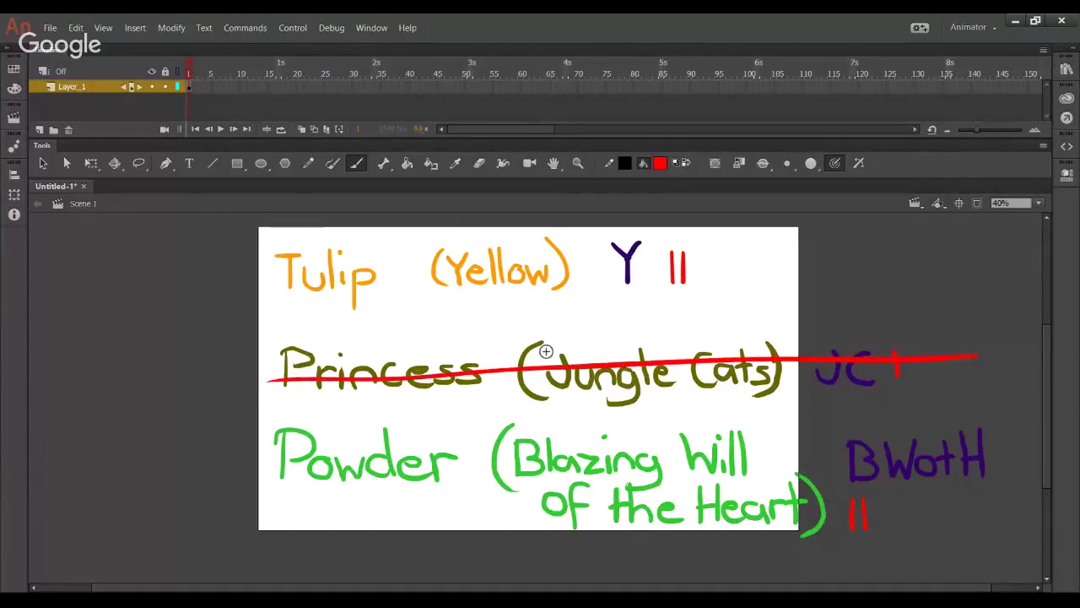
key("ctrl+z")
mouse_move(261, 369)
left_mouse_down()
mouse_move(837, 384)
mouse_move(886, 382)
mouse_move(901, 356)
left_mouse_up()
key("ctrl+z")
mouse_move(279, 370)
left_mouse_down()
mouse_move(867, 360)
mouse_move(900, 356)
left_mouse_up()
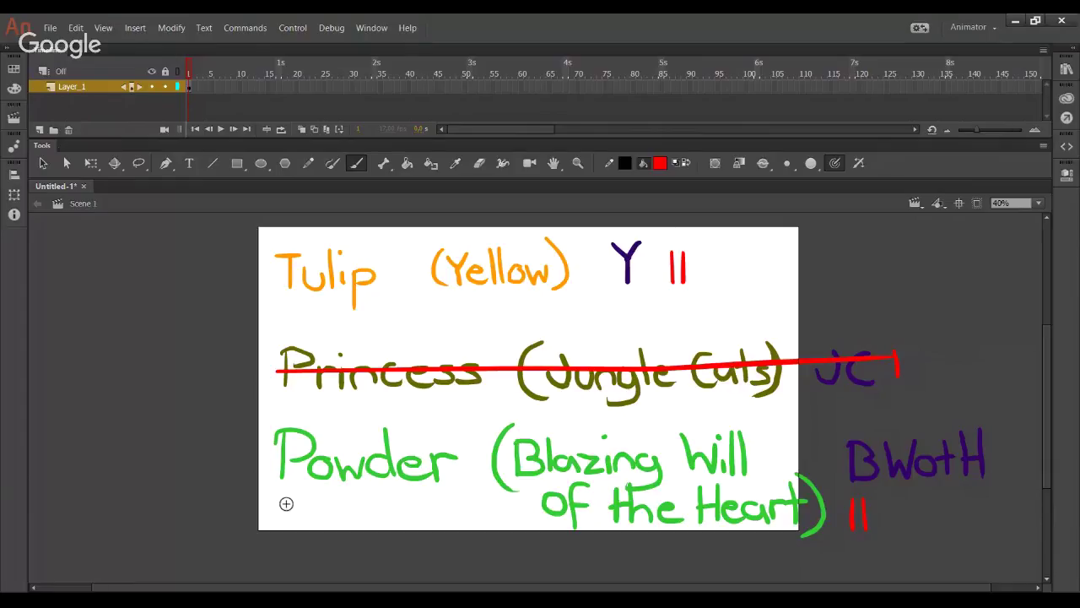
Step: Select the crossed-out Princess (Jungle Cats) row with the Lasso and delete it
left_click(140, 162)
mouse_move(362, 338)
left_mouse_down()
mouse_move(305, 346)
mouse_move(228, 375)
mouse_move(249, 404)
mouse_move(315, 423)
mouse_move(507, 415)
mouse_move(643, 427)
mouse_move(913, 416)
mouse_move(964, 363)
mouse_move(877, 334)
mouse_move(361, 337)
left_mouse_up()
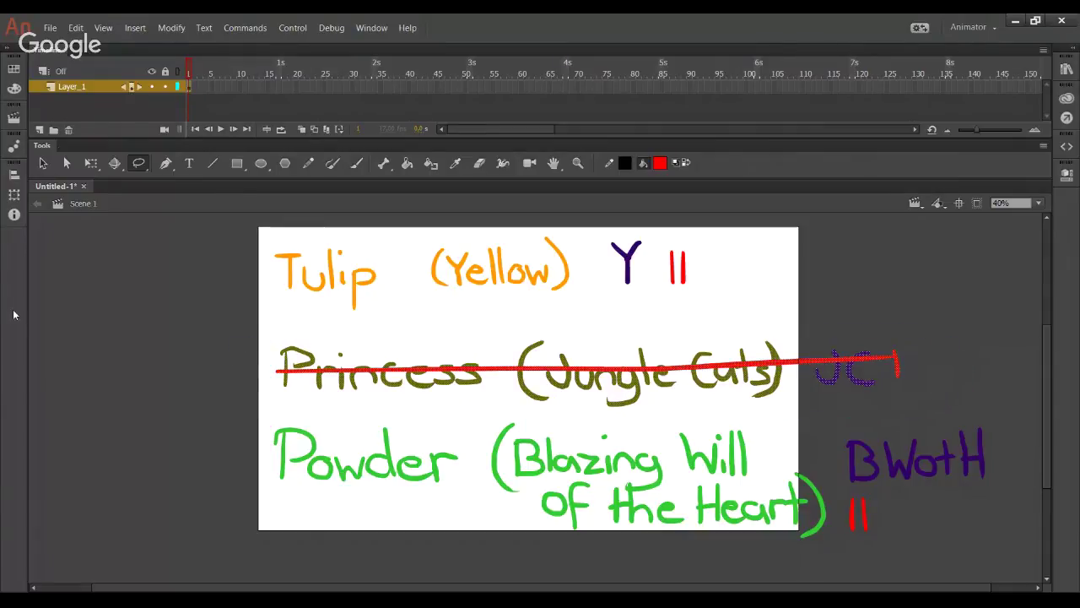
key("Delete")
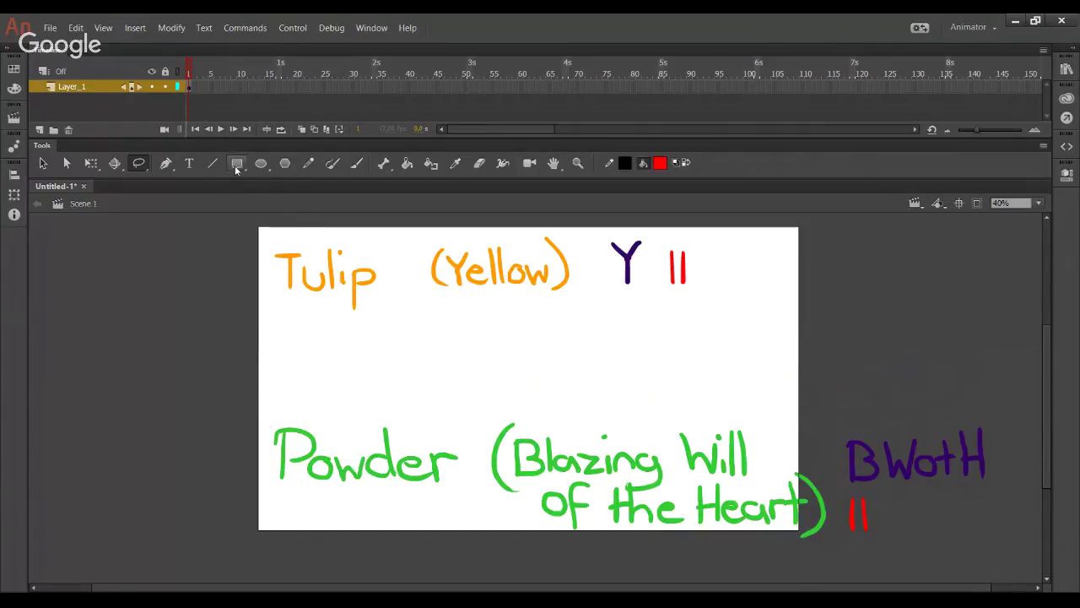
Step: Paint a third red tally mark below BWotH, and delete everything from the stage
left_click(308, 164)
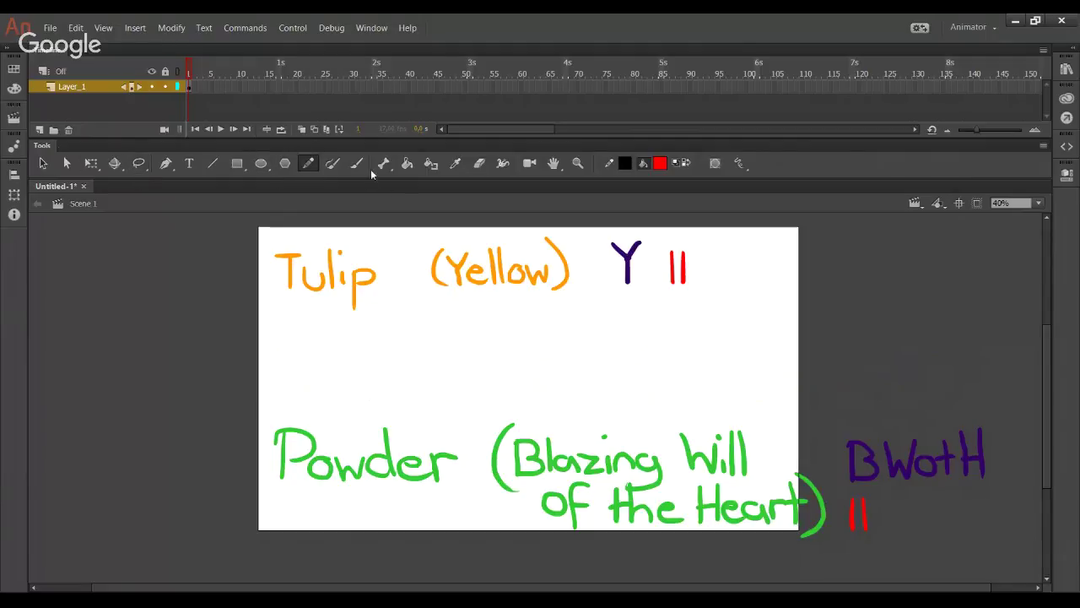
left_click(357, 163)
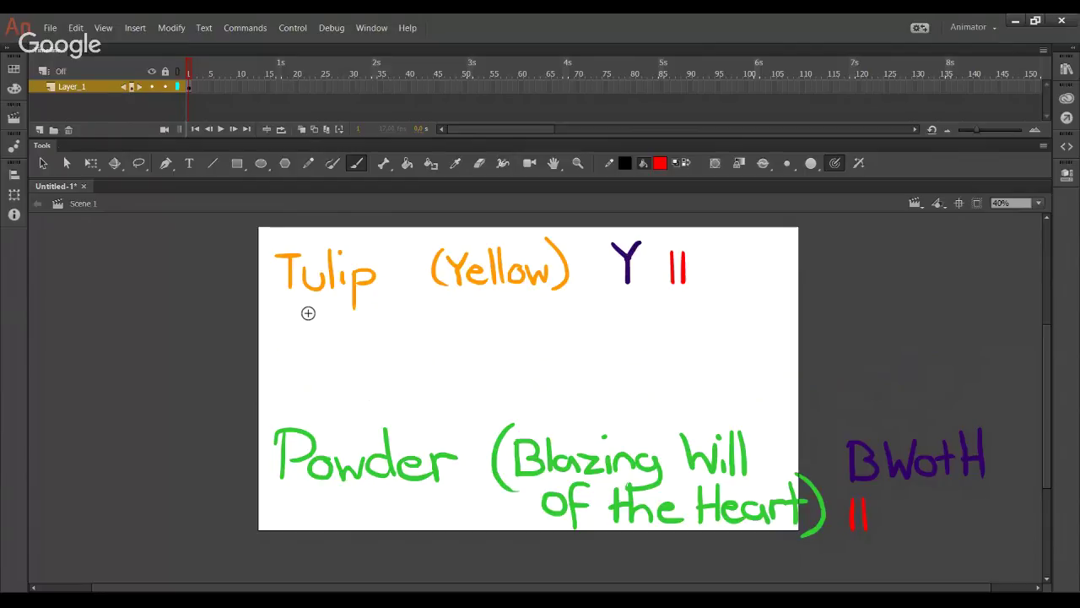
left_click_drag(878, 501, 879, 527)
key("ctrl+a")
key("Delete")
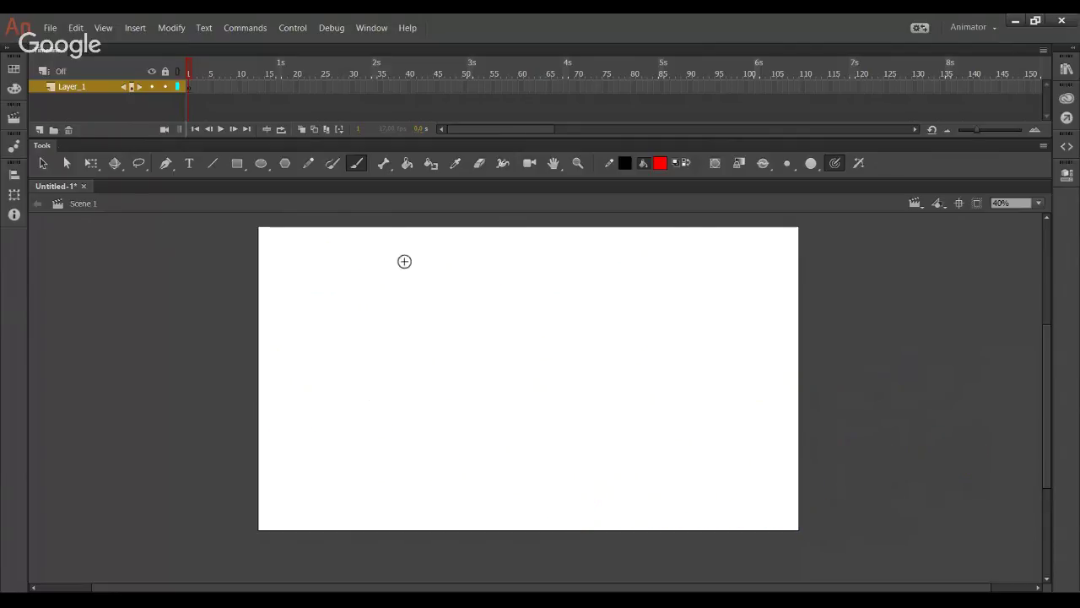
Step: Sketch a rough circle with the Pencil tool in a light turquoise stroke, slightly above the centre of the stage
left_click(308, 163)
left_click(628, 167)
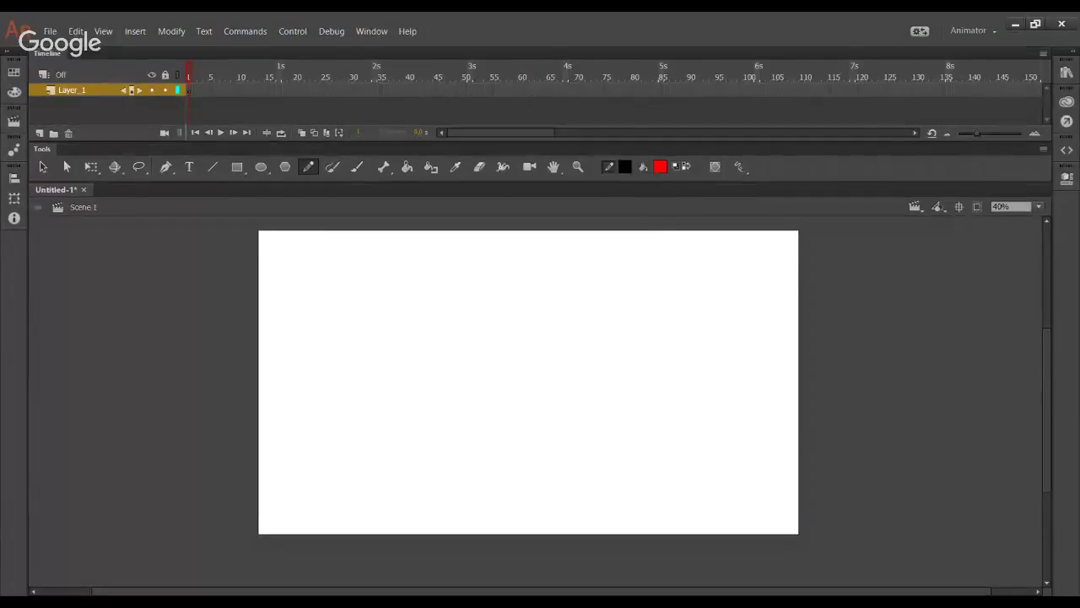
mouse_move(433, 346)
left_mouse_down()
mouse_move(518, 316)
mouse_move(431, 376)
left_mouse_up()
key("ctrl+z")
mouse_move(473, 309)
left_mouse_down()
mouse_move(441, 392)
mouse_move(504, 300)
mouse_move(441, 321)
mouse_move(547, 339)
mouse_move(445, 390)
mouse_move(537, 384)
left_mouse_up()
key("ctrl+z")
mouse_move(540, 311)
left_mouse_down()
mouse_move(456, 380)
mouse_move(515, 307)
mouse_move(512, 396)
mouse_move(466, 305)
mouse_move(456, 339)
mouse_move(553, 352)
mouse_move(443, 340)
mouse_move(560, 340)
left_mouse_up()
key("ctrl+z")
mouse_move(513, 290)
left_mouse_down()
mouse_move(460, 367)
mouse_move(567, 323)
mouse_move(535, 304)
mouse_move(535, 394)
left_mouse_up()
key("ctrl+z")
mouse_move(490, 298)
left_mouse_down()
mouse_move(482, 404)
mouse_move(482, 332)
mouse_move(469, 395)
mouse_move(497, 375)
mouse_move(524, 382)
mouse_move(507, 409)
mouse_move(556, 363)
mouse_move(517, 406)
mouse_move(552, 381)
mouse_move(549, 399)
mouse_move(554, 315)
mouse_move(561, 381)
mouse_move(569, 332)
mouse_move(559, 349)
mouse_move(570, 346)
mouse_move(558, 323)
mouse_move(522, 307)
mouse_move(532, 300)
mouse_move(453, 312)
mouse_move(447, 345)
left_mouse_up()
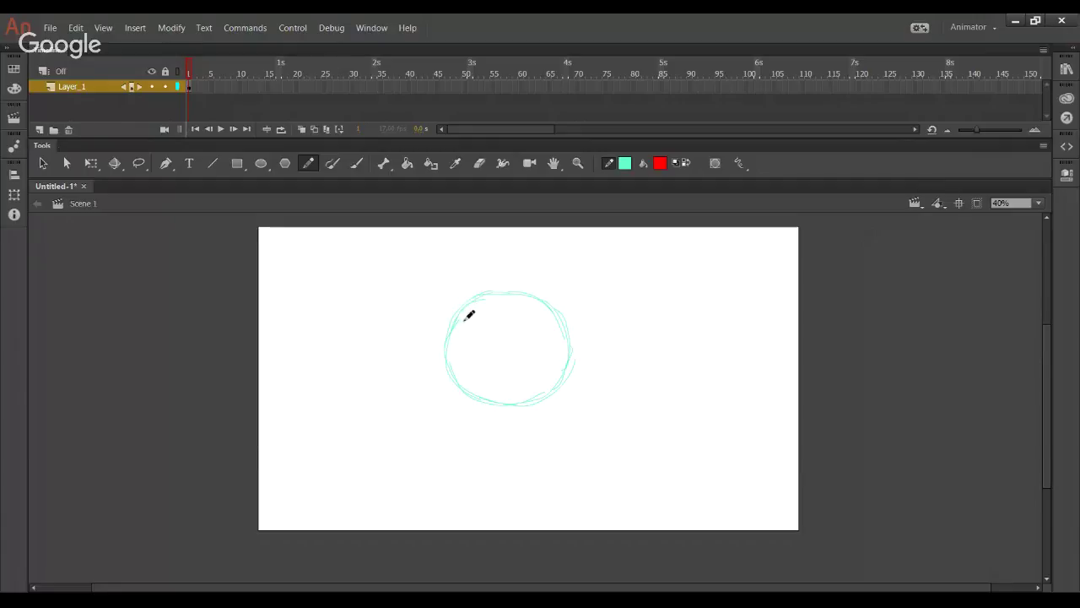
Step: Reinforce the turquoise circle's outline with further Pencil strokes all the way around
mouse_move(495, 290)
left_mouse_down()
mouse_move(564, 336)
mouse_move(529, 299)
mouse_move(573, 362)
mouse_move(560, 387)
mouse_move(571, 343)
mouse_move(568, 379)
mouse_move(459, 378)
mouse_move(447, 361)
mouse_move(527, 414)
mouse_move(477, 395)
left_mouse_up()
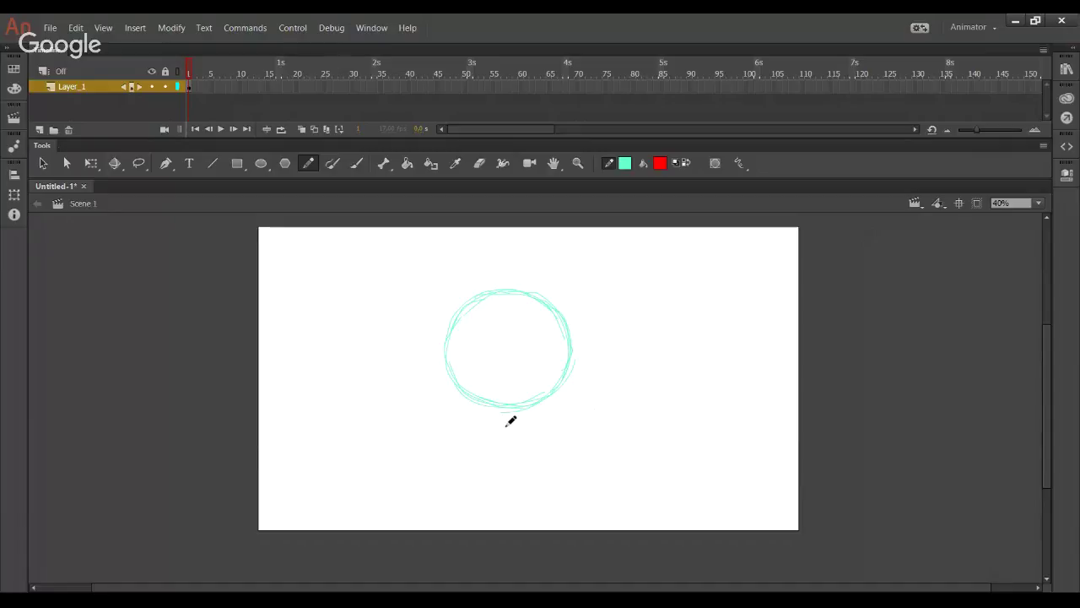
mouse_move(505, 301)
left_mouse_down()
mouse_move(493, 341)
mouse_move(503, 302)
left_mouse_up()
key("ctrl+z")
Step: Select the whole sketched circle and enlarge it slightly with Free Transform
left_click_drag(625, 461, 386, 259)
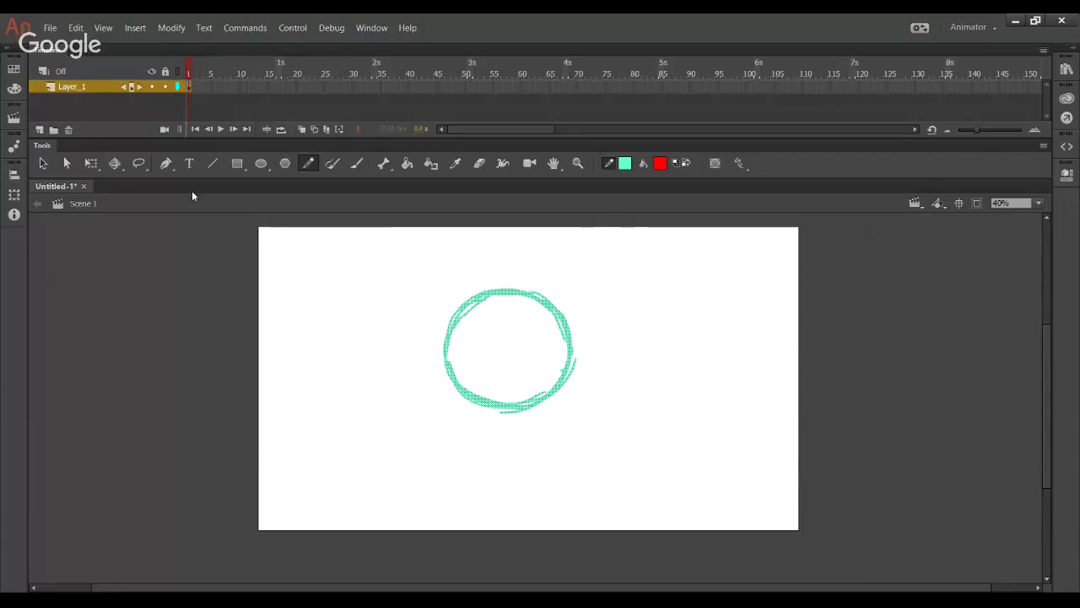
left_click(91, 163)
mouse_move(574, 420)
left_mouse_down()
mouse_move(571, 429)
mouse_move(583, 427)
mouse_move(577, 417)
mouse_move(581, 425)
left_mouse_up()
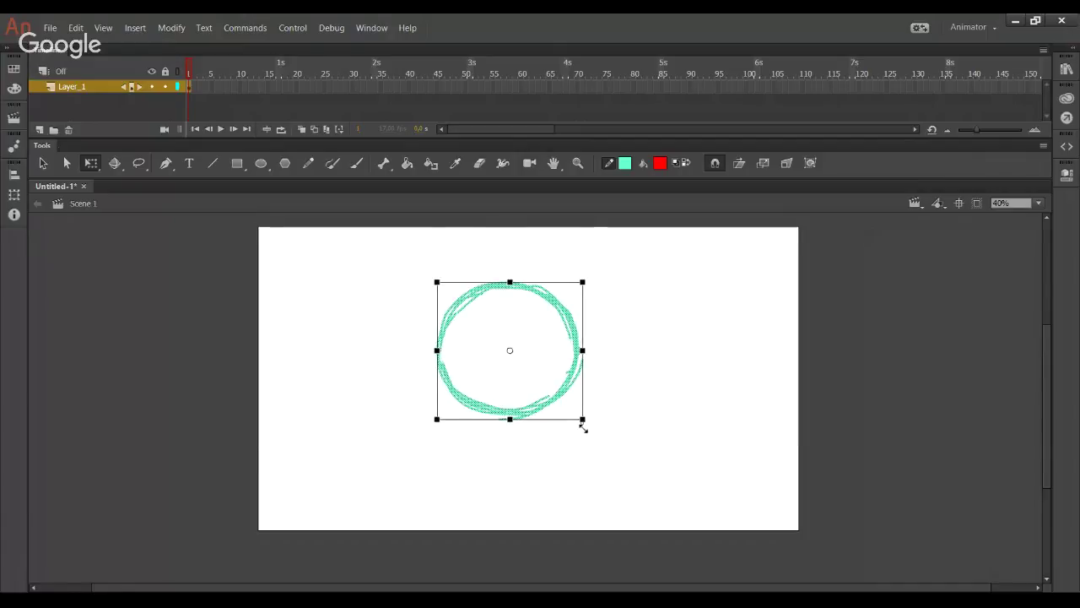
left_click(436, 237)
Step: Pencil a curved vertical and a curved horizontal guideline across the circle, crossing left of and below its centre
left_click(309, 163)
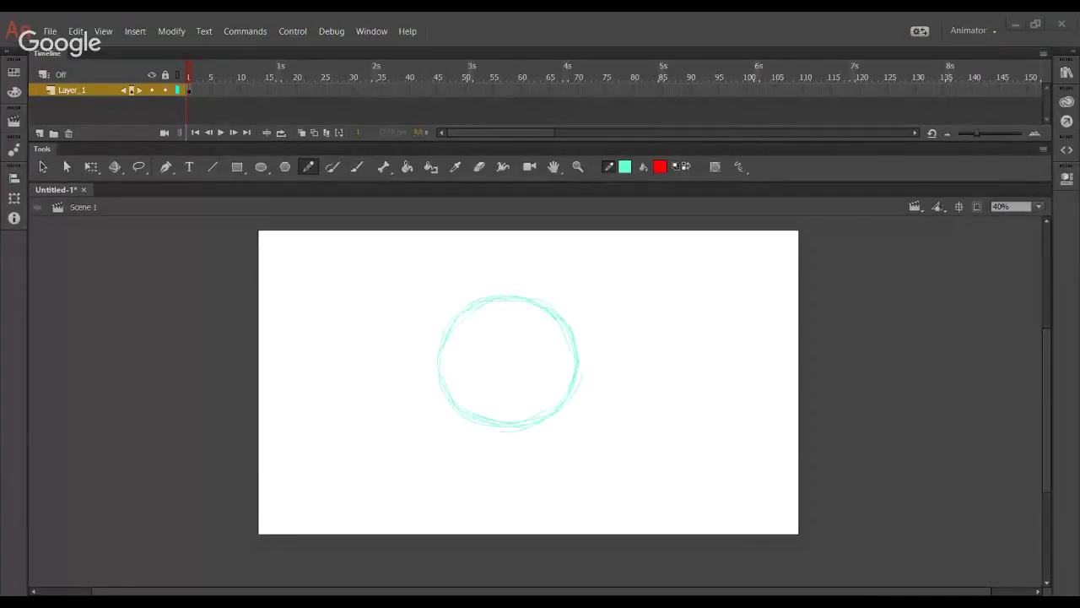
left_click(2, 471)
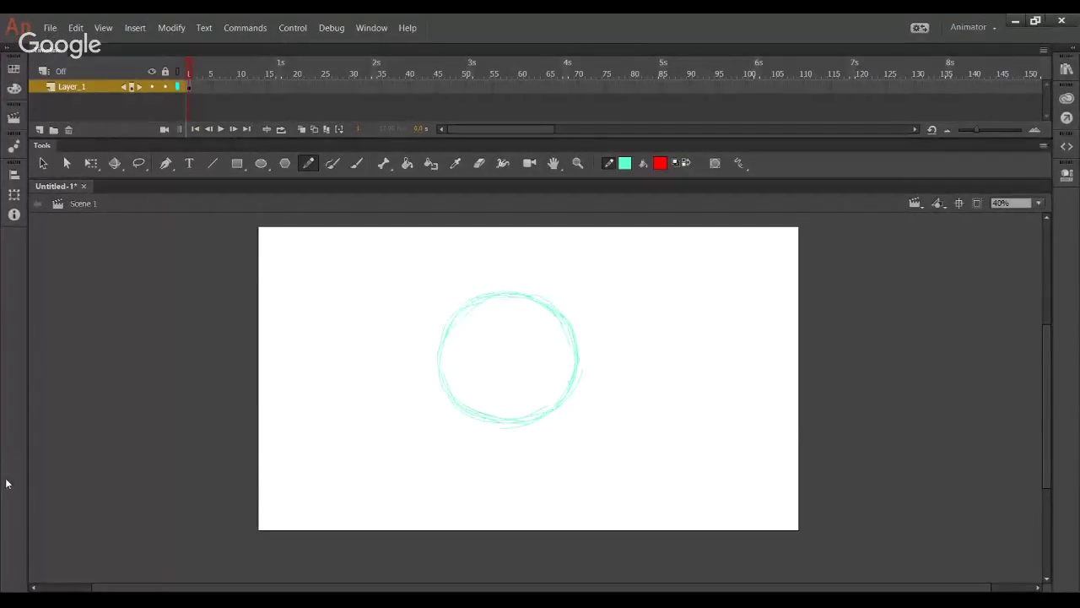
left_click_drag(488, 369, 494, 410)
left_click_drag(493, 342, 506, 303)
key("ctrl+z")
mouse_move(503, 420)
left_mouse_down()
mouse_move(510, 295)
mouse_move(492, 378)
mouse_move(525, 375)
left_mouse_up()
key("ctrl+z")
left_click_drag(436, 368, 579, 366)
key("ctrl+z")
key("ctrl+z")
mouse_move(435, 365)
left_mouse_down()
mouse_move(494, 383)
mouse_move(570, 366)
left_mouse_up()
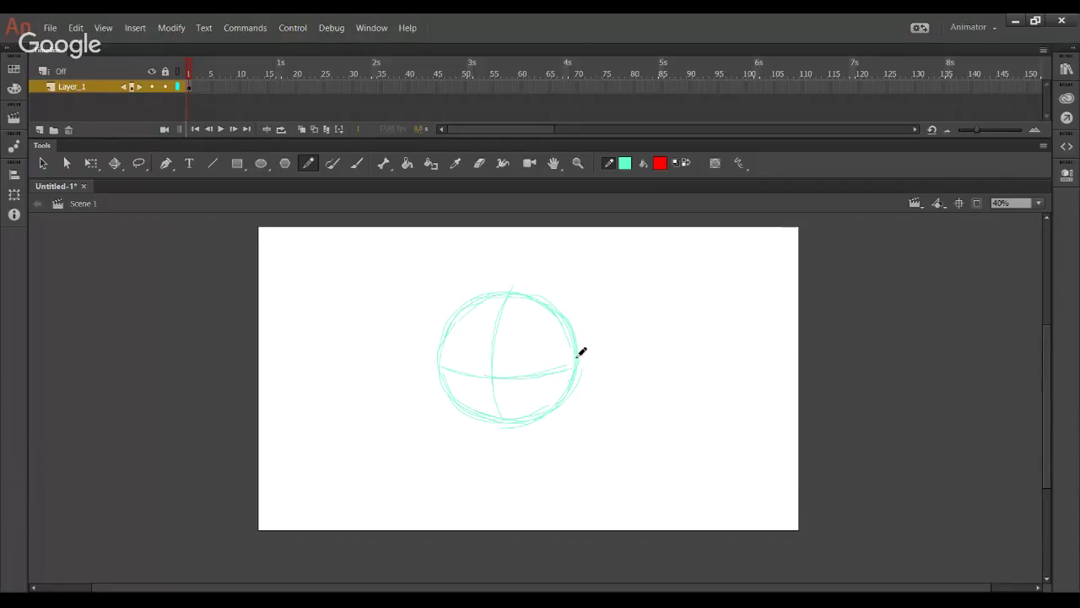
Step: Sketch a large pointed ear in turquoise on the upper right of the head circle
mouse_move(583, 270)
left_mouse_down()
mouse_move(521, 309)
mouse_move(516, 297)
left_mouse_up()
key("ctrl+z")
left_click_drag(605, 301, 599, 366)
key("ctrl+z")
left_click_drag(608, 326, 596, 363)
left_click_drag(596, 273, 605, 331)
left_click_drag(600, 287, 583, 380)
Step: Sketch a matching large pointed ear in turquoise on the upper left of the head circle
left_click_drag(445, 269, 498, 297)
mouse_move(429, 268)
left_mouse_down()
mouse_move(485, 296)
mouse_move(444, 296)
left_mouse_up()
left_click_drag(431, 273, 425, 354)
key("ctrl+z")
key("ctrl+z")
left_click_drag(438, 276, 427, 373)
mouse_move(424, 329)
left_mouse_down()
mouse_move(422, 371)
mouse_move(442, 384)
mouse_move(422, 335)
mouse_move(477, 417)
mouse_move(462, 440)
left_mouse_up()
key("ctrl+z")
mouse_move(456, 424)
left_mouse_down()
mouse_move(507, 443)
mouse_move(569, 425)
left_mouse_up()
left_click_drag(579, 390, 549, 437)
key("ctrl+z")
key("ctrl+z")
key("ctrl+z")
key("ctrl+z")
key("ctrl+z")
Step: Sketch the left side of the body as a line curving outward from beneath the head
left_click_drag(457, 431, 433, 533)
key("ctrl+z")
key("ctrl+z")
left_click_drag(457, 424, 431, 517)
Step: Sketch the right side of the body as a line curving outward from beneath the head
left_click_drag(569, 411, 620, 518)
key("ctrl+z")
left_click_drag(576, 410, 624, 496)
mouse_move(571, 411)
left_mouse_down()
mouse_move(606, 470)
mouse_move(620, 511)
left_mouse_up()
key("ctrl+z")
key("ctrl+z")
left_click_drag(577, 408, 621, 497)
left_click_drag(604, 449, 623, 510)
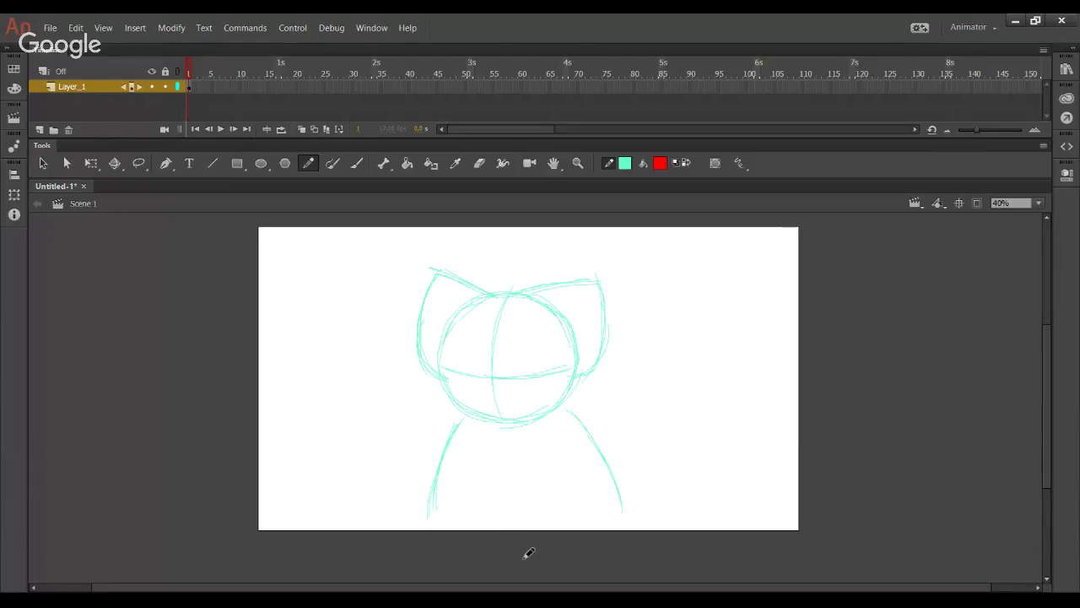
key("space")
mouse_move(513, 534)
left_mouse_down()
mouse_move(519, 546)
mouse_move(513, 528)
left_mouse_up()
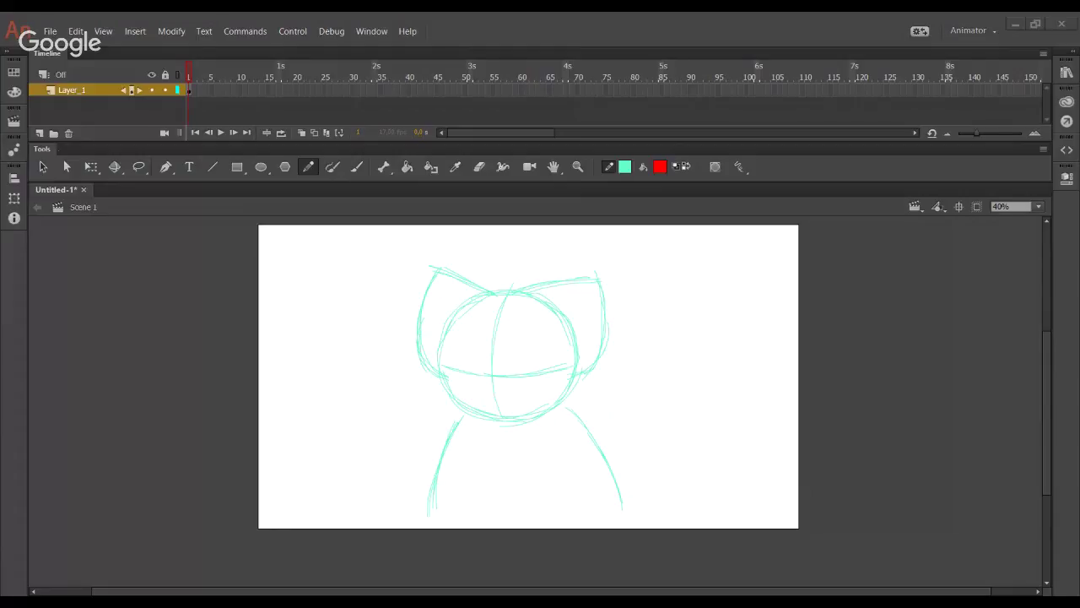
left_click_drag(391, 336, 520, 321)
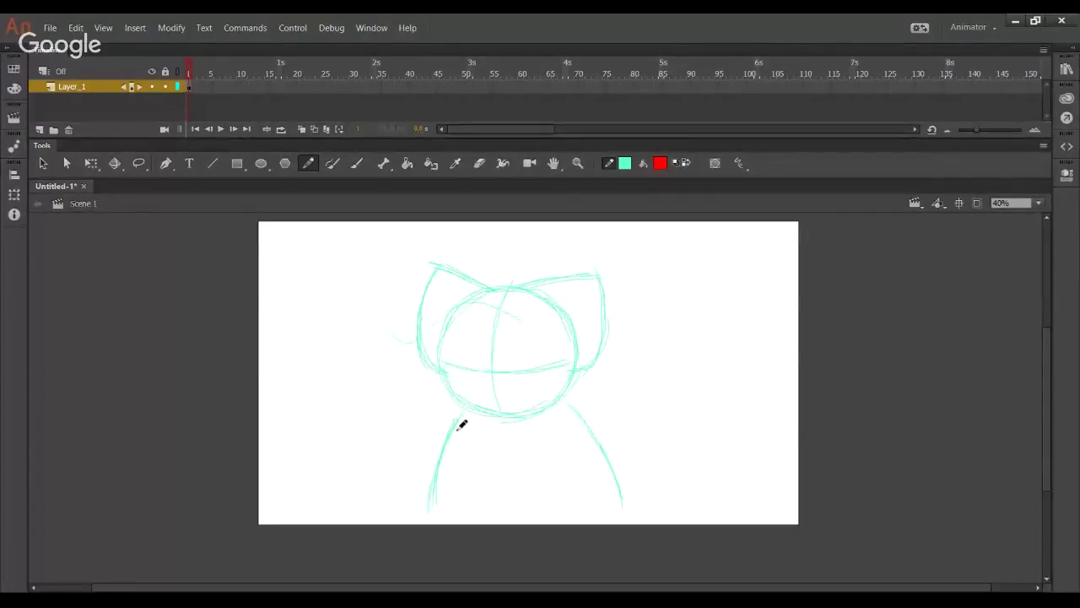
left_click_drag(457, 423, 464, 400)
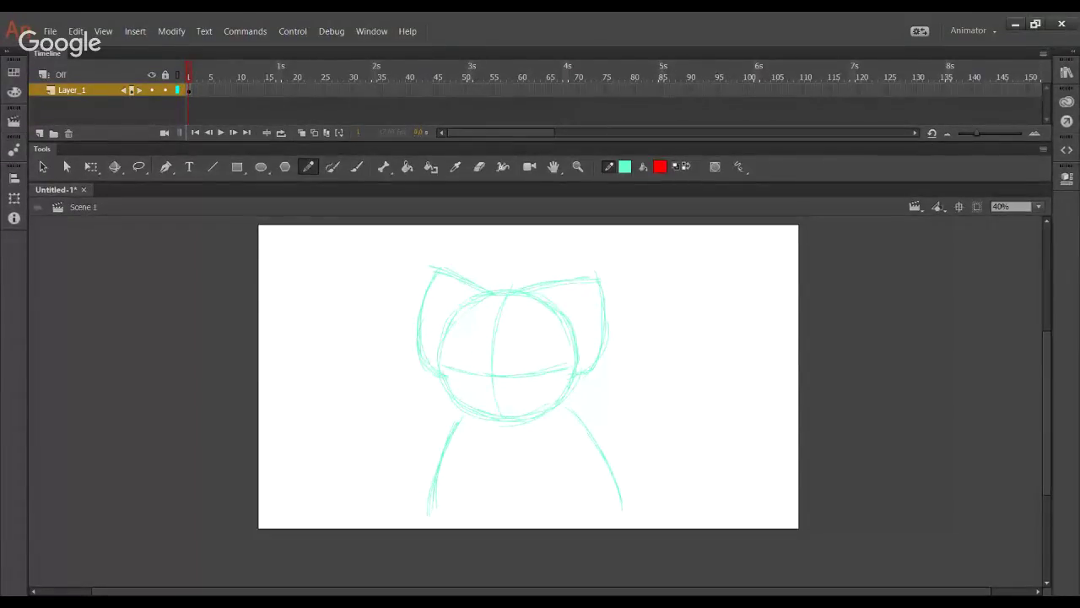
Step: Set the Pencil stroke colour to green and trace the lower curve of the head over the turquoise circle
left_click(732, 245)
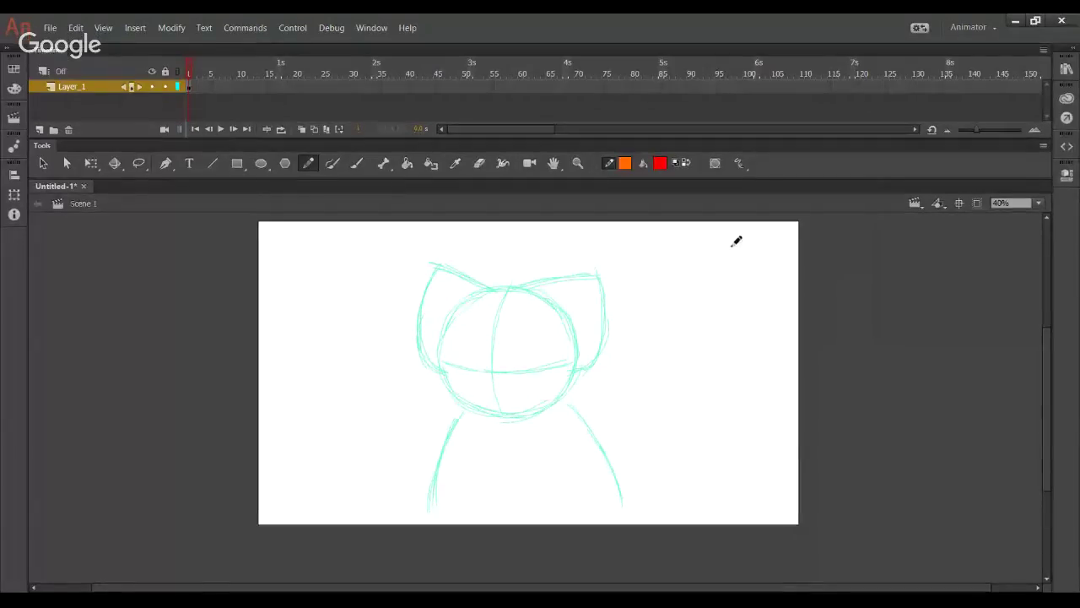
left_click(625, 169)
left_click(831, 211)
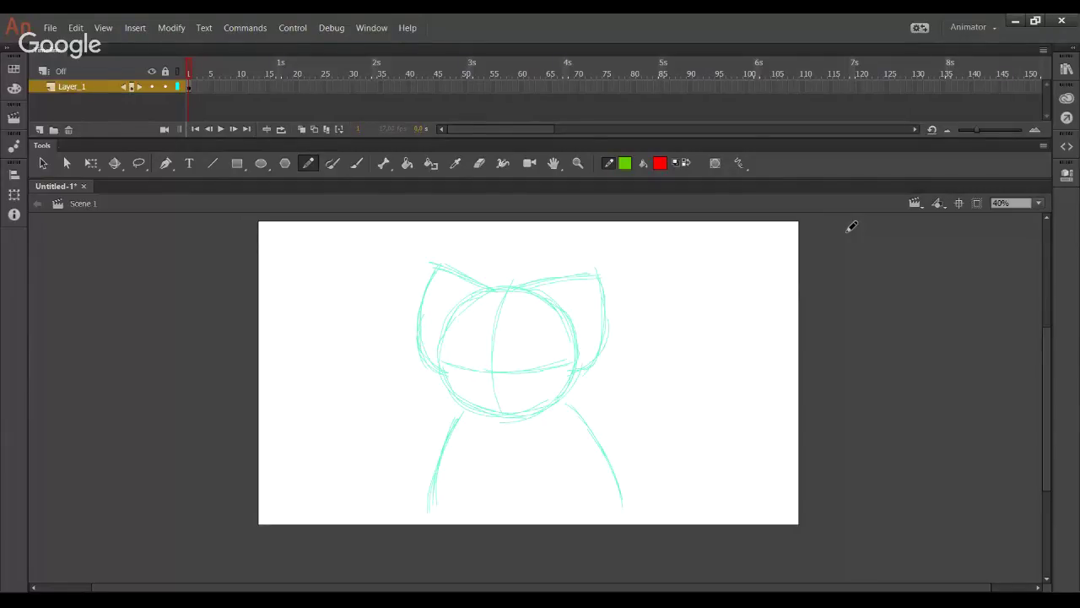
left_click_drag(454, 336, 444, 402)
mouse_move(450, 337)
left_mouse_down()
mouse_move(446, 361)
mouse_move(469, 416)
left_mouse_up()
left_click_drag(440, 363, 463, 414)
mouse_move(441, 363)
left_mouse_down()
mouse_move(439, 381)
mouse_move(513, 422)
mouse_move(446, 400)
mouse_move(481, 420)
left_mouse_up()
key("ctrl+z")
mouse_move(442, 389)
left_mouse_down()
mouse_move(493, 425)
mouse_move(517, 423)
left_mouse_up()
mouse_move(453, 411)
left_mouse_down()
mouse_move(531, 410)
mouse_move(520, 419)
mouse_move(532, 420)
left_mouse_up()
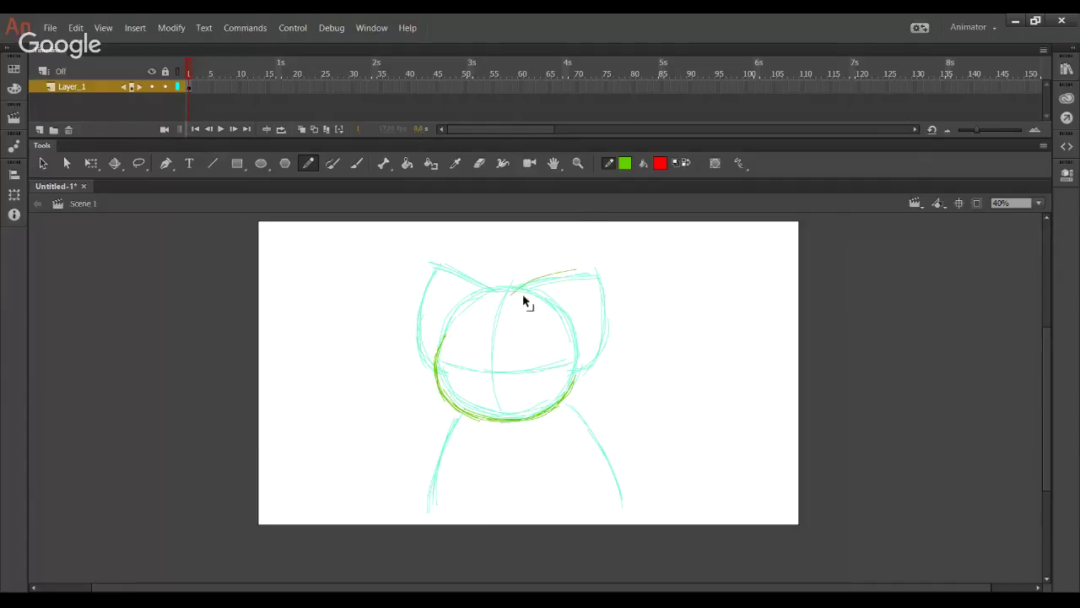
Step: Trace the cat's right-hand ear in green, from the top of the head around to the cheek
left_click(578, 163)
left_click(602, 458)
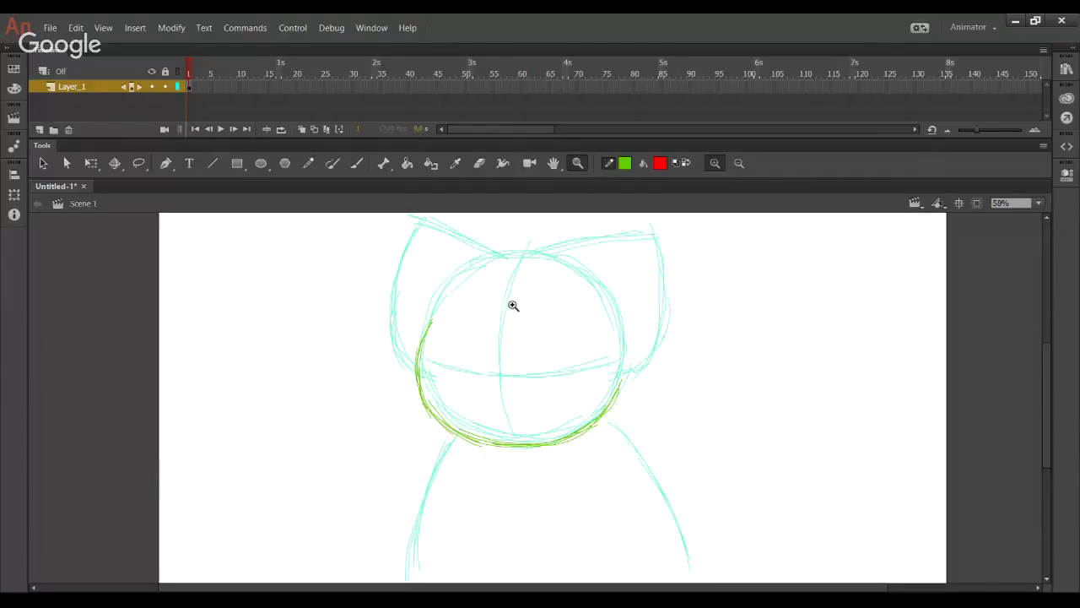
key("y")
left_click_drag(523, 292, 617, 269)
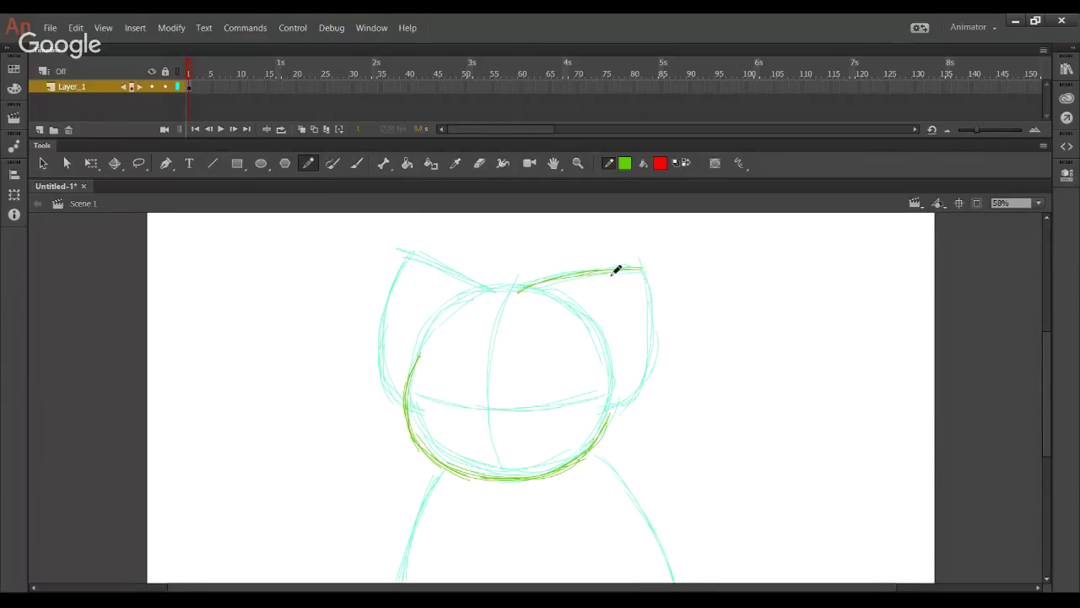
left_click_drag(609, 416, 661, 371)
mouse_move(618, 410)
left_mouse_down()
mouse_move(643, 382)
mouse_move(650, 331)
mouse_move(651, 377)
mouse_move(653, 291)
left_mouse_up()
key("ctrl+z")
left_click_drag(647, 388, 651, 304)
mouse_move(652, 368)
left_mouse_down()
mouse_move(643, 269)
mouse_move(650, 287)
mouse_move(621, 272)
left_mouse_up()
Step: Trace the left-hand ear and the top of the head between the ears in green
mouse_move(518, 288)
left_mouse_down()
mouse_move(482, 295)
mouse_move(434, 254)
left_mouse_up()
mouse_move(495, 287)
left_mouse_down()
mouse_move(417, 255)
mouse_move(384, 299)
left_mouse_up()
key("ctrl+z")
left_click_drag(410, 252, 384, 299)
key("ctrl+z")
key("ctrl+z")
left_click_drag(408, 253, 386, 316)
mouse_move(400, 268)
left_mouse_down()
mouse_move(387, 356)
mouse_move(378, 350)
mouse_move(409, 403)
left_mouse_up()
mouse_move(380, 321)
left_mouse_down()
mouse_move(383, 383)
mouse_move(378, 342)
left_mouse_up()
mouse_move(408, 255)
left_mouse_down()
mouse_move(382, 314)
mouse_move(446, 269)
mouse_move(464, 274)
left_mouse_up()
Step: Draw a green collar band curving under the chin, with short ends joining the head outline
key("space")
left_click_drag(580, 319, 547, 301)
mouse_move(550, 388)
left_mouse_down()
mouse_move(552, 360)
mouse_move(572, 386)
left_mouse_up()
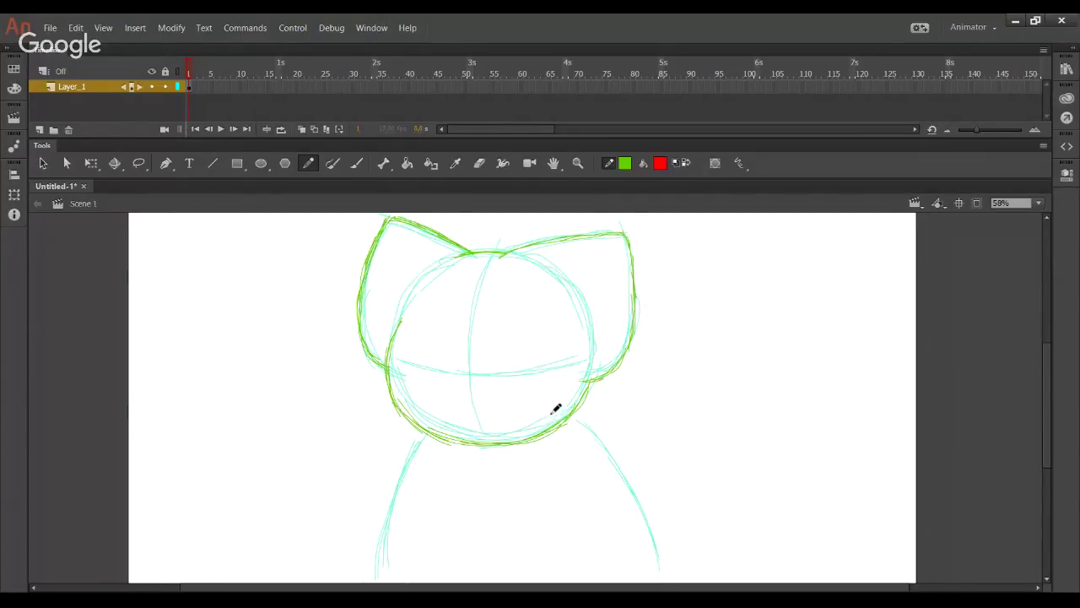
scroll(545, 434, "down", 3)
scroll(567, 452, "down", 2)
scroll(572, 458, "up", 3)
mouse_move(407, 415)
left_mouse_down()
mouse_move(415, 320)
mouse_move(399, 377)
mouse_move(481, 389)
left_mouse_up()
key("ctrl+z")
mouse_move(400, 372)
left_mouse_down()
mouse_move(453, 391)
mouse_move(525, 380)
left_mouse_up()
mouse_move(443, 385)
left_mouse_down()
mouse_move(479, 392)
mouse_move(563, 363)
mouse_move(538, 379)
mouse_move(566, 356)
mouse_move(542, 379)
mouse_move(564, 357)
mouse_move(562, 334)
mouse_move(569, 353)
mouse_move(558, 325)
left_mouse_up()
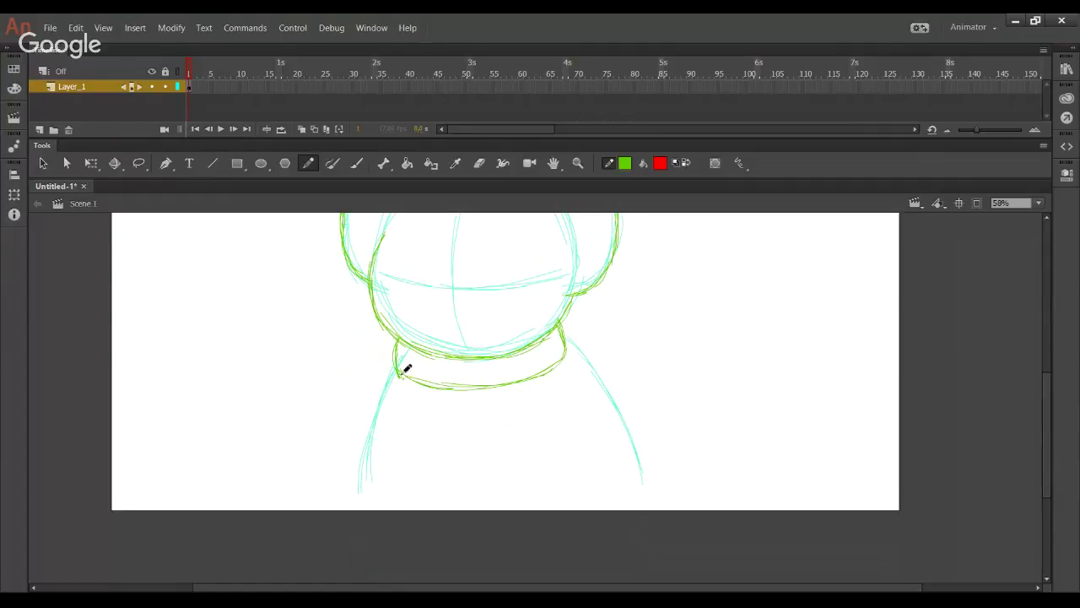
mouse_move(405, 348)
left_mouse_down()
mouse_move(485, 391)
mouse_move(459, 388)
mouse_move(554, 364)
left_mouse_up()
key("ctrl+z")
Step: Trace the left side of the body in green from the collar down
left_click_drag(399, 379, 374, 450)
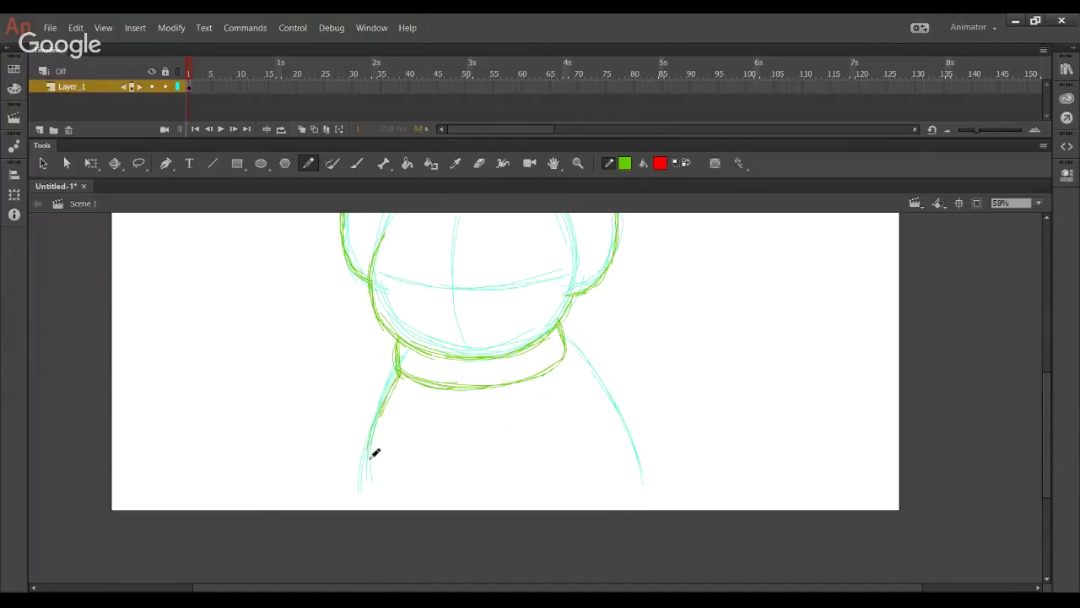
key("ctrl+z")
left_click_drag(398, 378, 368, 484)
left_click_drag(379, 426, 369, 485)
Step: Draw a two-lobed green bow at the right end of the collar, partly behind the ear
scroll(583, 422, "up", 3)
mouse_move(549, 436)
left_mouse_down()
mouse_move(588, 421)
mouse_move(609, 385)
left_mouse_up()
key("ctrl+z")
mouse_move(564, 432)
left_mouse_down()
mouse_move(606, 392)
mouse_move(610, 370)
mouse_move(594, 341)
left_mouse_up()
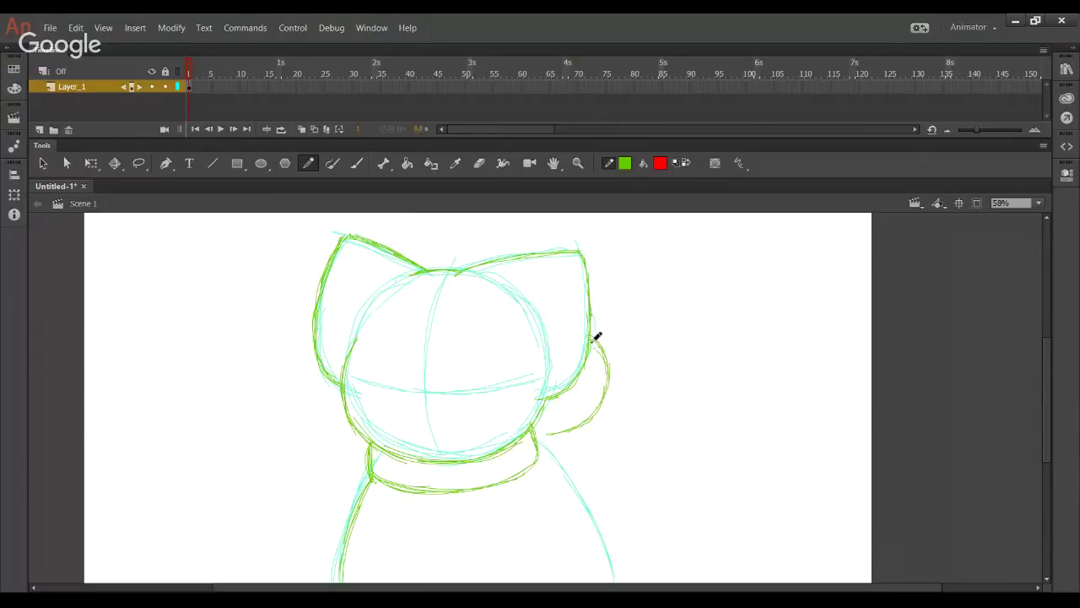
mouse_move(544, 459)
left_mouse_down()
mouse_move(588, 465)
mouse_move(552, 475)
mouse_move(595, 456)
mouse_move(557, 475)
mouse_move(589, 471)
mouse_move(585, 449)
mouse_move(573, 476)
mouse_move(590, 467)
mouse_move(591, 433)
mouse_move(597, 456)
mouse_move(588, 436)
mouse_move(539, 437)
mouse_move(581, 412)
mouse_move(543, 434)
mouse_move(573, 406)
mouse_move(544, 433)
mouse_move(540, 456)
mouse_move(577, 450)
left_mouse_up()
key("ctrl+z")
key("ctrl+z")
Step: Trace the right side of the body in green below the bow and reinforce the left side
scroll(549, 372, "down", 3)
mouse_move(619, 458)
left_mouse_down()
mouse_move(584, 395)
mouse_move(617, 493)
mouse_move(569, 362)
left_mouse_up()
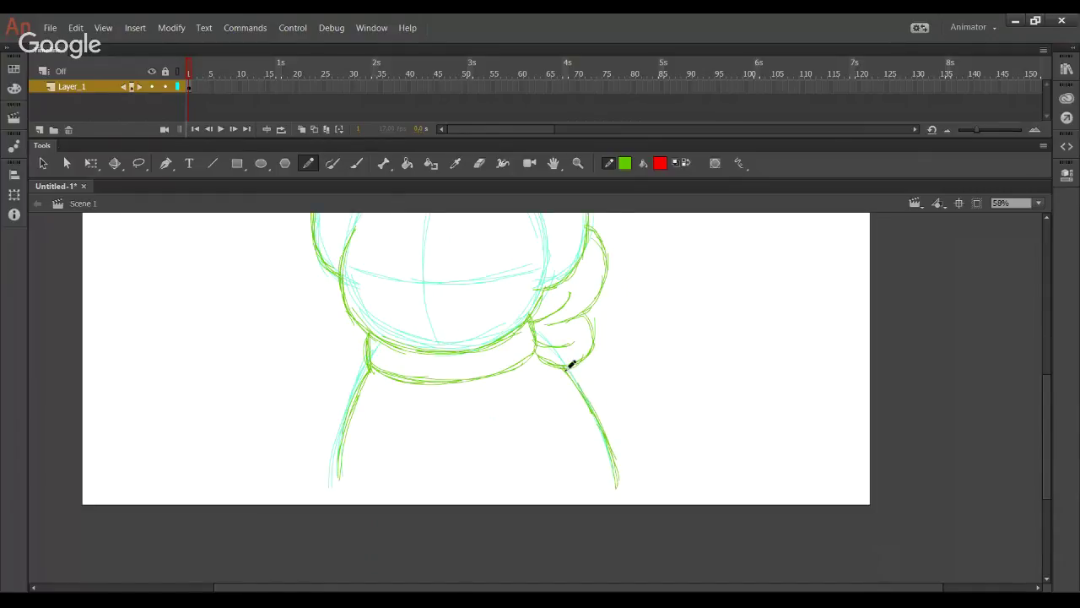
left_click_drag(363, 398, 336, 485)
left_click_drag(343, 442, 337, 497)
Step: Draw two small round green eyes just above the horizontal face guideline
key("space")
left_click_drag(399, 428, 430, 554)
mouse_move(489, 345)
left_mouse_down()
mouse_move(489, 475)
mouse_move(513, 346)
left_mouse_up()
mouse_move(416, 343)
left_mouse_down()
mouse_move(425, 357)
mouse_move(433, 349)
left_mouse_up()
key("ctrl+z")
key("ctrl+z")
left_click_drag(513, 349, 509, 351)
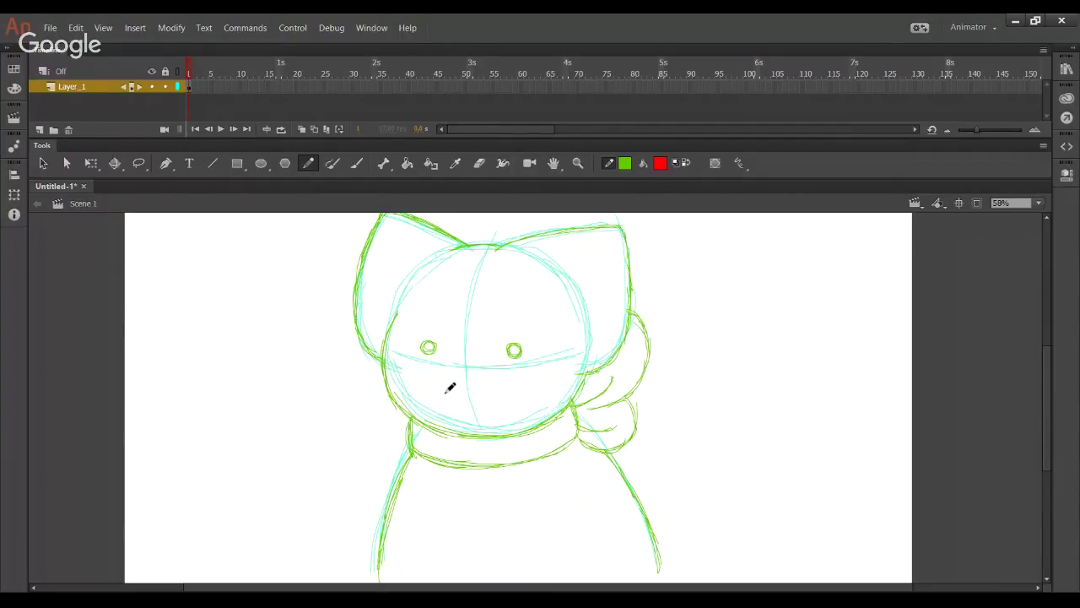
Step: Draw a wavy two-curved cat mouth in green below the eyes, centred on the vertical guideline
left_click_drag(439, 385, 456, 394)
left_click_drag(469, 394, 487, 395)
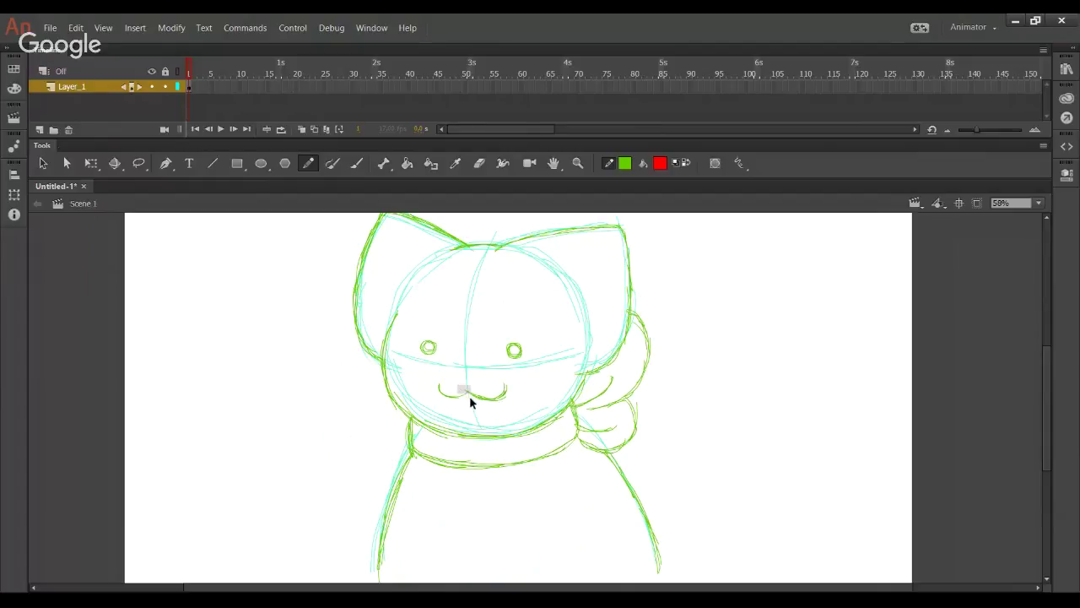
left_click_drag(475, 396, 506, 398)
Step: Draw two curved green whiskers on each cheek, extending beyond the head outline
left_click_drag(556, 365, 675, 363)
key("ctrl+z")
mouse_move(555, 364)
left_mouse_down()
mouse_move(631, 366)
mouse_move(600, 364)
mouse_move(630, 366)
mouse_move(654, 385)
mouse_move(633, 367)
mouse_move(659, 393)
left_mouse_up()
left_click_drag(556, 388, 616, 430)
mouse_move(377, 354)
left_mouse_down()
mouse_move(340, 361)
mouse_move(411, 361)
left_mouse_up()
mouse_move(375, 396)
left_mouse_down()
mouse_move(405, 380)
mouse_move(368, 428)
left_mouse_up()
left_click_drag(326, 386, 360, 359)
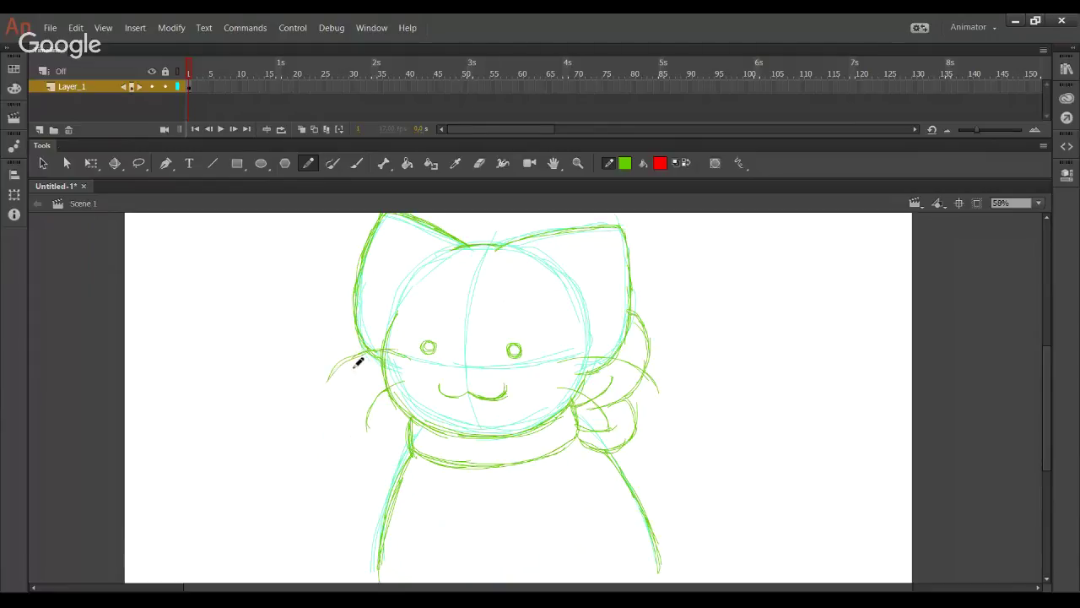
Step: Select the turquoise construction lines of the head and ears and delete them
double_click(390, 372, "ctrl")
key("Delete")
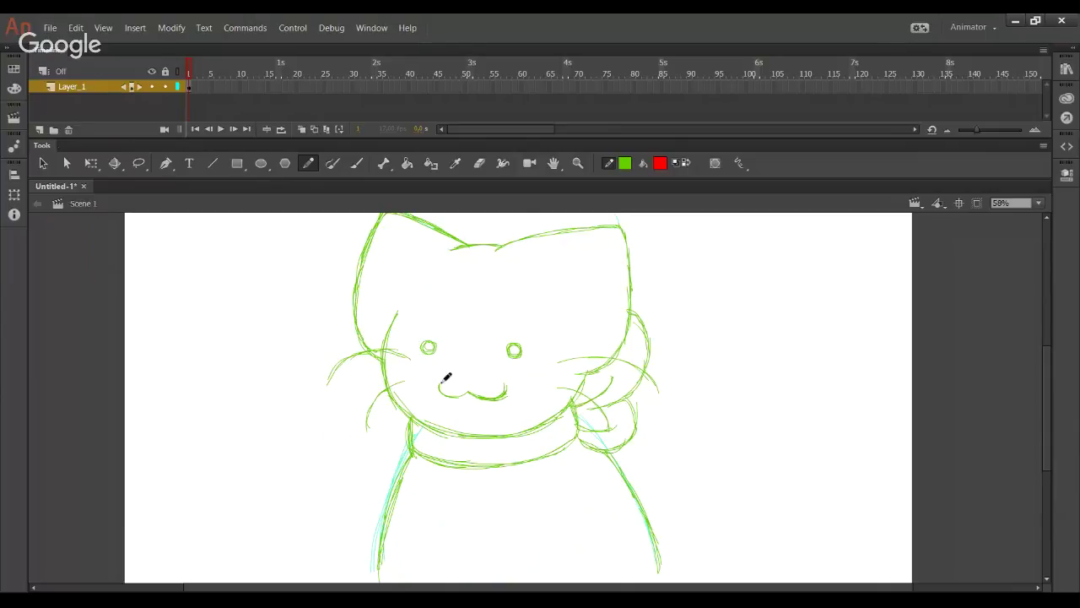
Step: Swap the stroke and fill colours, and sample a leftover turquoise line with the Eyedropper as the stroke colour
left_click(686, 166)
left_click(455, 163)
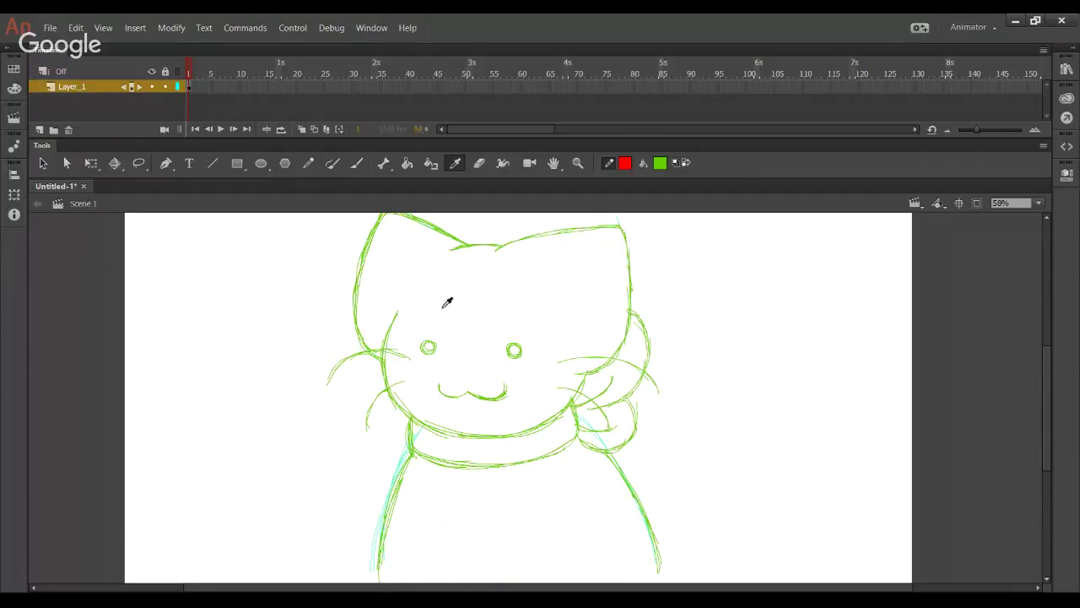
left_click(416, 445)
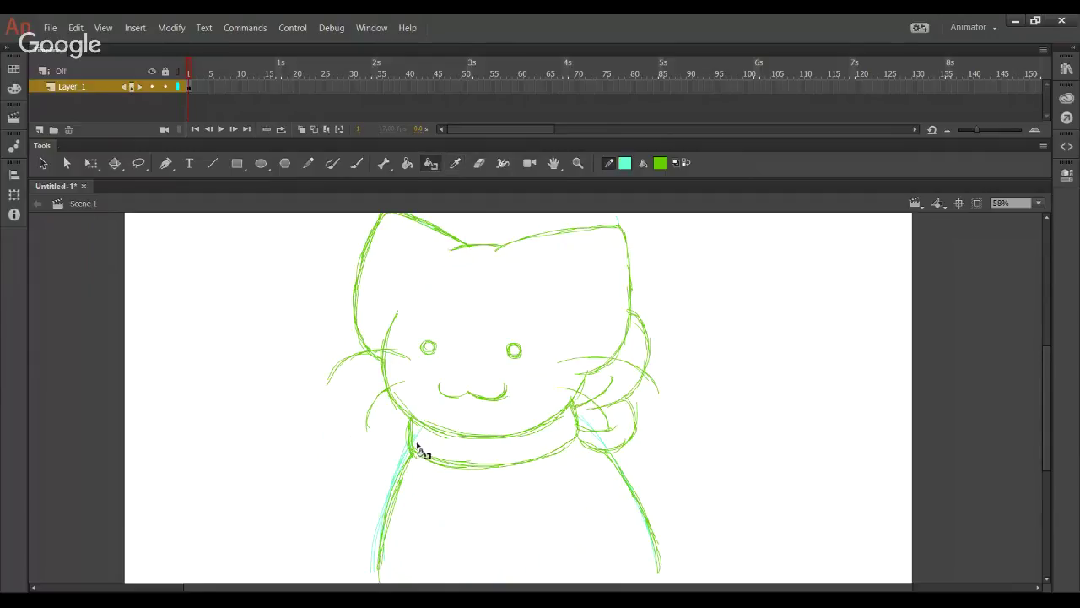
left_click(309, 171)
Step: Clear the leftover turquoise body guidelines and swap the colours so the stroke is green and the fill turquoise
left_click_drag(467, 454, 384, 317)
mouse_move(184, 309)
left_mouse_down()
mouse_move(385, 459)
mouse_move(652, 460)
mouse_move(540, 315)
mouse_move(549, 346)
left_mouse_up()
key("ctrl+z")
mouse_move(488, 322)
left_mouse_down()
mouse_move(511, 386)
mouse_move(562, 402)
mouse_move(574, 426)
mouse_move(565, 420)
left_mouse_up()
left_click(686, 163)
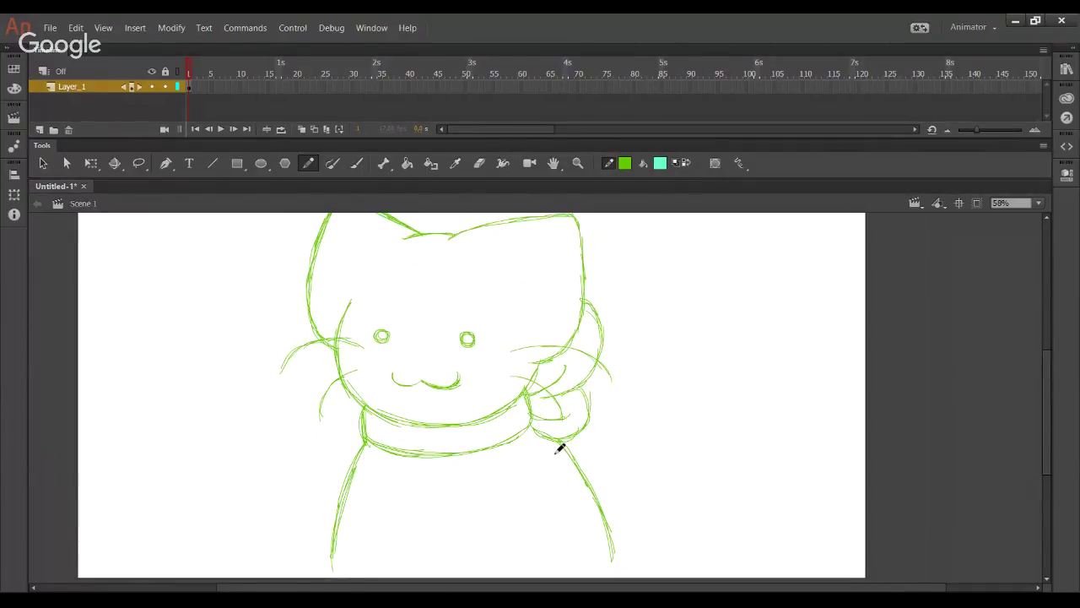
Step: Insert a blank keyframe at frame 5 of Layer_1 and turn on Onion Skin for the preceding frames
left_click(212, 87)
key("F7")
left_click(221, 131)
left_click(222, 130)
left_click(216, 89)
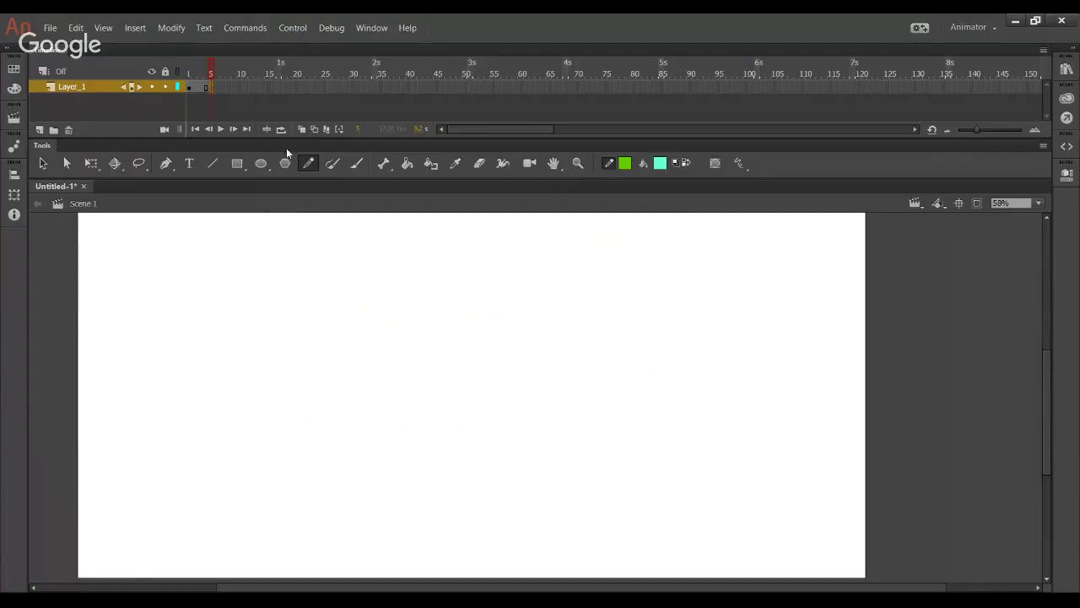
left_click(302, 129)
left_click_drag(189, 74, 215, 75)
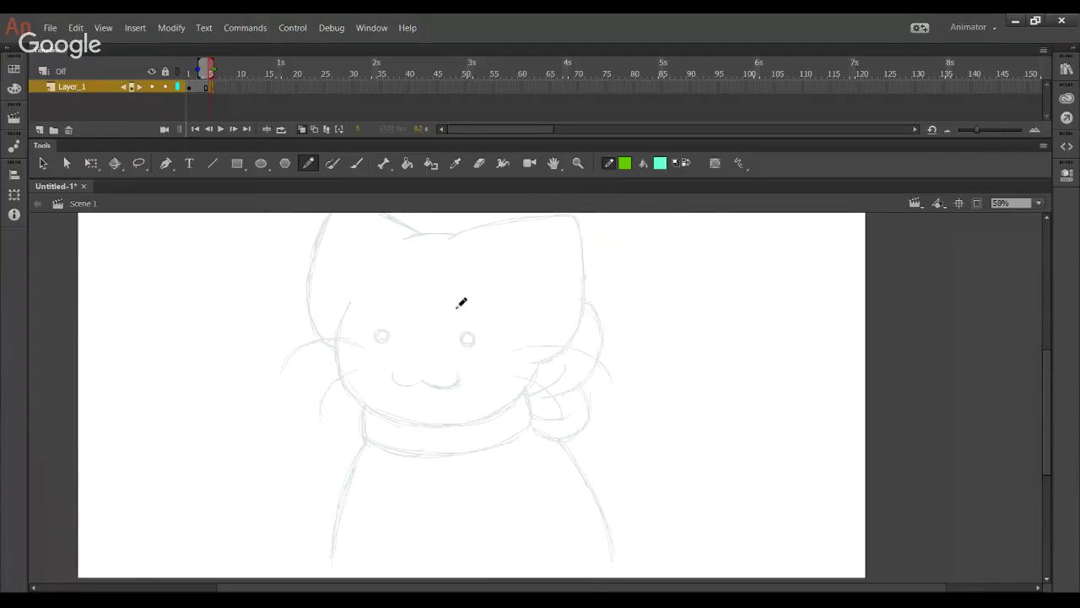
Step: Swap the stroke to turquoise and sketch a head circle on frame 5 over the onion-skinned cat
left_click_drag(411, 238, 338, 339)
key("ctrl+z")
left_click(686, 163)
left_click_drag(406, 239, 351, 324)
key("ctrl+z")
mouse_move(393, 246)
left_mouse_down()
mouse_move(348, 366)
mouse_move(367, 393)
mouse_move(417, 410)
mouse_move(359, 379)
mouse_move(372, 405)
mouse_move(476, 414)
mouse_move(380, 403)
mouse_move(519, 399)
mouse_move(532, 362)
mouse_move(511, 284)
mouse_move(444, 243)
mouse_move(474, 250)
mouse_move(391, 246)
left_mouse_up()
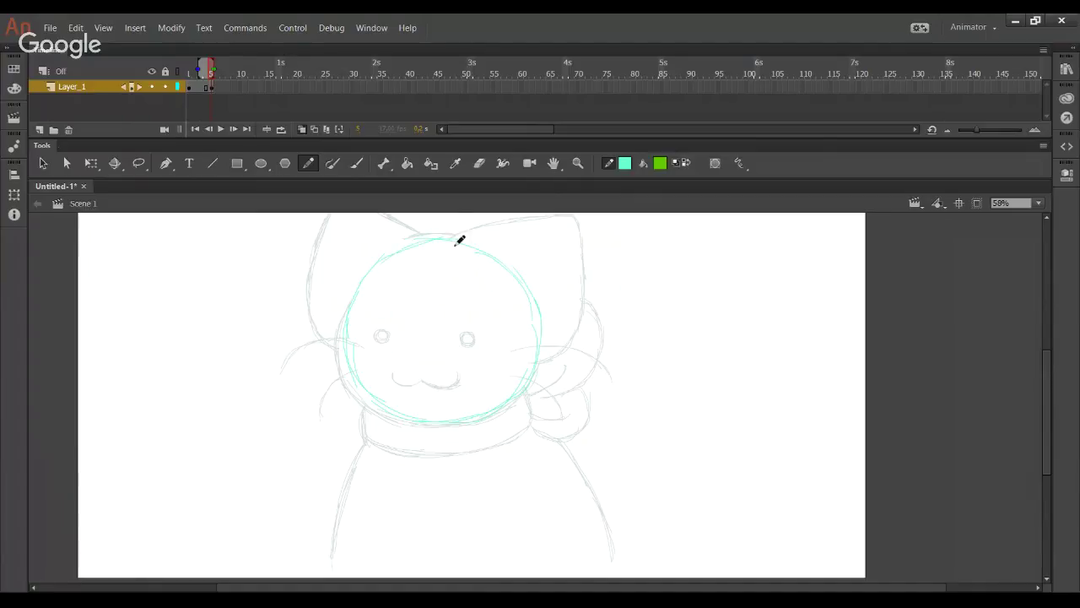
Step: Draw a curved vertical guideline down the new head circle on frame 5
mouse_move(424, 419)
left_mouse_down()
mouse_move(430, 264)
mouse_move(428, 416)
left_mouse_up()
key("ctrl+z")
key("ctrl+z")
left_click_drag(428, 416, 422, 281)
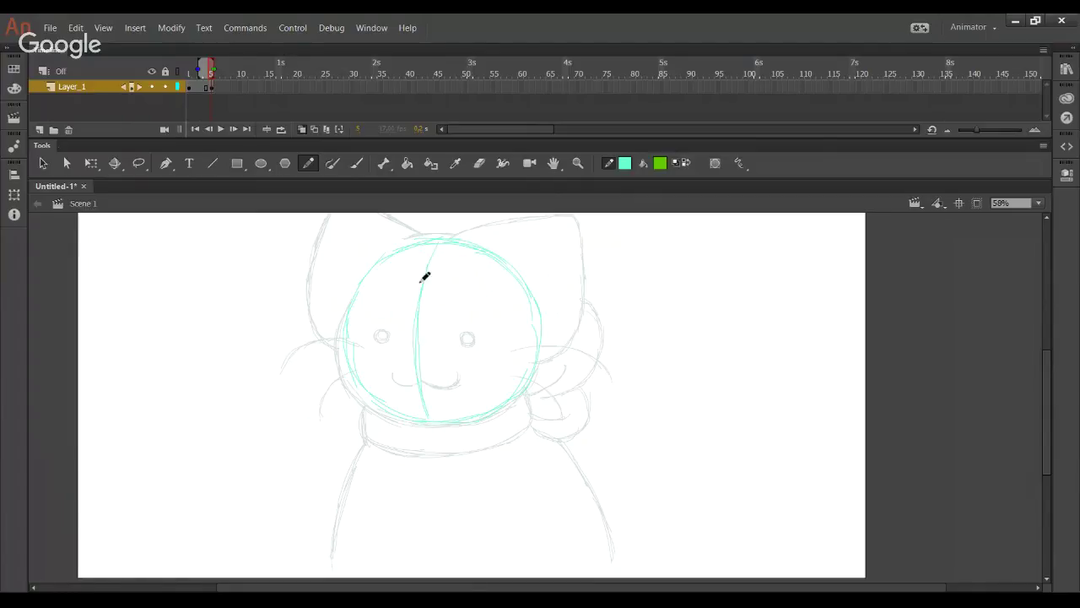
Step: Draw a curved horizontal guideline low across the head circle and shift the head guides slightly down and to the right
left_click_drag(360, 362, 454, 373)
key("ctrl+z")
key("ctrl+z")
mouse_move(364, 363)
left_mouse_down()
mouse_move(485, 373)
mouse_move(543, 345)
left_mouse_up()
left_click_drag(598, 445, 297, 221)
mouse_move(419, 355)
left_mouse_down()
mouse_move(441, 345)
mouse_move(431, 374)
mouse_move(432, 357)
left_mouse_up()
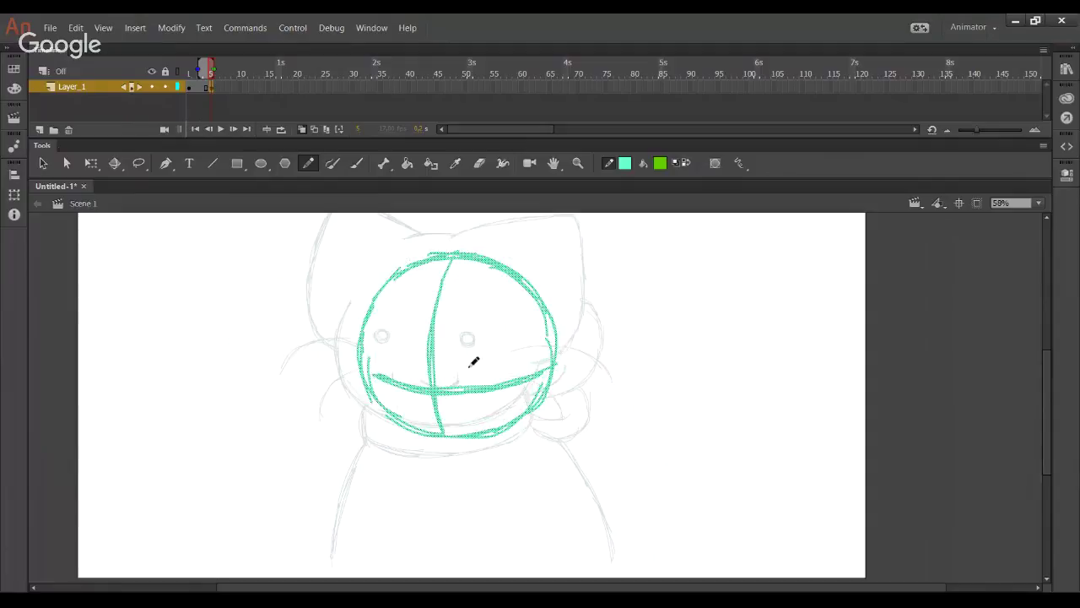
Step: Sketch turquoise guidelines for both sides of the body, sloping down from the head circle
scroll(537, 371, "down", 1)
left_click_drag(536, 372, 548, 227)
left_click_drag(351, 394, 409, 263)
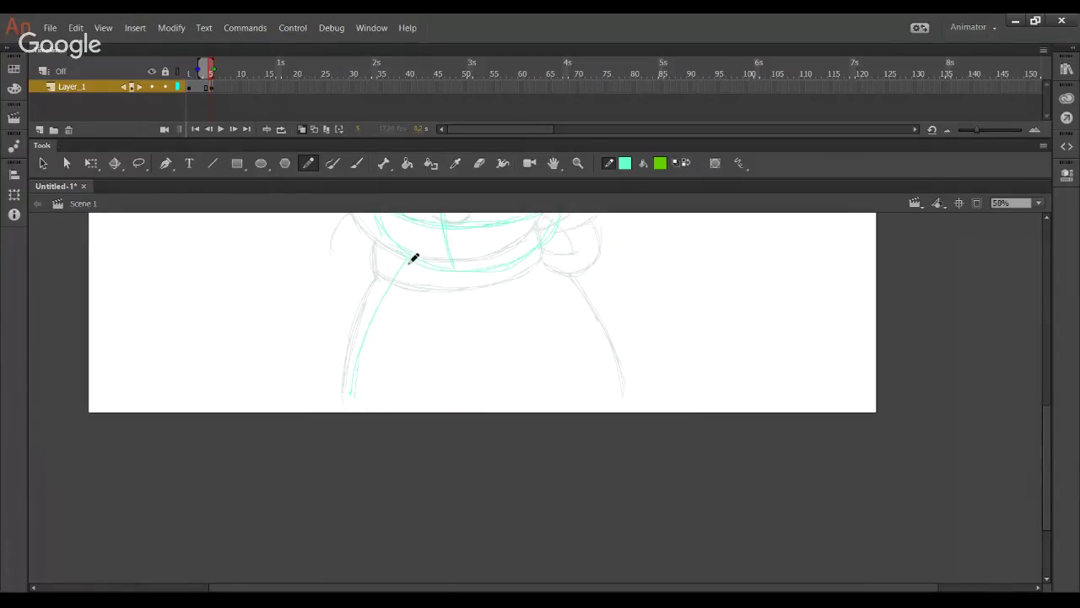
key("ctrl+z")
left_click_drag(360, 410, 409, 254)
left_click_drag(363, 391, 407, 264)
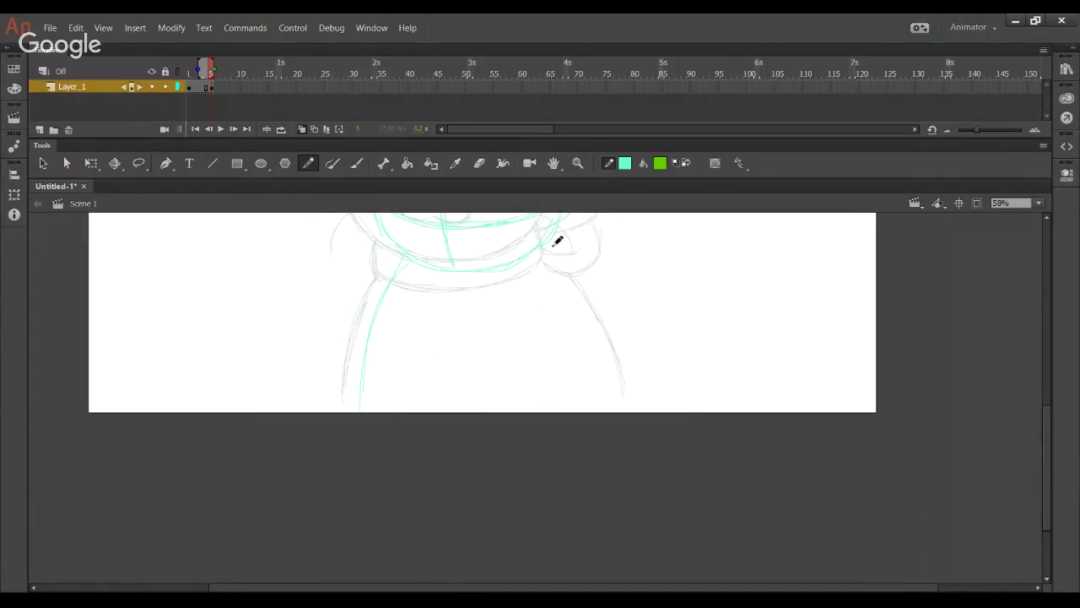
left_click_drag(445, 322, 409, 516)
Step: Sketch turquoise guidelines for two flattened ears spreading sideways from the top of the head circle
left_click_drag(465, 290, 582, 302)
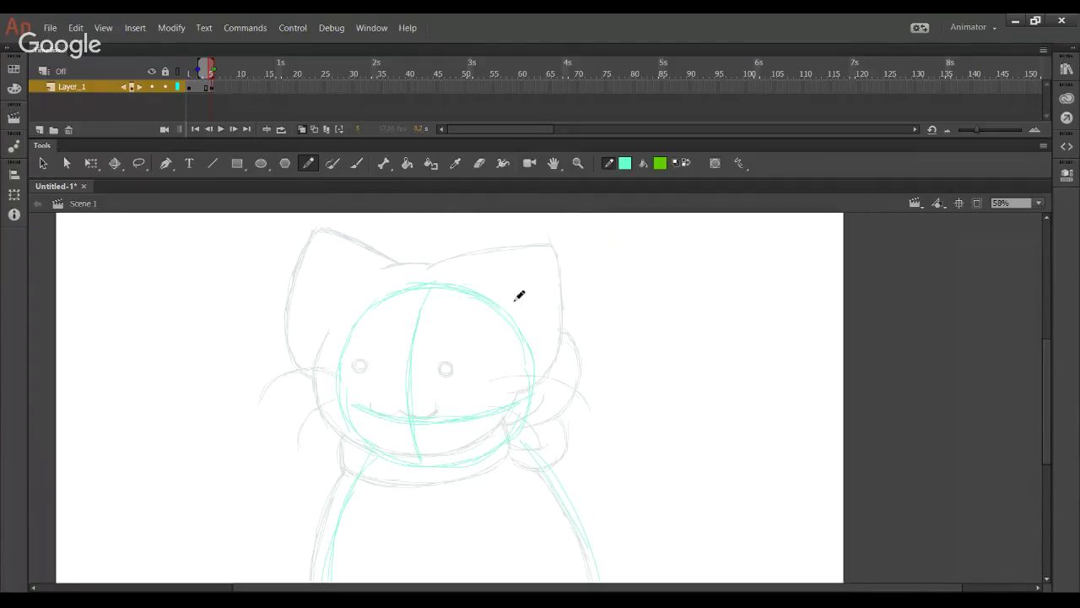
key("ctrl+z")
left_click_drag(464, 292, 592, 321)
mouse_move(514, 426)
left_mouse_down()
mouse_move(584, 318)
mouse_move(518, 423)
left_mouse_up()
mouse_move(408, 293)
left_mouse_down()
mouse_move(303, 321)
mouse_move(348, 416)
left_mouse_up()
mouse_move(301, 327)
left_mouse_down()
mouse_move(303, 373)
mouse_move(354, 422)
left_mouse_up()
left_click_drag(429, 419, 399, 336)
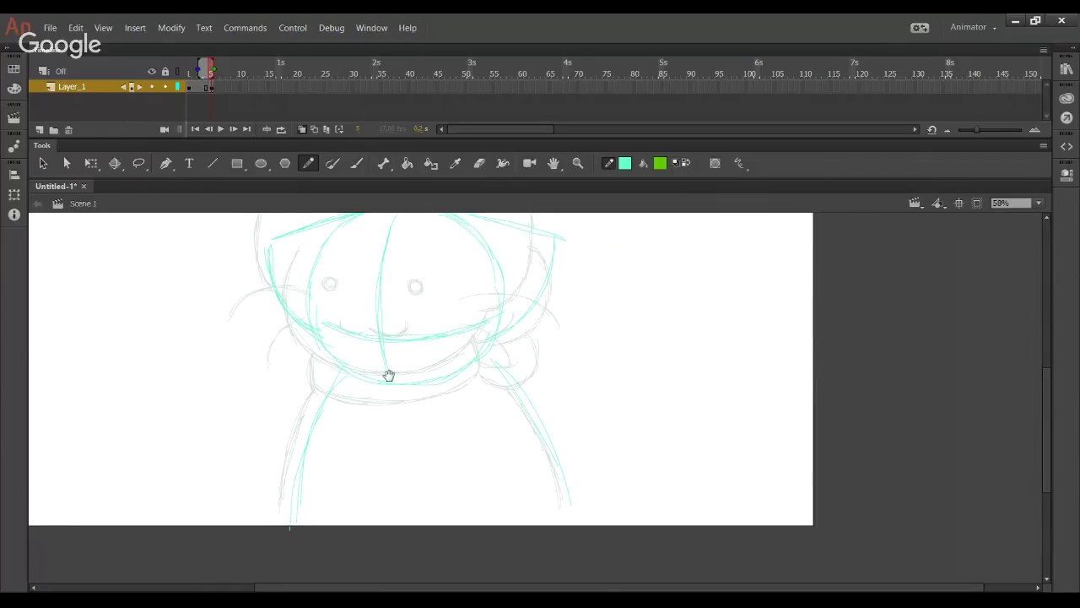
scroll(405, 371, "up", 1)
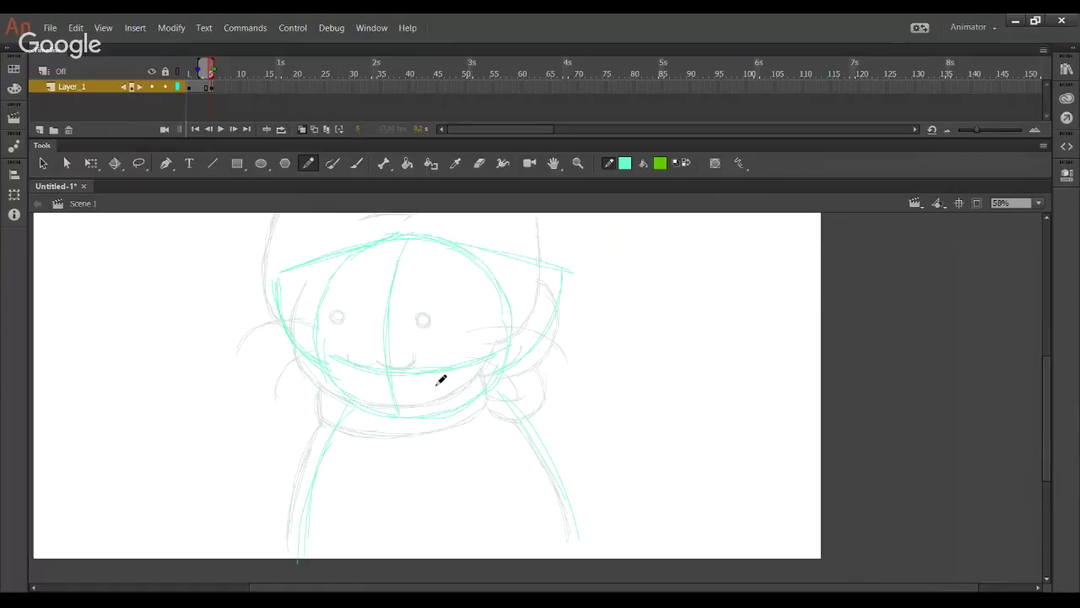
Step: Swap the stroke to green and draw two small round eyes with angry slanted brows on the face guide
left_click(688, 165)
mouse_move(353, 351)
left_mouse_down()
mouse_move(362, 356)
mouse_move(353, 351)
left_mouse_up()
key("ctrl+z")
left_click_drag(441, 354, 441, 354)
key("ctrl+z")
left_click_drag(352, 346, 370, 349)
left_click_drag(439, 349, 451, 344)
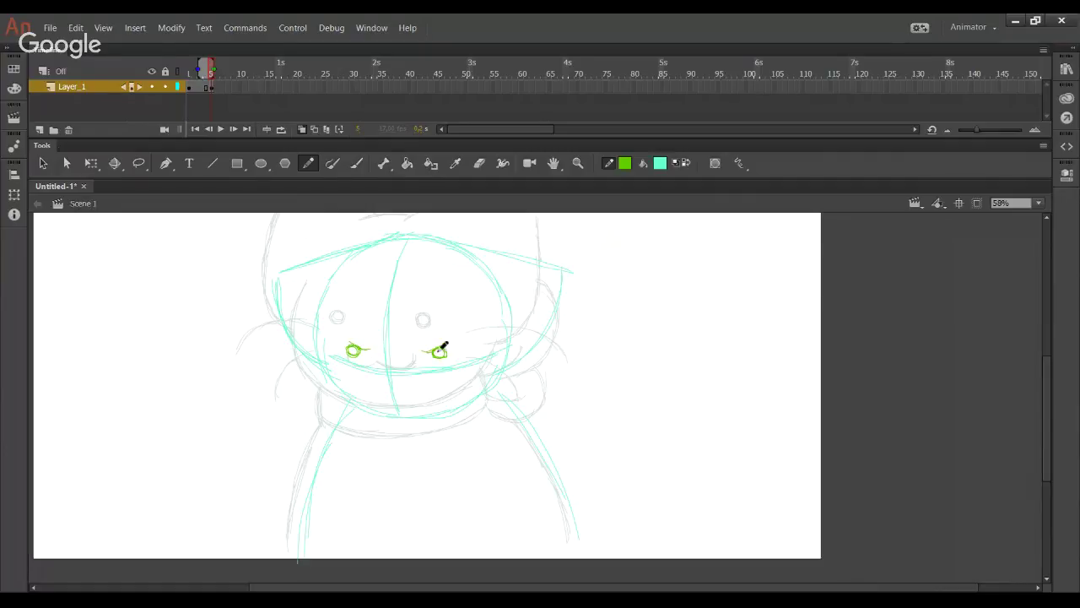
Step: Draw a short flat mouth with small end ticks below the nose position
scroll(380, 376, "down", 1)
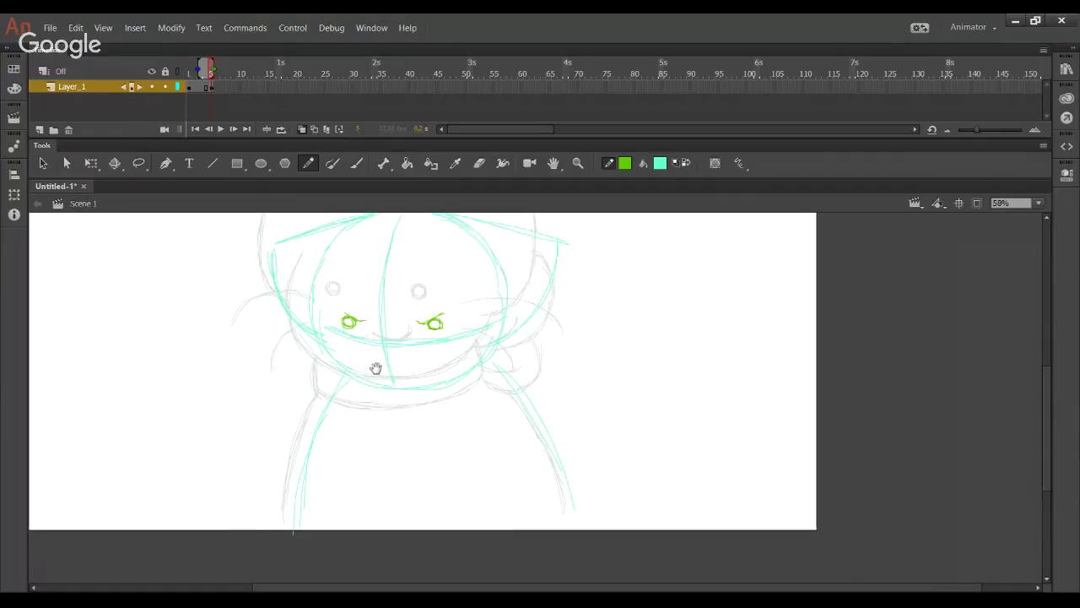
mouse_move(405, 362)
left_mouse_down()
mouse_move(389, 362)
mouse_move(406, 358)
left_mouse_up()
key("ctrl+z")
key("ctrl+z")
left_click_drag(406, 367, 403, 362)
Step: Outline the left cheek and lower jaw in green and add small wrinkle marks at the nose
left_click_drag(347, 309, 309, 356)
key("ctrl+z")
mouse_move(313, 308)
left_mouse_down()
mouse_move(313, 374)
mouse_move(375, 408)
mouse_move(322, 391)
mouse_move(390, 412)
mouse_move(331, 393)
mouse_move(447, 406)
left_mouse_up()
key("ctrl+z")
key("ctrl+z")
mouse_move(315, 372)
left_mouse_down()
mouse_move(384, 409)
mouse_move(331, 392)
mouse_move(429, 407)
left_mouse_up()
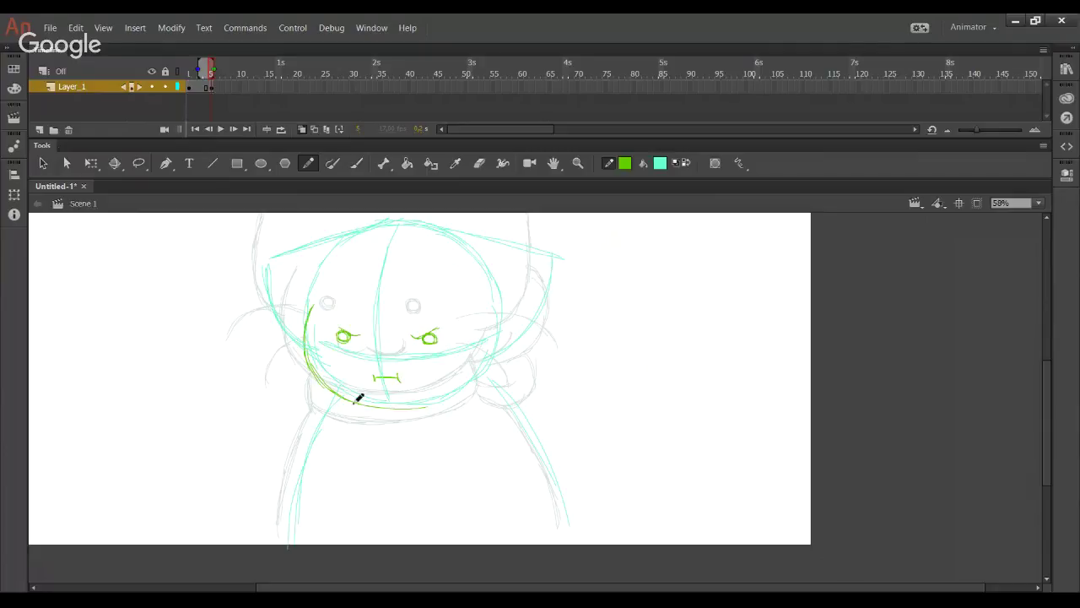
left_click_drag(403, 402, 491, 374)
key("ctrl+z")
left_click_drag(368, 347, 392, 361)
mouse_move(425, 416)
left_mouse_down()
mouse_move(485, 373)
mouse_move(515, 393)
left_mouse_up()
key("ctrl+z")
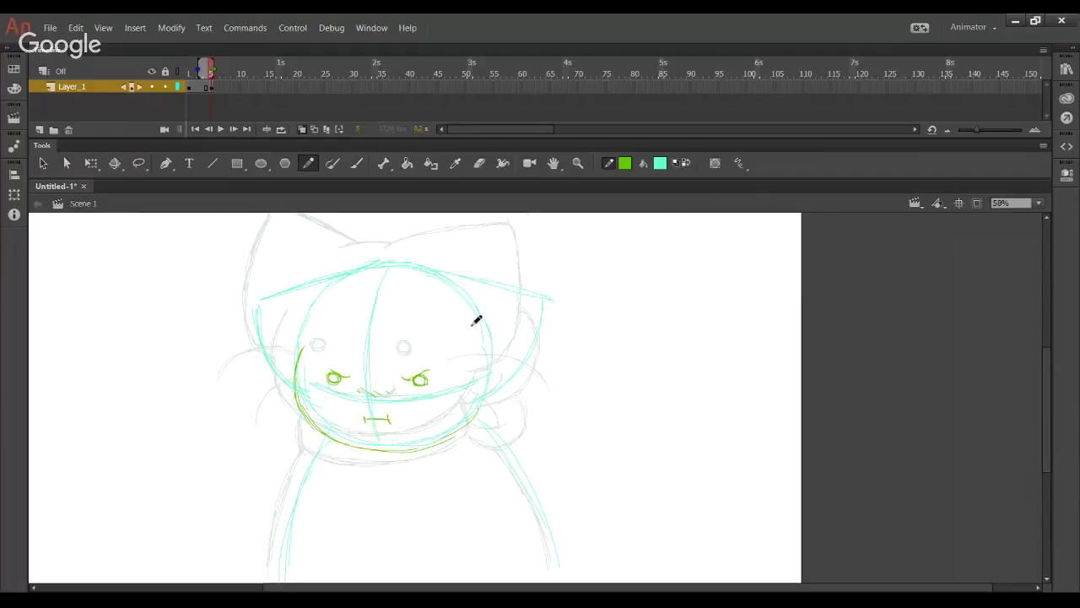
Step: Outline the flattened ears and the top of the head in green over the turquoise guides
left_click_drag(434, 268, 561, 306)
key("ctrl+z")
key("ctrl+z")
left_click_drag(428, 272, 553, 305)
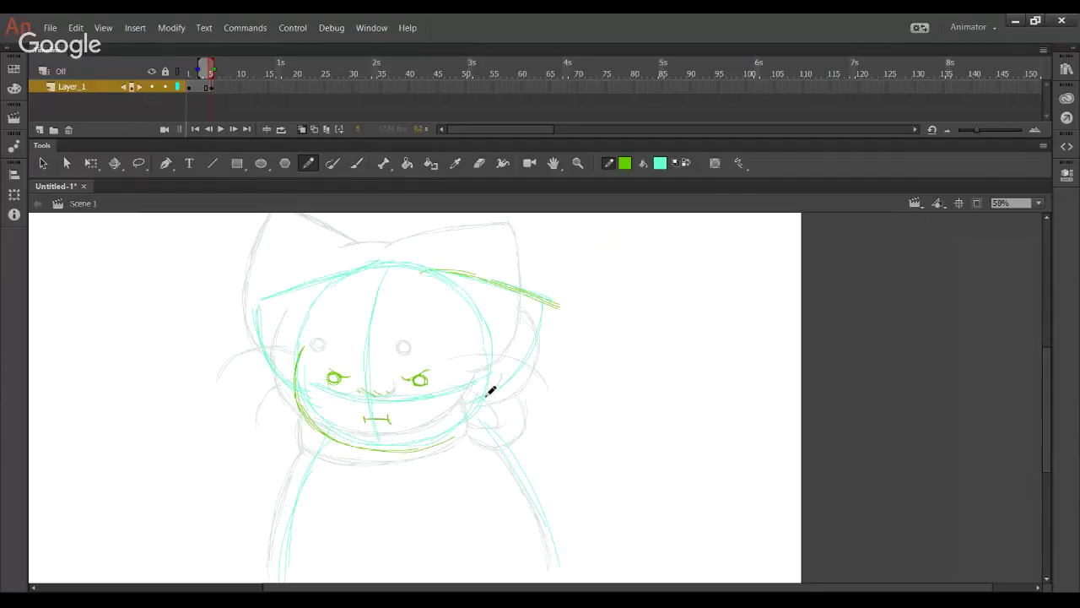
mouse_move(478, 398)
left_mouse_down()
mouse_move(545, 354)
mouse_move(520, 380)
mouse_move(560, 307)
mouse_move(550, 356)
mouse_move(551, 304)
left_mouse_up()
mouse_move(379, 270)
left_mouse_down()
mouse_move(430, 272)
mouse_move(385, 268)
mouse_move(270, 290)
mouse_move(339, 274)
mouse_move(249, 304)
mouse_move(274, 369)
mouse_move(298, 390)
mouse_move(257, 316)
left_mouse_up()
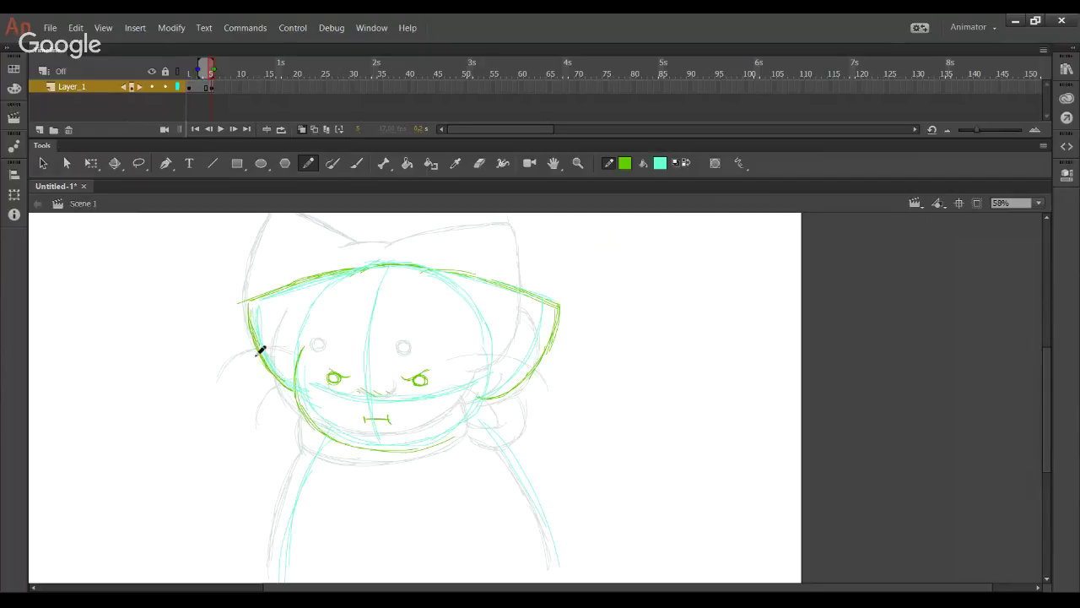
Step: Complete the right side of the jawline and draw wavy whiskers on both cheeks
left_click_drag(450, 395, 422, 306)
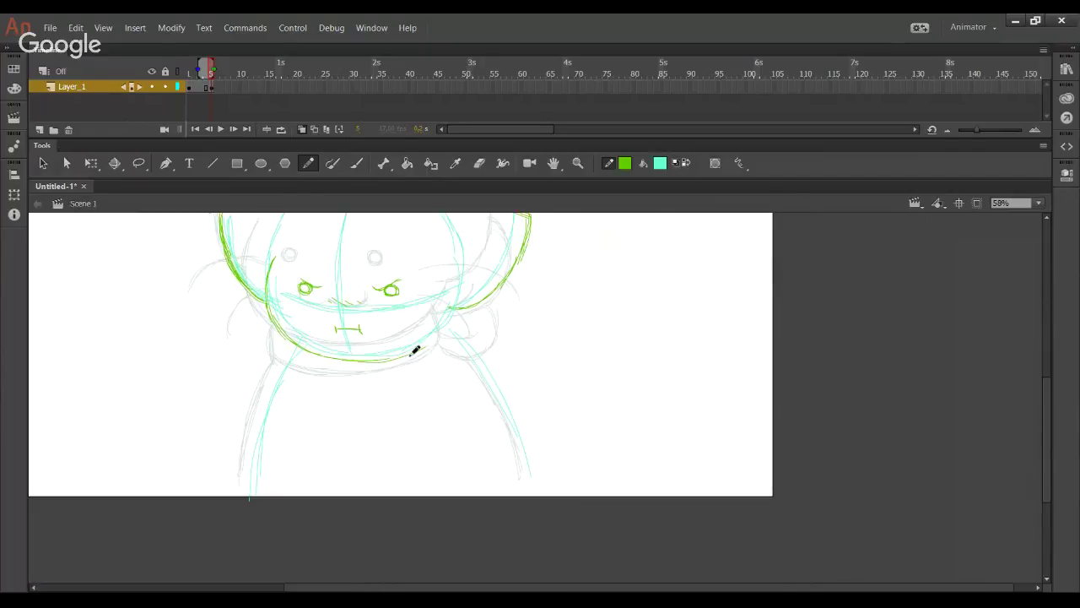
left_click_drag(412, 348, 442, 342)
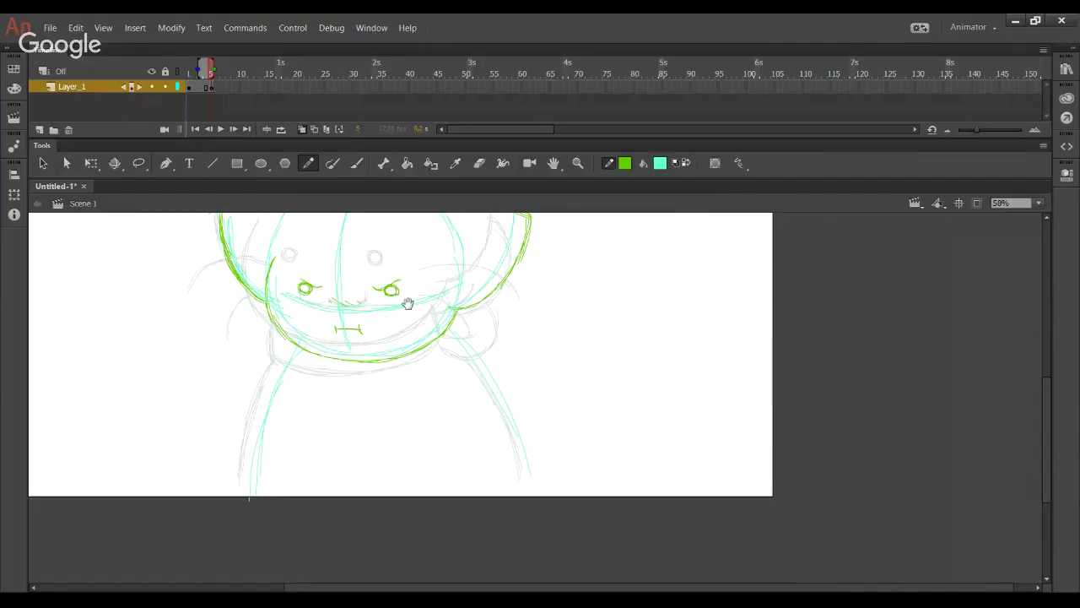
scroll(408, 350, "up", 2)
mouse_move(428, 339)
left_mouse_down()
mouse_move(473, 334)
mouse_move(519, 380)
left_mouse_up()
mouse_move(434, 352)
left_mouse_down()
mouse_move(468, 369)
mouse_move(491, 404)
left_mouse_up()
key("ctrl+z")
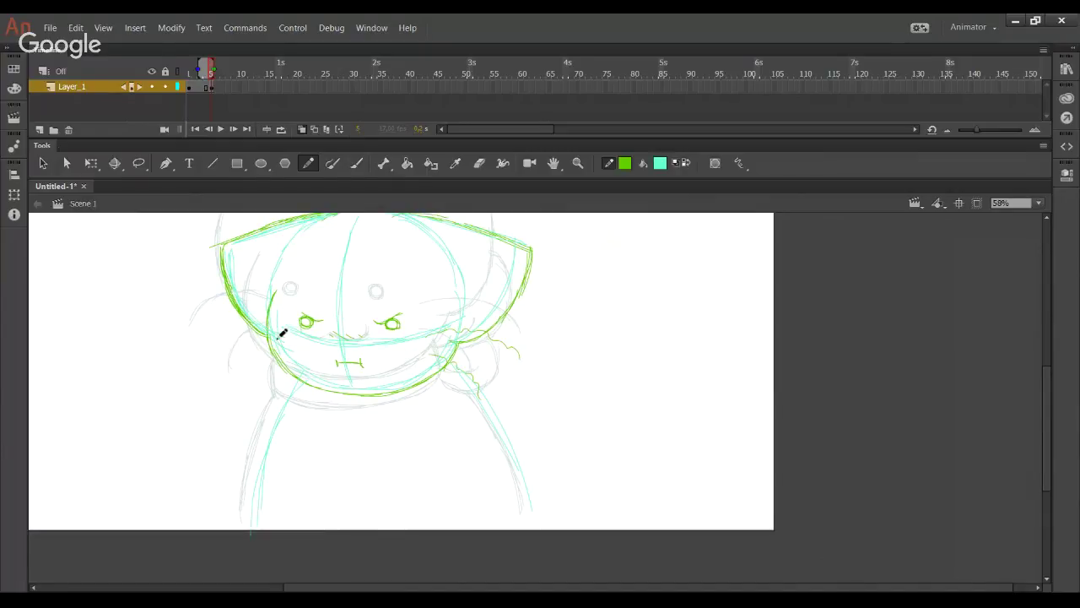
left_click_drag(271, 334, 215, 346)
mouse_move(300, 399)
left_mouse_down()
mouse_move(293, 336)
mouse_move(292, 414)
mouse_move(278, 410)
left_mouse_up()
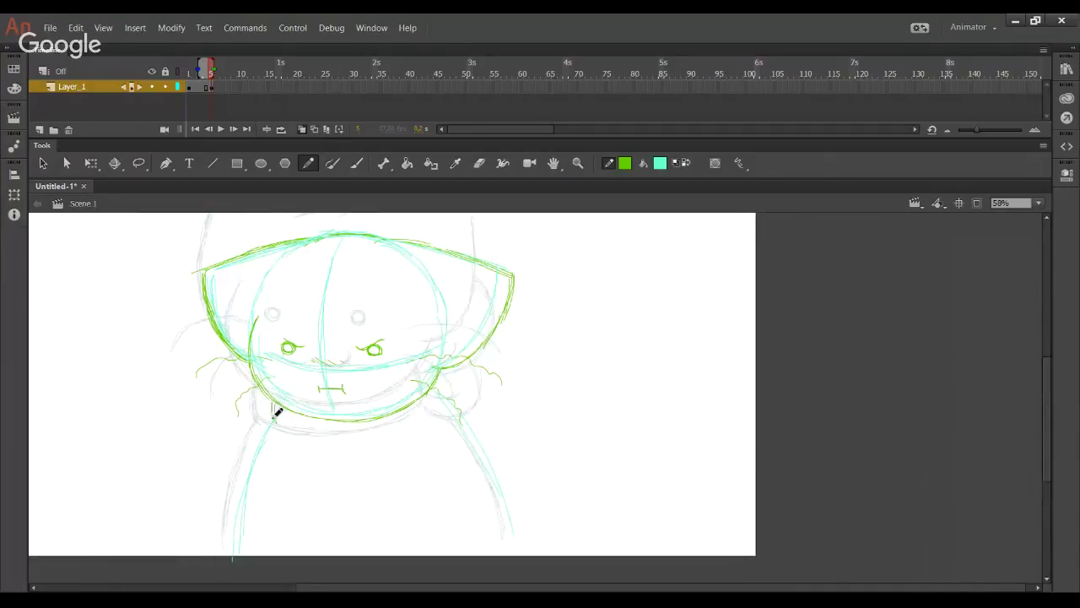
Step: Draw the collar band in green beneath the chin
left_click_drag(277, 415, 340, 435)
key("ctrl+z")
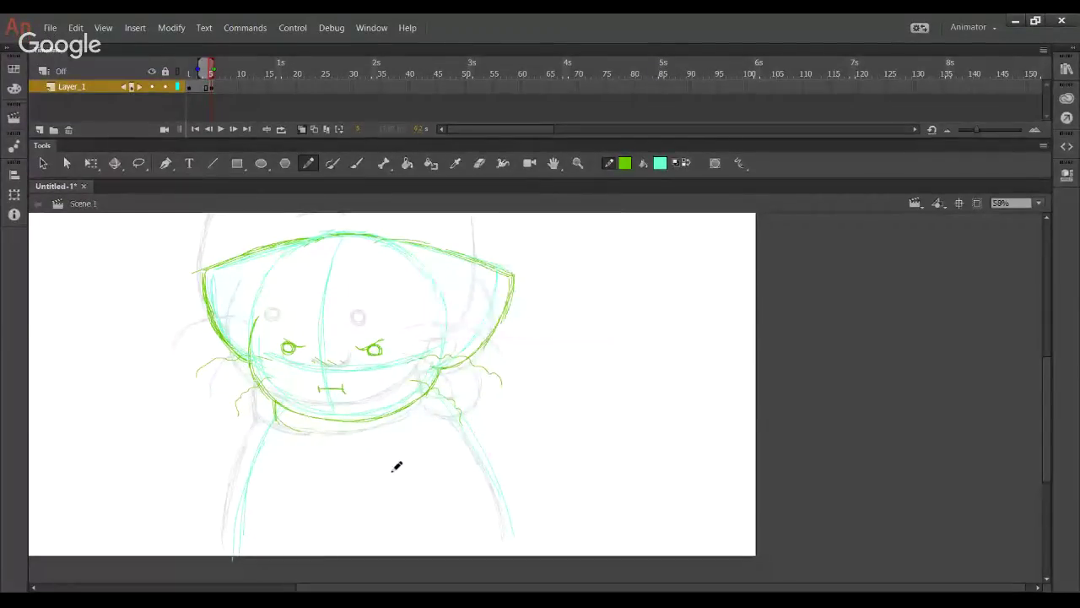
mouse_move(278, 419)
left_mouse_down()
mouse_move(324, 434)
mouse_move(425, 414)
left_mouse_up()
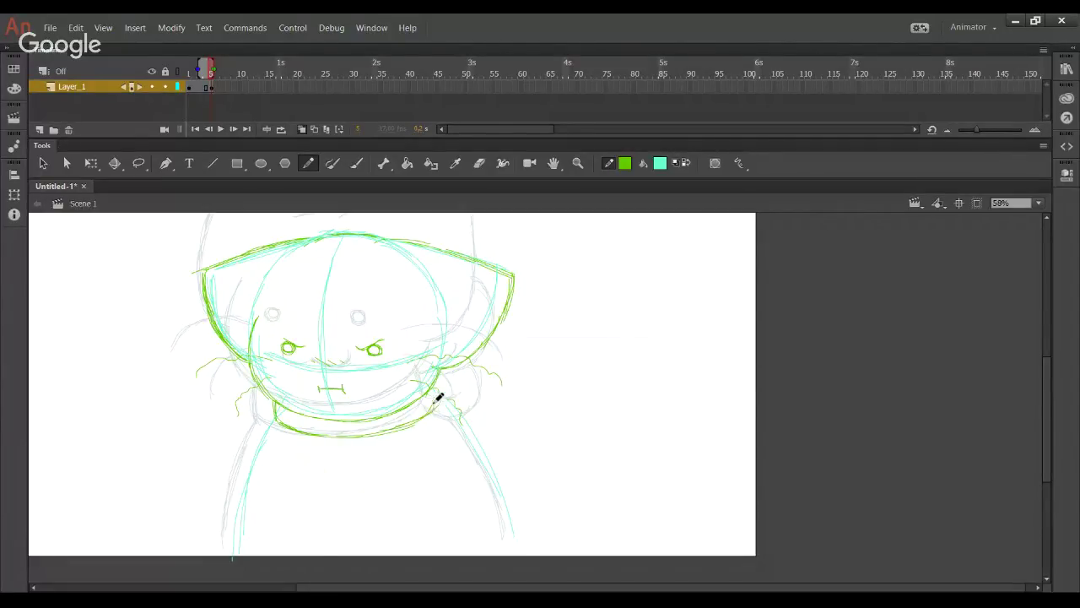
left_click_drag(488, 344, 510, 241)
Step: Outline the left side of the body in green from the collar downward
left_click_drag(301, 321, 260, 435)
key("ctrl+z")
left_click_drag(266, 388, 257, 443)
key("ctrl+z")
mouse_move(277, 357)
left_mouse_down()
mouse_move(254, 436)
mouse_move(286, 341)
left_mouse_up()
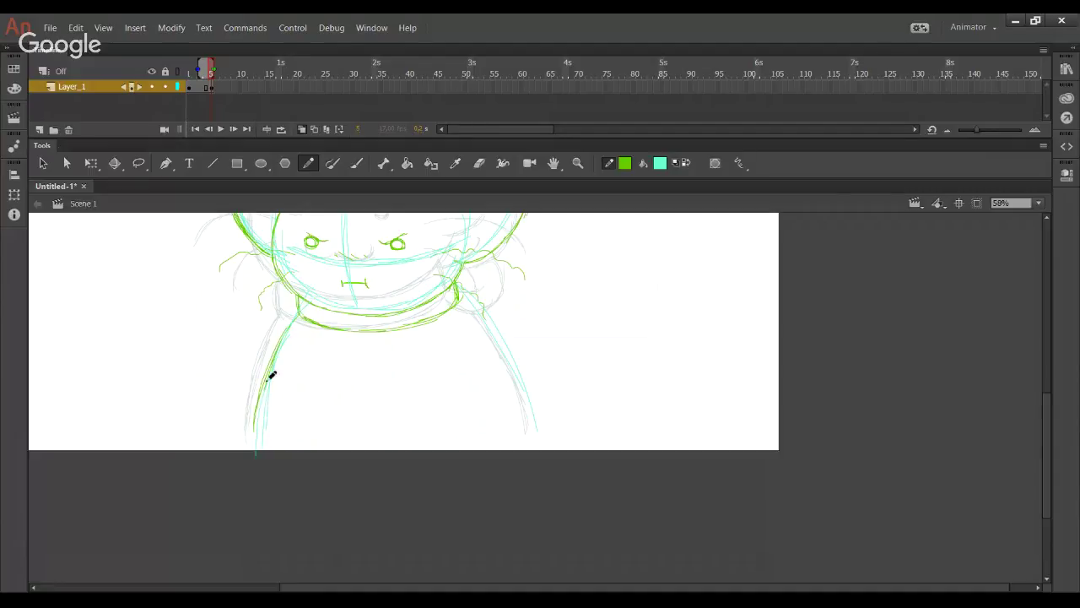
Step: Draw the green bow loops at the right end of the collar
mouse_move(479, 332)
left_mouse_down()
mouse_move(490, 380)
mouse_move(471, 390)
mouse_move(513, 352)
left_mouse_up()
mouse_move(466, 389)
left_mouse_down()
mouse_move(515, 349)
mouse_move(489, 385)
mouse_move(499, 383)
mouse_move(519, 323)
left_mouse_up()
left_click_drag(509, 364, 518, 326)
mouse_move(475, 422)
left_mouse_down()
mouse_move(448, 418)
mouse_move(494, 425)
mouse_move(461, 429)
mouse_move(497, 422)
mouse_move(500, 387)
mouse_move(458, 427)
mouse_move(500, 412)
mouse_move(456, 422)
mouse_move(499, 417)
mouse_move(486, 429)
mouse_move(500, 392)
mouse_move(504, 414)
mouse_move(495, 383)
mouse_move(448, 393)
mouse_move(487, 371)
mouse_move(451, 406)
mouse_move(483, 401)
left_mouse_up()
key("ctrl+z")
key("ctrl+z")
Step: Outline the right side of the body in green below the bow
scroll(468, 413, "down", 3)
left_click_drag(487, 353, 540, 460)
key("ctrl+z")
left_click_drag(495, 371, 536, 476)
left_click_drag(512, 410, 532, 470)
Step: Select and delete the turquoise head, ear and body guidelines on frame 5
double_click(446, 403)
mouse_move(428, 345)
left_mouse_down()
mouse_move(465, 456)
mouse_move(487, 423)
mouse_move(550, 435)
mouse_move(541, 438)
left_mouse_up()
key("Delete")
double_click(562, 466)
key("Delete")
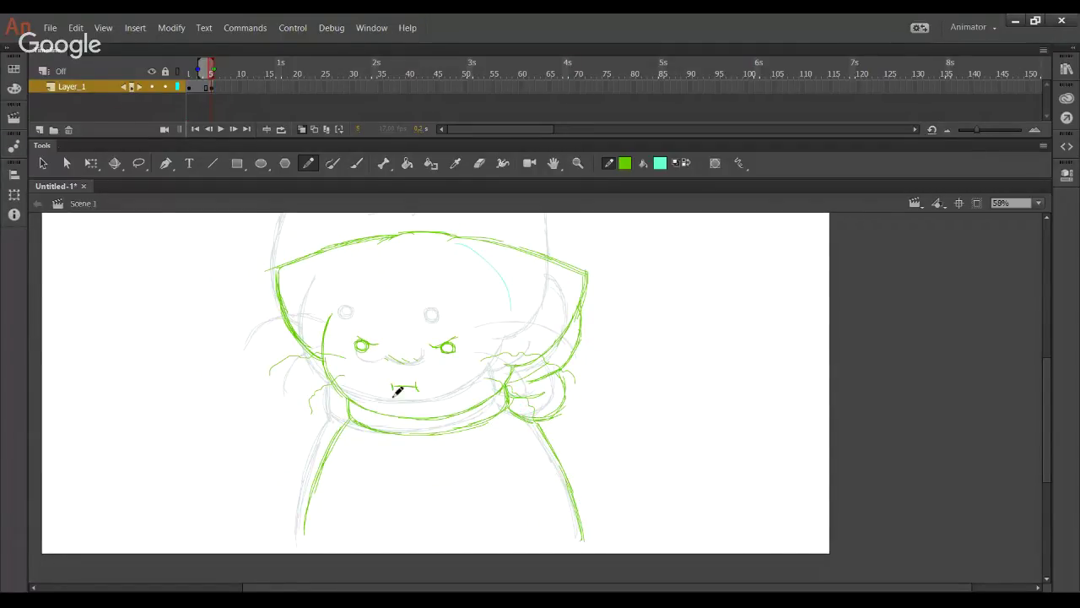
Step: Hand-letter the label "Disgust" in turquoise with the Brush tool, up and to the left of the frame 5 cat
mouse_move(456, 377)
left_mouse_down()
mouse_move(459, 398)
mouse_move(439, 391)
left_mouse_up()
left_click_drag(378, 329, 425, 381)
left_click_drag(174, 252, 179, 269)
key("ctrl+z")
left_click(356, 163)
key("ctrl+z")
mouse_move(156, 252)
left_mouse_down()
mouse_move(230, 266)
mouse_move(219, 256)
mouse_move(211, 285)
left_mouse_up()
left_click(181, 246)
key("ctrl+z")
key("ctrl+z")
left_click_drag(225, 254, 240, 261)
left_click_drag(265, 222, 269, 251)
left_click_drag(256, 240, 273, 236)
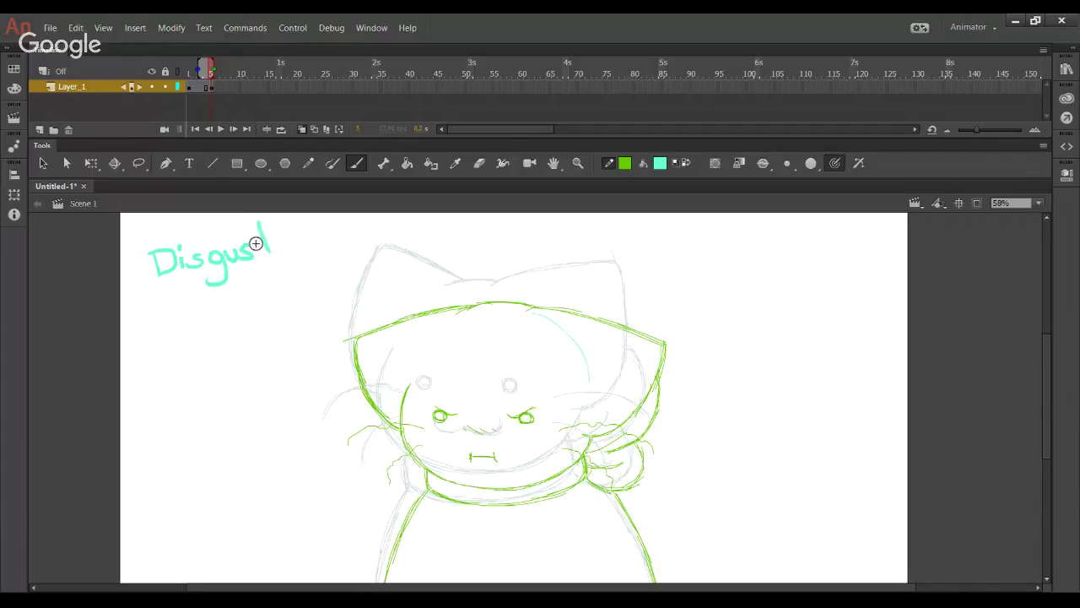
Step: Switch back to the Pencil tool and insert a blank keyframe at frame 9 of Layer_1
left_click(308, 163)
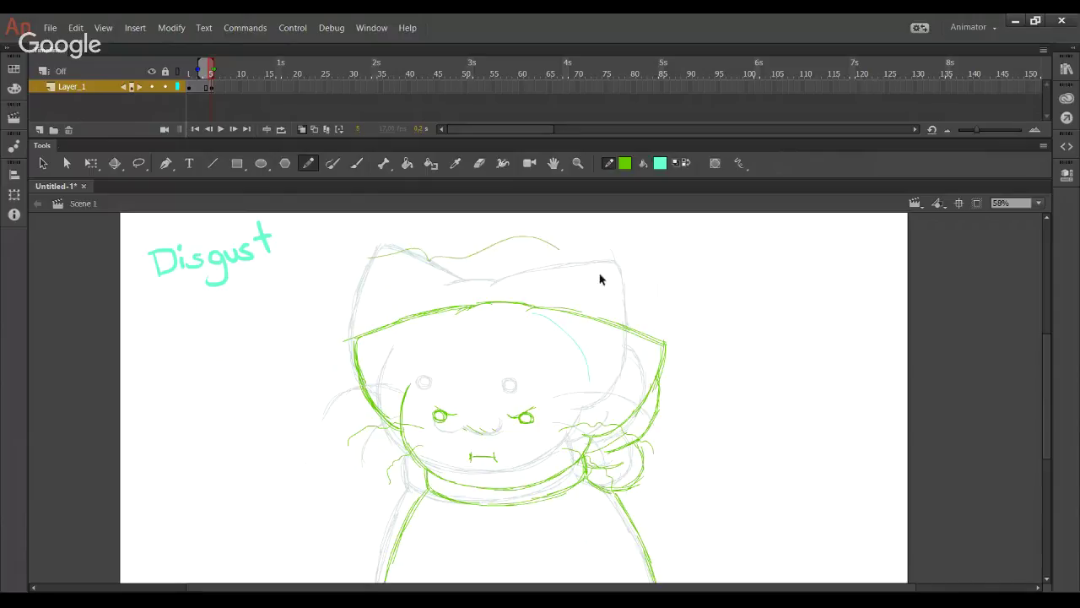
mouse_move(629, 342)
left_mouse_down()
mouse_move(614, 340)
mouse_move(607, 321)
mouse_move(602, 378)
mouse_move(608, 363)
left_mouse_up()
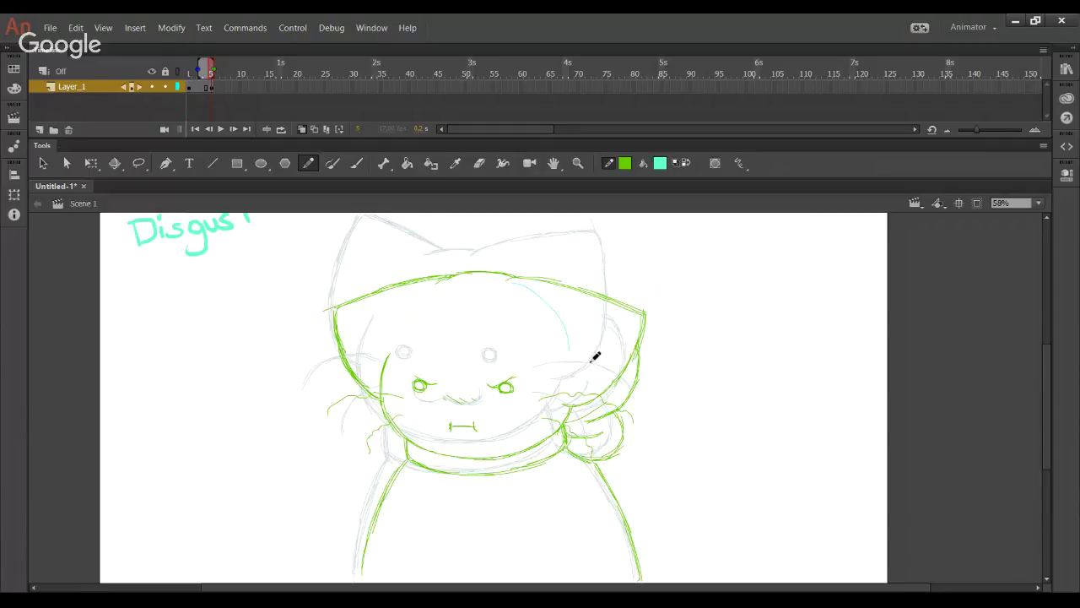
left_click_drag(333, 315, 372, 392)
left_click(234, 88)
left_click(240, 89)
key("F7")
Step: Play back the timeline to check the change between the two cat poses
left_click(202, 74)
left_click(220, 129)
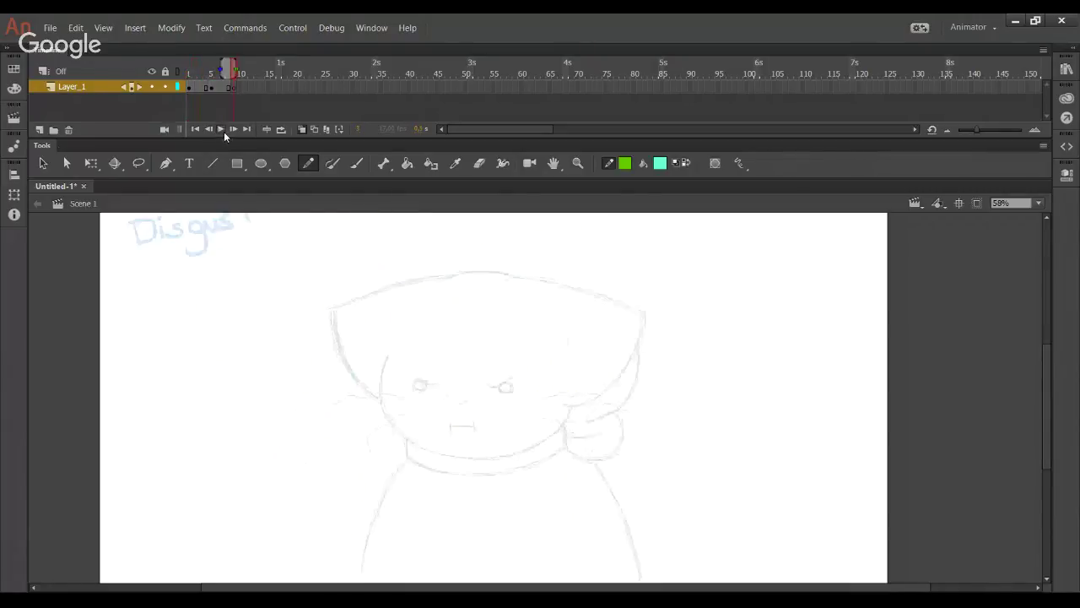
left_click(222, 130)
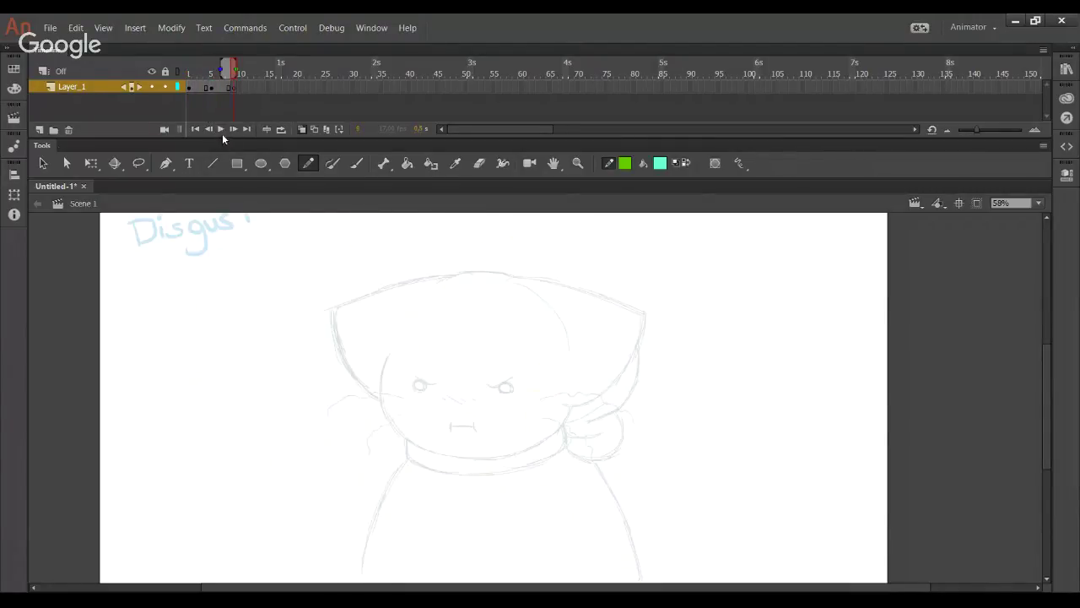
Step: Go to the first pose and hand-letter the label "Normal" in turquoise with the Brush tool
left_click(205, 74)
left_click(356, 163)
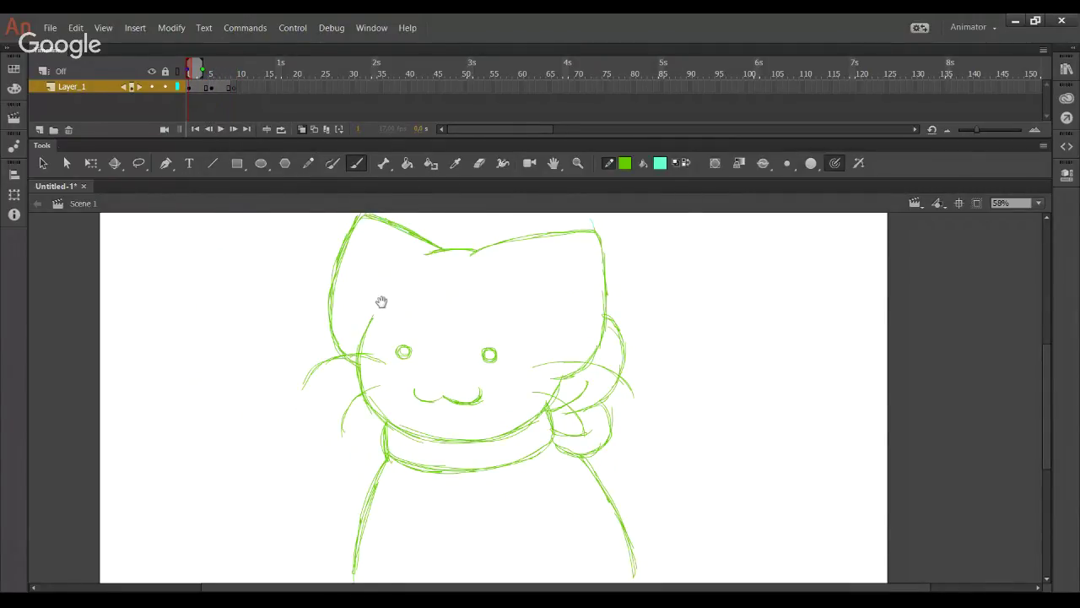
scroll(381, 302, "up", 2)
left_click_drag(120, 318, 124, 341)
mouse_move(122, 317)
left_mouse_down()
mouse_move(140, 338)
mouse_move(145, 316)
mouse_move(224, 325)
left_mouse_up()
left_click_drag(221, 285, 237, 321)
Step: Move the playhead to frame 7 and delete the leftover turquoise arc on the disgusted cat's head
mouse_move(218, 75)
left_mouse_down()
mouse_move(241, 75)
mouse_move(226, 75)
left_mouse_up()
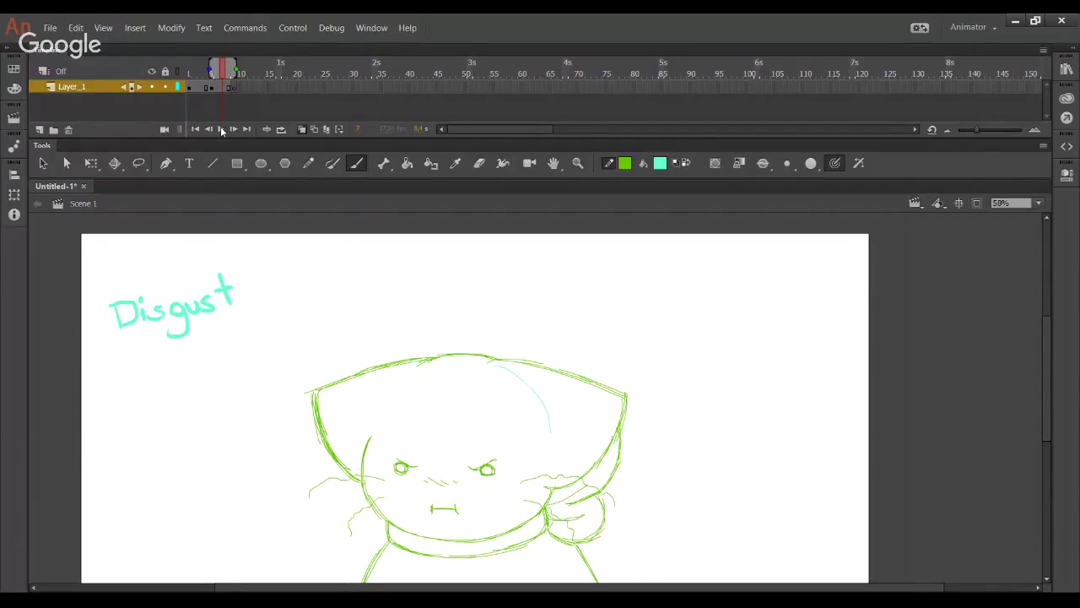
left_click(538, 399, "ctrl")
key("Delete")
left_click(309, 163)
left_click_drag(386, 283, 578, 290)
key("ctrl+z")
key("space")
mouse_move(485, 411)
left_mouse_down()
mouse_move(507, 388)
mouse_move(502, 366)
left_mouse_up()
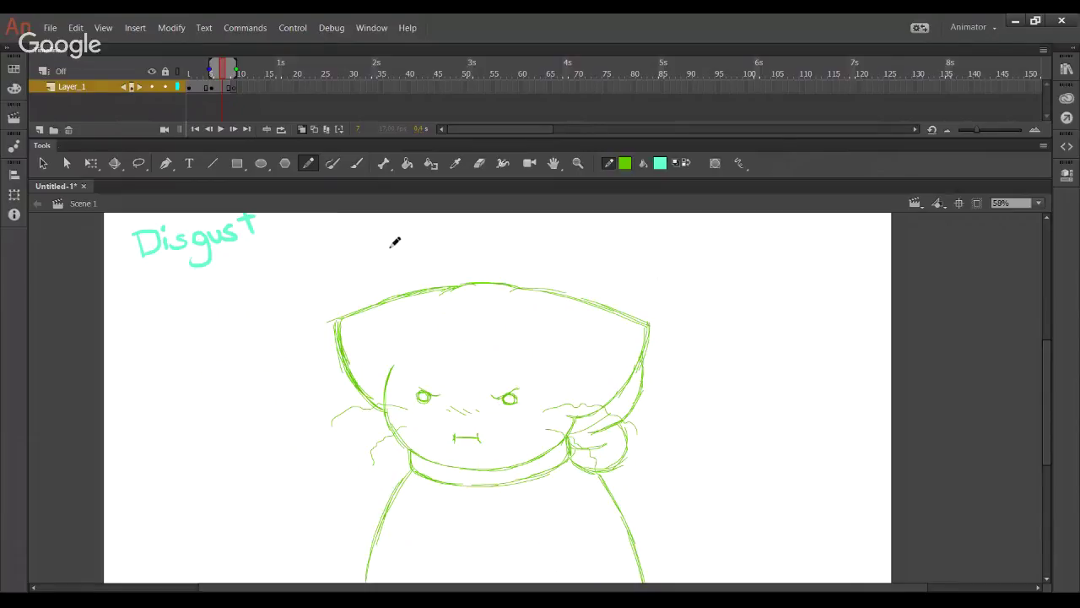
Step: Go to frame 9, swap the stroke to turquoise and extend the onion skin range back over both earlier poses
left_click(234, 87)
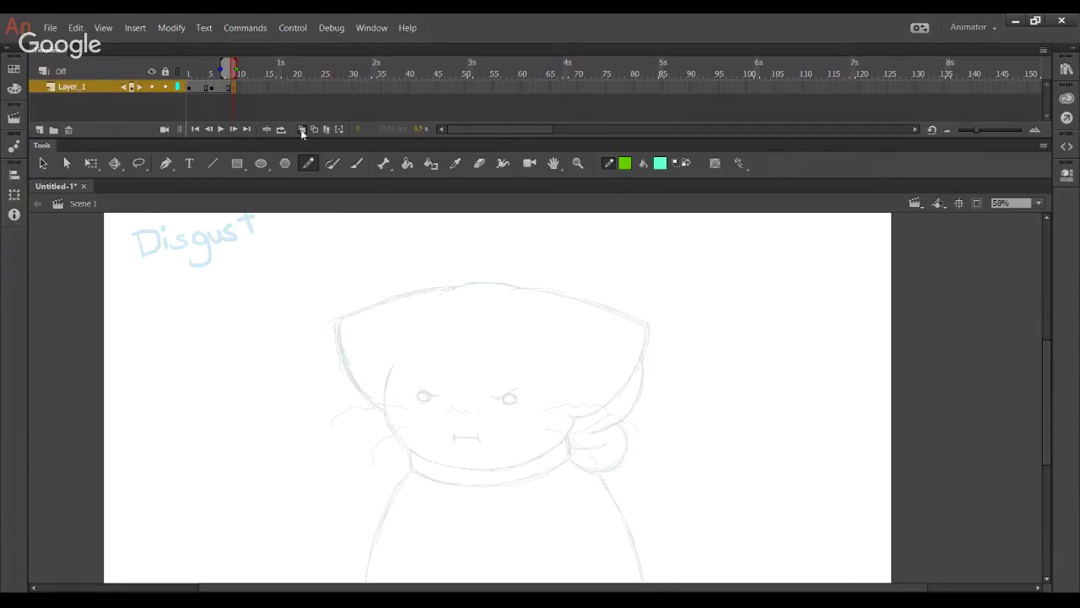
left_click(688, 165)
left_click_drag(612, 369, 566, 310)
left_click_drag(332, 314, 312, 343)
left_click_drag(222, 70, 204, 73)
scroll(350, 306, "right", 1)
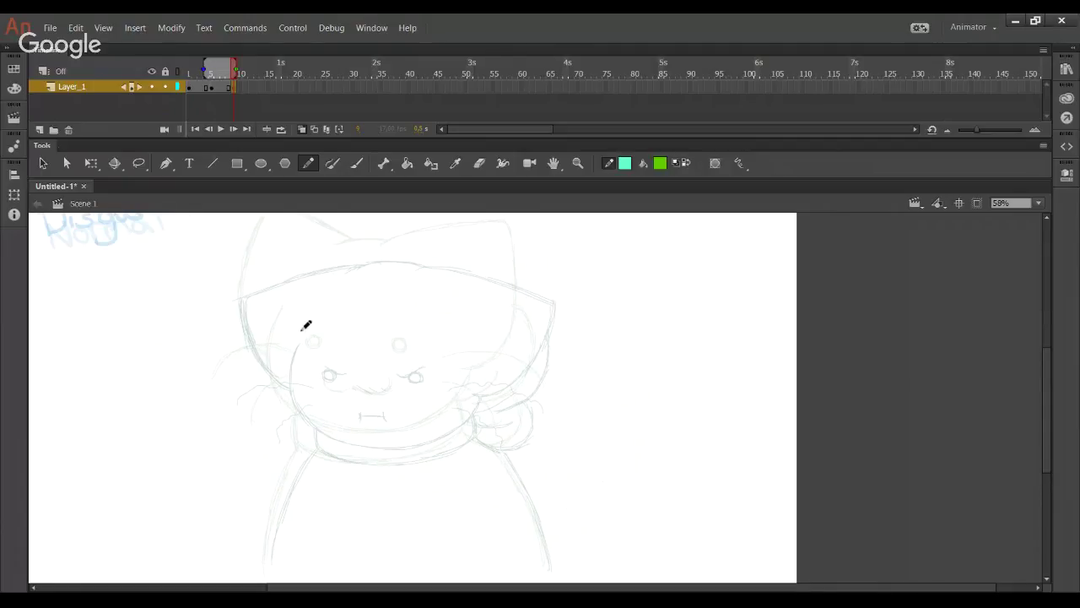
Step: Sketch a turquoise head circle on frame 9 over the onion-skinned cats
mouse_move(302, 329)
left_mouse_down()
mouse_move(339, 307)
mouse_move(363, 267)
left_mouse_up()
mouse_move(306, 403)
left_mouse_down()
mouse_move(300, 361)
mouse_move(344, 283)
mouse_move(328, 429)
left_mouse_up()
mouse_move(320, 427)
left_mouse_down()
mouse_move(351, 444)
mouse_move(411, 445)
mouse_move(338, 433)
mouse_move(394, 446)
mouse_move(450, 430)
mouse_move(469, 394)
left_mouse_up()
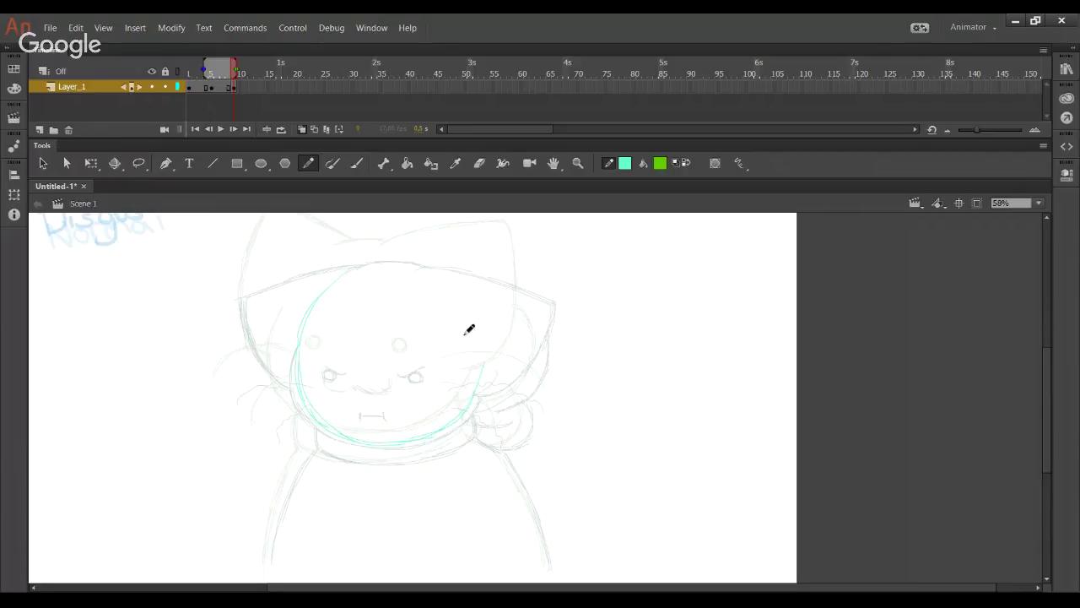
mouse_move(302, 346)
left_mouse_down()
mouse_move(354, 282)
mouse_move(398, 272)
mouse_move(344, 284)
mouse_move(450, 285)
left_mouse_up()
mouse_move(388, 271)
left_mouse_down()
mouse_move(468, 312)
mouse_move(479, 341)
mouse_move(452, 299)
mouse_move(479, 369)
mouse_move(474, 352)
mouse_move(473, 405)
left_mouse_up()
mouse_move(490, 369)
left_mouse_down()
mouse_move(448, 285)
mouse_move(403, 267)
mouse_move(333, 303)
mouse_move(302, 344)
mouse_move(357, 446)
mouse_move(391, 447)
left_mouse_up()
Step: Draw curved vertical and horizontal face guidelines across the frame 9 head circle
mouse_move(386, 442)
left_mouse_down()
mouse_move(371, 373)
mouse_move(380, 270)
left_mouse_up()
key("ctrl+z")
left_click_drag(385, 443, 379, 270)
left_click_drag(326, 381, 478, 375)
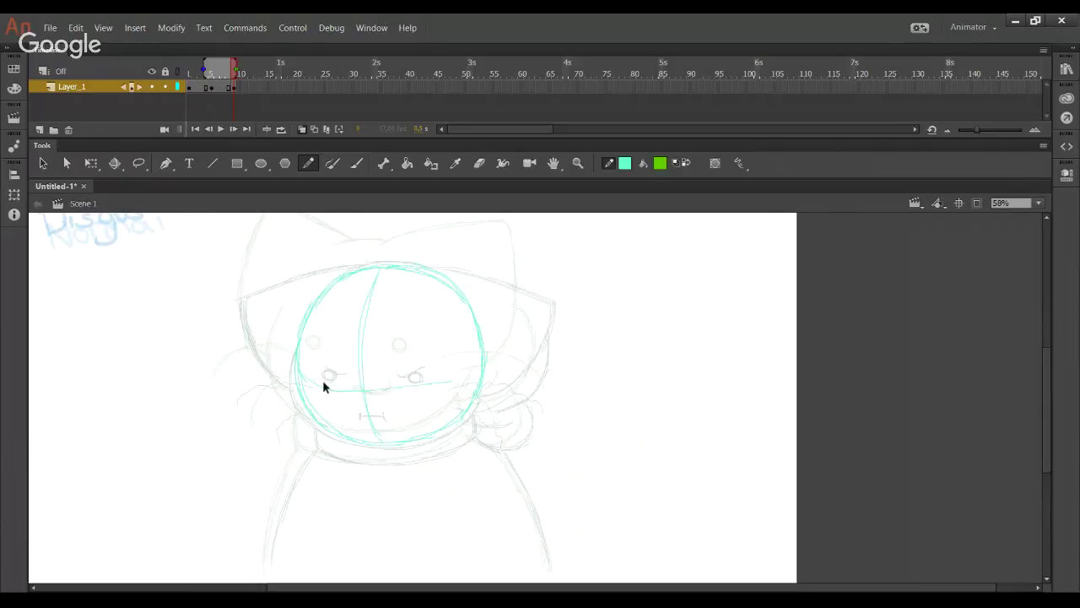
mouse_move(339, 381)
left_mouse_down()
mouse_move(469, 370)
mouse_move(479, 397)
left_mouse_up()
key("space")
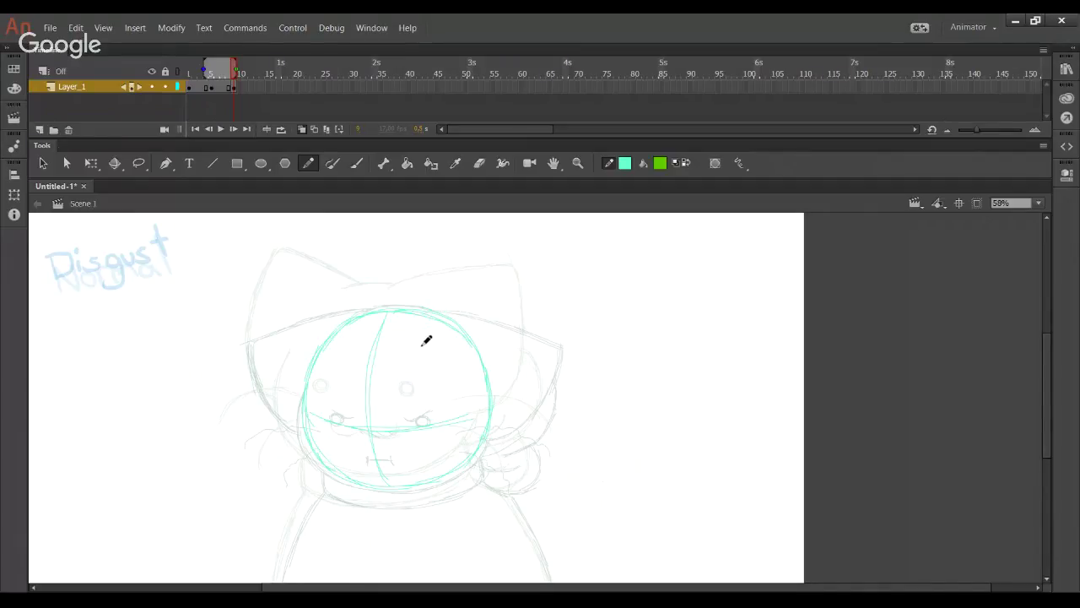
left_click_drag(429, 402, 452, 383)
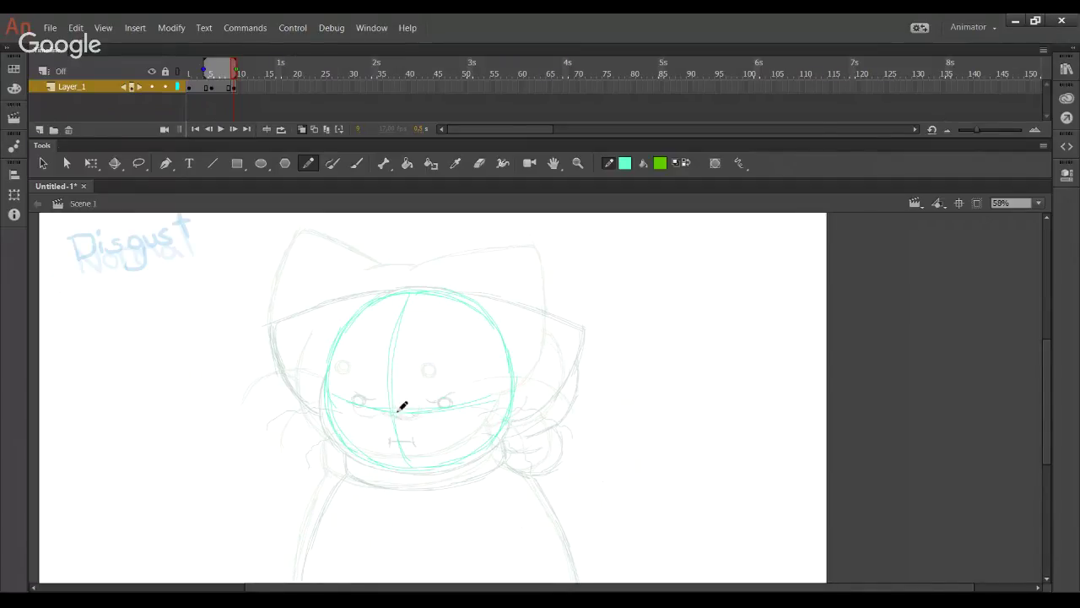
mouse_move(408, 410)
left_mouse_down()
mouse_move(456, 424)
mouse_move(459, 323)
left_mouse_up()
left_click_drag(444, 339, 418, 385)
left_click_drag(422, 280, 529, 332)
key("ctrl+z")
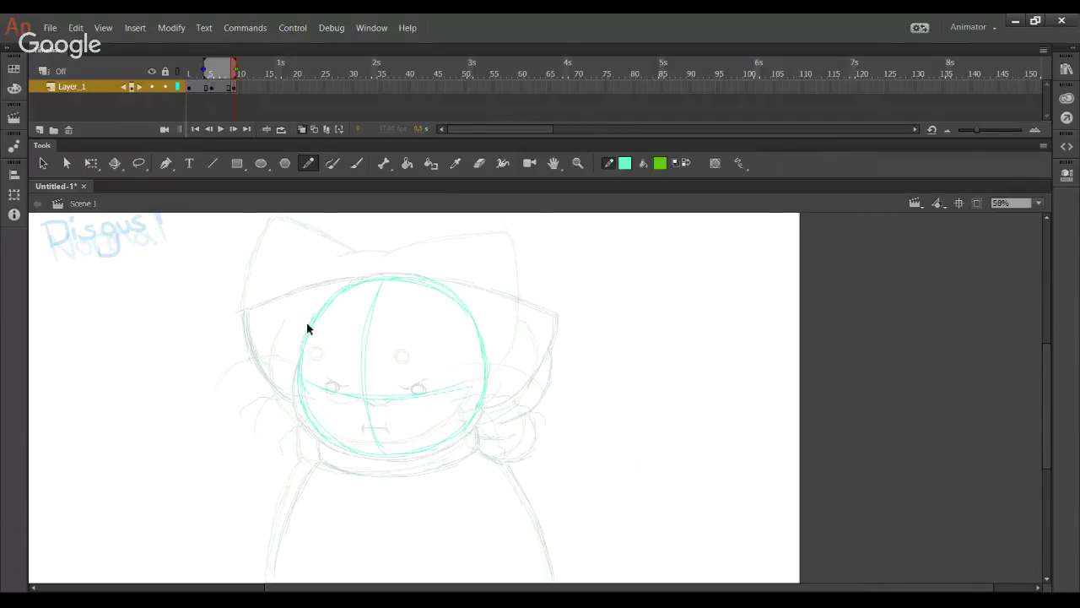
Step: Select the turquoise head circle with its guidelines and shift it slightly to the left on frame 9
left_click_drag(287, 271, 531, 482)
mouse_move(396, 403)
left_mouse_down()
mouse_move(345, 408)
mouse_move(354, 413)
mouse_move(365, 392)
left_mouse_up()
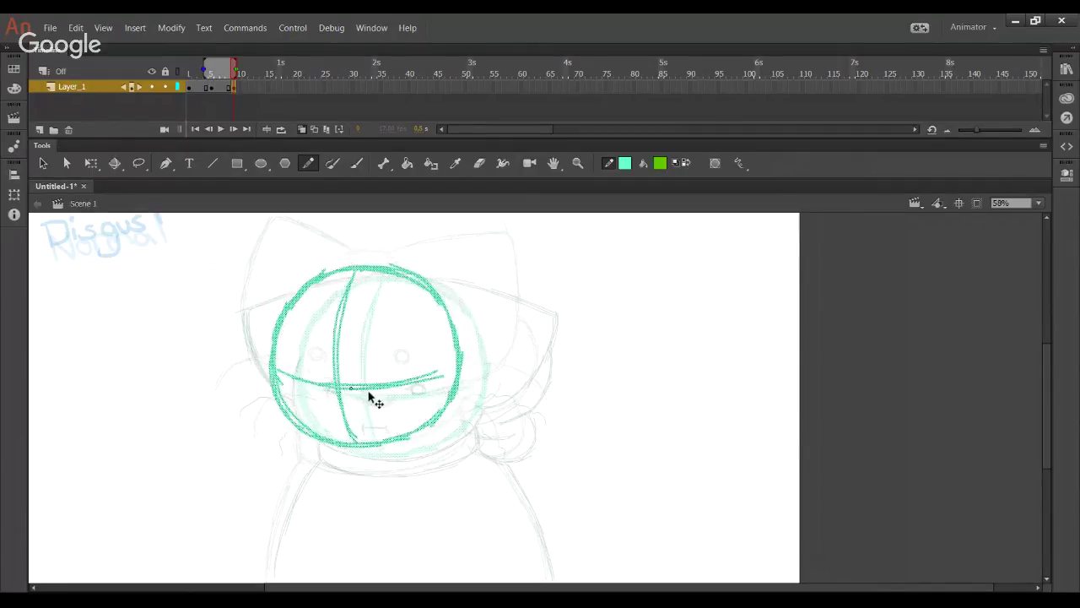
scroll(374, 400, "left", 3)
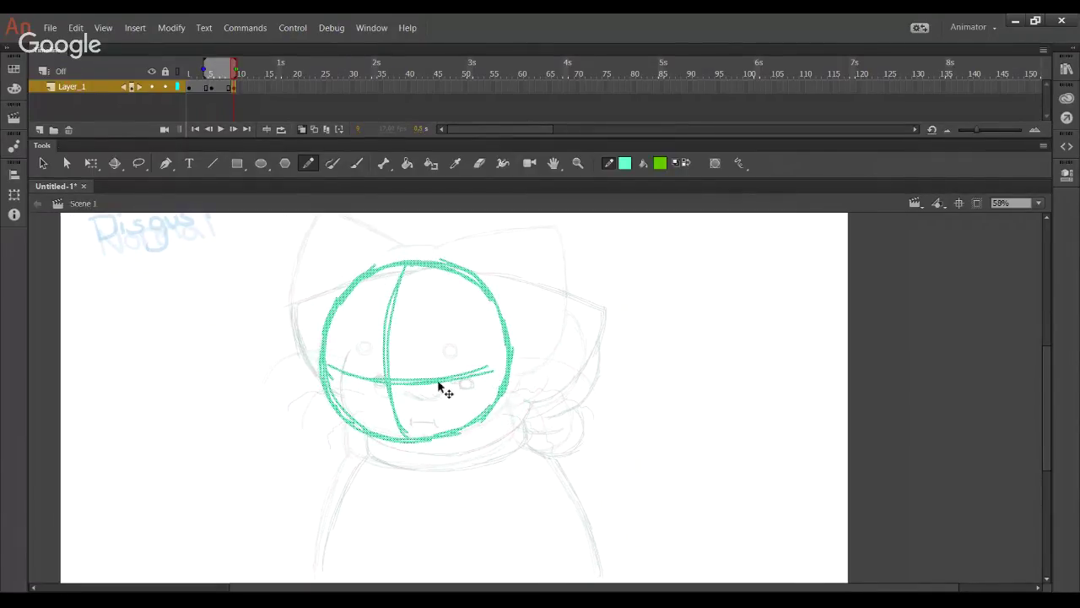
left_click_drag(444, 388, 432, 406)
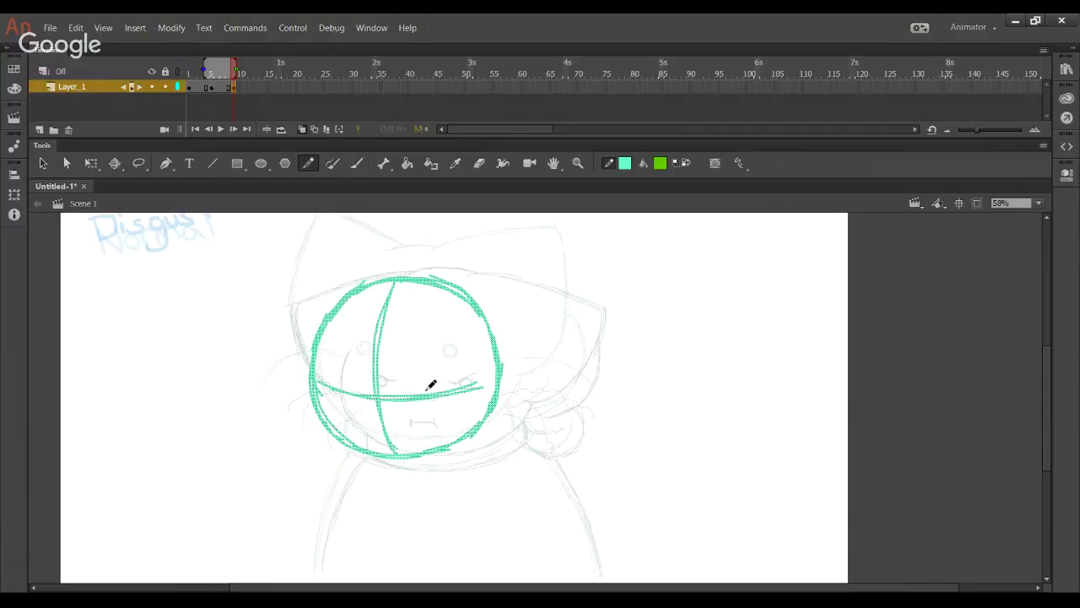
mouse_move(499, 331)
left_mouse_down()
mouse_move(467, 313)
mouse_move(488, 341)
mouse_move(475, 309)
mouse_move(510, 315)
left_mouse_up()
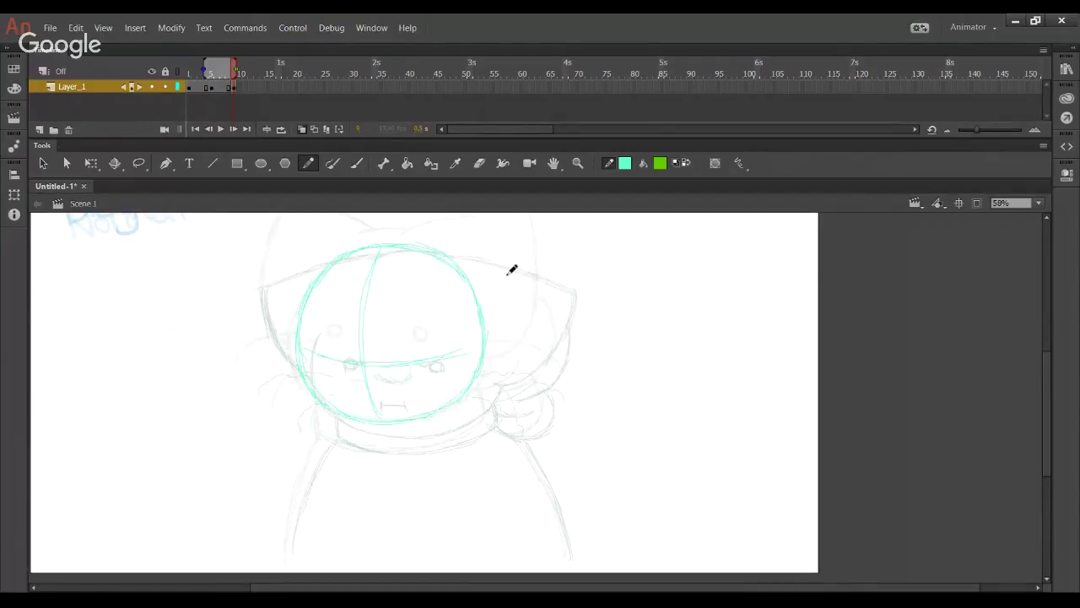
Step: Swap the stroke to green and try sketching round eyes and an open mouth on the frame 9 face
left_click(686, 165)
scroll(547, 281, "up", 2)
mouse_move(399, 270)
left_mouse_down()
mouse_move(500, 284)
mouse_move(439, 274)
left_mouse_up()
key("ctrl+z")
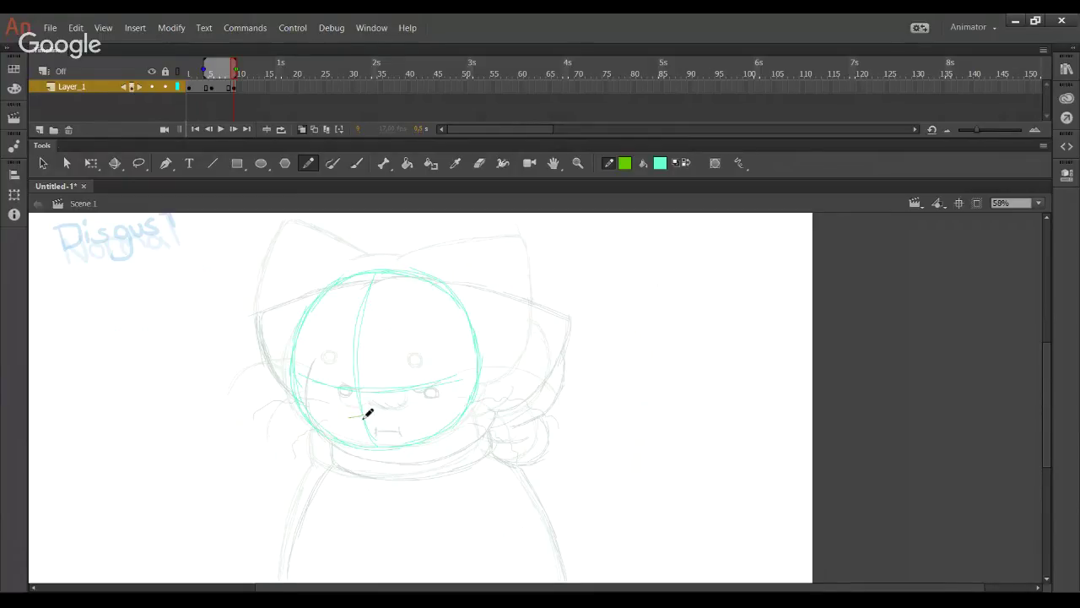
mouse_move(351, 418)
left_mouse_down()
mouse_move(397, 417)
mouse_move(402, 429)
mouse_move(368, 432)
mouse_move(381, 428)
mouse_move(354, 420)
mouse_move(356, 433)
left_mouse_up()
left_click_drag(330, 379, 333, 376)
mouse_move(404, 383)
left_mouse_down()
mouse_move(416, 375)
mouse_move(417, 391)
mouse_move(415, 380)
left_mouse_up()
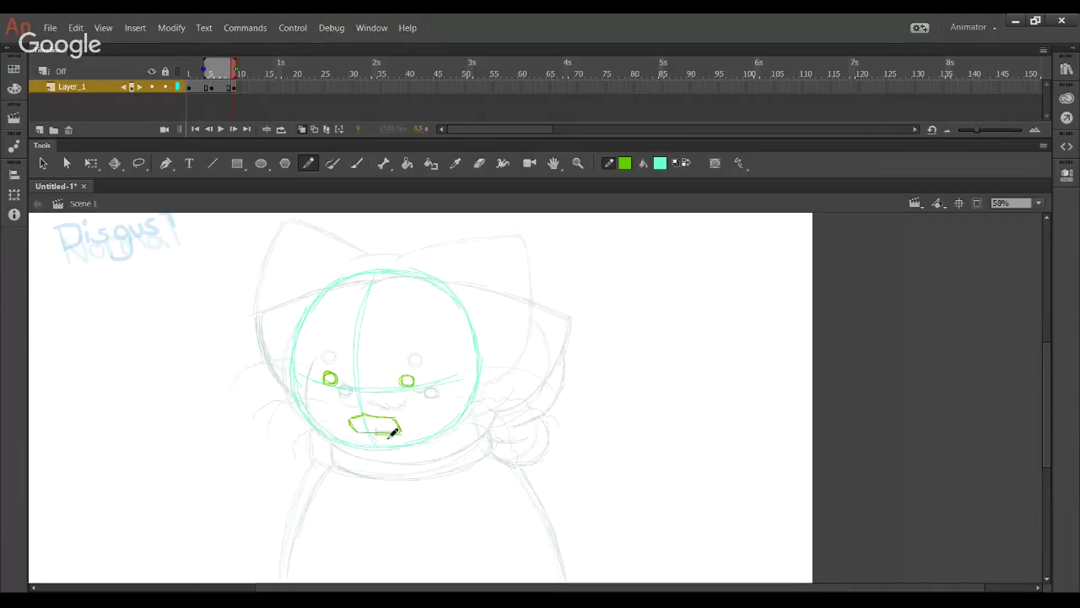
left_click_drag(364, 414, 403, 427)
mouse_move(333, 367)
left_mouse_down()
mouse_move(343, 377)
mouse_move(408, 374)
left_mouse_up()
Step: Undo the green eye and mouth strokes on the frame 9 face
key("ctrl+z")
key("ctrl+z")
key("ctrl+z")
key("ctrl+z")
key("ctrl+z")
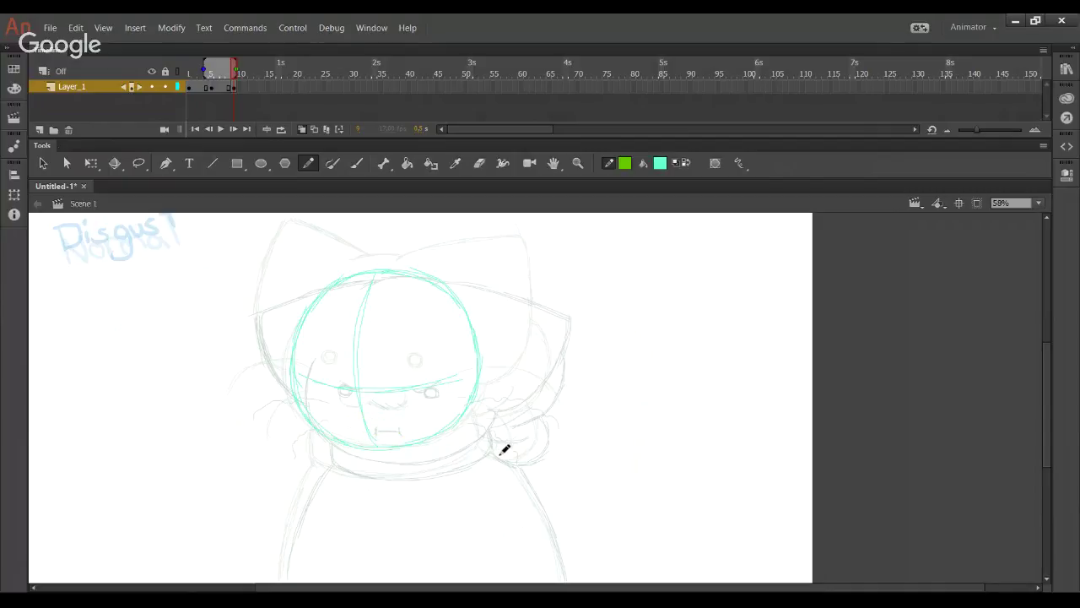
Step: Swap the stroke back to turquoise and sketch the cat's shoulders, body sides and collar below the head
mouse_move(417, 446)
left_mouse_down()
mouse_move(454, 300)
mouse_move(422, 352)
mouse_move(475, 357)
left_mouse_up()
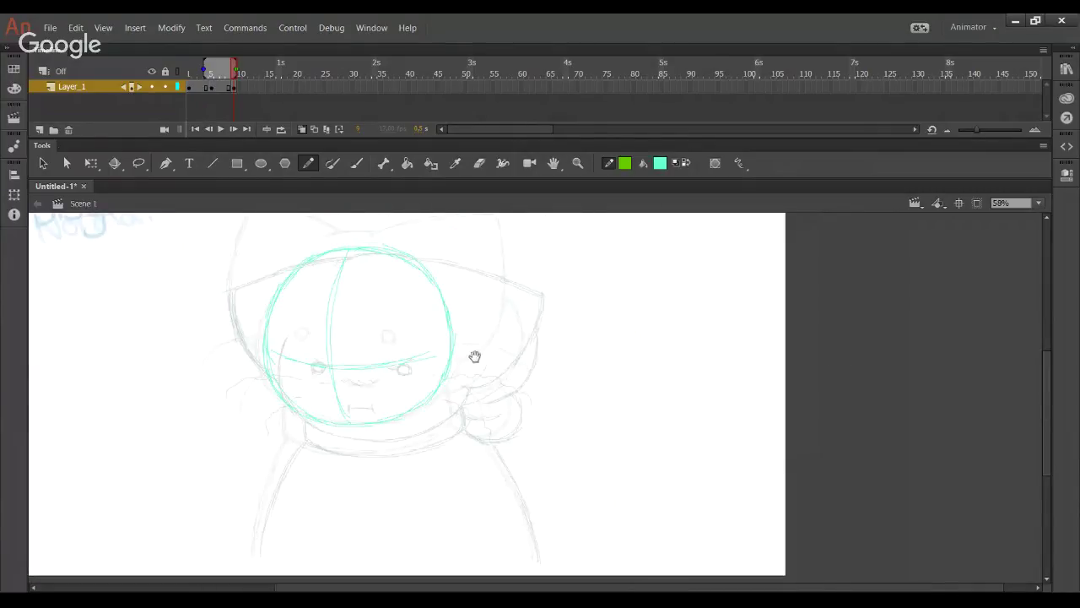
left_click(687, 166)
left_click_drag(625, 257, 641, 167)
left_click_drag(319, 334, 273, 512)
mouse_move(482, 341)
left_mouse_down()
mouse_move(557, 452)
mouse_move(559, 488)
left_mouse_up()
left_click_drag(490, 338, 564, 496)
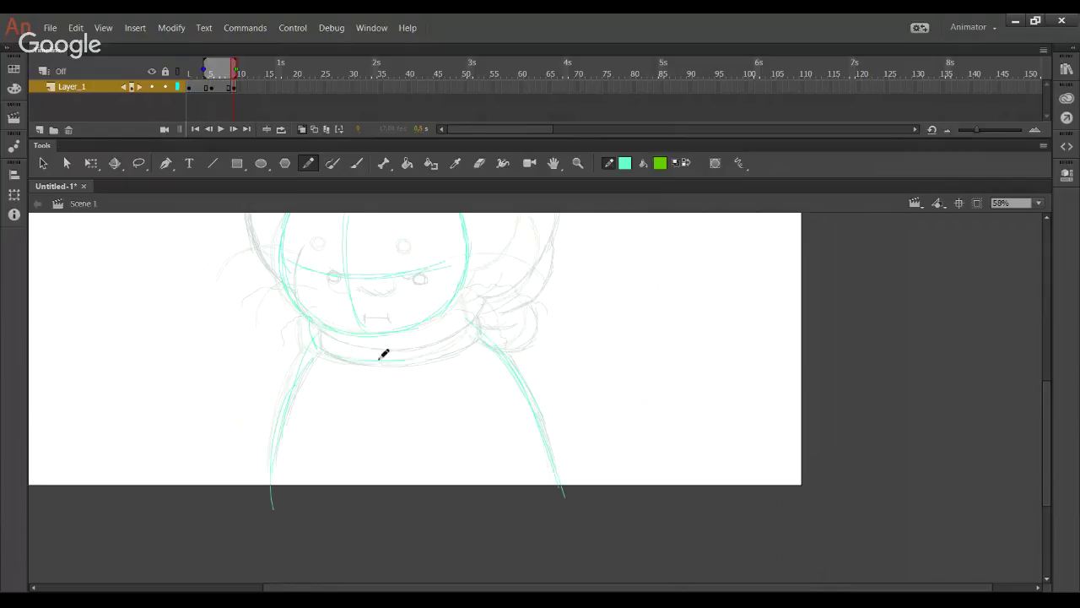
left_click_drag(461, 305, 468, 332)
left_click_drag(484, 285, 490, 420)
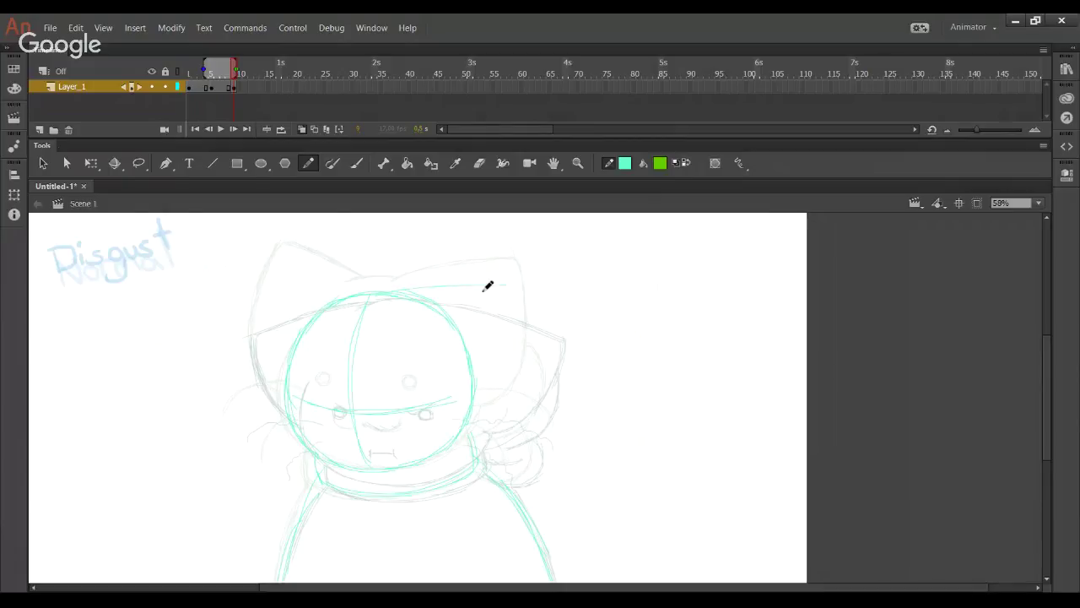
Step: Sketch both turquoise ears on the frame 9 head, spreading outward with their outer edges curving down to the cheeks
left_click_drag(398, 295, 518, 293)
key("ctrl+z")
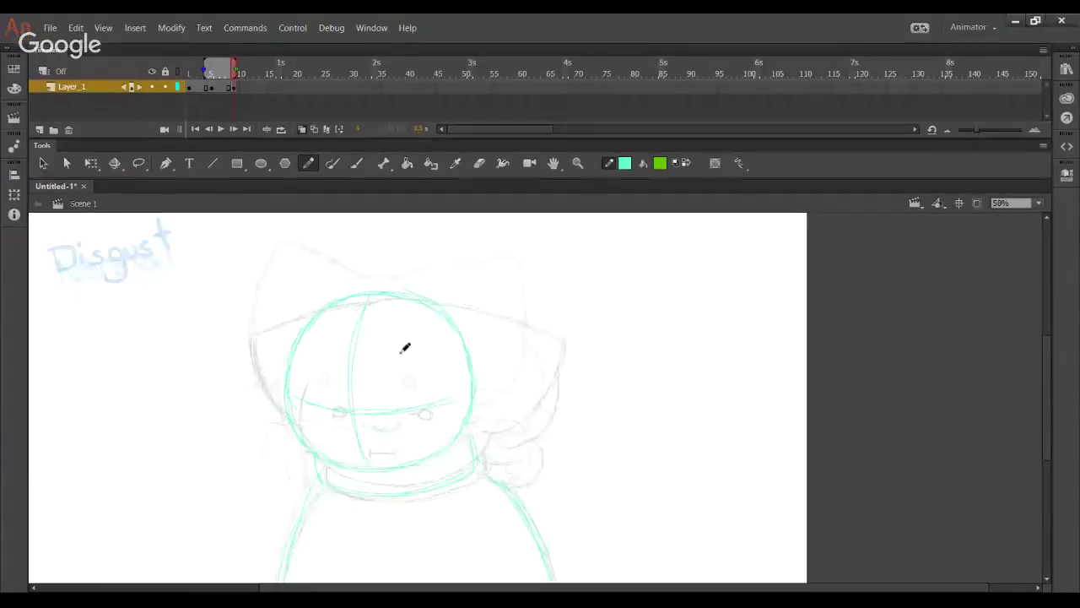
left_click_drag(404, 296, 537, 288)
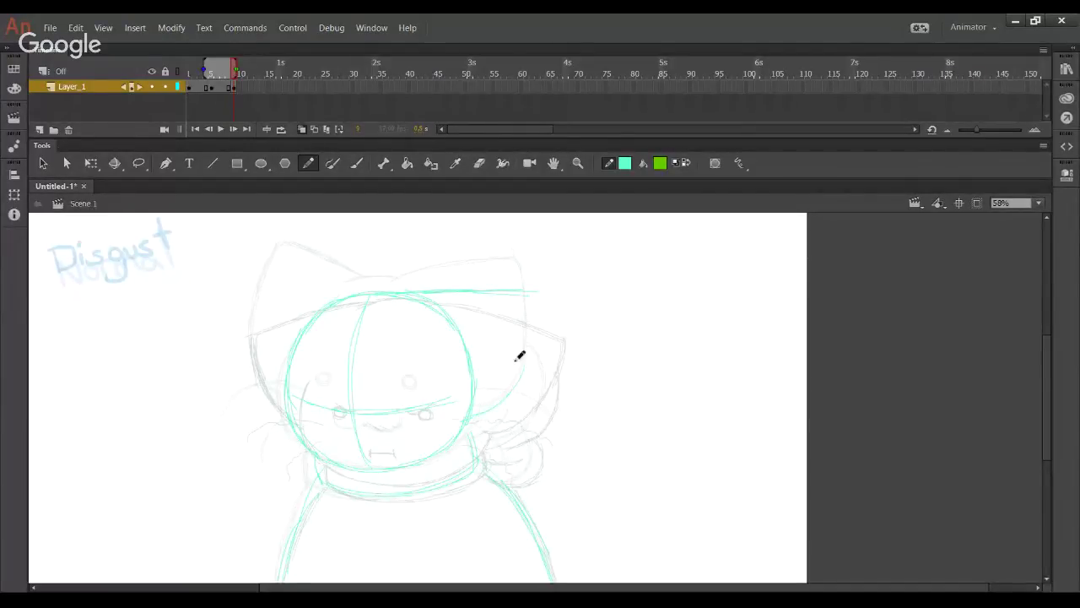
mouse_move(471, 414)
left_mouse_down()
mouse_move(521, 365)
mouse_move(535, 286)
left_mouse_up()
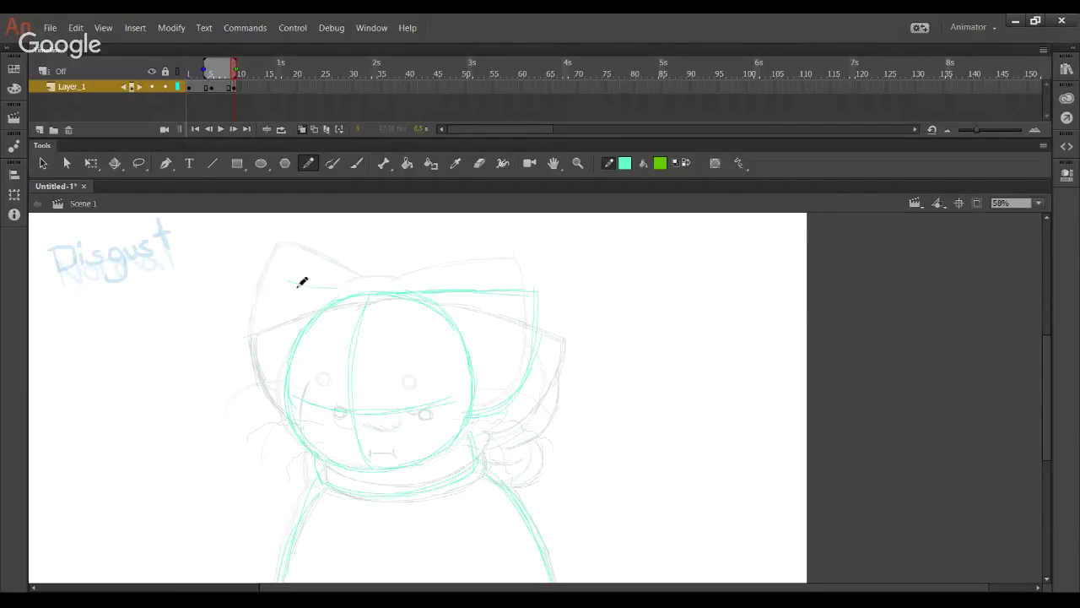
mouse_move(345, 287)
left_mouse_down()
mouse_move(267, 284)
mouse_move(362, 302)
mouse_move(267, 340)
mouse_move(271, 376)
mouse_move(260, 328)
mouse_move(282, 391)
left_mouse_up()
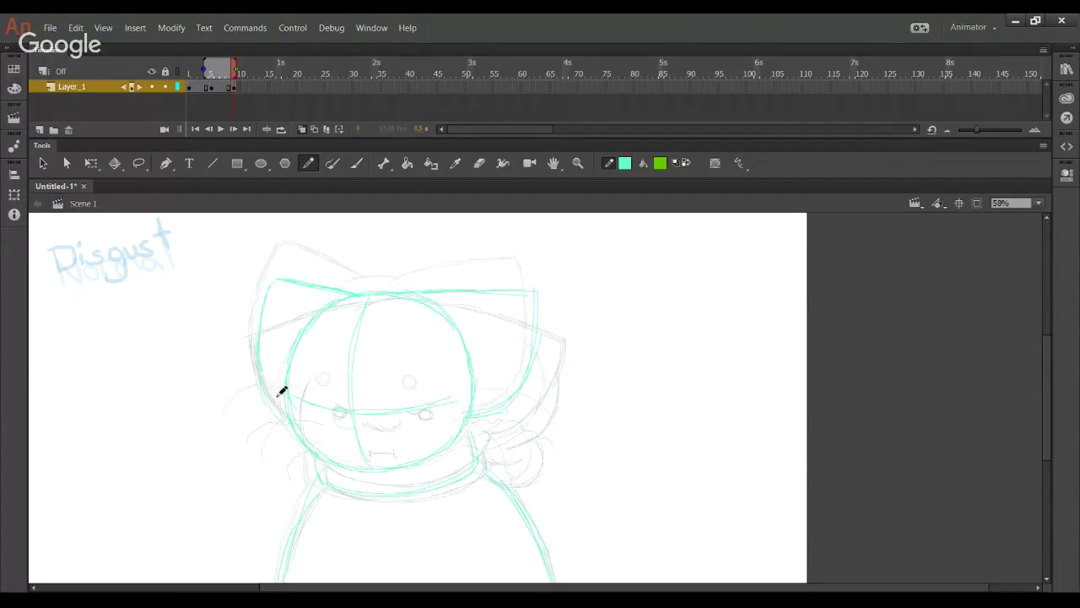
Step: Swap the stroke and fill colours so the pencil draws in green
mouse_move(433, 482)
left_mouse_down()
mouse_move(417, 462)
mouse_move(427, 454)
mouse_move(411, 467)
left_mouse_up()
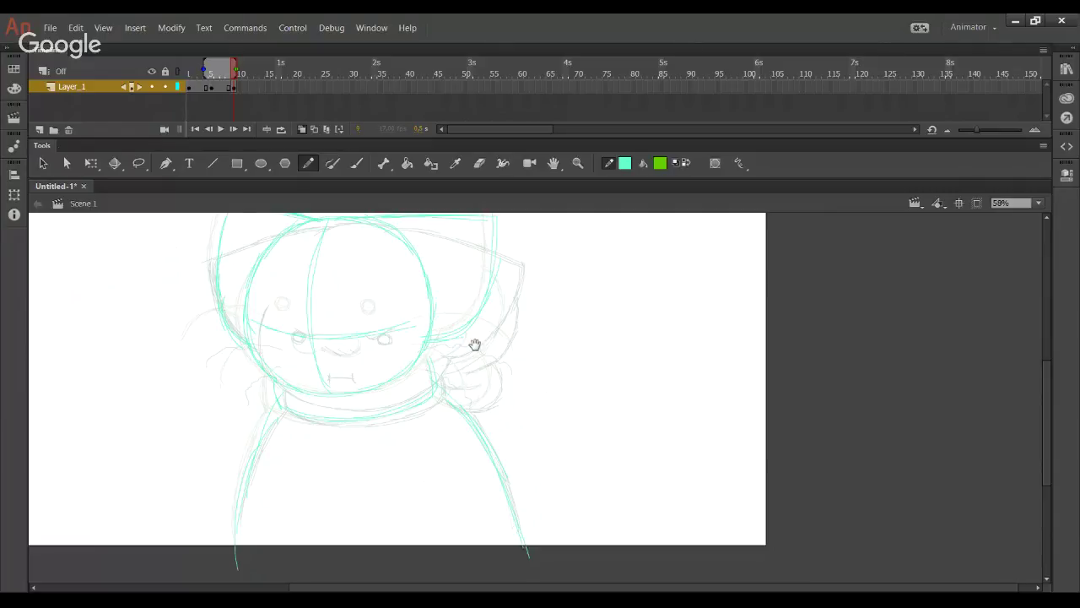
mouse_move(475, 345)
left_mouse_down()
mouse_move(478, 388)
mouse_move(473, 316)
left_mouse_up()
left_click(684, 164)
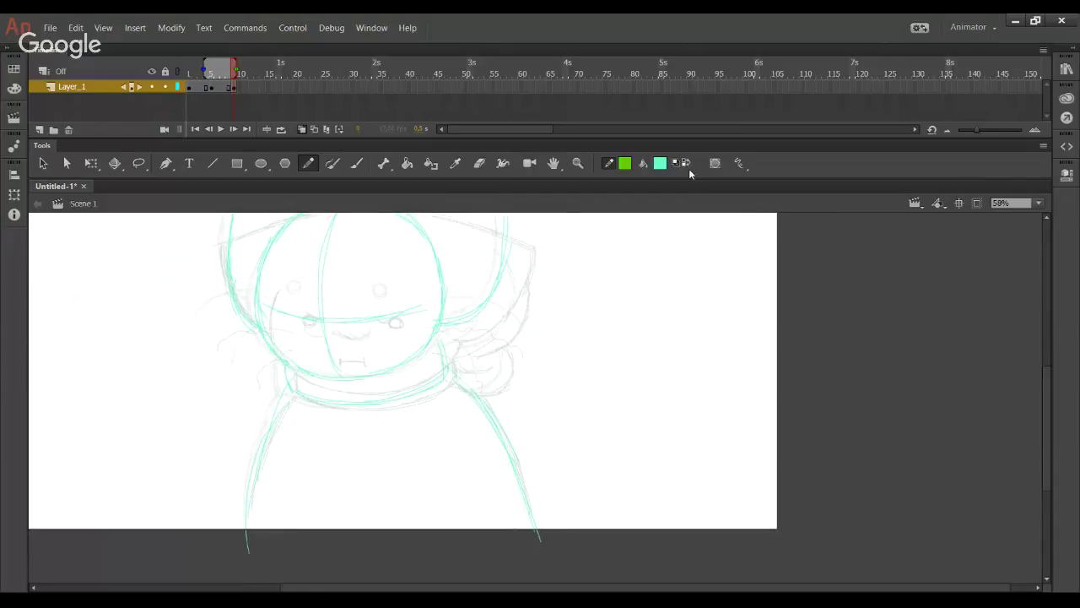
Step: Outline both ears in green over the turquoise ear sketch, redoing uneven strokes
left_click_drag(439, 395, 430, 426)
left_click_drag(350, 261, 492, 257)
mouse_move(434, 374)
left_mouse_down()
mouse_move(420, 377)
mouse_move(451, 382)
mouse_move(448, 371)
mouse_move(493, 323)
left_mouse_up()
key("ctrl+z")
key("ctrl+z")
key("ctrl+z")
left_click_drag(470, 361, 497, 299)
key("ctrl+z")
left_click_drag(470, 364, 496, 285)
left_click_drag(485, 346, 494, 261)
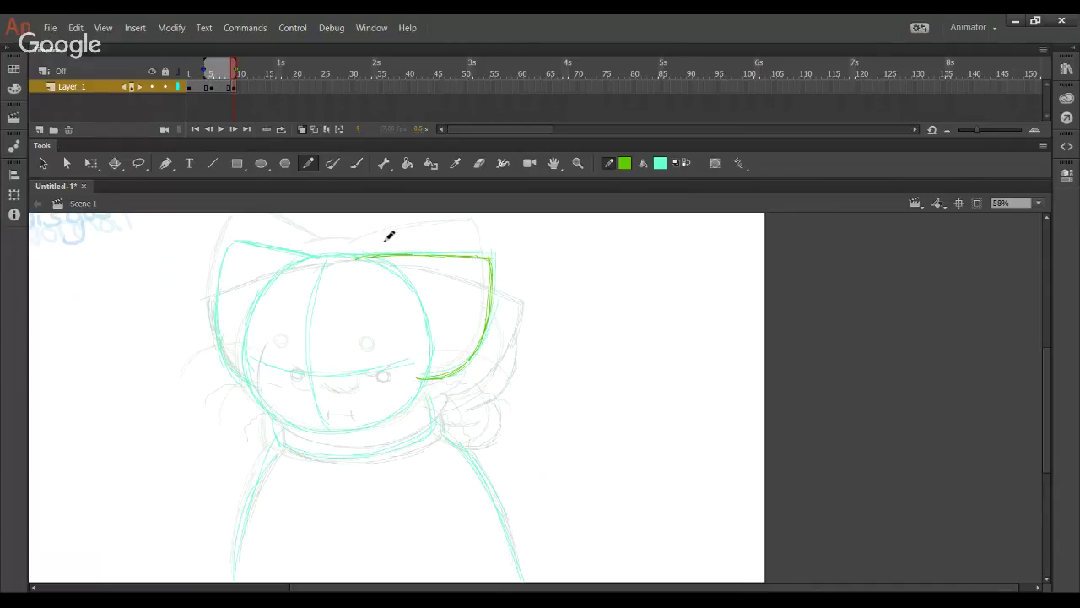
mouse_move(359, 253)
left_mouse_down()
mouse_move(303, 264)
mouse_move(360, 260)
mouse_move(309, 259)
mouse_move(321, 263)
mouse_move(249, 242)
mouse_move(267, 250)
mouse_move(231, 249)
mouse_move(233, 235)
mouse_move(225, 319)
left_mouse_up()
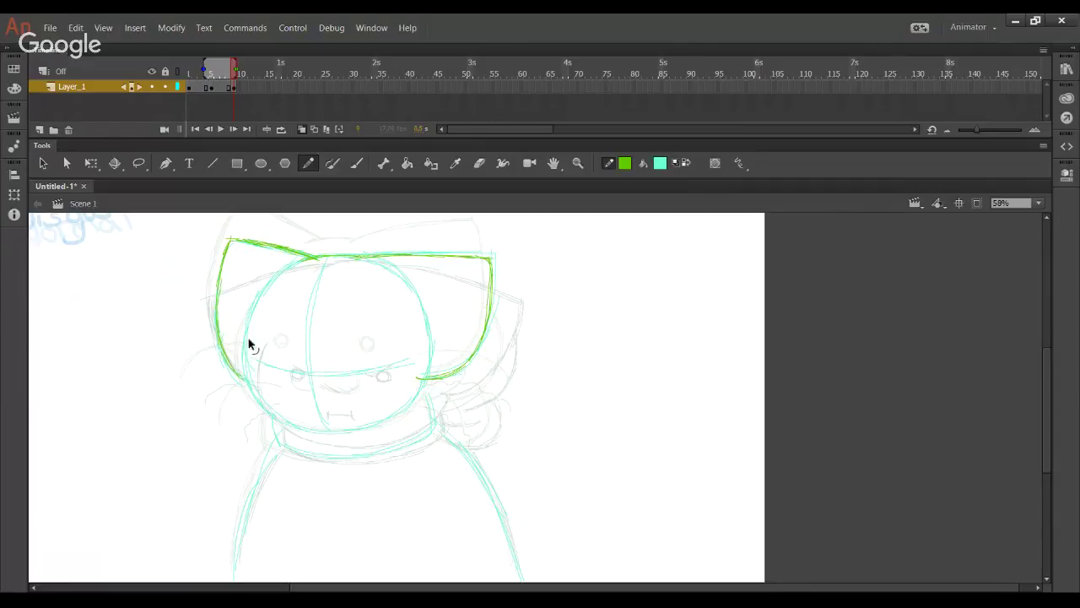
Step: Outline the cat's cheek, jaw and chin in green along the lower half of the head circle
mouse_move(238, 390)
left_mouse_down()
mouse_move(244, 342)
mouse_move(245, 410)
left_mouse_up()
mouse_move(243, 353)
left_mouse_down()
mouse_move(260, 418)
mouse_move(291, 428)
left_mouse_up()
mouse_move(241, 388)
left_mouse_down()
mouse_move(280, 421)
mouse_move(253, 403)
mouse_move(316, 431)
mouse_move(357, 431)
left_mouse_up()
mouse_move(284, 428)
left_mouse_down()
mouse_move(379, 428)
mouse_move(340, 435)
mouse_move(409, 418)
left_mouse_up()
key("ctrl+z")
mouse_move(337, 434)
left_mouse_down()
mouse_move(376, 429)
mouse_move(414, 391)
left_mouse_up()
left_click_drag(375, 428, 423, 381)
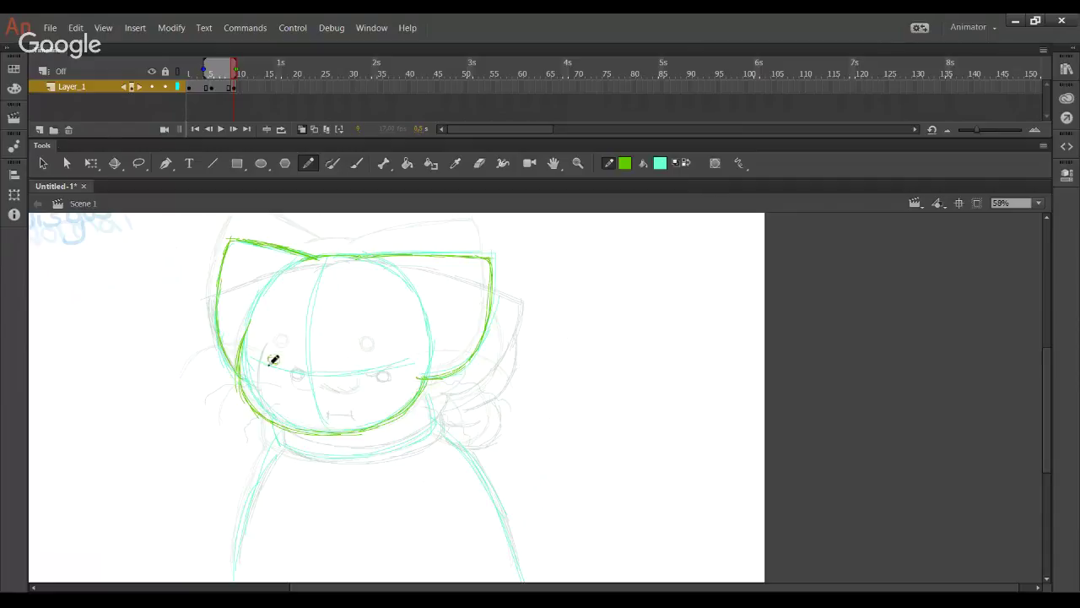
Step: Draw two small round green eyes just above the horizontal face guideline
left_click_drag(279, 360, 284, 361)
mouse_move(361, 356)
left_mouse_down()
mouse_move(320, 379)
mouse_move(357, 366)
left_mouse_up()
key("ctrl+z")
key("ctrl+z")
key("space")
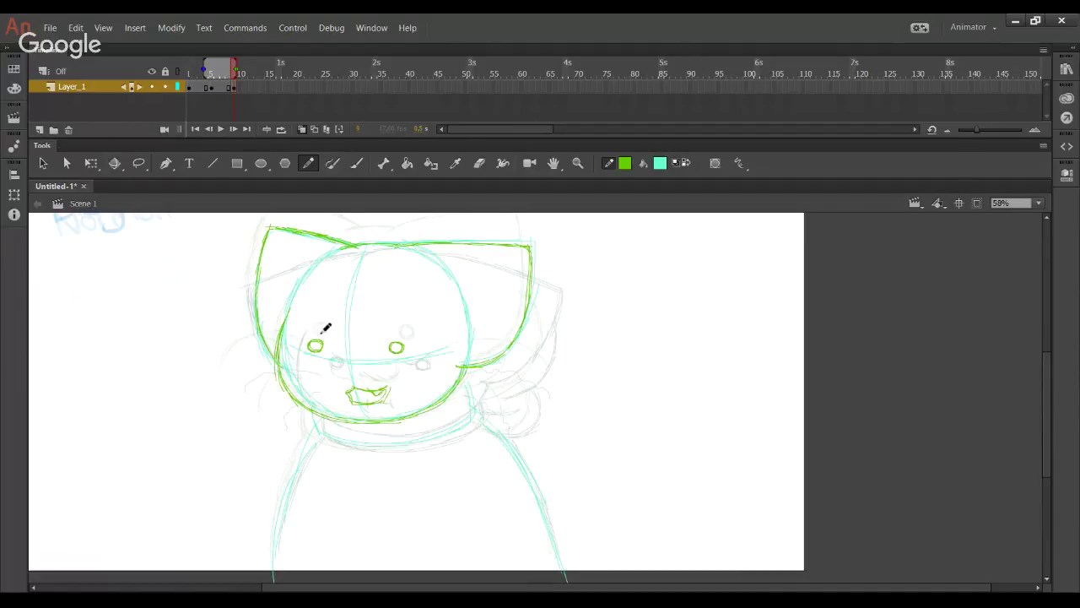
Step: Undo the green mouth strokes while keeping the two eyes
key("ctrl+z")
key("ctrl+z")
key("ctrl+z")
key("ctrl+z")
key("ctrl+z")
key("ctrl+z")
key("ctrl+z")
Step: Try a wavy green guide stroke across the cat's ears and forehead
key("alt+Tab")
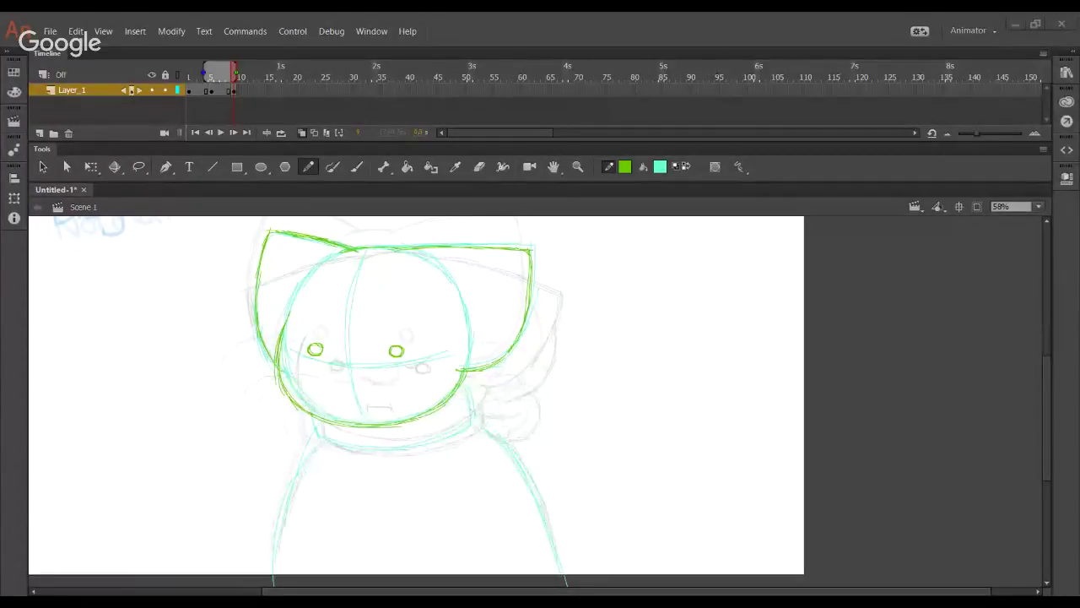
left_click_drag(233, 341, 392, 347)
key("ctrl+z")
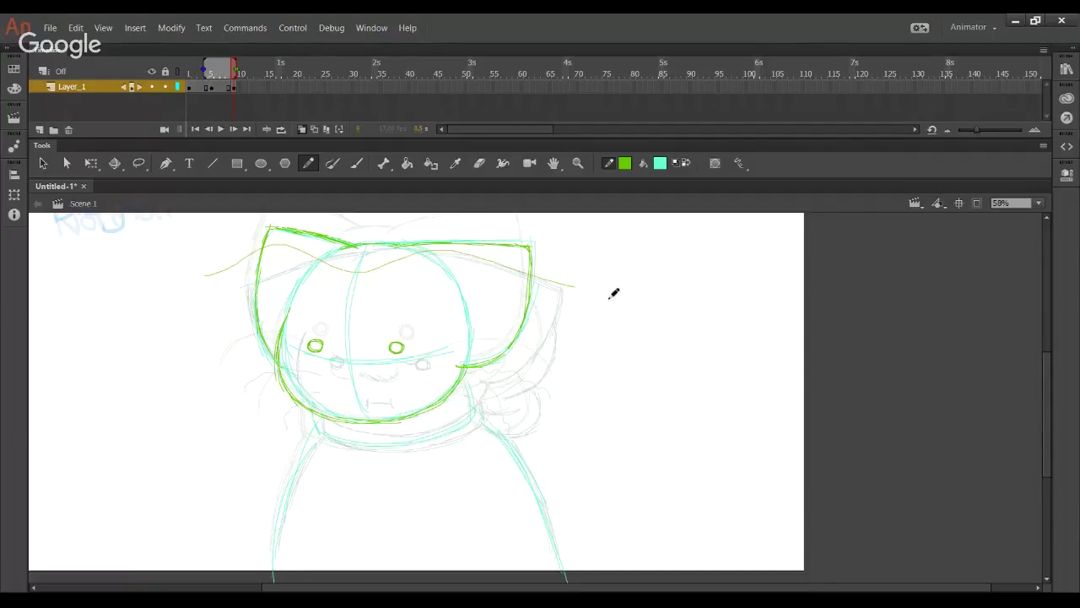
mouse_move(357, 315)
left_mouse_down()
mouse_move(423, 427)
mouse_move(389, 258)
left_mouse_up()
mouse_move(489, 406)
left_mouse_down()
mouse_move(475, 369)
mouse_move(440, 434)
left_mouse_up()
left_click_drag(408, 335, 431, 416)
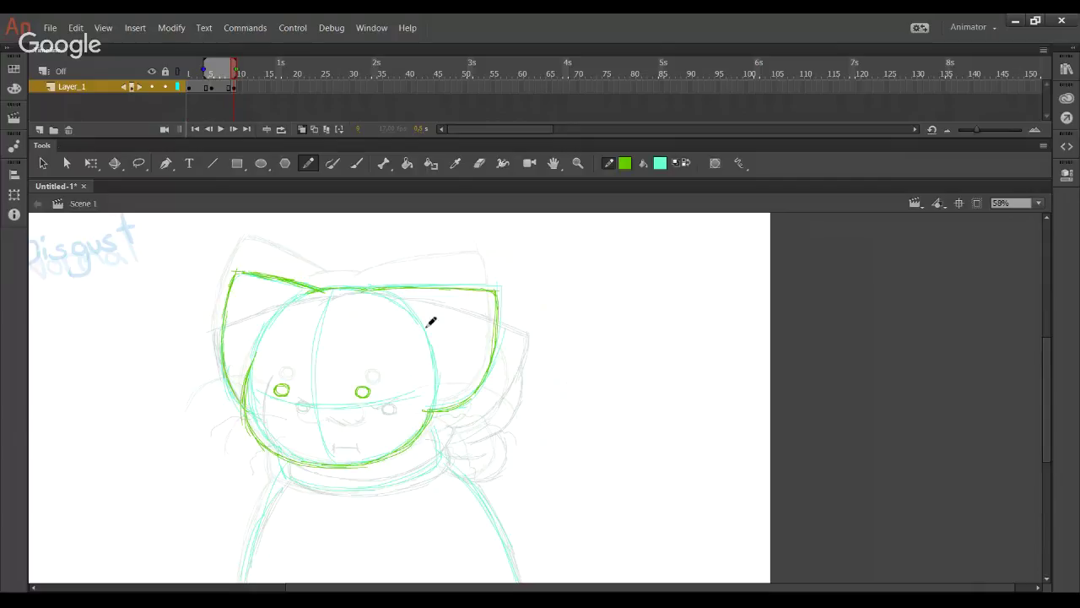
Step: Undo and delete the green ear, jaw and eye outlines so only the turquoise sketch remains on frame 9
key("ctrl+z")
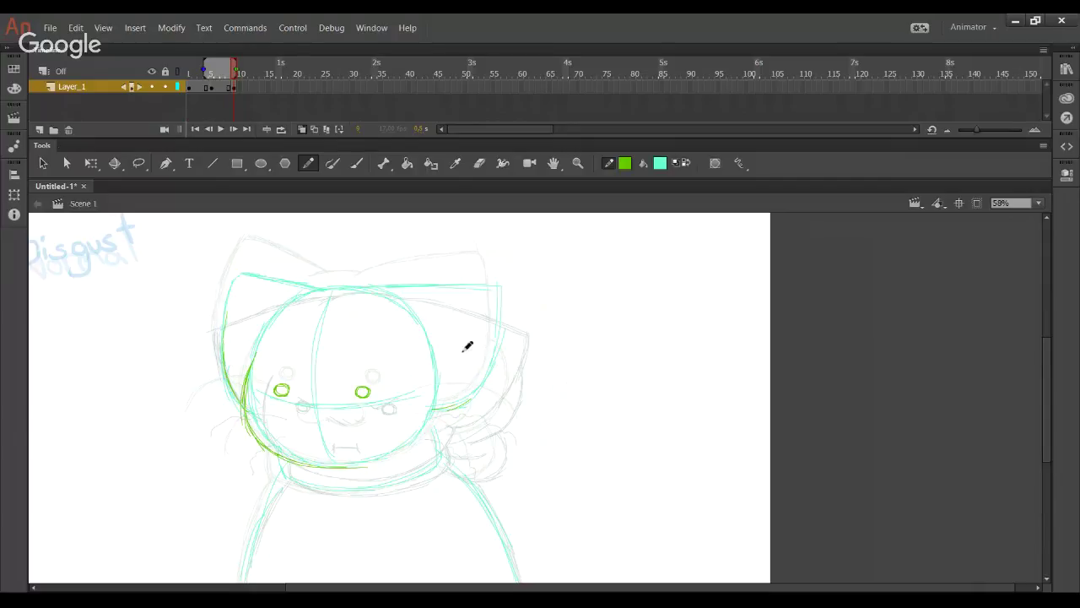
mouse_move(193, 320)
left_mouse_down()
mouse_move(362, 436)
mouse_move(461, 391)
mouse_move(511, 422)
left_mouse_up()
left_click_drag(339, 368, 400, 408)
double_click(364, 391, "ctrl")
key("Delete")
left_click_drag(415, 323, 423, 285)
double_click(453, 372, "ctrl")
key("Delete")
key("ctrl+z")
key("ctrl+shift+a")
key("ctrl+z")
key("ctrl+z")
key("ctrl+z")
key("ctrl+z")
left_click_drag(439, 370, 463, 366)
Step: Draw green top edges for lowered ears, running from the crown of the head out to both sides
key("space")
left_click_drag(383, 358, 389, 384)
left_click_drag(382, 339, 393, 375)
left_click_drag(390, 312, 510, 333)
left_click_drag(396, 317, 525, 335)
left_click_drag(460, 325, 528, 340)
mouse_move(332, 317)
left_mouse_down()
mouse_move(384, 321)
mouse_move(235, 317)
left_mouse_up()
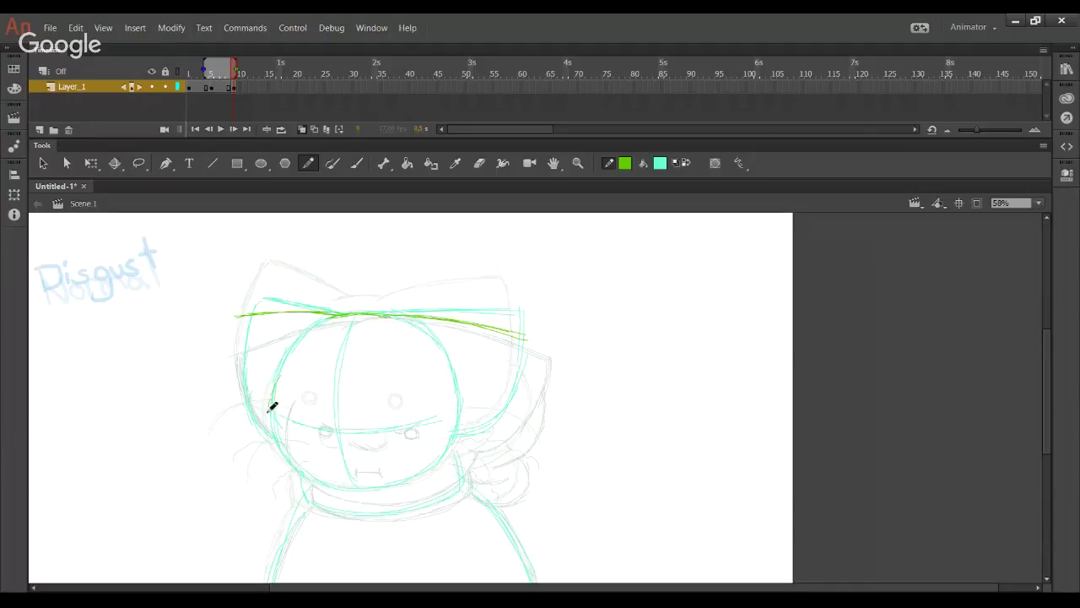
Step: Outline the cheek and jaw in green and draw the outer edge of the left ear down to the cheek
mouse_move(281, 377)
left_mouse_down()
mouse_move(283, 465)
mouse_move(276, 400)
mouse_move(283, 462)
mouse_move(300, 479)
mouse_move(276, 439)
mouse_move(305, 483)
mouse_move(300, 469)
mouse_move(366, 492)
mouse_move(284, 462)
mouse_move(353, 496)
mouse_move(339, 485)
mouse_move(375, 491)
left_mouse_up()
mouse_move(299, 475)
left_mouse_down()
mouse_move(356, 493)
mouse_move(412, 477)
mouse_move(385, 490)
mouse_move(451, 448)
mouse_move(426, 477)
mouse_move(447, 456)
left_mouse_up()
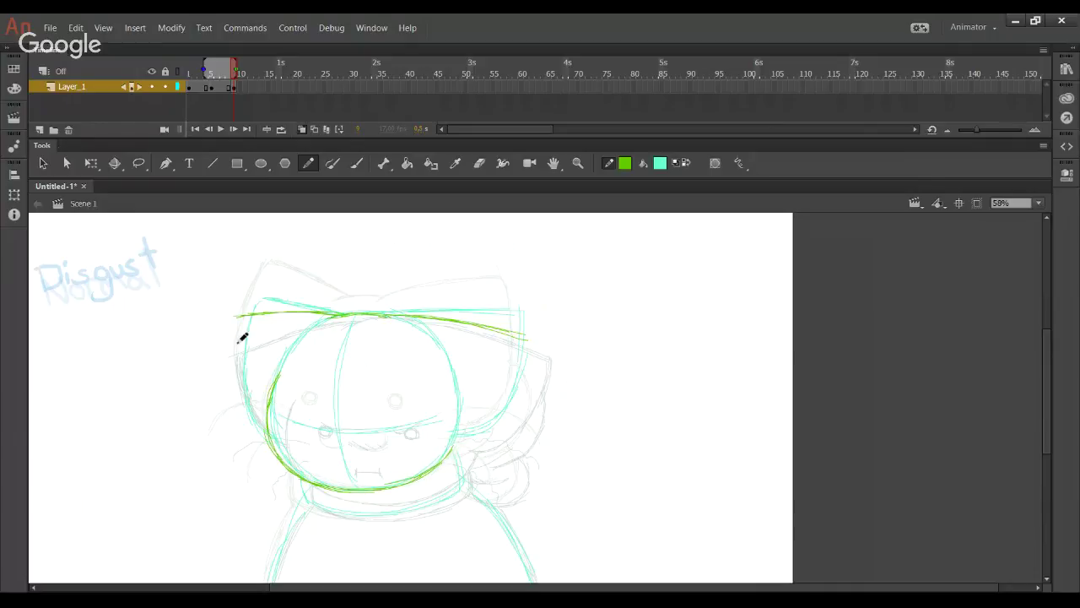
mouse_move(236, 319)
left_mouse_down()
mouse_move(257, 422)
mouse_move(272, 429)
left_mouse_up()
mouse_move(240, 393)
left_mouse_down()
mouse_move(267, 427)
mouse_move(258, 424)
left_mouse_up()
left_click_drag(238, 369, 243, 406)
left_click_drag(243, 339, 237, 316)
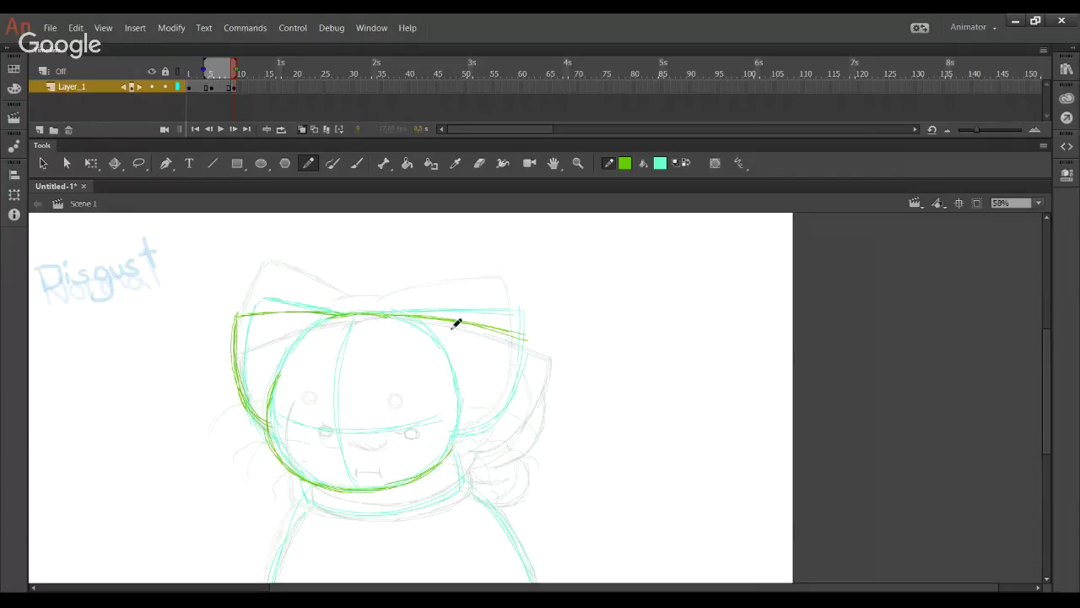
Step: Extend the right ear's top edge, outline its outer side to the cheek, and touch up the left ear's edge
mouse_move(407, 316)
left_mouse_down()
mouse_move(489, 313)
mouse_move(441, 313)
mouse_move(535, 335)
left_mouse_up()
mouse_move(452, 441)
left_mouse_down()
mouse_move(478, 440)
mouse_move(507, 420)
left_mouse_up()
key("ctrl+z")
mouse_move(447, 438)
left_mouse_down()
mouse_move(503, 425)
mouse_move(514, 394)
mouse_move(493, 430)
mouse_move(531, 362)
mouse_move(511, 414)
mouse_move(519, 405)
mouse_move(537, 332)
left_mouse_up()
left_click_drag(528, 381, 536, 339)
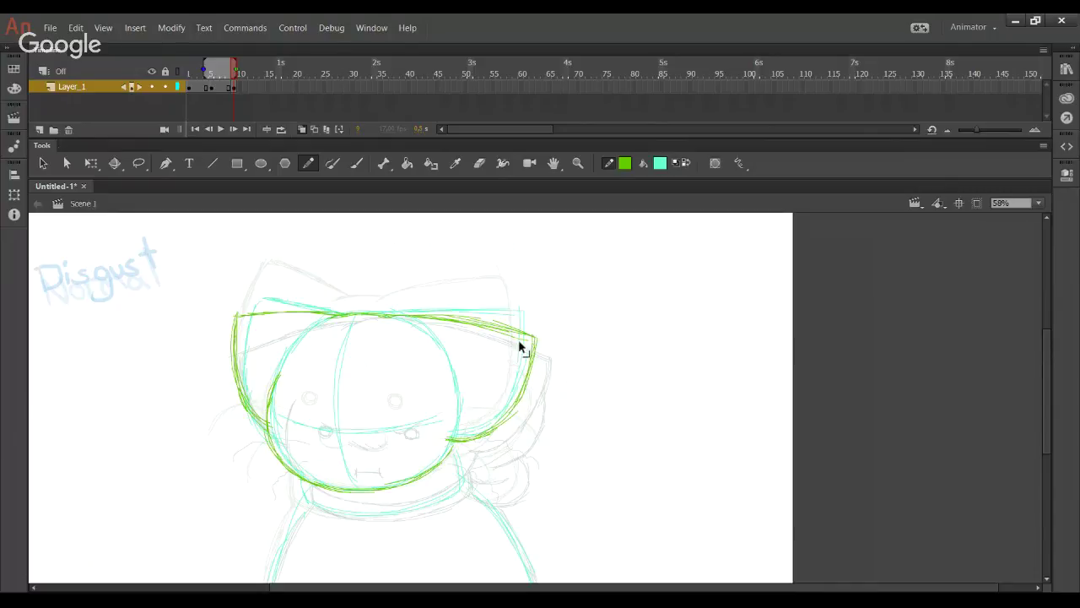
double_click(515, 339, "ctrl")
mouse_move(484, 385)
left_mouse_down()
mouse_move(514, 330)
mouse_move(485, 338)
mouse_move(499, 373)
left_mouse_up()
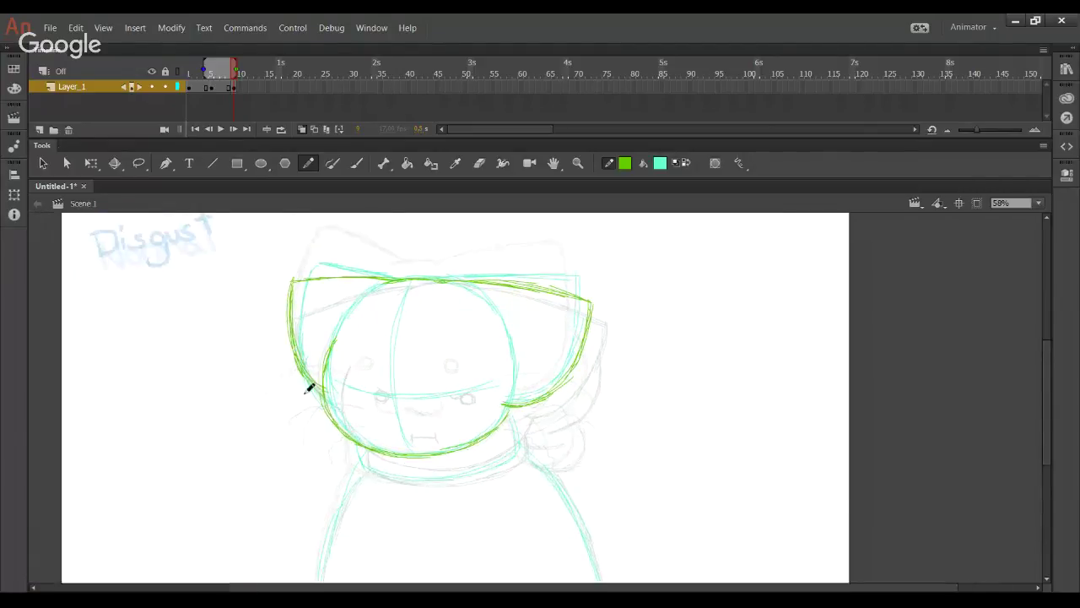
left_click_drag(317, 391, 326, 392)
left_click_drag(293, 289, 294, 341)
Step: Outline the cat's collar in green beneath the jaw, redoing uneven strokes
scroll(425, 309, "down", 3)
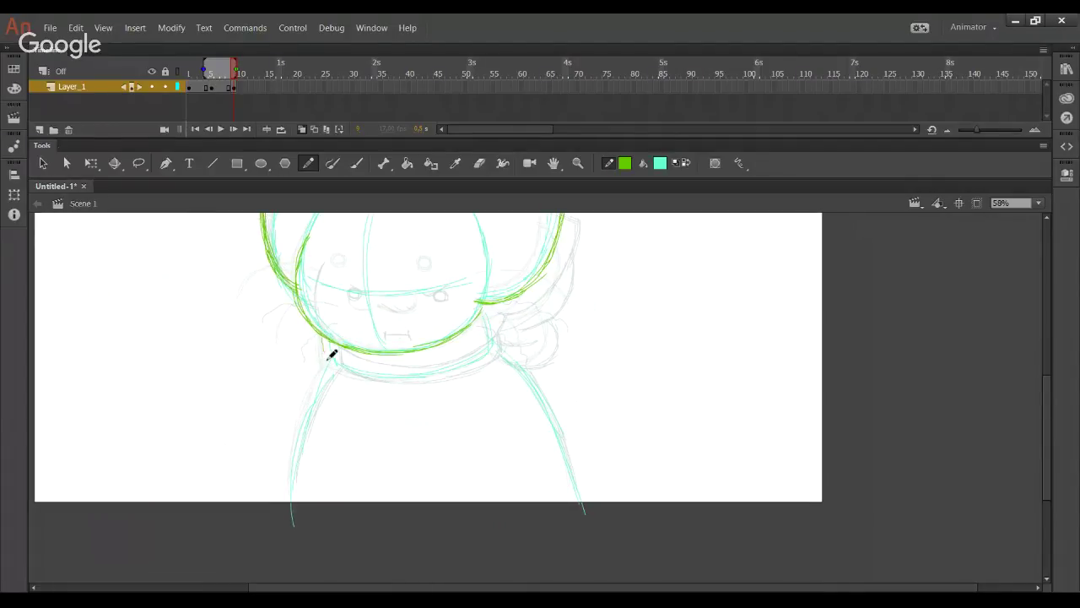
key("ctrl+z")
mouse_move(327, 353)
left_mouse_down()
mouse_move(329, 370)
mouse_move(376, 377)
mouse_move(486, 356)
left_mouse_up()
key("ctrl+z")
mouse_move(394, 379)
left_mouse_down()
mouse_move(487, 351)
mouse_move(464, 368)
mouse_move(472, 359)
mouse_move(428, 379)
mouse_move(492, 349)
mouse_move(453, 372)
mouse_move(511, 391)
left_mouse_up()
key("ctrl+z")
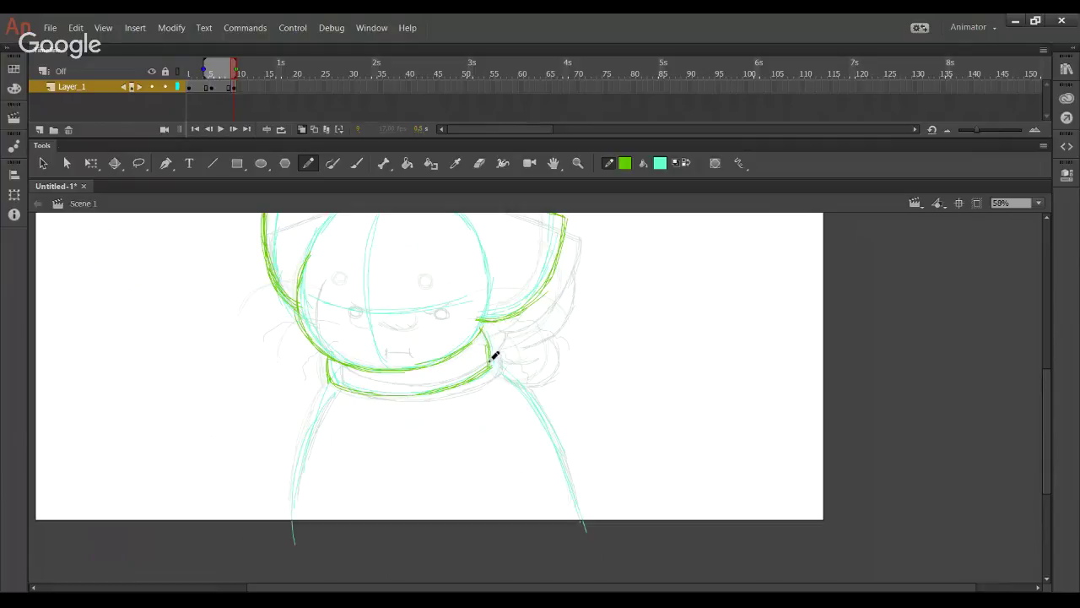
left_click_drag(493, 377, 486, 325)
Step: Outline the left side of the body in green from the collar down and delete the excess past the canvas edge
left_click_drag(329, 391, 302, 464)
left_click_drag(320, 418, 298, 469)
left_click_drag(326, 396, 292, 504)
left_click_drag(305, 456, 293, 533)
mouse_move(299, 485)
left_mouse_down()
mouse_move(294, 541)
mouse_move(335, 561)
left_mouse_up()
key("Delete")
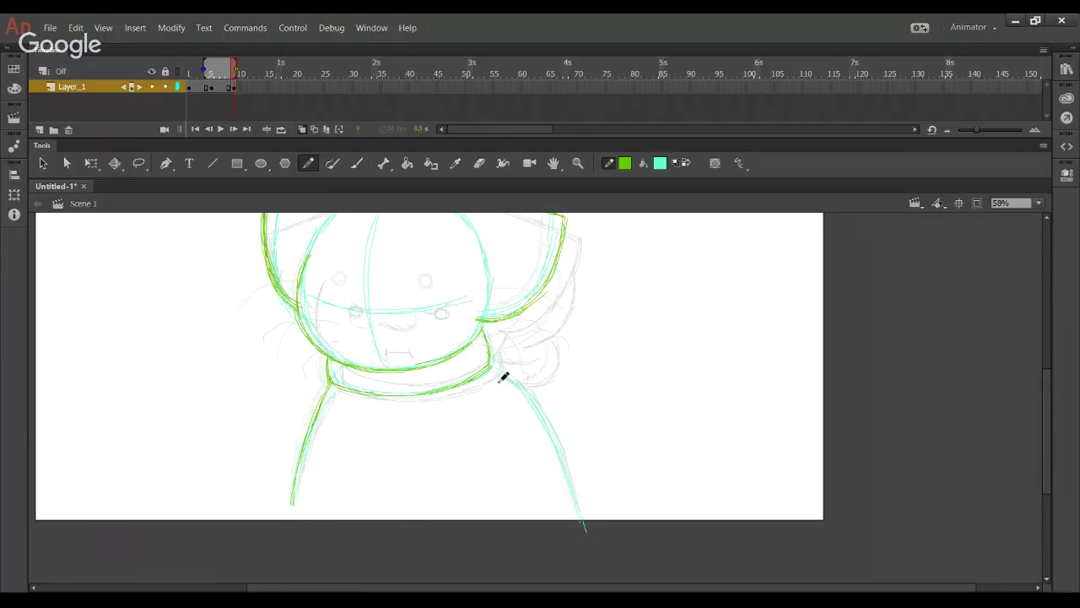
Step: Outline the right side of the body in green from the collar down and draw the bow loops behind the collar
mouse_move(492, 365)
left_mouse_down()
mouse_move(547, 422)
mouse_move(576, 507)
left_mouse_up()
left_click_drag(565, 468, 577, 505)
mouse_move(541, 346)
left_mouse_down()
mouse_move(554, 448)
mouse_move(526, 418)
mouse_move(550, 409)
mouse_move(564, 355)
left_mouse_up()
mouse_move(559, 398)
left_mouse_down()
mouse_move(565, 354)
mouse_move(554, 337)
left_mouse_up()
mouse_move(516, 461)
left_mouse_down()
mouse_move(540, 453)
mouse_move(543, 415)
mouse_move(488, 440)
left_mouse_up()
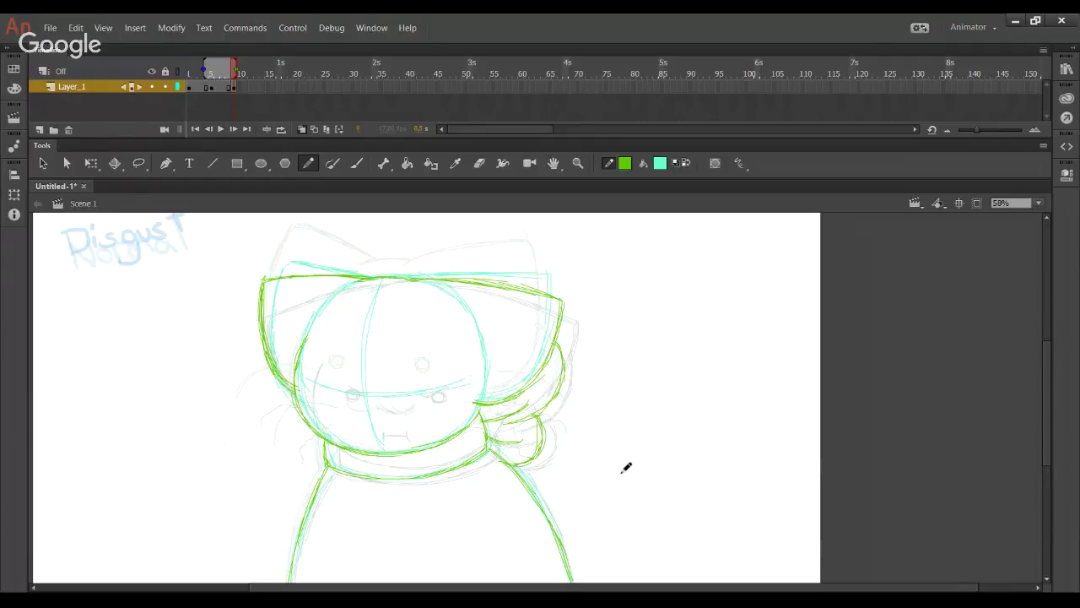
left_click(138, 163)
mouse_move(532, 476)
left_mouse_down()
mouse_move(612, 393)
mouse_move(577, 346)
mouse_move(538, 403)
left_mouse_up()
mouse_move(519, 420)
left_mouse_down()
mouse_move(528, 448)
mouse_move(547, 453)
left_mouse_up()
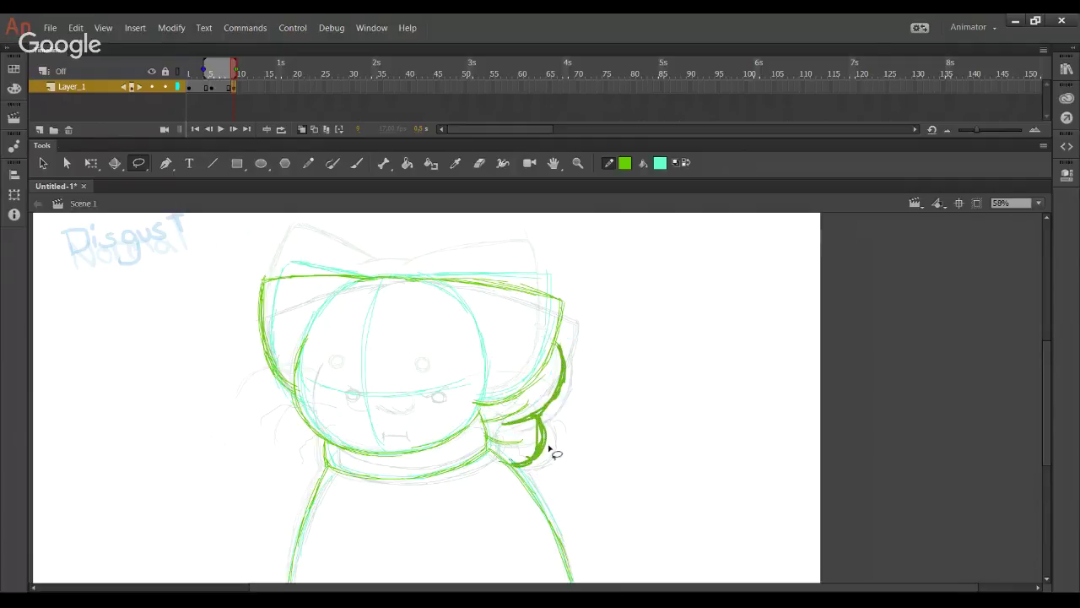
left_click(579, 493)
Step: Draw the cat's two round eyes in green with short slanted brows above them
left_click(308, 164)
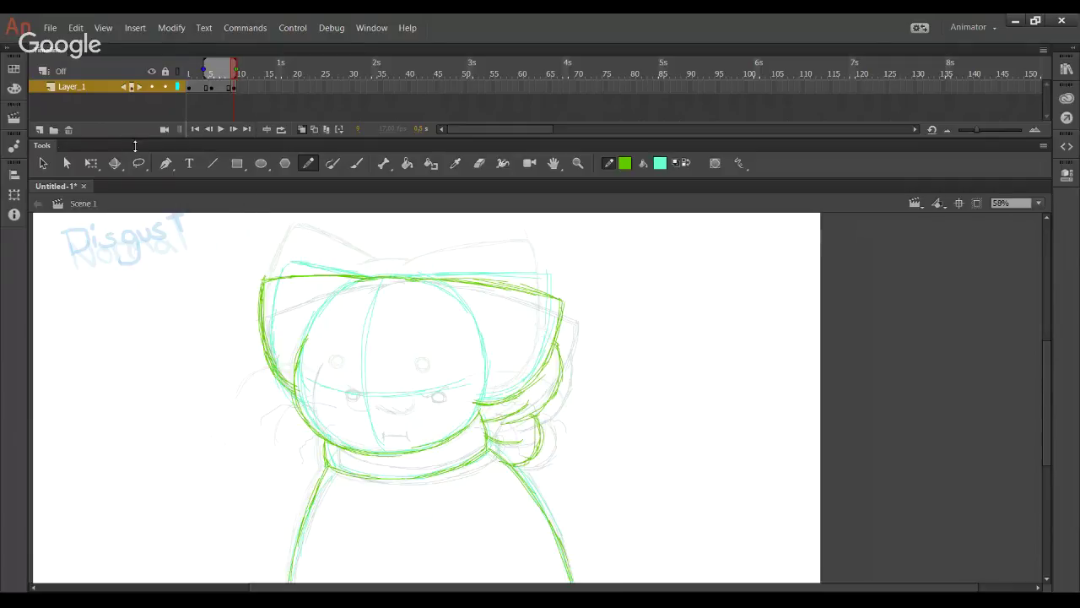
left_click_drag(326, 377, 335, 381)
key("ctrl+z")
key("ctrl+z")
left_click_drag(406, 375, 411, 379)
mouse_move(337, 366)
left_mouse_down()
mouse_move(404, 370)
mouse_move(398, 379)
left_mouse_up()
Step: Draw a small frowning open mouth in green at the lower left of the face, undoing uneven strokes
left_click_drag(358, 420, 390, 422)
key("ctrl+z")
left_click_drag(381, 423, 357, 424)
key("ctrl+z")
left_click_drag(356, 423, 381, 424)
left_click_drag(452, 391, 504, 389)
key("ctrl+z")
Step: Delete the cyan construction lines of the head and body beneath the green outline
double_click(420, 395)
key("Delete")
left_click_drag(439, 487, 425, 374)
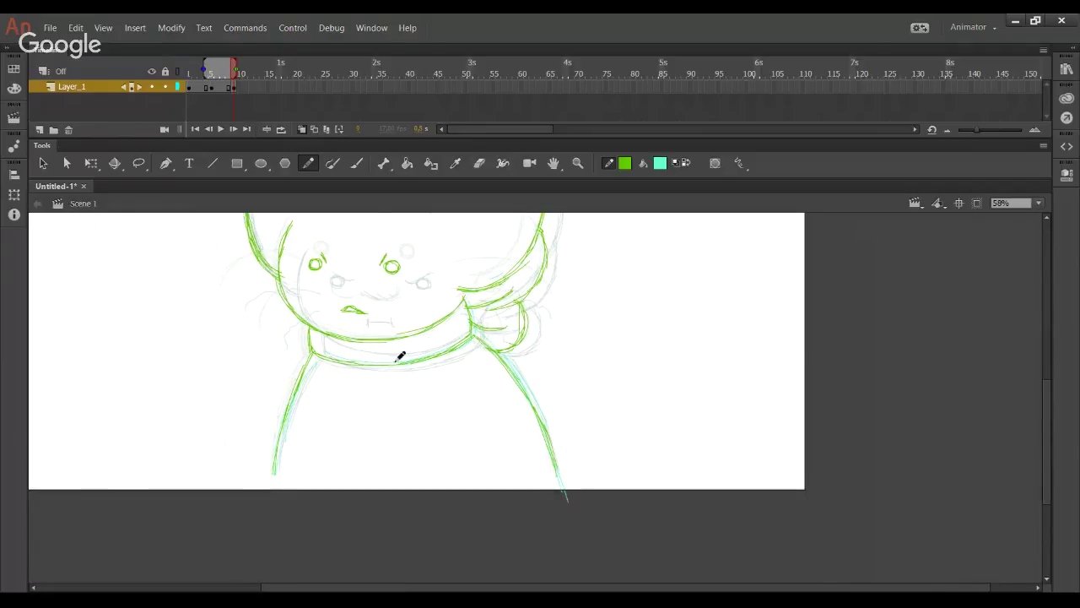
left_click(687, 166)
mouse_move(183, 393)
left_mouse_down()
mouse_move(590, 481)
mouse_move(426, 303)
mouse_move(605, 392)
mouse_move(571, 493)
mouse_move(573, 544)
left_mouse_up()
double_click(579, 398)
key("Delete")
left_click(686, 164)
Step: Select the left ear's green strokes, rotate them slightly counterclockwise and nudge them down
left_click_drag(437, 346, 459, 312)
key("l")
mouse_move(393, 269)
left_mouse_down()
mouse_move(236, 309)
mouse_move(309, 403)
mouse_move(196, 247)
left_mouse_up()
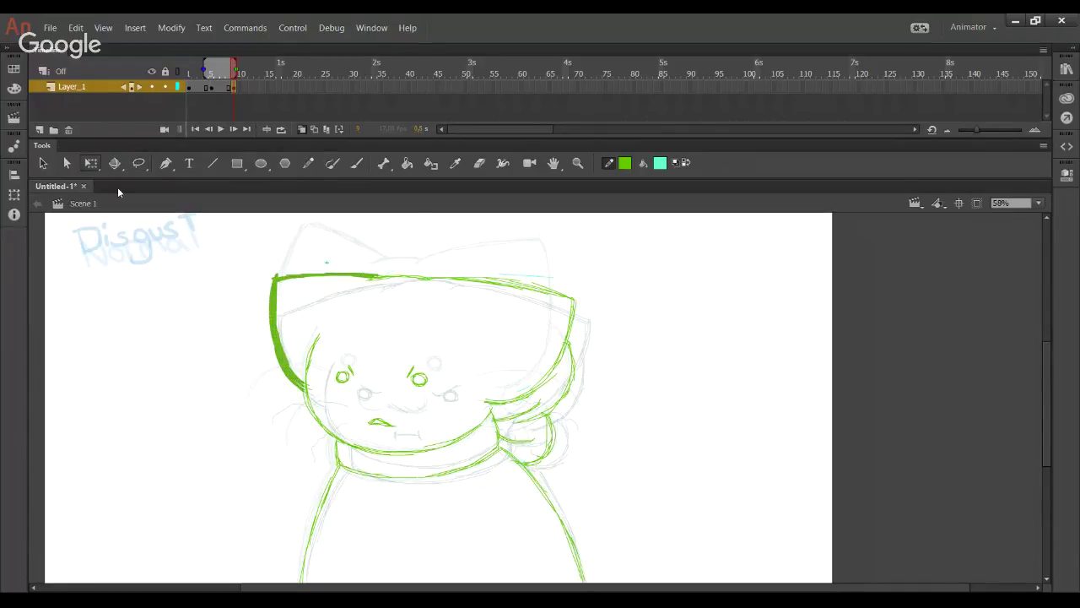
left_click_drag(271, 370, 271, 377)
key("Down")
key("Down")
key("Down")
key("Down")
key("Down")
key("Down")
key("Down")
key("Down")
key("Down")
key("Down")
key("Down")
key("Down")
key("Down")
key("Down")
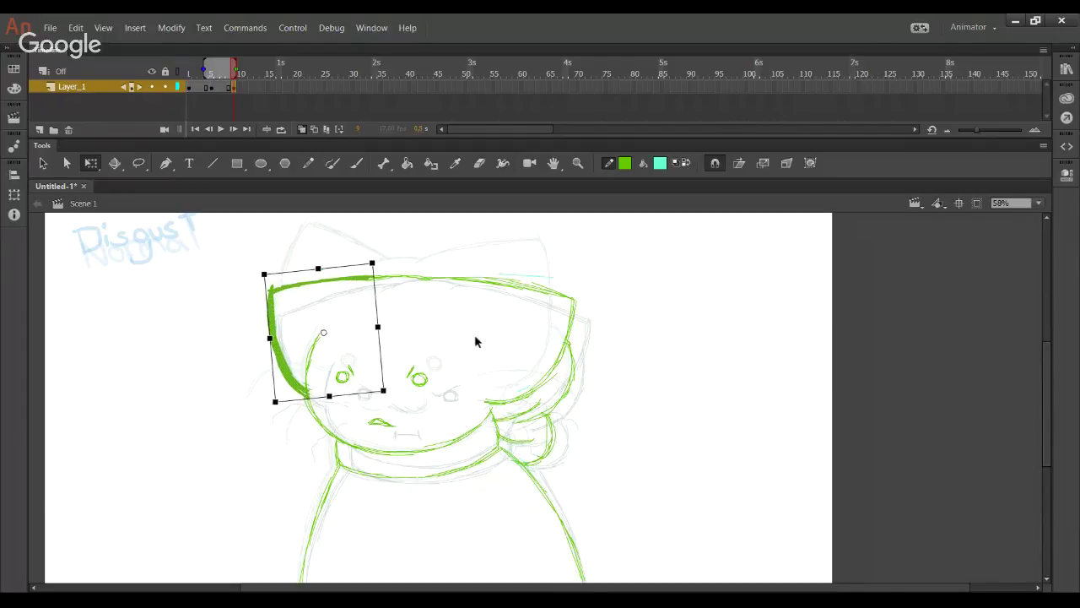
left_click(184, 222)
Step: Select the right ear's green strokes, slant the outer end downward and nudge them slightly down
key("l")
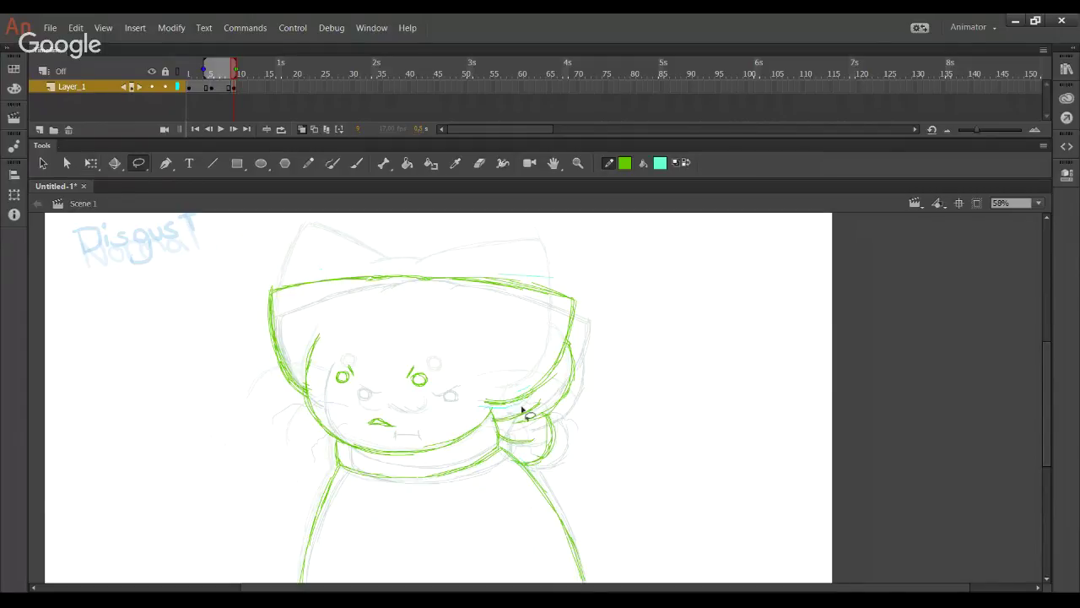
mouse_move(561, 378)
left_mouse_down()
mouse_move(599, 258)
mouse_move(431, 278)
mouse_move(436, 330)
mouse_move(494, 407)
left_mouse_up()
key("q")
left_click_drag(577, 320, 577, 325)
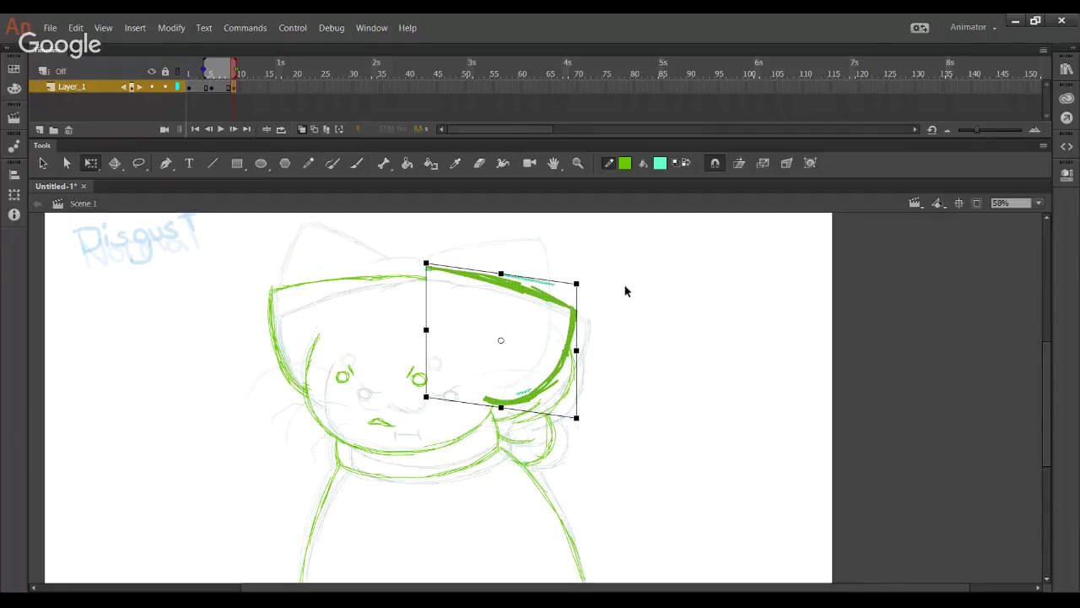
key("Down")
key("Down")
key("Down")
key("Down")
key("Down")
key("Down")
key("Down")
key("Down")
key("Down")
key("Down")
key("Down")
key("Down")
key("Down")
key("Down")
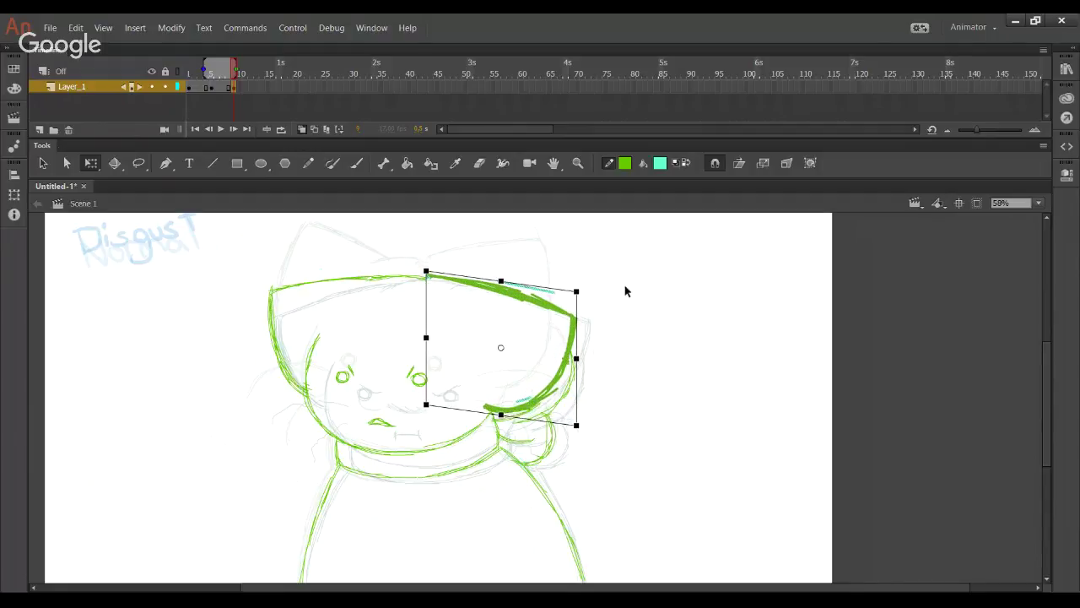
key("Up")
key("Up")
key("Up")
key("Up")
key("Up")
left_click_drag(577, 326, 577, 324)
left_click(639, 389)
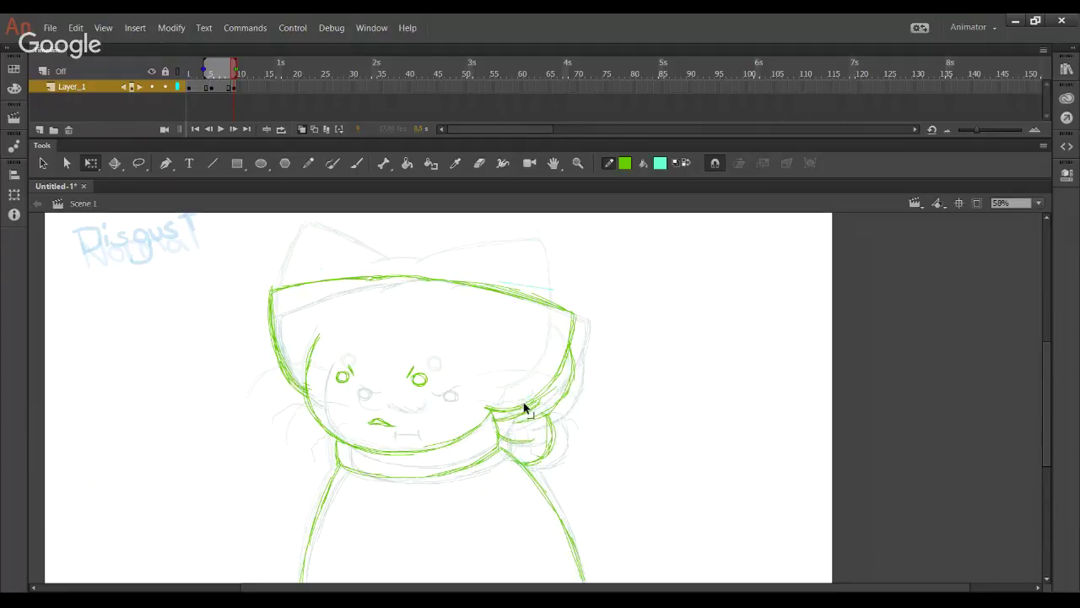
Step: Redraw the right cheek line in green, extending it up past the ear's inner corner
left_click(309, 163)
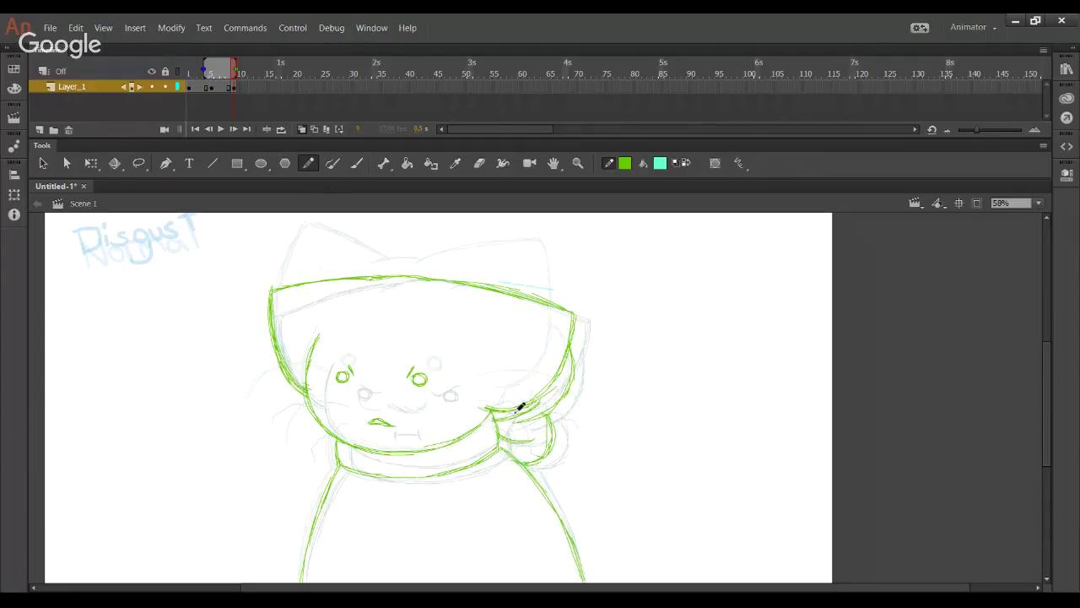
mouse_move(489, 408)
left_mouse_down()
mouse_move(463, 433)
mouse_move(479, 428)
left_mouse_up()
left_click_drag(490, 389, 481, 426)
Step: Sketch a lower left ear and the right ear's top edge in cyan, deleting stray strokes along that edge
left_click(684, 163)
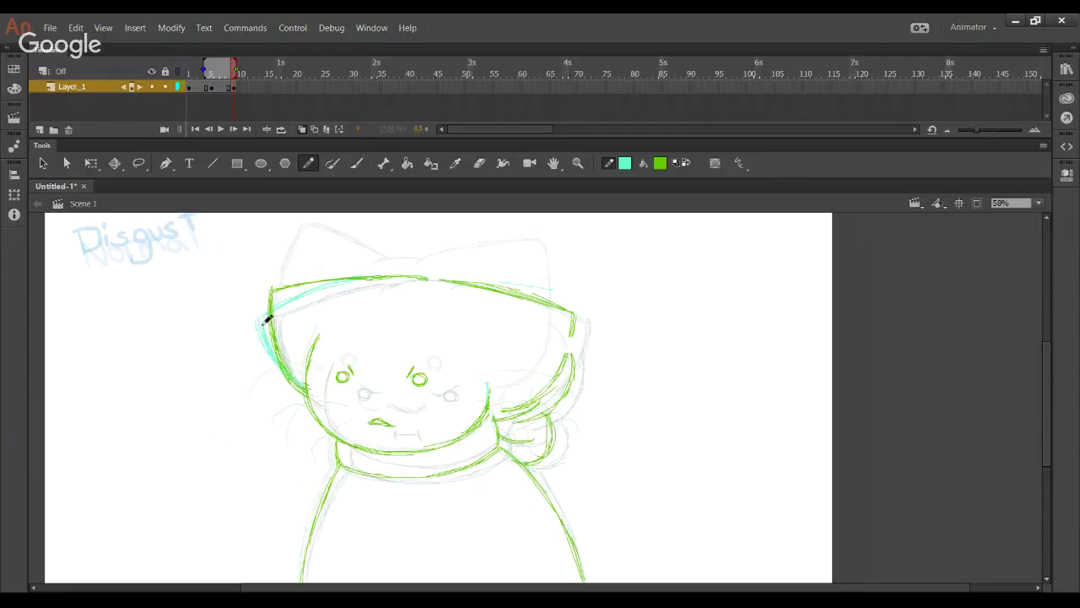
left_click_drag(531, 301, 575, 318)
left_click(539, 292, "ctrl")
key("Delete")
left_click(535, 293, "ctrl")
key("Delete")
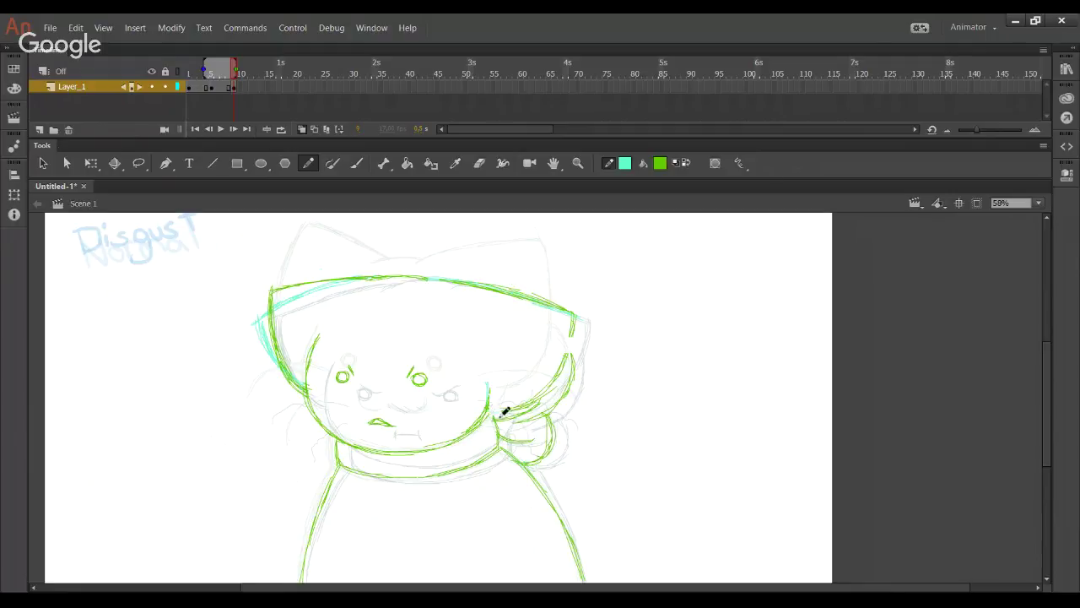
Step: Sketch the right ear's lower and outer edge in cyan and delete the old ear's green strokes
left_click_drag(489, 407, 532, 402)
left_click_drag(542, 399, 574, 332)
double_click(550, 306)
key("Delete")
double_click(501, 298)
key("Delete")
double_click(526, 409)
key("Delete")
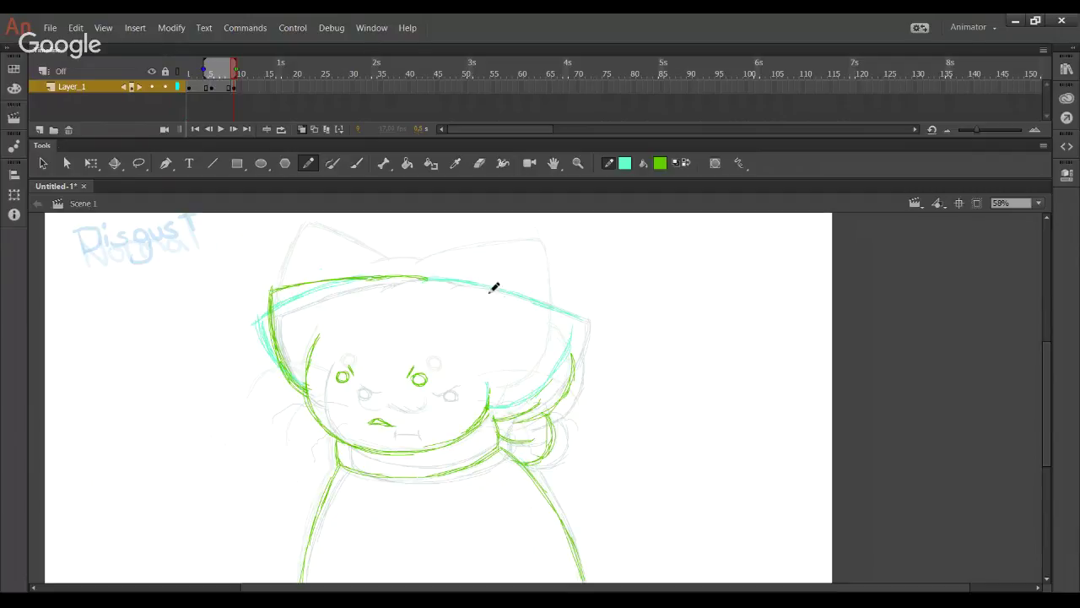
Step: Select the right ear's cyan top edge and adjust it slightly with Free Transform
left_click(140, 163)
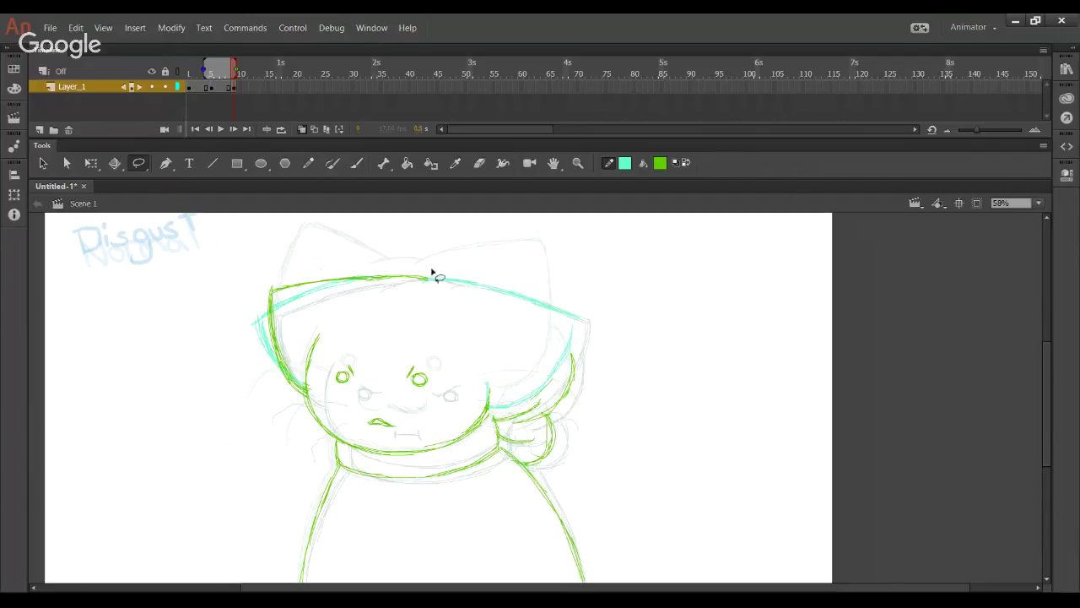
mouse_move(428, 276)
left_mouse_down()
mouse_move(422, 289)
mouse_move(563, 338)
mouse_move(579, 333)
mouse_move(608, 278)
left_mouse_up()
left_click(91, 163)
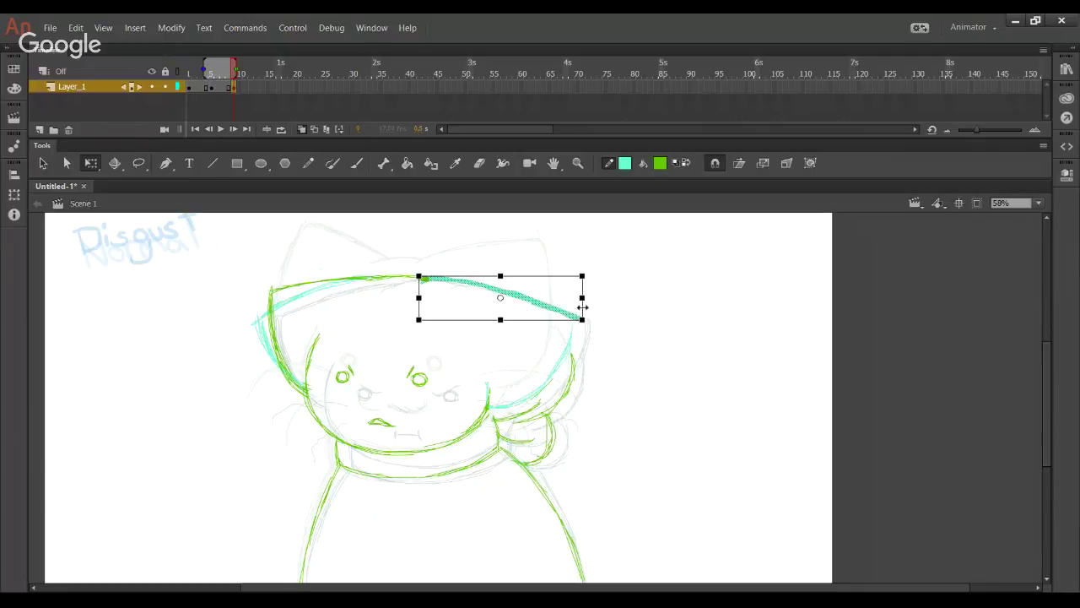
left_click(582, 311)
left_click(572, 321)
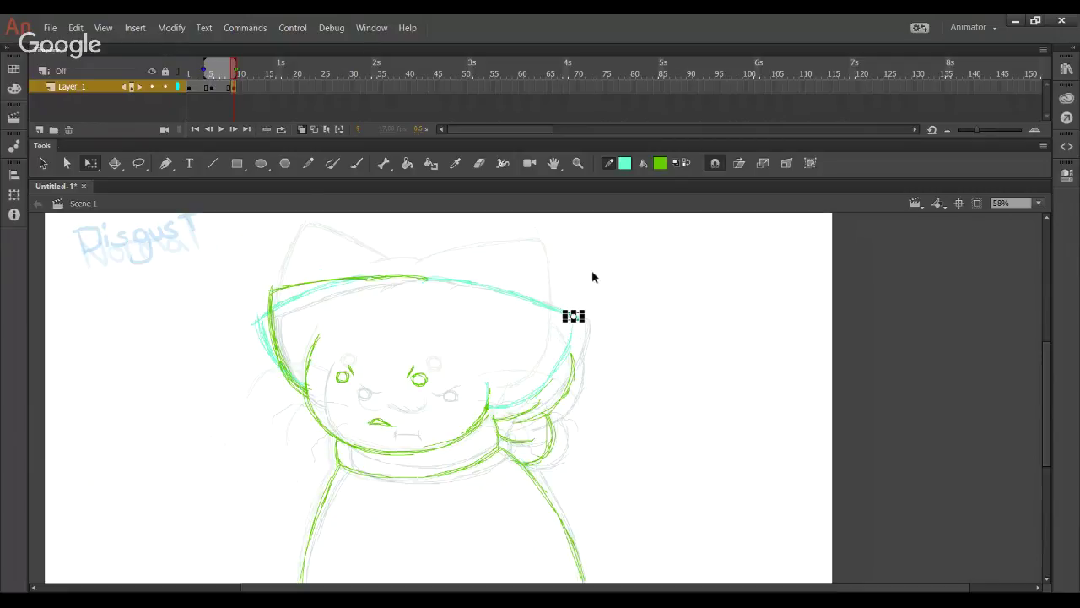
left_click(138, 163)
mouse_move(425, 287)
left_mouse_down()
mouse_move(422, 304)
mouse_move(587, 336)
mouse_move(451, 251)
left_mouse_up()
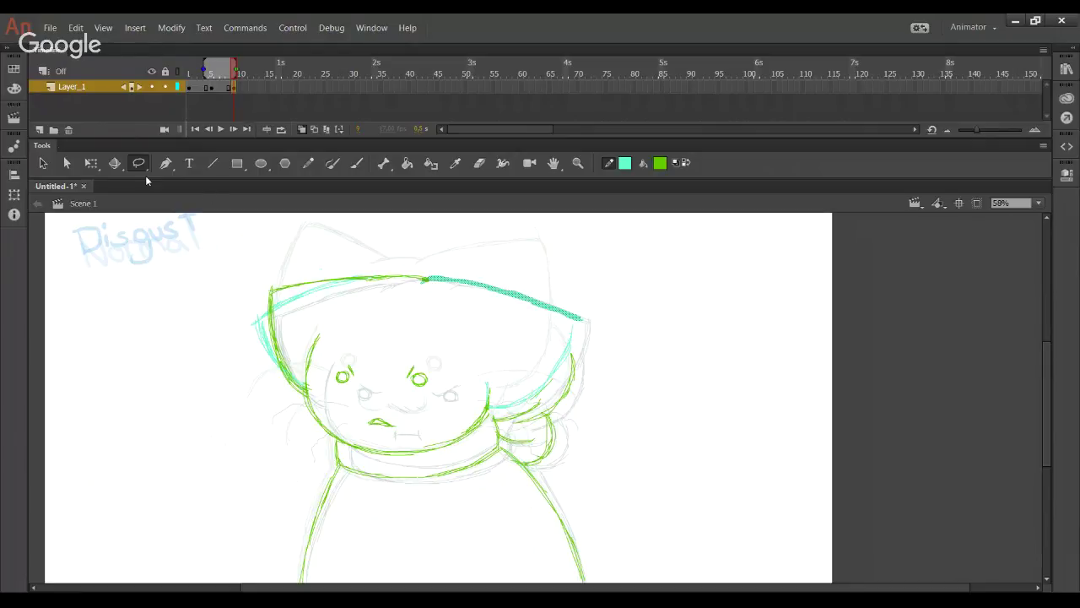
left_click(91, 163)
left_click_drag(581, 310, 579, 288)
left_click(507, 245)
Step: Delete the old green strokes of the left ear, keeping its cyan sketch
left_click(577, 163)
left_click_drag(217, 242, 545, 516)
mouse_move(463, 241)
left_mouse_down()
mouse_move(492, 273)
mouse_move(467, 279)
left_mouse_up()
key("Delete")
left_click(410, 283)
left_click(412, 437)
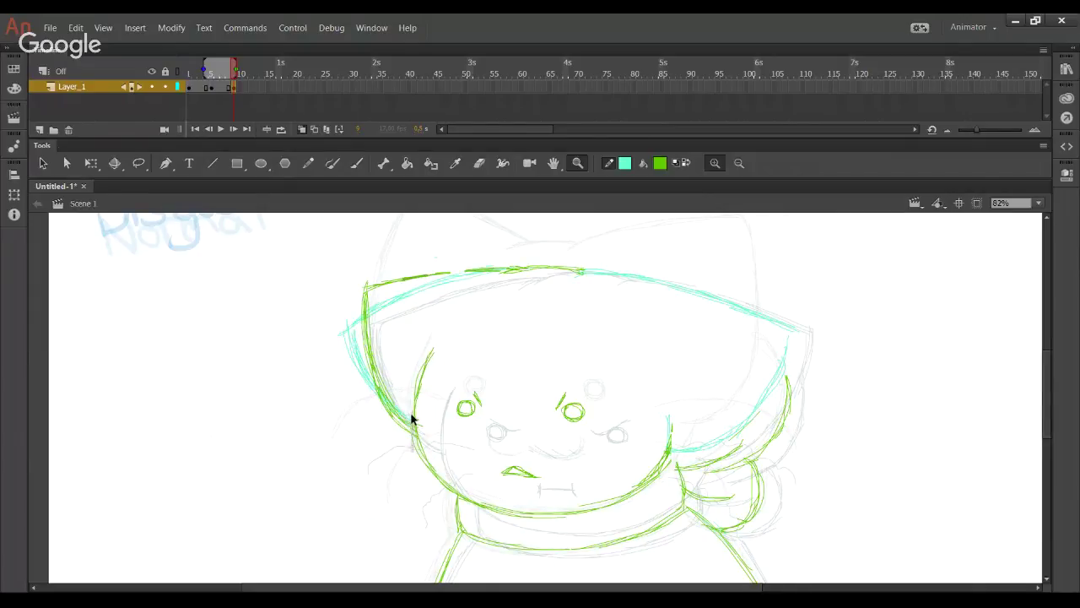
left_click(406, 433)
key("Delete")
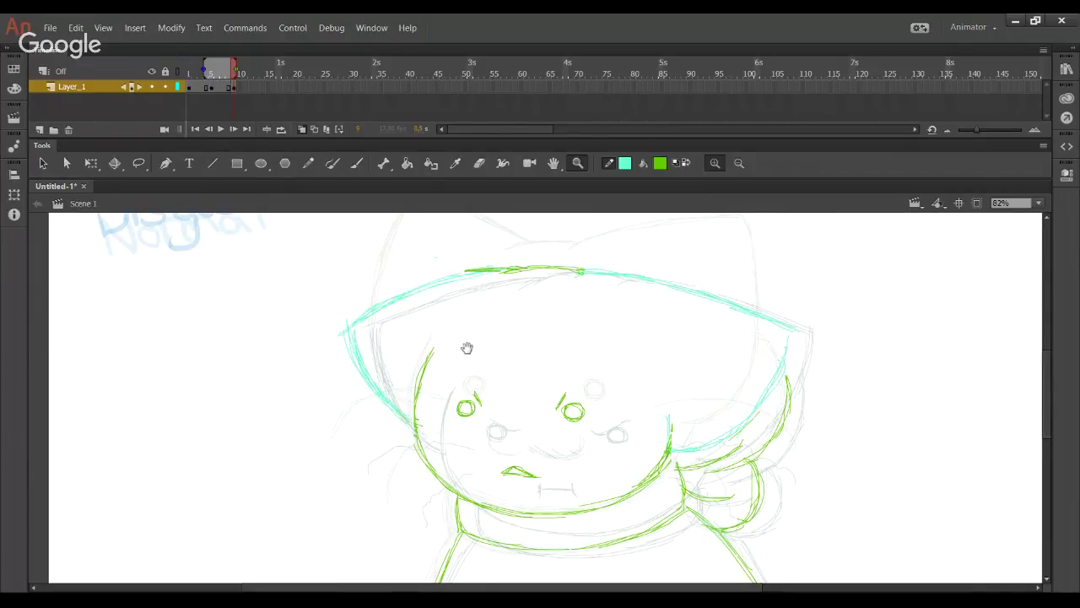
Step: Reinforce the left ear's lower outer edge in cyan and switch the stroke colour back to green
left_click_drag(468, 347, 411, 299)
left_click_drag(412, 195, 412, 244)
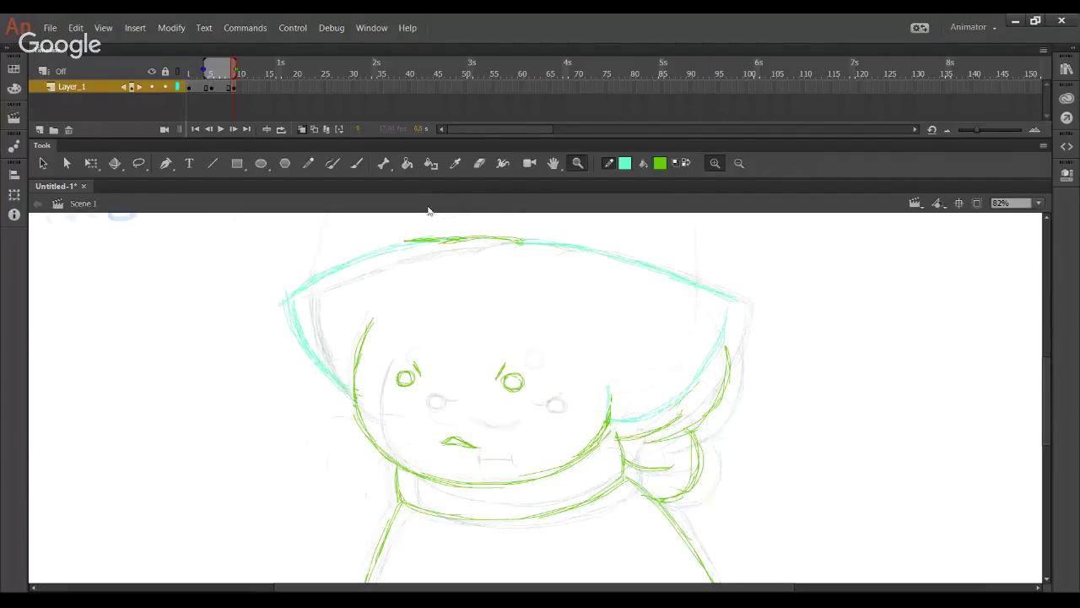
left_click(308, 163)
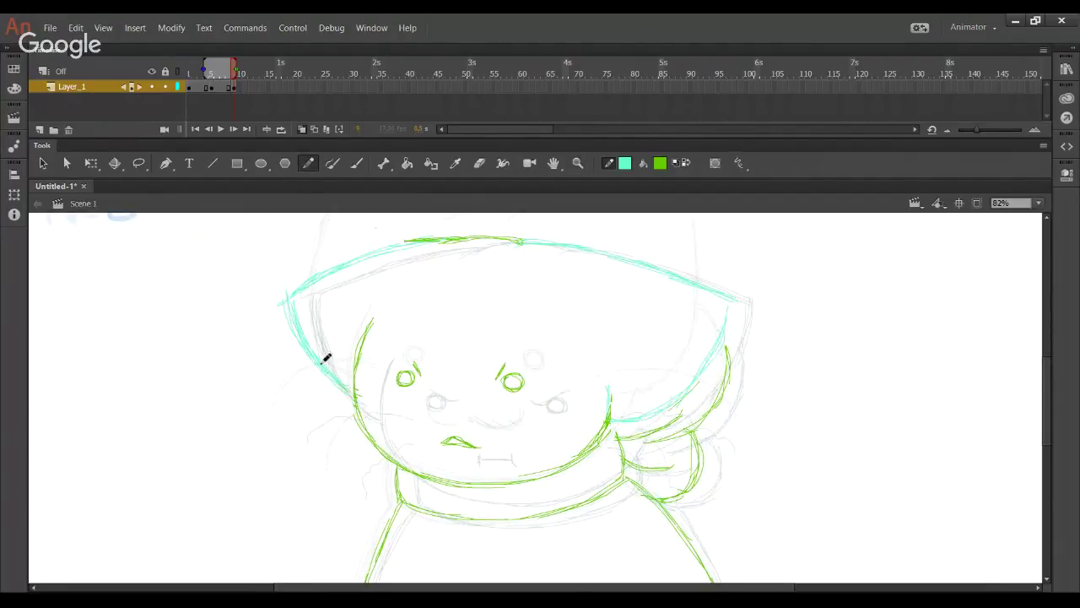
left_click_drag(324, 373, 348, 398)
scroll(494, 313, "right", 1)
left_click(688, 164)
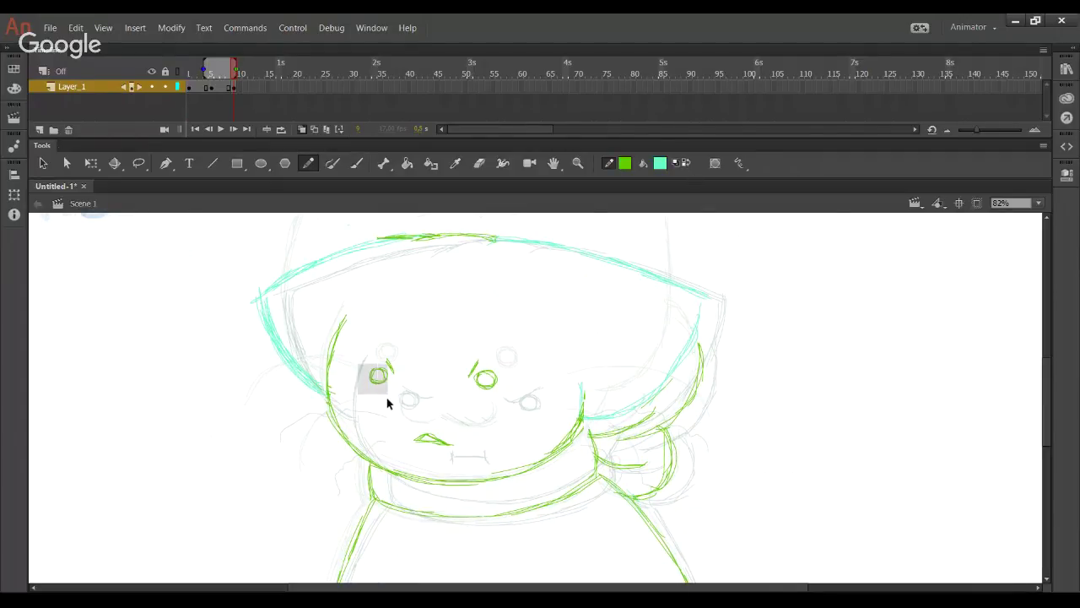
Step: Try to delete the two eye circles and redraw them in green beneath the brows
left_click_drag(388, 397, 388, 397)
key("Delete")
left_click_drag(511, 411, 474, 368)
key("Delete")
left_click_drag(389, 377, 381, 376)
mouse_move(475, 383)
left_mouse_down()
mouse_move(490, 381)
mouse_move(478, 382)
left_mouse_up()
key("ctrl+z")
key("ctrl+z")
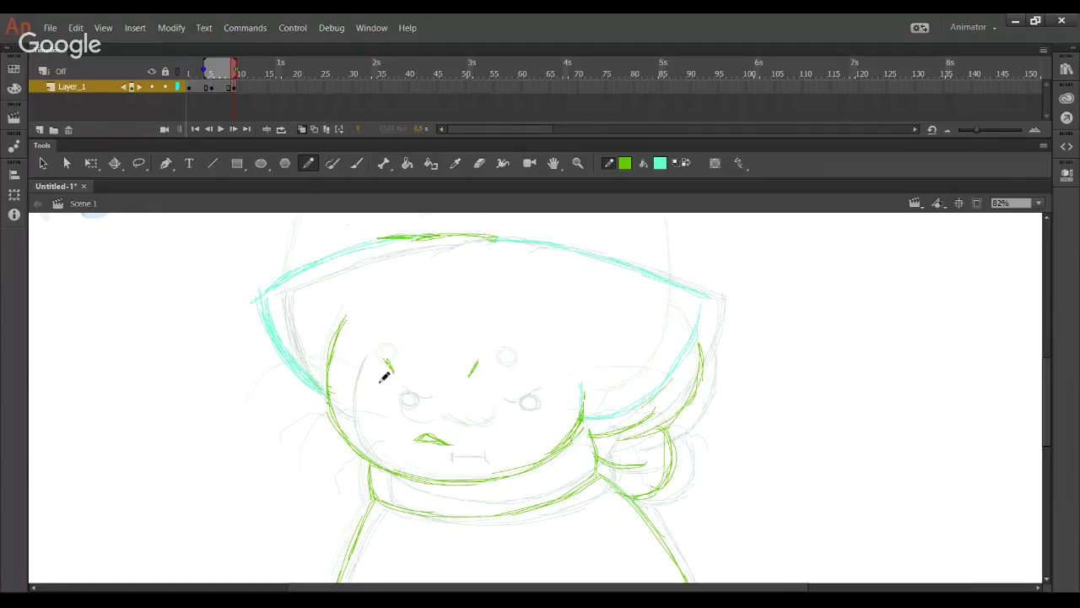
left_click_drag(380, 342, 502, 396)
key("Delete")
key("ctrl+z")
key("ctrl+z")
key("ctrl+z")
left_click_drag(381, 368, 383, 369)
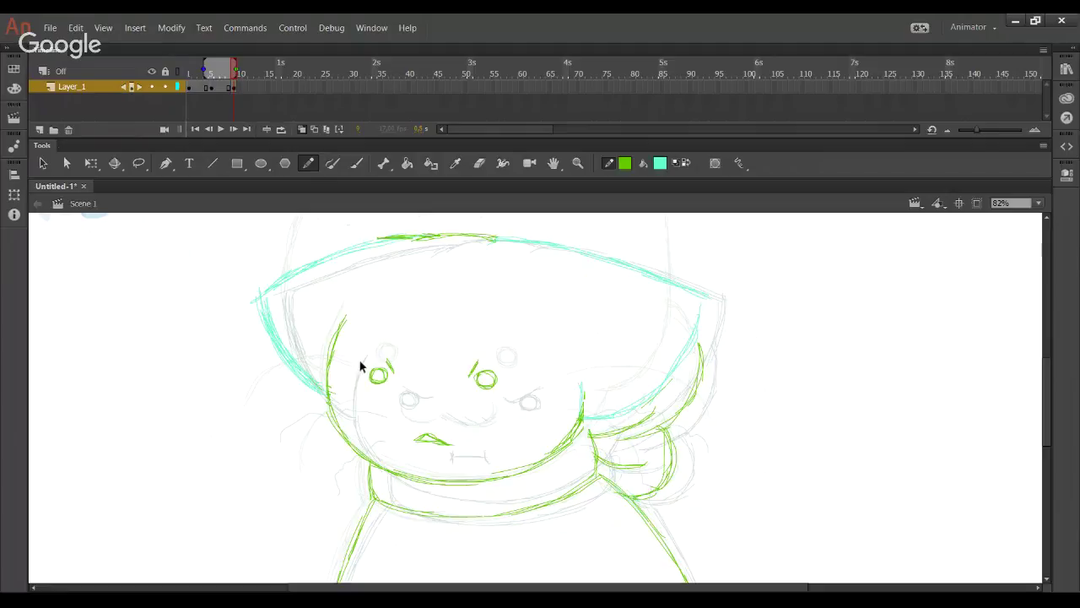
Step: Bring the two eye circles closer together with Free Transform and nudge the left eye slightly left
left_click(139, 163)
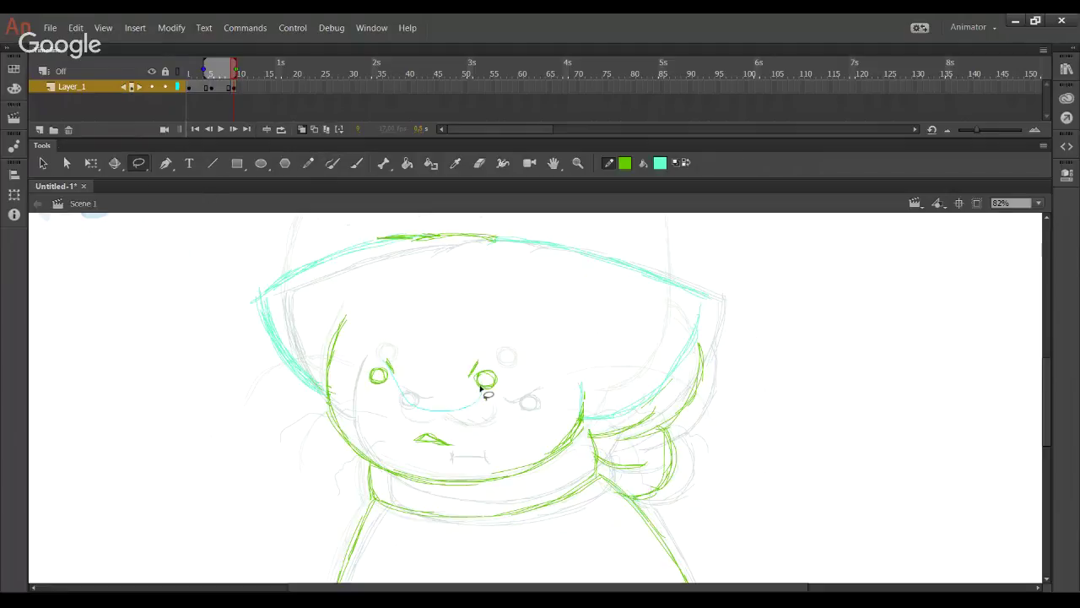
mouse_move(492, 364)
left_mouse_down()
mouse_move(477, 385)
mouse_move(393, 379)
mouse_move(448, 420)
mouse_move(501, 354)
left_mouse_up()
left_click(91, 163)
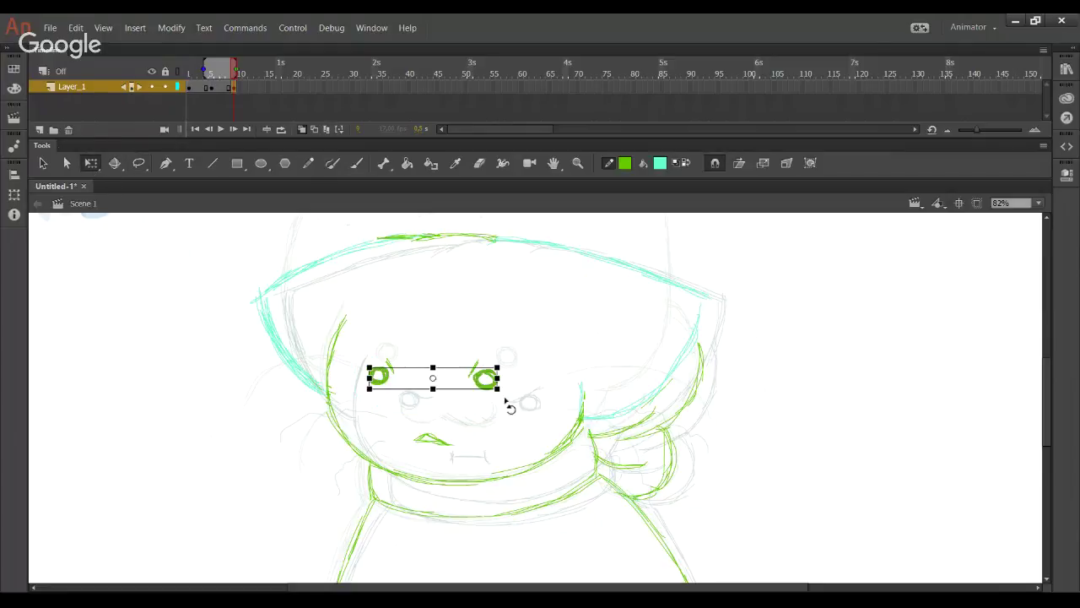
left_click_drag(498, 392, 492, 391)
left_click(554, 389)
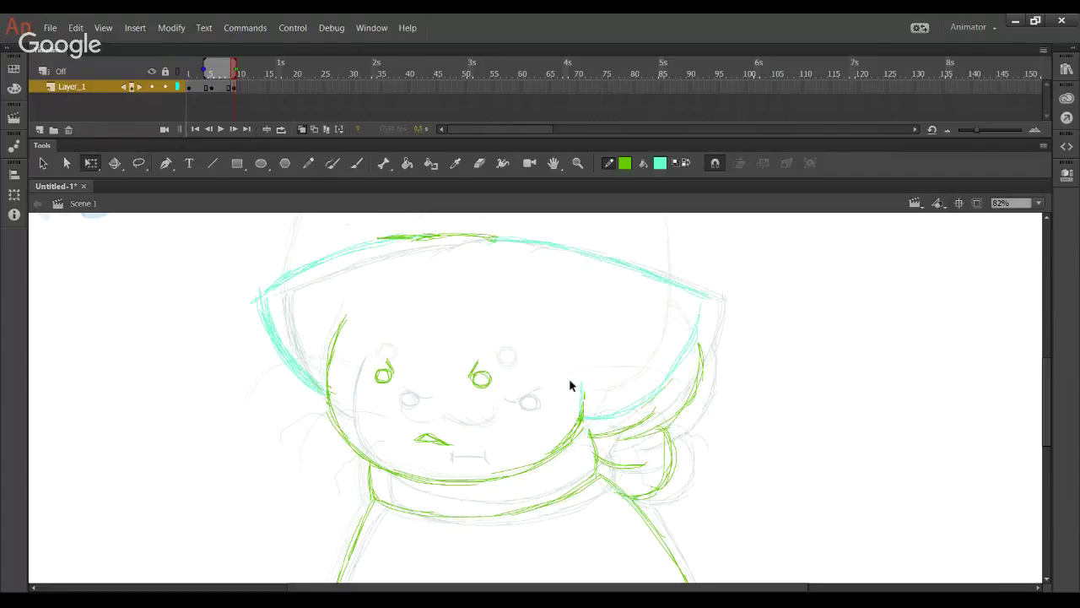
left_click_drag(405, 402, 406, 401)
key("Left")
left_click_drag(453, 326, 529, 415)
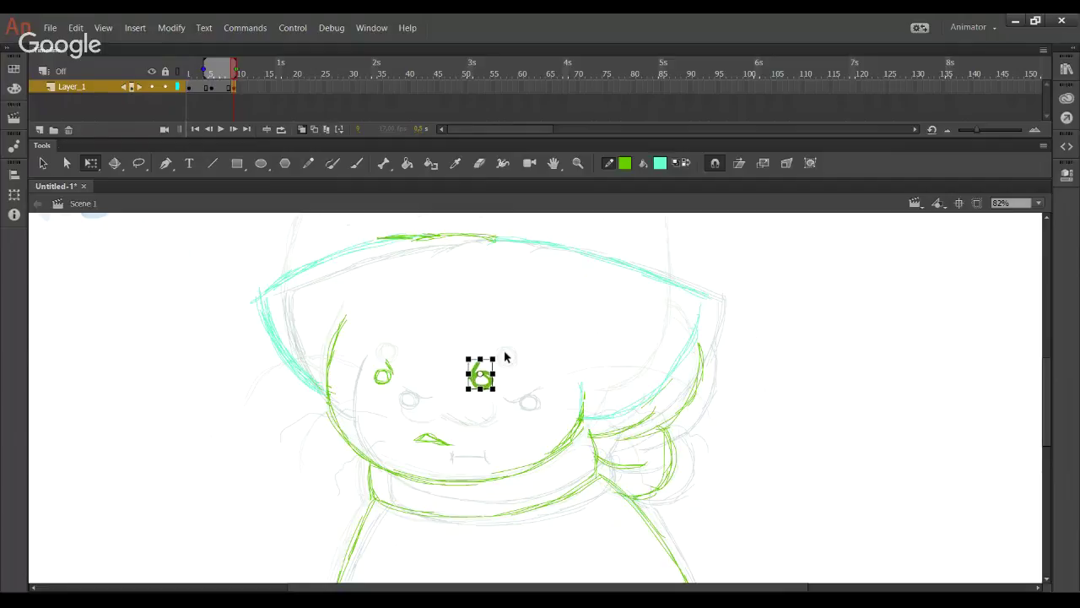
left_click(462, 348)
left_click(311, 167)
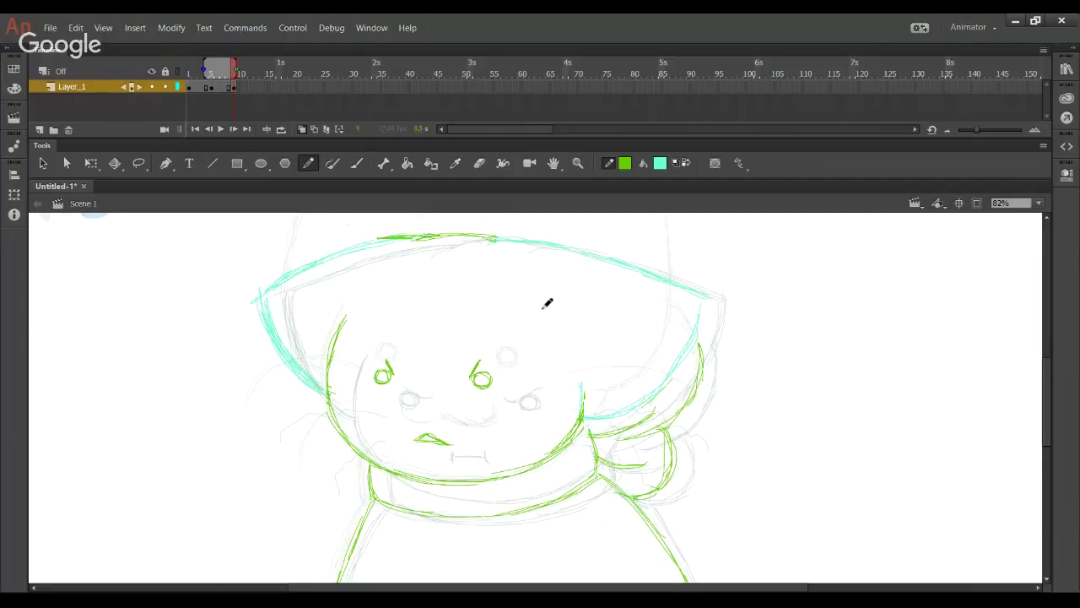
Step: Select and delete the cyan sketch of the left ear
left_click(138, 163)
mouse_move(427, 228)
left_mouse_down()
mouse_move(378, 228)
mouse_move(242, 386)
mouse_move(307, 429)
mouse_move(326, 425)
mouse_move(340, 304)
left_mouse_up()
key("Delete")
Step: Redraw the left ear's top edge in green from its tip to the head, redoing uneven strokes
left_click(308, 163)
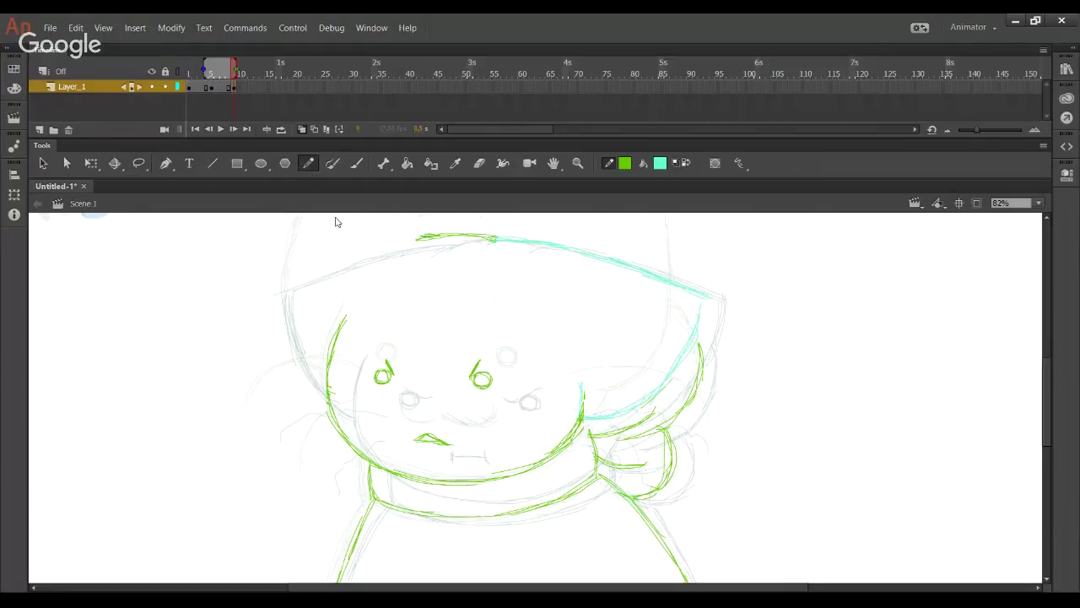
left_click_drag(288, 281, 408, 241)
key("ctrl+z")
key("ctrl+z")
key("ctrl+z")
mouse_move(290, 283)
left_mouse_down()
mouse_move(414, 236)
mouse_move(280, 285)
left_mouse_up()
key("ctrl+z")
mouse_move(415, 242)
left_mouse_down()
mouse_move(492, 236)
mouse_move(408, 245)
left_mouse_up()
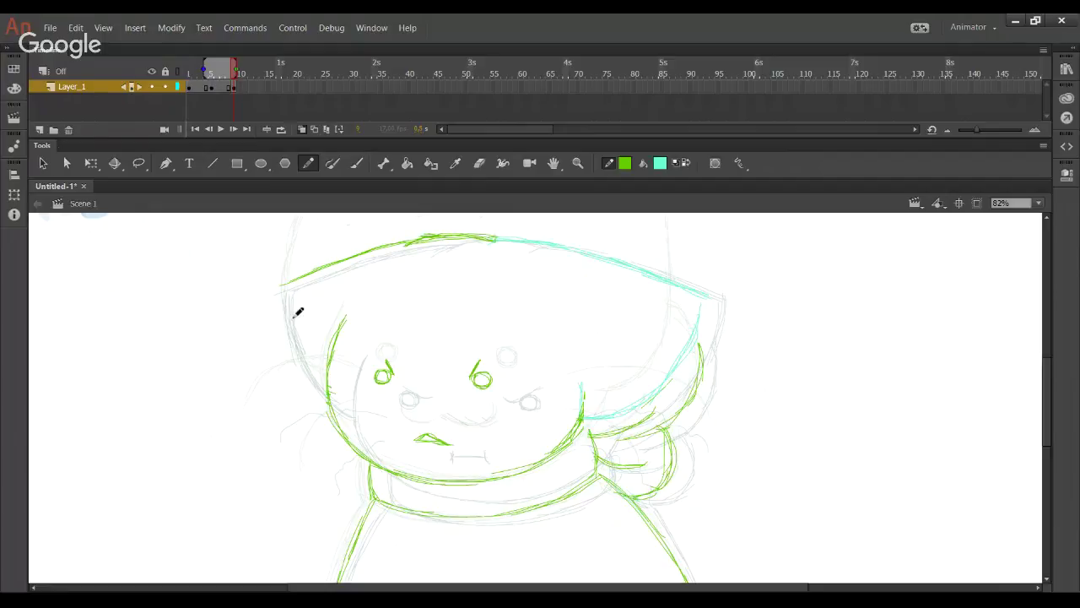
Step: Outline the left ear's outer side in green from the tip down to the cheek
left_click_drag(282, 291, 325, 373)
left_click_drag(290, 336, 328, 385)
key("ctrl+z")
left_click_drag(324, 382, 284, 329)
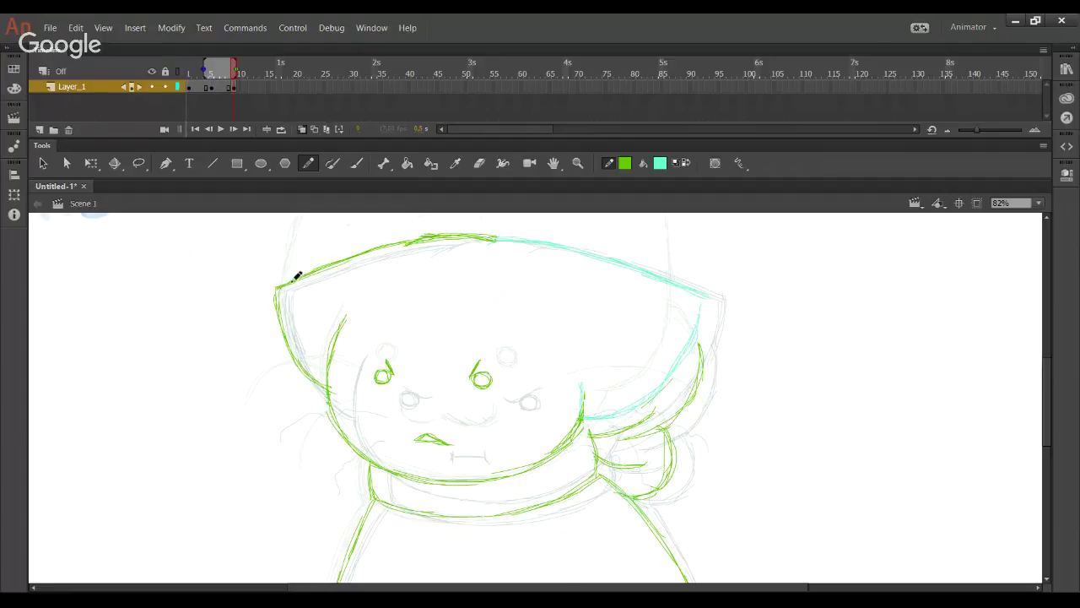
Step: Select all strokes on the current keyframe and recolour them green
left_click(234, 89)
left_click(688, 167)
left_click(688, 167)
left_click_drag(769, 266, 797, 302)
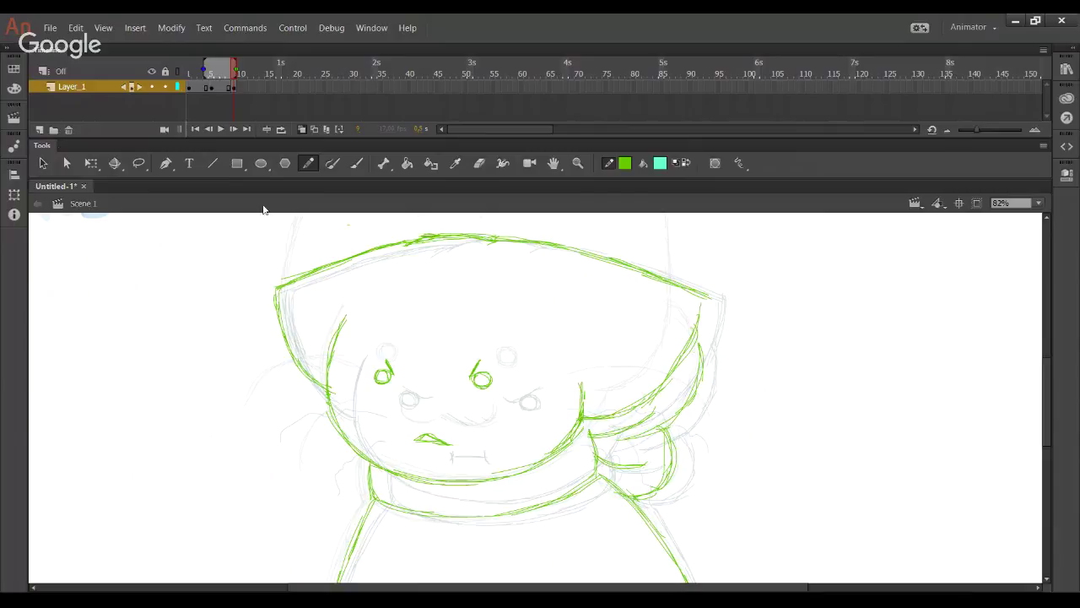
Step: Select the top and outer edges of the ear on the drawing's right side and nudge them slightly left
left_click(138, 162)
mouse_move(614, 243)
left_mouse_down()
mouse_move(620, 386)
mouse_move(609, 421)
mouse_move(631, 423)
mouse_move(676, 388)
mouse_move(705, 328)
mouse_move(655, 248)
left_mouse_up()
key("Left")
key("Left")
key("Left")
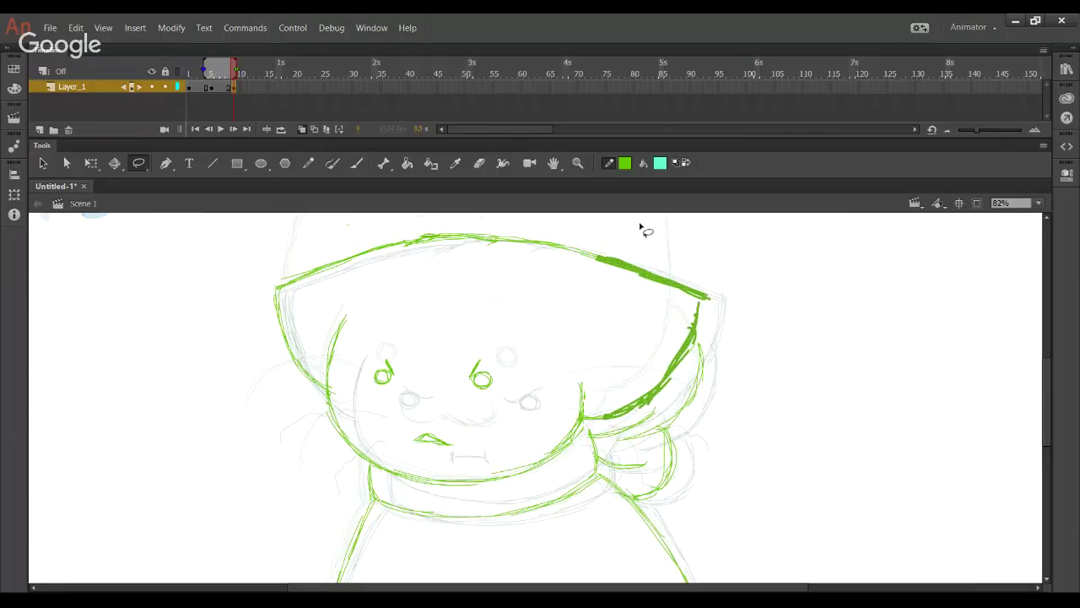
key("Left")
key("Left")
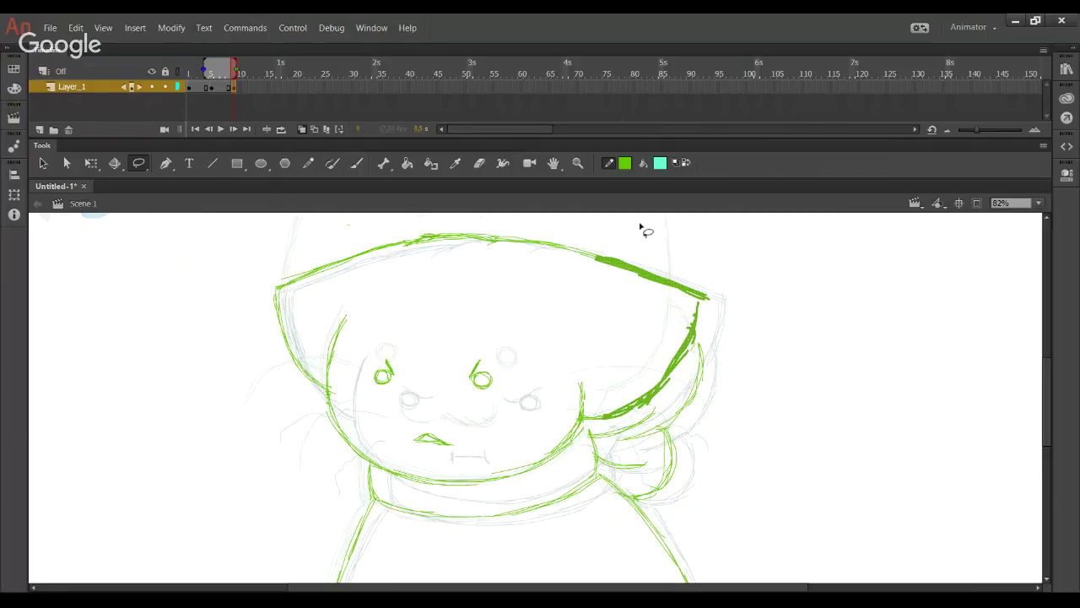
left_click(561, 339)
Step: Shift the scarf knot's strokes slightly left and retrace the scarf edge beside the cheek in green
mouse_move(629, 504)
left_mouse_down()
mouse_move(694, 506)
mouse_move(744, 387)
mouse_move(725, 326)
mouse_move(701, 338)
mouse_move(659, 402)
mouse_move(582, 440)
mouse_move(592, 476)
mouse_move(633, 490)
left_mouse_up()
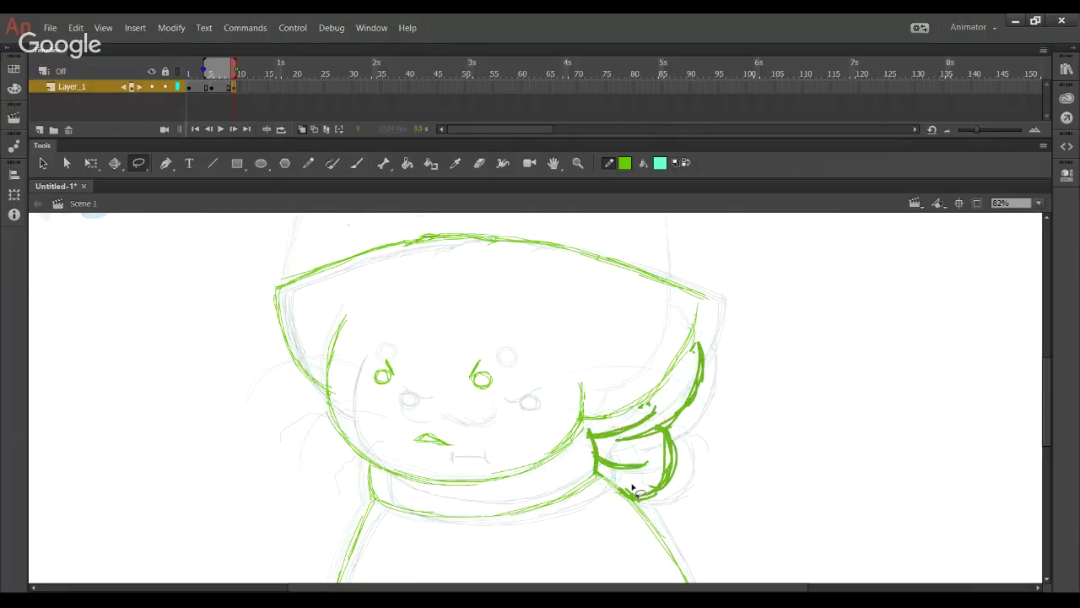
left_click_drag(799, 358, 812, 397)
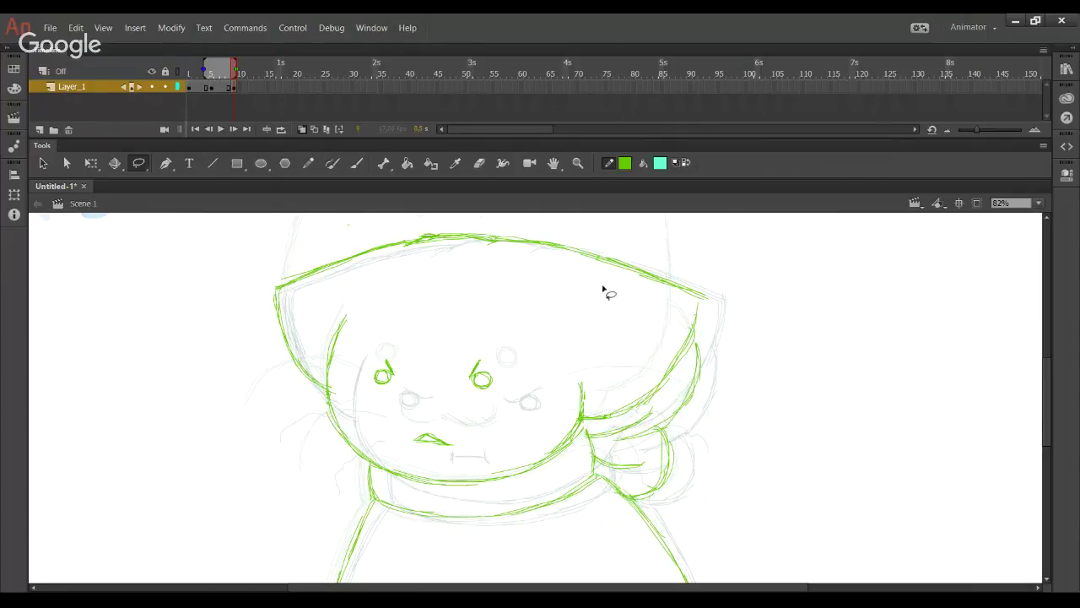
left_click(309, 163)
left_click_drag(582, 424, 589, 459)
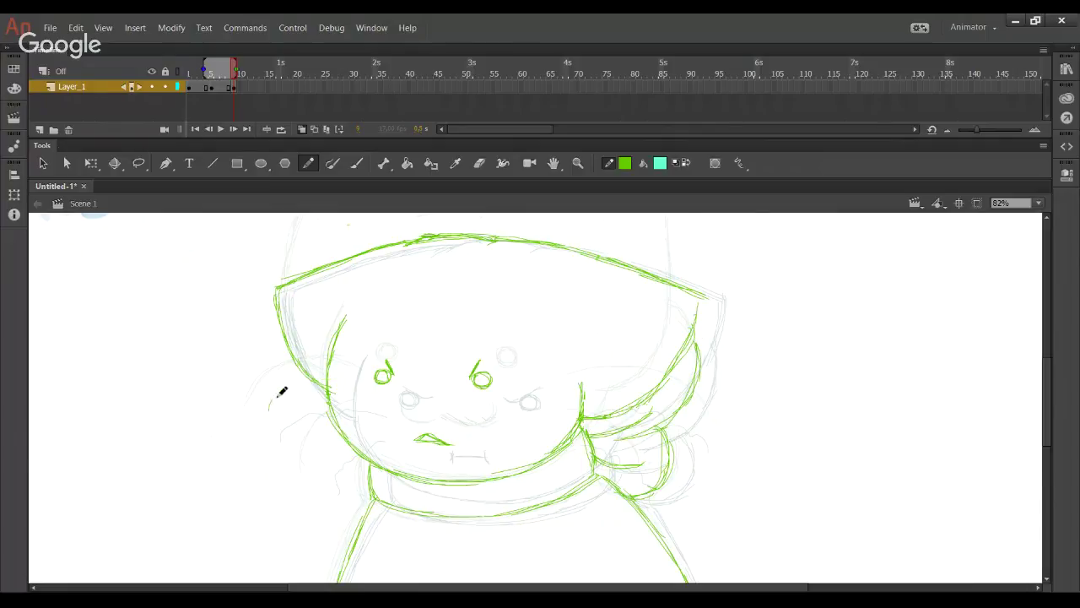
Step: Draw two green whiskers on each cheek with the Pencil, redoing the uneven strokes on the right-hand side
mouse_move(356, 380)
left_mouse_down()
mouse_move(315, 380)
mouse_move(270, 411)
left_mouse_up()
left_click_drag(350, 412, 310, 459)
mouse_move(525, 395)
left_mouse_down()
mouse_move(621, 375)
mouse_move(553, 386)
mouse_move(654, 417)
mouse_move(592, 389)
mouse_move(646, 429)
left_mouse_up()
key("ctrl+z")
key("ctrl+z")
key("ctrl+z")
mouse_move(531, 394)
left_mouse_down()
mouse_move(605, 386)
mouse_move(587, 398)
mouse_move(608, 391)
mouse_move(596, 399)
mouse_move(599, 381)
mouse_move(638, 399)
left_mouse_up()
key("ctrl+z")
mouse_move(531, 391)
left_mouse_down()
mouse_move(612, 387)
mouse_move(647, 408)
left_mouse_up()
key("ctrl+z")
left_click_drag(531, 395, 581, 383)
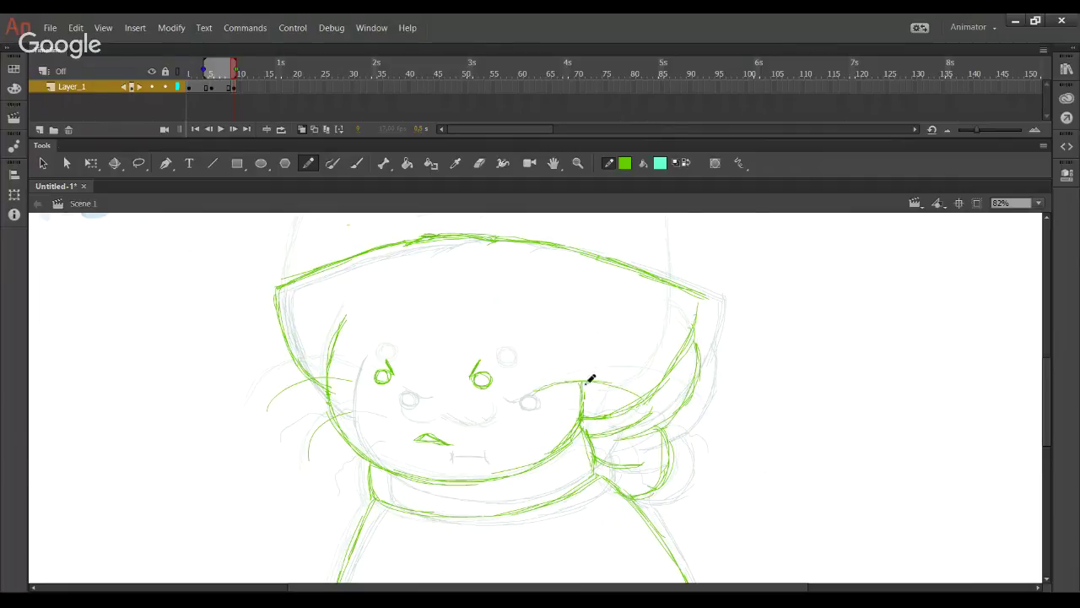
left_click_drag(536, 421, 584, 434)
Step: Select the whole cat drawing on the current keyframe and nudge it slightly left
left_click_drag(496, 329, 549, 177)
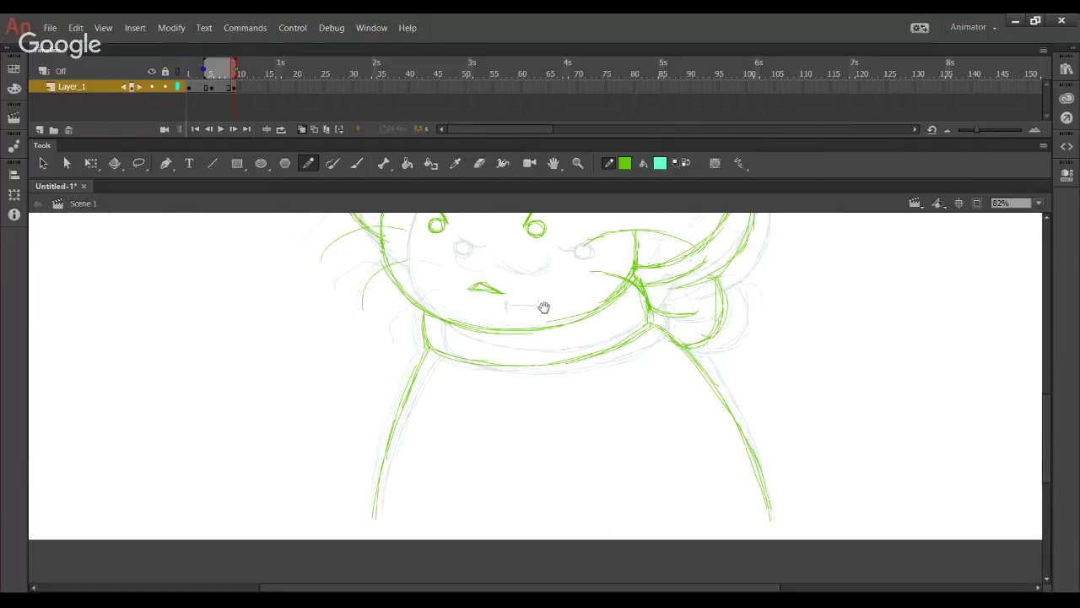
mouse_move(546, 371)
left_mouse_down()
mouse_move(468, 569)
mouse_move(456, 569)
left_mouse_up()
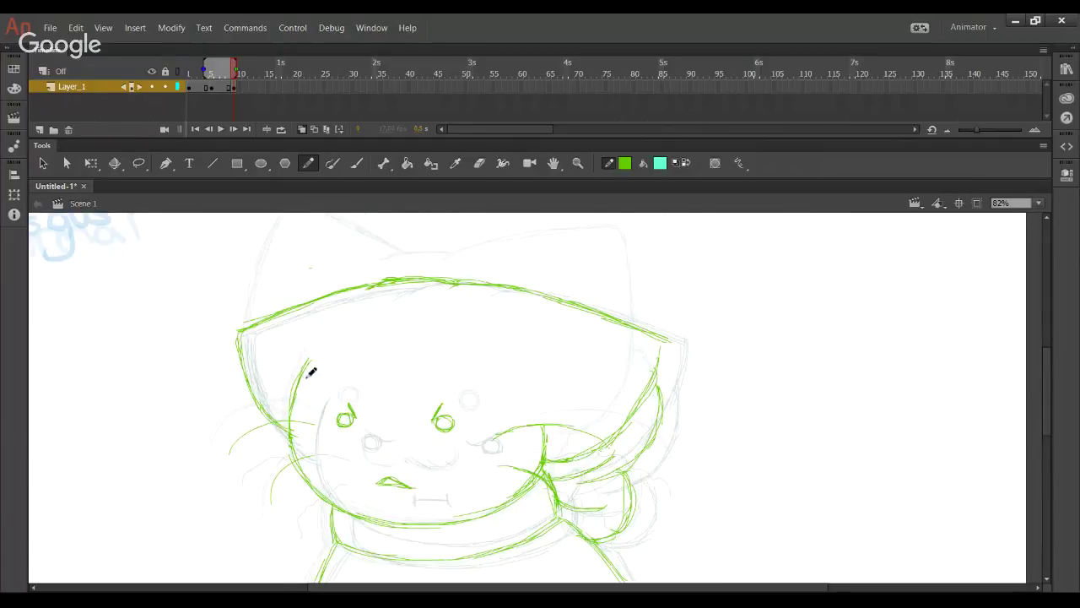
left_click_drag(375, 401, 384, 292)
left_click_drag(525, 423, 522, 535)
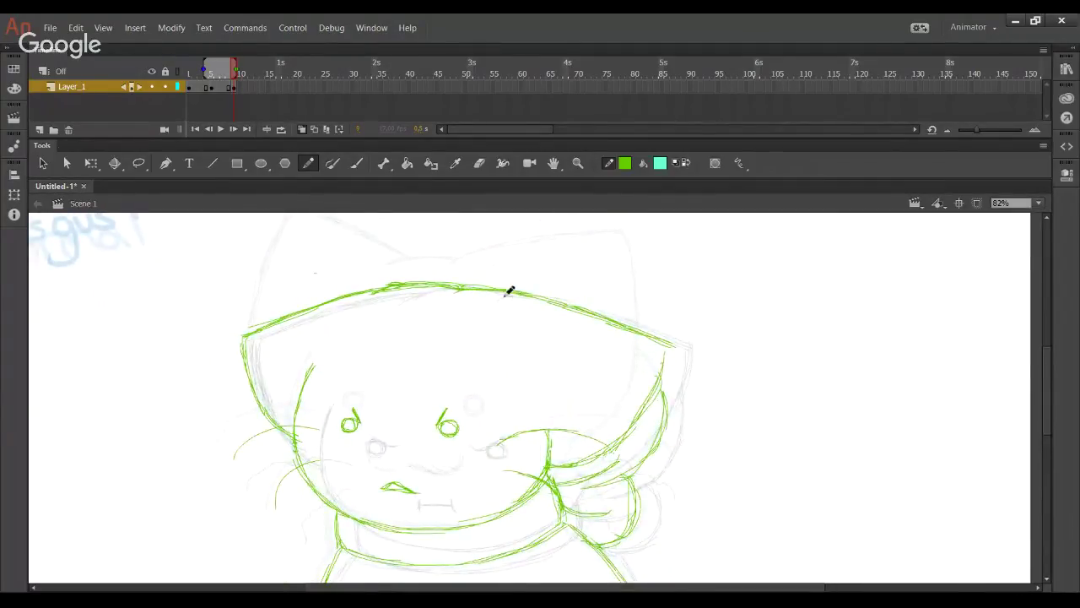
scroll(506, 405, "down", 2)
scroll(590, 464, "down", 3)
left_click_drag(563, 418, 570, 509)
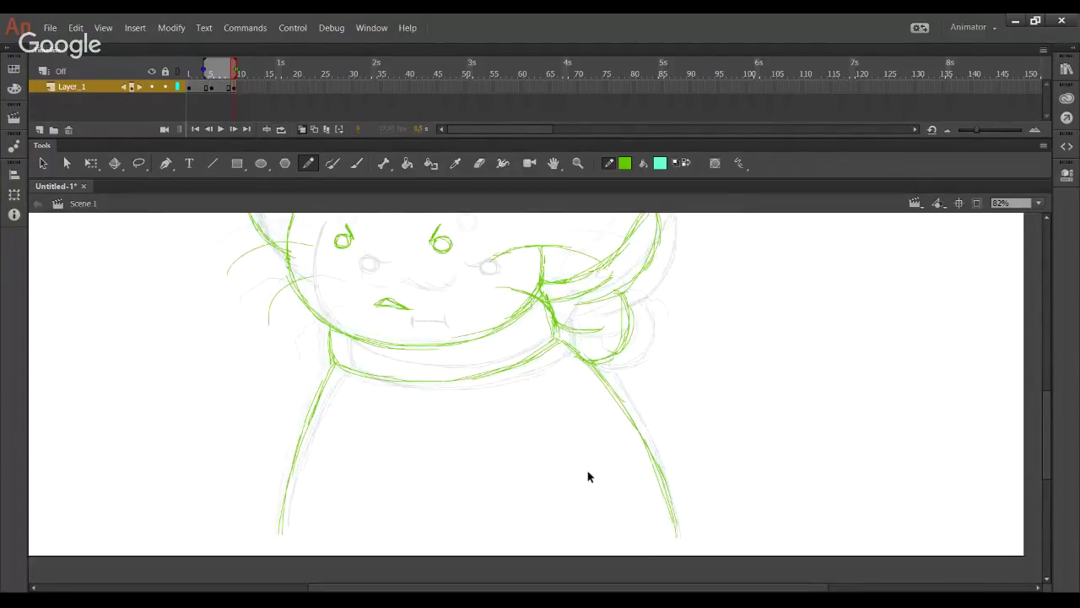
key("ctrl+a")
key("Left")
key("Left")
key("Left")
key("Left")
key("Left")
key("Left")
Step: Rotate the whole cat drawing slightly counter-clockwise with Free Transform and deselect it
left_click_drag(460, 384, 487, 414)
left_click_drag(493, 486, 509, 510)
key("ctrl+a")
left_click(91, 164)
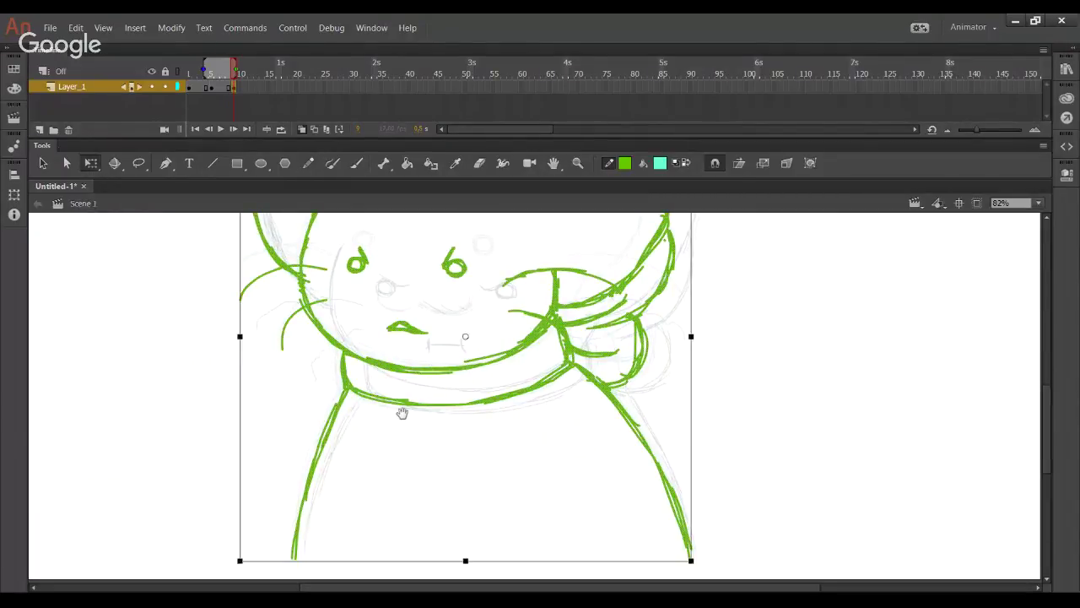
left_click_drag(411, 570, 398, 512)
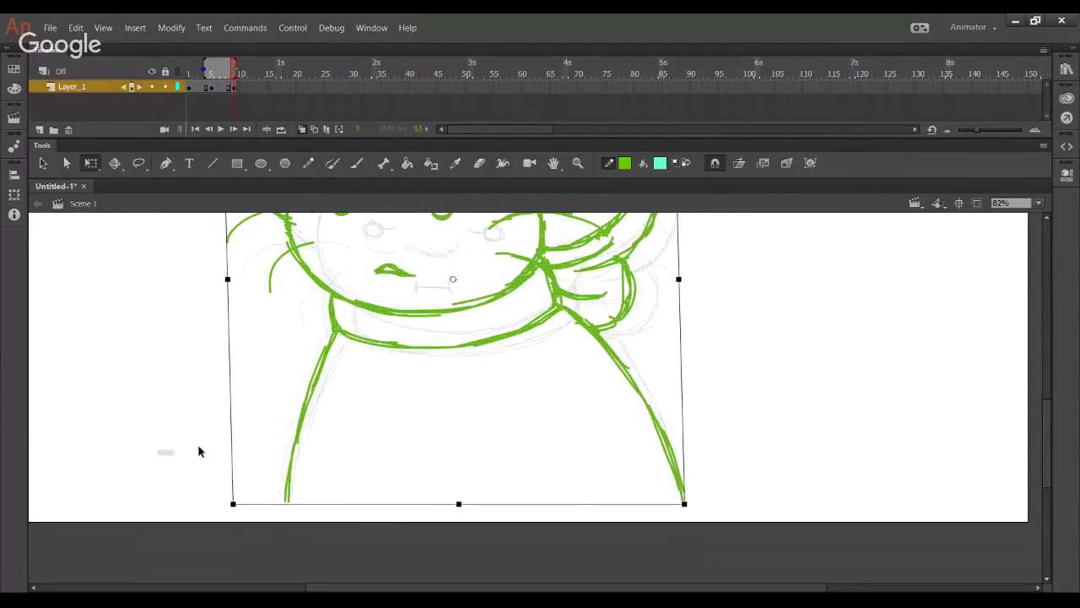
left_click(157, 456)
left_click_drag(379, 389, 372, 476)
key("ctrl+a")
left_click_drag(228, 387, 230, 407)
left_click(221, 450)
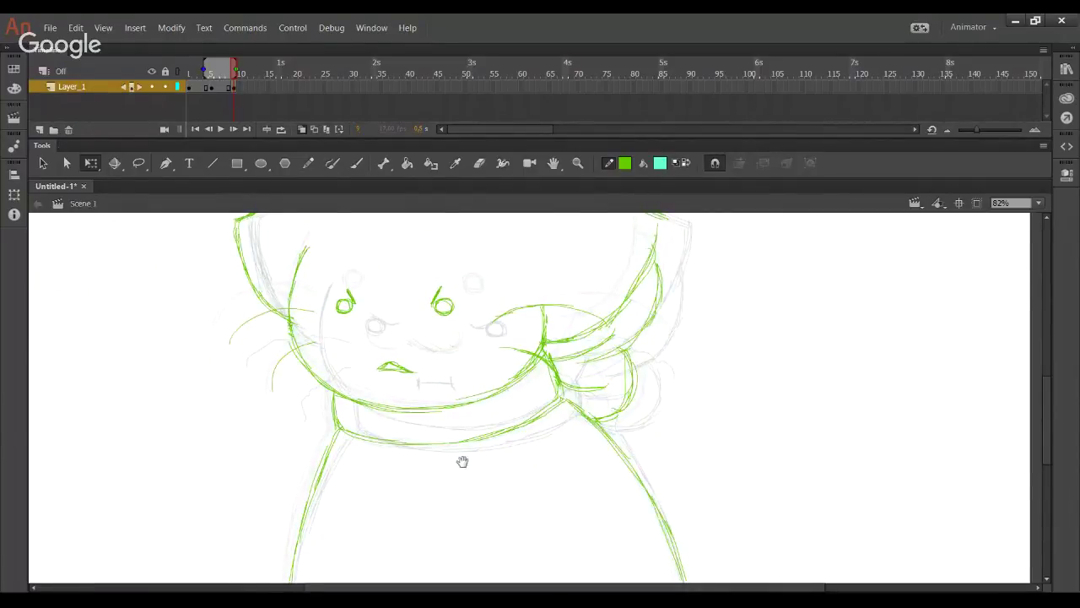
left_click_drag(462, 461, 464, 331)
mouse_move(474, 270)
left_mouse_down()
mouse_move(462, 462)
mouse_move(471, 487)
left_mouse_up()
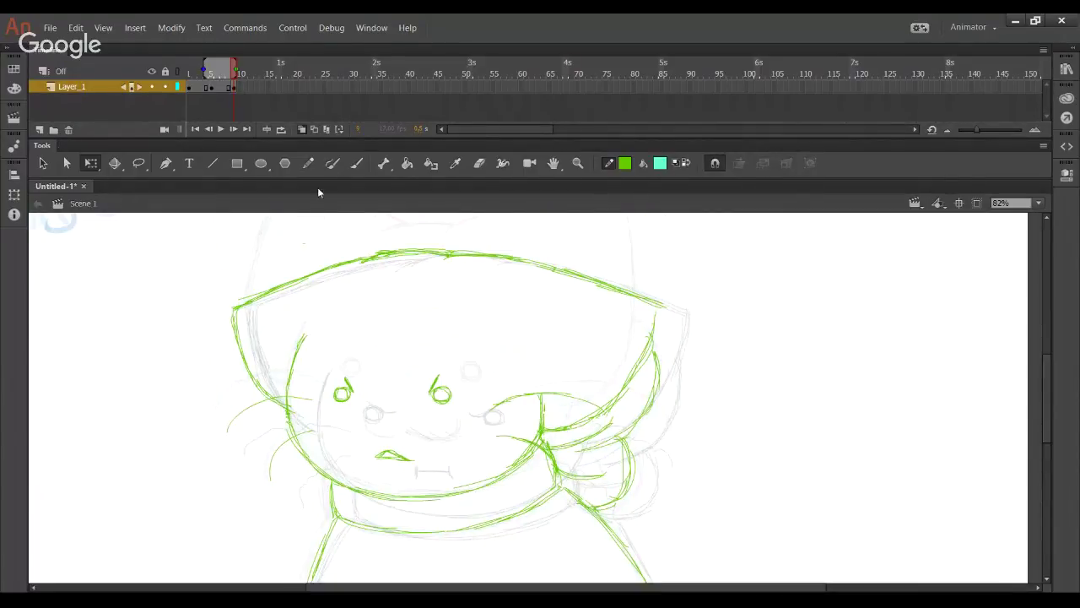
key("y")
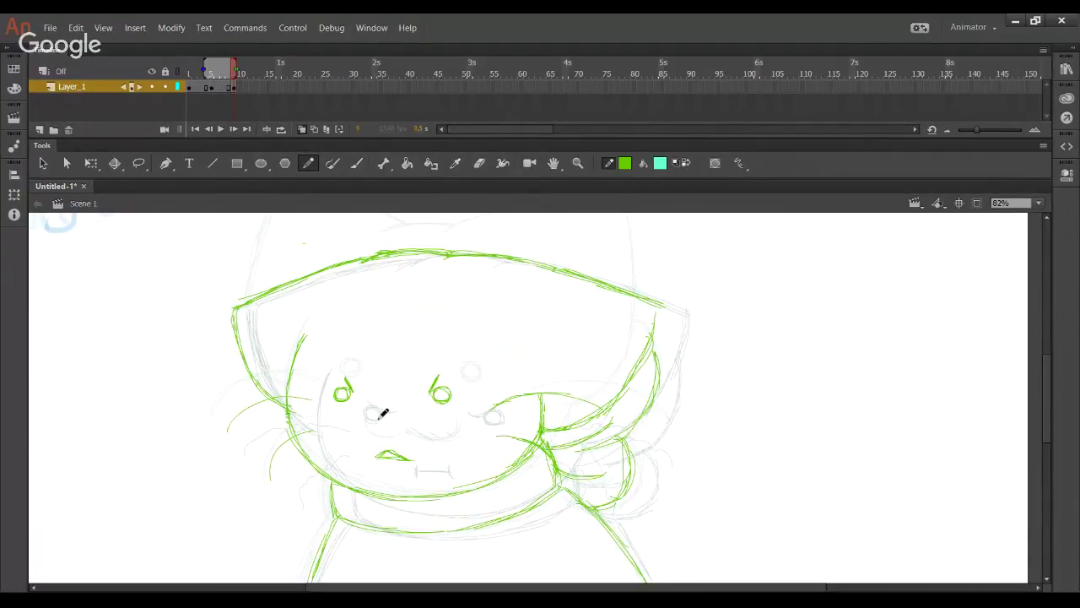
left_click_drag(373, 414, 390, 416)
left_click_drag(422, 384, 421, 364)
left_click_drag(363, 388, 361, 377)
key("ctrl+z")
key("ctrl+z")
Step: Show the drawing at 50% zoom and write the label "Anger" beside the cat with the cyan brush
mouse_move(369, 414)
left_mouse_down()
mouse_move(420, 432)
mouse_move(371, 346)
left_mouse_up()
left_click(1038, 203)
left_click(1005, 286)
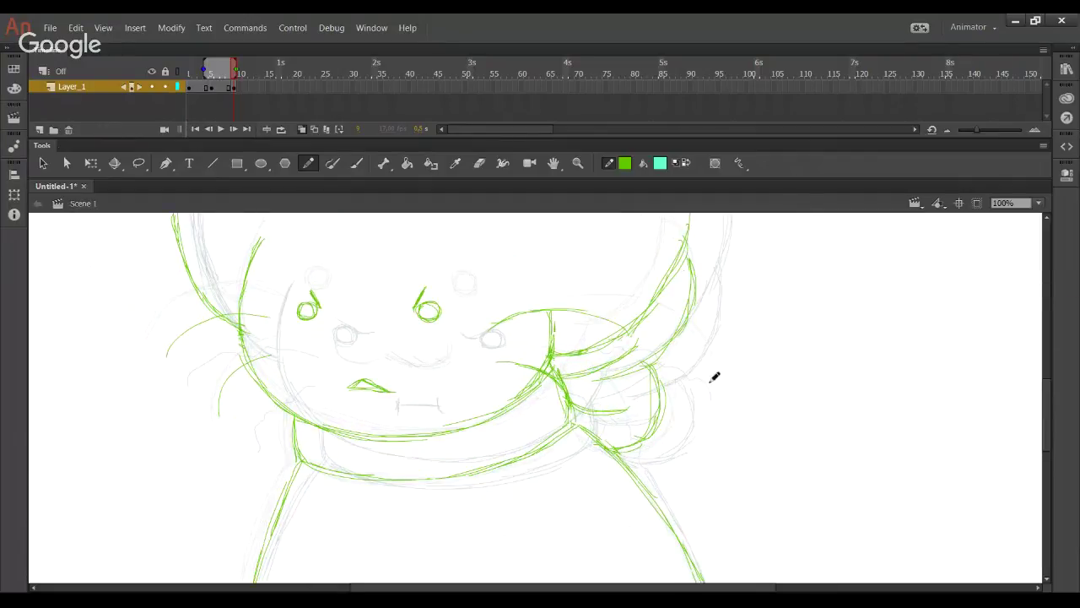
left_click(1038, 203)
left_click(1005, 299)
left_click(1038, 204)
left_click(1004, 272)
scroll(339, 286, "up", 2)
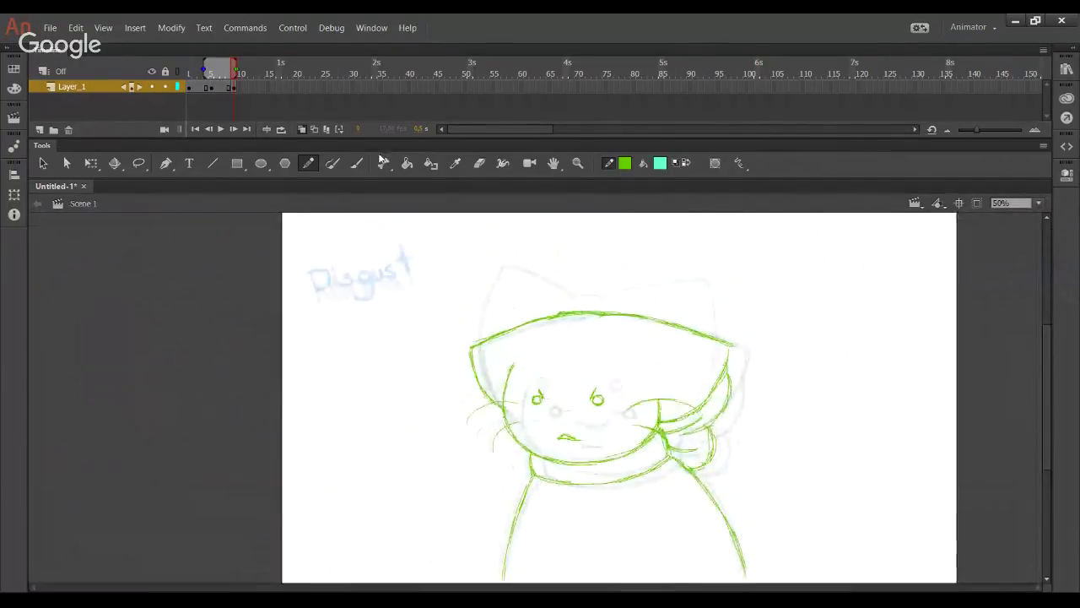
key("b")
mouse_move(320, 301)
left_mouse_down()
mouse_move(322, 273)
mouse_move(324, 293)
mouse_move(352, 288)
mouse_move(349, 300)
mouse_move(376, 278)
mouse_move(370, 306)
mouse_move(399, 272)
mouse_move(432, 262)
left_mouse_up()
Step: Step back through the frames to the Normal pose and forward again to compare it with the Anger pose
left_click(209, 130)
left_click(210, 131)
left_click(209, 131)
left_click(234, 131)
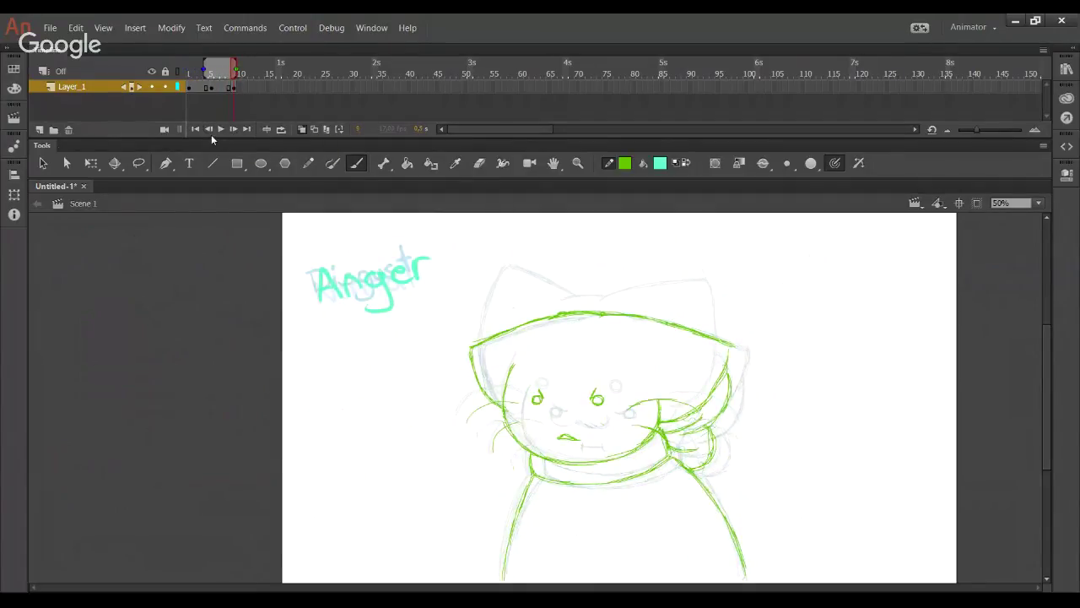
left_click(210, 131)
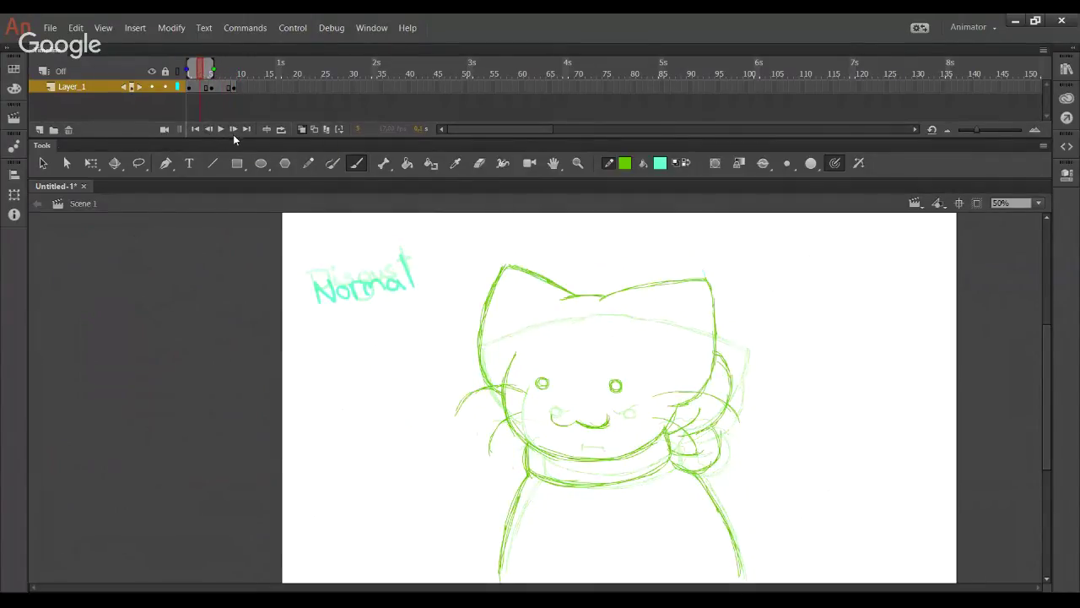
left_click(234, 134)
left_click(233, 135)
left_click(234, 134)
left_click(234, 135)
left_click(234, 135)
left_click(233, 134)
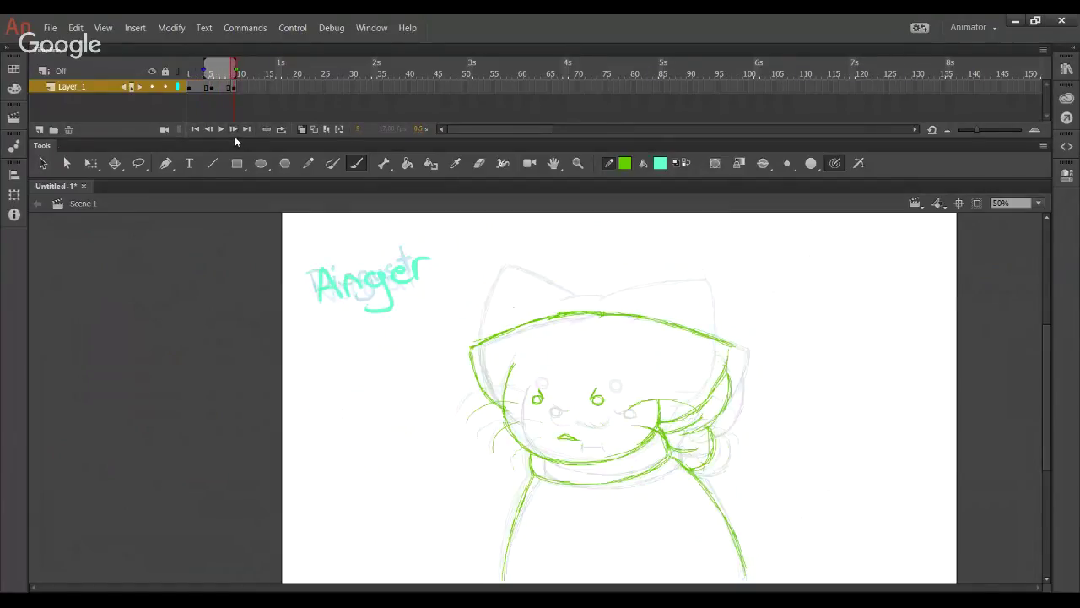
Step: Add a keyframe at frame 13 and delete the drawing copied onto it
left_click(236, 89)
left_click_drag(235, 94, 252, 99)
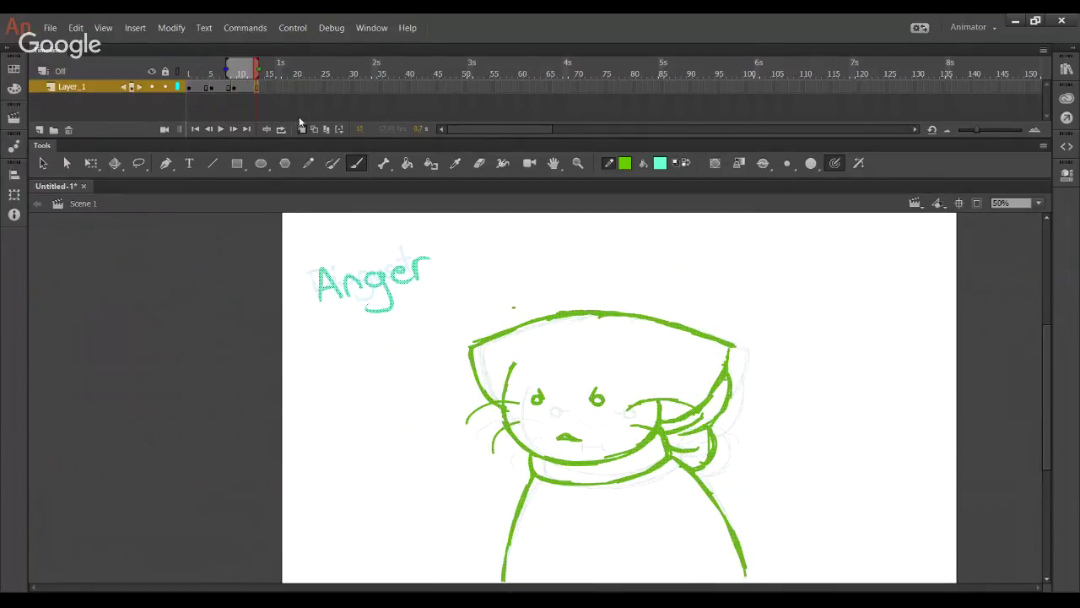
key("Delete")
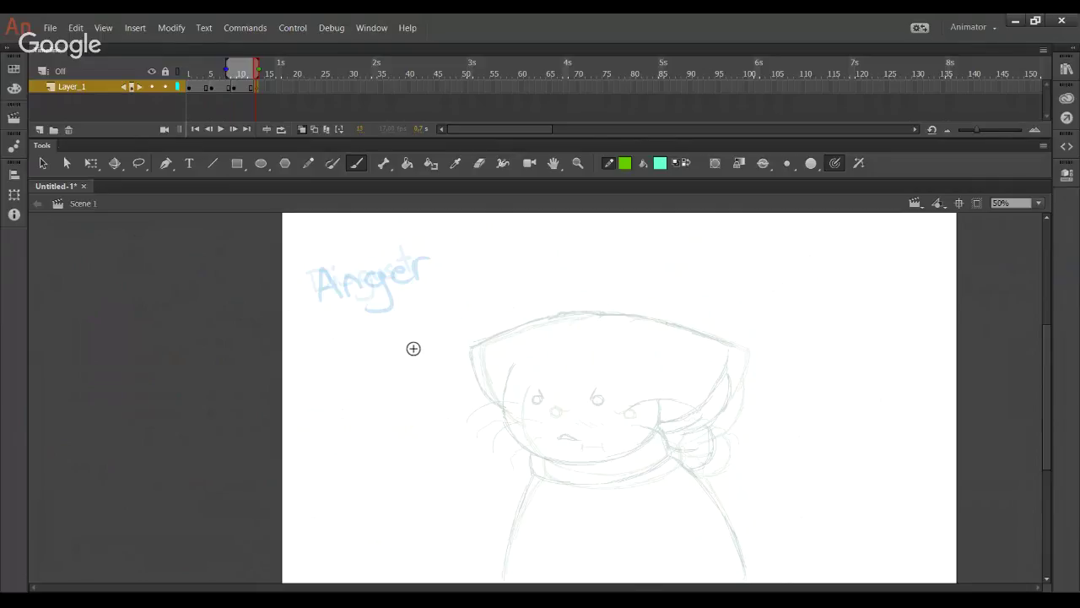
Step: Swap the stroke and fill colours so the Pencil draws in cyan, and return to frame 13
left_click(310, 168)
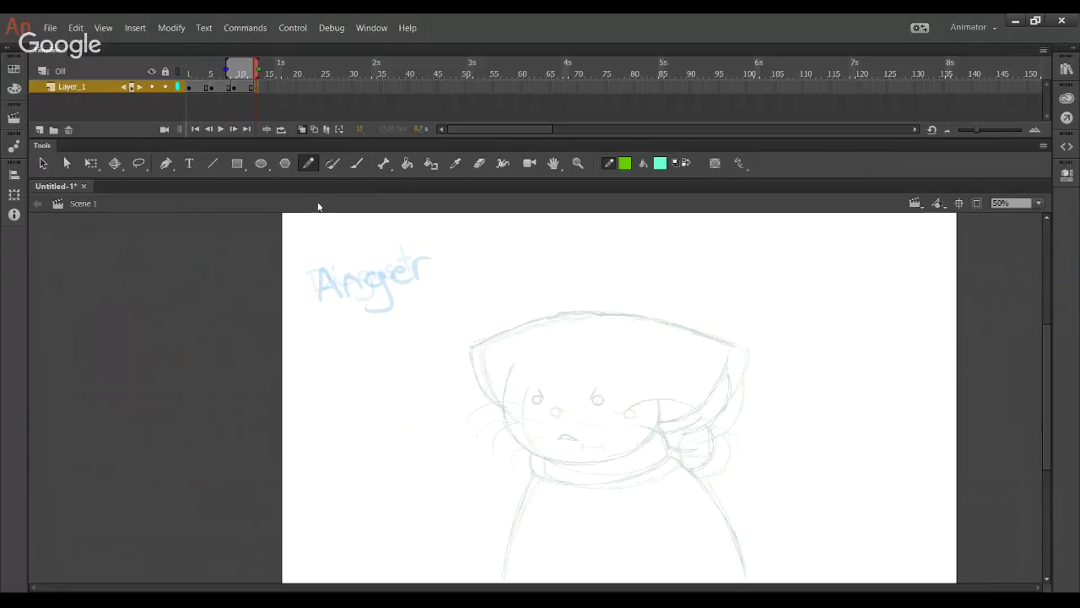
left_click(684, 163)
left_click(242, 75)
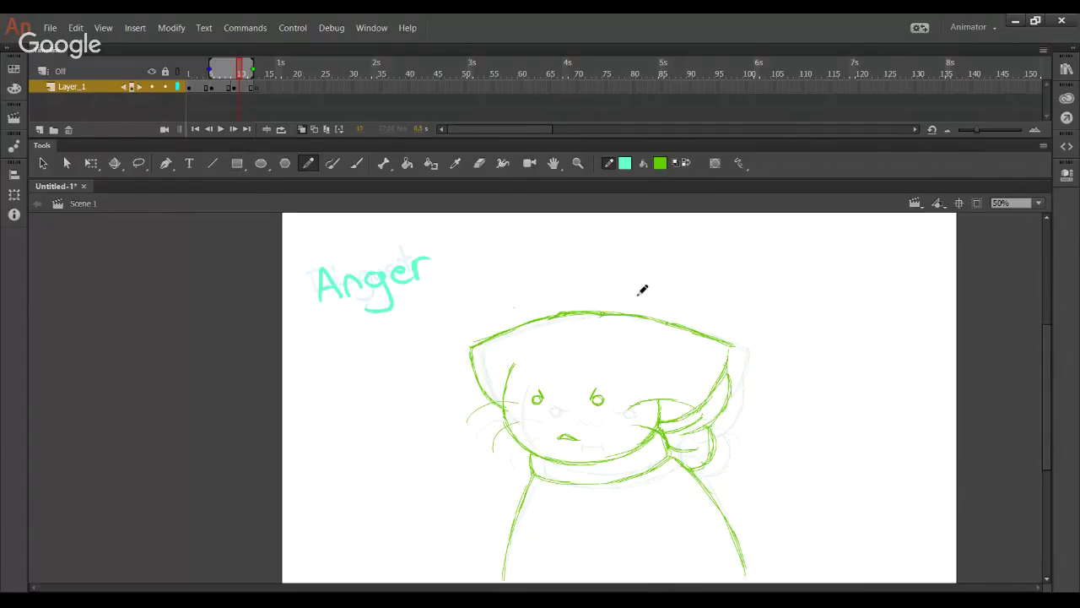
left_click(257, 86)
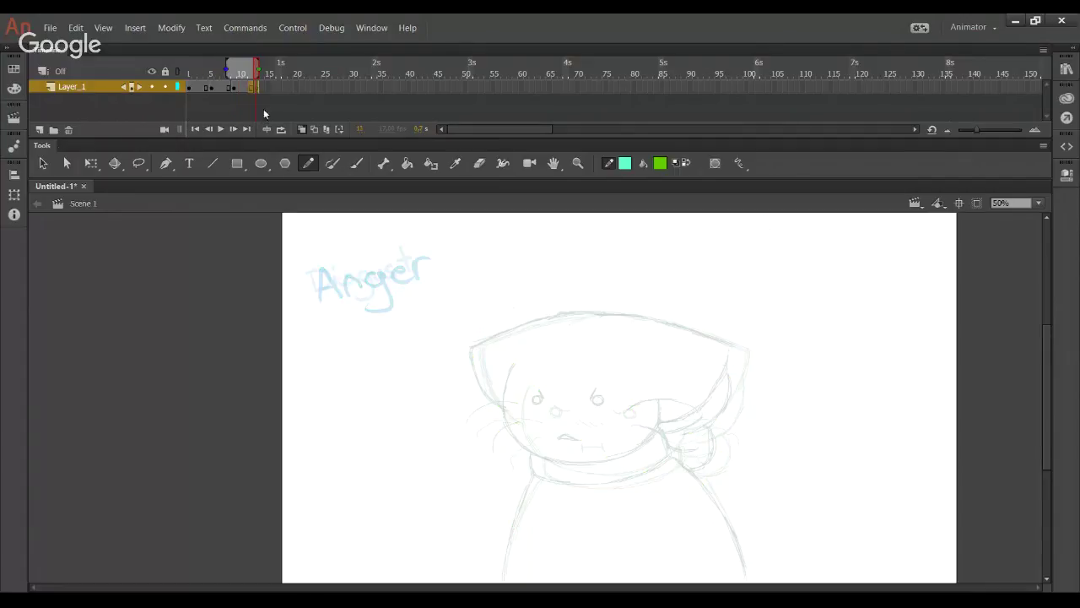
Step: Place a blank keyframe at frame 17 and go back to the empty keyframe at frame 13
mouse_move(243, 74)
left_mouse_down()
mouse_move(224, 79)
mouse_move(258, 83)
left_mouse_up()
left_click(273, 86)
key("F7")
left_click(257, 88)
left_click(273, 92)
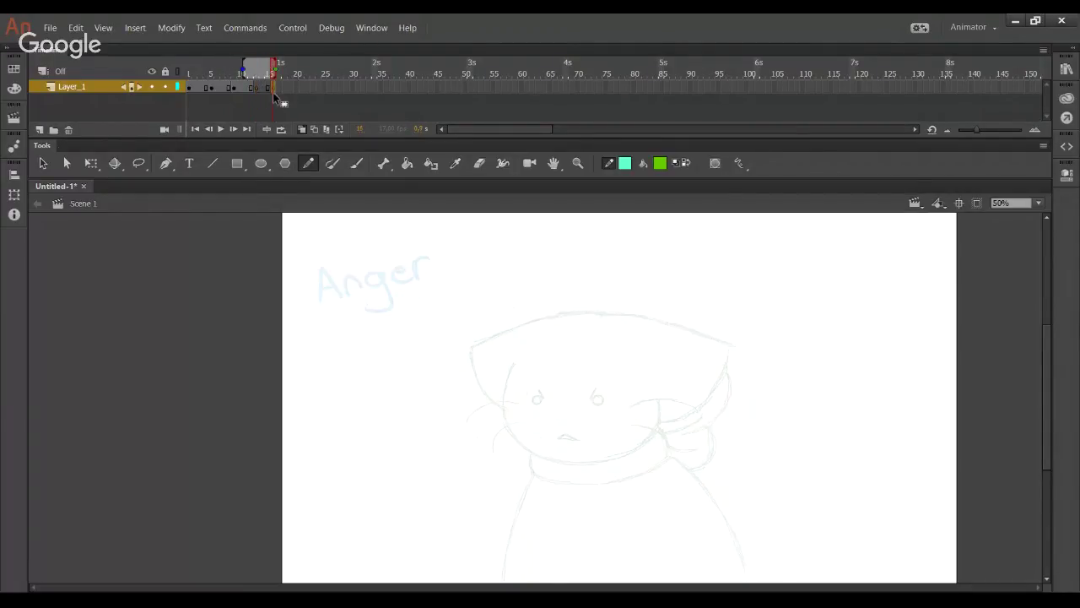
left_click(258, 90)
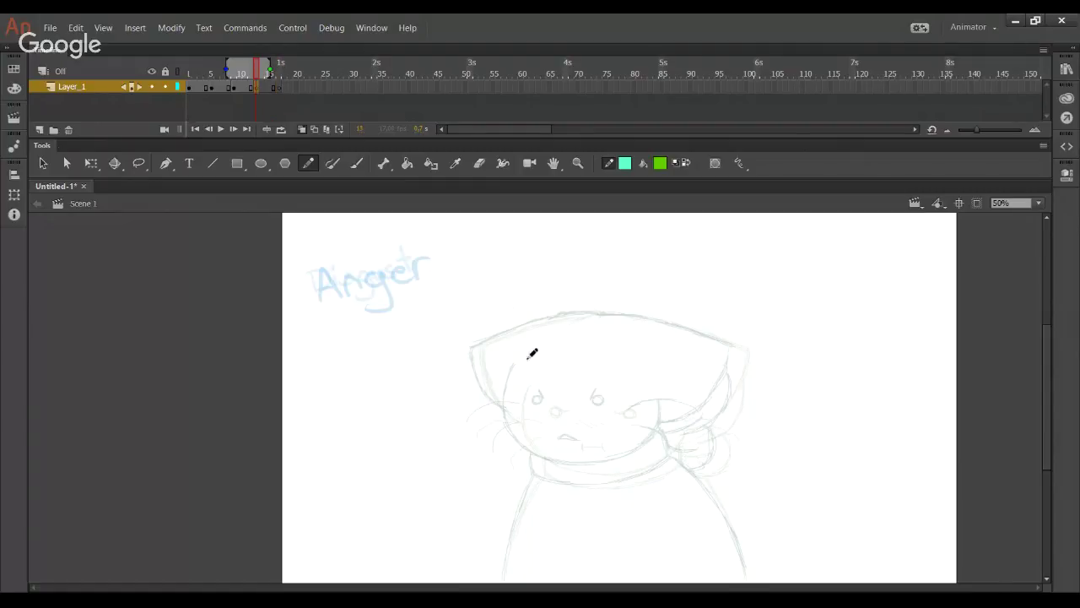
Step: Start the onion skin range at frame 9 and sketch a cyan construction circle for the head over the Anger pose
left_click_drag(226, 71, 233, 72)
key("space")
mouse_move(561, 385)
left_mouse_down()
mouse_move(471, 301)
mouse_move(475, 348)
left_mouse_up()
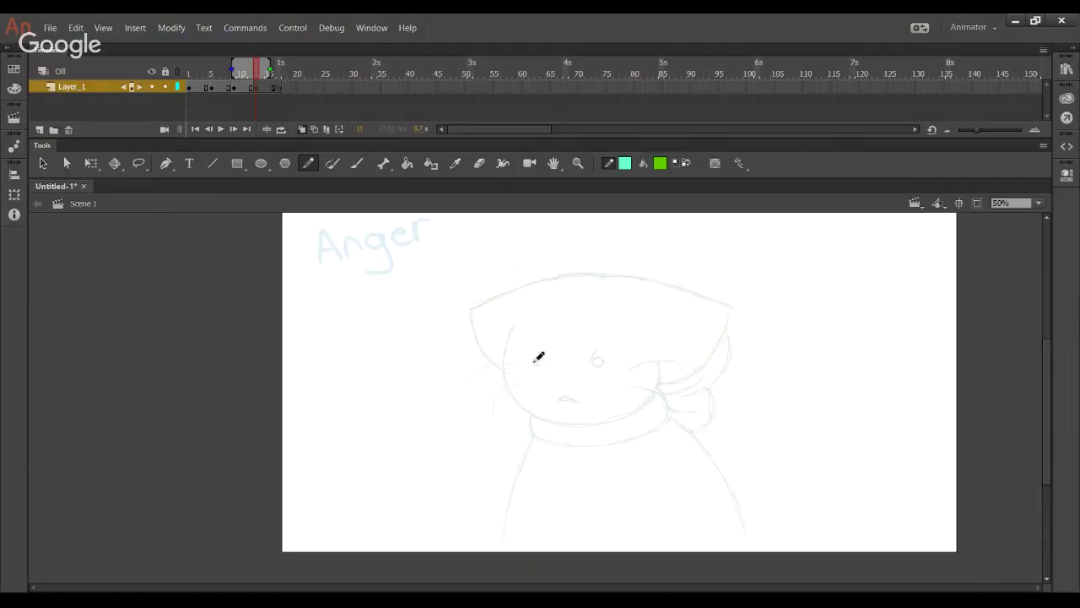
left_click_drag(561, 288, 522, 374)
key("ctrl+z")
key("ctrl+z")
left_click_drag(556, 285, 519, 378)
mouse_move(538, 303)
left_mouse_down()
mouse_move(535, 406)
mouse_move(544, 387)
mouse_move(552, 414)
mouse_move(583, 422)
mouse_move(611, 395)
mouse_move(580, 418)
mouse_move(597, 418)
mouse_move(580, 422)
mouse_move(648, 404)
mouse_move(621, 409)
mouse_move(655, 388)
mouse_move(666, 362)
mouse_move(651, 379)
mouse_move(664, 359)
mouse_move(655, 365)
mouse_move(655, 330)
left_mouse_up()
mouse_move(663, 375)
left_mouse_down()
mouse_move(638, 307)
mouse_move(660, 348)
mouse_move(599, 286)
mouse_move(571, 281)
left_mouse_up()
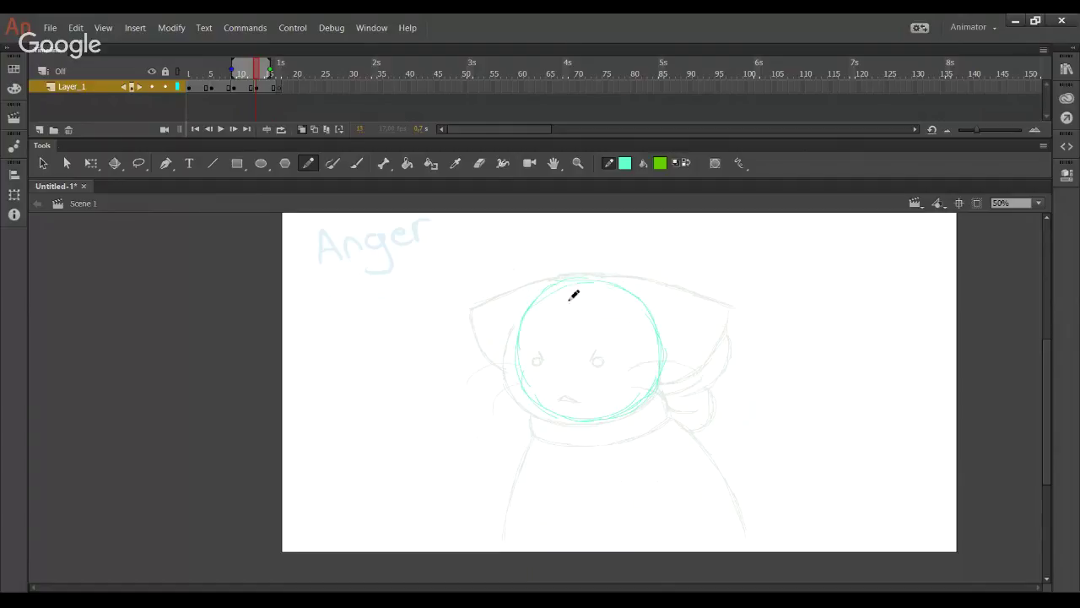
left_click_drag(661, 330, 641, 277)
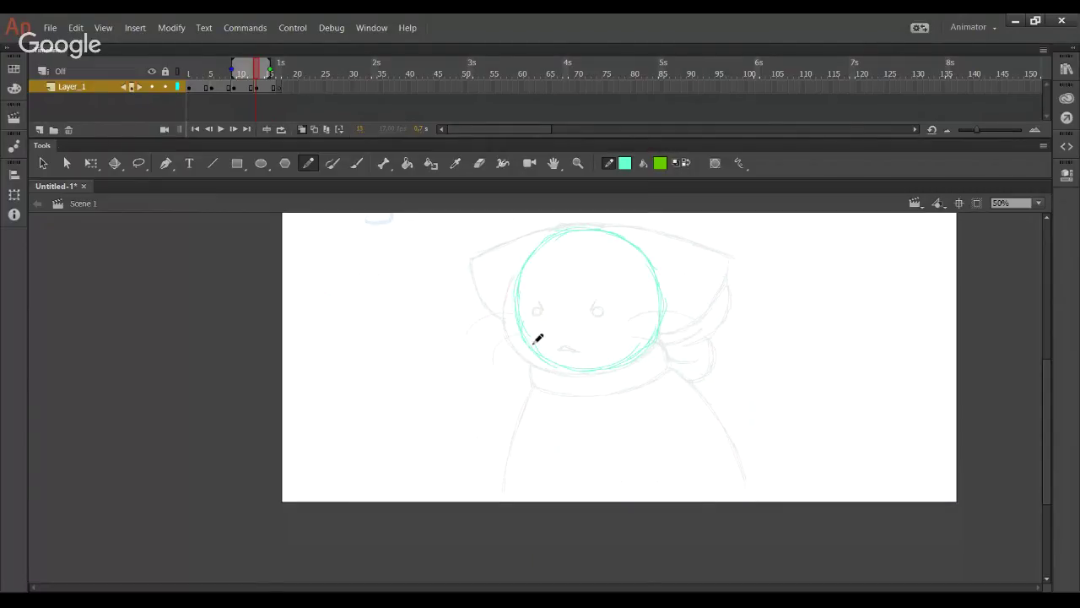
Step: Move the head circle slightly to the right and extend the onion skin range back to frame 1
key("ctrl+a")
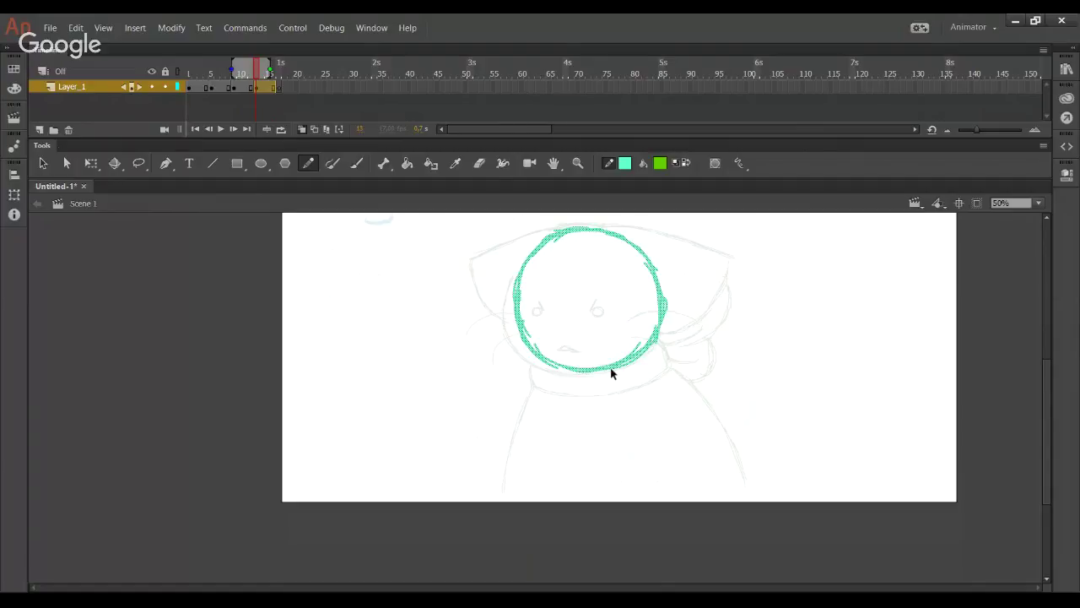
left_click_drag(617, 378, 625, 377)
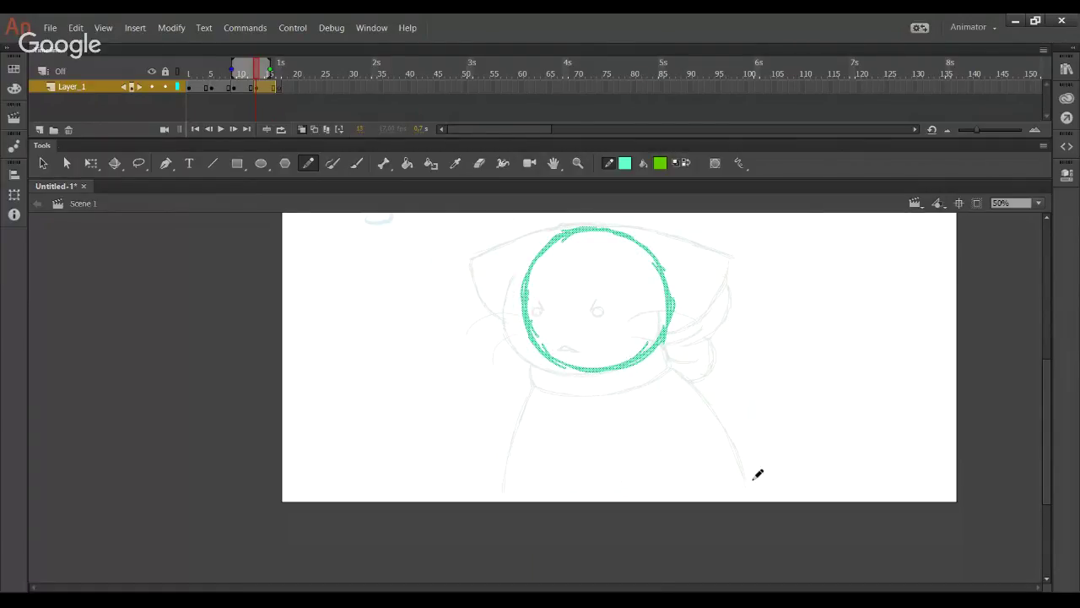
left_click_drag(1006, 436, 1021, 429)
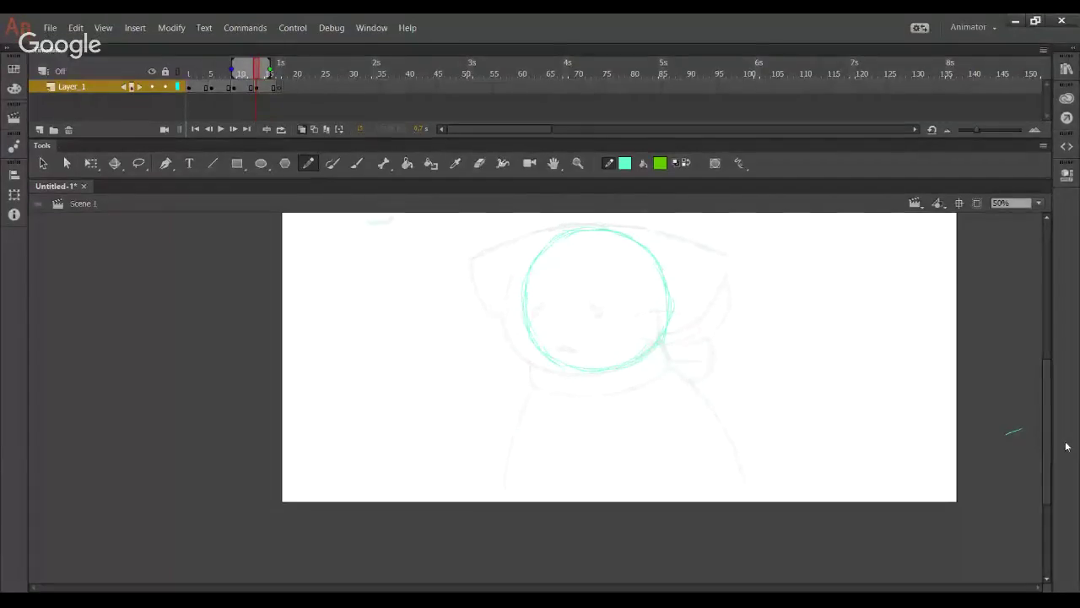
key("ctrl+z")
scroll(1046, 435, "up", 5)
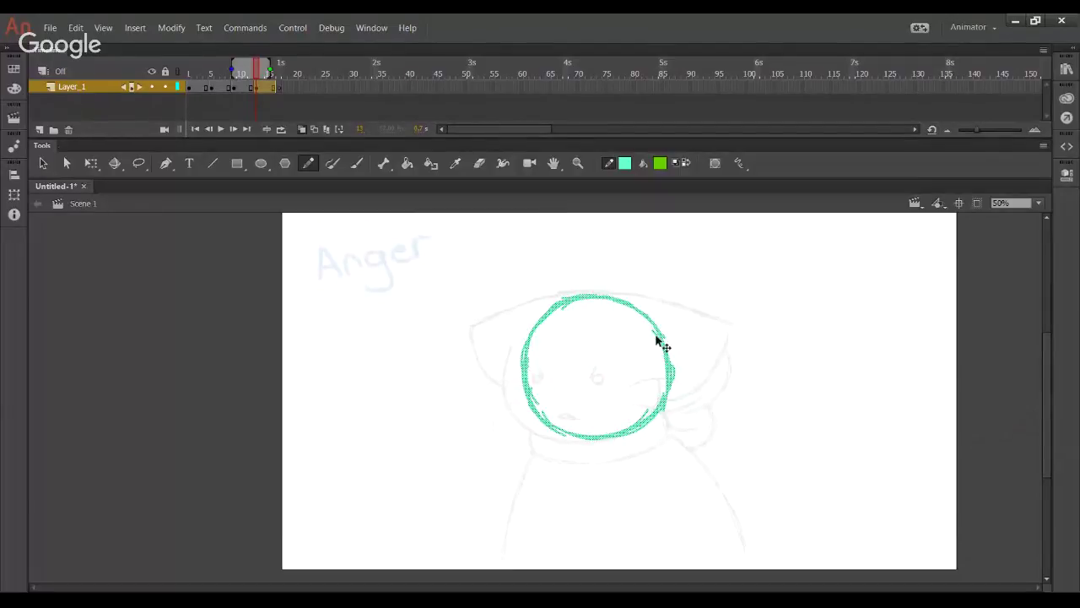
left_click_drag(655, 336, 658, 334)
left_click_drag(231, 69, 188, 69)
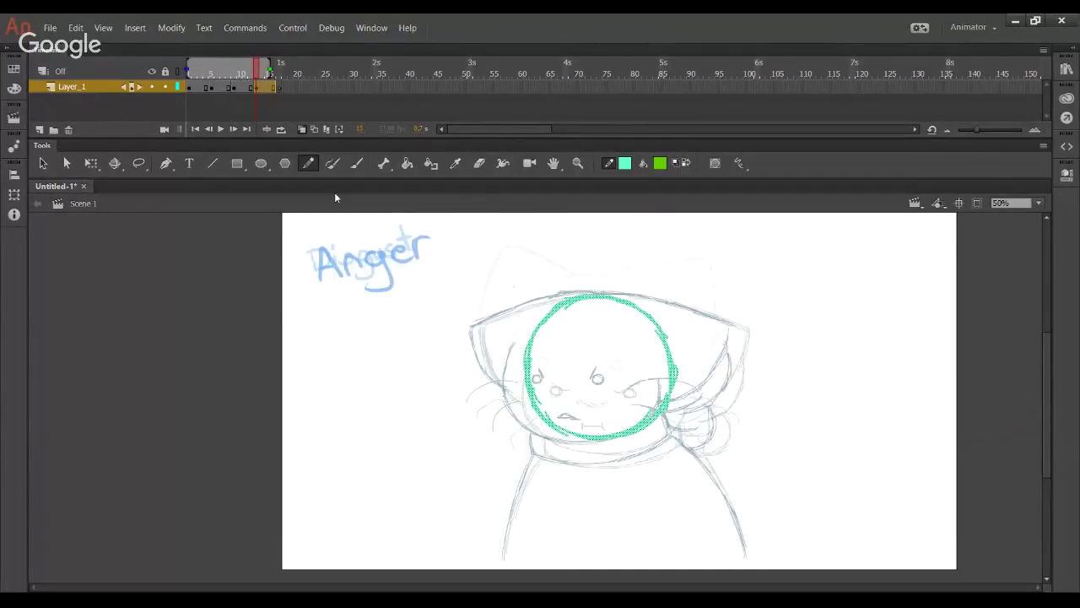
Step: Shorten the onion skin range to show only the Anger pose and sketch the face's curved vertical and horizontal guide lines in the head circle
left_click_drag(188, 65, 243, 64)
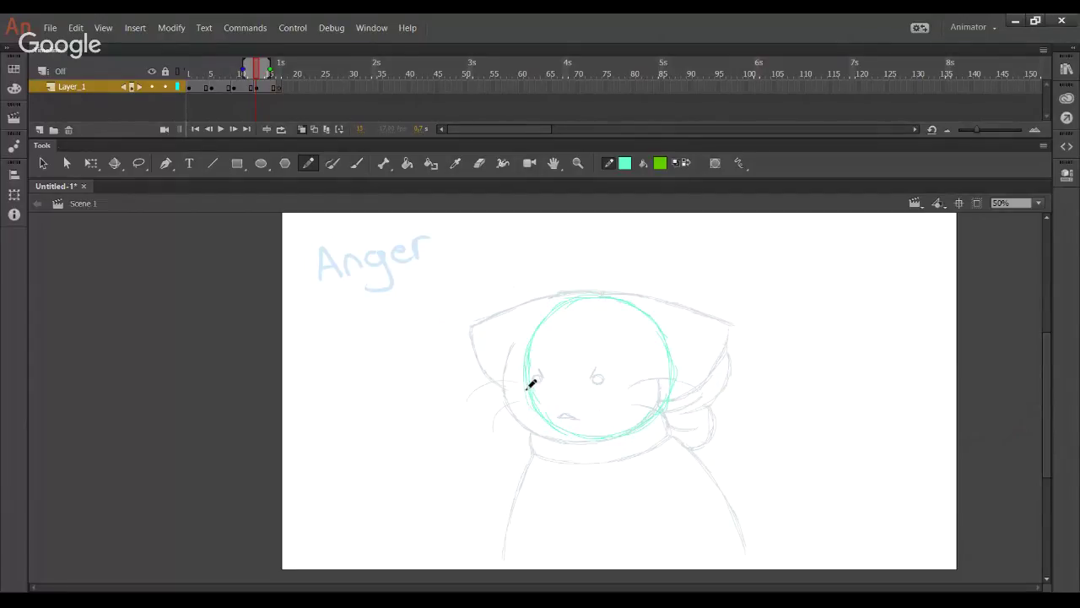
mouse_move(596, 434)
left_mouse_down()
mouse_move(593, 320)
mouse_move(599, 437)
mouse_move(579, 353)
mouse_move(586, 313)
mouse_move(611, 393)
mouse_move(654, 377)
left_mouse_up()
key("ctrl+z")
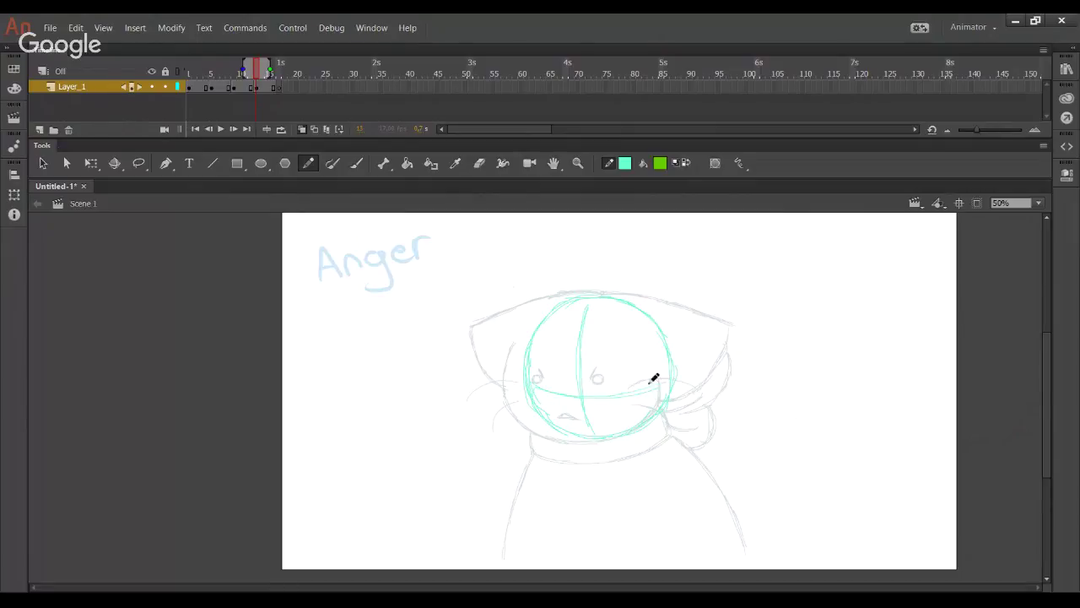
key("ctrl+z")
mouse_move(537, 385)
left_mouse_down()
mouse_move(609, 393)
mouse_move(592, 391)
mouse_move(672, 384)
left_mouse_up()
Step: Sketch cyan construction lines for the two lowered ears on either side of the head circle
mouse_move(655, 310)
left_mouse_down()
mouse_move(703, 331)
mouse_move(724, 351)
mouse_move(662, 318)
left_mouse_up()
mouse_move(721, 363)
left_mouse_down()
mouse_move(697, 406)
mouse_move(712, 397)
mouse_move(667, 409)
left_mouse_up()
key("ctrl+z")
key("ctrl+z")
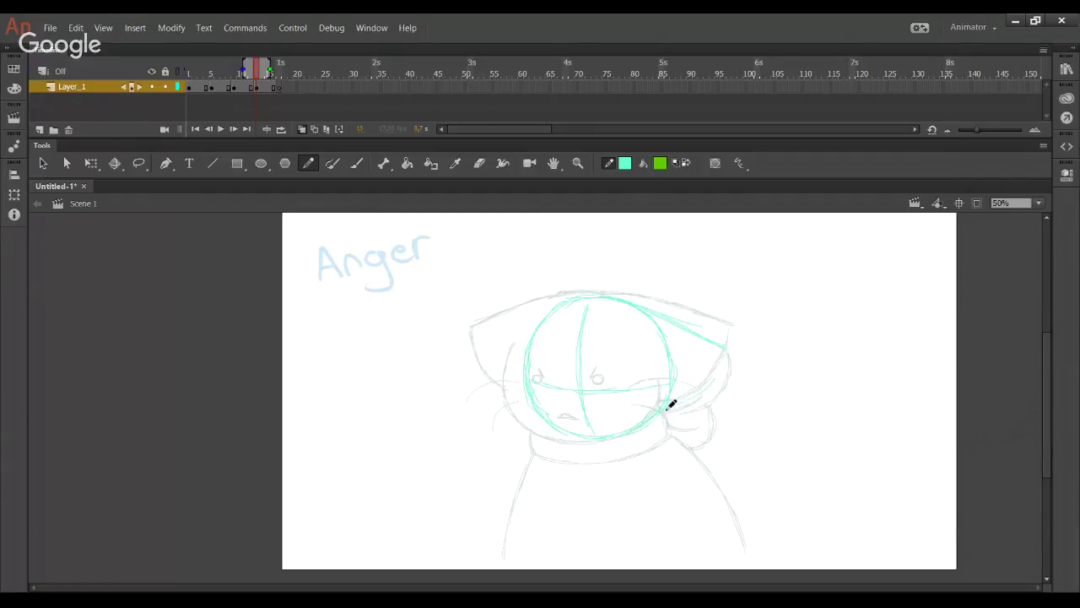
left_click_drag(488, 361, 544, 316)
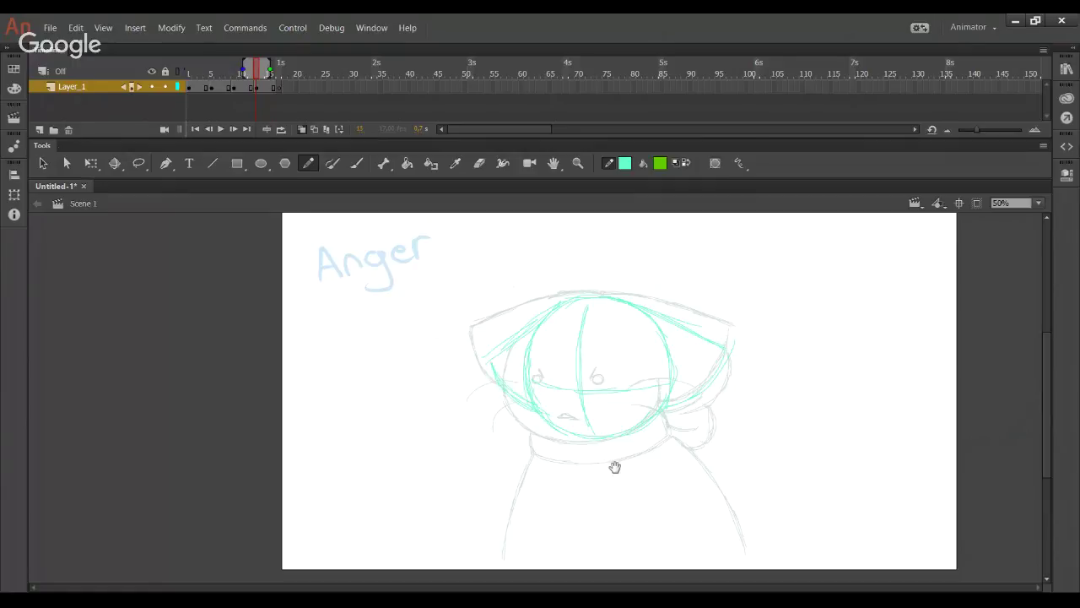
Step: Sketch cyan construction curves for both sides of the body below the head
scroll(576, 408, "down", 2)
mouse_move(550, 386)
left_mouse_down()
mouse_move(516, 501)
mouse_move(514, 475)
mouse_move(544, 409)
left_mouse_up()
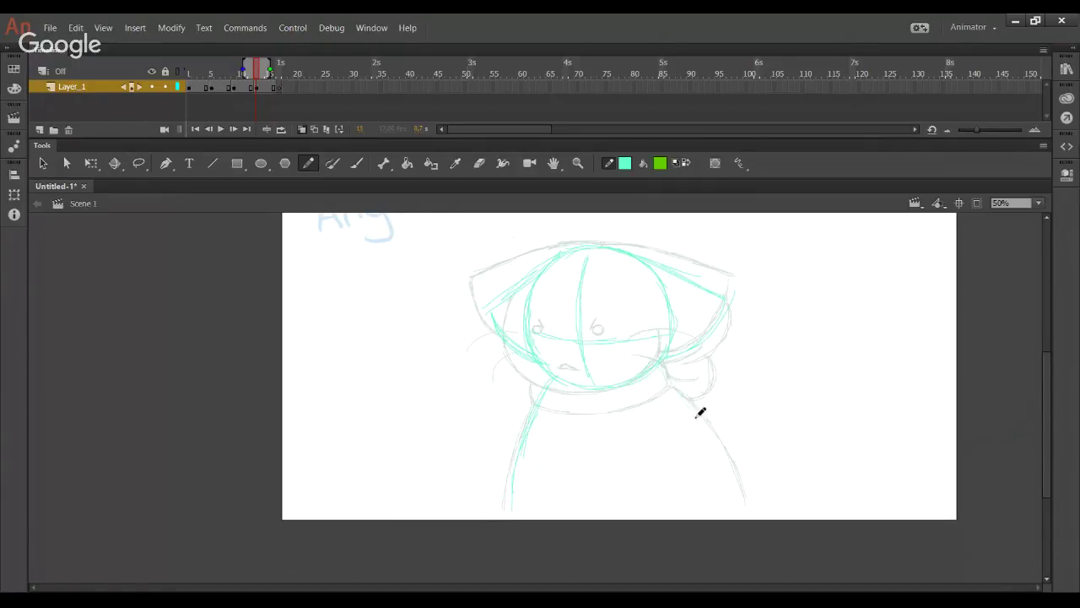
mouse_move(664, 365)
left_mouse_down()
mouse_move(729, 453)
mouse_move(745, 507)
left_mouse_up()
left_click_drag(538, 412, 516, 506)
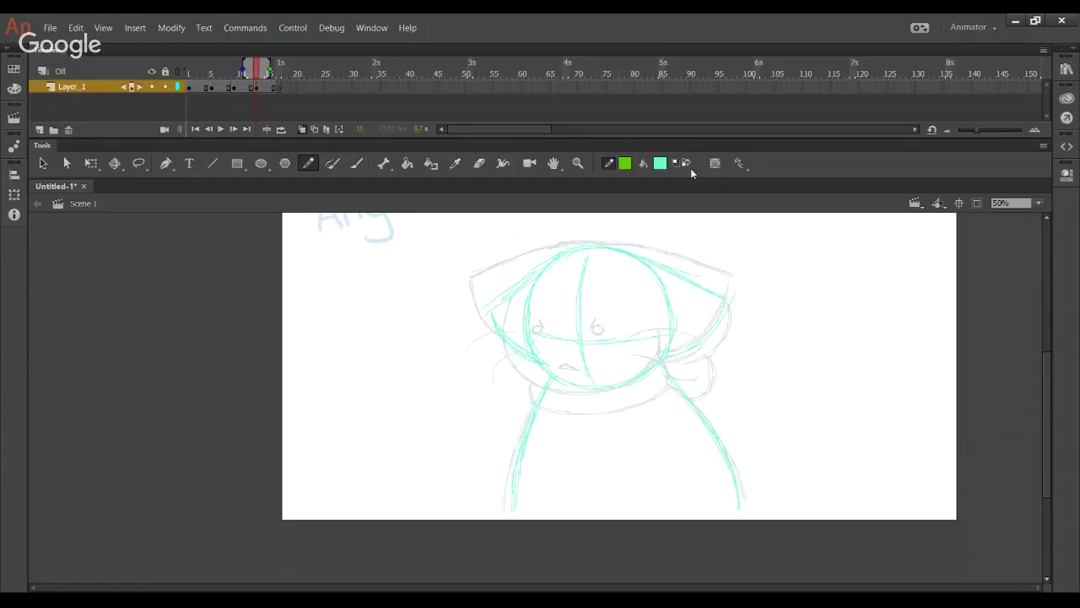
Step: Trace the left cheek and jaw in green with the Pencil, slightly outside the construction circle
left_click(578, 163)
left_click_drag(810, 414, 414, 230)
left_click(308, 164)
left_click_drag(529, 354, 453, 243)
left_click_drag(326, 398, 311, 440)
mouse_move(279, 316)
left_mouse_down()
mouse_move(257, 400)
mouse_move(265, 375)
left_mouse_up()
key("ctrl+z")
mouse_move(281, 316)
left_mouse_down()
mouse_move(267, 365)
mouse_move(294, 452)
left_mouse_up()
key("ctrl+z")
left_click_drag(267, 351, 289, 446)
mouse_move(269, 395)
left_mouse_down()
mouse_move(311, 460)
mouse_move(340, 471)
left_mouse_up()
mouse_move(280, 420)
left_mouse_down()
mouse_move(395, 486)
mouse_move(440, 491)
left_mouse_up()
key("ctrl+z")
left_click_drag(289, 444, 372, 485)
left_click_drag(272, 412, 361, 479)
left_click_drag(265, 381, 291, 447)
left_click_drag(281, 309, 265, 381)
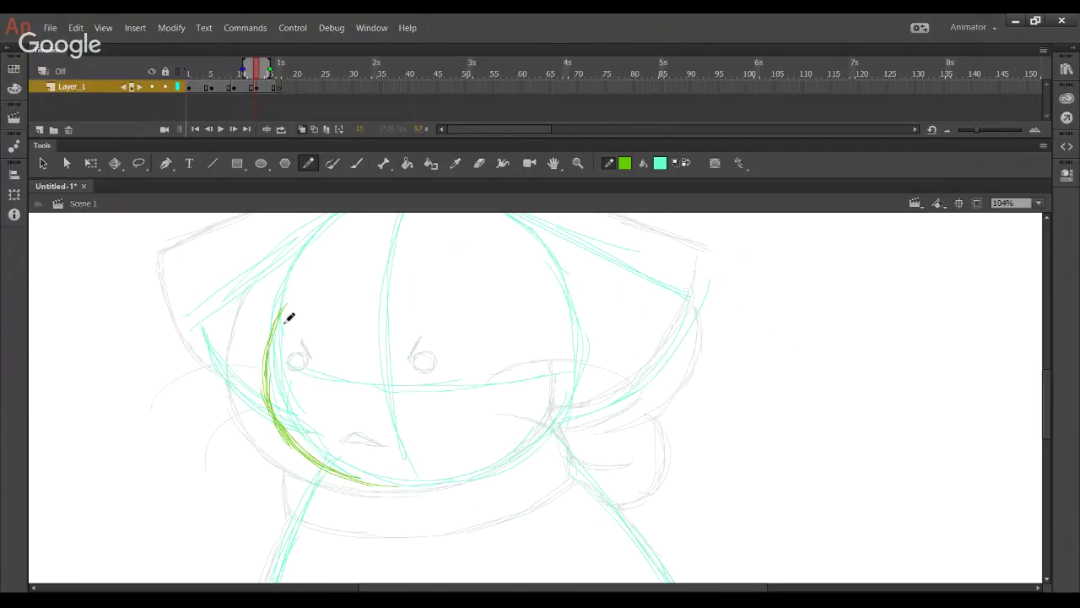
Step: Draw the right ear's upper edge and the right cheek in green, and try a first eye circle
mouse_move(572, 385)
left_mouse_down()
mouse_move(500, 380)
mouse_move(539, 408)
left_mouse_up()
mouse_move(410, 265)
left_mouse_down()
mouse_move(479, 274)
mouse_move(575, 315)
left_mouse_up()
key("ctrl+z")
mouse_move(445, 267)
left_mouse_down()
mouse_move(540, 302)
mouse_move(664, 363)
left_mouse_up()
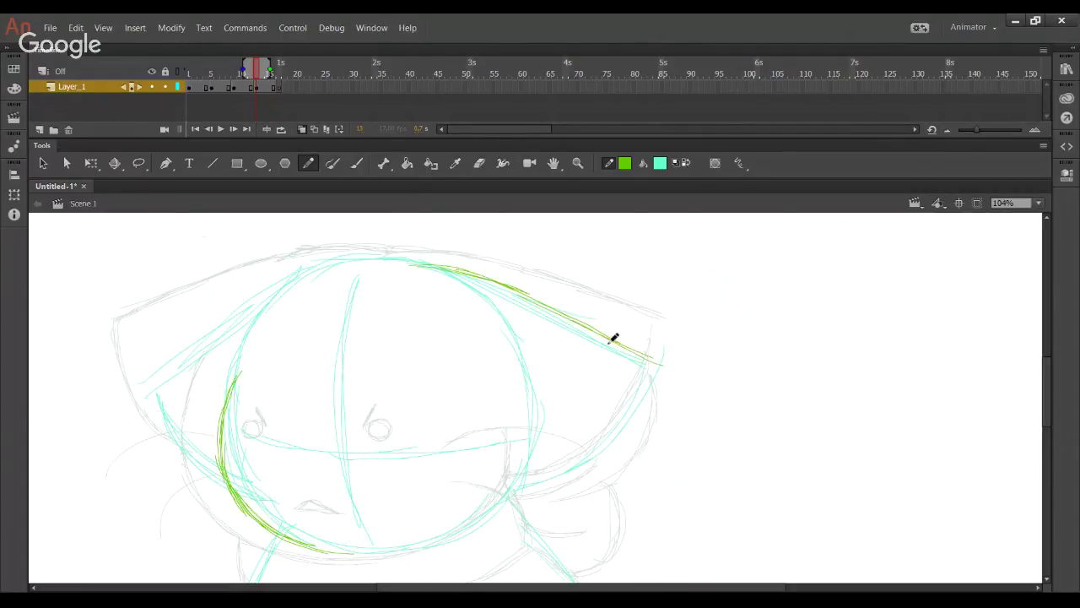
left_click_drag(485, 450, 475, 407)
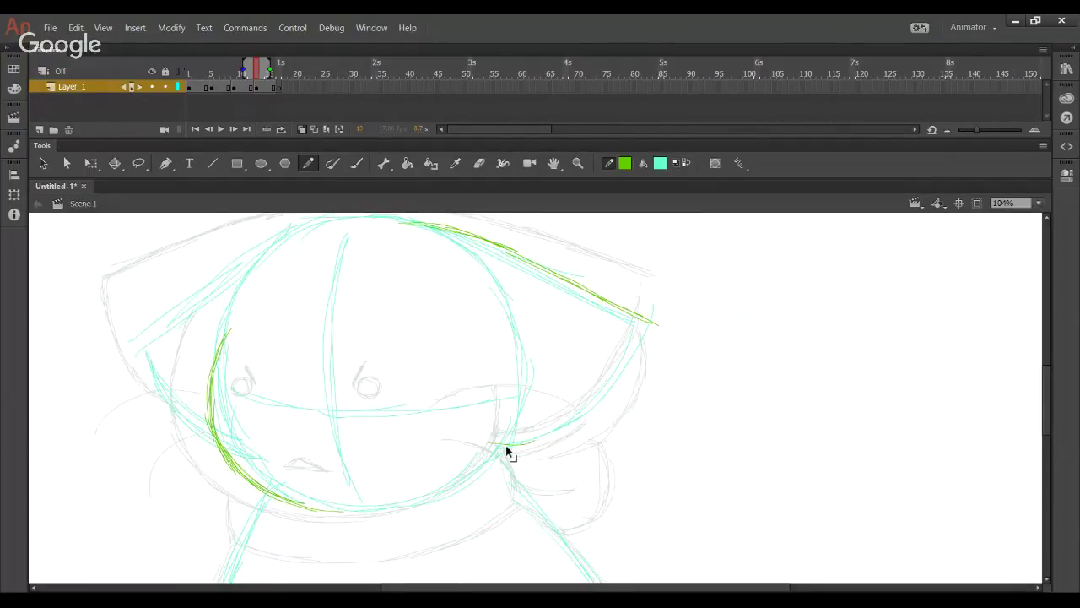
mouse_move(460, 494)
left_mouse_down()
mouse_move(514, 402)
mouse_move(465, 492)
mouse_move(512, 427)
mouse_move(482, 473)
mouse_move(449, 499)
left_mouse_up()
left_click_drag(338, 412, 354, 442)
mouse_move(289, 420)
left_mouse_down()
mouse_move(299, 437)
mouse_move(303, 425)
left_mouse_up()
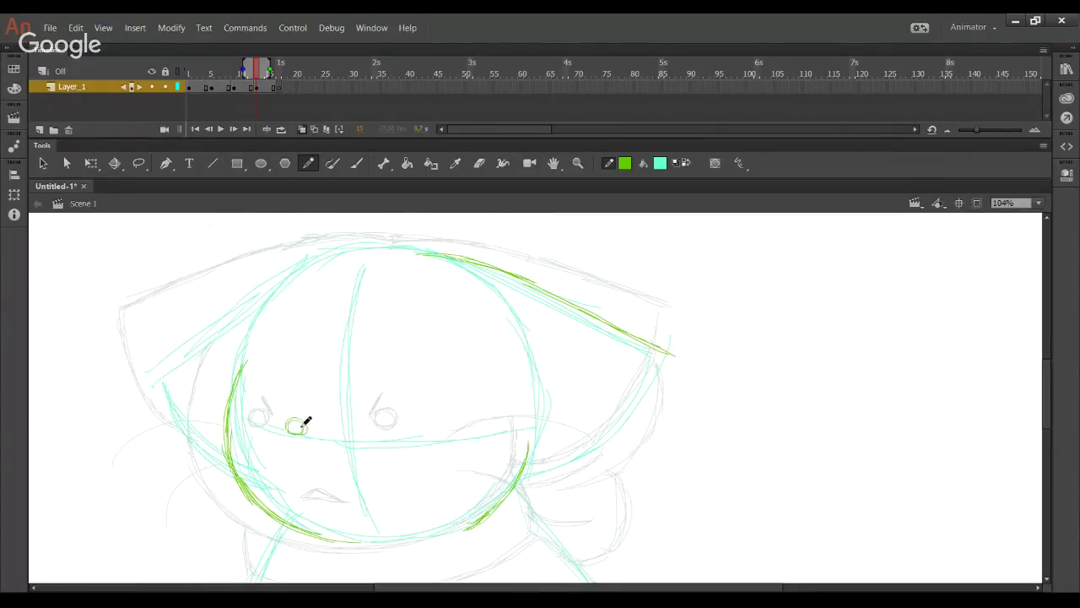
Step: Outline the top of the head in green and close the right ear with its curved lower edge
mouse_move(338, 251)
left_mouse_down()
mouse_move(396, 244)
mouse_move(354, 245)
mouse_move(448, 256)
left_mouse_up()
mouse_move(523, 478)
left_mouse_down()
mouse_move(603, 456)
mouse_move(646, 402)
left_mouse_up()
mouse_move(606, 445)
left_mouse_down()
mouse_move(652, 383)
mouse_move(617, 426)
mouse_move(636, 419)
mouse_move(662, 357)
mouse_move(644, 398)
mouse_move(661, 363)
left_mouse_up()
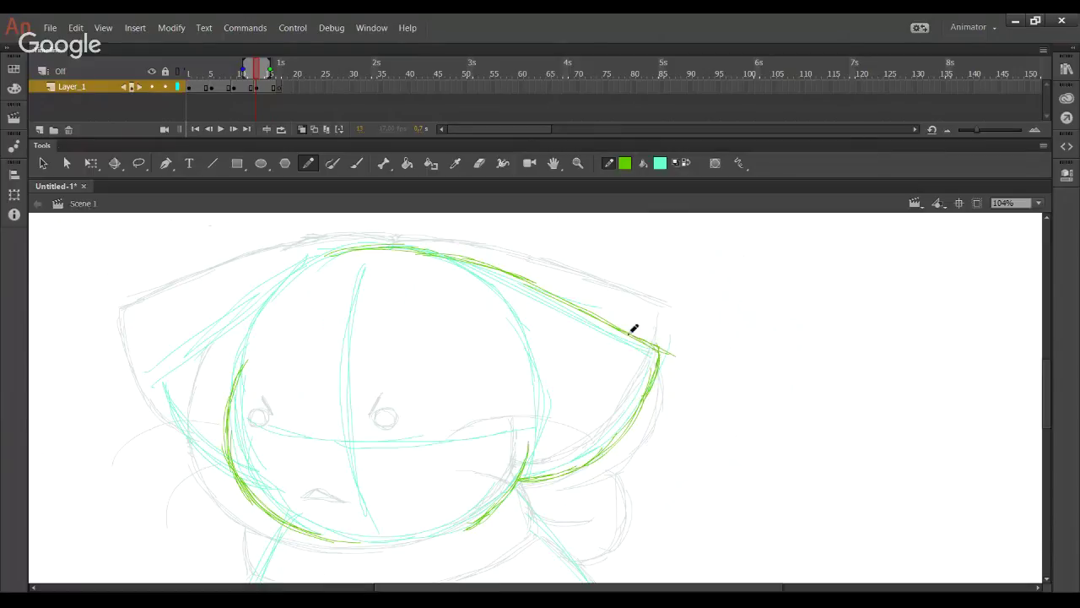
Step: Outline the left ear in green from the top of the head to its tip and back to the cheek
left_click_drag(348, 253, 277, 272)
left_click_drag(341, 255, 264, 285)
key("ctrl+z")
mouse_move(345, 244)
left_mouse_down()
mouse_move(230, 315)
mouse_move(255, 294)
mouse_move(159, 374)
left_mouse_up()
key("ctrl+z")
key("ctrl+z")
left_click_drag(271, 283, 176, 357)
mouse_move(210, 321)
left_mouse_down()
mouse_move(177, 366)
mouse_move(219, 323)
left_mouse_up()
left_click_drag(161, 363, 222, 439)
mouse_move(160, 372)
left_mouse_down()
mouse_move(223, 450)
mouse_move(182, 417)
mouse_move(221, 449)
left_mouse_up()
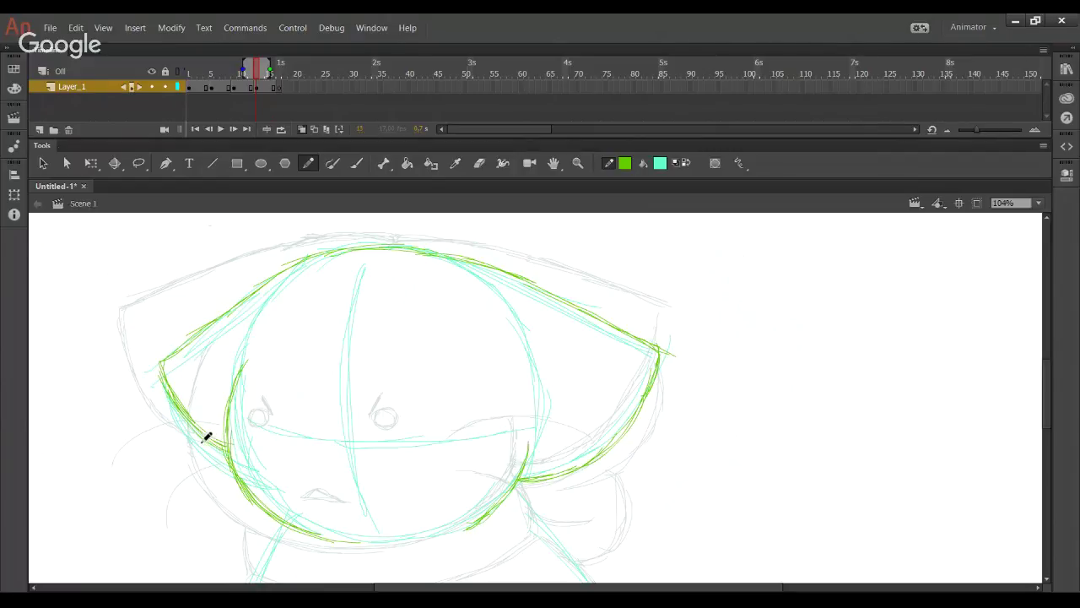
left_click_drag(160, 362, 198, 335)
mouse_move(159, 365)
left_mouse_down()
mouse_move(241, 301)
mouse_move(343, 250)
left_mouse_up()
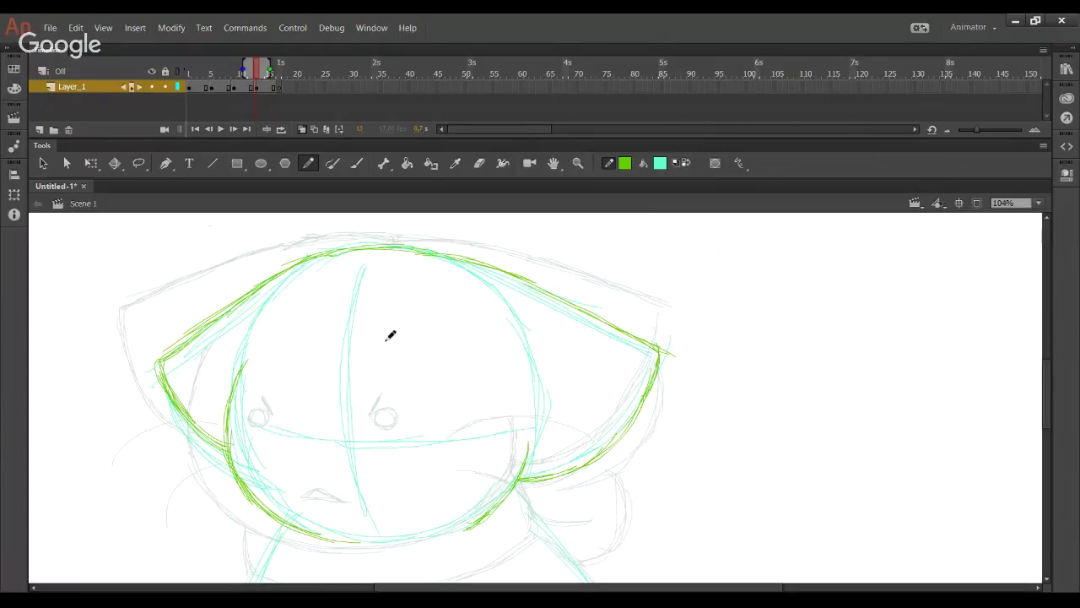
Step: Lasso the left ear's strokes and stretch them slightly outward with Free Transform
left_click_drag(398, 398, 398, 381)
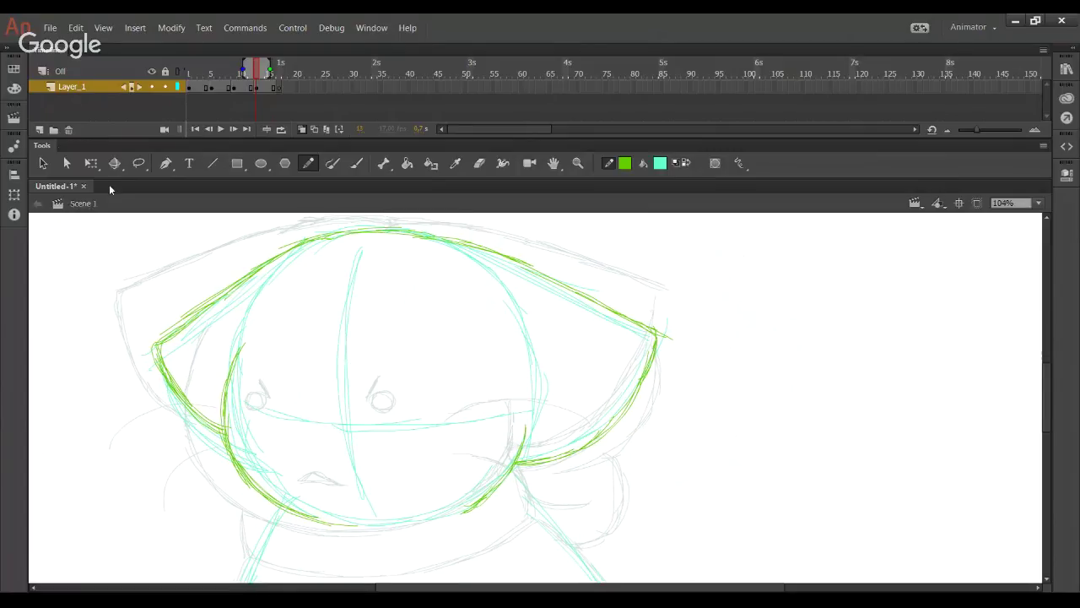
left_click(140, 163)
mouse_move(289, 262)
left_mouse_down()
mouse_move(221, 261)
mouse_move(137, 384)
mouse_move(193, 466)
mouse_move(214, 465)
mouse_move(213, 390)
mouse_move(250, 311)
left_mouse_up()
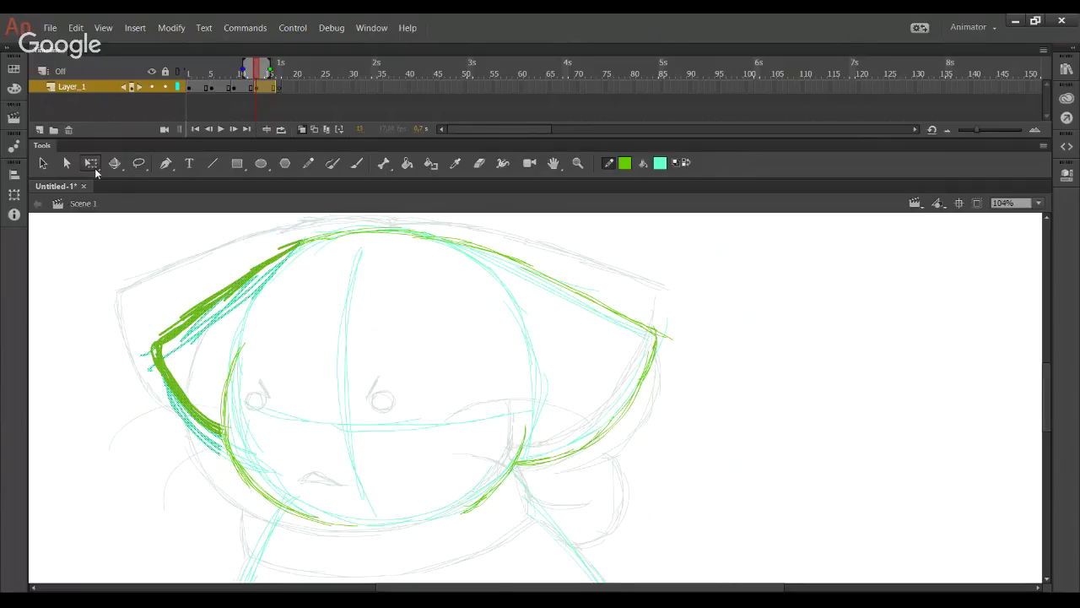
left_click(91, 163)
left_click_drag(221, 240, 221, 236)
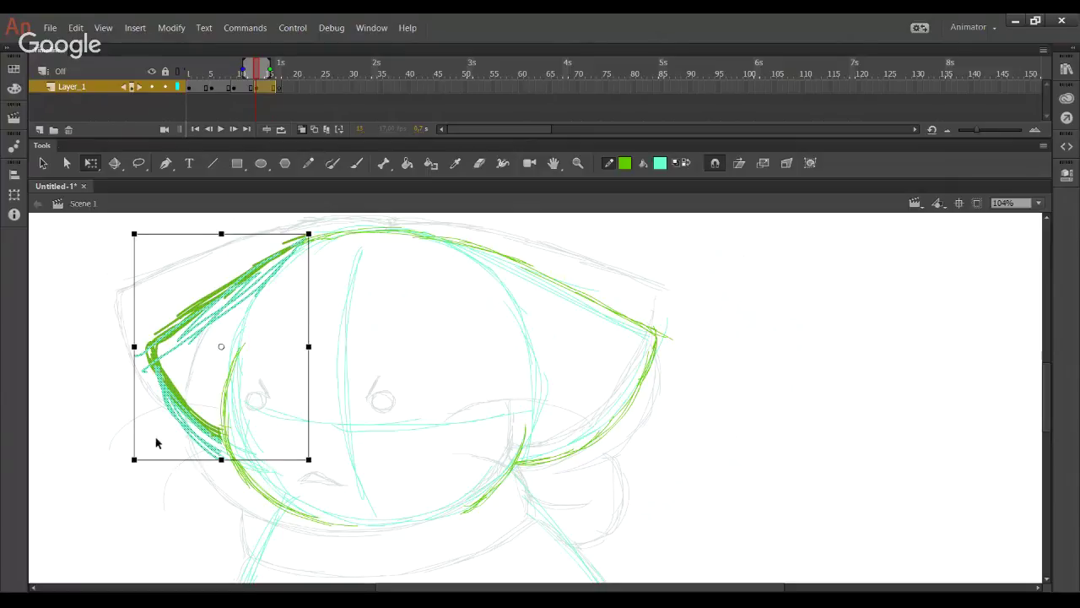
left_click_drag(131, 439, 130, 438)
left_click(122, 424)
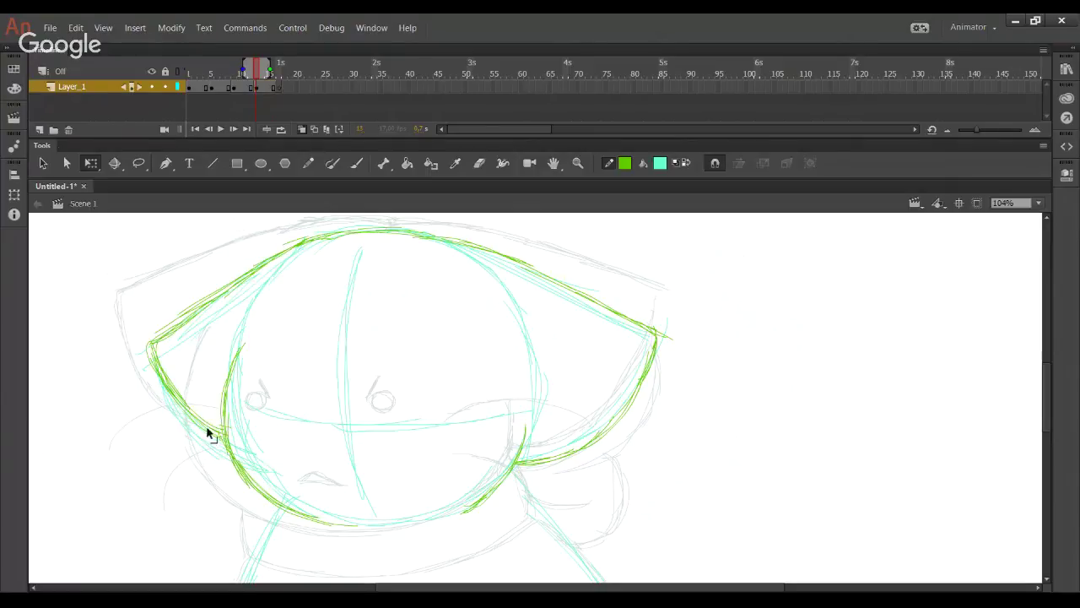
Step: Return to the Pencil with the green stroke and trace the chin along the lower curve of the head
left_click(308, 163)
left_click(687, 164)
mouse_move(291, 304)
left_mouse_down()
mouse_move(220, 288)
mouse_move(243, 527)
mouse_move(353, 521)
left_mouse_up()
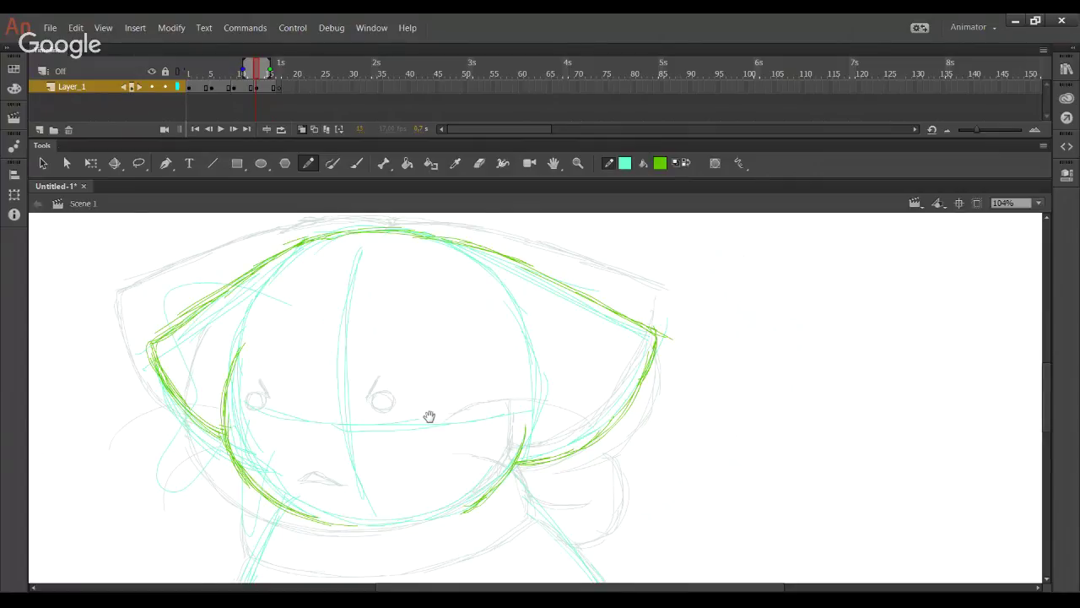
scroll(429, 414, "down", 5)
left_click(685, 163)
left_click_drag(365, 441, 373, 549)
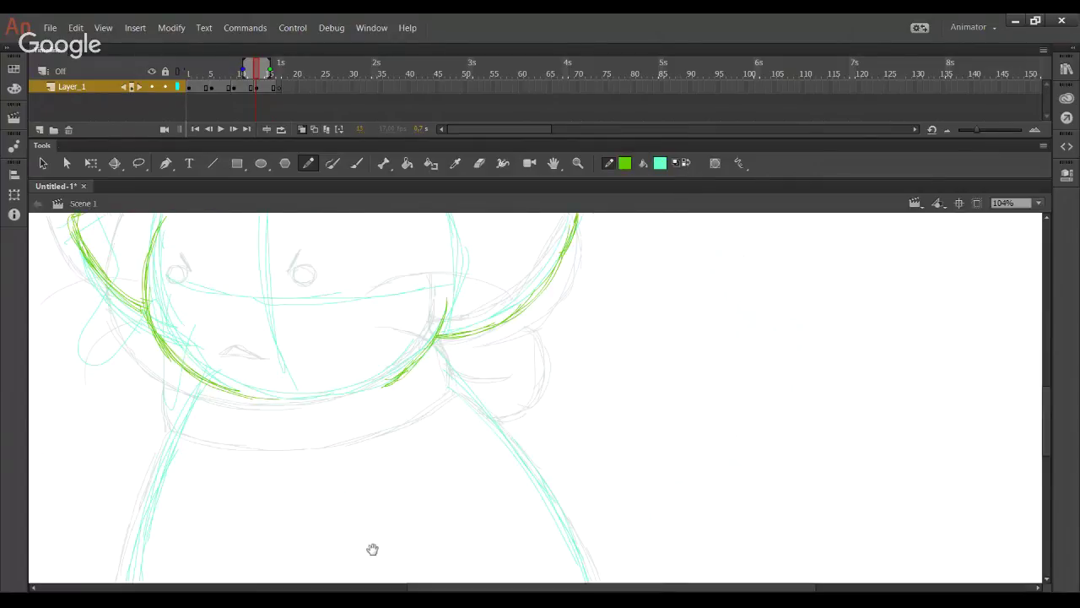
left_click_drag(184, 378, 316, 404)
left_click_drag(251, 398, 346, 395)
mouse_move(253, 403)
left_mouse_down()
mouse_move(315, 408)
mouse_move(422, 361)
left_mouse_up()
Step: Draw the left end and curved lower edge of the collar beneath the chin
left_click_drag(399, 430, 441, 487)
mouse_move(233, 432)
left_mouse_down()
mouse_move(228, 479)
mouse_move(306, 495)
left_mouse_up()
key("ctrl+z")
key("ctrl+z")
mouse_move(231, 473)
left_mouse_down()
mouse_move(324, 499)
mouse_move(350, 495)
left_mouse_up()
mouse_move(232, 475)
left_mouse_down()
mouse_move(285, 492)
mouse_move(388, 490)
left_mouse_up()
mouse_move(305, 496)
left_mouse_down()
mouse_move(441, 484)
mouse_move(484, 452)
mouse_move(436, 472)
mouse_move(468, 461)
mouse_move(488, 436)
left_mouse_up()
mouse_move(478, 392)
left_mouse_down()
mouse_move(489, 447)
mouse_move(457, 424)
mouse_move(441, 213)
left_mouse_up()
Step: Close the collar's right end up to the cheek and reinforce its left and lower edges
mouse_move(301, 366)
left_mouse_down()
mouse_move(292, 451)
mouse_move(309, 562)
mouse_move(304, 382)
left_mouse_up()
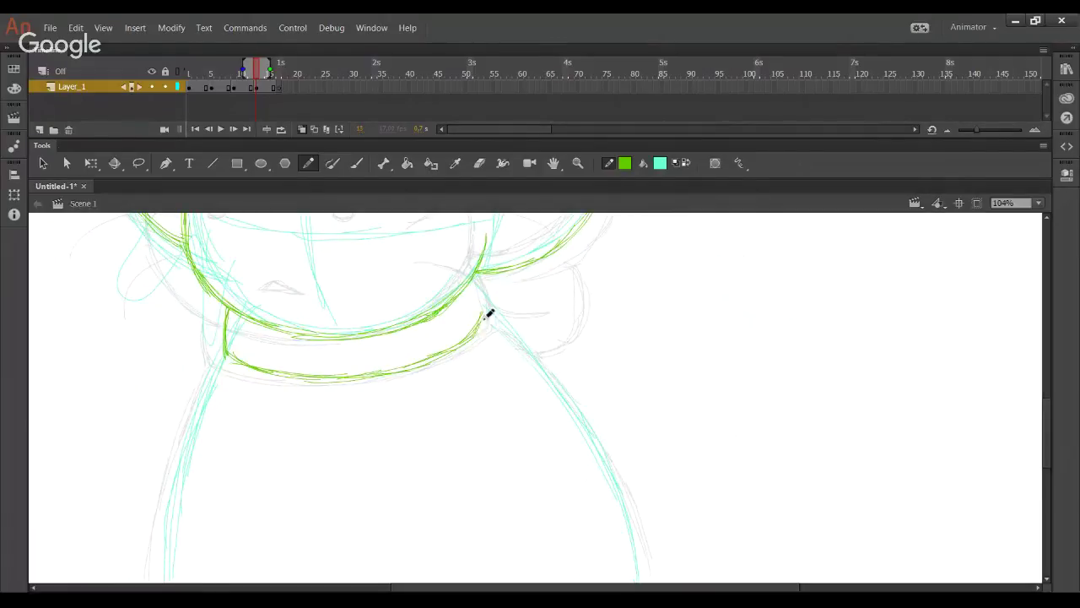
left_click_drag(484, 320, 477, 275)
key("ctrl+z")
mouse_move(485, 315)
left_mouse_down()
mouse_move(473, 275)
mouse_move(486, 319)
left_mouse_up()
mouse_move(227, 312)
left_mouse_down()
mouse_move(225, 358)
mouse_move(292, 378)
left_mouse_up()
left_click_drag(227, 357, 382, 379)
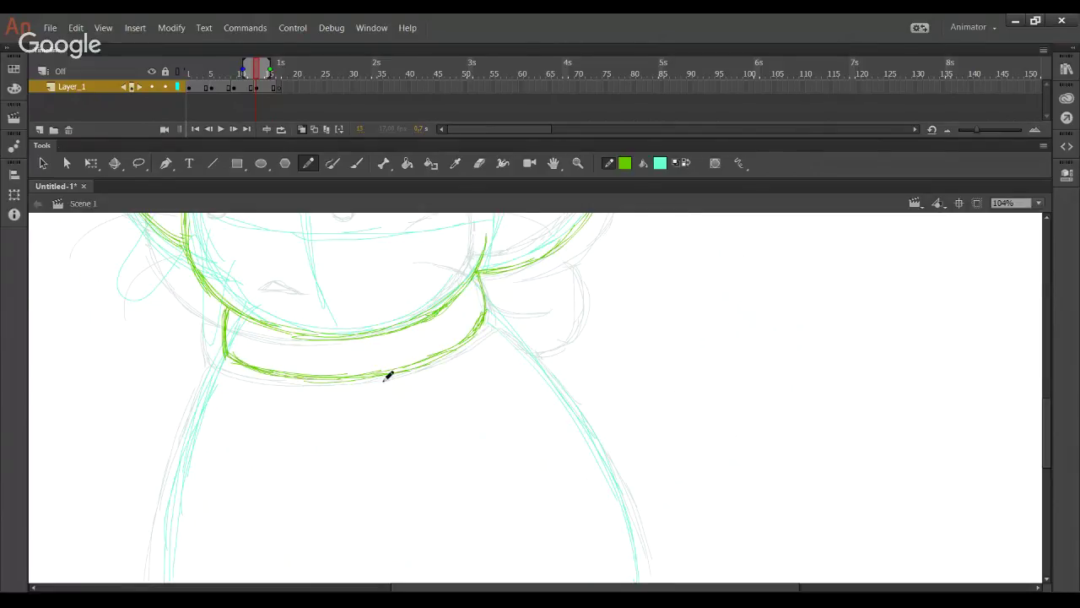
Step: Trace both sides of the body in green from the collar down to the end of the sketch
scroll(292, 359, "down", 3)
left_click_drag(156, 498, 178, 371)
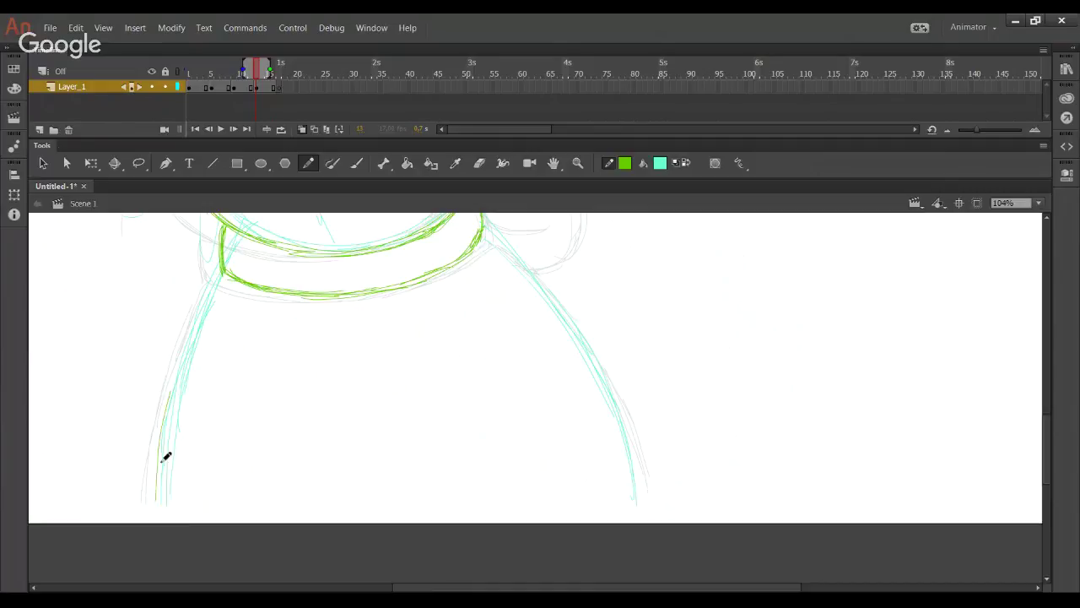
left_click_drag(151, 487, 202, 304)
left_click_drag(158, 433, 229, 270)
mouse_move(484, 228)
left_mouse_down()
mouse_move(583, 338)
mouse_move(620, 418)
left_mouse_up()
key("ctrl+z")
left_click_drag(604, 382, 646, 494)
left_click_drag(622, 412, 638, 505)
key("ctrl+z")
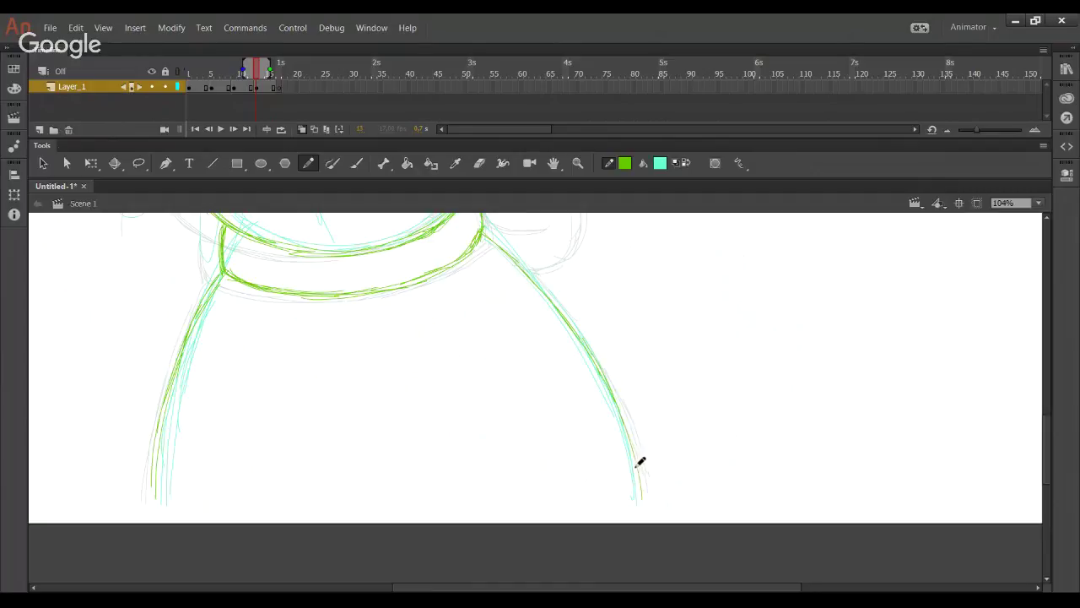
Step: Draw the two lobes of the collar's bow behind the right cheek, with a fold line in the lower lobe
scroll(470, 419, "up", 5)
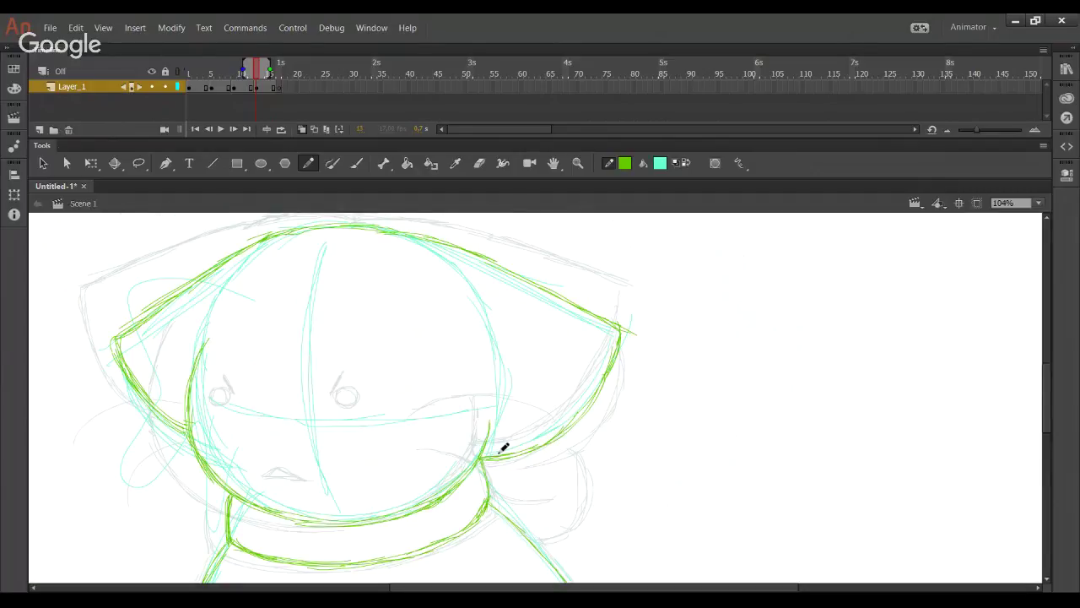
scroll(512, 434, "down", 2)
mouse_move(523, 413)
left_mouse_down()
mouse_move(579, 386)
mouse_move(609, 348)
left_mouse_up()
left_click_drag(585, 389, 612, 307)
mouse_move(512, 475)
left_mouse_down()
mouse_move(557, 480)
mouse_move(567, 469)
mouse_move(581, 419)
mouse_move(570, 401)
left_mouse_up()
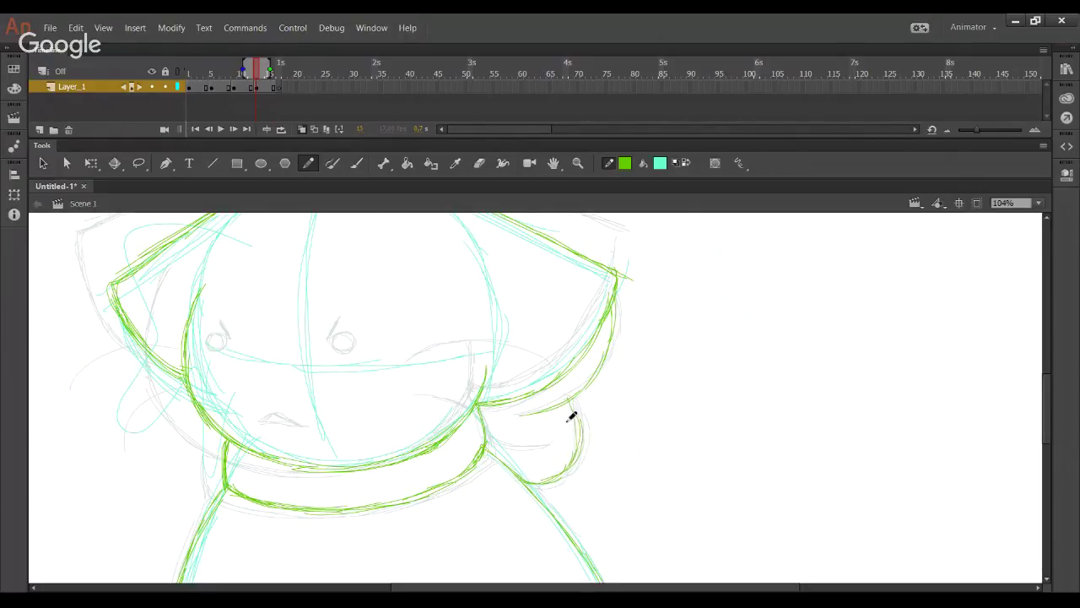
mouse_move(506, 444)
left_mouse_down()
mouse_move(483, 432)
mouse_move(545, 400)
left_mouse_up()
key("ctrl+z")
mouse_move(481, 414)
left_mouse_down()
mouse_move(566, 390)
mouse_move(573, 376)
left_mouse_up()
left_click_drag(521, 406, 546, 396)
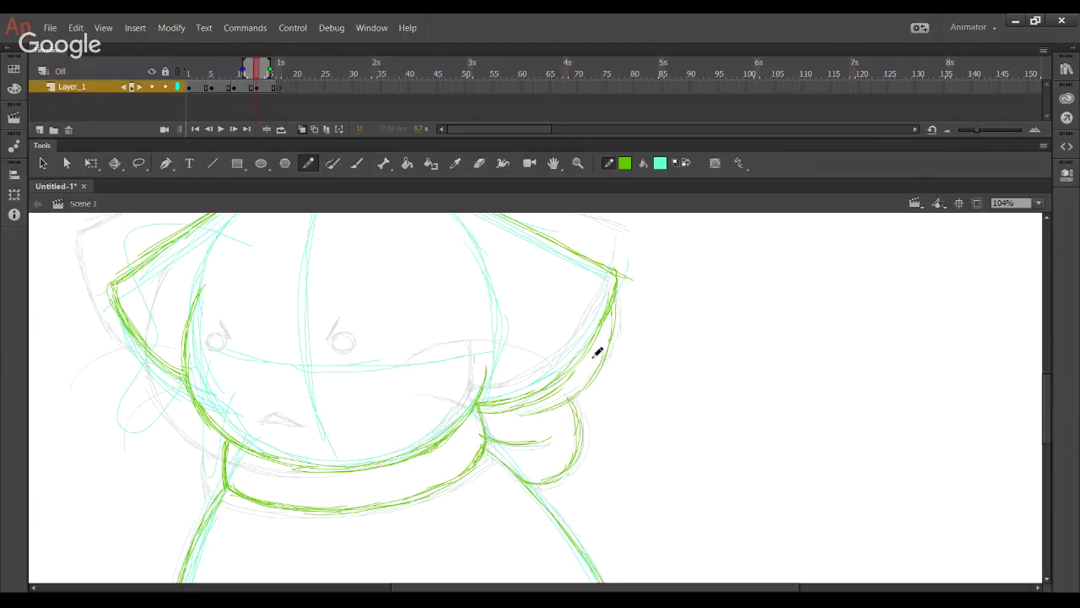
Step: Draw two small round eyes on the horizontal guide line with worried, slanting eyebrows above them
left_click_drag(355, 439, 396, 287)
left_click_drag(383, 493, 414, 514)
mouse_move(474, 314)
left_mouse_down()
mouse_move(430, 461)
mouse_move(457, 489)
left_mouse_up()
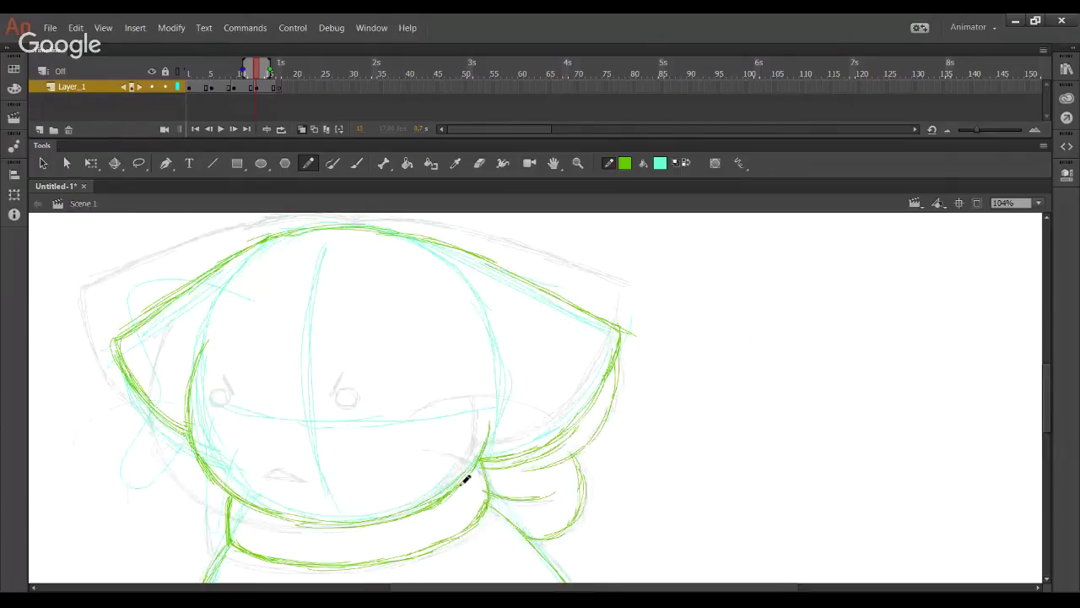
left_click_drag(460, 474, 450, 449)
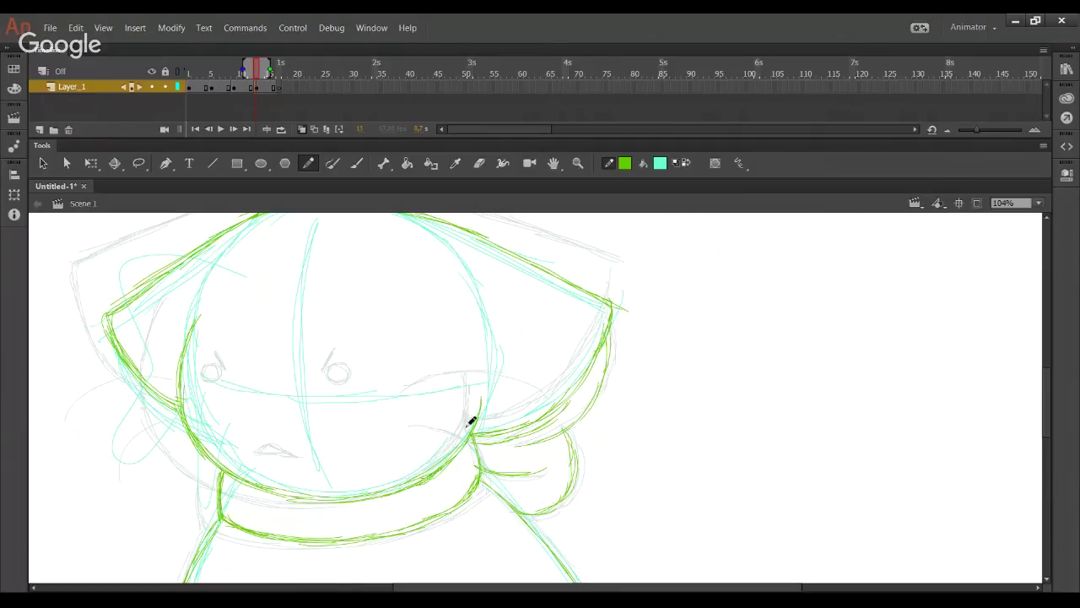
left_click_drag(396, 408, 427, 388)
mouse_move(288, 369)
left_mouse_down()
mouse_move(283, 360)
mouse_move(274, 370)
left_mouse_up()
key("ctrl+z")
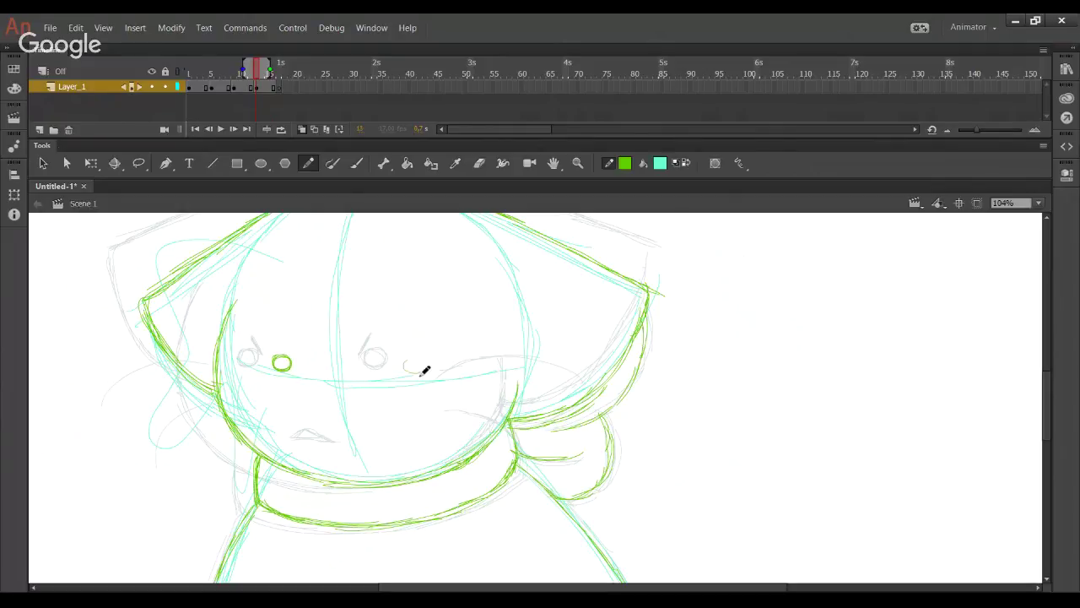
left_click_drag(415, 359, 414, 360)
left_click_drag(400, 344, 429, 354)
Step: Add short blush hatching under the eyes and a small downturned mouth on the face's centre line
left_click_drag(275, 380, 288, 384)
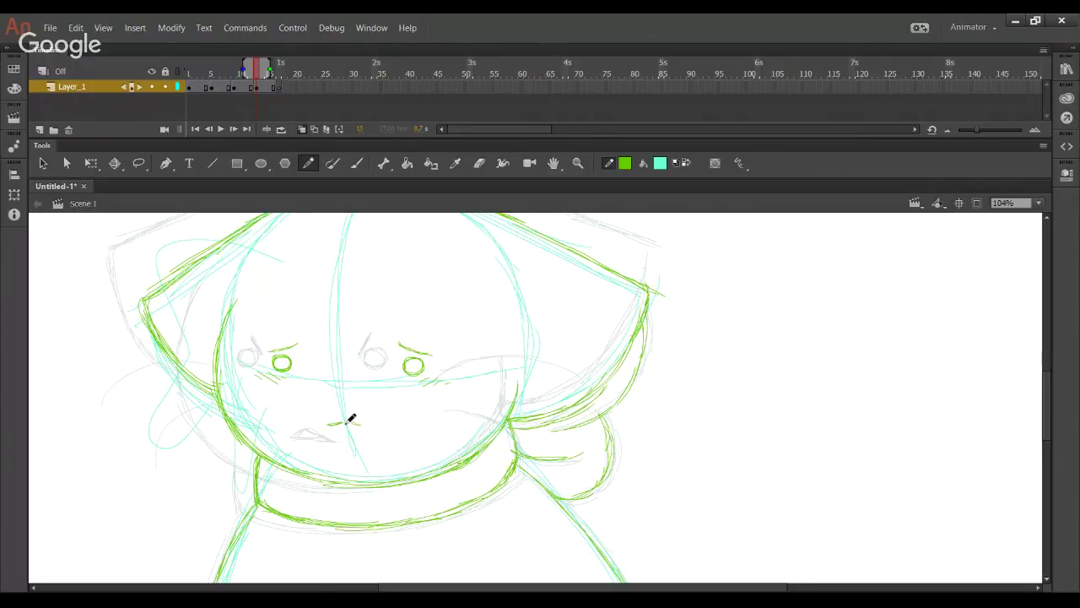
key("ctrl+z")
left_click_drag(353, 424, 365, 430)
Step: Delete the cyan construction lines around the head and along the left side of the body
double_click(343, 413, "ctrl")
key("Delete")
double_click(254, 435, "ctrl")
key("Delete")
left_click_drag(344, 489, 326, 324)
Step: Draw two drooping whiskers on the right cheek, curving down over the bow
left_click_drag(379, 348, 387, 454)
left_click_drag(466, 321, 571, 333)
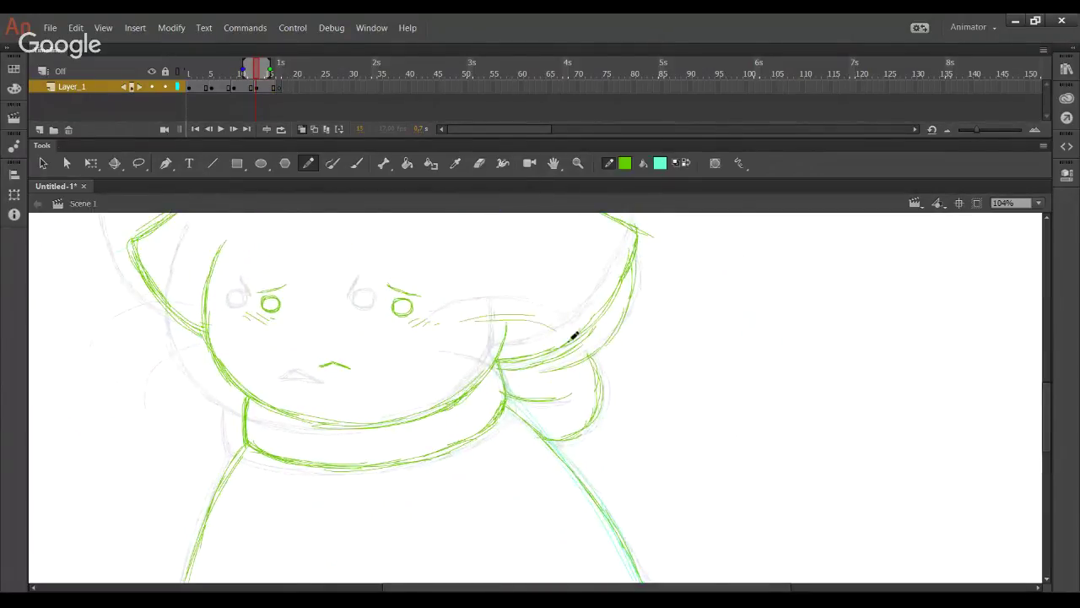
key("ctrl+z")
key("ctrl+z")
mouse_move(469, 321)
left_mouse_down()
mouse_move(535, 320)
mouse_move(596, 372)
mouse_move(589, 345)
left_mouse_up()
mouse_move(476, 363)
left_mouse_down()
mouse_move(503, 385)
mouse_move(522, 432)
left_mouse_up()
Step: Draw two drooping whiskers on the left cheek, one curving below the other
mouse_move(383, 405)
left_mouse_down()
mouse_move(442, 267)
mouse_move(441, 398)
left_mouse_up()
mouse_move(314, 275)
left_mouse_down()
mouse_move(260, 281)
mouse_move(215, 330)
mouse_move(295, 272)
left_mouse_up()
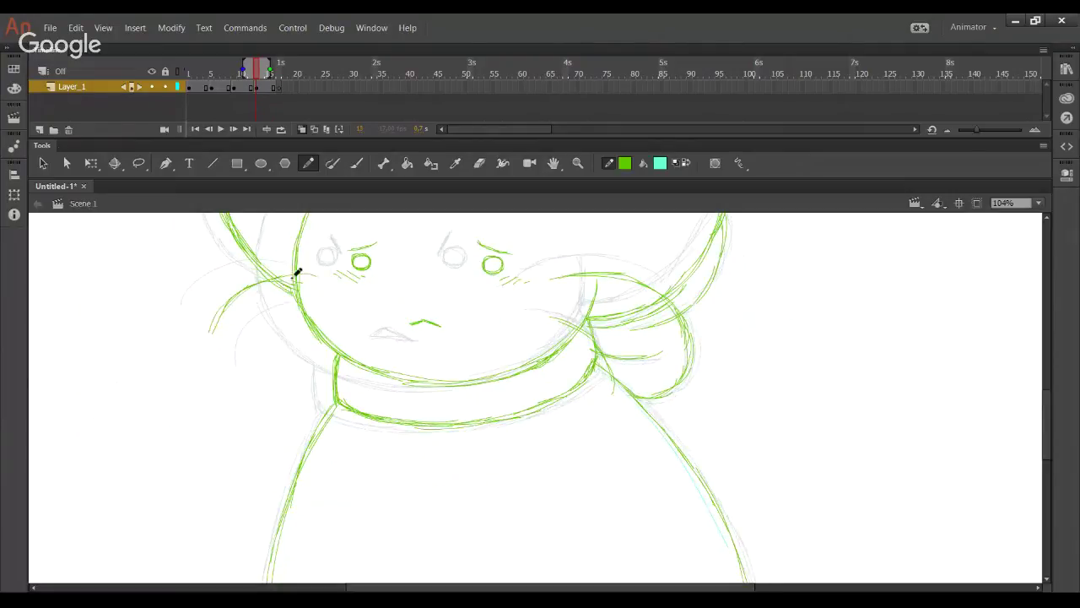
mouse_move(324, 309)
left_mouse_down()
mouse_move(299, 332)
mouse_move(277, 410)
mouse_move(291, 336)
mouse_move(328, 317)
mouse_move(301, 329)
mouse_move(282, 388)
left_mouse_up()
key("ctrl+z")
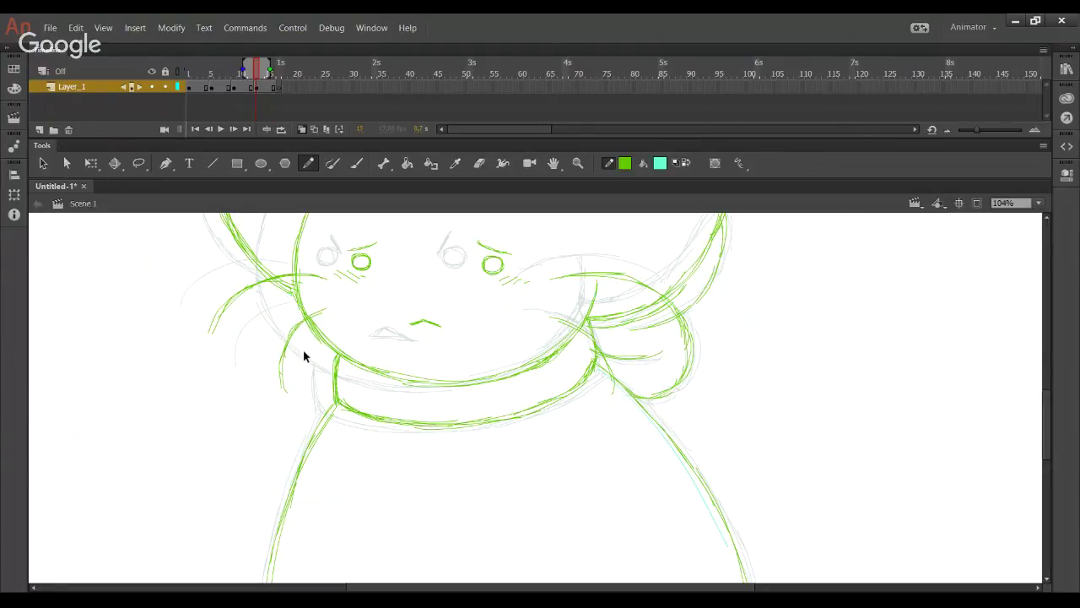
Step: Select the top outline of the head and ears and nudge it down three steps
scroll(304, 355, "up", 3)
scroll(304, 355, "left", 1)
left_click(1039, 202)
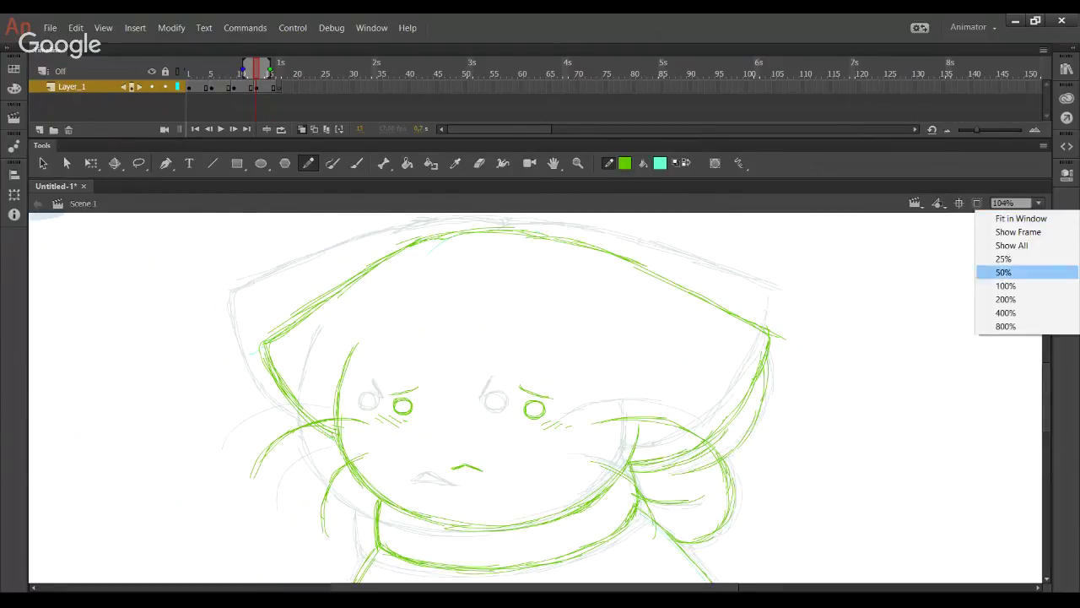
left_click(1013, 272)
mouse_move(374, 269)
left_mouse_down()
mouse_move(678, 366)
mouse_move(661, 360)
left_mouse_up()
key("Down")
key("Down")
key("Down")
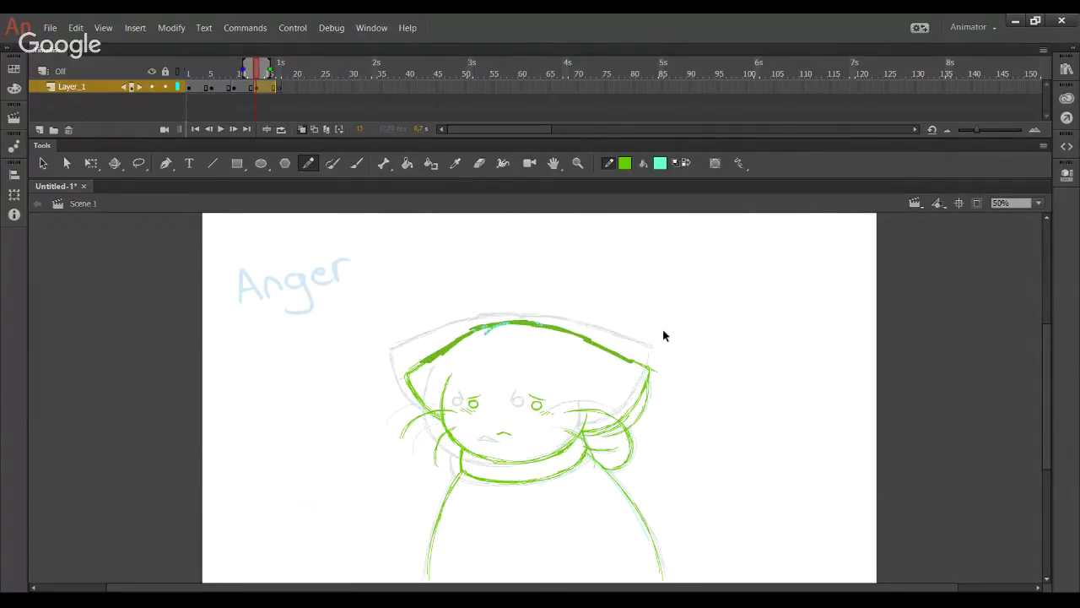
Step: Scrub through the timeline to compare the drawn poses, ending past the worried pose
key("ctrl+z")
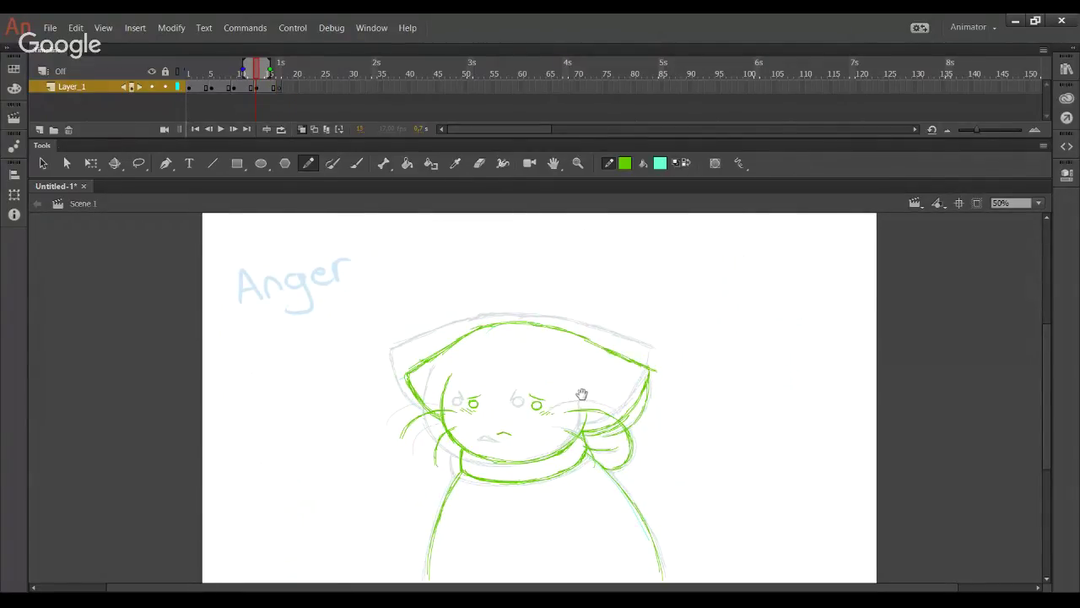
left_click_drag(581, 394, 534, 331)
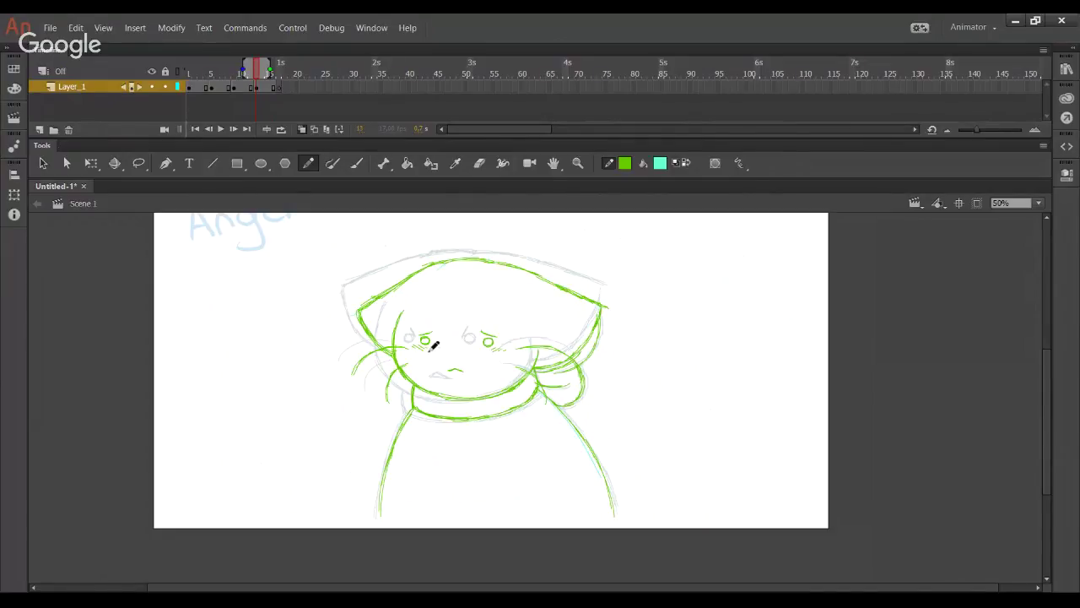
left_click_drag(221, 74, 271, 76)
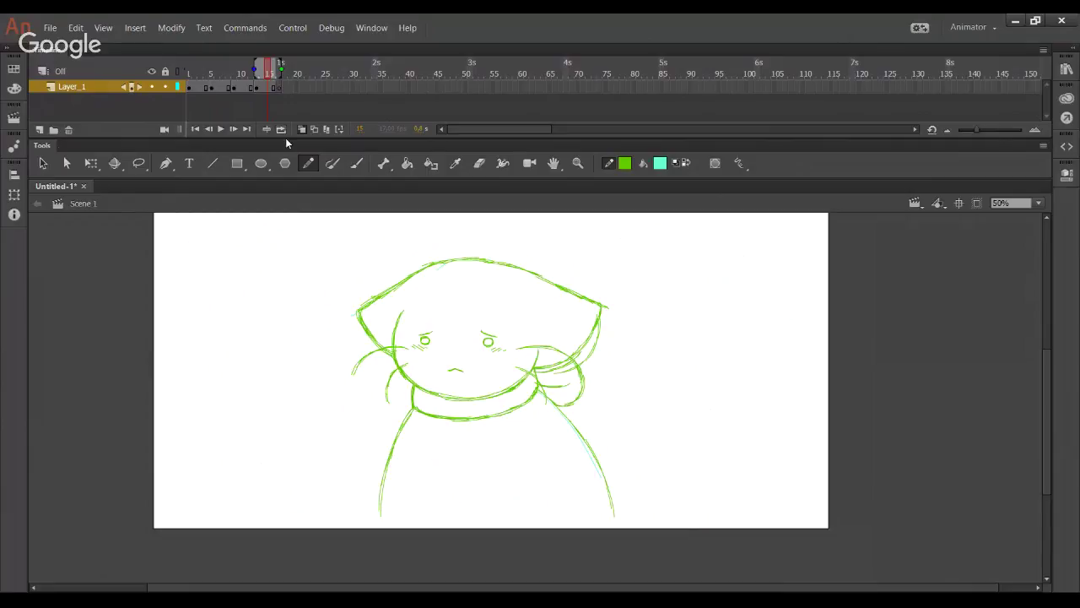
left_click(196, 73)
left_click_drag(243, 76, 278, 143)
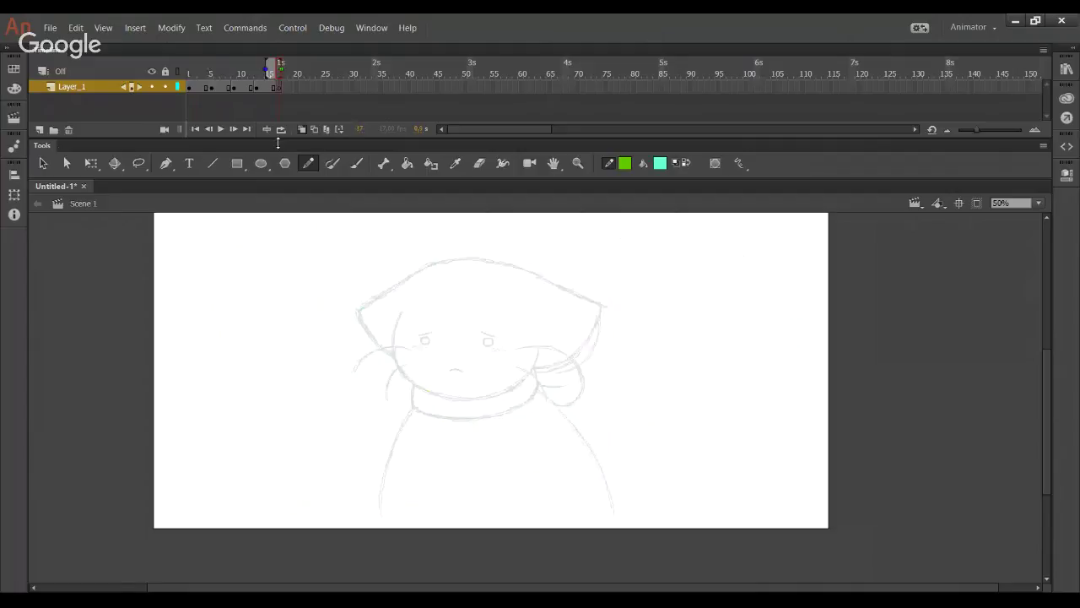
Step: Play the expression poses in a loop from frame 1 to 16 without onion skinning
left_click(220, 135)
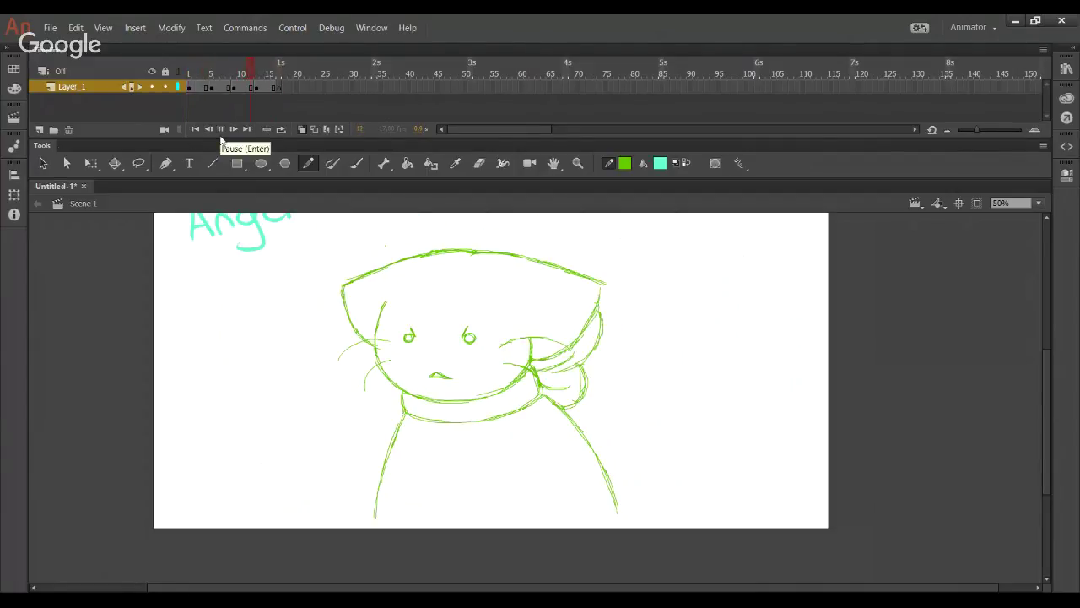
left_click(216, 71)
left_click(303, 130)
left_click(281, 129)
left_click_drag(258, 75, 270, 76)
left_click(221, 129)
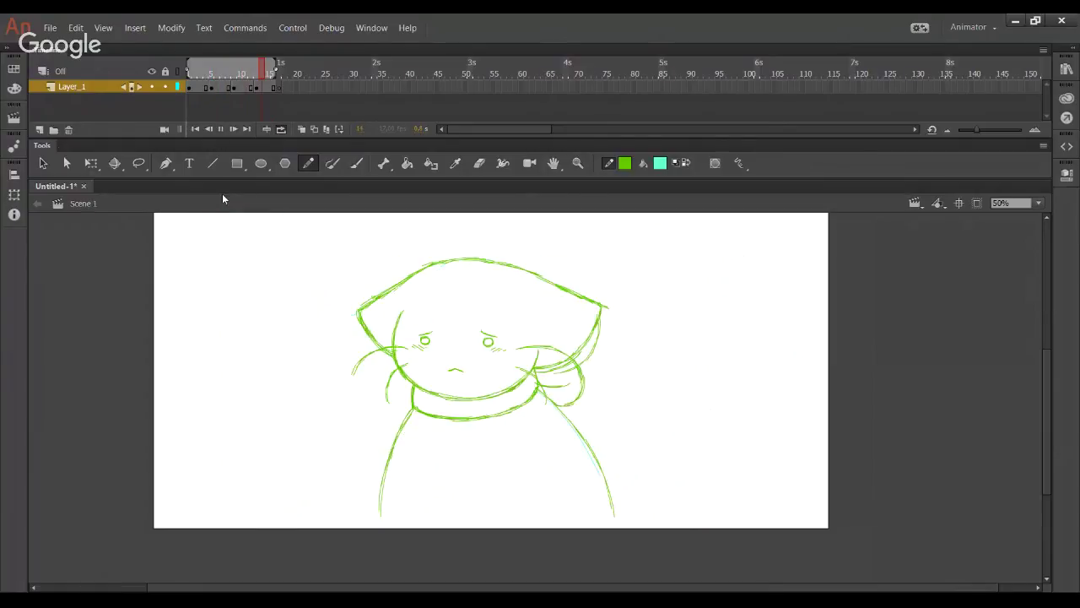
left_click(220, 130)
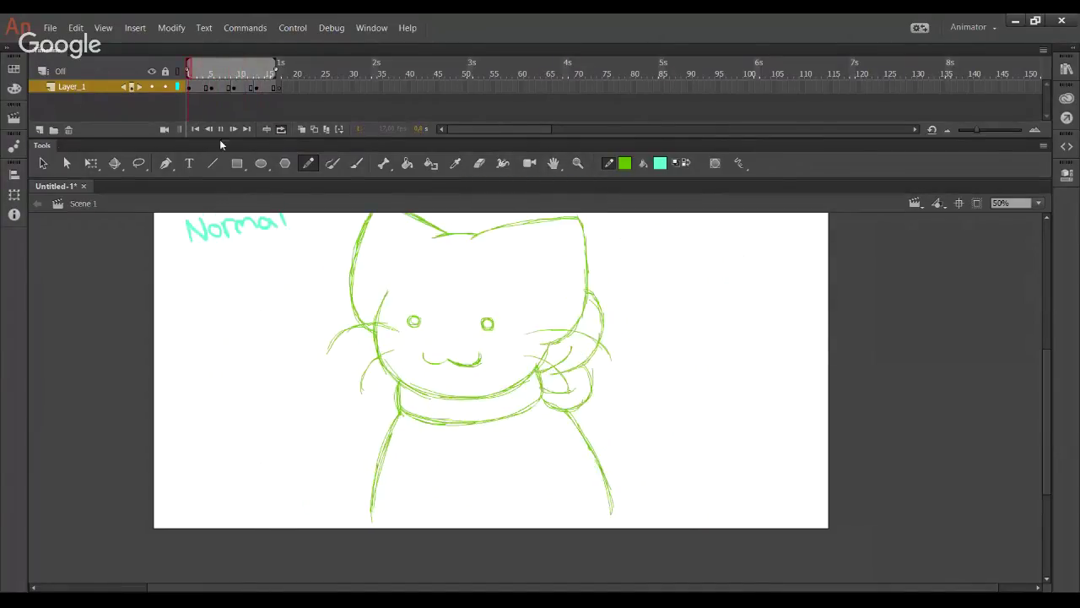
Step: Turn on onion skinning and handwrite the cyan label "Shame" above the worried cat with the Brush tool
key("b")
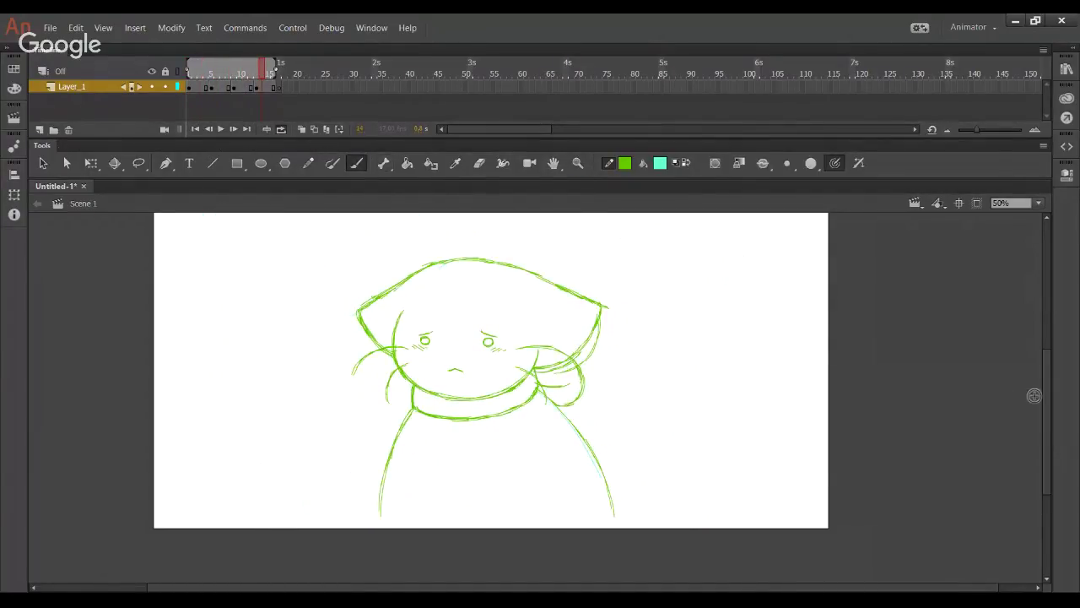
scroll(1043, 389, "up", 3)
left_click_drag(1046, 418, 1046, 411)
left_click(302, 129)
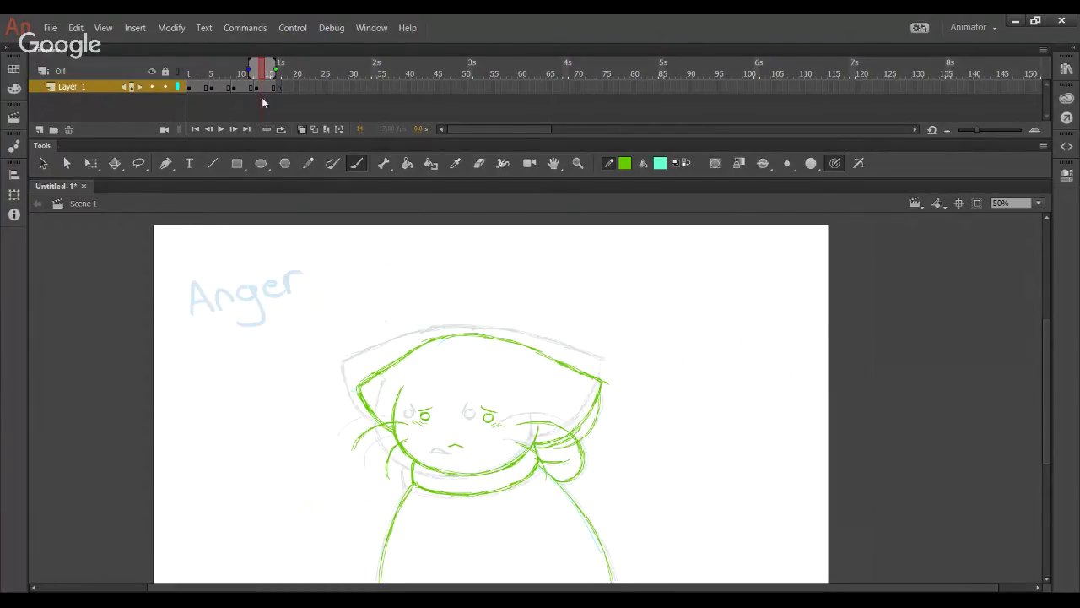
mouse_move(213, 284)
left_mouse_down()
mouse_move(189, 312)
mouse_move(306, 287)
mouse_move(313, 269)
mouse_move(333, 275)
left_mouse_up()
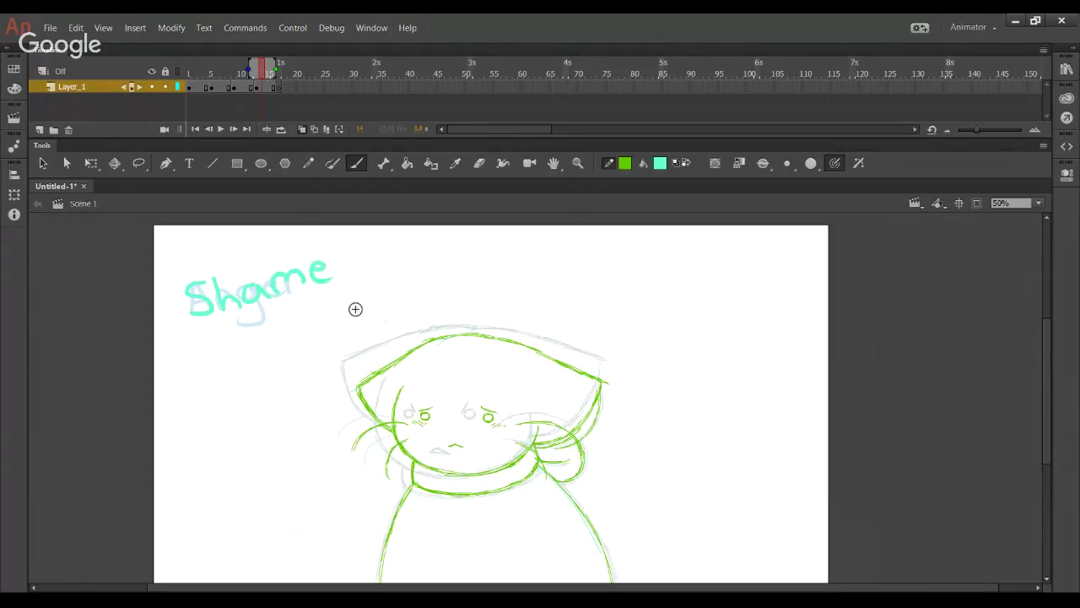
left_click(313, 166)
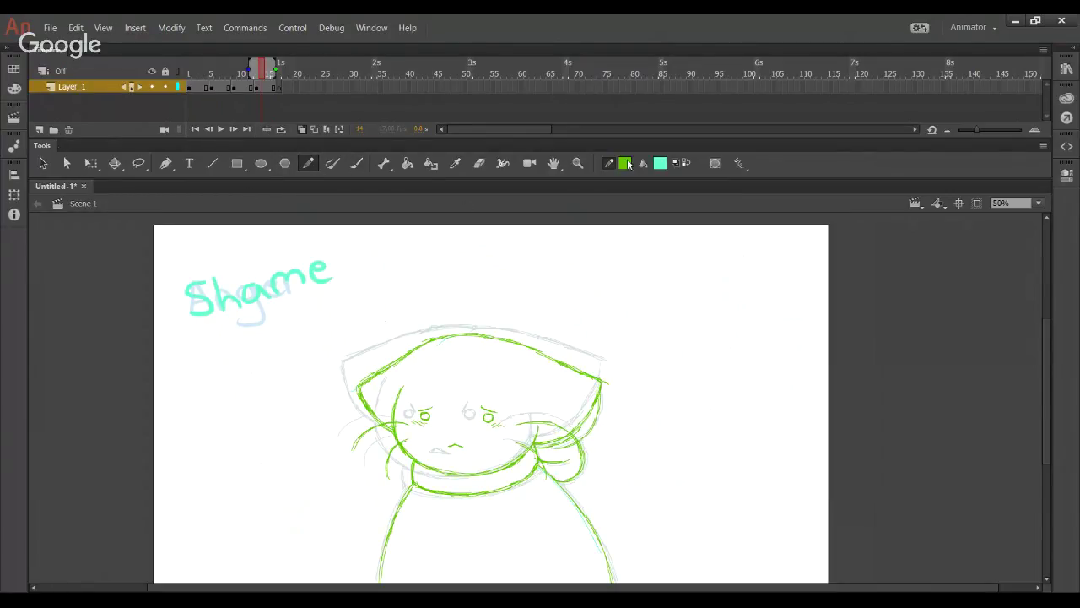
Step: Review the labelled poses in looped playback and stop on the Shame pose
left_click(281, 129)
left_click(221, 129)
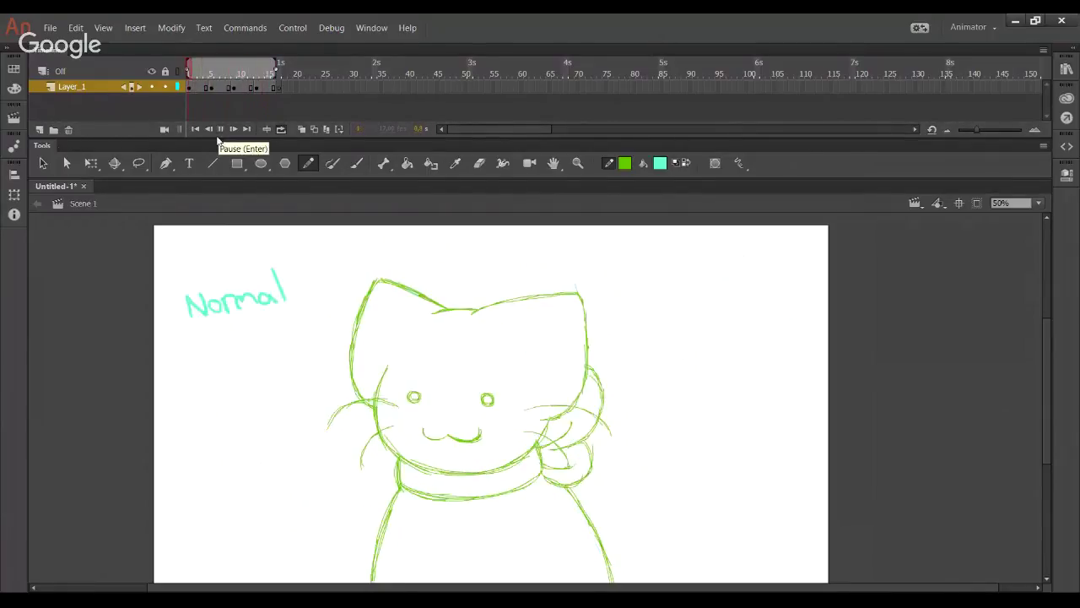
left_click_drag(479, 440, 473, 400)
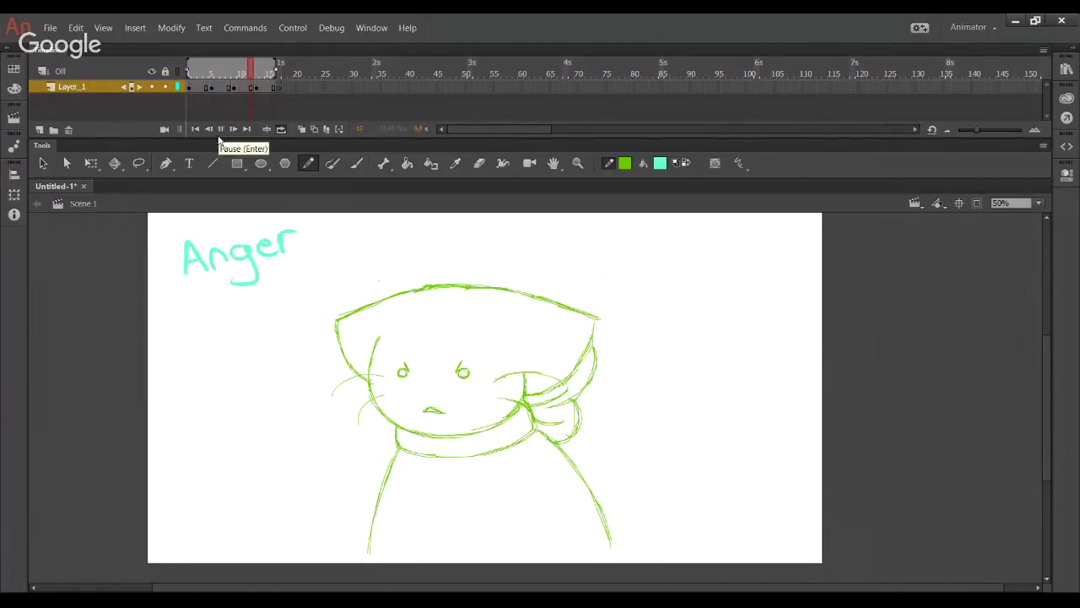
left_click(252, 71)
left_click_drag(252, 71, 267, 76)
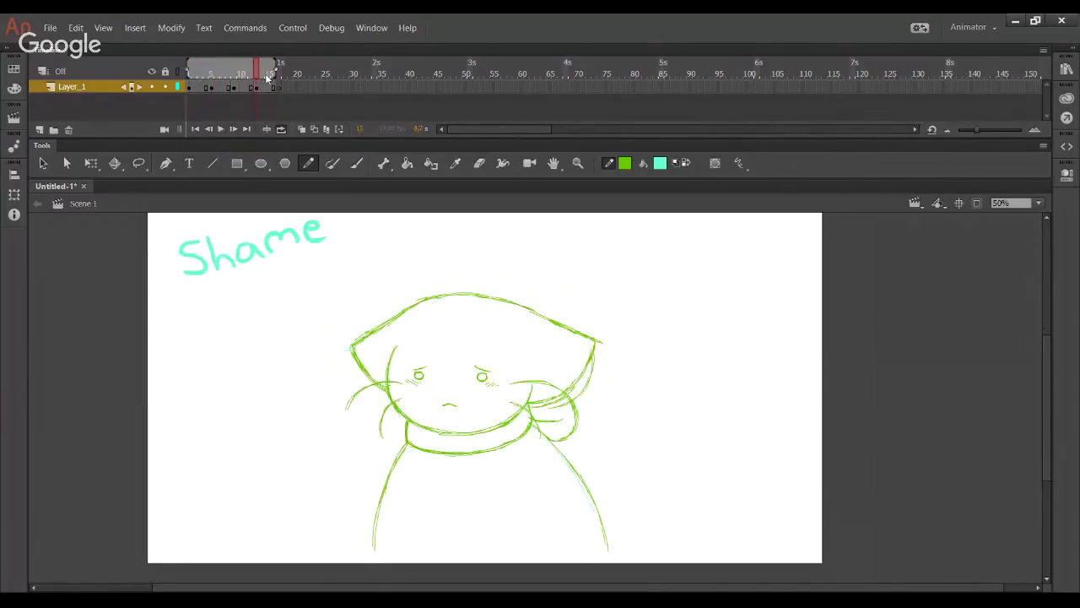
Step: With onion skinning on, enlarge the whole Shame cat drawing slightly, excluding its label, and move it up a little
left_click(303, 129)
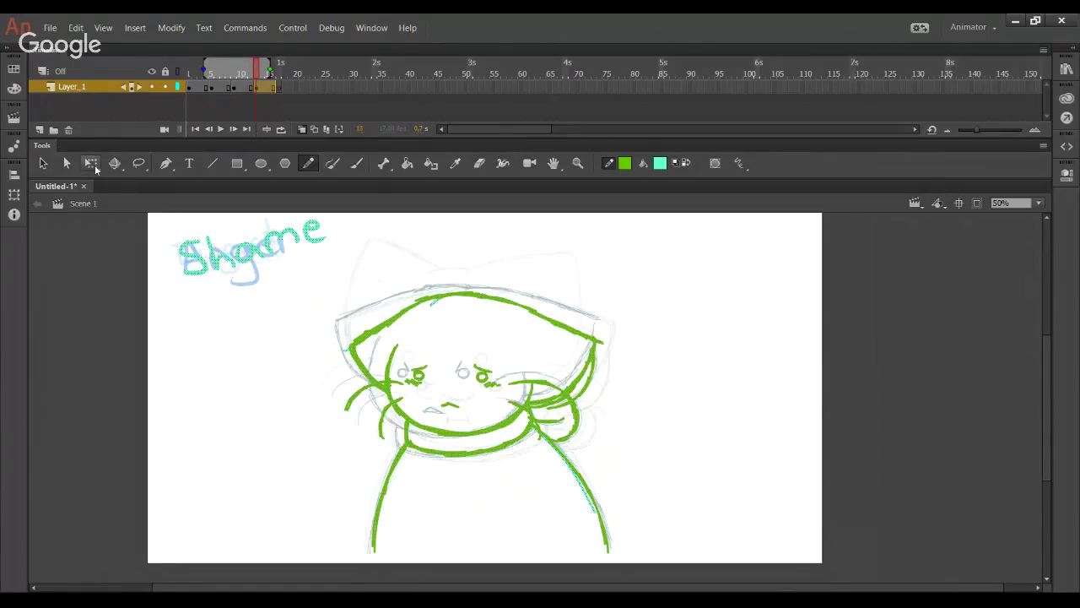
left_click(92, 163)
key("ctrl+a")
mouse_move(687, 569)
left_mouse_down()
mouse_move(304, 314)
mouse_move(279, 257)
left_mouse_up()
left_click_drag(612, 294, 619, 282)
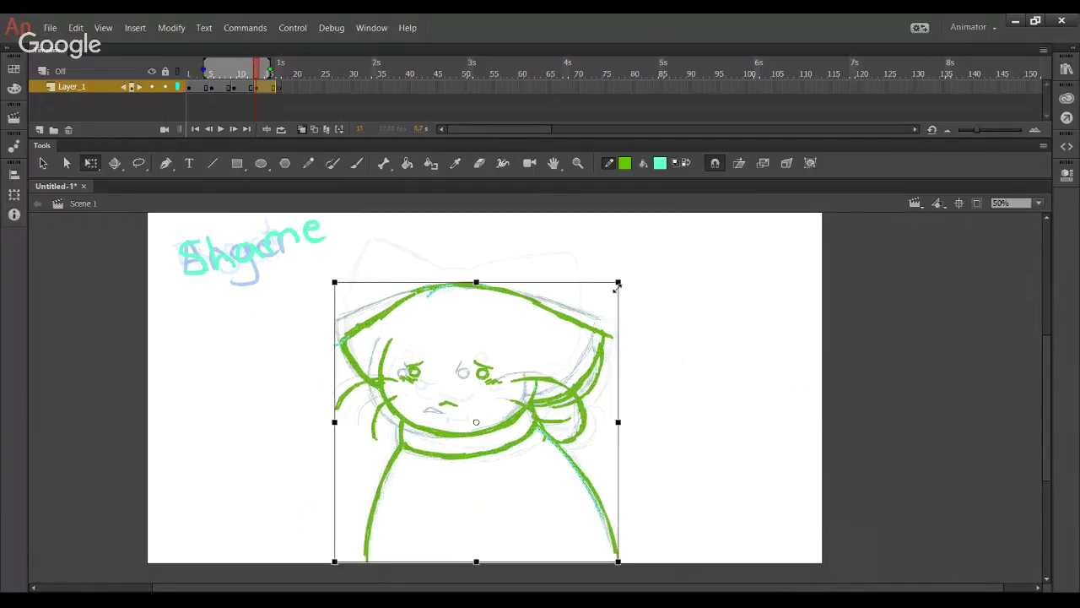
left_click_drag(542, 406, 544, 397)
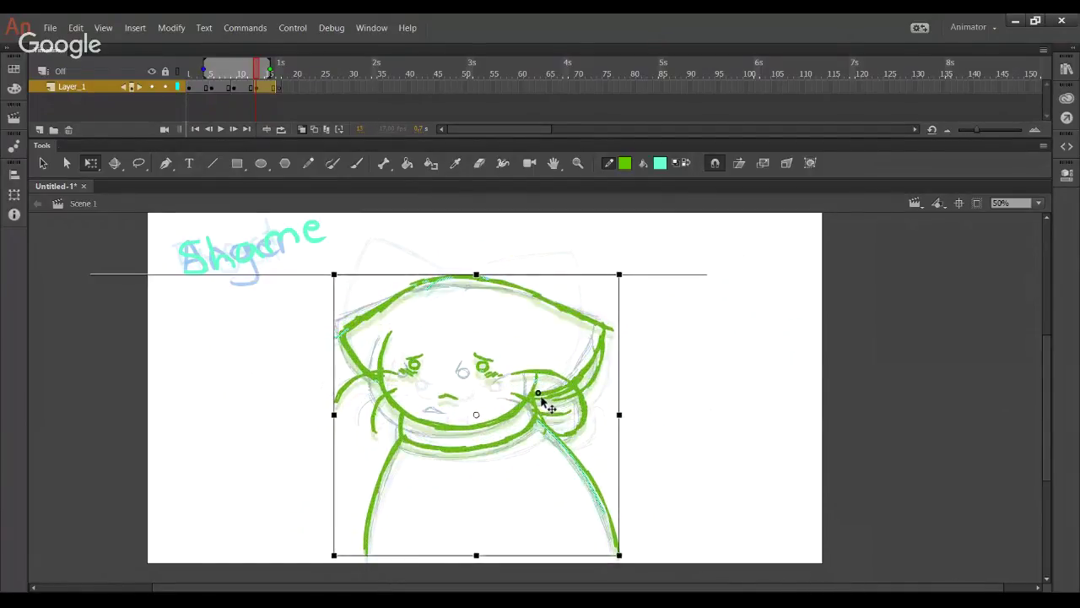
left_click(680, 403)
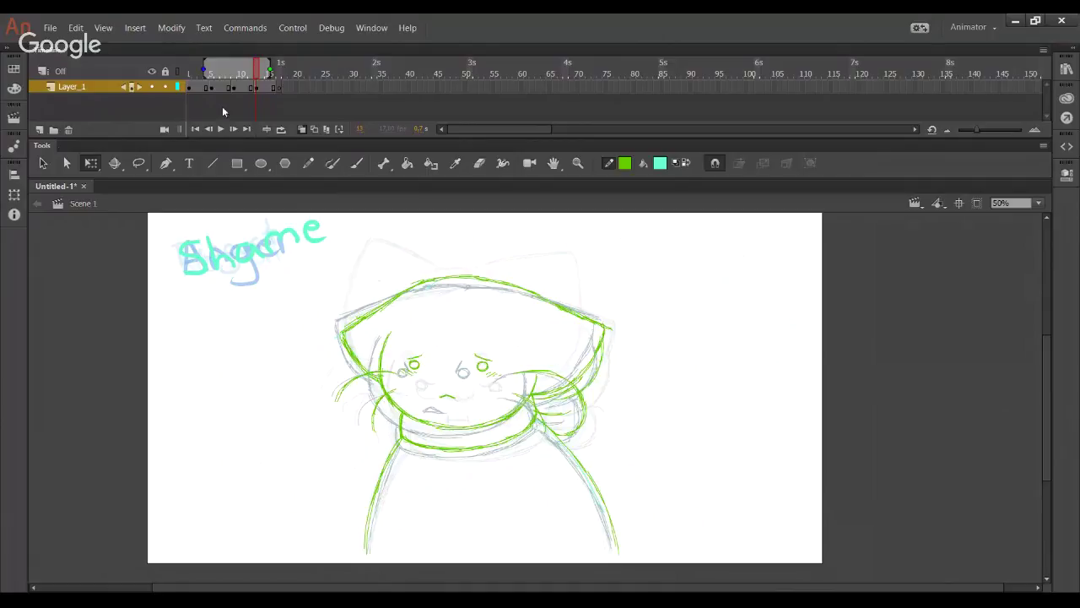
Step: Lasso the Shame cat's head, face and whiskers above the scarf and scale them up slightly
left_click(242, 75)
left_click_drag(253, 72, 258, 74)
left_click(138, 163)
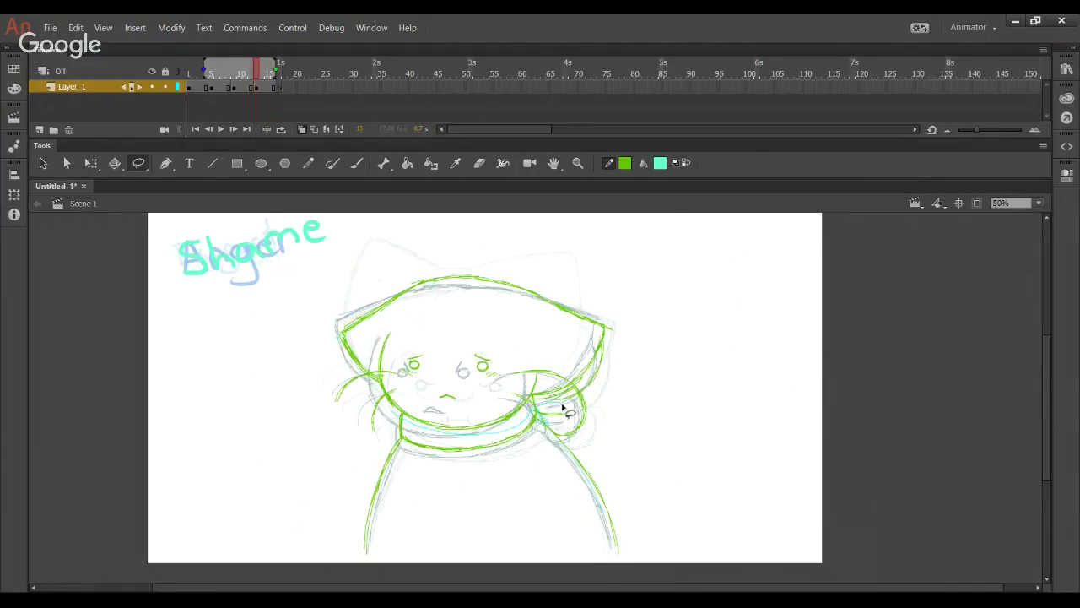
mouse_move(500, 248)
left_mouse_down()
mouse_move(602, 277)
mouse_move(667, 338)
mouse_move(606, 386)
left_mouse_up()
mouse_move(341, 278)
left_mouse_down()
mouse_move(318, 415)
mouse_move(405, 431)
mouse_move(386, 420)
left_mouse_up()
mouse_move(378, 460)
left_mouse_down()
mouse_move(325, 448)
mouse_move(326, 303)
mouse_move(443, 244)
mouse_move(635, 339)
mouse_move(555, 415)
mouse_move(526, 412)
mouse_move(474, 444)
mouse_move(418, 441)
left_mouse_up()
left_click(91, 171)
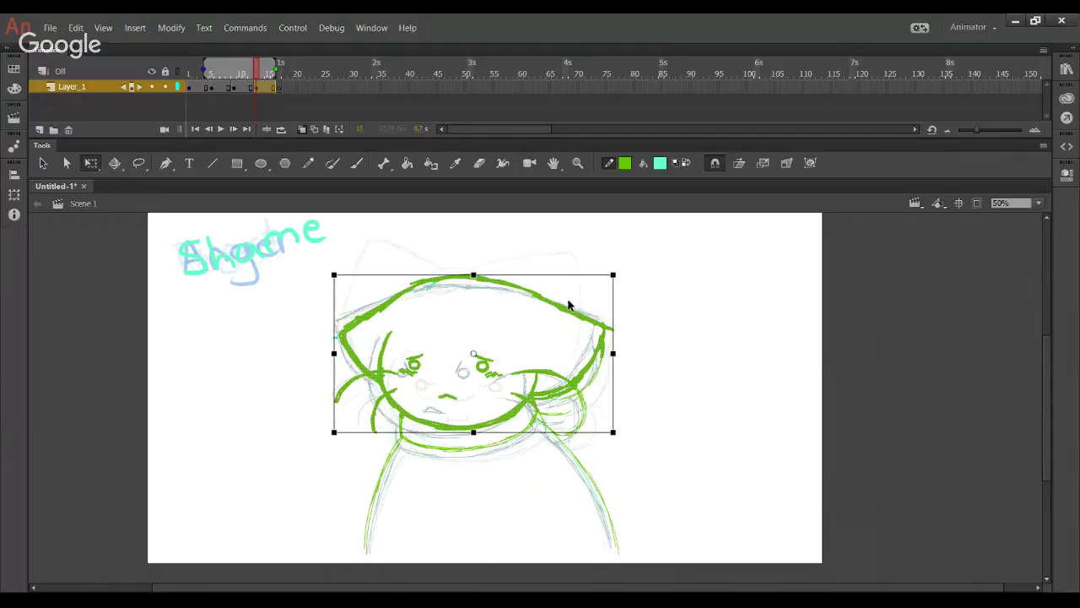
left_click_drag(613, 275, 619, 270)
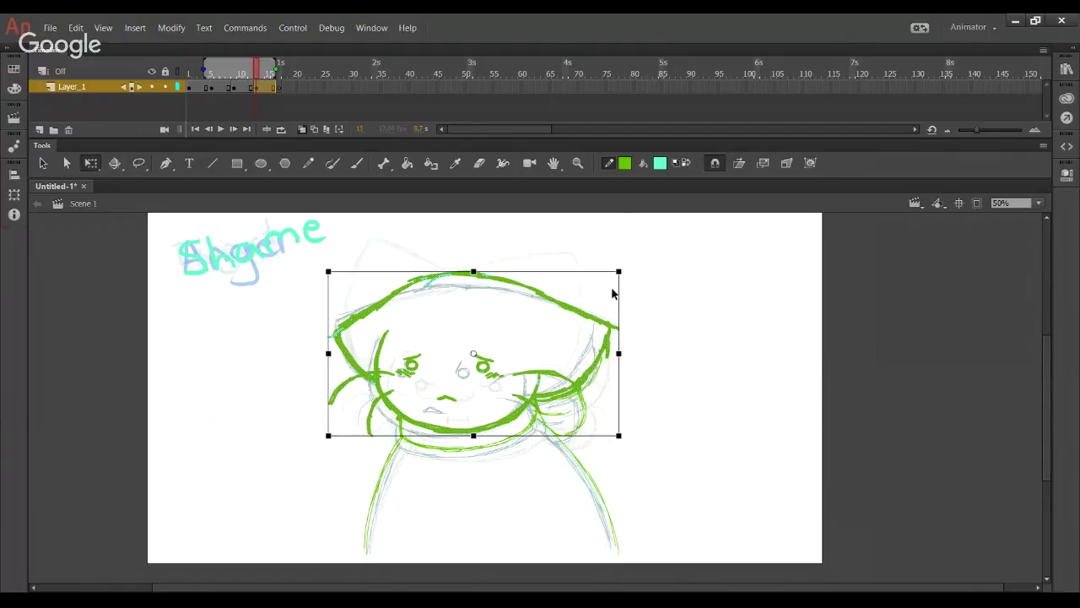
mouse_move(668, 348)
left_mouse_down()
mouse_move(725, 388)
mouse_move(714, 400)
left_mouse_up()
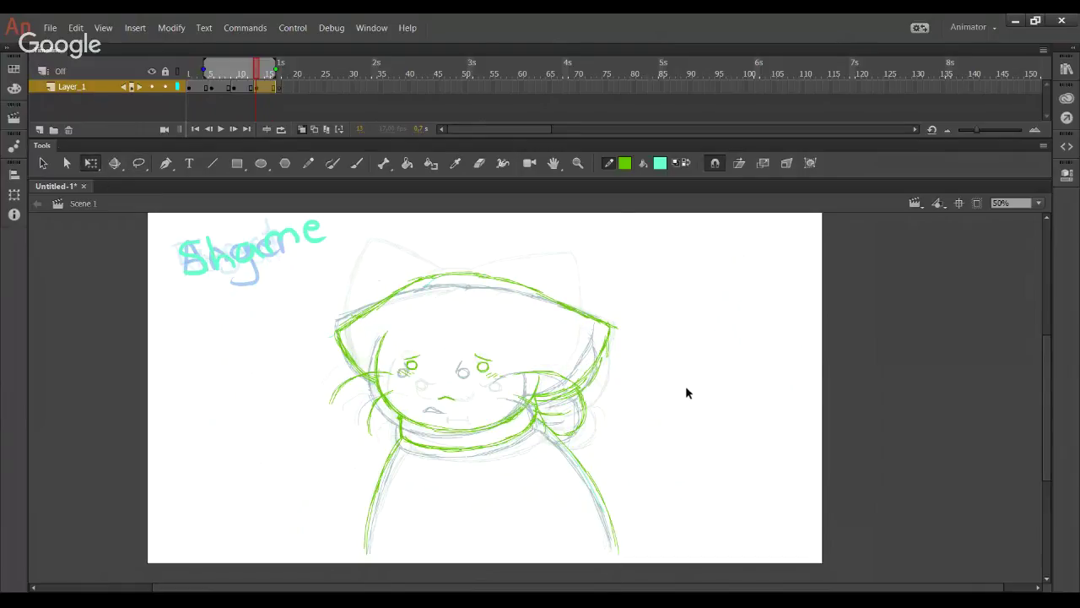
Step: Reselect the Shame cat's enlarged head and nudge it two steps left
key("ctrl+z")
key("Left")
key("Left")
left_click(703, 404)
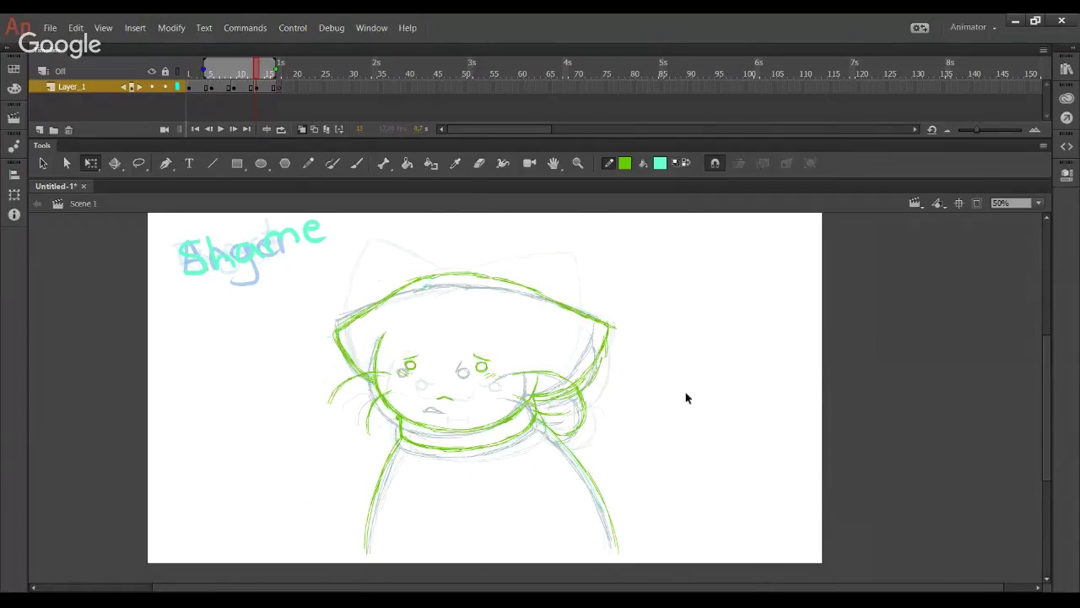
Step: Play the poses in a loop to check the resized Shame cat and stop on the Anger pose
left_click(308, 163)
left_click(266, 129)
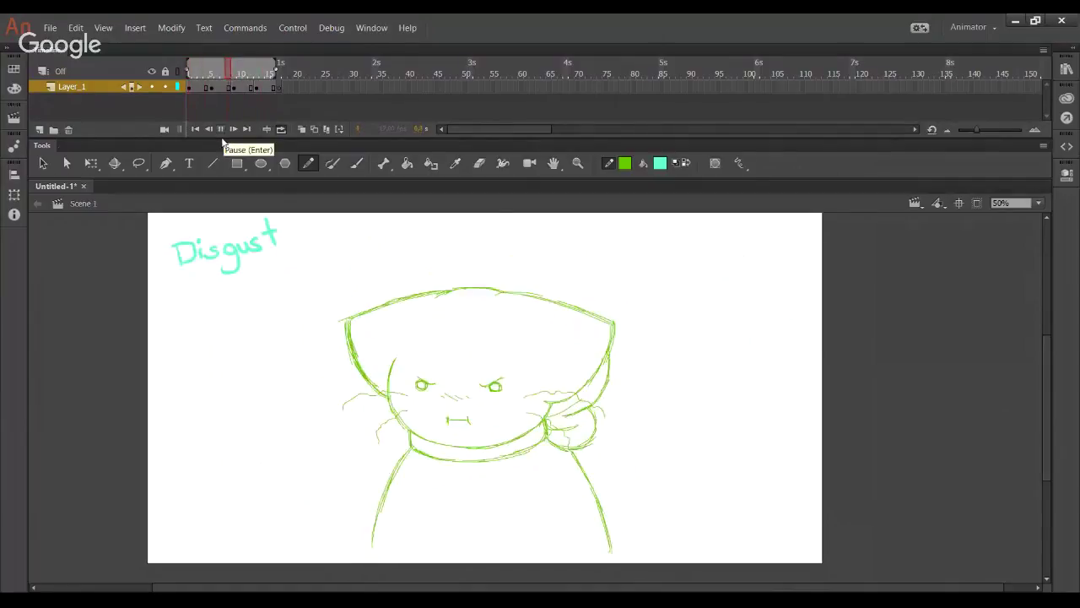
left_click(221, 129)
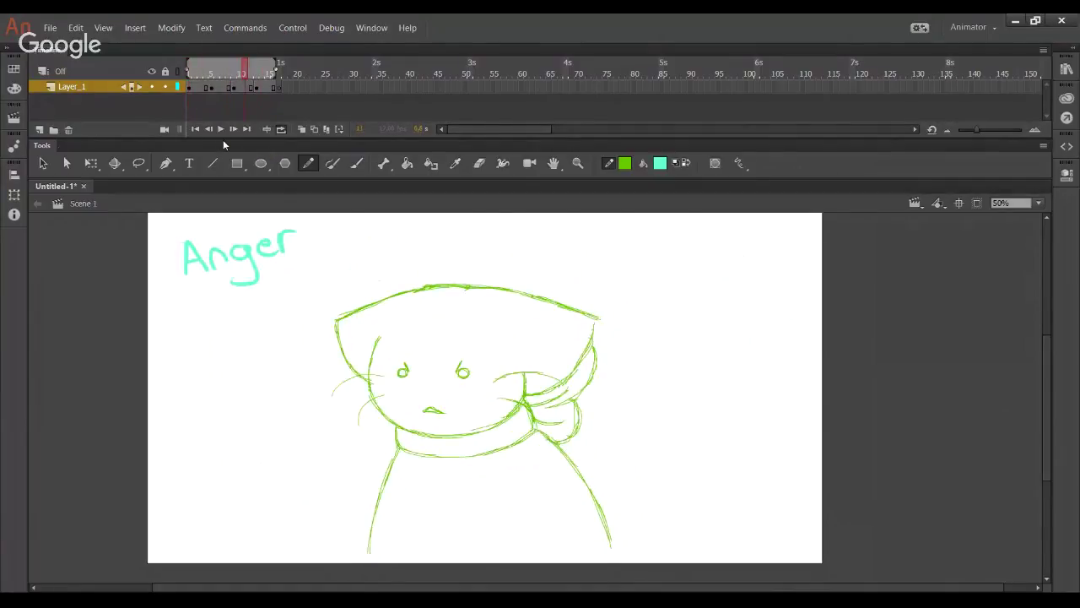
left_click(225, 74)
mouse_move(225, 74)
left_mouse_down()
mouse_move(205, 76)
mouse_move(262, 76)
mouse_move(240, 76)
left_mouse_up()
Step: With onion skinning on, lasso the whole Anger cat without its label and nudge it up four steps
left_click(283, 128)
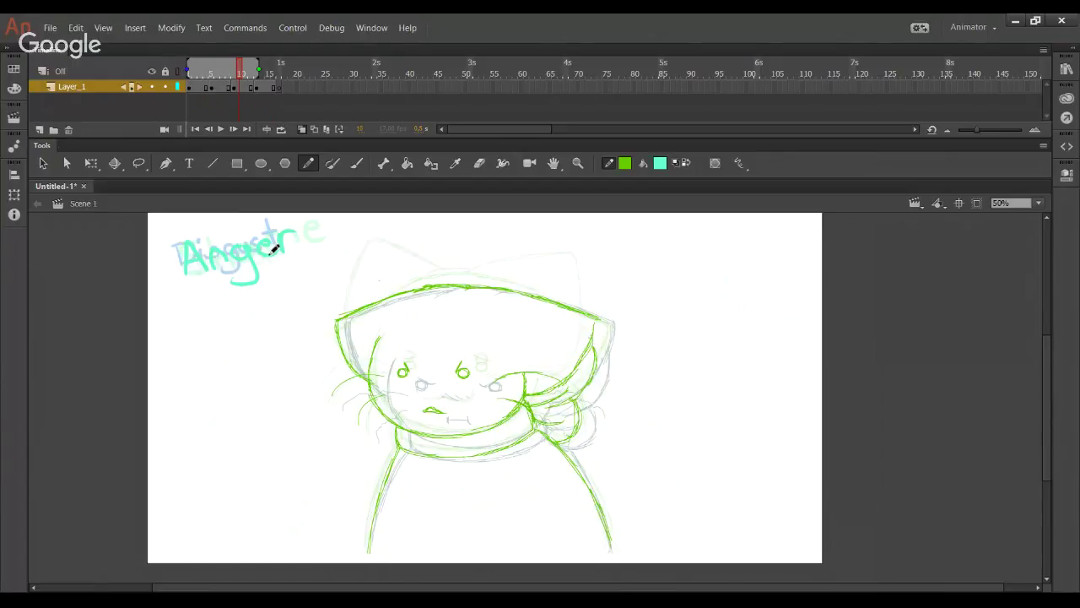
key("l")
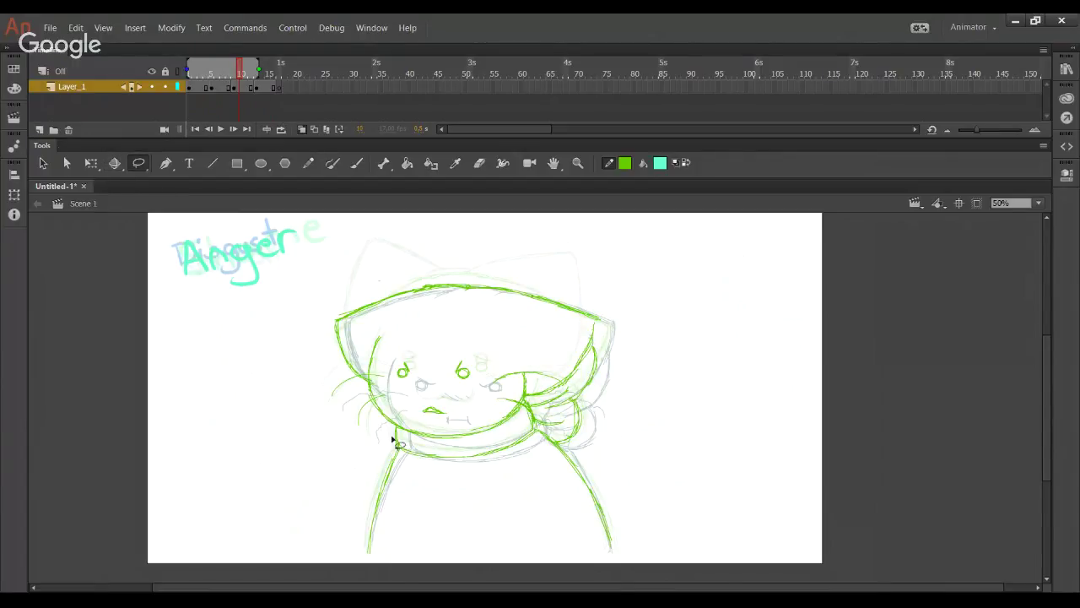
mouse_move(397, 460)
left_mouse_down()
mouse_move(333, 574)
mouse_move(492, 229)
mouse_move(310, 331)
left_mouse_up()
key("Up")
key("Up")
key("Up")
key("Up")
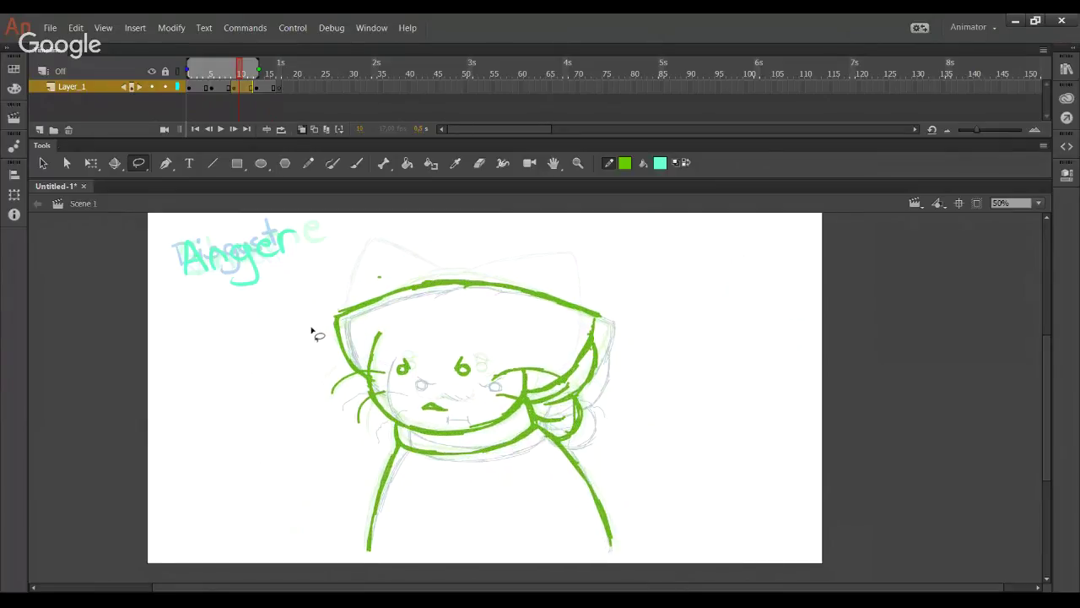
left_click(469, 426)
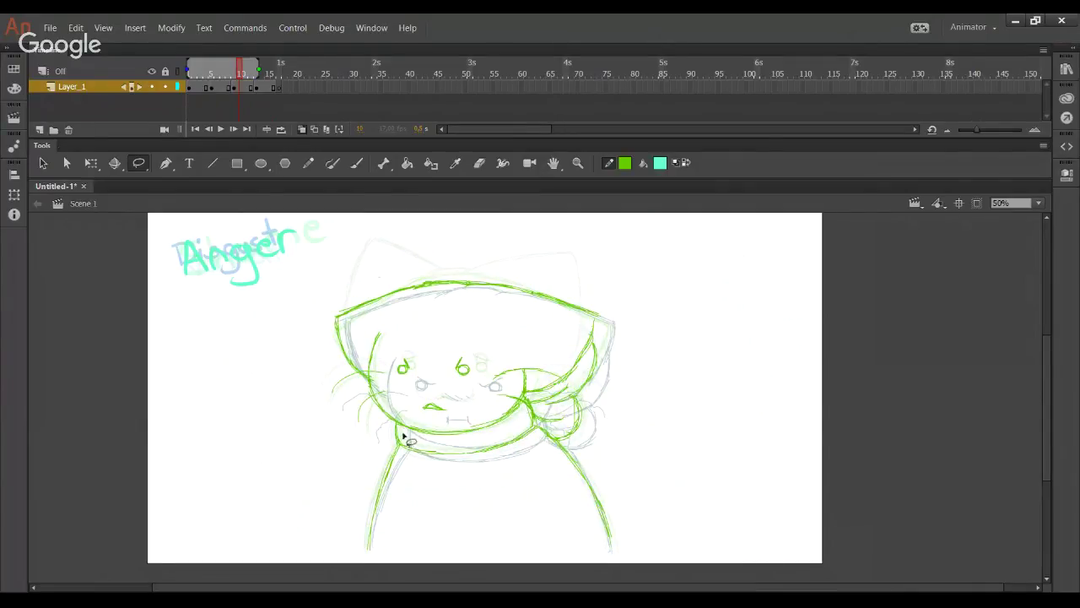
Step: Lasso the Anger cat's head above the scarf and stretch it slightly taller and wider
mouse_move(387, 432)
left_mouse_down()
mouse_move(421, 257)
mouse_move(561, 256)
mouse_move(625, 309)
mouse_move(591, 372)
left_mouse_up()
mouse_move(398, 434)
left_mouse_down()
mouse_move(316, 478)
mouse_move(348, 272)
mouse_move(464, 245)
mouse_move(600, 276)
mouse_move(618, 328)
mouse_move(570, 390)
mouse_move(523, 406)
mouse_move(492, 436)
mouse_move(421, 433)
left_mouse_up()
left_click(92, 163)
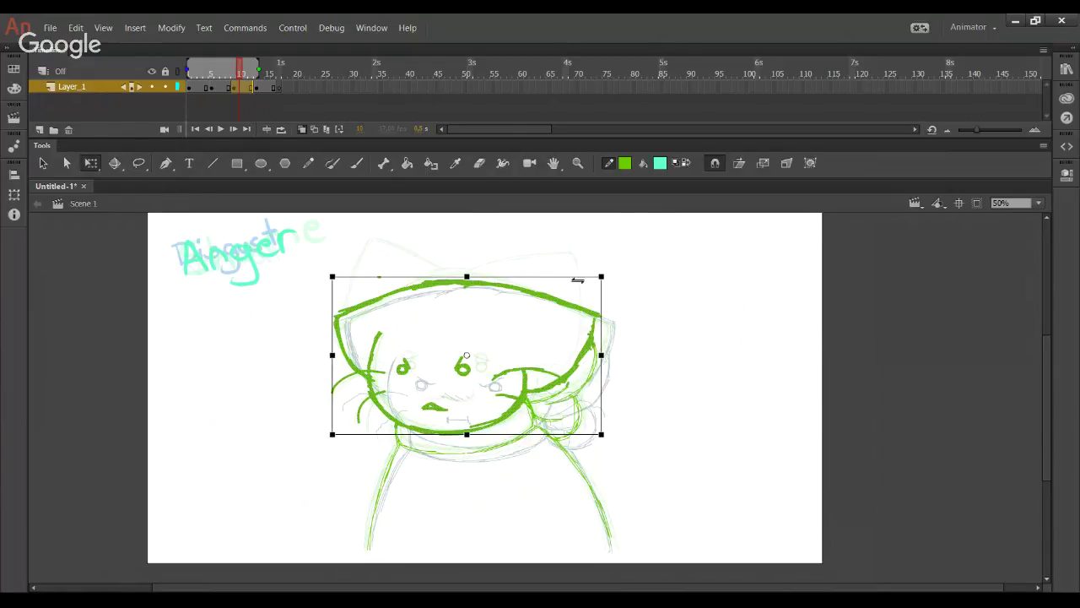
left_click_drag(466, 276, 466, 273)
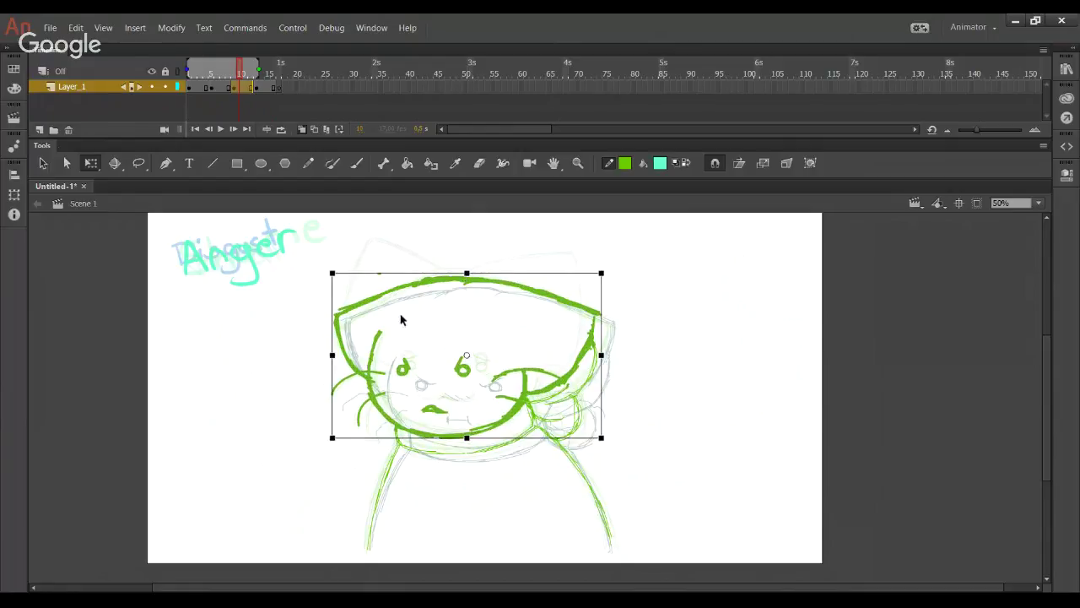
left_click_drag(334, 360, 326, 357)
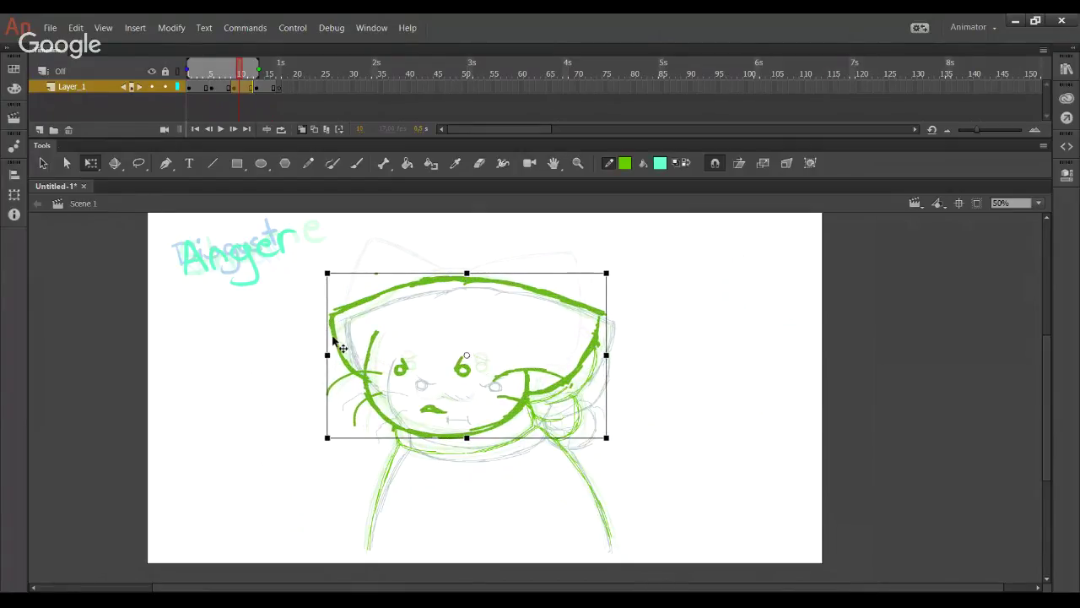
Step: Nudge the Anger cat's stretched head up six steps and deselect it
key("Up")
key("Up")
key("Up")
key("Up")
key("Up")
key("Up")
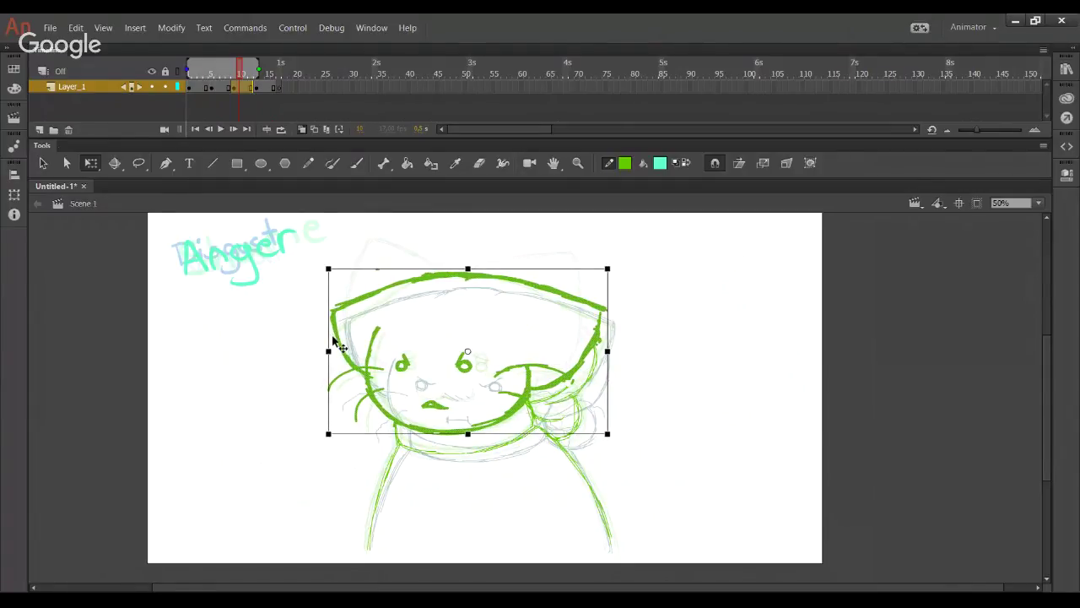
left_click(784, 392)
Step: Review the adjusted Anger pose in looped playback, then restore onion skinning on its frame
left_click(280, 130)
left_click(220, 132)
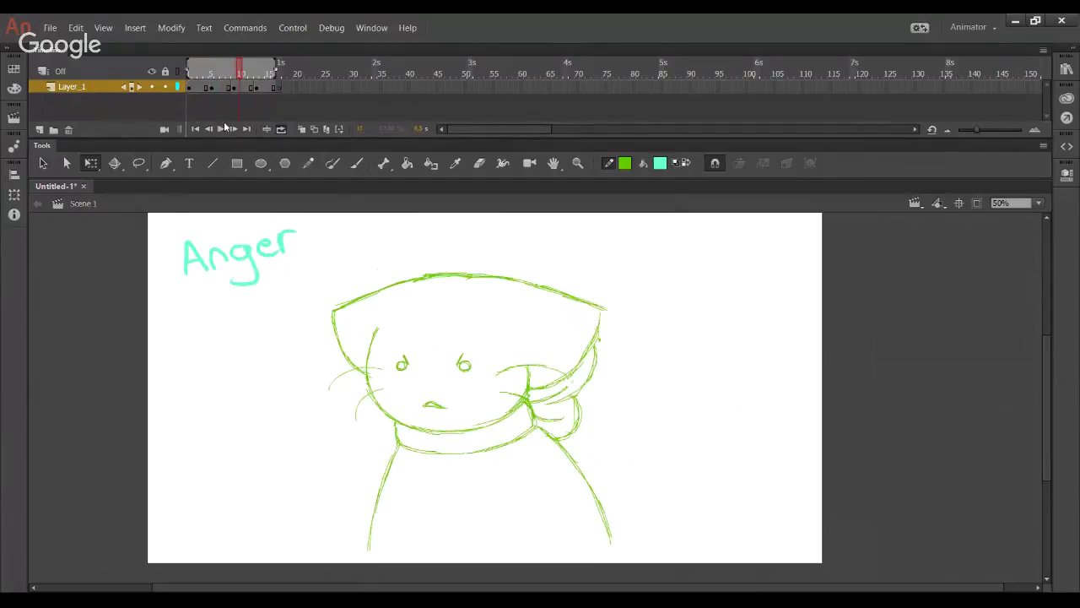
left_click(302, 129)
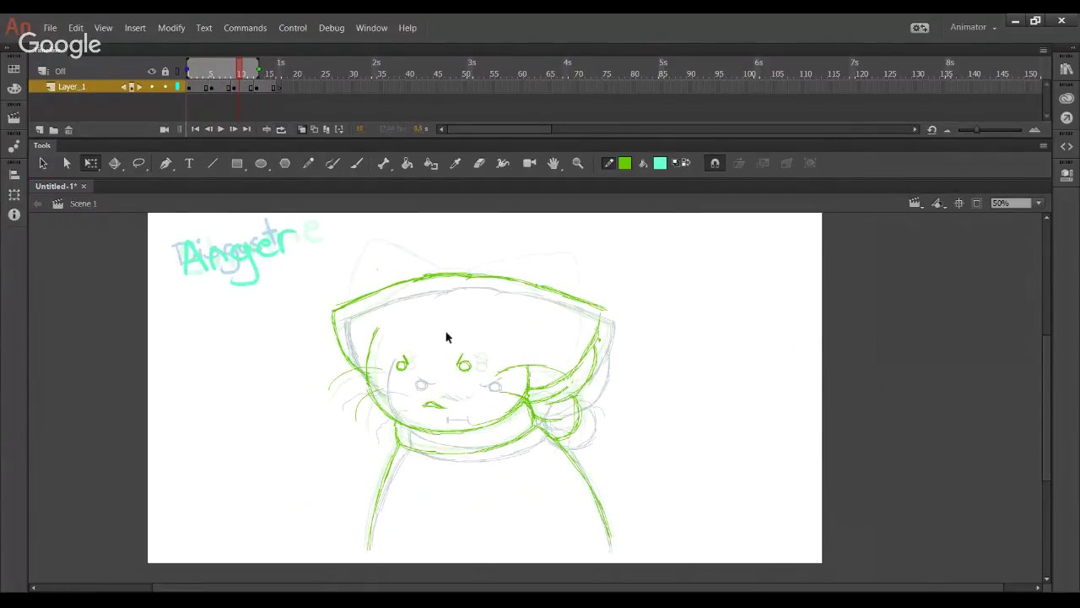
Step: Nudge the whole Anger cat slightly up and extend its body lines down to their former length with the Pencil
mouse_move(326, 251)
left_mouse_down()
mouse_move(659, 542)
mouse_move(717, 579)
left_mouse_up()
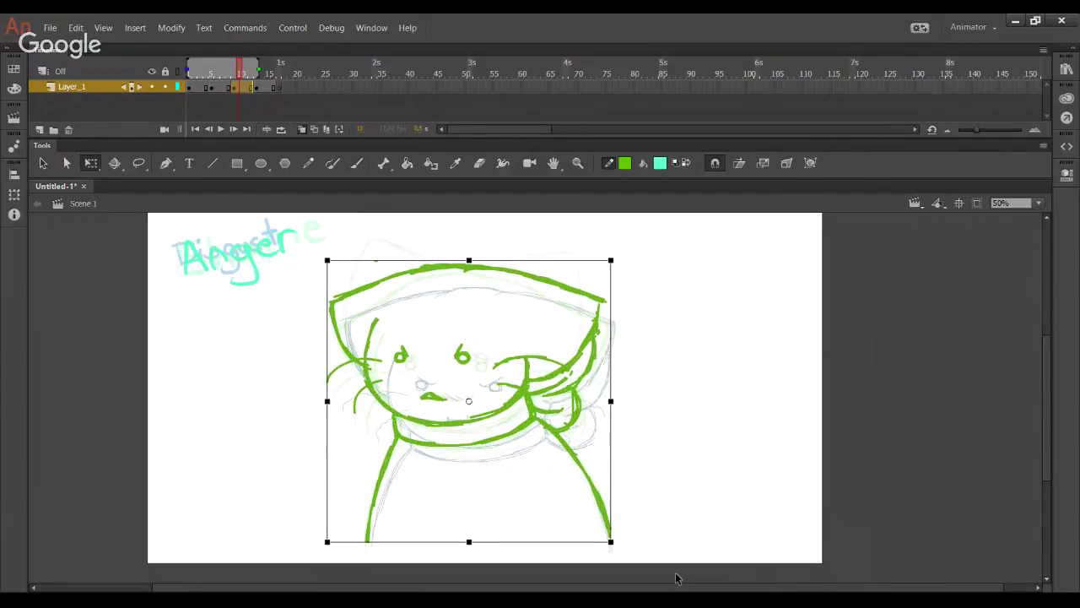
left_click(285, 375)
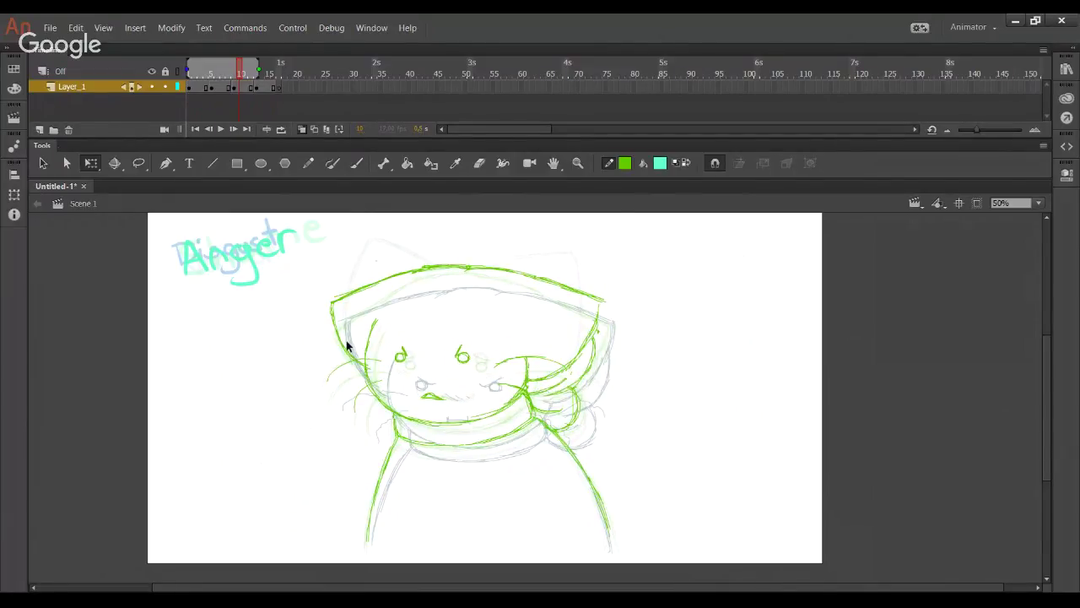
mouse_move(312, 248)
left_mouse_down()
mouse_move(388, 379)
mouse_move(682, 584)
left_mouse_up()
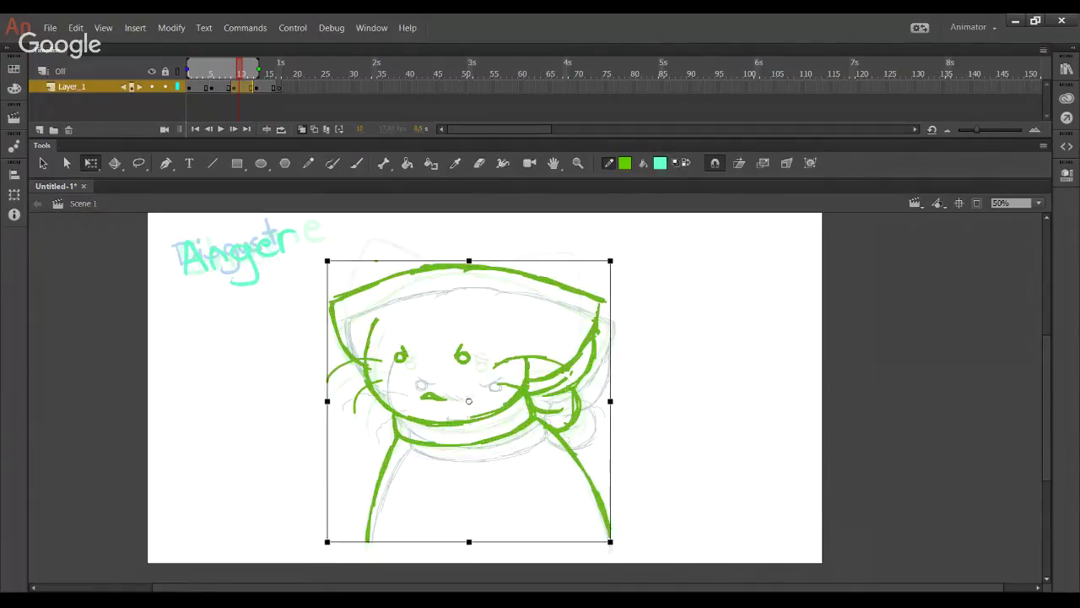
left_click(460, 251)
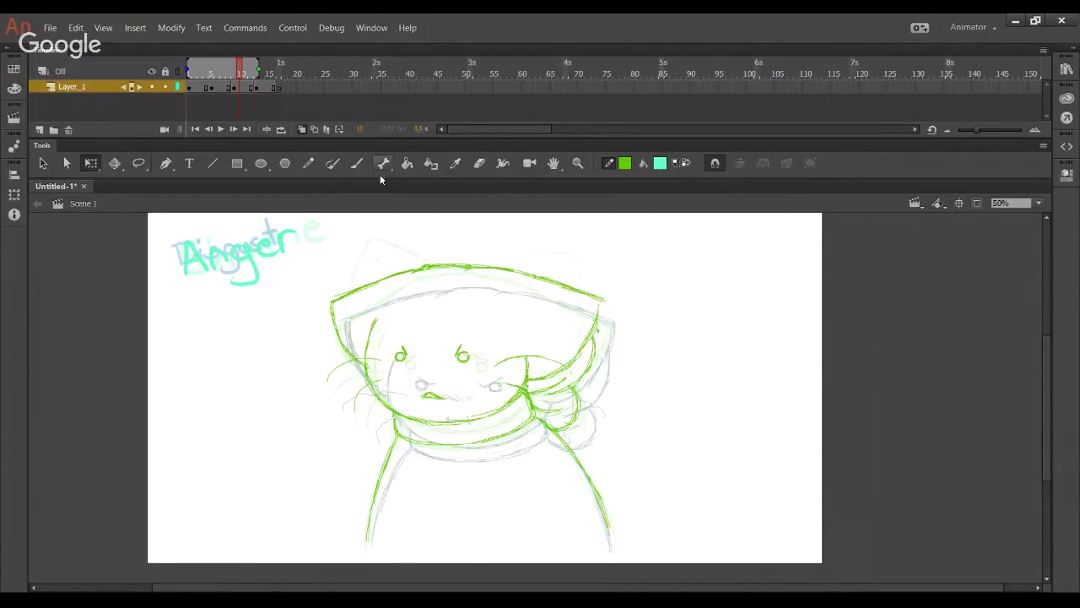
left_click(311, 166)
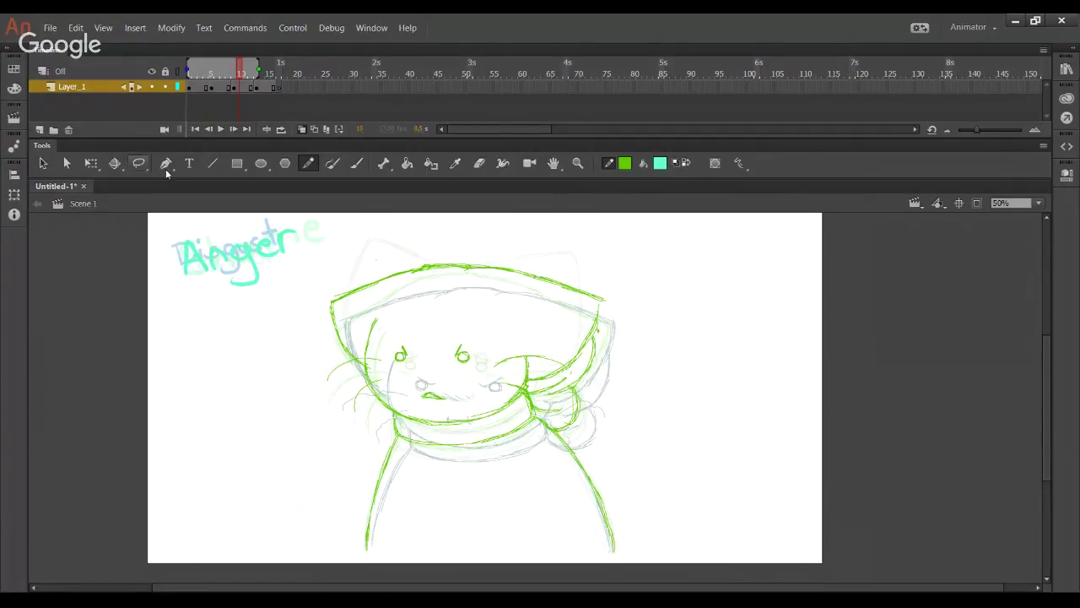
Step: Review all four cat poses in looped playback over the whole frame range
left_click(219, 128)
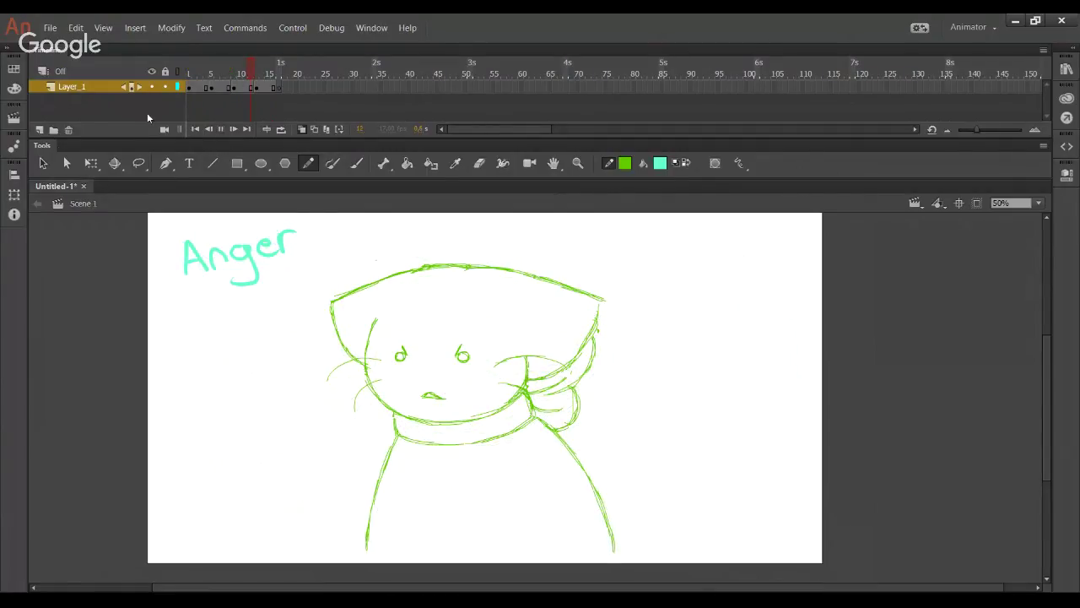
left_click(281, 130)
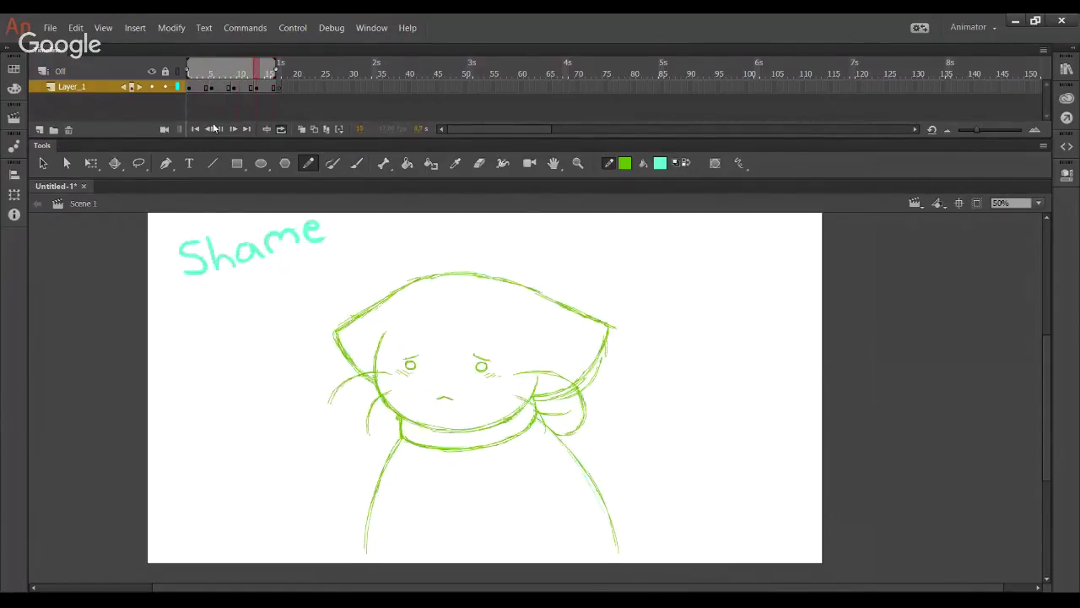
mouse_move(256, 74)
left_mouse_down()
mouse_move(247, 76)
mouse_move(266, 76)
mouse_move(242, 76)
mouse_move(262, 76)
left_mouse_up()
left_click(220, 129)
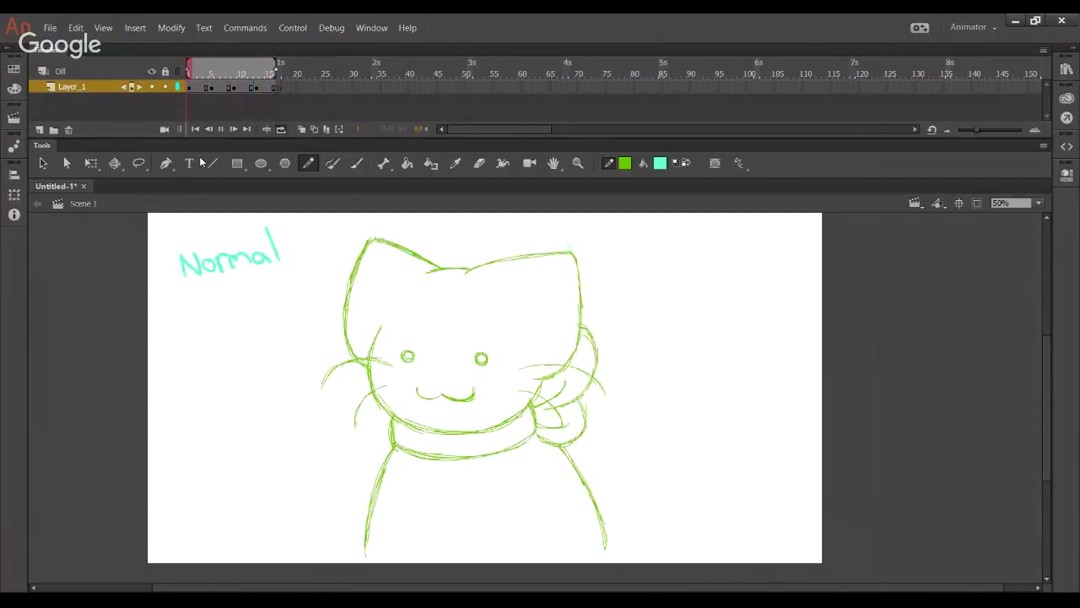
left_click(220, 129)
Step: Turn onion skinning back on and insert a blank keyframe at frame 3, between the Normal and Disgust poses
left_click(301, 130)
mouse_move(208, 69)
left_mouse_down()
mouse_move(252, 74)
mouse_move(239, 64)
left_mouse_up()
left_click(194, 72)
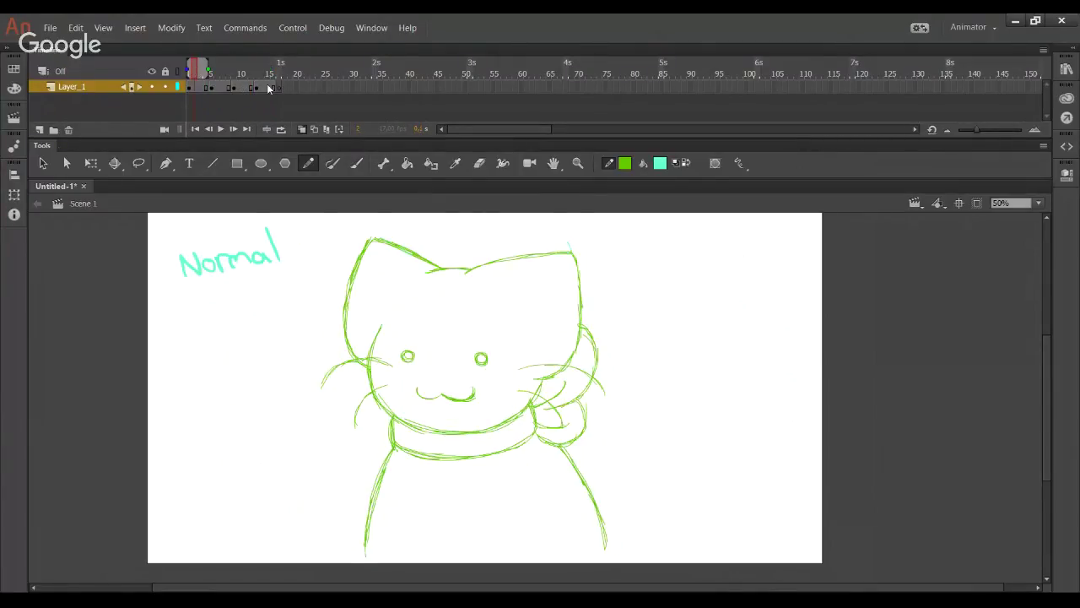
key("period")
key("period")
mouse_move(211, 75)
left_mouse_down()
mouse_move(212, 87)
mouse_move(262, 96)
left_mouse_up()
left_click(200, 74)
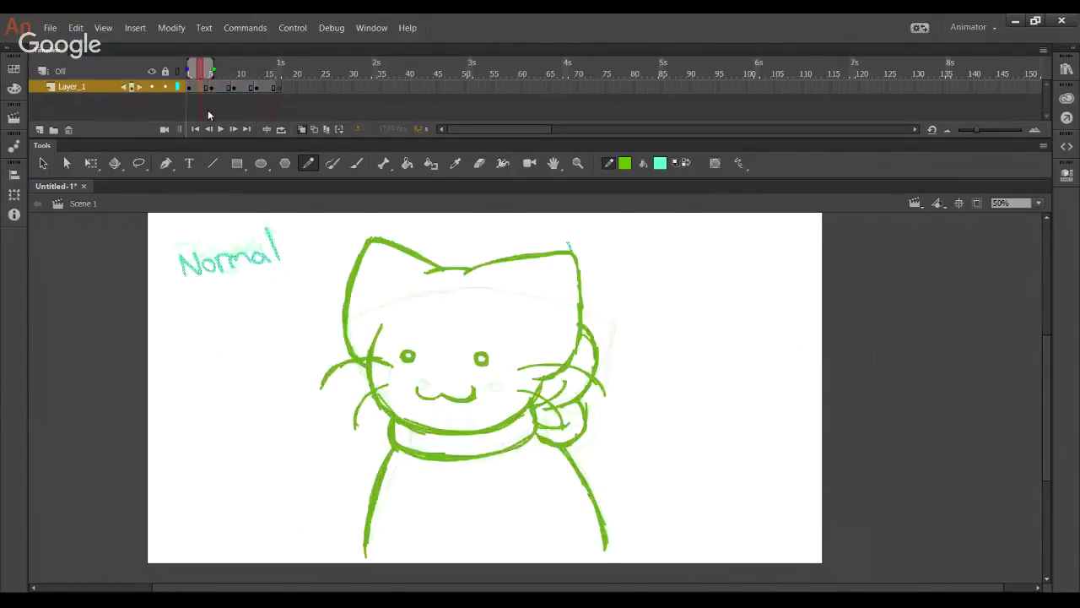
key("F7")
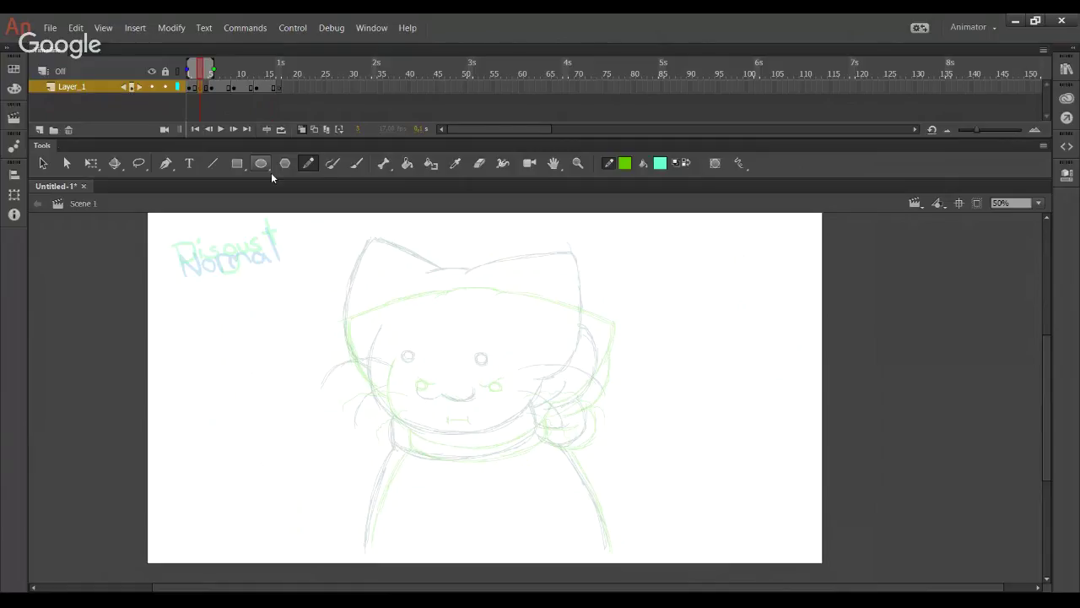
Step: Swap the stroke and fill colours, draw a large circle over the cat's face and delete its fill
left_click(687, 163)
left_click(261, 163)
left_click_drag(399, 291, 555, 447)
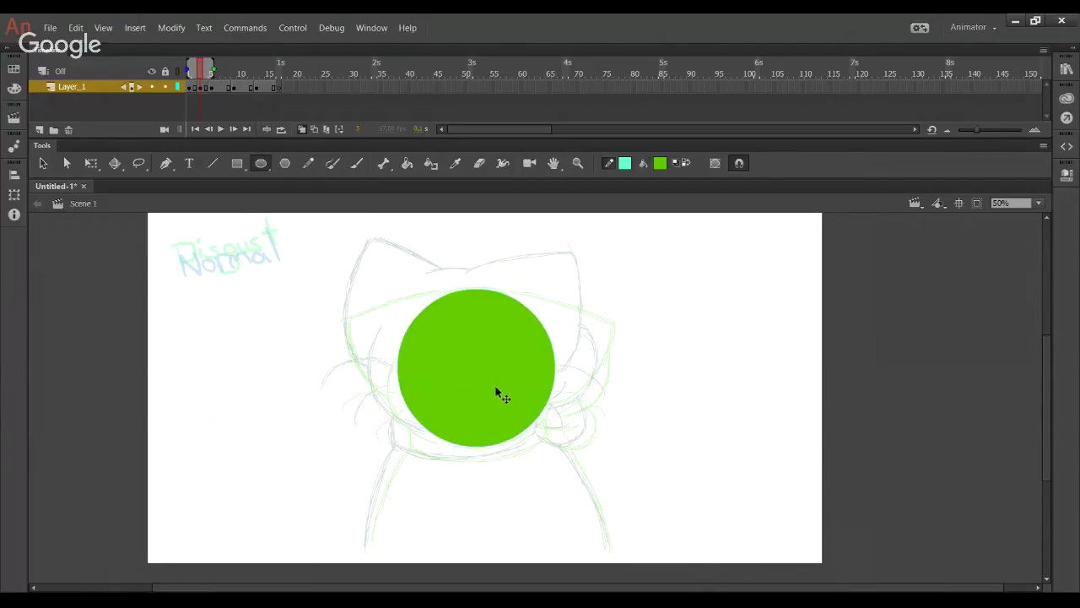
left_click(496, 392, "ctrl")
key("Delete")
Step: Move the circle outline between the two onion-skinned heads and stretch it slightly to fit the in-between head
left_click(91, 163)
left_click(516, 432)
left_click_drag(535, 439, 515, 432)
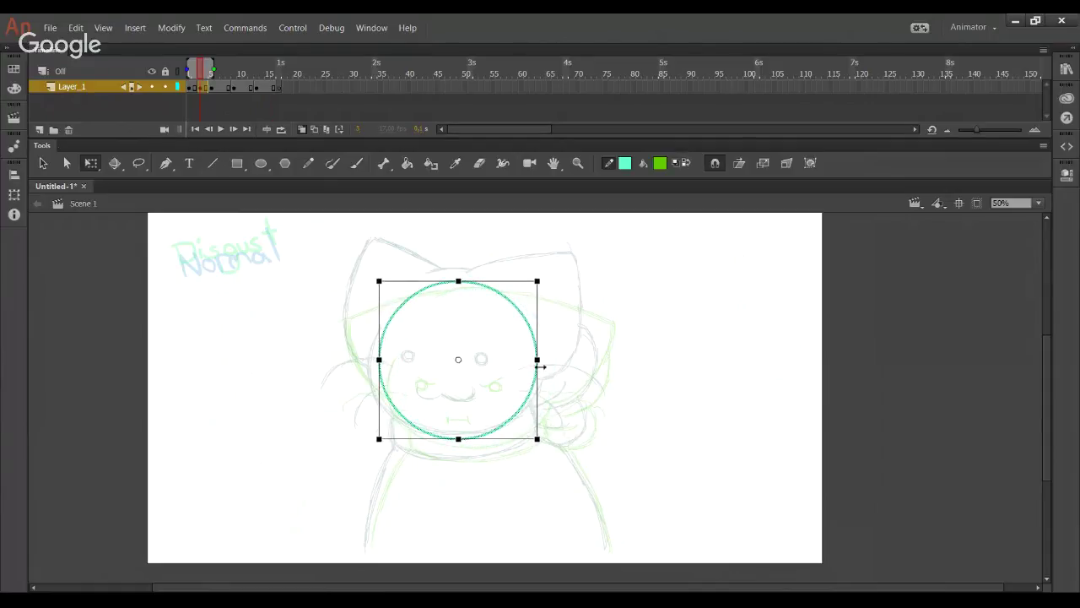
left_click_drag(540, 362, 547, 362)
left_click_drag(509, 436, 473, 442)
left_click_drag(516, 299, 517, 304)
left_click_drag(552, 372, 549, 370)
left_click_drag(518, 431, 517, 424)
Step: Get the Pencil ready and display Layer_1's artwork as coloured outlines
left_click(307, 167)
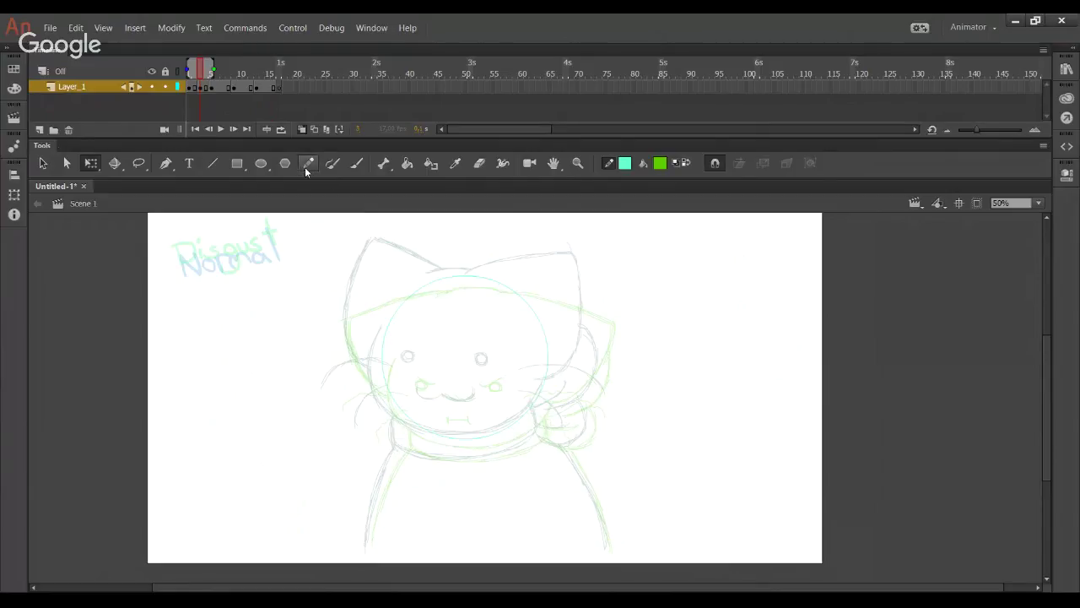
left_click(306, 165)
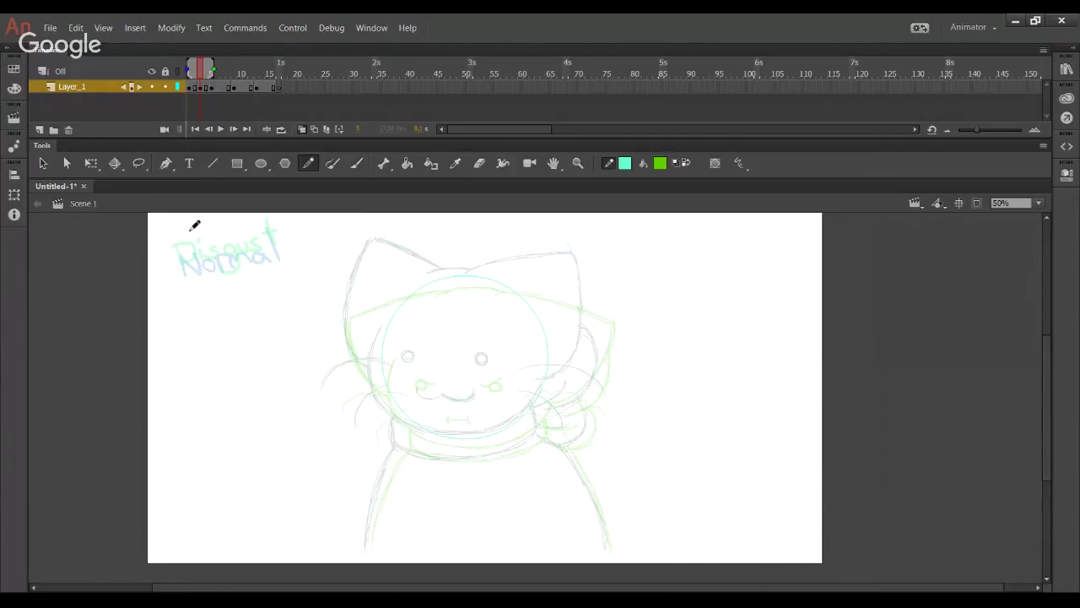
left_click(179, 88)
left_click(178, 88)
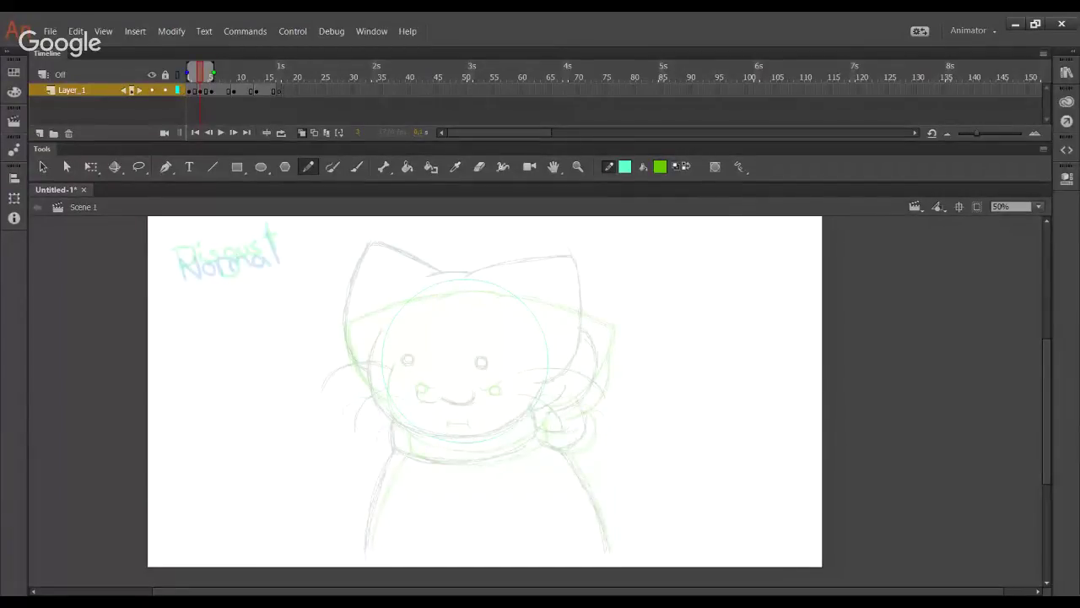
left_click(556, 184)
left_click(178, 90)
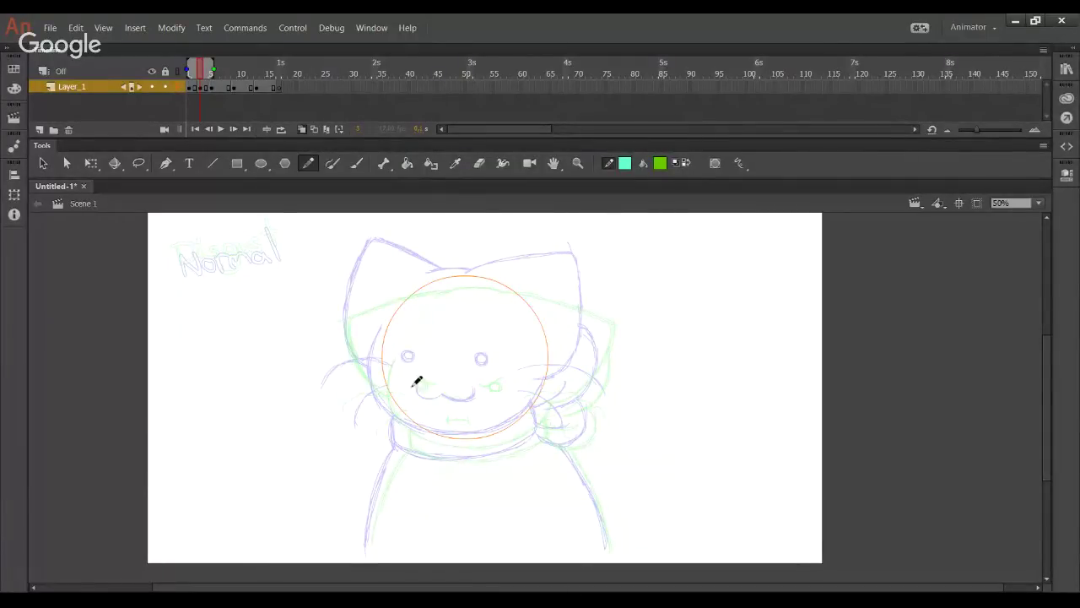
Step: Sketch a curved horizontal eye guideline and a curved vertical centre line across the head circle
mouse_move(391, 372)
left_mouse_down()
mouse_move(494, 384)
mouse_move(541, 371)
mouse_move(486, 385)
mouse_move(414, 376)
left_mouse_up()
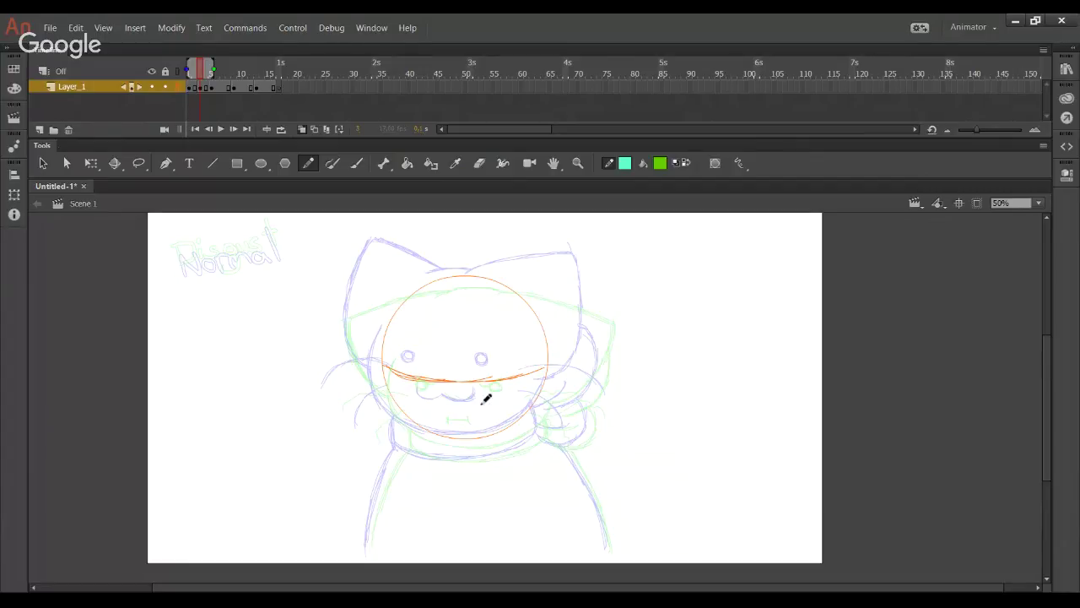
mouse_move(454, 375)
left_mouse_down()
mouse_move(463, 297)
mouse_move(464, 414)
mouse_move(443, 408)
mouse_move(454, 285)
left_mouse_up()
key("ctrl+z")
key("ctrl+z")
left_click_drag(457, 432, 471, 281)
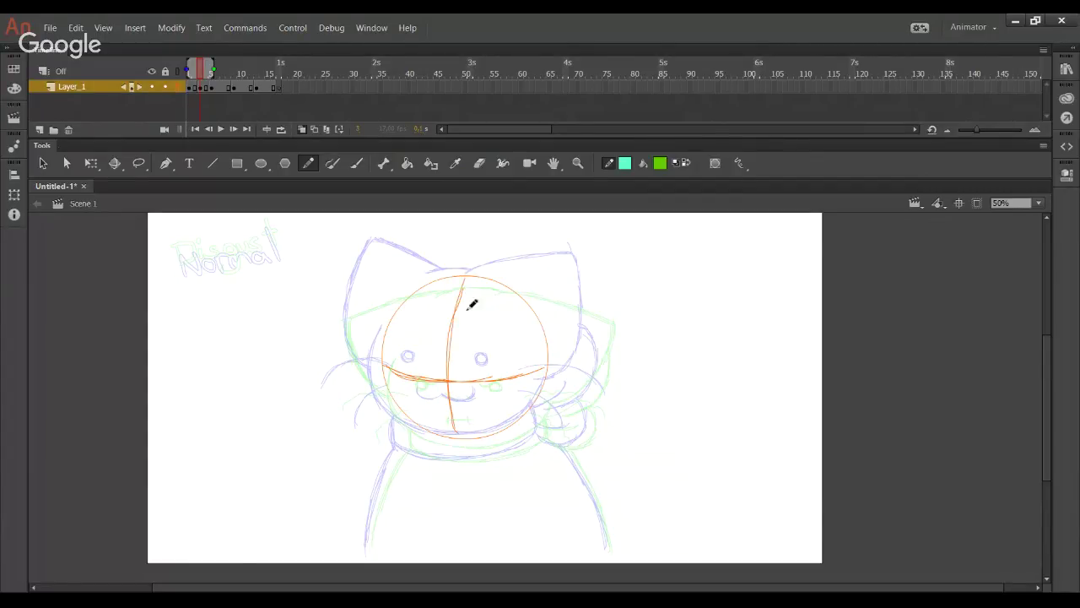
Step: Swap the stroke and fill colours back and sketch the right ear's upper line outward from the top of the circle
left_click_drag(556, 379, 546, 355)
left_click_drag(584, 301, 575, 324)
left_click(682, 163)
left_click_drag(476, 267, 583, 278)
key("ctrl+z")
left_click_drag(469, 269, 558, 276)
key("ctrl+z")
key("ctrl+z")
left_click_drag(470, 269, 585, 286)
left_click_drag(506, 271, 591, 290)
key("ctrl+z")
key("ctrl+z")
key("ctrl+z")
left_click_drag(480, 269, 597, 285)
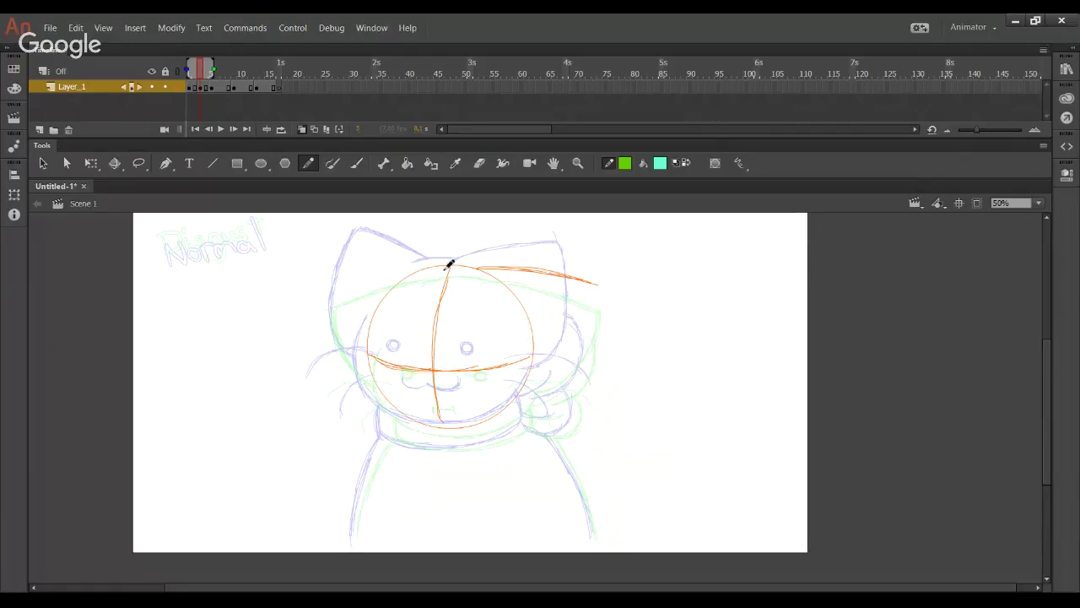
Step: Sketch the left ear's upper line outward from the circle's top and trace the lower face contour from cheek to cheek
left_click_drag(475, 267, 429, 273)
left_click_drag(431, 270, 473, 267)
key("ctrl+z")
left_click_drag(436, 268, 474, 267)
left_click_drag(436, 269, 340, 262)
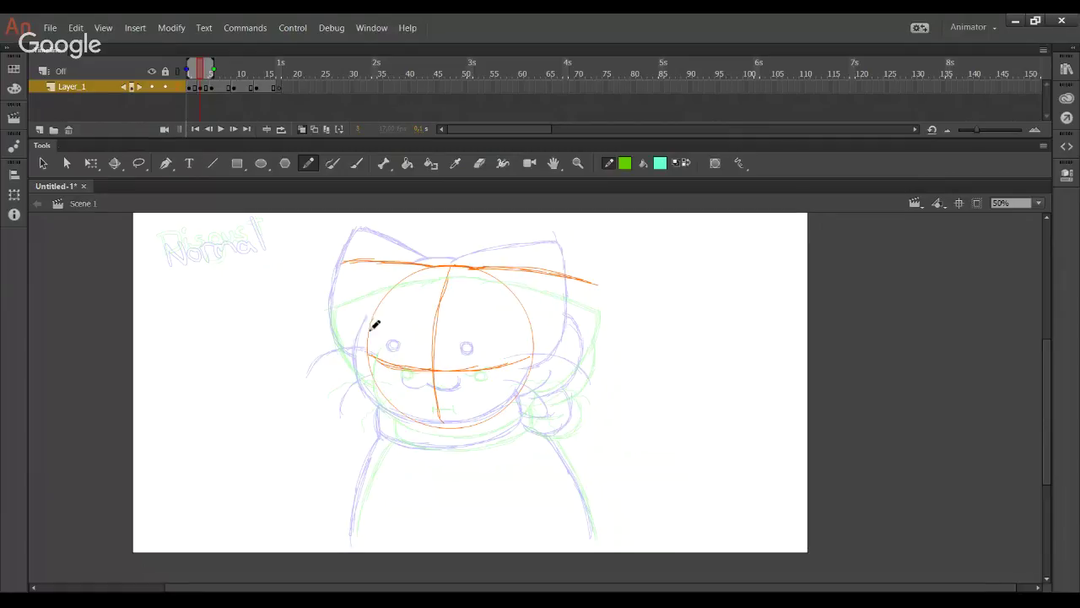
mouse_move(376, 318)
left_mouse_down()
mouse_move(375, 399)
mouse_move(362, 359)
mouse_move(393, 411)
left_mouse_up()
mouse_move(366, 342)
left_mouse_down()
mouse_move(370, 397)
mouse_move(416, 422)
mouse_move(391, 417)
mouse_move(459, 421)
mouse_move(434, 417)
mouse_move(476, 410)
mouse_move(468, 422)
mouse_move(486, 415)
mouse_move(478, 425)
mouse_move(516, 391)
mouse_move(521, 399)
mouse_move(532, 366)
mouse_move(509, 417)
mouse_move(533, 379)
left_mouse_up()
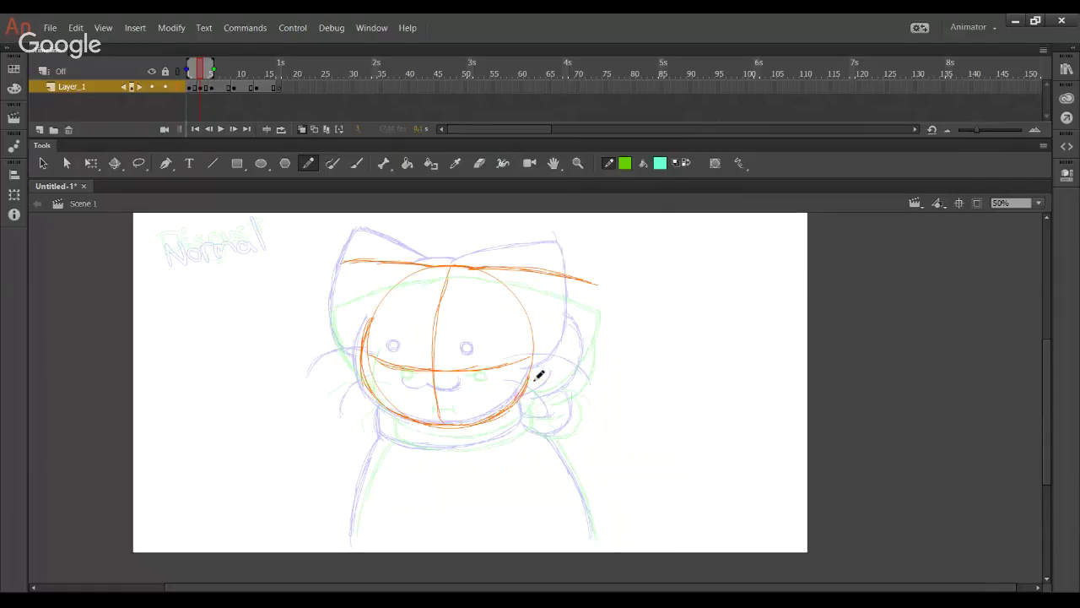
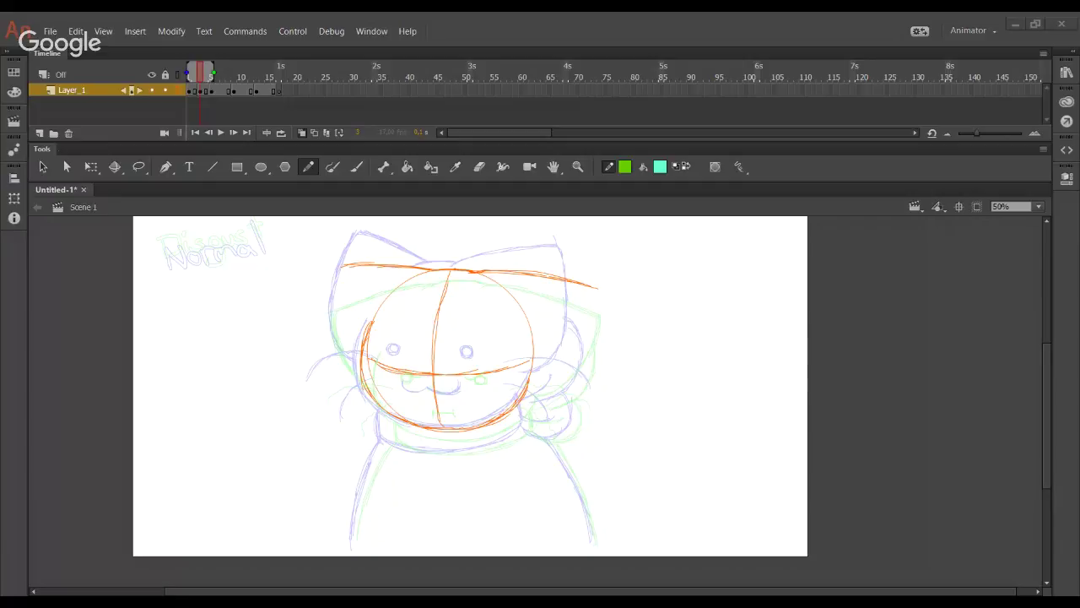
Step: On a new keyframe at frame 4, nudge the copied head construction two steps left and six steps down
left_click_drag(502, 362, 483, 357)
mouse_move(648, 457)
left_mouse_down()
mouse_move(268, 237)
mouse_move(264, 214)
left_mouse_up()
left_click_drag(426, 269, 430, 271)
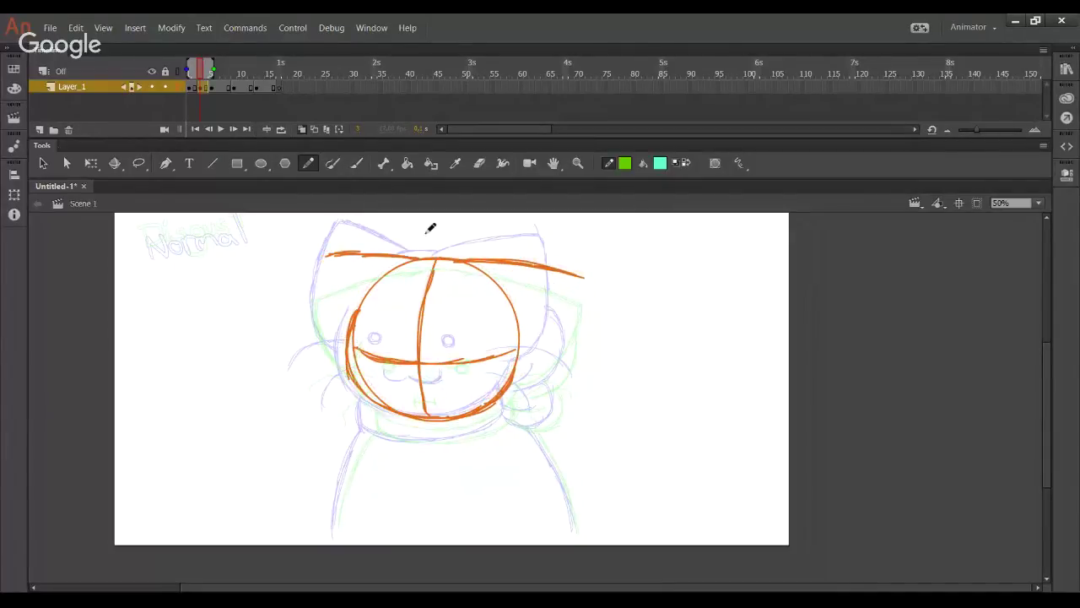
key("Left")
key("Left")
key("Down")
key("Down")
key("Down")
key("Down")
key("Down")
key("Down")
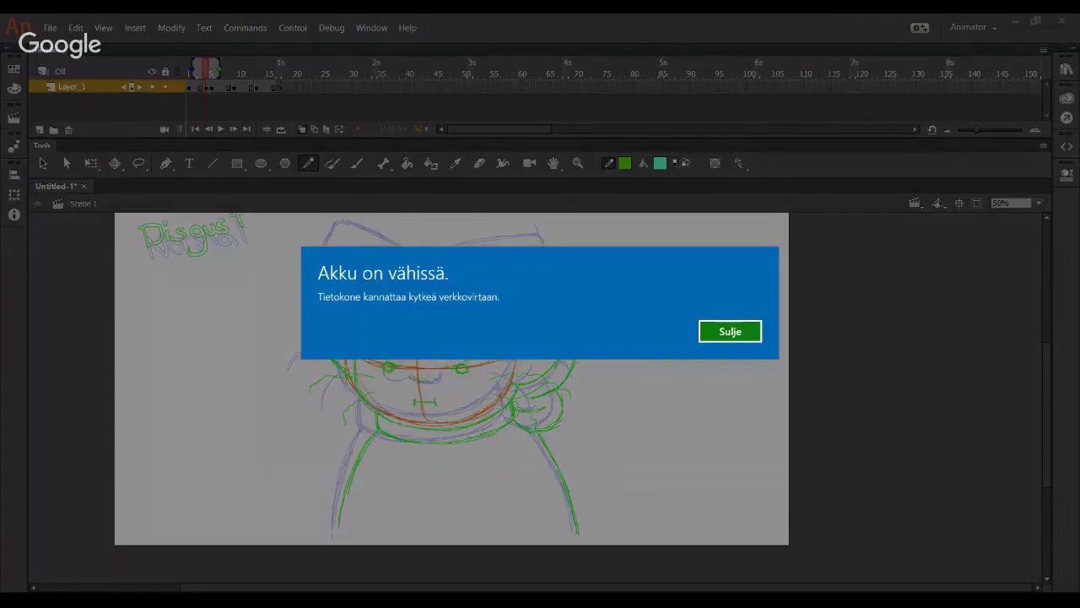
key("Return")
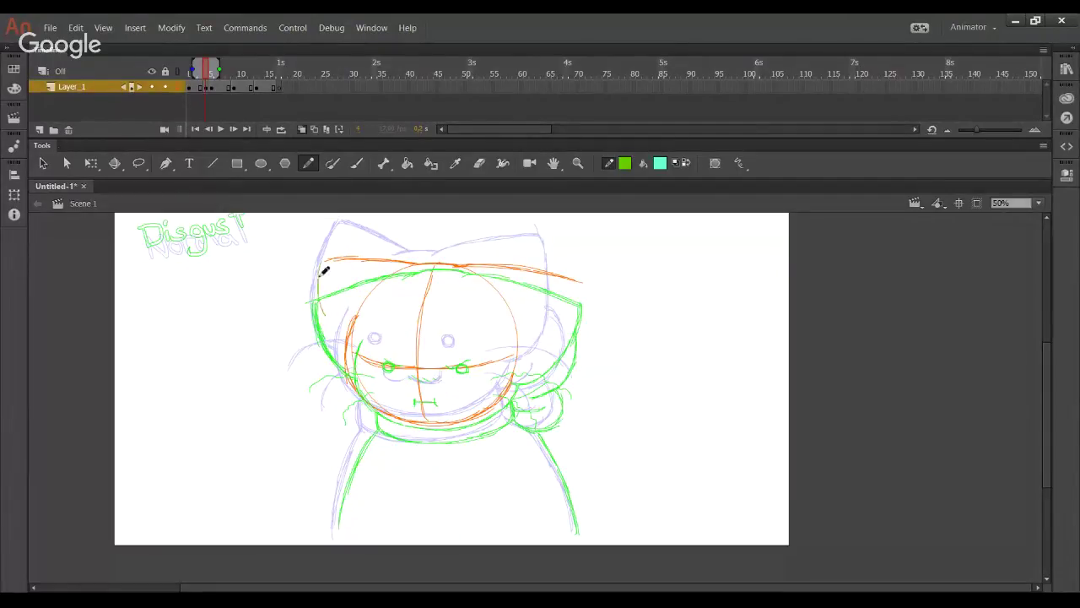
Step: Delete the outer part of the left ear line and sketch the right ear's outer edge down to the cheek
left_click_drag(288, 237, 415, 267)
key("Delete")
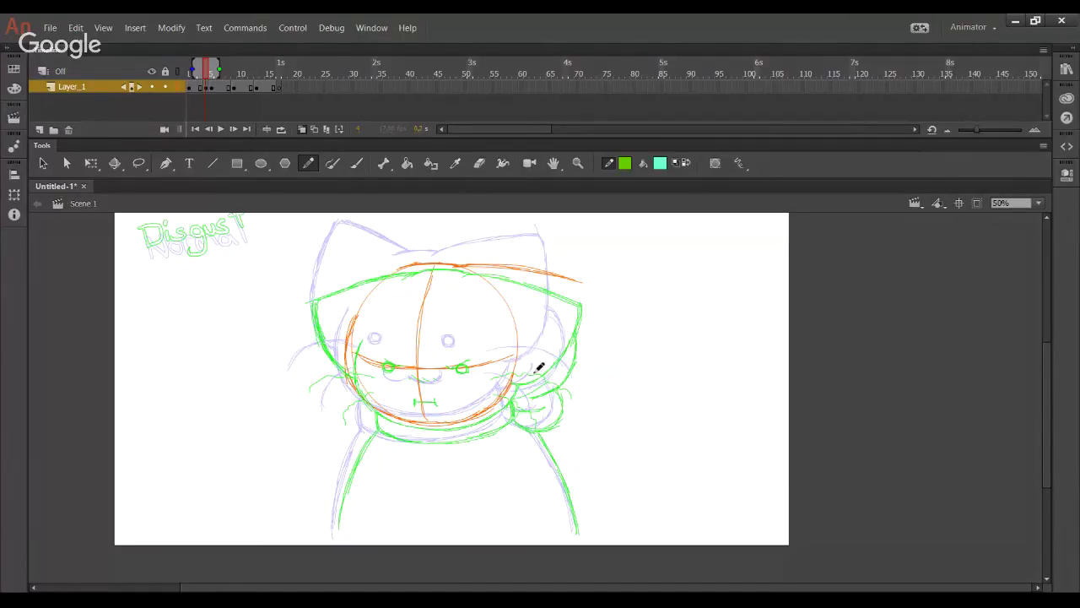
mouse_move(525, 372)
left_mouse_down()
mouse_move(546, 366)
mouse_move(560, 335)
mouse_move(556, 352)
mouse_move(575, 289)
left_mouse_up()
left_click_drag(568, 328, 575, 280)
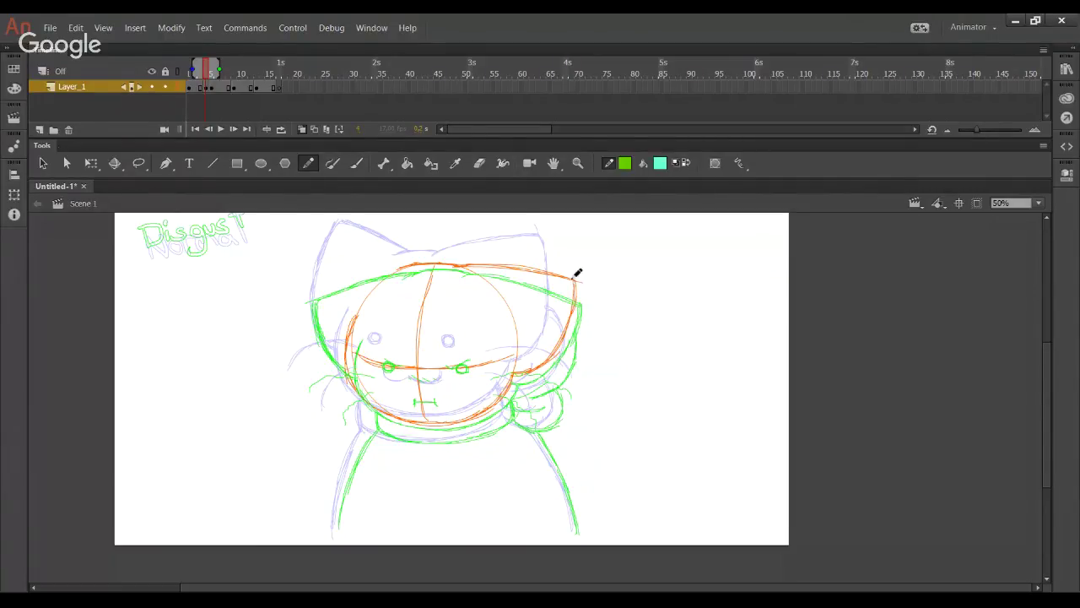
Step: Redraw the left ear's upper line sloping outward and down, and sketch its outer edge down towards the cheek
left_click_drag(405, 268, 380, 266)
mouse_move(406, 266)
left_mouse_down()
mouse_move(347, 265)
mouse_move(320, 277)
mouse_move(404, 268)
left_mouse_up()
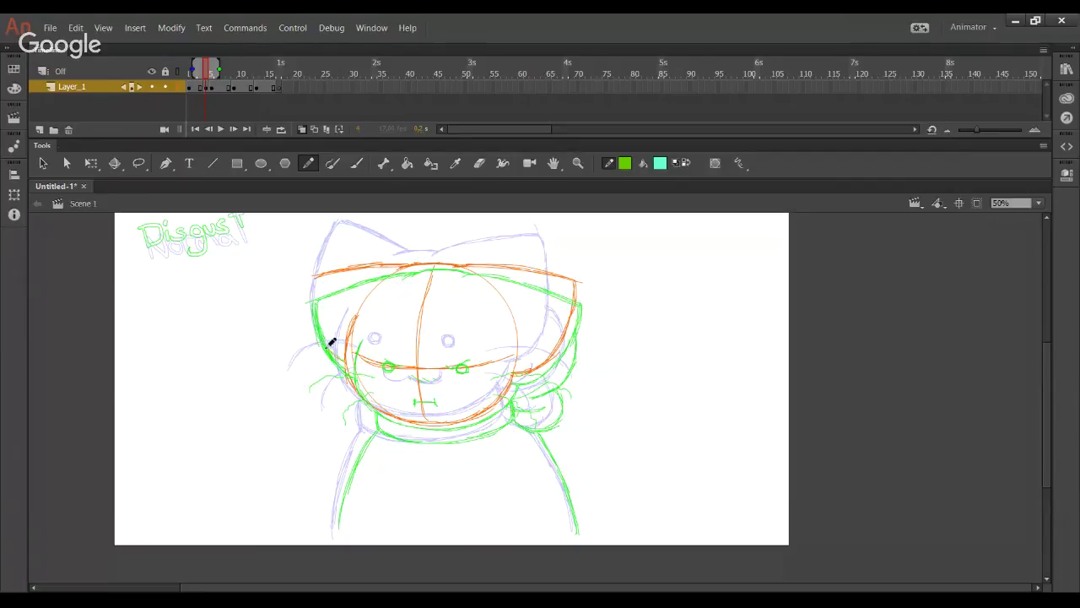
left_click_drag(314, 284, 327, 343)
Step: Play back the animation to check the in-between head, then return to frame 4
left_click(220, 130)
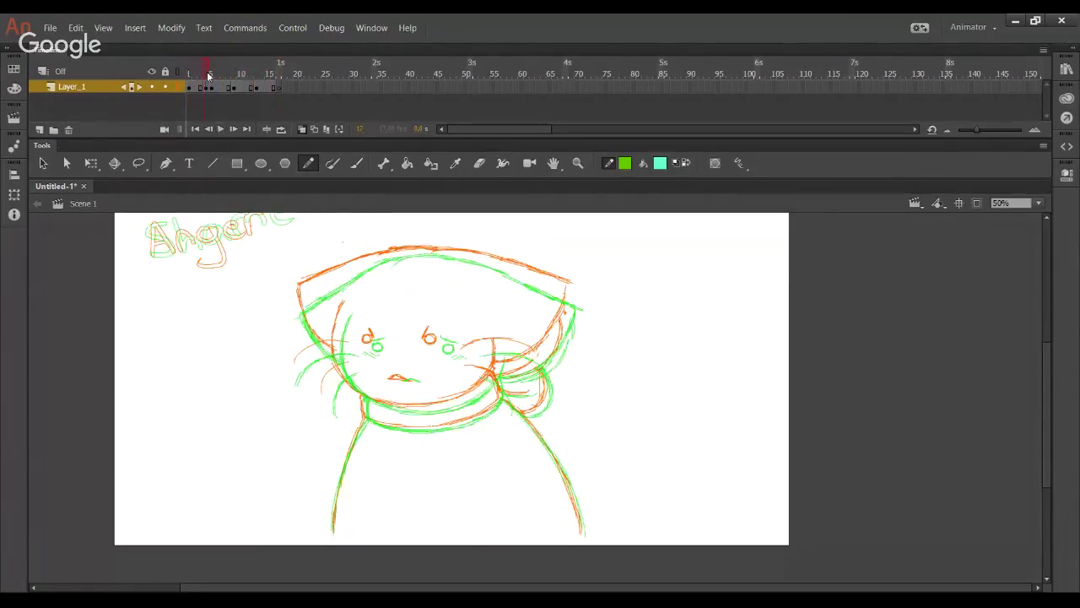
left_click(221, 130)
scroll(426, 344, "down", 2)
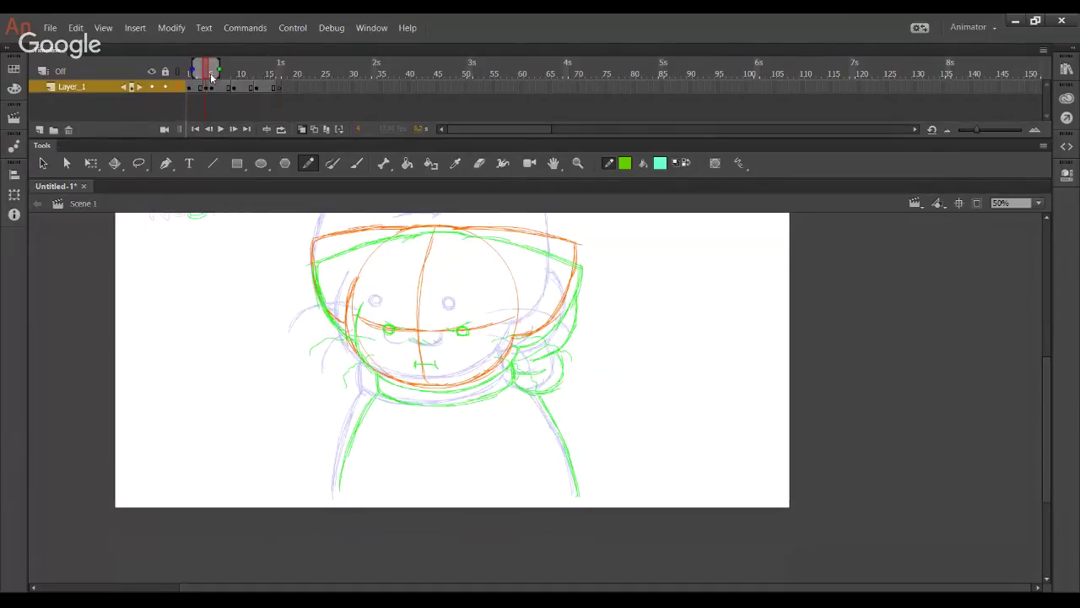
Step: End the onion skin range at frame 5 and sketch the collar and the left side of the cat's body
left_click_drag(219, 70, 214, 71)
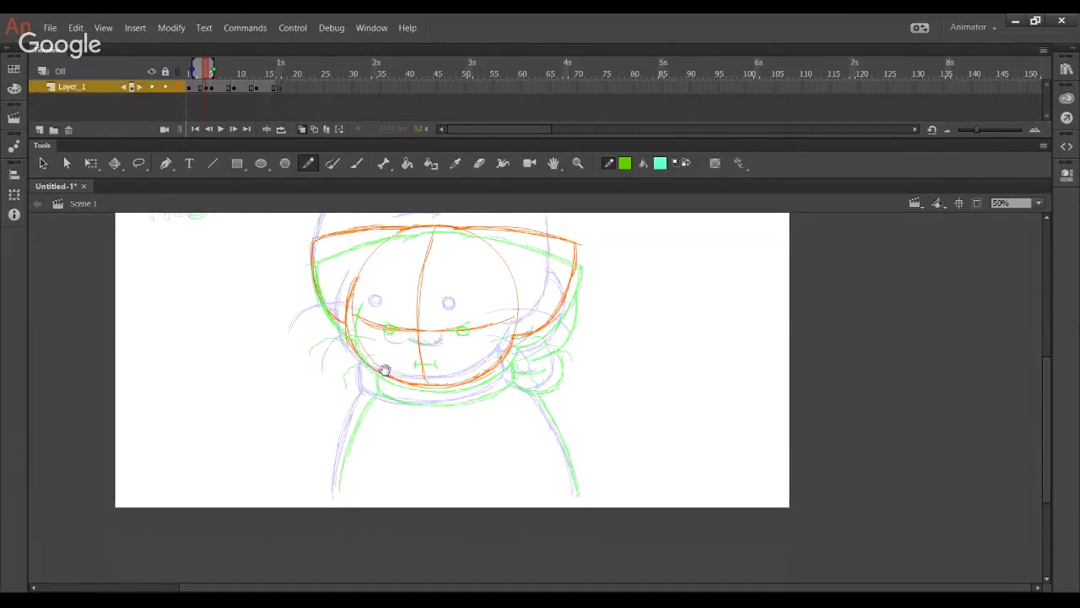
scroll(386, 370, "up", 1)
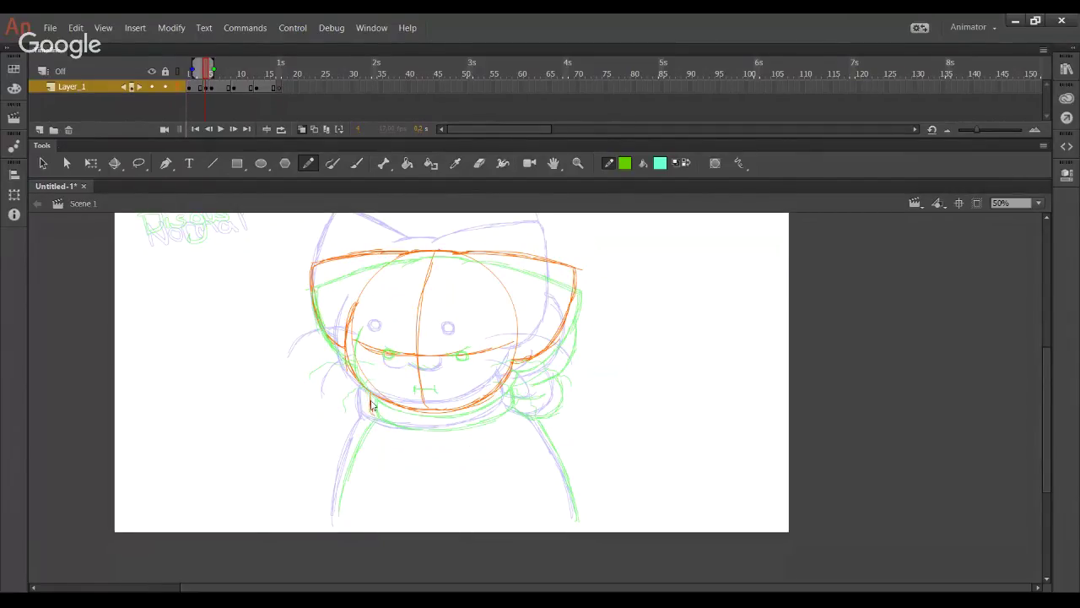
mouse_move(390, 420)
left_mouse_down()
mouse_move(484, 423)
mouse_move(467, 426)
mouse_move(506, 407)
mouse_move(490, 421)
mouse_move(509, 398)
mouse_move(509, 408)
mouse_move(507, 379)
left_mouse_up()
left_click_drag(336, 520, 369, 414)
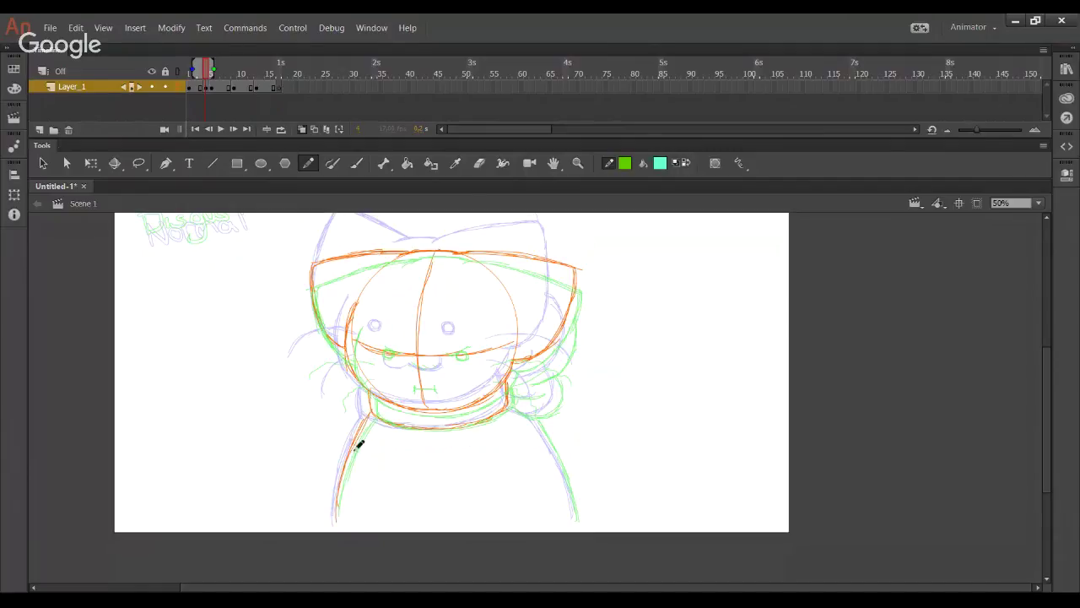
Step: Sketch the scarf's knot loops beside the collar and the right side of the body between the onion-skinned poses
mouse_move(534, 382)
left_mouse_down()
mouse_move(572, 325)
mouse_move(569, 350)
mouse_move(573, 317)
left_mouse_up()
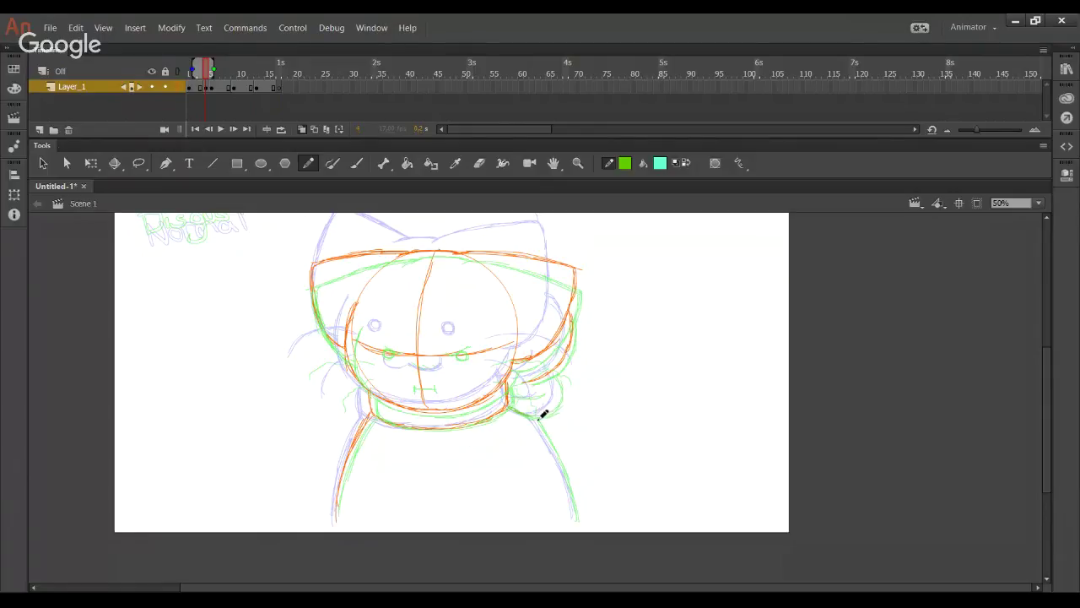
mouse_move(539, 420)
left_mouse_down()
mouse_move(552, 399)
mouse_move(528, 417)
mouse_move(556, 408)
mouse_move(547, 412)
mouse_move(557, 379)
mouse_move(526, 366)
mouse_move(518, 379)
mouse_move(537, 376)
mouse_move(511, 380)
mouse_move(543, 370)
mouse_move(511, 379)
mouse_move(553, 358)
left_mouse_up()
left_click_drag(511, 396, 551, 413)
scroll(550, 434, "down", 1)
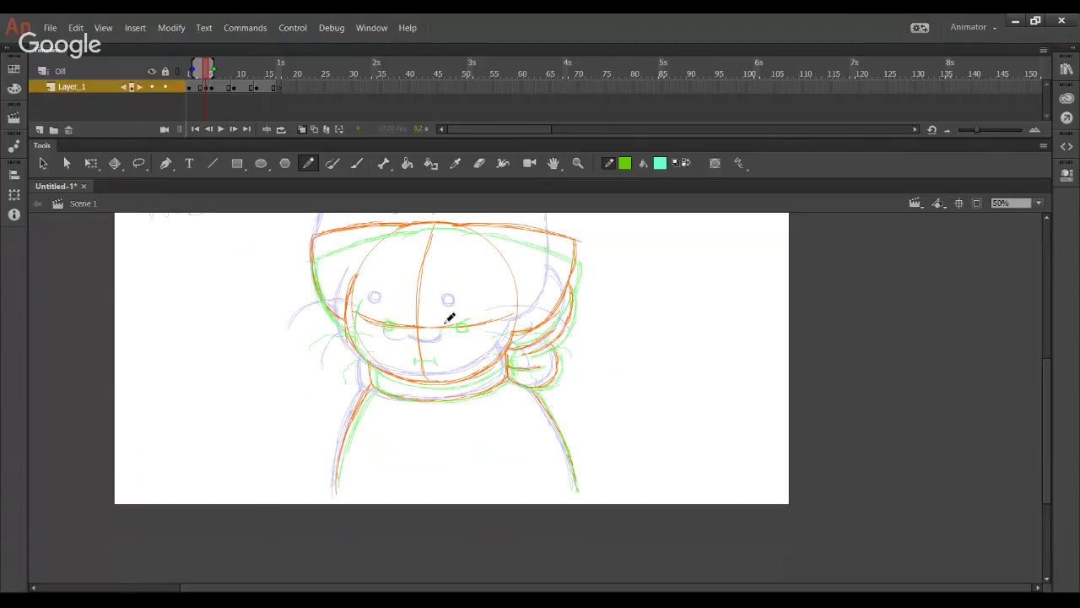
Step: Delete the upper-right arc of the head's construction circle
left_click_drag(452, 303, 453, 328)
double_click(424, 288)
key("Delete")
key("ctrl+y")
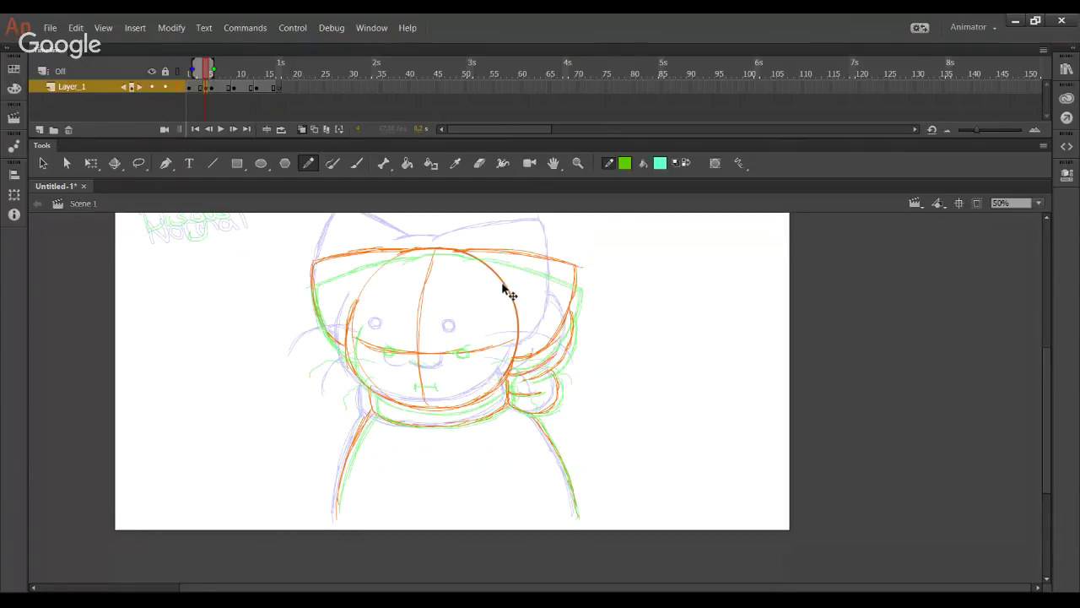
Step: Sketch two small round eyes near the horizontal face guideline and a short slanted eyebrow above each one
left_click(578, 163)
left_click_drag(302, 287, 623, 525)
key("y")
scroll(390, 403, "up", 3)
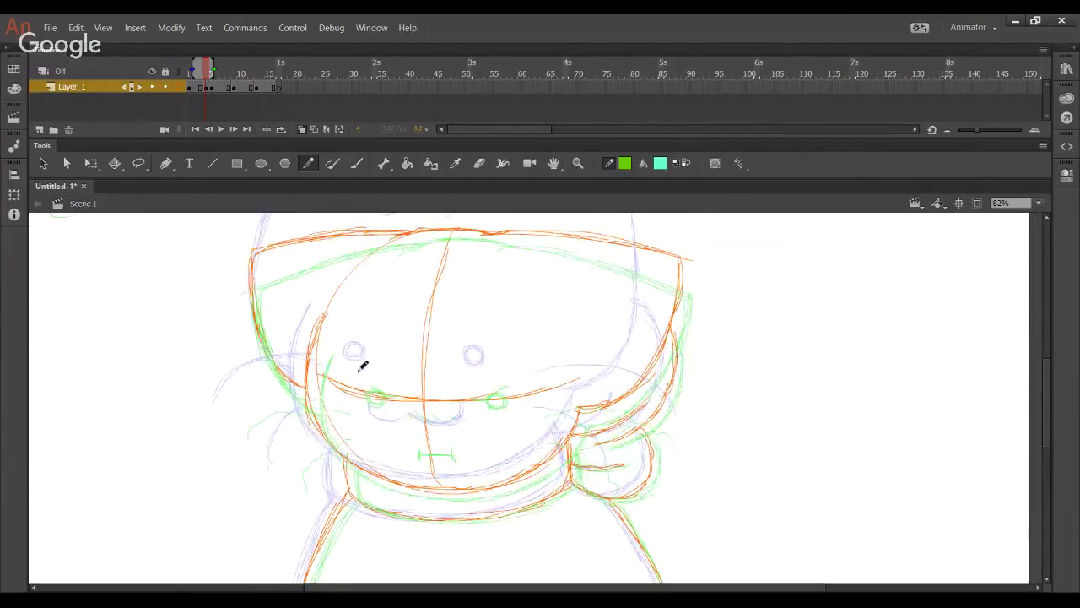
left_click_drag(359, 389, 371, 377)
mouse_move(495, 379)
left_mouse_down()
mouse_move(503, 382)
mouse_move(487, 392)
left_mouse_up()
left_click_drag(368, 339, 385, 346)
key("ctrl+z")
key("ctrl+z")
left_click_drag(469, 341, 490, 334)
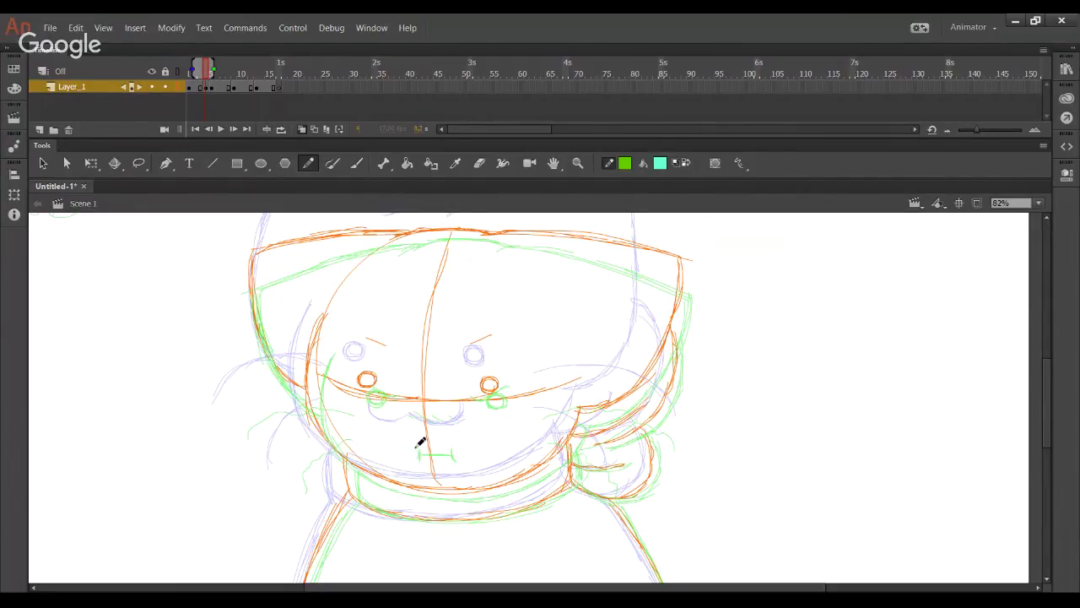
Step: Sketch a small triangular mouth on the vertical face guideline
mouse_move(421, 444)
left_mouse_down()
mouse_move(417, 453)
mouse_move(429, 437)
mouse_move(446, 451)
left_mouse_up()
key("ctrl+z")
left_click_drag(467, 448, 452, 428)
Step: Sketch two curved whiskers on each cheek between the onion-skinned whiskers
mouse_move(531, 382)
left_mouse_down()
mouse_move(608, 369)
mouse_move(646, 380)
mouse_move(669, 426)
left_mouse_up()
left_click_drag(569, 428, 606, 461)
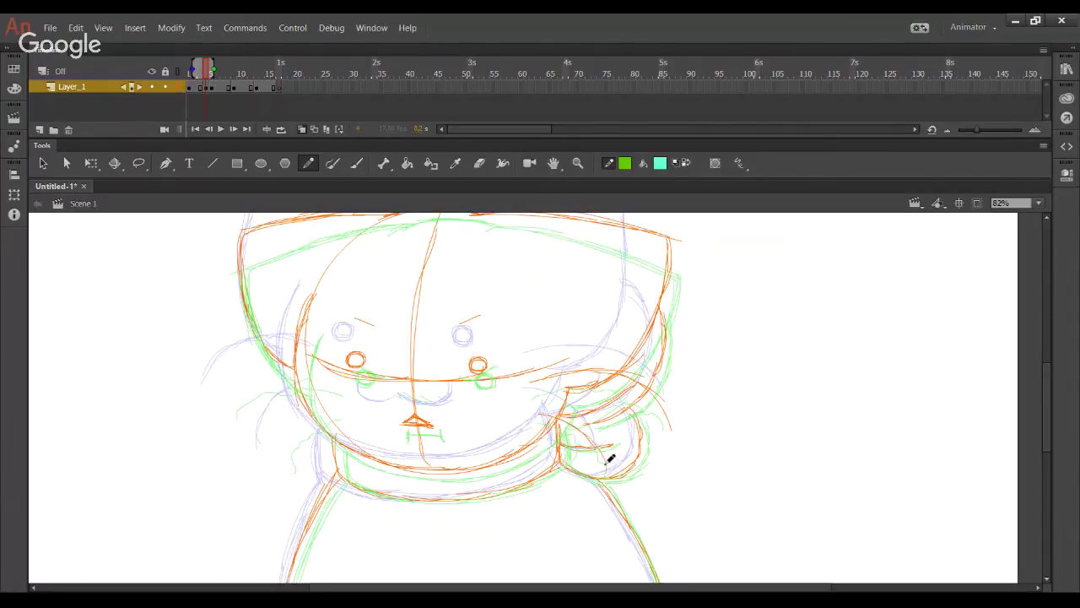
mouse_move(282, 358)
left_mouse_down()
mouse_move(307, 369)
mouse_move(214, 402)
left_mouse_up()
left_click_drag(297, 411, 265, 456)
key("ctrl+z")
key("ctrl+z")
left_click_drag(301, 408, 270, 456)
Step: Turn off outline display for Layer_1 and swap the stroke and fill colours
left_click(178, 87)
left_click(686, 163)
Step: Delete the remaining construction circle and crossing guidelines from the face
left_click_drag(720, 355, 595, 452)
mouse_move(242, 278)
left_mouse_down()
mouse_move(547, 517)
mouse_move(498, 253)
mouse_move(526, 463)
left_mouse_up()
double_click(412, 384, "ctrl")
key("Delete")
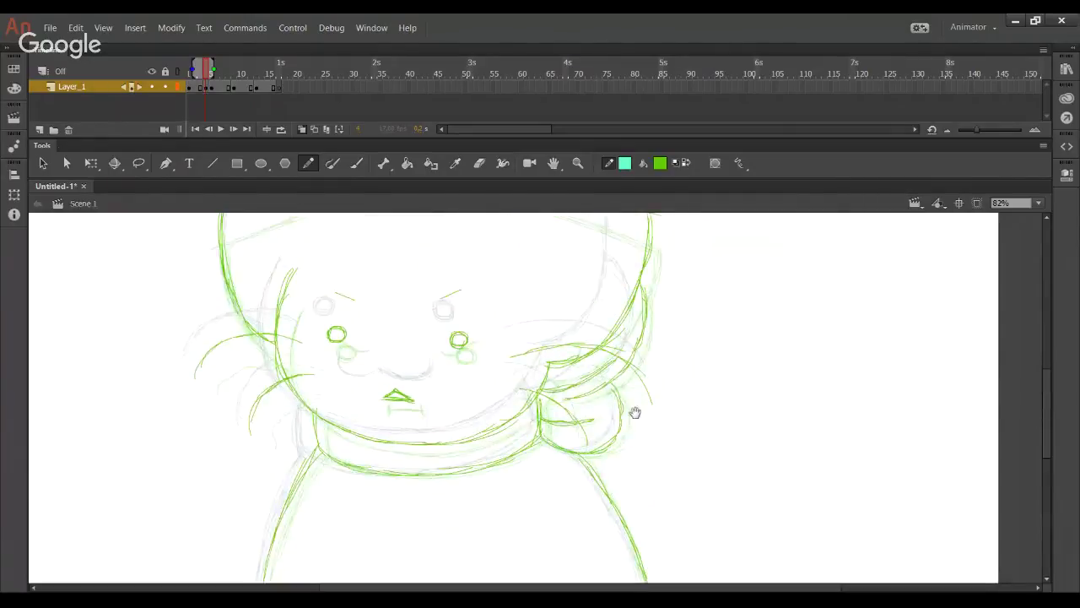
Step: Turn off onion skinning and loop playback over frames 1 to 8 to review the Normal to Disgust transition
left_click(1039, 203)
left_click(1012, 245)
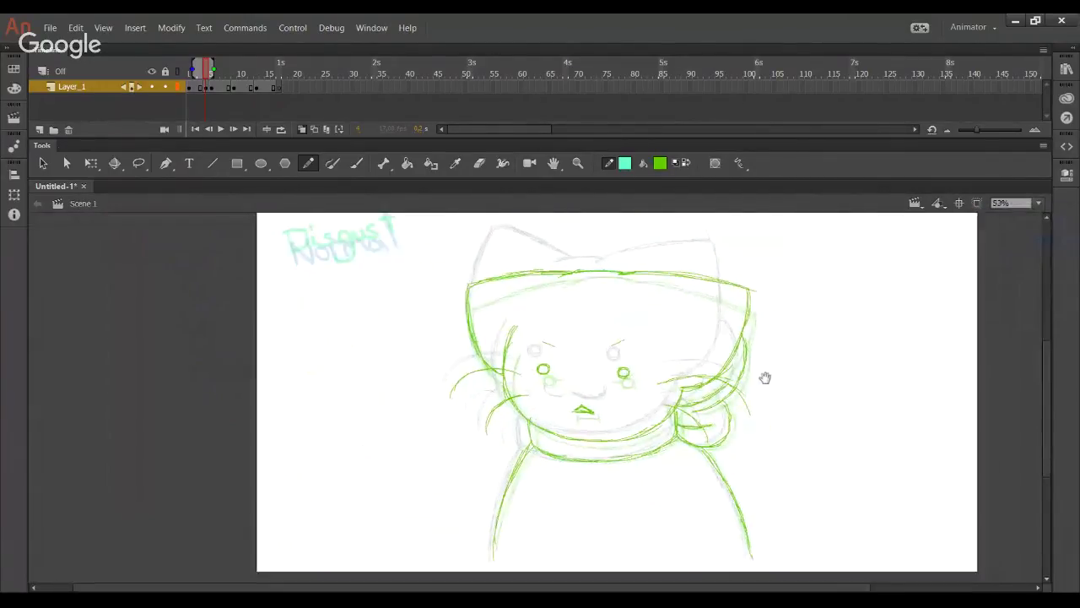
left_click(197, 131)
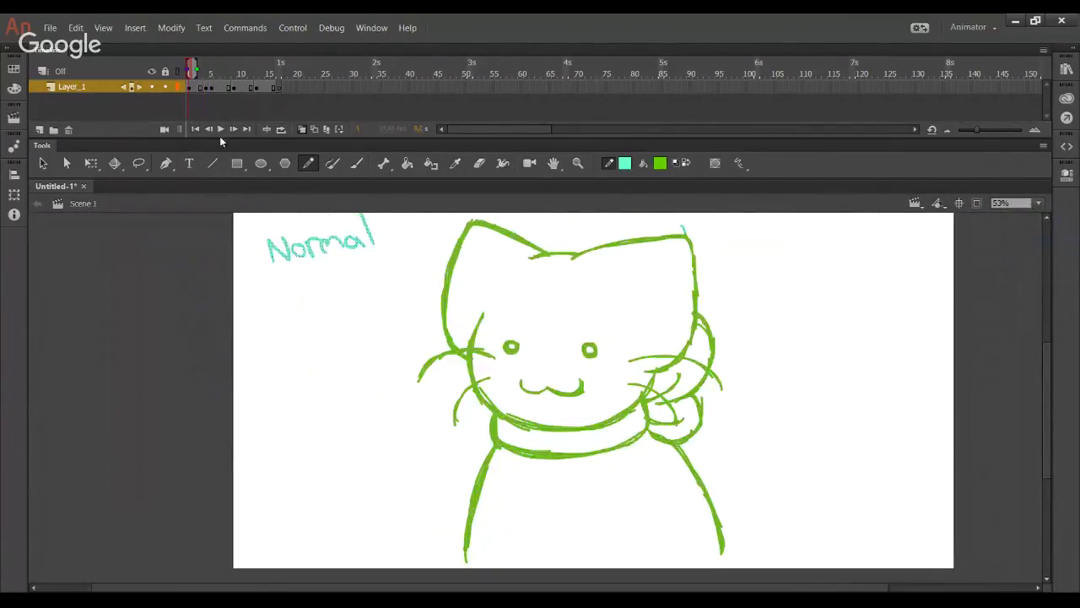
left_click(281, 130)
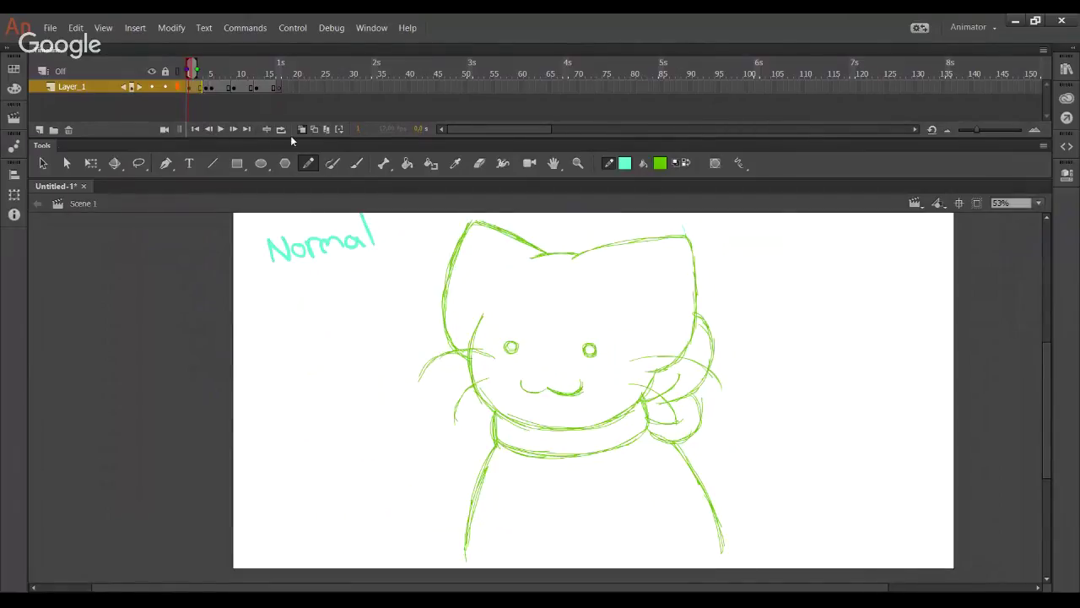
left_click_drag(272, 74, 220, 74)
left_click(246, 128)
left_click(299, 129)
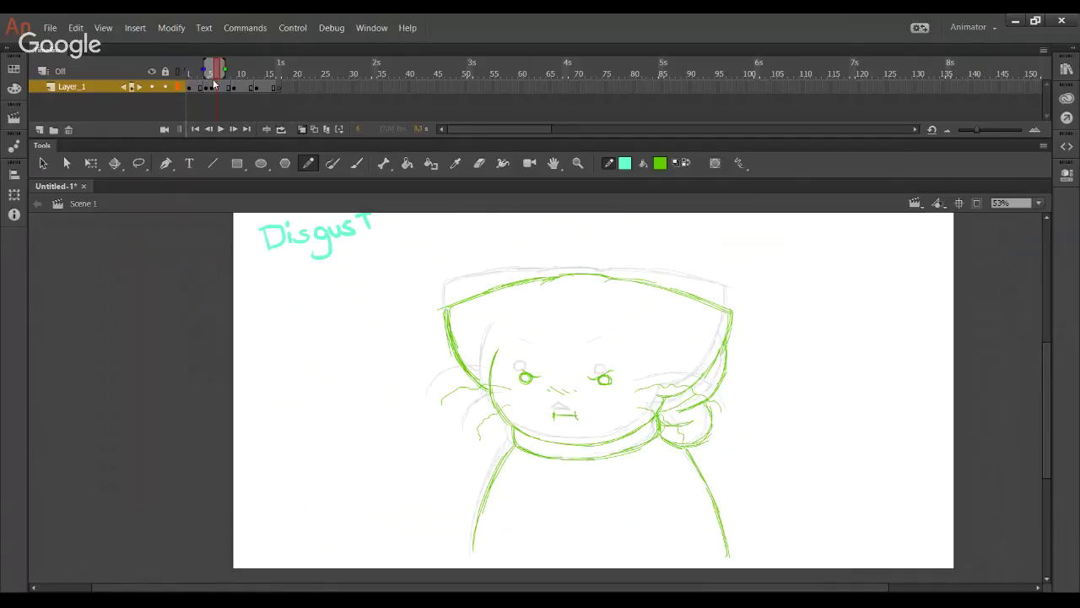
left_click(188, 72)
left_click(299, 130)
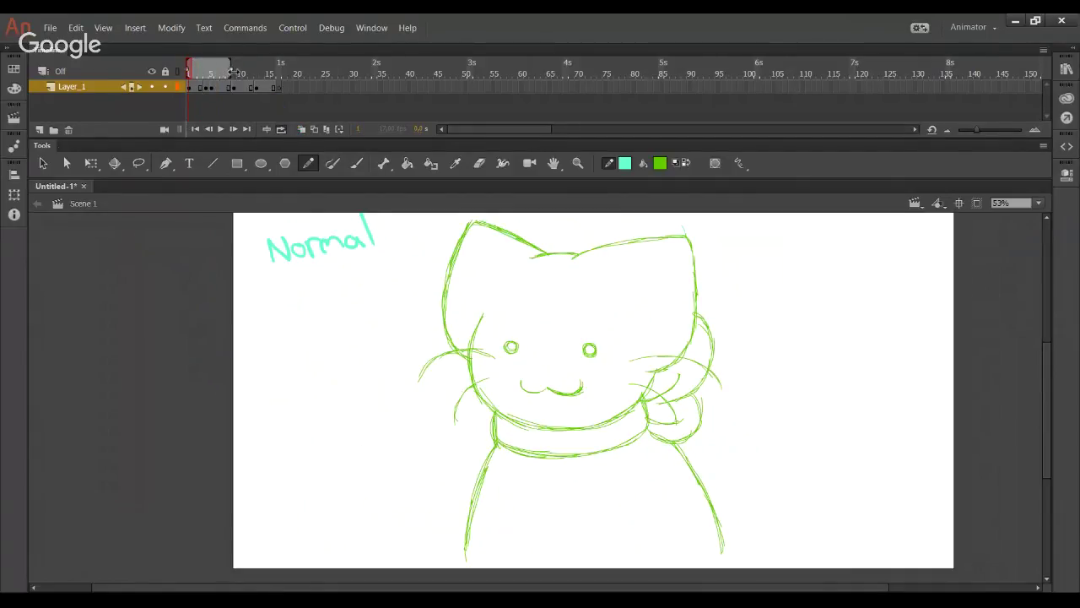
left_click(221, 135)
left_click(220, 128)
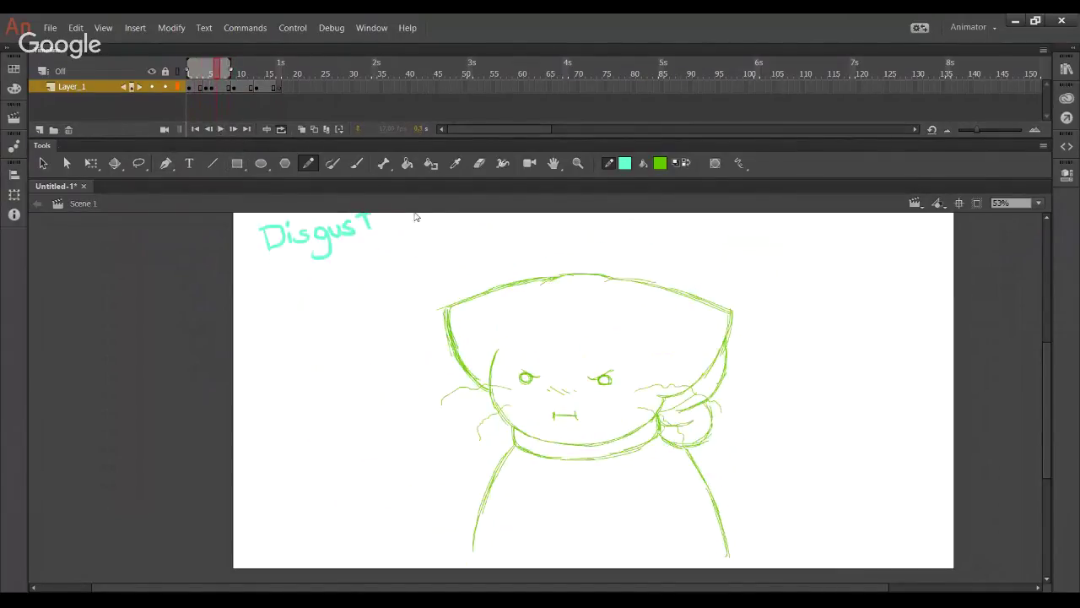
Step: Swap the stroke and fill colours and move the in-between drawing's keyframe from frame 4 to frame 3
key("shift+comma")
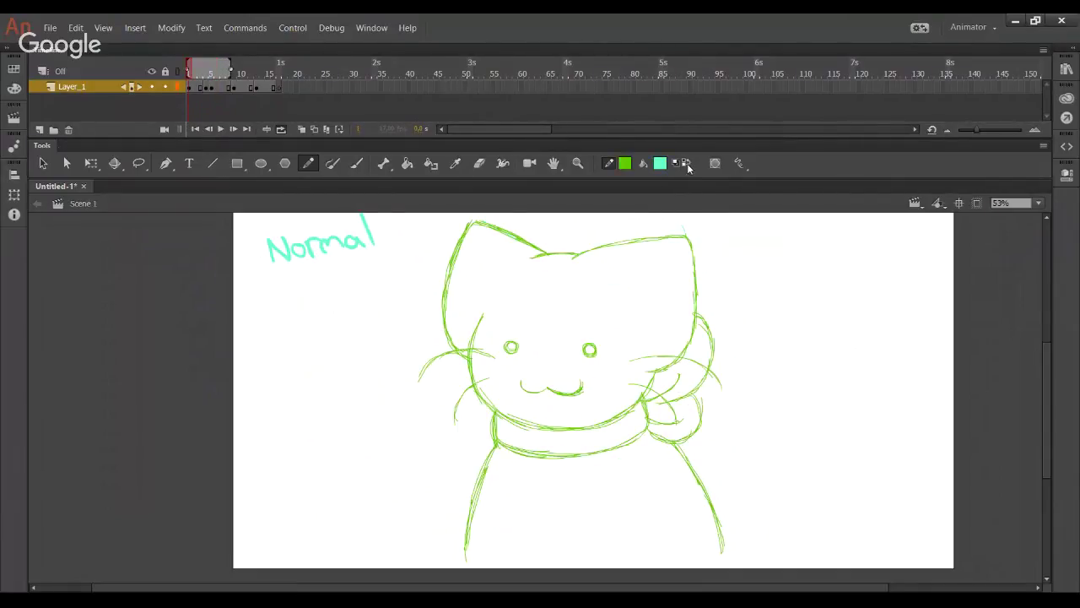
left_click(206, 88)
left_click_drag(208, 90, 201, 89)
Step: Play the looped range to check the timing of the moved in-between
left_click(222, 131)
left_click(221, 129)
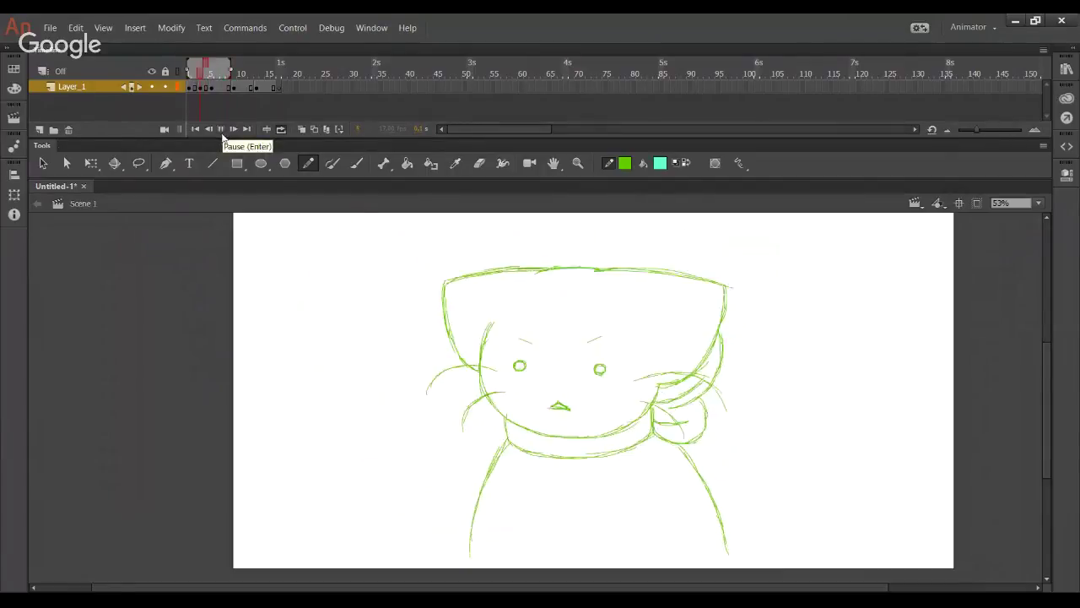
left_click(222, 133)
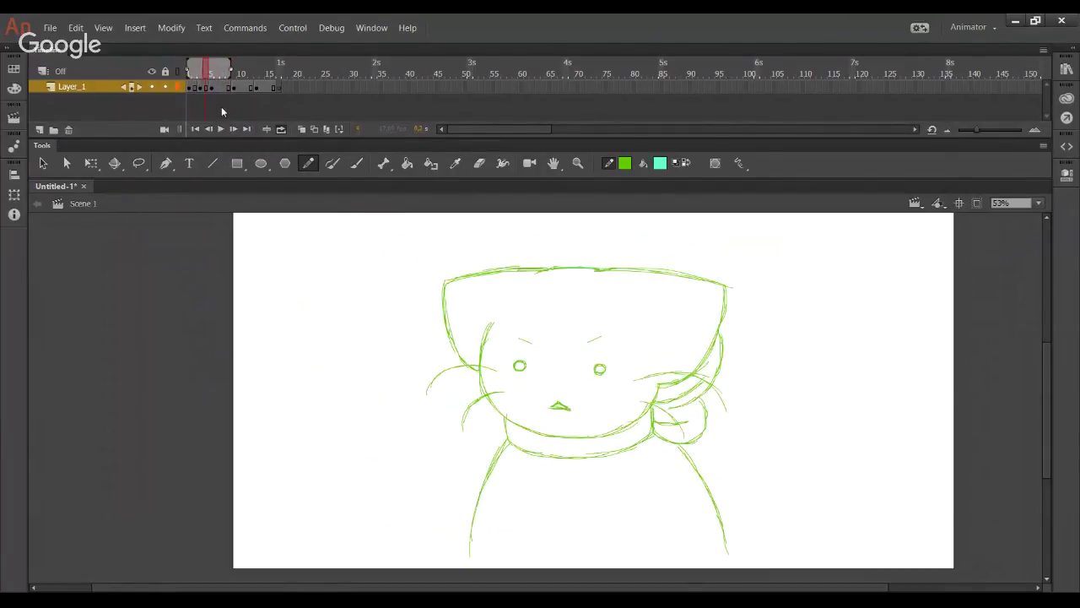
Step: Set up a blank keyframe at frame 4 with onion skinning limited to frames 3 to 5
left_click(207, 92)
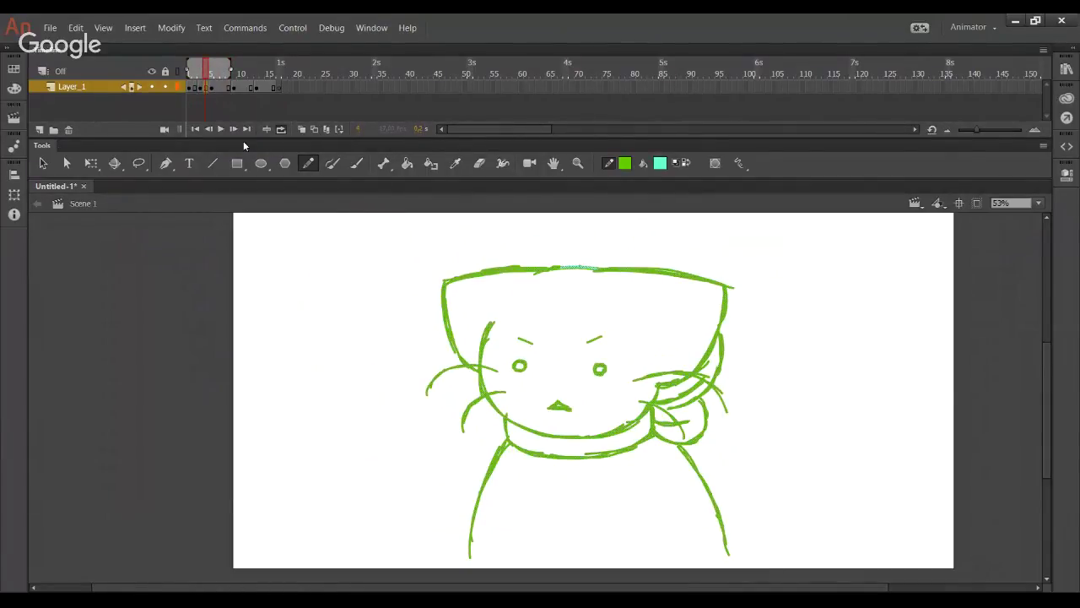
left_click(301, 129)
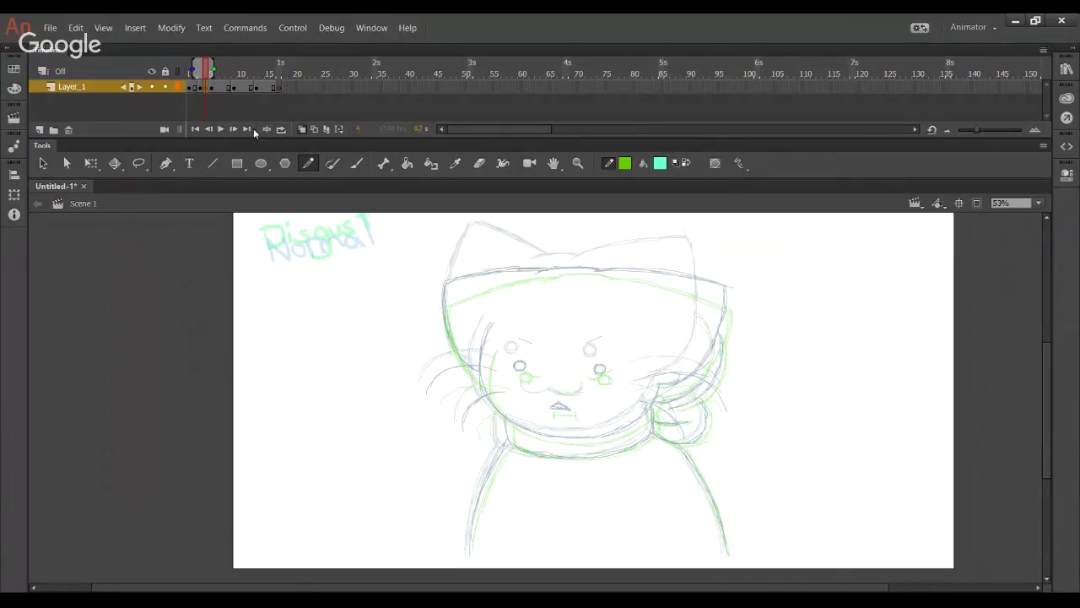
left_click_drag(193, 71, 199, 73)
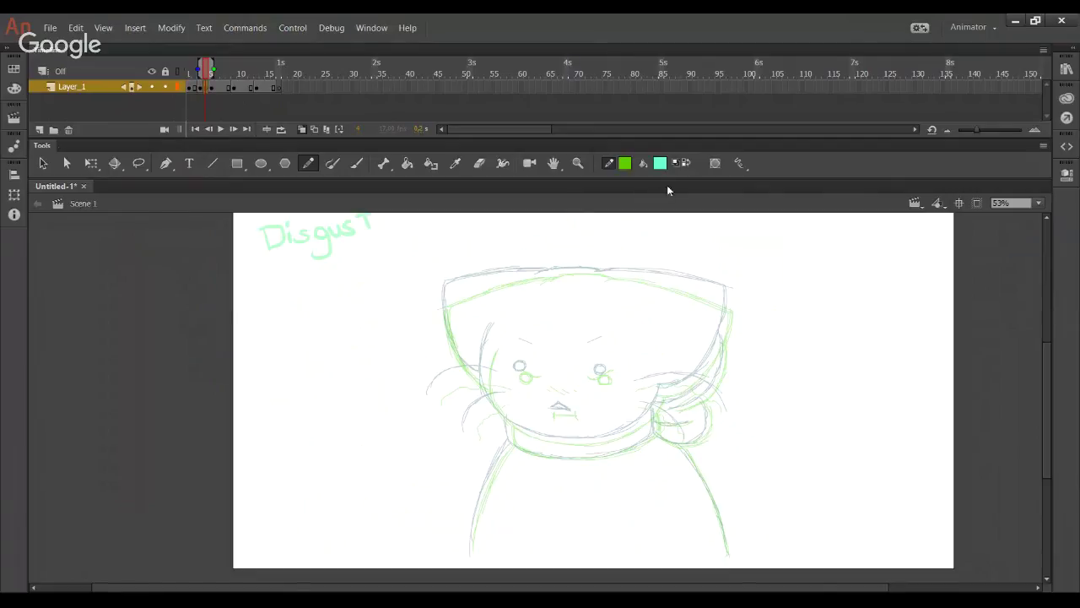
Step: Pencil the top of the head and the right ear's upper and outer edges between the onion-skinned drawings
left_click(578, 163)
left_click_drag(410, 237, 822, 512)
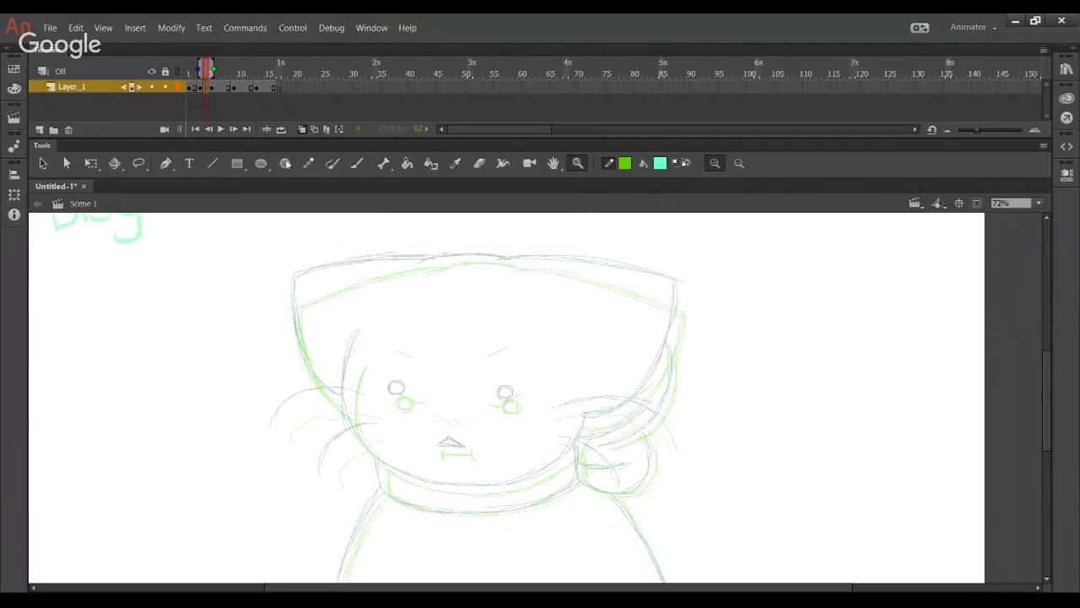
left_click(308, 163)
mouse_move(566, 244)
left_mouse_down()
mouse_move(533, 246)
mouse_move(679, 276)
left_mouse_up()
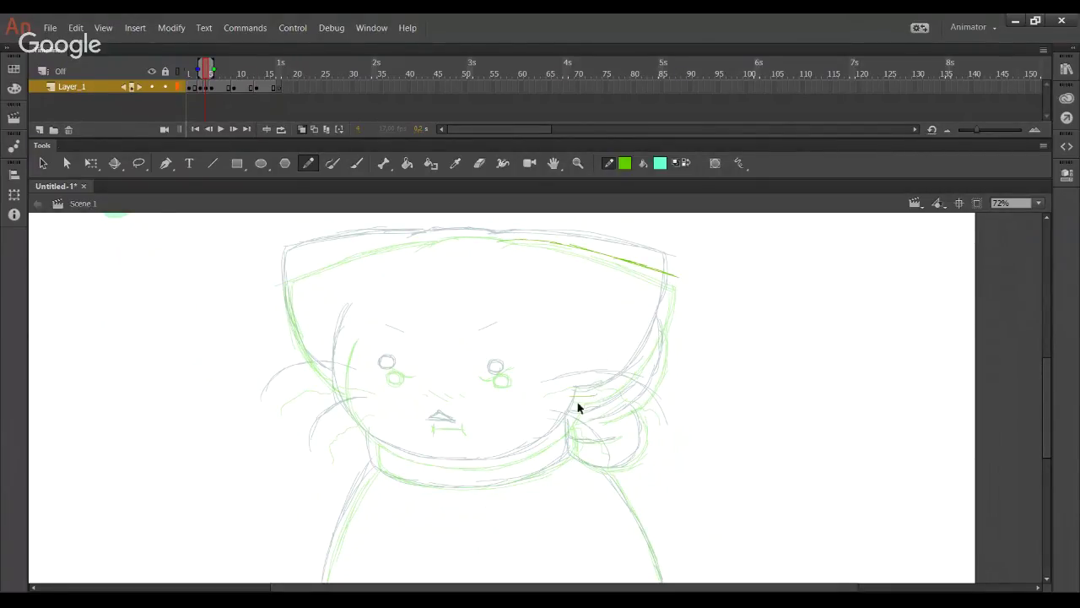
mouse_move(571, 393)
left_mouse_down()
mouse_move(620, 389)
mouse_move(669, 308)
mouse_move(652, 346)
mouse_move(674, 277)
left_mouse_up()
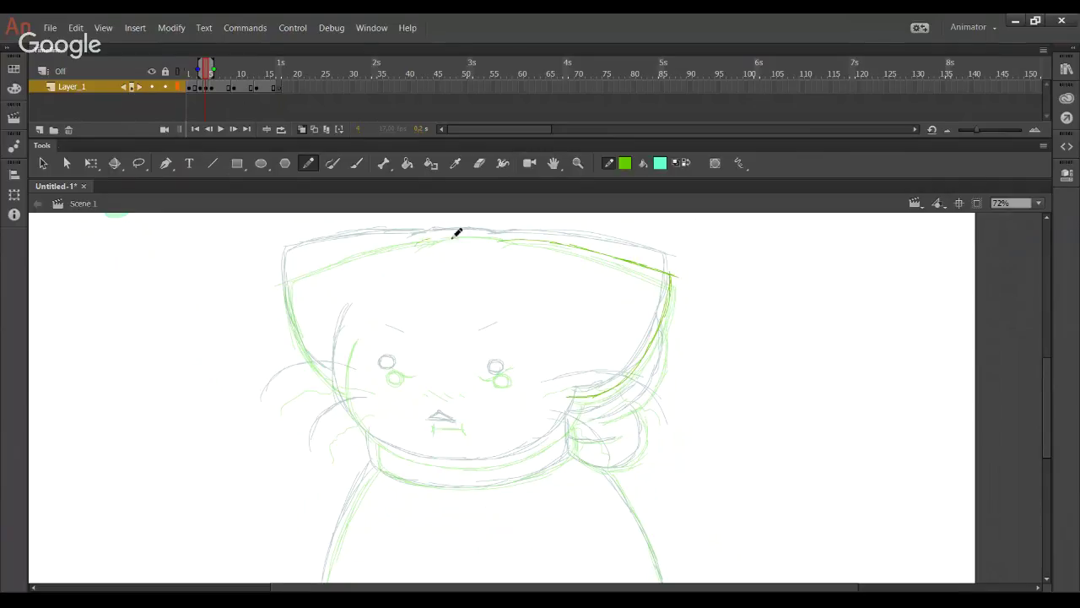
mouse_move(443, 240)
left_mouse_down()
mouse_move(507, 243)
mouse_move(443, 241)
mouse_move(507, 235)
left_mouse_up()
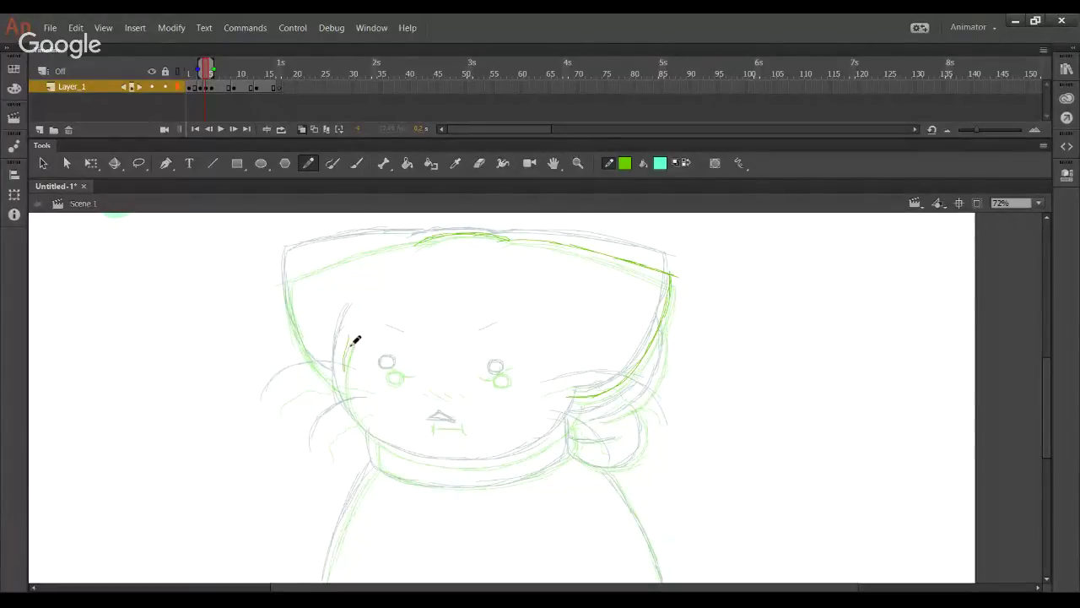
Step: Sketch the face contour from the left cheek around the chin up to the right cheek
left_click_drag(351, 331, 341, 373)
left_click_drag(349, 338, 360, 429)
mouse_move(346, 377)
left_mouse_down()
mouse_move(397, 449)
mouse_move(351, 407)
mouse_move(411, 461)
mouse_move(379, 440)
mouse_move(411, 460)
mouse_move(477, 467)
left_mouse_up()
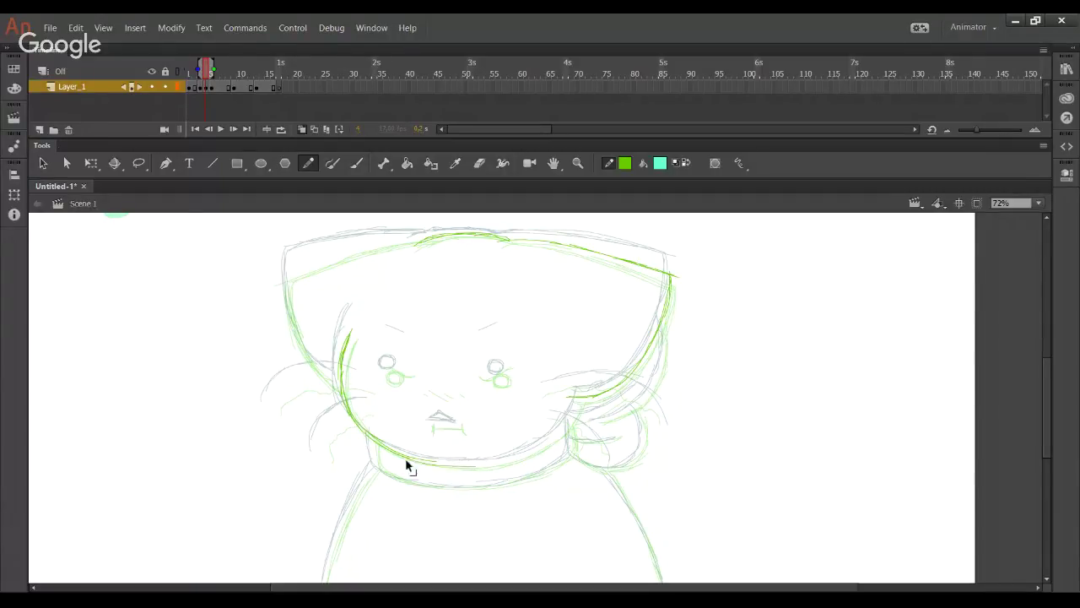
mouse_move(414, 453)
left_mouse_down()
mouse_move(548, 445)
mouse_move(504, 464)
mouse_move(580, 411)
mouse_move(509, 461)
mouse_move(579, 414)
mouse_move(546, 450)
mouse_move(562, 396)
left_mouse_up()
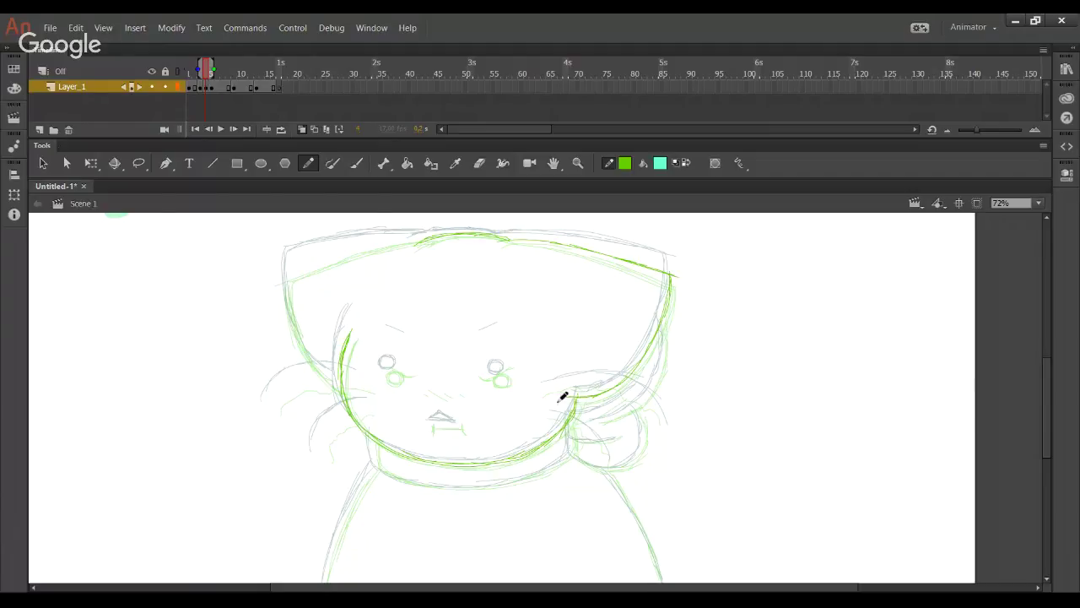
Step: Sketch the left ear's upper edge and outer side down to the left cheek
key("space")
left_click_drag(398, 306, 406, 320)
mouse_move(416, 256)
left_mouse_down()
mouse_move(378, 265)
mouse_move(428, 253)
mouse_move(296, 283)
mouse_move(339, 271)
mouse_move(313, 277)
mouse_move(326, 278)
mouse_move(292, 314)
mouse_move(298, 286)
mouse_move(303, 334)
mouse_move(291, 289)
mouse_move(315, 366)
mouse_move(342, 387)
mouse_move(311, 361)
mouse_move(350, 386)
left_mouse_up()
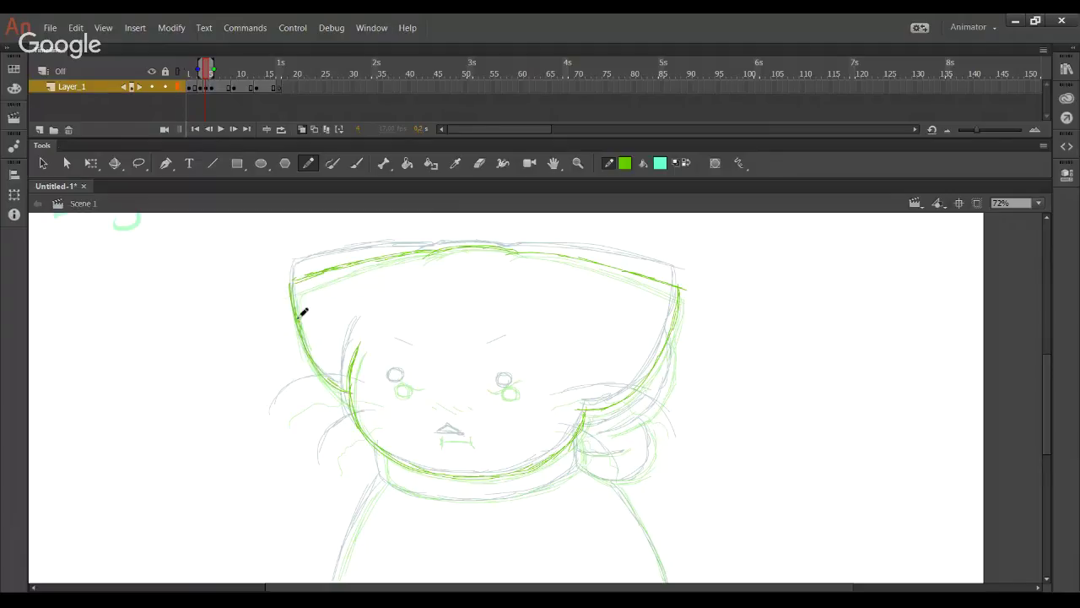
Step: Sketch the in-between facial features: round eyes, slanted eyebrows, small nose marks and a wide, flattened mouth
left_click_drag(416, 351, 399, 347)
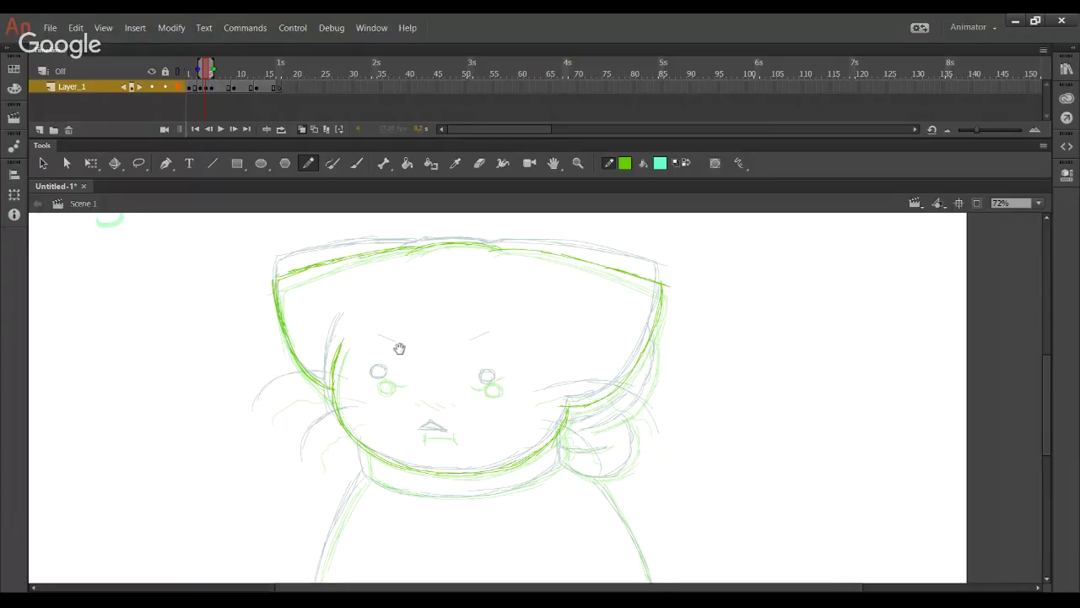
mouse_move(399, 348)
left_mouse_down()
mouse_move(373, 314)
mouse_move(354, 341)
mouse_move(360, 353)
mouse_move(351, 351)
left_mouse_up()
key("ctrl+z")
left_click_drag(469, 350, 465, 351)
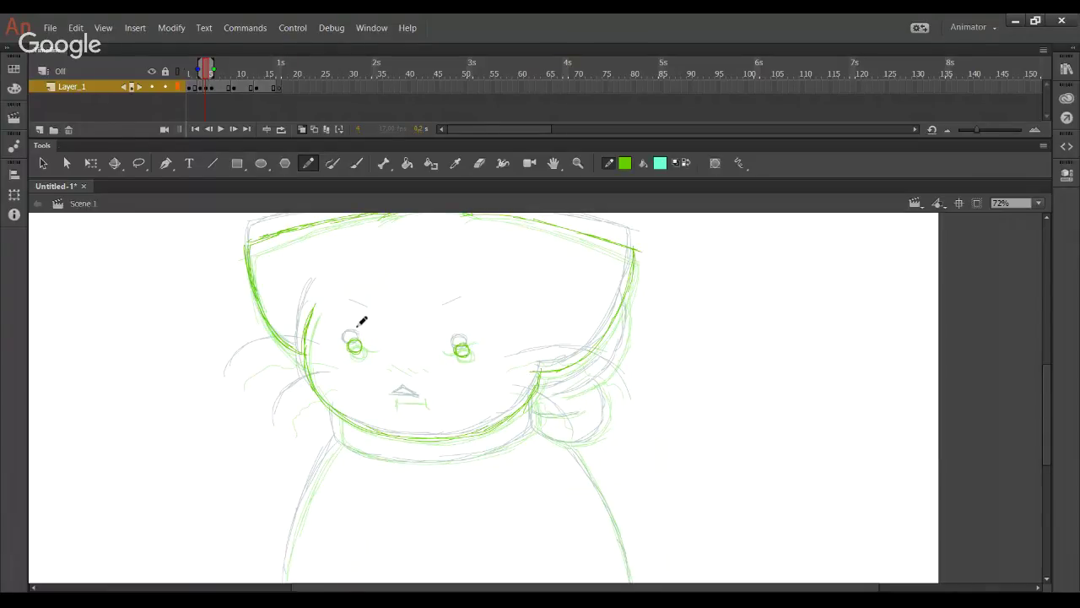
left_click_drag(466, 320, 450, 334)
mouse_move(379, 363)
left_mouse_down()
mouse_move(452, 398)
mouse_move(386, 345)
mouse_move(377, 355)
mouse_move(410, 355)
mouse_move(379, 355)
mouse_move(412, 353)
left_mouse_up()
key("ctrl+z")
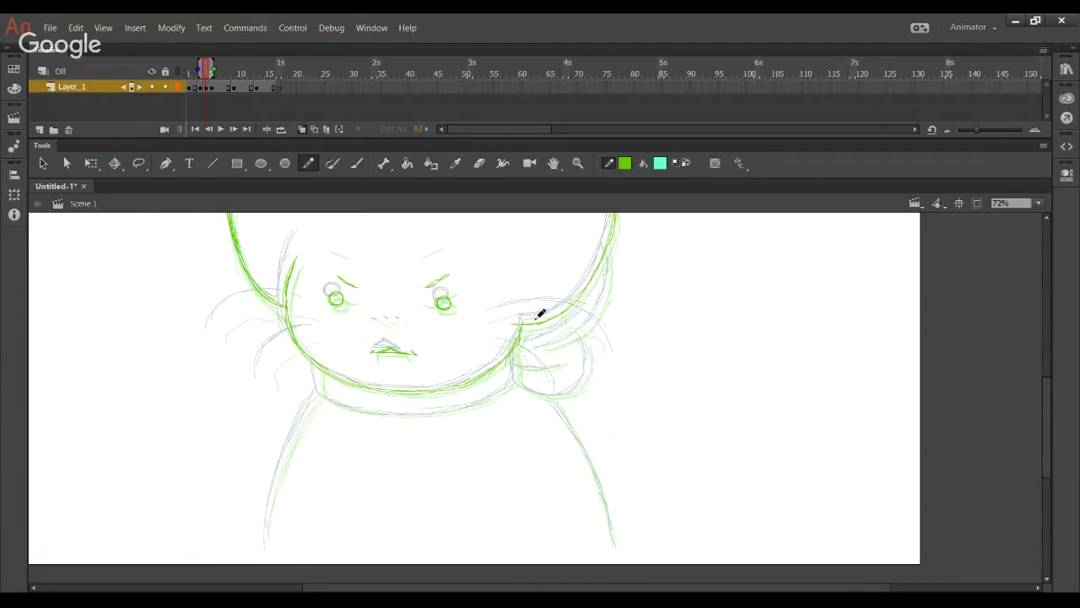
Step: Sketch a pair of bent whiskers on each cheek, following the onion-skinned whiskers
left_click_drag(491, 317, 566, 309)
mouse_move(498, 346)
left_mouse_down()
mouse_move(549, 375)
mouse_move(556, 403)
left_mouse_up()
mouse_move(310, 305)
left_mouse_down()
mouse_move(265, 302)
mouse_move(222, 318)
left_mouse_up()
left_click_drag(264, 374, 306, 341)
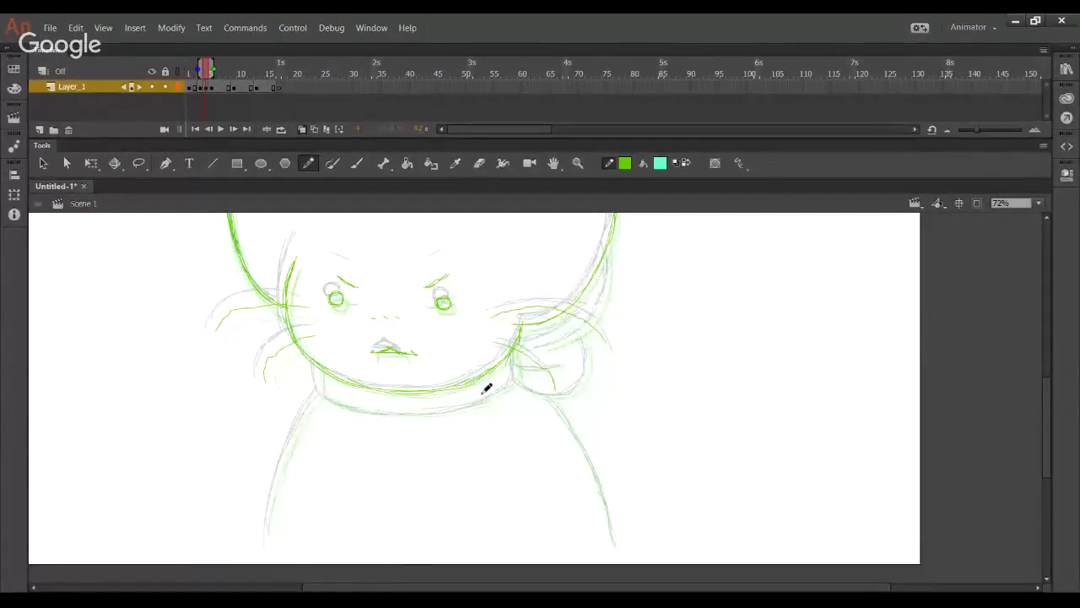
Step: Sketch the collar band under the chin and the left side of the body on frame 4
left_click_drag(462, 392, 440, 343)
mouse_move(297, 319)
left_mouse_down()
mouse_move(309, 353)
mouse_move(302, 346)
mouse_move(381, 370)
mouse_move(331, 364)
mouse_move(437, 365)
mouse_move(424, 364)
mouse_move(502, 328)
left_mouse_up()
left_click_drag(494, 305, 495, 331)
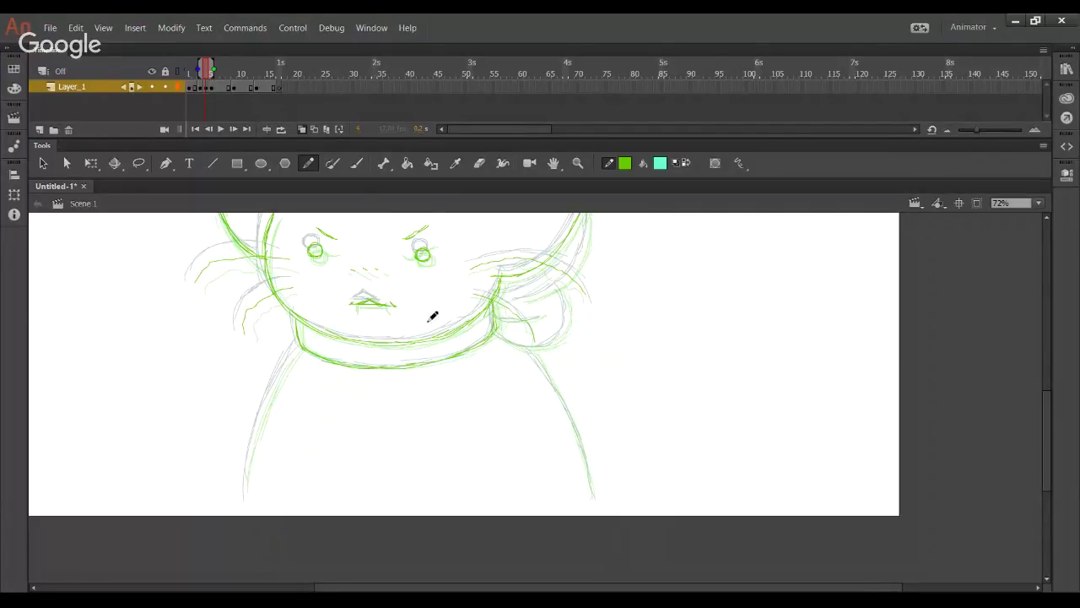
mouse_move(244, 500)
left_mouse_down()
mouse_move(268, 401)
mouse_move(297, 348)
left_mouse_up()
scroll(560, 420, "up", 3)
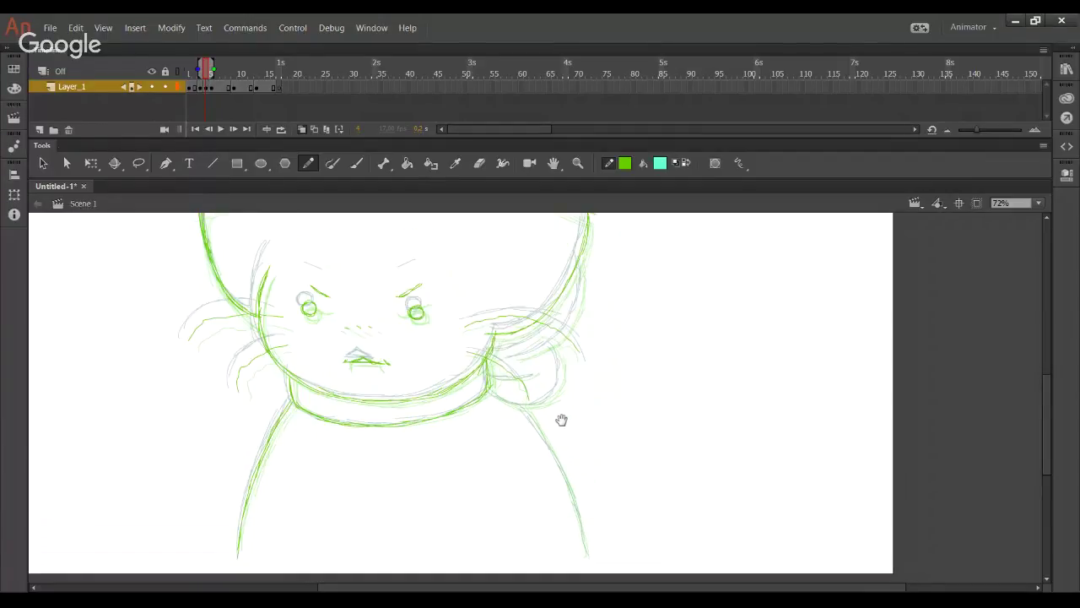
Step: Sketch the scarf knot's curved tail and rounded loop beside the collar and the body's right side on frame 4
mouse_move(514, 413)
left_mouse_down()
mouse_move(562, 388)
mouse_move(577, 355)
mouse_move(575, 310)
left_mouse_up()
mouse_move(488, 440)
left_mouse_down()
mouse_move(537, 463)
mouse_move(505, 461)
mouse_move(529, 461)
mouse_move(562, 422)
mouse_move(552, 444)
mouse_move(552, 403)
mouse_move(562, 434)
left_mouse_up()
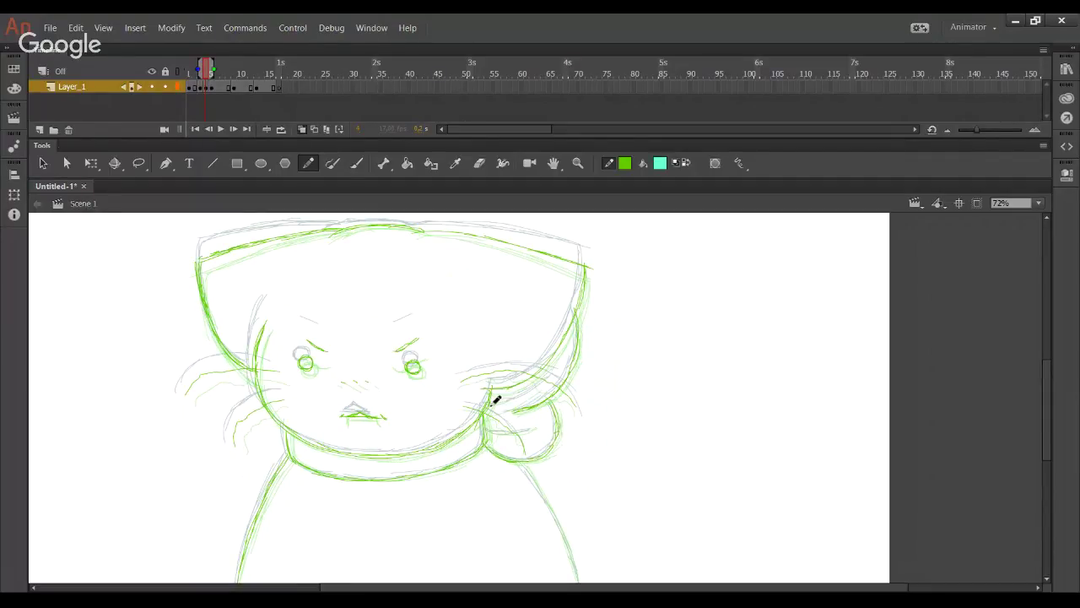
left_click_drag(490, 400, 552, 369)
scroll(511, 425, "down", 3)
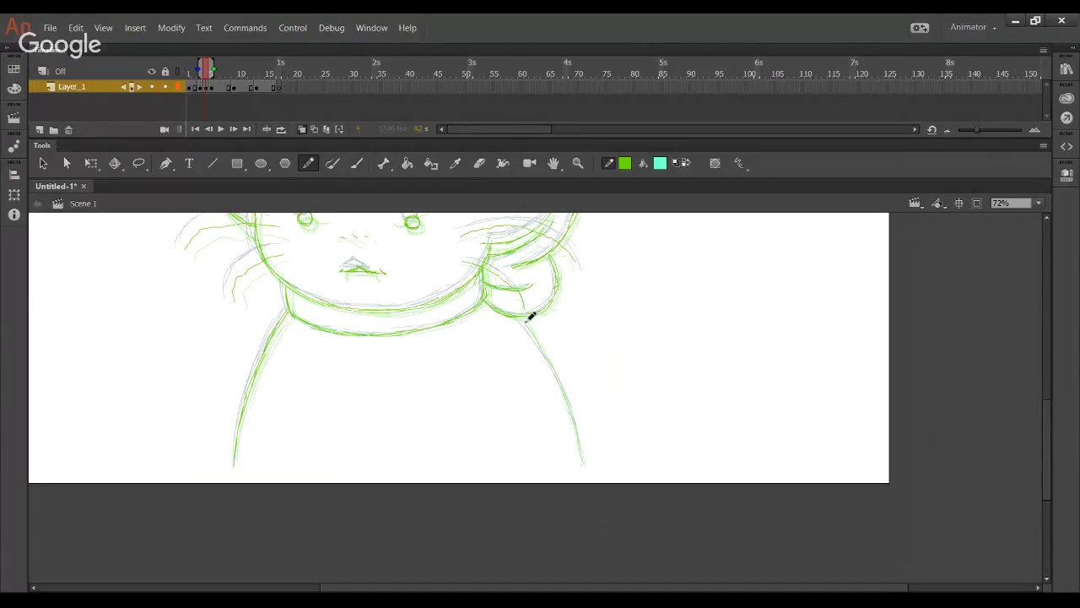
left_click_drag(524, 440, 570, 584)
left_click_drag(555, 476, 579, 427)
Step: Play the Normal-to-Disgust transition in a loop to check the motion
left_click(1038, 204)
left_click(1012, 245)
scroll(784, 369, "down", 1)
left_click(281, 129)
key("Return")
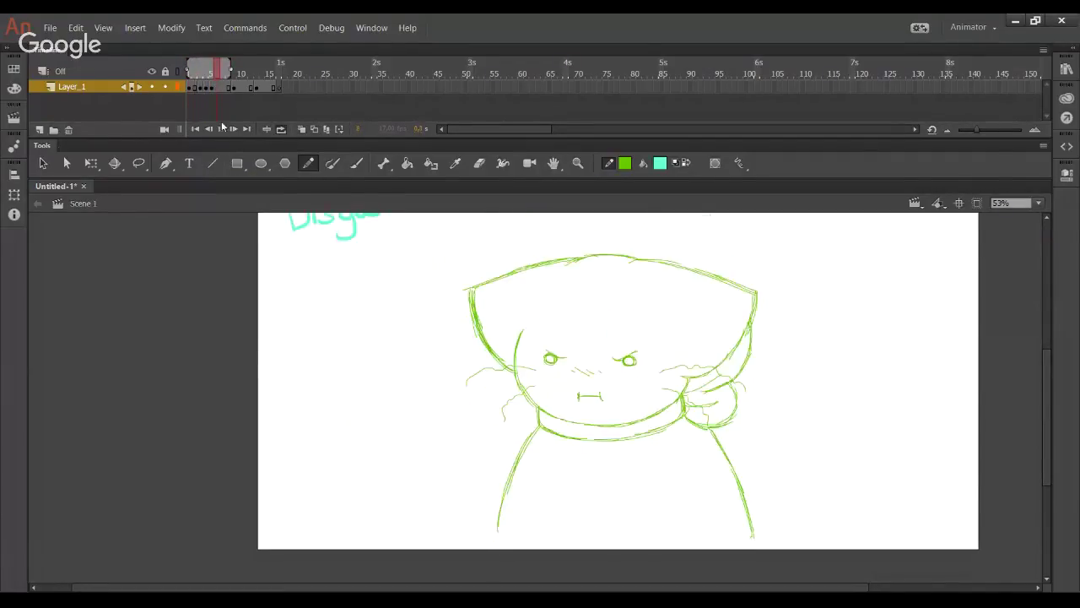
left_click(219, 129)
left_click(219, 131)
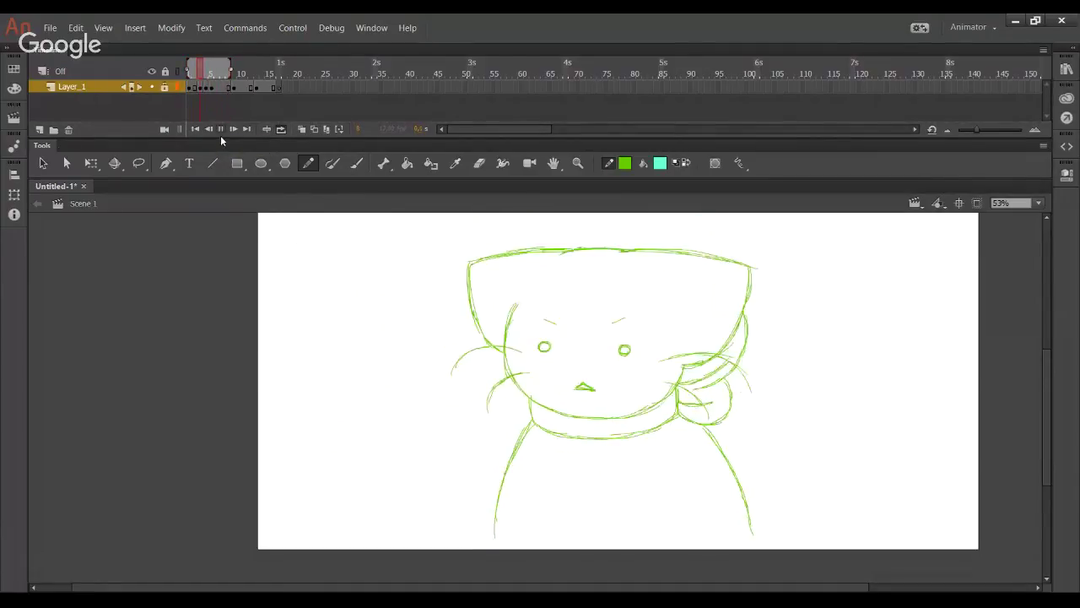
Step: Move the Disgust keyframe from frame 5 to frame 6 and prepare an empty, onion-skinned keyframe at frame 5
left_click(212, 89)
left_click_drag(212, 91, 218, 94)
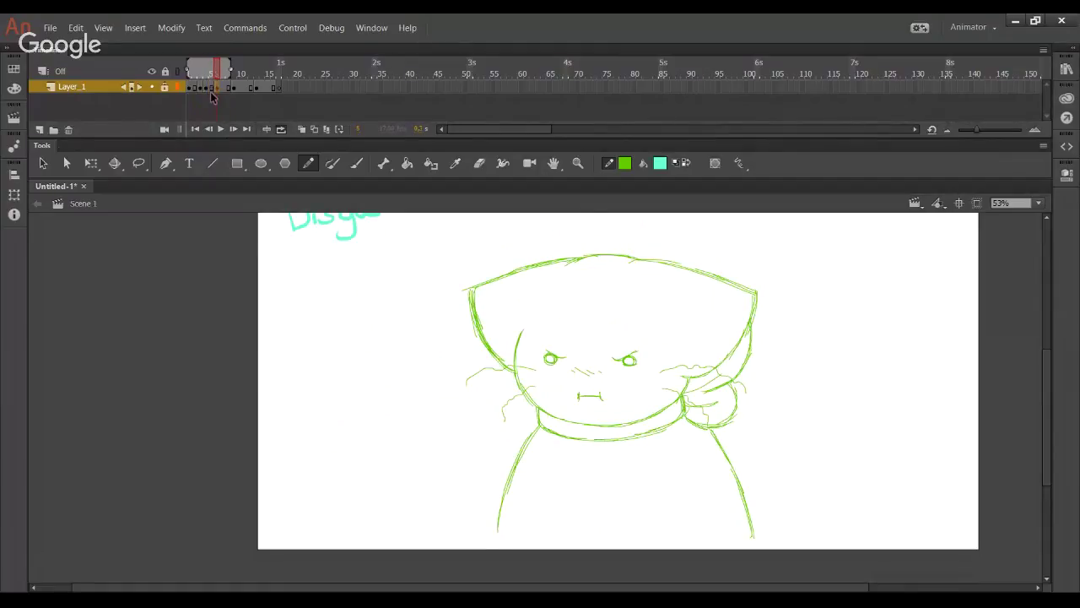
key("Return")
key("Delete")
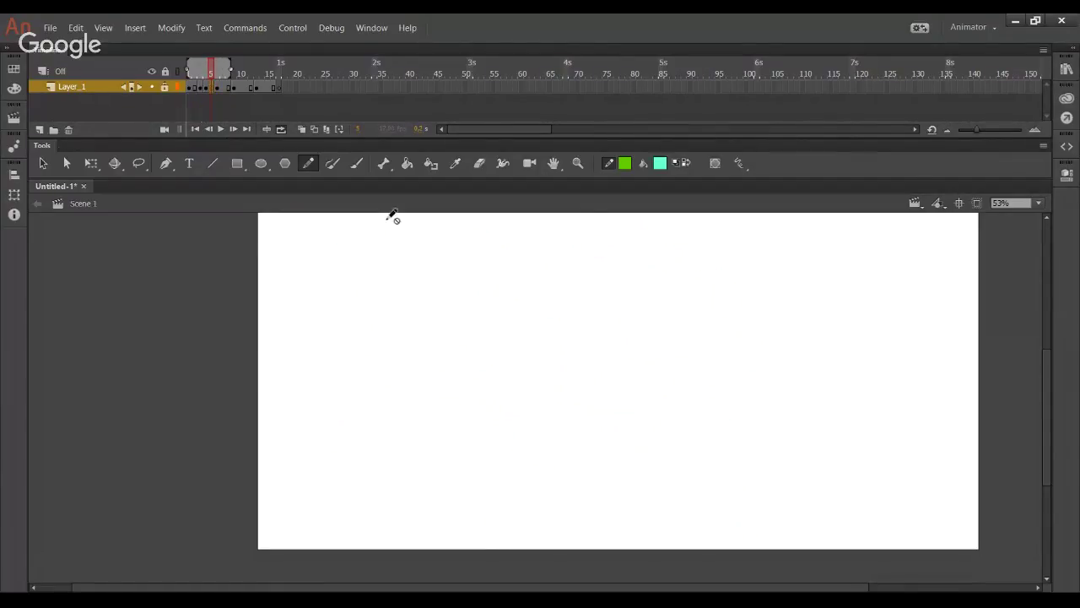
left_click(302, 130)
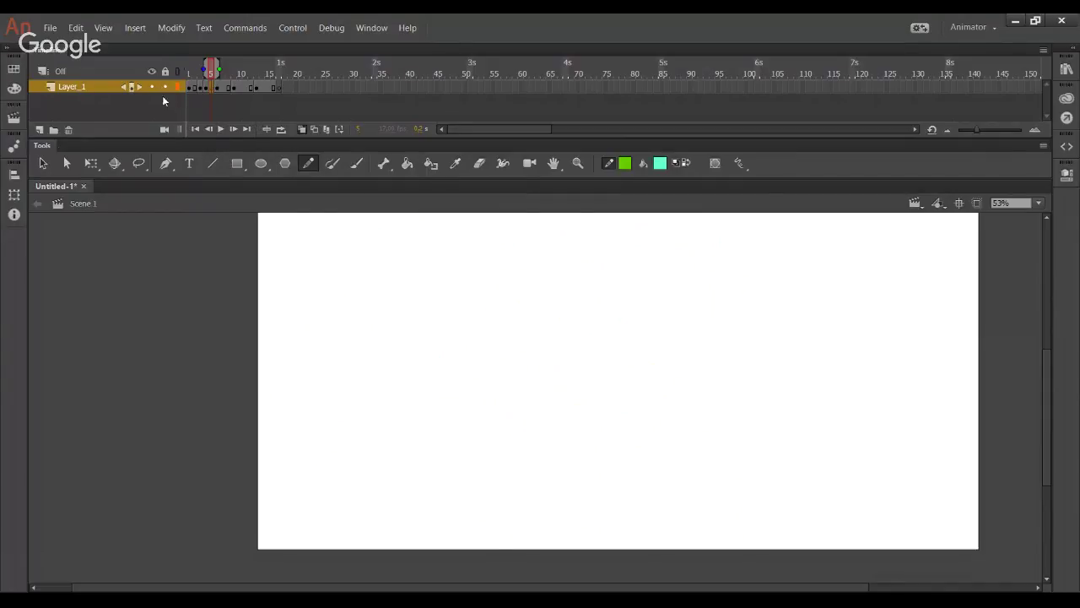
key("ctrl+z")
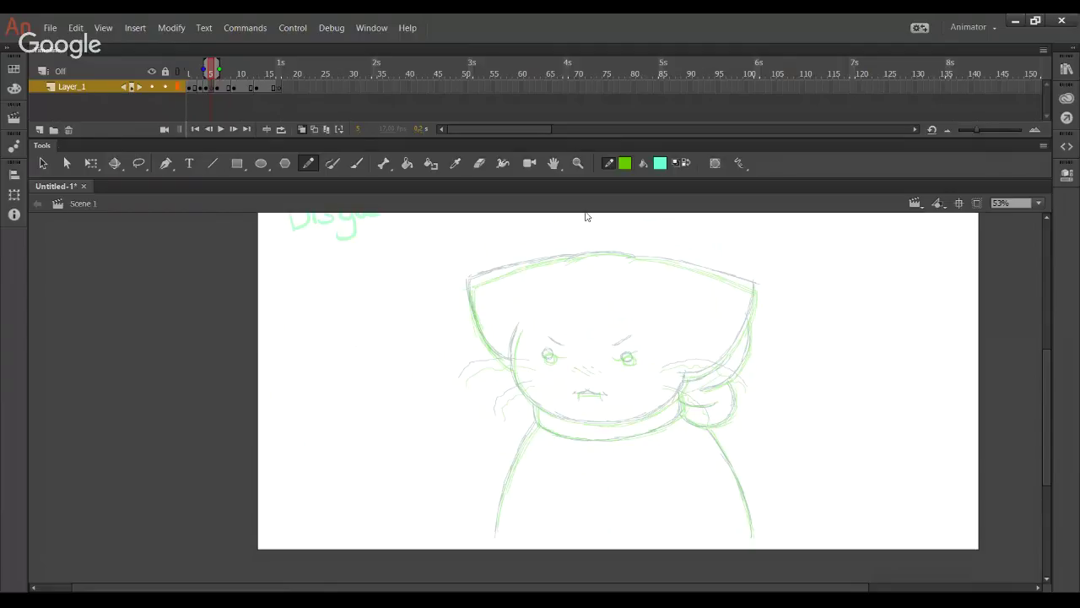
Step: Sketch the right ear's upper edge and outer side on frame 5, midway between the onion-skinned outlines
left_click(578, 163)
left_click_drag(545, 256, 757, 425)
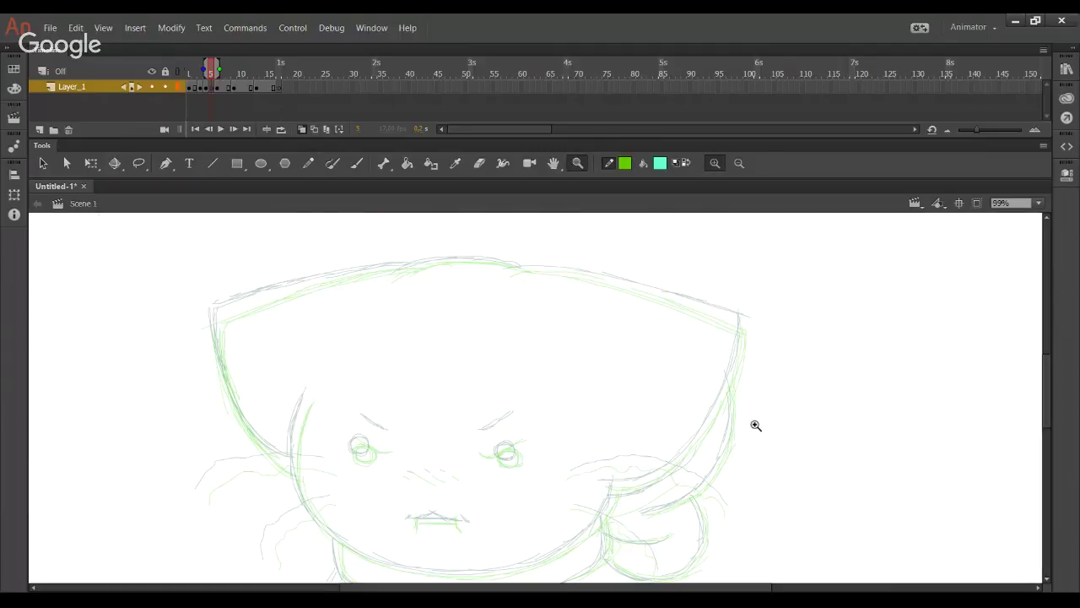
key("shift+y")
left_click_drag(446, 330, 448, 308)
mouse_move(511, 250)
left_mouse_down()
mouse_move(576, 254)
mouse_move(748, 301)
left_mouse_up()
key("ctrl+z")
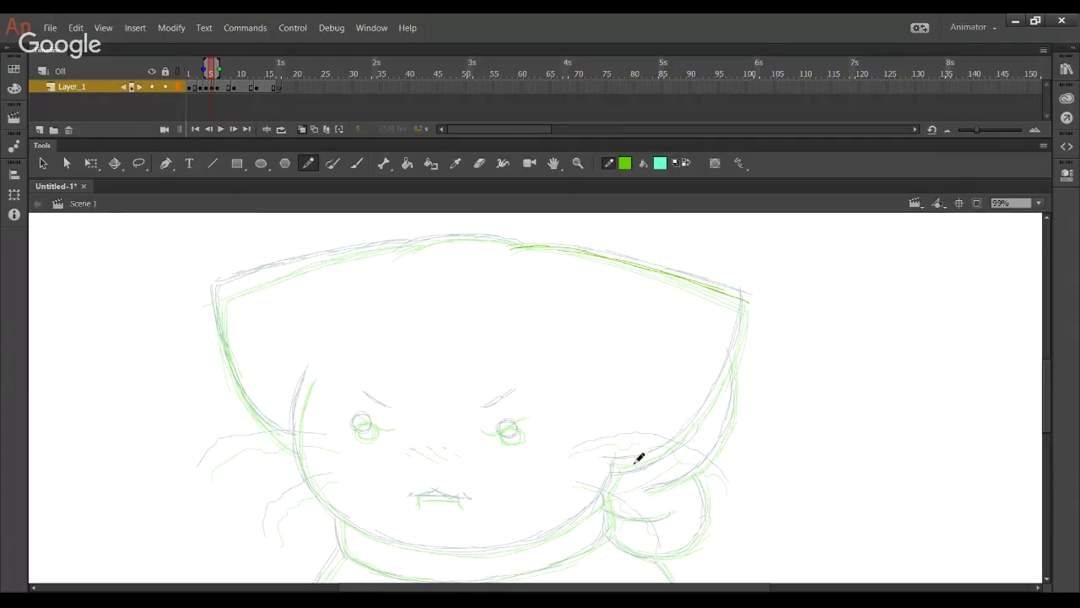
mouse_move(604, 462)
left_mouse_down()
mouse_move(661, 457)
mouse_move(611, 464)
mouse_move(673, 444)
mouse_move(631, 463)
mouse_move(704, 414)
mouse_move(664, 445)
mouse_move(714, 390)
mouse_move(683, 432)
mouse_move(731, 346)
mouse_move(712, 393)
mouse_move(745, 303)
mouse_move(723, 381)
mouse_move(737, 344)
left_mouse_up()
Step: Sketch the crown of the head and the left ear's upper edge on frame 5
key("space")
left_click_drag(633, 325, 658, 346)
mouse_move(422, 280)
left_mouse_down()
mouse_move(490, 260)
mouse_move(458, 267)
mouse_move(557, 267)
left_mouse_up()
mouse_move(246, 316)
left_mouse_down()
mouse_move(361, 278)
mouse_move(451, 262)
left_mouse_up()
Step: Sketch the rounded face contour from the left cheek to the right and the left ear's outer side on frame 5
left_click_drag(396, 384, 388, 343)
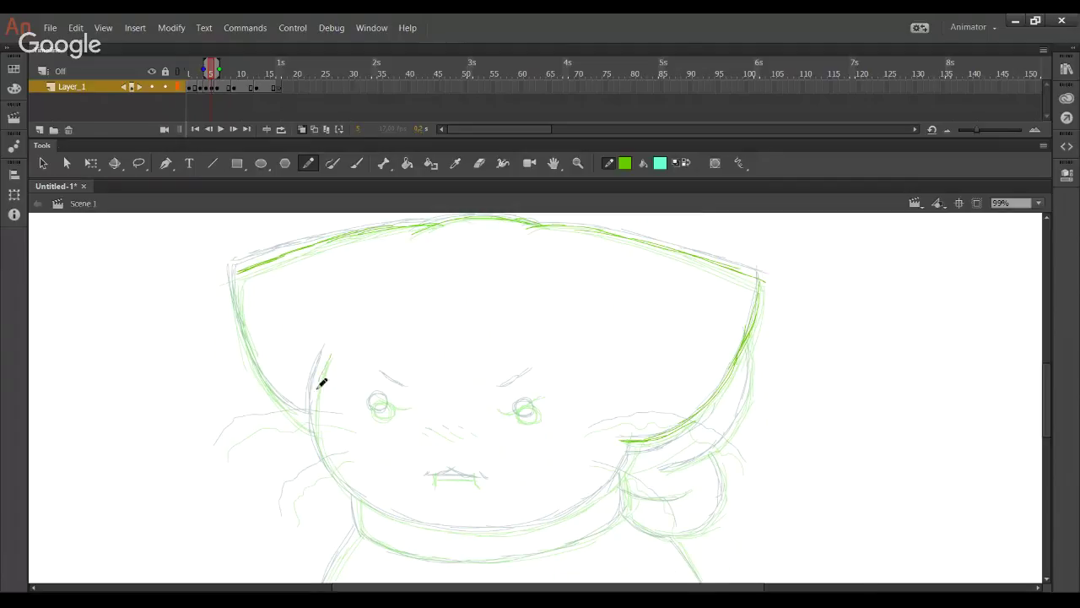
mouse_move(321, 374)
left_mouse_down()
mouse_move(315, 429)
mouse_move(343, 485)
mouse_move(334, 475)
mouse_move(433, 532)
mouse_move(548, 527)
mouse_move(504, 531)
mouse_move(576, 514)
mouse_move(625, 475)
mouse_move(596, 507)
mouse_move(622, 473)
mouse_move(587, 503)
mouse_move(607, 494)
mouse_move(631, 449)
left_mouse_up()
key("space")
mouse_move(516, 425)
left_mouse_down()
mouse_move(518, 448)
mouse_move(537, 459)
left_mouse_up()
mouse_move(258, 307)
left_mouse_down()
mouse_move(266, 369)
mouse_move(304, 436)
mouse_move(335, 450)
left_mouse_up()
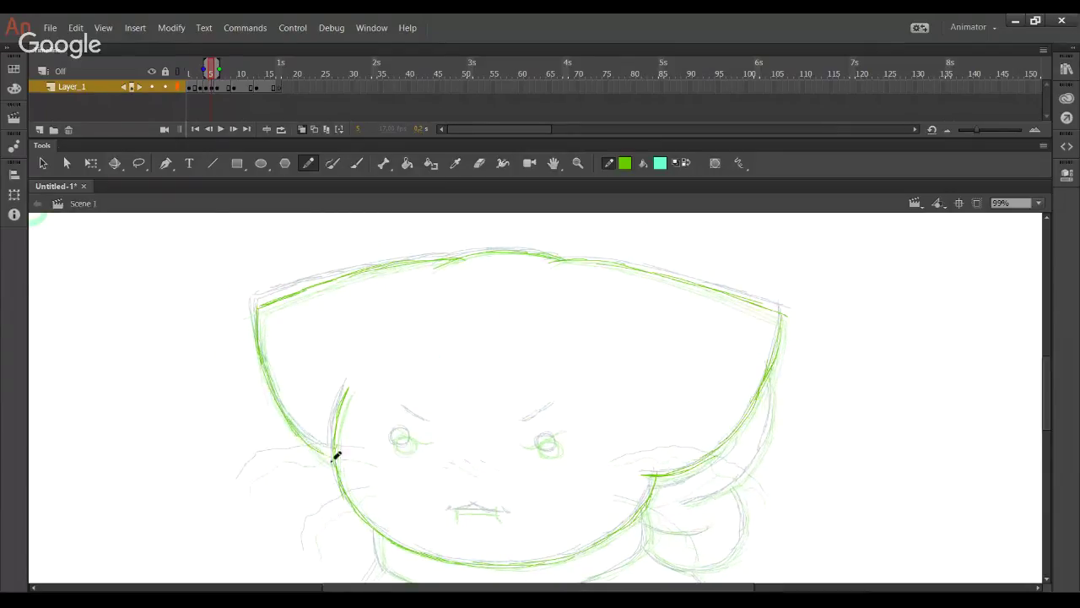
Step: Sketch a pair of bent whiskers on each cheek on frame 5, between the onion-skinned whiskers
left_click_drag(370, 407, 356, 271)
mouse_move(596, 324)
left_mouse_down()
mouse_move(622, 313)
mouse_move(704, 319)
mouse_move(743, 357)
left_mouse_up()
mouse_move(597, 359)
left_mouse_down()
mouse_move(653, 379)
mouse_move(676, 403)
left_mouse_up()
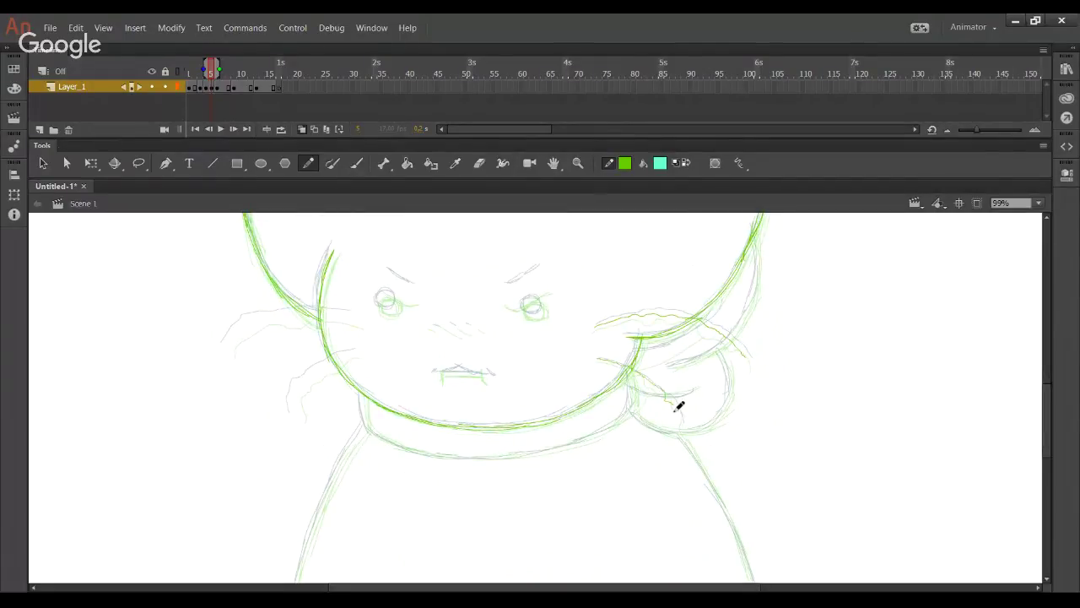
mouse_move(300, 419)
left_mouse_down()
mouse_move(305, 381)
mouse_move(330, 368)
left_mouse_up()
mouse_move(353, 315)
left_mouse_down()
mouse_move(290, 306)
mouse_move(241, 324)
mouse_move(234, 345)
left_mouse_up()
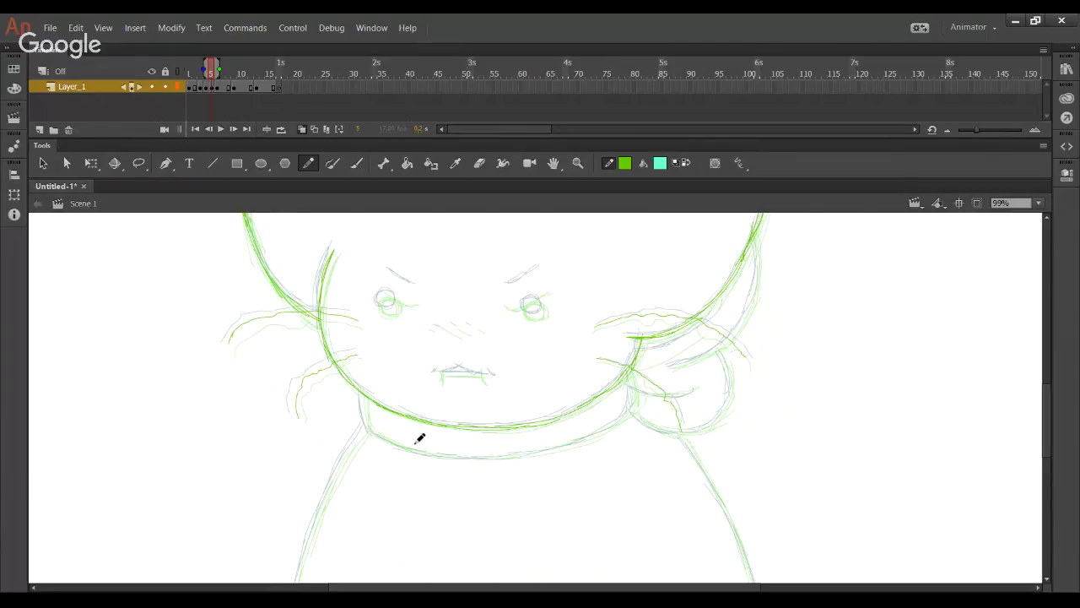
Step: Sketch frame 5's facial features: round eyes, slanted eyebrows, hatched nose marks and a flat mouth with downturned ends
mouse_move(391, 300)
left_mouse_down()
mouse_move(381, 298)
mouse_move(422, 296)
left_mouse_up()
mouse_move(518, 299)
left_mouse_down()
mouse_move(542, 285)
mouse_move(528, 307)
mouse_move(543, 319)
mouse_move(530, 297)
left_mouse_up()
left_click_drag(391, 285, 415, 295)
left_click_drag(505, 294, 538, 280)
key("ctrl+z")
left_click_drag(441, 377, 462, 374)
key("ctrl+z")
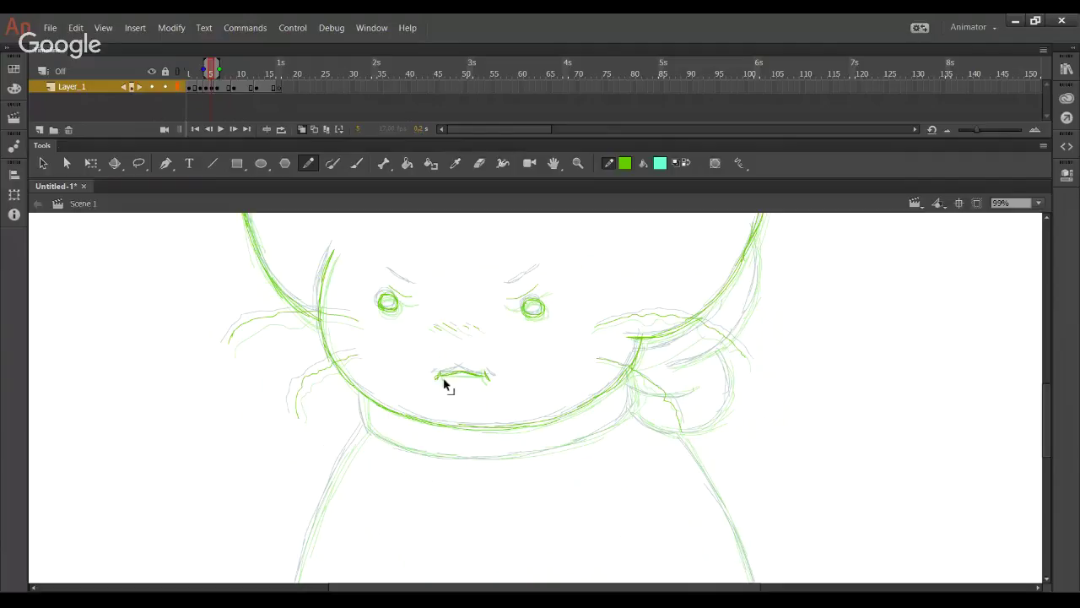
Step: Sketch the collar band under the chin and the left side of the body on frame 5
scroll(434, 366, "down", 3)
scroll(433, 366, "right", 2)
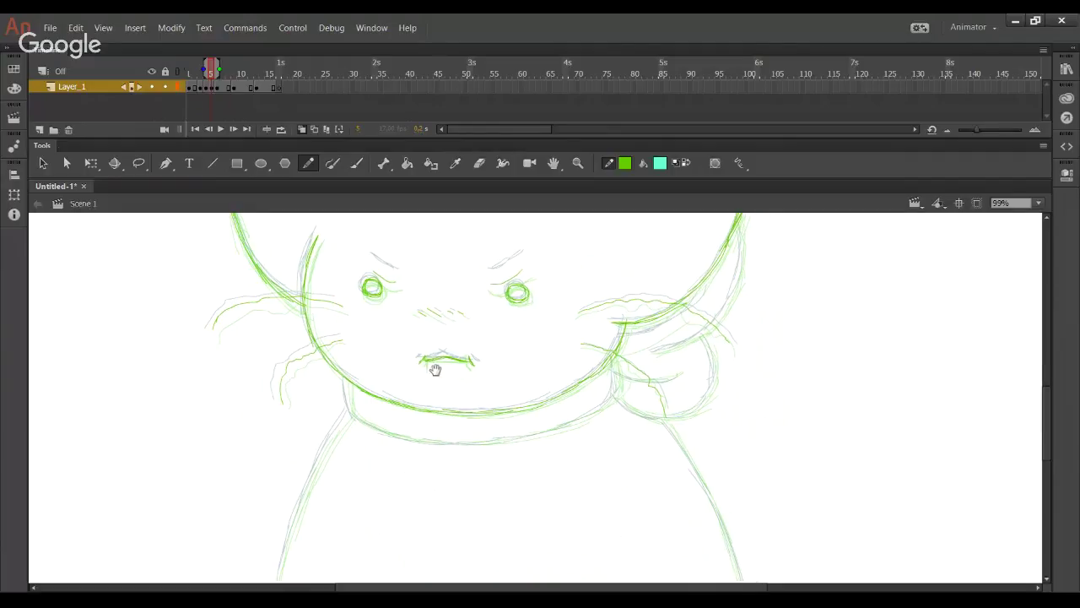
left_click_drag(319, 323, 325, 363)
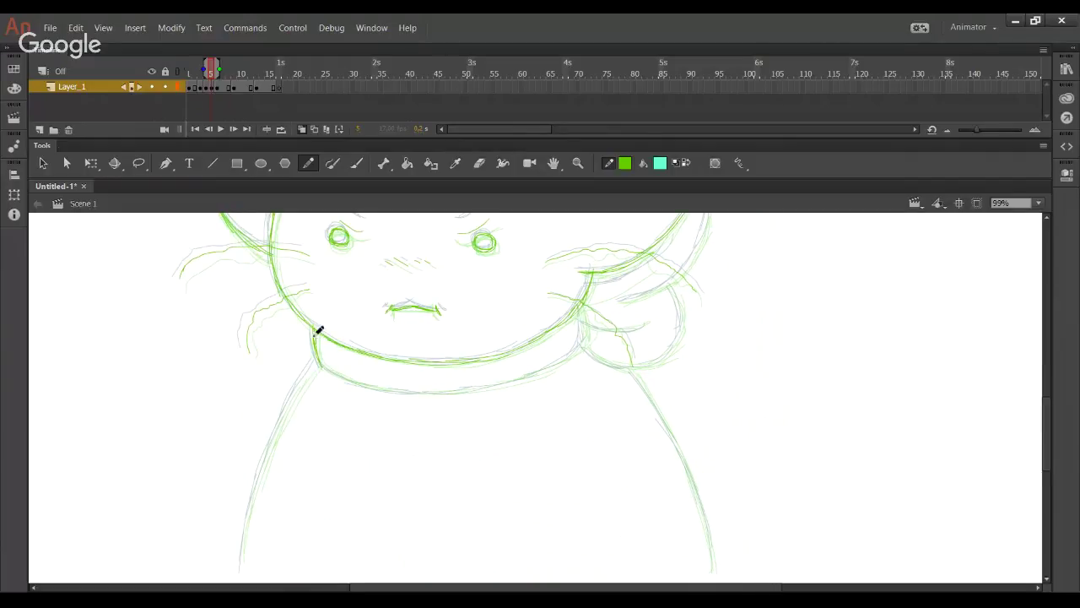
mouse_move(379, 392)
left_mouse_down()
mouse_move(504, 388)
mouse_move(487, 389)
mouse_move(571, 359)
mouse_move(549, 371)
left_mouse_up()
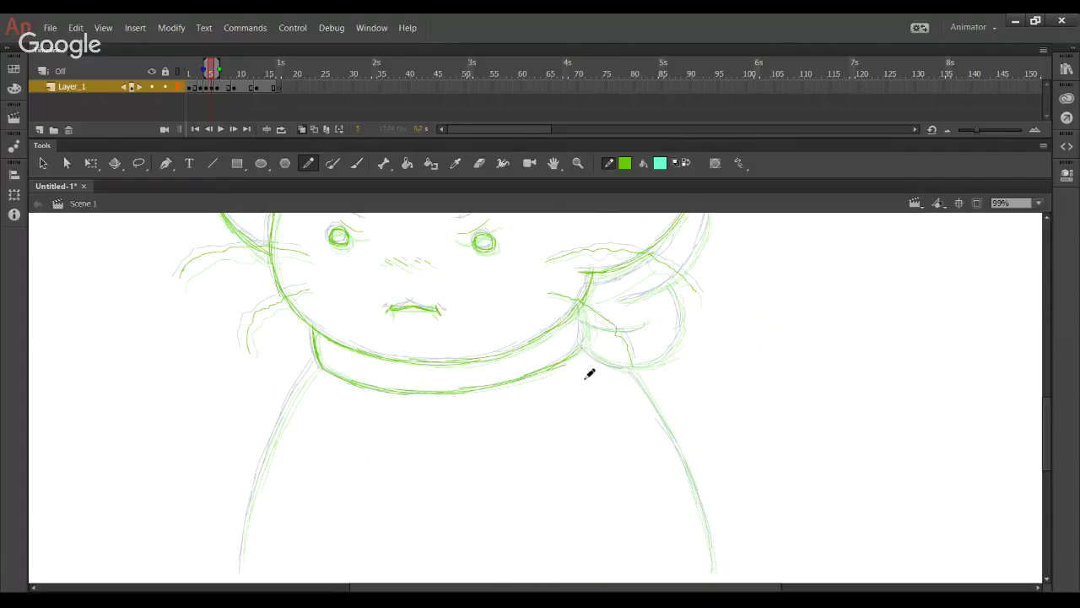
left_click_drag(582, 346, 581, 297)
left_click_drag(370, 456, 376, 387)
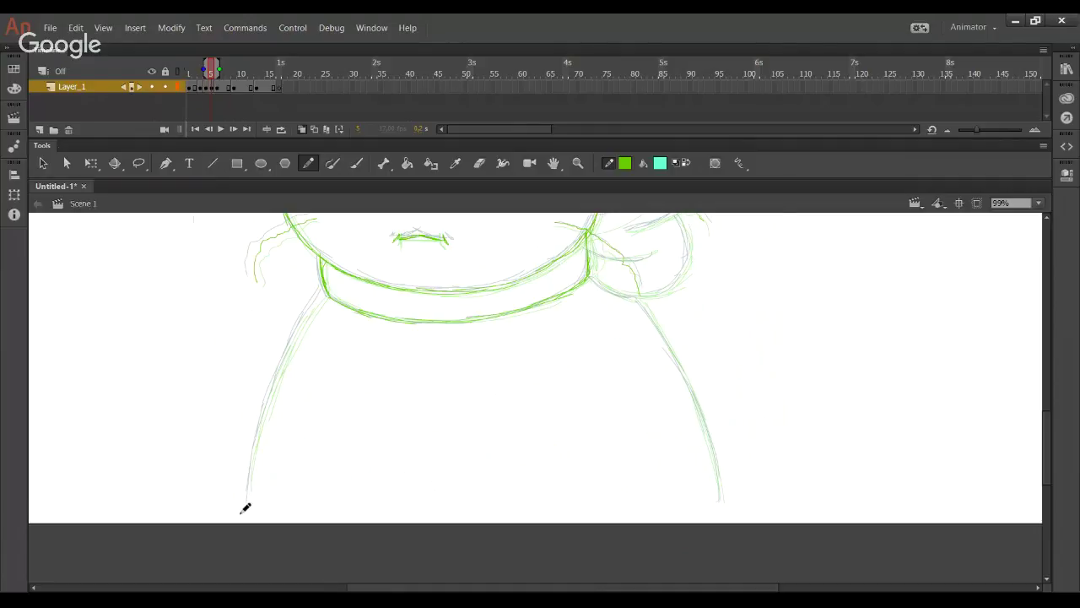
mouse_move(252, 504)
left_mouse_down()
mouse_move(283, 371)
mouse_move(263, 424)
mouse_move(322, 299)
mouse_move(291, 357)
left_mouse_up()
Step: Sketch the curved shape behind the right cheek and the scarf knot's rounded loop with its fold on frame 5
left_click_drag(532, 345, 467, 513)
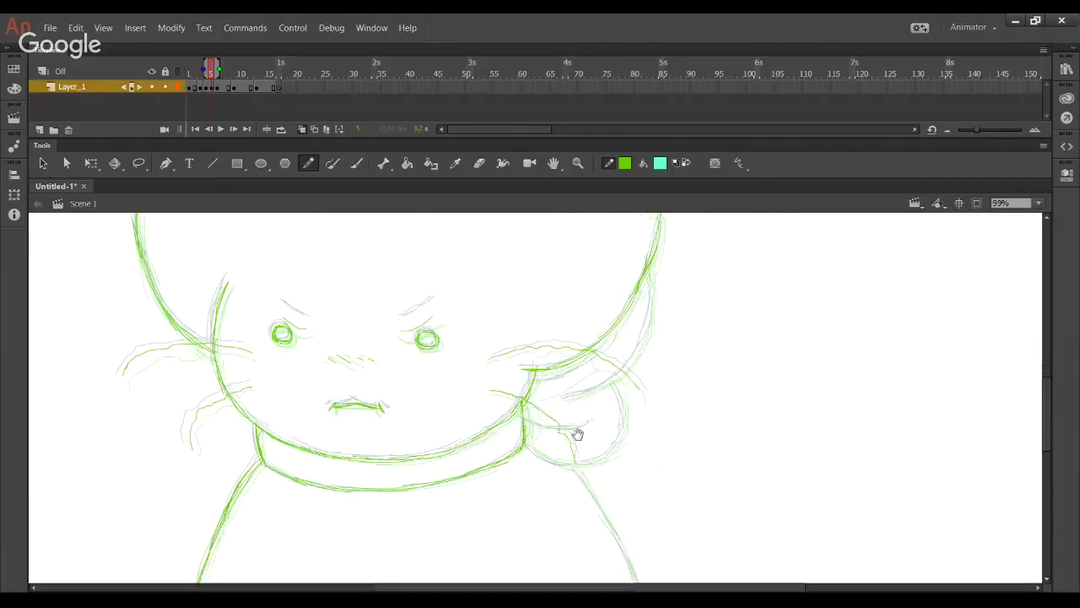
mouse_move(582, 399)
left_mouse_down()
mouse_move(658, 309)
mouse_move(653, 299)
mouse_move(650, 313)
mouse_move(650, 273)
mouse_move(658, 373)
mouse_move(670, 267)
left_mouse_up()
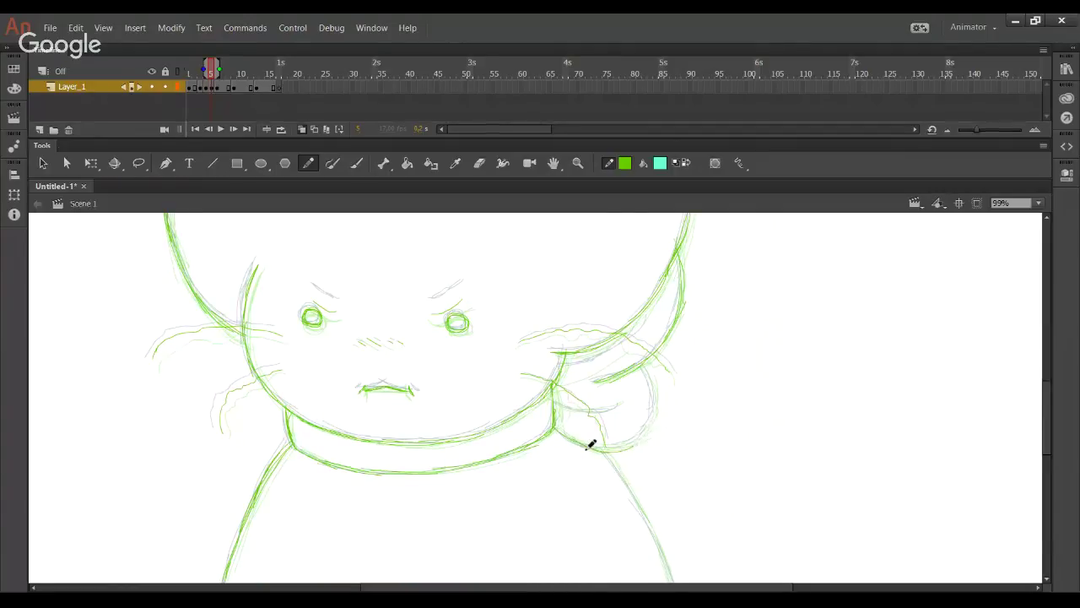
mouse_move(615, 444)
left_mouse_down()
mouse_move(654, 388)
mouse_move(655, 417)
mouse_move(639, 365)
left_mouse_up()
mouse_move(563, 375)
left_mouse_down()
mouse_move(598, 367)
mouse_move(570, 375)
mouse_move(638, 331)
left_mouse_up()
left_click_drag(554, 401, 607, 411)
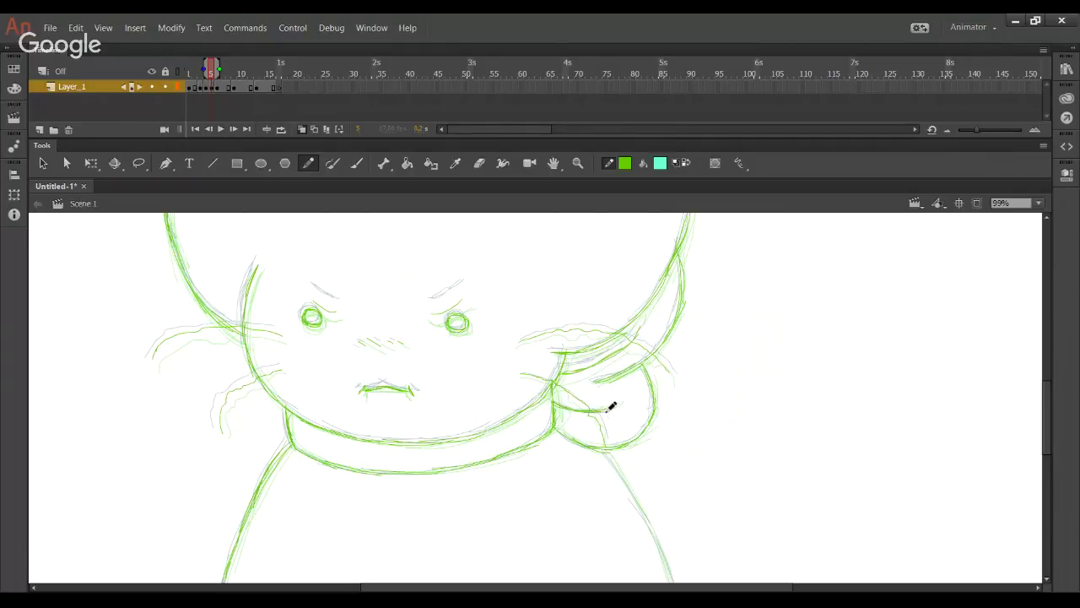
key("ctrl+z")
Step: Sketch the right side of the body on frame 5, from the scarf knot down
scroll(589, 397, "down", 3)
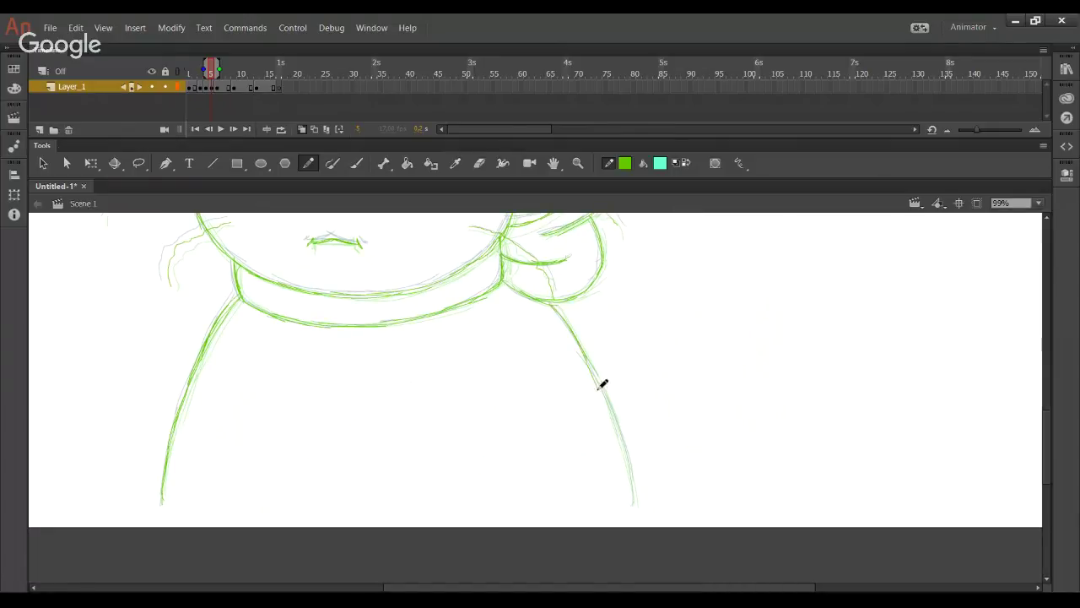
left_click_drag(557, 301, 597, 365)
left_click_drag(607, 395, 636, 492)
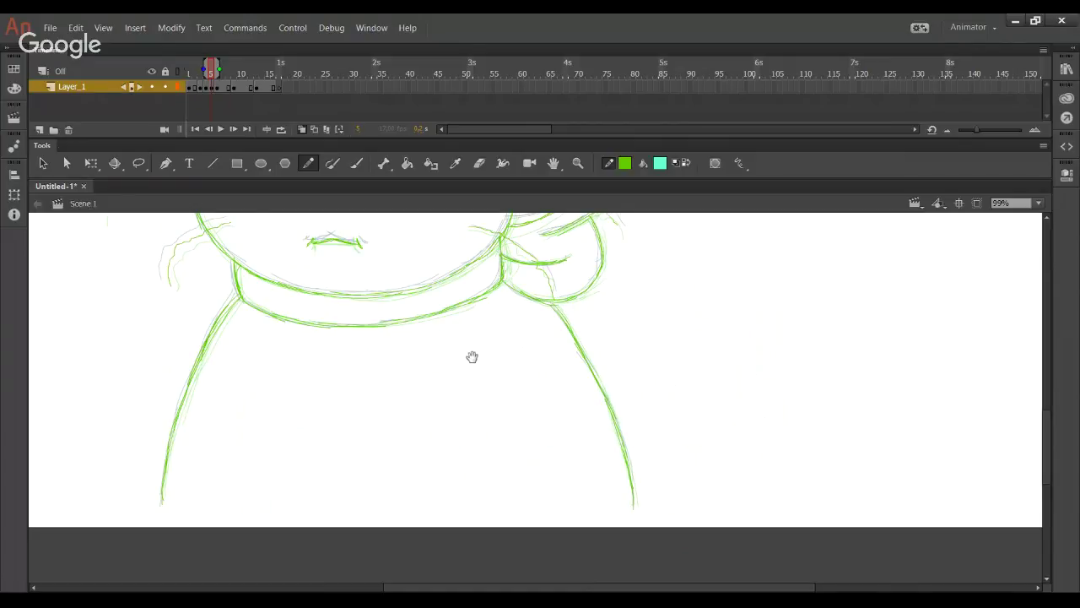
scroll(473, 357, "up", 6)
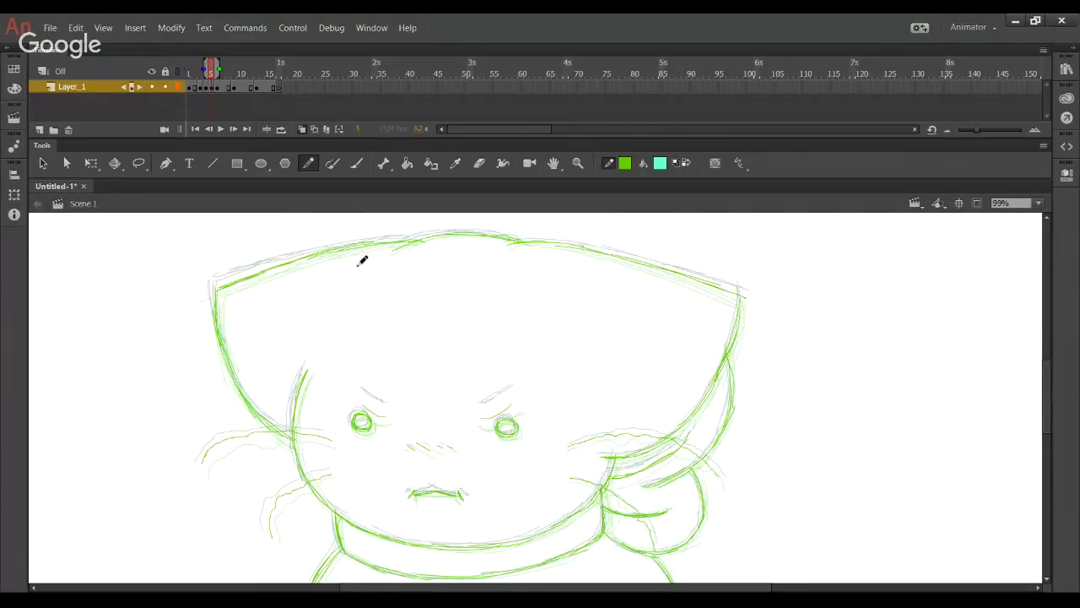
Step: Insert a keyframe at frame 2, clear its artwork and get the Pencil tool ready for the new in-between
left_click(1008, 203)
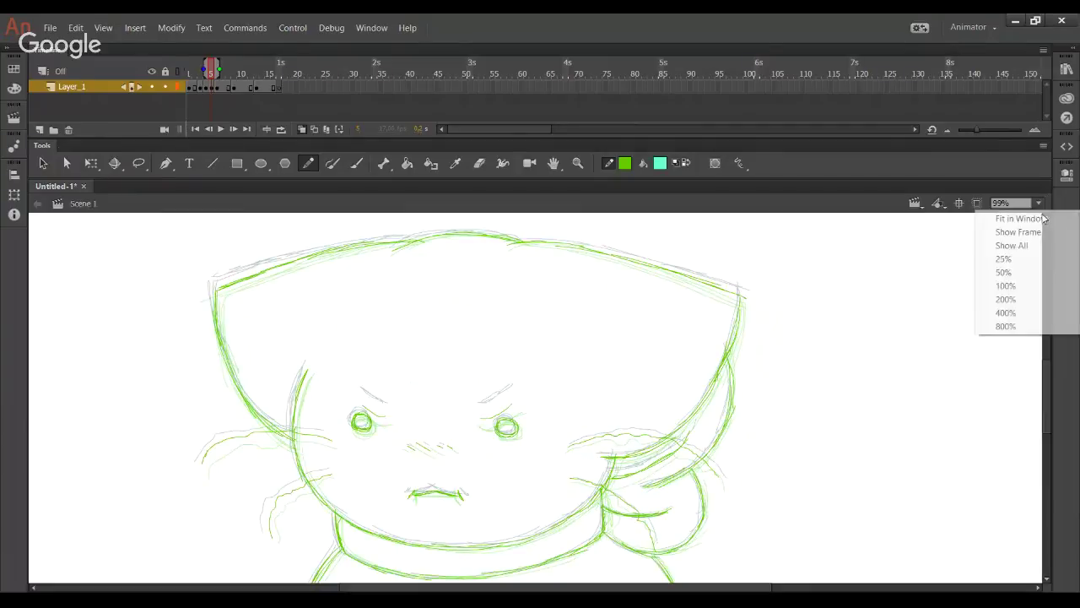
left_click(999, 258)
left_click(578, 163)
left_click_drag(409, 391, 671, 515)
left_click_drag(464, 284, 491, 407)
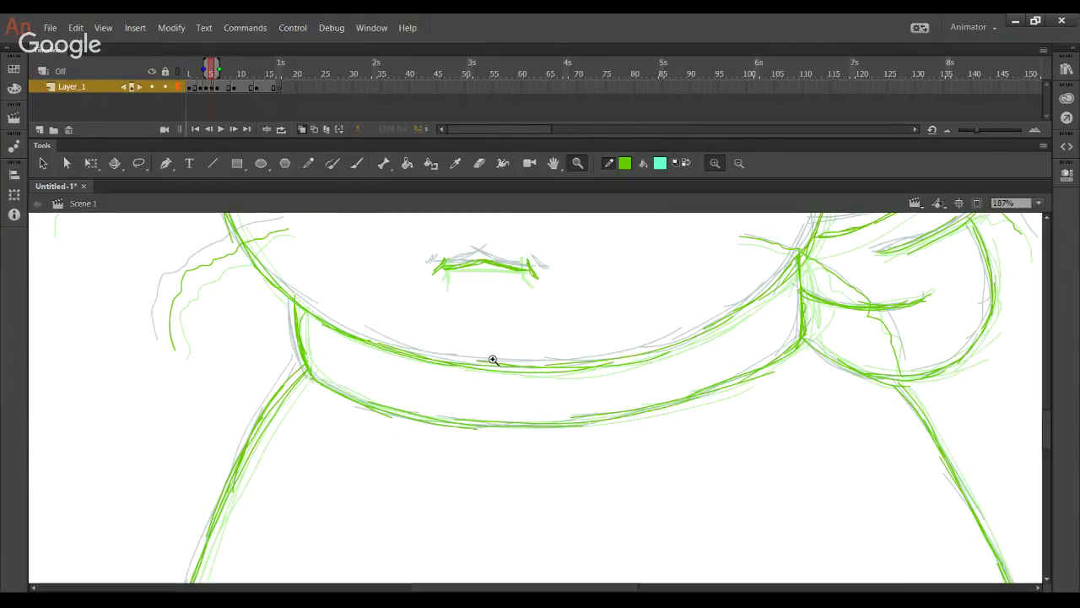
left_click(195, 87)
key("F6")
key("Delete")
mouse_move(472, 231)
left_mouse_down()
mouse_move(544, 453)
mouse_move(553, 606)
left_mouse_up()
left_click(307, 163)
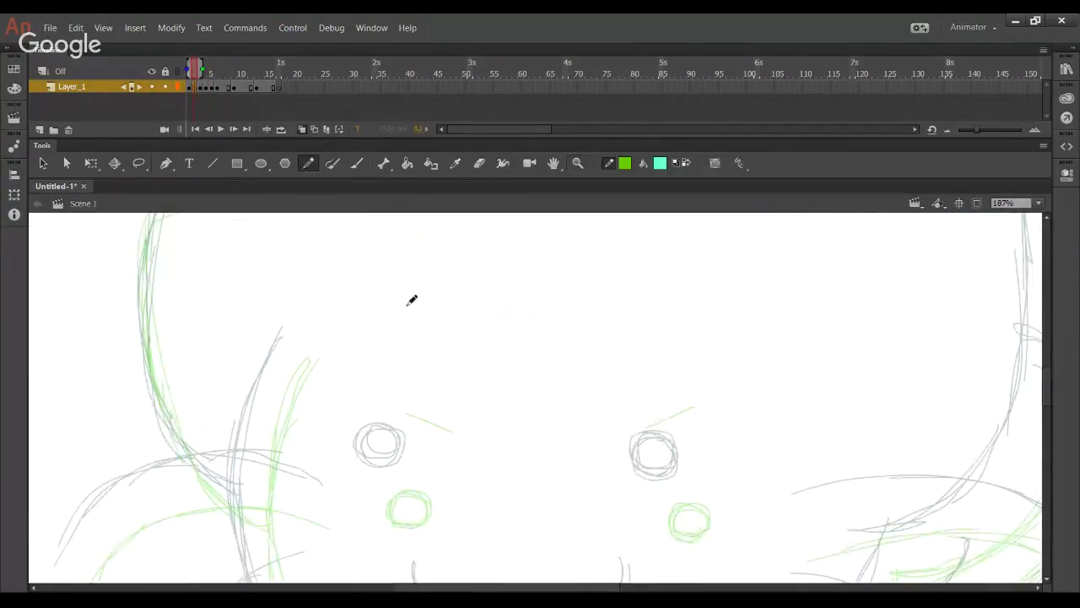
Step: Sketch the right ear's upper edge and outer side down to the cheek on frame 2
left_click(1038, 203)
left_click(1004, 272)
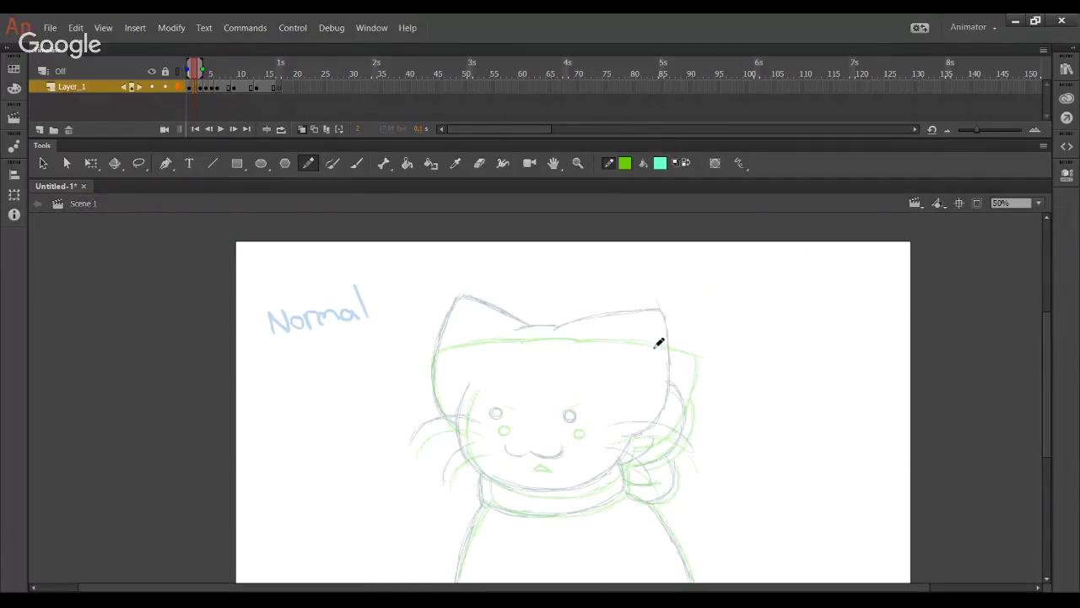
left_click(578, 163)
left_click_drag(395, 287, 723, 543)
key("y")
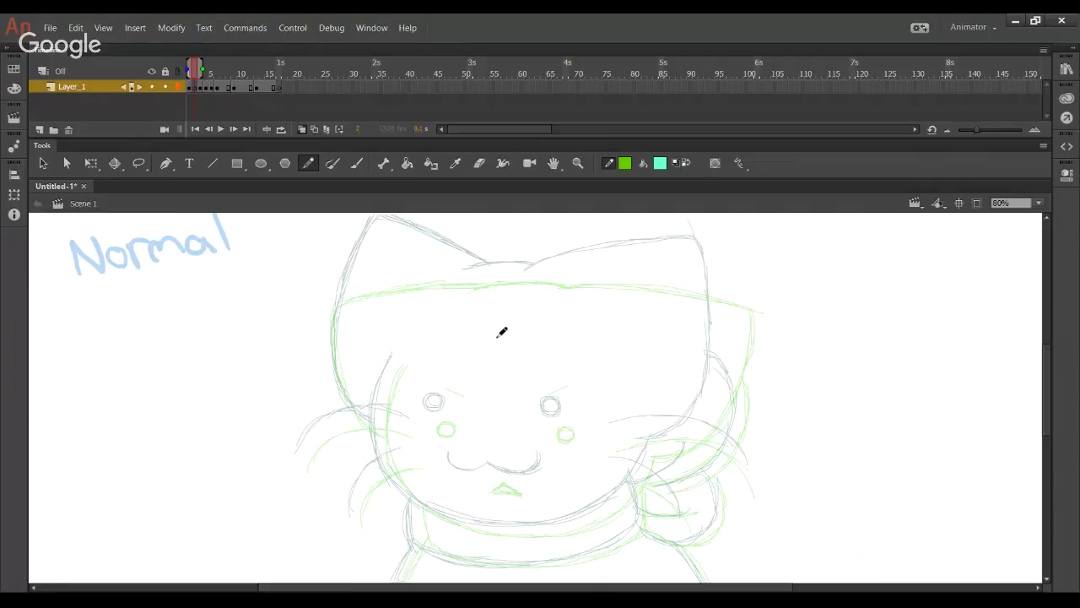
left_click_drag(540, 274, 620, 257)
left_click_drag(544, 275, 666, 255)
mouse_move(595, 263)
left_mouse_down()
mouse_move(642, 251)
mouse_move(719, 258)
left_mouse_up()
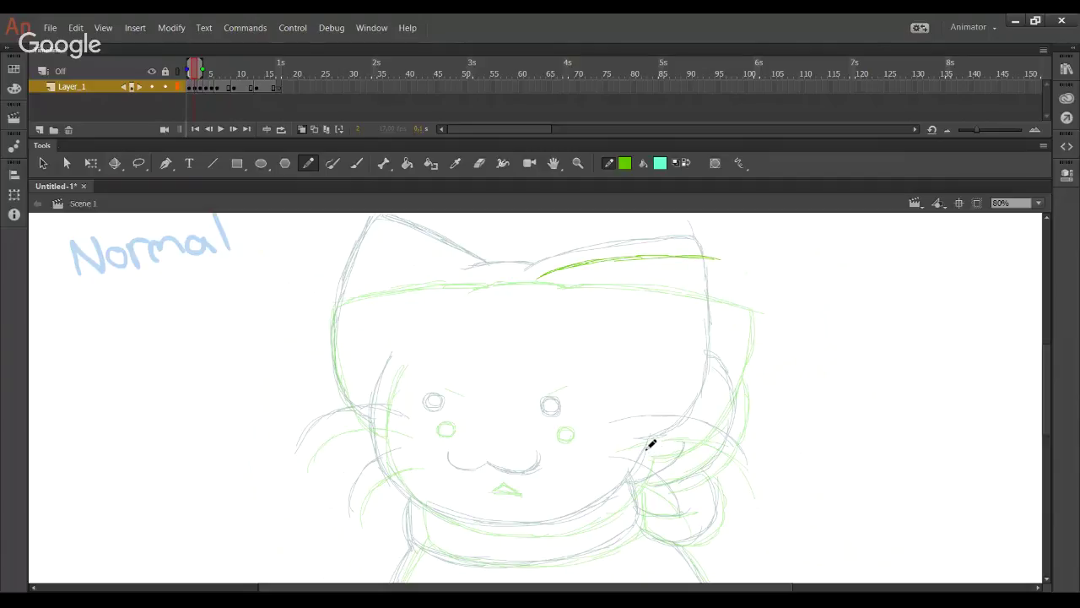
mouse_move(647, 450)
left_mouse_down()
mouse_move(691, 422)
mouse_move(655, 449)
mouse_move(684, 440)
mouse_move(710, 408)
mouse_move(676, 442)
mouse_move(722, 322)
mouse_move(723, 364)
mouse_move(724, 275)
left_mouse_up()
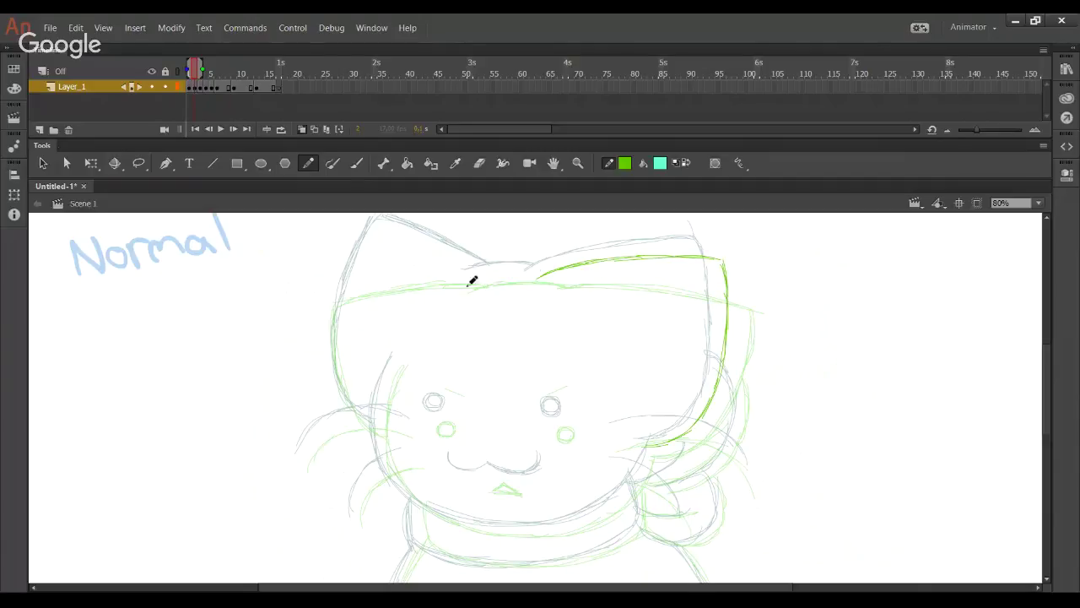
Step: Sketch the crown between the ears and the rounded face contour from the left cheek to the right on frame 2
mouse_move(475, 283)
left_mouse_down()
mouse_move(499, 270)
mouse_move(549, 273)
mouse_move(525, 269)
left_mouse_up()
scroll(406, 365, "down", 1)
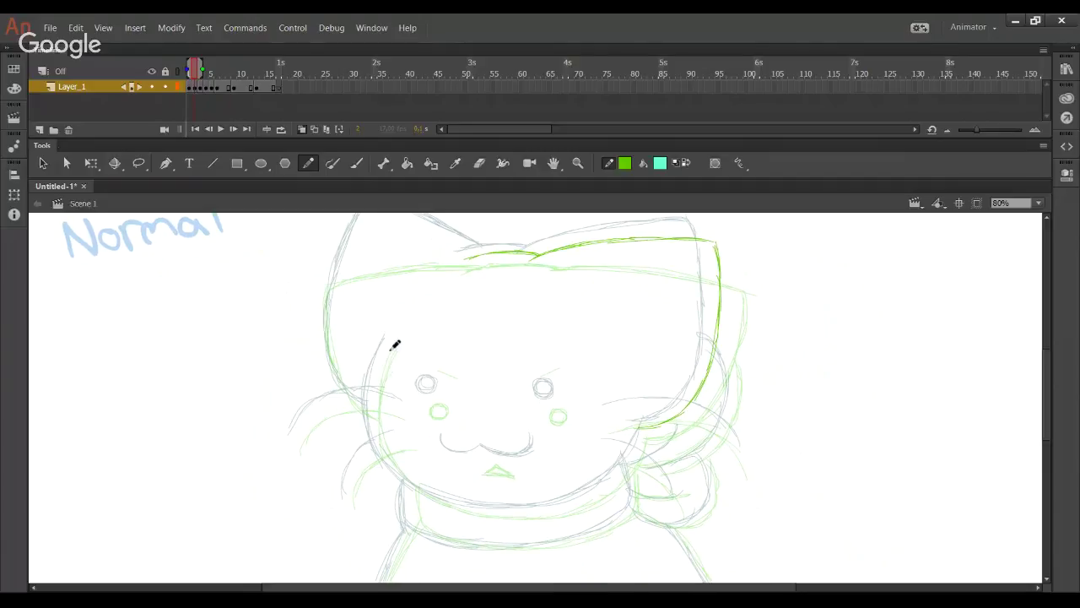
mouse_move(393, 342)
left_mouse_down()
mouse_move(372, 409)
mouse_move(383, 458)
left_mouse_up()
key("ctrl+z")
mouse_move(373, 411)
left_mouse_down()
mouse_move(390, 462)
mouse_move(375, 408)
mouse_move(411, 485)
mouse_move(449, 508)
mouse_move(393, 474)
mouse_move(509, 516)
mouse_move(447, 509)
mouse_move(572, 510)
mouse_move(505, 512)
mouse_move(598, 498)
mouse_move(535, 516)
mouse_move(570, 507)
mouse_move(629, 466)
mouse_move(554, 512)
mouse_move(617, 478)
mouse_move(579, 503)
mouse_move(599, 494)
mouse_move(634, 459)
mouse_move(617, 477)
mouse_move(643, 430)
mouse_move(631, 465)
mouse_move(637, 462)
left_mouse_up()
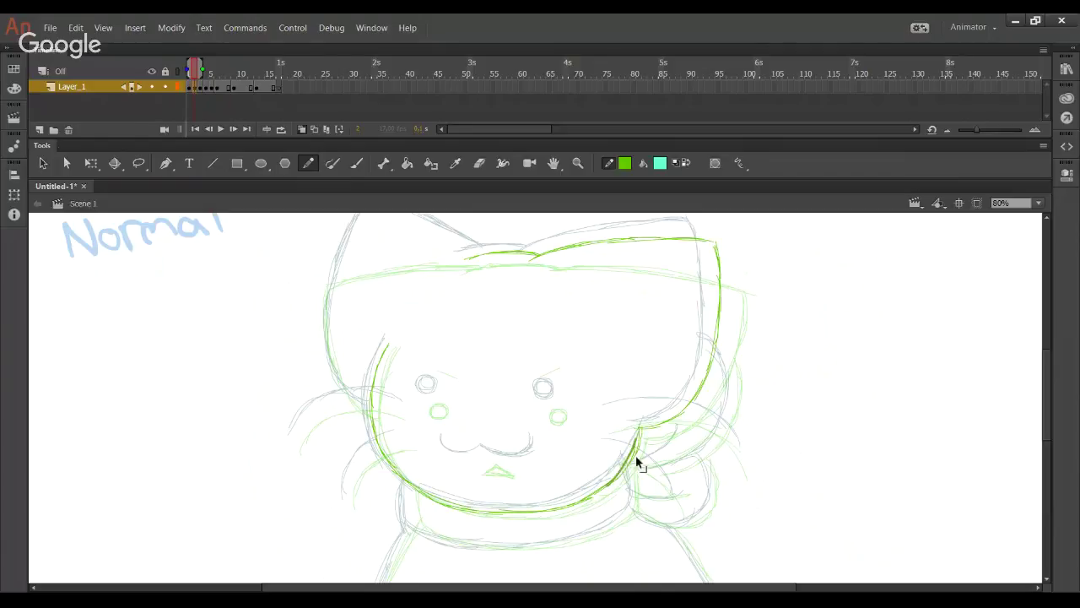
Step: Sketch the left ear's upper edge and outer side down to the cheek on frame 2
scroll(484, 408, "up", 3)
mouse_move(478, 317)
left_mouse_down()
mouse_move(365, 287)
mouse_move(428, 301)
mouse_move(377, 285)
left_mouse_up()
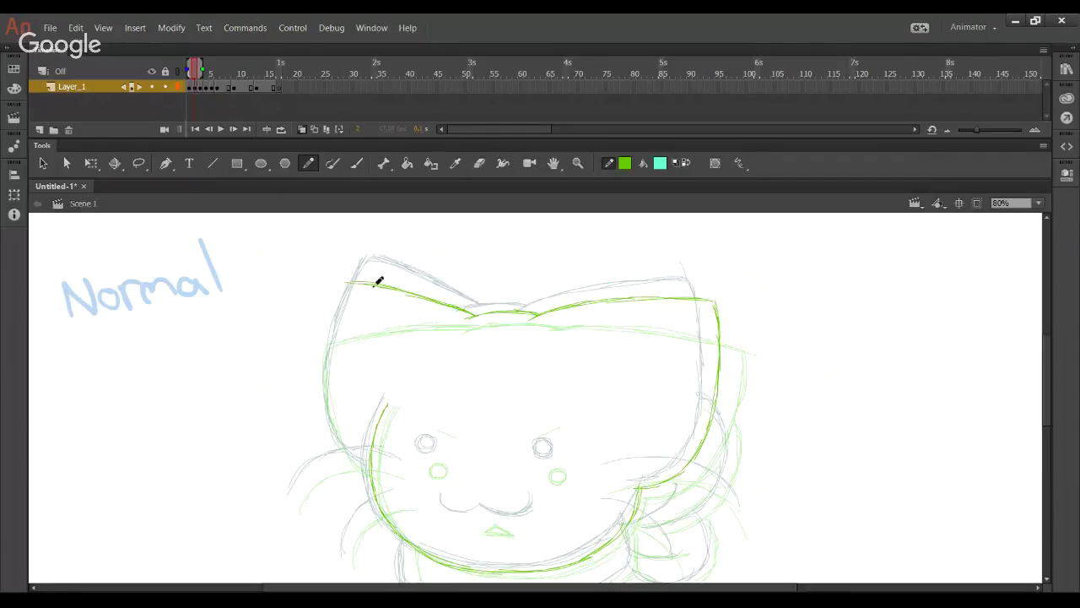
mouse_move(356, 456)
left_mouse_down()
mouse_move(326, 374)
mouse_move(331, 321)
mouse_move(335, 420)
mouse_move(343, 287)
mouse_move(329, 380)
mouse_move(347, 285)
left_mouse_up()
mouse_move(347, 285)
left_mouse_down()
mouse_move(430, 304)
mouse_move(373, 290)
mouse_move(405, 293)
left_mouse_up()
Step: Draw the brow marks, both round eyes and the small mouth on frame 2, placed between the onion-skinned drawings
key("space")
left_click_drag(506, 385, 426, 210)
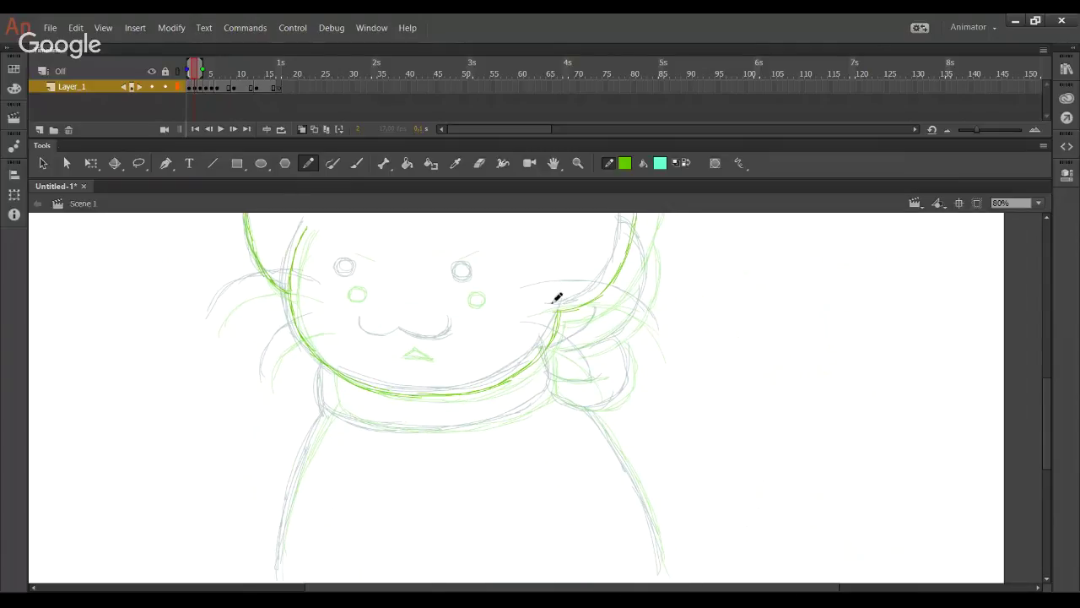
left_click_drag(414, 293, 444, 387)
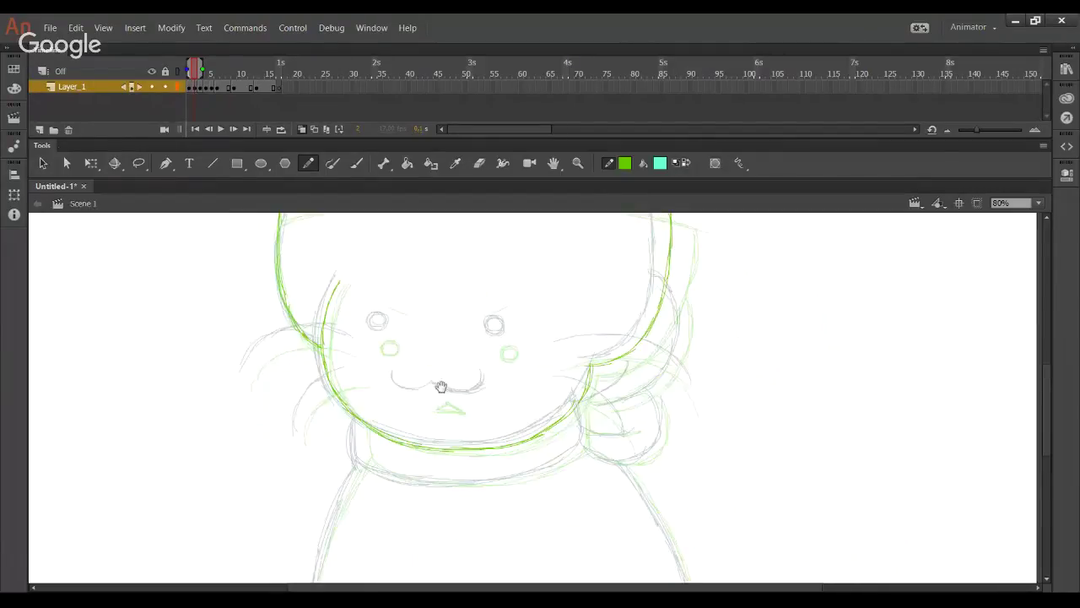
left_click_drag(379, 321, 389, 326)
mouse_move(504, 324)
left_mouse_down()
mouse_move(494, 321)
mouse_move(509, 344)
mouse_move(510, 331)
left_mouse_up()
scroll(417, 390, "down", 1)
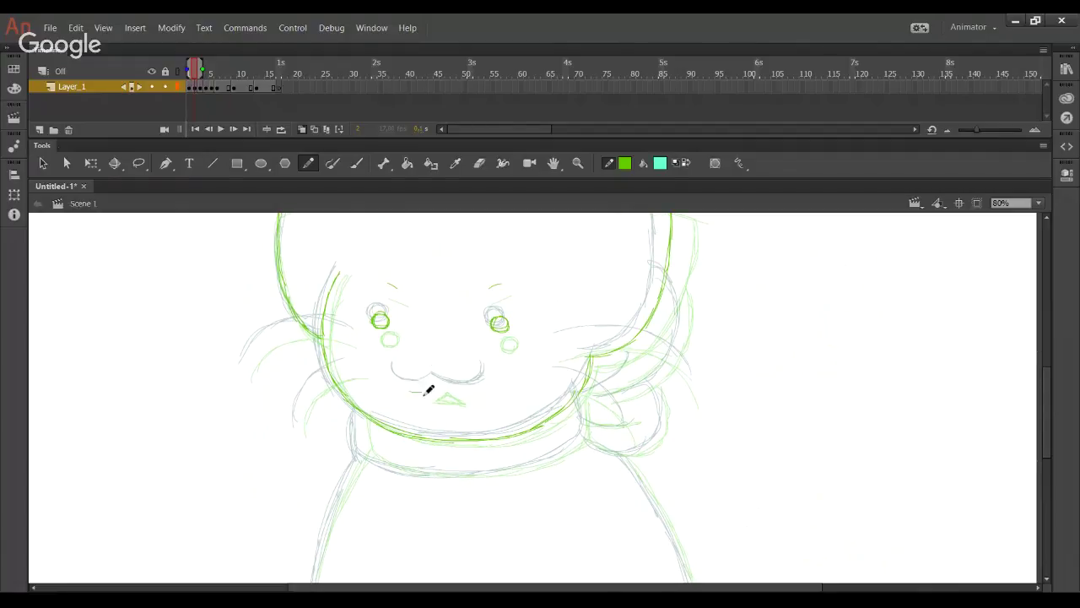
key("ctrl+z")
left_click_drag(409, 386, 431, 387)
left_click_drag(441, 392, 461, 391)
scroll(438, 355, "up", 1)
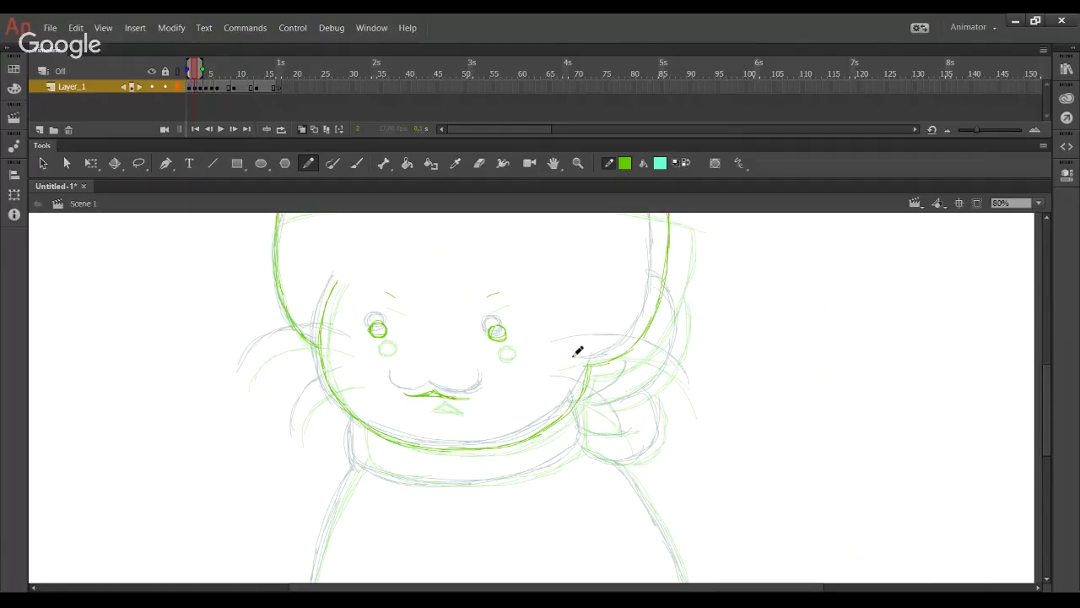
Step: Draw the curved whiskers on both cheeks on frame 2
mouse_move(558, 353)
left_mouse_down()
mouse_move(619, 347)
mouse_move(692, 388)
left_mouse_up()
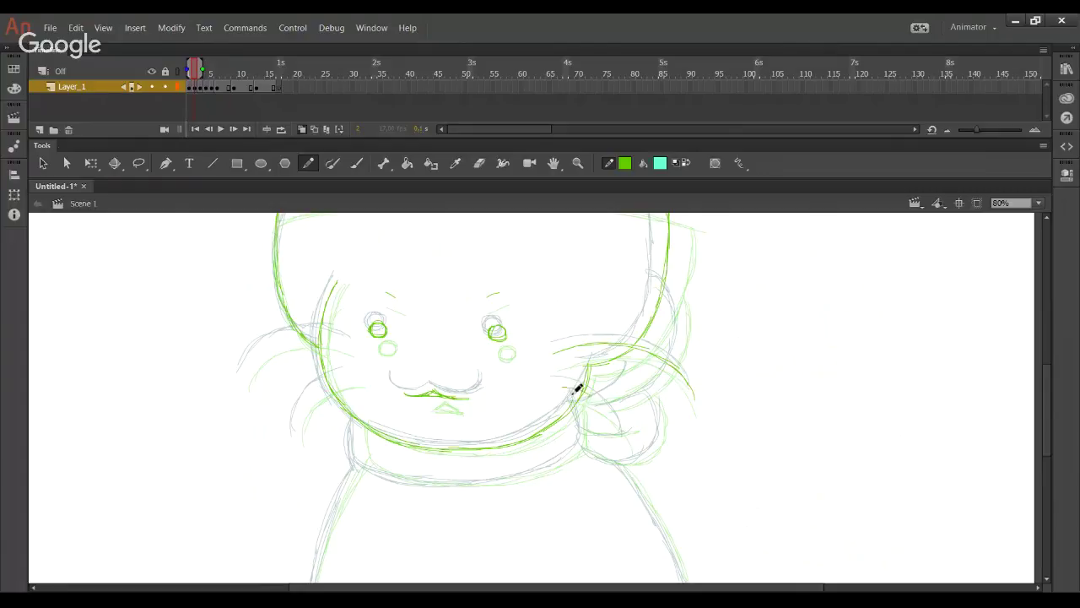
left_click_drag(601, 406, 625, 437)
mouse_move(349, 340)
left_mouse_down()
mouse_move(295, 341)
mouse_move(320, 338)
mouse_move(263, 354)
mouse_move(243, 378)
left_mouse_up()
mouse_move(298, 437)
left_mouse_down()
mouse_move(318, 393)
mouse_move(304, 422)
mouse_move(341, 386)
mouse_move(329, 383)
mouse_move(363, 383)
left_mouse_up()
Step: Sketch the scarf band below the chin and the left side of the body on frame 2
left_click_drag(440, 441, 398, 379)
left_click_drag(375, 445, 359, 369)
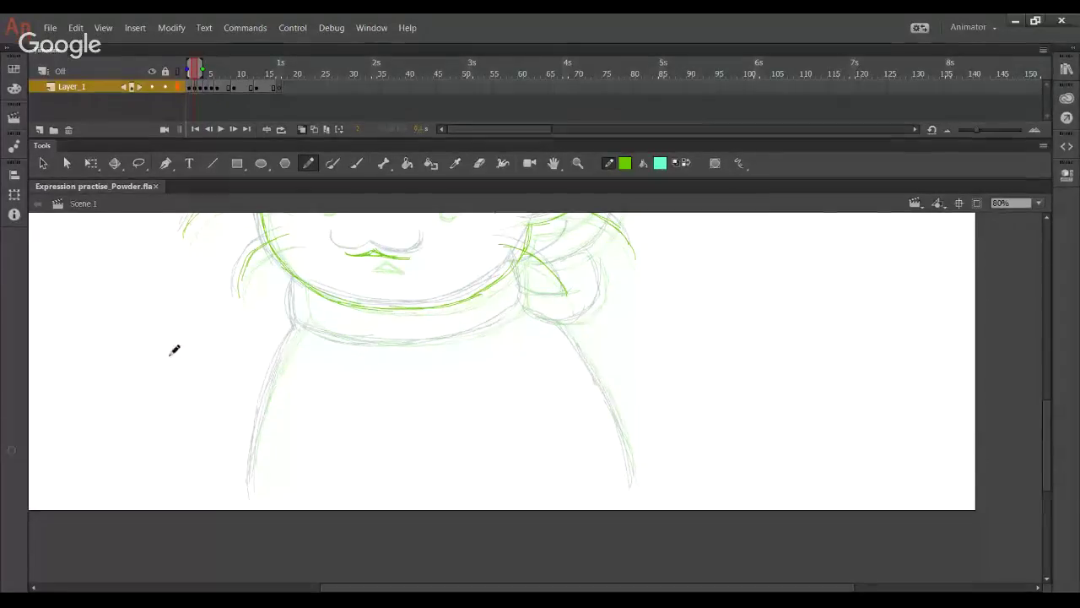
left_click_drag(340, 355, 341, 389)
mouse_move(300, 317)
left_mouse_down()
mouse_move(305, 361)
mouse_move(302, 325)
mouse_move(306, 359)
mouse_move(341, 376)
mouse_move(308, 360)
mouse_move(407, 382)
mouse_move(351, 376)
mouse_move(445, 378)
mouse_move(503, 364)
mouse_move(488, 365)
mouse_move(524, 343)
mouse_move(496, 363)
mouse_move(526, 339)
mouse_move(521, 299)
left_mouse_up()
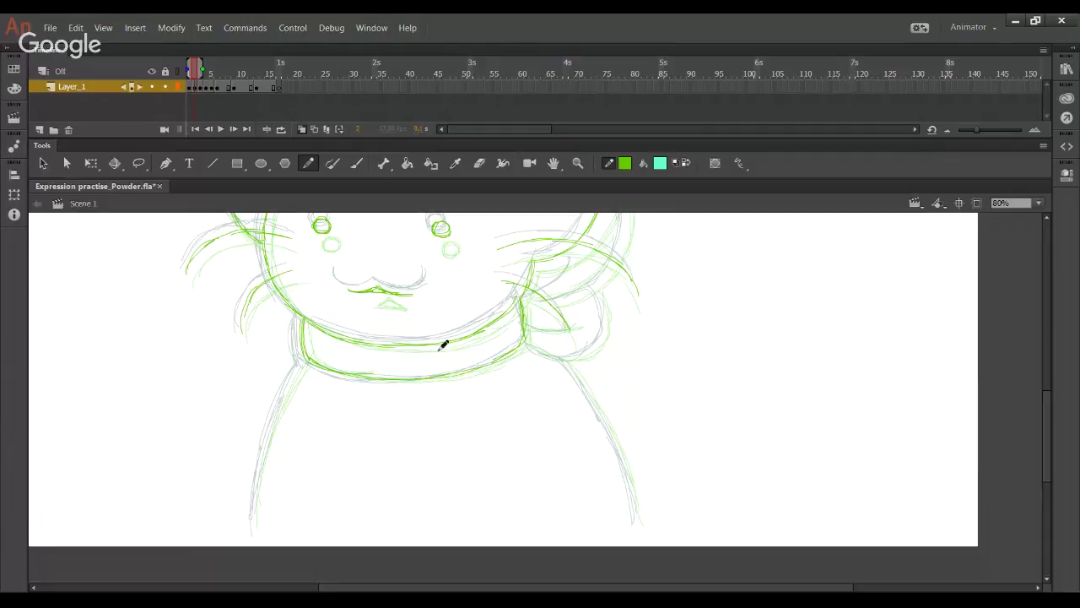
left_click_drag(255, 529, 302, 361)
Step: Sketch the scarf knot's upper and lower loops with their fold lines on frame 2
scroll(512, 464, "up", 5)
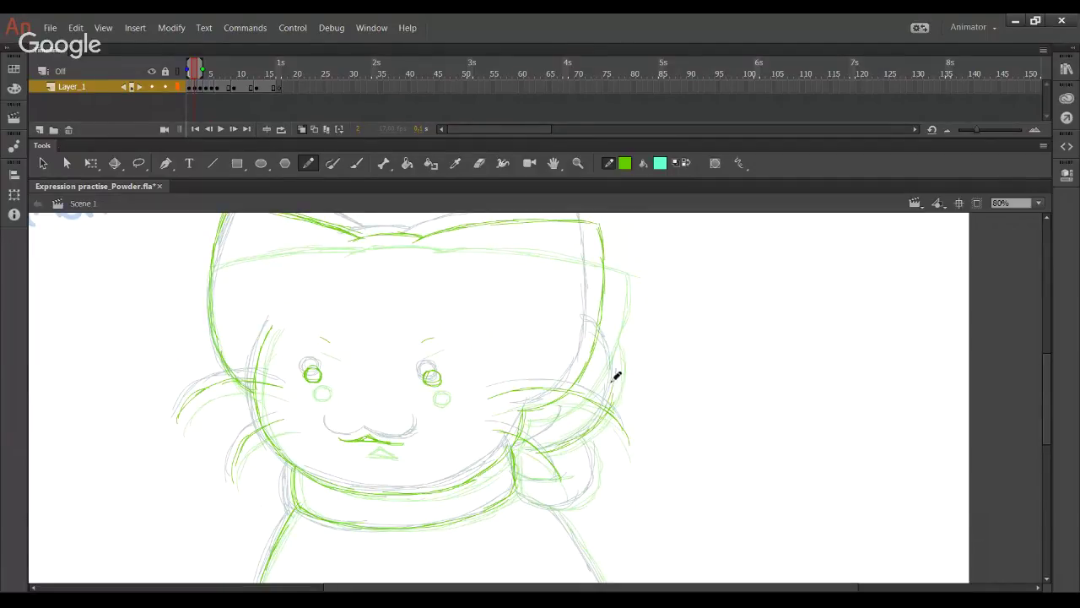
left_click_drag(617, 364, 601, 319)
mouse_move(542, 501)
left_mouse_down()
mouse_move(586, 500)
mouse_move(599, 474)
mouse_move(588, 473)
mouse_move(594, 497)
mouse_move(585, 503)
mouse_move(594, 456)
mouse_move(591, 487)
mouse_move(586, 442)
mouse_move(597, 464)
mouse_move(583, 440)
left_mouse_up()
left_click_drag(522, 469, 564, 478)
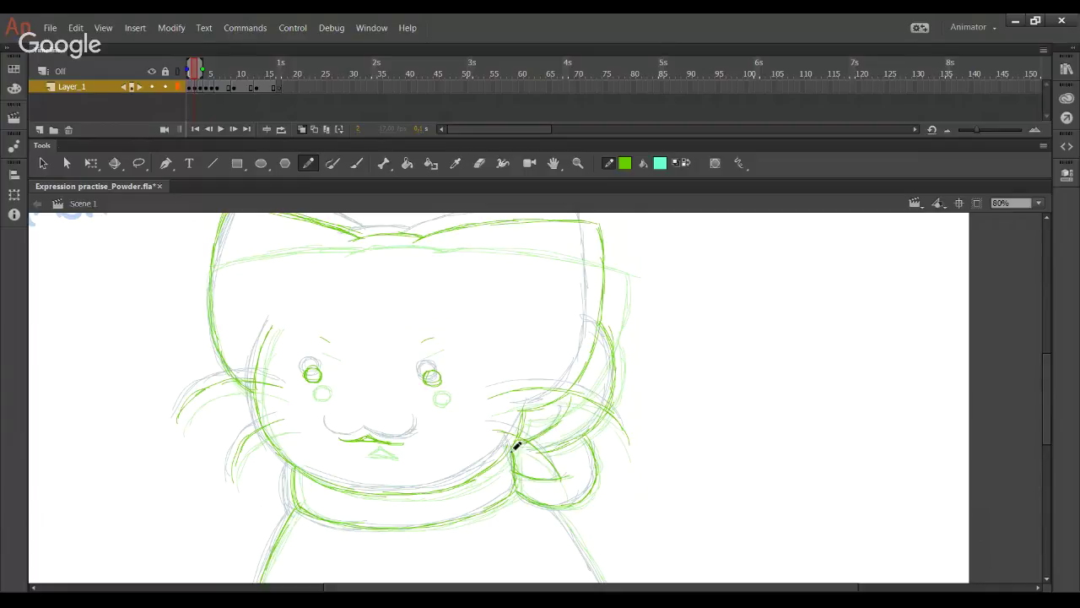
Step: Sketch the right side of the body on frame 2, from the scarf knot down
scroll(506, 371, "down", 3)
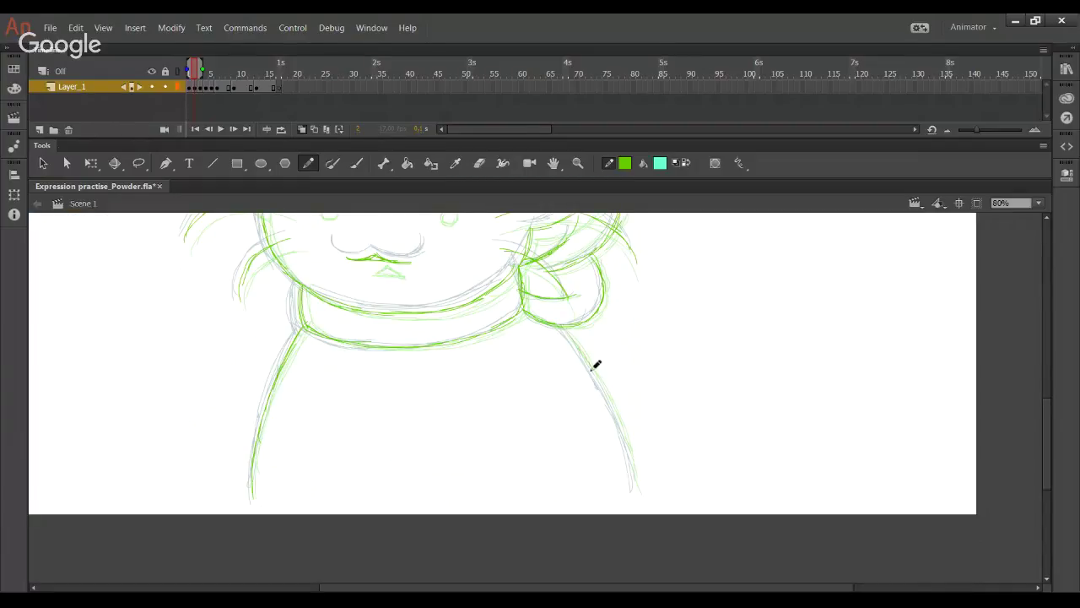
mouse_move(571, 339)
left_mouse_down()
mouse_move(594, 368)
mouse_move(628, 458)
left_mouse_up()
left_click_drag(605, 403, 633, 492)
left_click_drag(596, 374, 634, 482)
left_click_drag(581, 350, 602, 397)
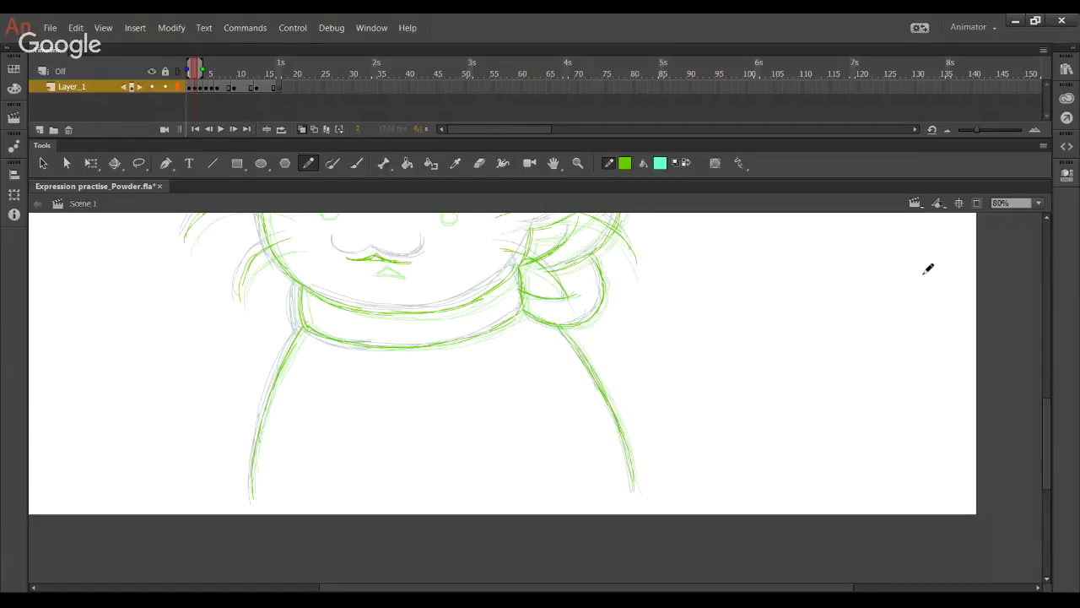
Step: Zoom out to 53%, lock the layer and loop playback over frames 1 to 8 to check the motion
left_click(1044, 204)
left_click(1003, 242)
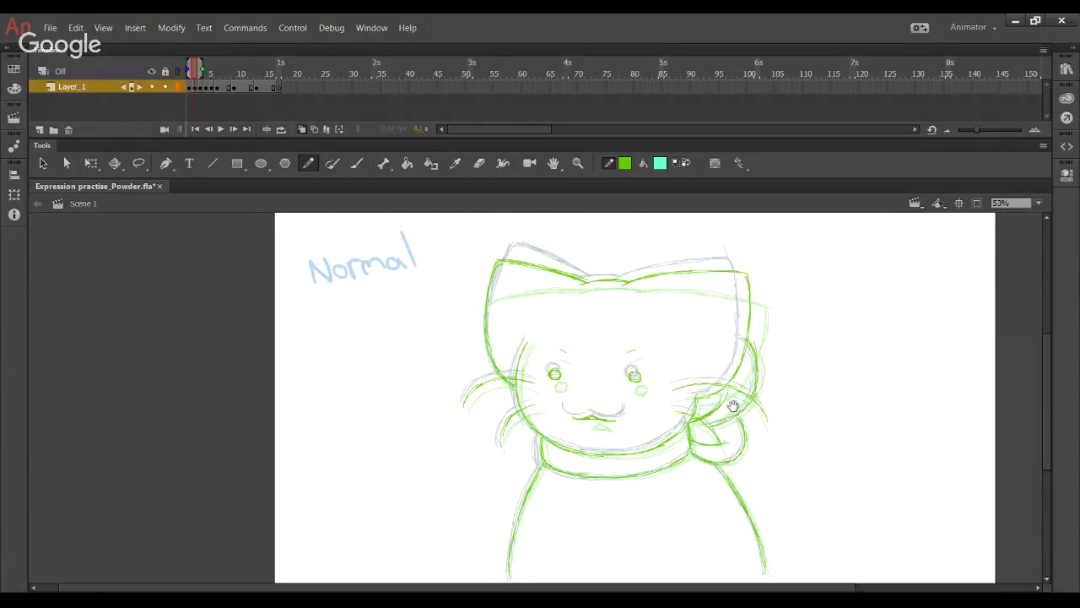
left_click_drag(720, 390, 686, 385)
left_click(280, 132)
left_click(220, 131)
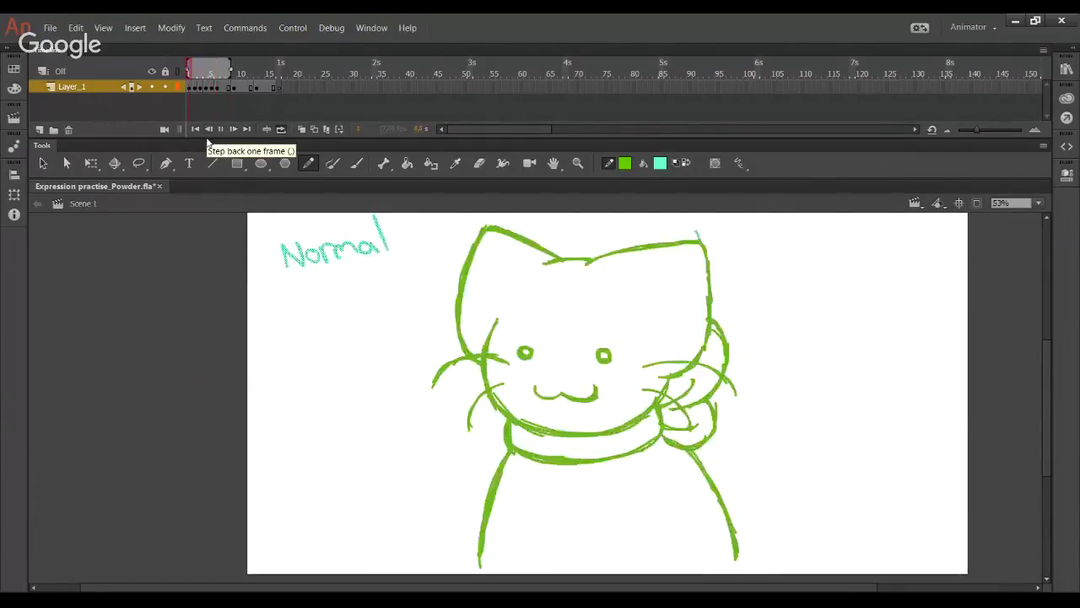
left_click(220, 130)
left_click(165, 88)
left_click(221, 130)
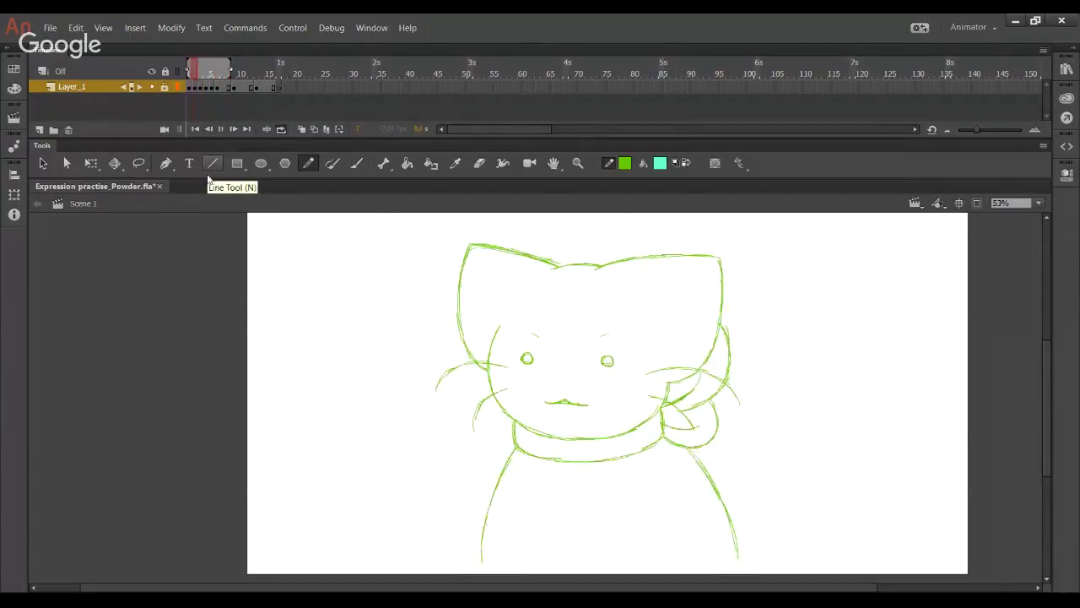
left_click(220, 129)
Step: Hold the Normal drawing through frame 3 and loop playback over frames 1 to 10 to check the timing
mouse_move(272, 88)
left_mouse_down()
mouse_move(194, 91)
mouse_move(229, 112)
left_mouse_up()
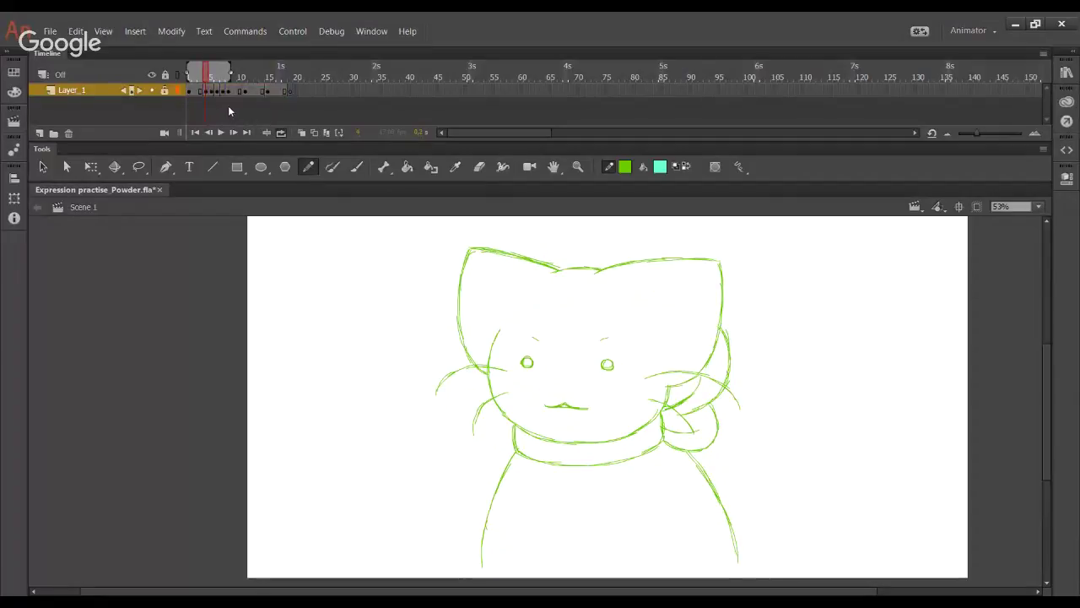
left_click(220, 132)
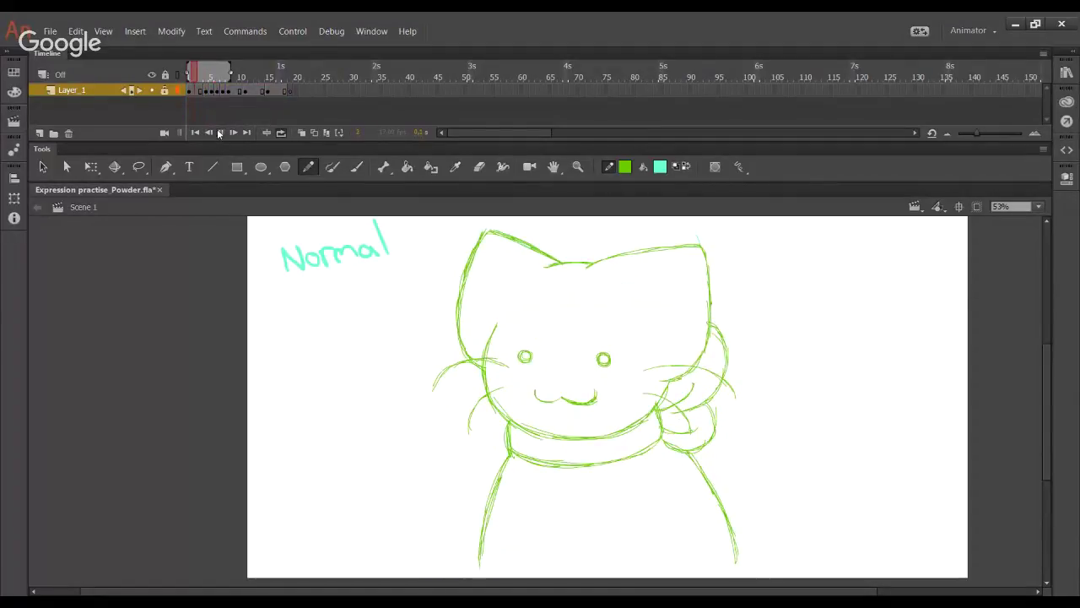
left_click(220, 133)
left_click_drag(230, 71, 242, 76)
left_click(222, 132)
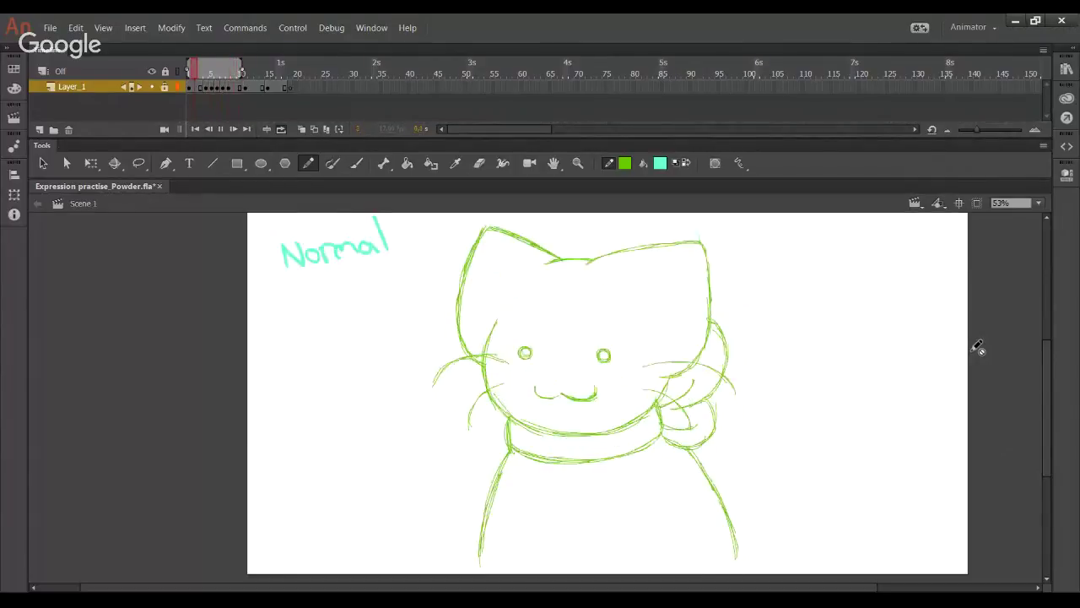
left_click(219, 130)
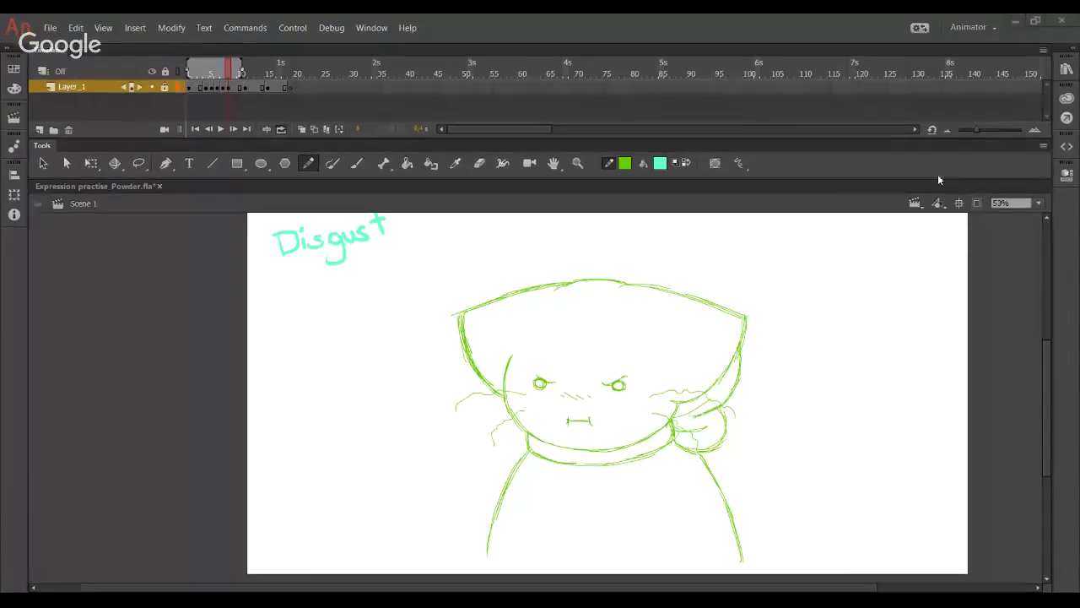
Step: Move the Disgust keyframe to frame 9 and prepare a blank, unlocked keyframe at frame 8 with onion skinning on
left_click_drag(228, 91, 233, 99)
key("comma")
left_click(302, 129)
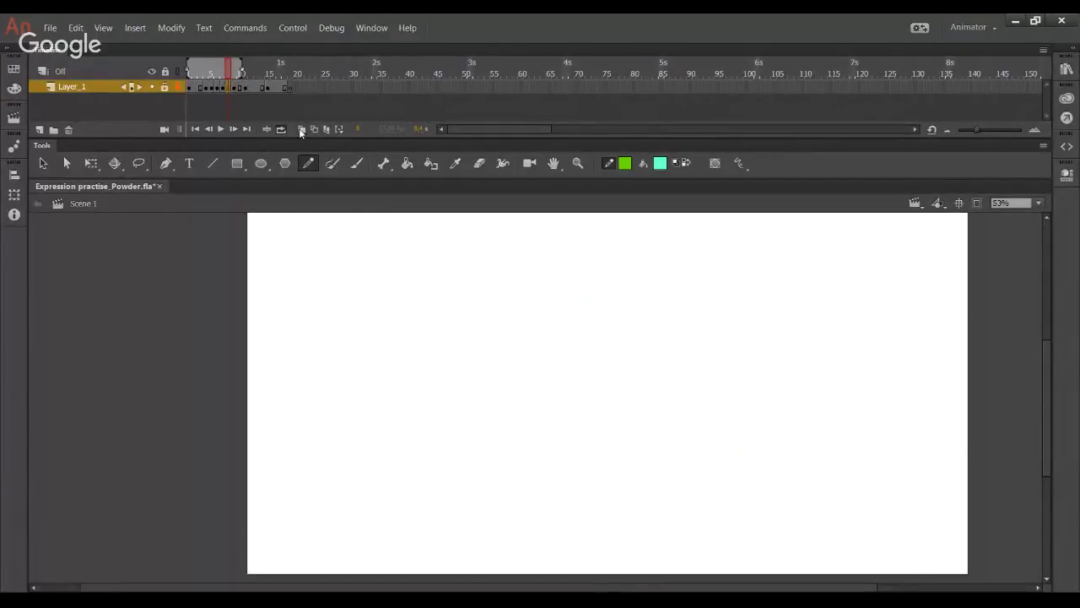
left_click(303, 132)
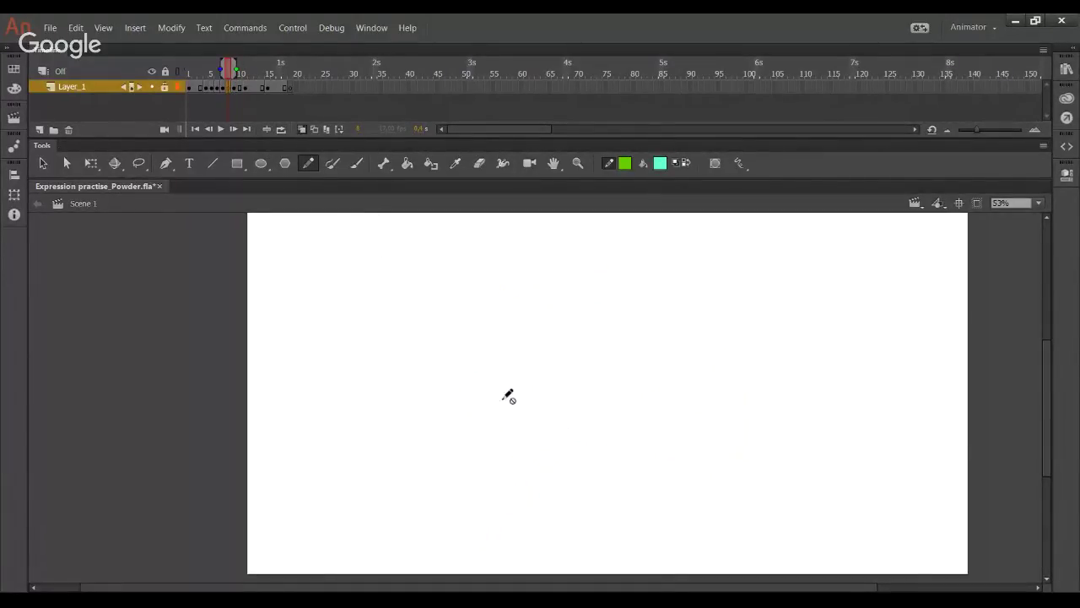
left_click(165, 87)
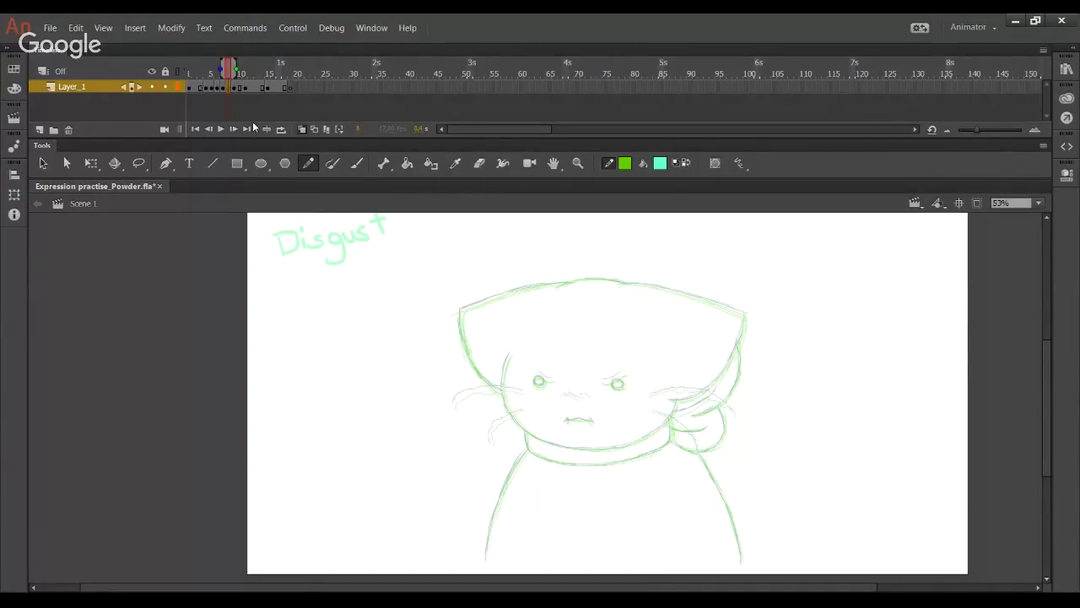
Step: Lock the layer and loop playback over frames 1 to 10 to check the gap at frame 8
left_click(281, 129)
left_click(220, 130)
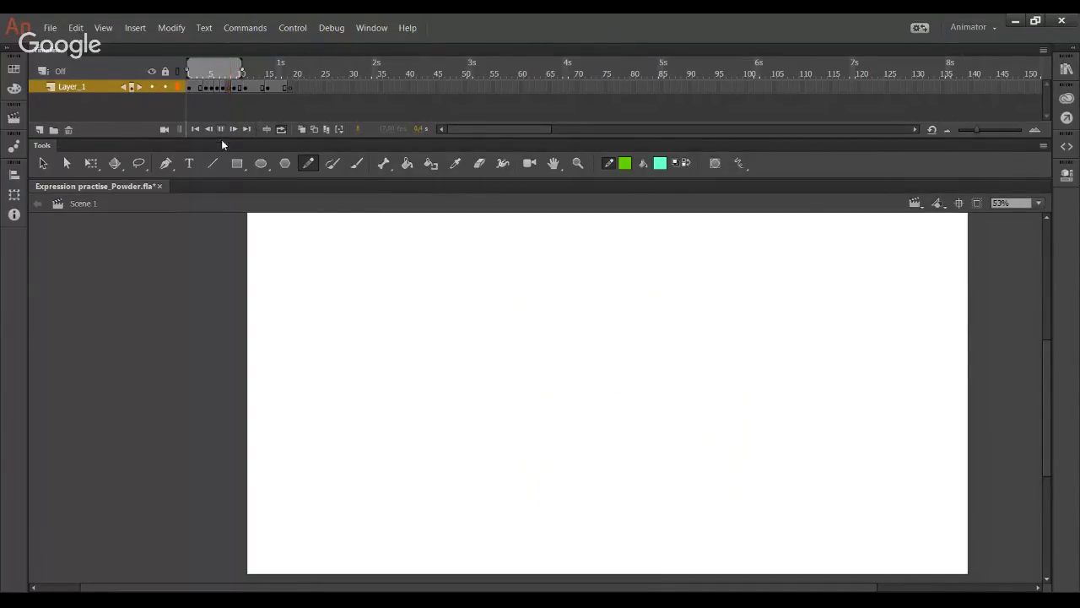
left_click(164, 87)
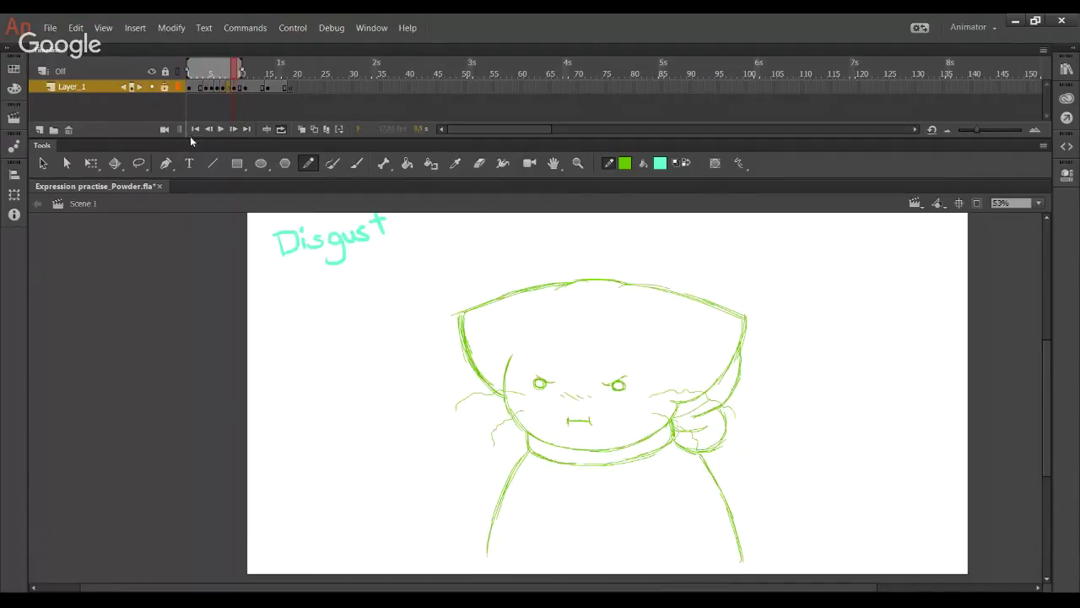
left_click(220, 129)
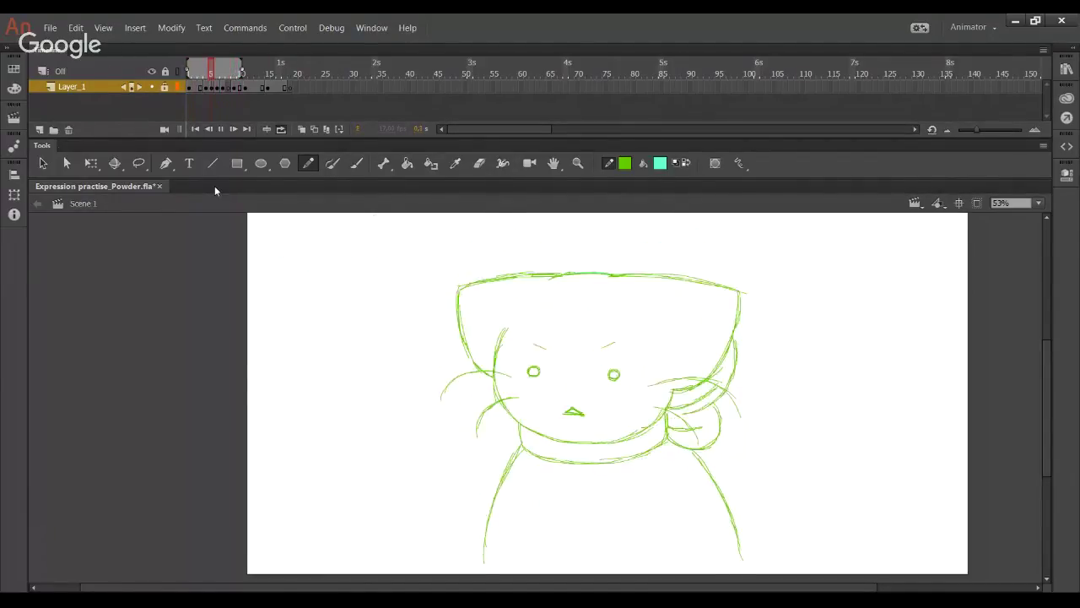
left_click(221, 129)
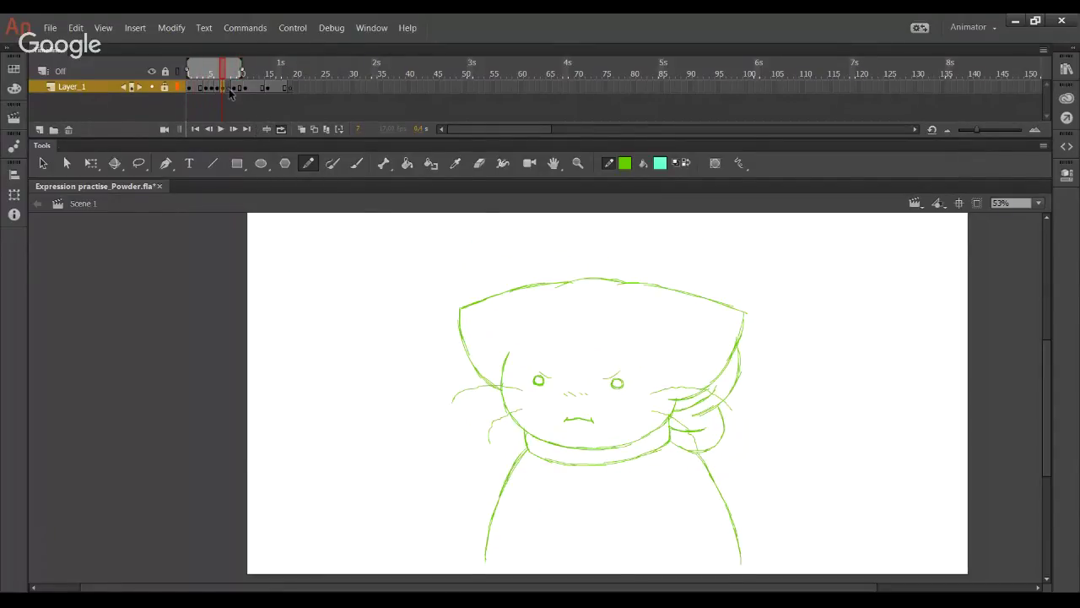
Step: Draw the angry brows, both eyes and the flat mouth on frame 8 with the Pencil tool, following the onion skin
left_click(230, 89)
left_click(302, 129)
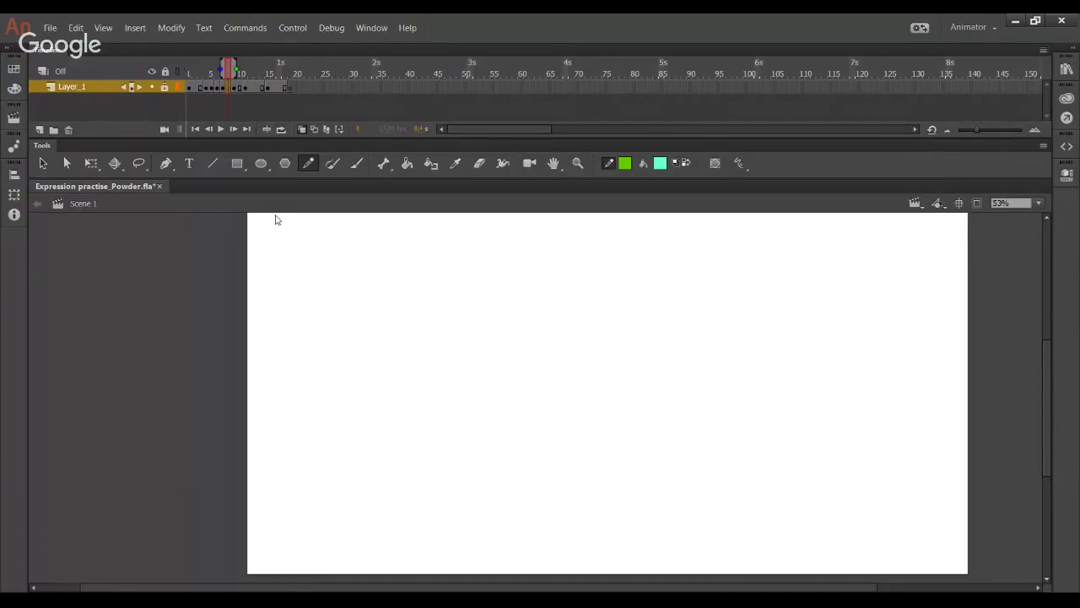
left_click(579, 163)
left_click_drag(470, 295, 787, 513)
left_click(308, 163)
left_click_drag(369, 345, 338, 277)
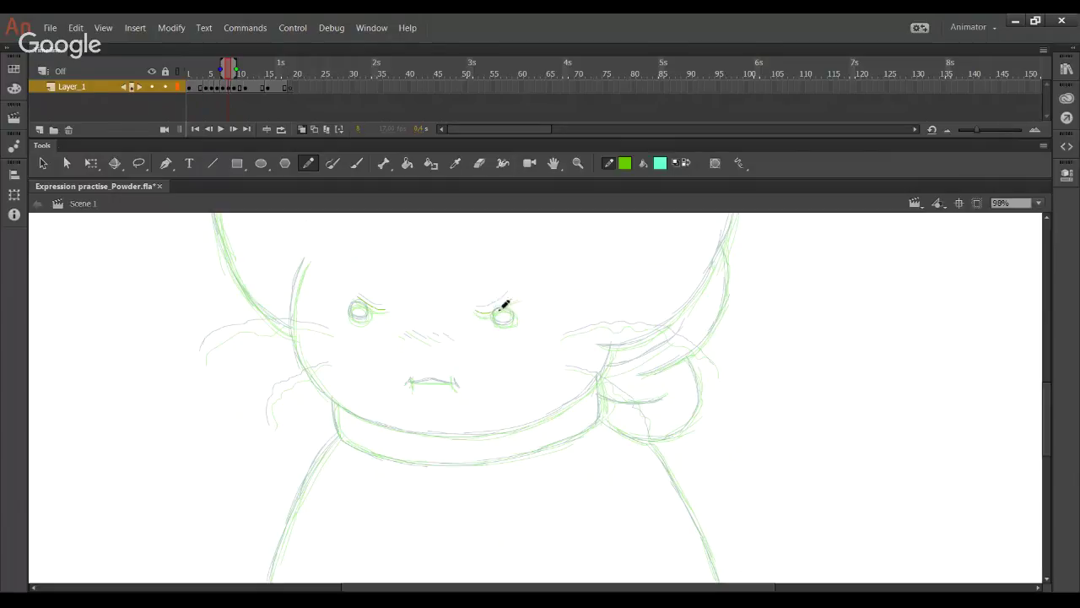
left_click_drag(363, 307, 378, 318)
mouse_move(518, 321)
left_mouse_down()
mouse_move(502, 316)
mouse_move(506, 324)
left_mouse_up()
mouse_move(460, 371)
left_mouse_down()
mouse_move(465, 352)
mouse_move(465, 364)
mouse_move(432, 383)
left_mouse_up()
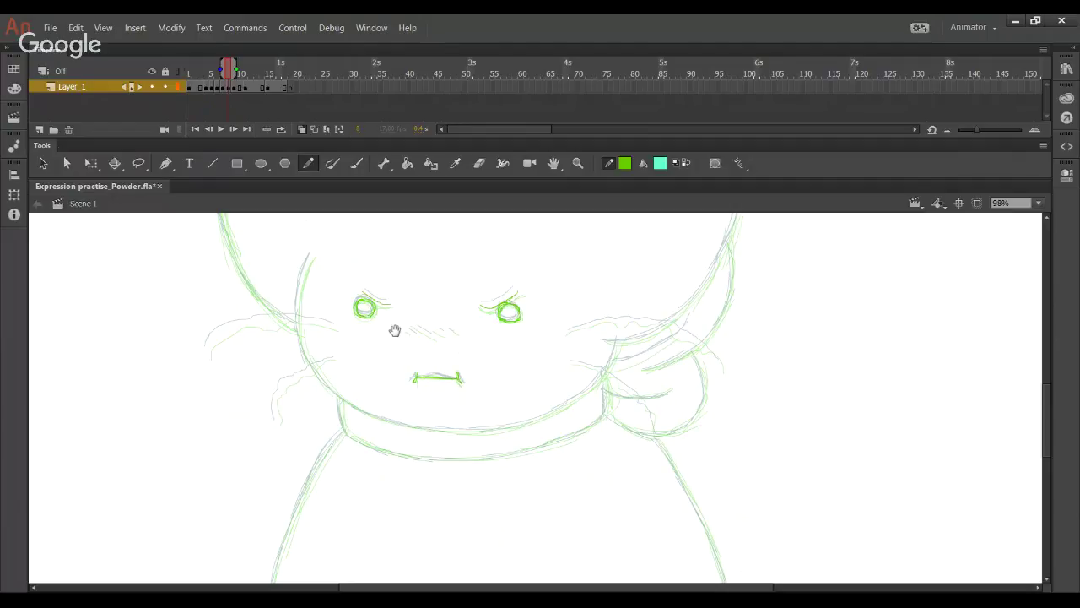
Step: Sketch the crown, both ears' upper edges and the right ear's outer side on frame 8
scroll(397, 376, "up", 2)
scroll(439, 354, "up", 2)
mouse_move(467, 291)
left_mouse_down()
mouse_move(566, 307)
mouse_move(512, 296)
mouse_move(547, 301)
mouse_move(690, 341)
left_mouse_up()
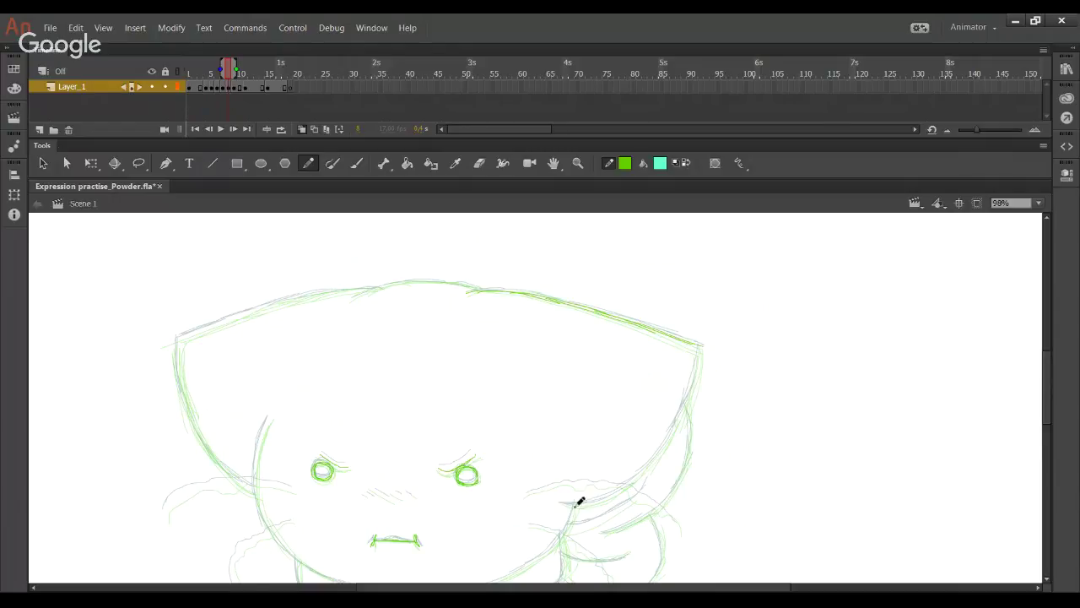
mouse_move(605, 491)
left_mouse_down()
mouse_move(631, 488)
mouse_move(603, 502)
mouse_move(651, 457)
mouse_move(626, 486)
mouse_move(675, 405)
left_mouse_up()
mouse_move(649, 465)
left_mouse_down()
mouse_move(682, 420)
mouse_move(701, 349)
left_mouse_up()
mouse_move(357, 289)
left_mouse_down()
mouse_move(451, 286)
mouse_move(405, 286)
mouse_move(440, 284)
left_mouse_up()
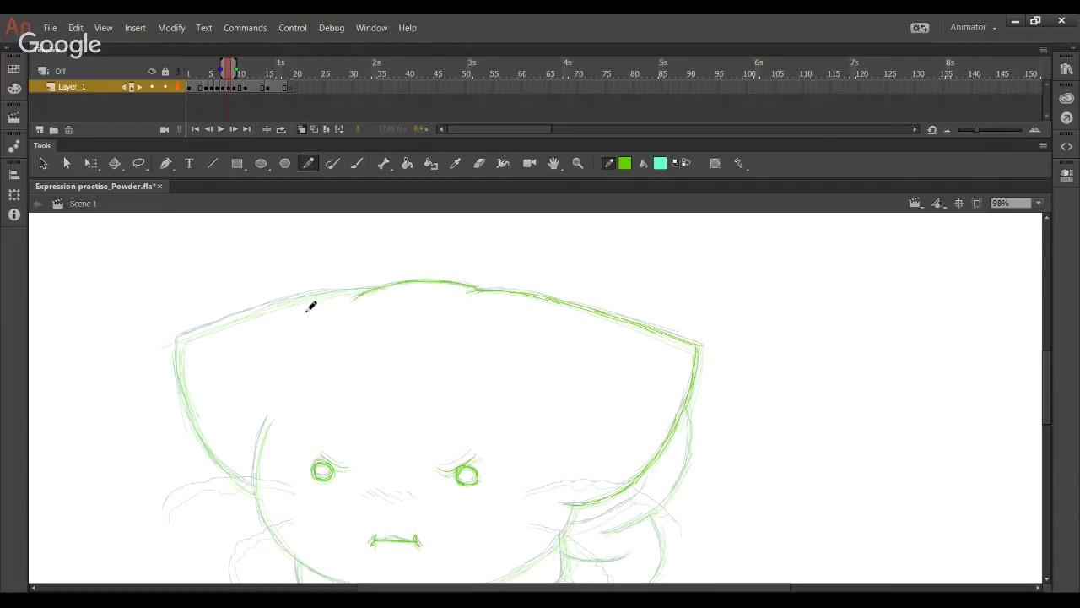
mouse_move(180, 341)
left_mouse_down()
mouse_move(327, 297)
mouse_move(250, 319)
mouse_move(297, 303)
left_mouse_up()
Step: Sketch the rounded face contour and the left ear's outer side on frame 8
scroll(411, 271, "down", 3)
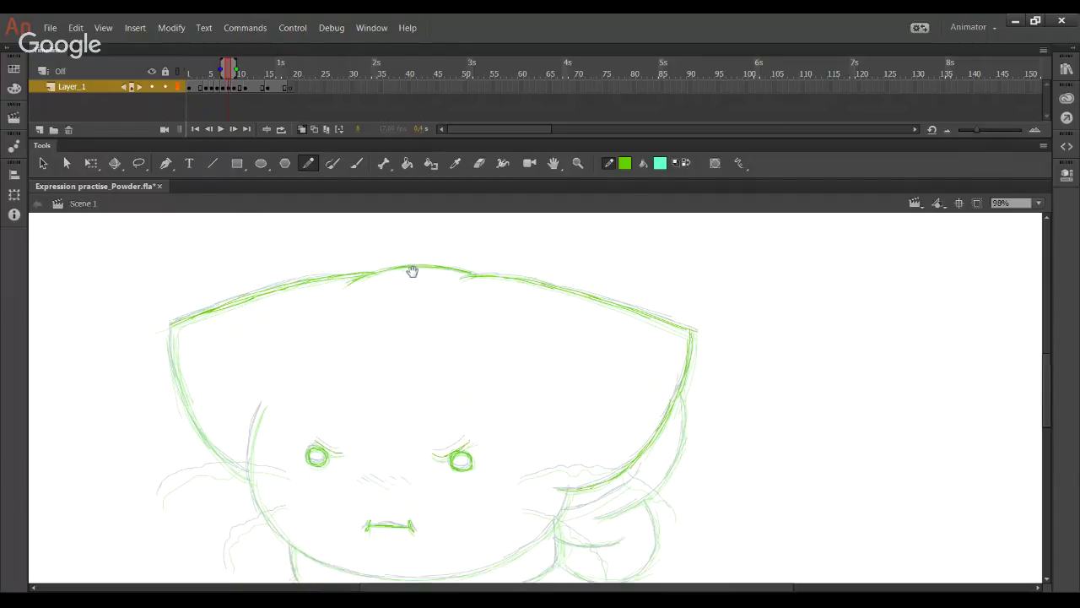
mouse_move(276, 304)
left_mouse_down()
mouse_move(262, 365)
mouse_move(279, 412)
mouse_move(365, 469)
mouse_move(320, 449)
mouse_move(411, 473)
mouse_move(468, 472)
mouse_move(386, 469)
mouse_move(509, 458)
mouse_move(565, 421)
mouse_move(553, 431)
mouse_move(573, 401)
left_mouse_up()
left_click_drag(548, 441, 581, 383)
key("ctrl+z")
left_click_drag(509, 335, 523, 460)
mouse_move(274, 494)
left_mouse_down()
mouse_move(217, 439)
mouse_move(265, 492)
mouse_move(207, 401)
mouse_move(236, 461)
mouse_move(212, 425)
mouse_move(197, 341)
left_mouse_up()
key("ctrl+z")
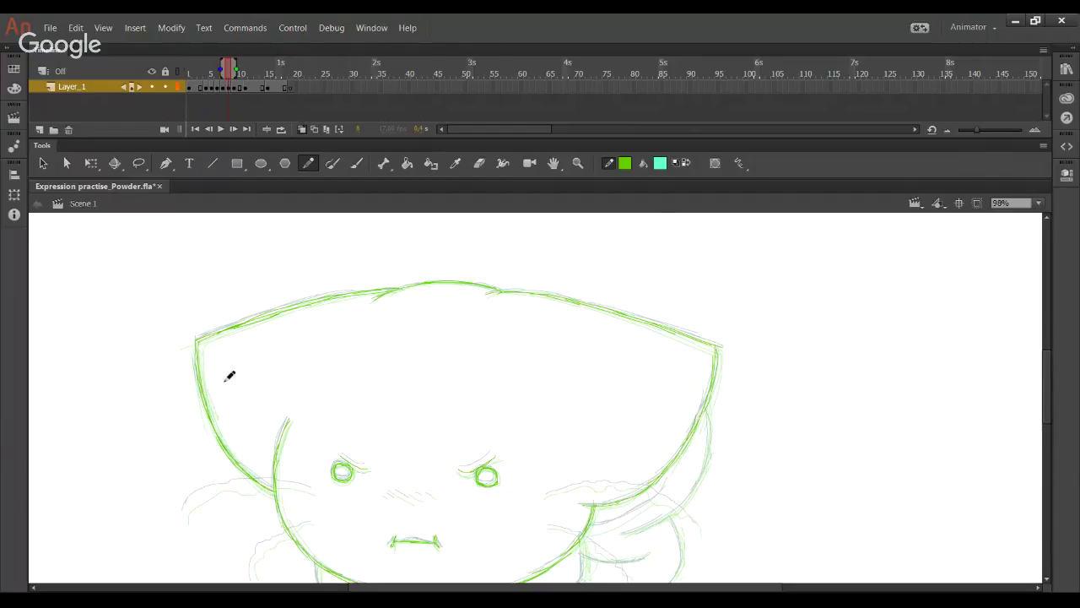
Step: Draw the nose wrinkles and the wavy whiskers on both sides of the face on frame 8
mouse_move(410, 489)
left_mouse_down()
mouse_move(385, 388)
mouse_move(389, 310)
mouse_move(403, 297)
mouse_move(422, 302)
left_mouse_up()
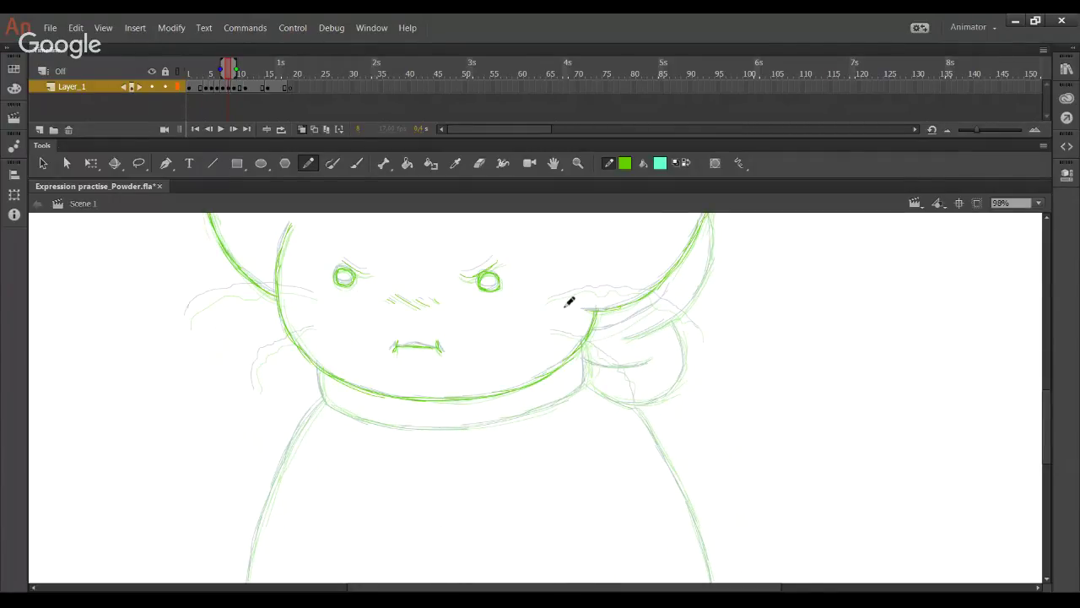
mouse_move(587, 292)
left_mouse_down()
mouse_move(655, 300)
mouse_move(702, 340)
left_mouse_up()
key("ctrl+z")
mouse_move(548, 302)
left_mouse_down()
mouse_move(644, 294)
mouse_move(699, 324)
left_mouse_up()
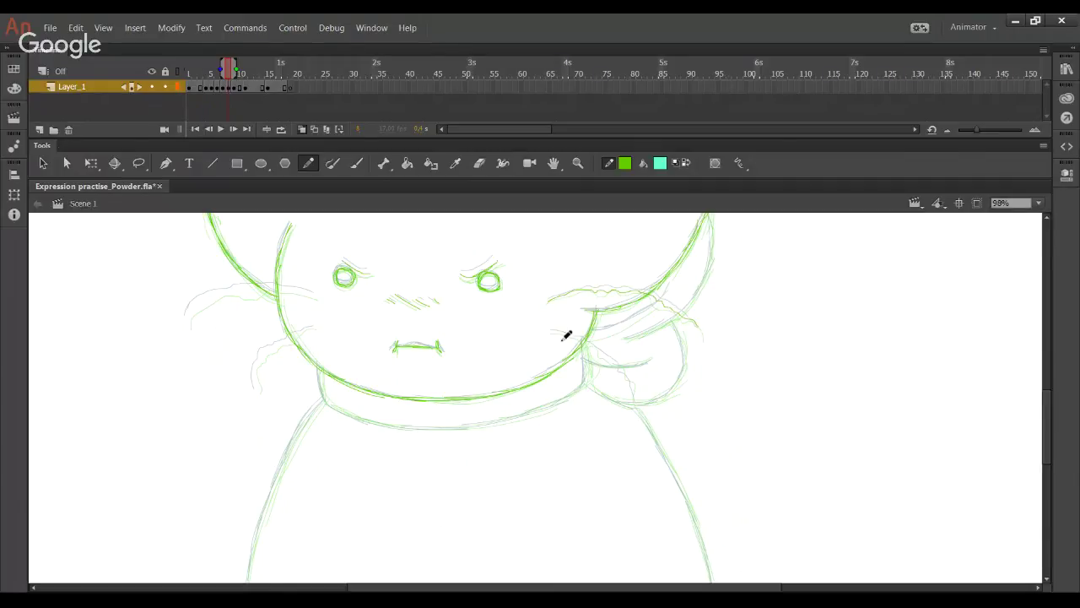
left_click_drag(588, 345, 619, 369)
left_click_drag(281, 293, 235, 297)
Step: Trace the collar band and the left side of the body on frame 8, following the onion skin
mouse_move(384, 417)
left_mouse_down()
mouse_move(349, 328)
mouse_move(271, 283)
mouse_move(281, 304)
mouse_move(317, 320)
mouse_move(399, 332)
mouse_move(451, 324)
mouse_move(399, 327)
mouse_move(453, 320)
mouse_move(532, 283)
mouse_move(493, 306)
mouse_move(537, 252)
left_mouse_up()
mouse_move(203, 504)
left_mouse_down()
mouse_move(223, 391)
mouse_move(249, 341)
mouse_move(223, 405)
mouse_move(264, 314)
mouse_move(227, 386)
mouse_move(247, 346)
left_mouse_up()
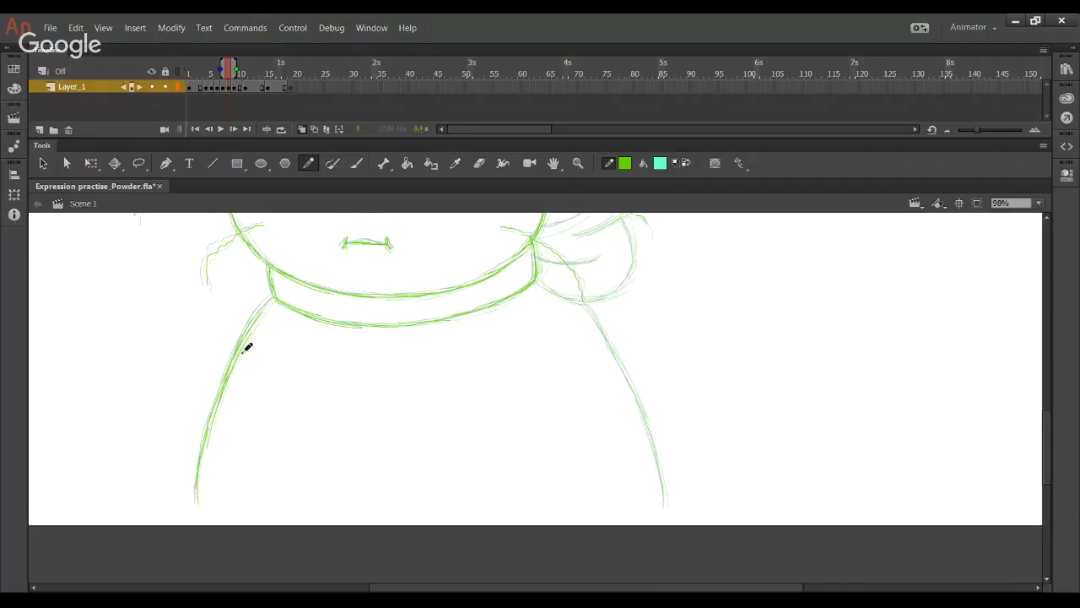
scroll(594, 308, "up", 4)
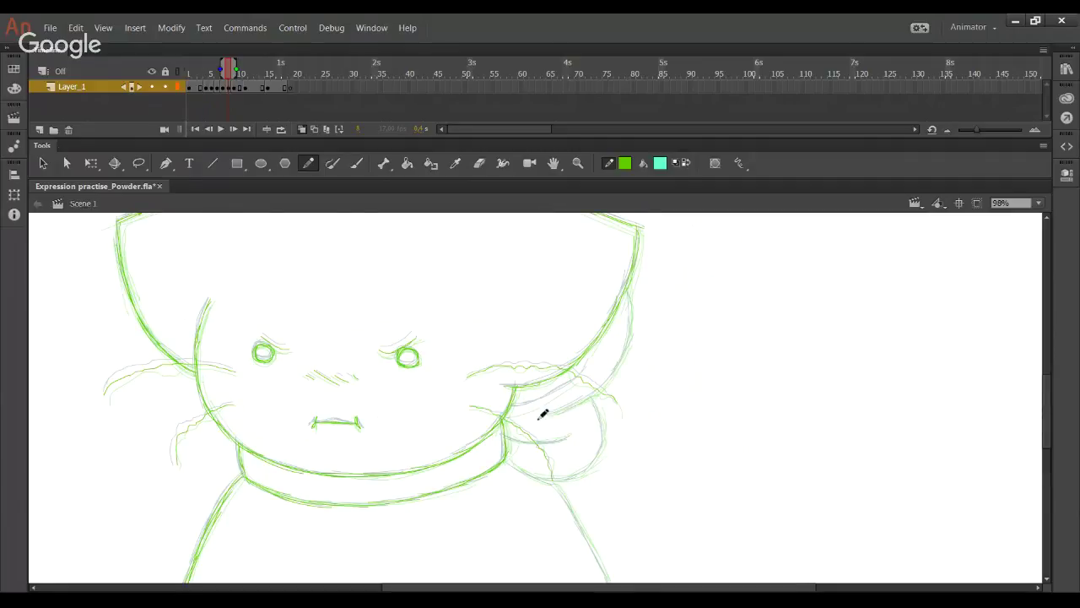
Step: Sketch the bow's loops and folds beside the collar and the right side of the body on frame 8
mouse_move(542, 416)
left_mouse_down()
mouse_move(611, 378)
mouse_move(583, 404)
mouse_move(629, 356)
mouse_move(603, 394)
mouse_move(636, 302)
left_mouse_up()
left_click_drag(510, 415, 581, 370)
left_click_drag(518, 443, 571, 435)
mouse_move(509, 462)
left_mouse_down()
mouse_move(559, 485)
mouse_move(604, 452)
mouse_move(591, 460)
mouse_move(605, 427)
mouse_move(594, 400)
left_mouse_up()
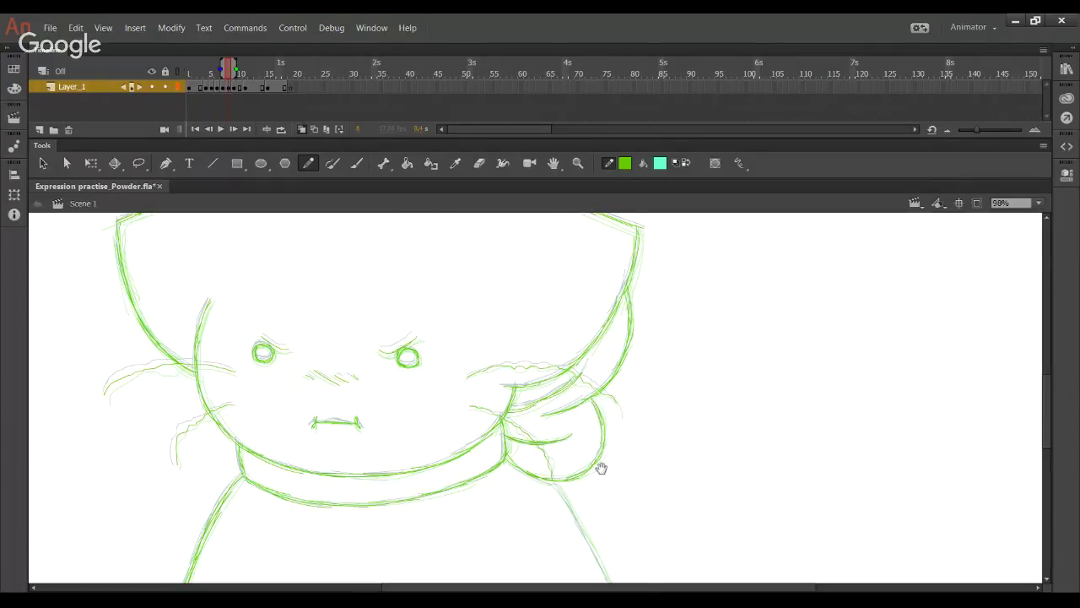
left_click_drag(601, 468, 608, 309)
mouse_move(586, 361)
left_mouse_down()
mouse_move(617, 421)
mouse_move(645, 509)
left_mouse_up()
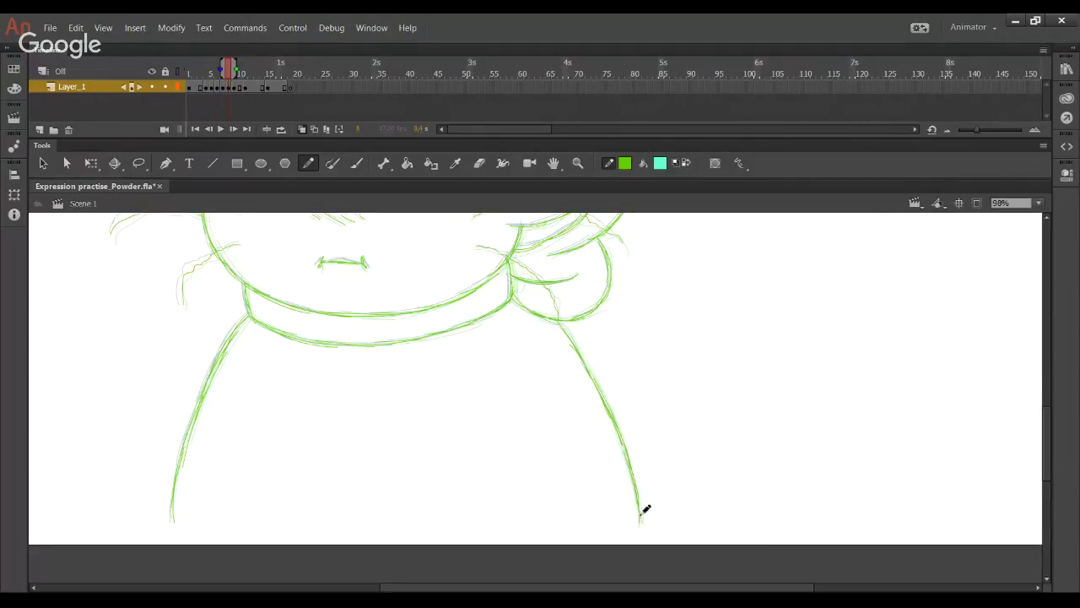
Step: Fit the whole drawing in view, lock the layer and loop playback over frames 1 to 10 to check the transition
left_click_drag(711, 439, 810, 595)
left_click(1039, 204)
left_click(1013, 246)
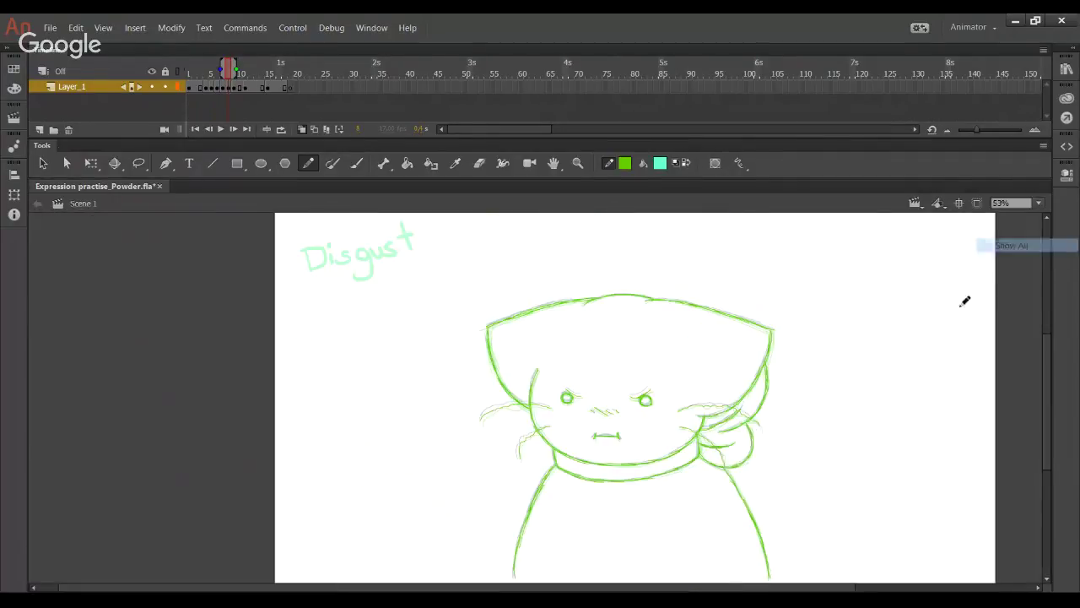
mouse_move(759, 462)
left_mouse_down()
mouse_move(751, 447)
mouse_move(750, 456)
left_mouse_up()
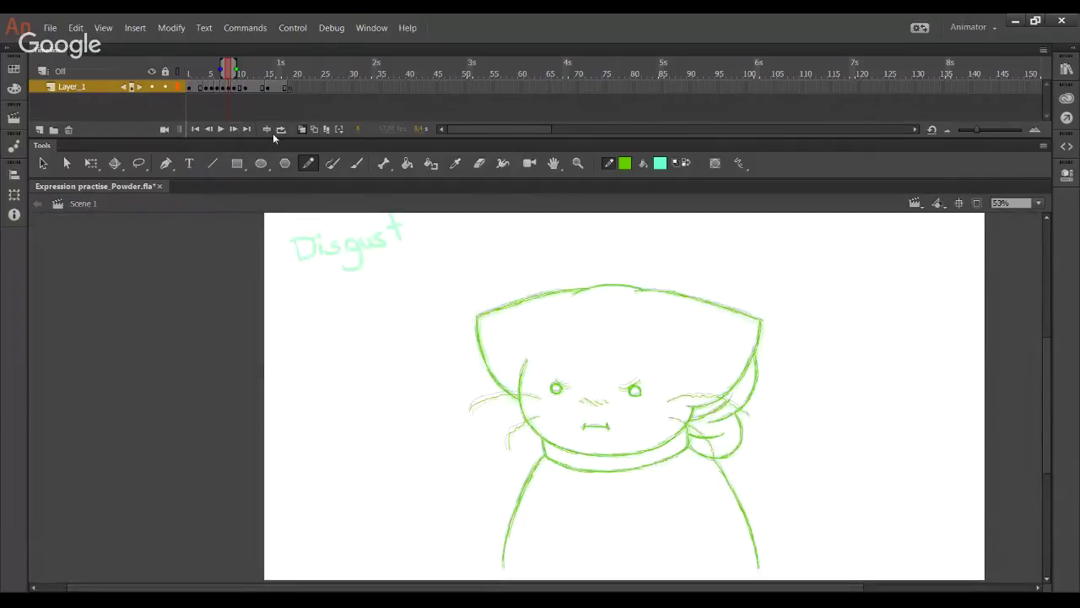
left_click(267, 130)
left_click(220, 129)
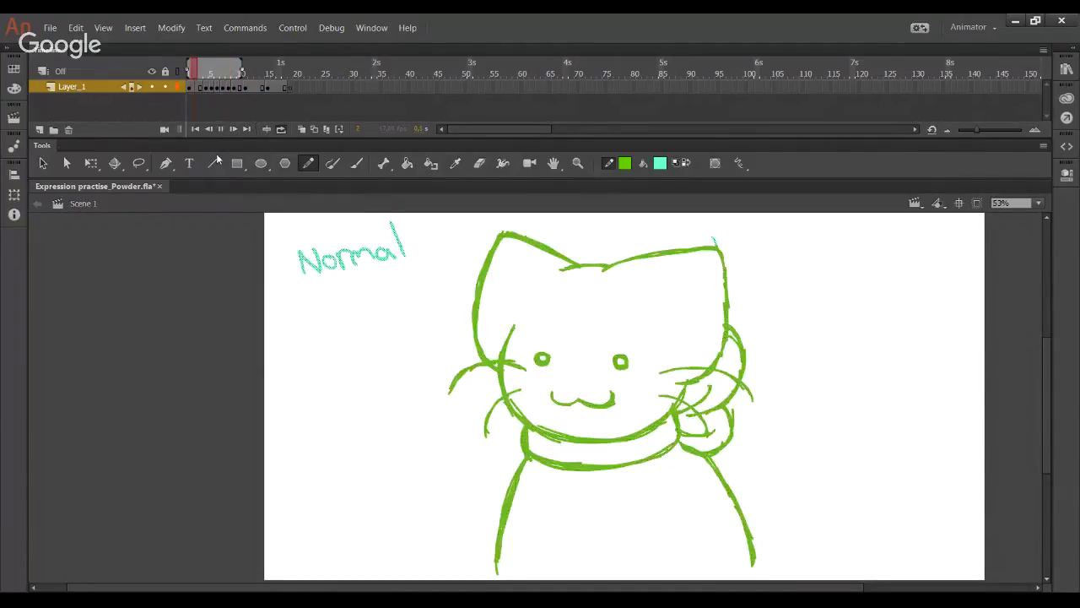
left_click(166, 89)
left_click(150, 88)
left_click(220, 130)
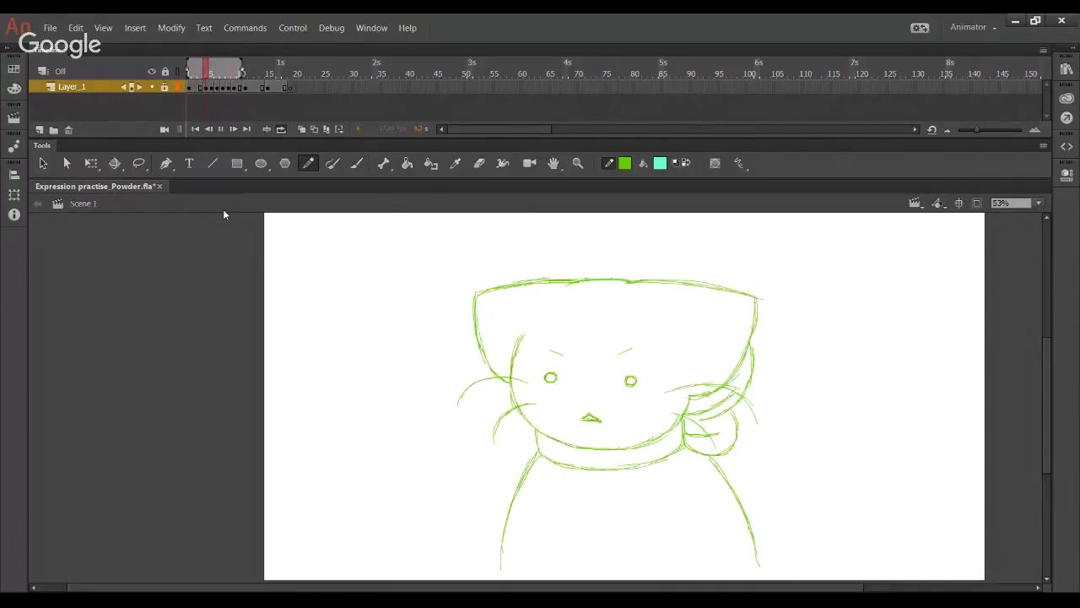
Step: Unlock the layer, turn on onion skinning and remove the lower line of the mouth on frame 5
left_click(199, 76)
left_click_drag(199, 76, 214, 87)
left_click(578, 163)
left_click_drag(550, 348, 704, 497)
left_click_drag(490, 430, 431, 404)
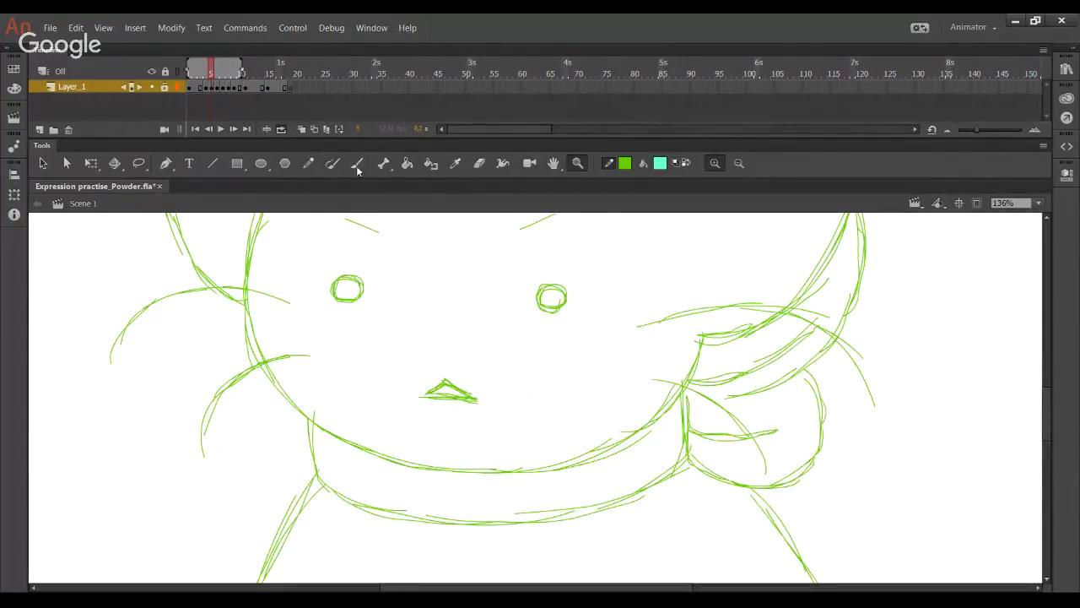
left_click(165, 87)
left_click(302, 130)
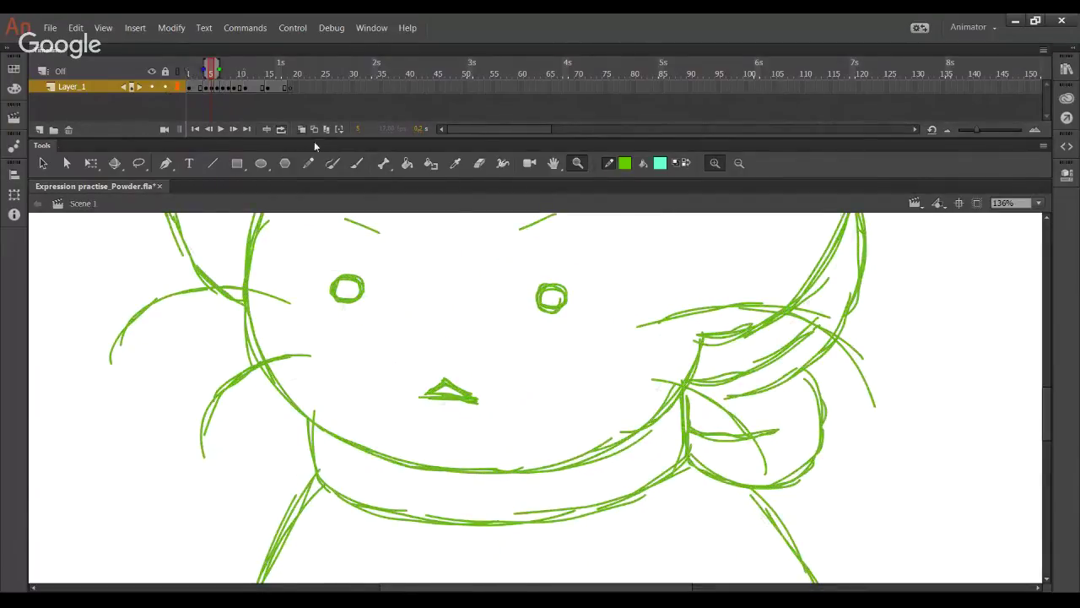
left_click_drag(478, 423, 428, 393)
key("Delete")
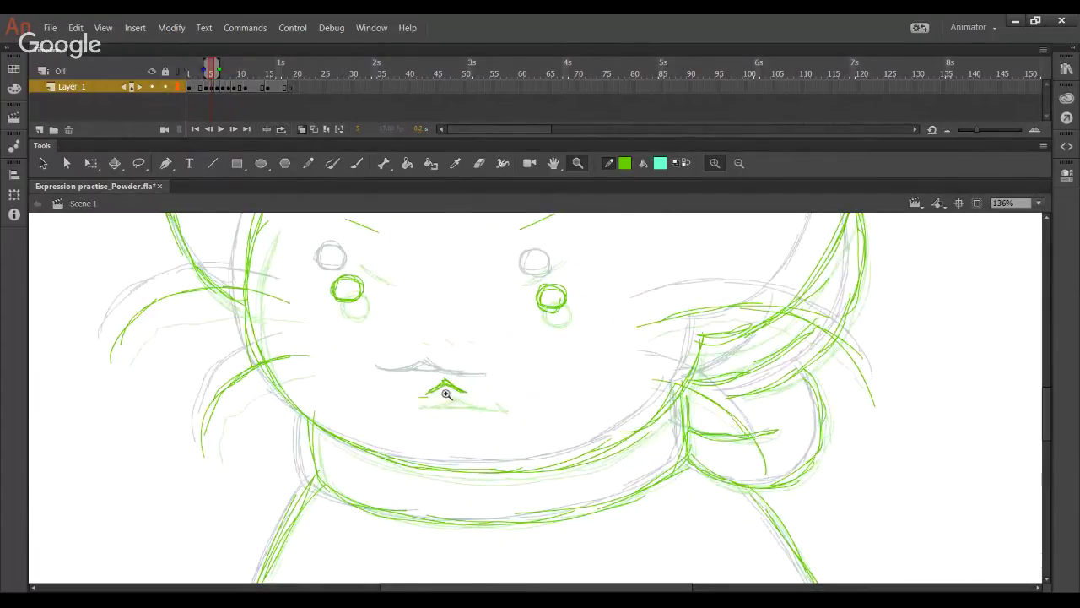
Step: Rework the mouth on frame 5 into a small closed triangle with the Pencil tool, checking it in looped playback
left_click(308, 163)
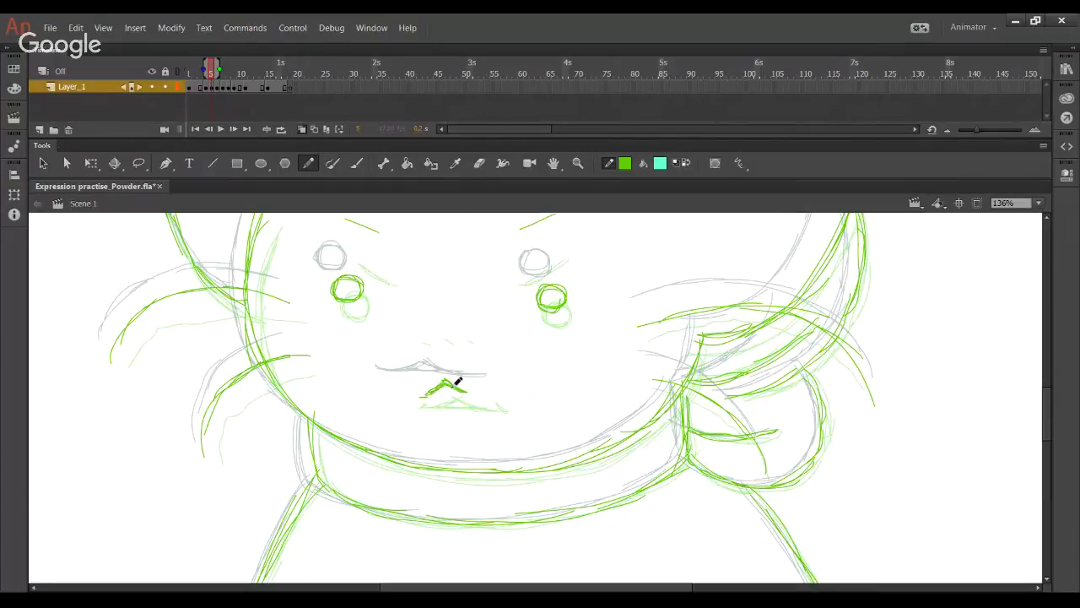
left_click(281, 128)
left_click(221, 128)
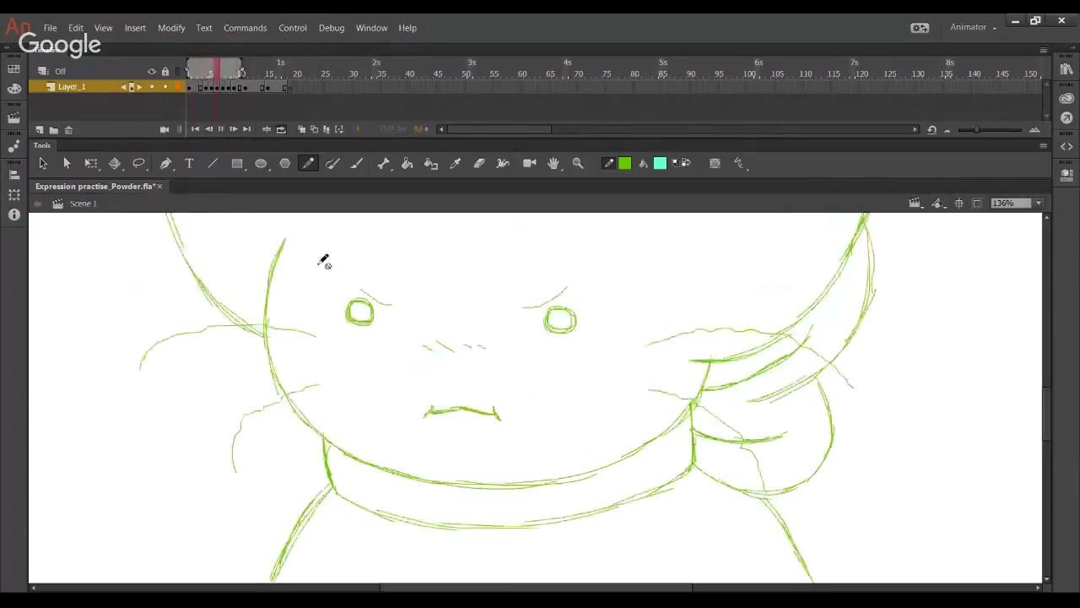
left_click(213, 74)
mouse_move(212, 75)
left_mouse_down()
mouse_move(224, 74)
mouse_move(211, 76)
left_mouse_up()
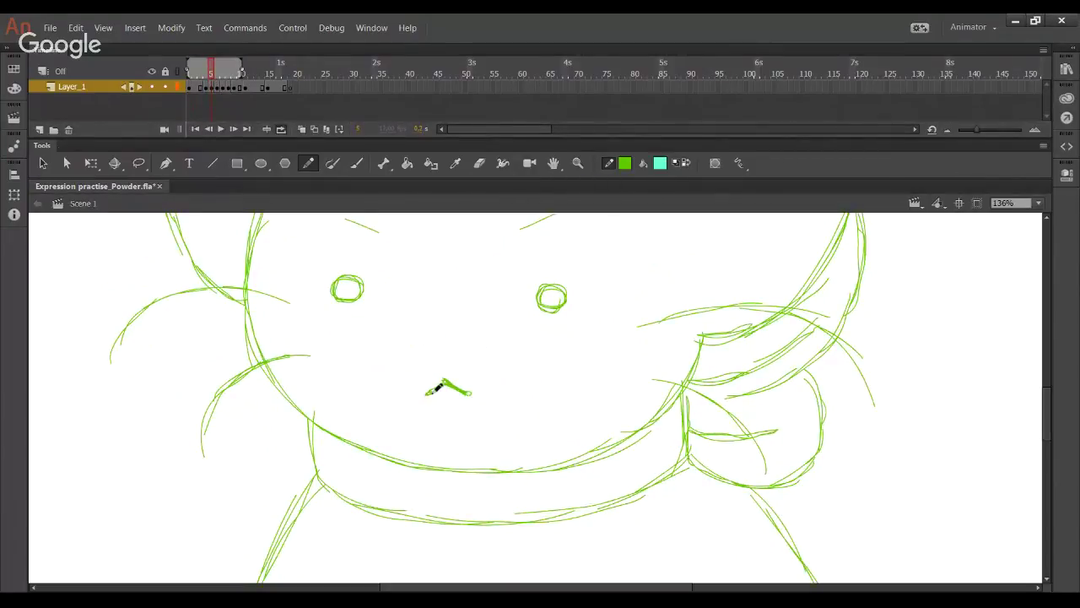
left_click_drag(462, 402, 471, 395)
Step: Replay the loop and step through frames 3 to 5 to examine the mouth change
mouse_move(224, 85)
left_mouse_down()
mouse_move(200, 85)
mouse_move(226, 84)
left_mouse_up()
left_click(221, 129)
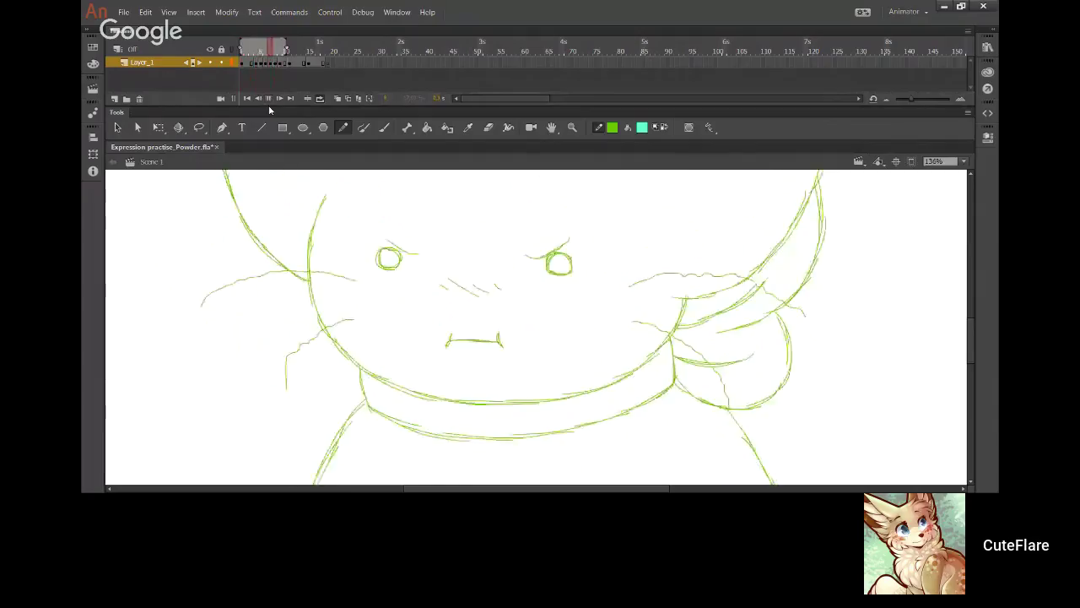
left_click(252, 53)
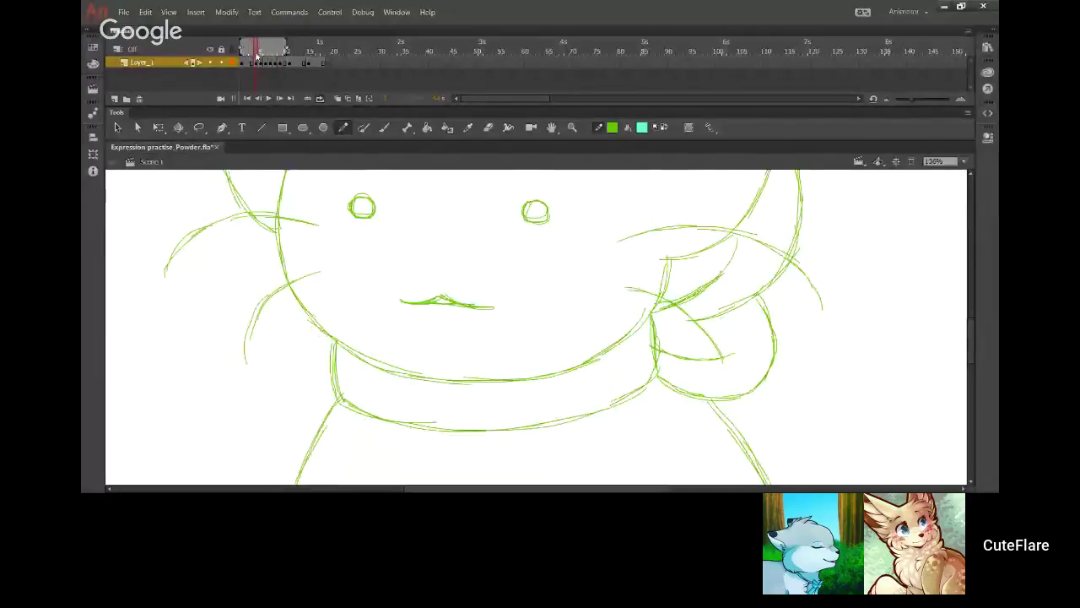
left_click_drag(253, 61, 260, 64)
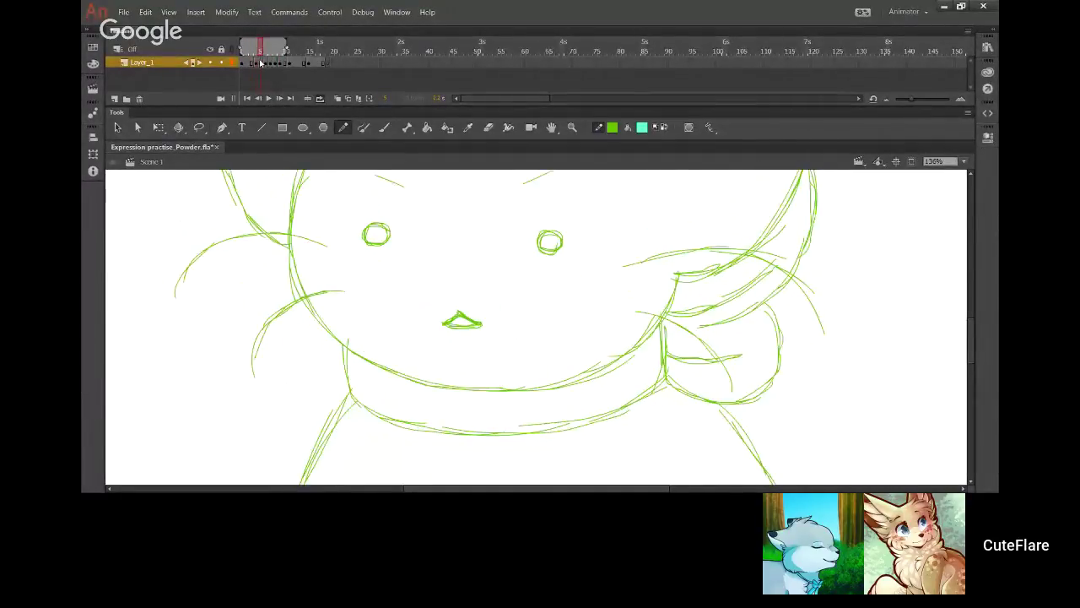
Step: Set the stage zoom to 50% and loop playback over frames 1 to 10 with the layer locked
left_click(964, 161)
left_click(945, 223)
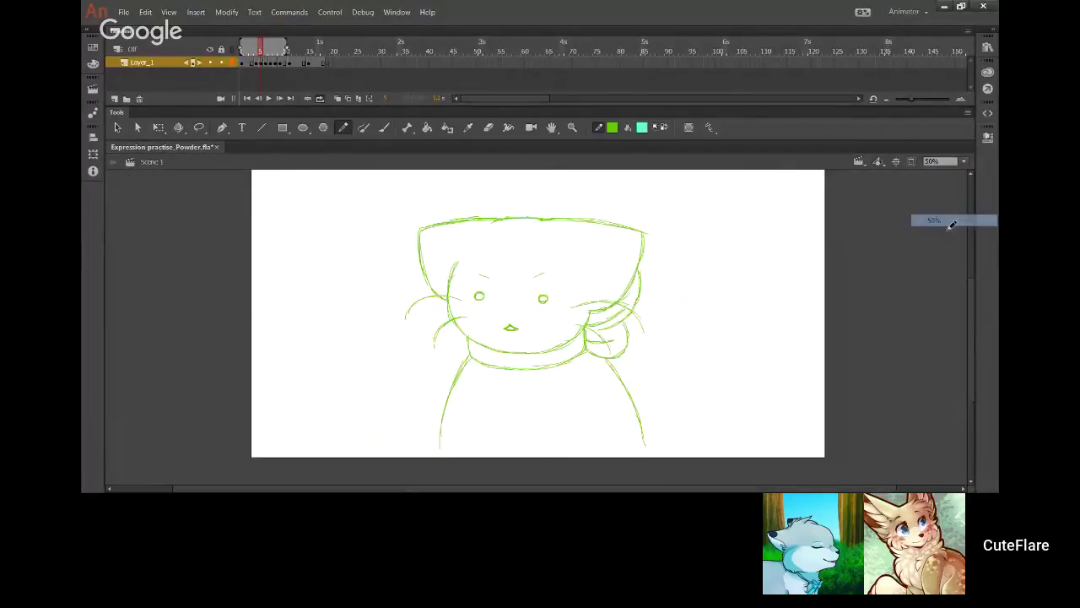
left_click_drag(658, 285, 659, 321)
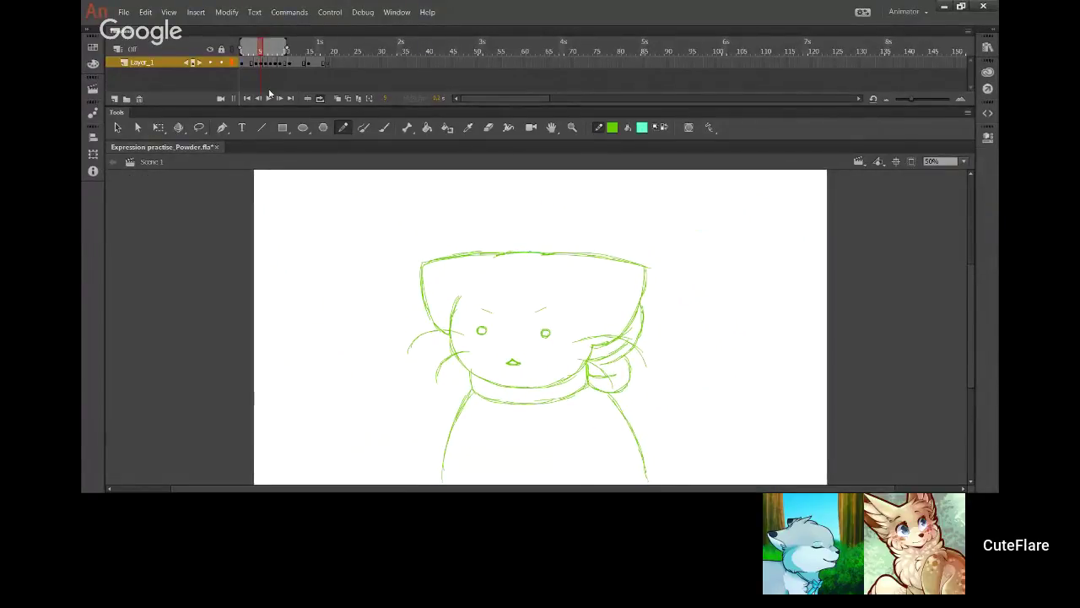
left_click(332, 97)
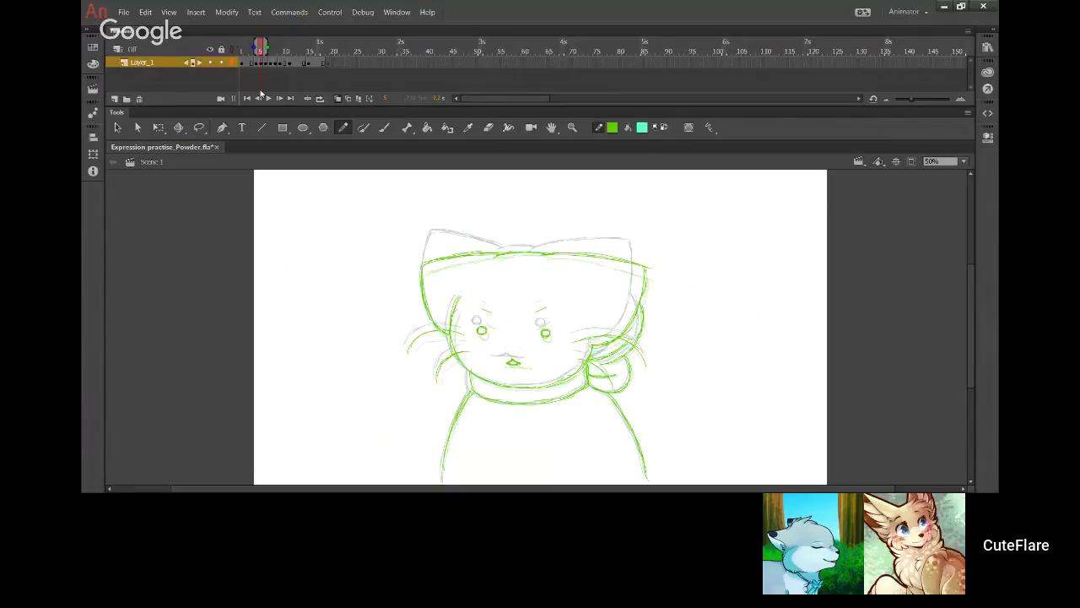
left_click(320, 99)
left_click(267, 100)
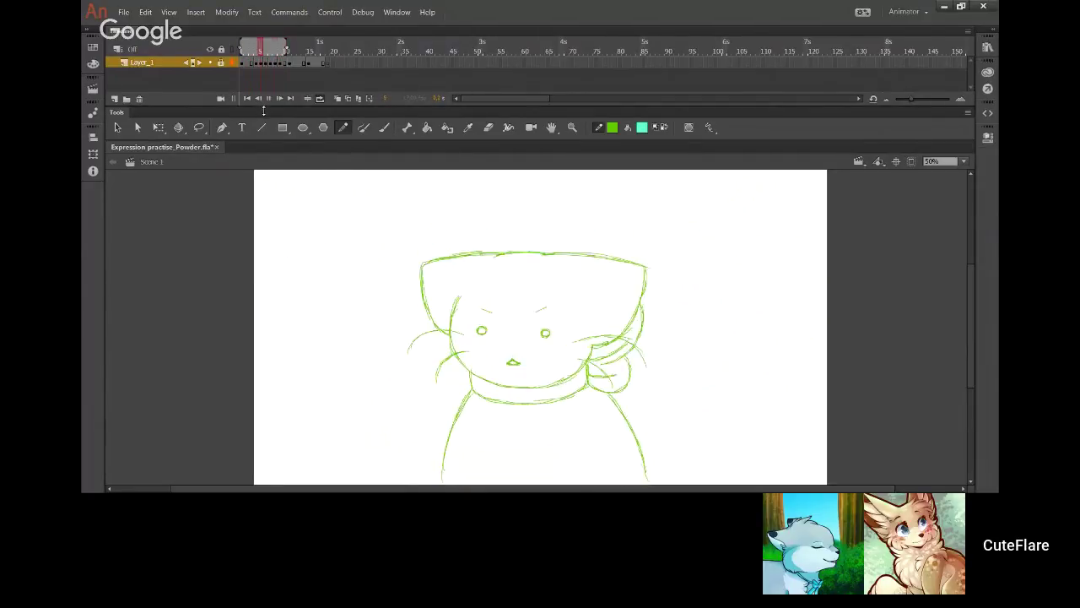
Step: Shift the Anger keyframe and the frames after it to start at frame 14, and insert a blank keyframe at frame 12
left_click(337, 98)
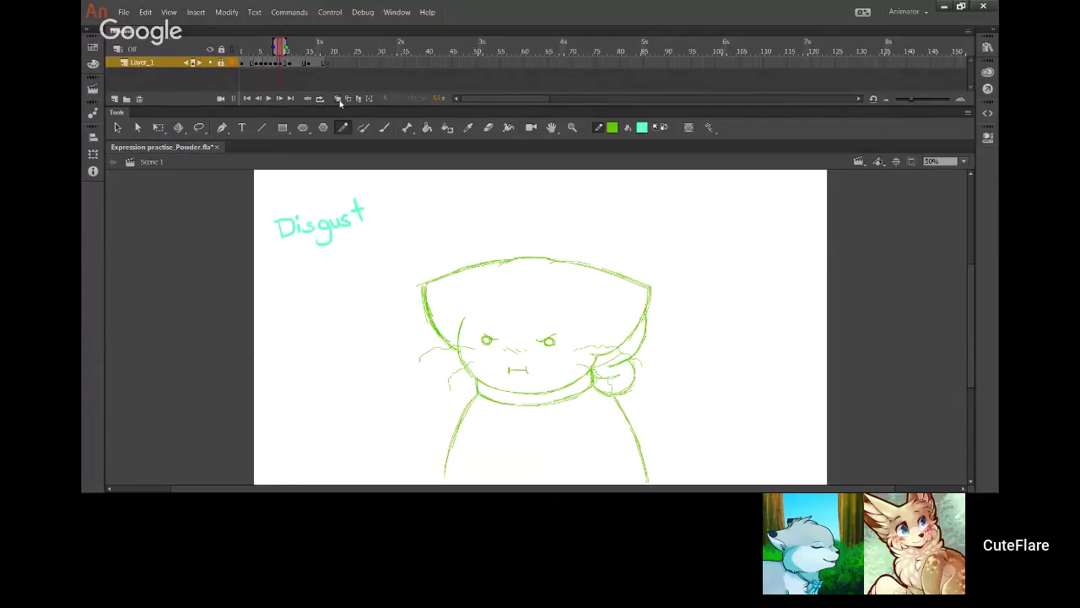
mouse_move(289, 63)
left_mouse_down()
mouse_move(328, 68)
mouse_move(304, 66)
mouse_move(306, 84)
left_mouse_up()
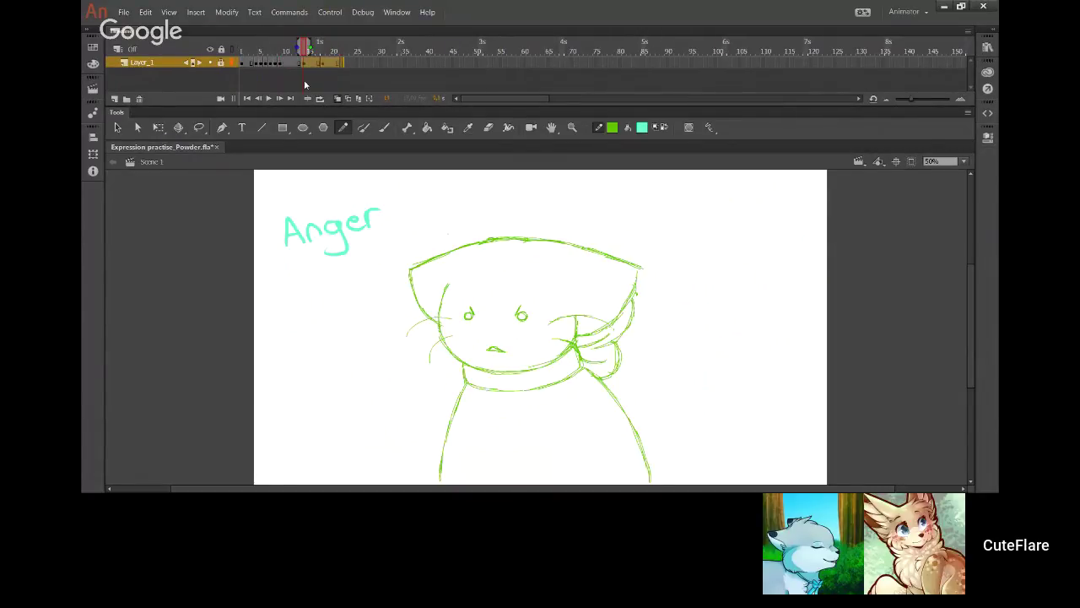
left_click(304, 81)
left_click(296, 68)
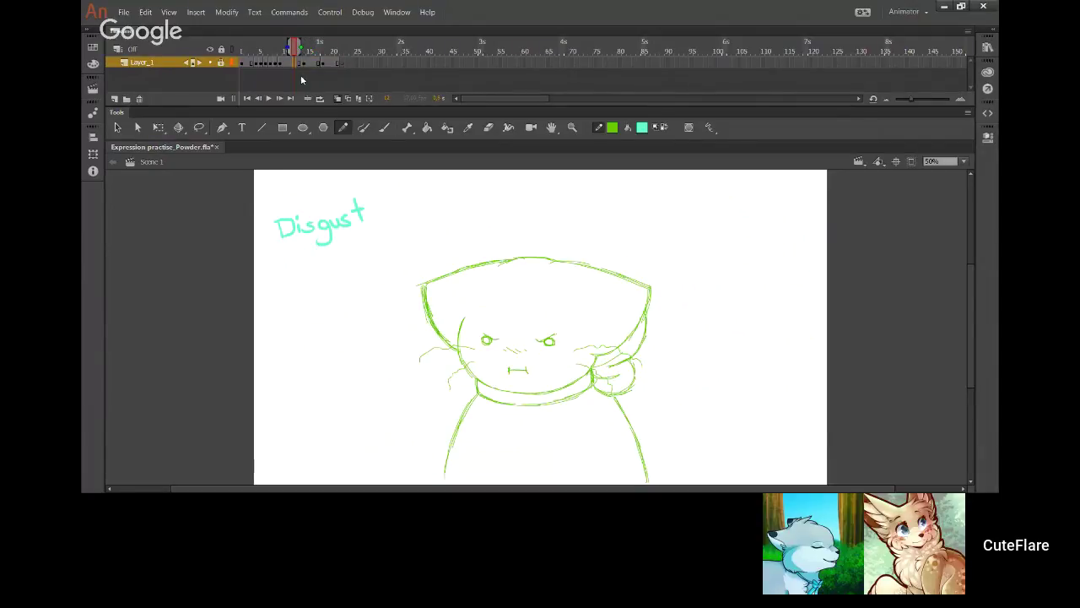
key("F7")
left_click(305, 64)
left_click(300, 65)
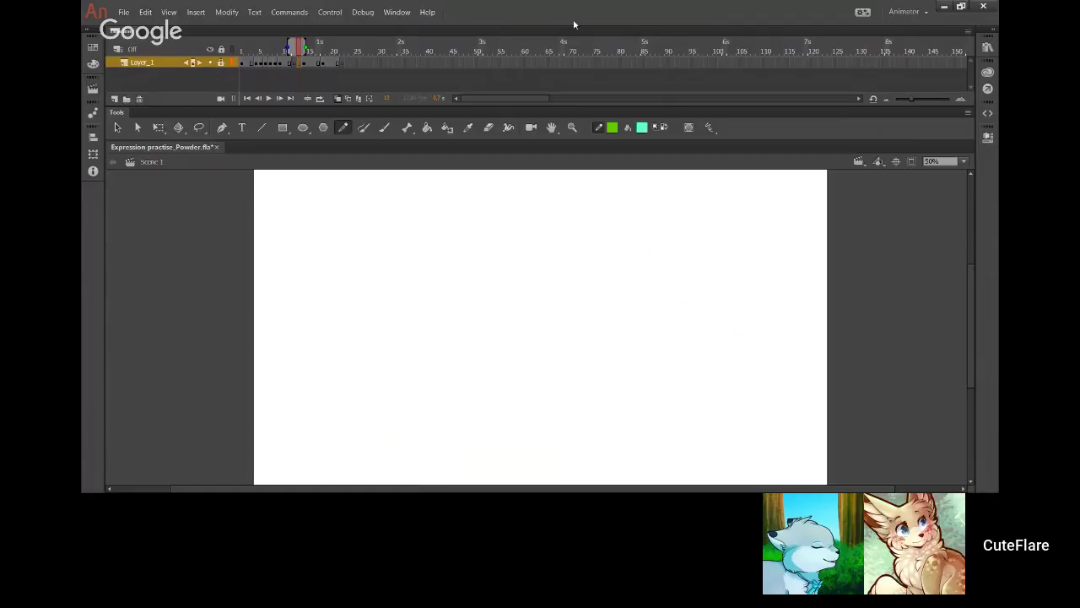
Step: Unlock the layer, swap the stroke colour to turquoise and sketch a construction circle for the head between the Disgust and Anger poses
left_click(219, 64)
left_click(573, 127)
left_click_drag(365, 222, 686, 430)
left_click(342, 128)
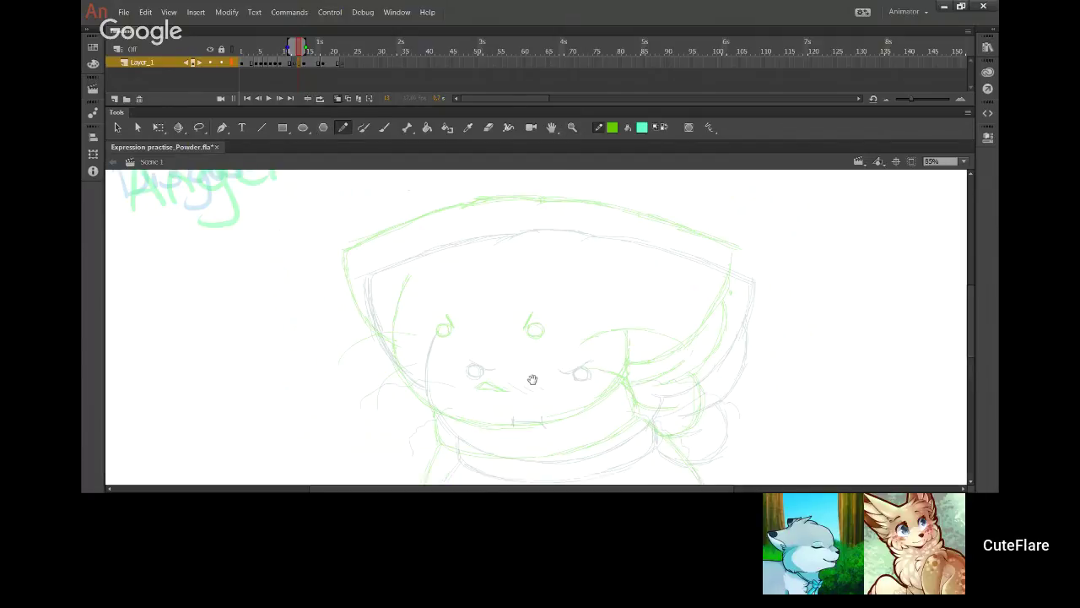
left_click_drag(533, 379, 513, 403)
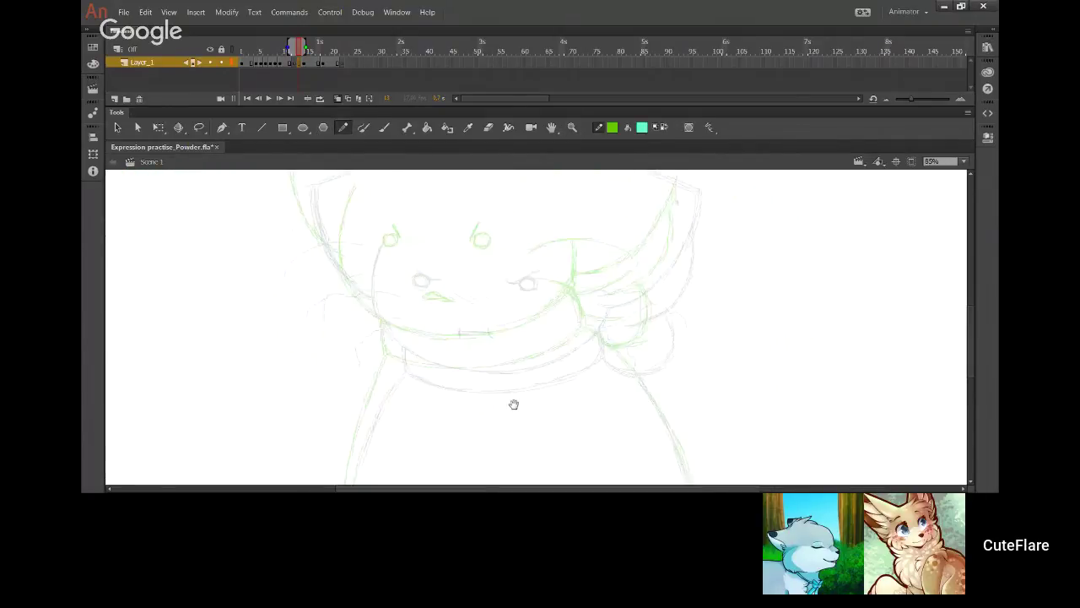
left_click(665, 128)
left_click_drag(646, 197, 630, 283)
left_click_drag(486, 253, 471, 216)
mouse_move(379, 381)
left_mouse_down()
mouse_move(405, 404)
mouse_move(488, 415)
left_mouse_up()
mouse_move(566, 367)
left_mouse_down()
mouse_move(573, 328)
mouse_move(497, 208)
mouse_move(439, 200)
left_mouse_up()
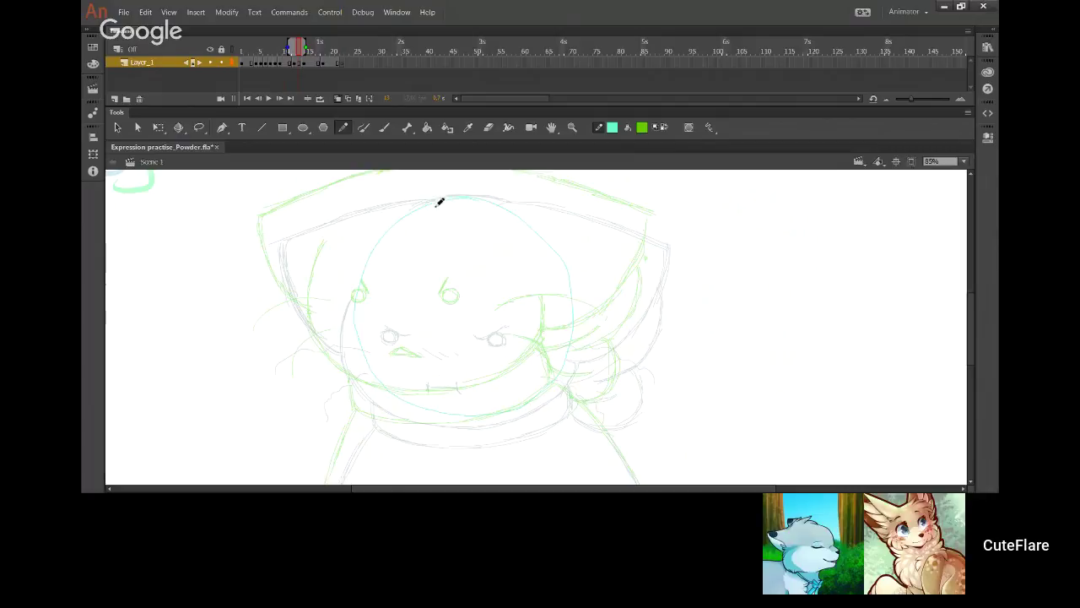
Step: Reinforce the head circle and add its curved vertical centre line and horizontal face guideline
mouse_move(567, 285)
left_mouse_down()
mouse_move(572, 343)
mouse_move(552, 389)
left_mouse_up()
mouse_move(380, 390)
left_mouse_down()
mouse_move(356, 344)
mouse_move(358, 282)
left_mouse_up()
left_click_drag(433, 387, 460, 194)
Step: Select all the head construction lines and rotate them slightly clockwise with Free Transform
double_click(445, 419)
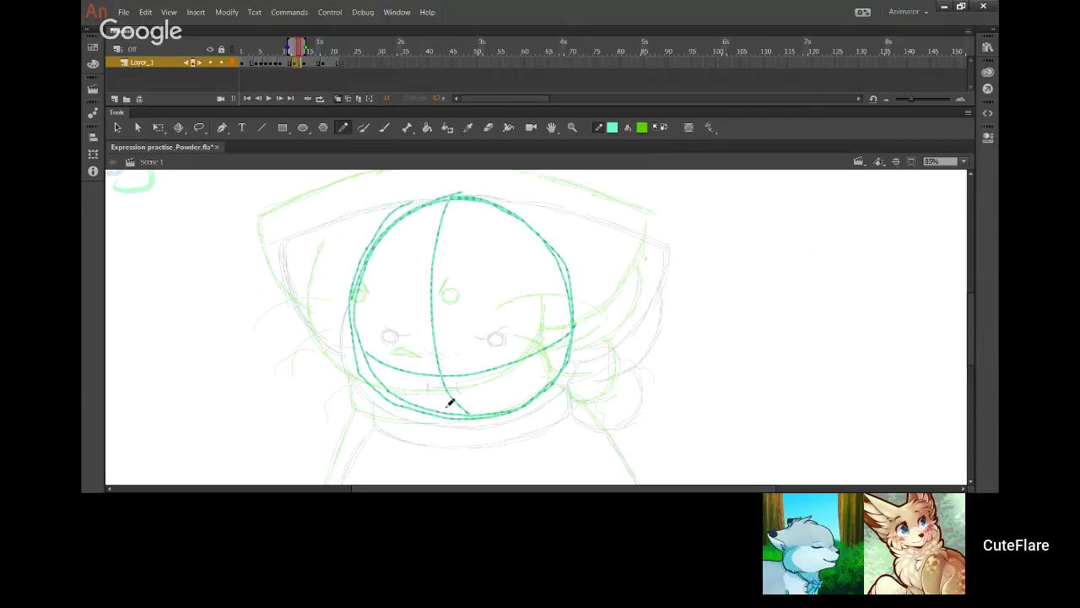
left_click(158, 127)
left_click_drag(518, 195, 527, 200)
left_click_drag(576, 268, 577, 275)
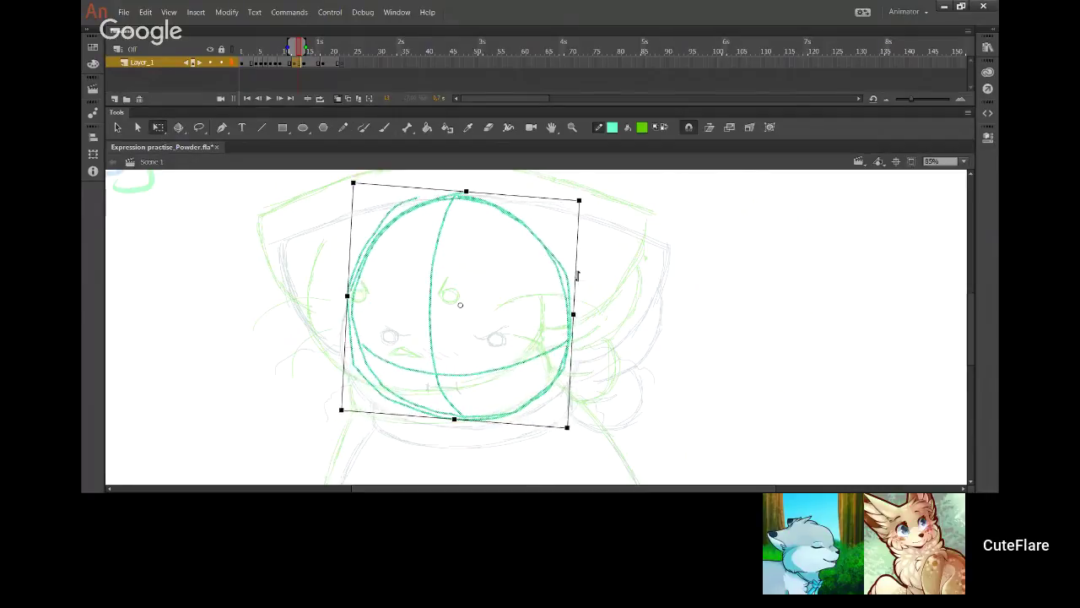
Step: Reselect the whole head construction, nudge it slightly left and down, and reduce its height a little
left_click(648, 388)
left_click(492, 421)
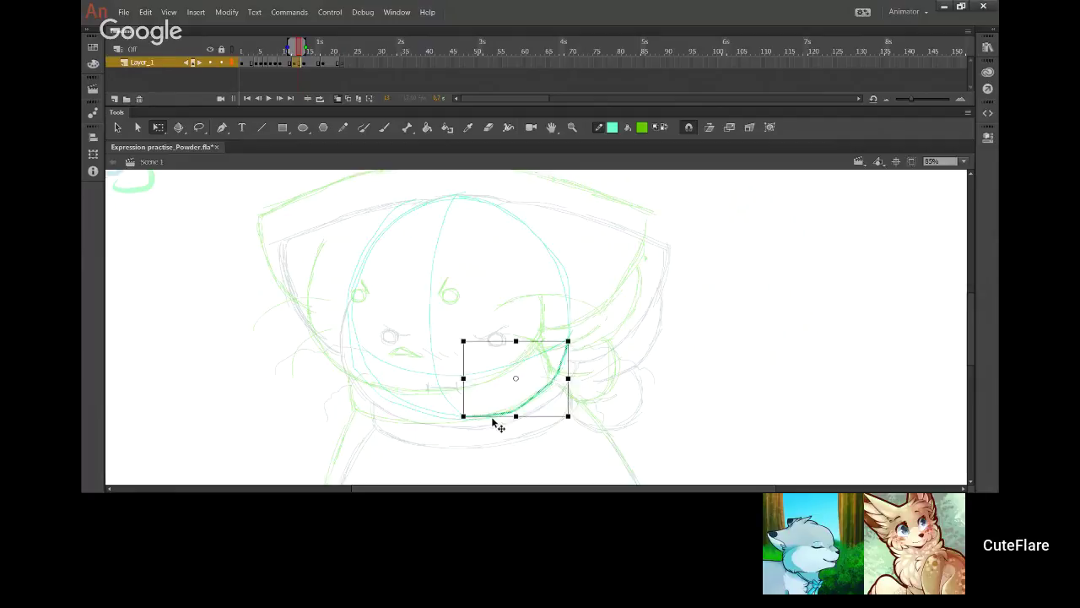
double_click(498, 403)
key("Left")
key("Down")
key("Down")
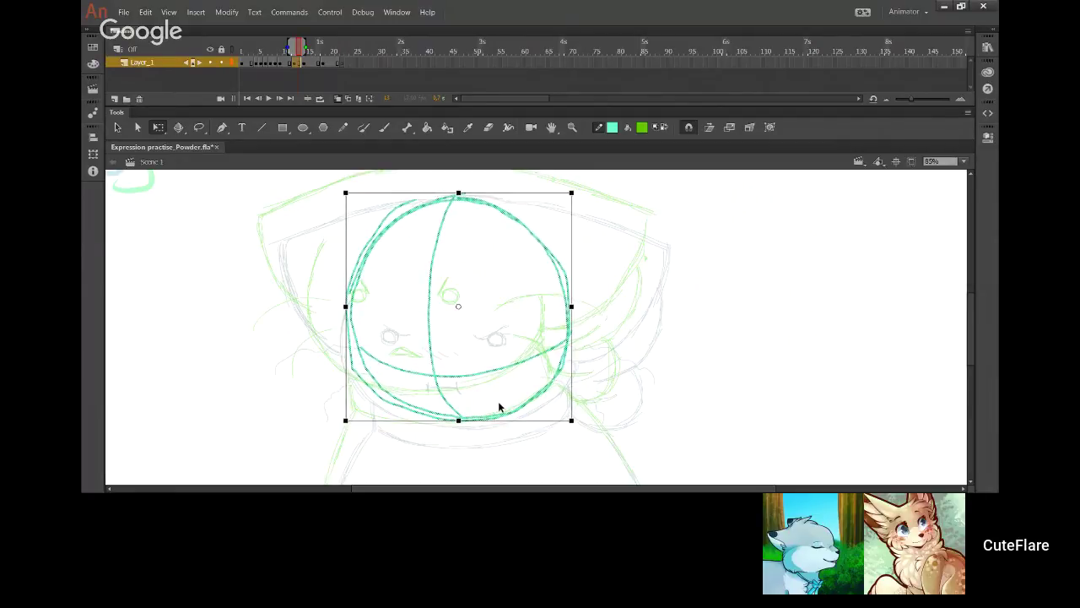
left_click_drag(458, 195, 458, 200)
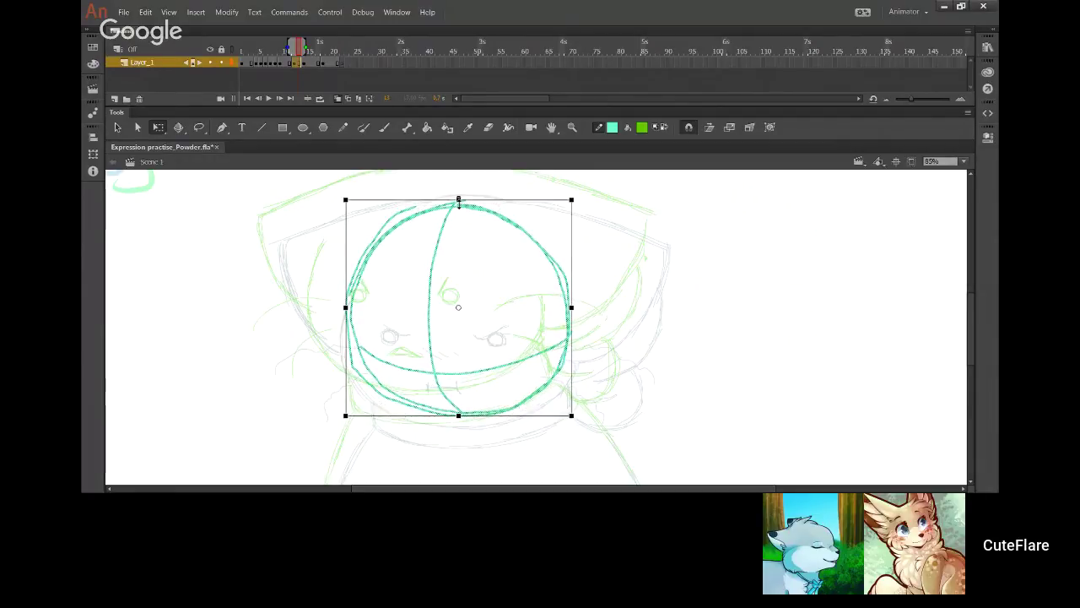
Step: Nudge the selected head construction slightly downward and deselect it
key("Down")
key("Down")
key("Down")
key("Down")
key("Down")
key("Down")
key("Down")
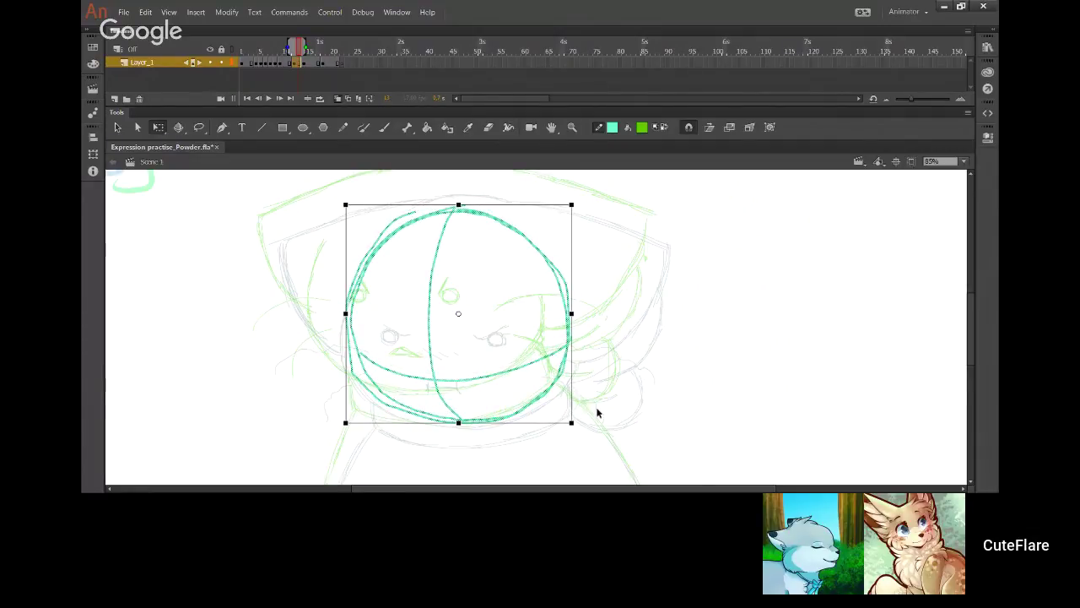
left_click(645, 432)
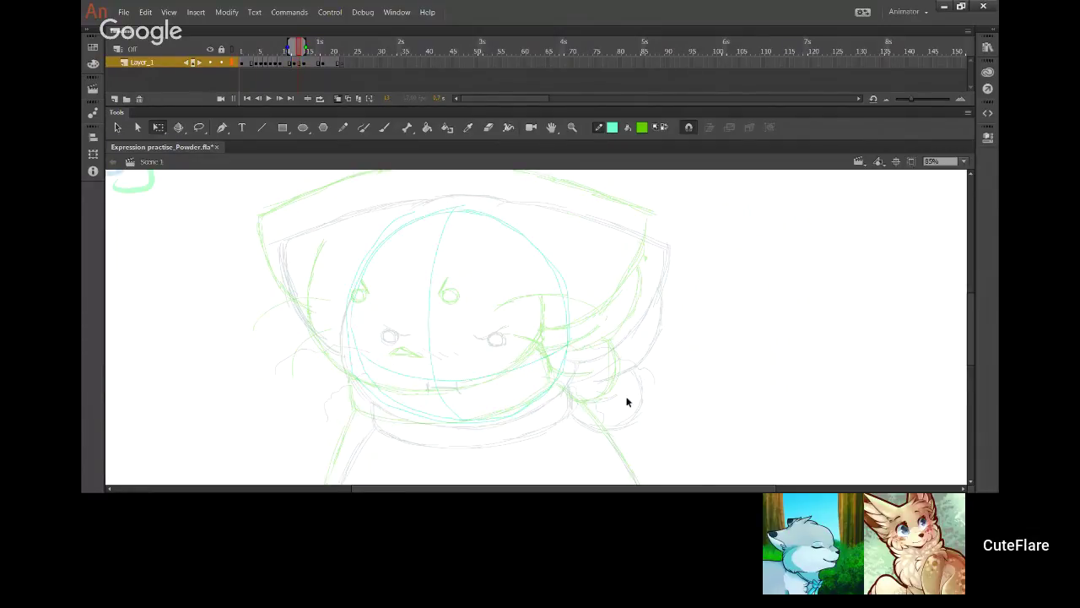
Step: Sketch both pointed ears onto the head circle with the Pencil in turquoise, curving their outer edges down to the cheeks
left_click(343, 127)
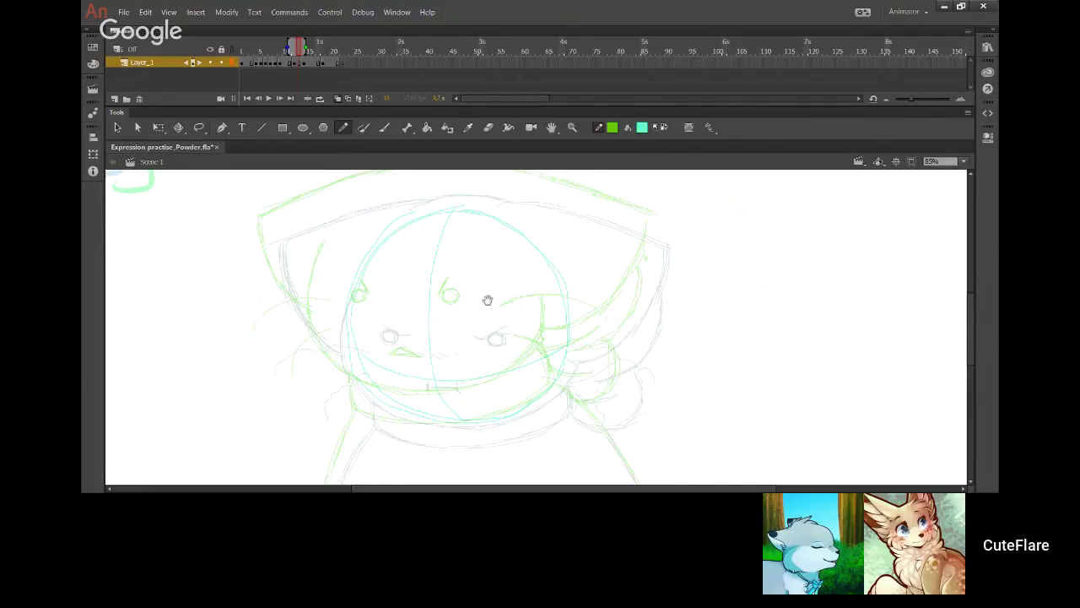
left_click_drag(487, 299, 501, 315)
mouse_move(562, 216)
left_mouse_down()
mouse_move(500, 233)
mouse_move(582, 219)
left_mouse_up()
key("ctrl+z")
left_click(665, 127)
mouse_move(518, 228)
left_mouse_down()
mouse_move(639, 200)
mouse_move(663, 208)
left_mouse_up()
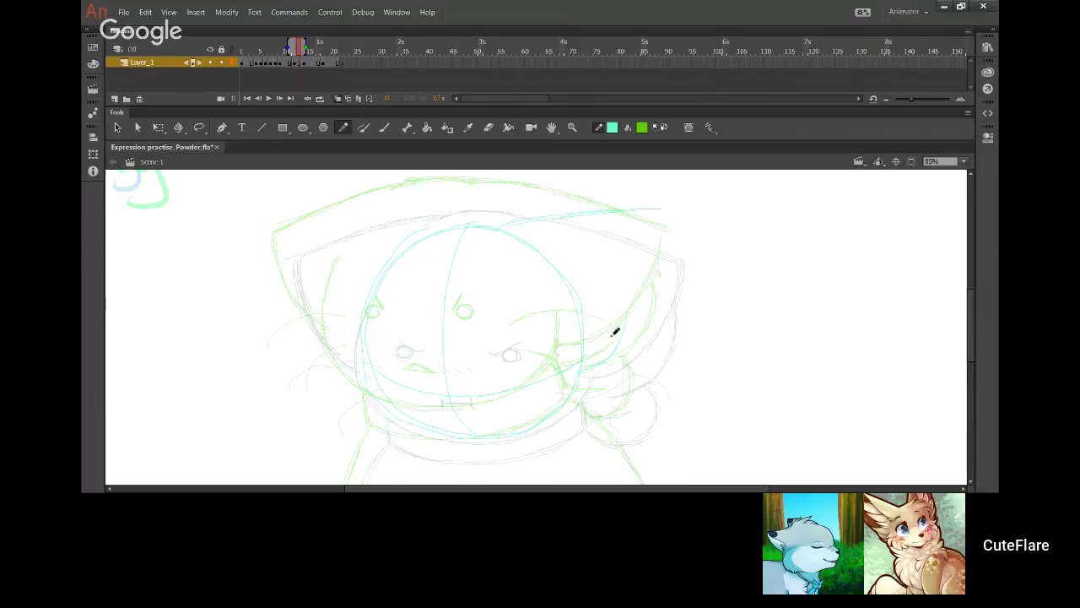
mouse_move(643, 288)
left_mouse_down()
mouse_move(639, 205)
mouse_move(637, 332)
left_mouse_up()
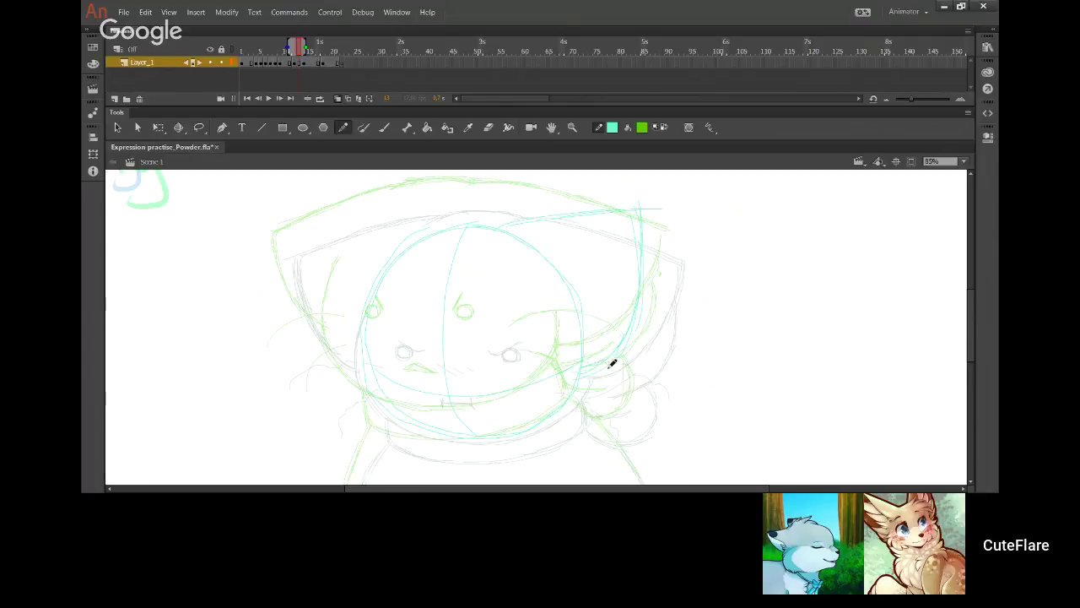
mouse_move(387, 187)
left_mouse_down()
mouse_move(444, 229)
mouse_move(380, 186)
mouse_move(434, 222)
mouse_move(389, 224)
mouse_move(373, 191)
mouse_move(358, 239)
left_mouse_up()
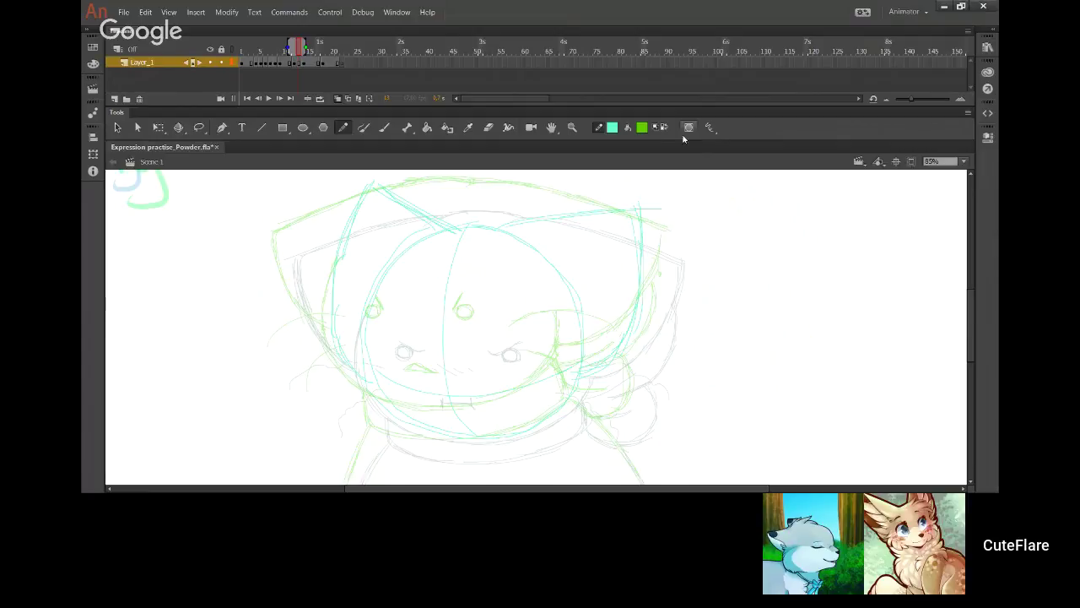
Step: Switch the stroke to green and draw two small round eyes with slanted angry brows and a short mouth line
left_click_drag(453, 339, 451, 297)
scroll(434, 334, "down", 2)
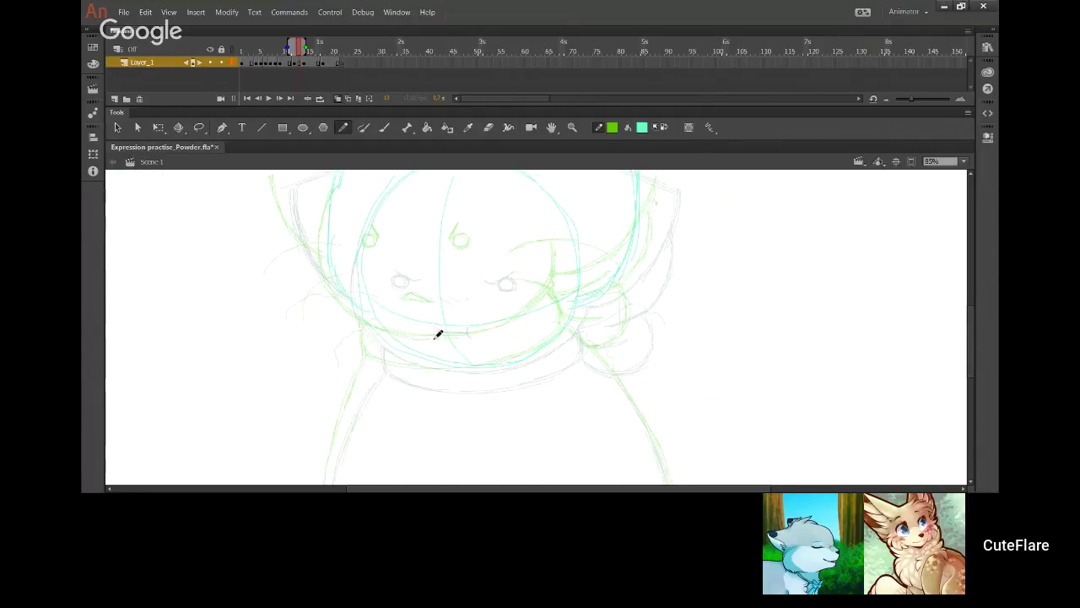
left_click_drag(414, 309, 410, 306)
left_click_drag(509, 310, 509, 306)
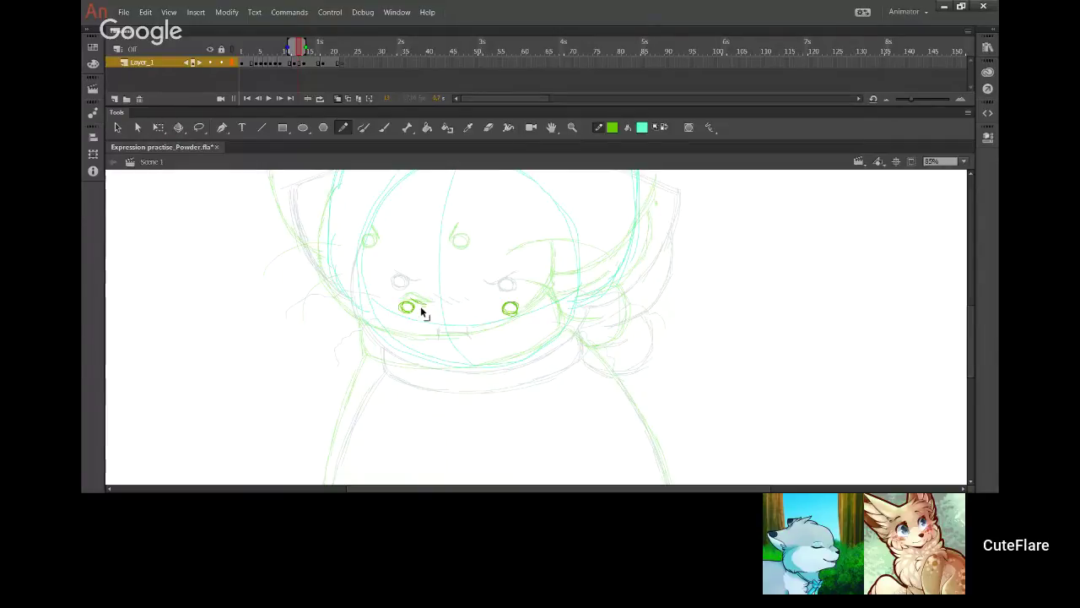
left_click_drag(500, 304, 515, 297)
key("ctrl+z")
key("ctrl+z")
key("ctrl+z")
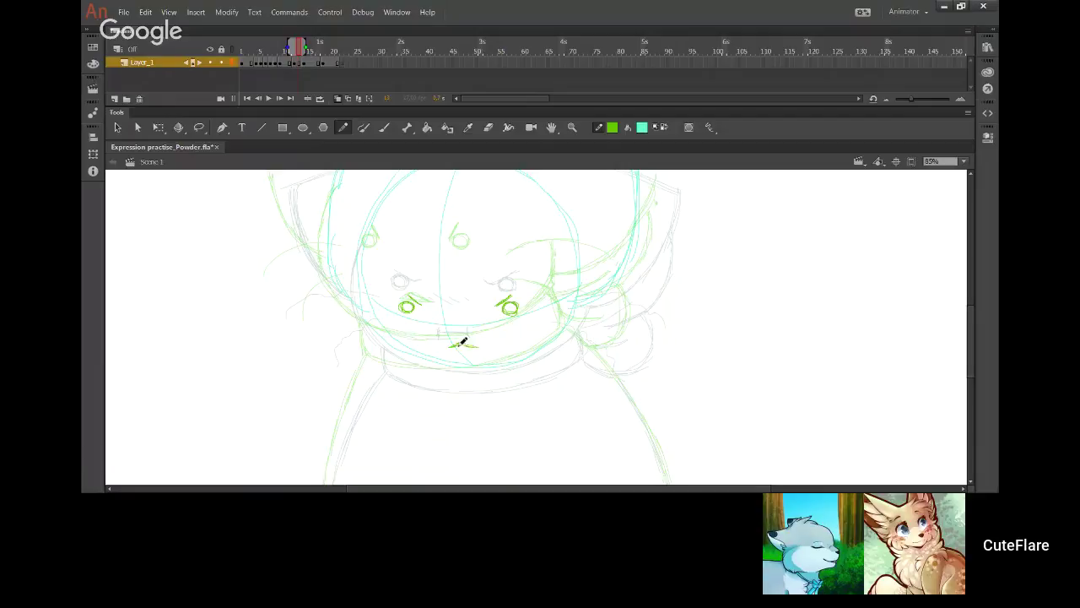
Step: Outline the left cheek and chin in green, followed by the right ear down to the cheek
left_click_drag(475, 309, 477, 352)
mouse_move(373, 293)
left_mouse_down()
mouse_move(372, 375)
mouse_move(406, 405)
mouse_move(465, 417)
mouse_move(403, 404)
mouse_move(429, 412)
mouse_move(506, 414)
left_mouse_up()
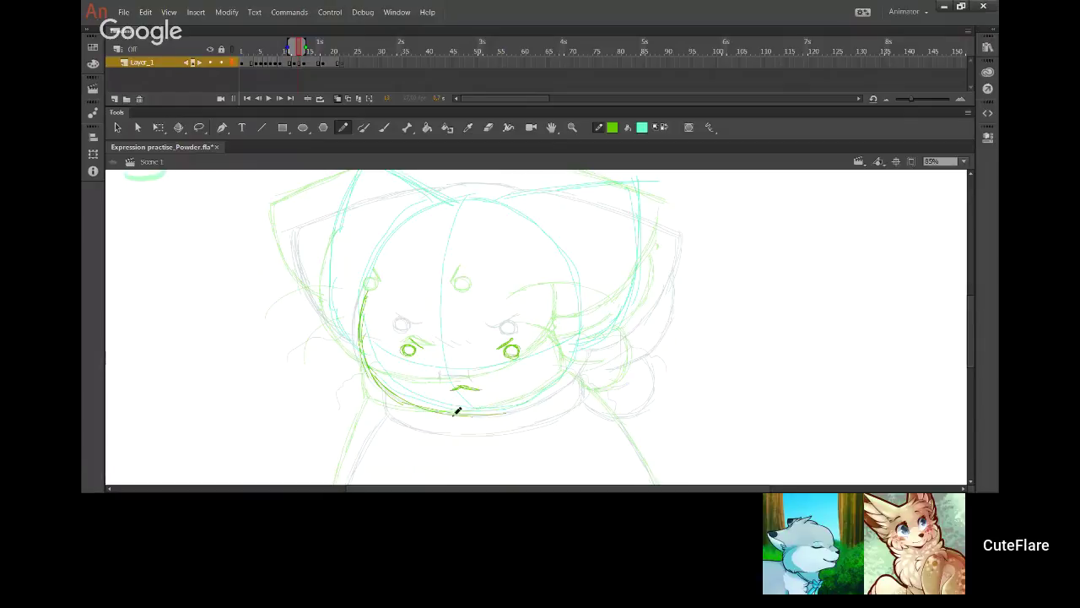
mouse_move(643, 380)
left_mouse_down()
mouse_move(617, 430)
mouse_move(622, 390)
mouse_move(515, 234)
mouse_move(502, 233)
mouse_move(539, 228)
mouse_move(481, 242)
mouse_move(633, 217)
left_mouse_up()
mouse_move(571, 379)
left_mouse_down()
mouse_move(619, 360)
mouse_move(592, 382)
mouse_move(637, 305)
mouse_move(624, 345)
mouse_move(639, 300)
mouse_move(638, 308)
mouse_move(637, 256)
left_mouse_up()
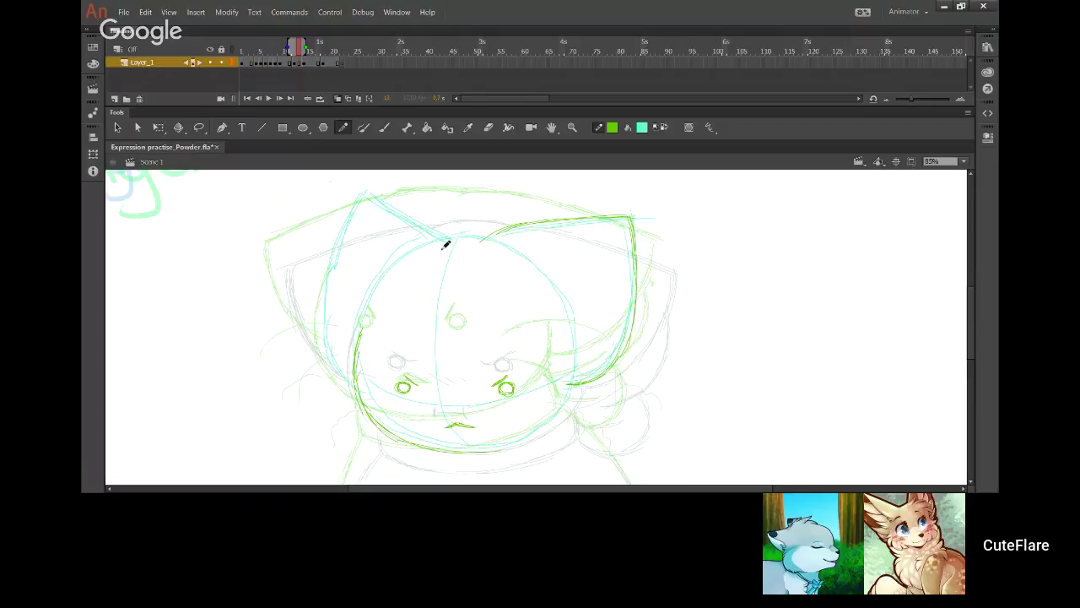
Step: Outline the left ear in green and complete the head with the crown line between the ears and the right jaw
left_click_drag(408, 218, 445, 245)
key("ctrl+z")
mouse_move(384, 210)
left_mouse_down()
mouse_move(437, 244)
mouse_move(413, 225)
left_mouse_up()
left_click_drag(364, 201, 413, 228)
mouse_move(365, 202)
left_mouse_down()
mouse_move(335, 273)
mouse_move(328, 330)
left_mouse_up()
mouse_move(335, 279)
left_mouse_down()
mouse_move(347, 363)
mouse_move(332, 338)
mouse_move(355, 375)
left_mouse_up()
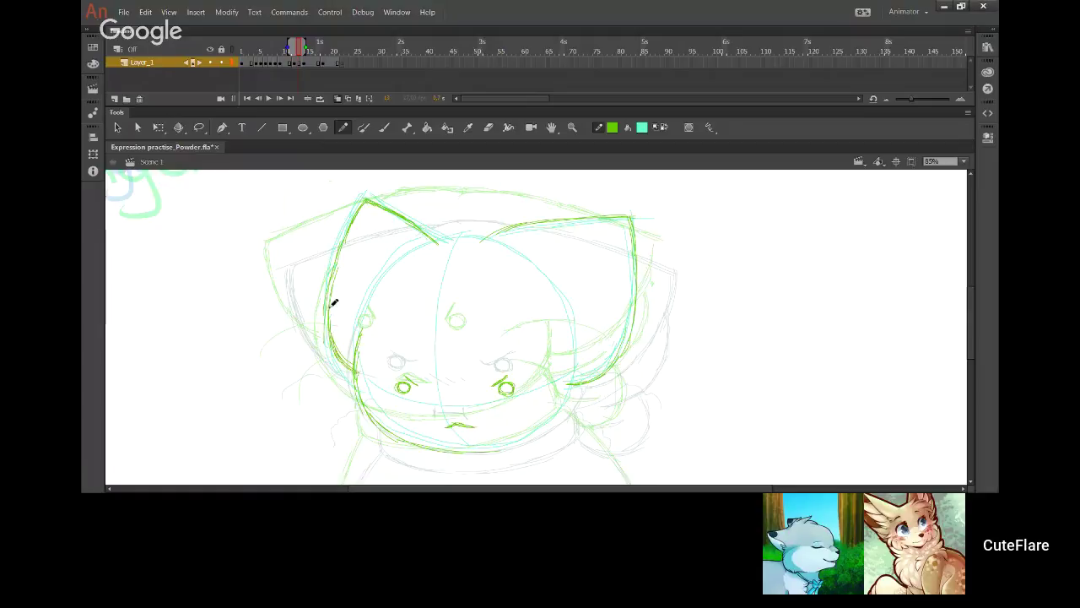
left_click_drag(439, 236, 490, 239)
scroll(553, 374, "down", 1)
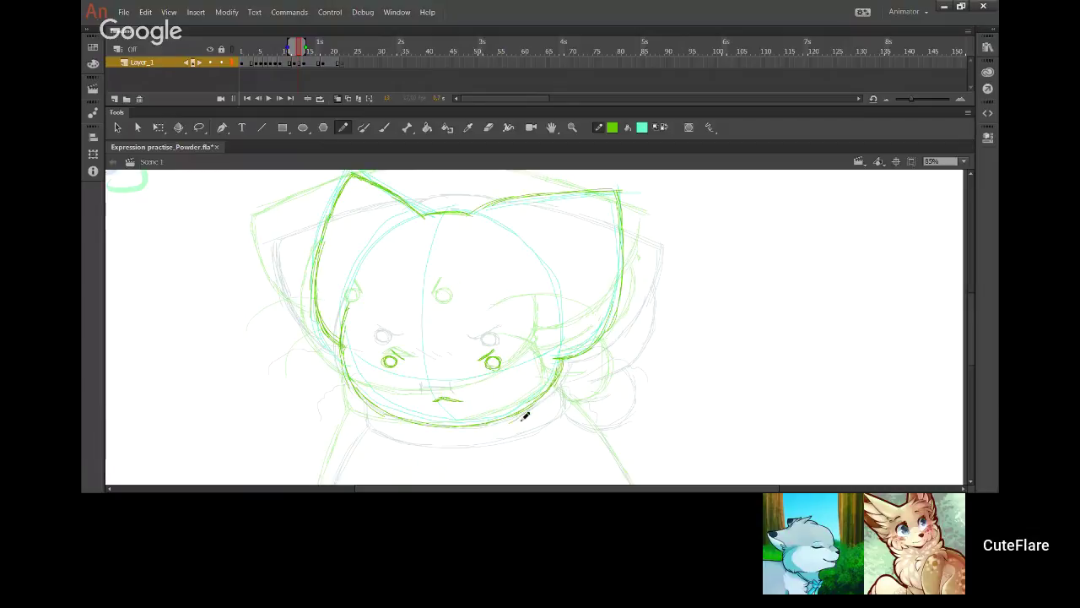
Step: Draw wavy whiskers on both sides of the face
scroll(540, 380, "down", 3)
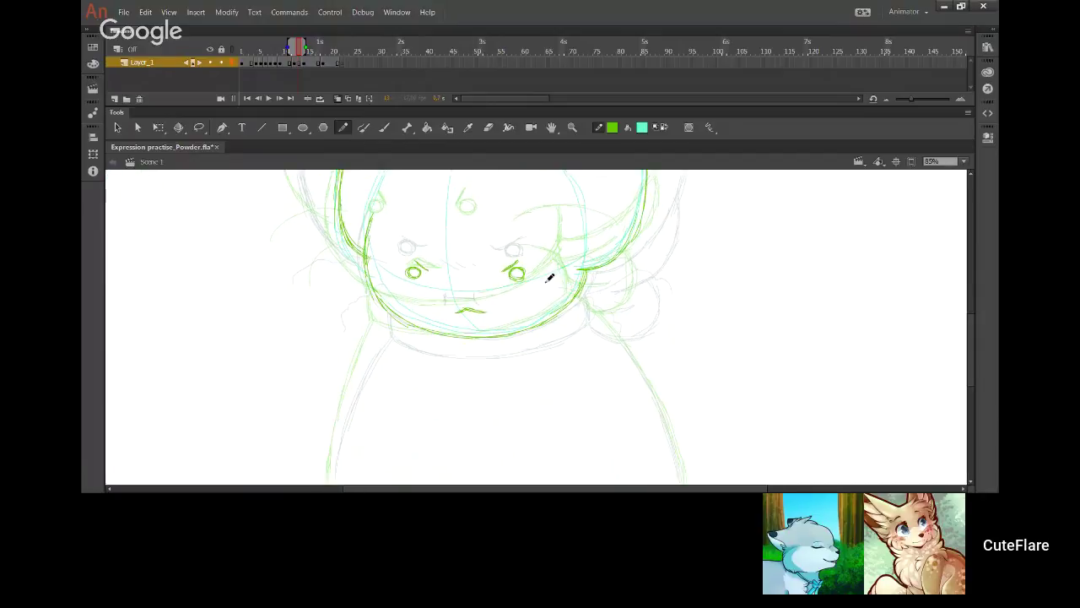
mouse_move(555, 285)
left_mouse_down()
mouse_move(588, 264)
mouse_move(636, 265)
left_mouse_up()
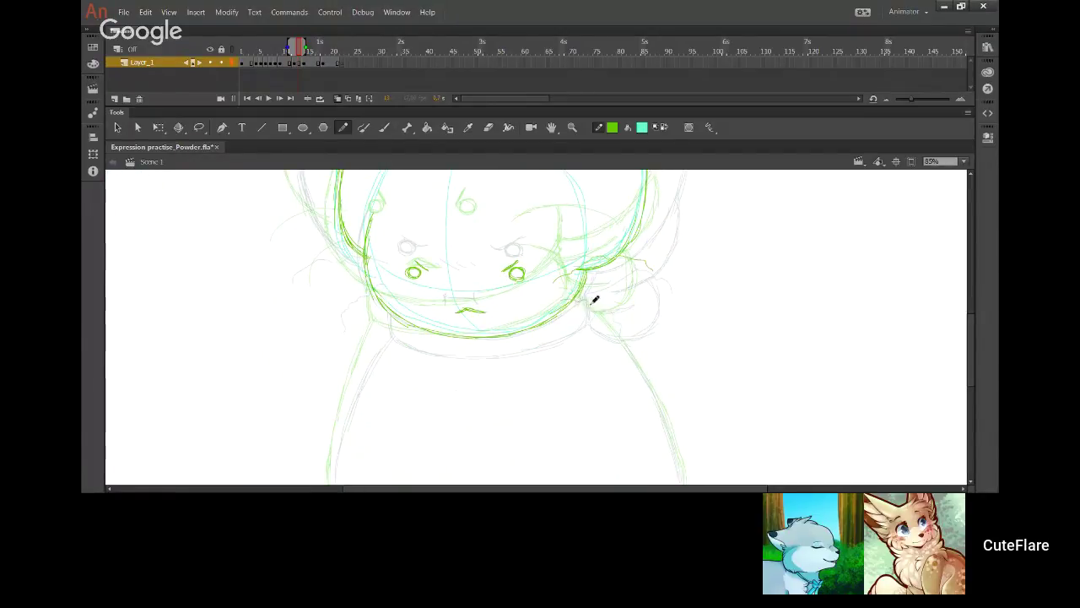
left_click_drag(363, 258, 313, 275)
mouse_move(397, 299)
left_mouse_down()
mouse_move(355, 341)
mouse_move(366, 304)
left_mouse_up()
Step: Replace the short mouth line with a small open mouth
key("Delete")
mouse_move(452, 305)
left_mouse_down()
mouse_move(491, 318)
mouse_move(466, 308)
left_mouse_up()
key("ctrl+z")
mouse_move(509, 317)
left_mouse_down()
mouse_move(506, 291)
mouse_move(498, 350)
mouse_move(509, 362)
mouse_move(538, 347)
mouse_move(518, 296)
mouse_move(482, 350)
left_mouse_up()
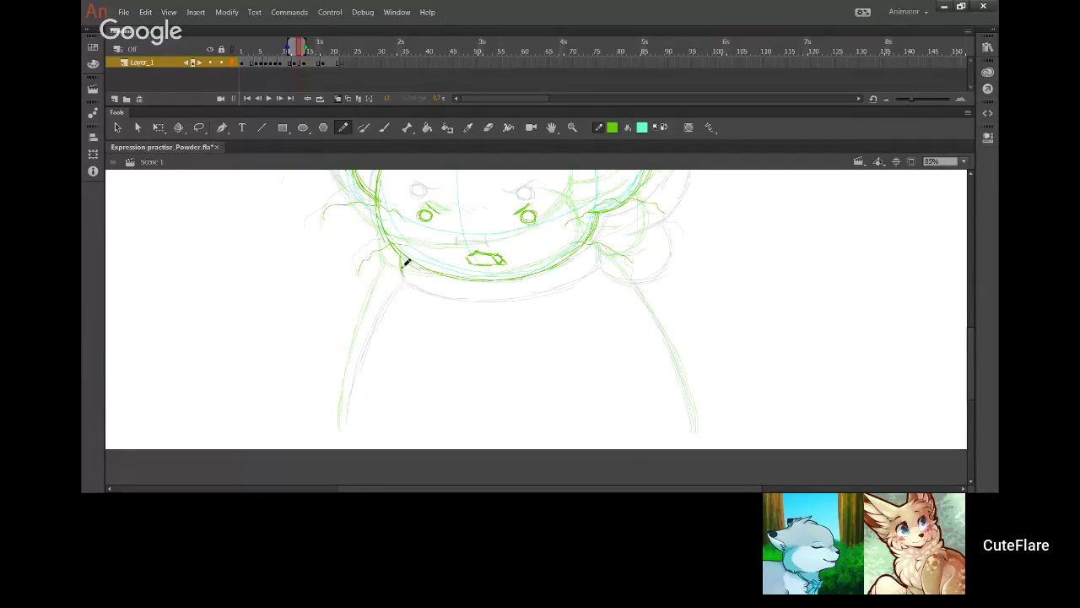
Step: Draw the scarf band curving beneath the chin and the left side of the body
left_click_drag(405, 272, 517, 291)
key("ctrl+z")
key("ctrl+z")
mouse_move(401, 275)
left_mouse_down()
mouse_move(462, 300)
mouse_move(420, 290)
mouse_move(514, 295)
left_mouse_up()
mouse_move(438, 298)
left_mouse_down()
mouse_move(544, 299)
mouse_move(472, 304)
mouse_move(566, 289)
mouse_move(575, 279)
mouse_move(545, 294)
mouse_move(595, 257)
left_mouse_up()
key("ctrl+z")
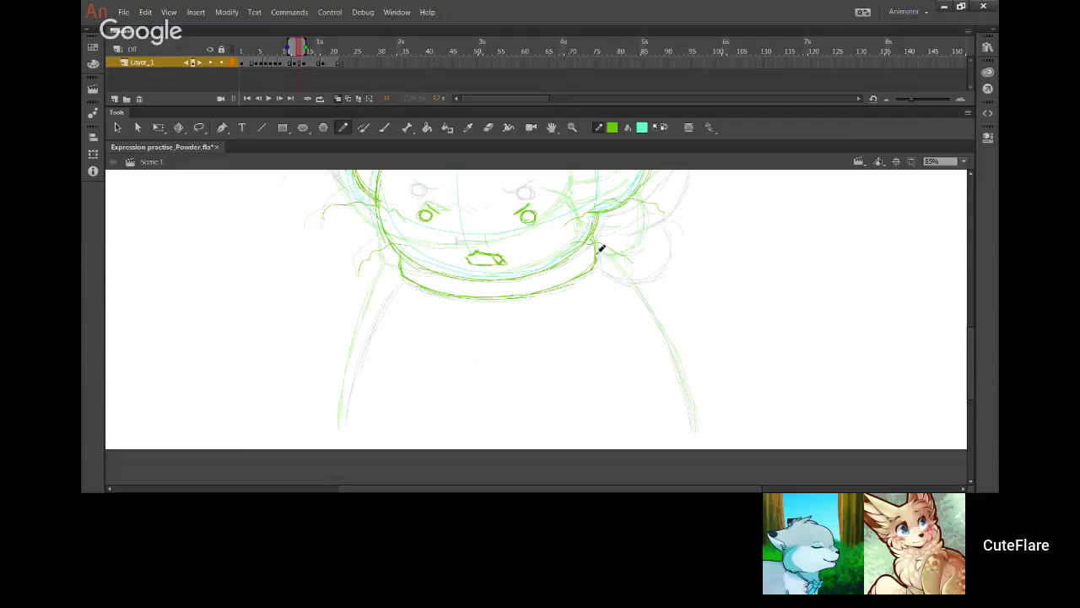
mouse_move(405, 283)
left_mouse_down()
mouse_move(370, 321)
mouse_move(344, 429)
left_mouse_up()
left_click_drag(369, 325, 357, 351)
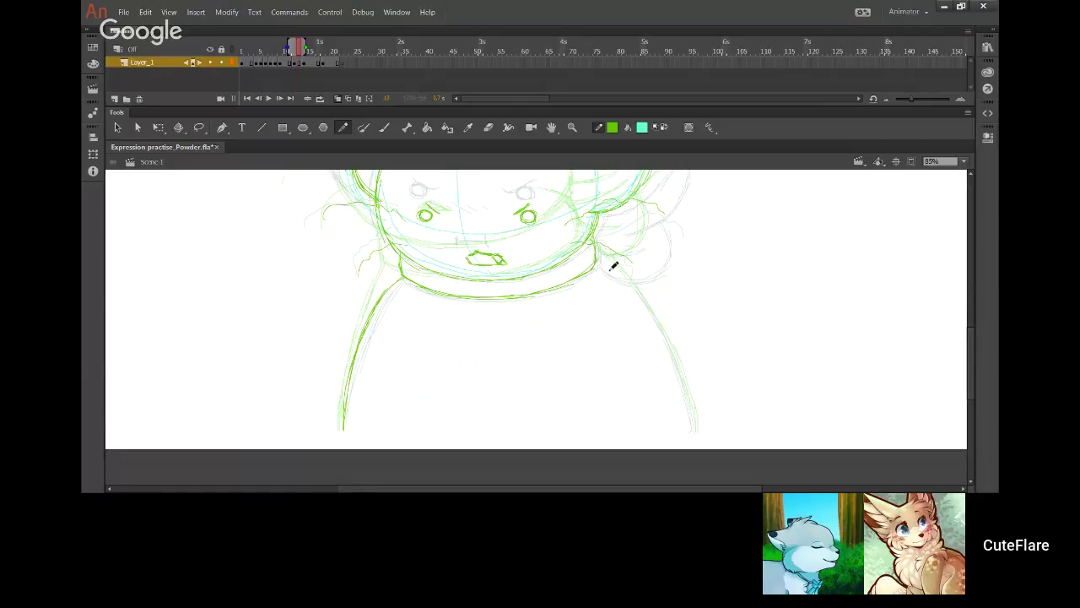
Step: Draw the scarf's looped bow beside the right cheek and the right side of the body
scroll(633, 287, "up", 3)
mouse_move(622, 320)
left_mouse_down()
mouse_move(650, 319)
mouse_move(624, 323)
mouse_move(679, 276)
left_mouse_up()
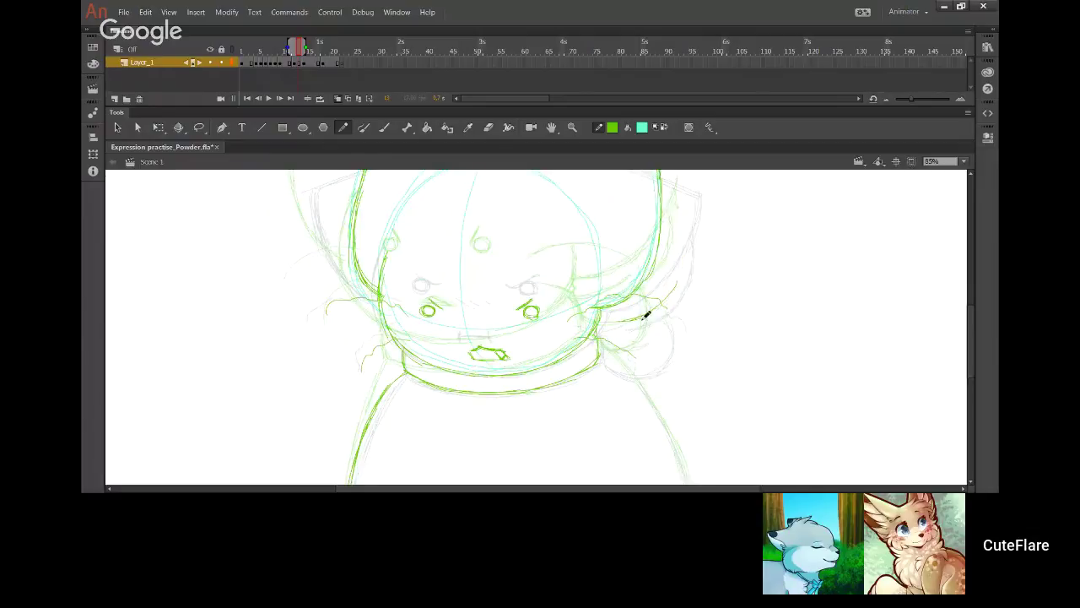
left_click_drag(658, 311, 677, 226)
mouse_move(600, 358)
left_mouse_down()
mouse_move(632, 377)
mouse_move(600, 364)
mouse_move(657, 368)
mouse_move(659, 351)
mouse_move(638, 370)
mouse_move(660, 325)
mouse_move(660, 359)
left_mouse_up()
mouse_move(649, 317)
left_mouse_down()
mouse_move(657, 351)
mouse_move(647, 319)
mouse_move(621, 315)
mouse_move(626, 328)
mouse_move(666, 304)
left_mouse_up()
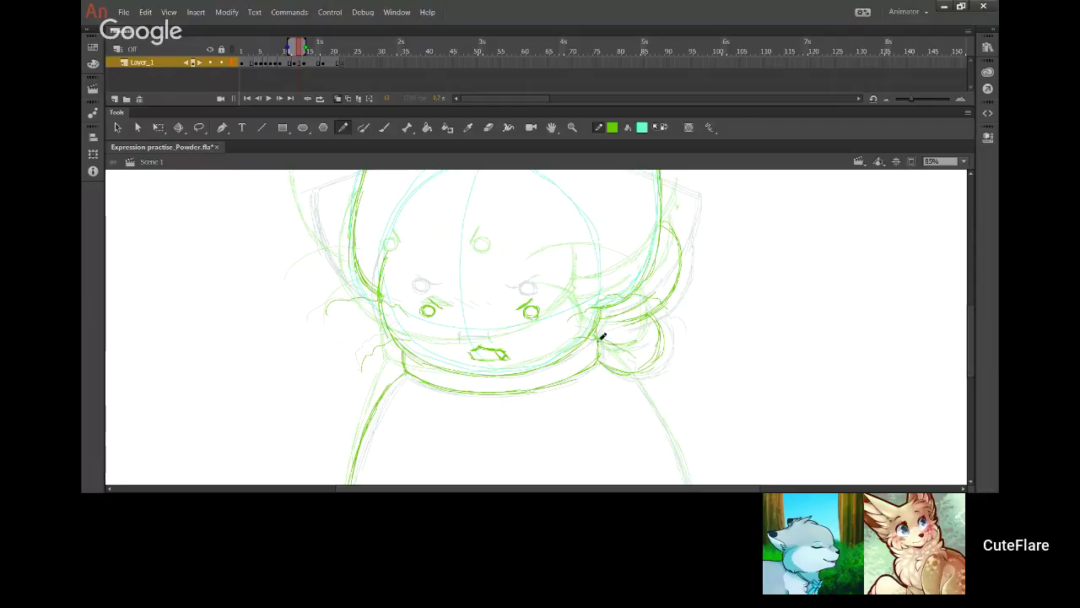
mouse_move(656, 399)
left_mouse_down()
mouse_move(638, 291)
mouse_move(671, 346)
mouse_move(680, 396)
left_mouse_up()
left_click_drag(674, 358, 684, 411)
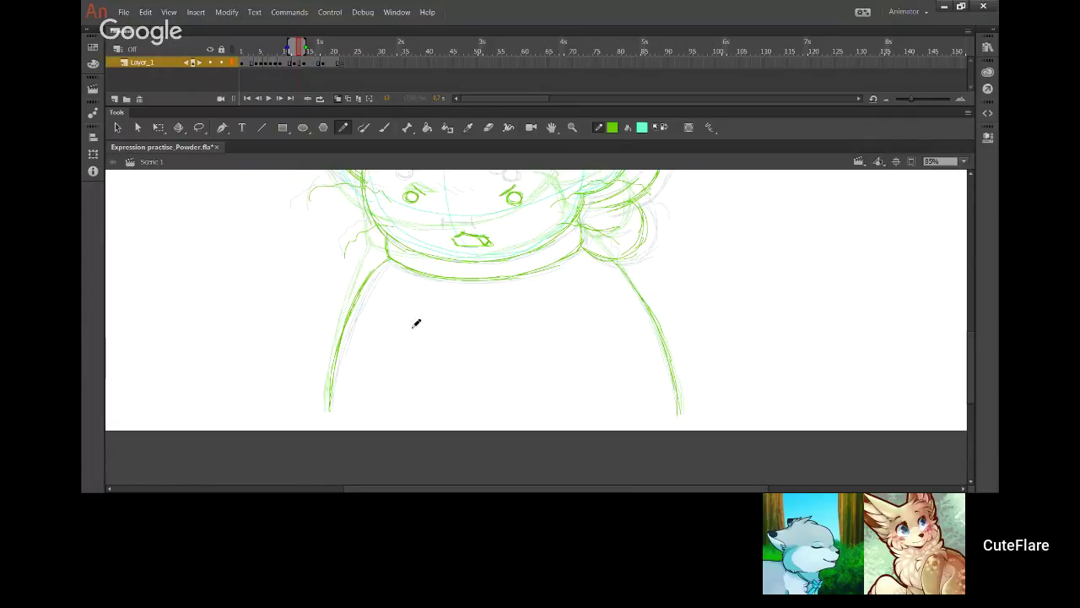
Step: Delete the turquoise construction lines of the head and ears, keeping the green drawing
scroll(416, 323, "up", 5)
scroll(494, 285, "down", 1)
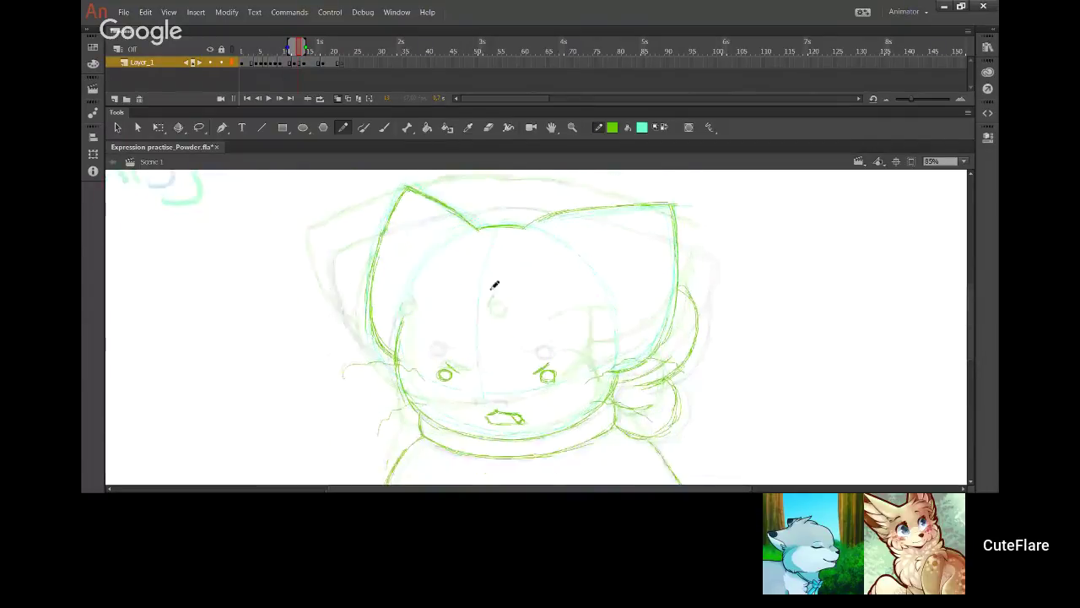
double_click(481, 288, "ctrl")
key("Delete")
double_click(379, 357, "ctrl")
key("Delete")
double_click(368, 280, "ctrl")
key("Delete")
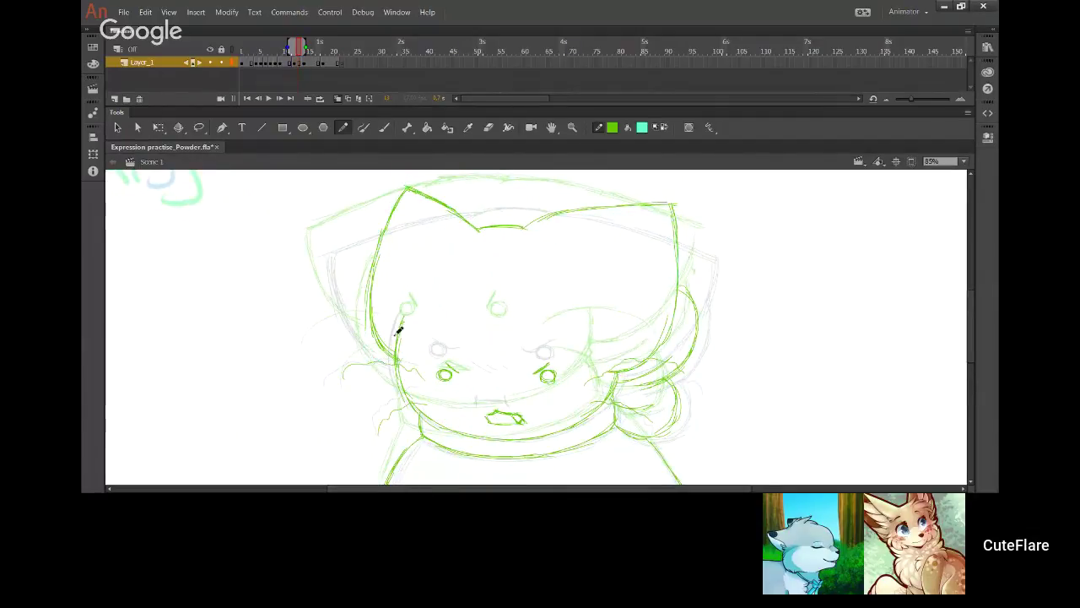
Step: Play the animation from around frame 10 to check the new in-between
mouse_move(578, 367)
left_mouse_down()
mouse_move(561, 339)
mouse_move(573, 376)
left_mouse_up()
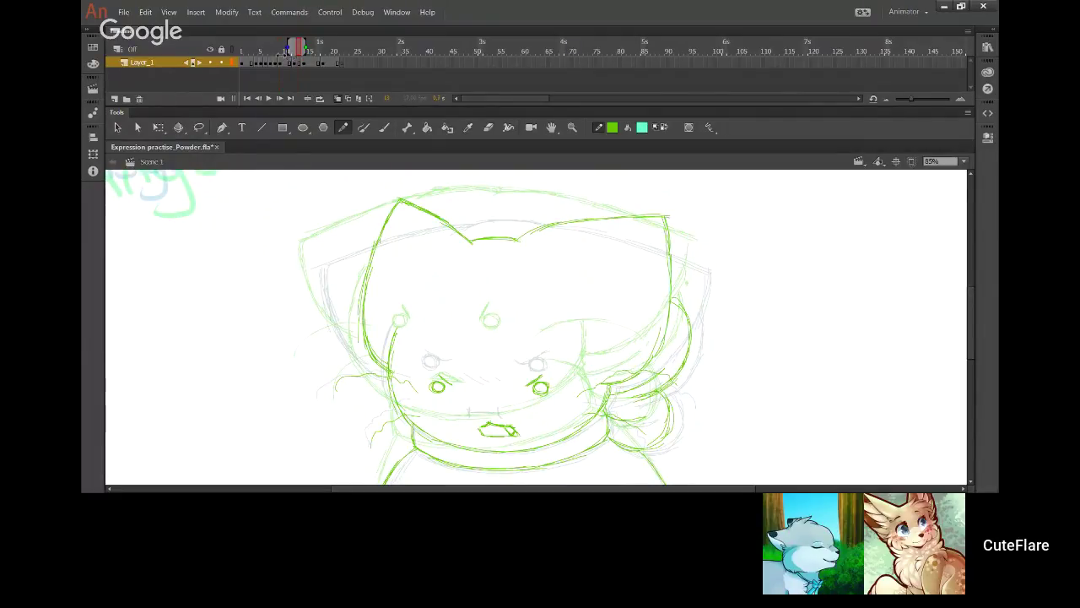
left_click(285, 52)
left_click(268, 101)
left_click(268, 103)
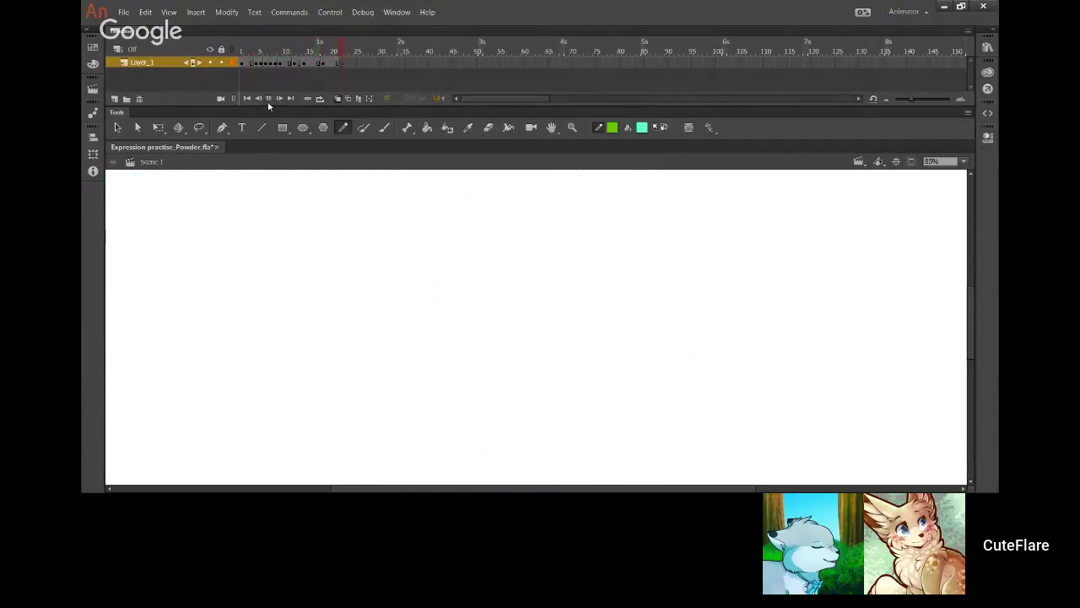
Step: Loop playback over about frames 9 to 17 with the stage at 50% zoom to check the Disgust-to-Anger motion
left_click(320, 100)
left_click_drag(289, 51, 318, 49)
left_click_drag(251, 54, 278, 51)
left_click(963, 161)
left_click(949, 224)
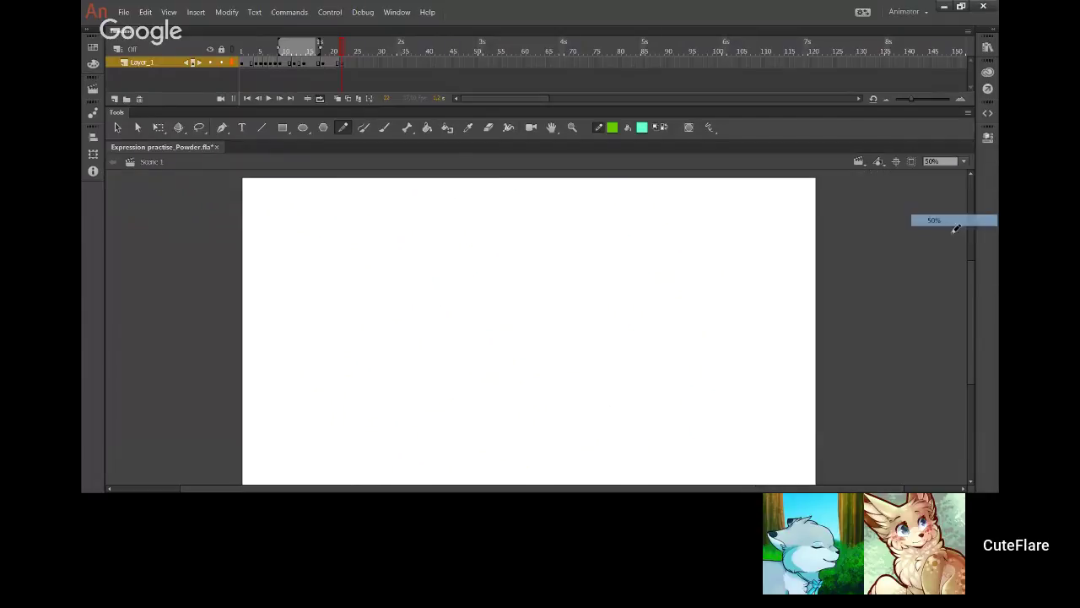
key("Return")
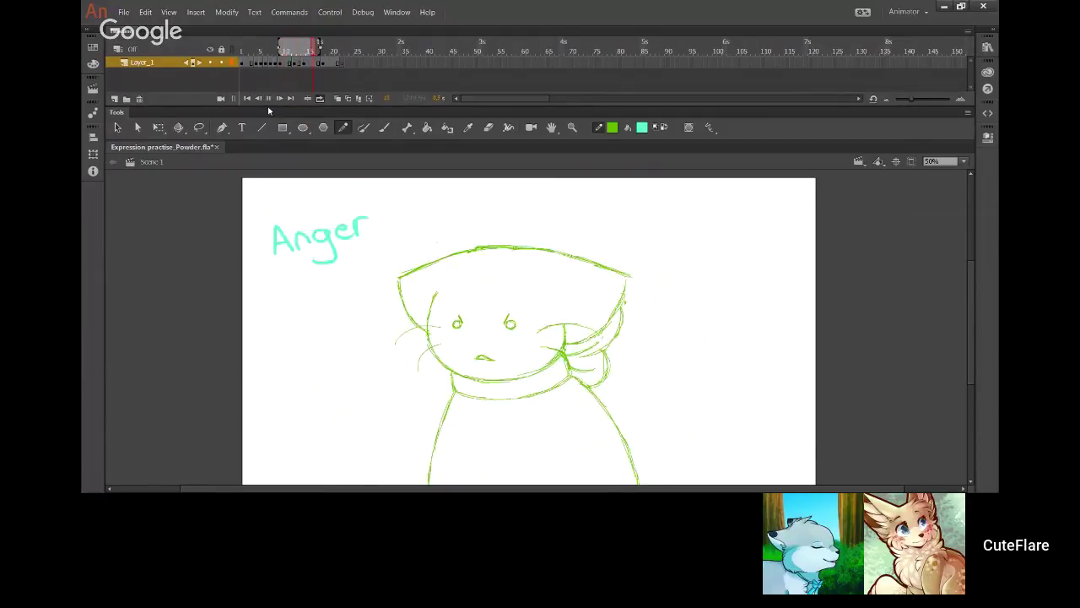
left_click(268, 100)
Step: Make frame 13 a separate keyframe, clear its drawing, and turn on onion skinning starting from frame 12
mouse_move(295, 52)
left_mouse_down()
mouse_move(313, 55)
mouse_move(303, 54)
left_mouse_up()
left_click(296, 50)
left_click(298, 65)
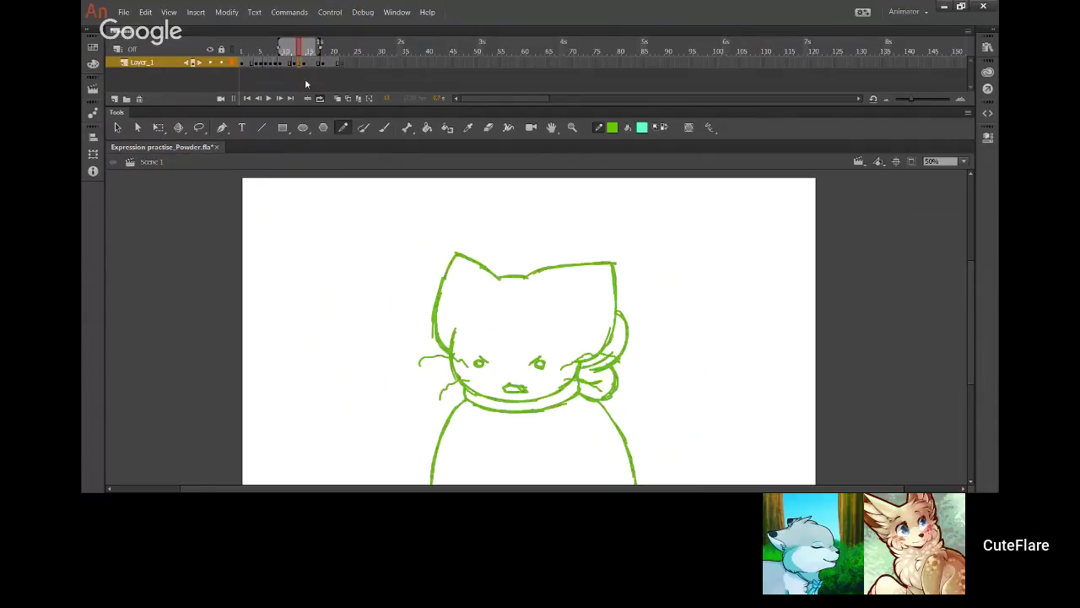
key("Delete")
left_click(338, 100)
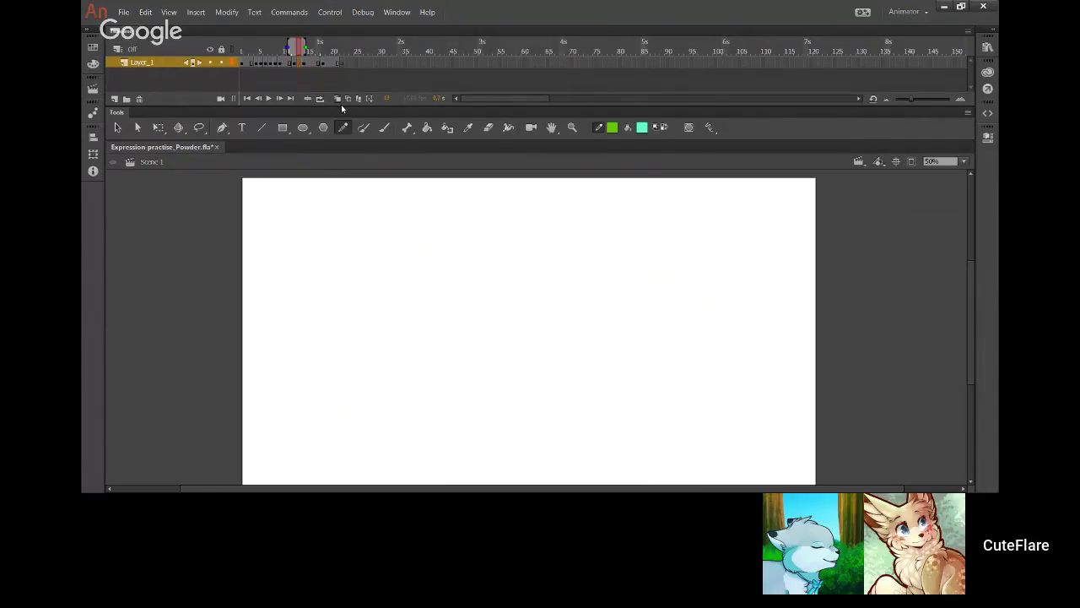
left_click_drag(288, 48, 294, 47)
Step: Swap the stroke colour to turquoise and sketch a head construction circle between the in-between and Anger poses
left_click_drag(483, 289, 464, 260)
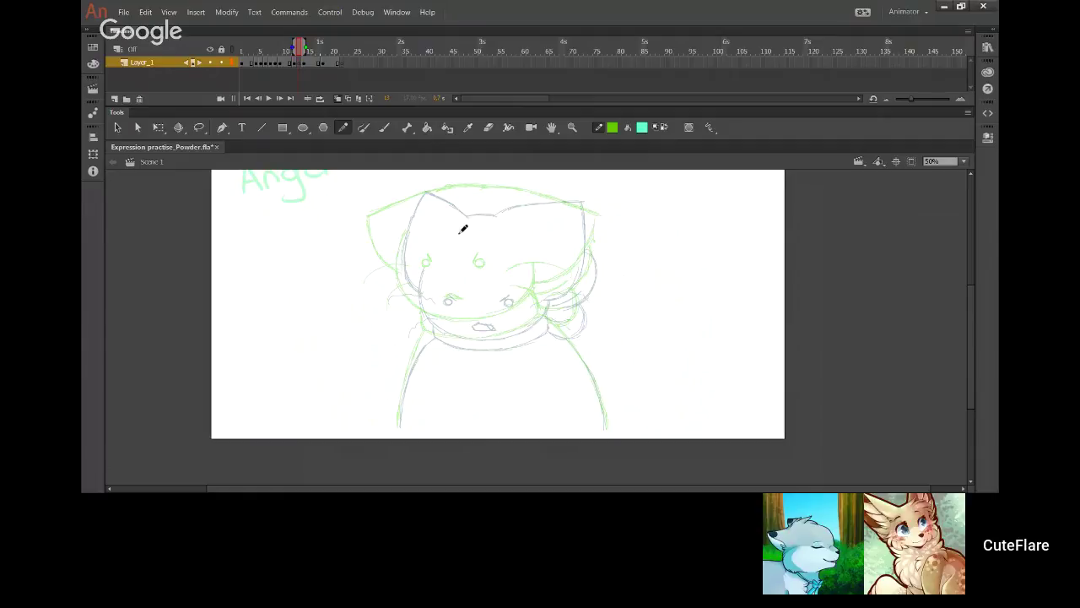
scroll(453, 245, "up", 1)
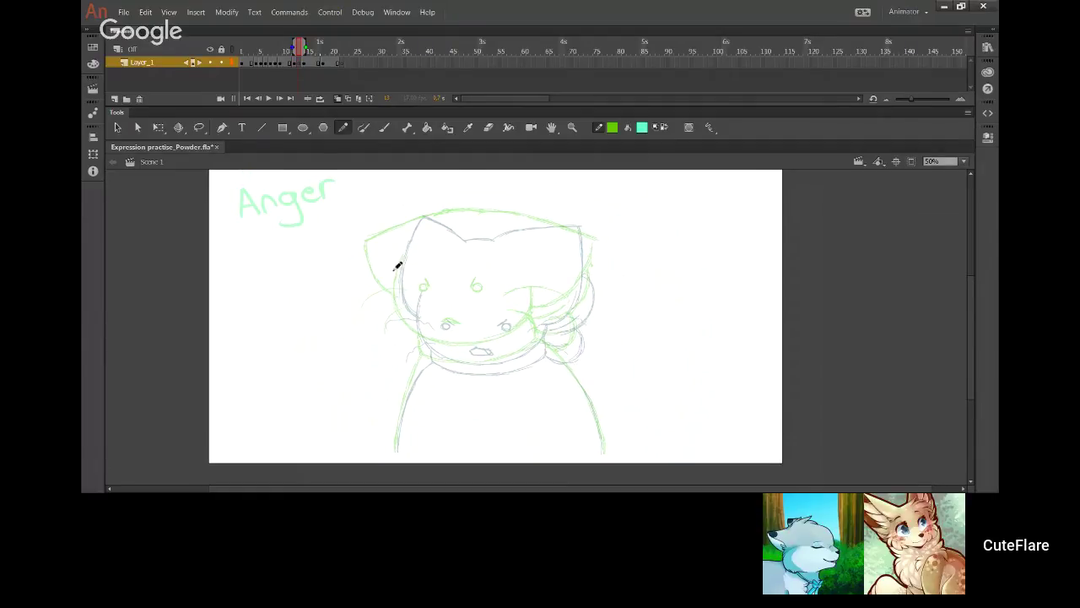
left_click(663, 127)
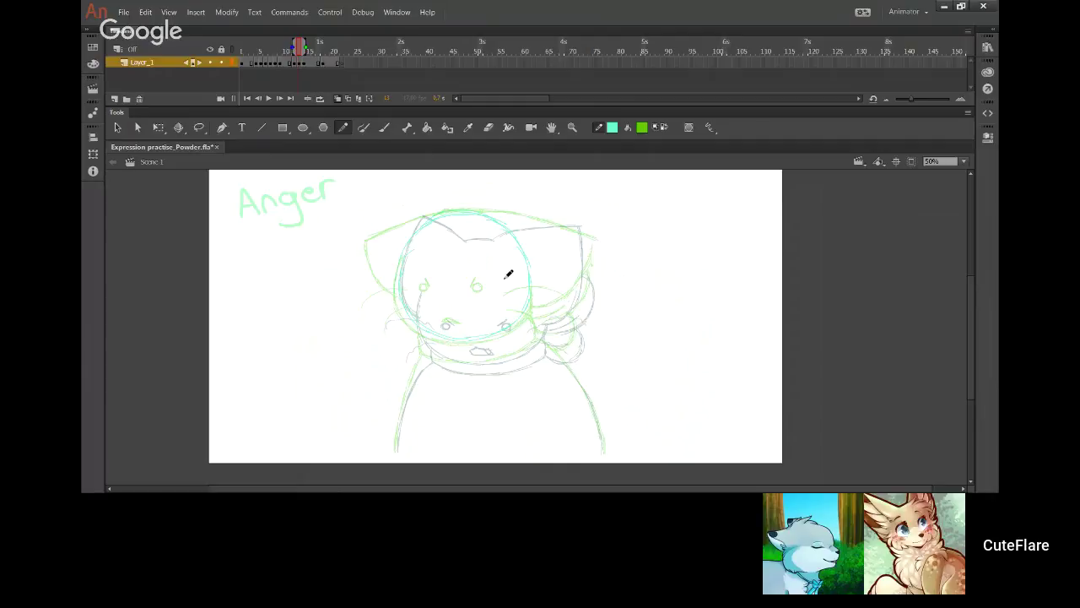
Step: Select the head circle, tilt it slightly clockwise with Free Transform, move it up and left, and return to the Pencil
left_click(478, 340, "ctrl")
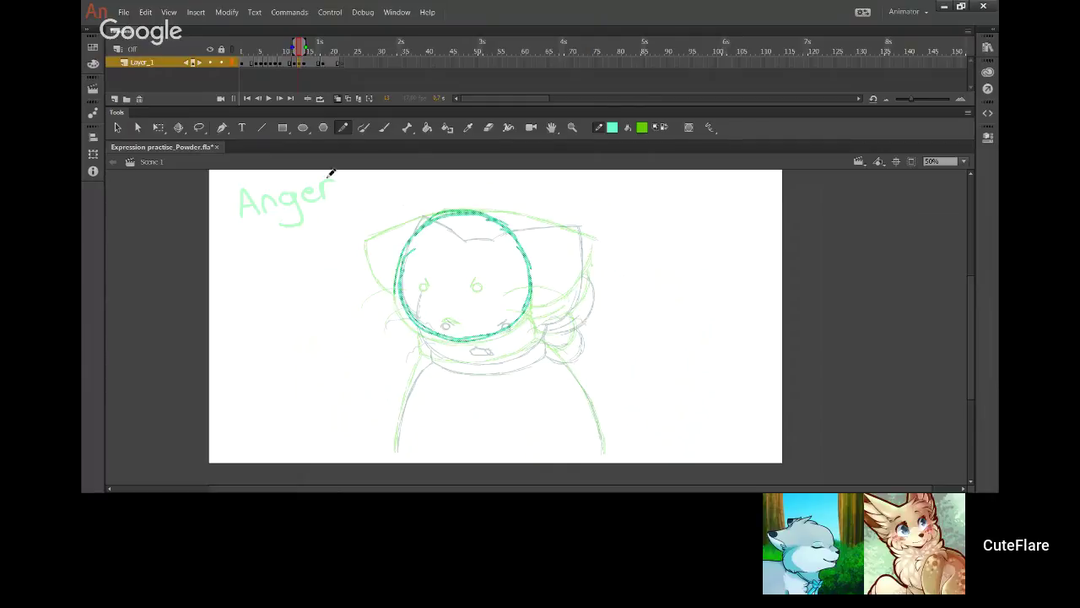
left_click(158, 126)
left_click_drag(491, 216, 494, 217)
left_click_drag(396, 257, 397, 256)
left_click_drag(515, 246, 510, 236)
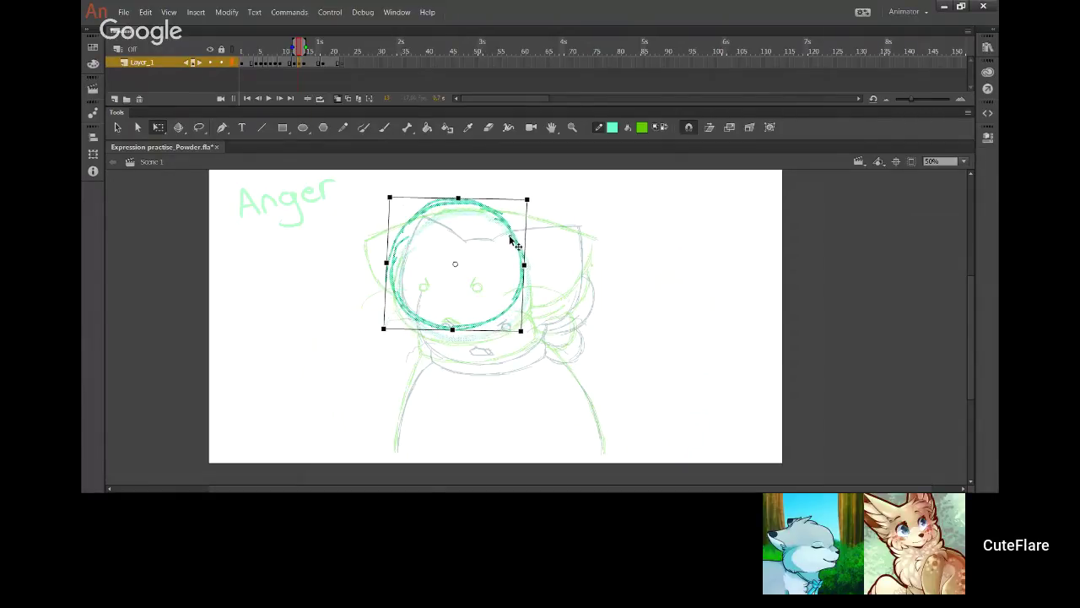
left_click(518, 234)
left_click(342, 132)
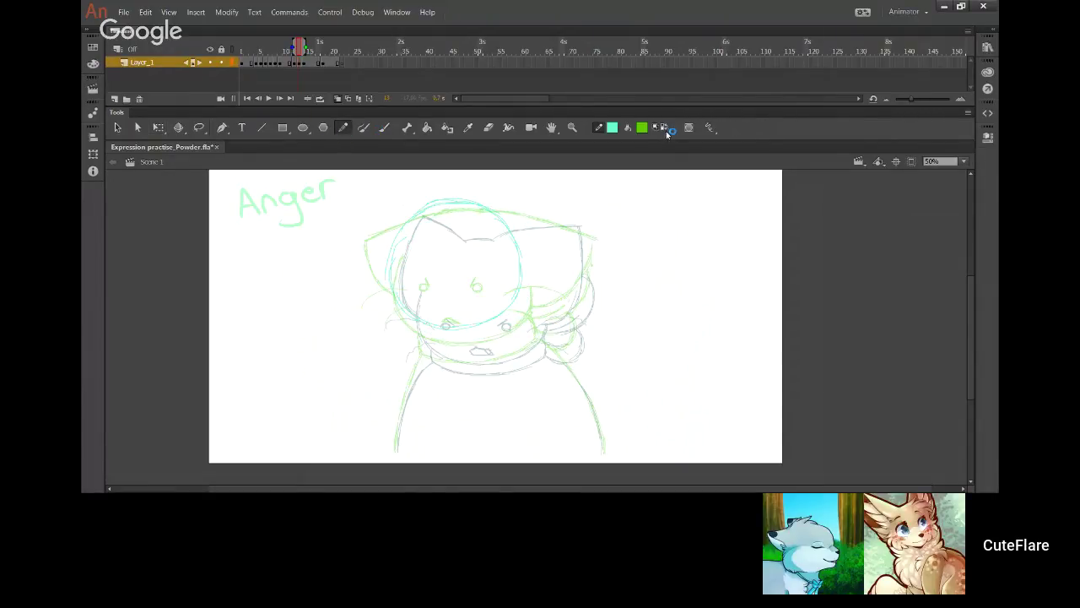
Step: Sketch a curved vertical centre line and a curved horizontal eye line across the turquoise head circle
mouse_move(444, 310)
left_mouse_down()
mouse_move(443, 244)
mouse_move(456, 205)
left_mouse_up()
left_click_drag(400, 266, 521, 268)
key("ctrl+z")
left_click_drag(412, 265, 522, 270)
left_click_drag(418, 265, 504, 262)
Step: Swap the stroke colour to green and sketch the top of the head and the upper edge of the right ear
left_click(663, 129)
left_click(571, 129)
mouse_move(379, 184)
left_mouse_down()
mouse_move(528, 339)
mouse_move(580, 371)
left_mouse_up()
left_click(343, 128)
left_click_drag(506, 245, 452, 244)
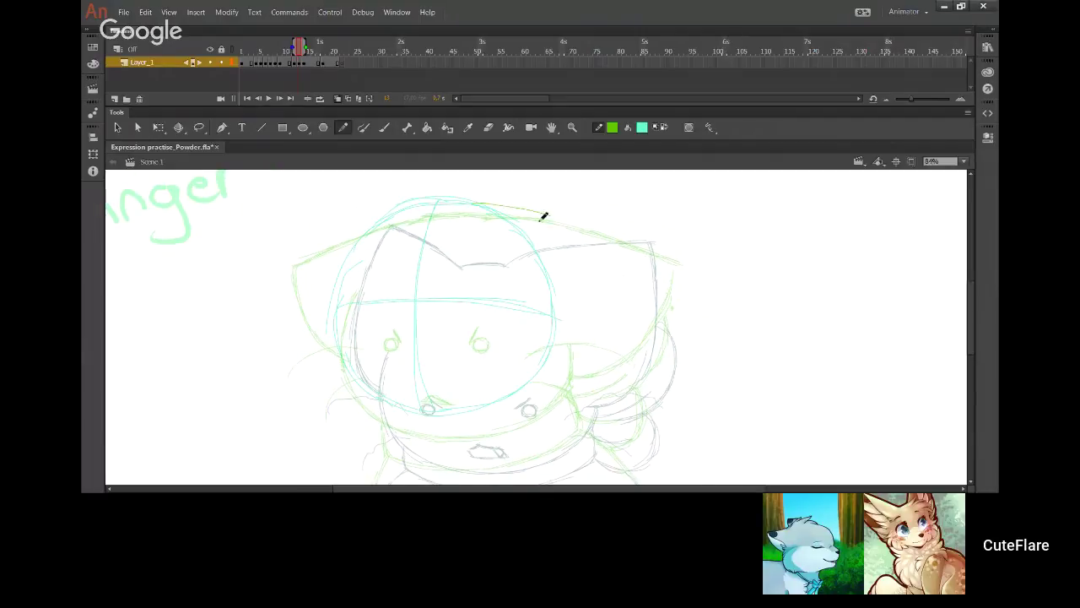
left_click_drag(509, 209, 613, 258)
left_click_drag(540, 223, 642, 290)
left_click_drag(405, 206, 479, 208)
left_click_drag(409, 205, 338, 236)
key("ctrl+z")
key("ctrl+z")
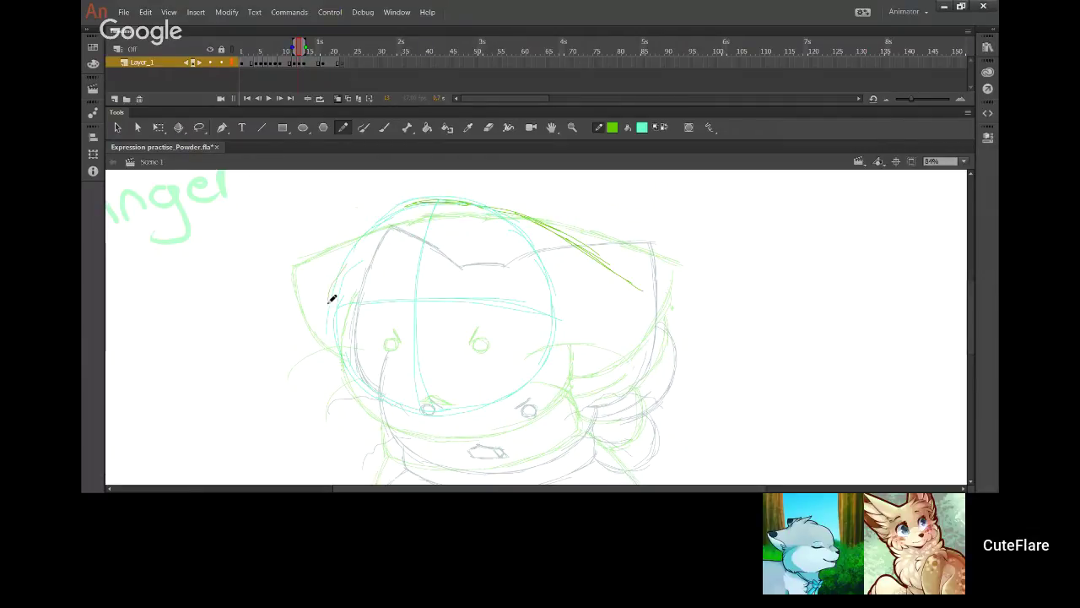
Step: Outline the cheek and jaw along the head circle and draw a wide open mouth with two fangs
mouse_move(350, 262)
left_mouse_down()
mouse_move(326, 323)
mouse_move(337, 276)
mouse_move(329, 344)
mouse_move(343, 363)
mouse_move(329, 294)
mouse_move(362, 382)
mouse_move(328, 313)
mouse_move(336, 368)
mouse_move(370, 401)
mouse_move(403, 403)
left_mouse_up()
mouse_move(352, 375)
left_mouse_down()
mouse_move(374, 385)
mouse_move(514, 386)
mouse_move(403, 415)
mouse_move(501, 400)
mouse_move(535, 380)
mouse_move(494, 410)
mouse_move(535, 378)
left_mouse_up()
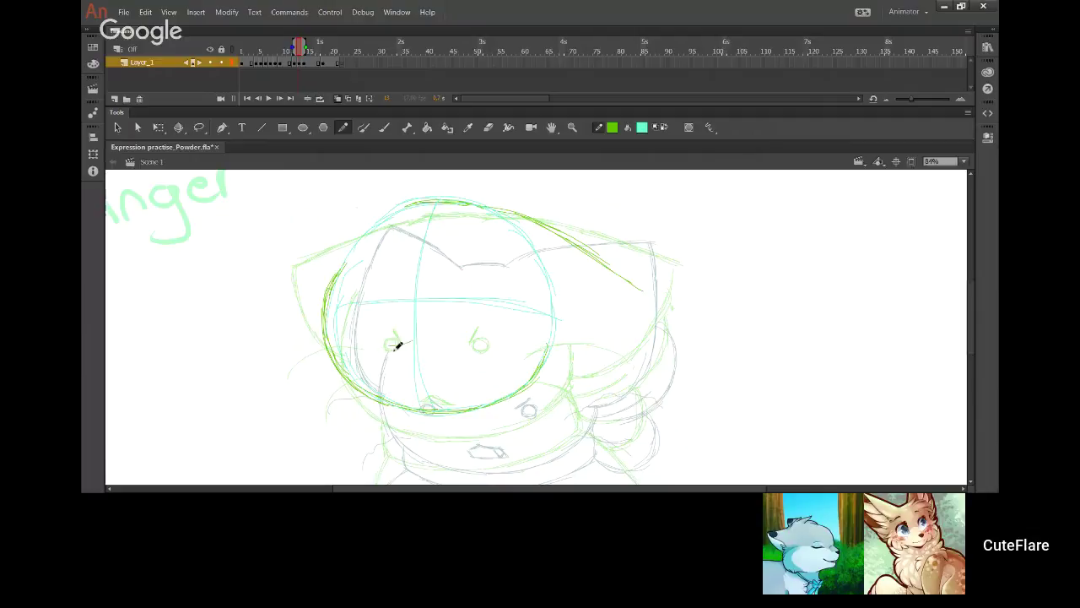
key("ctrl+z")
mouse_move(418, 340)
left_mouse_down()
mouse_move(460, 351)
mouse_move(465, 372)
mouse_move(445, 375)
mouse_move(466, 374)
mouse_move(400, 371)
mouse_move(396, 347)
mouse_move(420, 336)
left_mouse_up()
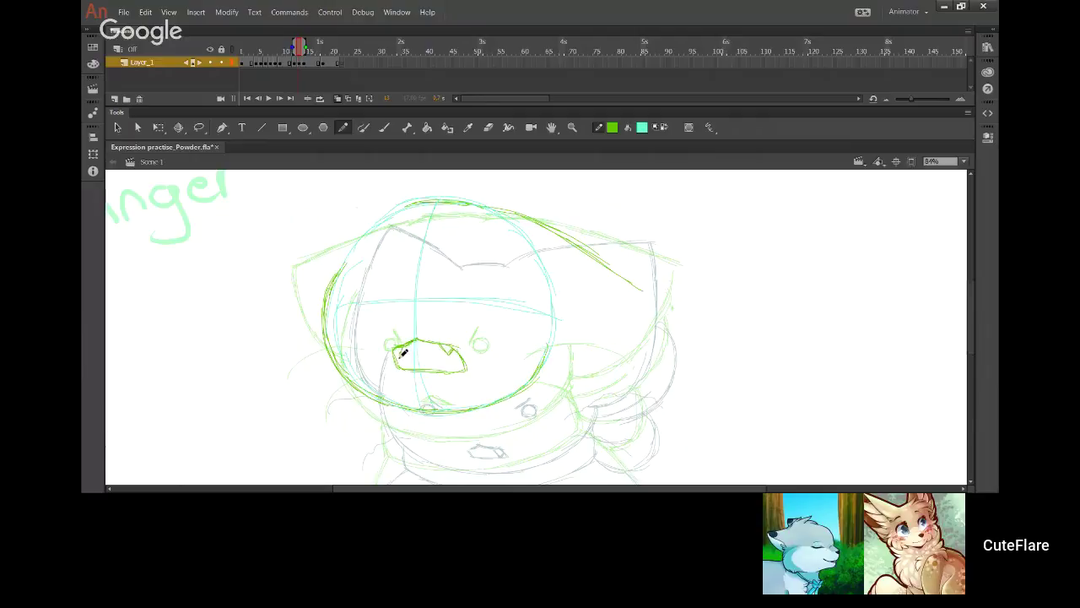
Step: Close the right ear with a curved lower edge and draw the left ear folded down beside the head
left_click_drag(478, 382, 453, 323)
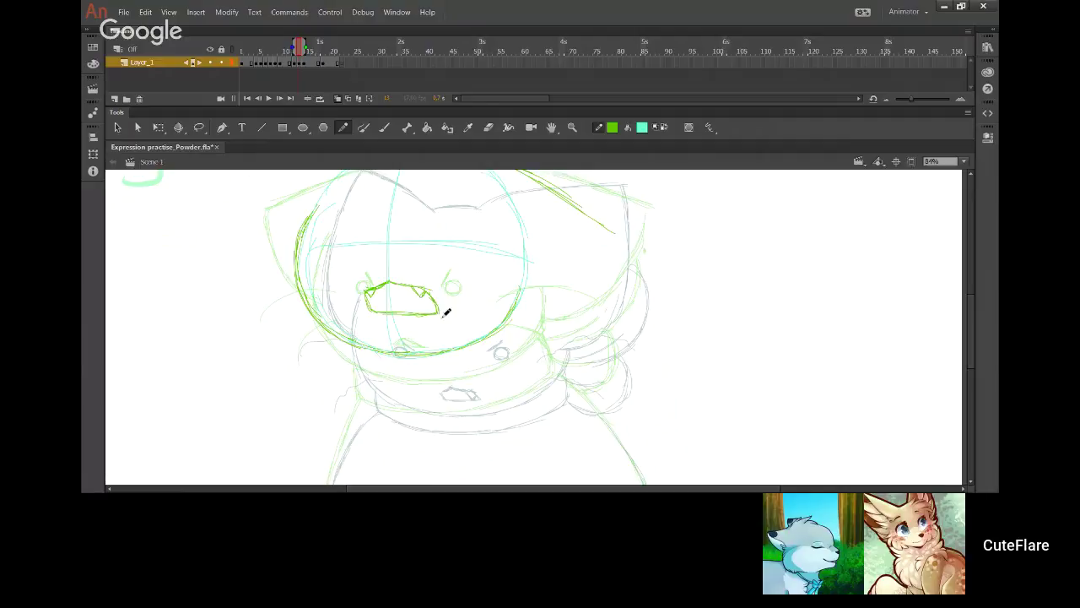
scroll(518, 325, "up", 3)
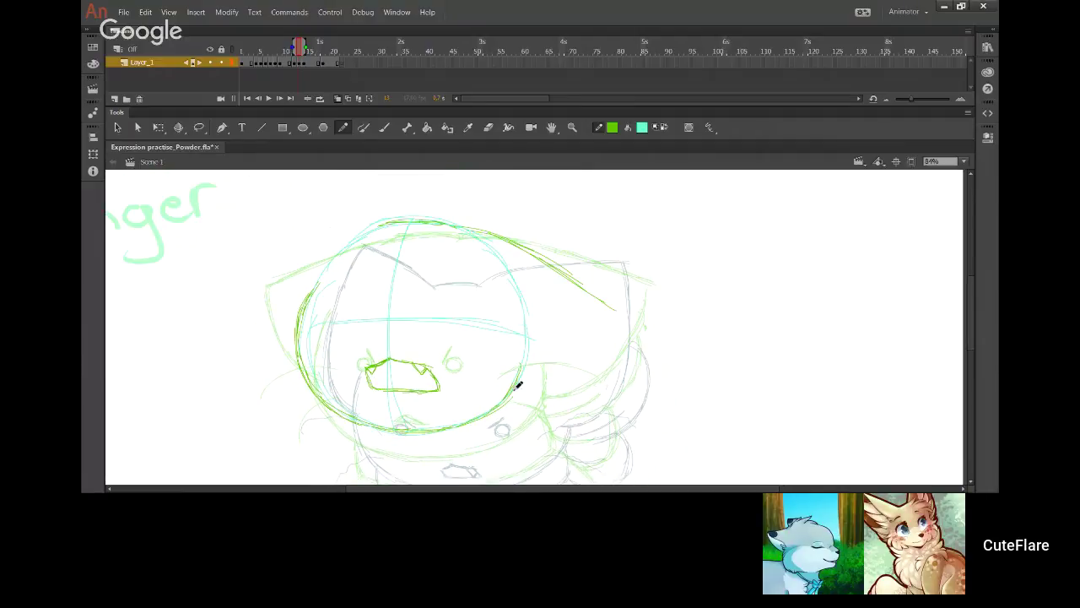
mouse_move(530, 386)
left_mouse_down()
mouse_move(583, 363)
mouse_move(512, 388)
mouse_move(578, 374)
mouse_move(513, 386)
mouse_move(596, 358)
mouse_move(543, 384)
mouse_move(608, 333)
mouse_move(586, 363)
mouse_move(619, 329)
left_mouse_up()
key("ctrl+z")
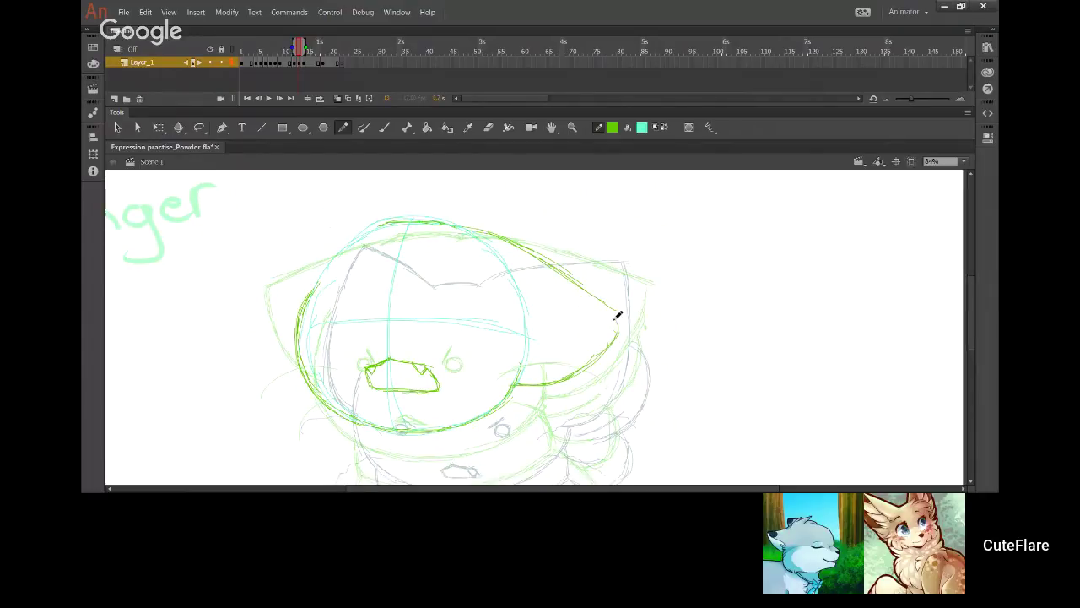
mouse_move(581, 289)
left_mouse_down()
mouse_move(615, 331)
mouse_move(556, 265)
left_mouse_up()
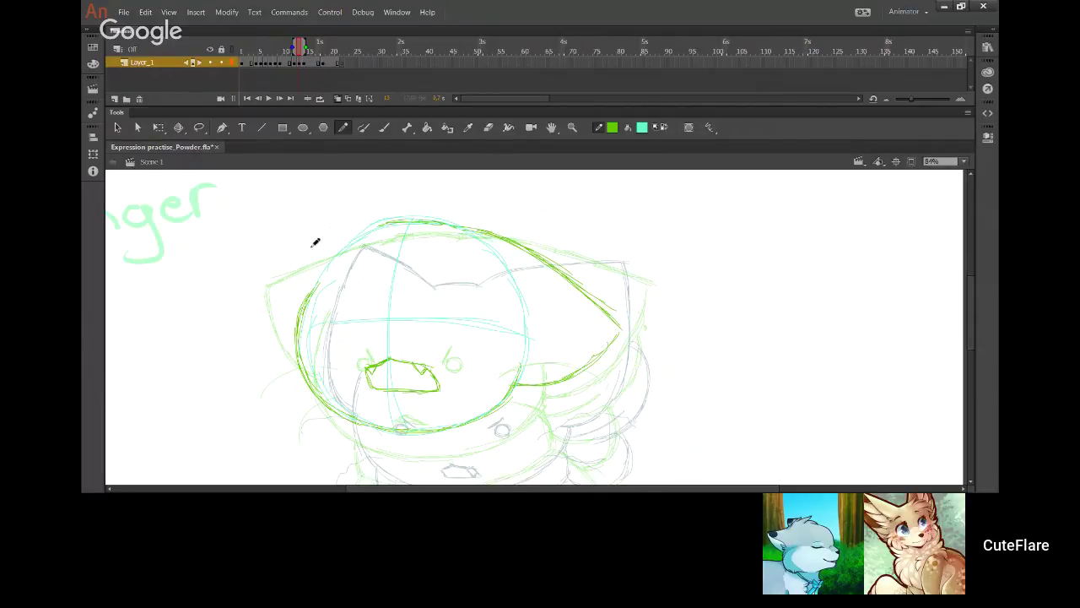
mouse_move(384, 228)
left_mouse_down()
mouse_move(305, 283)
mouse_move(311, 275)
mouse_move(256, 343)
mouse_move(314, 381)
left_mouse_up()
key("ctrl+z")
mouse_move(261, 349)
left_mouse_down()
mouse_move(287, 378)
mouse_move(255, 361)
mouse_move(282, 301)
mouse_move(251, 351)
mouse_move(308, 271)
mouse_move(254, 343)
mouse_move(333, 249)
left_mouse_up()
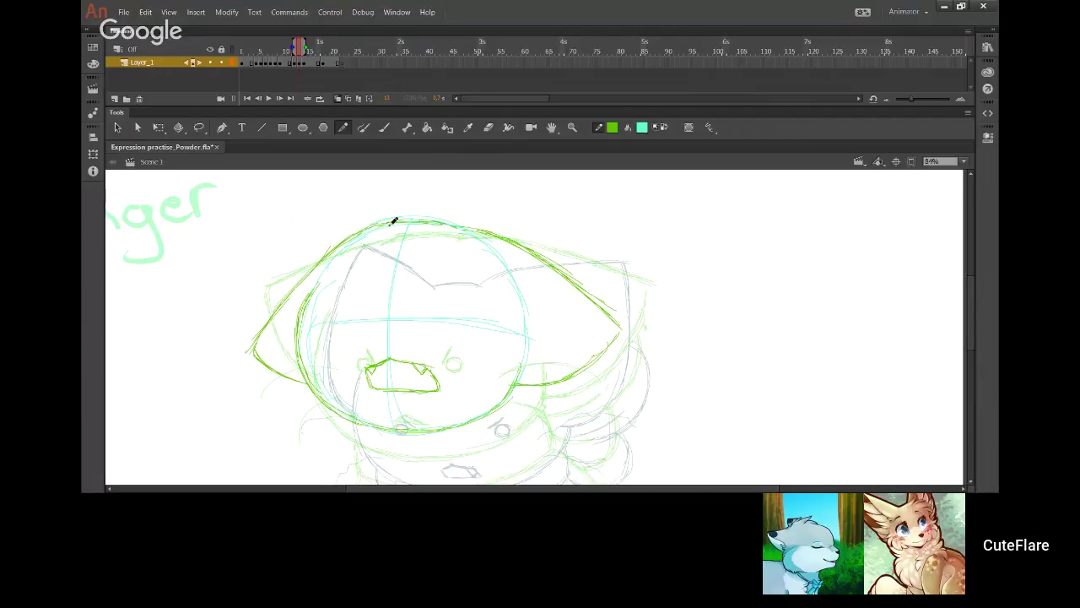
Step: Select the green head and ear outline and narrow it slightly from its left side with Free Transform
scroll(462, 259, "down", 1)
scroll(438, 266, "down", 2)
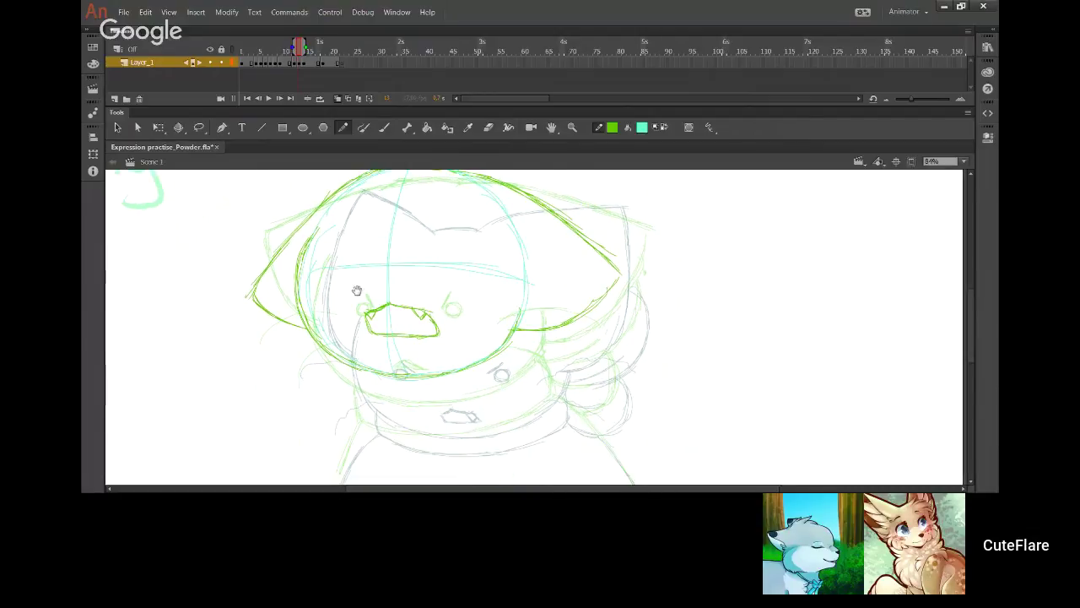
scroll(334, 269, "up", 1)
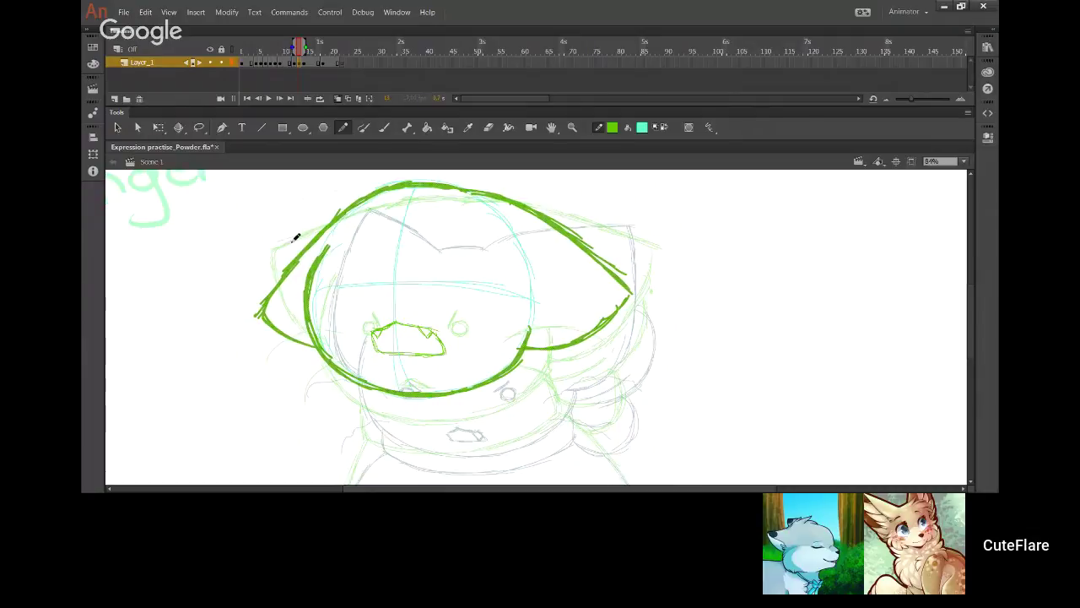
left_click(158, 126)
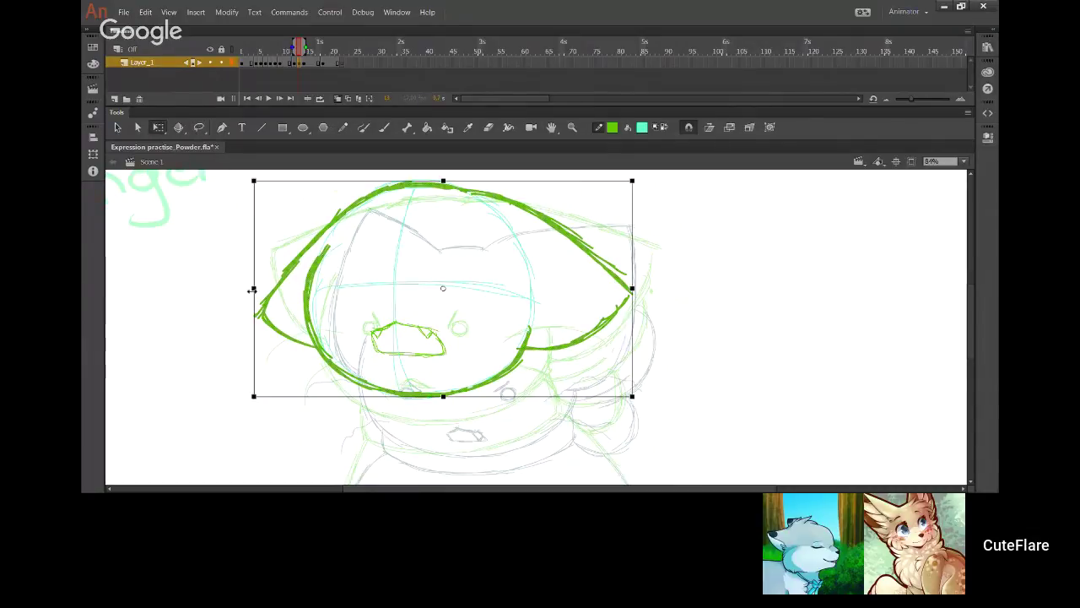
left_click_drag(253, 292, 260, 293)
left_click(233, 312)
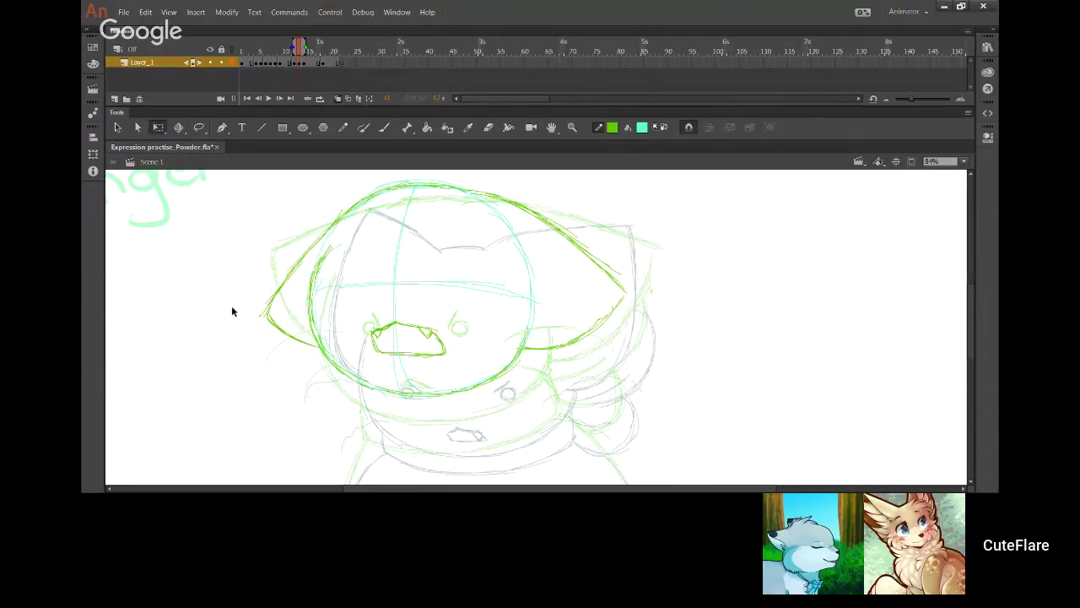
Step: With the Pencil, draw two small round eyes with angry slanted brows near the horizontal guide line
left_click(343, 127)
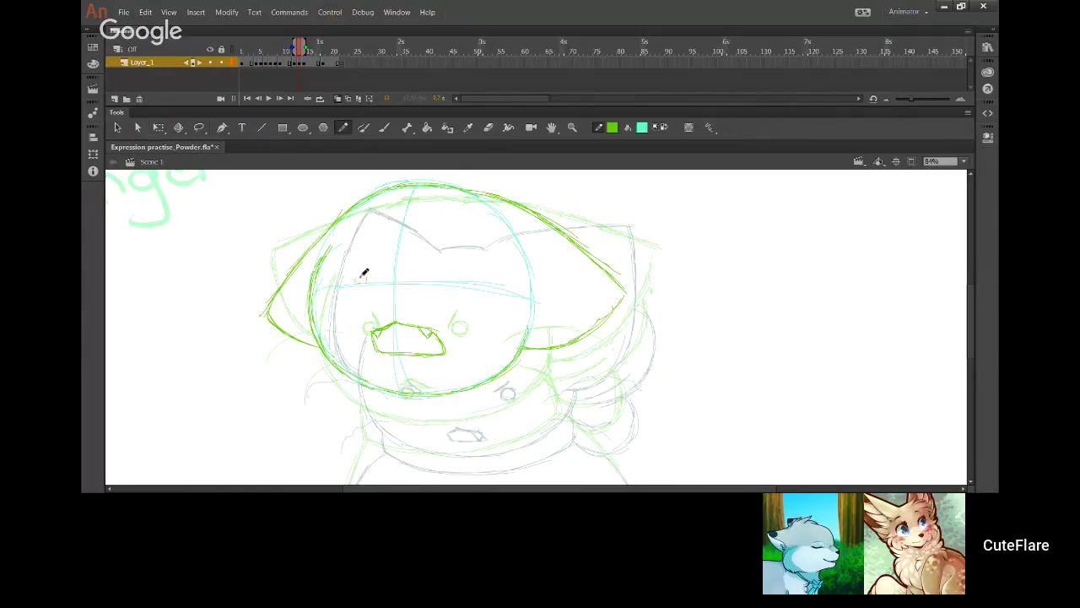
mouse_move(361, 271)
left_mouse_down()
mouse_move(361, 280)
mouse_move(368, 270)
left_mouse_up()
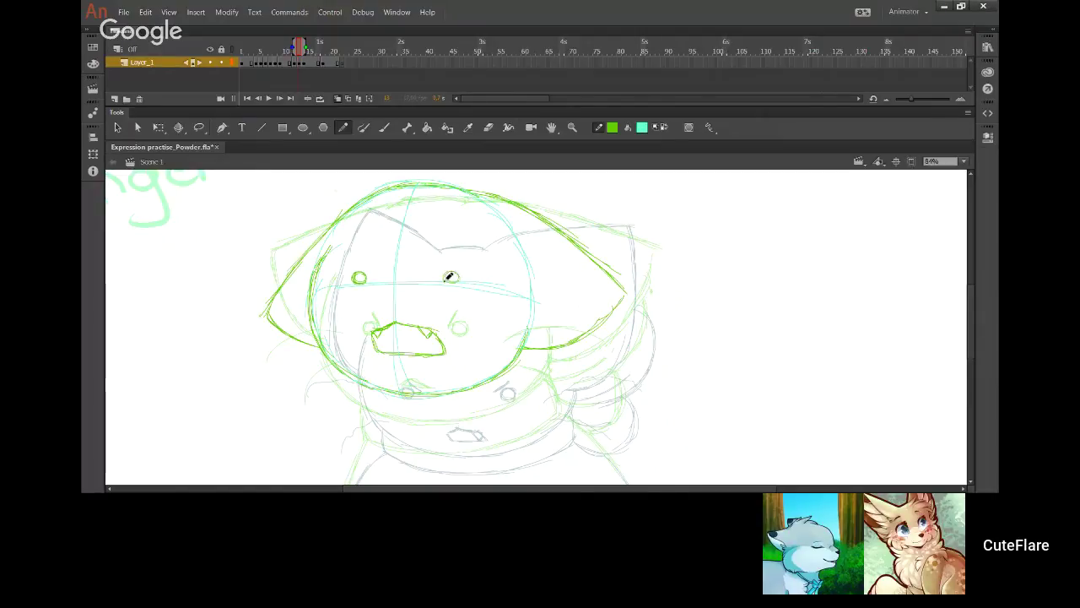
left_click_drag(446, 280, 460, 282)
Step: Sketch loose wavy cheek fur on both sides of the face, redoing the first strokes on the right
mouse_move(505, 303)
left_mouse_down()
mouse_move(562, 300)
mouse_move(615, 323)
mouse_move(553, 303)
mouse_move(584, 336)
left_mouse_up()
key("ctrl+z")
key("ctrl+z")
key("ctrl+z")
mouse_move(535, 309)
left_mouse_down()
mouse_move(582, 348)
mouse_move(580, 405)
mouse_move(529, 361)
mouse_move(533, 404)
left_mouse_up()
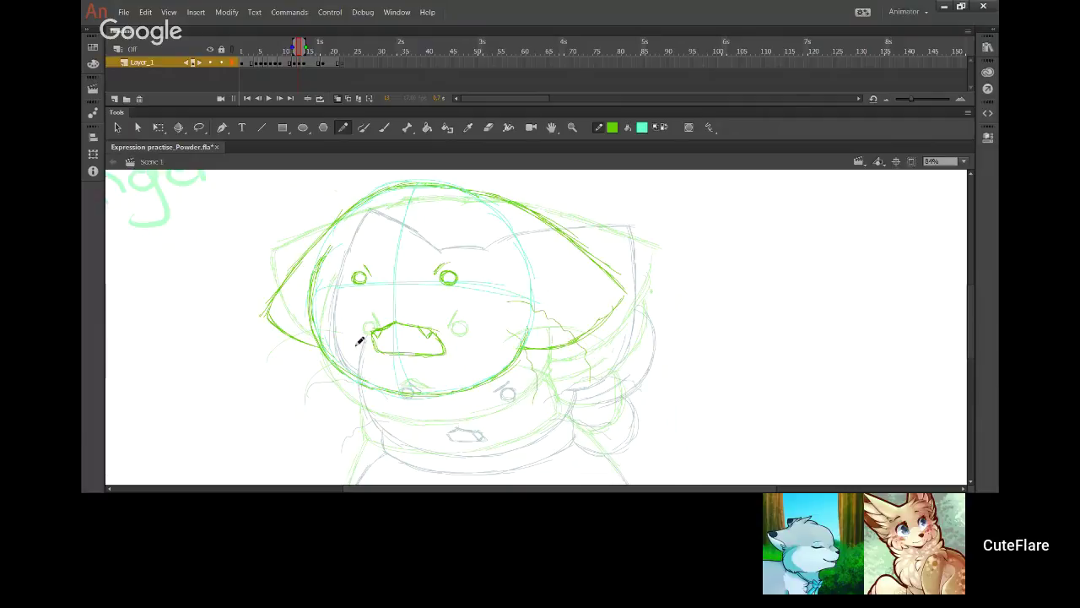
left_click_drag(306, 312, 286, 378)
left_click_drag(325, 348, 324, 390)
Step: Draw the curved neck band beneath the chin, running from the left cheek round to the right one
mouse_move(469, 430)
left_mouse_down()
mouse_move(401, 328)
mouse_move(361, 335)
left_mouse_up()
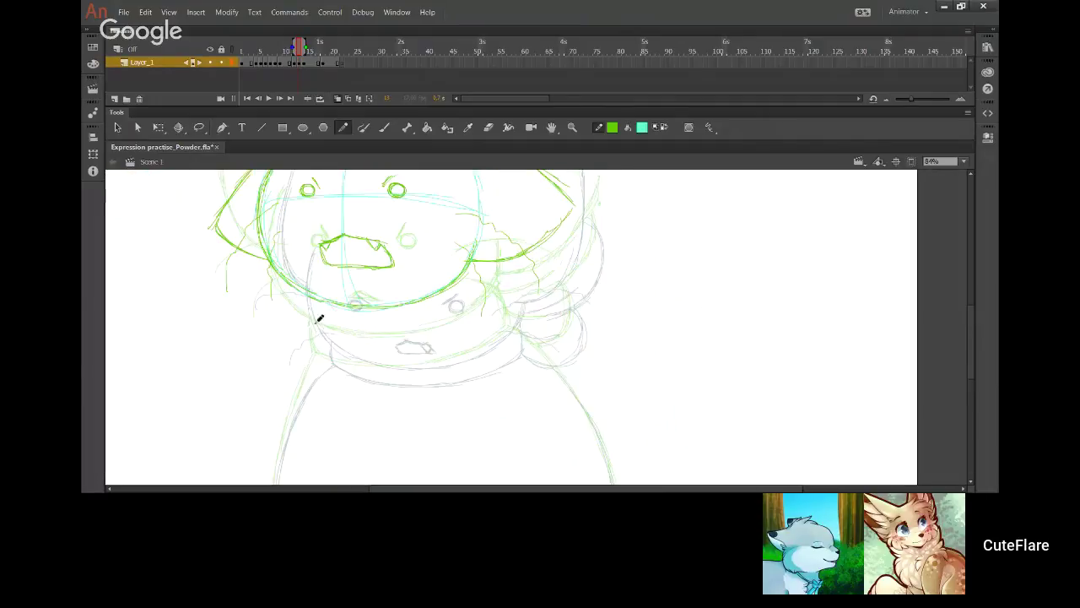
mouse_move(309, 294)
left_mouse_down()
mouse_move(314, 335)
mouse_move(308, 296)
mouse_move(321, 333)
mouse_move(311, 300)
mouse_move(320, 326)
mouse_move(340, 336)
mouse_move(434, 334)
left_mouse_up()
mouse_move(346, 331)
left_mouse_down()
mouse_move(376, 332)
mouse_move(480, 299)
mouse_move(481, 285)
left_mouse_up()
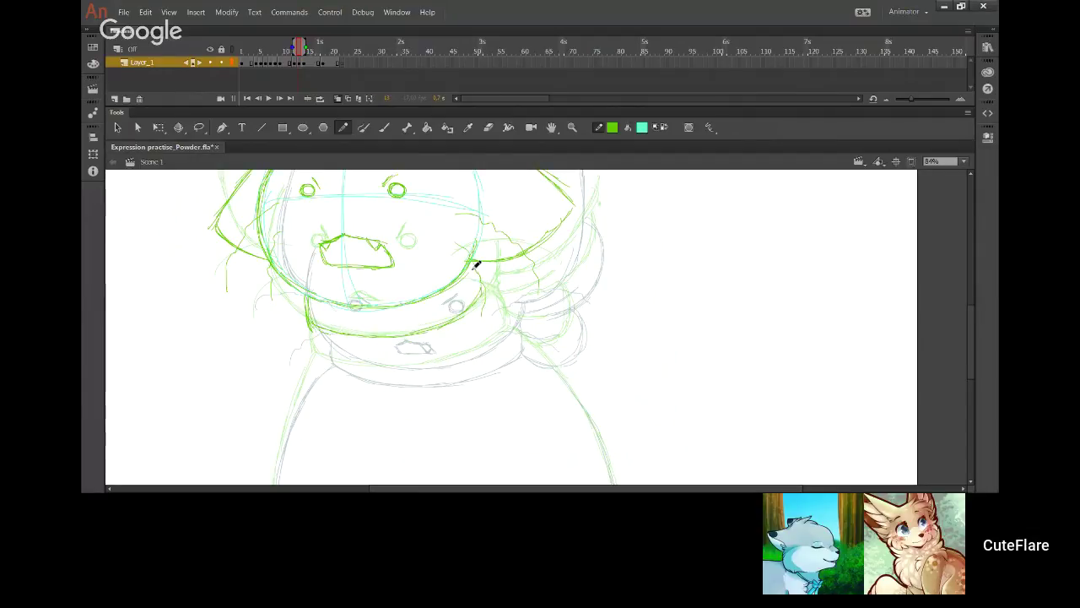
Step: Sketch the left side of the body from the neck band down to the base of the old pose
scroll(369, 274, "down", 3)
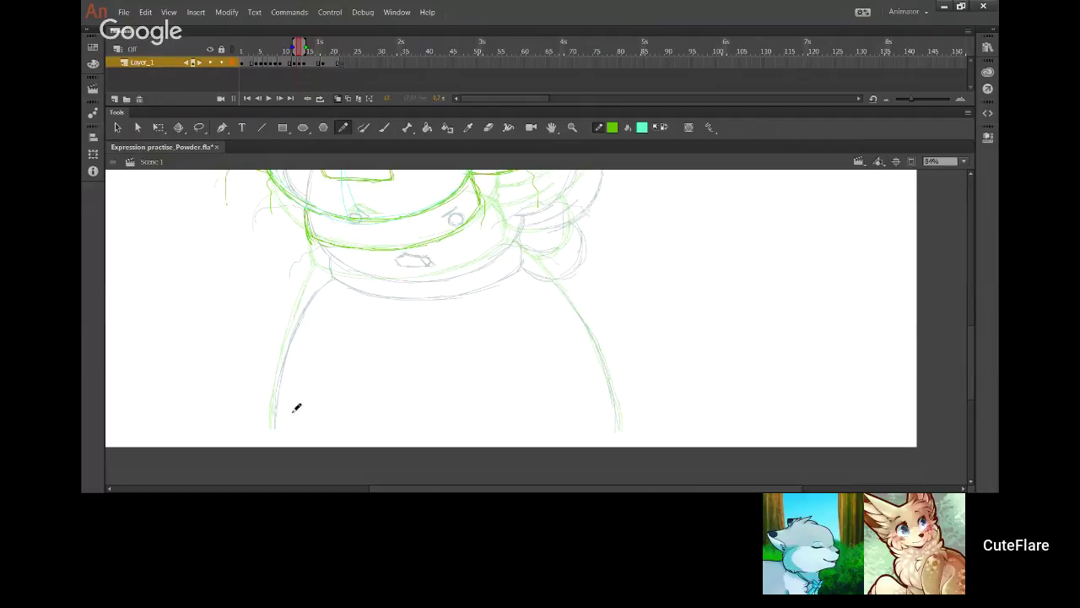
left_click_drag(311, 245, 293, 347)
key("ctrl+z")
left_click_drag(312, 248, 292, 337)
mouse_move(319, 253)
left_mouse_down()
mouse_move(277, 428)
mouse_move(303, 295)
left_mouse_up()
key("ctrl+z")
key("ctrl+z")
key("ctrl+z")
mouse_move(278, 420)
left_mouse_down()
mouse_move(306, 315)
mouse_move(282, 422)
mouse_move(311, 290)
left_mouse_up()
left_click_drag(294, 377, 313, 247)
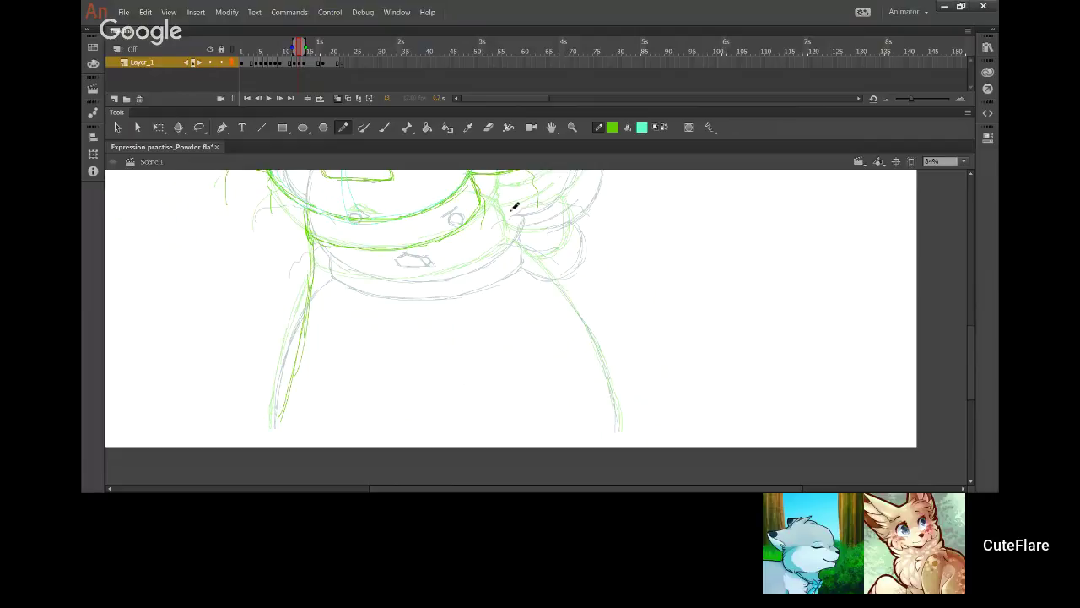
Step: Sketch the right side of the body from the neck band down and strengthen the left body line
left_click_drag(482, 197, 563, 295)
key("ctrl+z")
key("ctrl+z")
mouse_move(482, 200)
left_mouse_down()
mouse_move(587, 353)
mouse_move(554, 283)
mouse_move(605, 388)
left_mouse_up()
left_click_drag(517, 244, 558, 370)
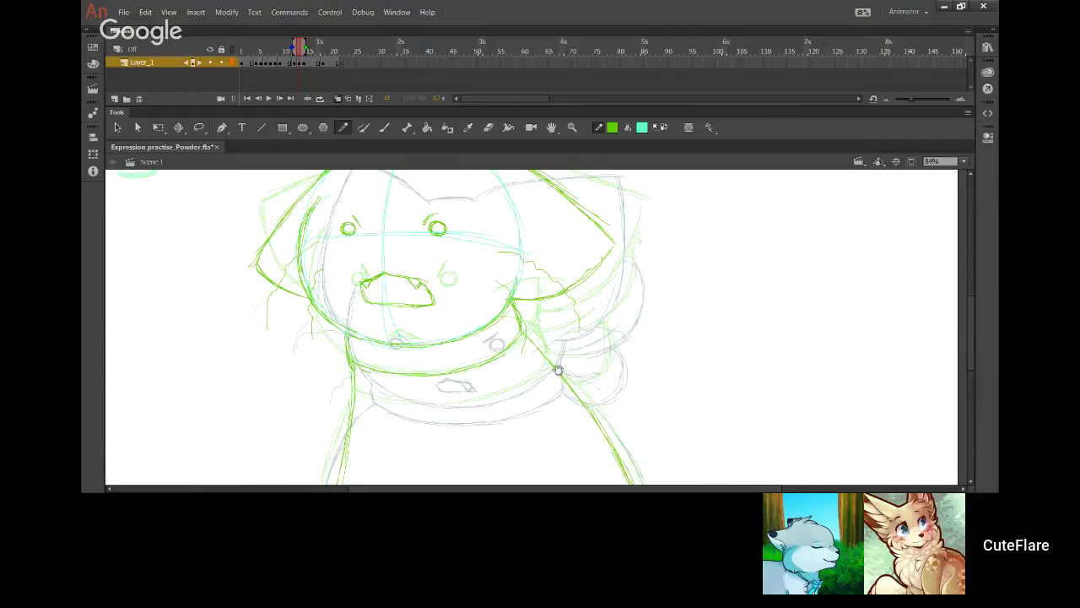
scroll(559, 374, "down", 4)
left_click_drag(345, 208, 312, 372)
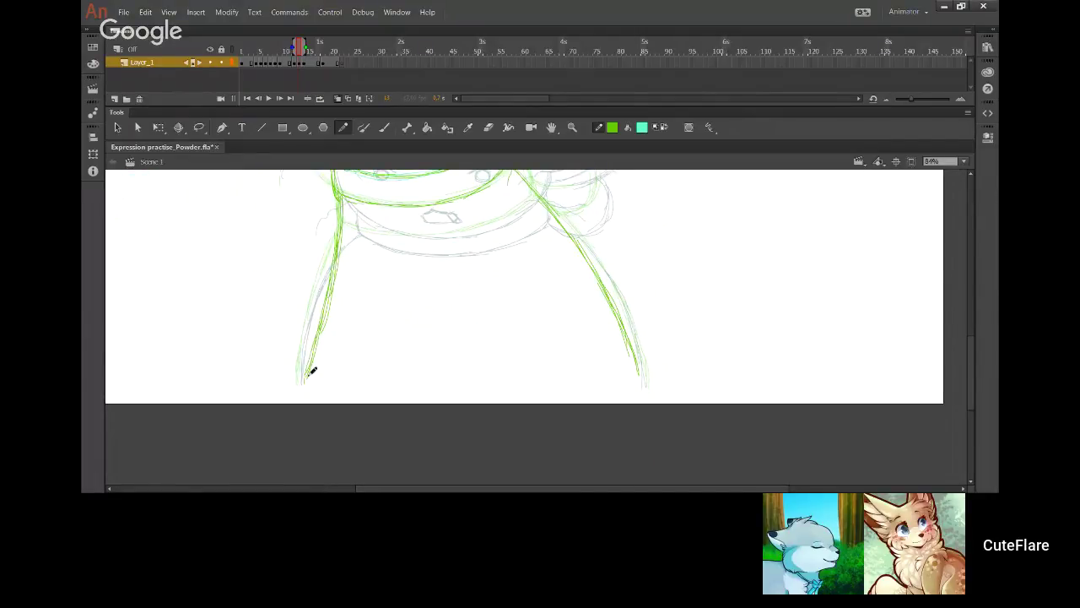
Step: Draw the rounded bow loops behind the neck, under the right ear
scroll(463, 367, "up", 5)
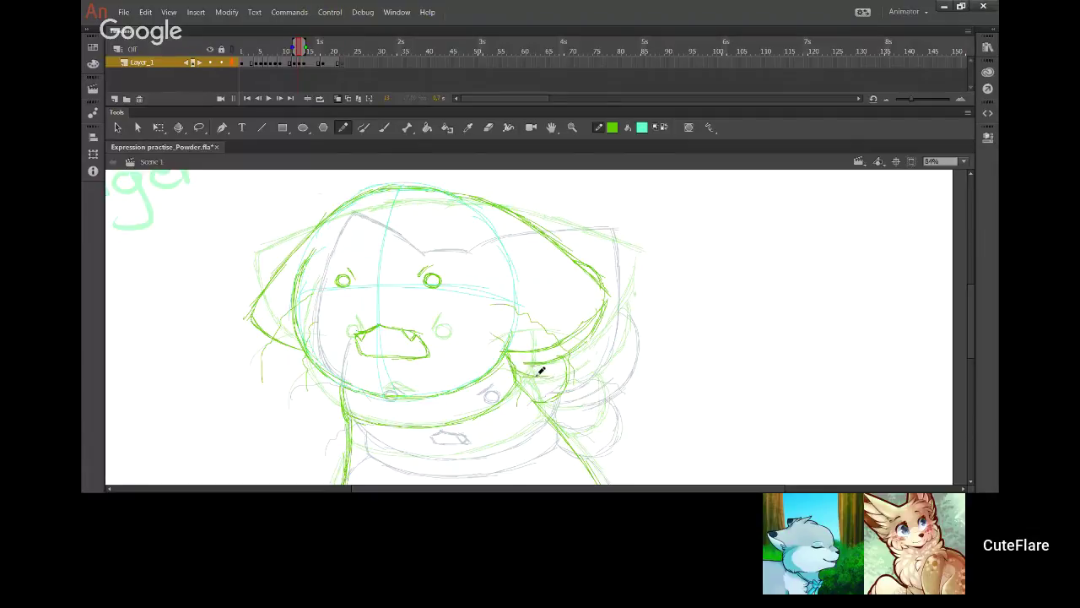
left_click_drag(513, 371, 541, 383)
mouse_move(476, 418)
left_mouse_down()
mouse_move(497, 282)
mouse_move(504, 350)
left_mouse_up()
Step: Clear most of the turquoise construction lines and nudge the top outline of the head slightly down
left_click_drag(439, 304, 423, 382)
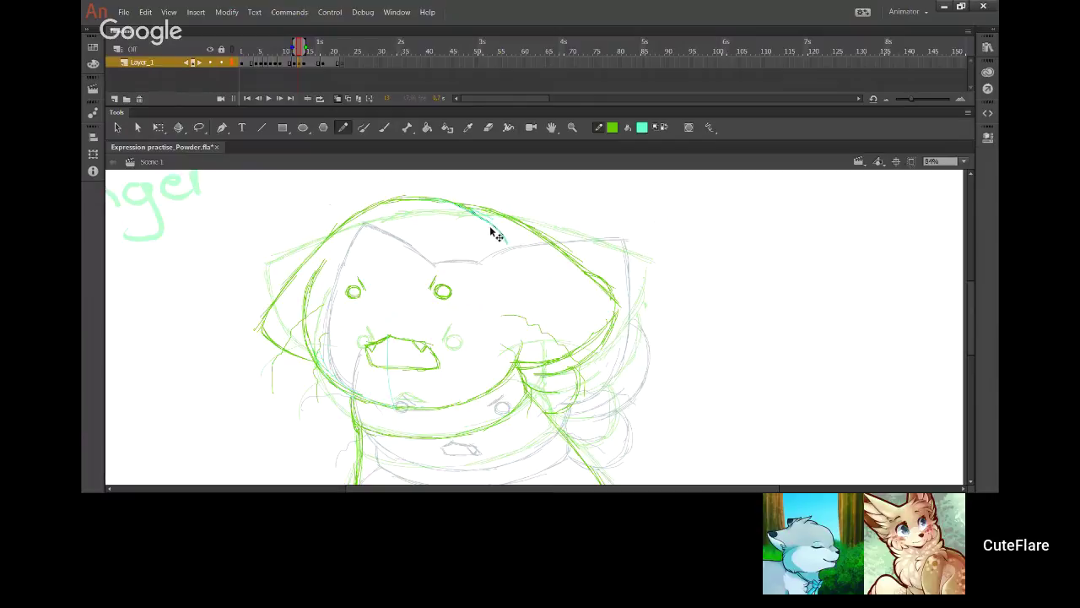
left_click_drag(313, 246, 568, 243)
key("Down")
key("Down")
key("Down")
key("Down")
key("Down")
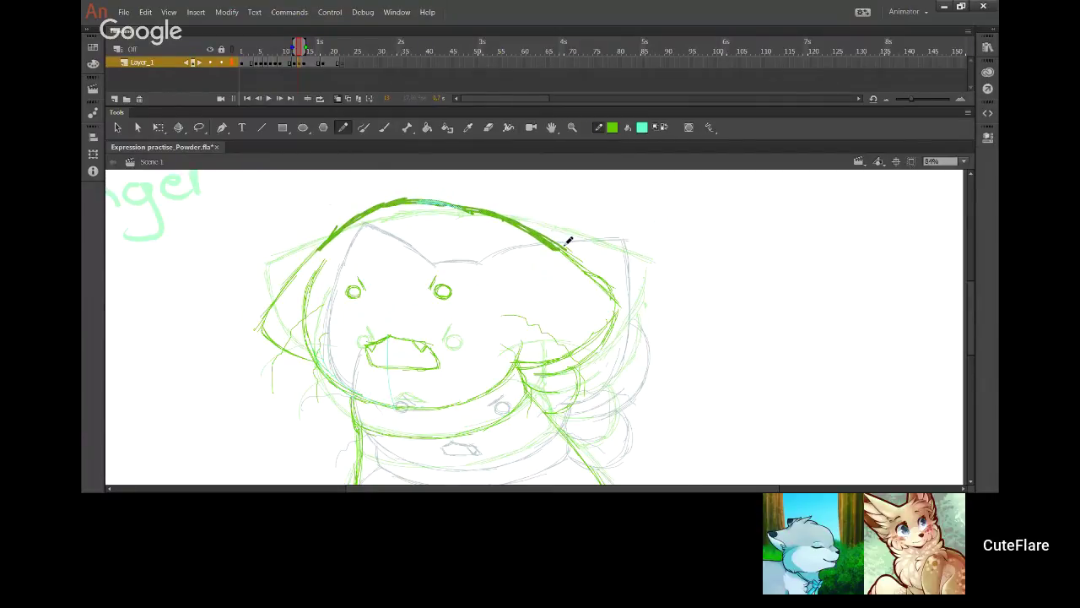
key("ctrl+z")
key("ctrl+y")
key("ctrl+z")
mouse_move(425, 227)
left_mouse_down()
mouse_move(420, 212)
mouse_move(411, 286)
left_mouse_up()
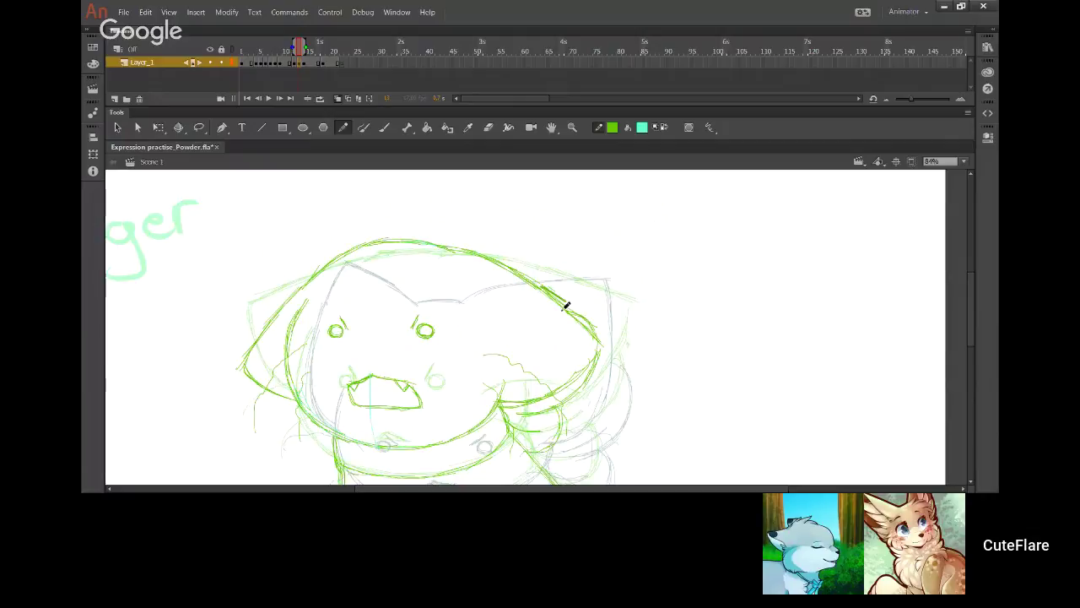
left_click_drag(451, 406, 507, 324)
mouse_move(472, 280)
left_mouse_down()
mouse_move(422, 250)
mouse_move(476, 393)
mouse_move(463, 346)
left_mouse_up()
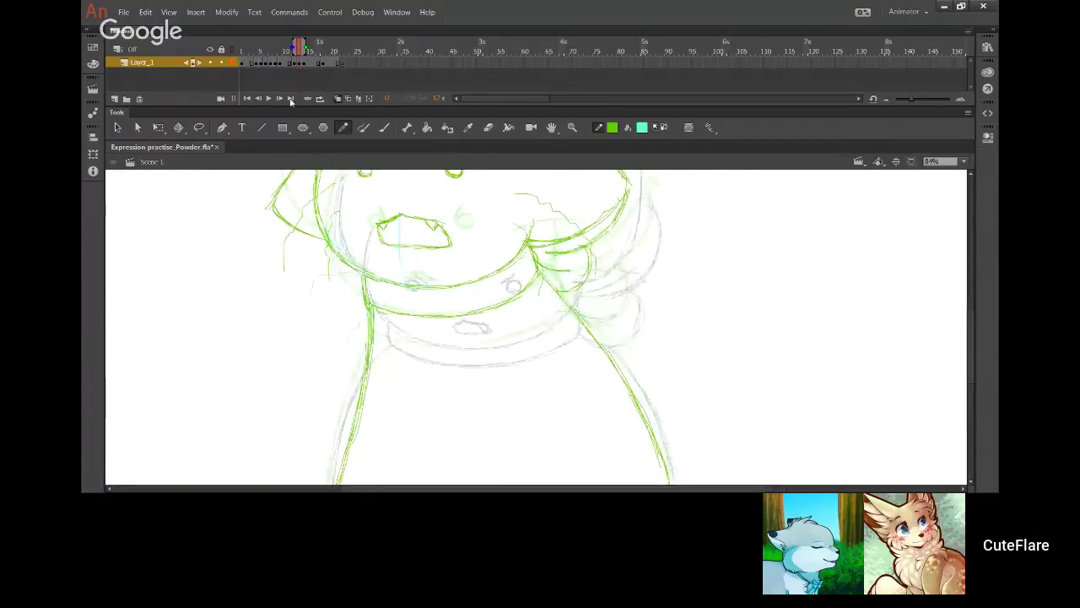
Step: Loop playback over about frames 9 to 17 at 50% zoom to check the new frame 13 in-between
left_click(320, 99)
left_click(963, 161)
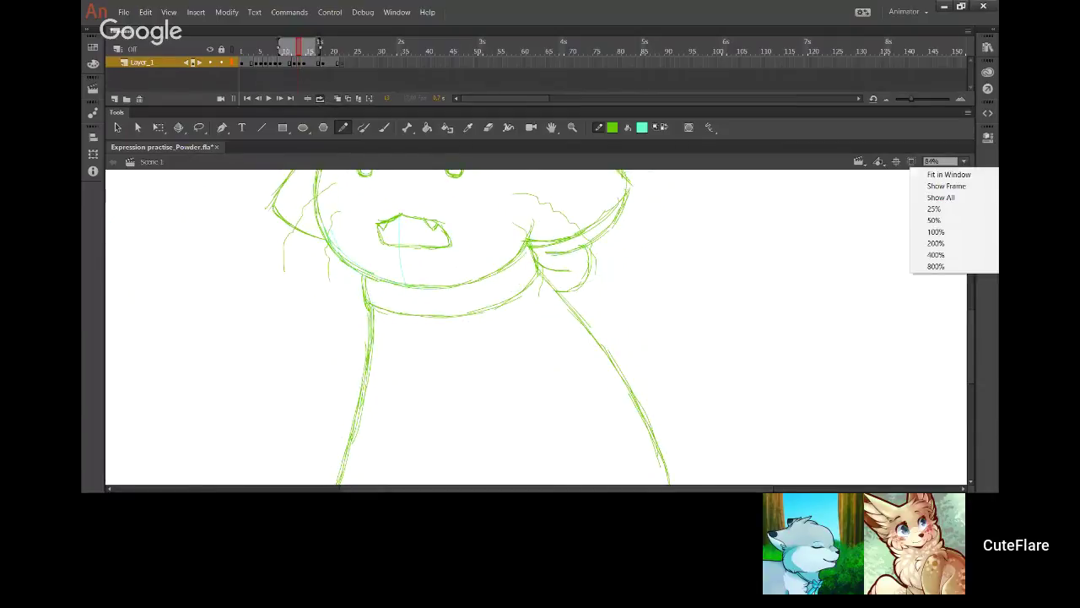
left_click(928, 220)
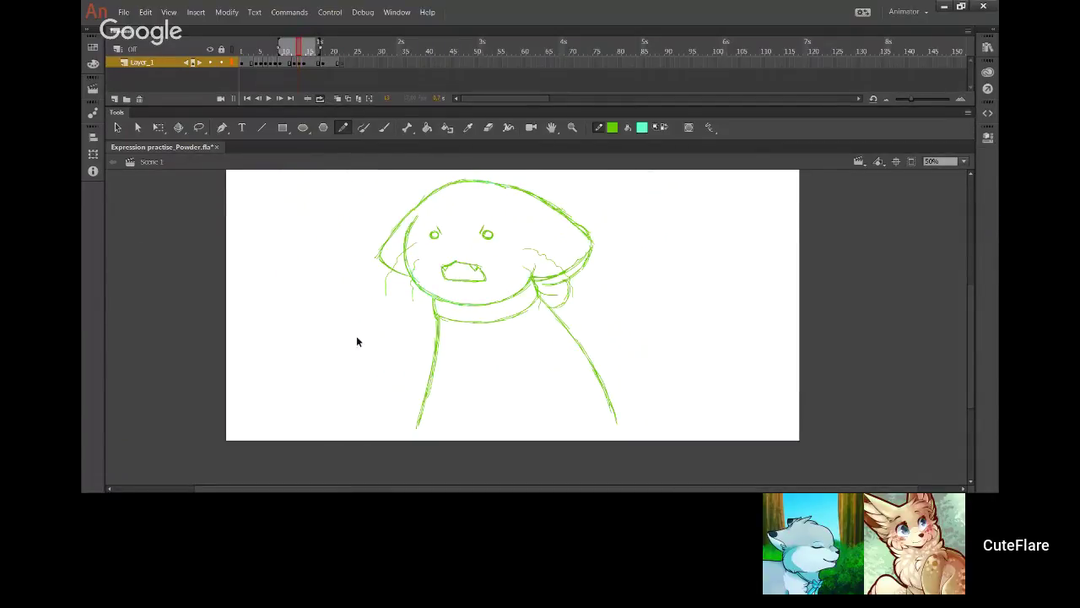
key("Return")
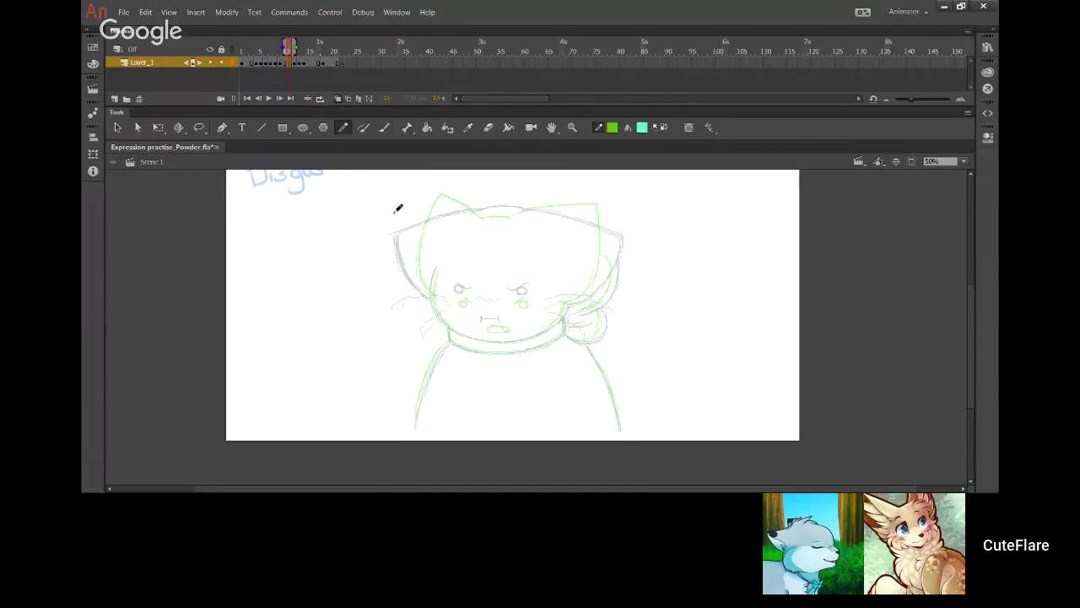
Step: On frame 11, draw the eyes, slanted brows, nose wrinkles and slightly open mouth midway between the onion-skinned Disgust and following poses
key("z")
left_click_drag(397, 218, 646, 420)
left_click_drag(381, 223, 647, 435)
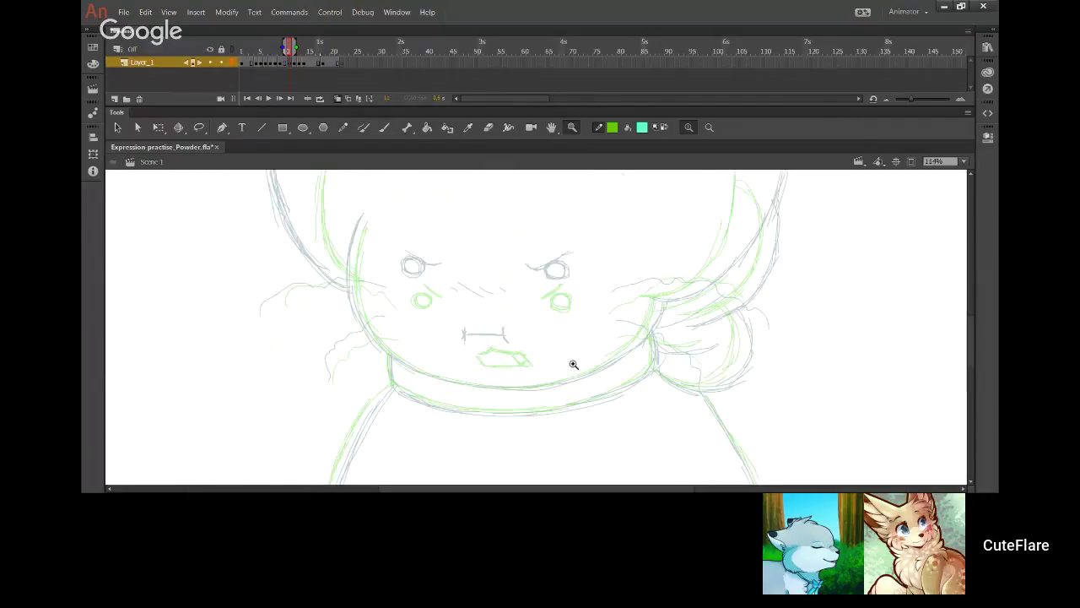
left_click(344, 128)
left_click_drag(475, 364, 414, 247)
left_click_drag(425, 340, 433, 423)
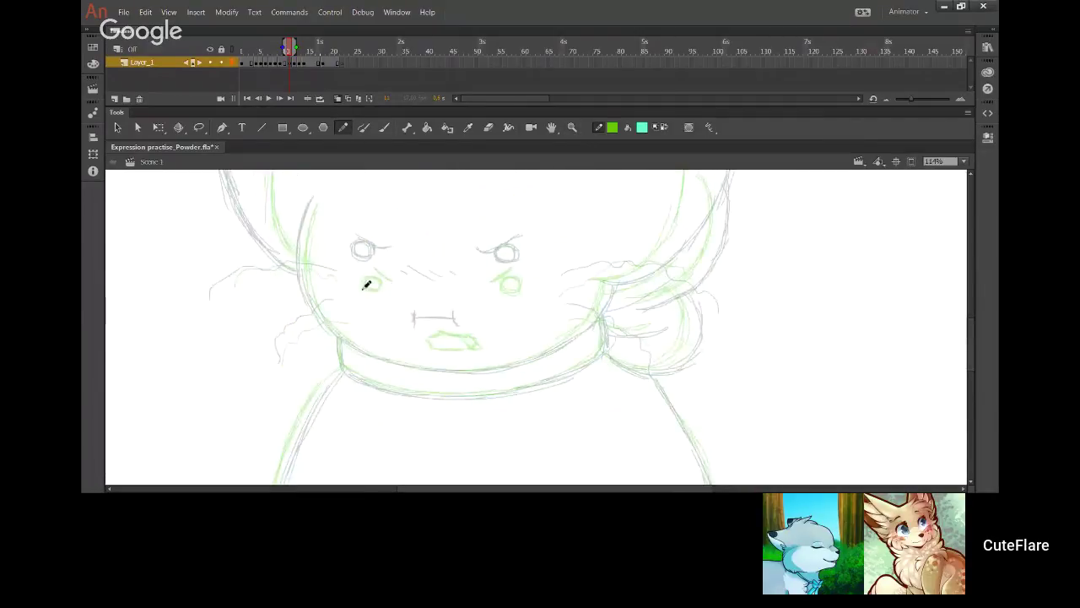
left_click_drag(364, 268, 378, 259)
mouse_move(510, 266)
left_mouse_down()
mouse_move(390, 265)
mouse_move(488, 260)
left_mouse_up()
mouse_move(456, 326)
left_mouse_down()
mouse_move(467, 330)
mouse_move(427, 330)
left_mouse_up()
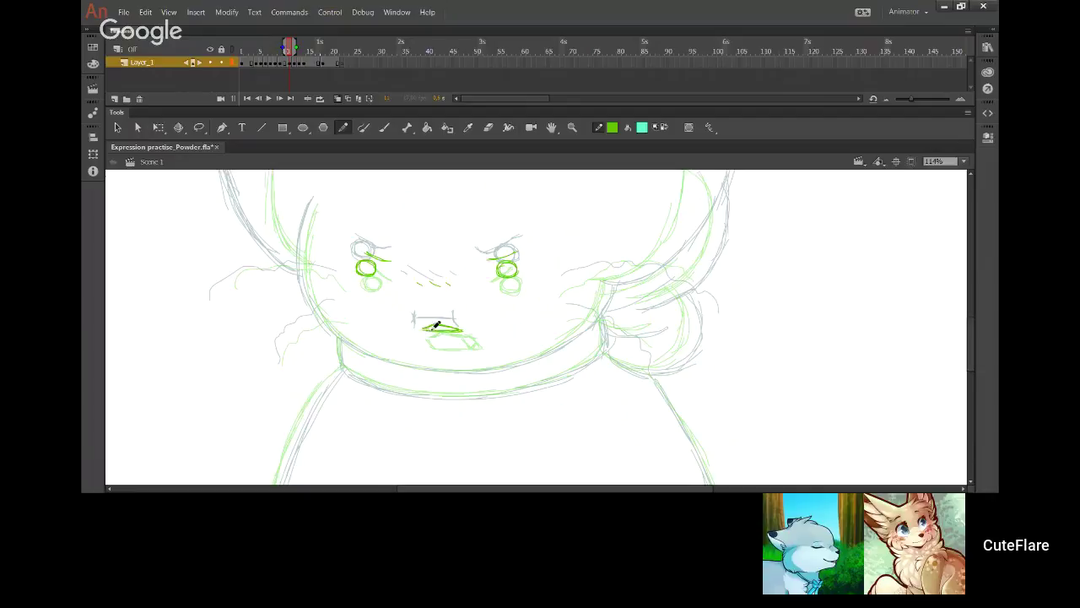
Step: Trace the face outline on frame 11 from the left cheek along the jaw to the right cheek
key("space")
left_click_drag(449, 268, 426, 331)
mouse_move(292, 263)
left_mouse_down()
mouse_move(279, 353)
mouse_move(286, 333)
mouse_move(285, 356)
mouse_move(339, 415)
mouse_move(299, 380)
mouse_move(375, 428)
mouse_move(335, 413)
mouse_move(387, 432)
mouse_move(466, 435)
mouse_move(425, 436)
mouse_move(511, 425)
mouse_move(574, 375)
left_mouse_up()
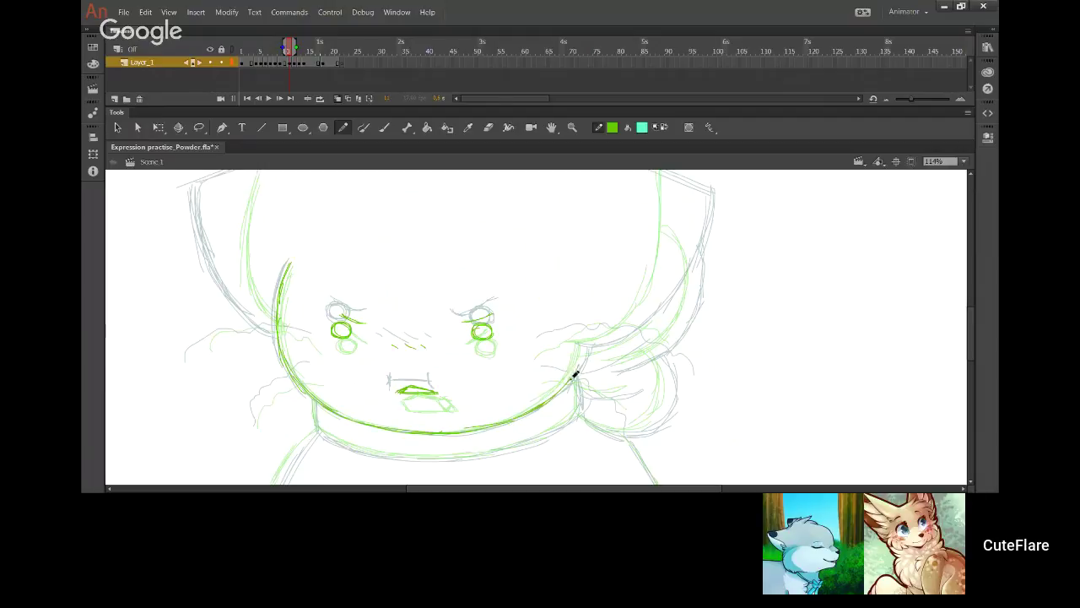
key("alt+Tab")
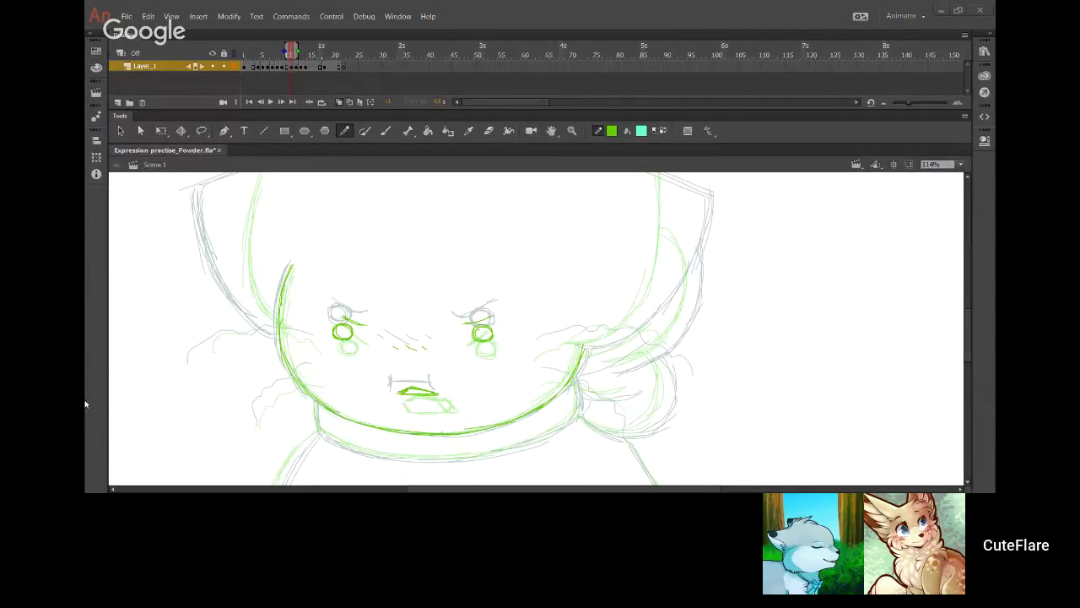
Step: On frame 11, draw the right ear's upper edge and outer side midway between the onion-skinned poses, curving down to the cheek
left_click(366, 297)
left_click_drag(578, 218, 587, 306)
mouse_move(478, 228)
left_mouse_down()
mouse_move(545, 220)
mouse_move(695, 235)
left_mouse_up()
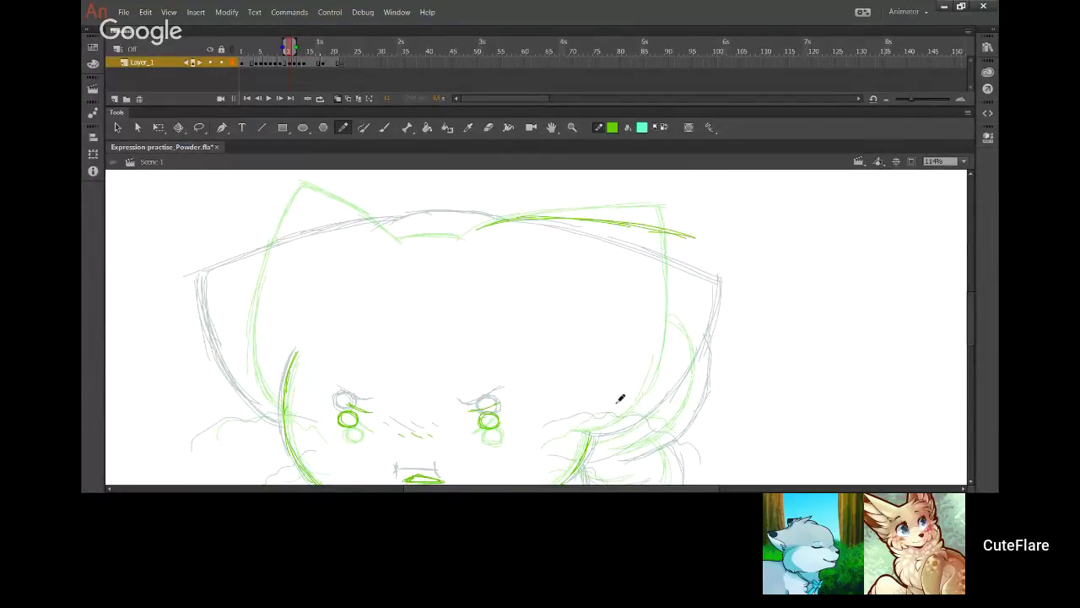
mouse_move(592, 434)
left_mouse_down()
mouse_move(655, 391)
mouse_move(619, 429)
mouse_move(690, 324)
left_mouse_up()
mouse_move(633, 419)
left_mouse_down()
mouse_move(683, 354)
mouse_move(696, 240)
left_mouse_up()
left_click_drag(690, 322, 694, 258)
left_click_drag(692, 297, 694, 269)
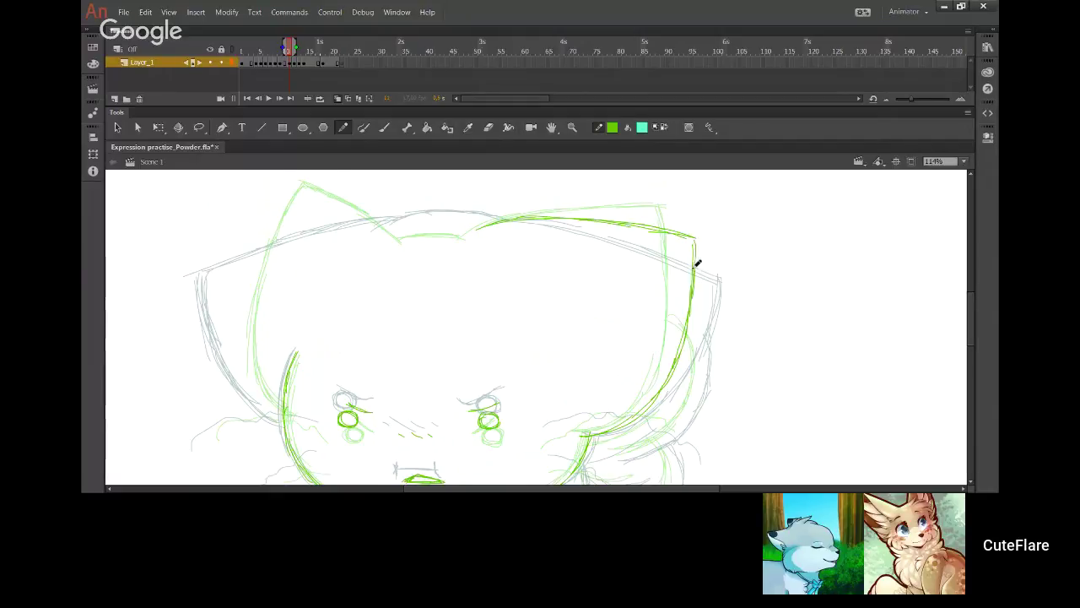
Step: Draw the top of the head and the left ear outline on frame 11, ending at the left cheek
mouse_move(402, 231)
left_mouse_down()
mouse_move(482, 227)
mouse_move(248, 226)
left_mouse_up()
mouse_move(341, 221)
left_mouse_down()
mouse_move(238, 228)
mouse_move(230, 315)
mouse_move(262, 386)
mouse_move(236, 348)
mouse_move(234, 255)
mouse_move(241, 227)
mouse_move(292, 225)
mouse_move(238, 230)
mouse_move(243, 367)
mouse_move(283, 417)
left_mouse_up()
key("ctrl+z")
key("ctrl+z")
key("Delete")
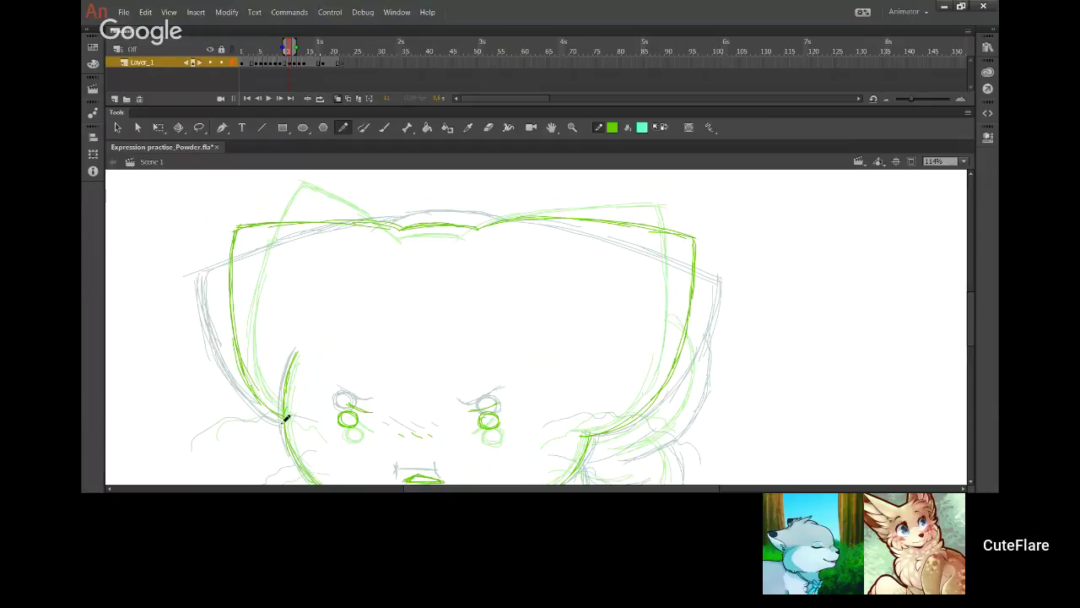
Step: Draw the wavy whiskers on both cheeks of frame 11 between the onion-skinned positions
left_click_drag(419, 422, 416, 267)
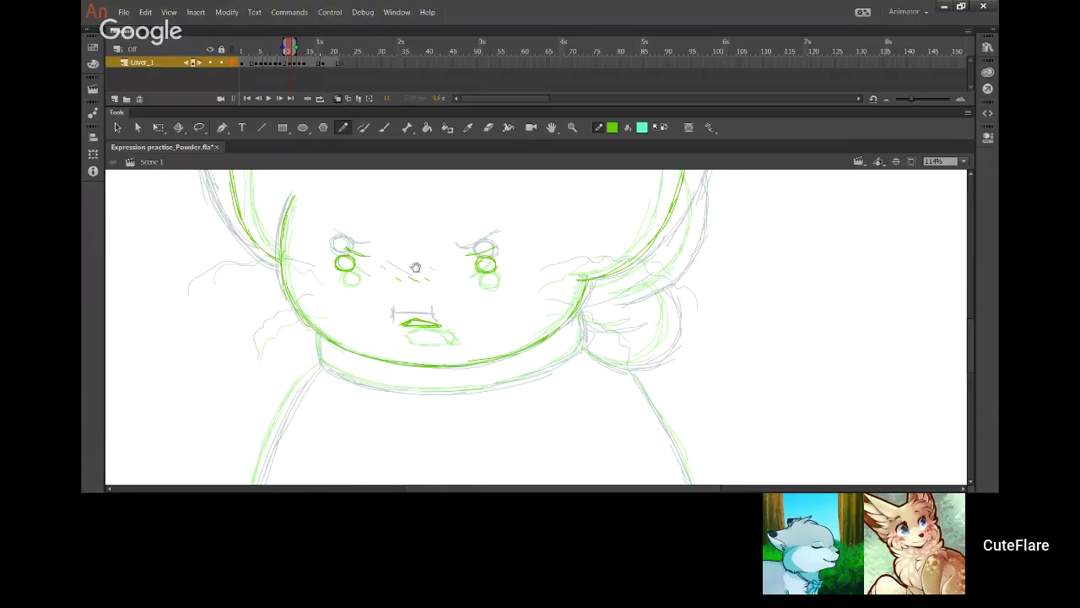
mouse_move(540, 282)
left_mouse_down()
mouse_move(646, 258)
mouse_move(681, 281)
left_mouse_up()
left_click_drag(541, 308, 597, 325)
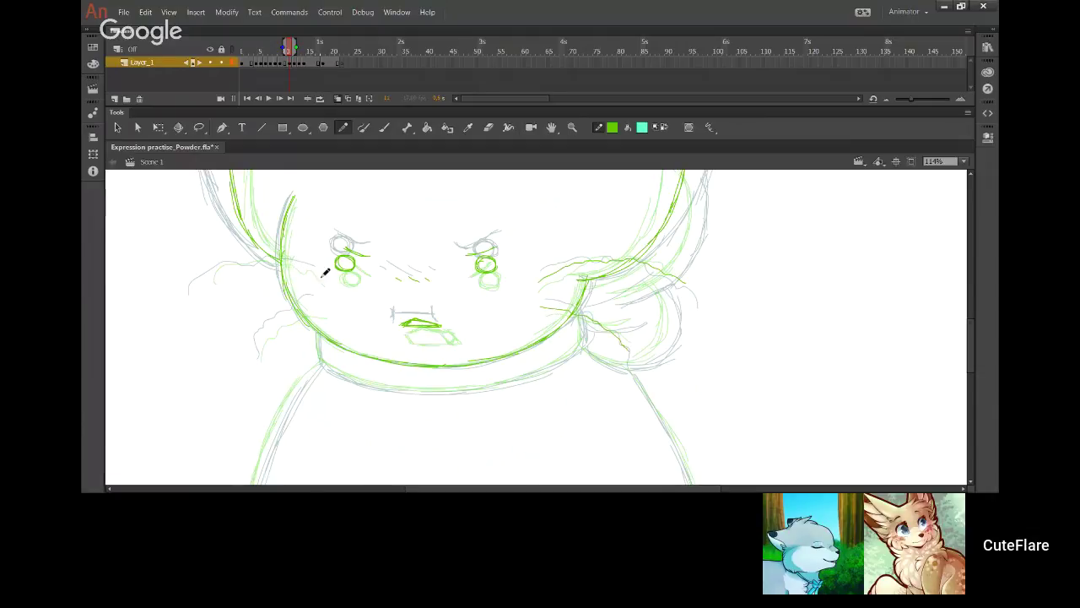
left_click_drag(212, 280, 200, 296)
mouse_move(259, 358)
left_mouse_down()
mouse_move(272, 335)
mouse_move(324, 306)
left_mouse_up()
Step: Trace the collar band beneath the jaw on frame 11
mouse_move(503, 353)
left_mouse_down()
mouse_move(448, 330)
mouse_move(420, 241)
left_mouse_up()
mouse_move(236, 218)
left_mouse_down()
mouse_move(249, 263)
mouse_move(298, 280)
mouse_move(261, 267)
mouse_move(387, 284)
mouse_move(323, 281)
mouse_move(423, 279)
mouse_move(455, 266)
mouse_move(406, 281)
mouse_move(490, 247)
mouse_move(452, 262)
mouse_move(487, 246)
mouse_move(500, 204)
left_mouse_up()
mouse_move(319, 382)
left_mouse_down()
mouse_move(378, 266)
mouse_move(393, 352)
left_mouse_up()
Step: Trace the left side of the body on frame 11 from the collar down, redoing strokes that miss the curve
left_click_drag(233, 429, 244, 340)
left_click_drag(237, 390, 261, 310)
key("ctrl+z")
left_click_drag(234, 409, 258, 299)
key("ctrl+z")
mouse_move(239, 395)
left_mouse_down()
mouse_move(289, 246)
mouse_move(285, 261)
left_mouse_up()
mouse_move(252, 330)
left_mouse_down()
mouse_move(275, 272)
mouse_move(293, 252)
mouse_move(272, 282)
mouse_move(317, 224)
left_mouse_up()
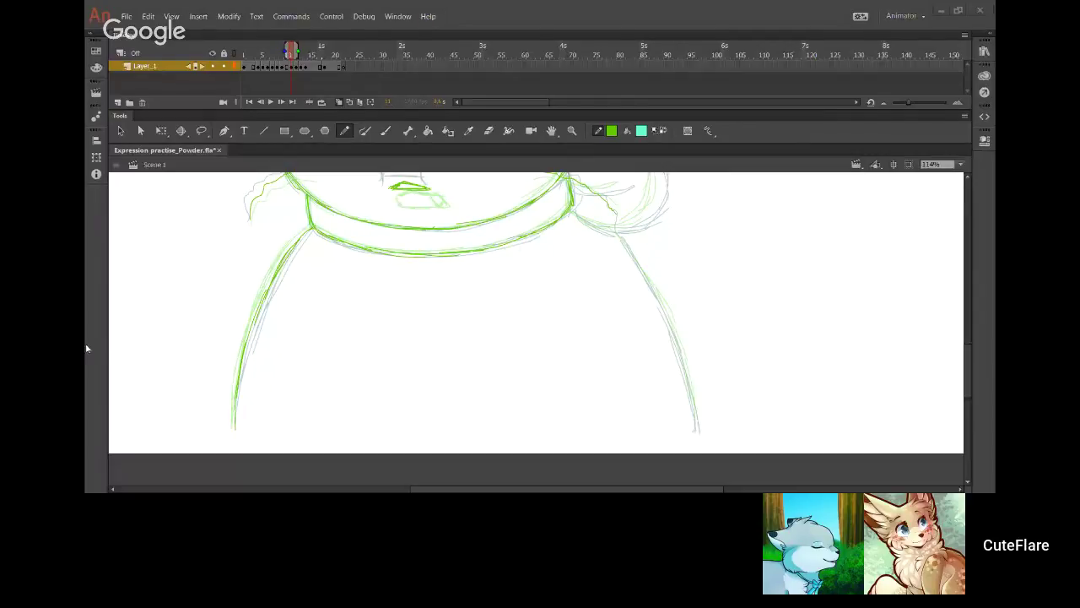
Step: Draw the two rounded bow loops and their inner folds behind the right cheek on frame 11
left_click_drag(605, 279, 535, 405)
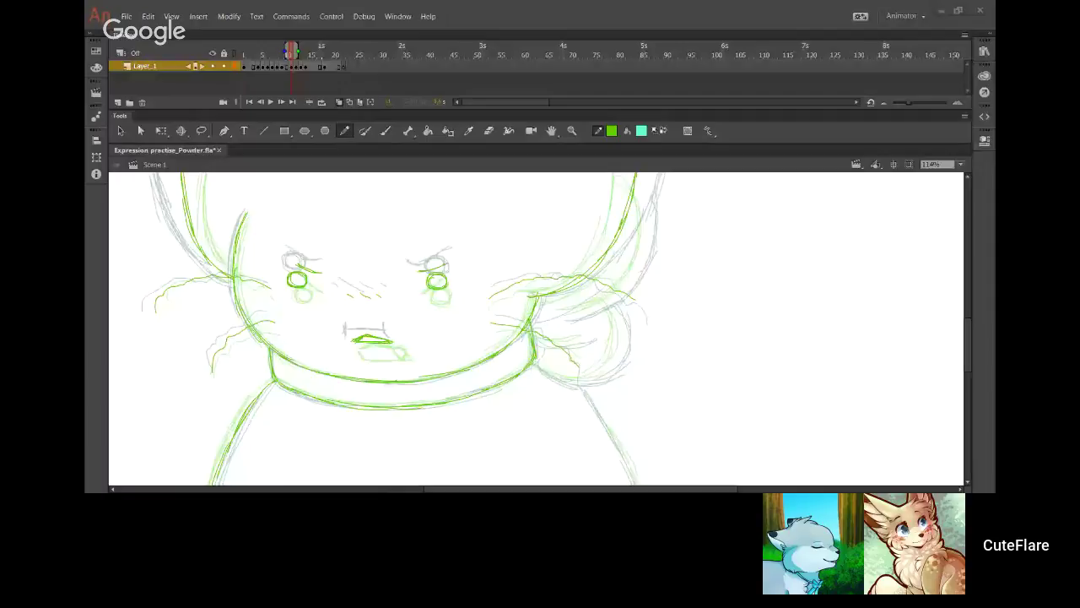
left_click_drag(603, 302, 562, 381)
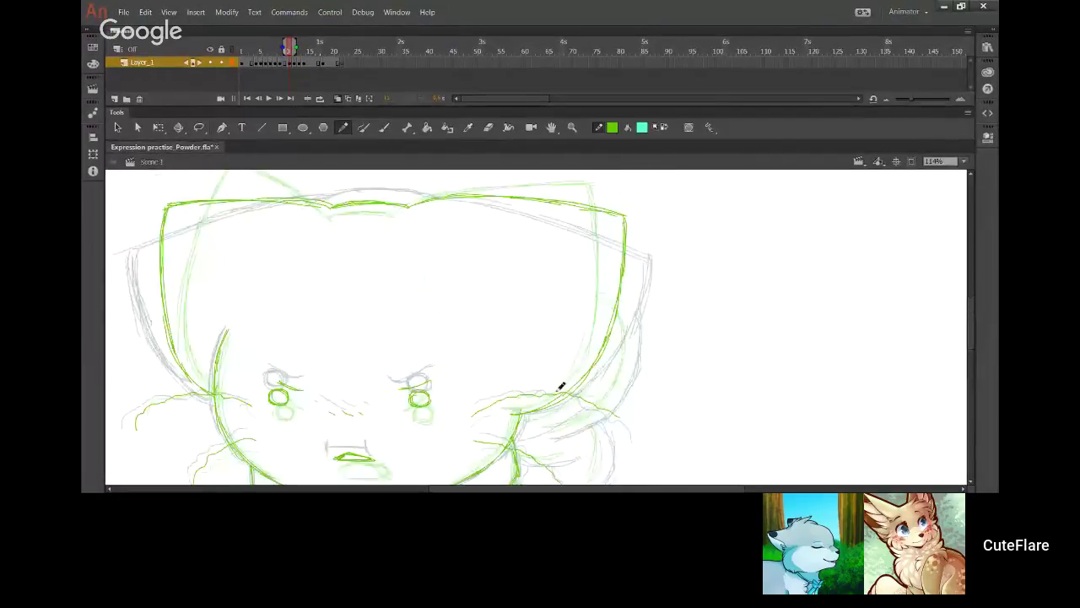
left_click_drag(584, 426, 636, 354)
left_click_drag(632, 309, 634, 316)
left_click_drag(603, 281, 603, 221)
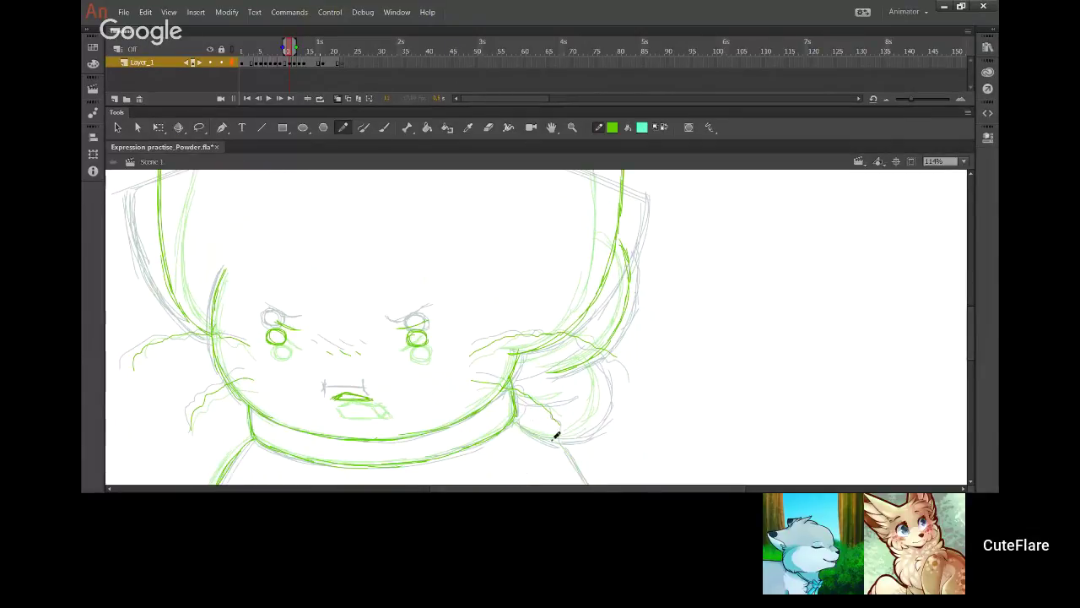
mouse_move(567, 435)
left_mouse_down()
mouse_move(591, 428)
mouse_move(605, 385)
mouse_move(597, 365)
left_mouse_up()
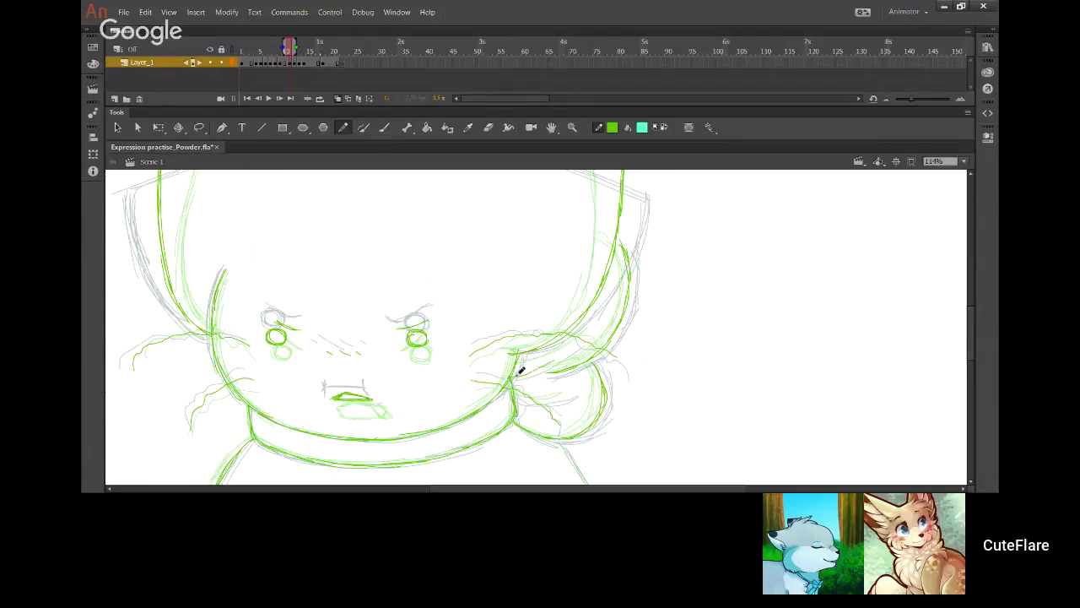
mouse_move(513, 373)
left_mouse_down()
mouse_move(556, 361)
mouse_move(590, 333)
left_mouse_up()
Step: Trace the right side of the body on frame 11 from the collar down to its lower end
scroll(558, 410, "down", 5)
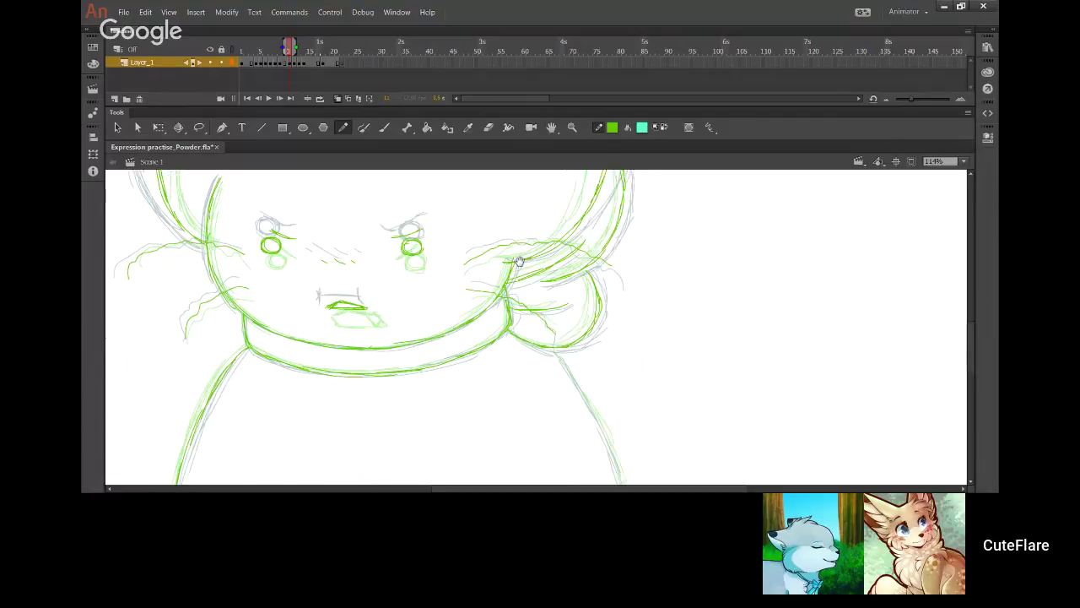
mouse_move(608, 297)
left_mouse_down()
mouse_move(649, 369)
mouse_move(622, 323)
mouse_move(656, 410)
left_mouse_up()
left_click_drag(640, 365, 665, 456)
mouse_move(653, 402)
left_mouse_down()
mouse_move(665, 456)
mouse_move(615, 466)
left_mouse_up()
left_click_drag(517, 270, 577, 465)
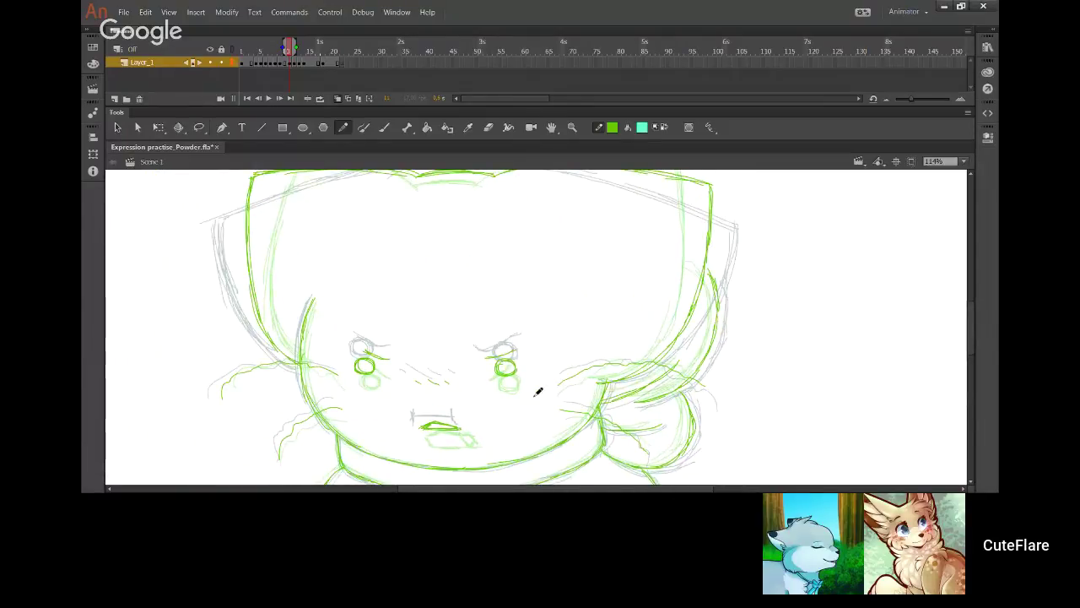
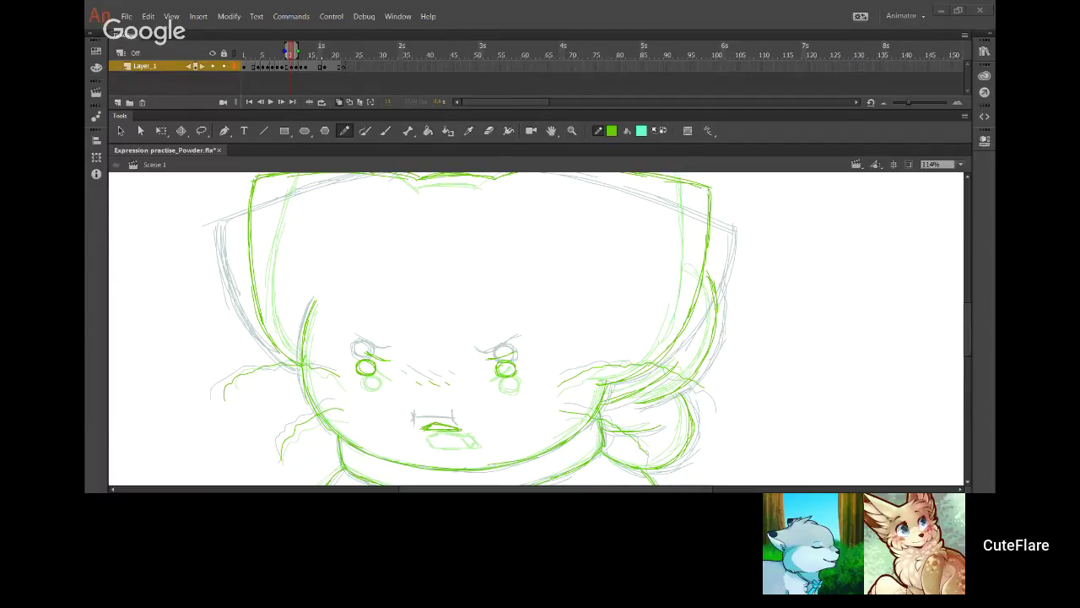
mouse_move(490, 306)
left_mouse_down()
mouse_move(475, 380)
mouse_move(502, 295)
mouse_move(498, 455)
left_mouse_up()
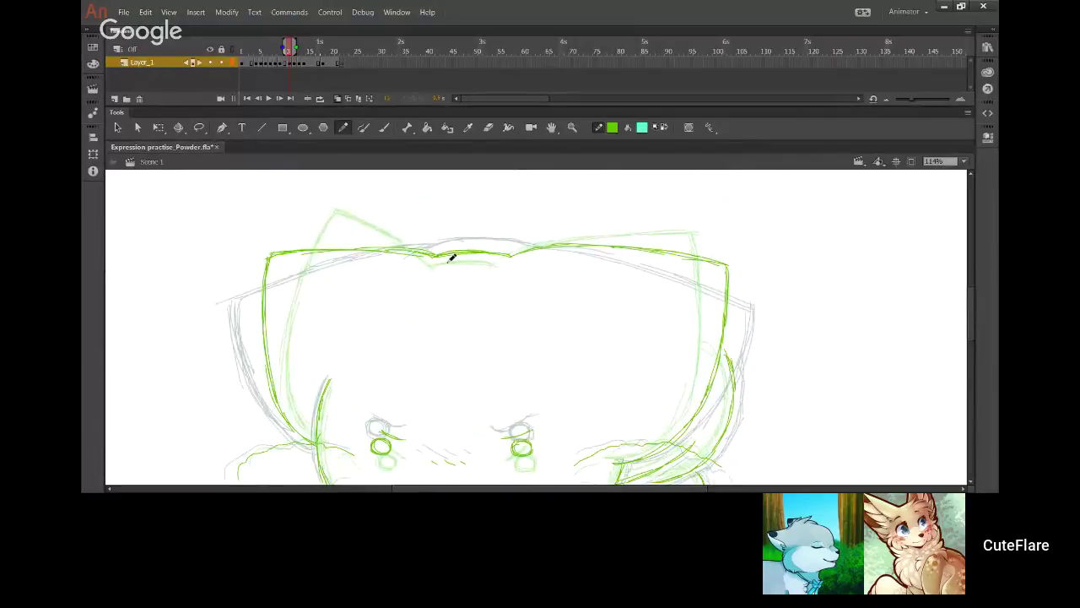
scroll(498, 439, "down", 10)
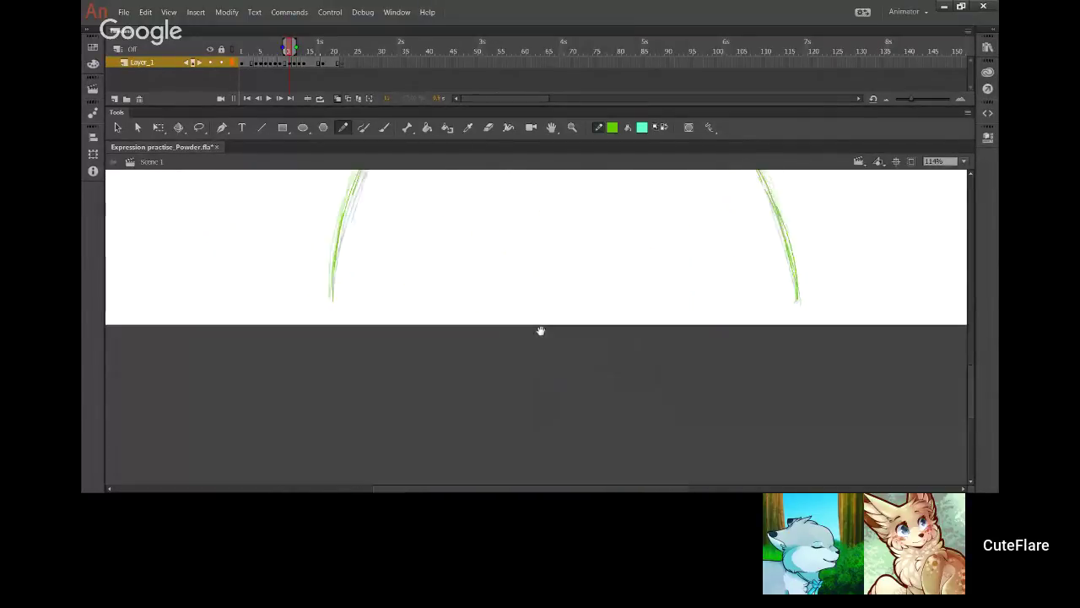
scroll(527, 336, "up", 8)
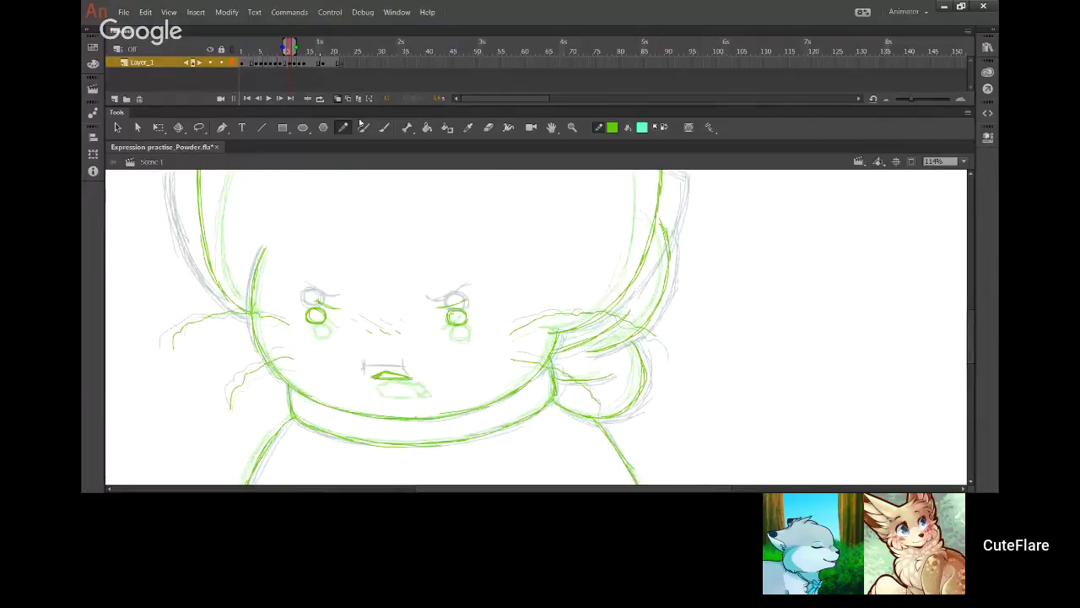
Step: Insert a blank keyframe at frame 13, between the Disgust pose and the following raised-head pose, for the next in-between
left_click(305, 67)
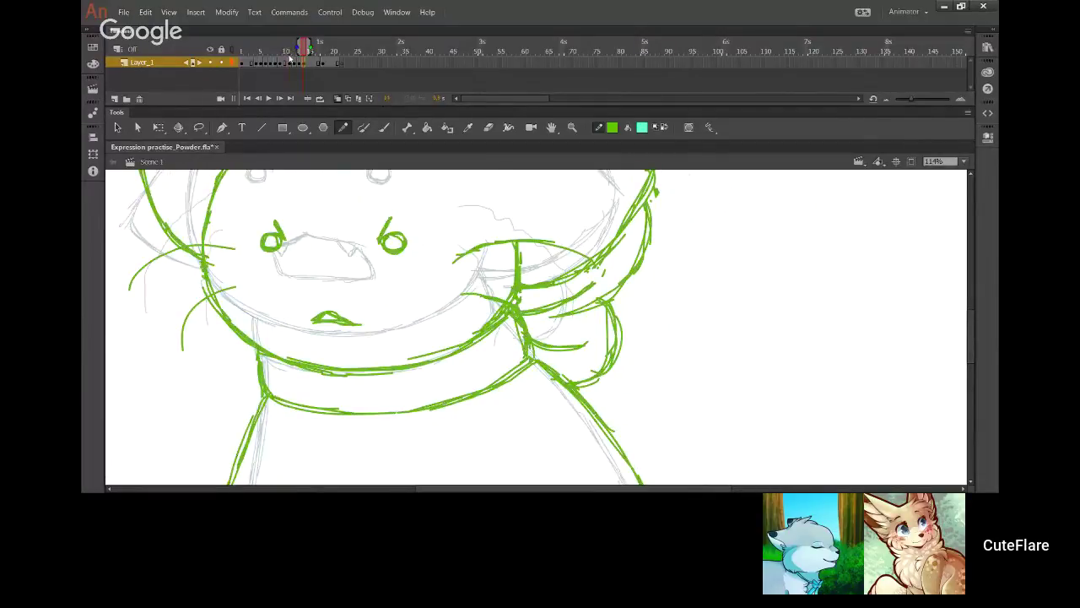
left_click(293, 55)
left_click(302, 66)
left_click(320, 79)
left_click(311, 65)
left_click(300, 66)
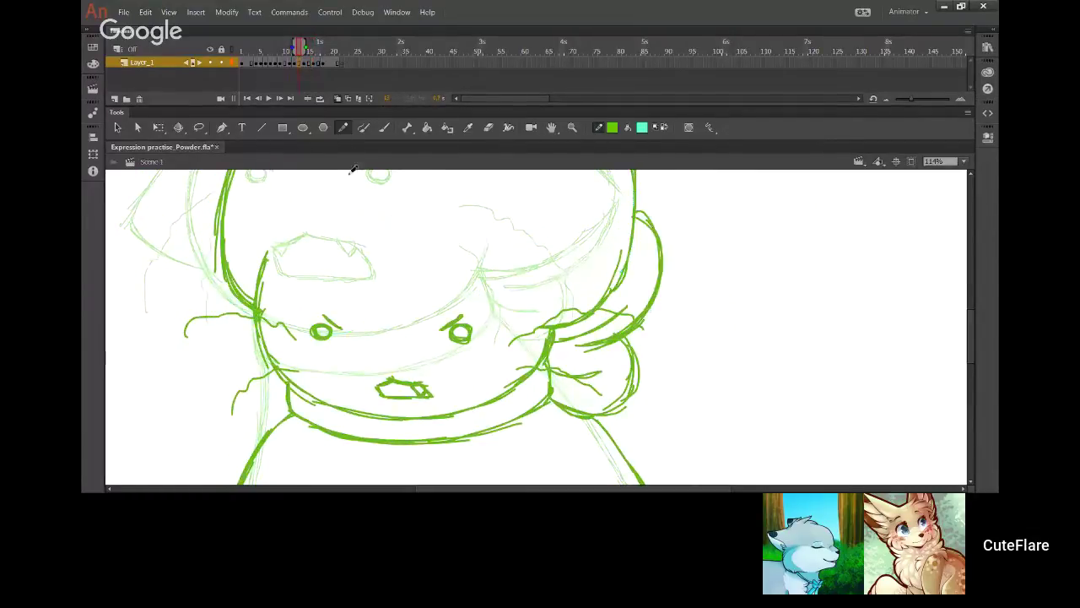
left_click(304, 54)
left_click(300, 56)
left_click(299, 64)
key("F7")
Step: At 50% zoom, sketch a turquoise construction circle for the head on frame 13, between the onion-skinned heads
left_click_drag(472, 328, 525, 376)
left_click(964, 160)
left_click(929, 220)
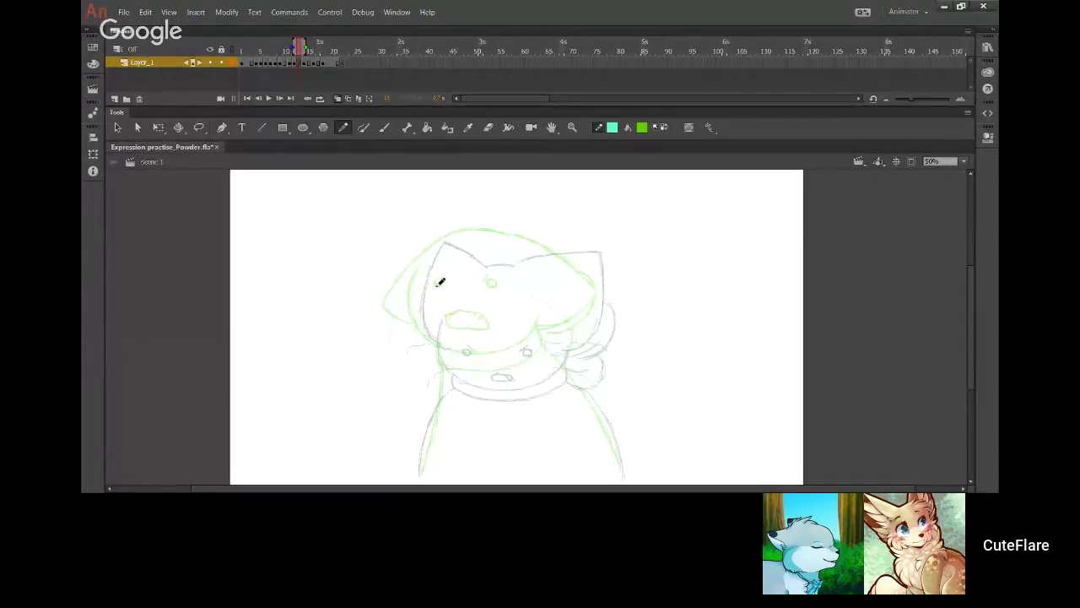
left_click_drag(429, 299, 448, 359)
mouse_move(428, 319)
left_mouse_down()
mouse_move(437, 343)
mouse_move(491, 380)
mouse_move(563, 340)
mouse_move(557, 292)
mouse_move(557, 316)
mouse_move(508, 262)
mouse_move(482, 258)
mouse_move(427, 321)
left_mouse_up()
mouse_move(444, 275)
left_mouse_down()
mouse_move(441, 367)
mouse_move(466, 260)
mouse_move(486, 255)
mouse_move(456, 286)
mouse_move(495, 261)
mouse_move(482, 264)
mouse_move(514, 260)
mouse_move(543, 275)
left_mouse_up()
Step: Add a curved vertical centre line and a curved horizontal eye line across the turquoise head circle
mouse_move(493, 377)
left_mouse_down()
mouse_move(476, 264)
mouse_move(490, 378)
left_mouse_up()
key("ctrl+z")
key("ctrl+z")
left_click_drag(490, 376, 480, 268)
left_click_drag(444, 327, 518, 330)
key("ctrl+z")
left_click_drag(442, 330, 535, 327)
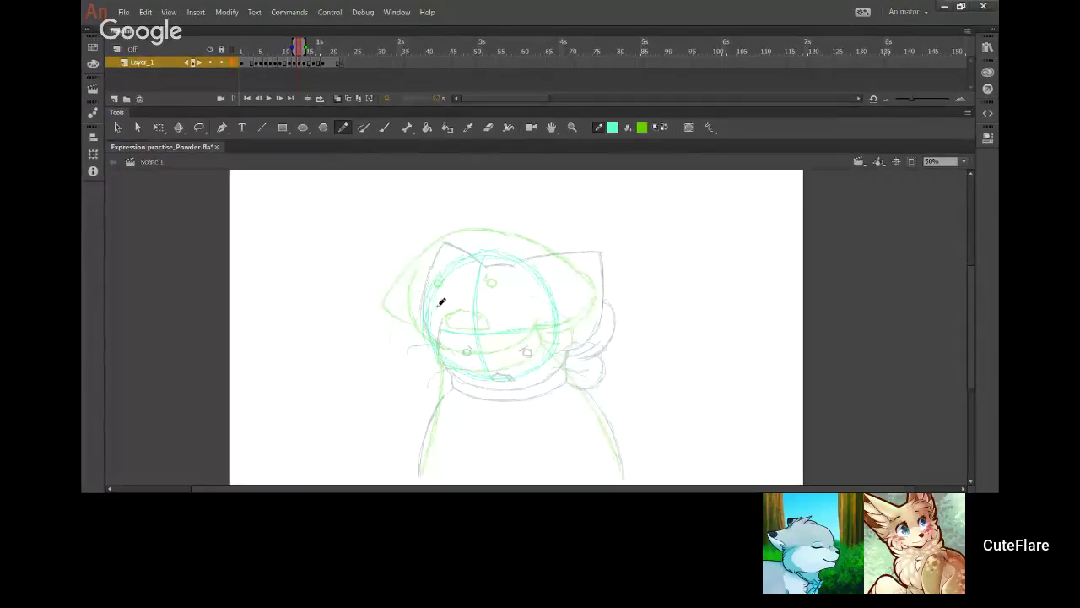
Step: Swap the stroke colour back to green and nudge the whole head construction slightly upward
left_click(663, 128)
mouse_move(535, 379)
left_mouse_down()
mouse_move(504, 265)
mouse_move(490, 393)
left_mouse_up()
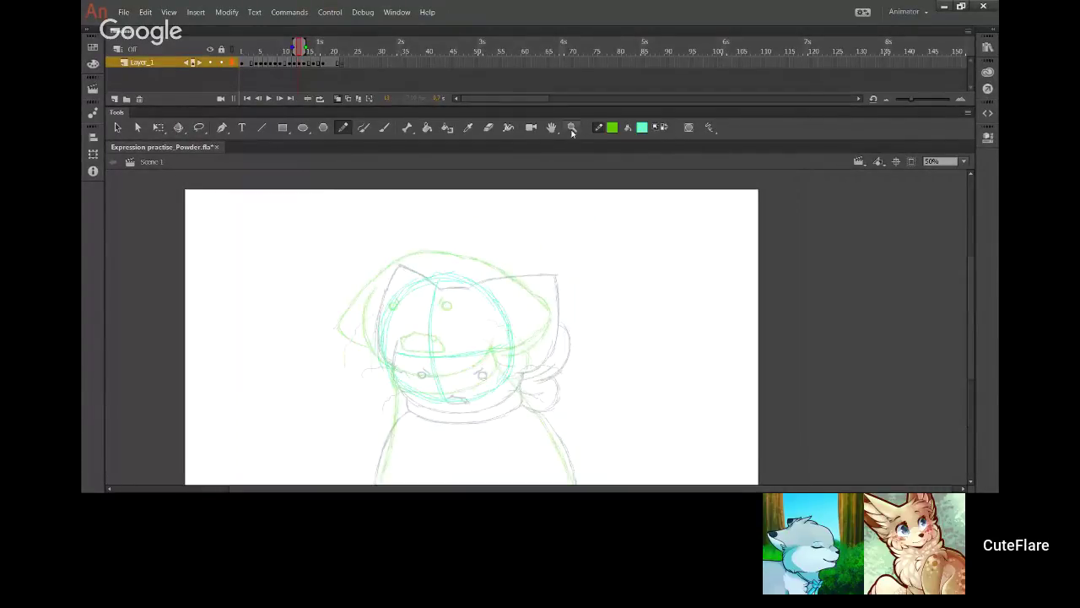
key("z")
left_click_drag(309, 236, 547, 426)
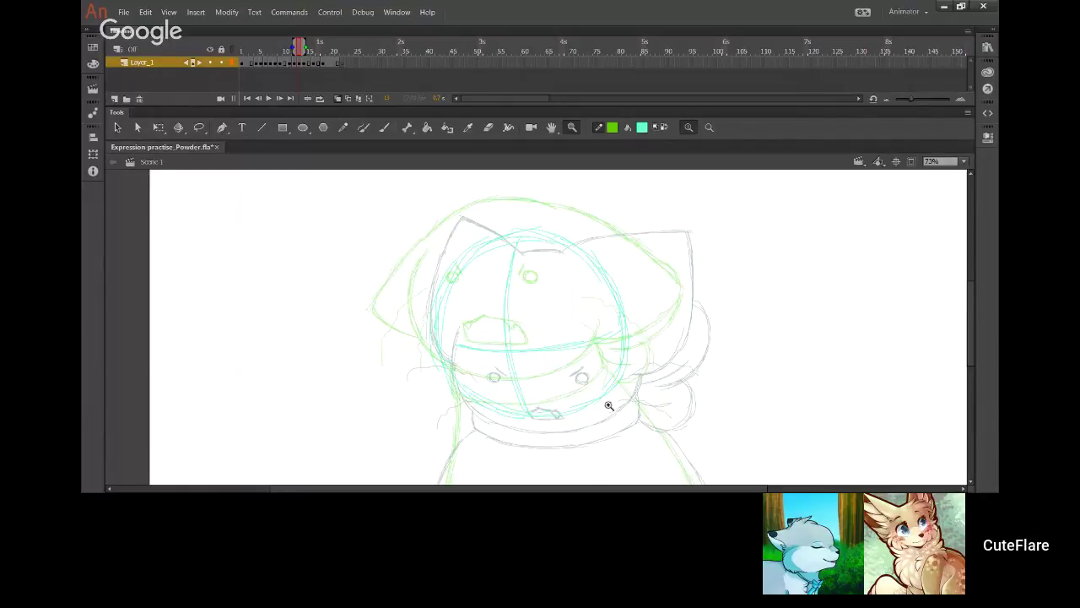
key("ctrl+a")
left_click_drag(606, 399, 605, 393)
left_click_drag(642, 345, 570, 376)
Step: Draw the right ear's upper edge in green on frame 13 and transform it so its outer end sits slightly lower
left_click(342, 128)
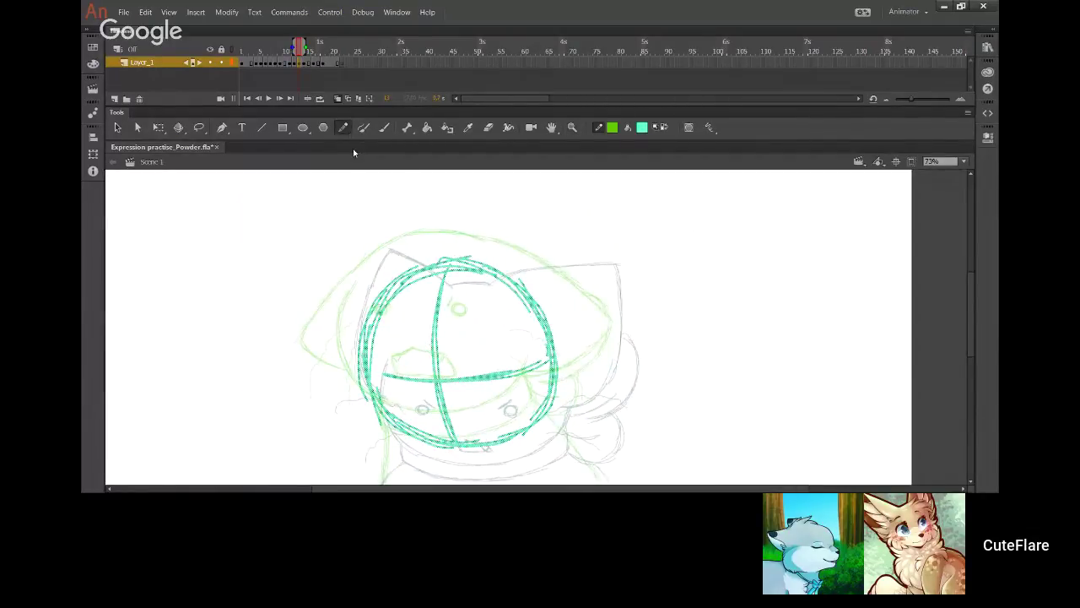
left_click_drag(476, 263, 579, 270)
mouse_move(512, 258)
left_mouse_down()
mouse_move(607, 281)
mouse_move(590, 244)
left_mouse_up()
left_click_drag(608, 288, 591, 279)
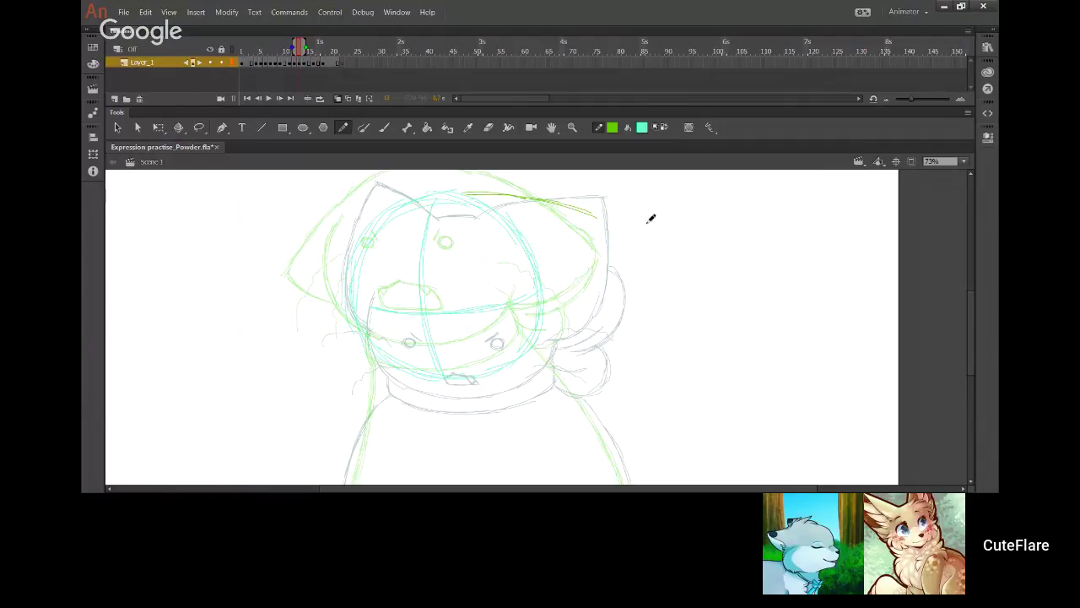
double_click(536, 203, "ctrl")
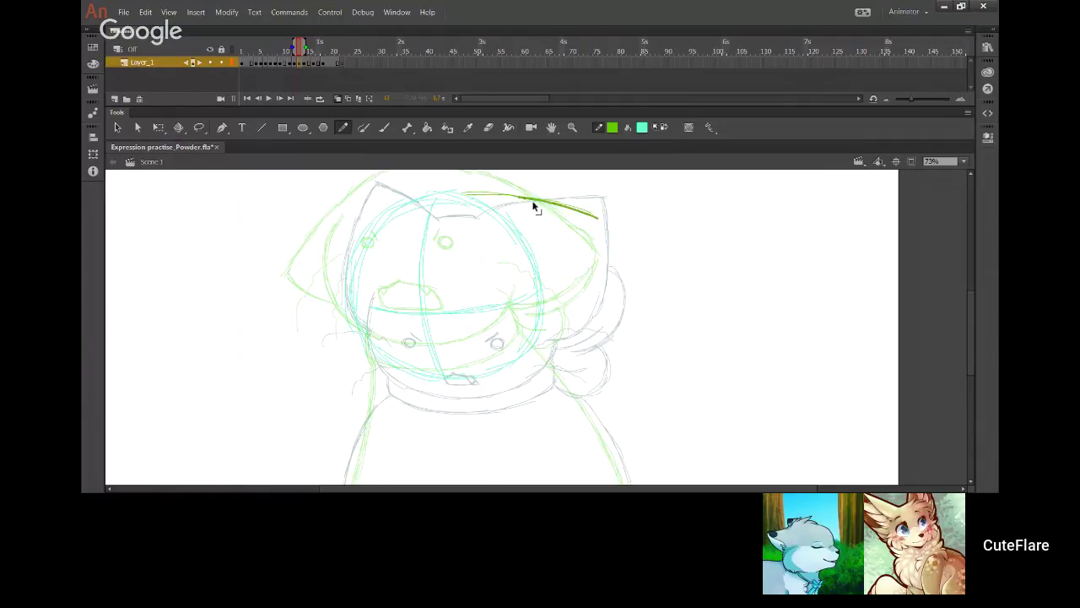
left_click(159, 128)
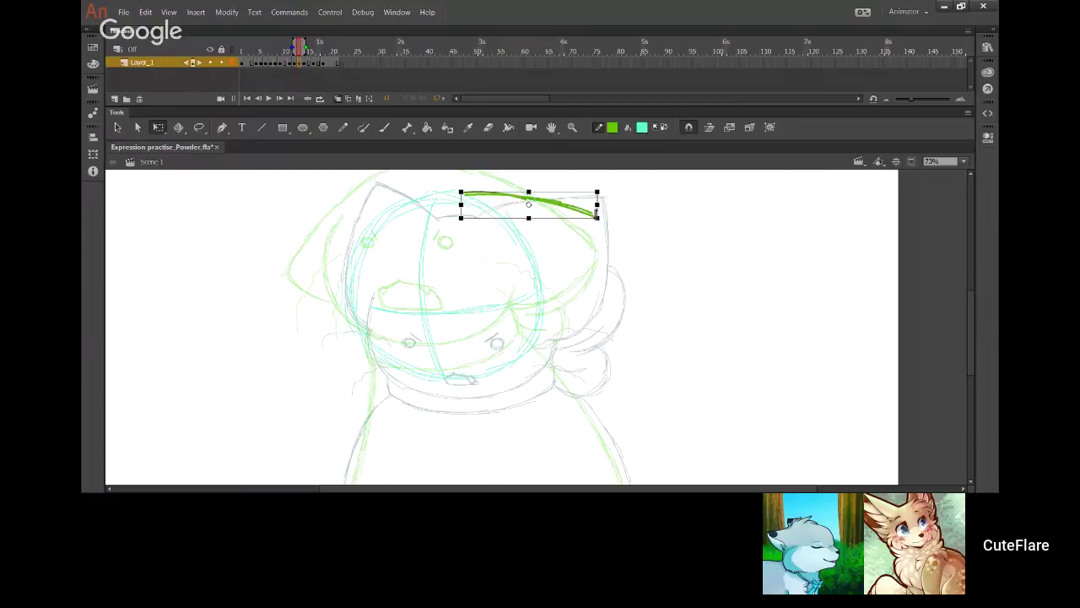
left_click_drag(596, 217, 596, 229)
left_click(599, 247)
key("y")
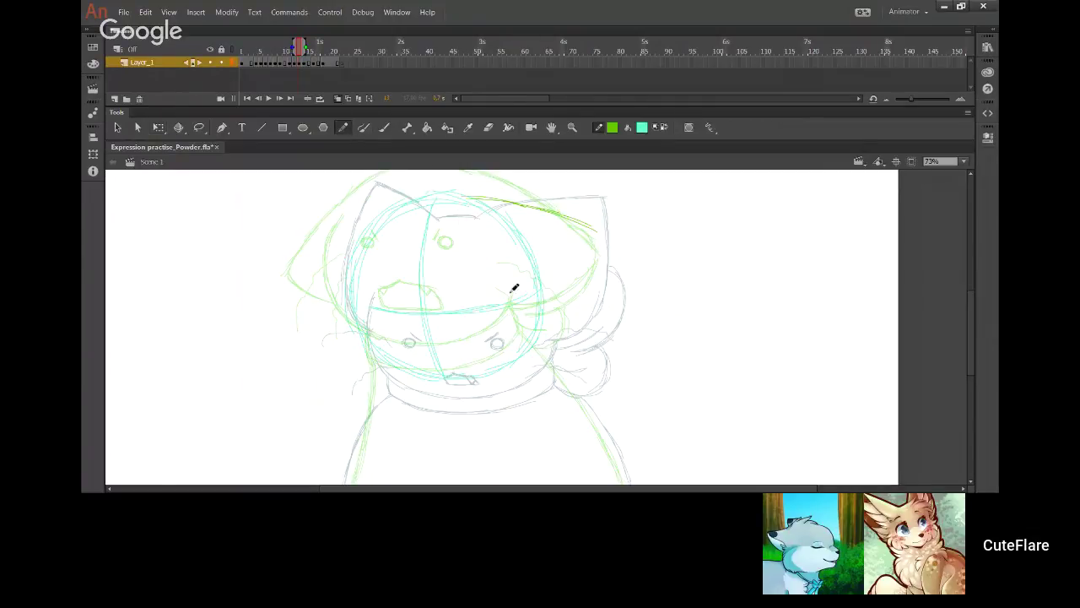
Step: Extend the top of the head to the left and trace the face outline around the construction circle's lower half
mouse_move(462, 198)
left_mouse_down()
mouse_move(409, 204)
mouse_move(419, 201)
left_mouse_up()
mouse_move(347, 268)
left_mouse_down()
mouse_move(345, 301)
mouse_move(352, 296)
mouse_move(356, 346)
mouse_move(355, 298)
mouse_move(364, 358)
mouse_move(380, 367)
mouse_move(352, 329)
mouse_move(406, 379)
mouse_move(360, 351)
mouse_move(378, 366)
mouse_move(443, 387)
mouse_move(359, 346)
mouse_move(440, 394)
mouse_move(366, 355)
mouse_move(447, 388)
mouse_move(379, 368)
mouse_move(421, 387)
mouse_move(365, 353)
mouse_move(431, 386)
mouse_move(378, 365)
mouse_move(492, 376)
mouse_move(411, 381)
mouse_move(528, 362)
mouse_move(508, 368)
mouse_move(537, 325)
left_mouse_up()
left_click_drag(370, 361, 419, 385)
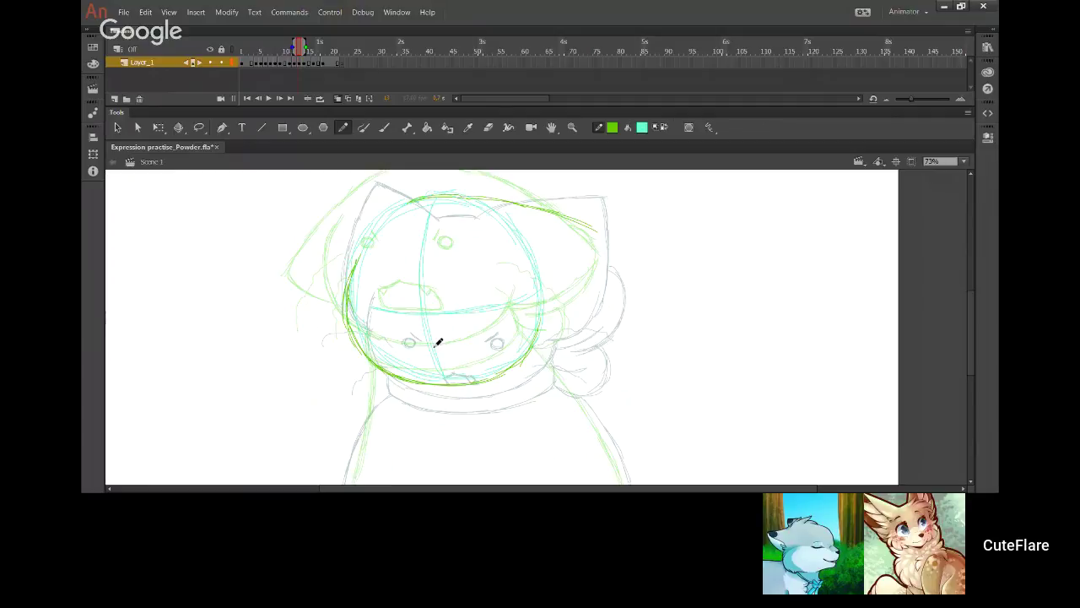
Step: Draw two narrow oval eyes along the horizontal guide on frame 13, redoing the strokes that look wrong
mouse_move(385, 309)
left_mouse_down()
mouse_move(380, 292)
mouse_move(393, 309)
mouse_move(397, 296)
mouse_move(386, 299)
left_mouse_up()
key("ctrl+z")
key("ctrl+z")
key("ctrl+z")
mouse_move(479, 290)
left_mouse_down()
mouse_move(472, 301)
mouse_move(485, 309)
mouse_move(478, 288)
left_mouse_up()
Step: Complete both ear outlines down to the cheeks on frame 13 and add short slanted brows above the eyes
mouse_move(543, 319)
left_mouse_down()
mouse_move(591, 296)
mouse_move(569, 311)
mouse_move(595, 271)
left_mouse_up()
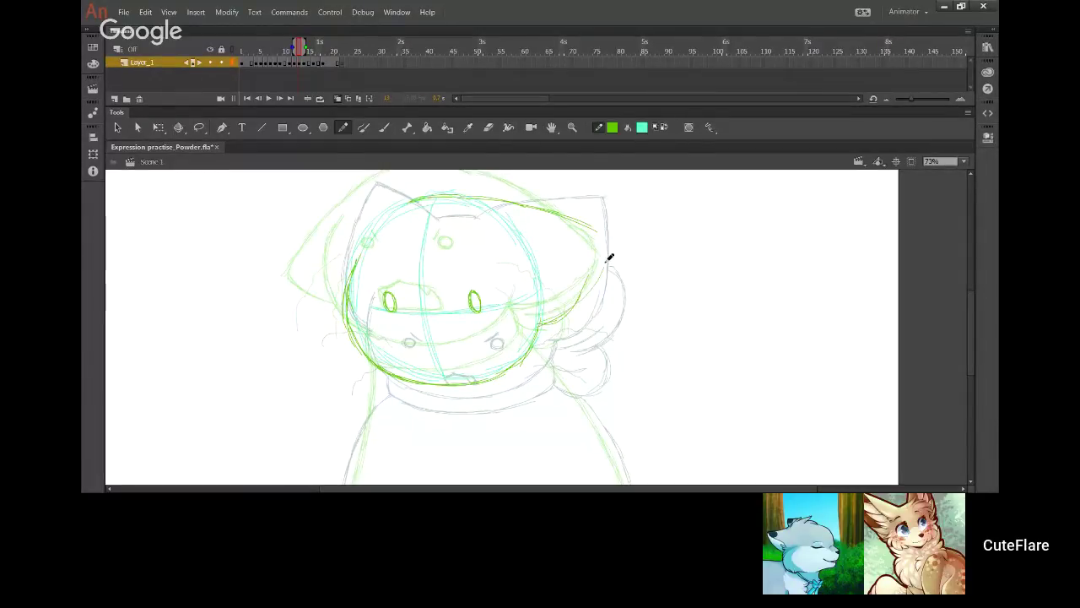
mouse_move(555, 323)
left_mouse_down()
mouse_move(607, 246)
mouse_move(574, 222)
mouse_move(602, 235)
mouse_move(504, 219)
left_mouse_up()
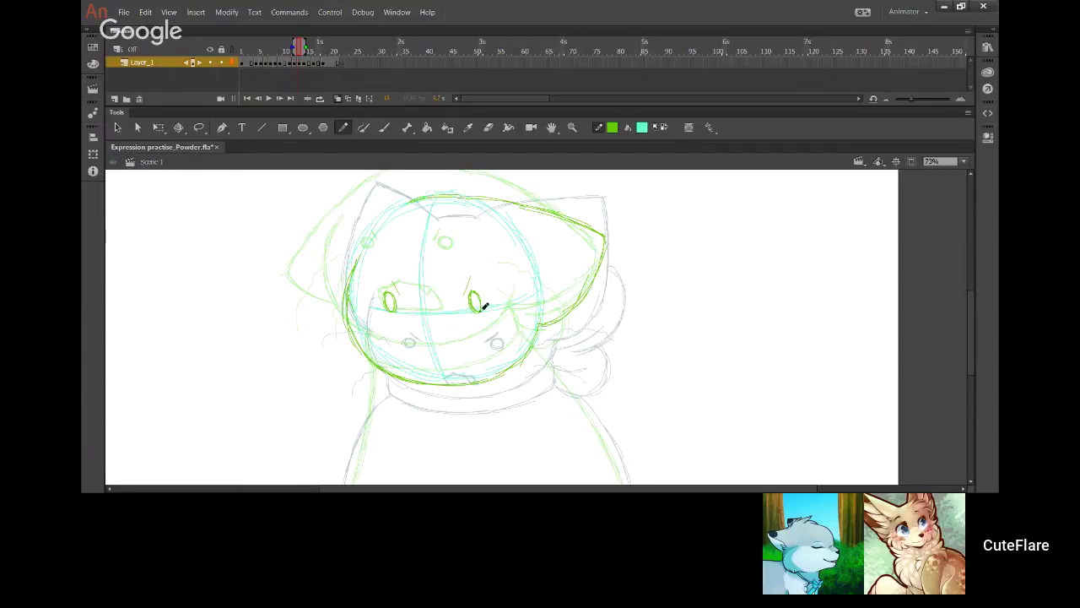
left_click_drag(492, 287, 525, 339)
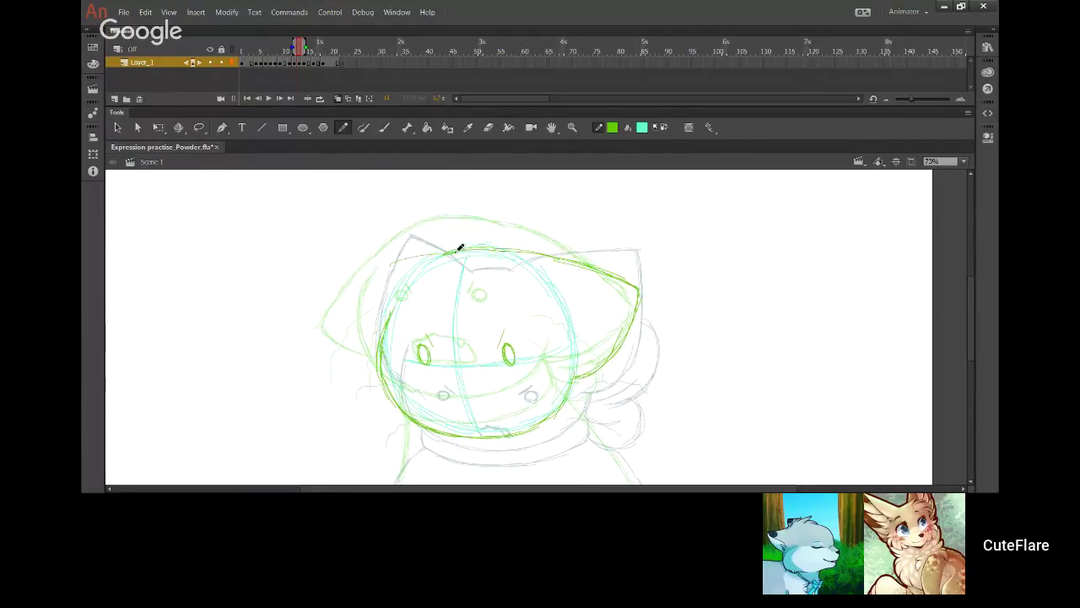
left_click_drag(359, 282, 418, 256)
mouse_move(344, 295)
left_mouse_down()
mouse_move(415, 263)
mouse_move(348, 300)
mouse_move(371, 292)
mouse_move(360, 305)
mouse_move(358, 284)
mouse_move(392, 268)
mouse_move(358, 294)
mouse_move(364, 333)
mouse_move(349, 305)
mouse_move(368, 364)
mouse_move(360, 351)
mouse_move(381, 372)
mouse_move(354, 285)
left_mouse_up()
key("ctrl+z")
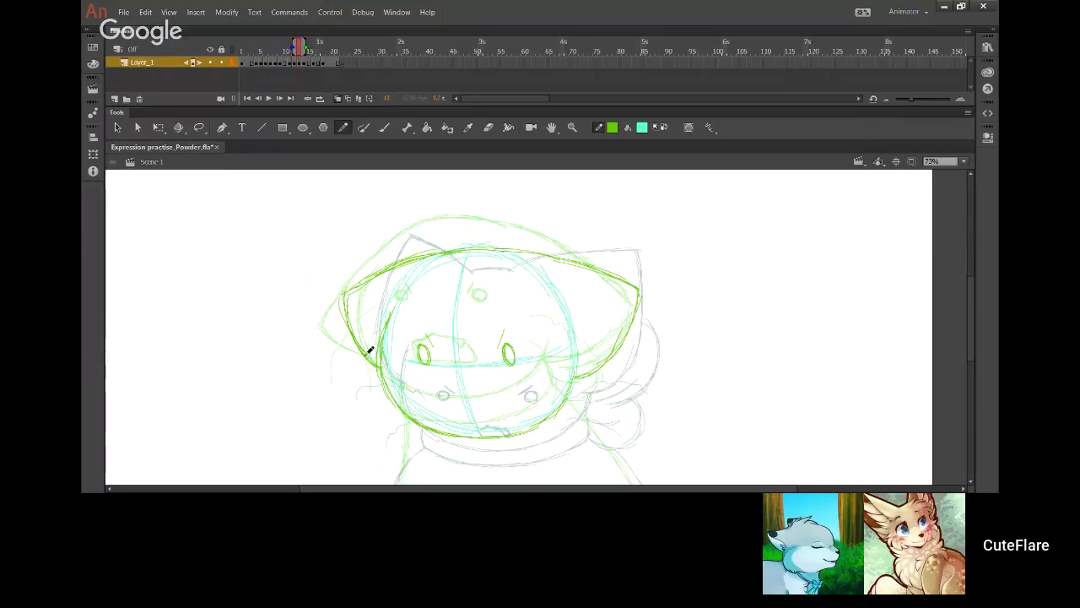
Step: Draw the small open mouth on the lower face of frame 13, comparing it with the neighbouring frames
left_click_drag(536, 454, 499, 329)
left_click_drag(419, 274, 442, 275)
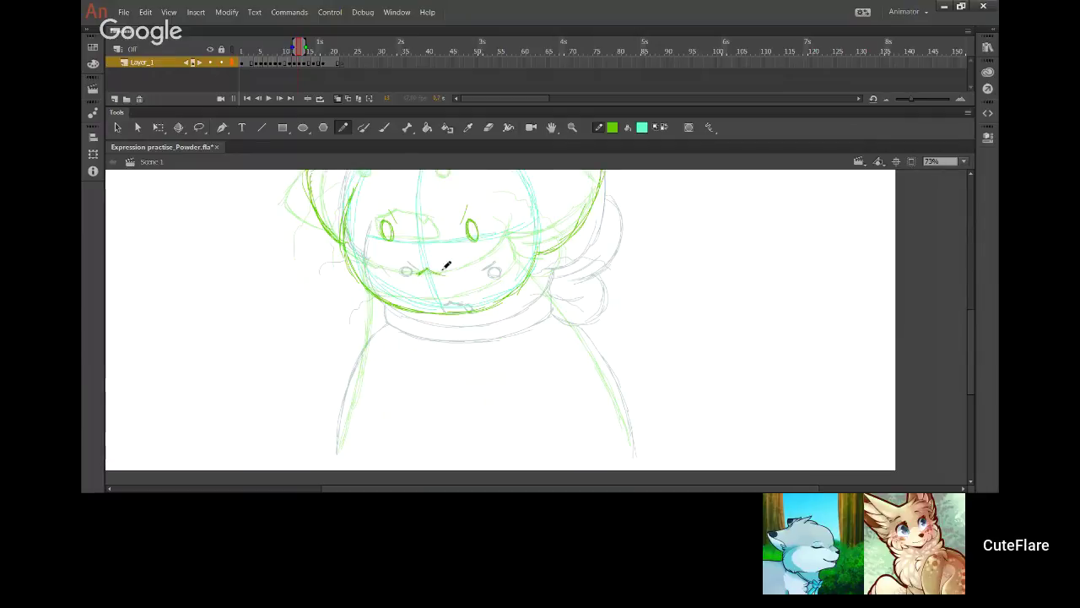
left_click(259, 100)
left_click(280, 100)
mouse_move(427, 271)
left_mouse_down()
mouse_move(451, 276)
mouse_move(430, 287)
left_mouse_up()
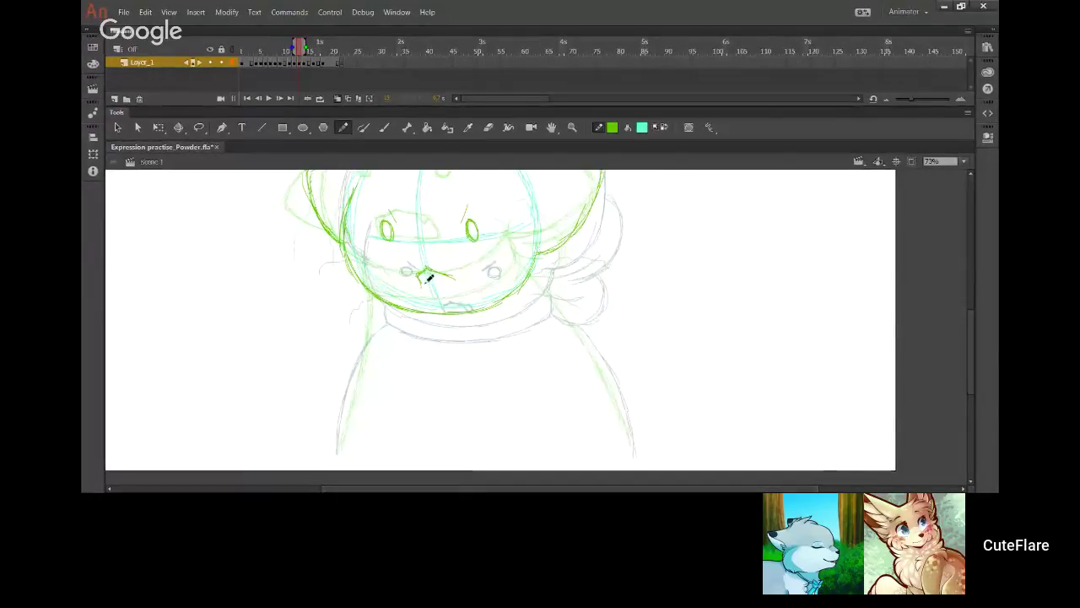
left_click_drag(440, 290, 456, 287)
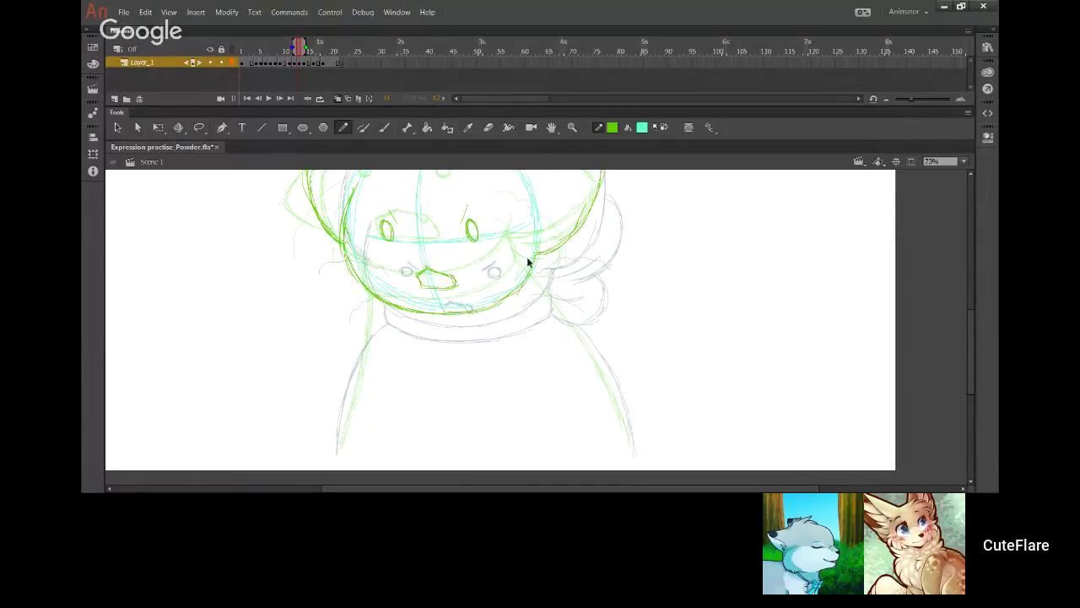
Step: Add an inner lip line and pointed teeth inside the open mouth on frame 13
left_click(572, 127)
left_click_drag(349, 207, 542, 379)
key("y")
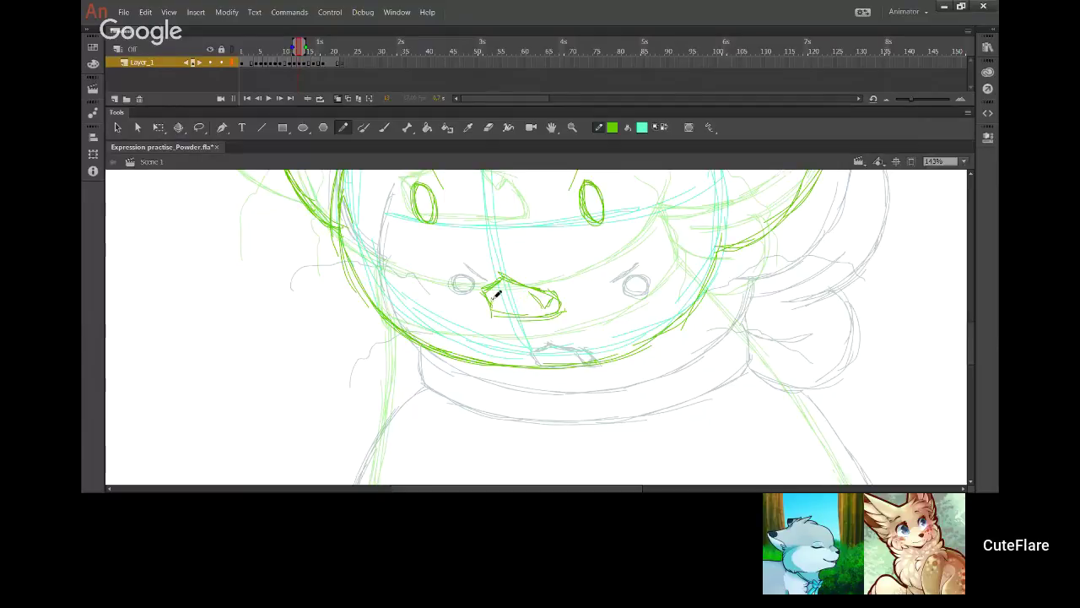
left_click_drag(503, 294, 536, 297)
left_click_drag(532, 311, 542, 315)
key("alt+Tab")
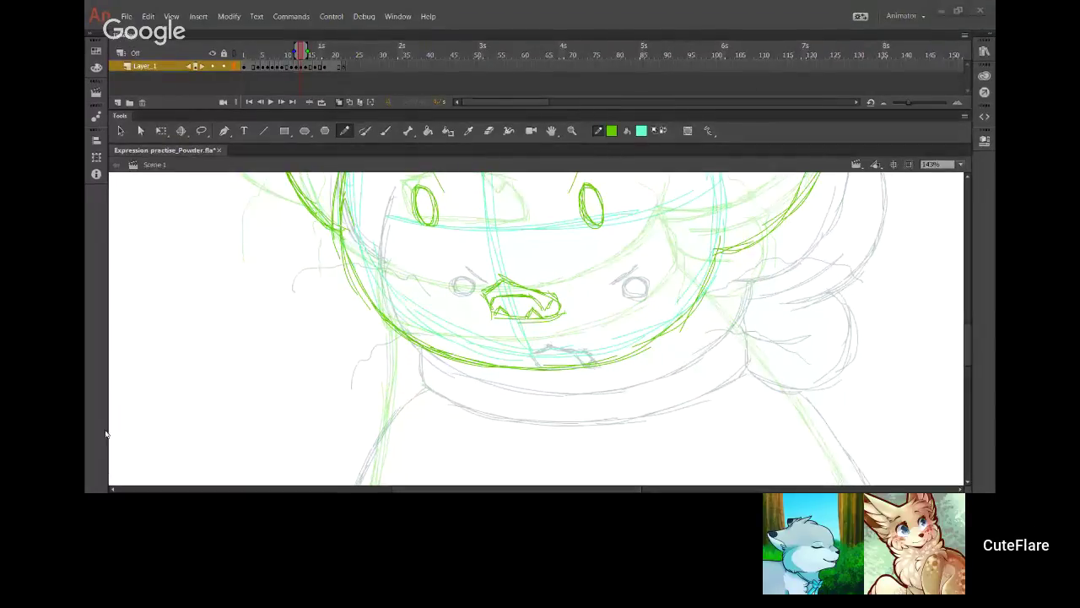
left_click(169, 406)
left_click_drag(423, 339, 589, 392)
key("ctrl+z")
left_click_drag(586, 313, 572, 208)
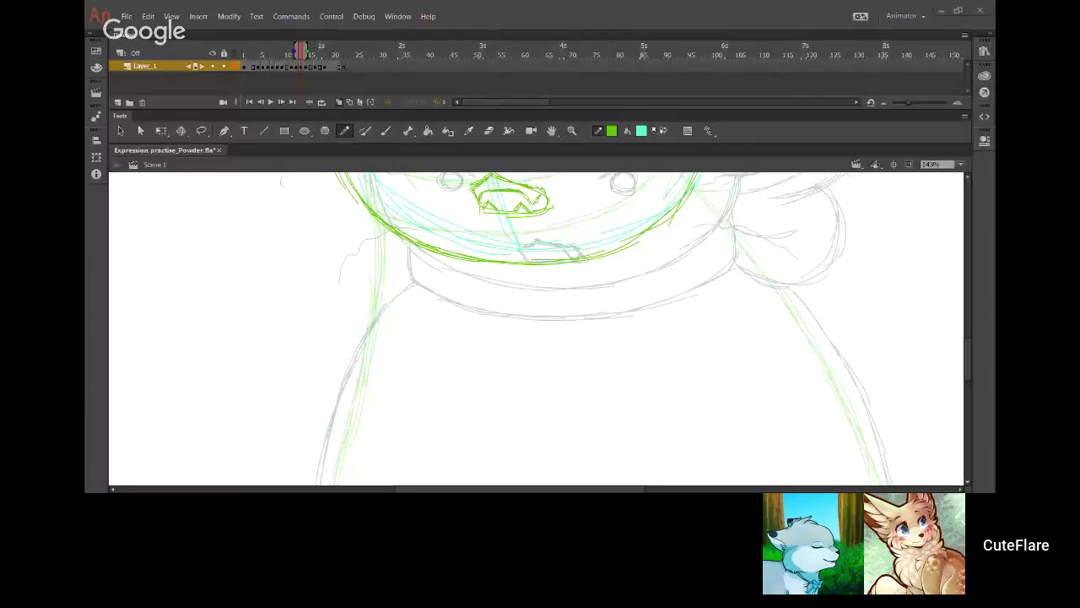
left_click(90, 308)
mouse_move(374, 286)
left_mouse_down()
mouse_move(421, 316)
mouse_move(394, 407)
left_mouse_up()
key("ctrl+z")
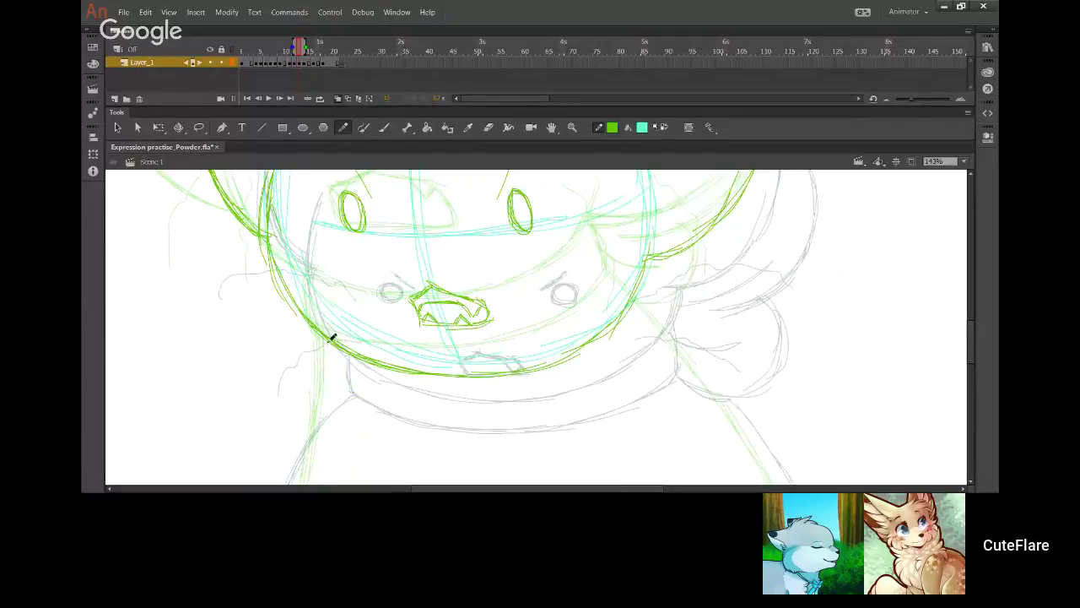
Step: Draw the collar band beneath the chin on frame 13 with the left body line below it, redoing the strokes that look wrong
mouse_move(330, 344)
left_mouse_down()
mouse_move(338, 379)
mouse_move(439, 392)
left_mouse_up()
left_click_drag(339, 381, 456, 410)
key("ctrl+z")
key("ctrl+z")
mouse_move(335, 374)
left_mouse_down()
mouse_move(419, 410)
mouse_move(400, 398)
mouse_move(446, 411)
mouse_move(541, 406)
mouse_move(601, 384)
mouse_move(640, 345)
mouse_move(642, 304)
mouse_move(649, 328)
mouse_move(642, 291)
left_mouse_up()
mouse_move(343, 386)
left_mouse_down()
mouse_move(447, 411)
mouse_move(535, 400)
left_mouse_up()
mouse_move(579, 331)
left_mouse_down()
mouse_move(606, 414)
mouse_move(641, 433)
mouse_move(599, 385)
mouse_move(611, 444)
mouse_move(591, 390)
mouse_move(503, 337)
mouse_move(518, 200)
mouse_move(350, 443)
mouse_move(316, 436)
mouse_move(386, 212)
mouse_move(379, 255)
left_mouse_up()
mouse_move(737, 276)
left_mouse_down()
mouse_move(550, 376)
mouse_move(549, 486)
left_mouse_up()
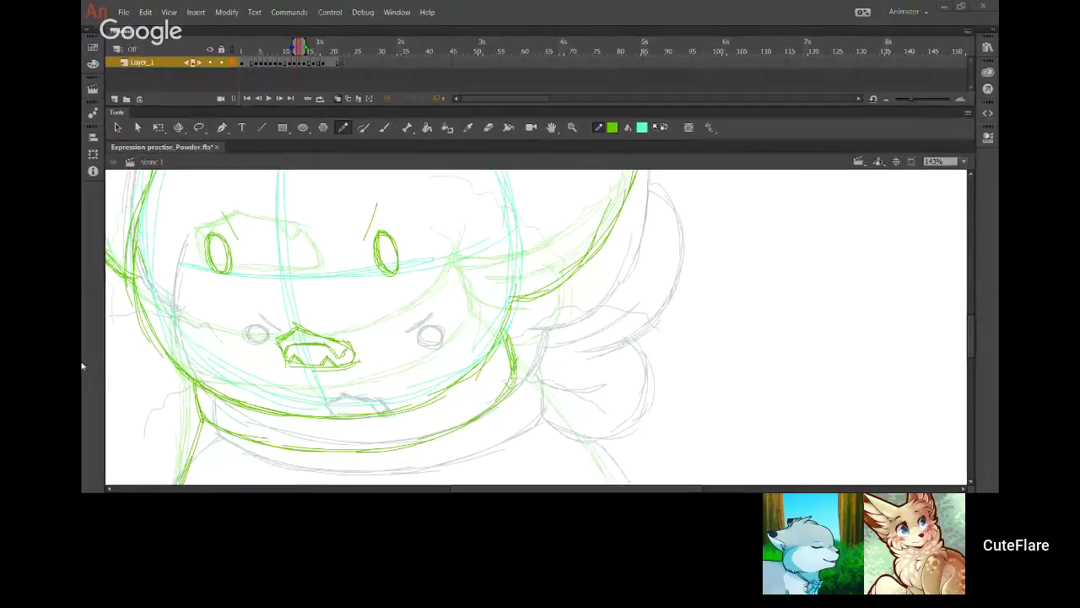
Step: Draw the two rounded bow loops with fold lines beside the right end of the collar on frame 13
mouse_move(541, 328)
left_mouse_down()
mouse_move(597, 309)
mouse_move(647, 219)
left_mouse_up()
mouse_move(576, 315)
left_mouse_down()
mouse_move(653, 216)
mouse_move(639, 254)
mouse_move(636, 194)
mouse_move(645, 219)
mouse_move(633, 188)
mouse_move(645, 223)
left_mouse_up()
mouse_move(515, 368)
left_mouse_down()
mouse_move(565, 406)
mouse_move(600, 389)
left_mouse_up()
key("ctrl+z")
mouse_move(515, 361)
left_mouse_down()
mouse_move(542, 387)
mouse_move(604, 336)
mouse_move(579, 391)
mouse_move(608, 348)
left_mouse_up()
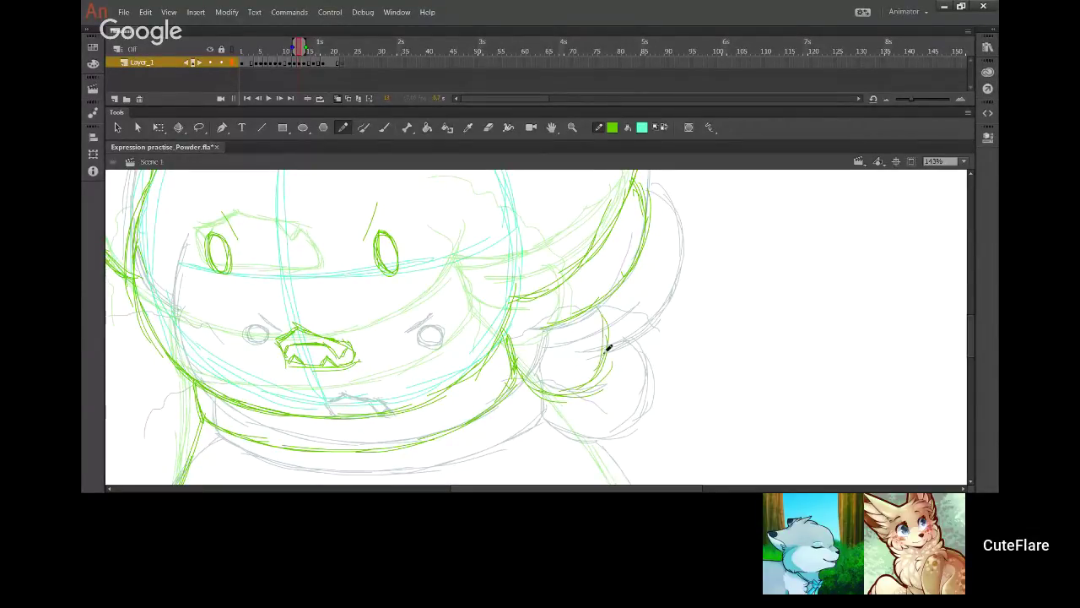
left_click_drag(511, 339, 571, 348)
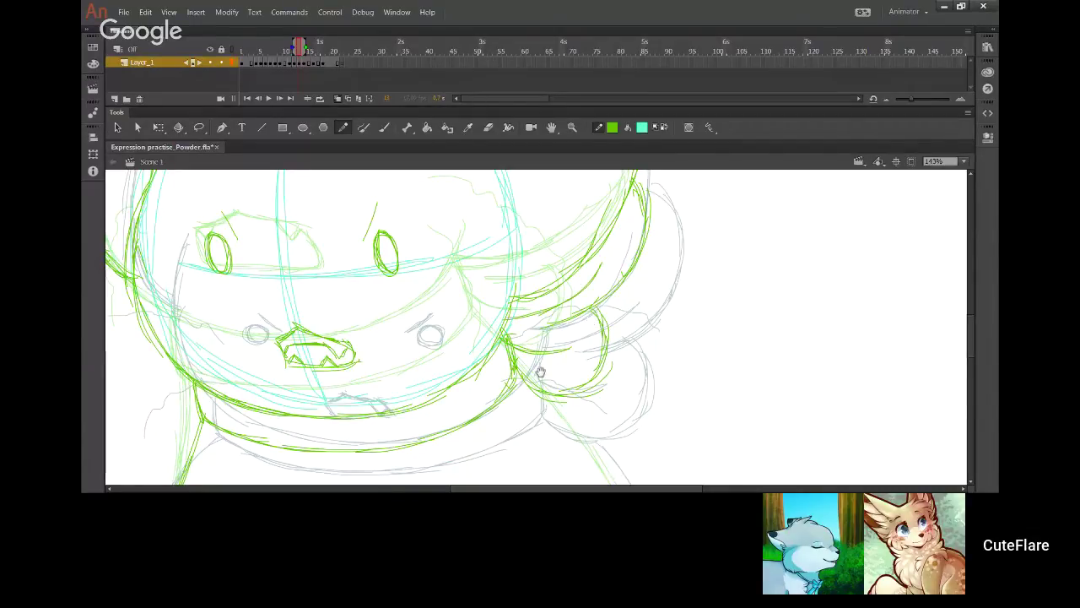
Step: Draw the right body line below the bow and add wavy whiskers on both cheeks of frame 13
left_click_drag(530, 421, 601, 292)
left_click_drag(714, 443, 663, 335)
mouse_move(620, 184)
left_mouse_down()
mouse_move(617, 227)
mouse_move(607, 202)
mouse_move(615, 249)
mouse_move(653, 304)
mouse_move(715, 483)
left_mouse_up()
mouse_move(601, 330)
left_mouse_down()
mouse_move(632, 384)
mouse_move(631, 338)
mouse_move(651, 343)
mouse_move(626, 290)
mouse_move(742, 309)
mouse_move(791, 344)
left_mouse_up()
key("ctrl+z")
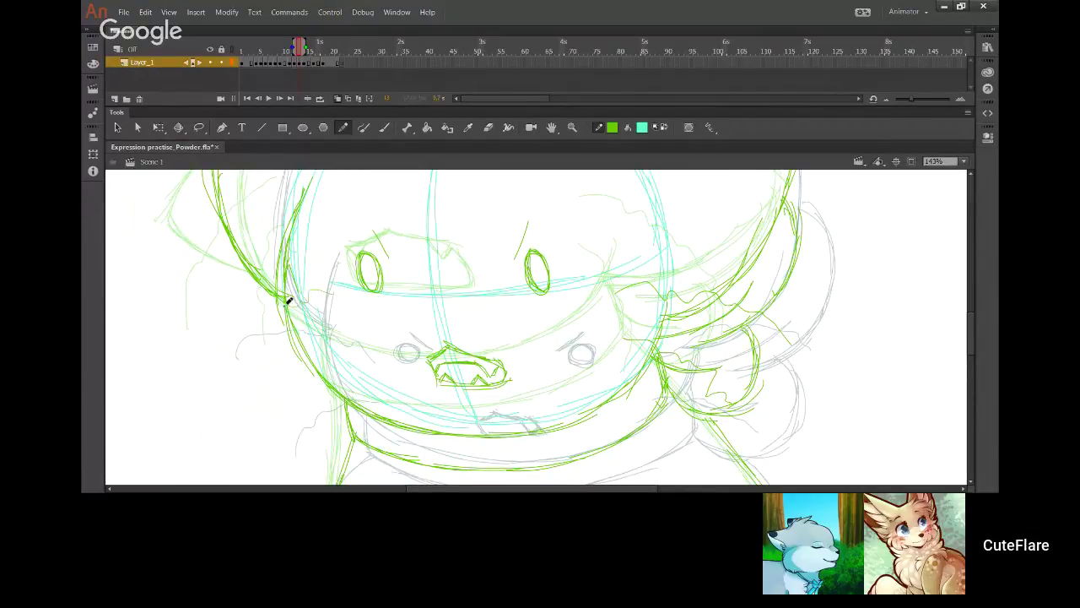
mouse_move(236, 323)
left_mouse_down()
mouse_move(218, 370)
mouse_move(279, 297)
left_mouse_up()
left_click_drag(377, 412, 386, 446)
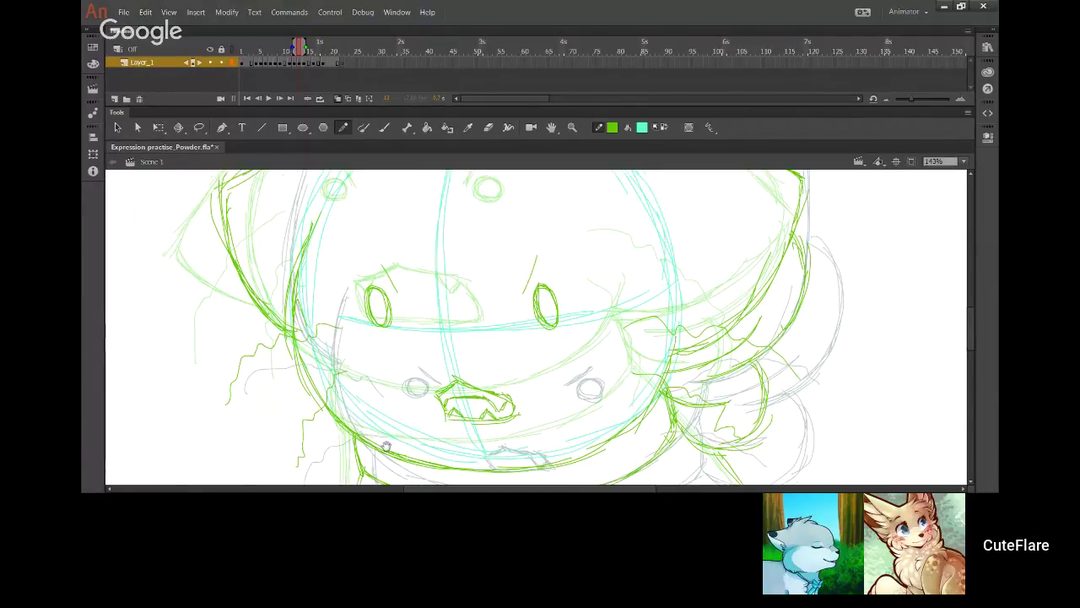
Step: Delete the cyan construction circle and guide lines from frame 13
left_click_drag(459, 322, 467, 410)
mouse_move(481, 448)
left_mouse_down()
mouse_move(484, 248)
mouse_move(458, 369)
mouse_move(482, 425)
mouse_move(429, 271)
mouse_move(447, 376)
left_mouse_up()
double_click(447, 344, "ctrl")
key("Delete")
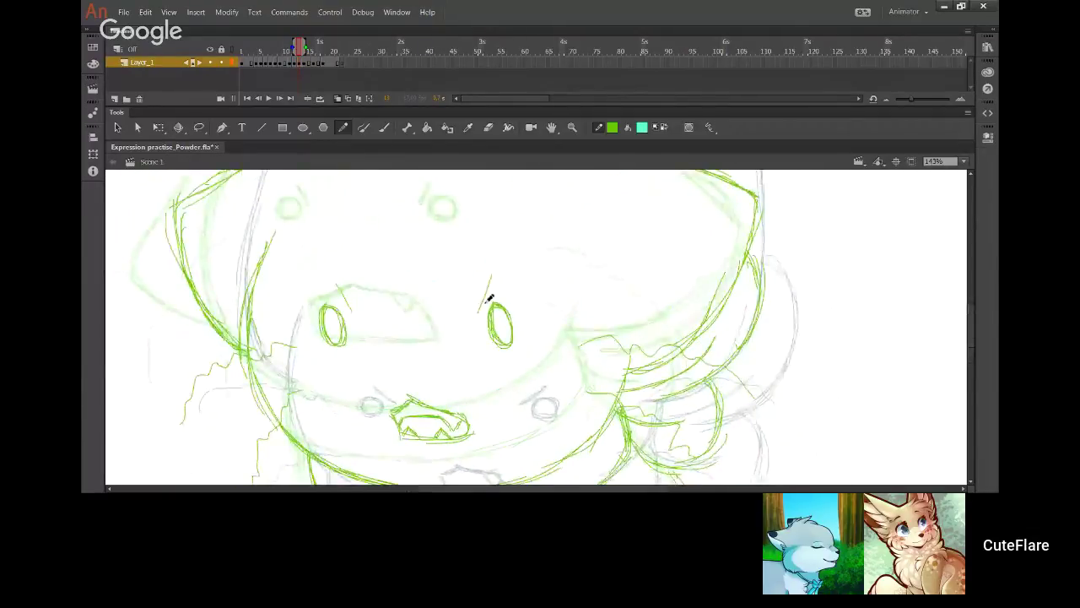
Step: View the stage at 50% without onion skins and play the Disgust-to-Anger frames in a loop to check the motion
left_click(963, 162)
left_click(928, 215)
mouse_move(524, 315)
left_mouse_down()
mouse_move(524, 273)
mouse_move(528, 287)
left_mouse_up()
left_click(319, 101)
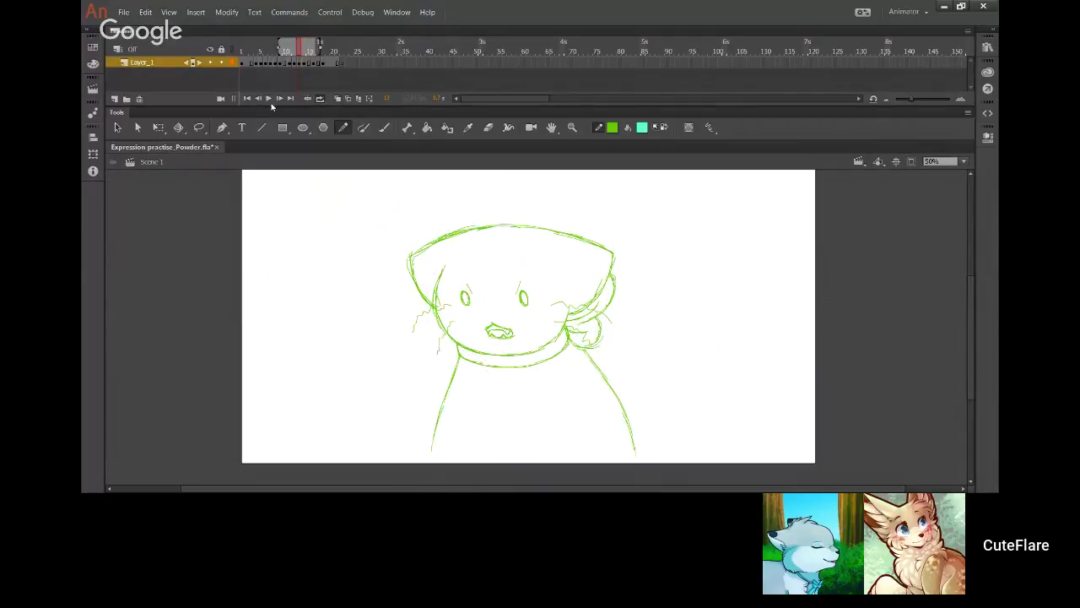
left_click(269, 99)
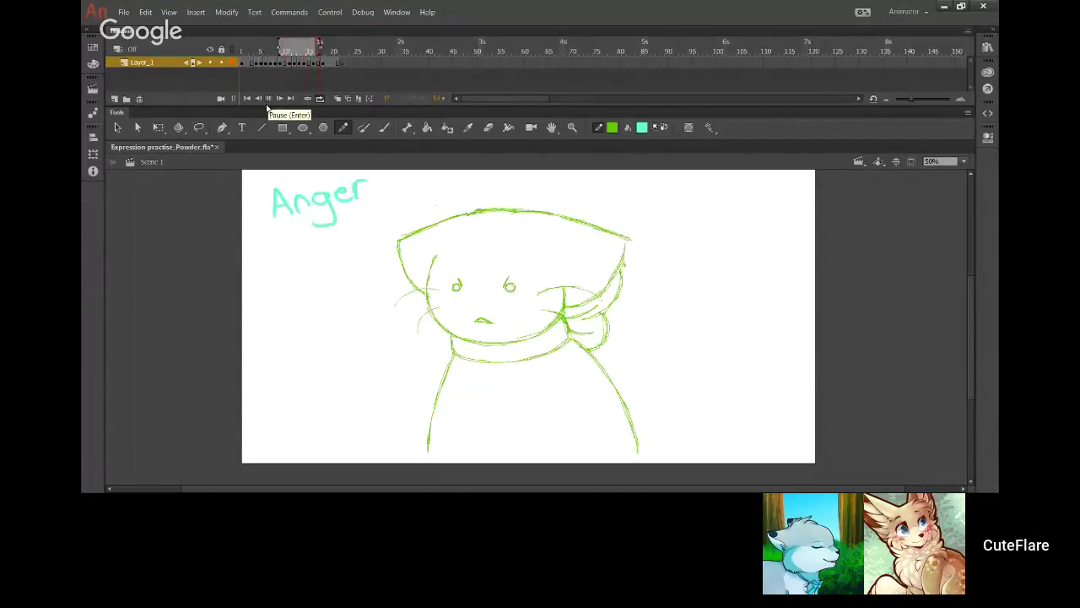
left_click(268, 101)
Step: Turn frame 15 into an empty keyframe and show its neighbouring drawings with onion skinning
left_click(308, 53)
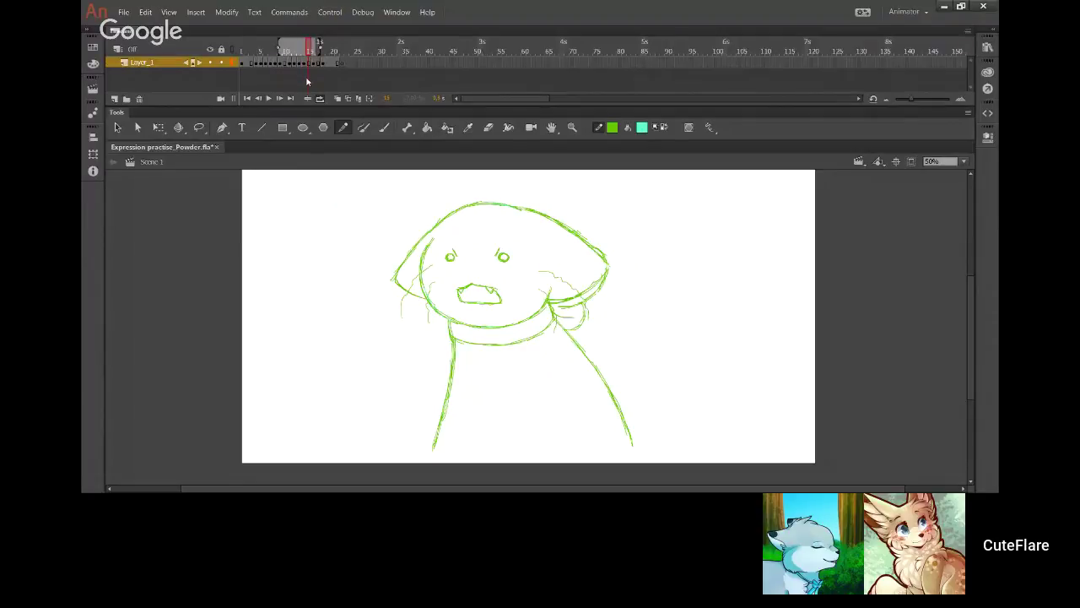
key("Delete")
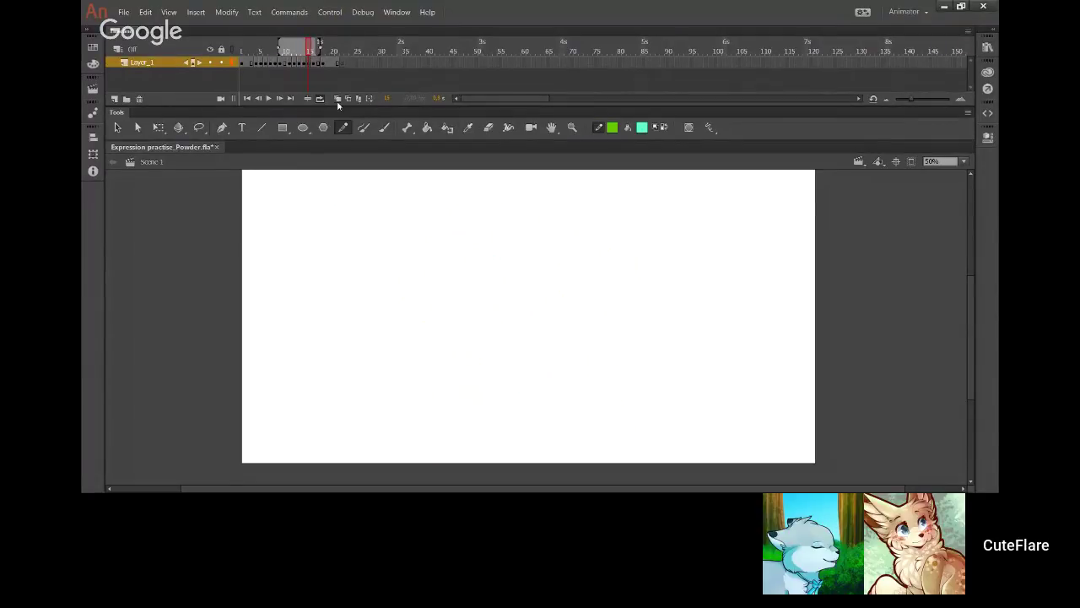
left_click(337, 99)
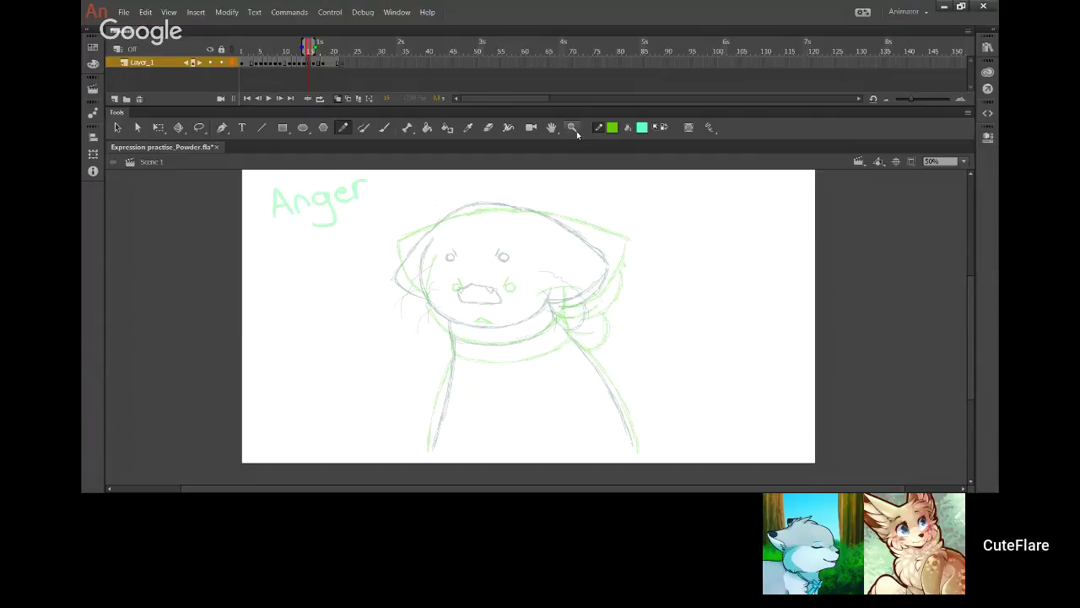
Step: Sketch the sides and chin of the face outline on frame 15 with the Pencil tool, between the two onion-skinned poses
key("z")
left_click_drag(382, 212, 626, 368)
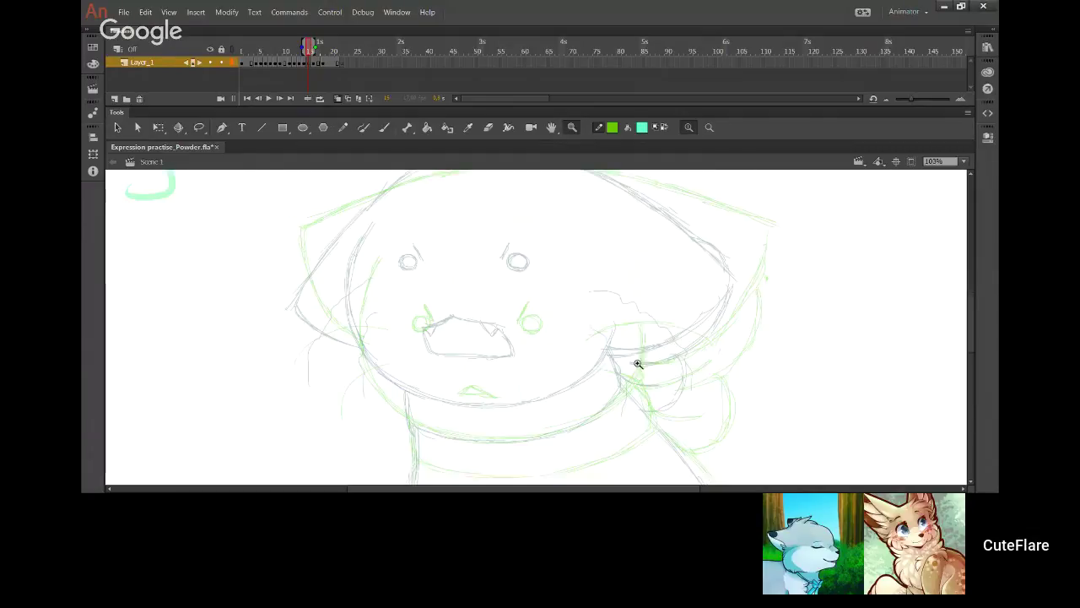
left_click(342, 127)
mouse_move(363, 268)
left_mouse_down()
mouse_move(325, 228)
mouse_move(323, 304)
mouse_move(339, 339)
mouse_move(475, 381)
mouse_move(561, 354)
left_mouse_up()
mouse_move(487, 381)
left_mouse_down()
mouse_move(540, 362)
mouse_move(588, 321)
mouse_move(588, 301)
mouse_move(580, 384)
left_mouse_up()
key("ctrl+z")
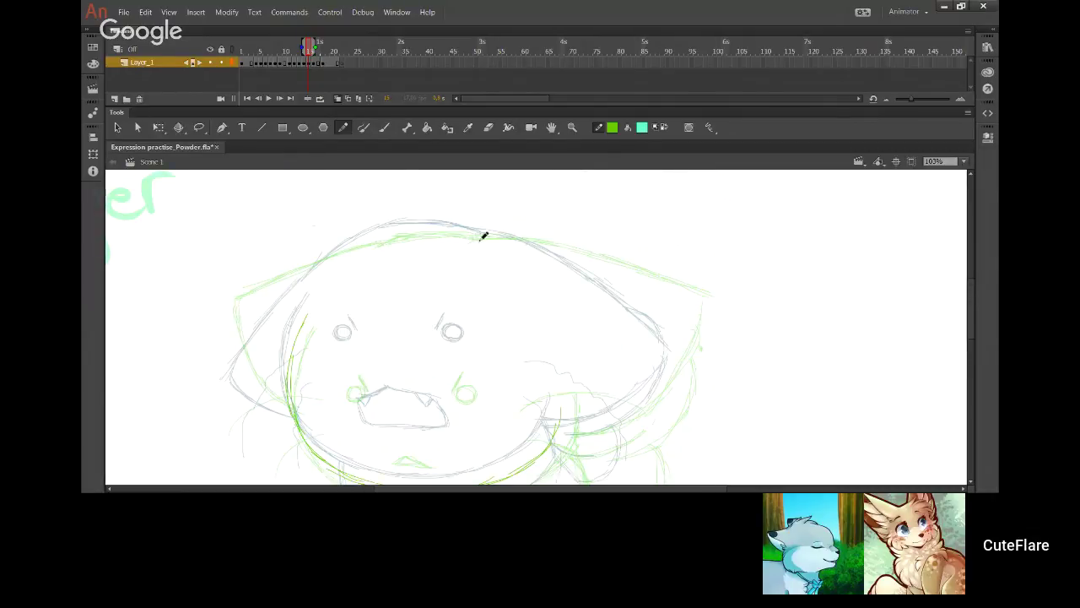
Step: Draw the right ear on frame 15, with its sloping top edge, pointed tip and curved underside reaching the cheek
mouse_move(492, 238)
left_mouse_down()
mouse_move(540, 244)
mouse_move(685, 299)
left_mouse_up()
scroll(629, 310, "down", 3)
mouse_move(562, 373)
left_mouse_down()
mouse_move(639, 338)
mouse_move(683, 248)
left_mouse_up()
left_click_drag(652, 326, 684, 250)
left_click_drag(626, 223, 681, 249)
Step: Continue the top of the head to the left on frame 15 and outline the left ear down to the cheek
mouse_move(591, 208)
left_mouse_down()
mouse_move(626, 226)
mouse_move(545, 194)
left_mouse_up()
left_click_drag(443, 212, 478, 225)
mouse_move(456, 185)
left_mouse_down()
mouse_move(492, 185)
mouse_move(414, 199)
left_mouse_up()
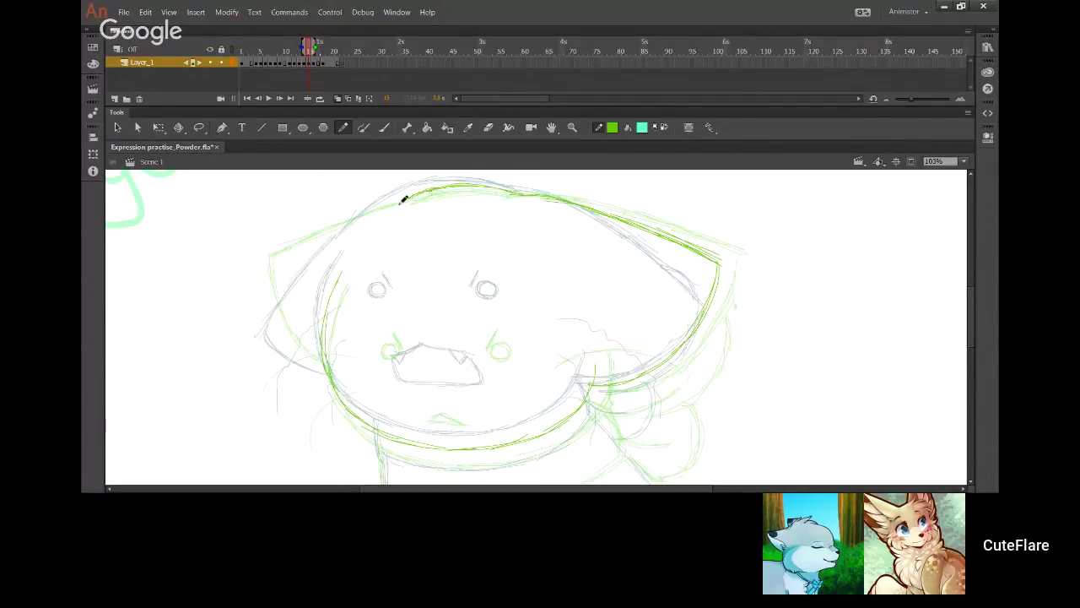
mouse_move(420, 193)
left_mouse_down()
mouse_move(356, 215)
mouse_move(333, 230)
mouse_move(388, 205)
mouse_move(312, 245)
mouse_move(330, 230)
mouse_move(276, 281)
mouse_move(321, 241)
left_mouse_up()
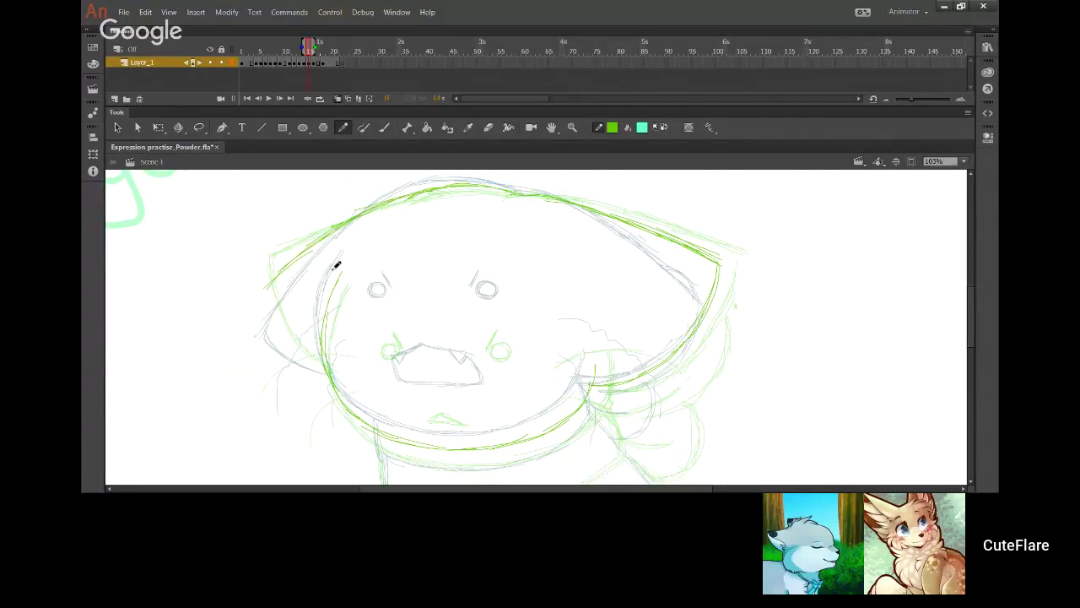
mouse_move(272, 298)
left_mouse_down()
mouse_move(292, 340)
mouse_move(332, 369)
left_mouse_up()
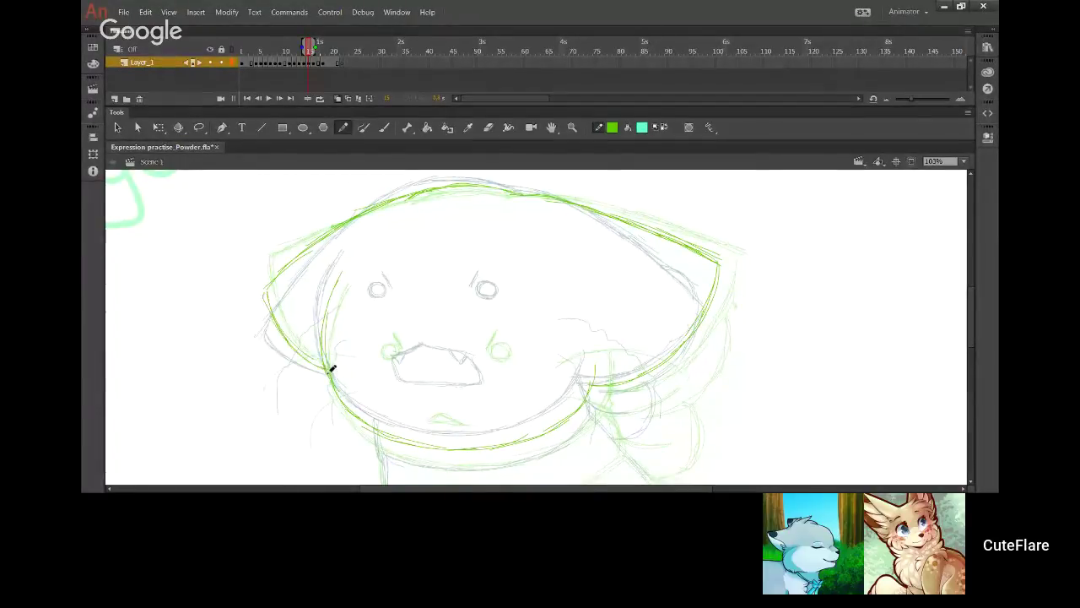
left_click_drag(285, 331, 324, 372)
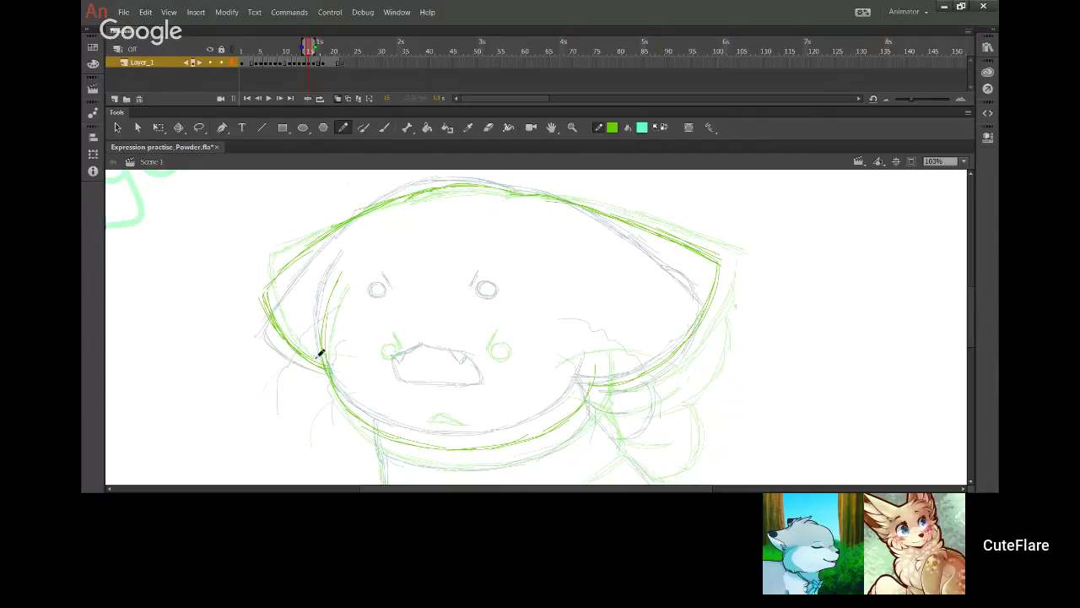
Step: Draw two upright oval eyes on frame 15, checking them in motion and redoing the strokes that look wrong
left_click_drag(377, 309, 379, 310)
mouse_move(496, 336)
left_mouse_down()
mouse_move(490, 309)
mouse_move(504, 330)
mouse_move(509, 203)
mouse_move(525, 312)
mouse_move(511, 328)
left_mouse_up()
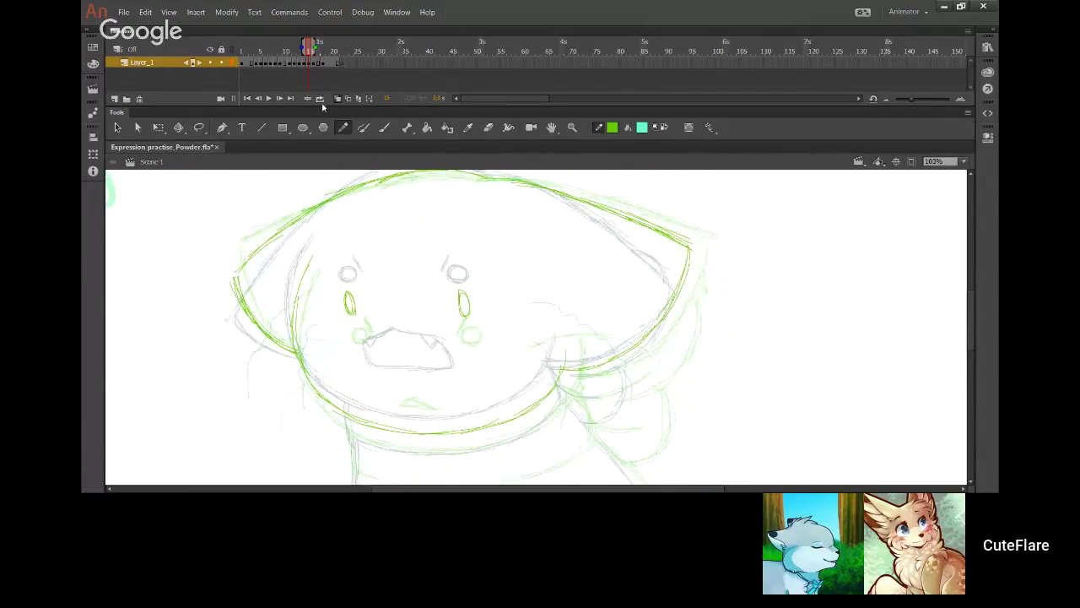
left_click(268, 101)
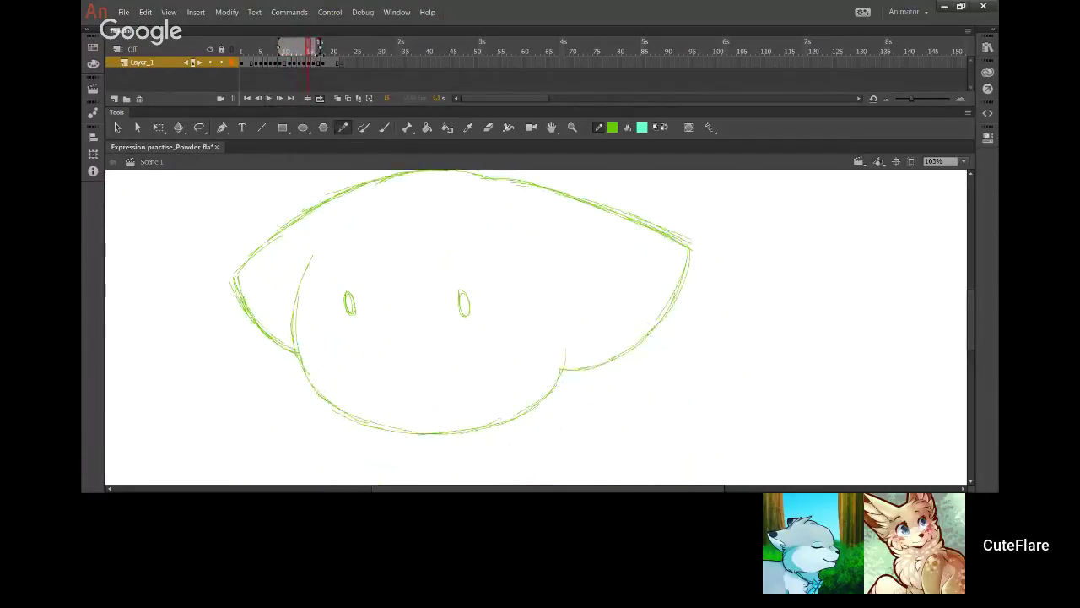
left_click(338, 100)
left_click_drag(429, 287, 426, 250)
left_click_drag(330, 242, 360, 283)
key("Delete")
mouse_move(343, 259)
left_mouse_down()
mouse_move(355, 277)
mouse_move(355, 250)
mouse_move(358, 280)
left_mouse_up()
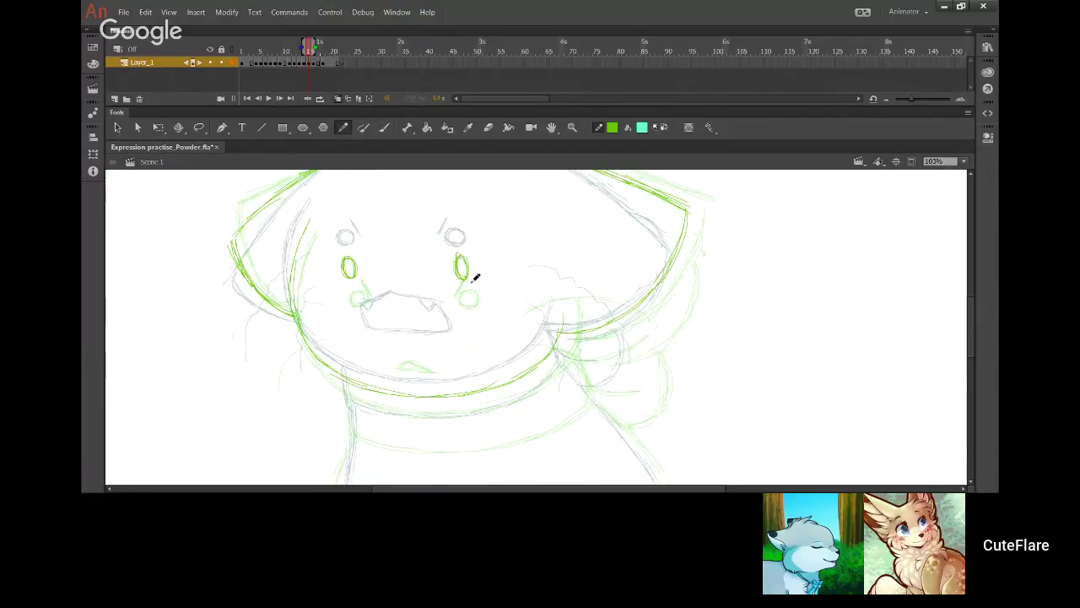
left_click_drag(526, 299, 501, 251)
Step: Add short slanted brows above the eyes and a small open mouth with an inner line on frame 15
left_click_drag(377, 279, 385, 319)
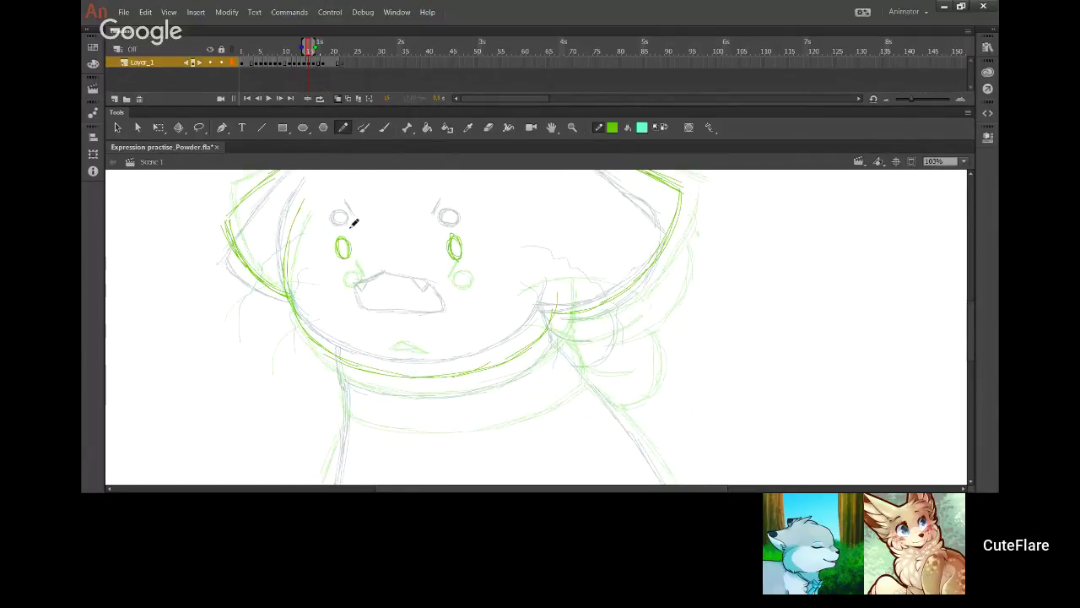
left_click_drag(350, 229, 355, 239)
left_click_drag(445, 226, 433, 247)
mouse_move(397, 307)
left_mouse_down()
mouse_move(429, 328)
mouse_move(375, 325)
left_mouse_up()
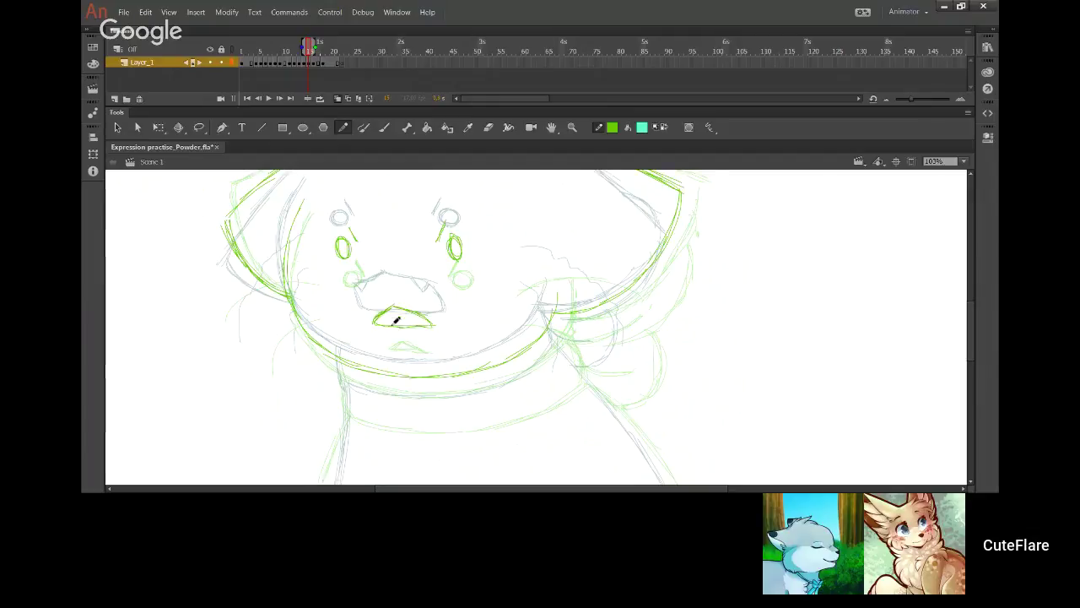
left_click_drag(394, 322, 405, 324)
Step: Draw the wavy whiskers on both cheeks of frame 15
left_click_drag(525, 280, 522, 300)
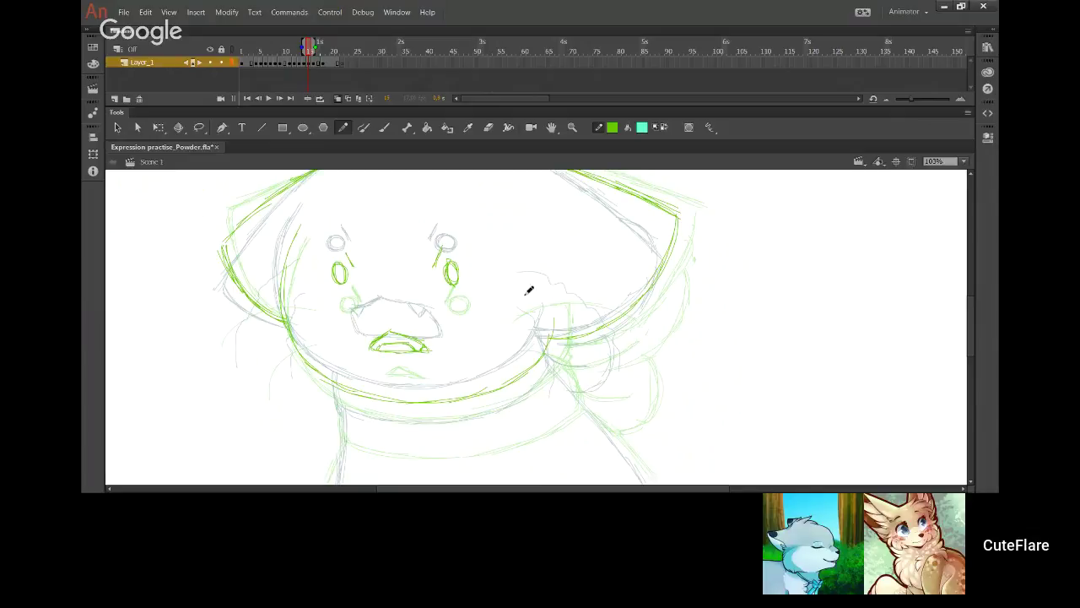
mouse_move(528, 291)
left_mouse_down()
mouse_move(568, 295)
mouse_move(539, 294)
mouse_move(617, 319)
mouse_move(632, 345)
left_mouse_up()
mouse_move(522, 333)
left_mouse_down()
mouse_move(540, 342)
mouse_move(568, 403)
left_mouse_up()
mouse_move(316, 284)
left_mouse_down()
mouse_move(268, 301)
mouse_move(238, 363)
left_mouse_up()
Step: Draw the collar band under the chin on frame 15, undoing and redrawing its lower curve
mouse_move(474, 342)
left_mouse_down()
mouse_move(446, 283)
mouse_move(439, 415)
mouse_move(443, 254)
left_mouse_up()
left_click_drag(291, 280, 301, 319)
mouse_move(292, 281)
left_mouse_down()
mouse_move(304, 327)
mouse_move(315, 318)
mouse_move(398, 335)
mouse_move(484, 318)
left_mouse_up()
key("ctrl+z")
key("ctrl+z")
key("ctrl+z")
key("ctrl+z")
mouse_move(299, 317)
left_mouse_down()
mouse_move(411, 338)
mouse_move(469, 325)
left_mouse_up()
left_click_drag(400, 337, 511, 308)
mouse_move(435, 335)
left_mouse_down()
mouse_move(525, 290)
mouse_move(511, 305)
mouse_move(527, 281)
mouse_move(516, 244)
left_mouse_up()
Step: Draw the left and right body lines below the collar on frame 15, redoing the left strokes until they fit
mouse_move(409, 405)
left_mouse_down()
mouse_move(376, 315)
mouse_move(376, 364)
left_mouse_up()
mouse_move(270, 406)
left_mouse_down()
mouse_move(274, 350)
mouse_move(290, 306)
left_mouse_up()
key("ctrl+z")
key("ctrl+z")
left_click_drag(267, 409, 291, 283)
key("ctrl+z")
key("ctrl+z")
left_click_drag(275, 351, 309, 231)
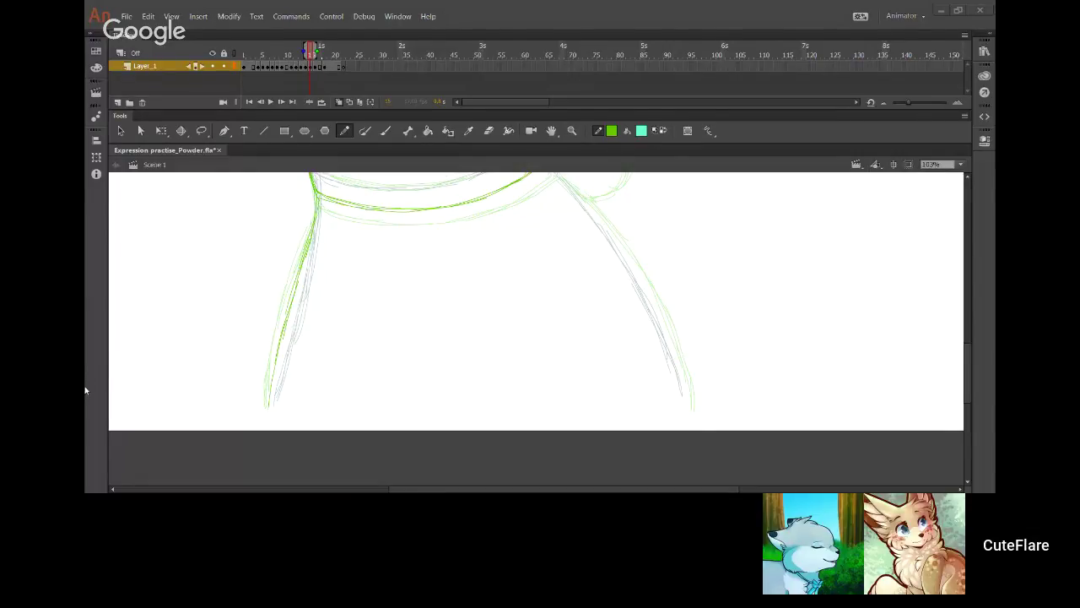
left_click_drag(590, 244, 556, 292)
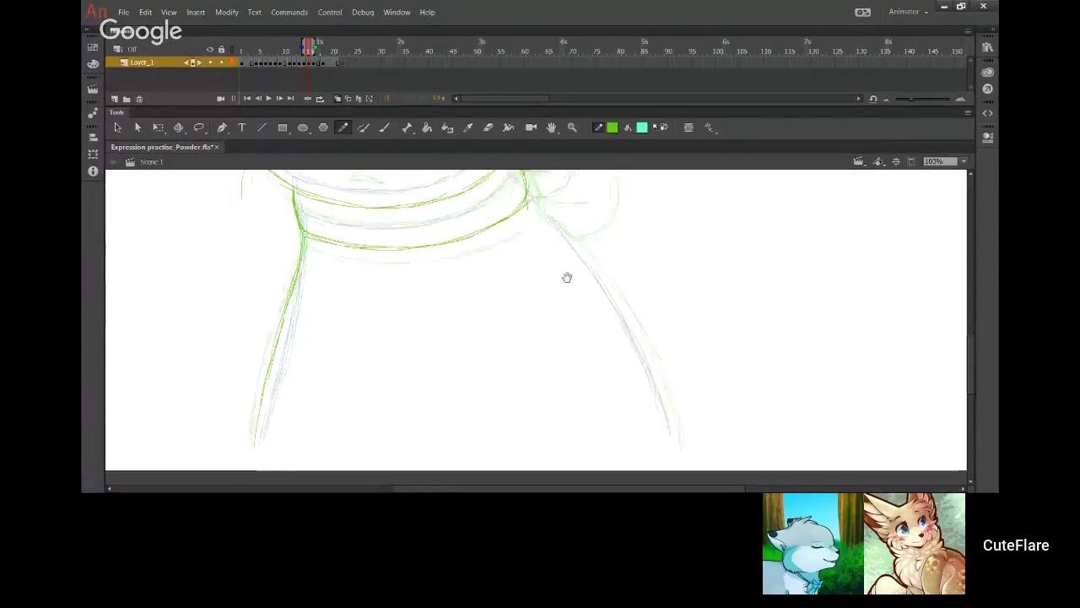
mouse_move(519, 212)
left_mouse_down()
mouse_move(615, 324)
mouse_move(577, 272)
mouse_move(630, 359)
mouse_move(606, 315)
mouse_move(621, 333)
mouse_move(652, 406)
mouse_move(633, 351)
mouse_move(671, 448)
left_mouse_up()
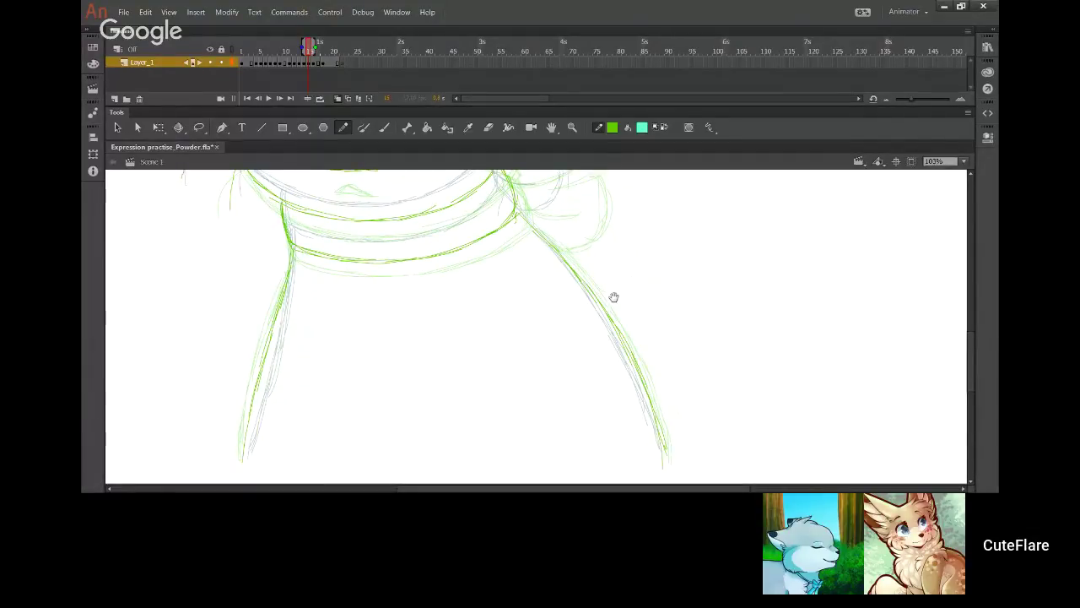
Step: Draw the two bow loops with their fold lines beside the right end of the collar on frame 15
scroll(608, 329, "up", 6)
mouse_move(542, 321)
left_mouse_down()
mouse_move(612, 269)
mouse_move(589, 314)
mouse_move(608, 288)
mouse_move(620, 229)
left_mouse_up()
left_click_drag(610, 286, 618, 238)
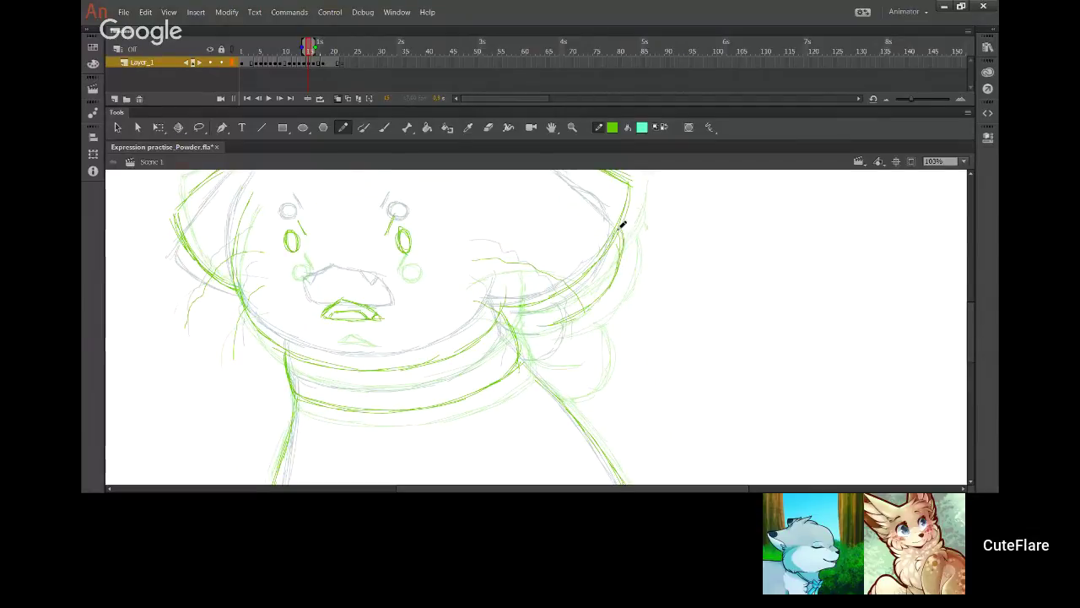
mouse_move(553, 379)
left_mouse_down()
mouse_move(563, 379)
mouse_move(579, 318)
mouse_move(587, 347)
left_mouse_up()
left_click_drag(519, 340, 566, 344)
mouse_move(512, 314)
left_mouse_down()
mouse_move(571, 295)
mouse_move(514, 318)
mouse_move(560, 297)
left_mouse_up()
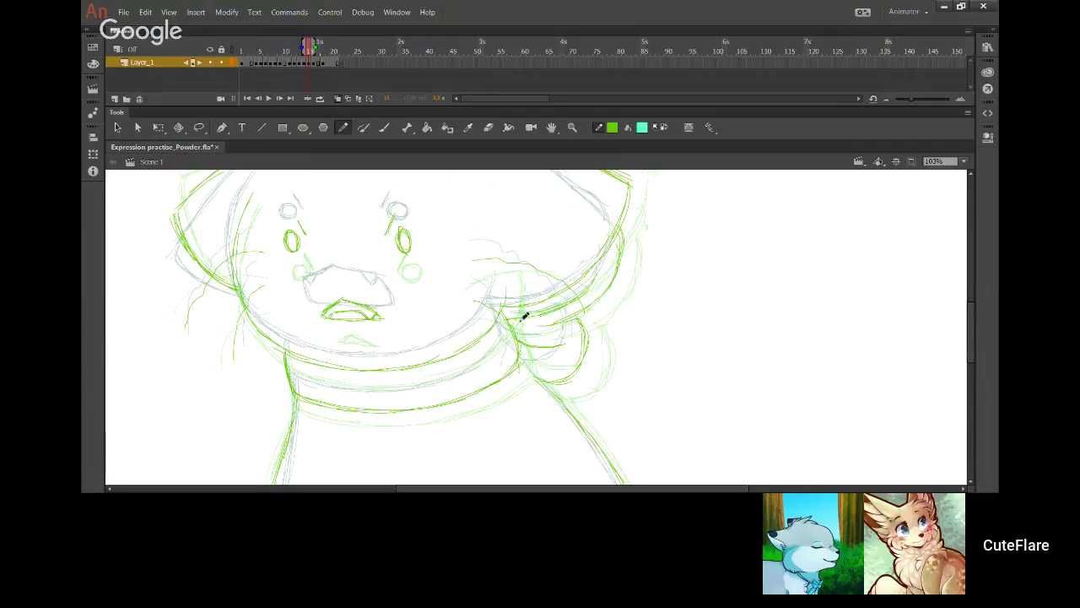
Step: Return the stage view to 50% and play the looped frames to check the transition with the frame 15 drawing
mouse_move(500, 314)
left_mouse_down()
mouse_move(580, 385)
mouse_move(595, 427)
left_mouse_up()
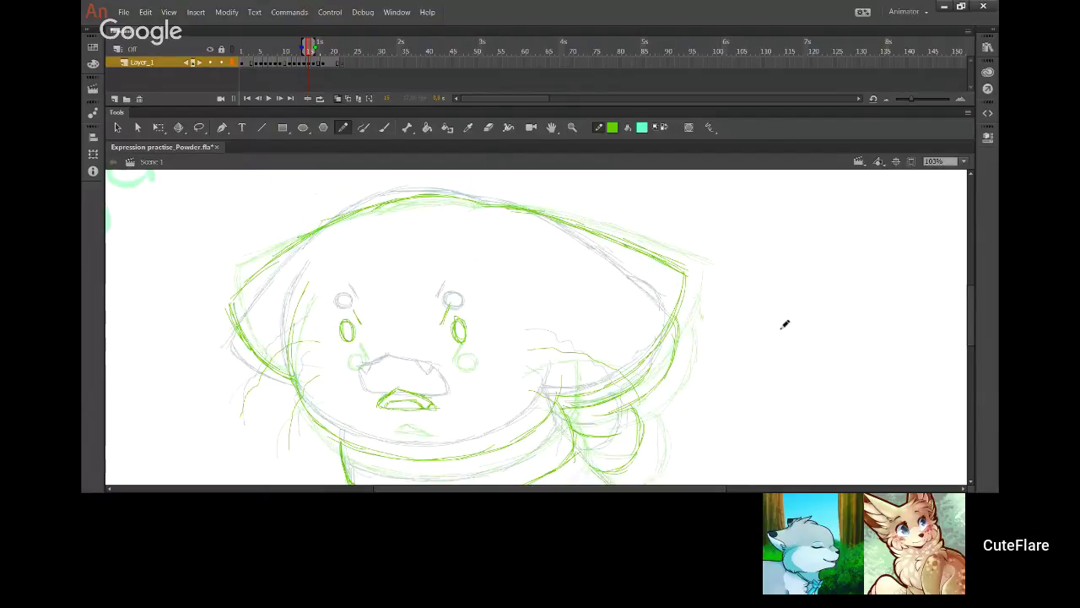
left_click(963, 161)
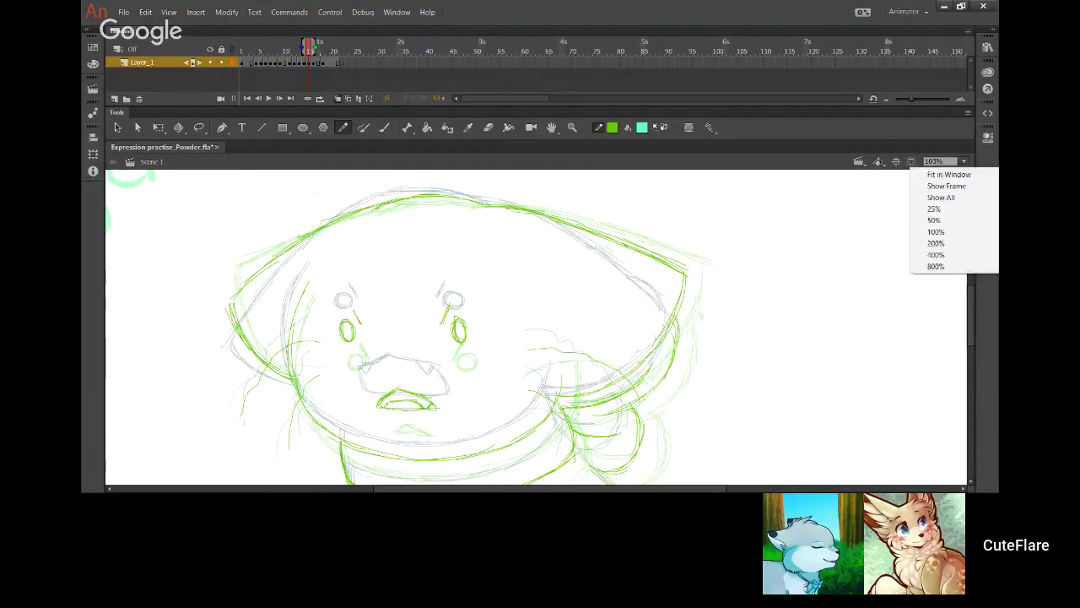
left_click(936, 220)
left_click(267, 98)
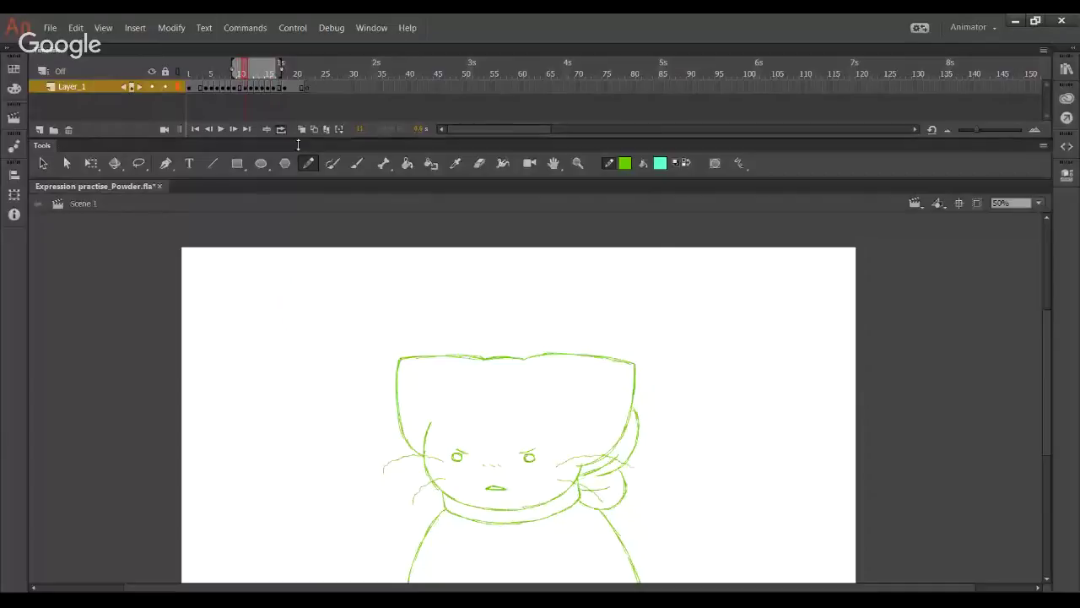
Step: Turn on onion skinning, shift the keyframes from frame 11 onward two frames later, and insert a blank keyframe at frame 12
left_click(301, 128)
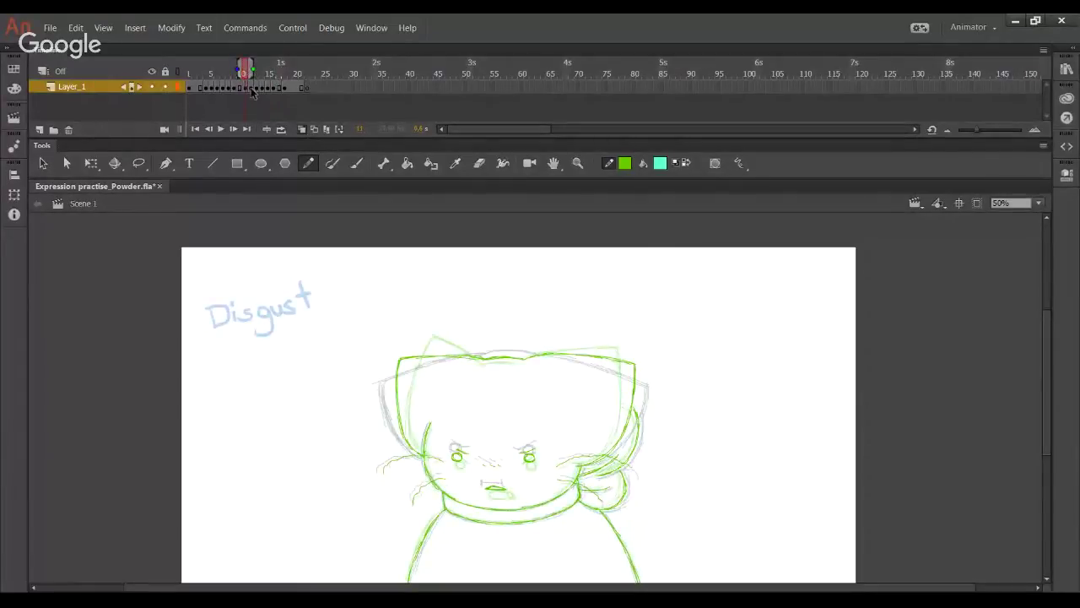
left_click_drag(246, 91, 280, 92)
left_click(305, 108)
left_click(246, 90)
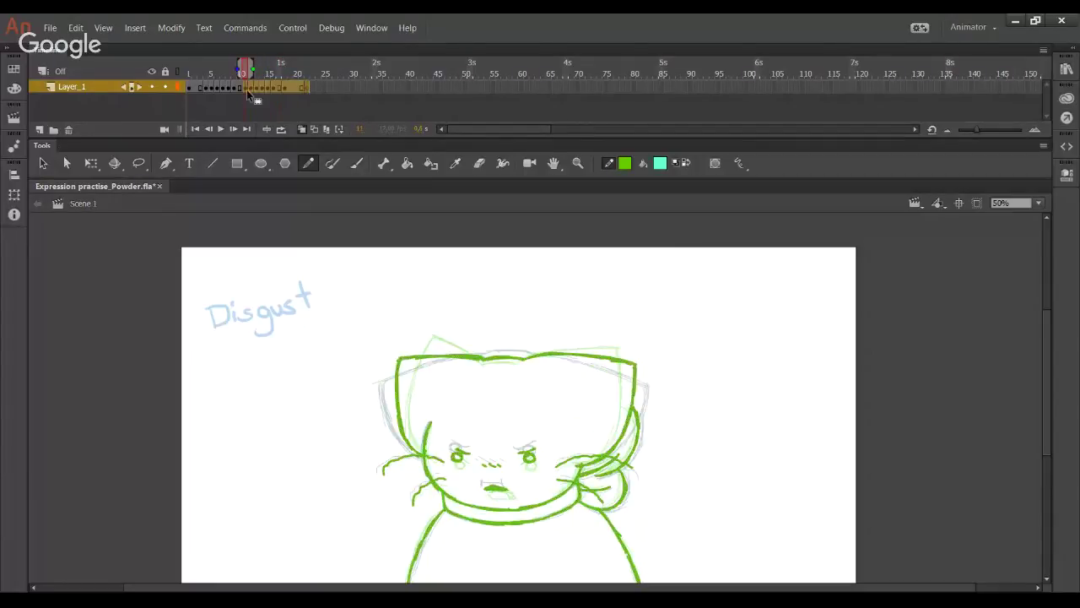
left_click_drag(253, 91, 269, 112)
left_click(269, 113)
left_click(252, 89)
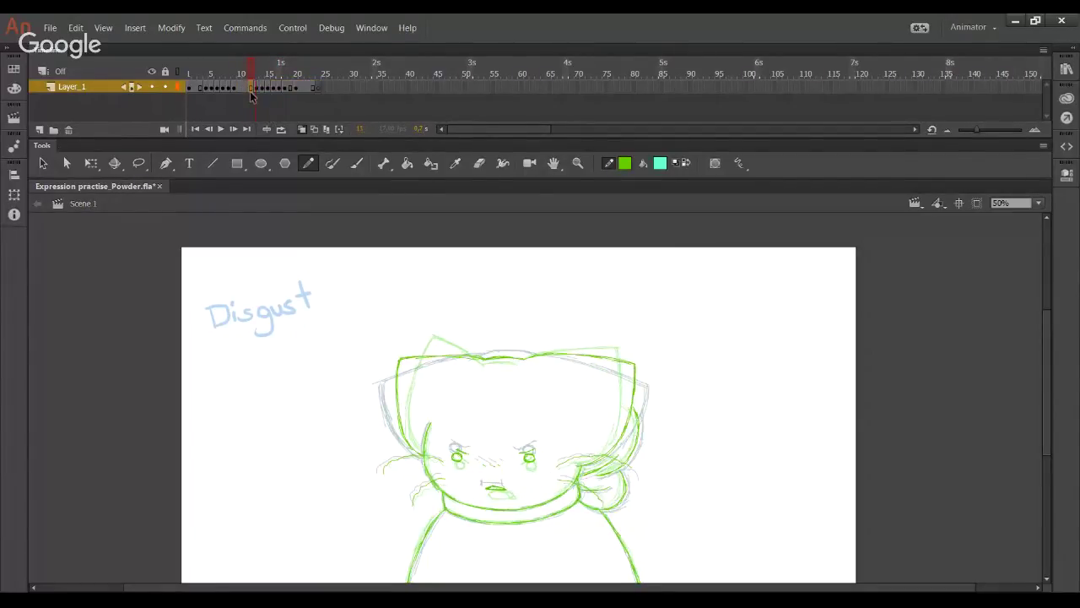
left_click(302, 130)
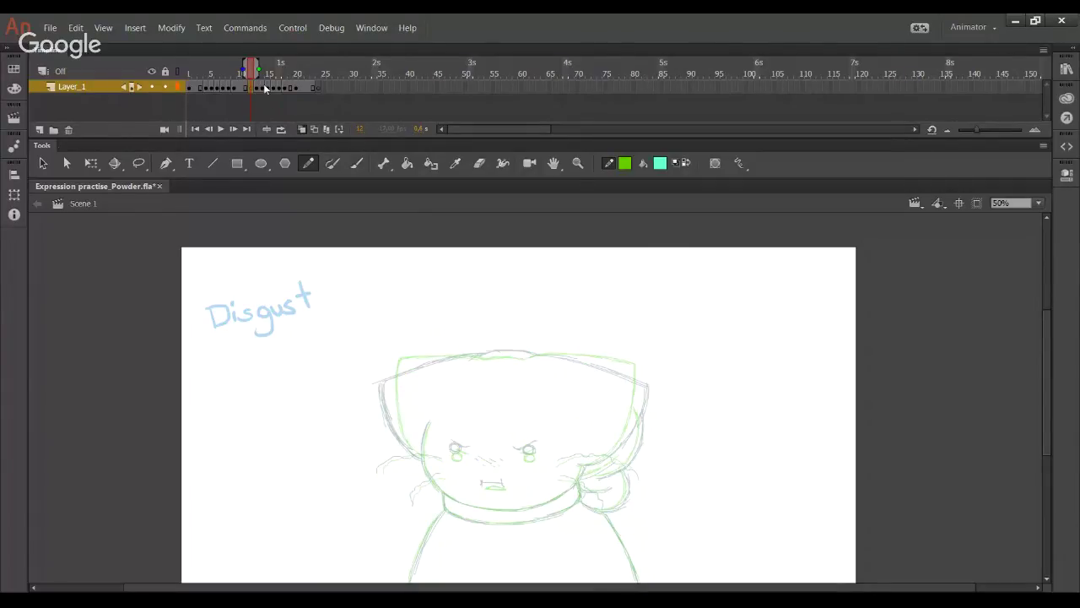
Step: Draw the right ear outline and the top of the head between the ears on frame 12, midway between the onion-skinned drawings
key("z")
left_click_drag(372, 331, 686, 526)
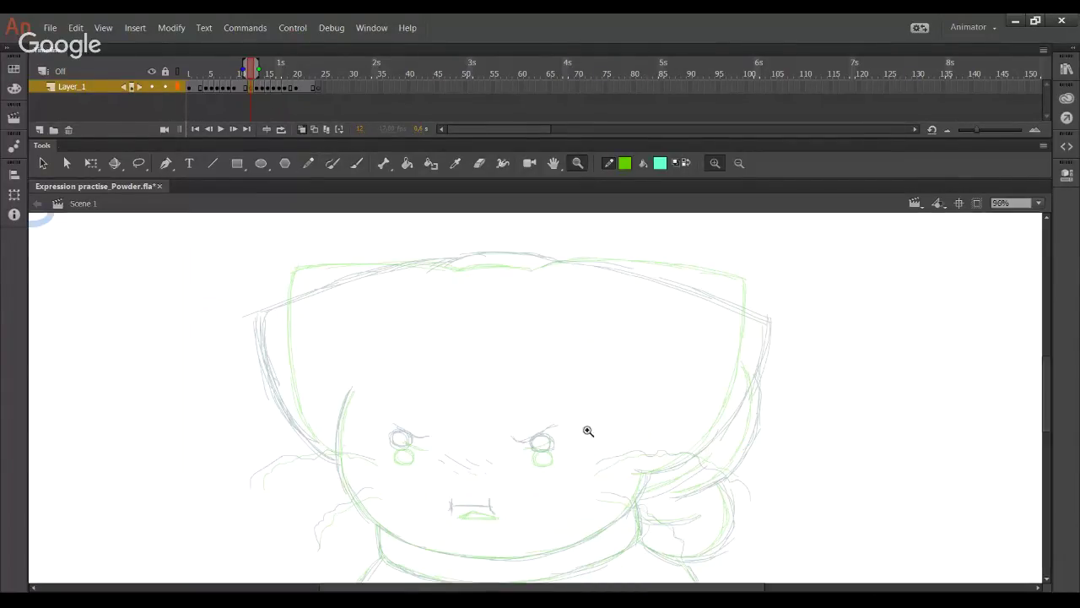
key("space")
left_click_drag(549, 427, 514, 423)
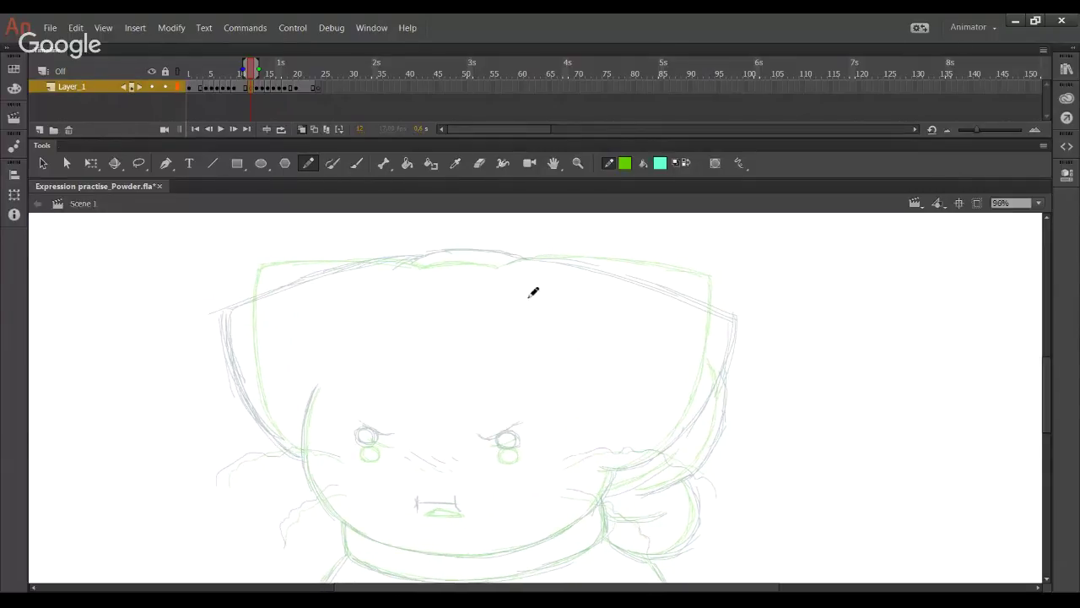
mouse_move(513, 264)
left_mouse_down()
mouse_move(630, 274)
mouse_move(606, 266)
mouse_move(733, 296)
left_mouse_up()
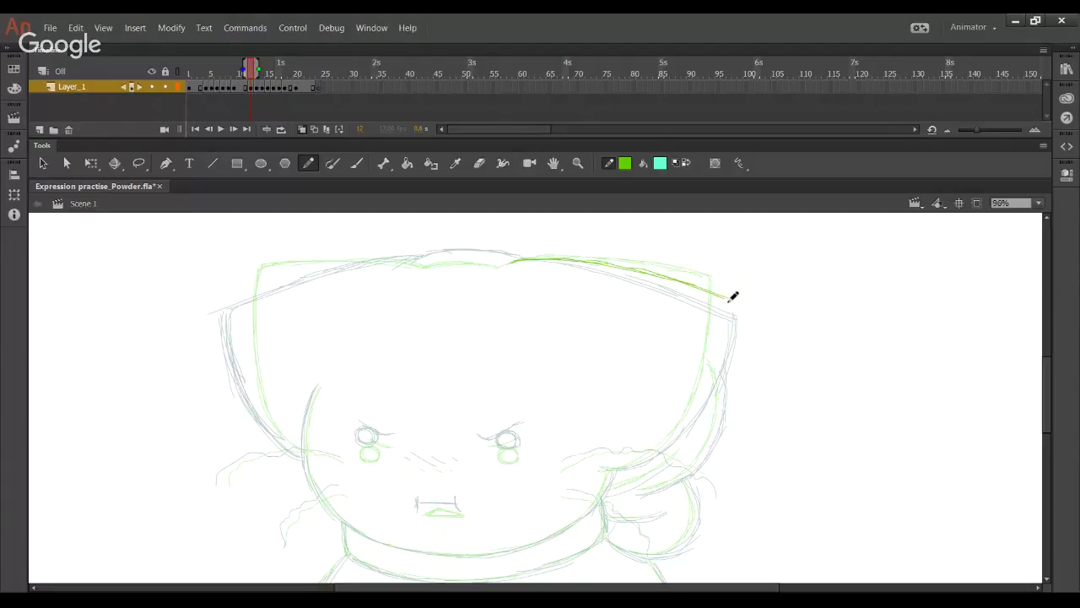
mouse_move(604, 471)
left_mouse_down()
mouse_move(644, 470)
mouse_move(616, 470)
mouse_move(654, 460)
mouse_move(640, 459)
mouse_move(685, 430)
mouse_move(703, 386)
mouse_move(690, 419)
mouse_move(698, 413)
mouse_move(726, 313)
left_mouse_up()
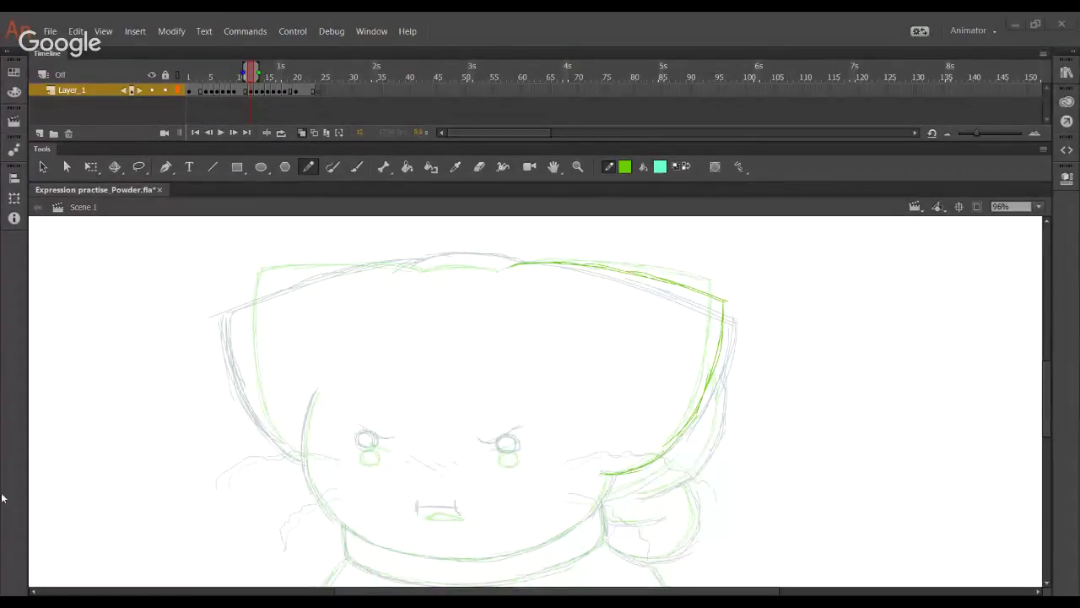
mouse_move(416, 264)
left_mouse_down()
mouse_move(475, 251)
mouse_move(511, 258)
left_mouse_up()
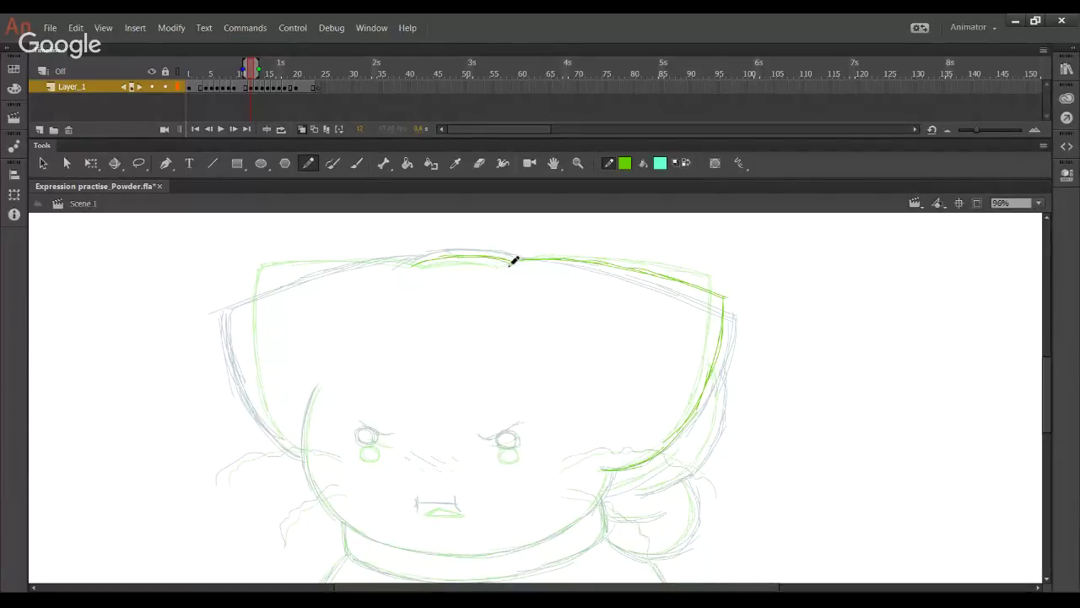
Step: Draw the face and chin curve and the left ear outline on frame 12, redoing the ear strokes until they fit
scroll(372, 380, "down", 3)
mouse_move(331, 331)
left_mouse_down()
mouse_move(315, 375)
mouse_move(337, 449)
mouse_move(322, 424)
mouse_move(355, 465)
mouse_move(336, 450)
mouse_move(346, 463)
mouse_move(431, 498)
mouse_move(557, 484)
left_mouse_up()
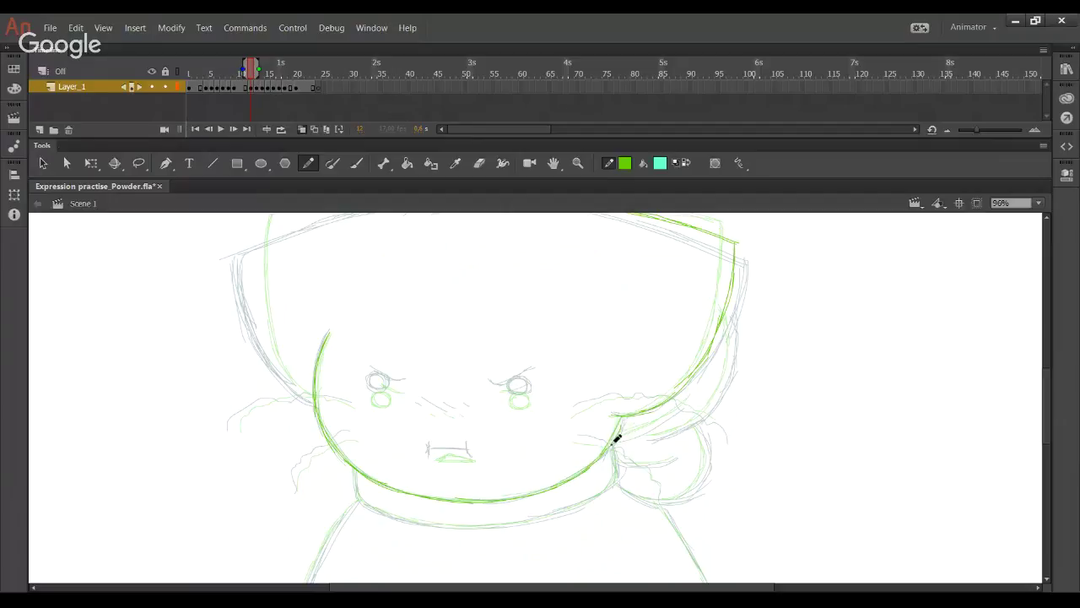
left_click_drag(444, 353, 440, 412)
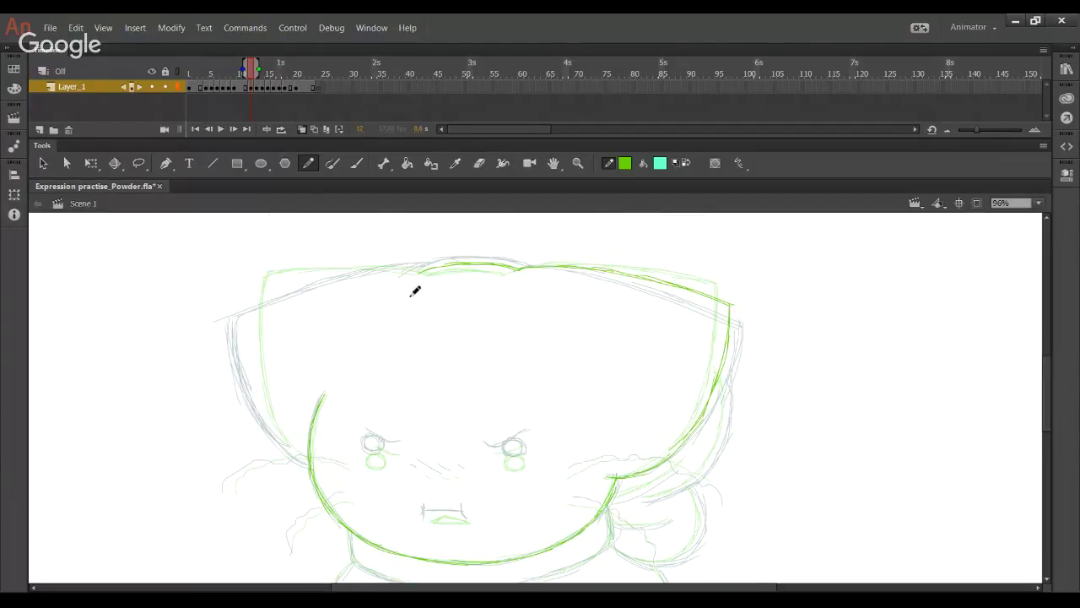
mouse_move(385, 272)
left_mouse_down()
mouse_move(255, 298)
mouse_move(262, 302)
mouse_move(250, 302)
mouse_move(245, 339)
left_mouse_up()
key("ctrl+z")
left_click_drag(246, 300, 251, 371)
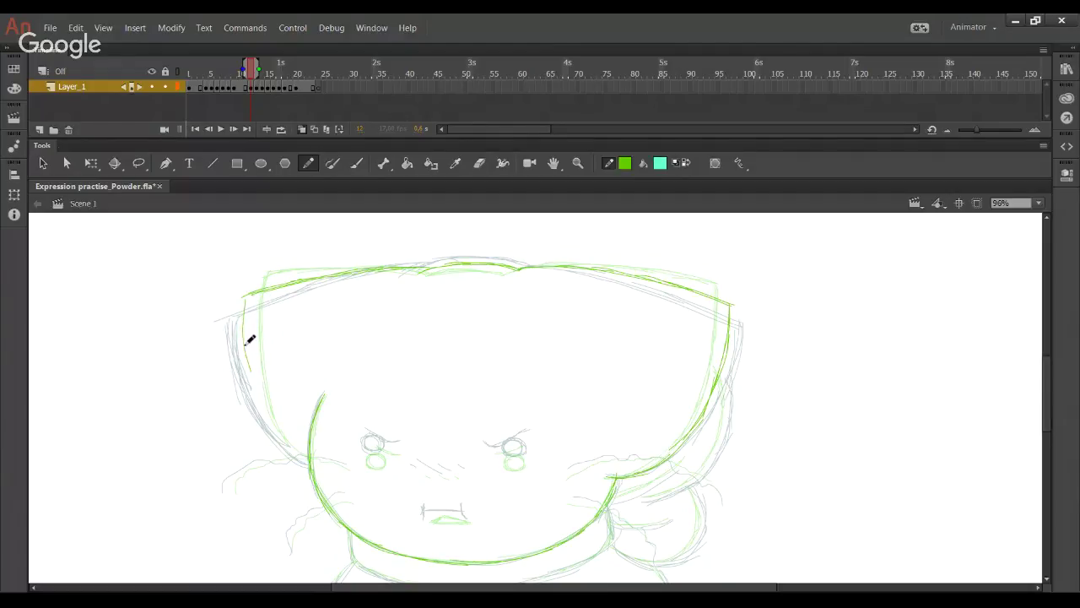
key("ctrl+z")
mouse_move(249, 304)
left_mouse_down()
mouse_move(265, 419)
mouse_move(254, 363)
mouse_move(258, 406)
mouse_move(310, 458)
left_mouse_up()
Step: Draw the whiskers on both cheeks on frame 12, redoing the upper right one
left_click_drag(447, 517, 428, 415)
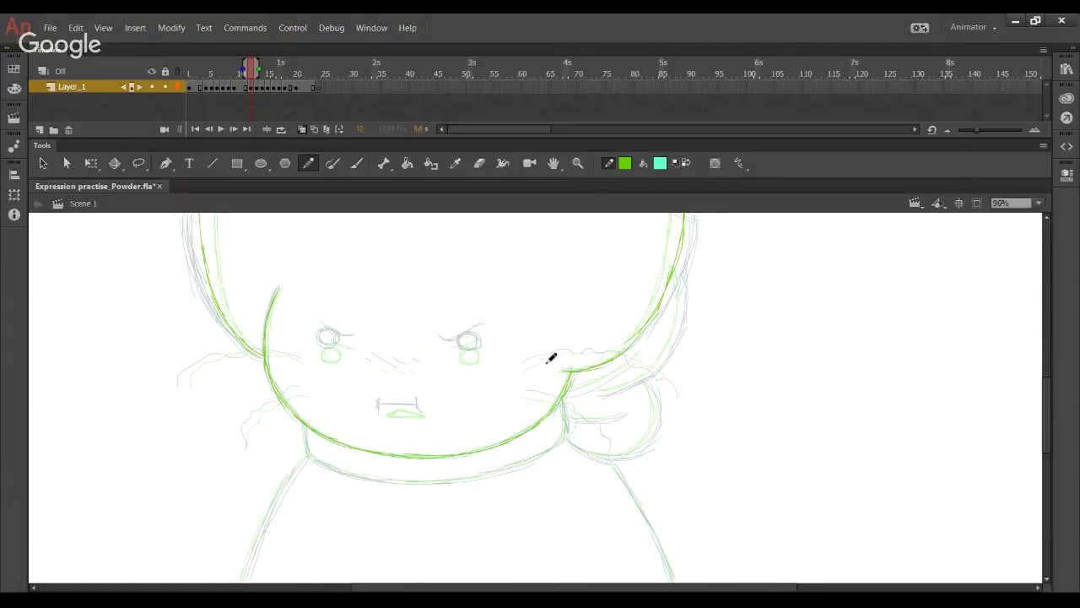
left_click_drag(524, 363, 619, 354)
key("ctrl+z")
left_click_drag(525, 366, 554, 358)
left_click_drag(529, 392, 606, 432)
left_click_drag(301, 364, 270, 356)
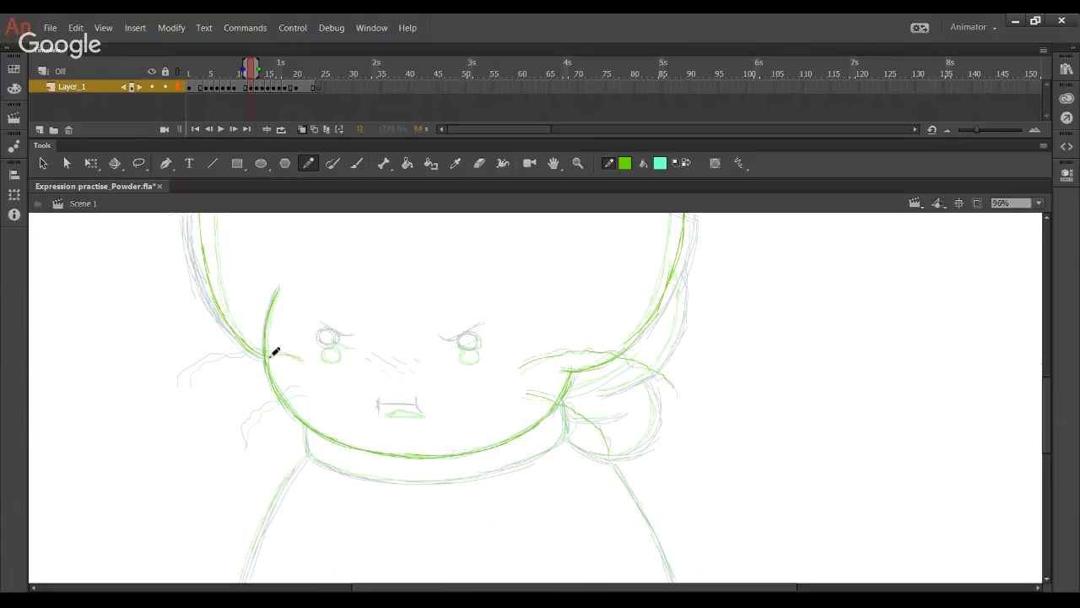
left_click_drag(188, 374, 183, 387)
mouse_move(244, 447)
left_mouse_down()
mouse_move(247, 431)
mouse_move(280, 405)
left_mouse_up()
Step: Draw the left body line and the collar band under the chin on frame 12
mouse_move(436, 361)
left_mouse_down()
mouse_move(421, 279)
mouse_move(446, 200)
left_mouse_up()
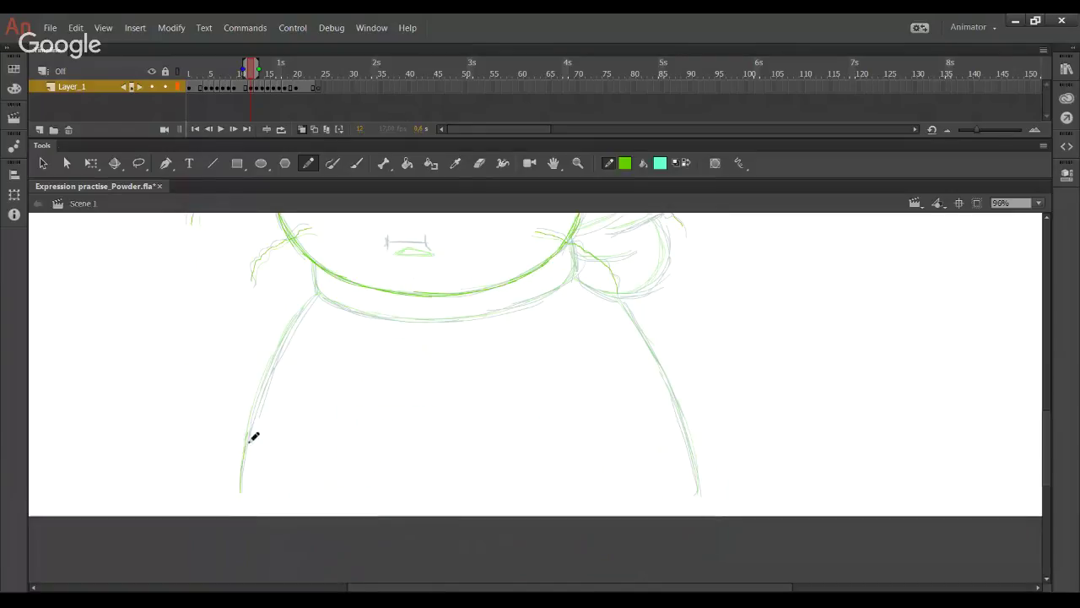
mouse_move(243, 475)
left_mouse_down()
mouse_move(264, 390)
mouse_move(318, 274)
mouse_move(329, 303)
mouse_move(428, 324)
mouse_move(546, 299)
mouse_move(580, 264)
left_mouse_up()
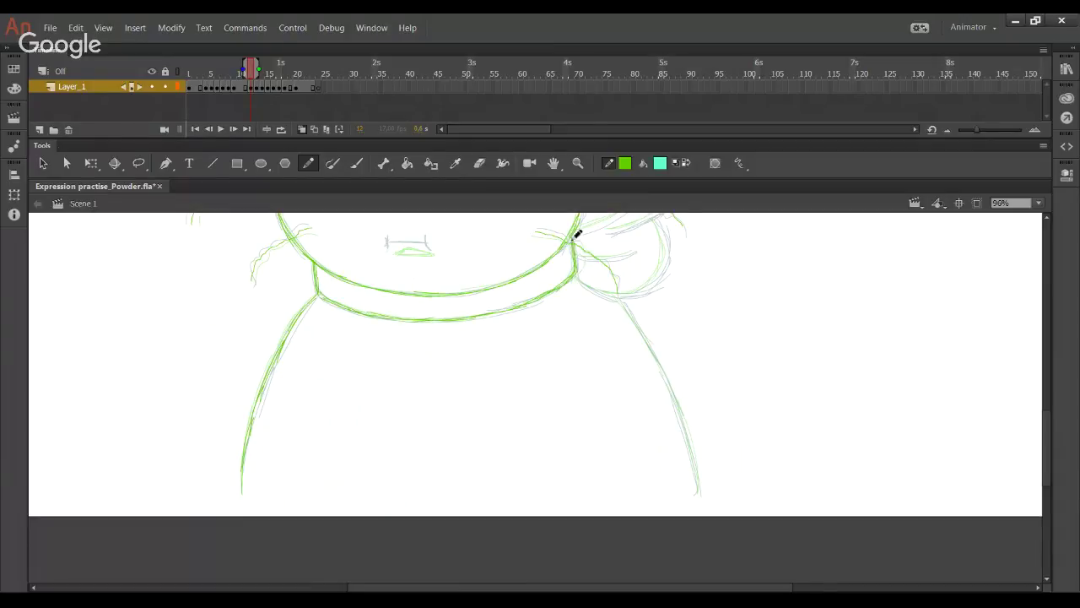
Step: Draw the two bow loops with their fold lines at the right end of the collar on frame 12
mouse_move(625, 320)
left_mouse_down()
mouse_move(600, 376)
mouse_move(582, 381)
mouse_move(608, 367)
left_mouse_up()
key("ctrl+z")
mouse_move(552, 388)
left_mouse_down()
mouse_move(619, 357)
mouse_move(639, 293)
left_mouse_up()
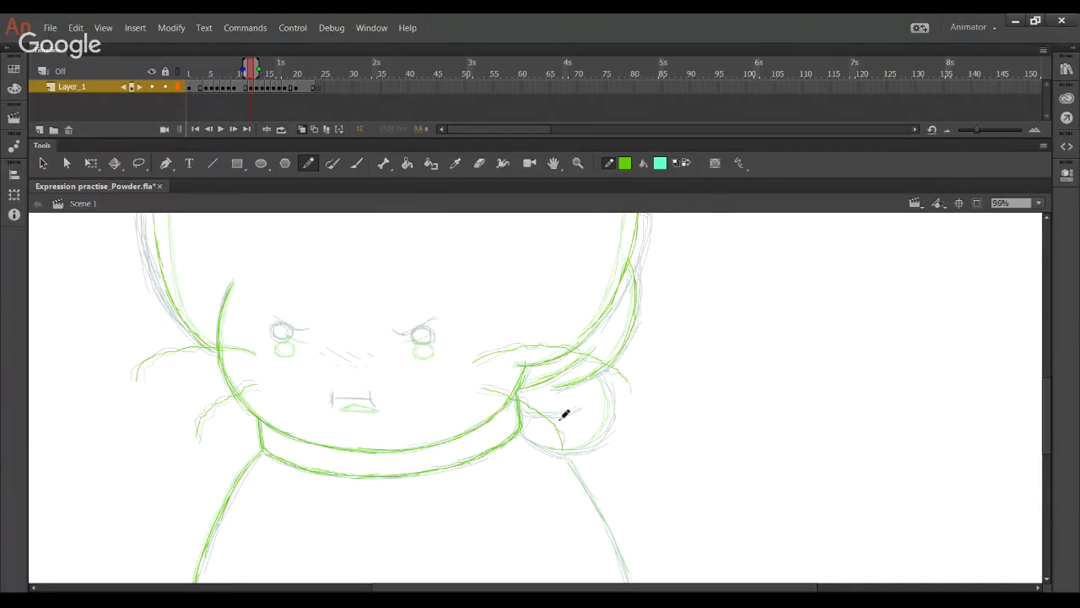
left_click_drag(523, 410, 567, 415)
mouse_move(547, 455)
left_mouse_down()
mouse_move(579, 458)
mouse_move(595, 436)
mouse_move(551, 451)
mouse_move(606, 433)
mouse_move(585, 446)
mouse_move(610, 420)
mouse_move(598, 432)
mouse_move(609, 420)
mouse_move(598, 371)
left_mouse_up()
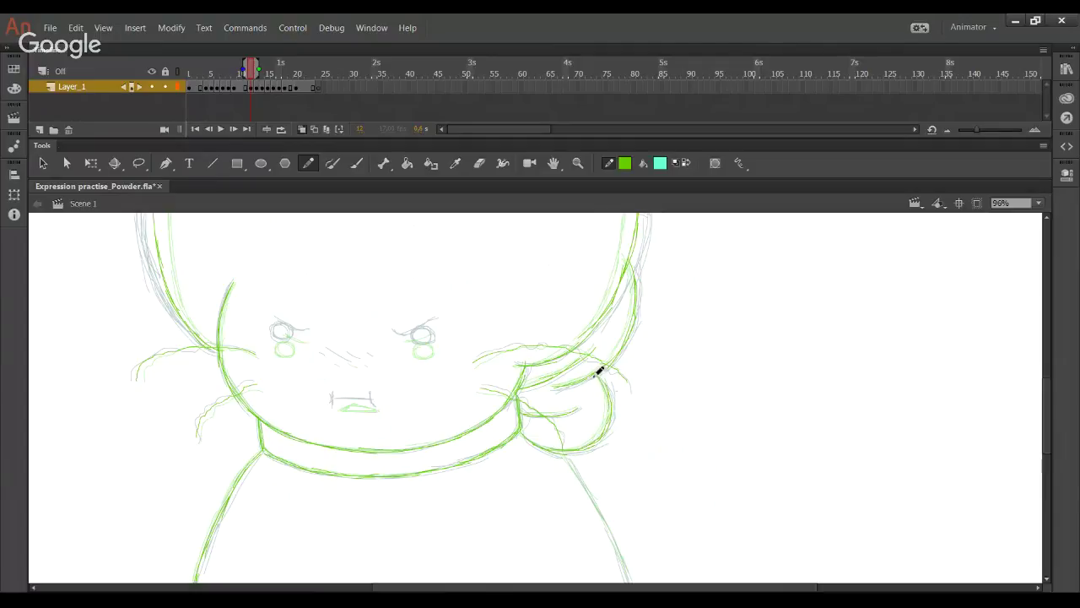
Step: Draw the right body line from the bow down to the bottom of the figure on frame 12
mouse_move(594, 439)
left_mouse_down()
mouse_move(583, 377)
mouse_move(596, 325)
left_mouse_up()
left_click_drag(566, 339, 608, 425)
left_click_drag(568, 343, 619, 442)
left_click_drag(580, 359, 598, 391)
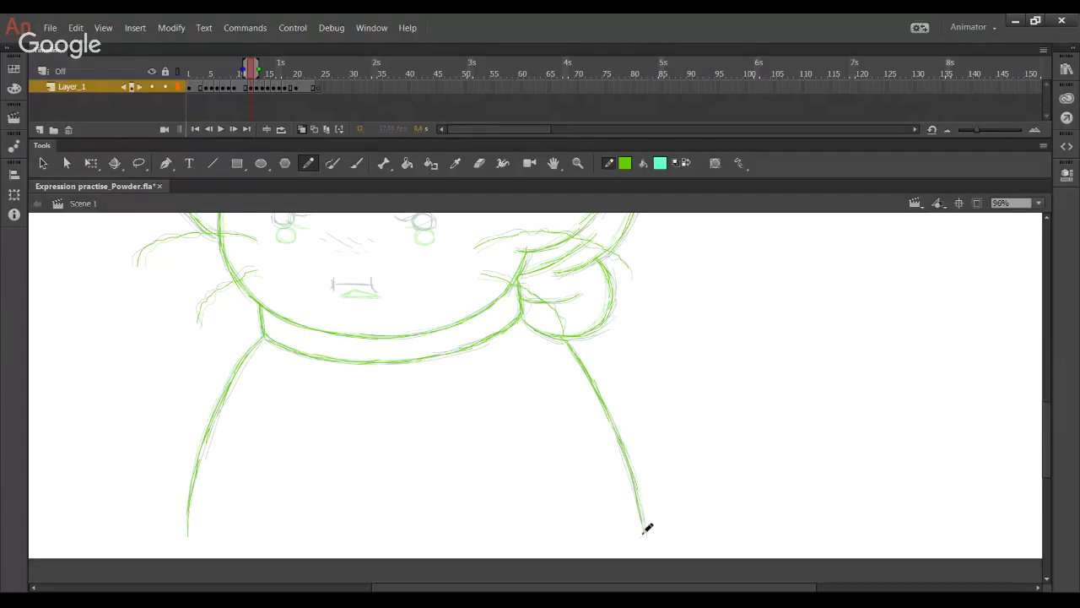
Step: Draw both eyes with their slanted brows and the short wrinkle lines across the nose on frame 12
left_click_drag(436, 507, 463, 585)
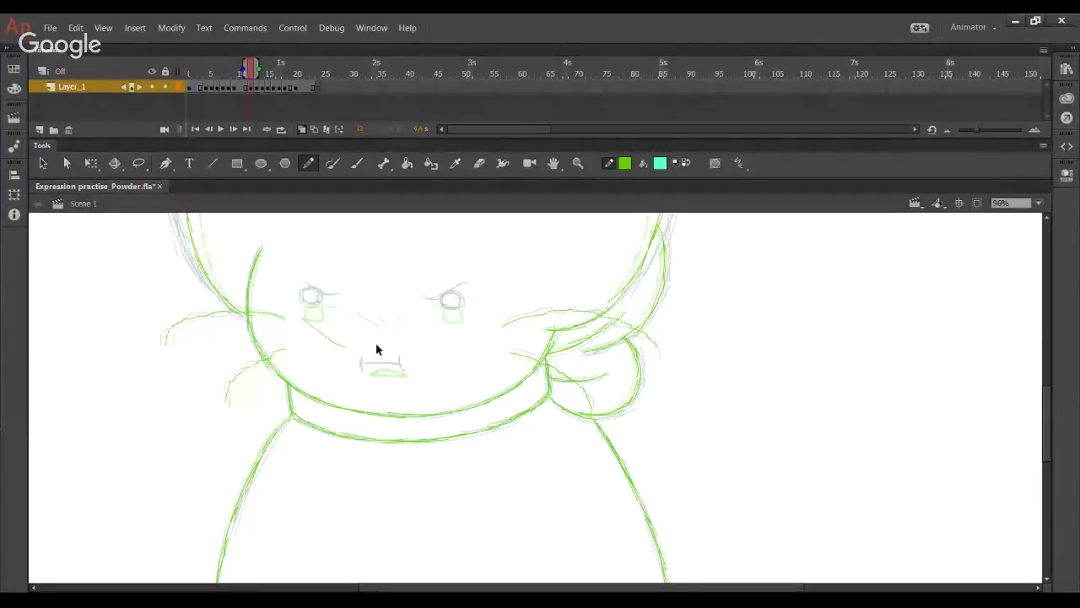
mouse_move(340, 375)
left_mouse_down()
mouse_move(350, 480)
mouse_move(358, 336)
mouse_move(337, 359)
mouse_move(350, 357)
left_mouse_up()
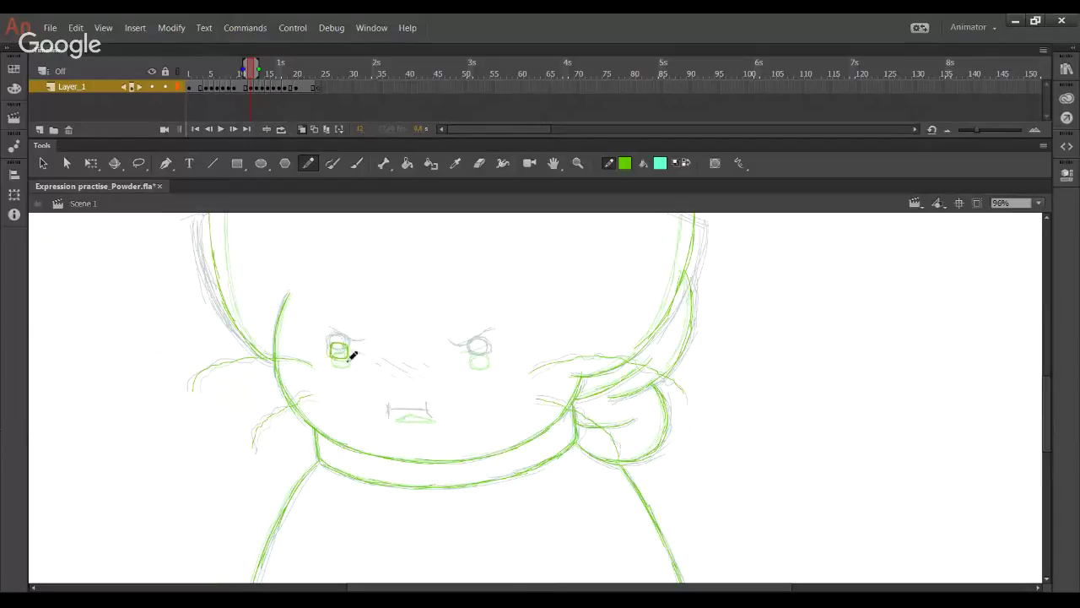
mouse_move(478, 345)
left_mouse_down()
mouse_move(492, 352)
mouse_move(483, 359)
left_mouse_up()
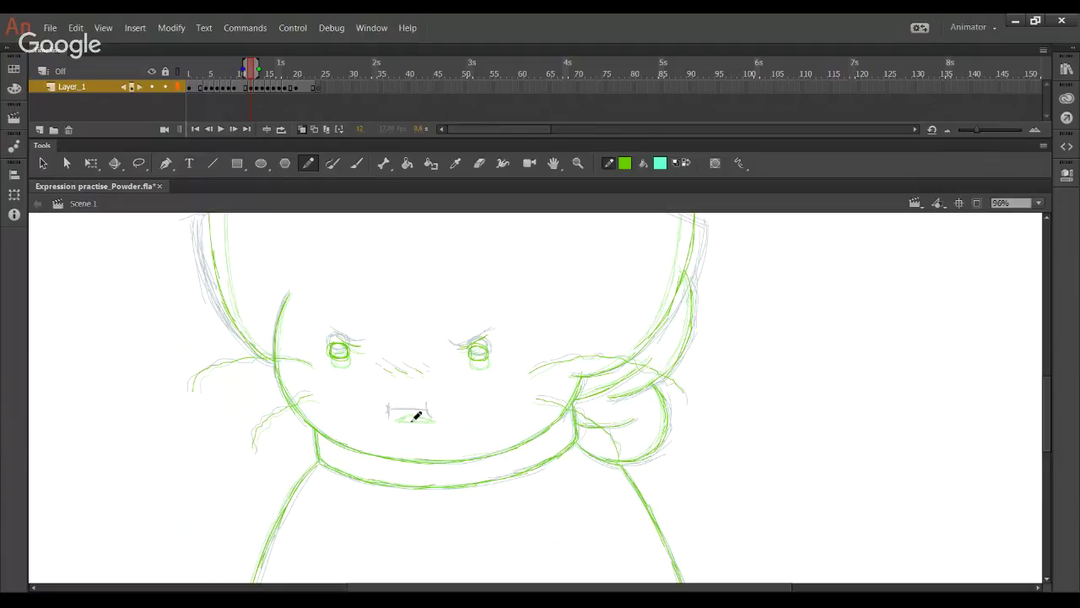
Step: Draw the flattened mouth with its small corner strokes on frame 12, between the two onion-skinned mouth shapes
left_click(578, 163)
left_click_drag(316, 381, 478, 488)
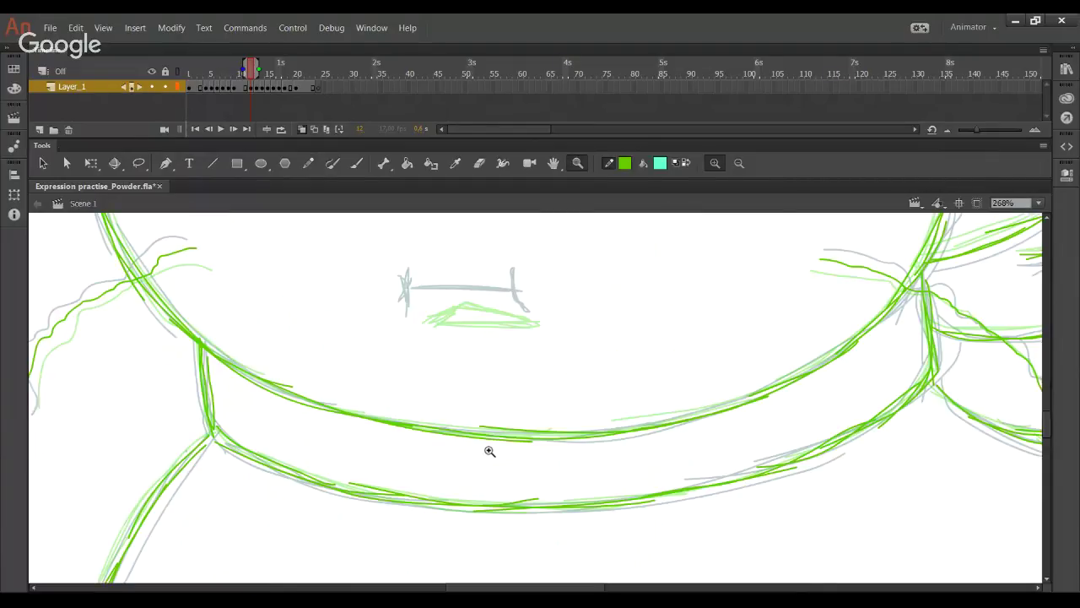
left_click_drag(490, 450, 429, 579)
key("shift+y")
mouse_move(361, 434)
left_mouse_down()
mouse_move(405, 423)
mouse_move(462, 437)
mouse_move(374, 436)
left_mouse_up()
mouse_move(451, 435)
left_mouse_down()
mouse_move(356, 437)
mouse_move(467, 438)
left_mouse_up()
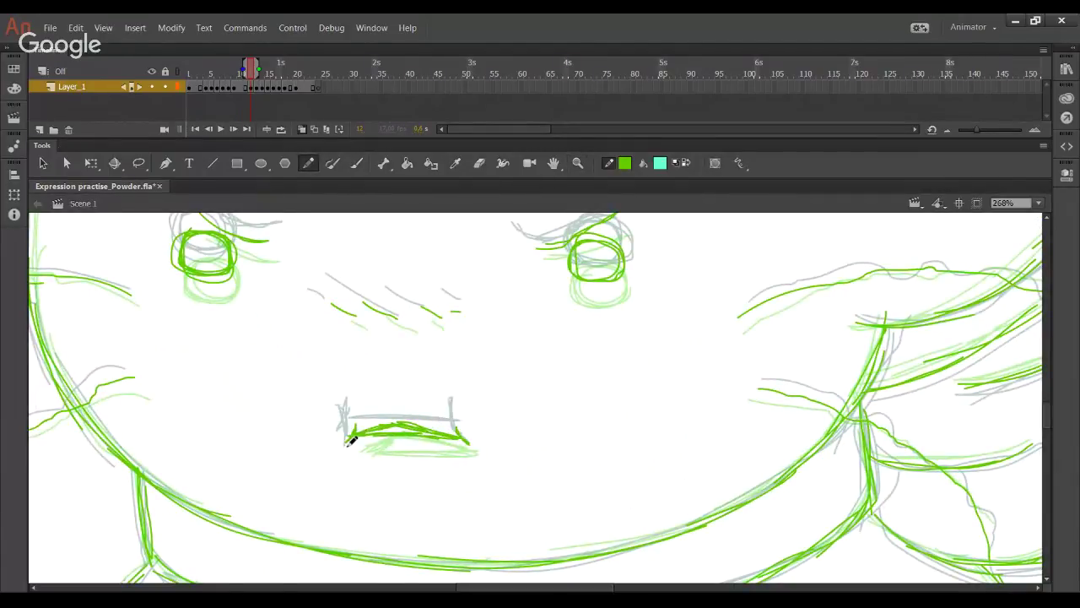
left_click_drag(582, 346, 597, 460)
key("ctrl+z")
Step: Zoom out with Show All to view the complete frame 12 drawing
left_click(1021, 203)
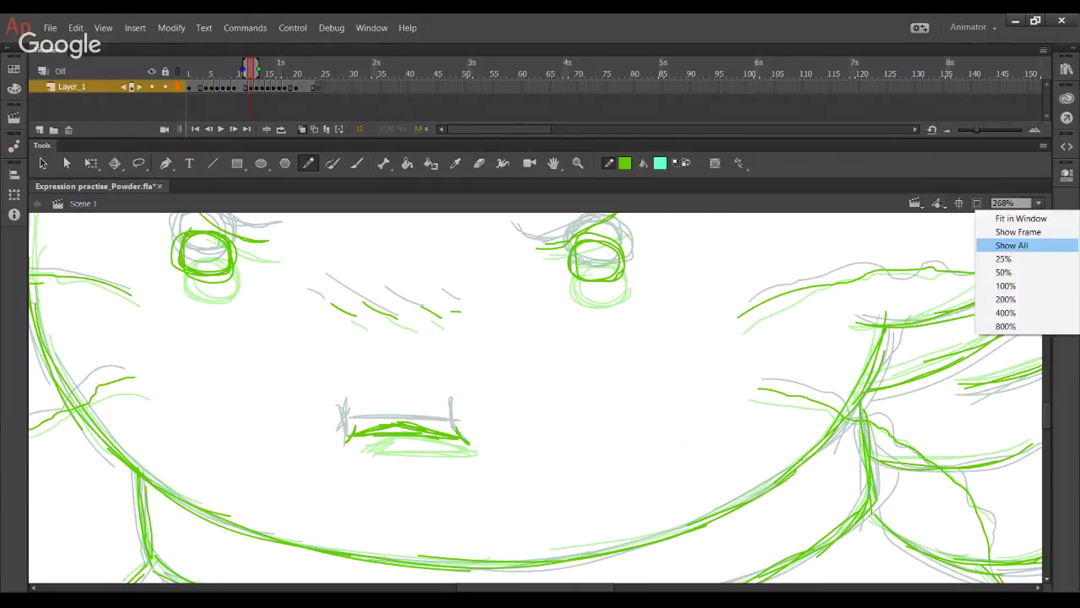
left_click(1012, 245)
scroll(633, 419, "down", 1)
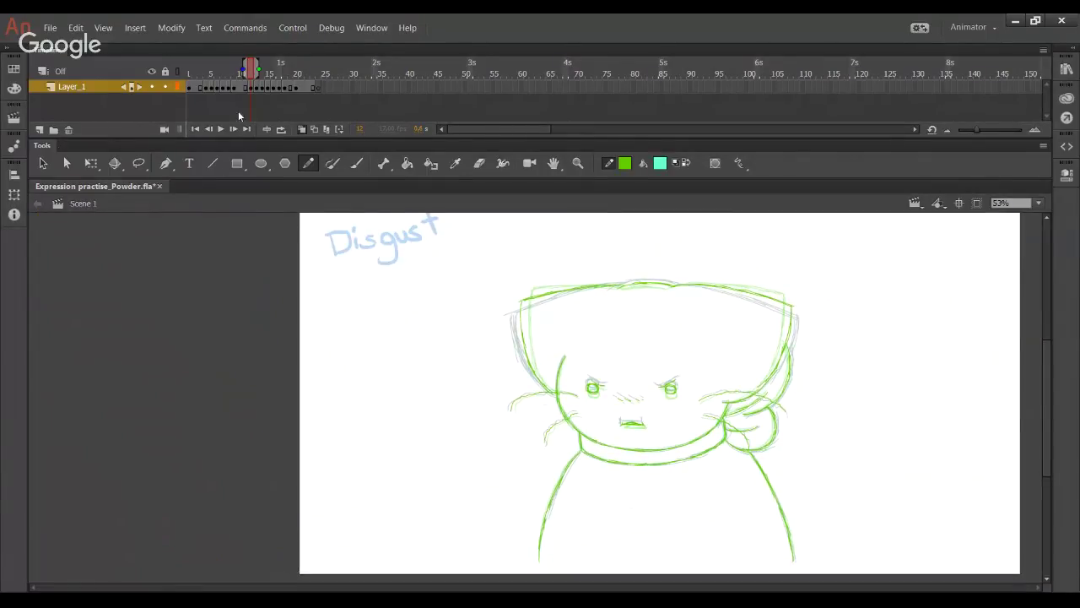
Step: Set a looping playback range over about frames 9 to 19 and play the animation
left_click(281, 130)
left_click_drag(281, 73, 291, 72)
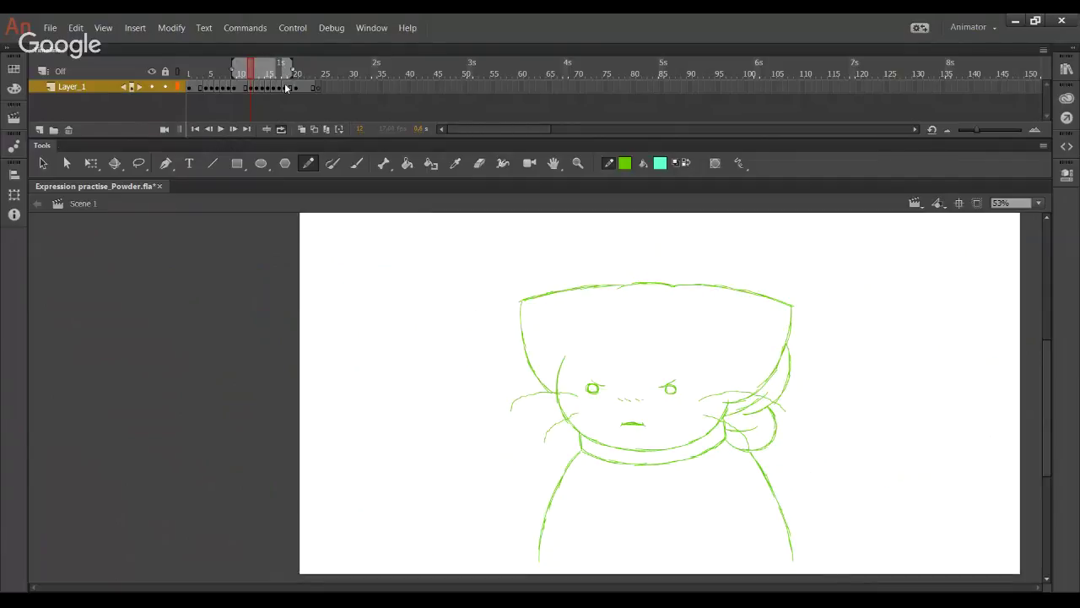
left_click(219, 135)
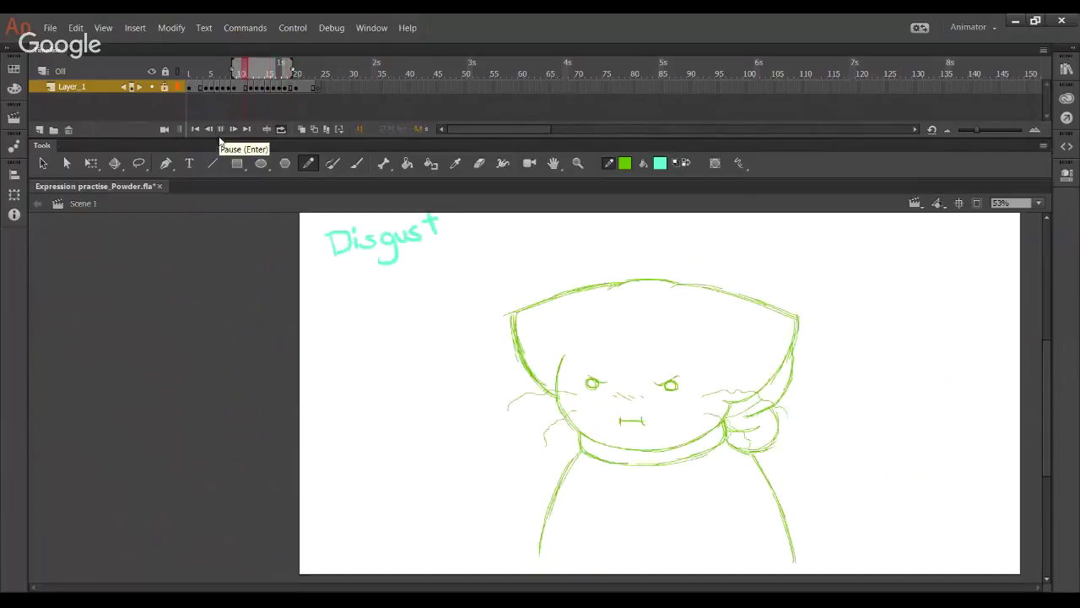
Step: Add frames after the open-mouthed Anger drawing and insert a blank keyframe at frame 17
left_click(249, 82)
left_click_drag(249, 81, 262, 90)
left_click_drag(268, 86, 275, 88)
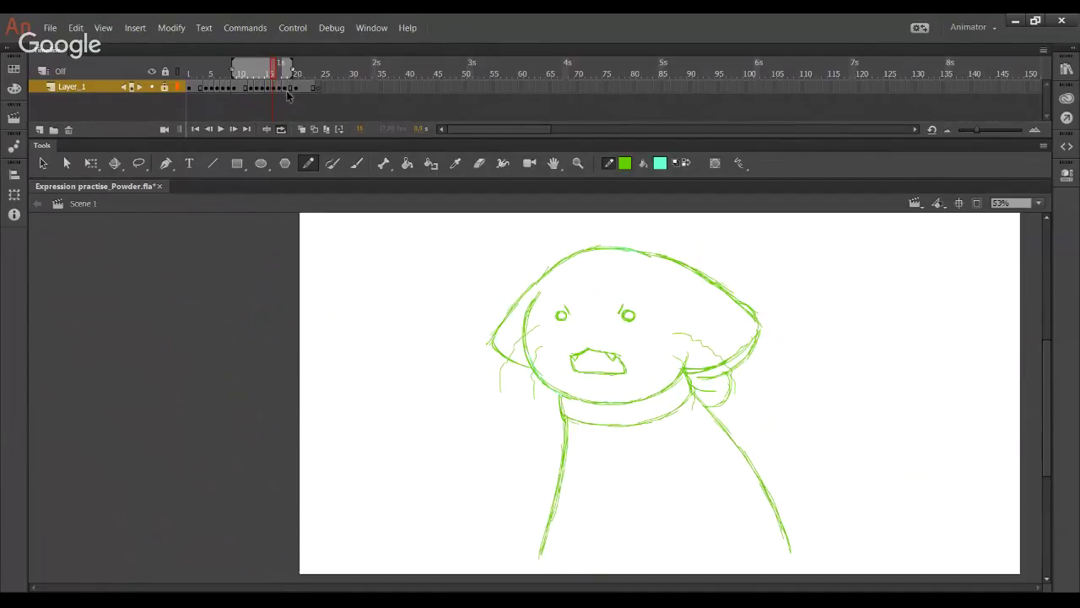
mouse_move(295, 88)
left_mouse_down()
mouse_move(318, 91)
mouse_move(258, 74)
mouse_move(285, 83)
mouse_move(282, 96)
mouse_move(307, 113)
mouse_move(298, 106)
left_mouse_up()
left_click(283, 73)
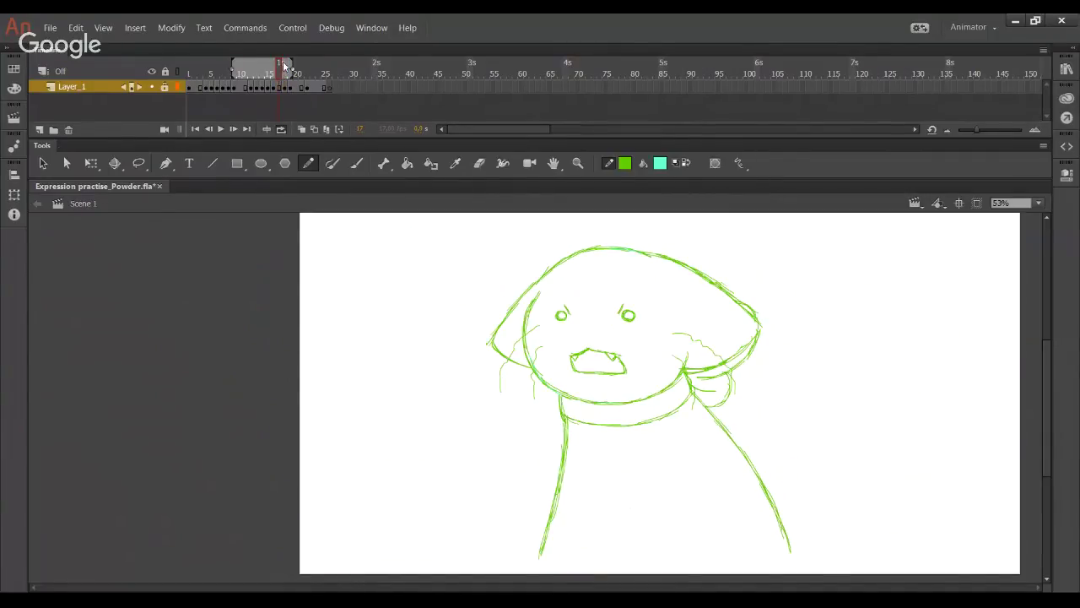
key("F7")
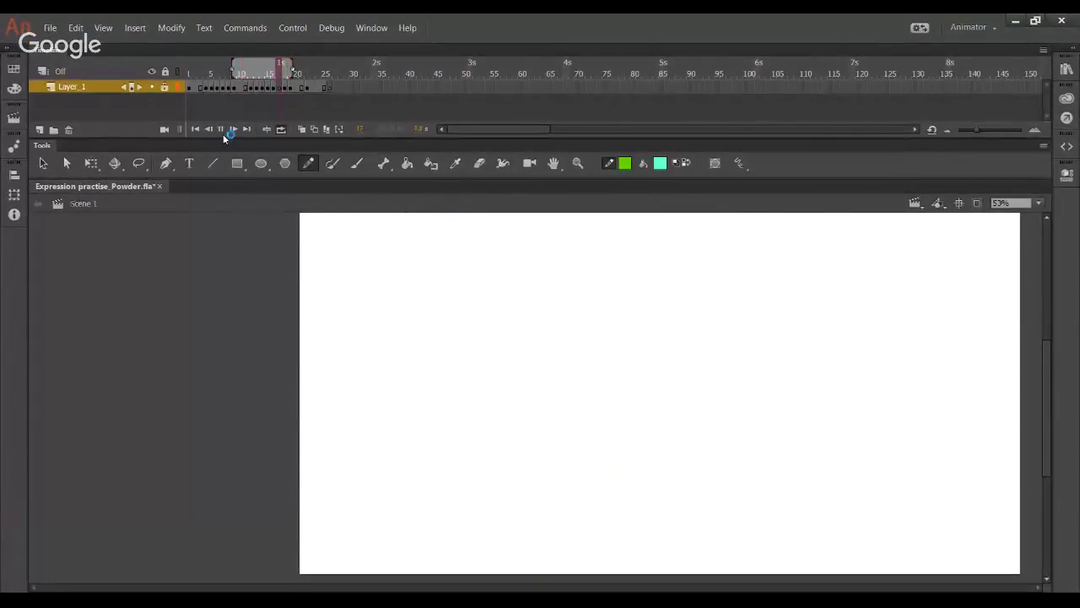
Step: Play the loop to check the timing, and unlock Layer_1 at frame 17 with onion skinning on
left_click(221, 134)
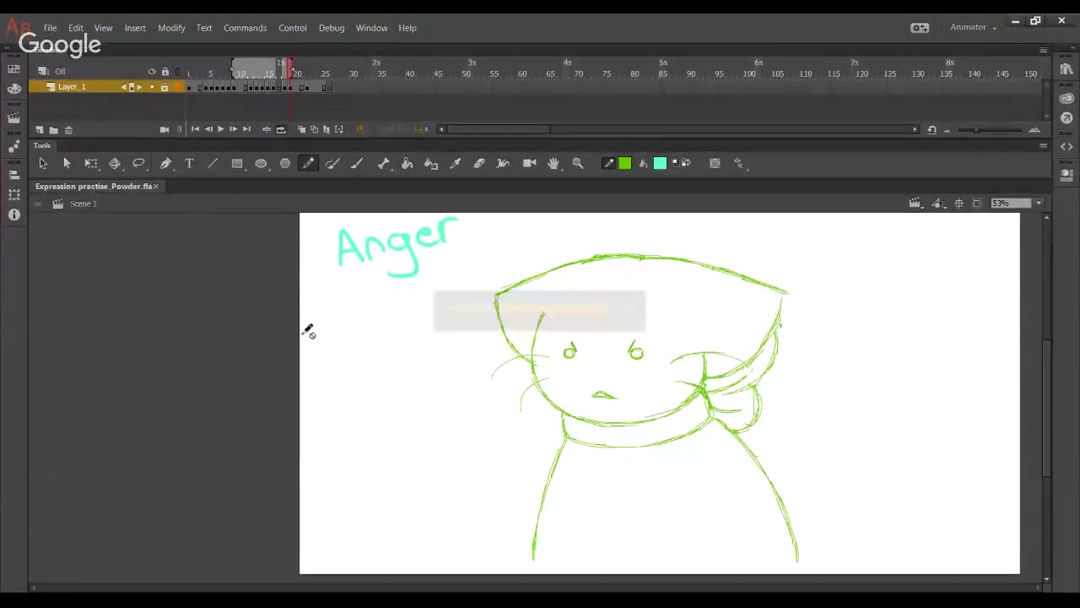
left_click(283, 93)
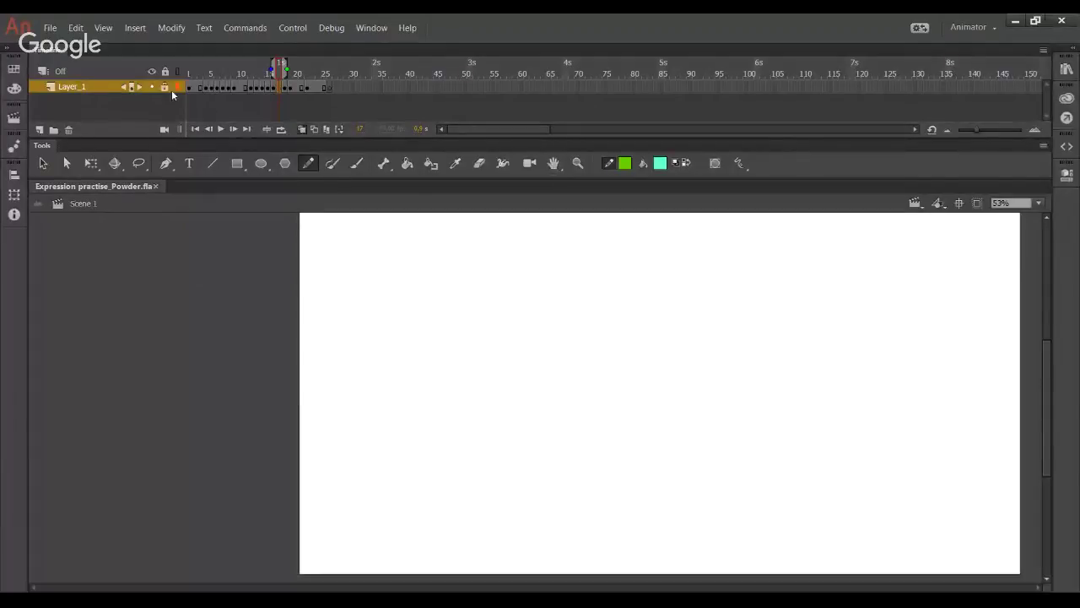
left_click(168, 89)
Step: Sketch both eyes and the slanted brows on frame 17 between the onion-skinned positions
key("z")
left_click_drag(520, 264, 802, 454)
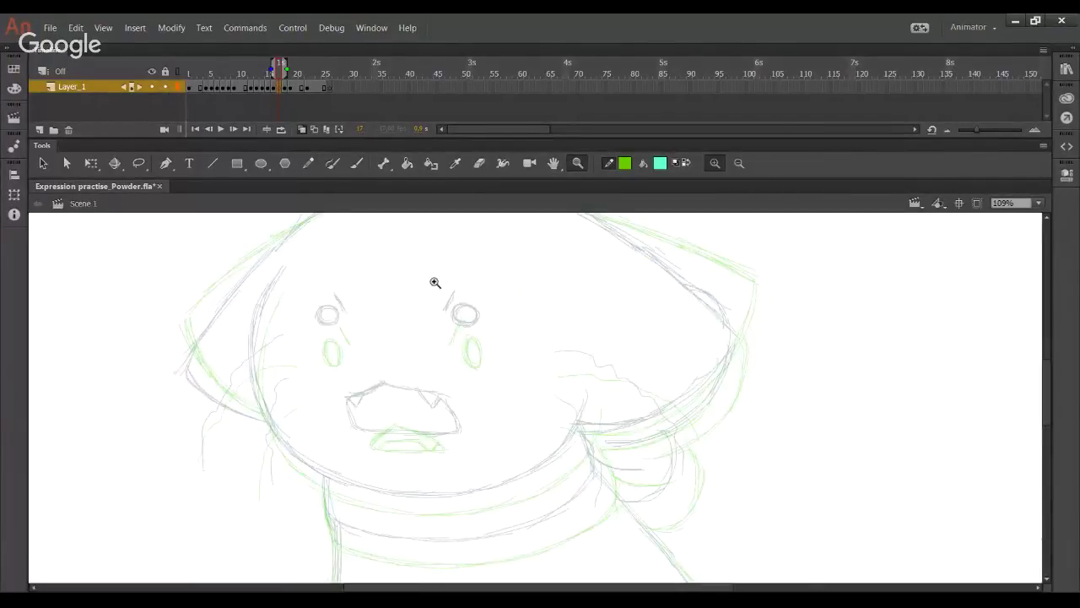
left_click_drag(238, 265, 724, 512)
left_click(308, 163)
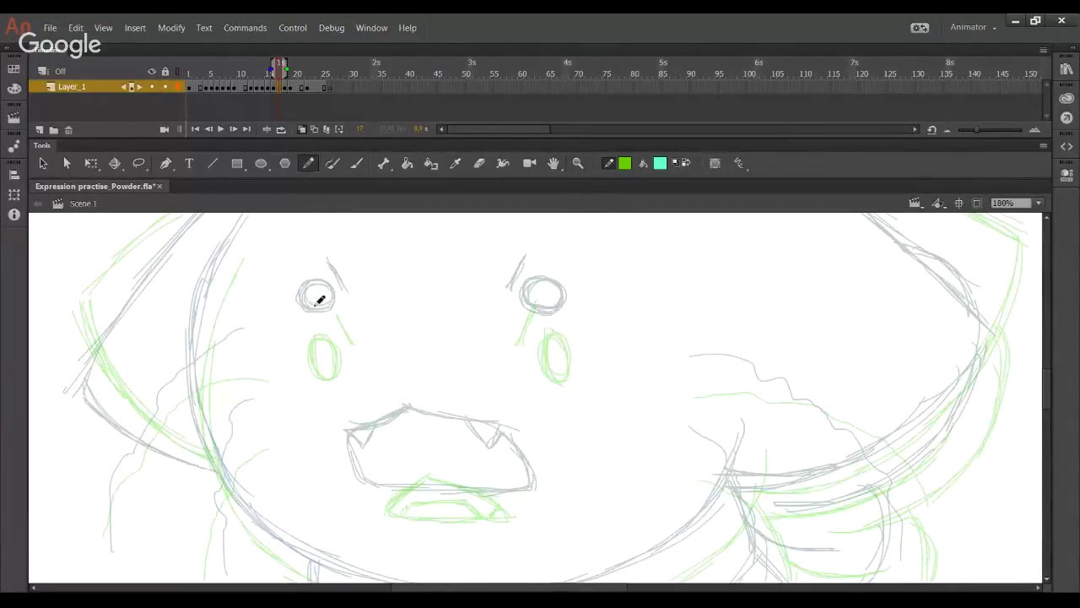
mouse_move(309, 309)
left_mouse_down()
mouse_move(321, 327)
mouse_move(313, 321)
mouse_move(348, 327)
left_mouse_up()
mouse_move(554, 299)
left_mouse_down()
mouse_move(540, 329)
mouse_move(560, 304)
left_mouse_up()
left_click_drag(330, 273, 353, 308)
left_click_drag(516, 305, 534, 275)
Step: Sketch the head's outline on frame 17 from the top over the right tip to the lower right edge
left_click_drag(424, 450, 392, 565)
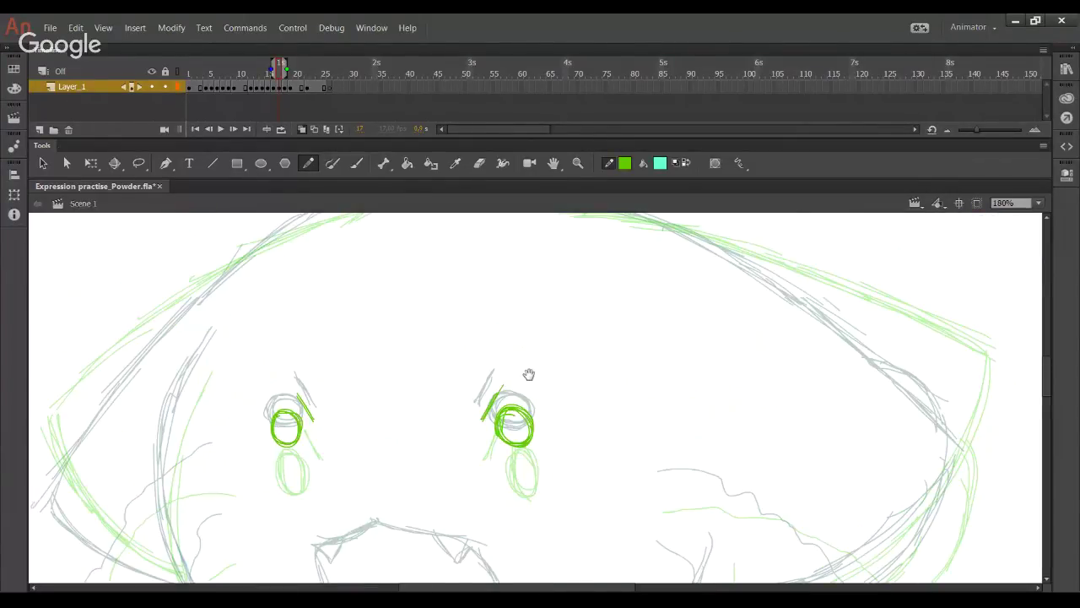
left_click_drag(529, 374, 501, 415)
left_click_drag(534, 249, 699, 293)
left_click_drag(633, 265, 795, 341)
mouse_move(682, 283)
left_mouse_down()
mouse_move(794, 324)
mouse_move(895, 402)
left_mouse_up()
left_click_drag(799, 330, 954, 460)
left_click_drag(855, 497, 779, 333)
mouse_move(591, 475)
left_mouse_down()
mouse_move(706, 472)
mouse_move(676, 480)
mouse_move(730, 464)
mouse_move(777, 420)
mouse_move(791, 426)
mouse_move(873, 292)
left_mouse_up()
mouse_move(410, 378)
left_mouse_down()
mouse_move(587, 498)
mouse_move(605, 559)
left_mouse_up()
left_click_drag(442, 262, 597, 247)
left_click_drag(516, 247, 666, 270)
left_click_drag(576, 243, 627, 264)
mouse_move(448, 437)
left_mouse_down()
mouse_move(444, 419)
mouse_move(490, 402)
mouse_move(439, 380)
mouse_move(377, 284)
mouse_move(427, 376)
mouse_move(454, 371)
mouse_move(437, 270)
left_mouse_up()
scroll(437, 288, "up", 3)
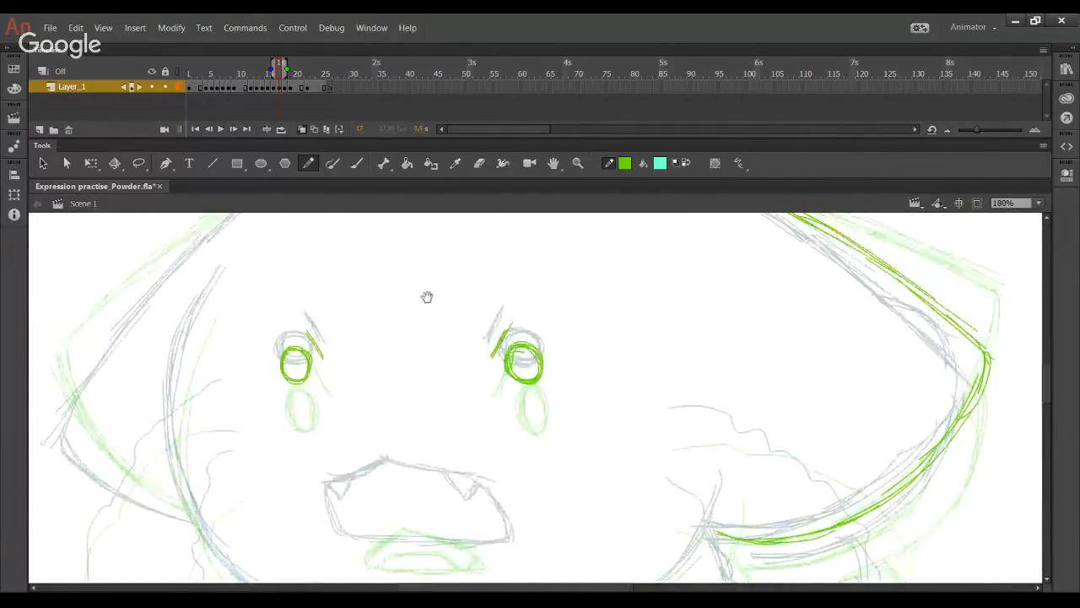
Step: Compare frame 17 with its neighbours and clear everything drawn on it
mouse_move(497, 374)
left_mouse_down()
mouse_move(514, 242)
mouse_move(480, 393)
mouse_move(443, 310)
left_mouse_up()
mouse_move(279, 78)
left_mouse_down()
mouse_move(267, 86)
mouse_move(298, 88)
mouse_move(283, 83)
left_mouse_up()
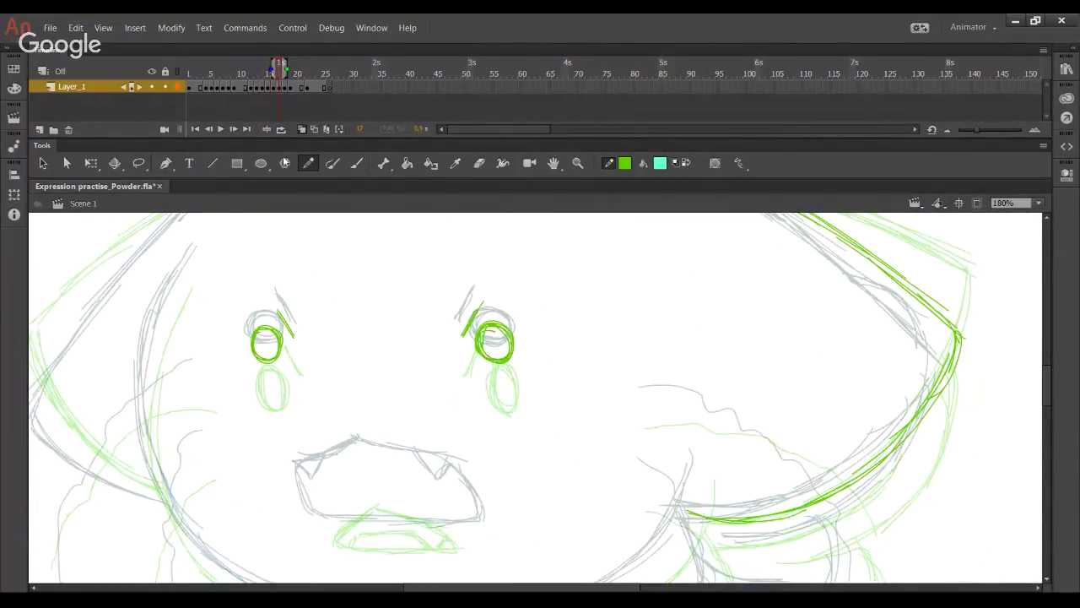
double_click(479, 163)
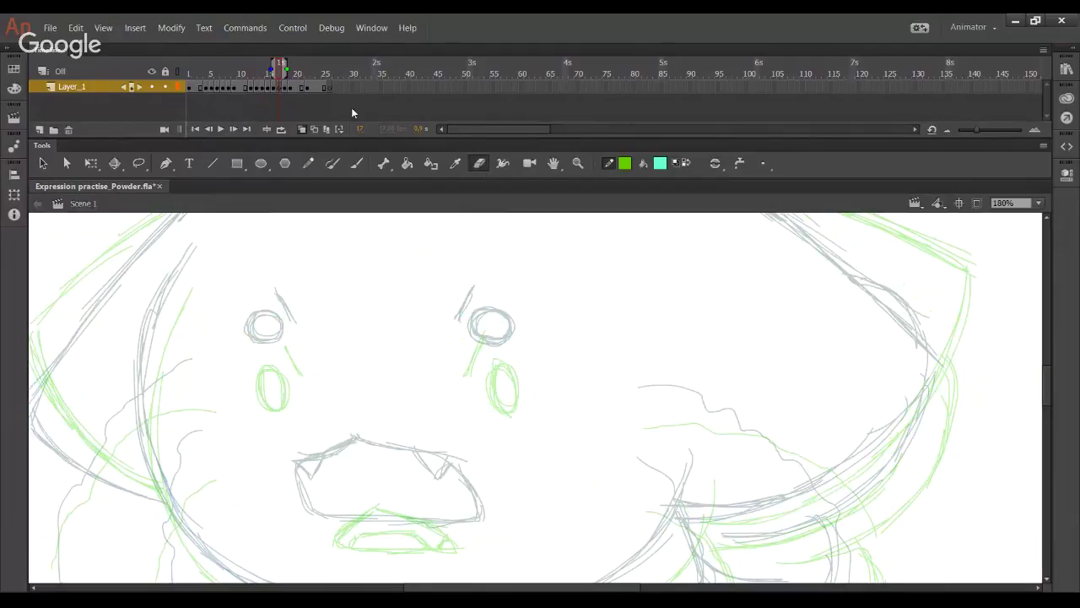
Step: Insert a blank keyframe at frame 16, just before the open-mouthed drawing
left_click(275, 90)
mouse_move(275, 91)
left_mouse_down()
mouse_move(282, 103)
mouse_move(274, 79)
left_mouse_up()
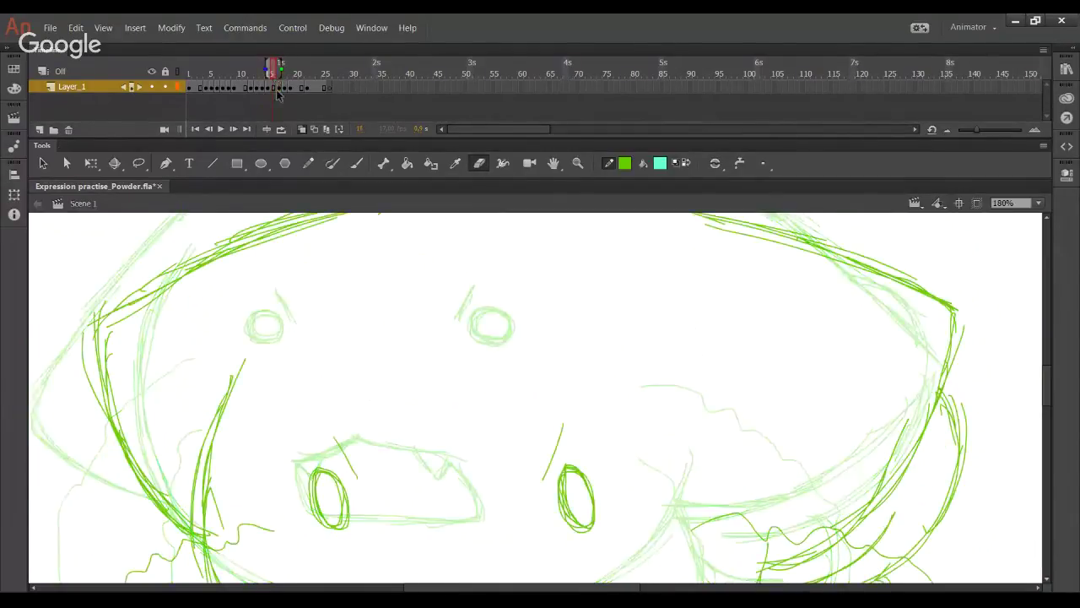
key("F7")
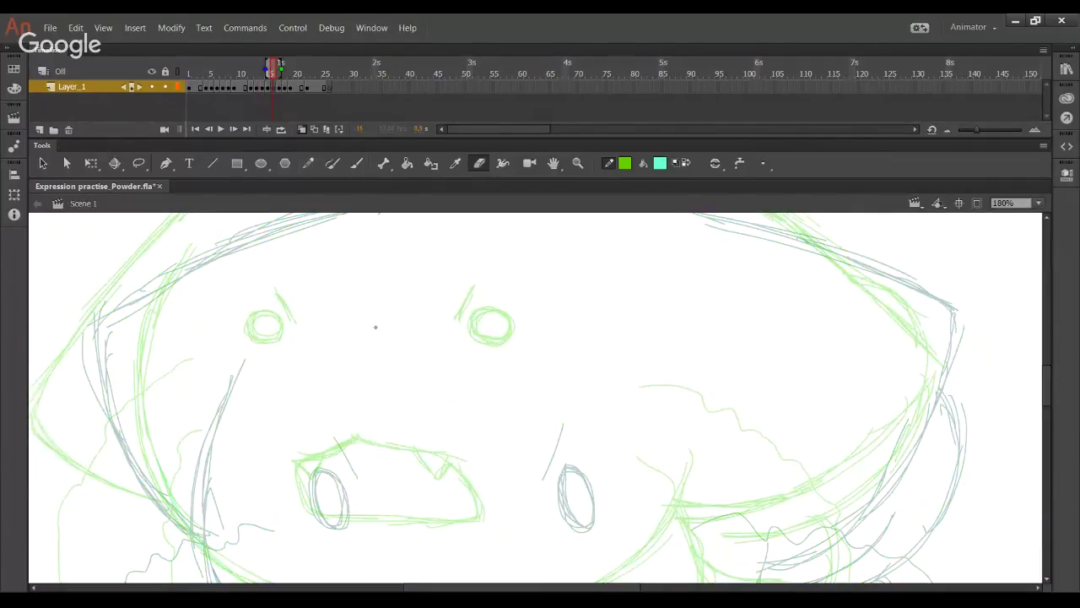
Step: Sketch both oval eyes and the slanted brows of the in-between on frame 16
left_click(304, 168)
left_click_drag(386, 380, 296, 312)
mouse_move(231, 295)
left_mouse_down()
mouse_move(225, 321)
mouse_move(224, 306)
mouse_move(249, 286)
mouse_move(238, 326)
mouse_move(228, 287)
mouse_move(239, 322)
mouse_move(231, 293)
mouse_move(246, 319)
mouse_move(252, 295)
mouse_move(239, 323)
mouse_move(229, 293)
mouse_move(251, 291)
mouse_move(243, 320)
mouse_move(236, 279)
left_mouse_up()
key("ctrl+z")
key("ctrl+z")
mouse_move(460, 275)
left_mouse_down()
mouse_move(487, 318)
mouse_move(459, 284)
mouse_move(491, 296)
mouse_move(466, 314)
mouse_move(493, 305)
mouse_move(461, 310)
mouse_move(454, 283)
left_mouse_up()
left_click_drag(246, 255, 269, 292)
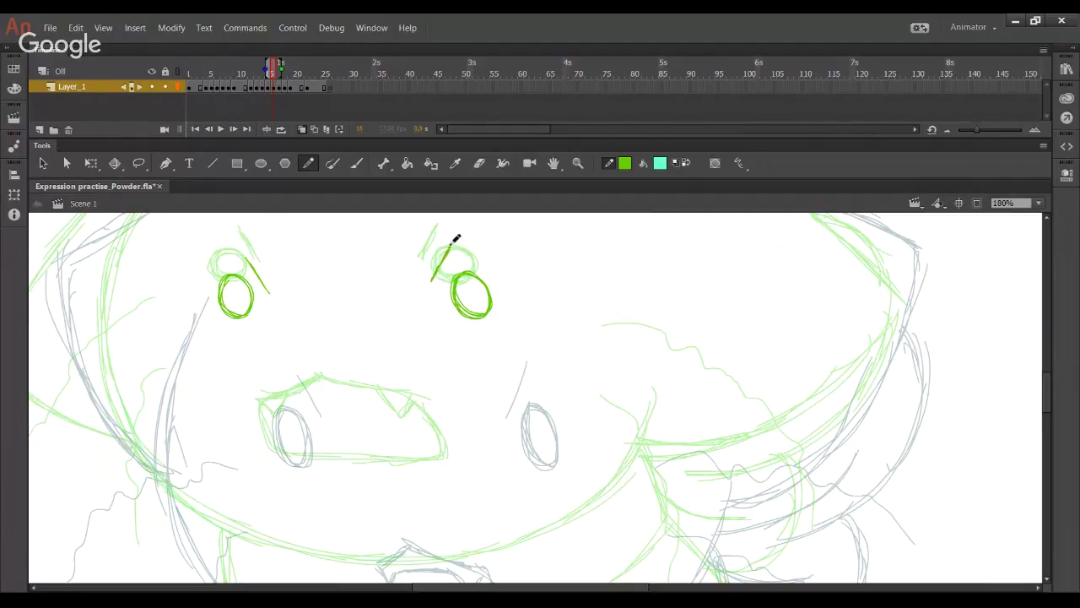
Step: Sketch the head's top edge out to the right tip and the face contour from the left temple around the jaw
scroll(377, 478, "up", 5)
left_click(1025, 203)
left_click(1004, 284)
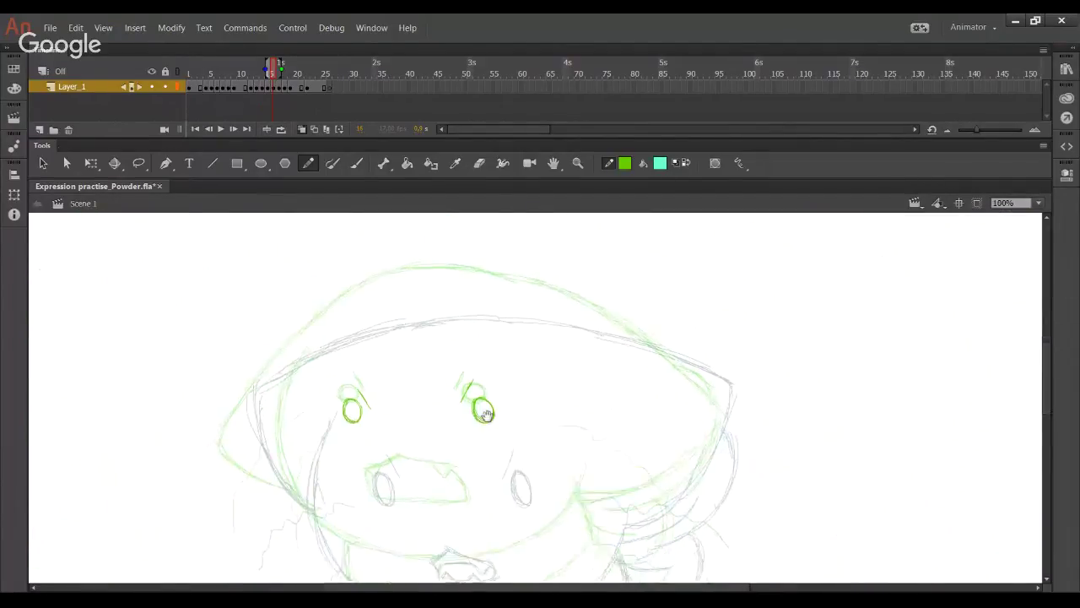
left_click_drag(486, 414, 486, 399)
mouse_move(527, 287)
left_mouse_down()
mouse_move(647, 331)
mouse_move(724, 377)
left_mouse_up()
left_click_drag(667, 344, 726, 383)
left_click_drag(372, 348, 389, 329)
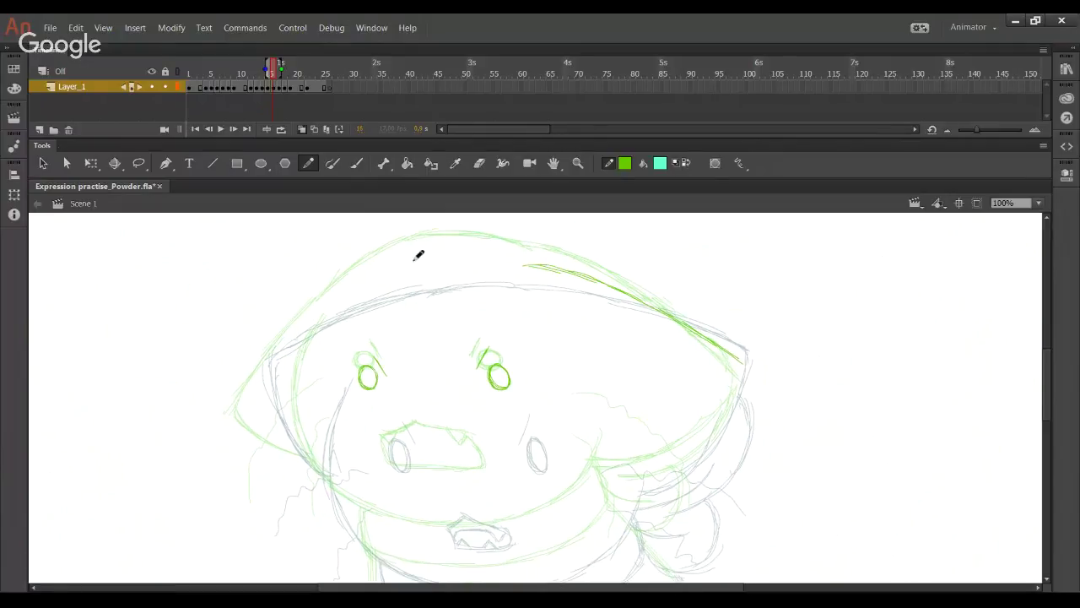
mouse_move(486, 249)
left_mouse_down()
mouse_move(416, 262)
mouse_move(491, 255)
mouse_move(451, 254)
mouse_move(536, 271)
mouse_move(466, 257)
mouse_move(524, 258)
left_mouse_up()
left_click_drag(333, 339, 315, 391)
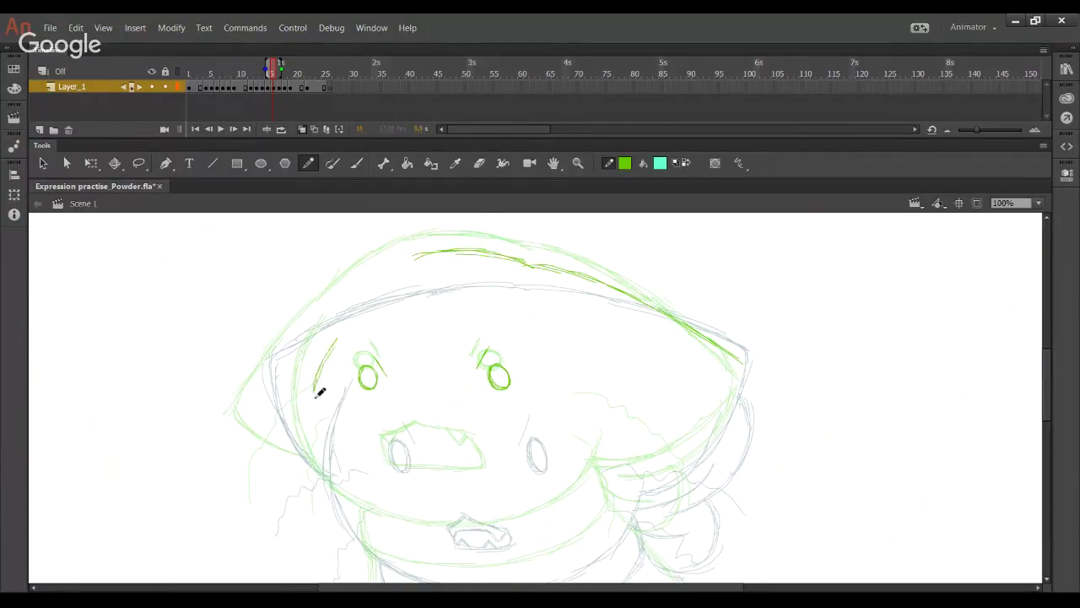
mouse_move(330, 347)
left_mouse_down()
mouse_move(320, 376)
mouse_move(334, 343)
mouse_move(311, 422)
mouse_move(317, 456)
mouse_move(317, 376)
mouse_move(322, 474)
mouse_move(308, 429)
mouse_move(328, 491)
mouse_move(357, 519)
mouse_move(382, 524)
mouse_move(337, 509)
mouse_move(433, 540)
mouse_move(353, 522)
mouse_move(474, 543)
mouse_move(560, 519)
mouse_move(544, 520)
mouse_move(565, 514)
mouse_move(603, 481)
left_mouse_up()
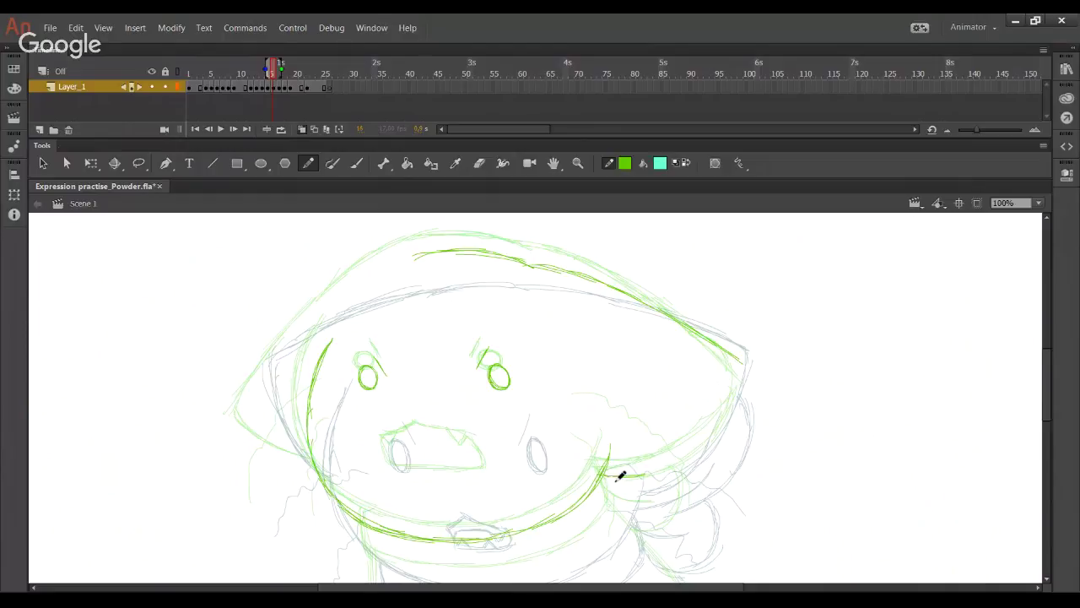
Step: Sketch the head's lower right edge from the jaw corner up to the right tip, redoing unsatisfactory strokes
key("ctrl+z")
mouse_move(604, 471)
left_mouse_down()
mouse_move(662, 461)
mouse_move(605, 473)
mouse_move(700, 429)
left_mouse_up()
key("ctrl+z")
left_click_drag(634, 473, 707, 431)
left_click_drag(664, 465, 734, 385)
left_click_drag(702, 441, 735, 385)
left_click_drag(688, 458, 733, 392)
key("ctrl+z")
left_click_drag(670, 461, 732, 388)
key("ctrl+z")
left_click_drag(698, 442, 734, 385)
left_click_drag(717, 419, 742, 365)
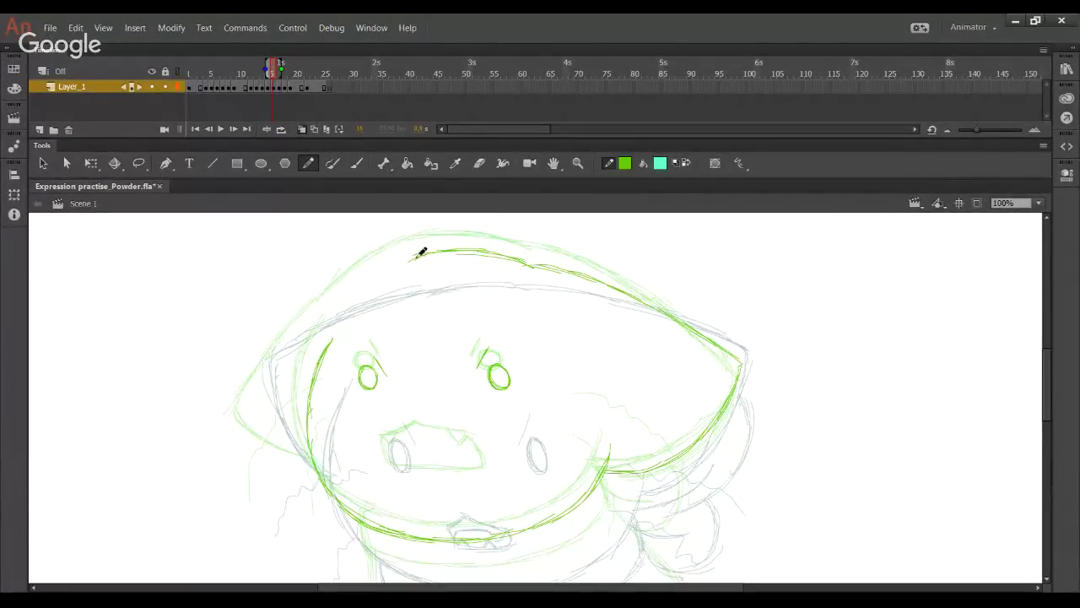
Step: Complete the head's left side from the top edge to the left tip and back in to the cheek
mouse_move(422, 258)
left_mouse_down()
mouse_move(335, 297)
mouse_move(260, 376)
left_mouse_up()
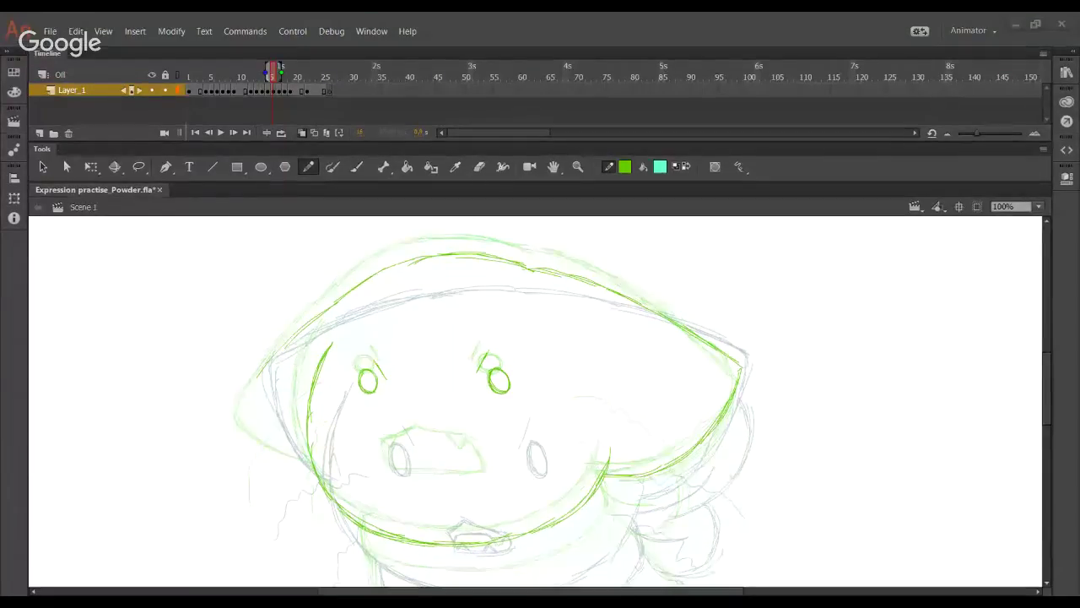
left_click_drag(258, 383, 244, 403)
key("ctrl+z")
left_click_drag(273, 360, 246, 395)
key("ctrl+z")
left_click_drag(295, 337, 313, 313)
left_click_drag(267, 356, 388, 263)
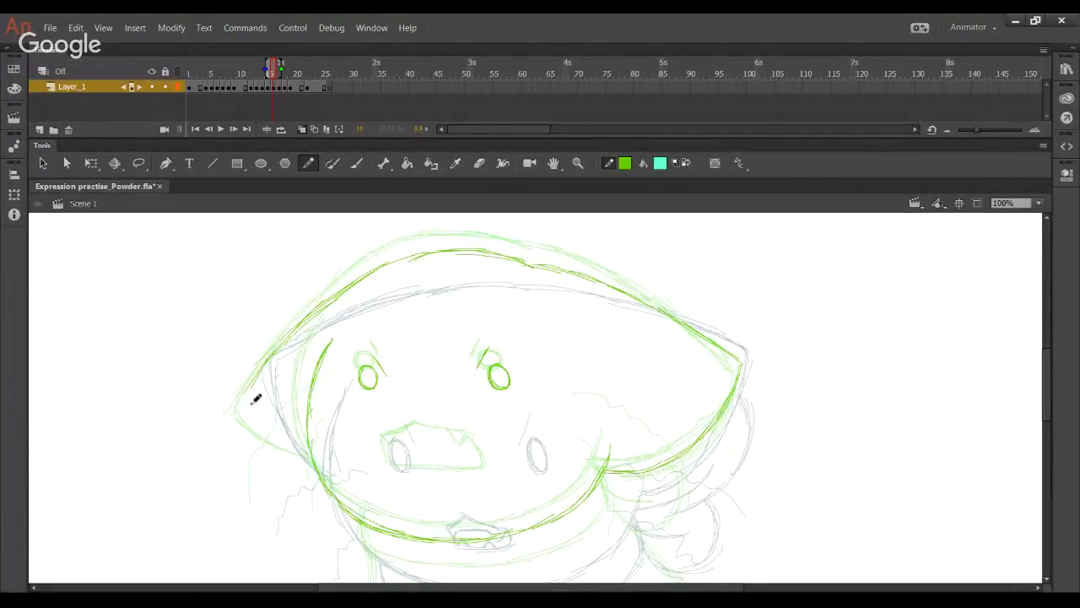
left_click_drag(251, 391, 316, 454)
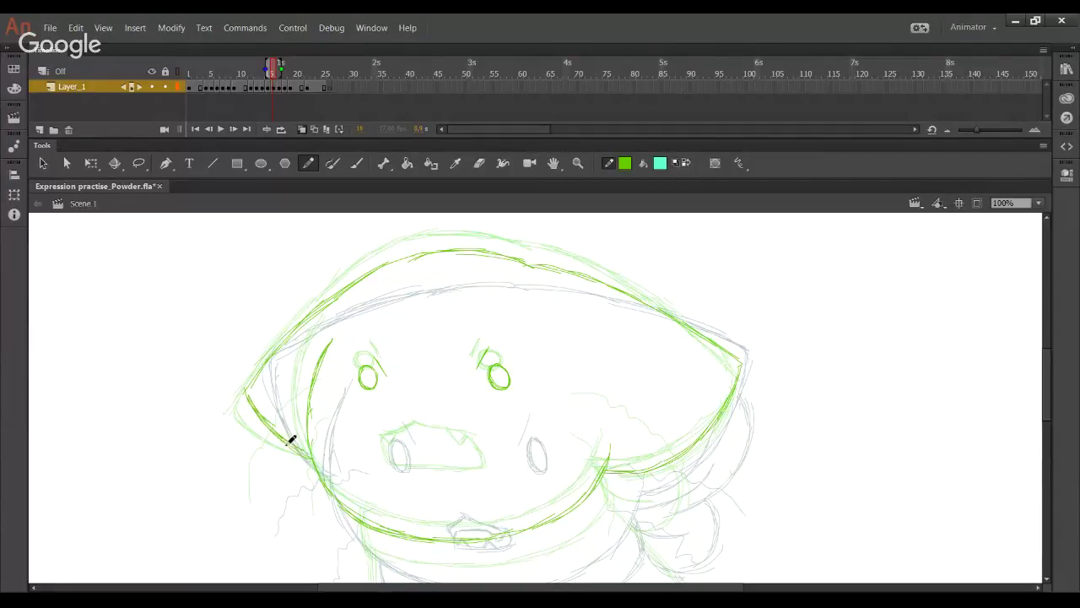
Step: Sketch the collar band beneath the jaw, including its left and right ends
mouse_move(457, 451)
left_mouse_down()
mouse_move(417, 379)
mouse_move(402, 314)
left_mouse_up()
mouse_move(500, 469)
left_mouse_down()
mouse_move(485, 331)
mouse_move(456, 298)
mouse_move(478, 540)
left_mouse_up()
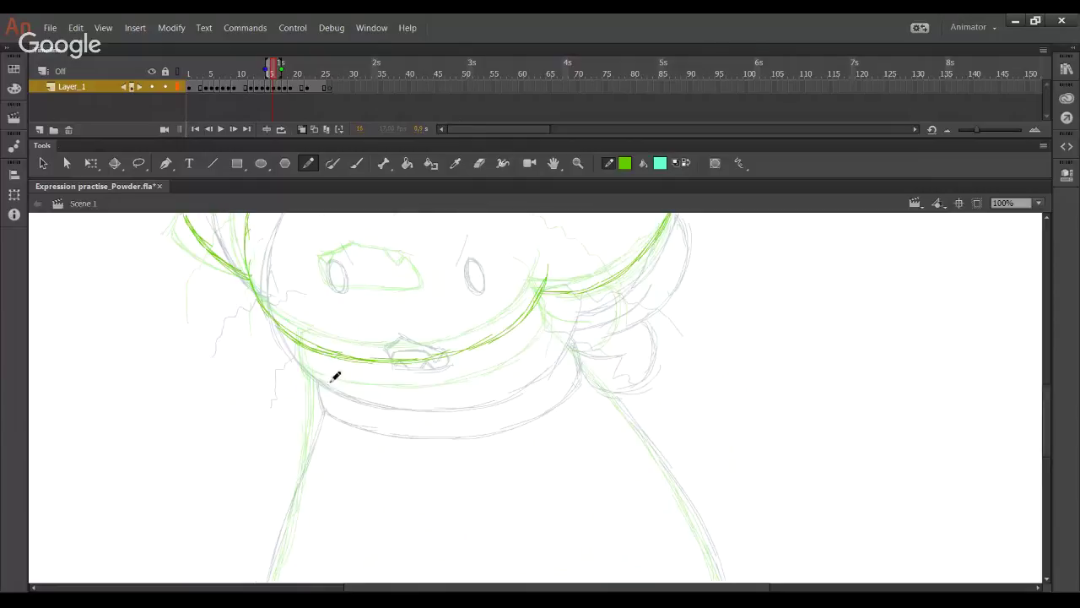
mouse_move(318, 380)
left_mouse_down()
mouse_move(437, 393)
mouse_move(532, 368)
mouse_move(554, 349)
left_mouse_up()
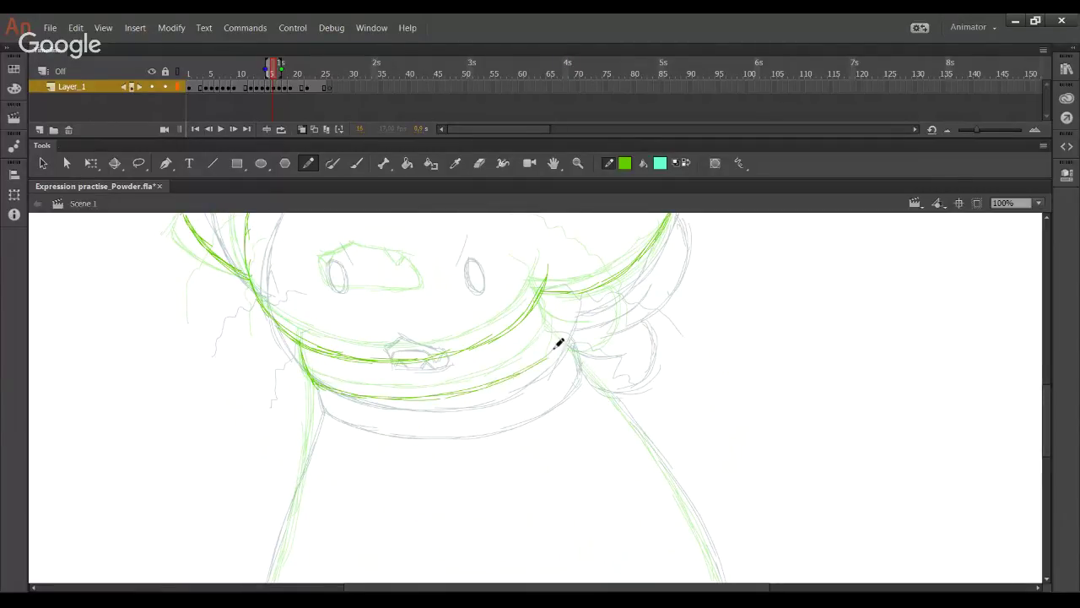
mouse_move(503, 385)
left_mouse_down()
mouse_move(539, 365)
mouse_move(558, 337)
left_mouse_up()
scroll(376, 357, "down", 4)
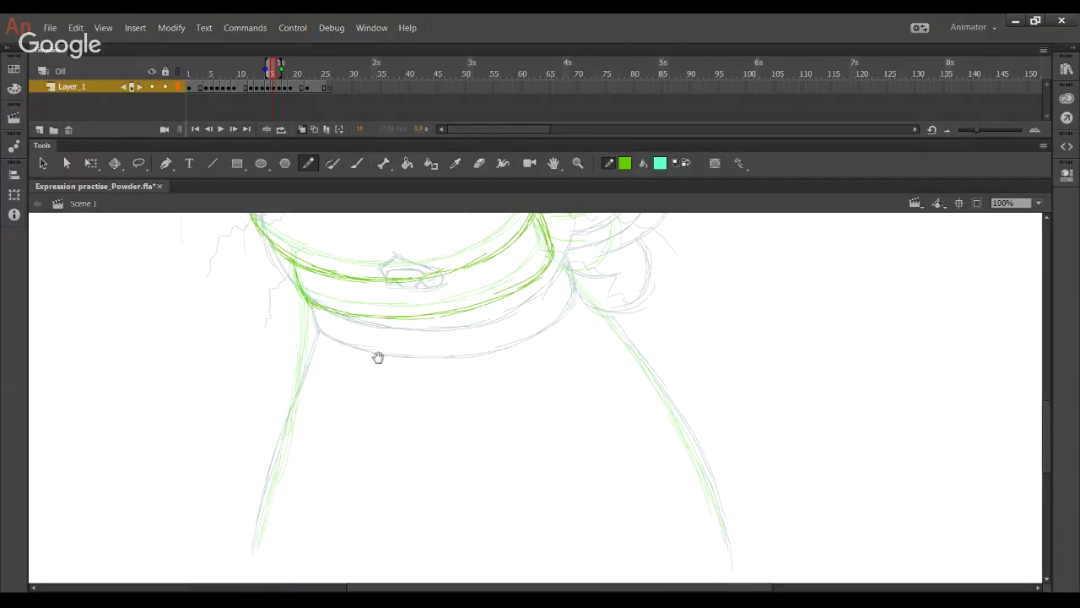
Step: Sketch the left and right sides of the body from the collar down to the base of the onion-skinned figure
left_click_drag(257, 537, 280, 439)
mouse_move(262, 526)
left_mouse_down()
mouse_move(314, 333)
mouse_move(309, 355)
mouse_move(309, 285)
left_mouse_up()
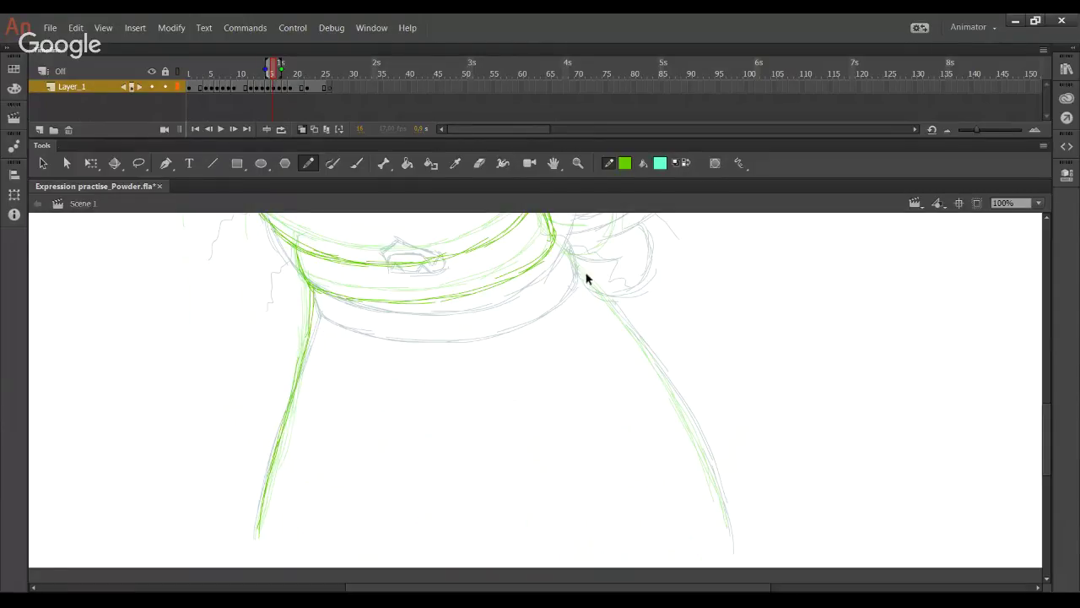
mouse_move(575, 258)
left_mouse_down()
mouse_move(687, 403)
mouse_move(706, 454)
mouse_move(678, 396)
mouse_move(714, 465)
left_mouse_up()
left_click_drag(674, 386, 720, 505)
left_click_drag(707, 453, 731, 543)
key("space")
left_click_drag(691, 483, 688, 509)
Step: Sketch the layered loops to the right of the collar, with their inner fold lines
scroll(641, 439, "up", 5)
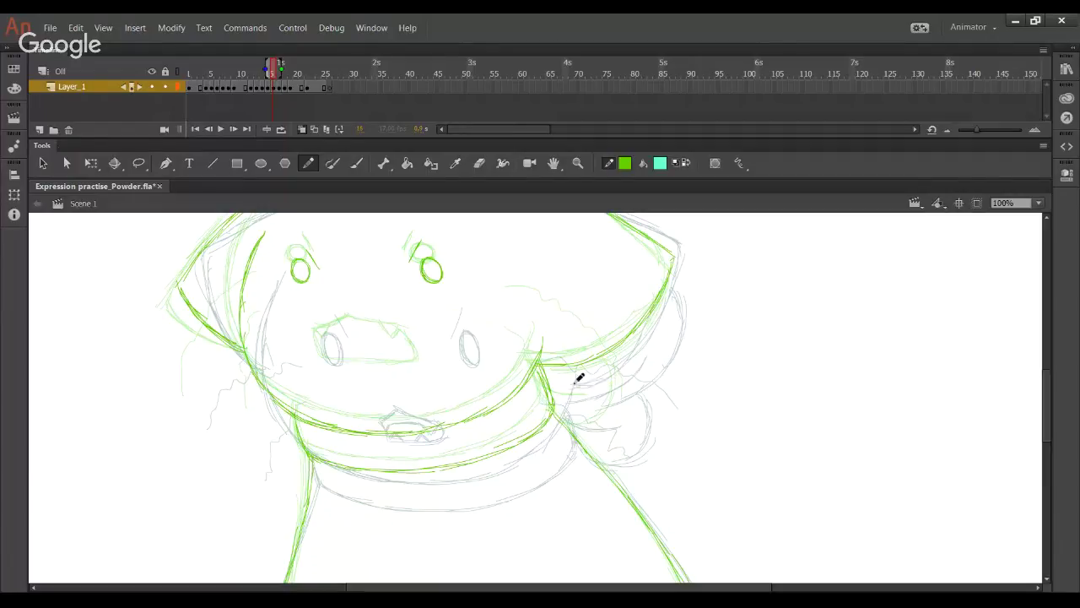
mouse_move(577, 379)
left_mouse_down()
mouse_move(646, 355)
mouse_move(666, 326)
left_mouse_up()
mouse_move(634, 368)
left_mouse_down()
mouse_move(668, 315)
mouse_move(664, 335)
mouse_move(663, 303)
left_mouse_up()
key("ctrl+z")
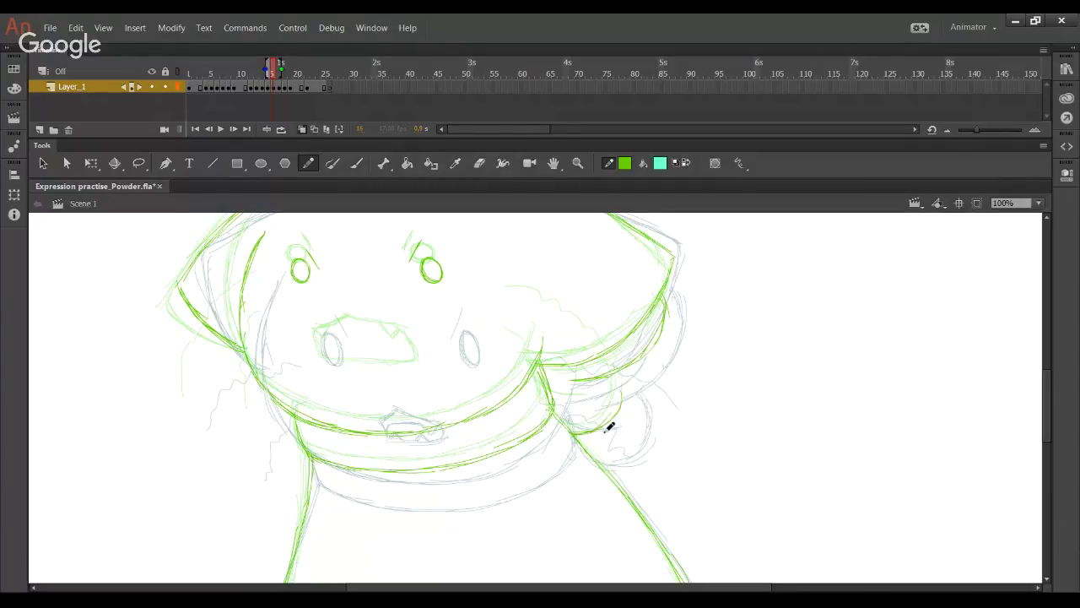
left_click_drag(617, 372, 620, 411)
left_click_drag(552, 395, 594, 405)
mouse_move(536, 373)
left_mouse_down()
mouse_move(597, 369)
mouse_move(553, 377)
mouse_move(617, 358)
left_mouse_up()
Step: Sketch the whiskers on both cheeks between the onion-skinned positions
key("space")
mouse_move(522, 325)
left_mouse_down()
mouse_move(541, 349)
mouse_move(524, 336)
mouse_move(575, 349)
mouse_move(619, 396)
mouse_move(530, 338)
mouse_move(620, 380)
left_mouse_up()
key("ctrl+z")
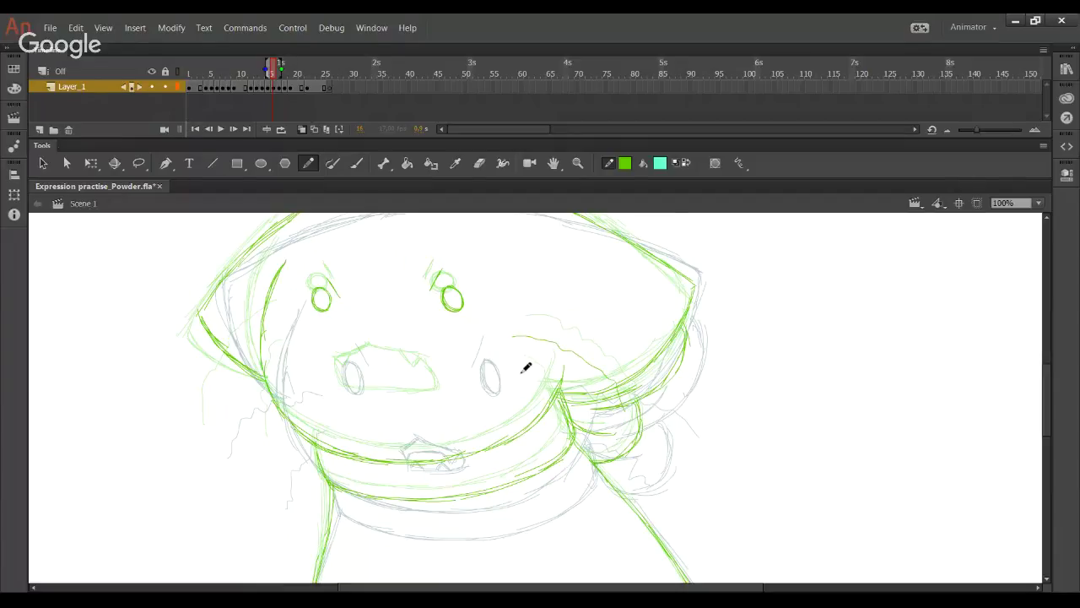
key("ctrl+z")
mouse_move(518, 332)
left_mouse_down()
mouse_move(562, 338)
mouse_move(615, 374)
mouse_move(638, 421)
left_mouse_up()
mouse_move(526, 380)
left_mouse_down()
mouse_move(545, 385)
mouse_move(570, 472)
mouse_move(563, 493)
left_mouse_up()
left_click_drag(476, 428, 572, 483)
left_click_drag(359, 413, 343, 512)
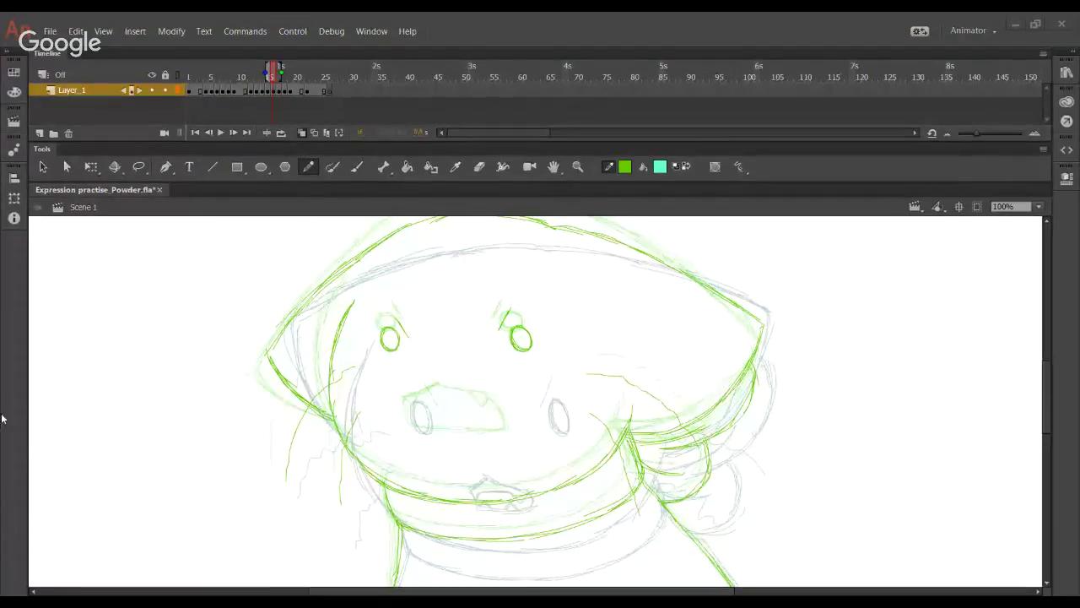
Step: Sketch the open mouth with its pointed teeth and inner upper curve, midway between the two onion-skinned mouths
mouse_move(523, 365)
left_mouse_down()
mouse_move(445, 457)
mouse_move(428, 399)
left_mouse_up()
left_click_drag(429, 503, 427, 308)
mouse_move(437, 536)
left_mouse_down()
mouse_move(408, 302)
mouse_move(429, 499)
left_mouse_up()
left_click_drag(431, 313, 470, 517)
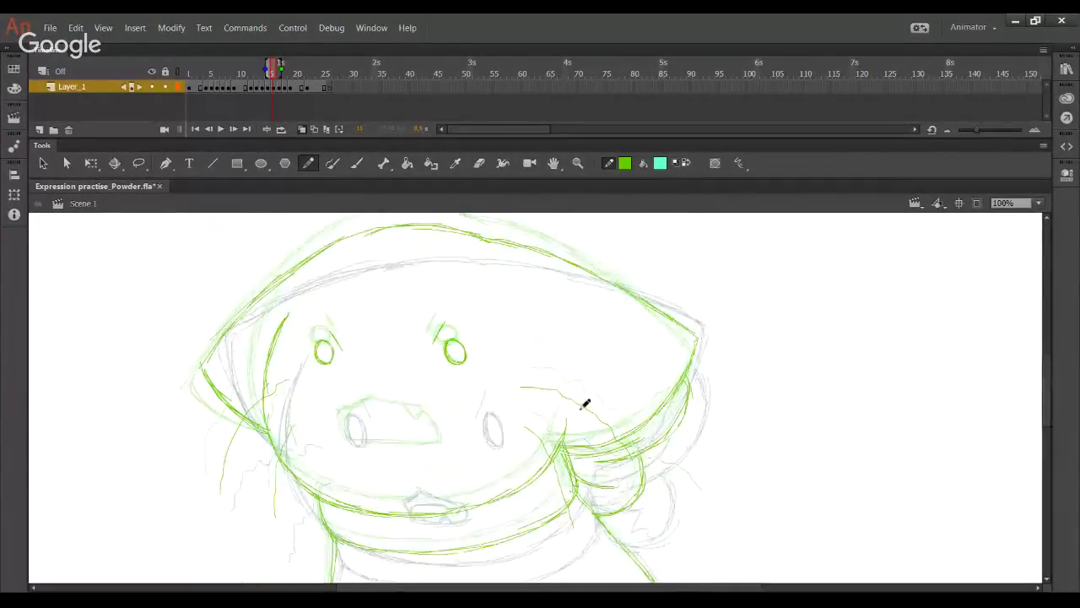
left_click(579, 163)
left_click(439, 250)
left_click(308, 163)
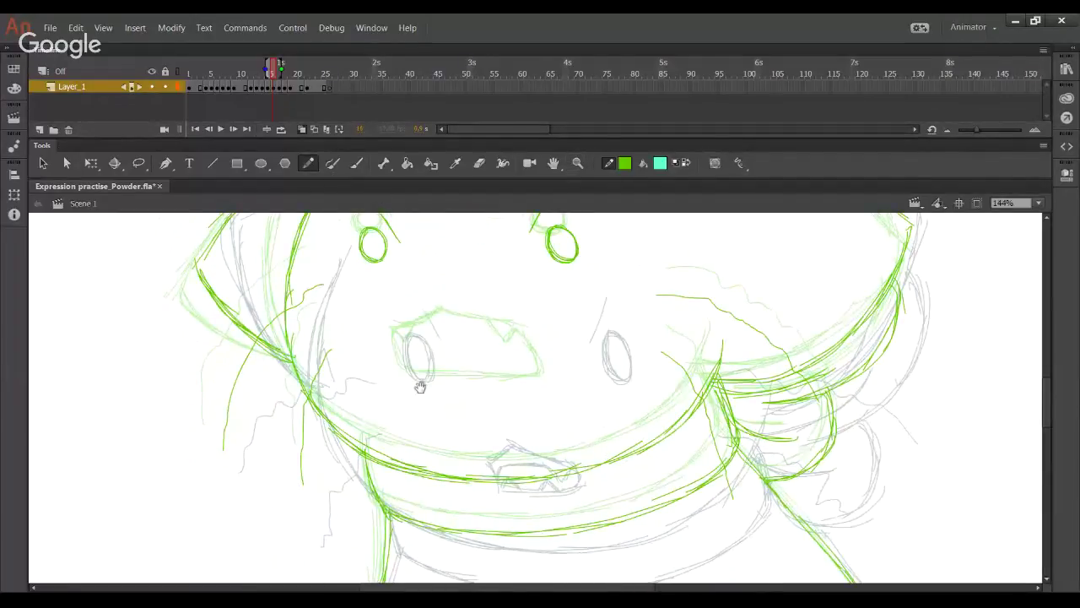
mouse_move(380, 411)
left_mouse_down()
mouse_move(386, 410)
mouse_move(420, 391)
mouse_move(475, 417)
mouse_move(466, 414)
mouse_move(482, 438)
left_mouse_up()
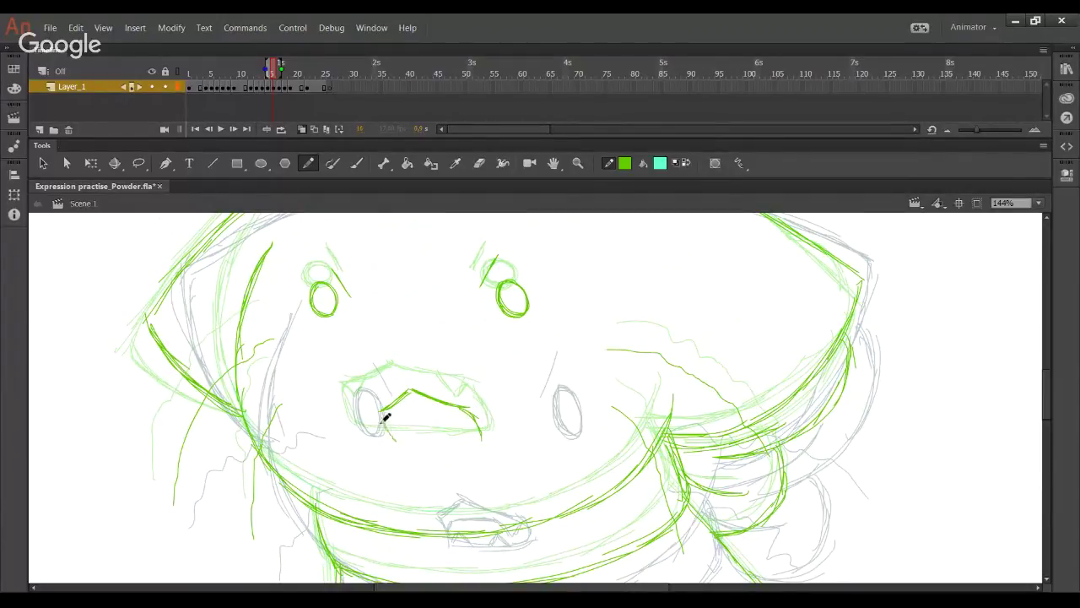
key("ctrl+z")
left_click_drag(398, 434, 484, 434)
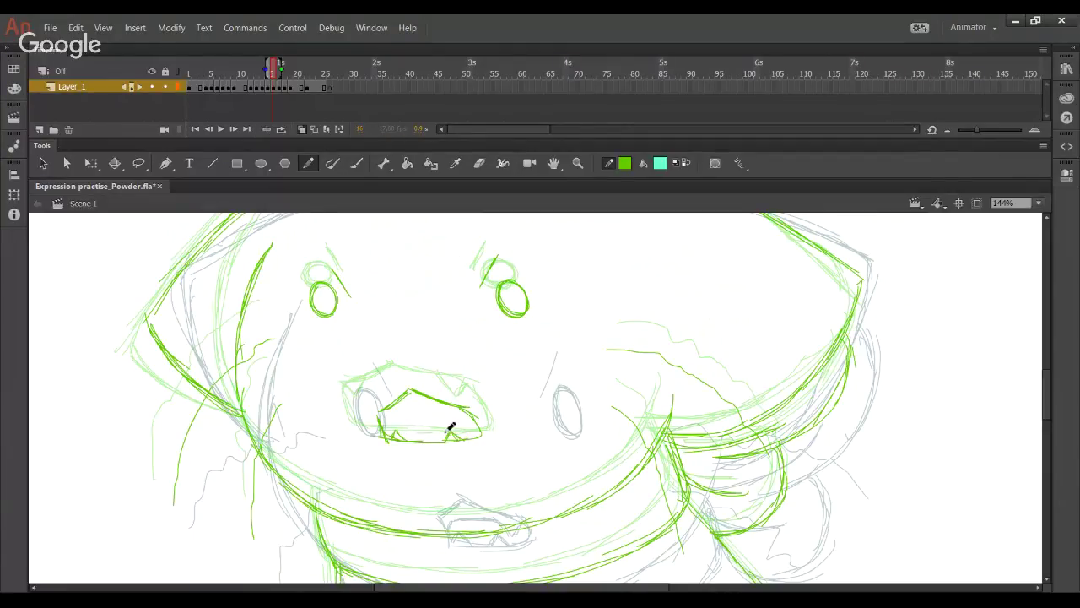
mouse_move(385, 418)
left_mouse_down()
mouse_move(424, 395)
mouse_move(477, 411)
left_mouse_up()
Step: Review the Disgust-to-Anger transition on the full stage with looped playback and by scrubbing through the in-between frames
left_click(1039, 203)
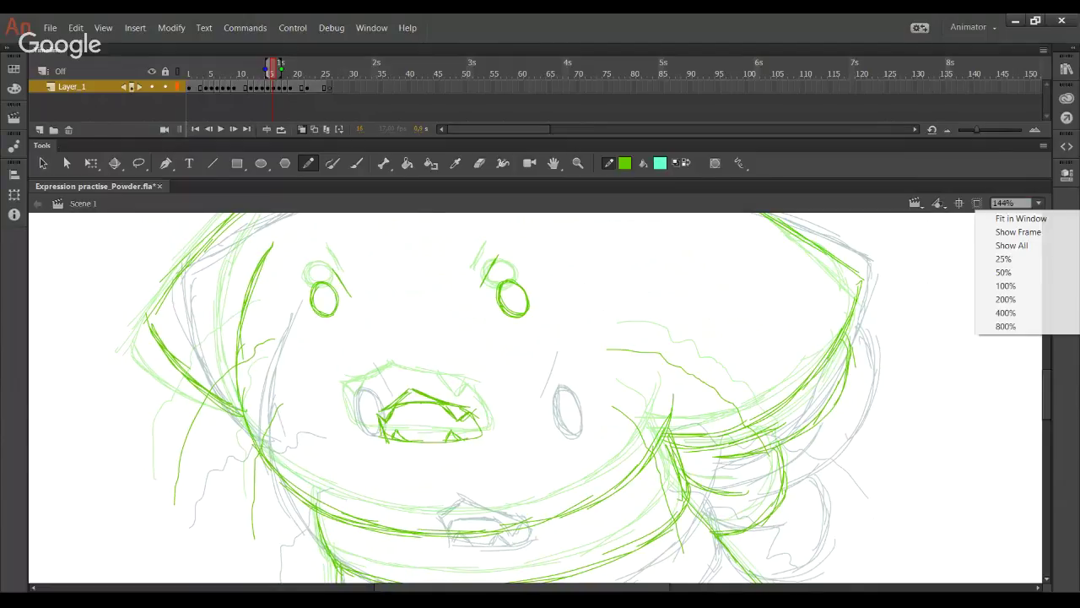
left_click(1022, 218)
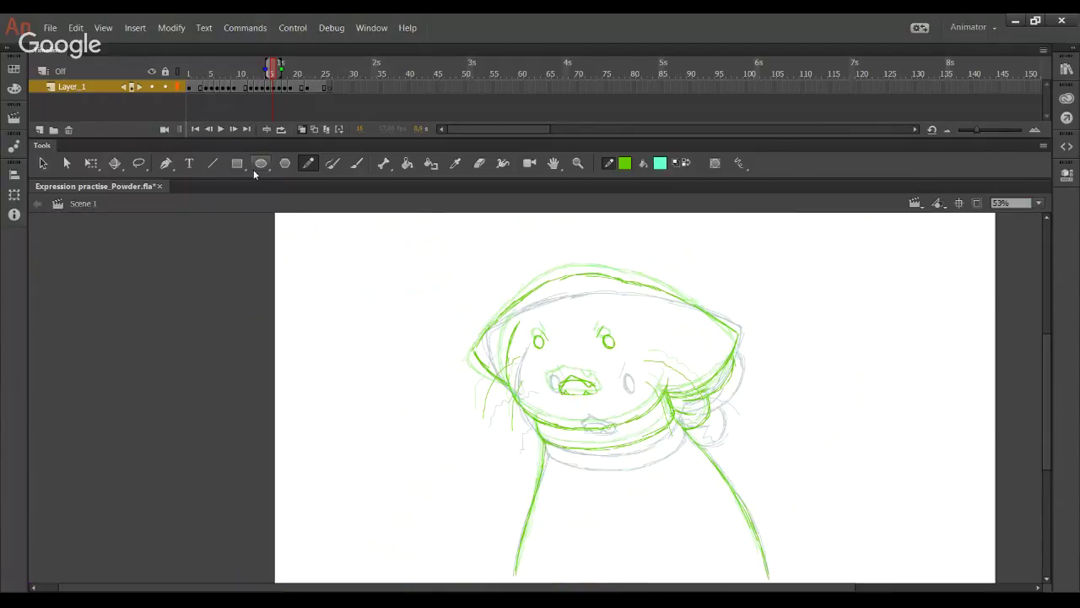
left_click(281, 131)
left_click(221, 130)
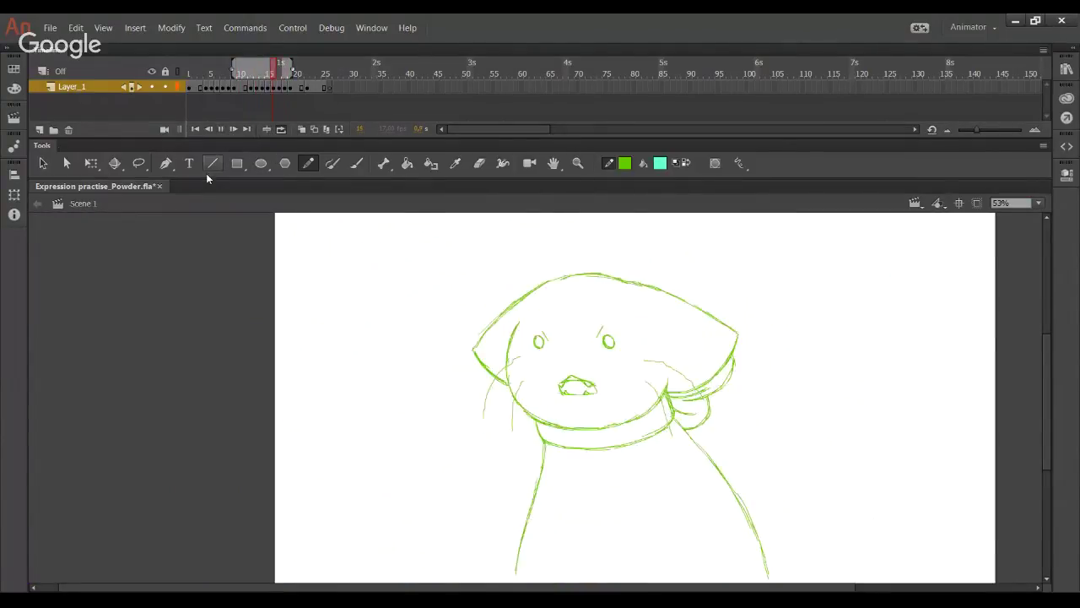
left_click(221, 130)
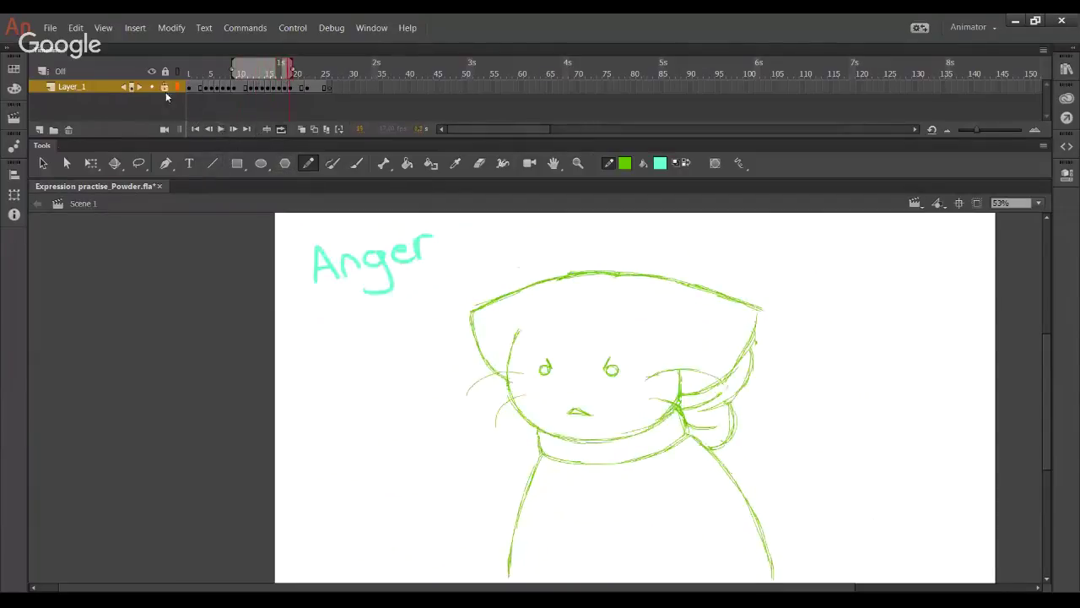
left_click(221, 130)
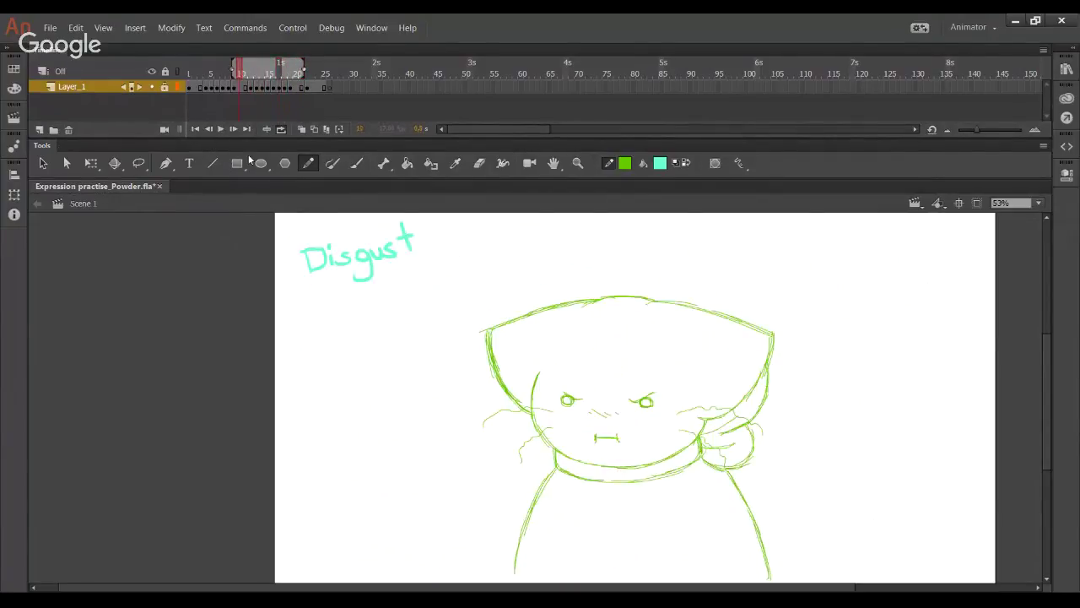
key("alt+Tab")
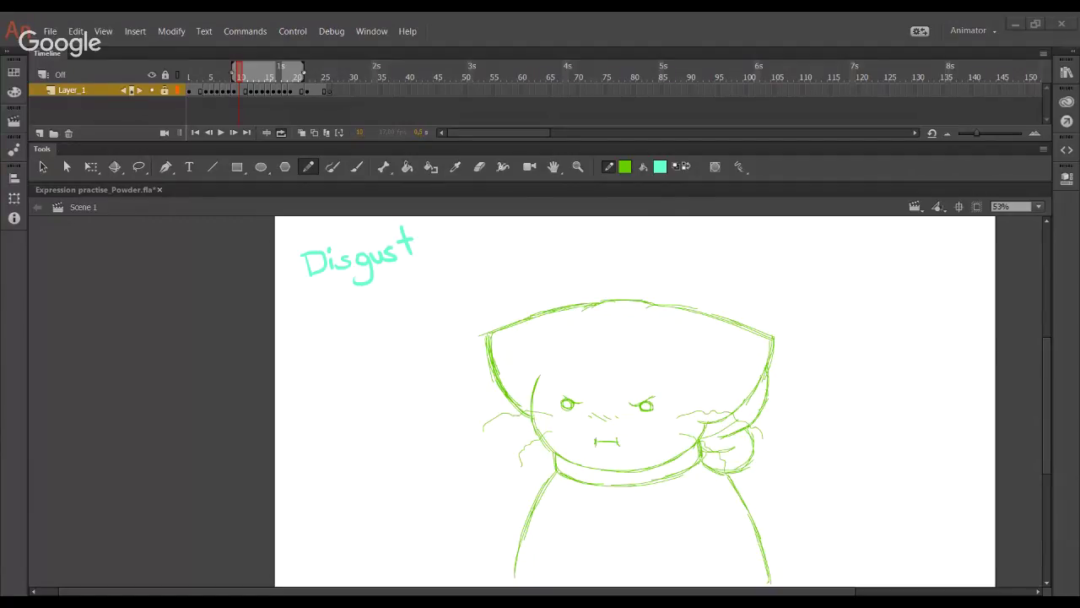
mouse_move(242, 76)
left_mouse_down()
mouse_move(292, 76)
mouse_move(283, 84)
left_mouse_up()
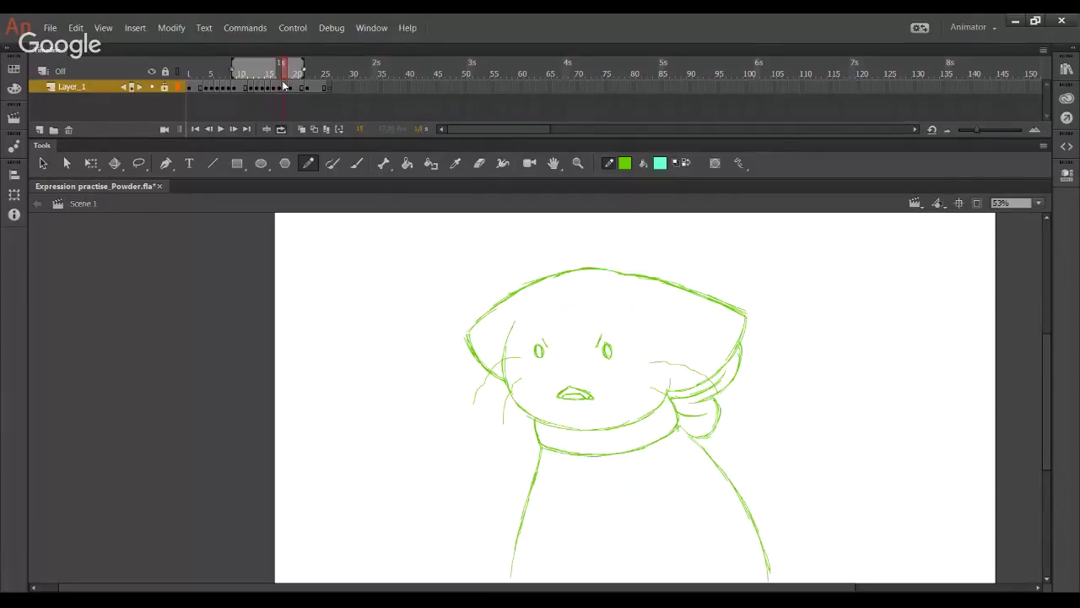
left_click(478, 166)
left_click_drag(287, 77, 290, 82)
left_click(222, 132)
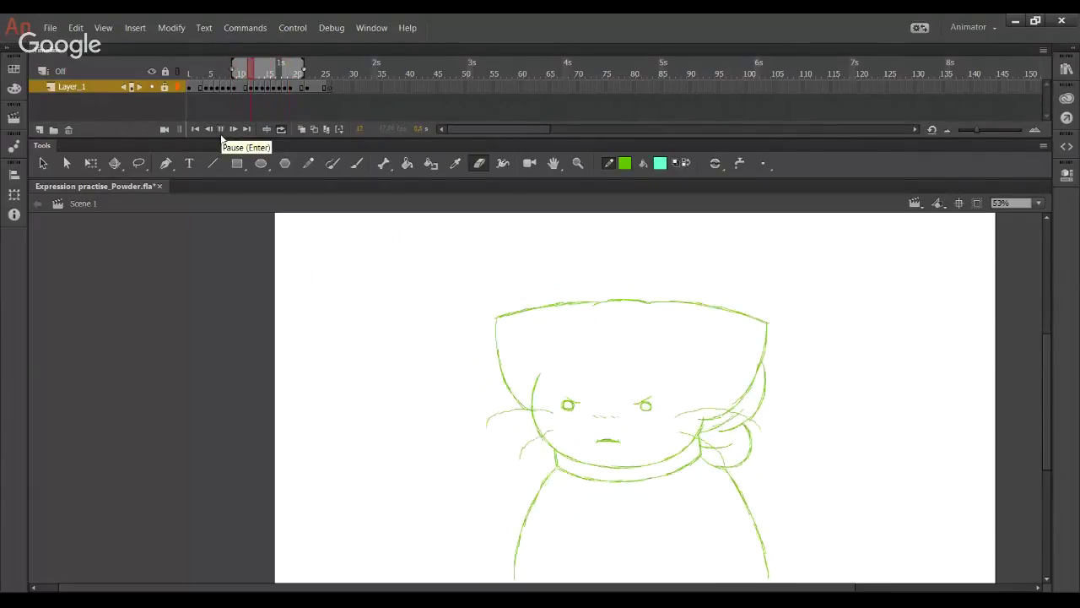
left_click(222, 134)
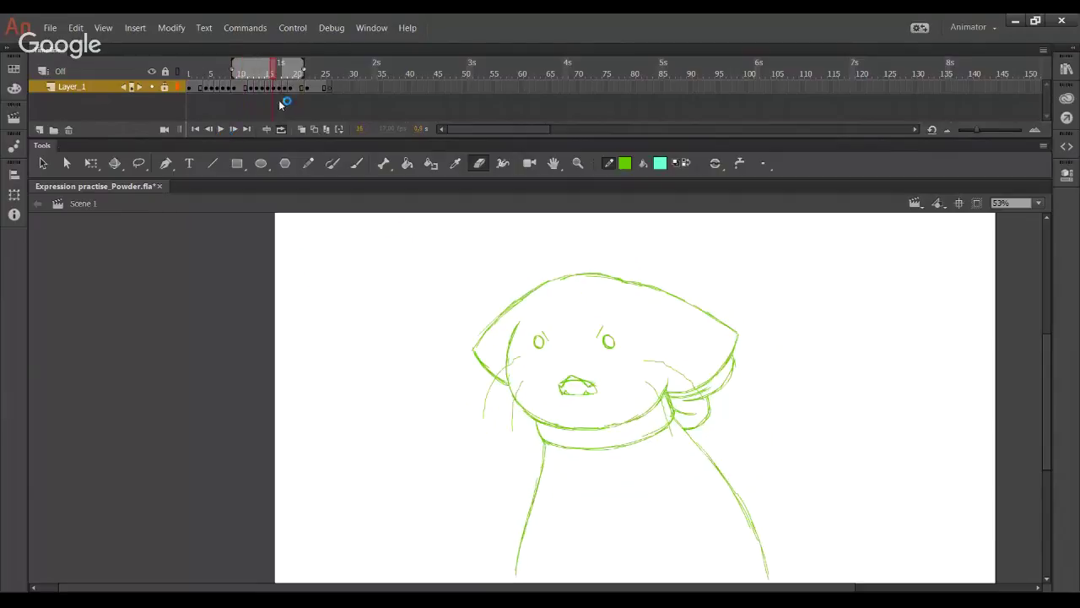
Step: Insert an empty keyframe at frame 19 before the Anger pose, with onion skinning on and Layer_1 unlocked
left_click_drag(278, 73, 292, 98)
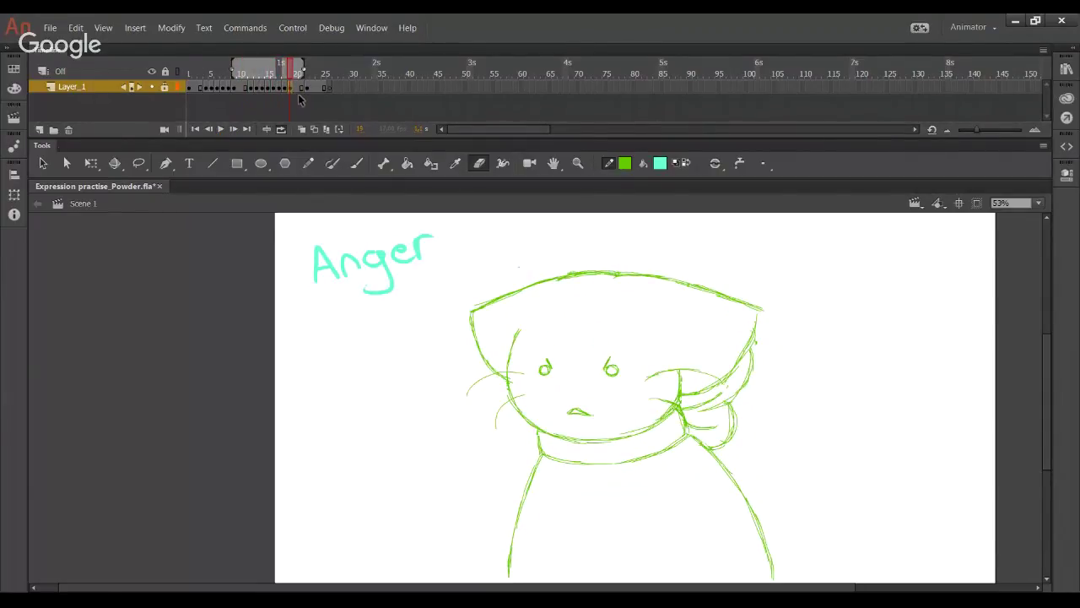
left_click_drag(296, 105, 294, 105)
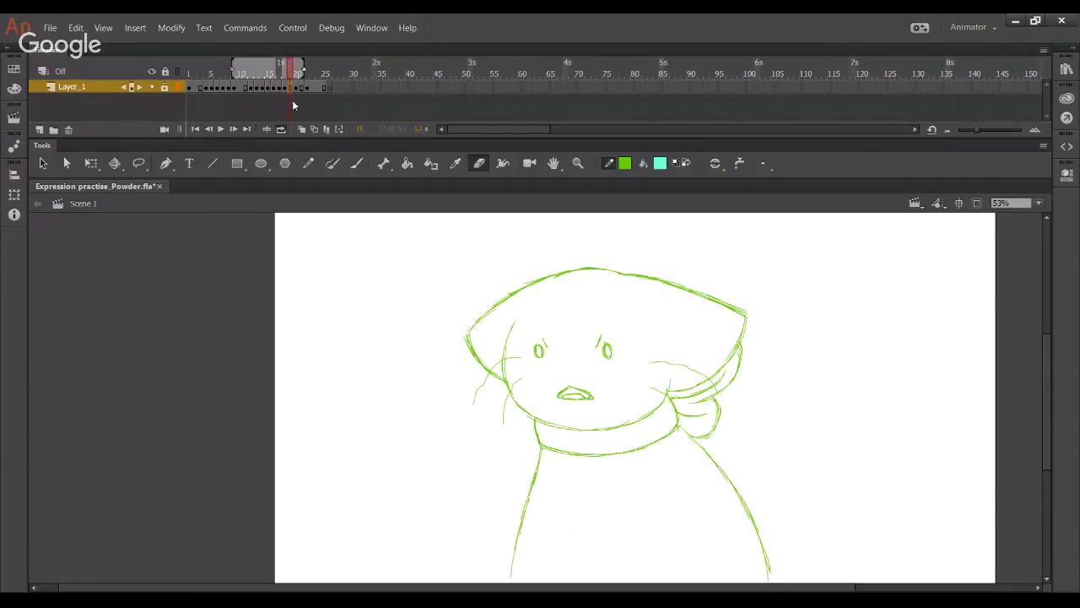
key("Delete")
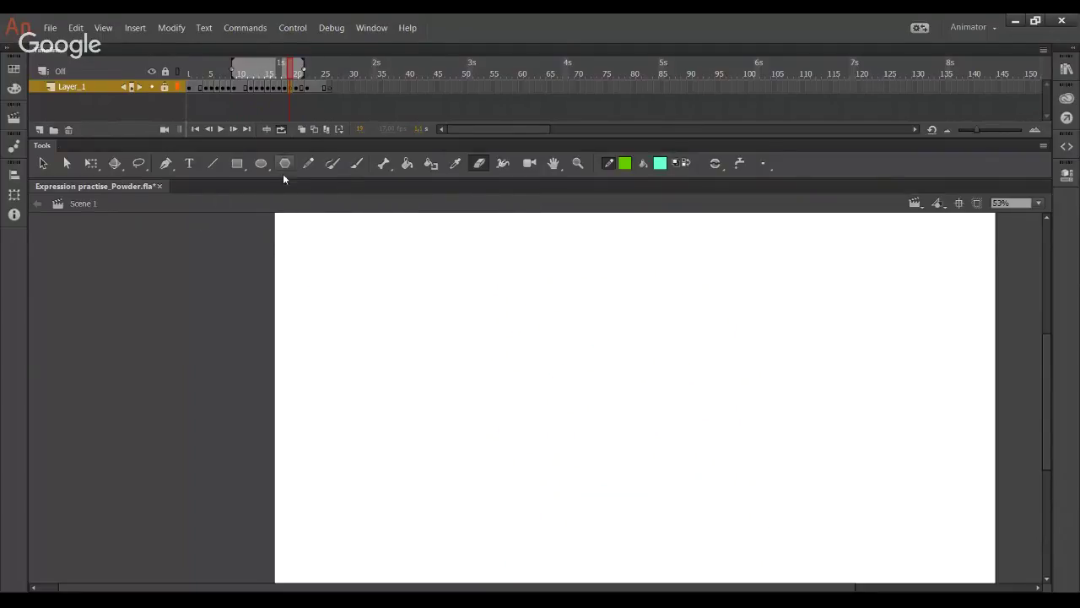
left_click(305, 131)
left_click(309, 163)
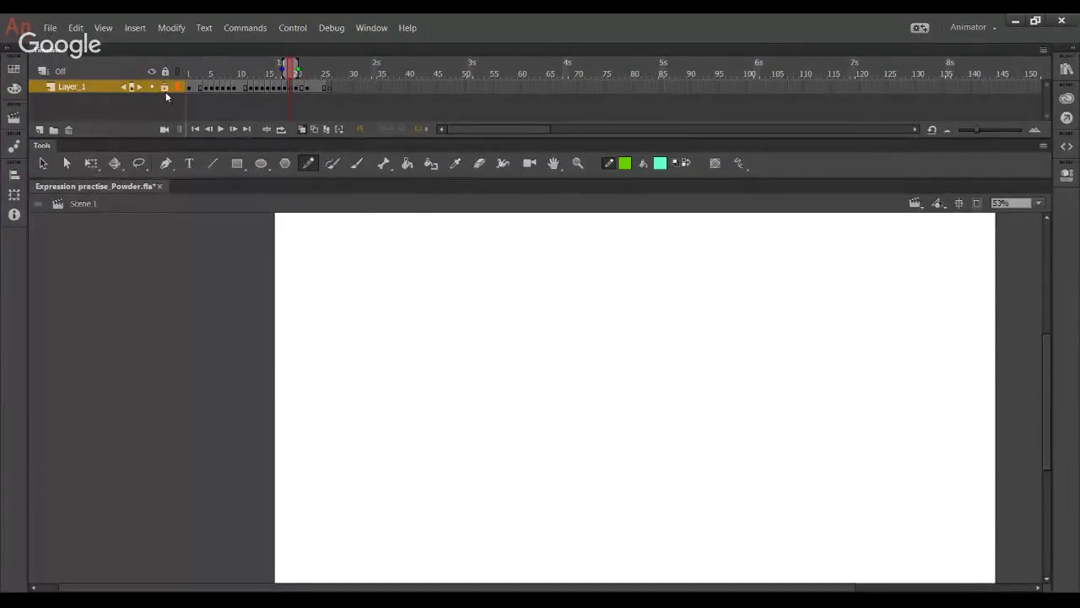
left_click(165, 88)
Step: Sketch the upper right slope of the head between the onion-skinned outlines on frame 19
key("z")
left_click_drag(469, 271, 789, 466)
left_click(307, 168)
key("space")
left_click_drag(531, 334, 542, 390)
mouse_move(526, 277)
left_mouse_down()
mouse_move(664, 294)
mouse_move(779, 345)
left_mouse_up()
Step: Sketch the face contour from the left cheek around the chin to the right cheek
left_click_drag(697, 393, 691, 314)
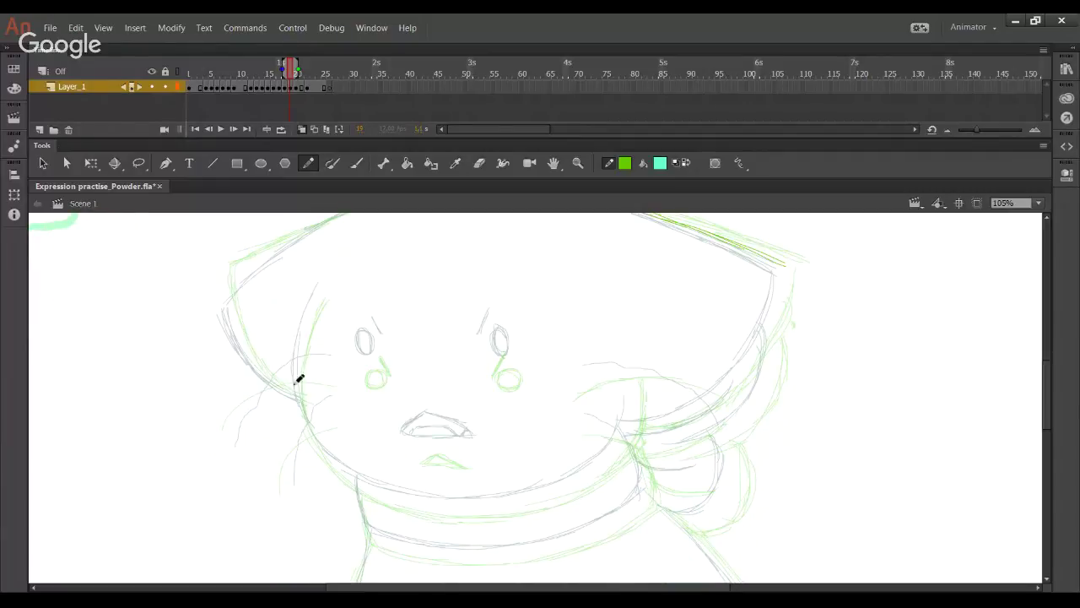
mouse_move(321, 295)
left_mouse_down()
mouse_move(301, 404)
mouse_move(339, 472)
mouse_move(371, 491)
mouse_move(350, 474)
mouse_move(410, 506)
mouse_move(392, 494)
mouse_move(469, 512)
mouse_move(415, 502)
mouse_move(452, 509)
mouse_move(579, 488)
mouse_move(501, 508)
mouse_move(554, 497)
mouse_move(603, 469)
left_mouse_up()
mouse_move(554, 497)
left_mouse_down()
mouse_move(625, 442)
mouse_move(633, 406)
mouse_move(647, 422)
left_mouse_up()
key("space")
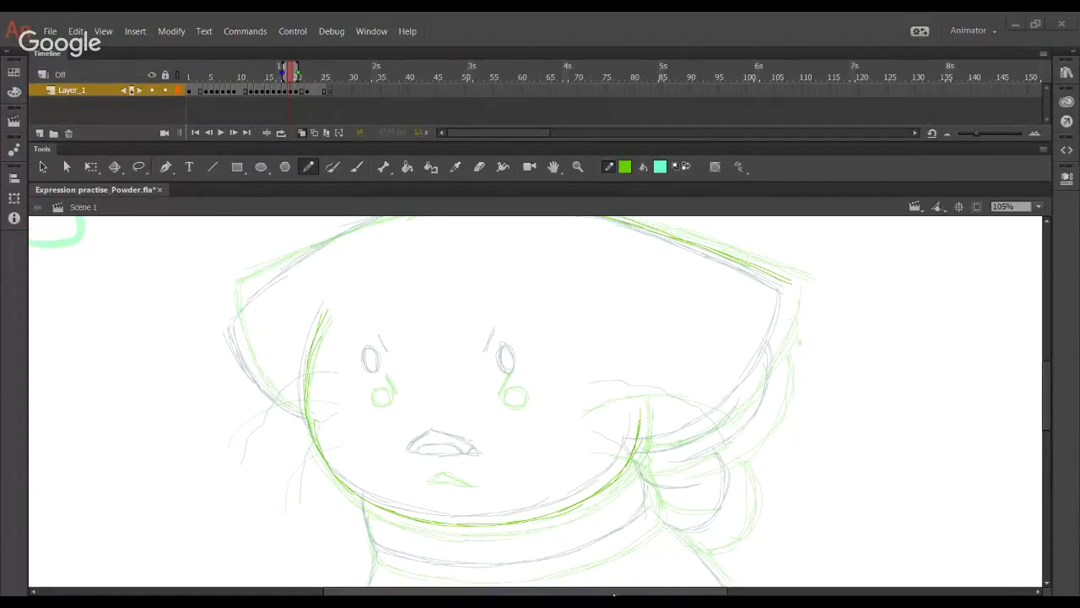
Step: Sketch the head's right edge from beside the cheek up to the right corner of the head
mouse_move(659, 426)
left_mouse_down()
mouse_move(595, 444)
mouse_move(651, 439)
mouse_move(672, 412)
left_mouse_up()
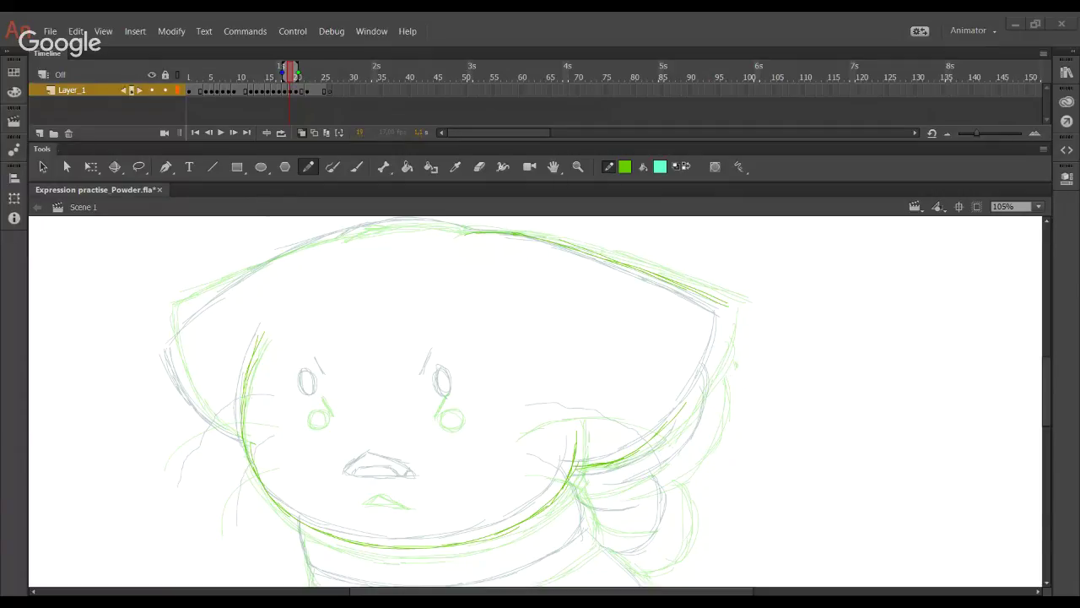
left_click(2, 448)
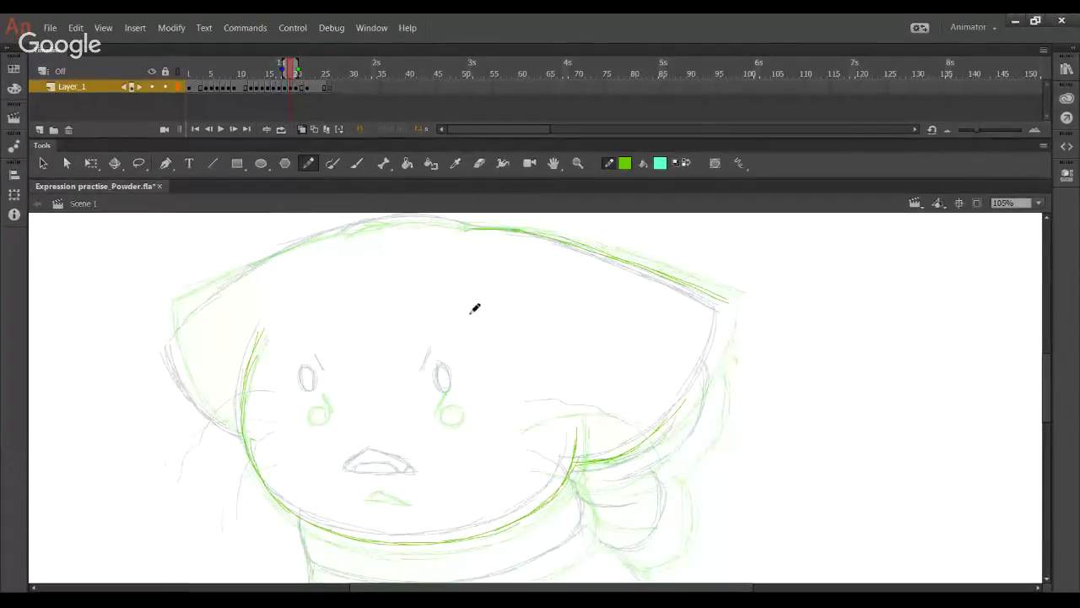
left_click_drag(497, 315, 504, 328)
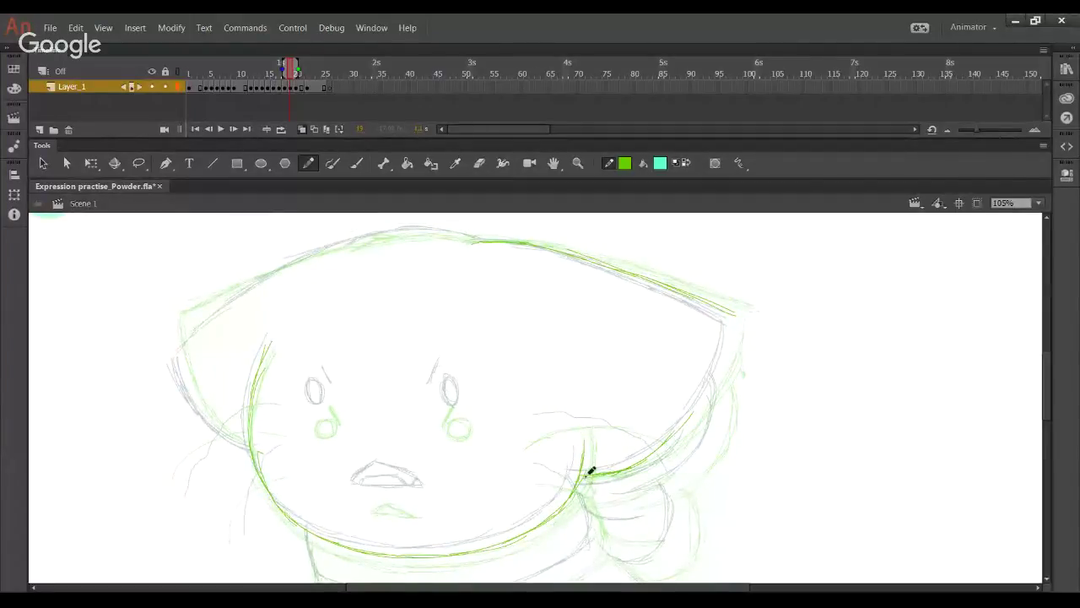
mouse_move(586, 478)
left_mouse_down()
mouse_move(646, 463)
mouse_move(637, 461)
mouse_move(710, 393)
left_mouse_up()
mouse_move(684, 432)
left_mouse_down()
mouse_move(730, 351)
mouse_move(724, 374)
mouse_move(731, 312)
left_mouse_up()
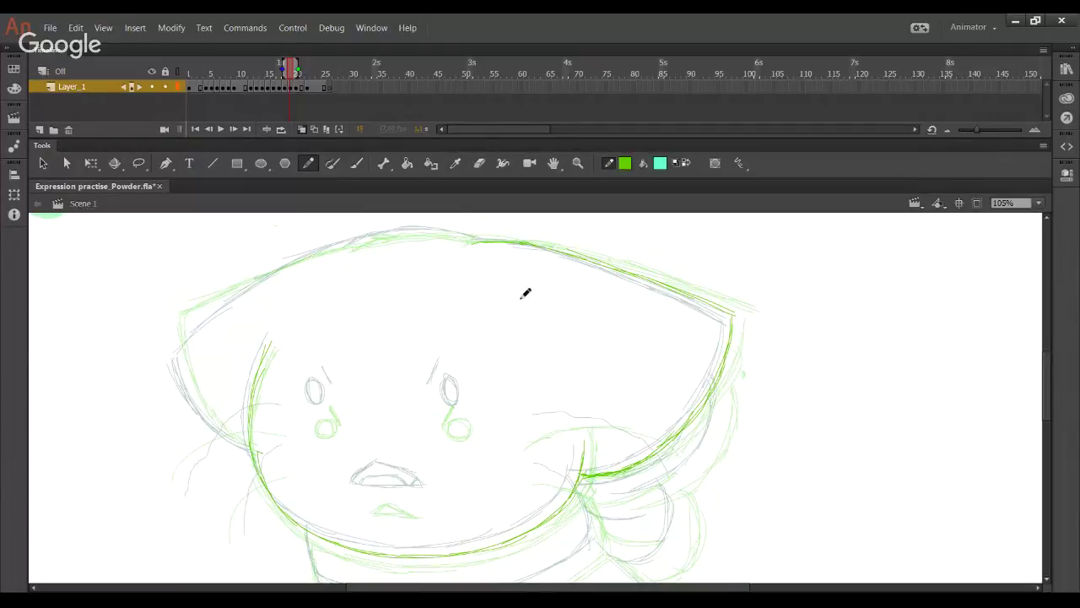
Step: Sketch the top of the head and its left side down to the cheek, redoing strokes that miss the in-between position
mouse_move(352, 247)
left_mouse_down()
mouse_move(398, 232)
mouse_move(465, 239)
left_mouse_up()
mouse_move(176, 340)
left_mouse_down()
mouse_move(259, 275)
mouse_move(307, 255)
left_mouse_up()
key("ctrl+z")
left_click_drag(224, 302, 305, 258)
key("ctrl+z")
left_click_drag(235, 297, 374, 239)
key("ctrl+z")
left_click_drag(180, 362, 199, 409)
key("ctrl+z")
left_click_drag(176, 346, 209, 422)
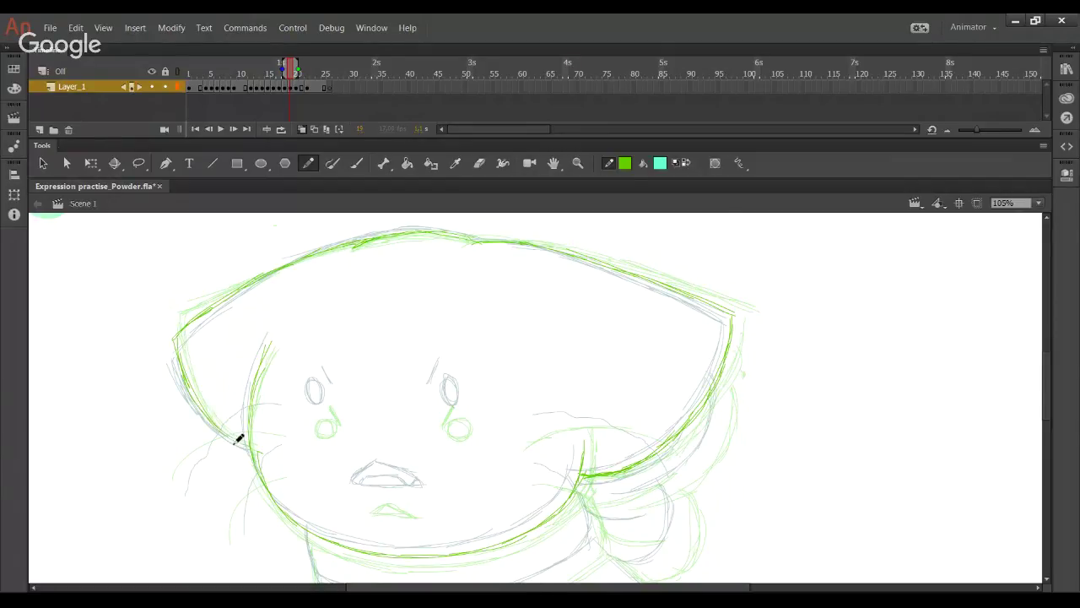
Step: Sketch the collar band beneath the chin, including both of its ends
left_click_drag(385, 383, 360, 304)
mouse_move(336, 536)
left_mouse_down()
mouse_move(342, 396)
mouse_move(330, 407)
left_mouse_up()
left_click_drag(277, 320, 287, 369)
mouse_move(277, 337)
left_mouse_down()
mouse_move(293, 381)
mouse_move(346, 394)
mouse_move(307, 384)
mouse_move(462, 395)
mouse_move(425, 397)
mouse_move(549, 352)
mouse_move(496, 384)
mouse_move(565, 347)
mouse_move(564, 294)
left_mouse_up()
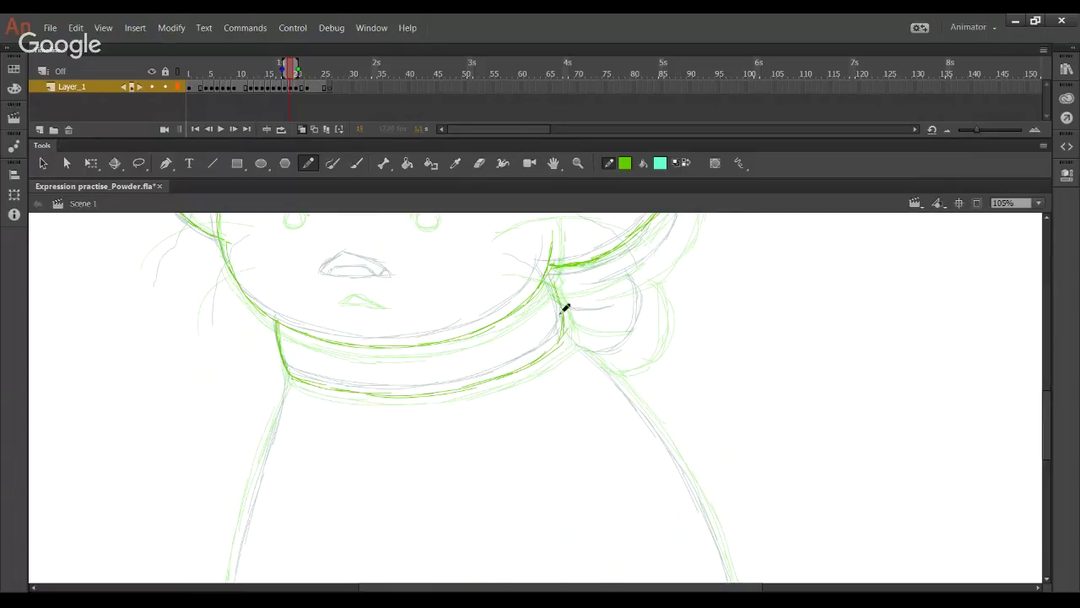
Step: Sketch the left and right sides of the body from the collar down to the figure's base
scroll(456, 344, "down", 5)
scroll(403, 335, "up", 3)
mouse_move(229, 471)
left_mouse_down()
mouse_move(229, 447)
mouse_move(216, 508)
mouse_move(278, 278)
left_mouse_up()
scroll(593, 340, "up", 2)
left_click_drag(594, 341, 588, 319)
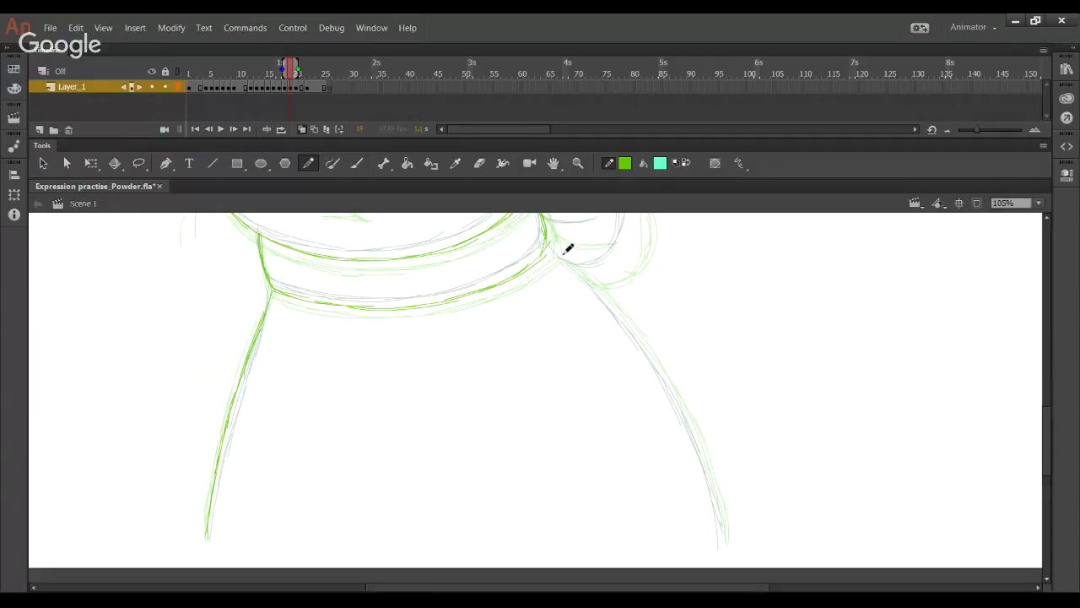
mouse_move(586, 282)
left_mouse_down()
mouse_move(673, 390)
mouse_move(665, 380)
mouse_move(704, 457)
mouse_move(675, 396)
mouse_move(685, 412)
mouse_move(723, 547)
left_mouse_up()
Step: Sketch the layered loops beside the right end of the collar, with their inner fold lines
mouse_move(632, 304)
left_mouse_down()
mouse_move(641, 514)
mouse_move(656, 526)
left_mouse_up()
mouse_move(629, 419)
left_mouse_down()
mouse_move(691, 370)
mouse_move(664, 406)
mouse_move(677, 395)
mouse_move(697, 360)
mouse_move(695, 310)
left_mouse_up()
mouse_move(606, 500)
left_mouse_down()
mouse_move(634, 504)
mouse_move(608, 504)
mouse_move(653, 490)
mouse_move(613, 506)
mouse_move(634, 500)
mouse_move(666, 442)
mouse_move(651, 486)
mouse_move(658, 438)
mouse_move(666, 459)
mouse_move(658, 429)
mouse_move(657, 463)
mouse_move(650, 418)
mouse_move(651, 482)
left_mouse_up()
mouse_move(561, 422)
left_mouse_down()
mouse_move(602, 419)
mouse_move(649, 391)
left_mouse_up()
left_click_drag(603, 418, 653, 380)
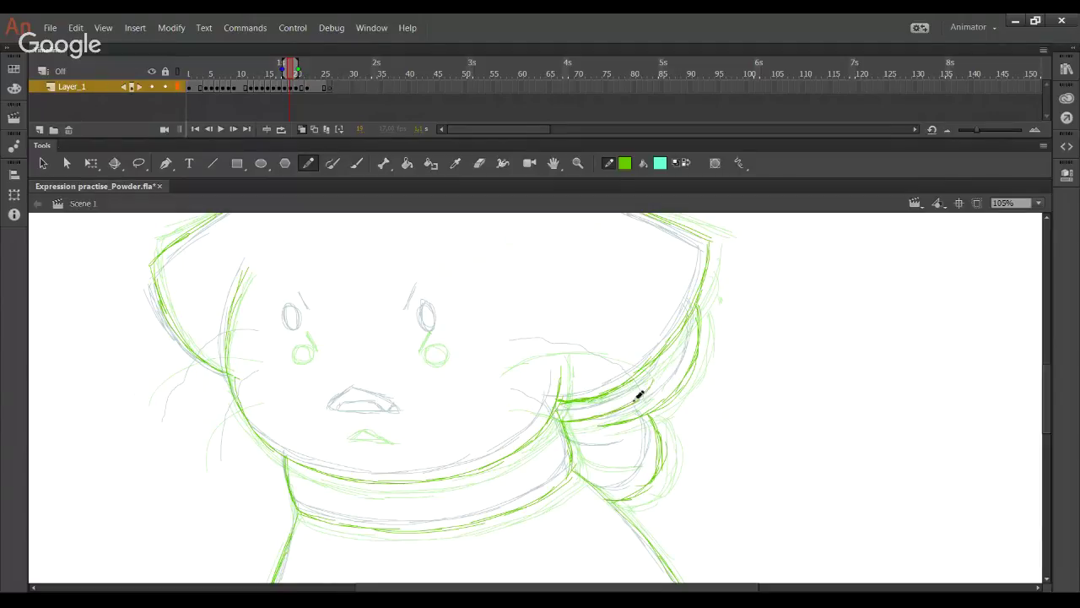
left_click_drag(572, 450, 629, 456)
Step: Sketch both round eyes and the slanted brow strokes above them, between the onion-skinned eye positions
key("space")
left_click_drag(376, 350, 407, 378)
mouse_move(328, 364)
left_mouse_down()
mouse_move(331, 386)
mouse_move(325, 372)
mouse_move(338, 371)
left_mouse_up()
left_click_drag(459, 368, 478, 366)
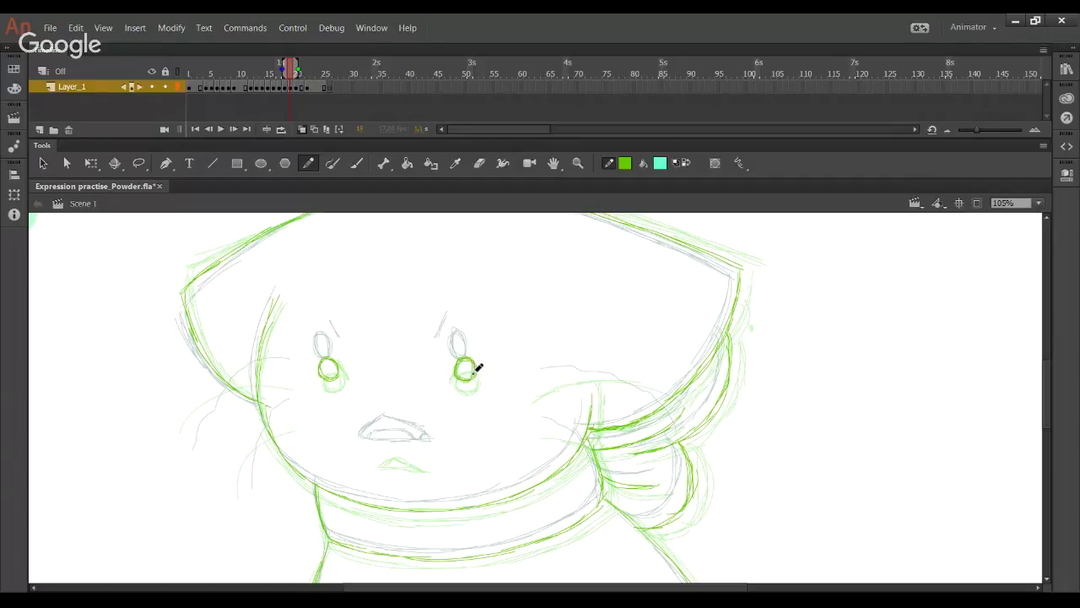
left_click_drag(349, 360, 342, 345)
left_click_drag(451, 362, 459, 352)
Step: Sketch the whiskers on both cheeks and the small open mouth between the onion-skinned mouths
mouse_move(541, 390)
left_mouse_down()
mouse_move(583, 374)
mouse_move(630, 379)
mouse_move(683, 411)
mouse_move(689, 434)
left_mouse_up()
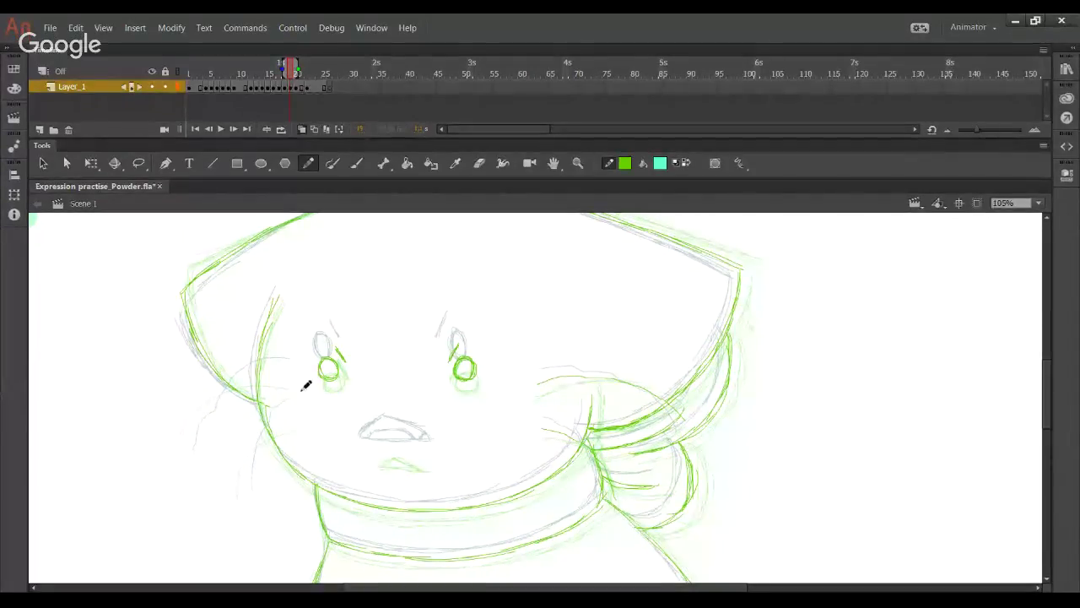
mouse_move(283, 370)
left_mouse_down()
mouse_move(226, 387)
mouse_move(188, 445)
left_mouse_up()
left_click_drag(420, 423, 407, 335)
mouse_move(352, 362)
left_mouse_down()
mouse_move(392, 361)
mouse_move(367, 360)
mouse_move(402, 363)
mouse_move(374, 370)
mouse_move(406, 367)
mouse_move(369, 362)
left_mouse_up()
key("ctrl+z")
key("ctrl+z")
key("ctrl+z")
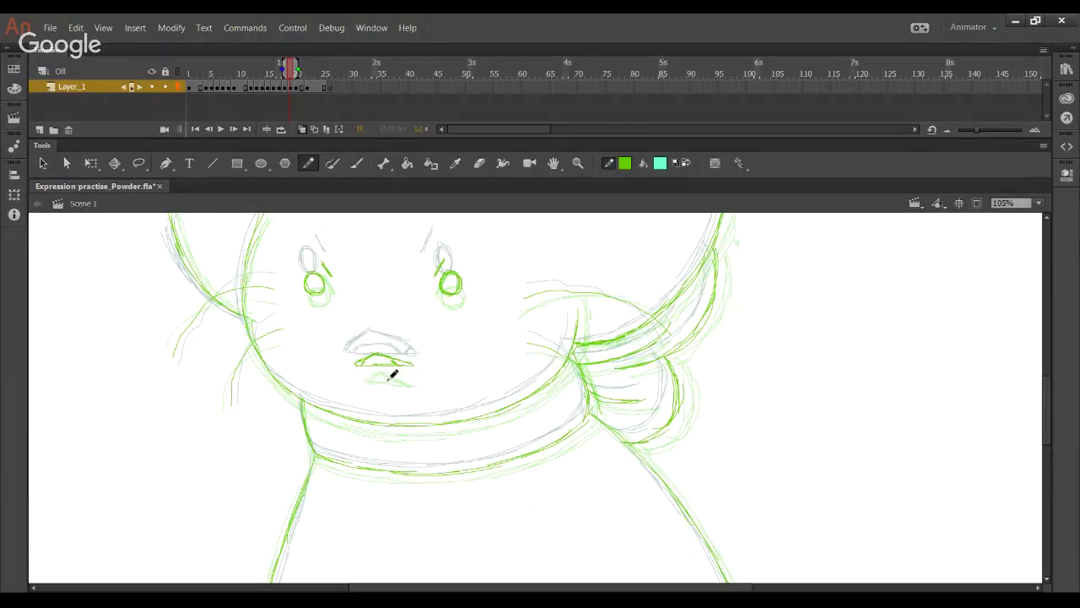
Step: Select the frames from the Shame pose at frame 22 onward and shift them one frame later
mouse_move(432, 405)
left_mouse_down()
mouse_move(439, 475)
mouse_move(420, 253)
left_mouse_up()
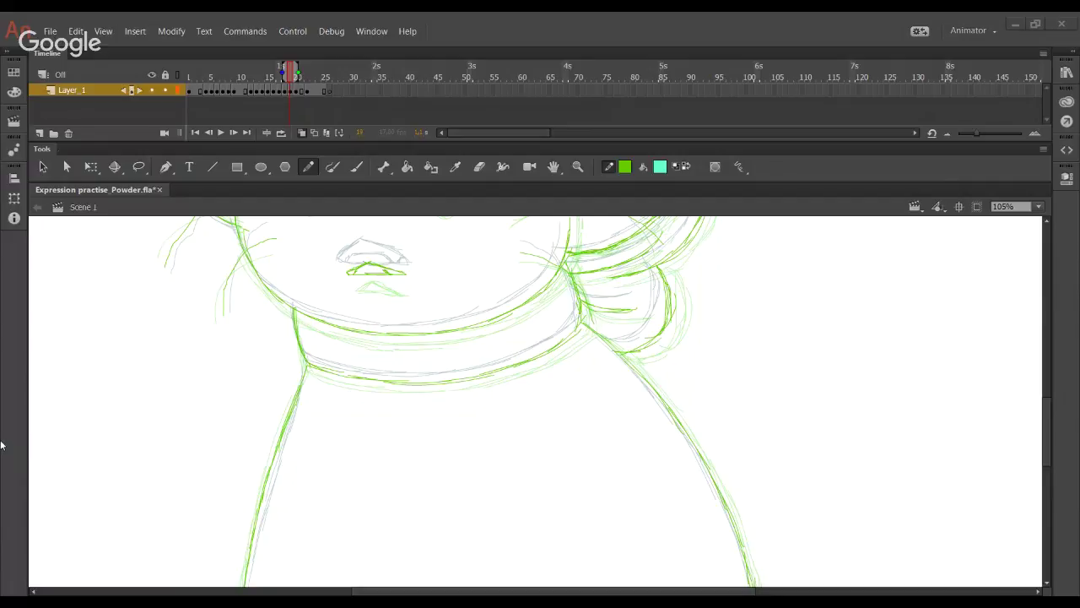
left_click(357, 366)
key("space")
mouse_move(487, 424)
left_mouse_down()
mouse_move(461, 287)
mouse_move(485, 508)
left_mouse_up()
left_click(1039, 205)
left_click(1013, 245)
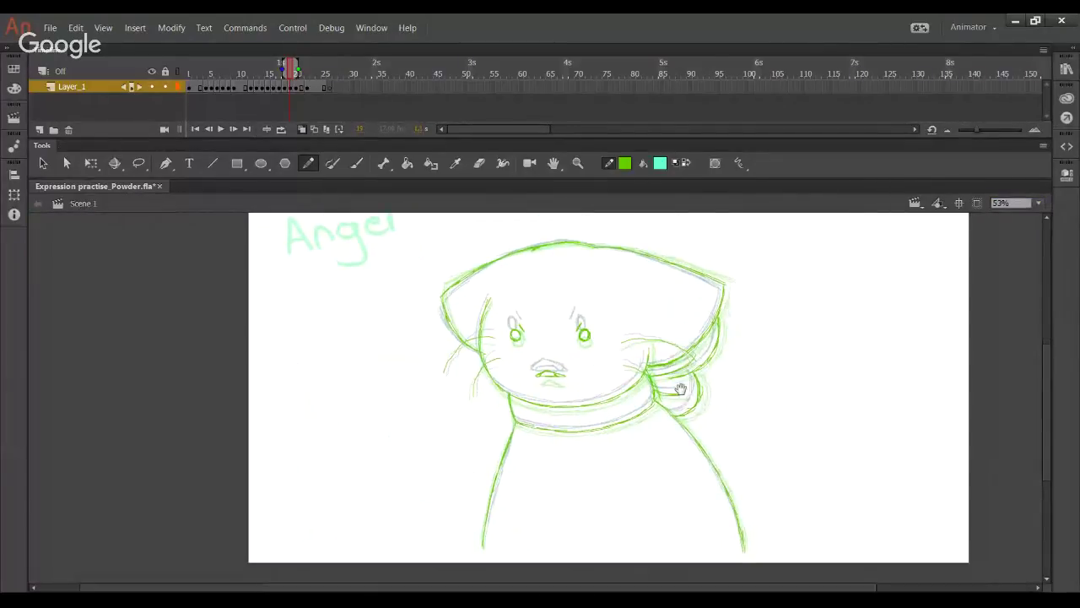
left_click(308, 90)
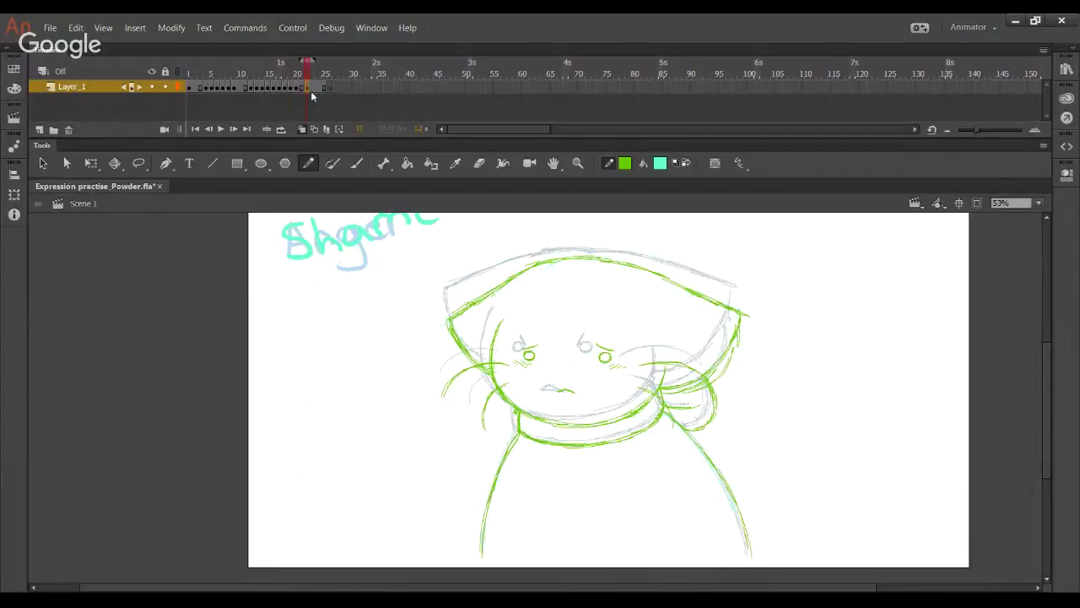
left_click_drag(309, 90, 329, 90)
Step: Turn on looped playback, set its range to end at frame 22 and start at frame 1, and review the expression change
left_click(270, 74)
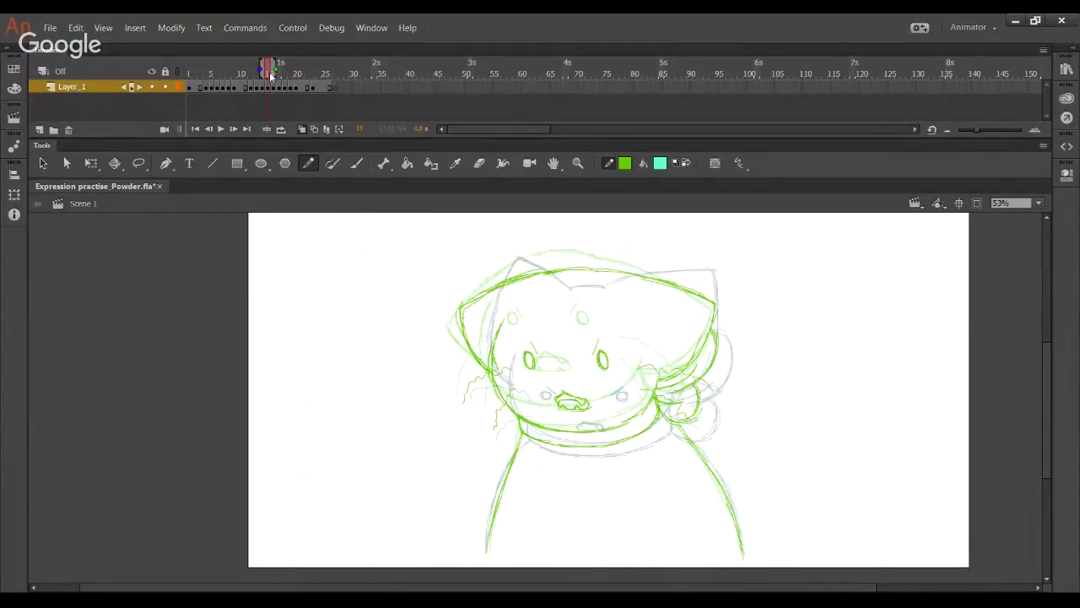
left_click(281, 129)
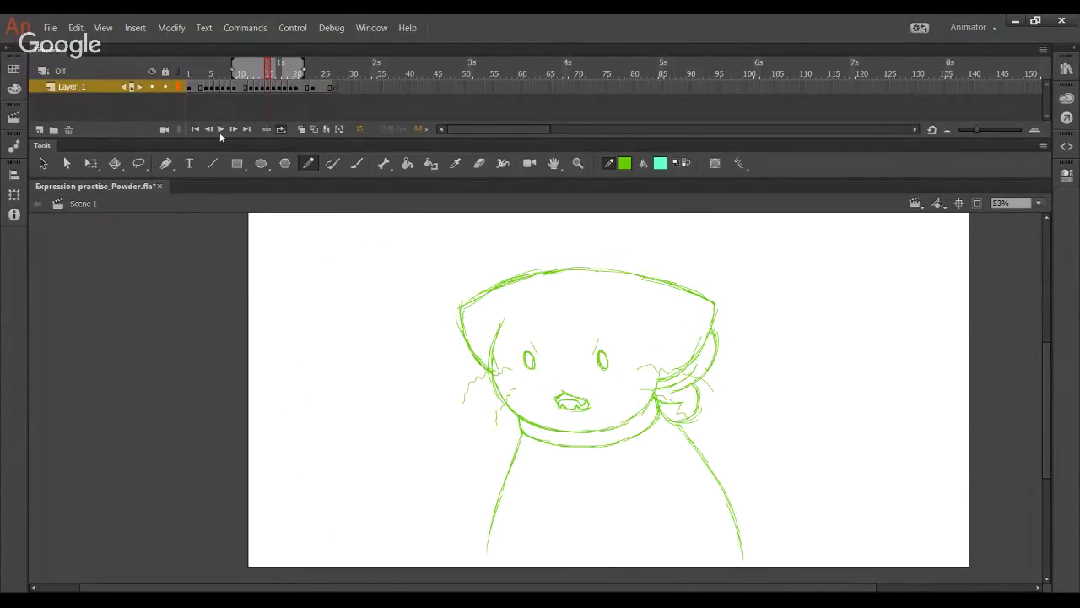
left_click_drag(303, 68, 309, 70)
key("Return")
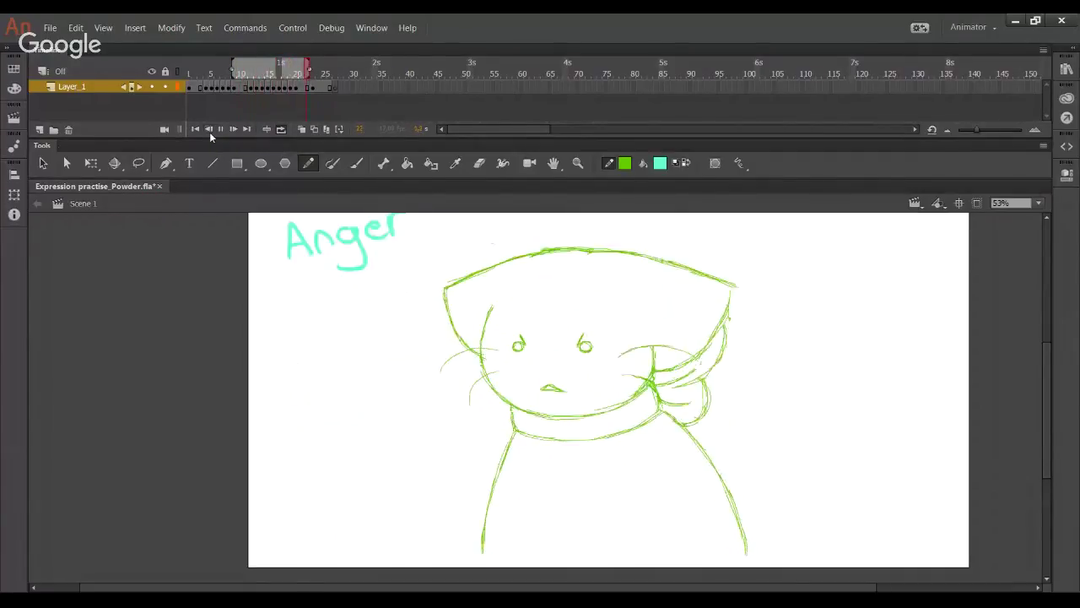
left_click(221, 129)
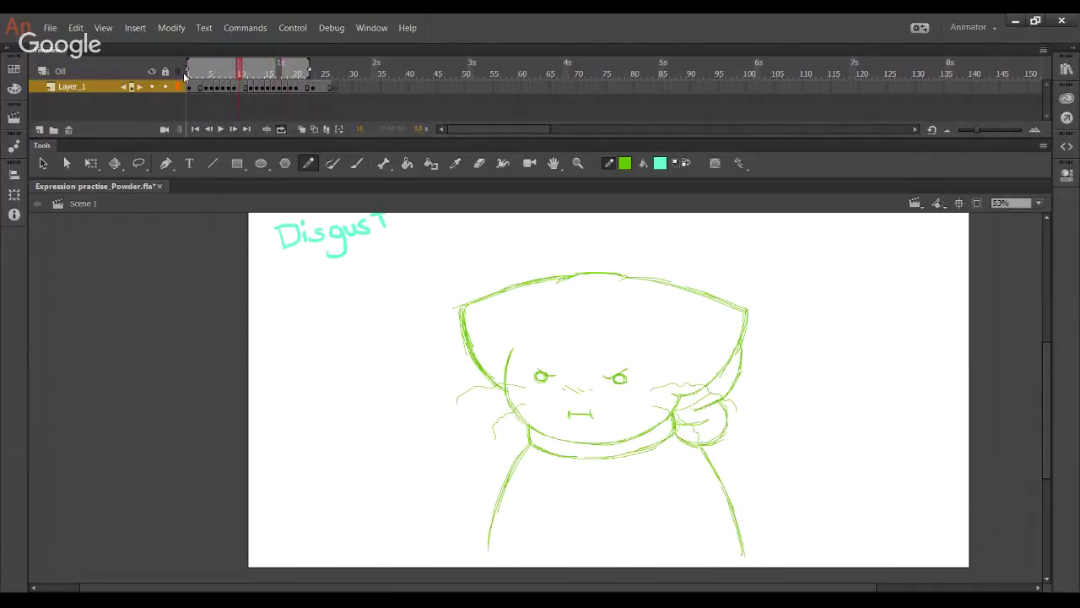
left_click(219, 130)
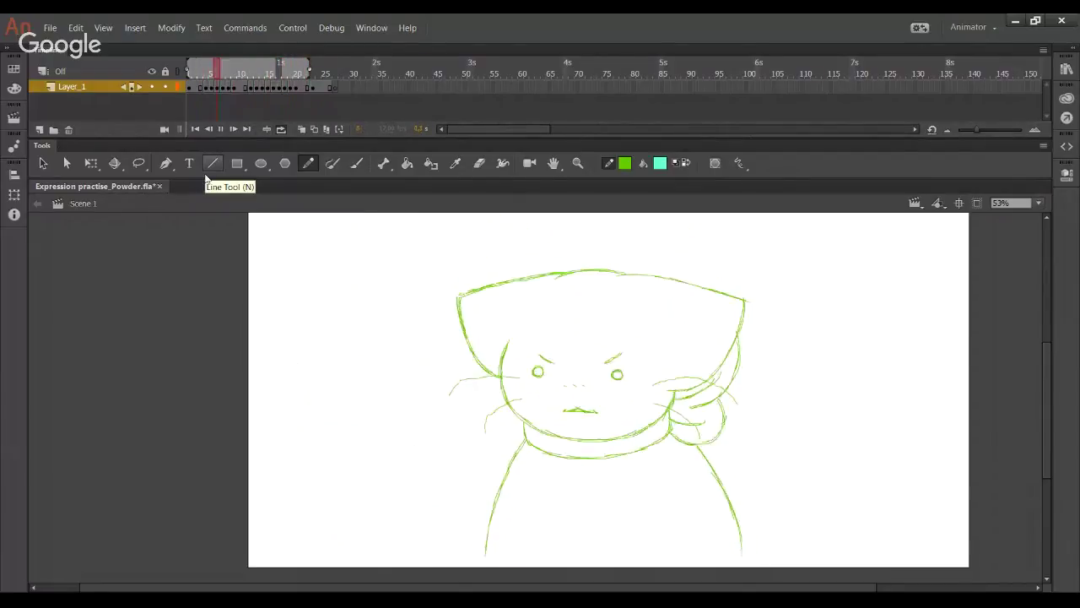
left_click(221, 130)
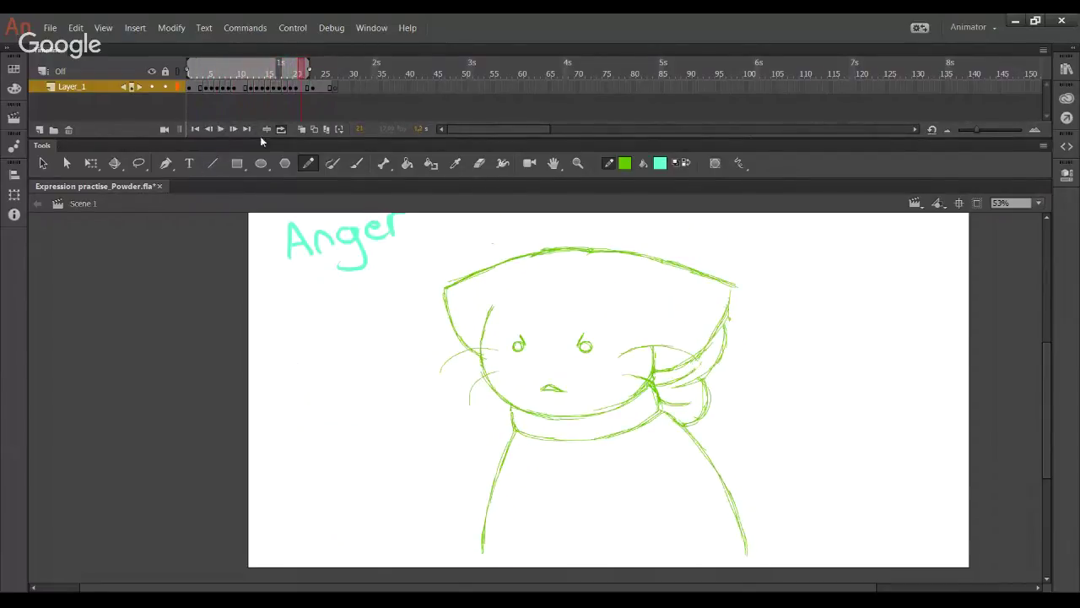
Step: Select the frames from the Shame pose at frame 23 onward and shift them four frames later
left_click(308, 99)
left_click_drag(313, 90, 341, 94)
left_click(325, 92)
left_click(307, 93)
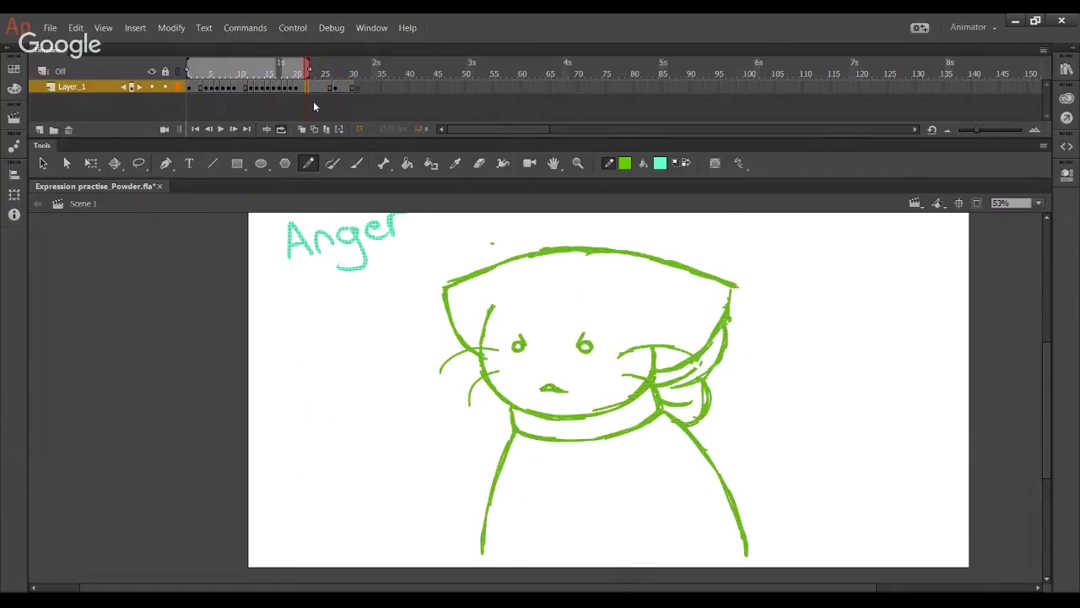
Step: On frame 21, select the whole character drawing and delete it, keeping the Anger label
left_click(378, 313)
left_click(301, 92)
mouse_move(432, 231)
left_mouse_down()
mouse_move(748, 549)
mouse_move(827, 579)
left_mouse_up()
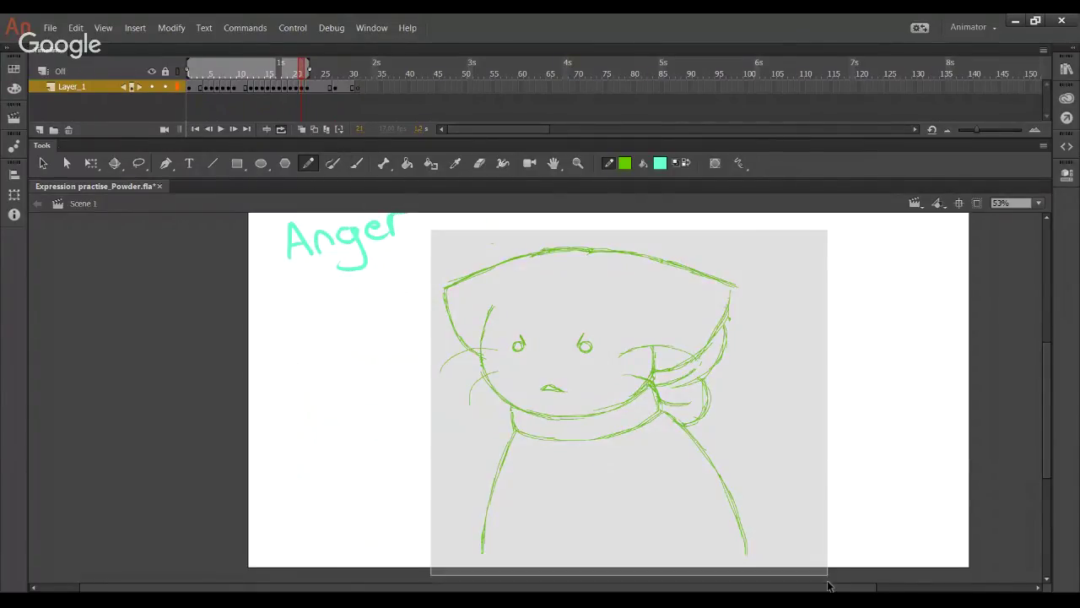
key("Delete")
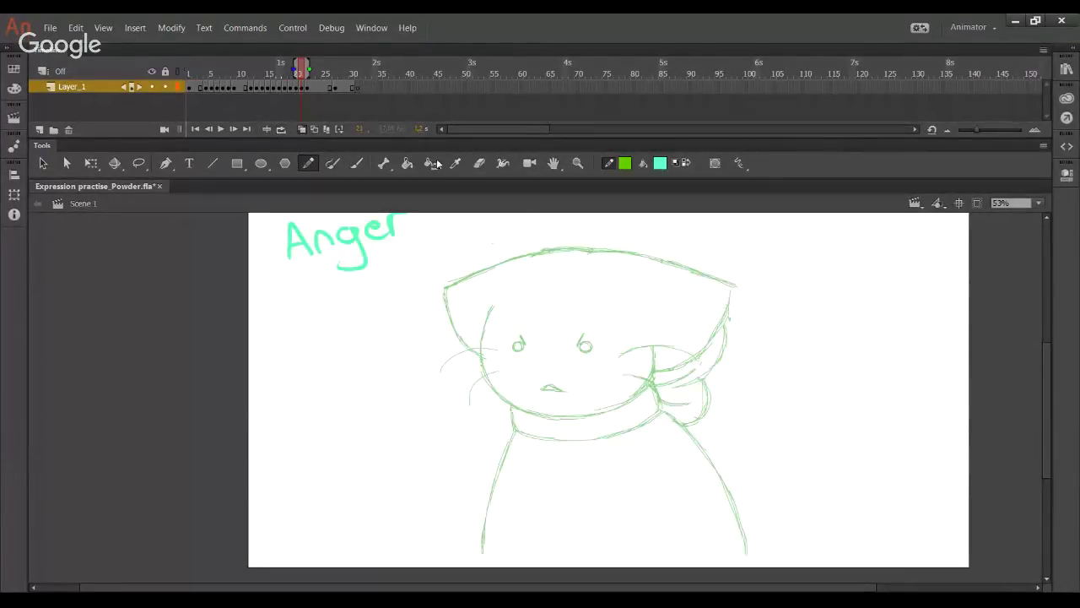
Step: With onion skinning on, retrace the head's top edge, both ear sides and the face curve on frame 21 with the Pencil
key("z")
left_click(822, 461)
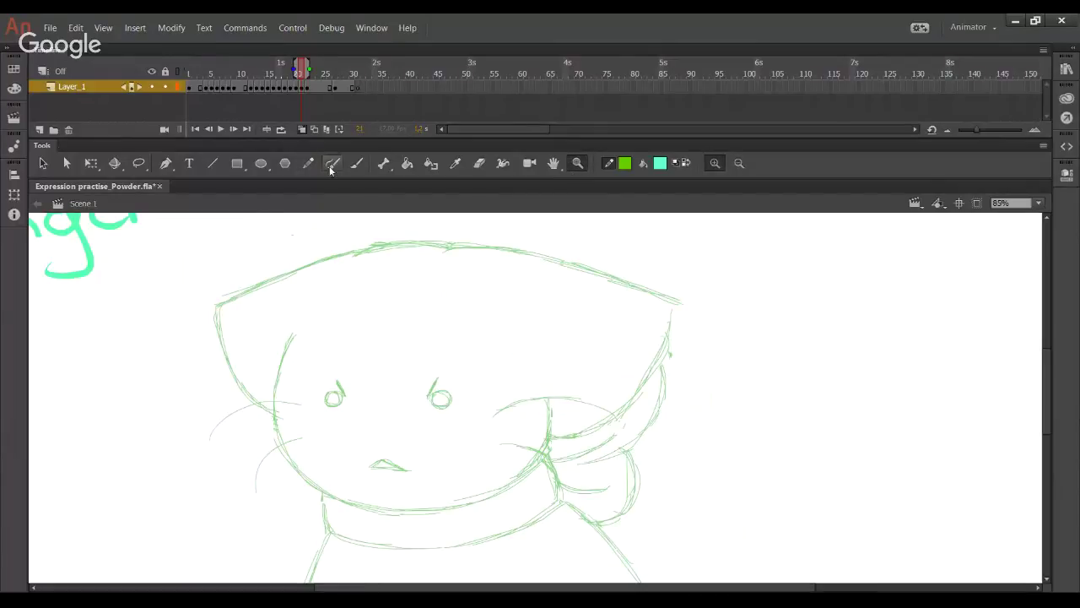
key("y")
mouse_move(423, 353)
left_mouse_down()
mouse_move(443, 366)
mouse_move(461, 347)
left_mouse_up()
mouse_move(530, 506)
left_mouse_down()
mouse_move(540, 376)
mouse_move(523, 266)
mouse_move(531, 419)
mouse_move(552, 527)
left_mouse_up()
mouse_move(490, 280)
left_mouse_down()
mouse_move(591, 293)
mouse_move(716, 334)
left_mouse_up()
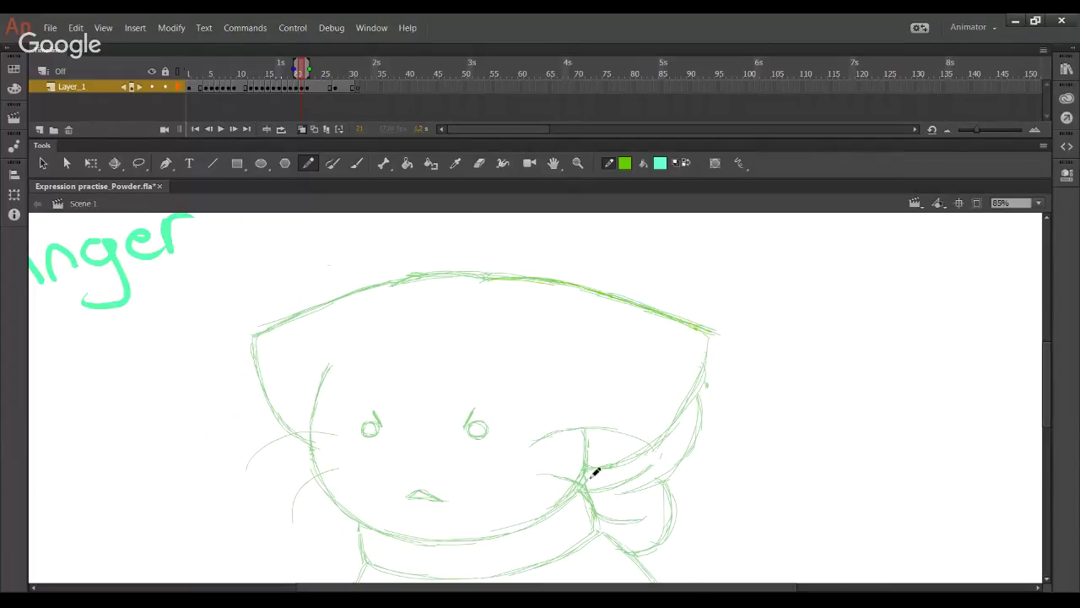
mouse_move(588, 467)
left_mouse_down()
mouse_move(686, 403)
mouse_move(653, 446)
mouse_move(705, 371)
mouse_move(716, 334)
left_mouse_up()
mouse_move(336, 369)
left_mouse_down()
mouse_move(318, 443)
mouse_move(313, 421)
mouse_move(322, 470)
mouse_move(384, 536)
mouse_move(349, 511)
mouse_move(450, 543)
mouse_move(492, 532)
mouse_move(430, 546)
mouse_move(520, 532)
mouse_move(573, 497)
mouse_move(549, 514)
mouse_move(590, 463)
mouse_move(568, 497)
mouse_move(586, 477)
mouse_move(581, 425)
left_mouse_up()
mouse_move(400, 297)
left_mouse_down()
mouse_move(402, 281)
mouse_move(465, 275)
left_mouse_up()
left_click_drag(253, 334, 401, 282)
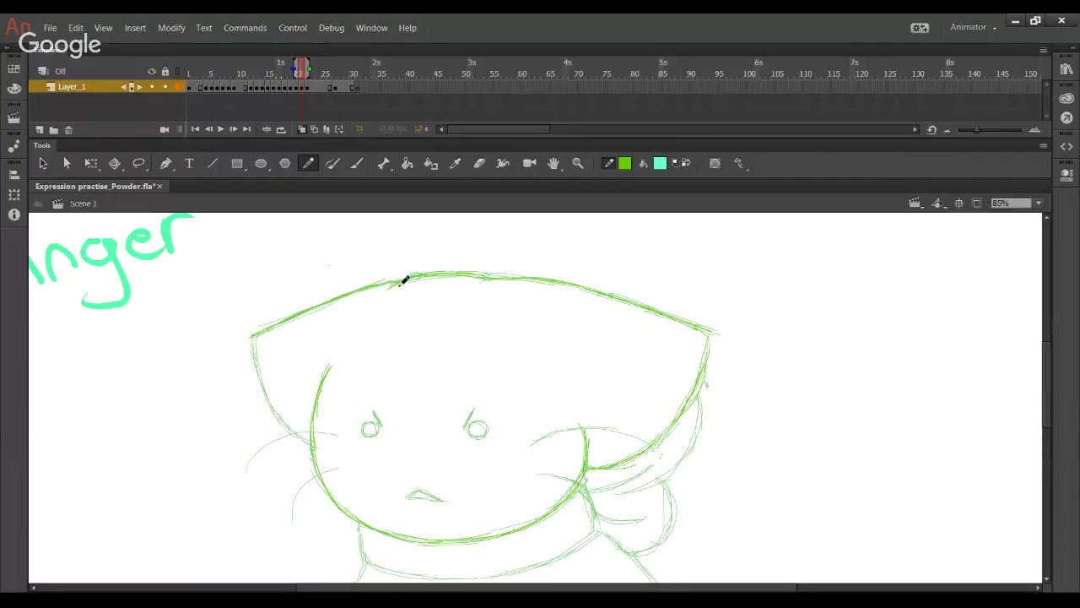
mouse_move(256, 337)
left_mouse_down()
mouse_move(268, 379)
mouse_move(312, 445)
left_mouse_up()
Step: Retrace the collar band and both shoulder lines of the body on frame 21
scroll(394, 442, "down", 5)
mouse_move(357, 287)
left_mouse_down()
mouse_move(363, 326)
mouse_move(354, 295)
mouse_move(372, 333)
mouse_move(503, 337)
mouse_move(472, 339)
mouse_move(519, 331)
mouse_move(588, 297)
mouse_move(581, 254)
mouse_move(594, 289)
left_mouse_up()
left_click_drag(310, 520, 362, 324)
key("alt+Tab")
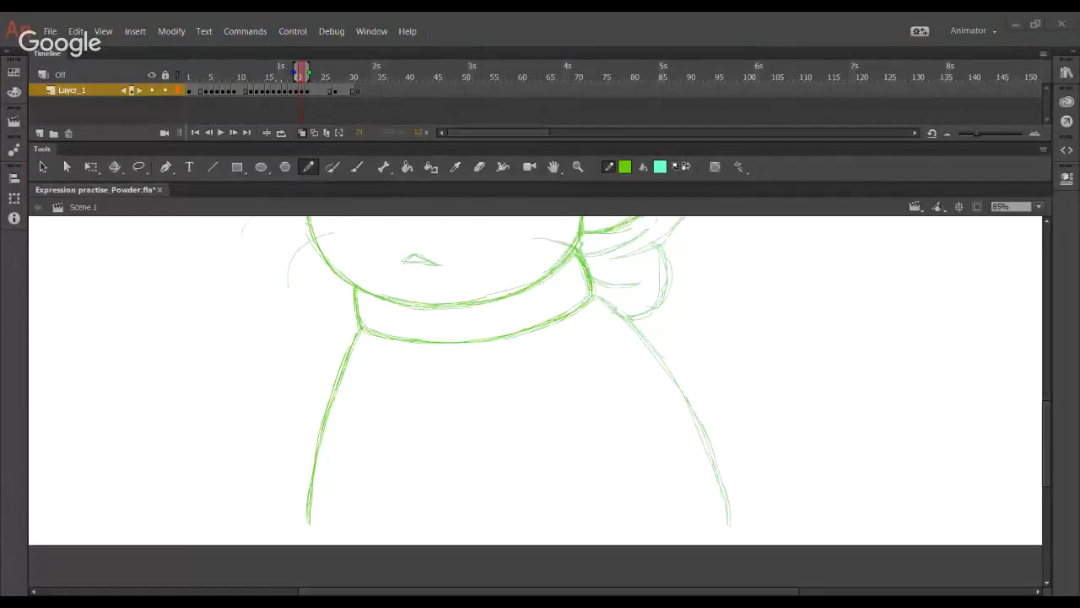
key("alt+Tab")
left_click_drag(595, 296, 681, 387)
mouse_move(637, 324)
left_mouse_down()
mouse_move(691, 417)
mouse_move(688, 396)
mouse_move(724, 475)
left_mouse_up()
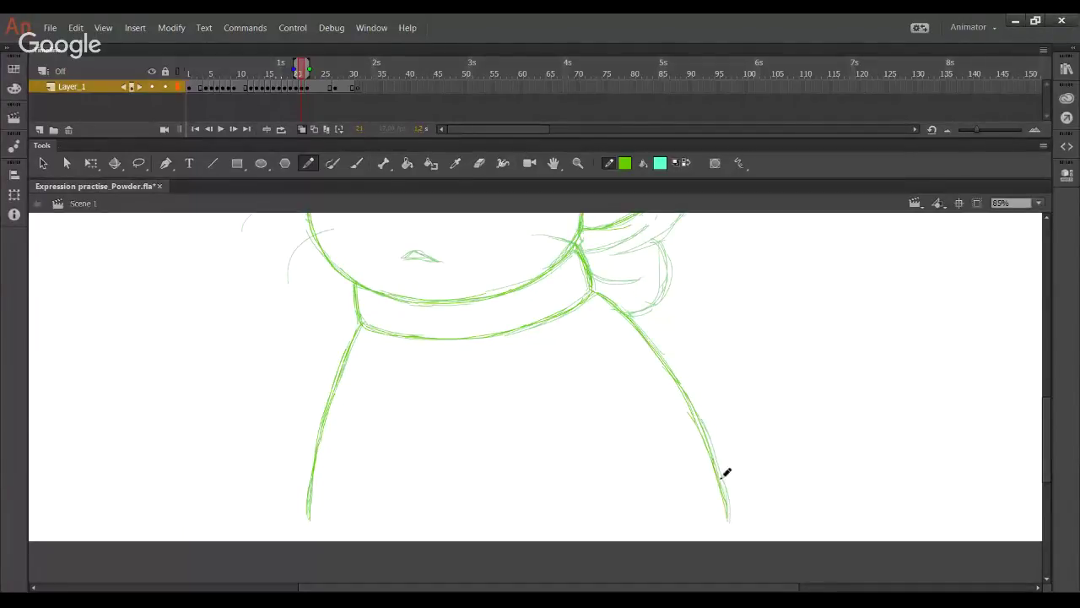
Step: Retrace both round eyes and the slanted brow strokes above them on frame 21
scroll(626, 410, "up", 5)
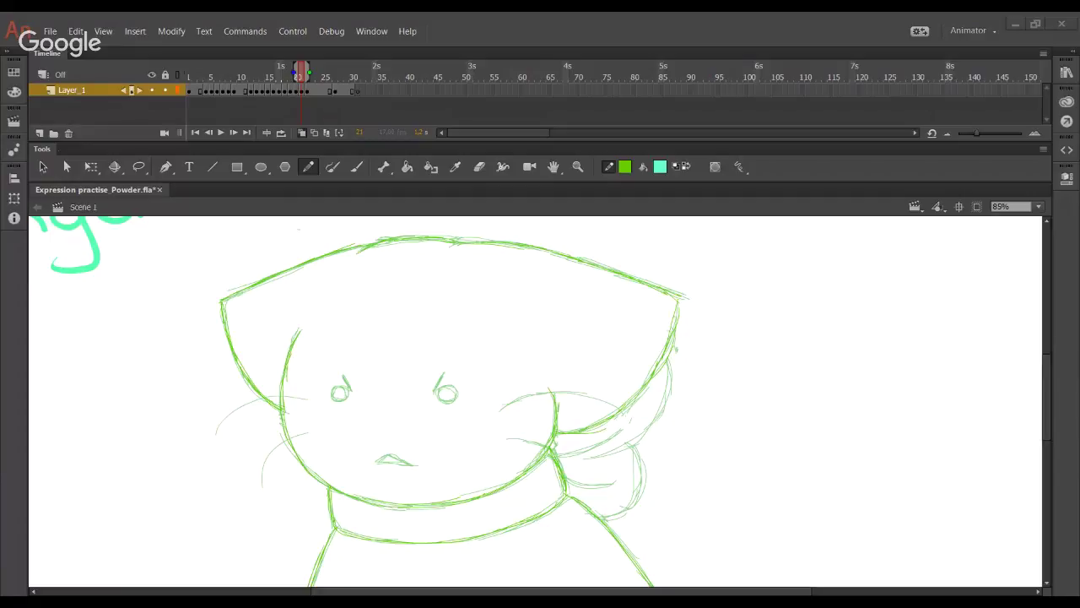
mouse_move(381, 374)
left_mouse_down()
mouse_move(419, 394)
mouse_move(367, 343)
left_mouse_up()
key("ctrl+z")
mouse_move(457, 324)
left_mouse_down()
mouse_move(450, 340)
mouse_move(468, 349)
mouse_move(455, 348)
left_mouse_up()
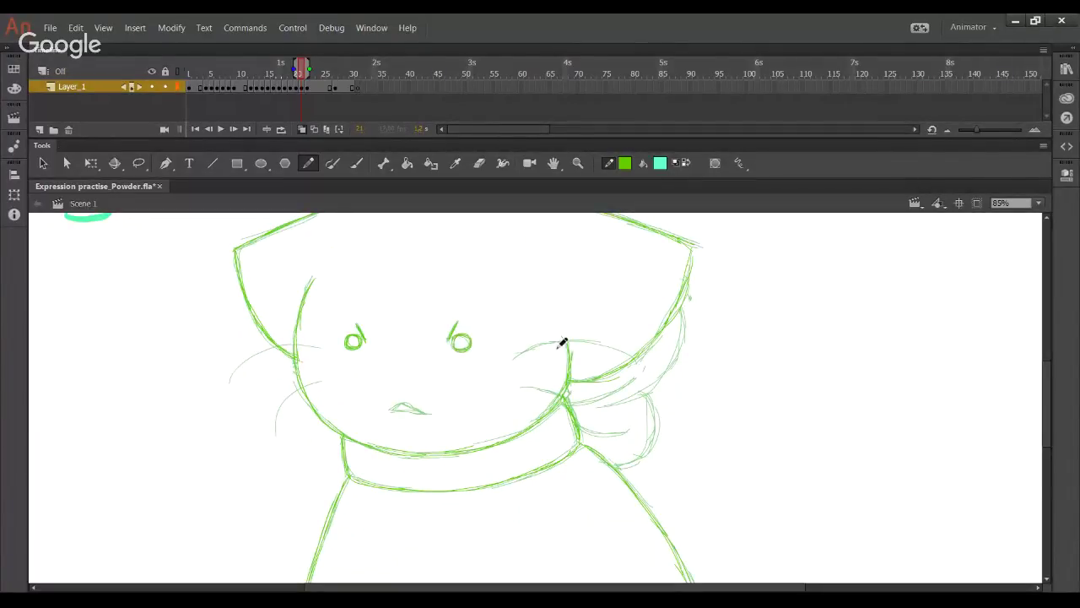
Step: Retrace the whiskers on both cheeks over the onion-skinned lines on frame 21
mouse_move(519, 357)
left_mouse_down()
mouse_move(569, 343)
mouse_move(620, 345)
mouse_move(640, 363)
left_mouse_up()
mouse_move(533, 386)
left_mouse_down()
mouse_move(565, 398)
mouse_move(586, 429)
left_mouse_up()
left_click_drag(277, 436, 307, 379)
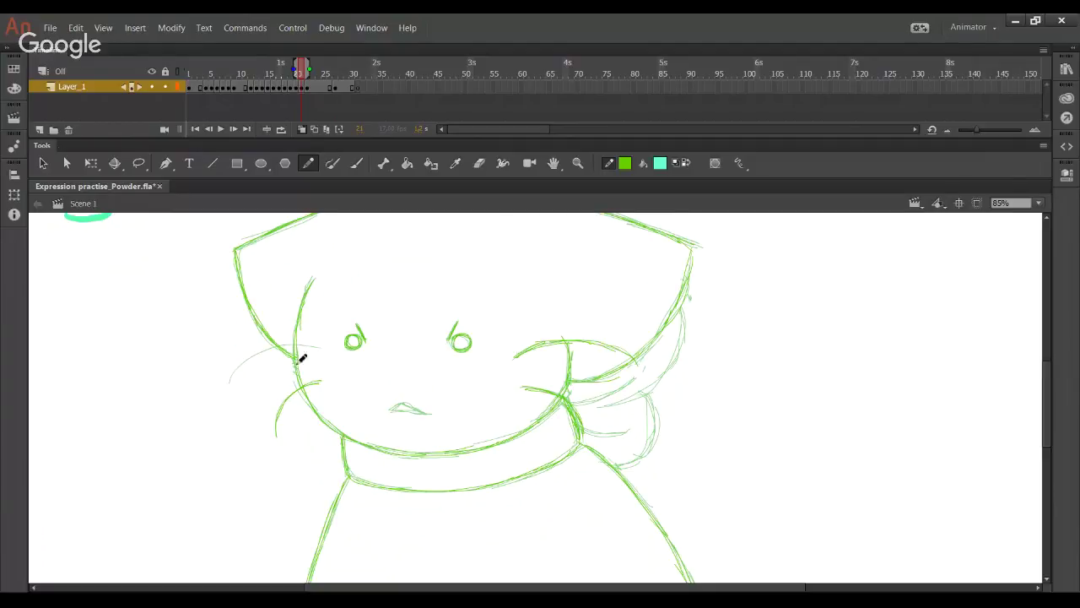
left_click_drag(236, 377, 276, 350)
left_click_drag(233, 382, 289, 350)
Step: Retrace the layered loops and their fold lines beside the right end of the collar on frame 21
mouse_move(610, 500)
left_mouse_down()
mouse_move(584, 363)
mouse_move(540, 457)
left_mouse_up()
mouse_move(529, 364)
left_mouse_down()
mouse_move(604, 307)
mouse_move(600, 328)
mouse_move(608, 268)
left_mouse_up()
mouse_move(545, 434)
left_mouse_down()
mouse_move(567, 419)
mouse_move(583, 363)
left_mouse_up()
mouse_move(512, 384)
left_mouse_down()
mouse_move(535, 397)
mouse_move(517, 390)
mouse_move(536, 370)
mouse_move(493, 367)
mouse_move(521, 358)
mouse_move(494, 365)
mouse_move(566, 329)
left_mouse_up()
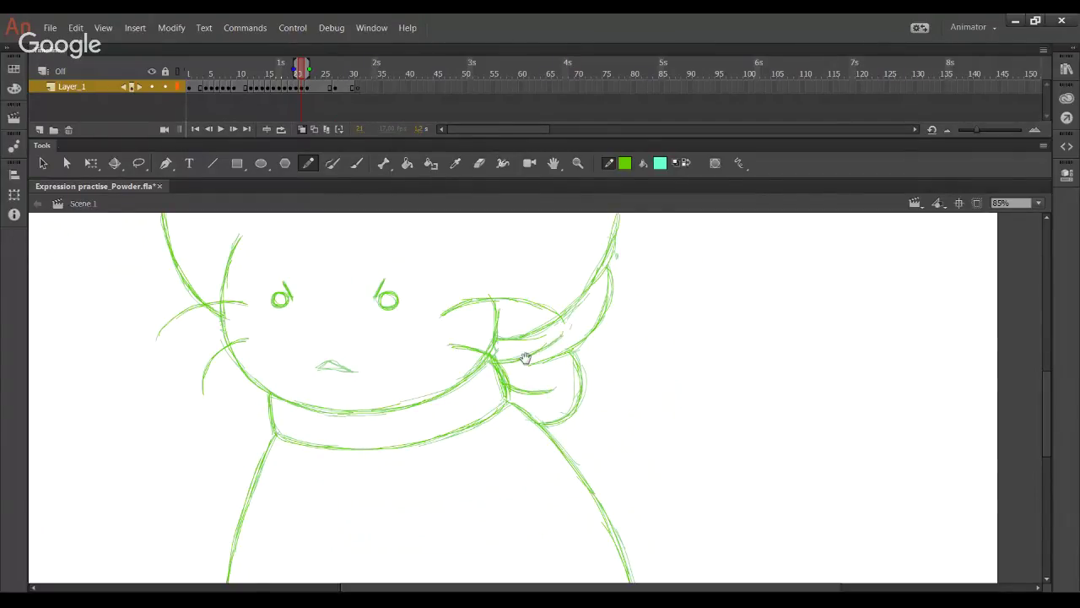
Step: Compare with the preceding frames and retrace the small triangular mouth on frame 21
left_click_drag(526, 358, 541, 381)
left_click(285, 78)
left_click_drag(289, 78, 300, 79)
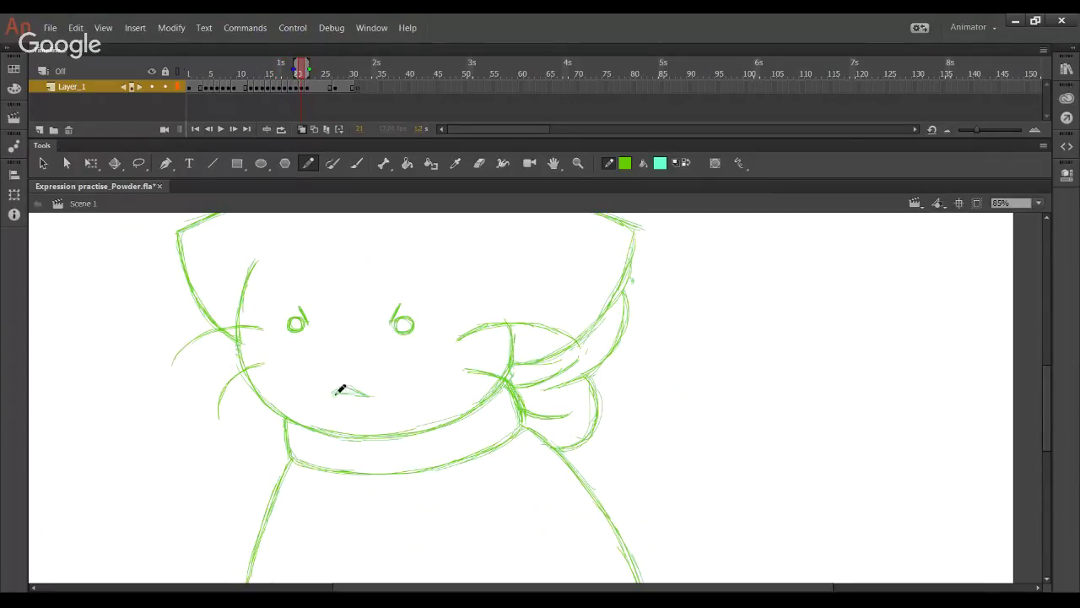
mouse_move(346, 385)
left_mouse_down()
mouse_move(372, 400)
mouse_move(330, 391)
left_mouse_up()
Step: Display Layer_1 as outlines and add a keyframe at frame 23 that holds the Anger pose
left_click(178, 88)
left_click_drag(347, 294, 352, 318)
left_click_drag(377, 391, 375, 216)
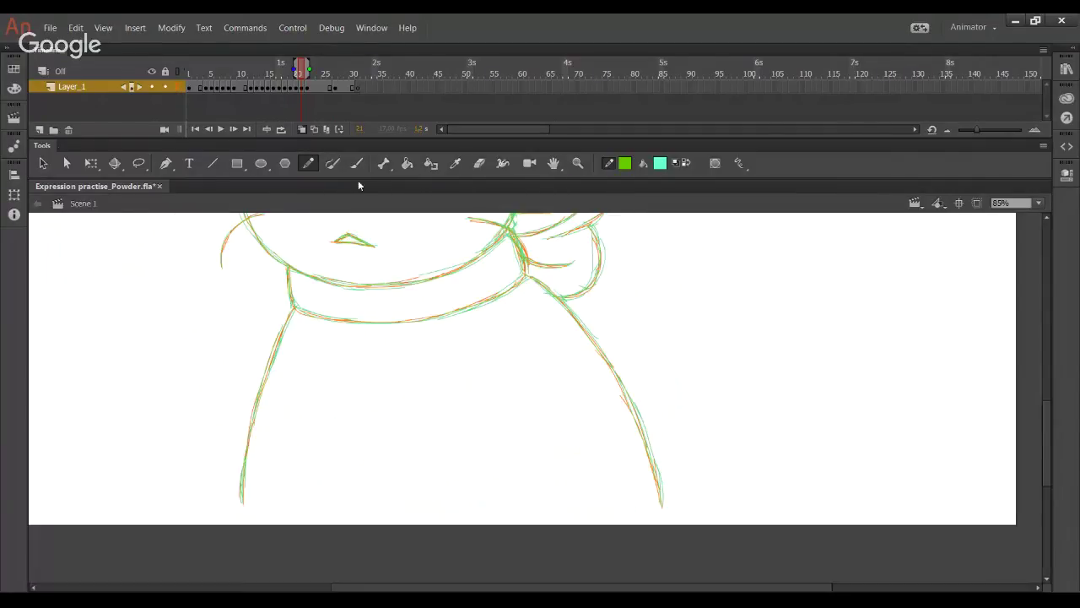
left_click(306, 88)
left_click(312, 89)
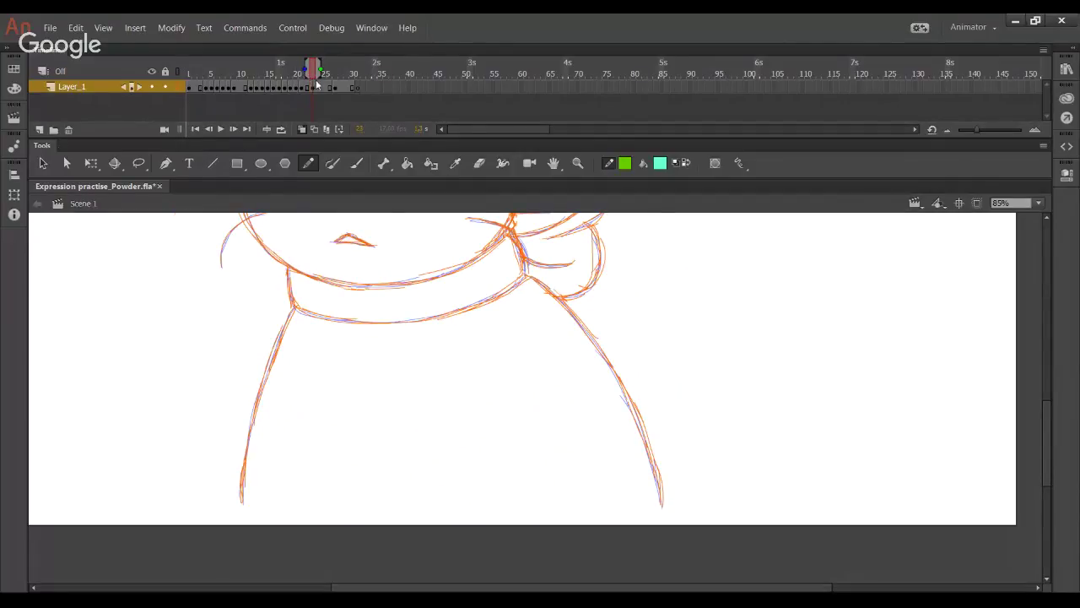
Step: On frame 22, select the whole character drawing and delete it, keeping the Anger label
left_click(308, 78)
left_click(1038, 203)
left_click(1005, 260)
left_click_drag(639, 373, 639, 377)
mouse_move(439, 304)
left_mouse_down()
mouse_move(478, 366)
mouse_move(663, 510)
left_mouse_up()
left_click(617, 479)
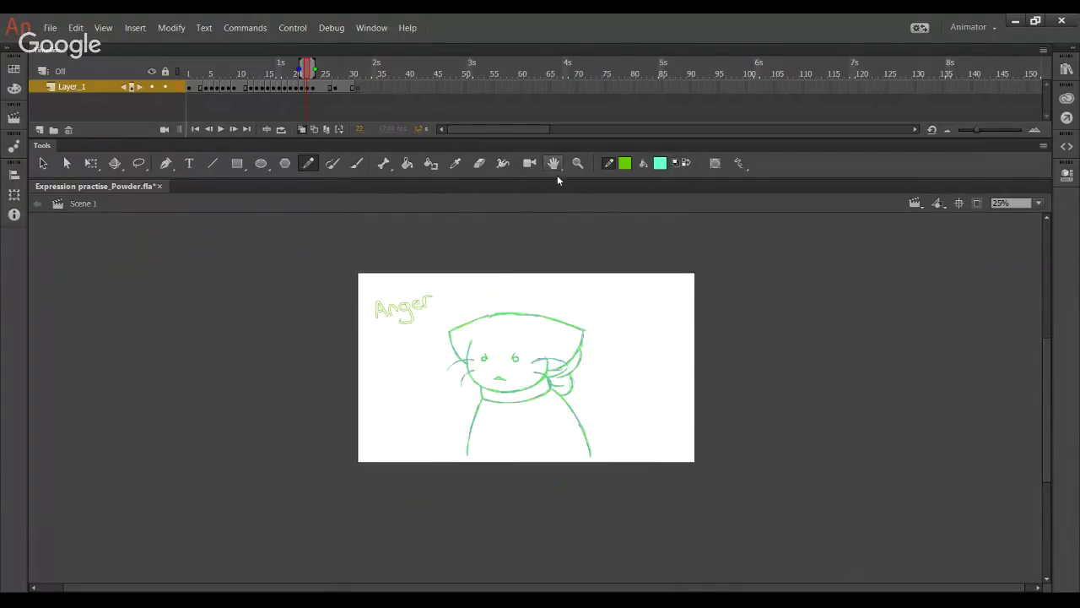
Step: Retrace the head's top edge, both ear sides and the face curve on frame 22 over the onion-skinned outlines
left_click(578, 163)
left_click_drag(442, 294, 632, 448)
left_click(308, 163)
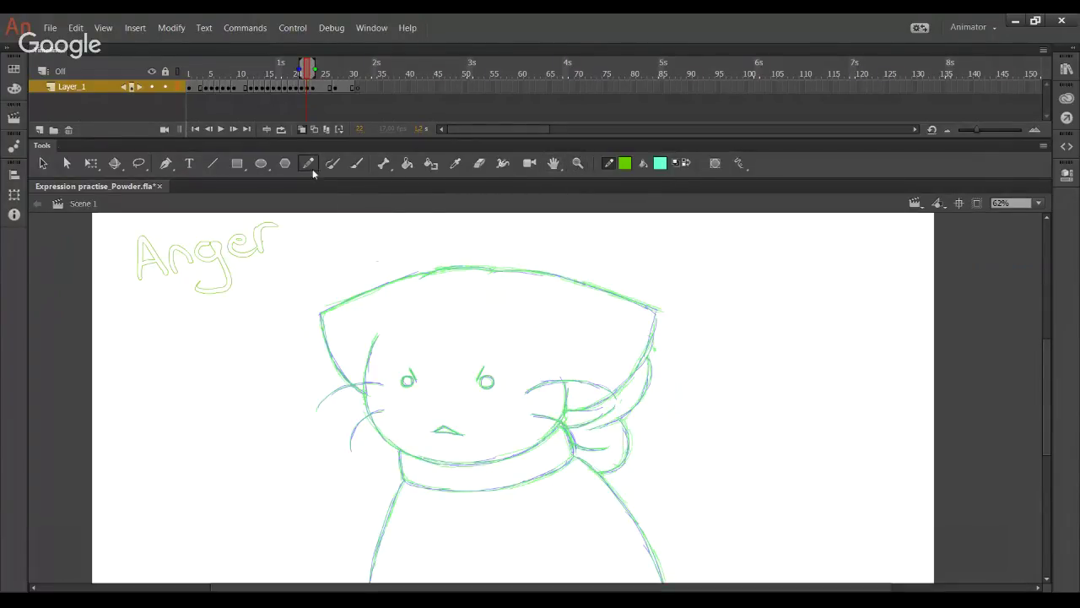
scroll(444, 293, "down", 2)
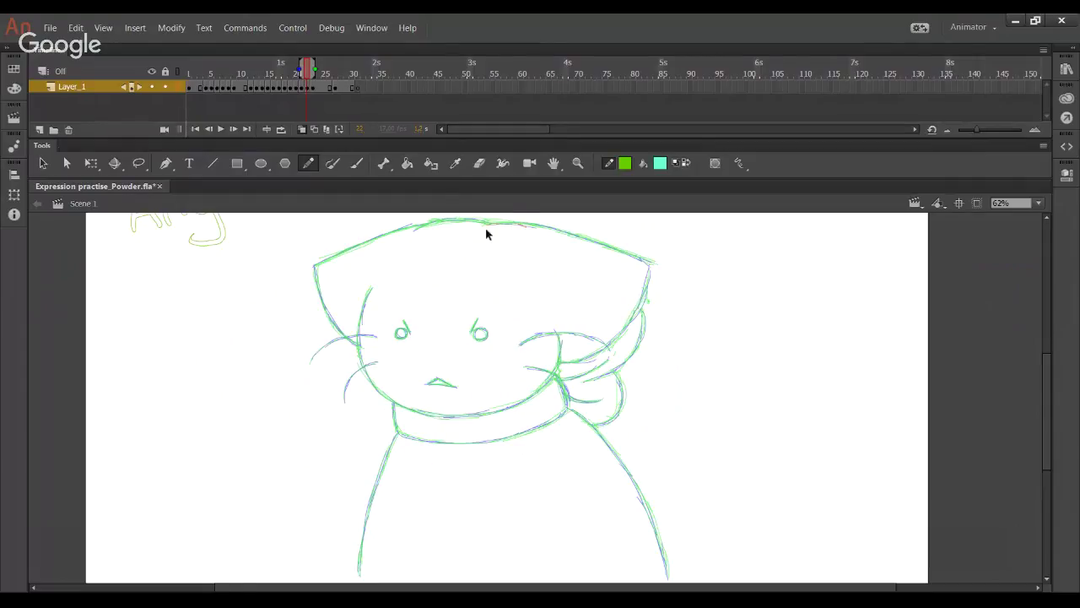
left_click_drag(533, 223, 655, 263)
mouse_move(569, 362)
left_mouse_down()
mouse_move(601, 359)
mouse_move(622, 340)
mouse_move(650, 265)
left_mouse_up()
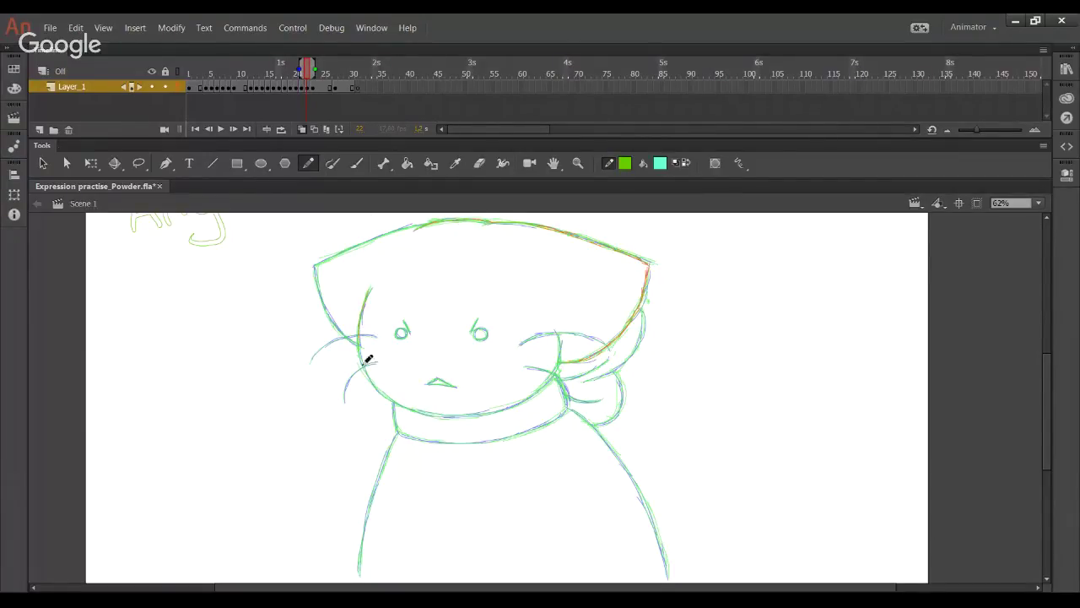
mouse_move(398, 404)
left_mouse_down()
mouse_move(474, 418)
mouse_move(502, 407)
mouse_move(487, 417)
mouse_move(538, 397)
mouse_move(564, 349)
left_mouse_up()
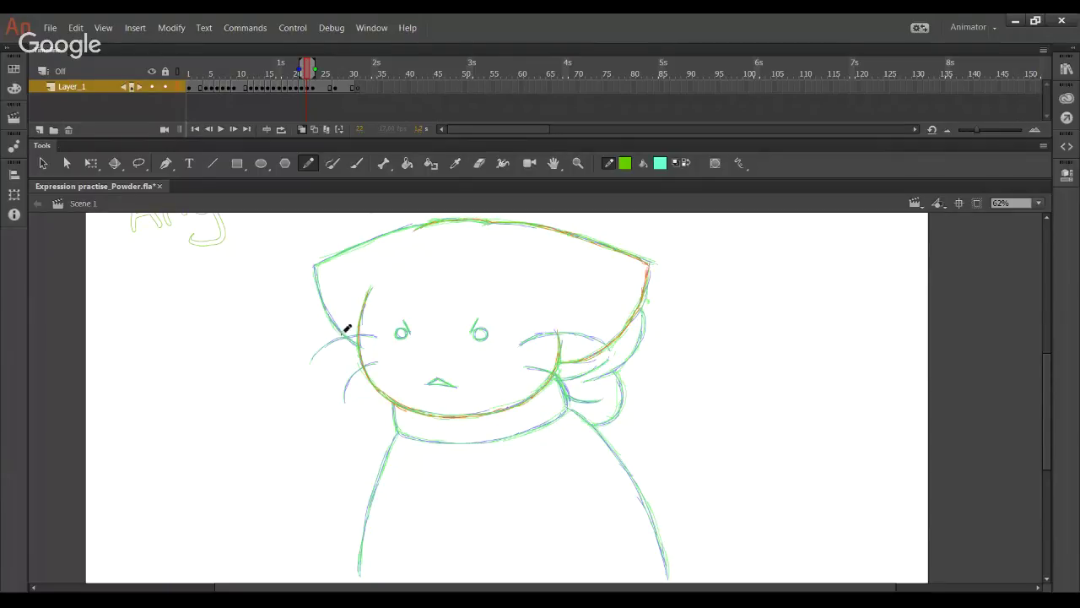
mouse_move(336, 319)
left_mouse_down()
mouse_move(323, 267)
mouse_move(357, 241)
mouse_move(433, 221)
left_mouse_up()
Step: Retrace the collar band and both shoulder lines of the body on frame 22
scroll(438, 228, "down", 3)
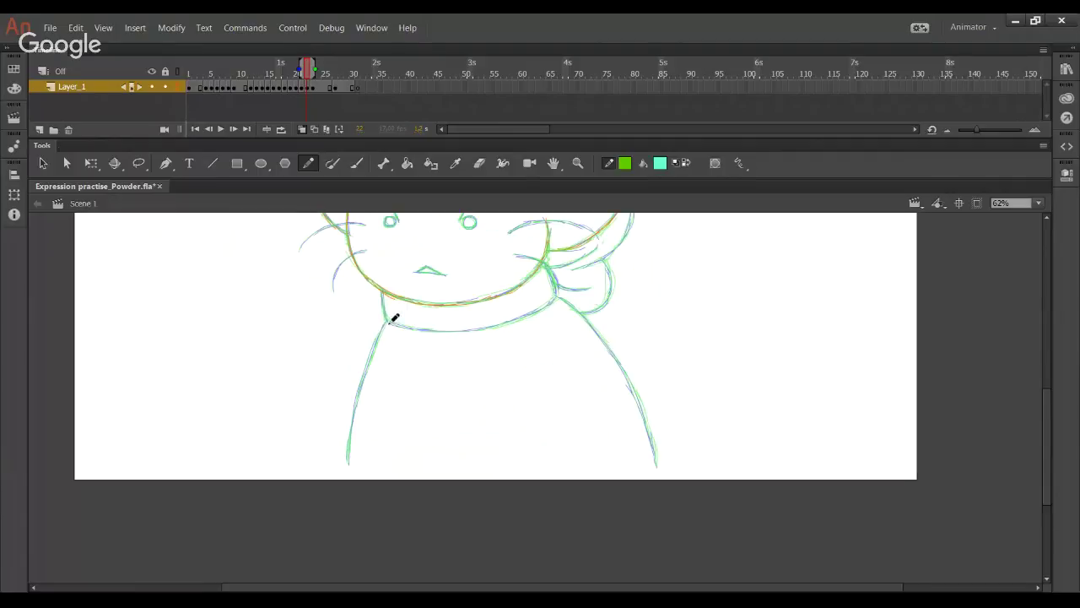
mouse_move(384, 307)
left_mouse_down()
mouse_move(389, 323)
mouse_move(423, 332)
mouse_move(485, 330)
mouse_move(558, 296)
left_mouse_up()
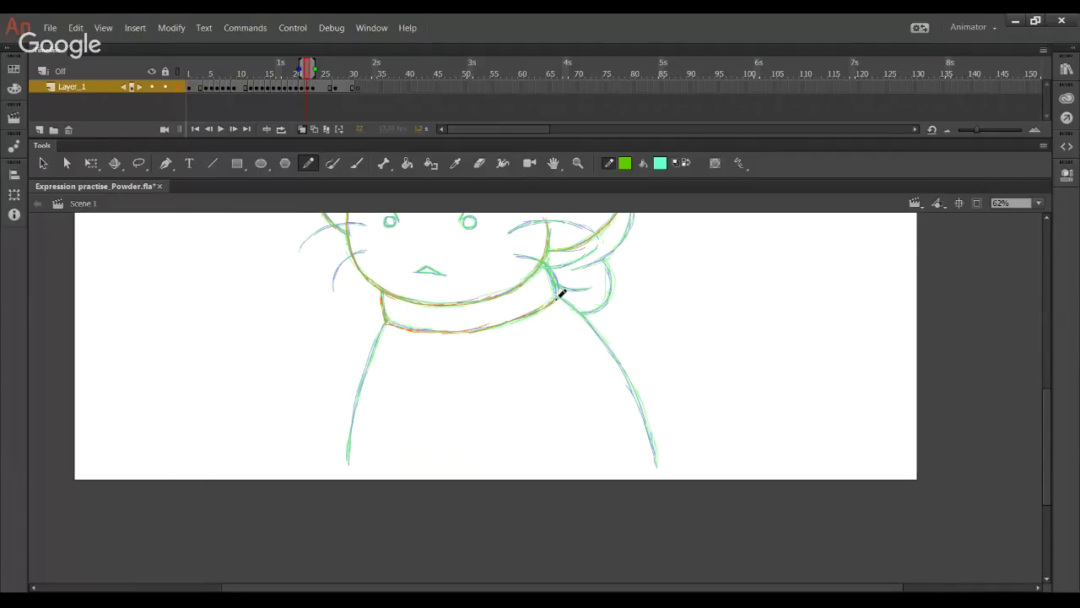
left_click_drag(354, 463, 374, 358)
left_click_drag(360, 407, 383, 337)
left_click_drag(363, 382, 384, 332)
mouse_move(568, 304)
left_mouse_down()
mouse_move(608, 342)
mouse_move(648, 423)
left_mouse_up()
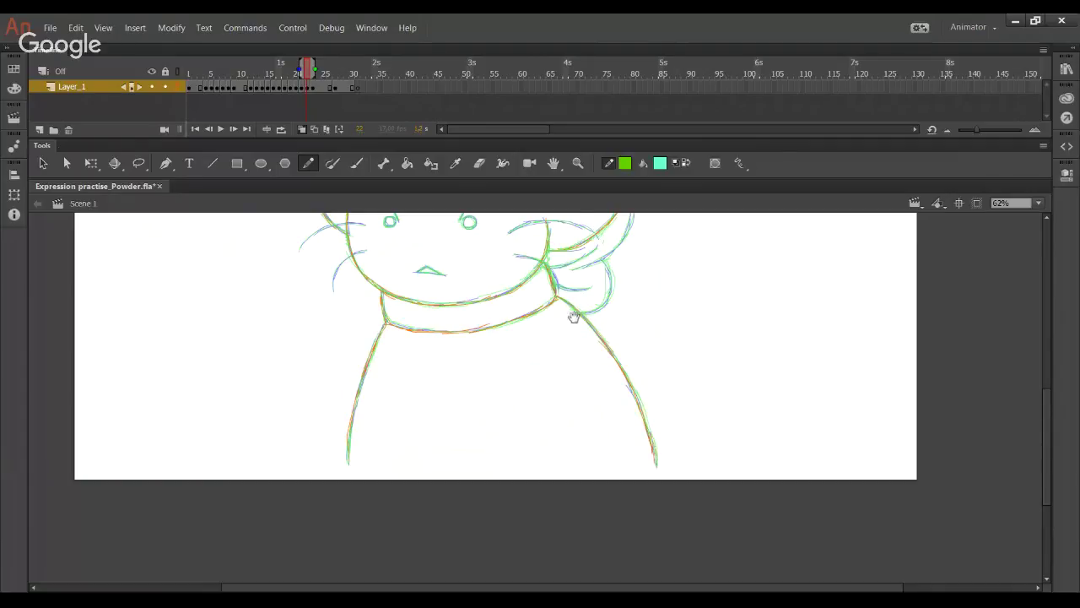
Step: Retrace the layered loops beside the collar, the cheek whiskers and the eye details on frame 22
scroll(574, 317, "up", 5)
mouse_move(618, 387)
left_mouse_down()
mouse_move(661, 363)
mouse_move(671, 344)
mouse_move(653, 370)
mouse_move(670, 314)
left_mouse_up()
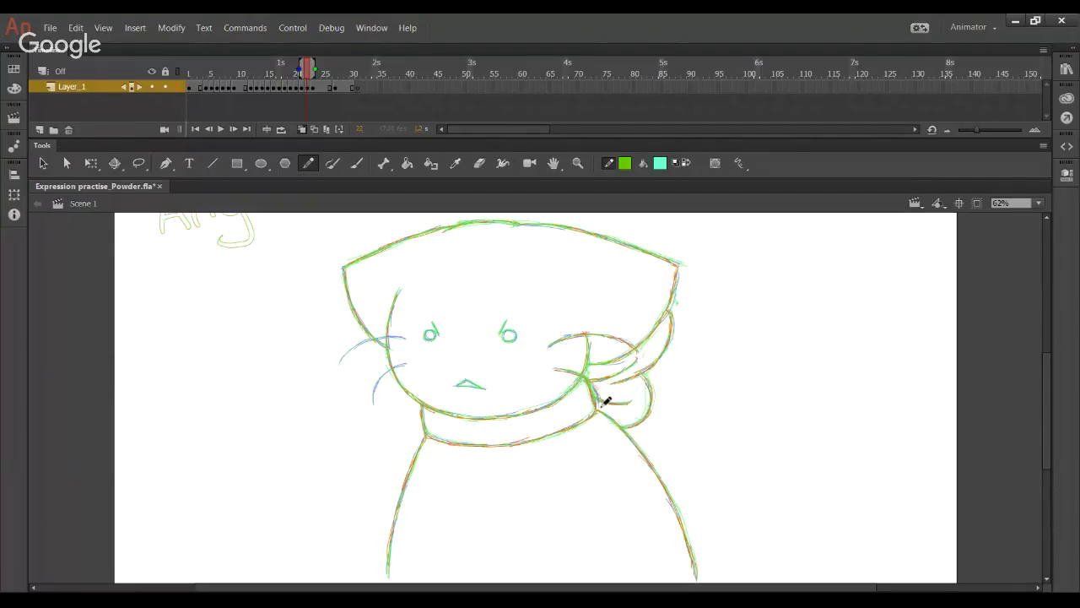
left_click_drag(376, 400, 410, 367)
left_click_drag(341, 365, 380, 343)
key("ctrl+1")
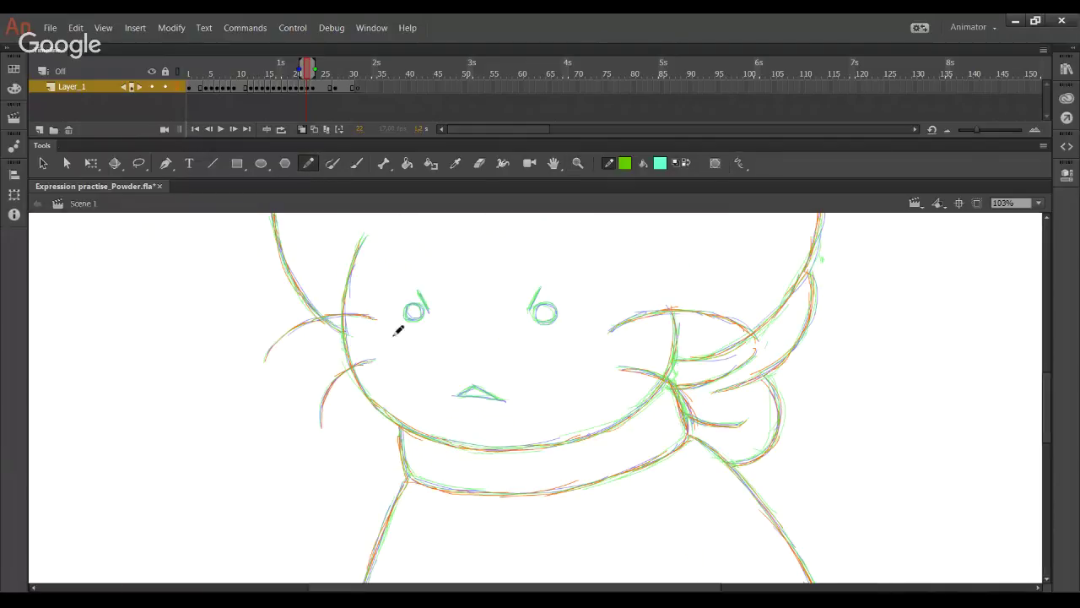
mouse_move(411, 307)
left_mouse_down()
mouse_move(418, 320)
mouse_move(409, 318)
mouse_move(422, 294)
left_mouse_up()
Step: Fit the whole drawing in view and play the frame 1 to 22 loop to check the Anger hold
left_click(275, 76)
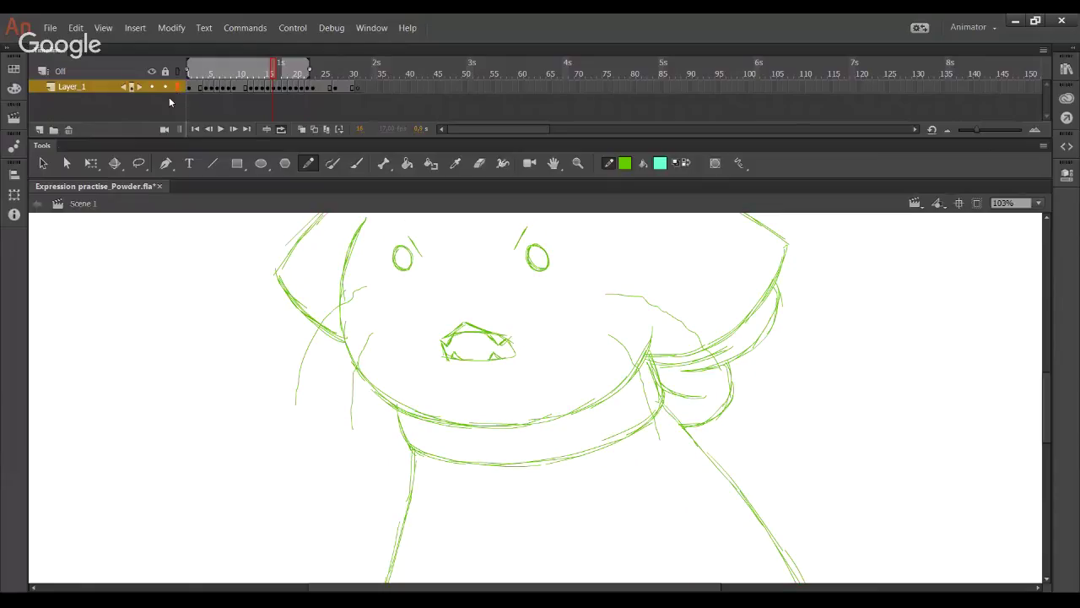
left_click(1039, 203)
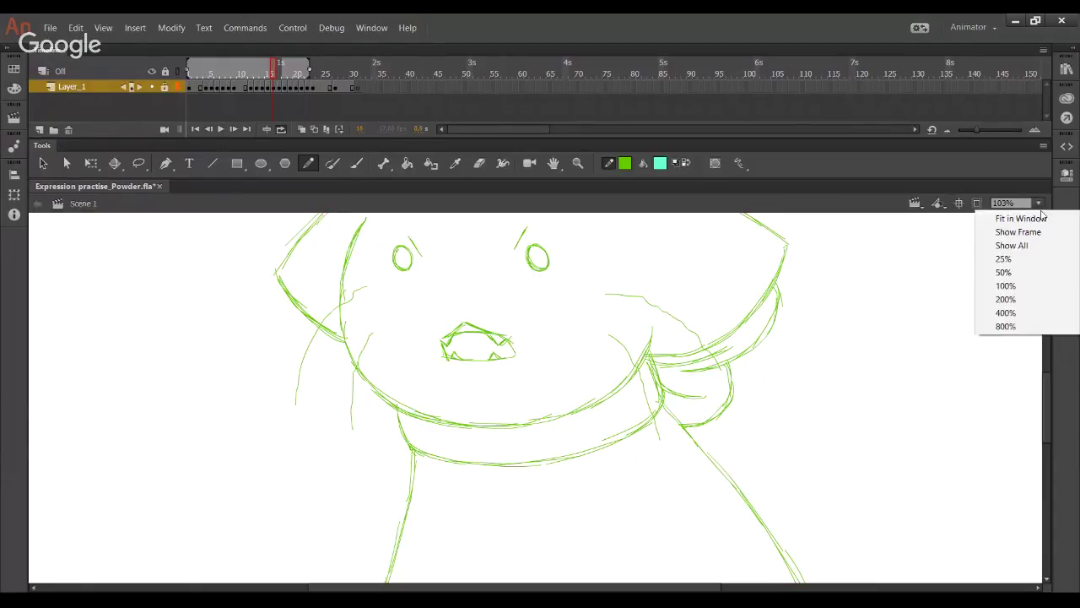
left_click(1017, 245)
left_click(221, 129)
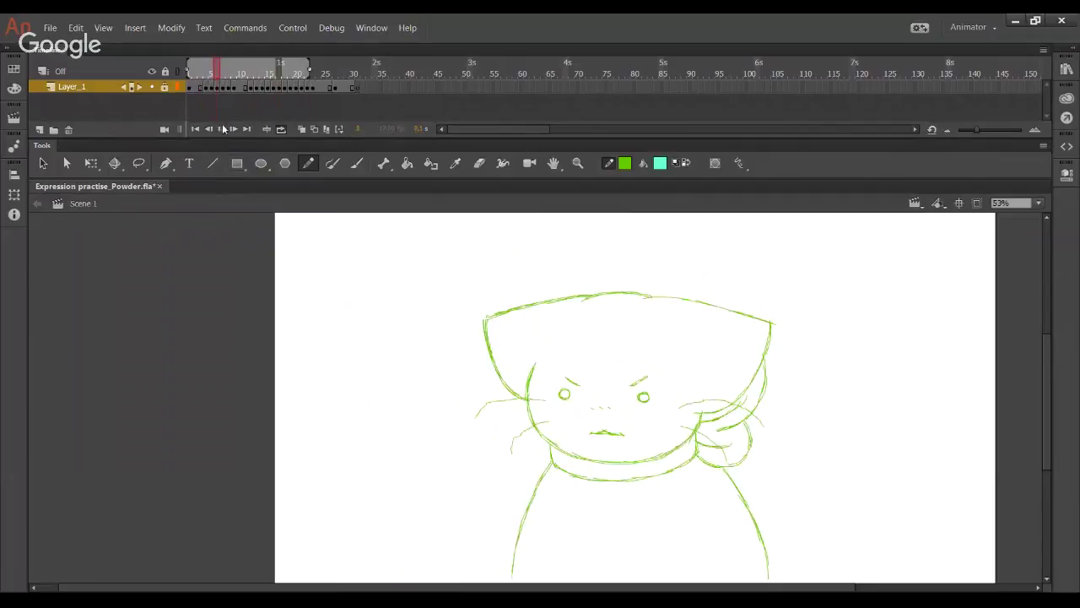
Step: Select the cat drawing on Anger frame 21 and straighten its lines
left_click(301, 88)
mouse_move(454, 250)
left_mouse_down()
mouse_move(632, 451)
mouse_move(859, 582)
left_mouse_up()
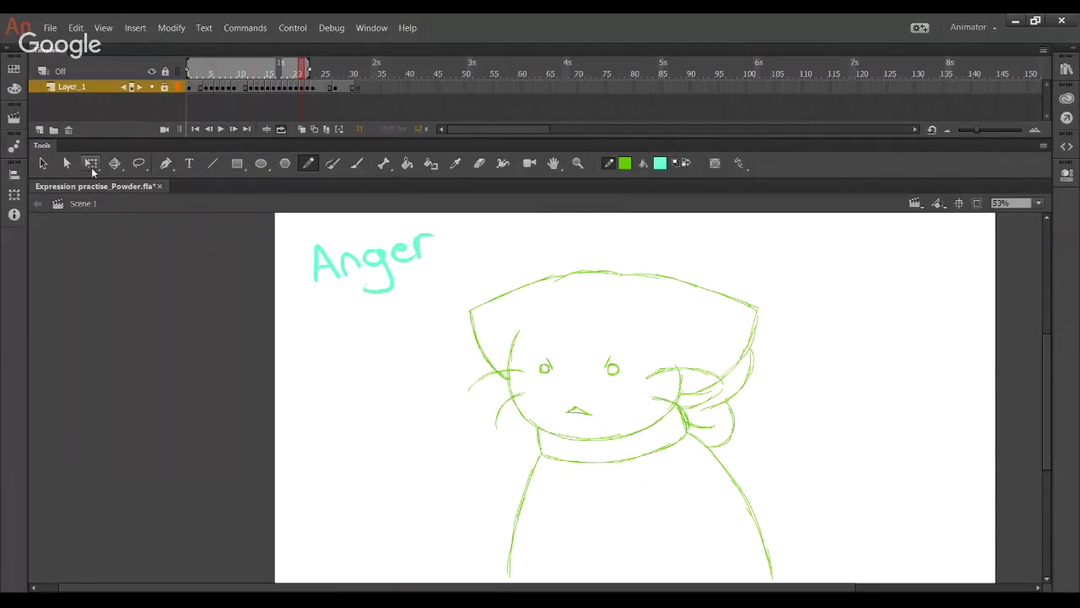
left_click(91, 163)
mouse_move(448, 260)
left_mouse_down()
mouse_move(569, 379)
mouse_move(869, 583)
left_mouse_up()
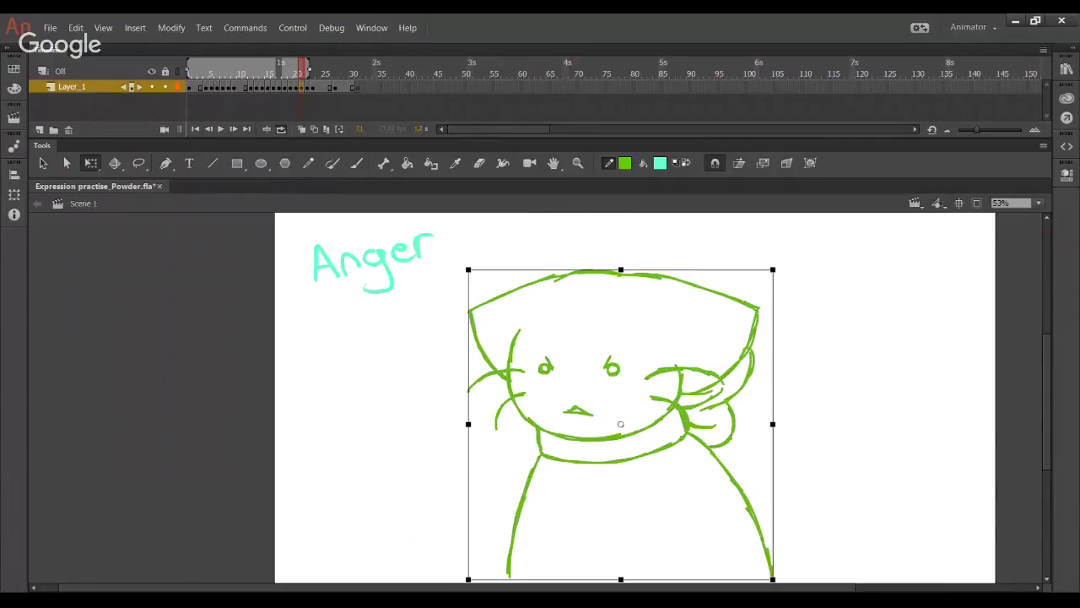
left_click(43, 163)
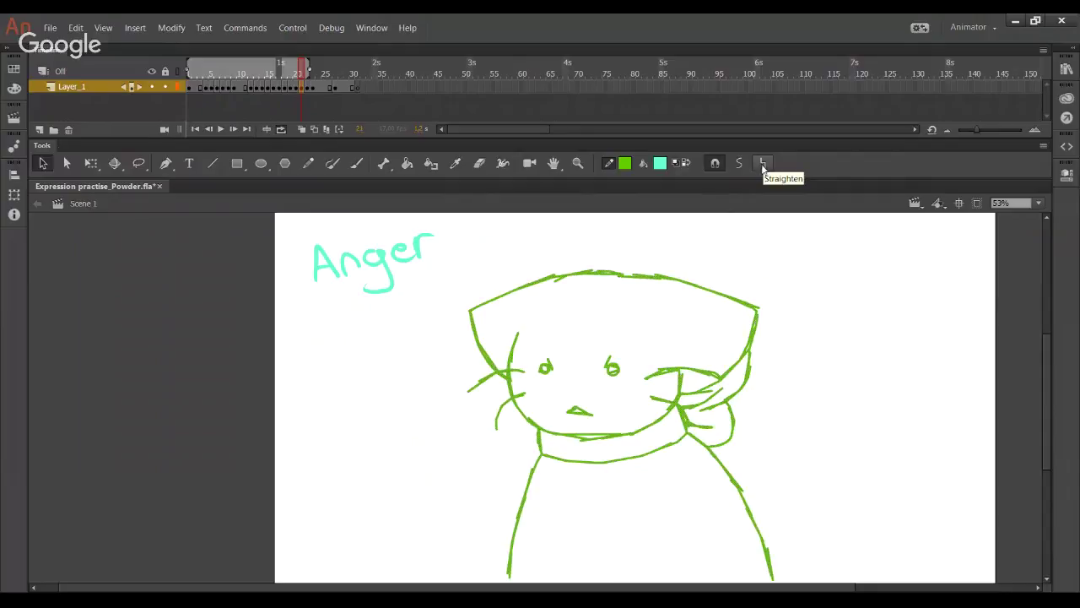
left_click(837, 346)
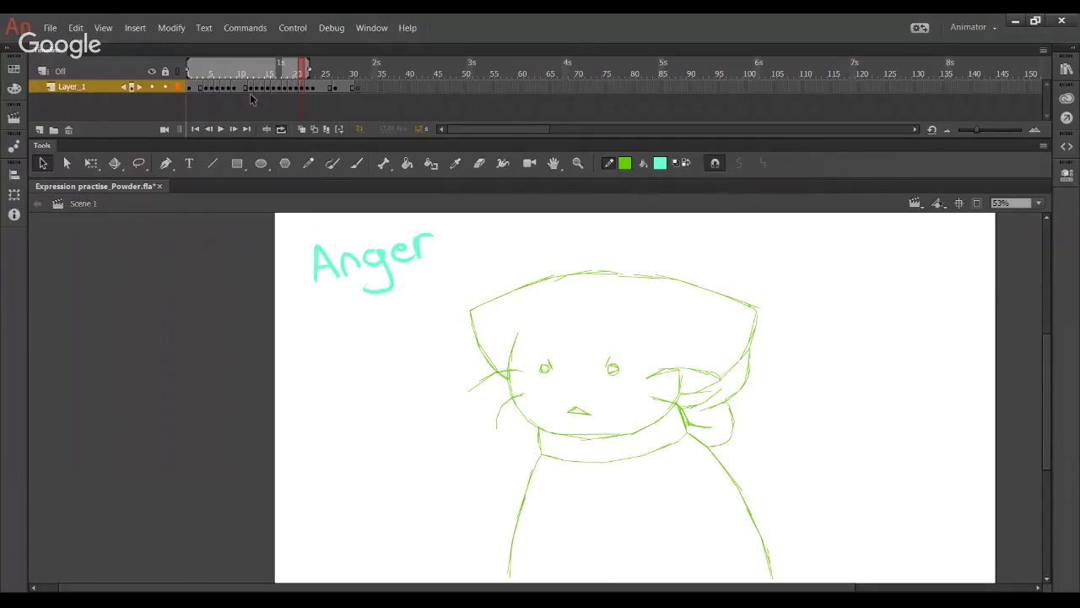
Step: Play the looped frames twice to check how the straightened Anger frame reads in motion
left_click(222, 131)
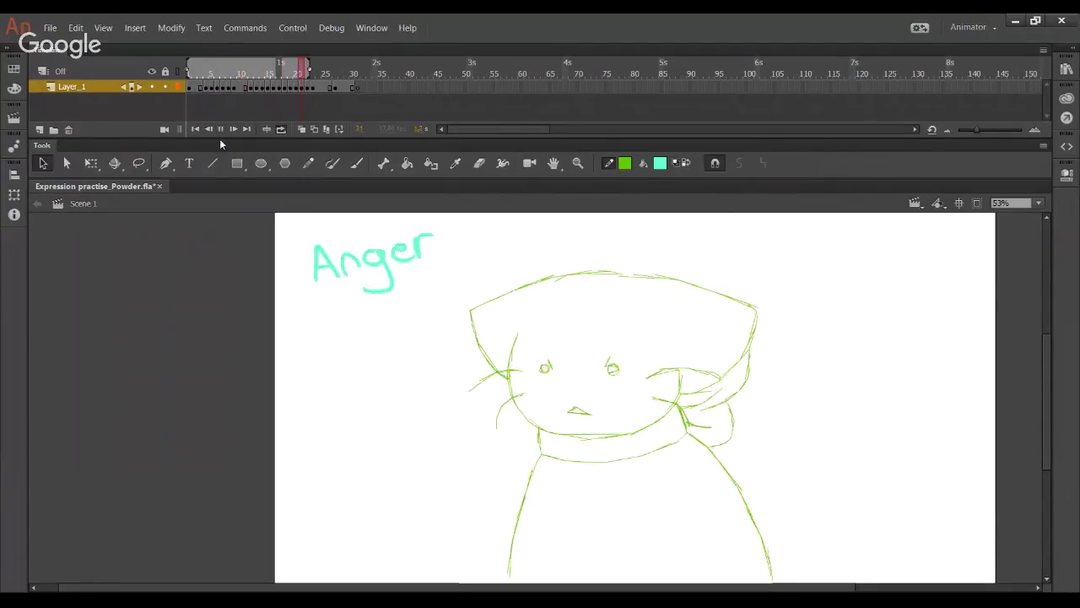
left_click(219, 132)
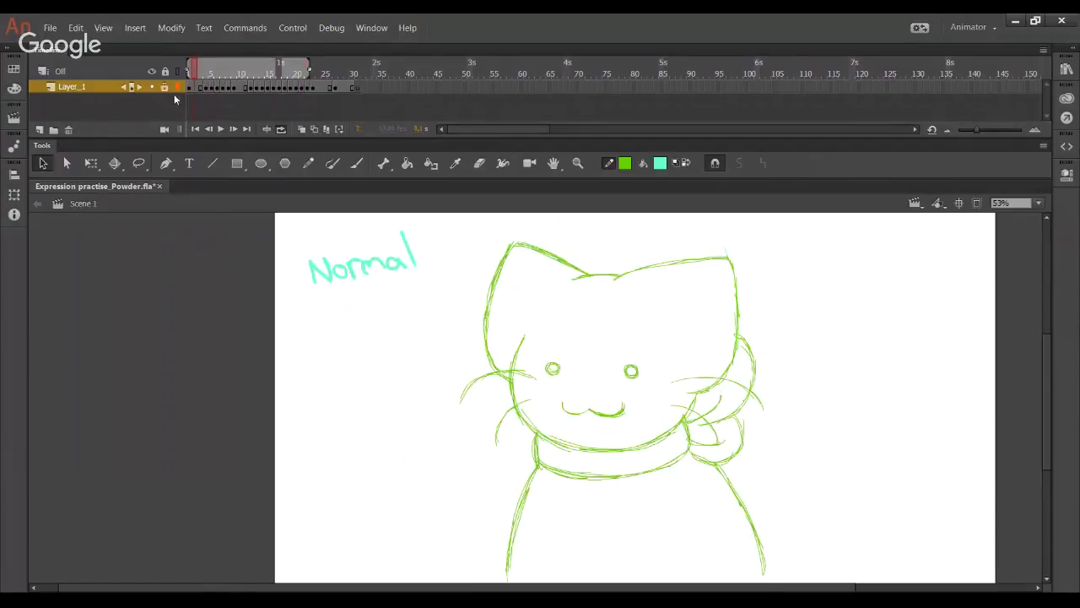
left_click(222, 130)
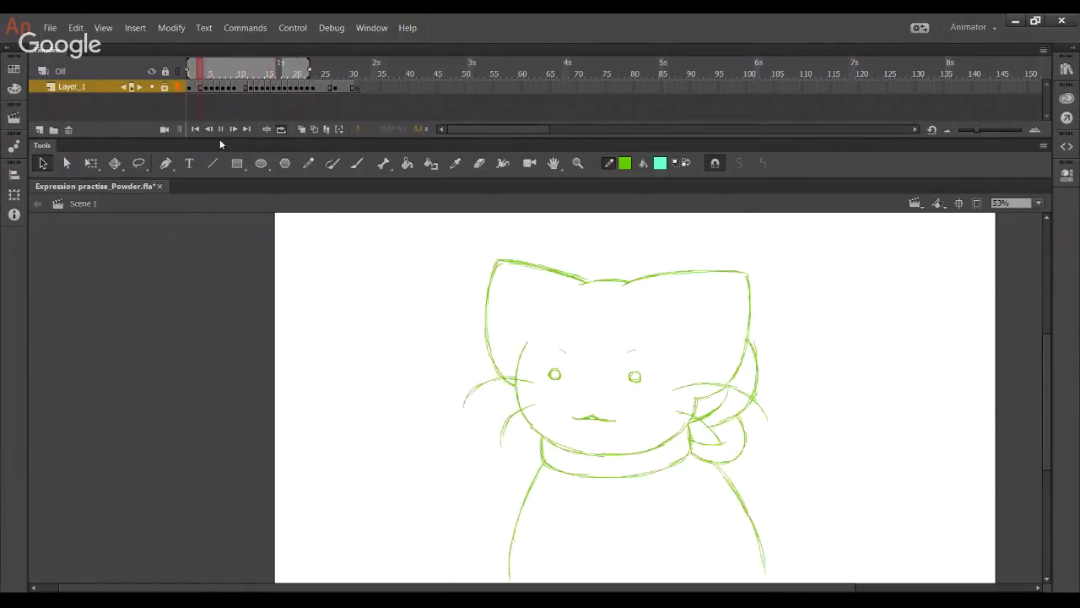
left_click(221, 130)
Step: Select the cat drawing on Anger frame 22 and smooth its lines
left_click(303, 75)
left_click_drag(306, 75, 306, 74)
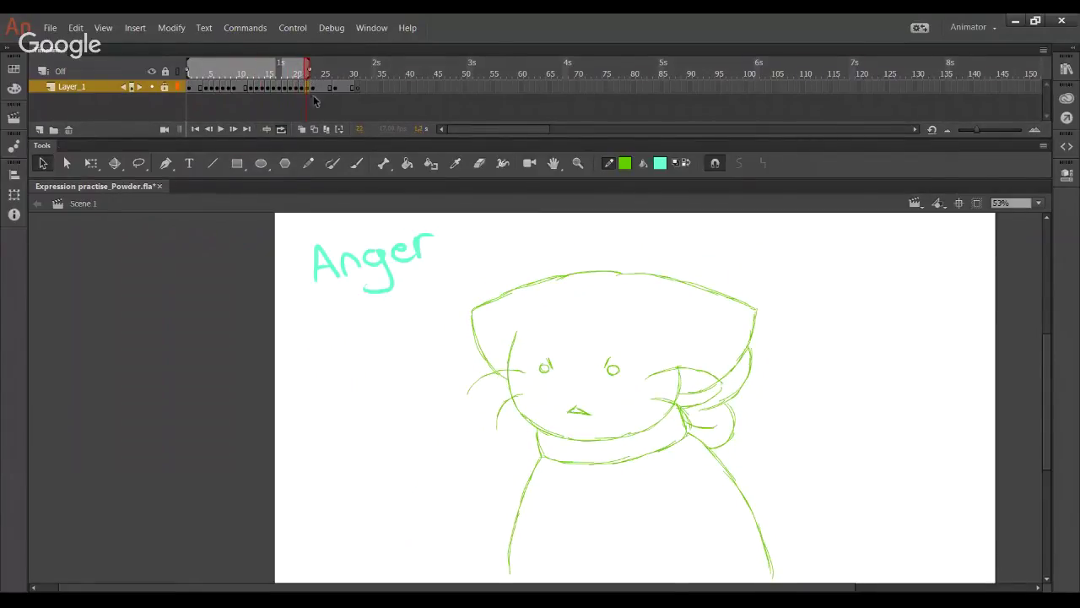
left_click_drag(436, 239, 922, 591)
mouse_move(453, 243)
left_mouse_down()
mouse_move(469, 280)
mouse_move(889, 582)
left_mouse_up()
left_click(744, 164)
left_click(745, 166)
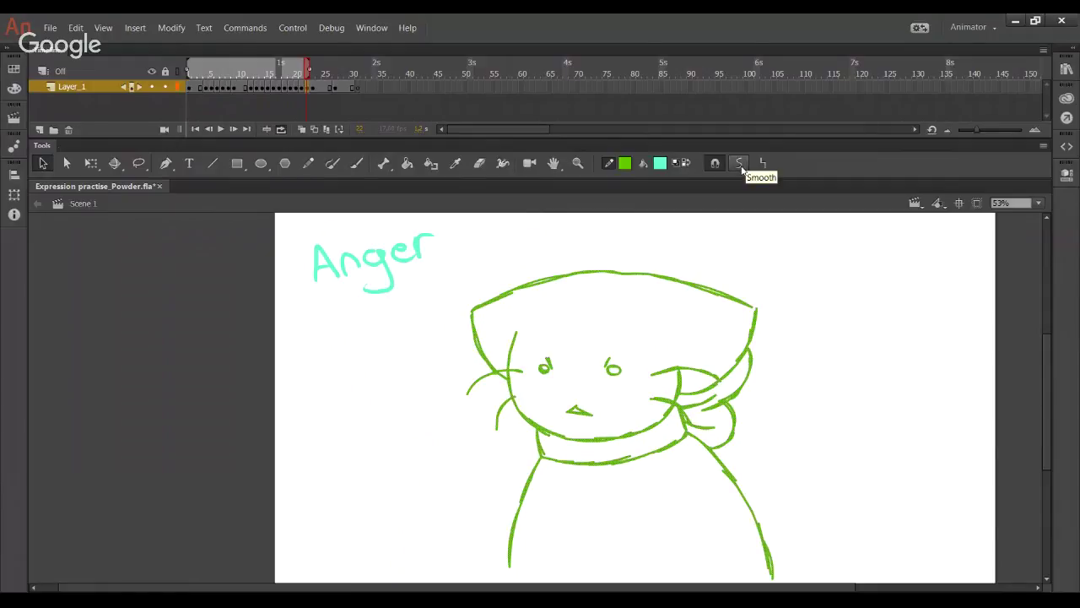
Step: Extend the loop range to frame 23 and play it to check the Anger hold
mouse_move(306, 82)
left_mouse_down()
mouse_move(294, 81)
mouse_move(306, 82)
left_mouse_up()
left_click(285, 79)
left_click(221, 129)
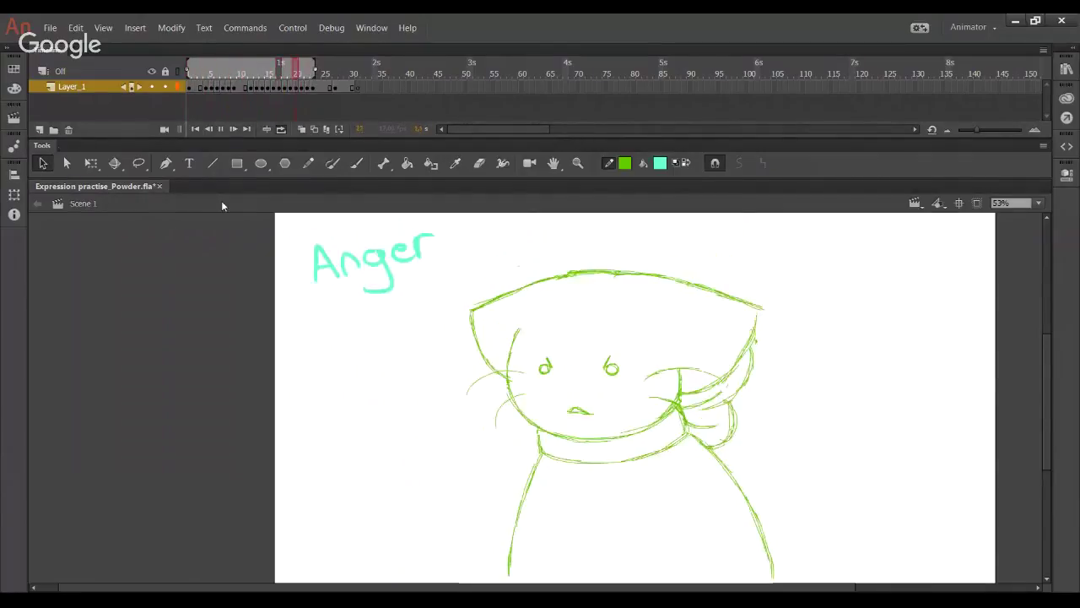
left_click(222, 129)
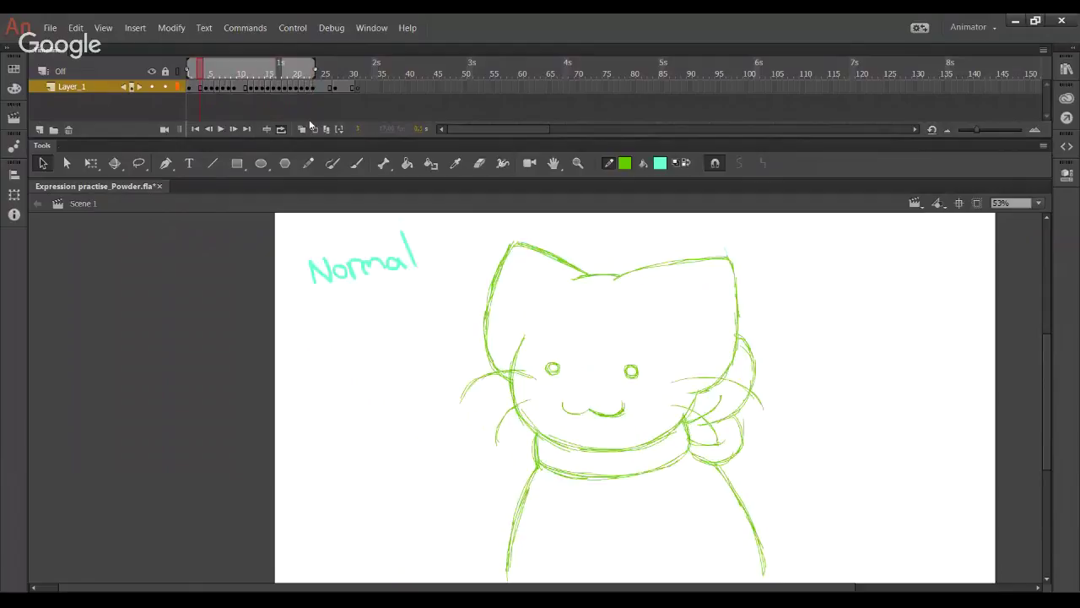
Step: Copy Anger frames 21 and 22 and paste them onto frames 24 and 25
left_click(302, 74)
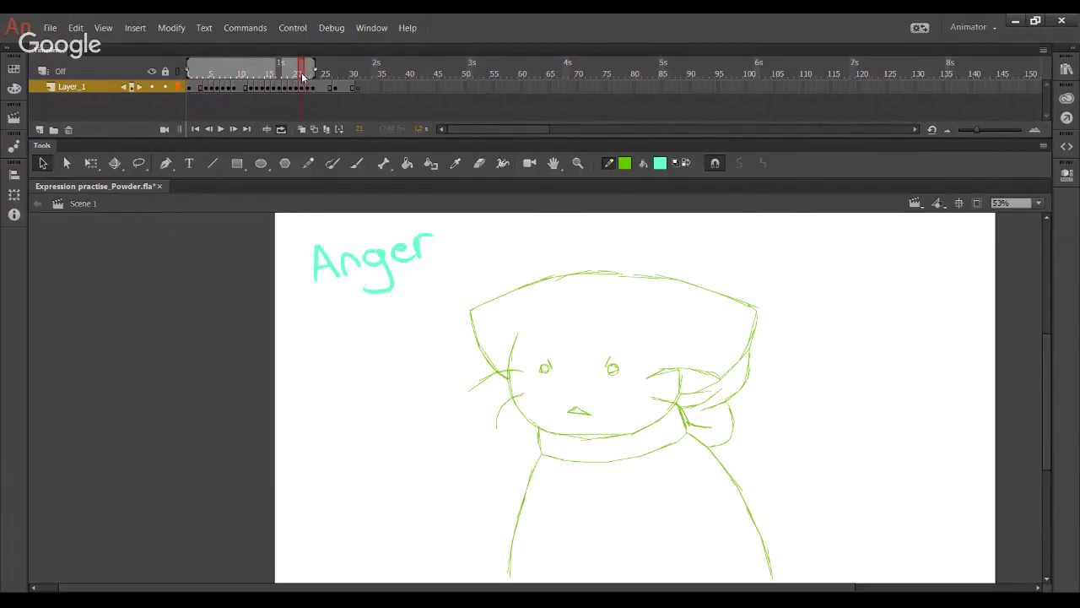
left_click_drag(303, 93, 309, 92)
right_click(309, 91)
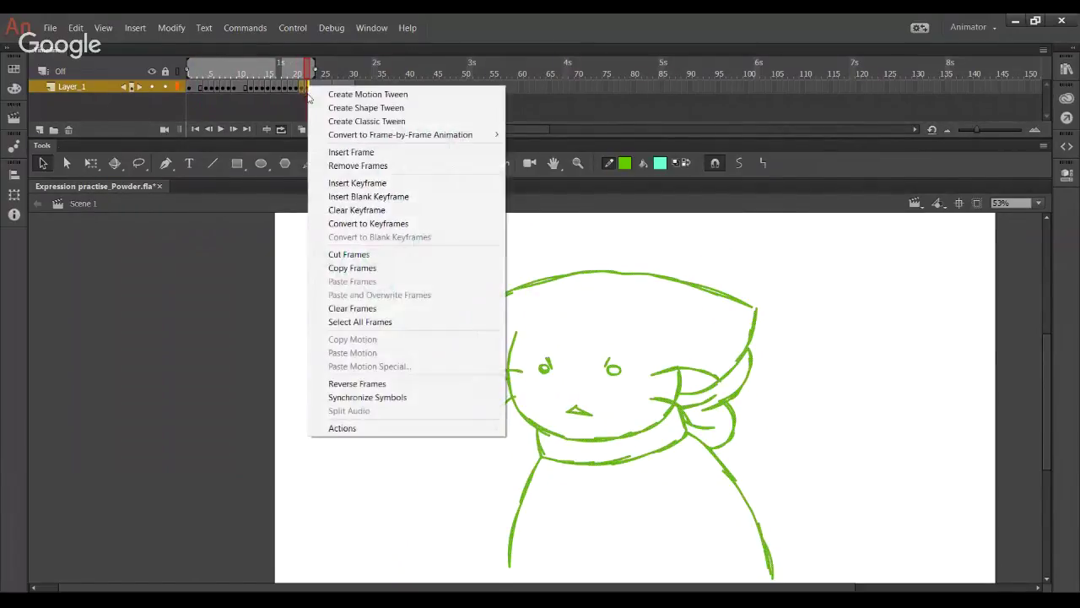
left_click(344, 267)
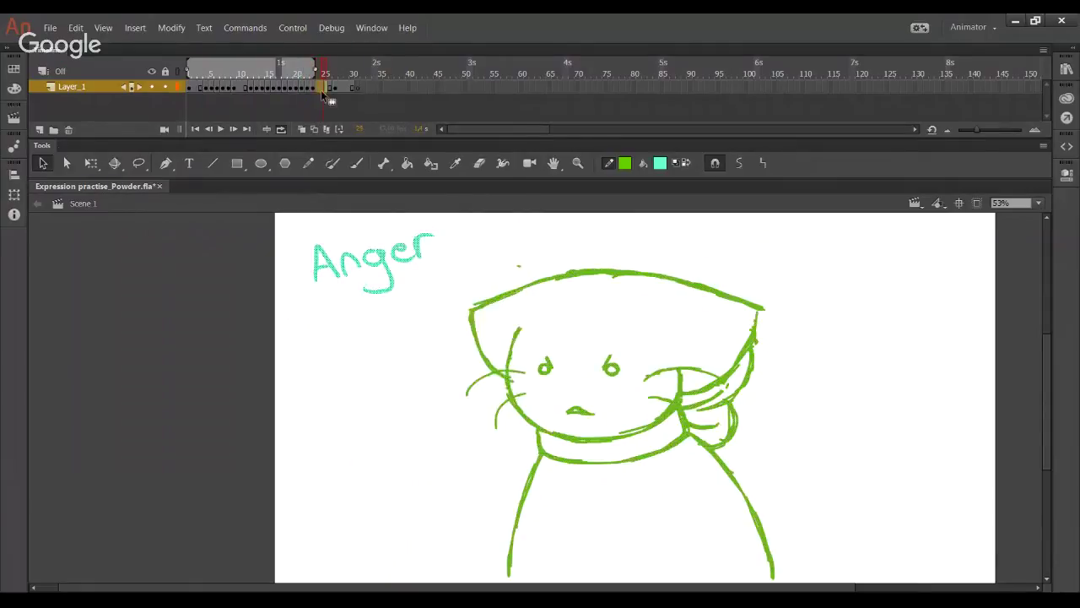
right_click(321, 90)
left_click(346, 279)
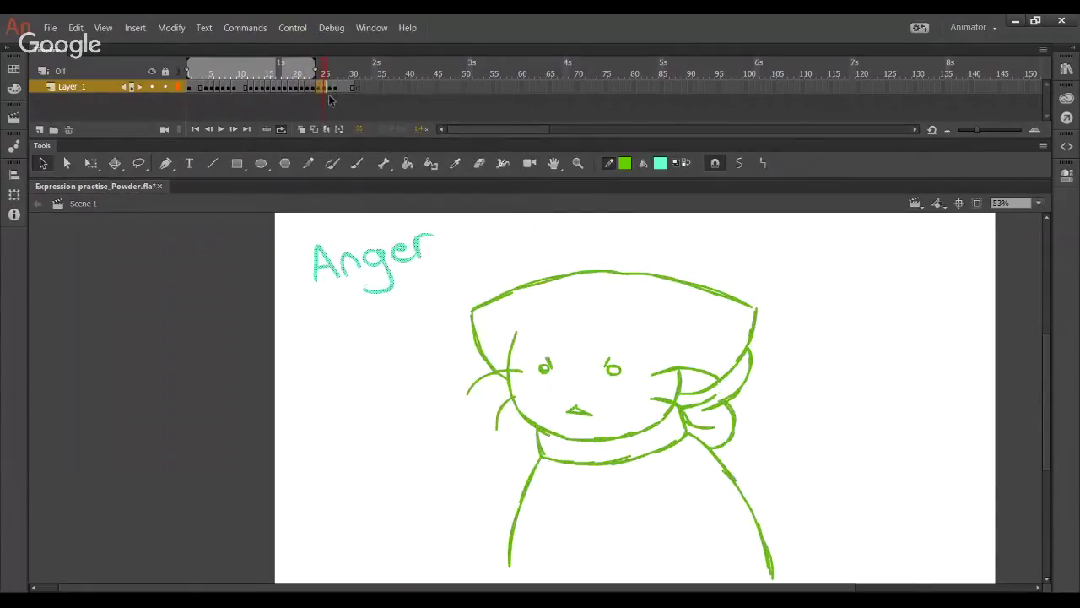
Step: Erase everything on frame 26 and turn on onion skinning around it
left_click(331, 97)
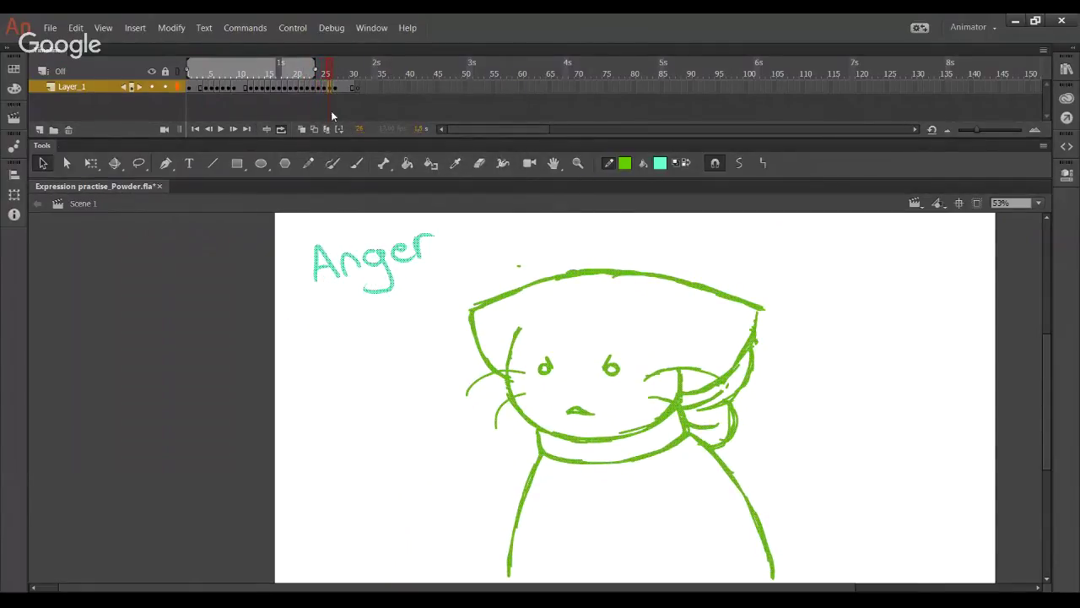
double_click(480, 164)
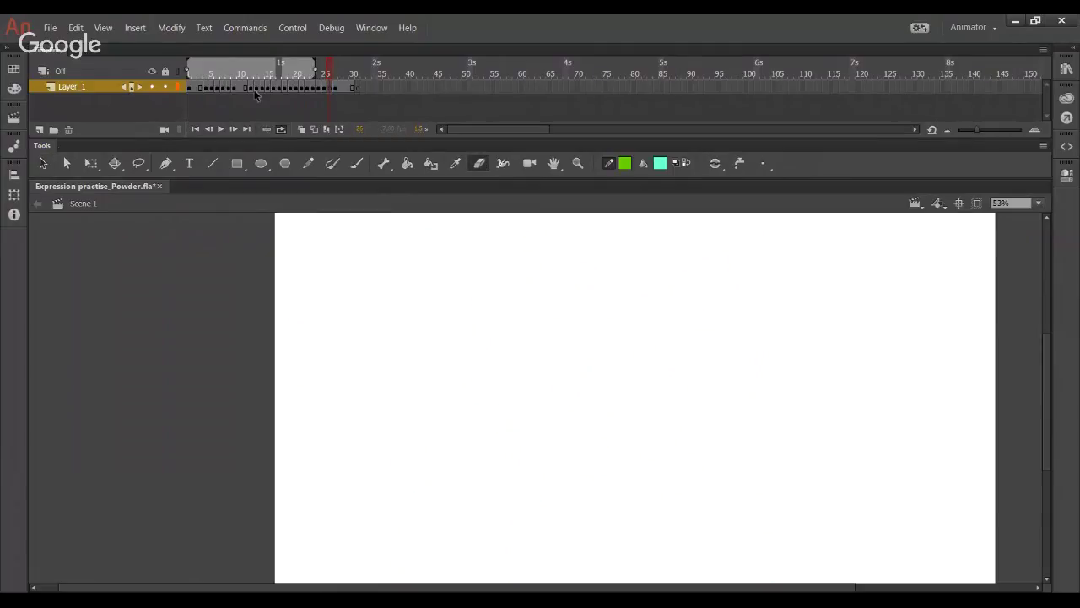
left_click(301, 130)
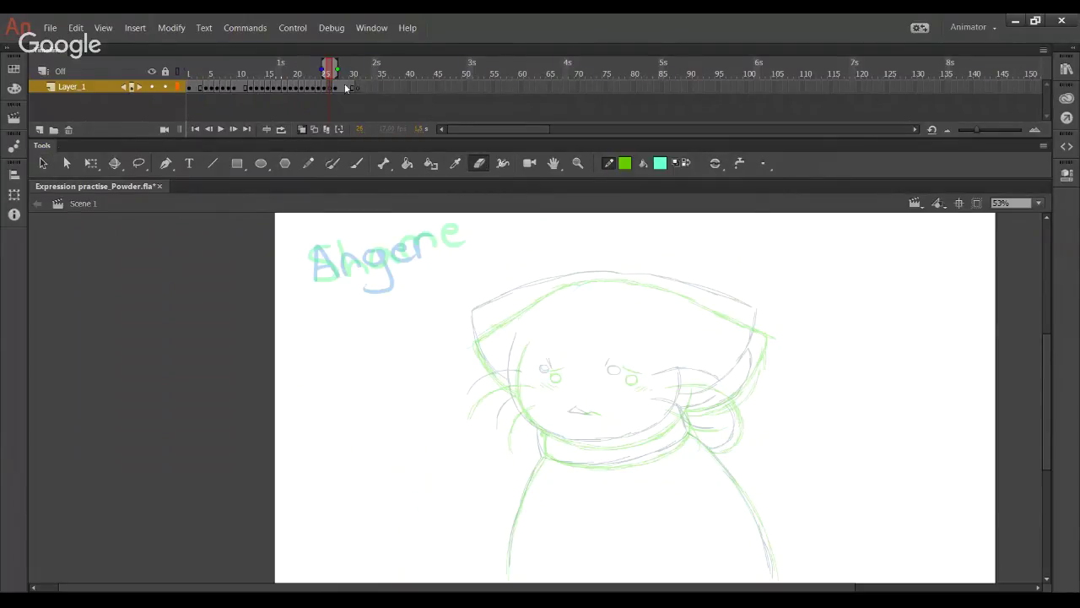
Step: Insert an extra frame between blank frame 26 and the Shame drawing, and extend the onion skin range to frame 28
left_click_drag(357, 75, 332, 78)
mouse_move(336, 92)
left_mouse_down()
mouse_move(362, 92)
mouse_move(343, 95)
left_mouse_up()
left_click(336, 91)
key("comma")
key("comma")
left_click_drag(319, 66, 349, 69)
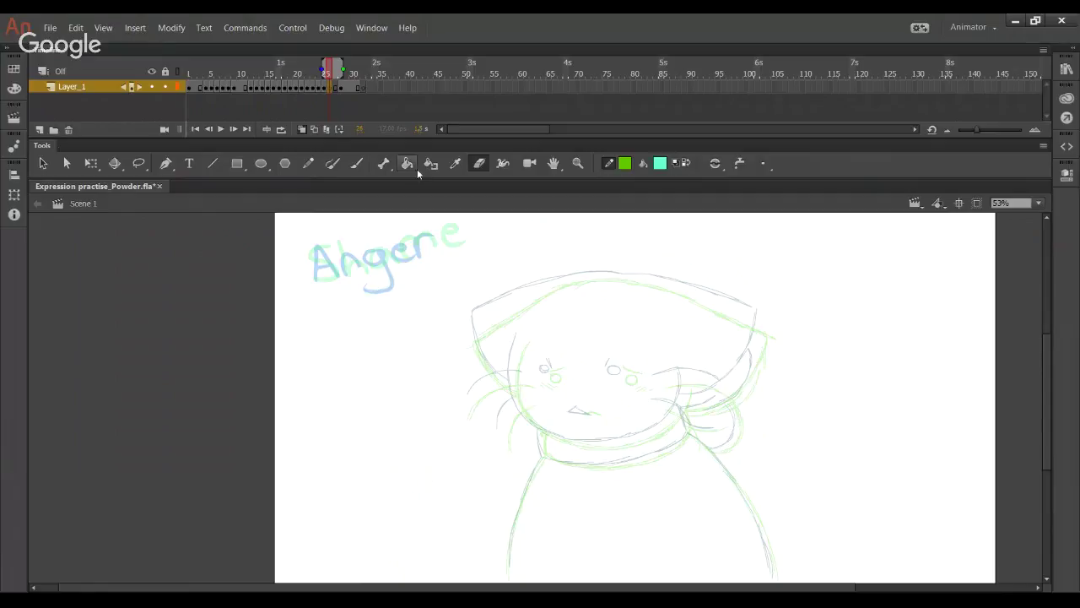
Step: Draw the eyes, slanted brows and small mouth on frame 26 with the Pencil tool, between the Anger and Shame outlines
left_click(308, 163)
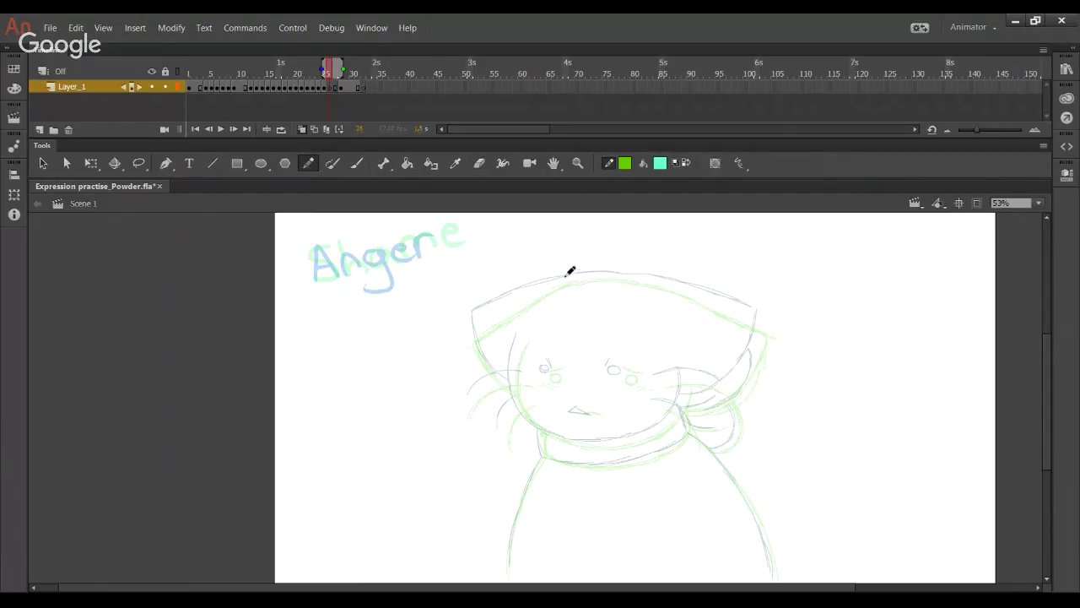
left_click(579, 162)
left_click_drag(497, 261, 788, 506)
left_click_drag(264, 244, 686, 551)
left_click(308, 163)
scroll(414, 217, "down", 5)
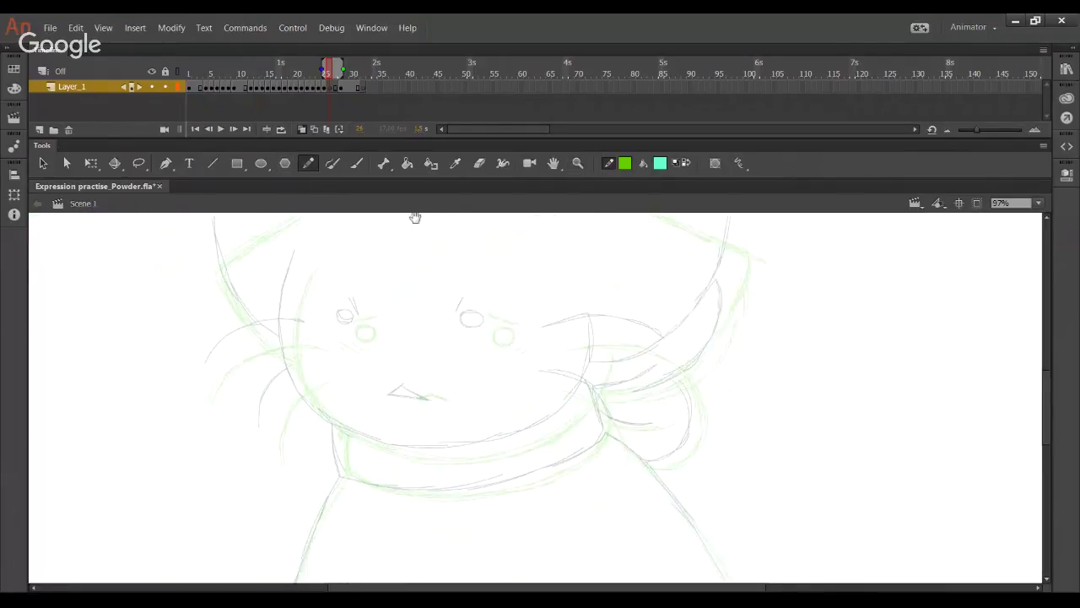
key("alt+Tab")
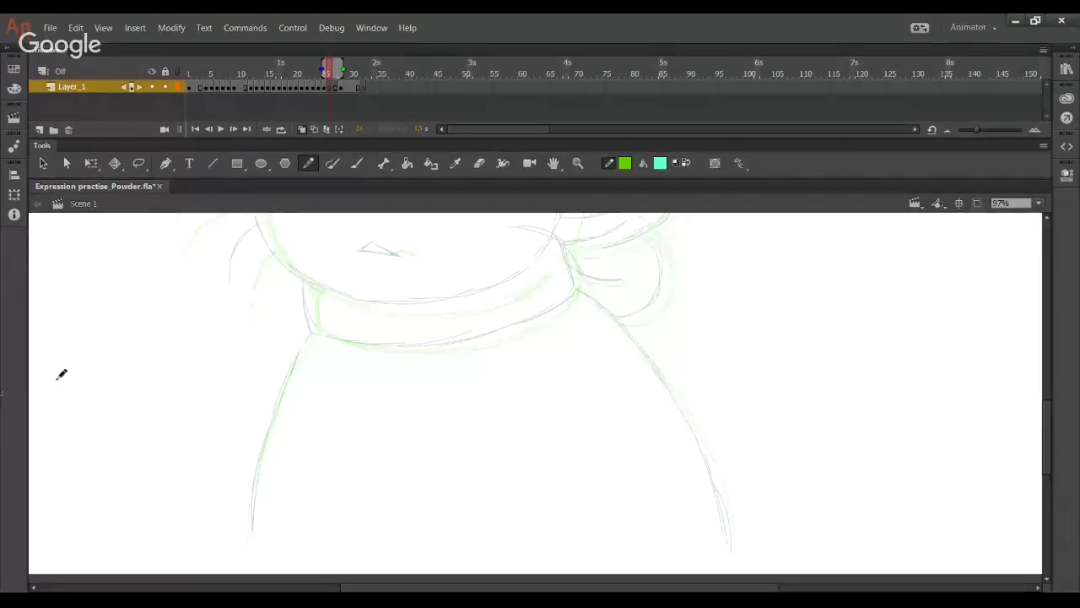
left_click_drag(432, 348, 433, 521)
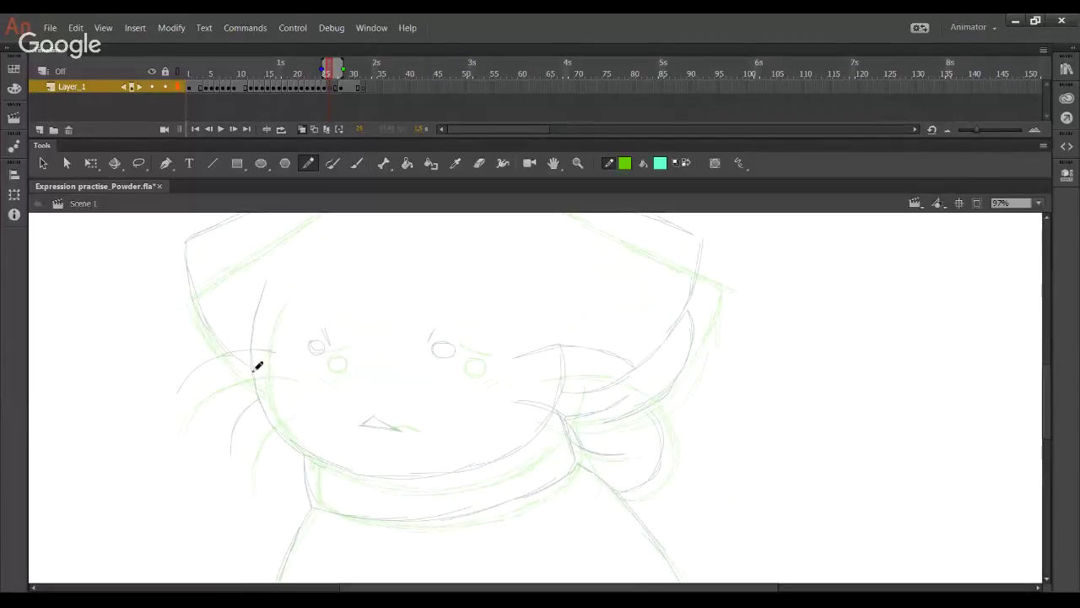
mouse_move(334, 349)
left_mouse_down()
mouse_move(321, 355)
mouse_move(336, 352)
left_mouse_up()
mouse_move(460, 347)
left_mouse_down()
mouse_move(473, 356)
mouse_move(450, 352)
mouse_move(463, 340)
left_mouse_up()
key("ctrl+z")
left_click_drag(322, 335, 349, 343)
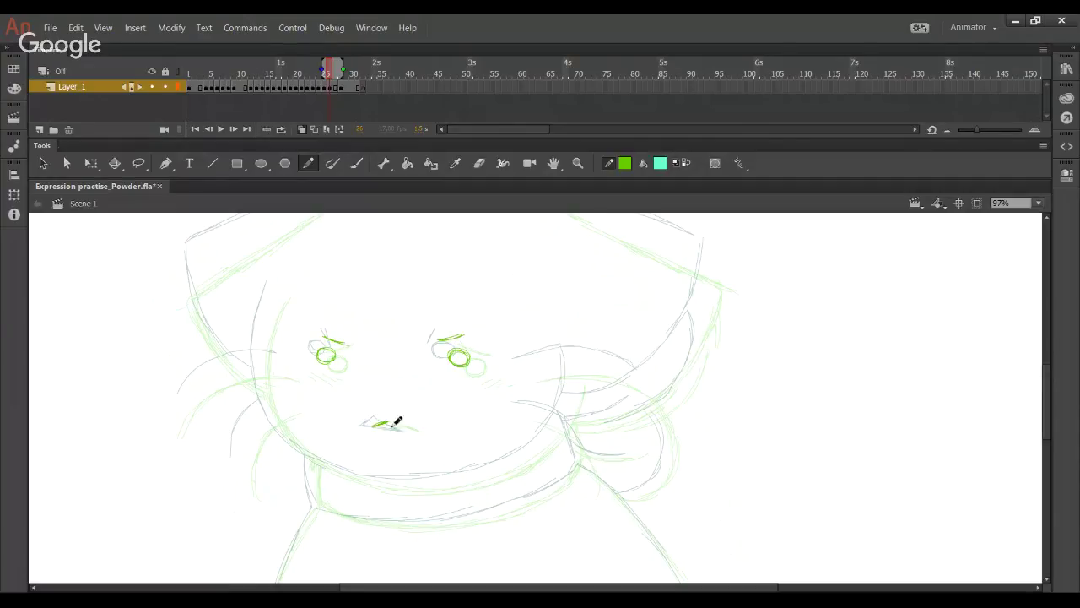
key("ctrl+z")
left_click_drag(390, 424, 399, 423)
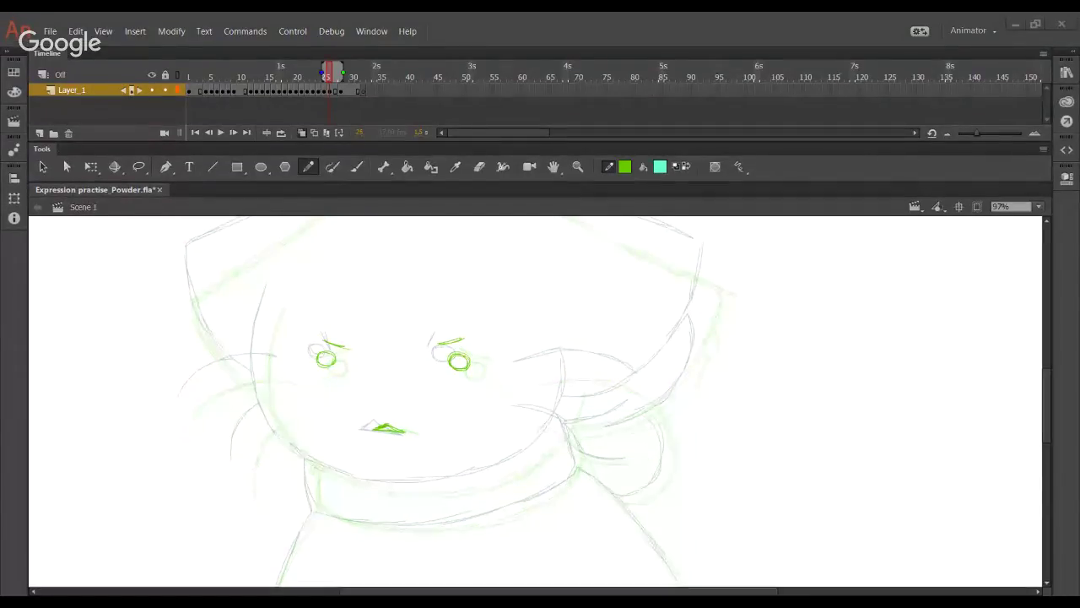
Step: Draw the face curve on frame 26 from the left cheek under the chin to the right cheek
mouse_move(276, 296)
left_mouse_down()
mouse_move(262, 395)
mouse_move(271, 354)
mouse_move(268, 406)
mouse_move(280, 414)
mouse_move(269, 410)
mouse_move(335, 463)
mouse_move(306, 460)
mouse_move(378, 481)
mouse_move(492, 475)
left_mouse_up()
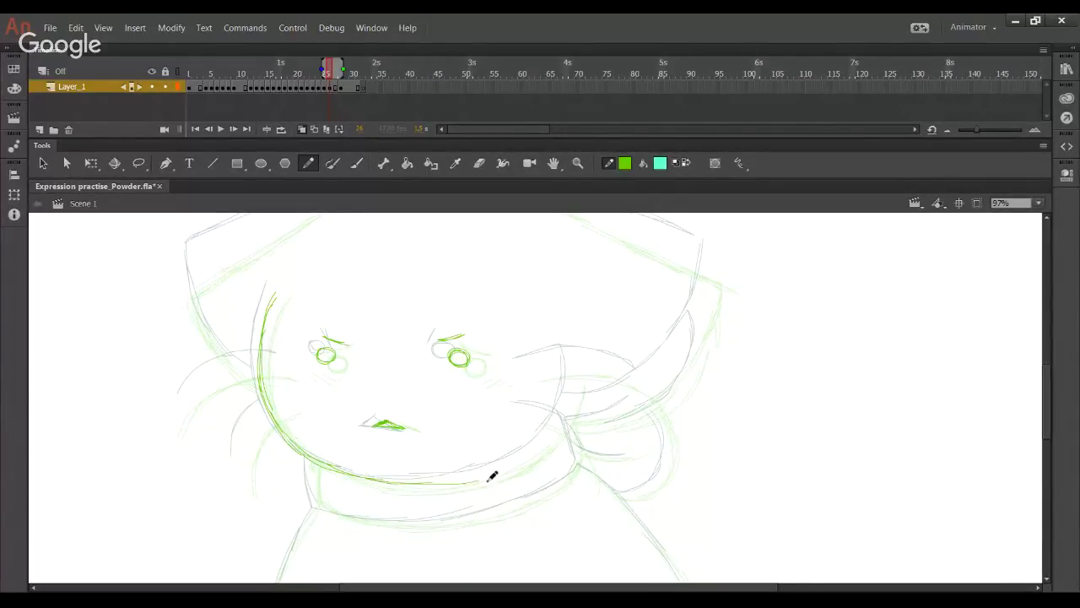
mouse_move(401, 480)
left_mouse_down()
mouse_move(504, 475)
mouse_move(439, 484)
mouse_move(536, 452)
mouse_move(475, 479)
mouse_move(516, 463)
mouse_move(570, 414)
mouse_move(545, 441)
mouse_move(583, 381)
mouse_move(573, 405)
left_mouse_up()
scroll(560, 379, "up", 3)
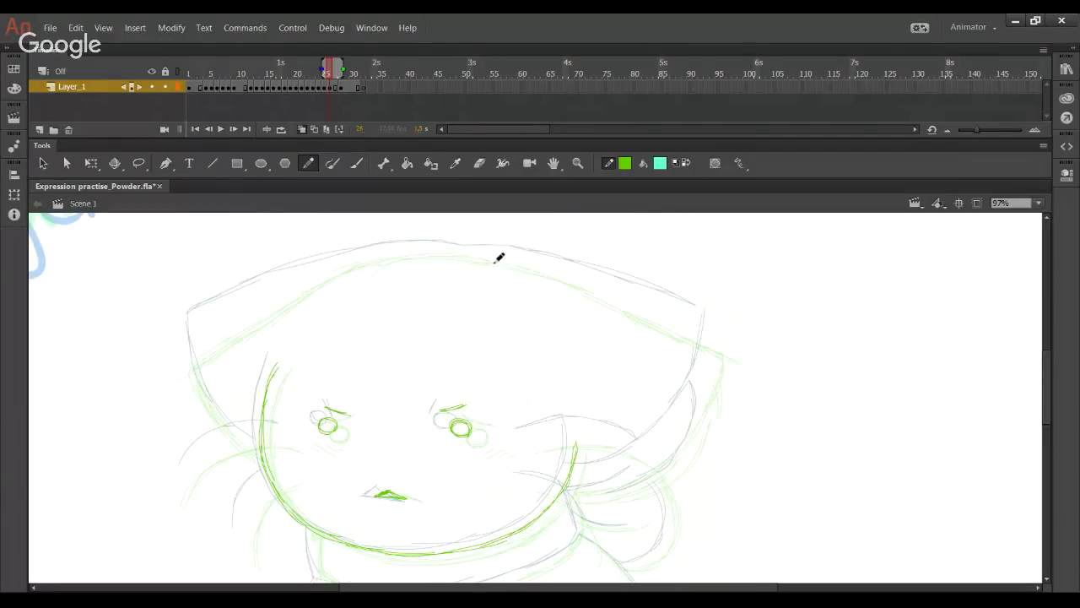
Step: Draw the right part of the head's top edge and the right ear side on frame 26
mouse_move(480, 254)
left_mouse_down()
mouse_move(528, 263)
mouse_move(485, 259)
mouse_move(520, 257)
mouse_move(650, 303)
mouse_move(564, 269)
mouse_move(703, 332)
mouse_move(681, 317)
left_mouse_up()
mouse_move(571, 479)
left_mouse_down()
mouse_move(639, 470)
mouse_move(605, 475)
mouse_move(636, 465)
mouse_move(714, 345)
mouse_move(698, 384)
left_mouse_up()
key("ctrl+z")
key("ctrl+z")
left_click_drag(711, 333, 671, 429)
left_click_drag(703, 385, 665, 450)
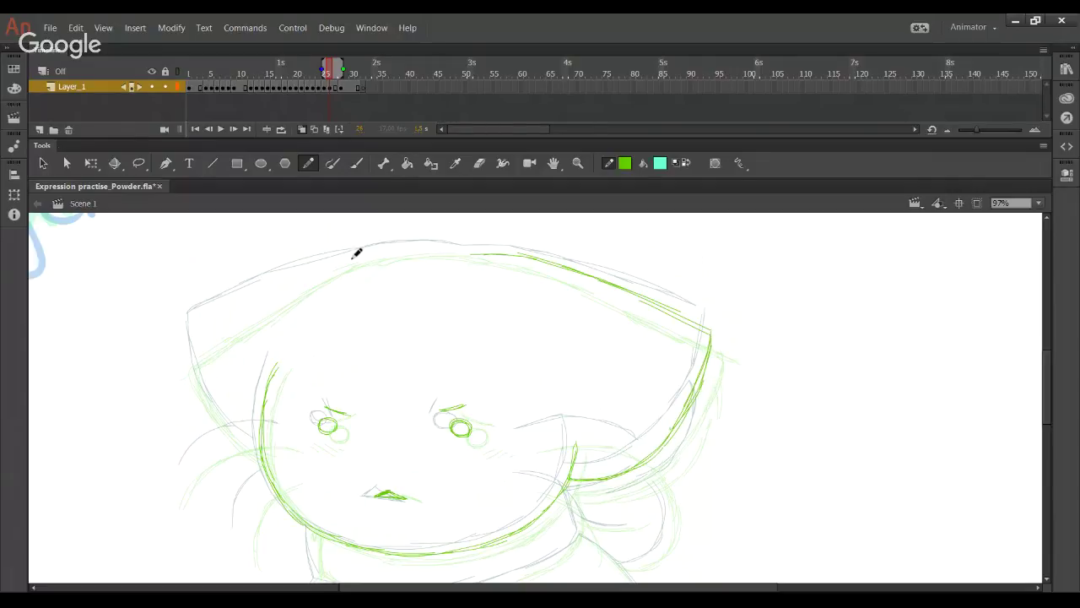
Step: Draw the middle and left part of the head's top edge and the left ear side on frame 26
mouse_move(370, 255)
left_mouse_down()
mouse_move(455, 245)
mouse_move(438, 253)
left_mouse_up()
mouse_move(265, 444)
left_mouse_down()
mouse_move(239, 439)
mouse_move(187, 350)
mouse_move(247, 300)
left_mouse_up()
key("ctrl+z")
mouse_move(187, 342)
left_mouse_down()
mouse_move(262, 300)
mouse_move(229, 314)
left_mouse_up()
left_click_drag(224, 317, 338, 259)
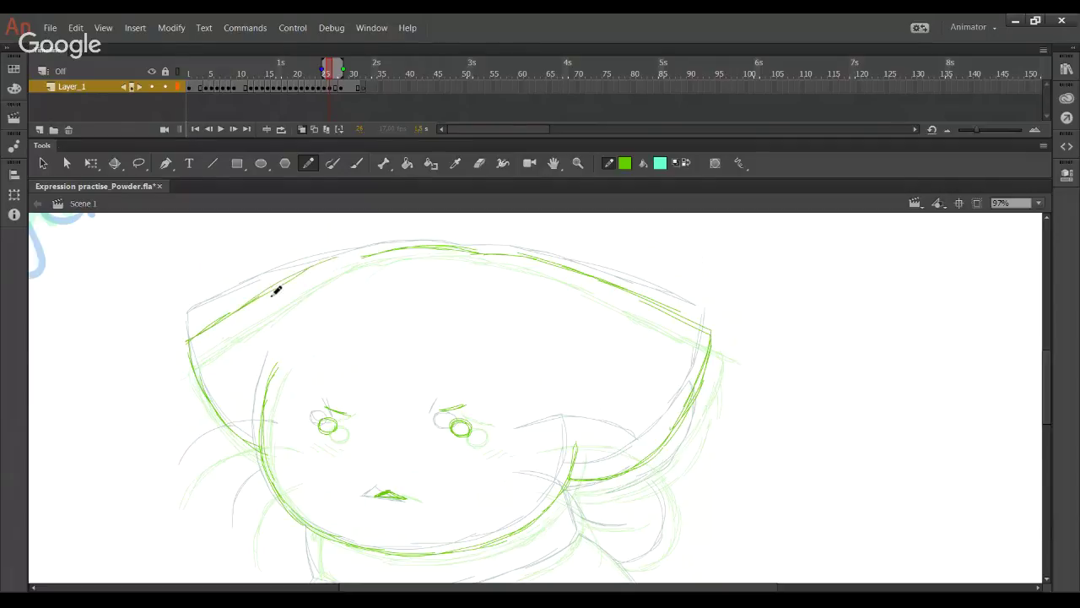
mouse_move(267, 291)
left_mouse_down()
mouse_move(342, 258)
mouse_move(422, 246)
left_mouse_up()
Step: Draw the collar band below the chin on frame 26, between the onion-skinned outlines
key("space")
left_click_drag(436, 456, 446, 362)
mouse_move(415, 553)
left_mouse_down()
mouse_move(396, 290)
mouse_move(375, 407)
left_mouse_up()
mouse_move(286, 341)
left_mouse_down()
mouse_move(331, 361)
mouse_move(359, 359)
mouse_move(301, 352)
mouse_move(445, 352)
left_mouse_up()
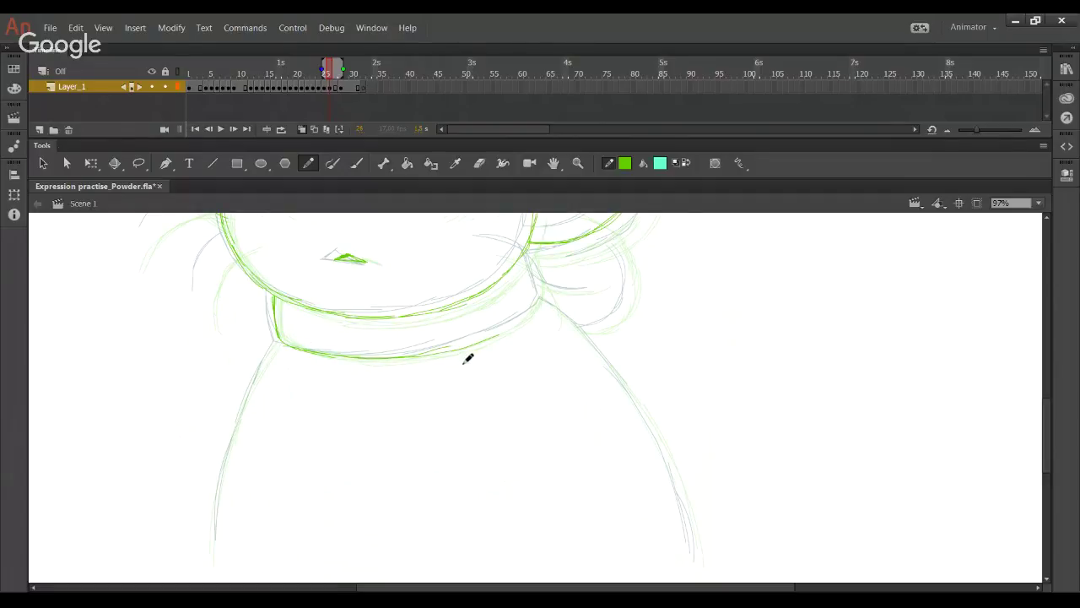
key("ctrl+z")
mouse_move(405, 357)
left_mouse_down()
mouse_move(493, 340)
mouse_move(449, 351)
mouse_move(524, 318)
mouse_move(542, 293)
mouse_move(540, 304)
mouse_move(529, 250)
left_mouse_up()
Step: Draw both shoulder lines of the body on frame 26
key("space")
left_click_drag(474, 370, 478, 344)
mouse_move(219, 530)
left_mouse_down()
mouse_move(233, 419)
mouse_move(281, 317)
left_mouse_up()
mouse_move(556, 271)
left_mouse_down()
mouse_move(632, 371)
mouse_move(622, 350)
mouse_move(687, 490)
left_mouse_up()
left_click_drag(669, 423, 697, 516)
left_click_drag(686, 470, 700, 546)
Step: Draw the whiskers on both cheeks on frame 26
key("space")
left_click_drag(612, 366, 650, 568)
mouse_move(530, 375)
left_mouse_down()
mouse_move(590, 372)
mouse_move(537, 376)
mouse_move(592, 373)
mouse_move(656, 410)
left_mouse_up()
mouse_move(537, 419)
left_mouse_down()
mouse_move(580, 449)
mouse_move(598, 470)
left_mouse_up()
mouse_move(269, 377)
left_mouse_down()
mouse_move(235, 384)
mouse_move(184, 420)
mouse_move(216, 390)
left_mouse_up()
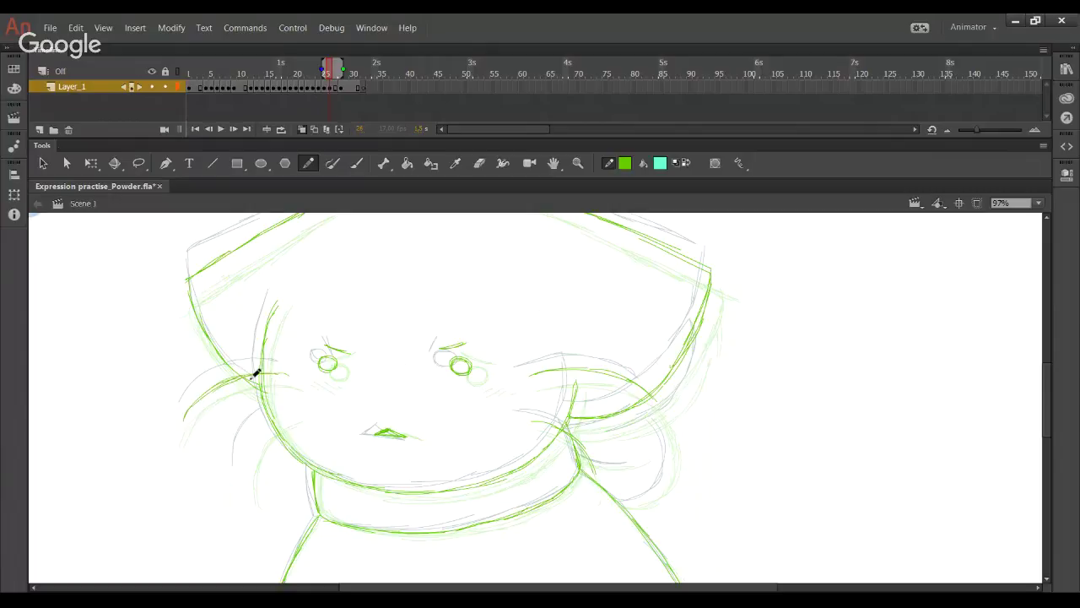
left_click_drag(248, 488, 267, 427)
Step: Draw the layered loops beside the collar and a light cheek mark on frame 26
left_click_drag(377, 395, 347, 374)
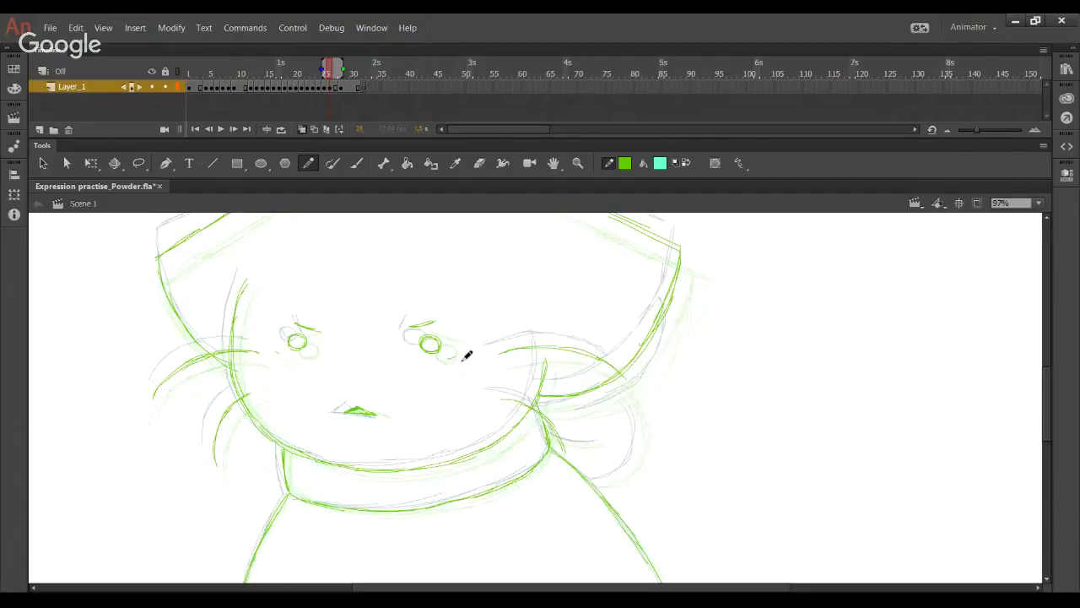
left_click_drag(491, 432, 502, 445)
left_click_drag(598, 377, 580, 365)
mouse_move(579, 413)
left_mouse_down()
mouse_move(648, 376)
mouse_move(617, 408)
mouse_move(638, 393)
mouse_move(665, 320)
left_mouse_up()
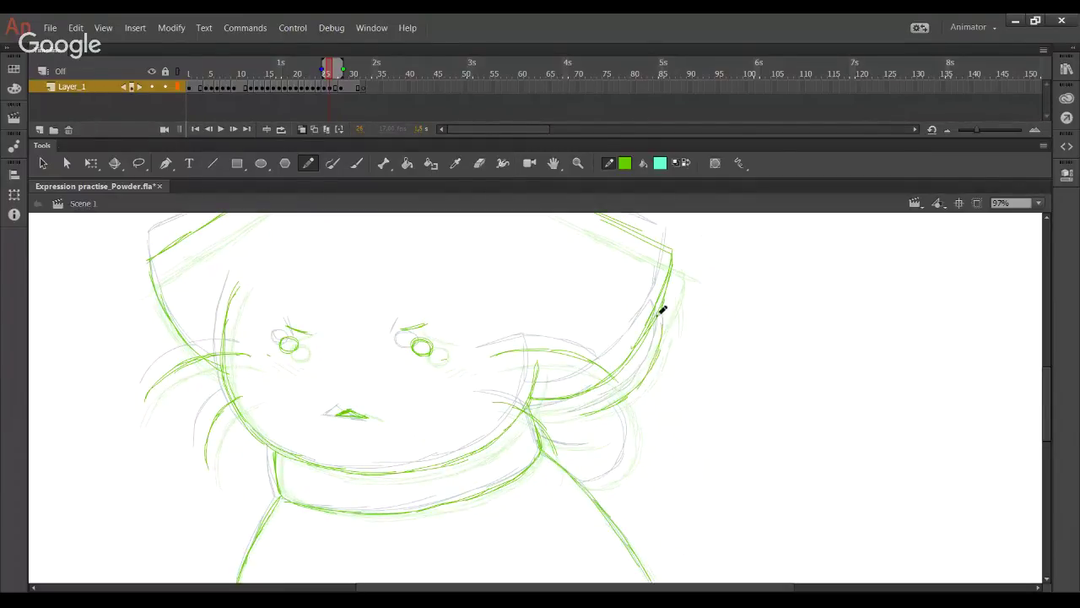
mouse_move(585, 482)
left_mouse_down()
mouse_move(610, 480)
mouse_move(620, 465)
mouse_move(620, 476)
mouse_move(634, 426)
left_mouse_up()
mouse_move(529, 412)
left_mouse_down()
mouse_move(581, 405)
mouse_move(612, 385)
left_mouse_up()
left_click_drag(545, 441, 597, 443)
left_click_drag(440, 361, 448, 359)
Step: Insert a blank keyframe on frame 27 for the next Anger-to-Shame in-between
key("space")
mouse_move(493, 424)
left_mouse_down()
mouse_move(531, 473)
mouse_move(664, 279)
mouse_move(577, 387)
mouse_move(524, 494)
left_mouse_up()
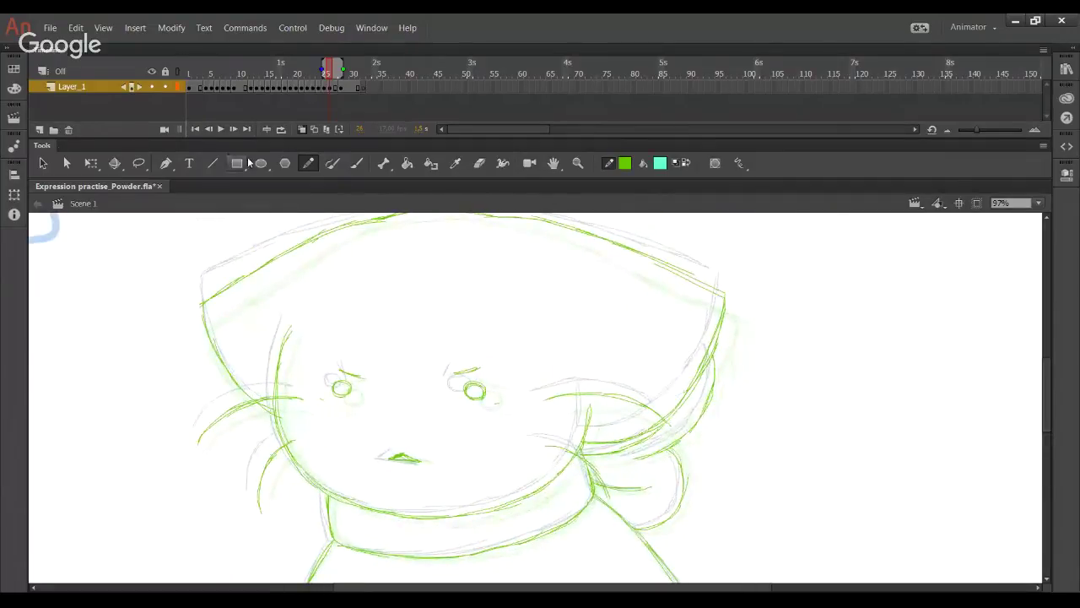
left_click(337, 74)
key("F7")
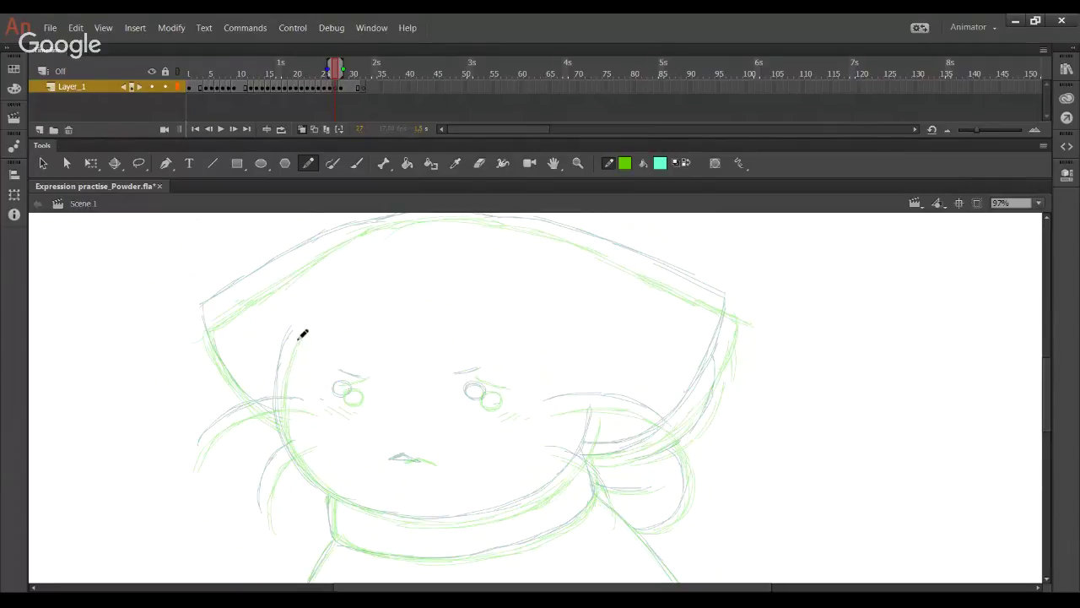
Step: Draw the face outline, the mouth and both eyes with their brows on frame 27
left_click_drag(318, 78, 332, 87)
left_click_drag(296, 344, 277, 389)
key("ctrl+z")
mouse_move(290, 350)
left_mouse_down()
mouse_move(282, 436)
mouse_move(284, 406)
mouse_move(301, 468)
mouse_move(300, 457)
mouse_move(325, 494)
mouse_move(381, 517)
mouse_move(453, 523)
mouse_move(543, 497)
mouse_move(593, 437)
mouse_move(583, 469)
mouse_move(601, 414)
left_mouse_up()
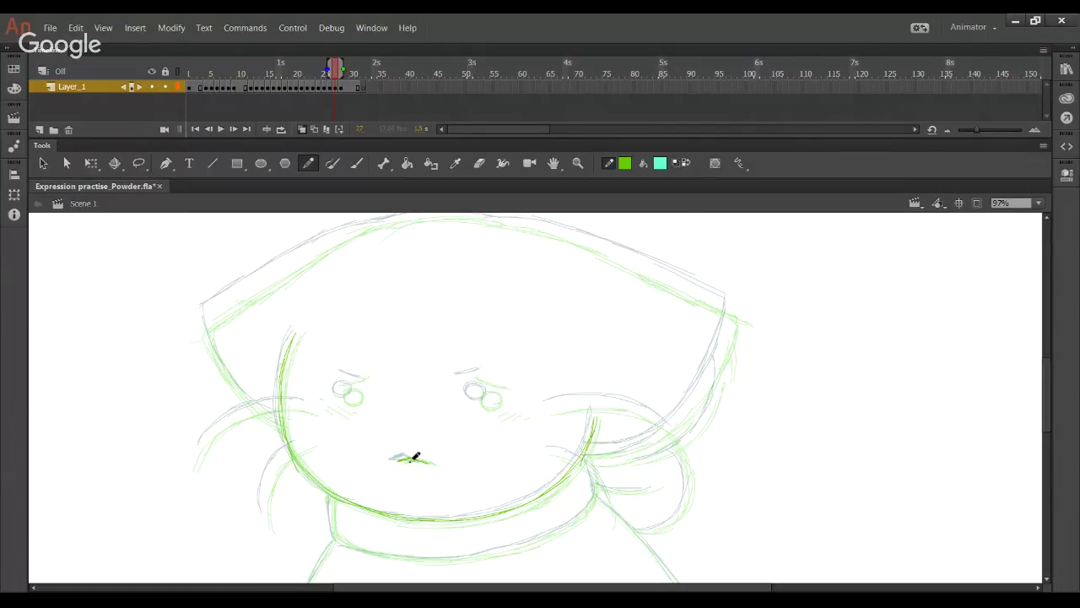
left_click_drag(361, 395, 354, 386)
mouse_move(493, 397)
left_mouse_down()
mouse_move(478, 393)
mouse_move(493, 390)
left_mouse_up()
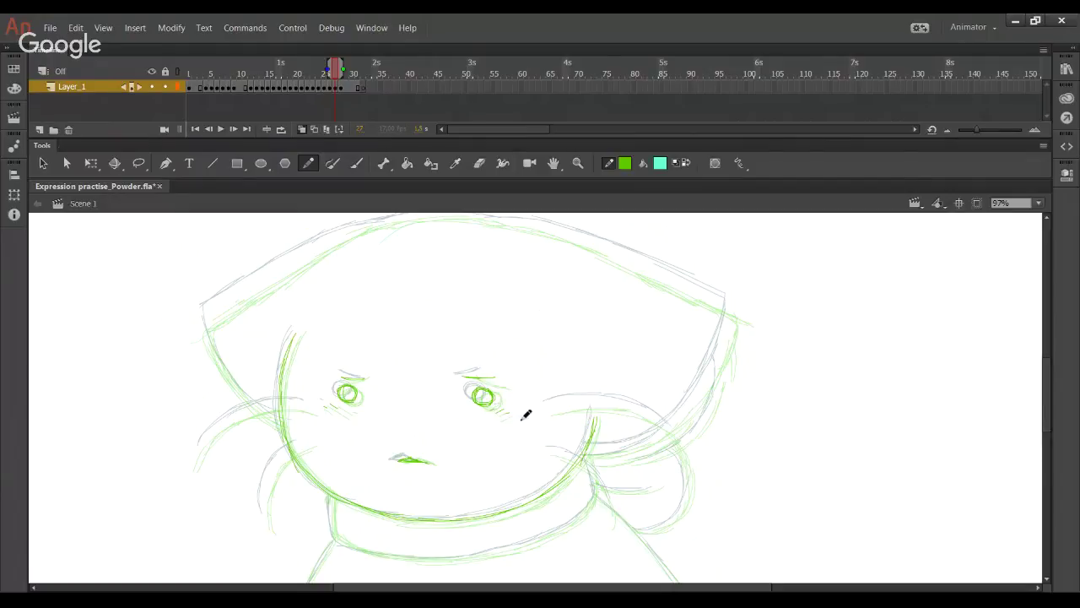
Step: Draw the top edge and both sides of the wide head shape on frame 27
mouse_move(581, 385)
left_mouse_down()
mouse_move(603, 332)
mouse_move(585, 424)
left_mouse_up()
mouse_move(498, 260)
left_mouse_down()
mouse_move(613, 284)
mouse_move(734, 348)
left_mouse_up()
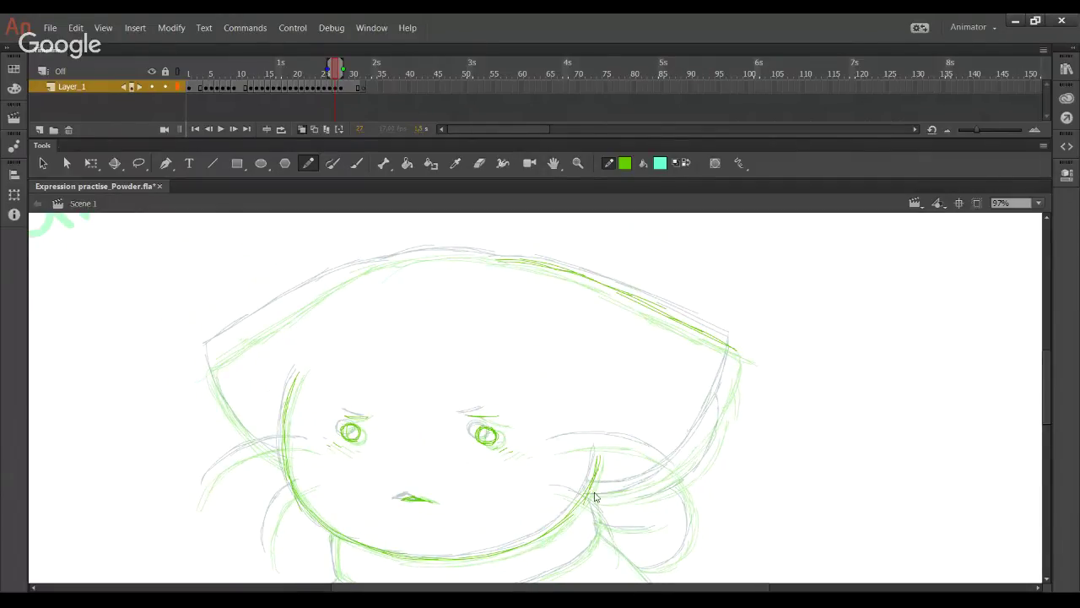
mouse_move(665, 459)
left_mouse_down()
mouse_move(707, 421)
mouse_move(672, 463)
mouse_move(702, 435)
mouse_move(736, 355)
left_mouse_up()
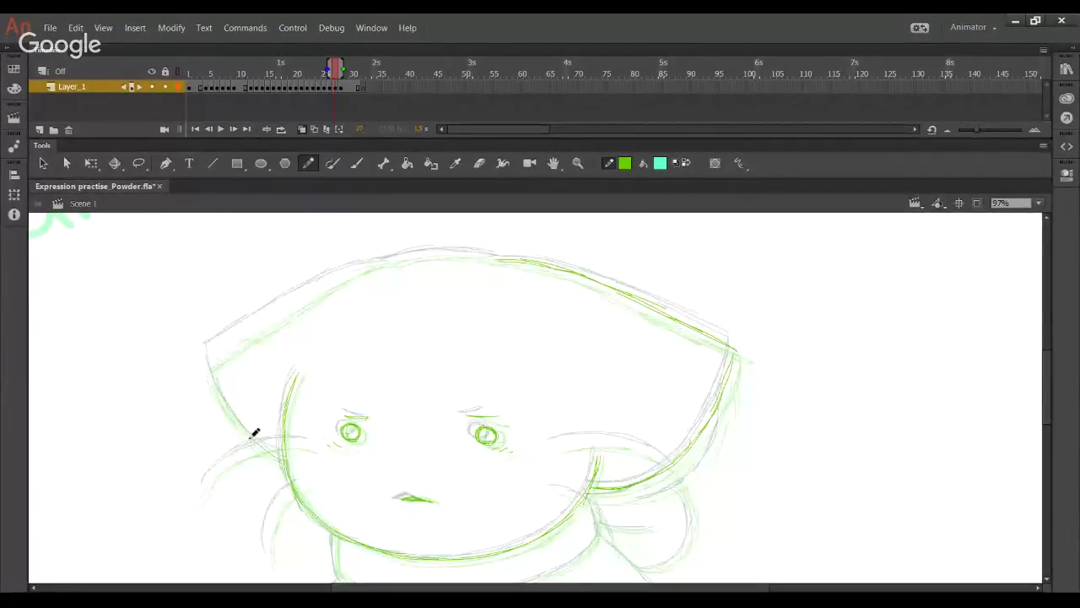
mouse_move(261, 441)
left_mouse_down()
mouse_move(220, 399)
mouse_move(210, 368)
mouse_move(219, 351)
mouse_move(210, 360)
mouse_move(283, 314)
left_mouse_up()
left_click_drag(206, 356, 321, 289)
left_click_drag(255, 327, 346, 270)
mouse_move(279, 312)
left_mouse_down()
mouse_move(364, 269)
mouse_move(296, 306)
mouse_move(386, 267)
mouse_move(349, 278)
mouse_move(460, 259)
mouse_move(446, 256)
mouse_move(500, 265)
mouse_move(424, 257)
mouse_move(466, 258)
mouse_move(368, 276)
left_mouse_up()
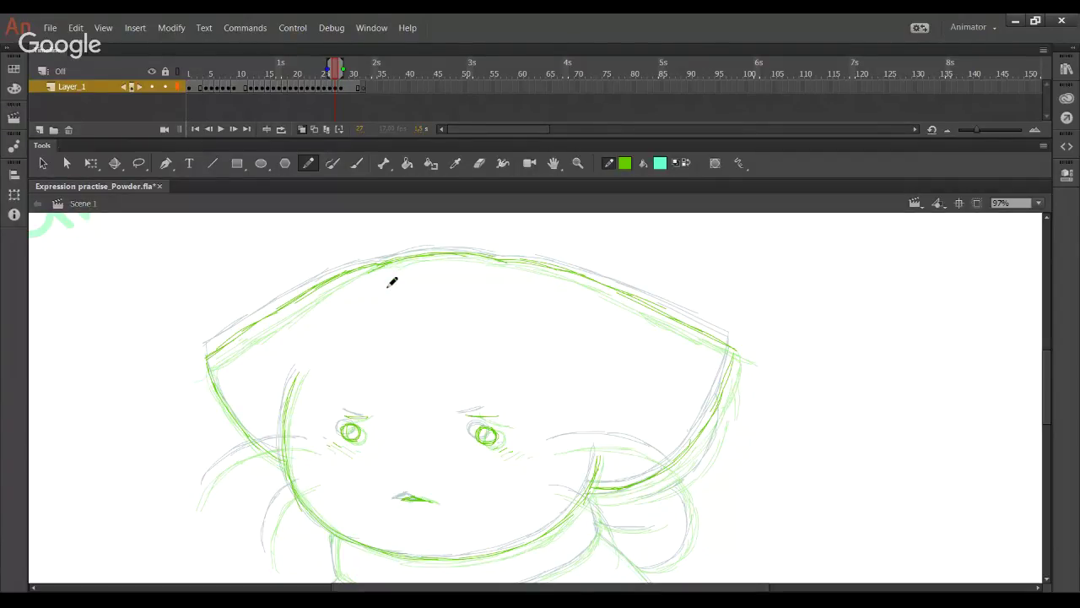
Step: Draw the whiskers on both cheeks on frame 27
scroll(521, 265, "down", 2)
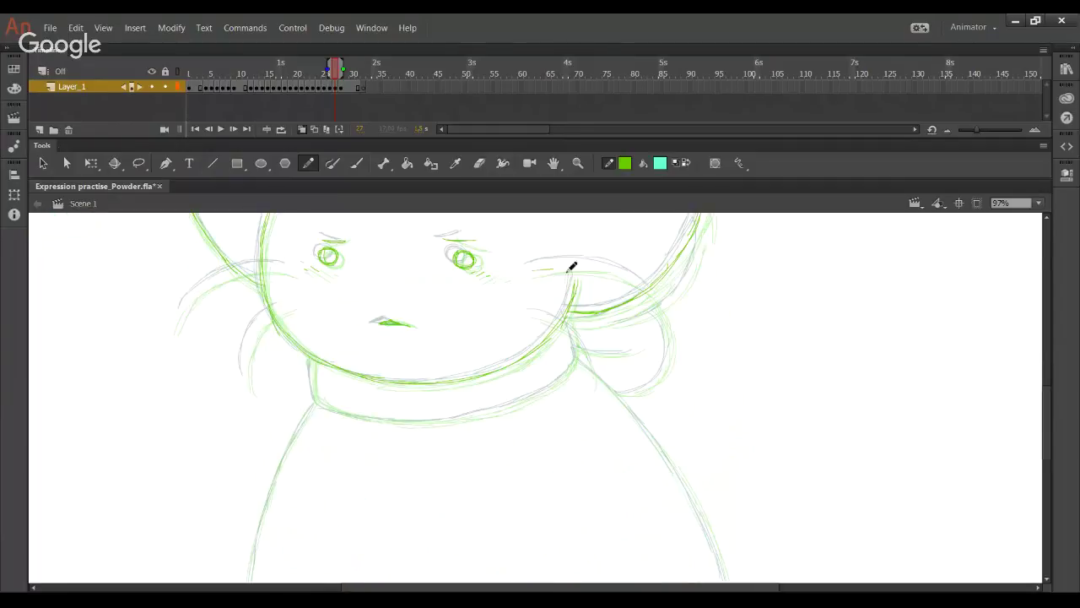
mouse_move(534, 268)
left_mouse_down()
mouse_move(607, 272)
mouse_move(567, 267)
mouse_move(658, 304)
mouse_move(630, 280)
mouse_move(664, 302)
left_mouse_up()
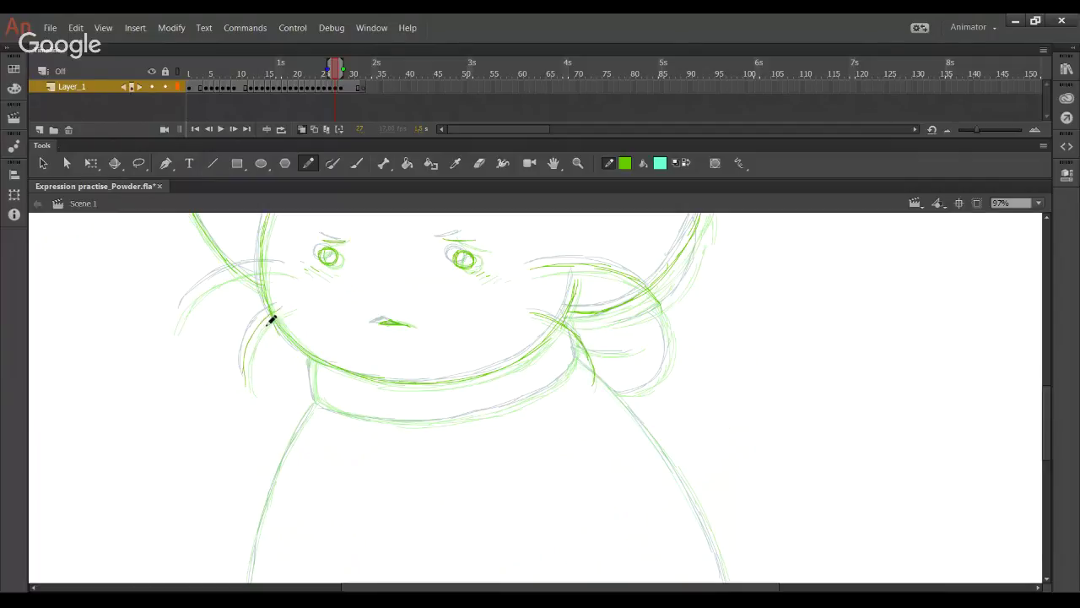
left_click_drag(188, 318, 229, 272)
mouse_move(176, 330)
left_mouse_down()
mouse_move(222, 282)
mouse_move(260, 266)
left_mouse_up()
Step: Draw the collar below the chin on frame 27
mouse_move(398, 366)
left_mouse_down()
mouse_move(330, 309)
mouse_move(319, 276)
left_mouse_up()
mouse_move(232, 269)
left_mouse_down()
mouse_move(246, 321)
mouse_move(386, 334)
mouse_move(450, 315)
mouse_move(506, 265)
left_mouse_up()
mouse_move(464, 304)
left_mouse_down()
mouse_move(498, 269)
mouse_move(484, 233)
left_mouse_up()
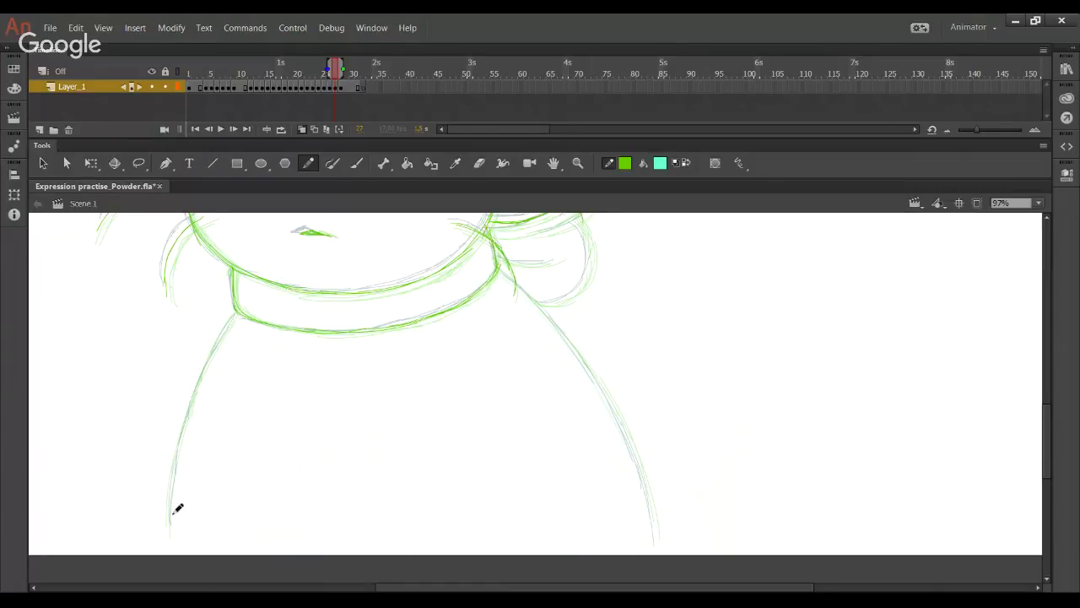
Step: Draw both shoulder lines of the body on frame 27
mouse_move(171, 530)
left_mouse_down()
mouse_move(191, 417)
mouse_move(217, 352)
left_mouse_up()
left_click_drag(191, 432, 236, 313)
mouse_move(515, 278)
left_mouse_down()
mouse_move(597, 373)
mouse_move(631, 451)
left_mouse_up()
left_click_drag(594, 394, 639, 479)
left_click_drag(616, 421, 647, 508)
left_click_drag(632, 457, 658, 547)
Step: Draw the layered loops beside the collar on frame 27
scroll(617, 465, "up", 5)
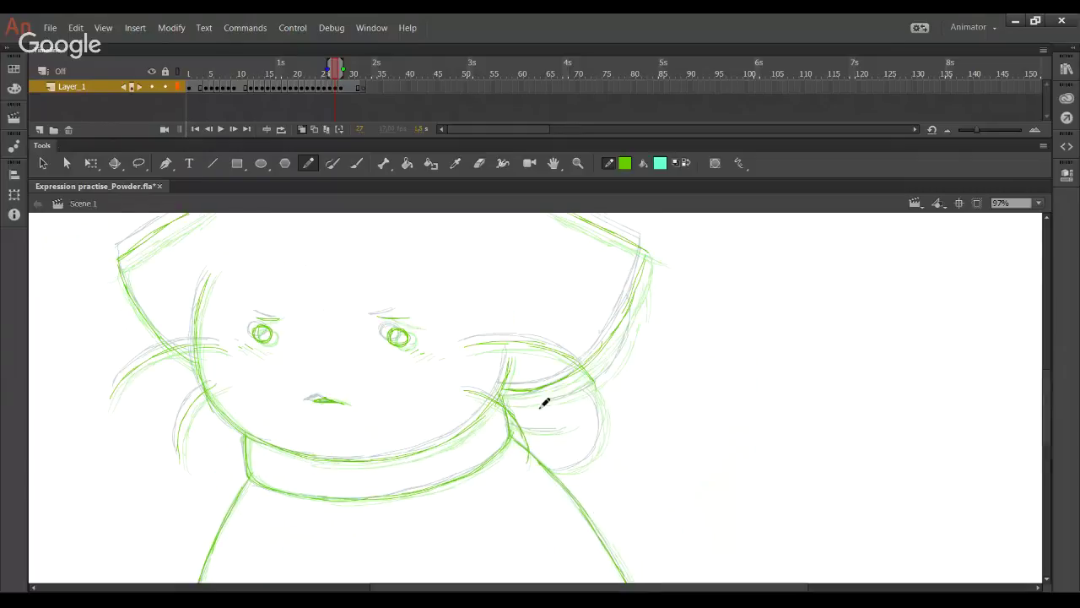
mouse_move(585, 390)
left_mouse_down()
mouse_move(611, 374)
mouse_move(631, 322)
mouse_move(622, 359)
left_mouse_up()
left_click_drag(639, 313, 624, 336)
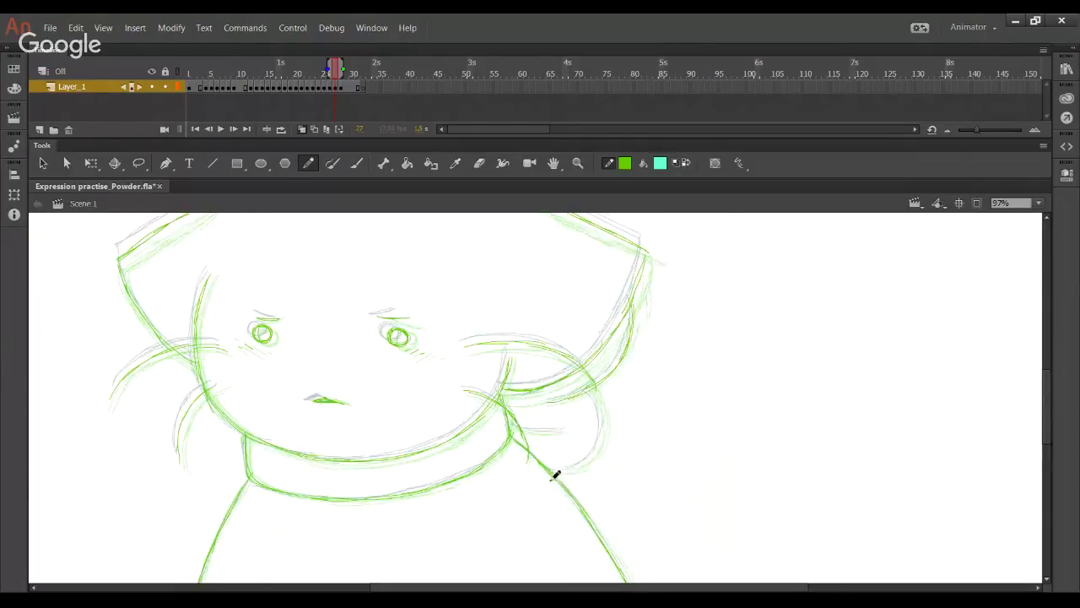
mouse_move(551, 473)
left_mouse_down()
mouse_move(595, 452)
mouse_move(585, 457)
mouse_move(605, 406)
left_mouse_up()
left_click_drag(510, 426, 565, 428)
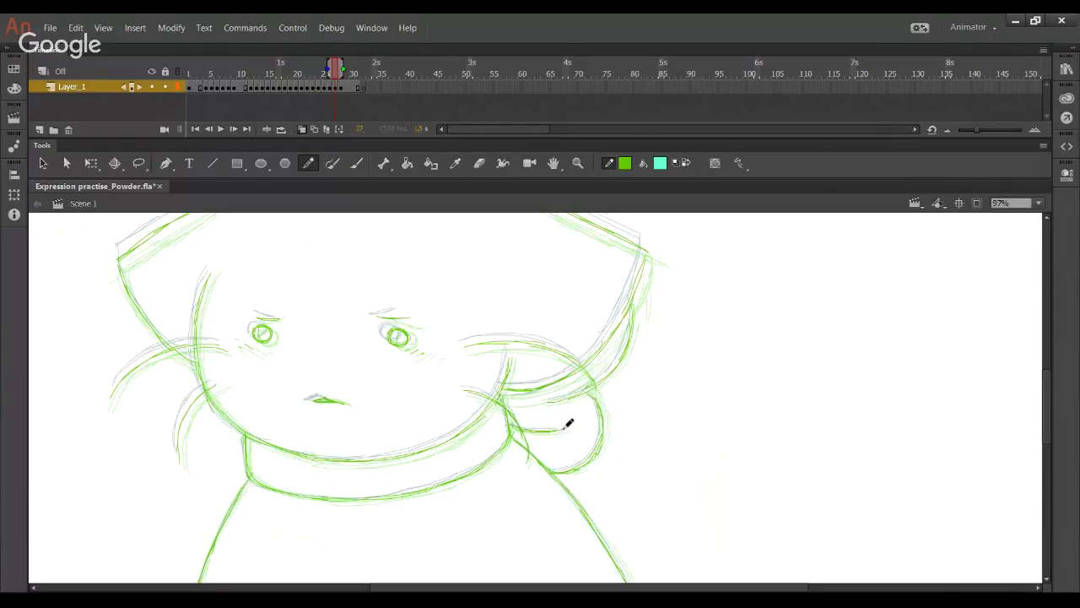
mouse_move(504, 395)
left_mouse_down()
mouse_move(566, 396)
mouse_move(502, 396)
mouse_move(523, 400)
mouse_move(584, 372)
left_mouse_up()
Step: Play the animation in a loop with the whole figure in view to check the Anger-to-Shame transition
scroll(617, 434, "up", 1)
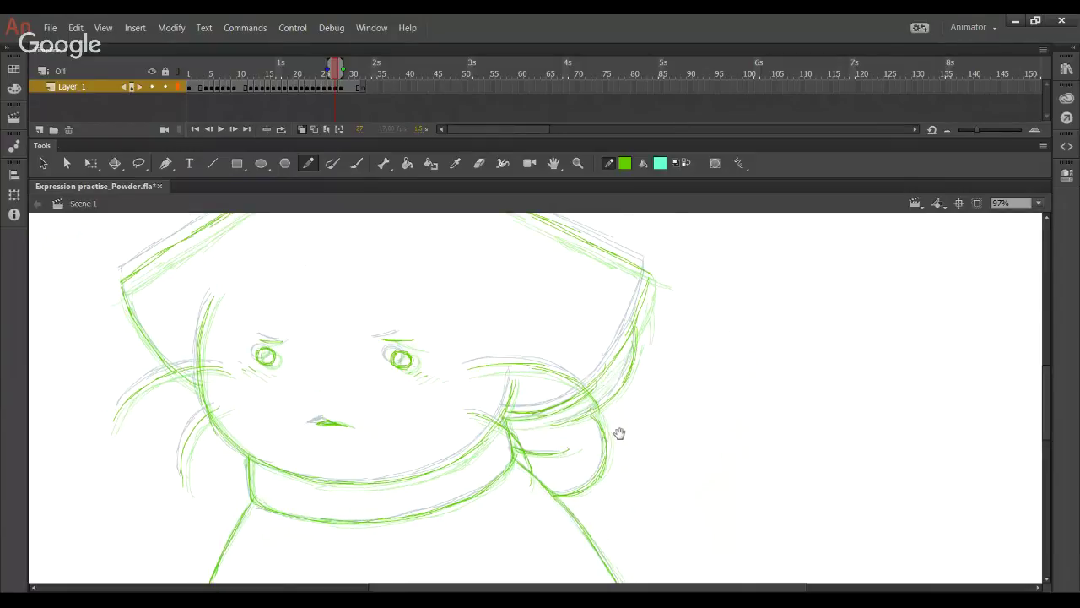
scroll(617, 434, "left", 2)
left_click(1038, 203)
left_click(1012, 245)
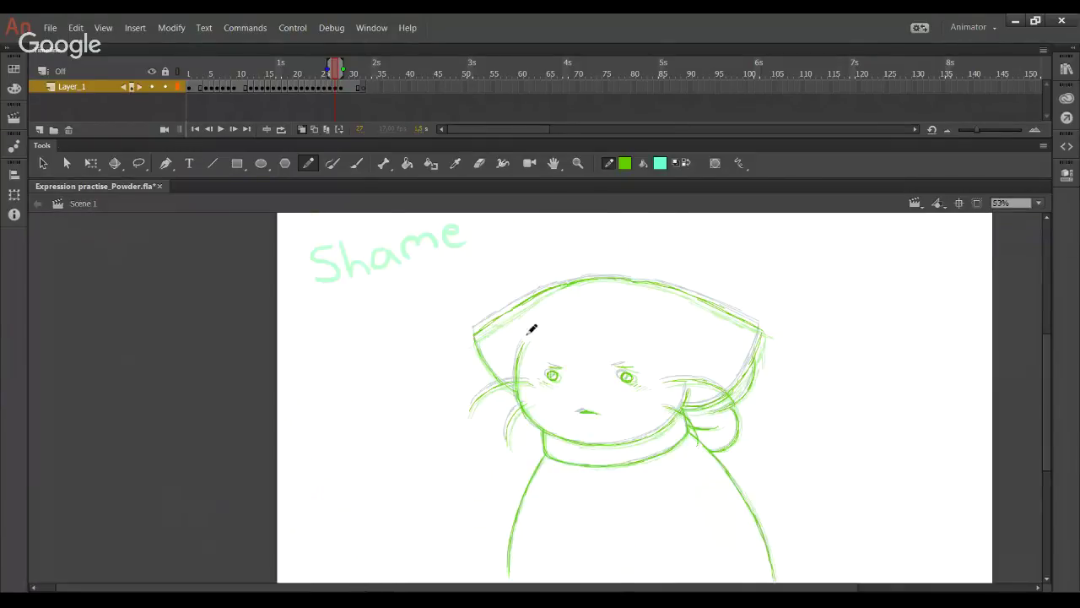
left_click(281, 130)
left_click_drag(314, 74, 349, 73)
left_click(221, 130)
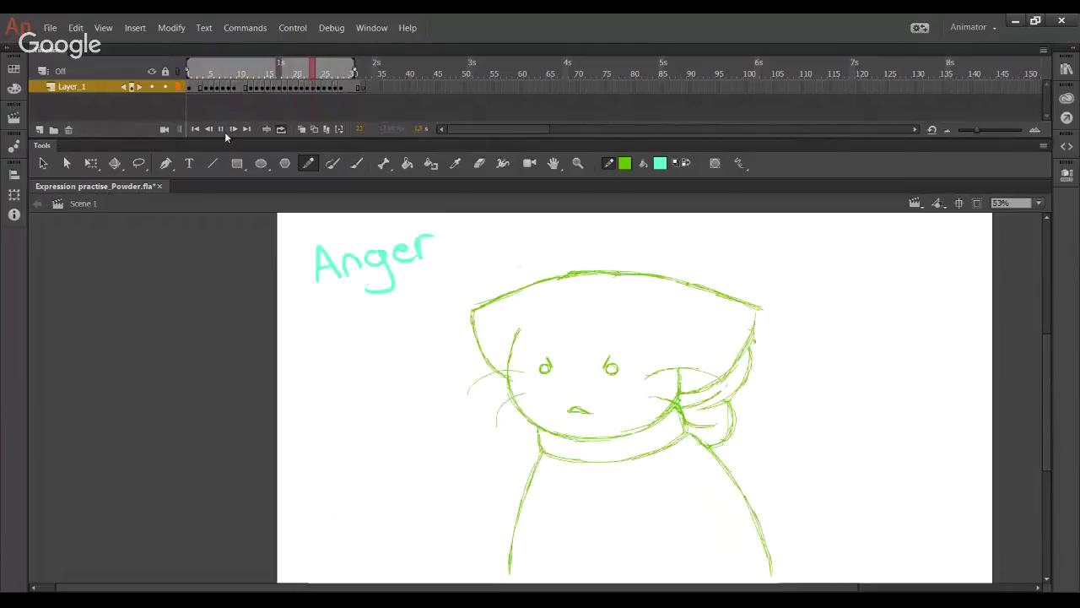
left_click(347, 70)
mouse_move(351, 75)
left_mouse_down()
mouse_move(382, 92)
mouse_move(347, 75)
left_mouse_up()
Step: Turn onion skinning back on, extend the Shame hold to frame 34 and insert a keyframe on frame 31
left_click(302, 130)
left_click(363, 90)
left_click(359, 91)
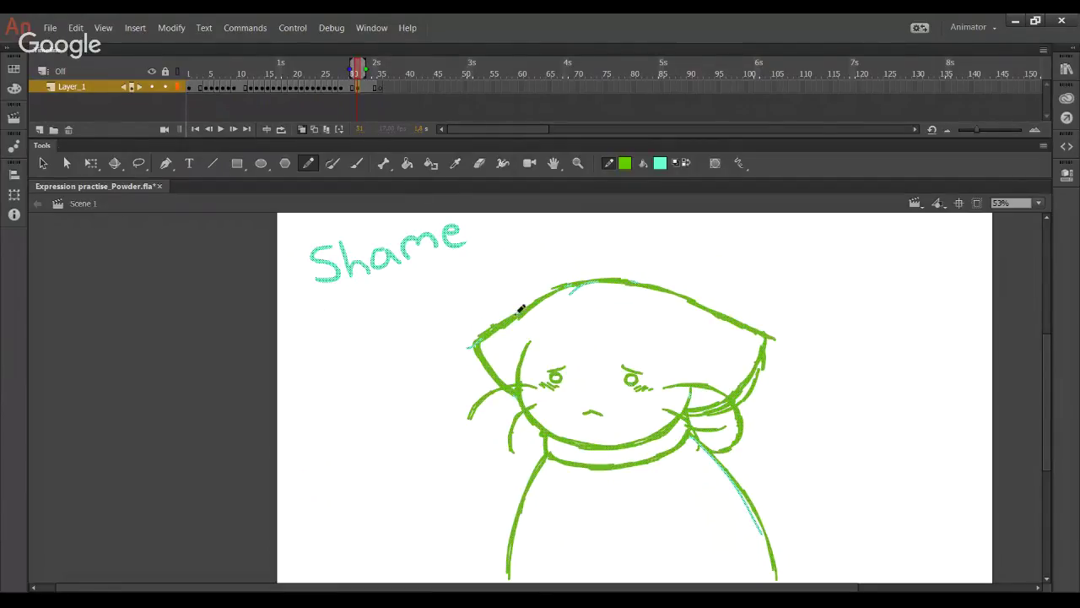
Step: Select both eyes on frame 31 with the Lasso tool and nudge them slightly to the right
left_click(578, 163)
left_click(515, 326)
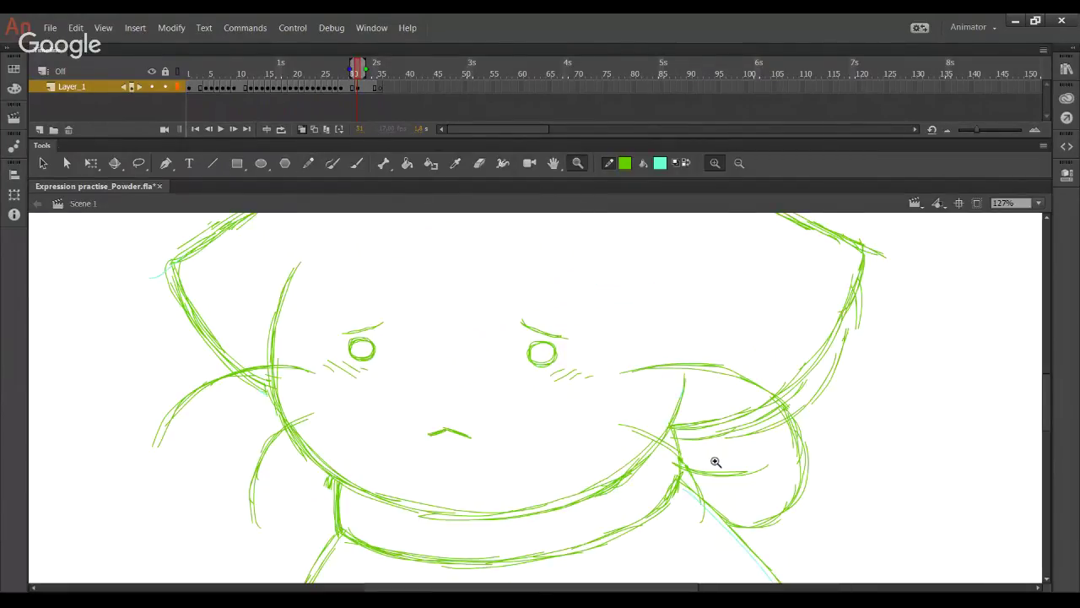
left_click(308, 163)
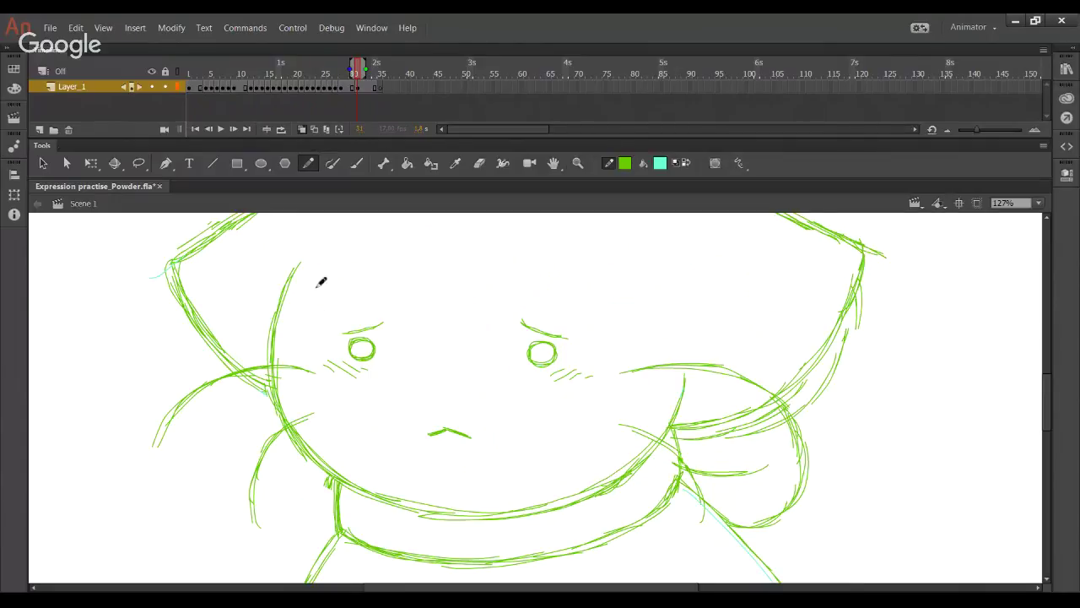
left_click(139, 163)
mouse_move(515, 336)
left_mouse_down()
mouse_move(559, 354)
mouse_move(492, 383)
mouse_move(346, 355)
mouse_move(348, 338)
mouse_move(557, 342)
mouse_move(545, 380)
mouse_move(367, 373)
left_mouse_up()
key("ctrl+z")
mouse_move(345, 363)
left_mouse_down()
mouse_move(344, 339)
mouse_move(426, 339)
left_mouse_up()
key("Right")
key("Right")
key("Right")
key("Right")
key("Right")
key("Right")
key("Right")
key("Right")
key("Right")
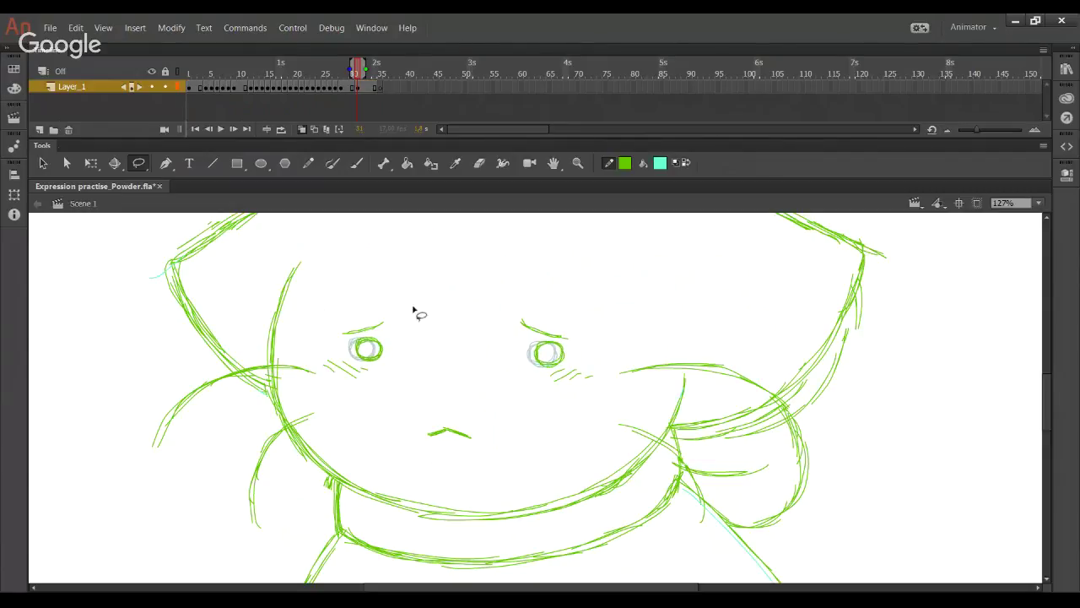
Step: Insert a keyframe on frame 30 and nudge both eyes right to a position between the neighbouring frames
left_click(352, 90)
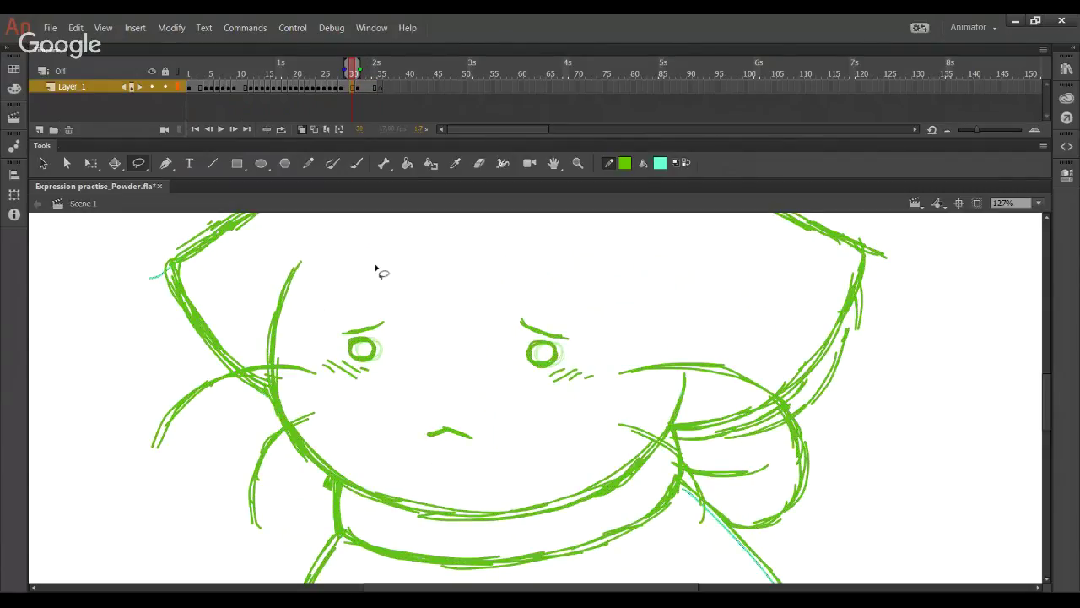
key("F7")
left_click(308, 163)
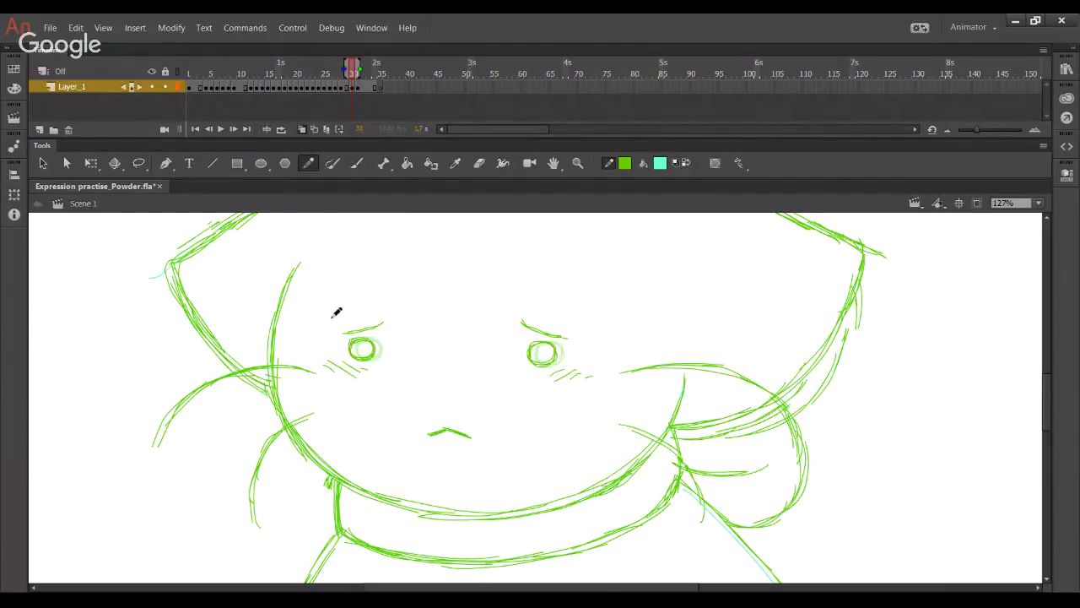
left_click(139, 163)
mouse_move(365, 335)
left_mouse_down()
mouse_move(528, 347)
mouse_move(564, 353)
mouse_move(567, 365)
mouse_move(484, 376)
mouse_move(341, 349)
left_mouse_up()
key("Right")
key("Right")
key("Right")
key("Right")
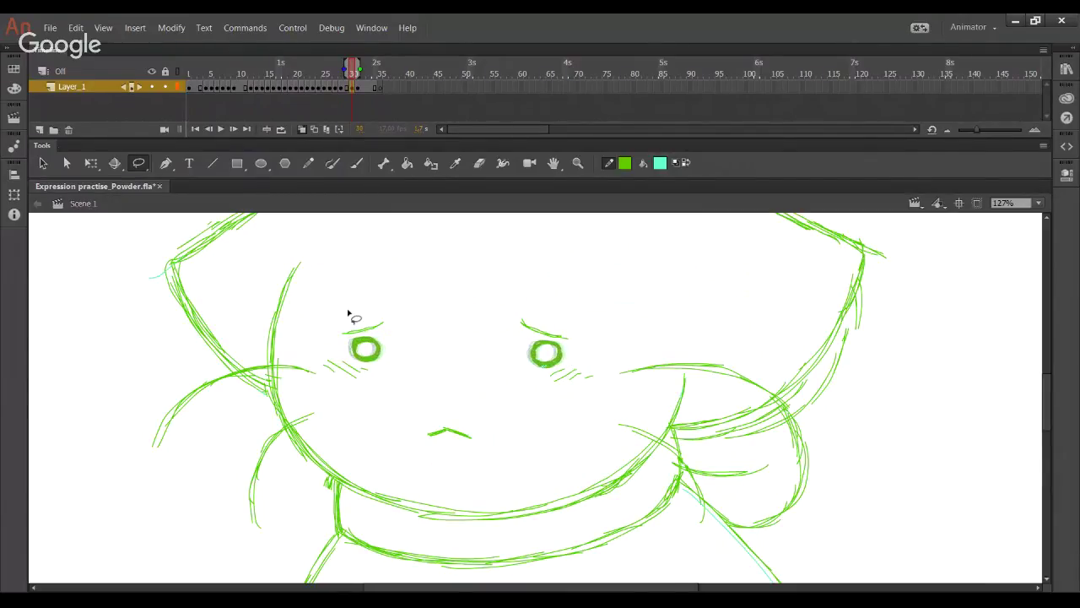
left_click(363, 276)
Step: Step through and play the Shame frames to check the sideways eye movement
left_click(236, 131)
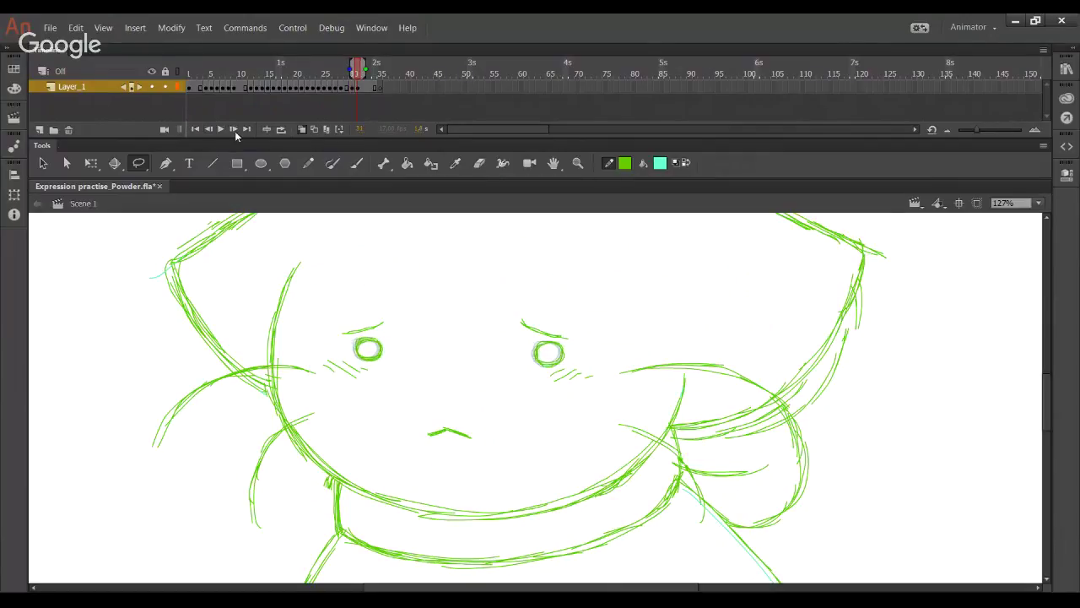
left_click(234, 130)
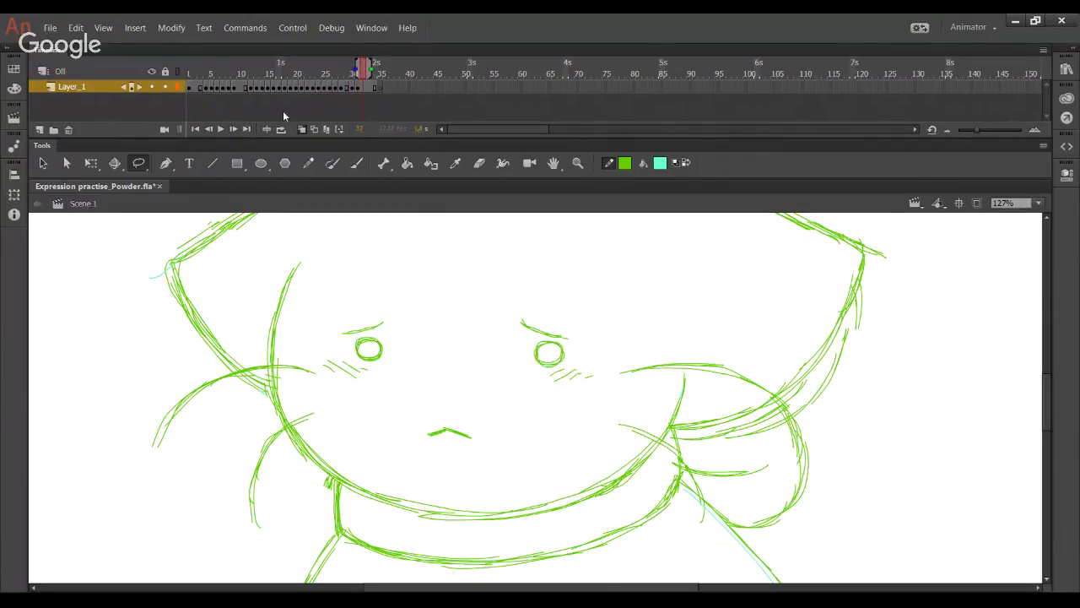
left_click(323, 71)
left_click(221, 132)
left_click(364, 72)
left_click_drag(364, 74, 372, 75)
left_click(374, 89)
left_click_drag(353, 75, 379, 78)
left_click(380, 90)
Step: Copy the Shame drawing from frame 28 and paste it onto frame 35
left_click(341, 87)
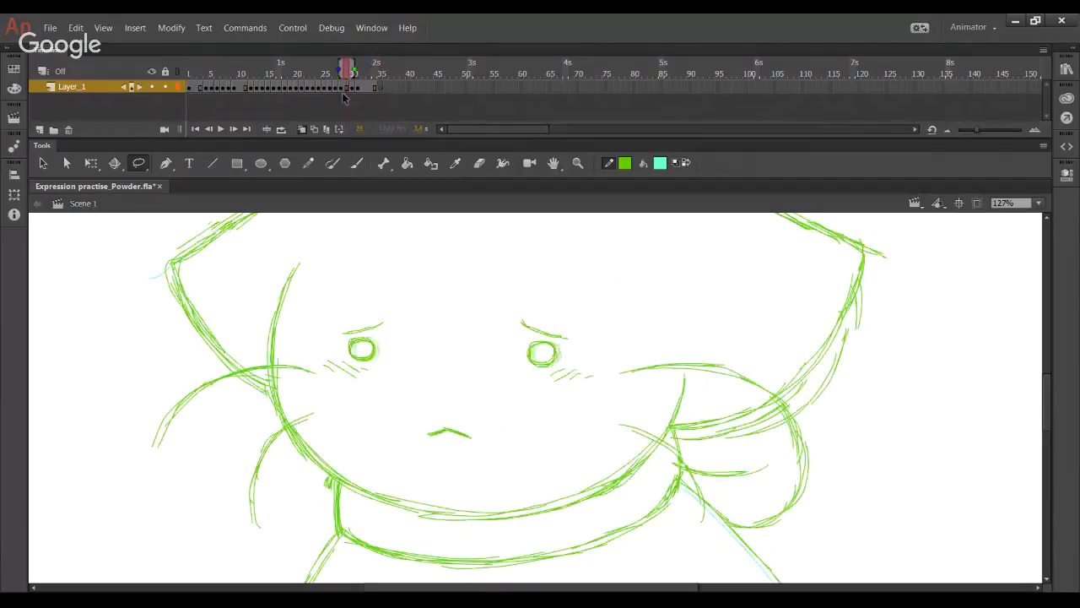
right_click(342, 88)
left_click(386, 271)
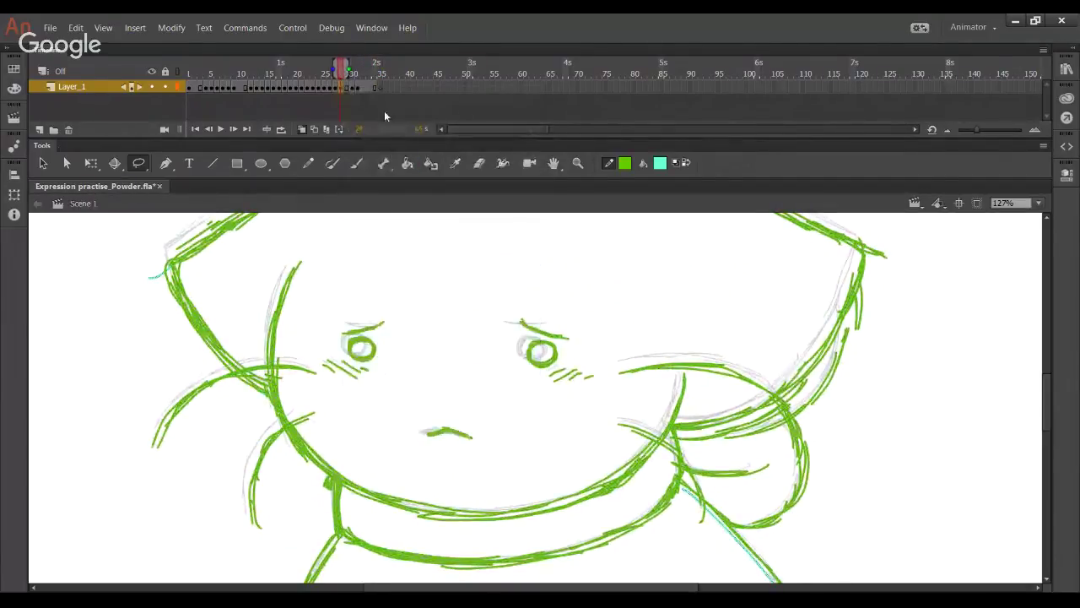
left_click(380, 90)
right_click(380, 89)
left_click(425, 283)
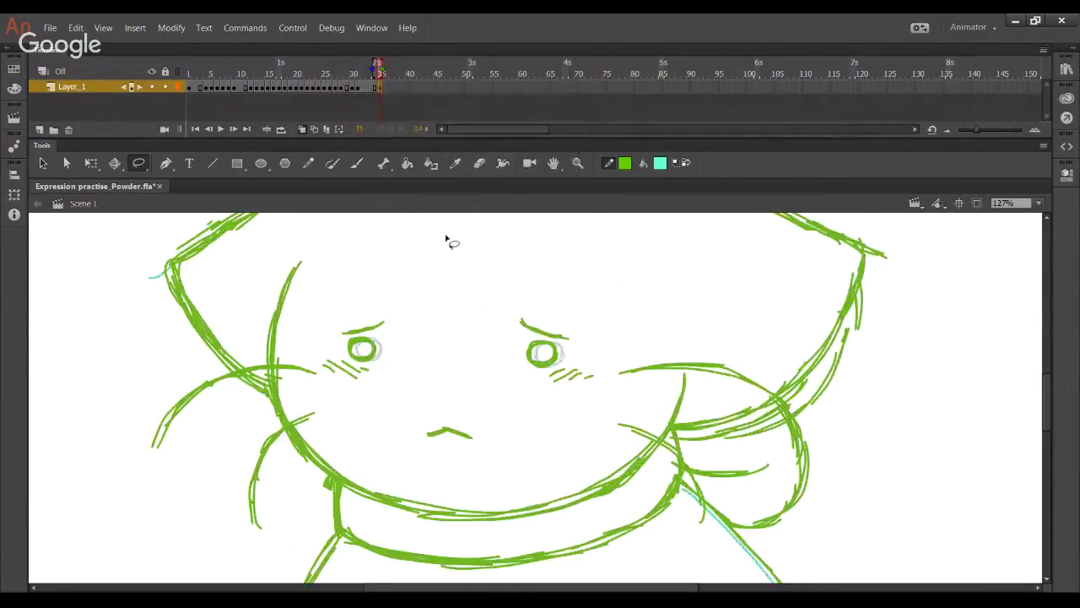
Step: Nudge both eyes on frame 35 to the left and fine-tune their individual positions
mouse_move(372, 341)
left_mouse_down()
mouse_move(342, 358)
mouse_move(357, 366)
mouse_move(545, 380)
mouse_move(566, 360)
mouse_move(499, 381)
mouse_move(375, 373)
mouse_move(343, 358)
mouse_move(350, 338)
mouse_move(561, 363)
left_mouse_up()
key("Left")
key("Left")
key("Left")
key("Left")
key("Left")
key("Left")
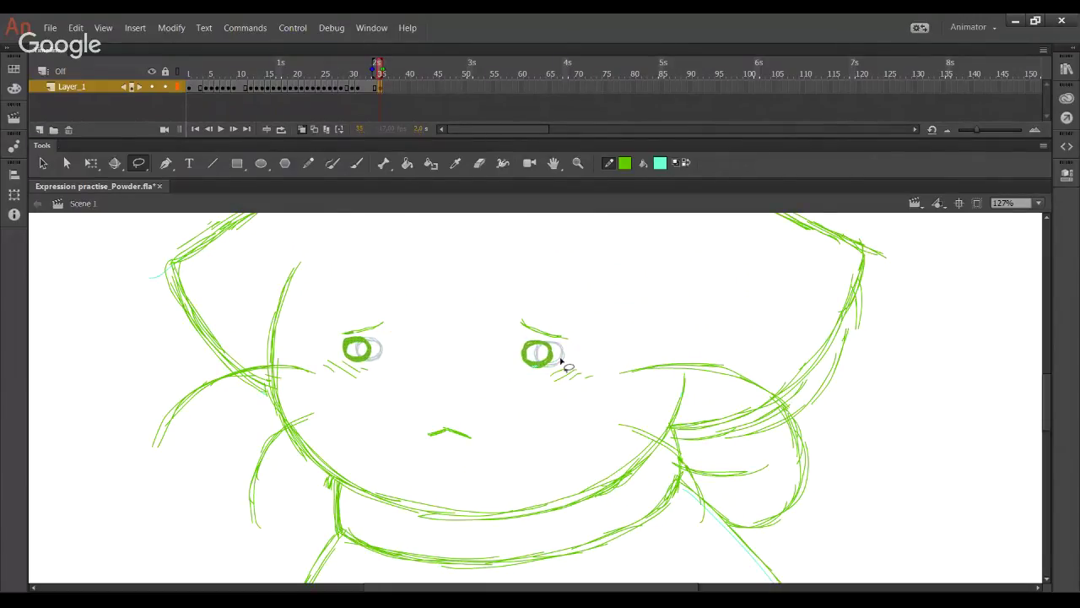
left_click(480, 383)
mouse_move(562, 363)
left_mouse_down()
mouse_move(519, 374)
mouse_move(506, 365)
left_mouse_up()
left_click(456, 388)
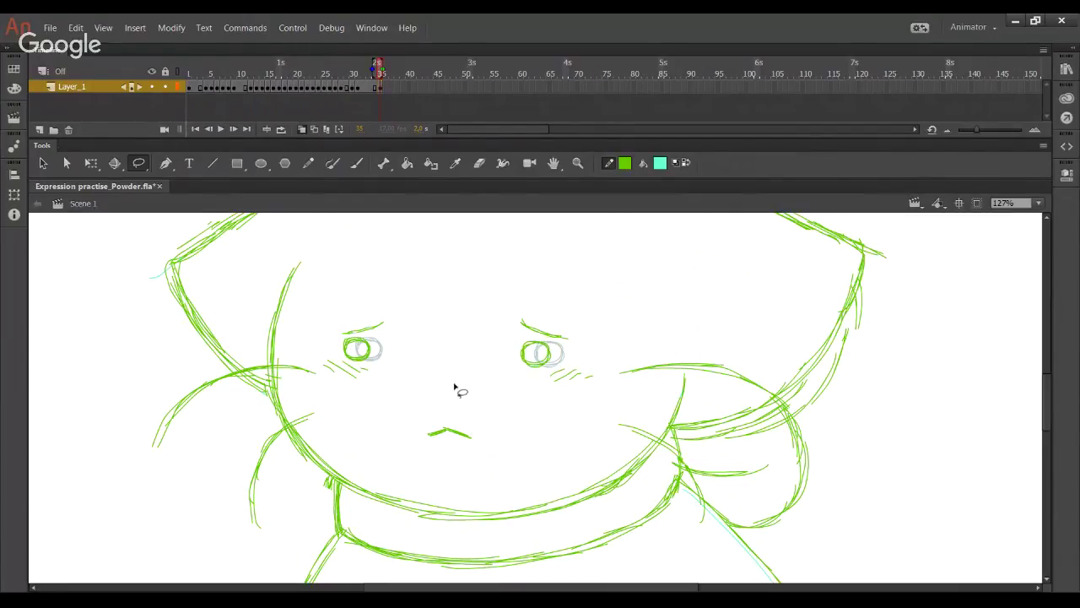
mouse_move(386, 365)
left_mouse_down()
mouse_move(351, 371)
mouse_move(346, 348)
mouse_move(384, 360)
mouse_move(374, 356)
left_mouse_up()
left_click(354, 238)
left_click(309, 163)
left_click(371, 76)
key("F7")
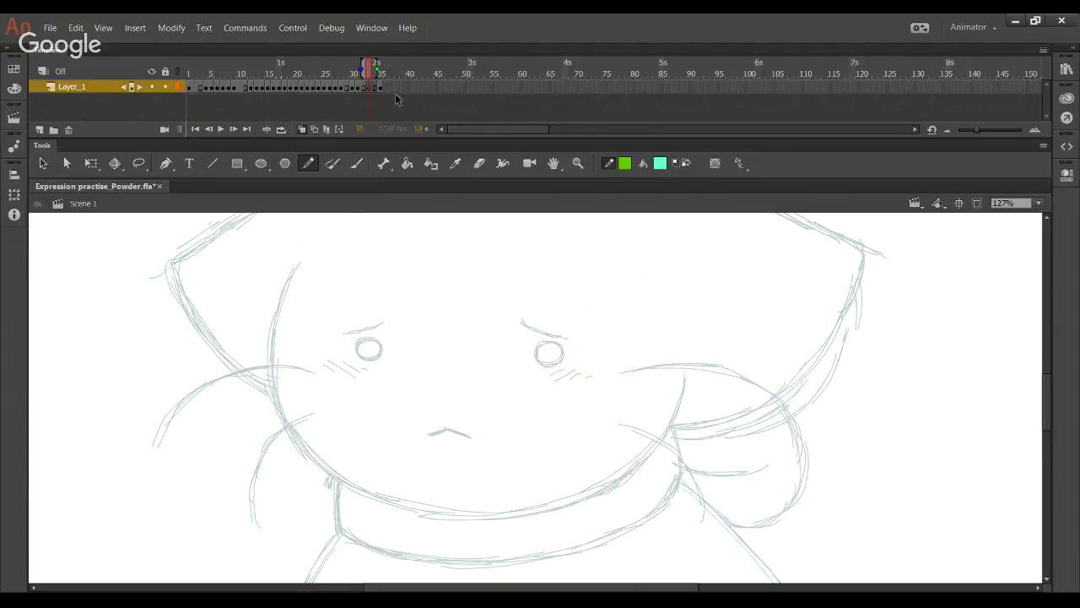
left_click(380, 72)
key("ctrl+z")
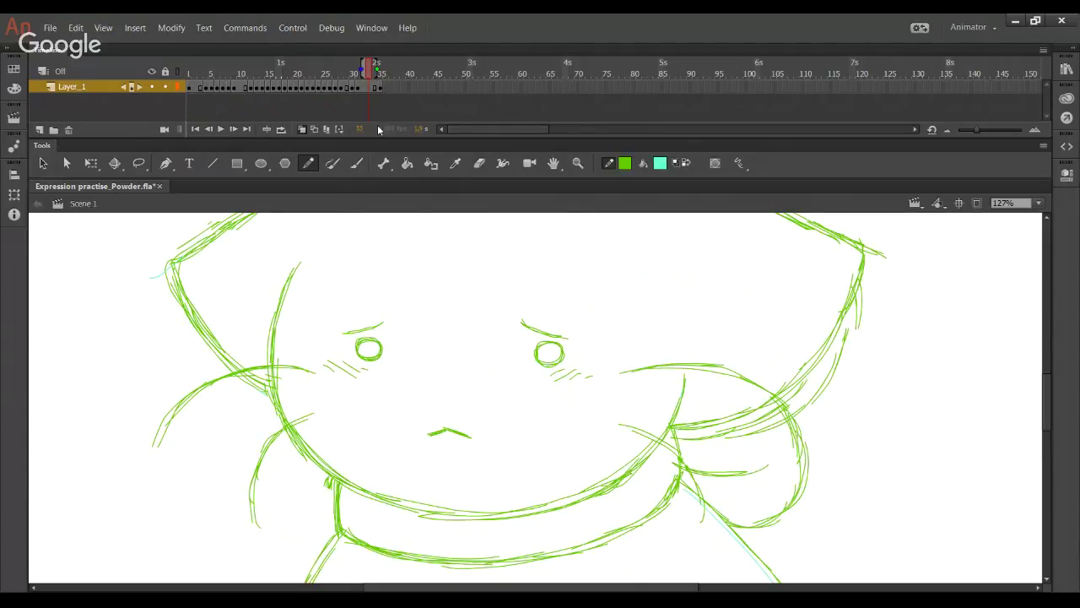
Step: Insert a keyframe on frame 33 and delete both eyes from its drawing
key("l")
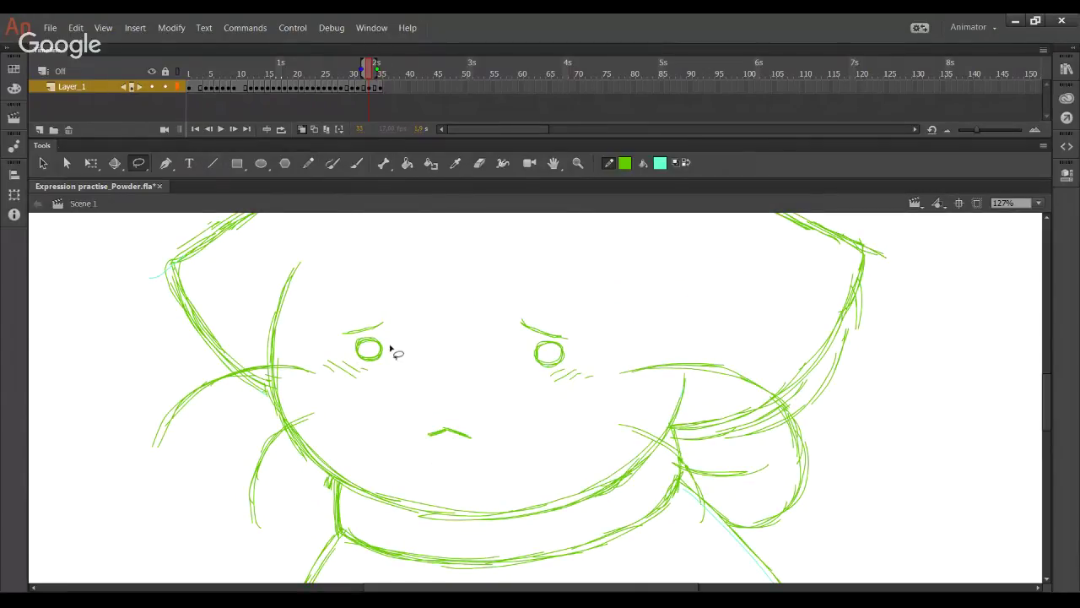
mouse_move(348, 354)
left_mouse_down()
mouse_move(374, 377)
mouse_move(545, 379)
mouse_move(579, 369)
mouse_move(563, 352)
mouse_move(441, 357)
mouse_move(433, 368)
left_mouse_up()
key("Delete")
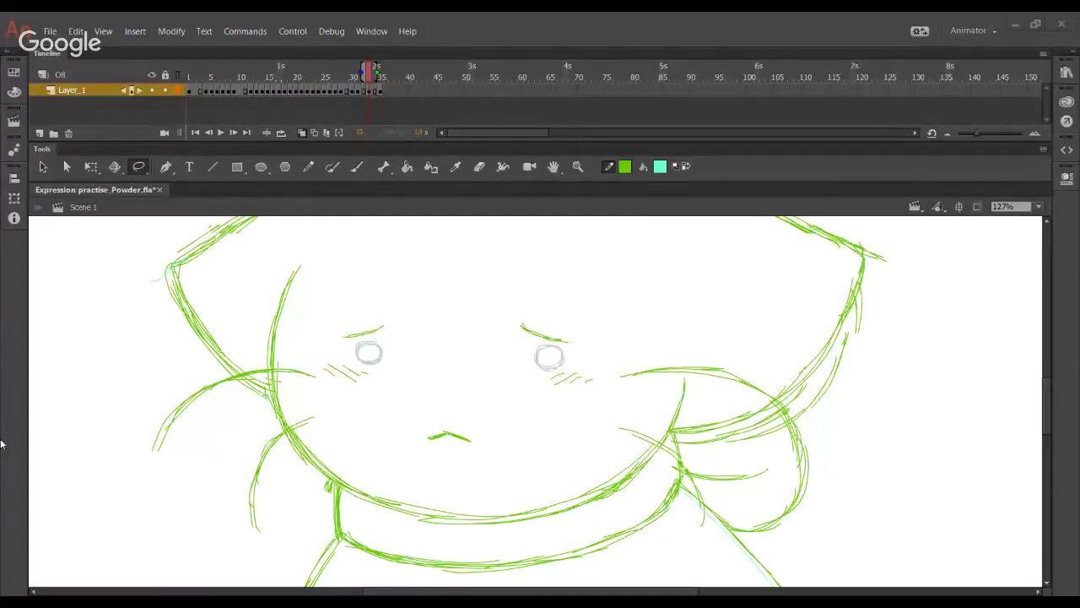
Step: Widen the onion skin range to frame 35 and draw both eyes closed on frame 33
key("y")
left_click_drag(377, 70, 383, 70)
mouse_move(383, 352)
left_mouse_down()
mouse_move(352, 353)
mouse_move(383, 358)
mouse_move(349, 354)
mouse_move(384, 352)
left_mouse_up()
left_click_drag(533, 356, 567, 351)
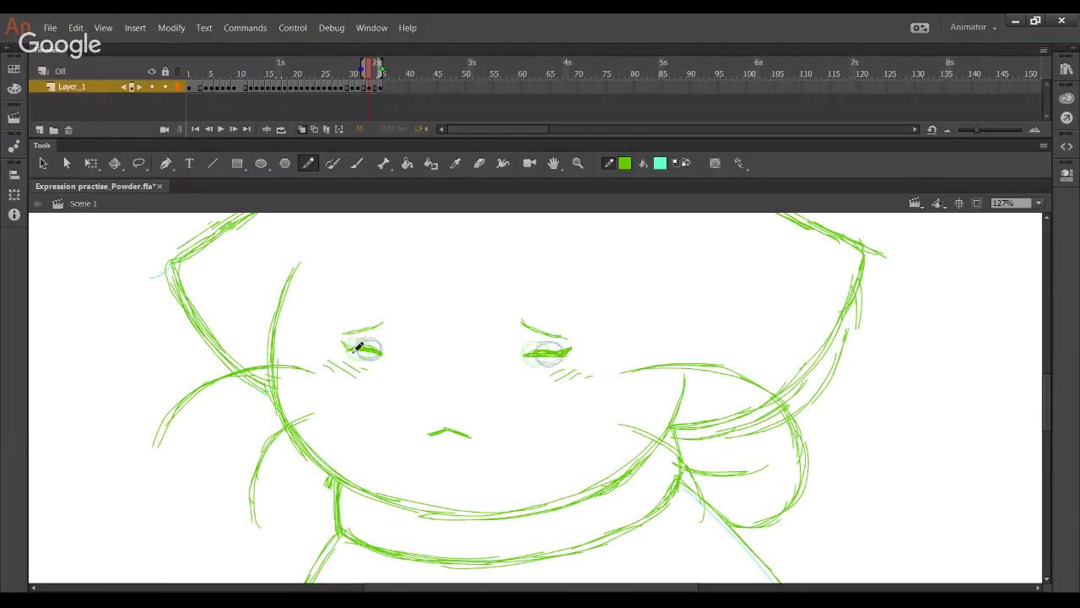
left_click_drag(346, 345, 381, 353)
Step: Delete both brows on frame 33 and redraw them slightly flatter above the closed eyes
left_click(373, 327, "ctrl")
key("Delete")
left_click(530, 330, "ctrl")
key("Delete")
left_click_drag(353, 333, 387, 327)
left_click_drag(515, 326, 564, 338)
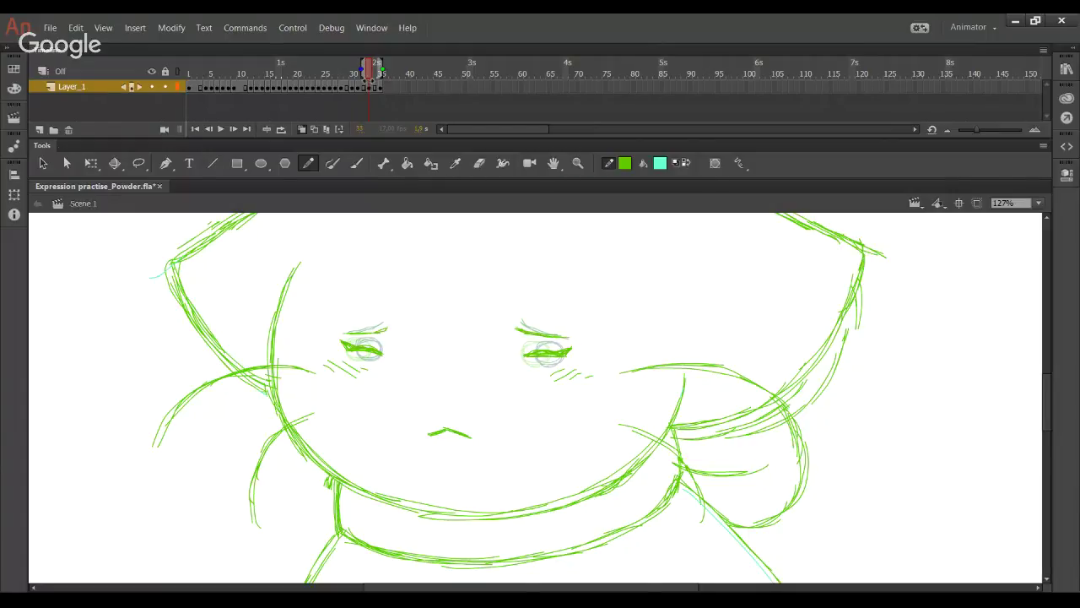
Step: Select the eyes and brows on frame 32 with the Lasso tool and delete them
left_click(365, 84)
left_click_drag(357, 73, 372, 73)
mouse_move(327, 300)
left_mouse_down()
mouse_move(409, 365)
mouse_move(387, 314)
mouse_move(349, 354)
mouse_move(461, 376)
mouse_move(572, 368)
mouse_move(494, 271)
left_mouse_up()
left_click(140, 163)
key("Delete")
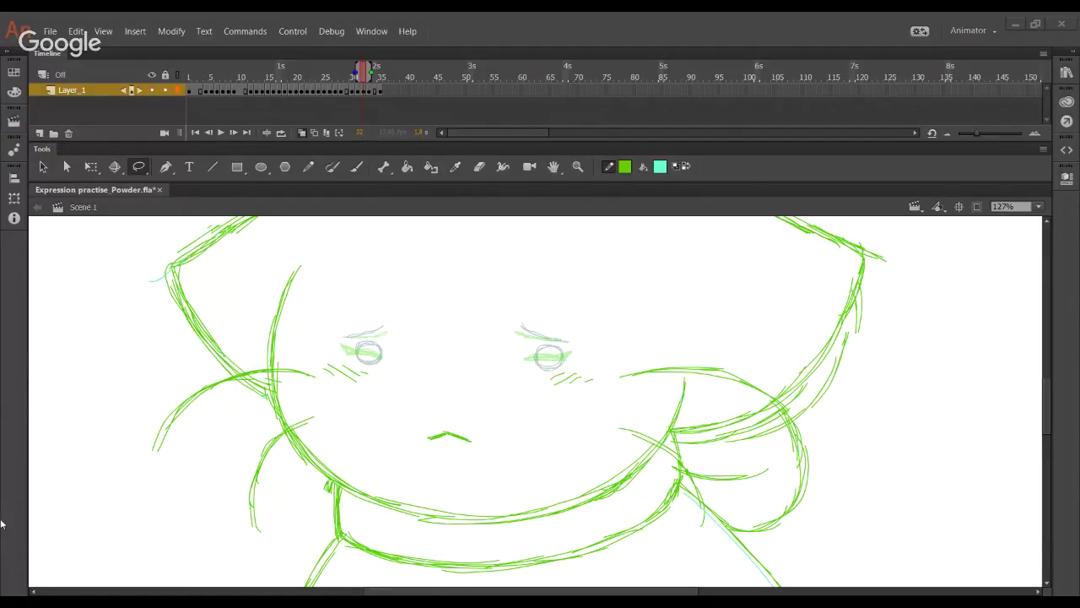
Step: Draw both eyes half-closed with the Pencil tool on frame 32 and add a brow above each
key("y")
mouse_move(360, 342)
left_mouse_down()
mouse_move(376, 349)
mouse_move(356, 351)
mouse_move(376, 349)
left_mouse_up()
mouse_move(550, 352)
left_mouse_down()
mouse_move(560, 340)
mouse_move(528, 327)
mouse_move(561, 338)
left_mouse_up()
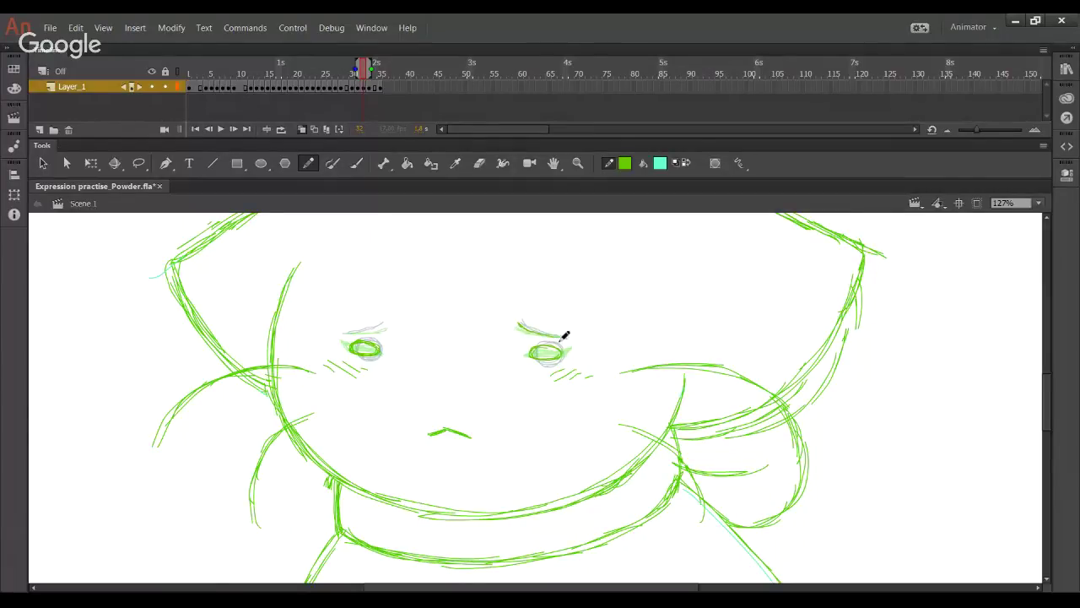
left_click_drag(349, 335, 387, 326)
Step: Delete the eyes and brows on frame 34 and redraw the eyes half-closed with a brow above each
mouse_move(350, 73)
left_mouse_down()
mouse_move(362, 74)
mouse_move(341, 74)
mouse_move(376, 82)
left_mouse_up()
left_click_drag(331, 309, 402, 364)
mouse_move(488, 298)
left_mouse_down()
mouse_move(565, 368)
mouse_move(584, 351)
mouse_move(591, 363)
left_mouse_up()
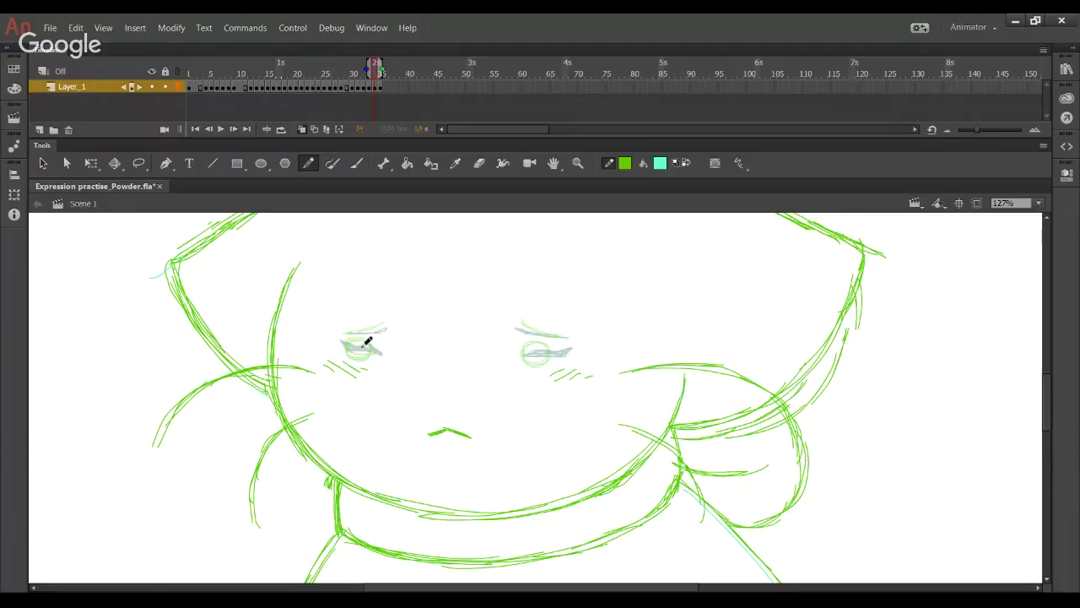
mouse_move(369, 359)
left_mouse_down()
mouse_move(373, 331)
mouse_move(353, 335)
mouse_move(386, 329)
mouse_move(350, 338)
mouse_move(380, 329)
left_mouse_up()
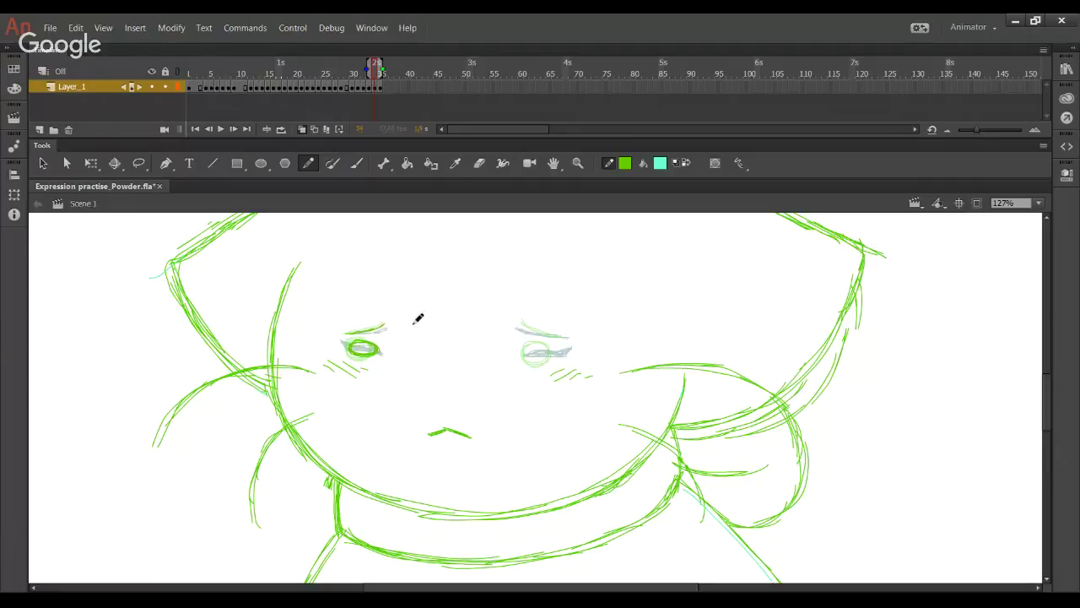
mouse_move(528, 321)
left_mouse_down()
mouse_move(566, 342)
mouse_move(530, 343)
mouse_move(560, 358)
mouse_move(530, 360)
mouse_move(557, 357)
left_mouse_up()
key("ctrl+z")
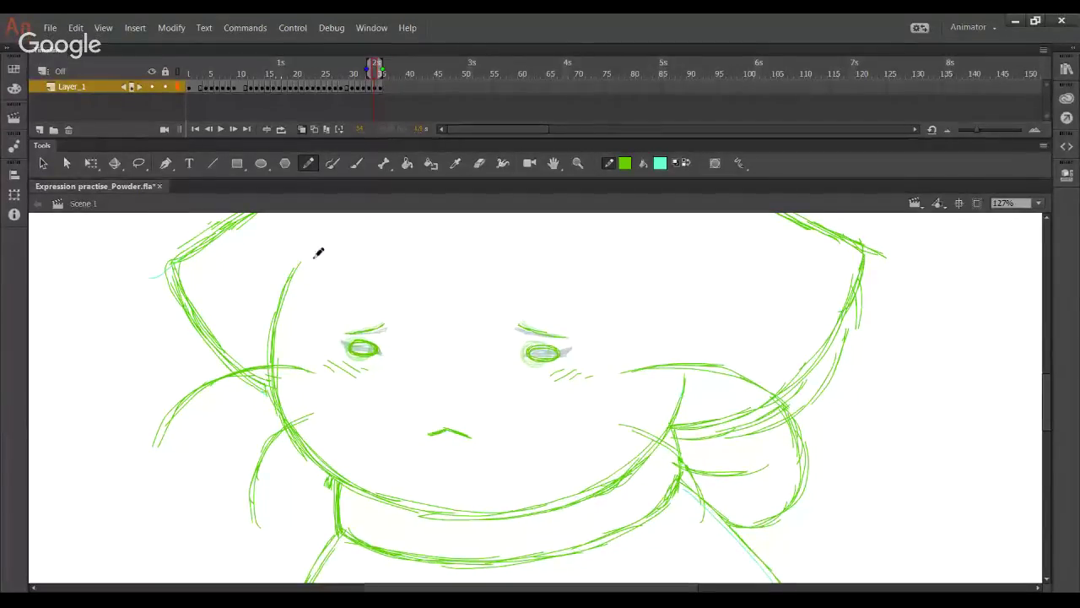
left_click(385, 90)
left_click(392, 89)
left_click_drag(354, 75, 391, 77)
left_click(347, 71)
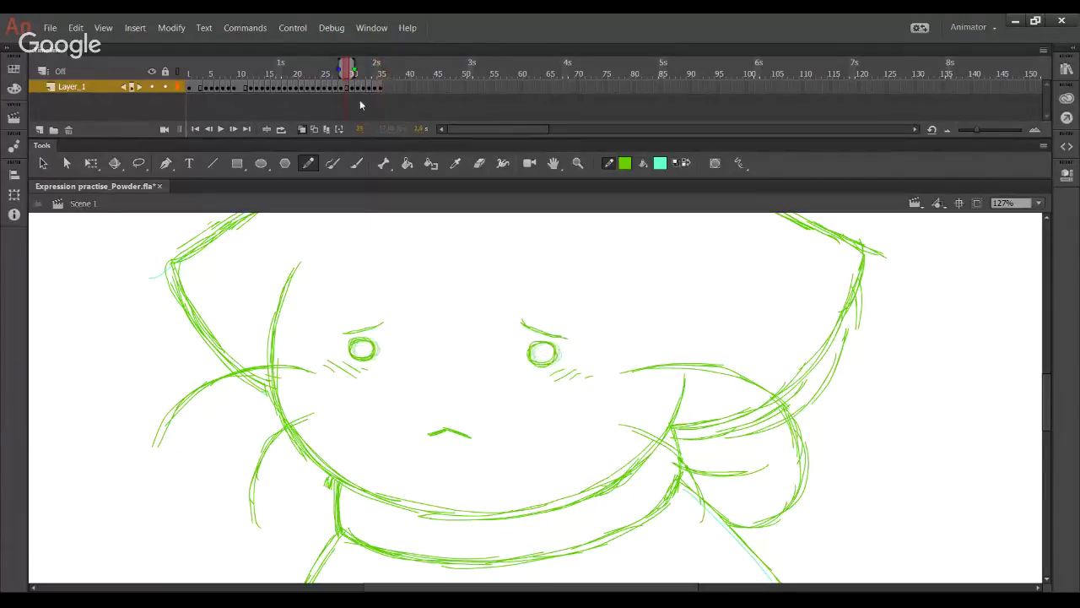
Step: Hold the frame 35 drawing through frame 37 and add an empty keyframe on frame 38
left_click(383, 89)
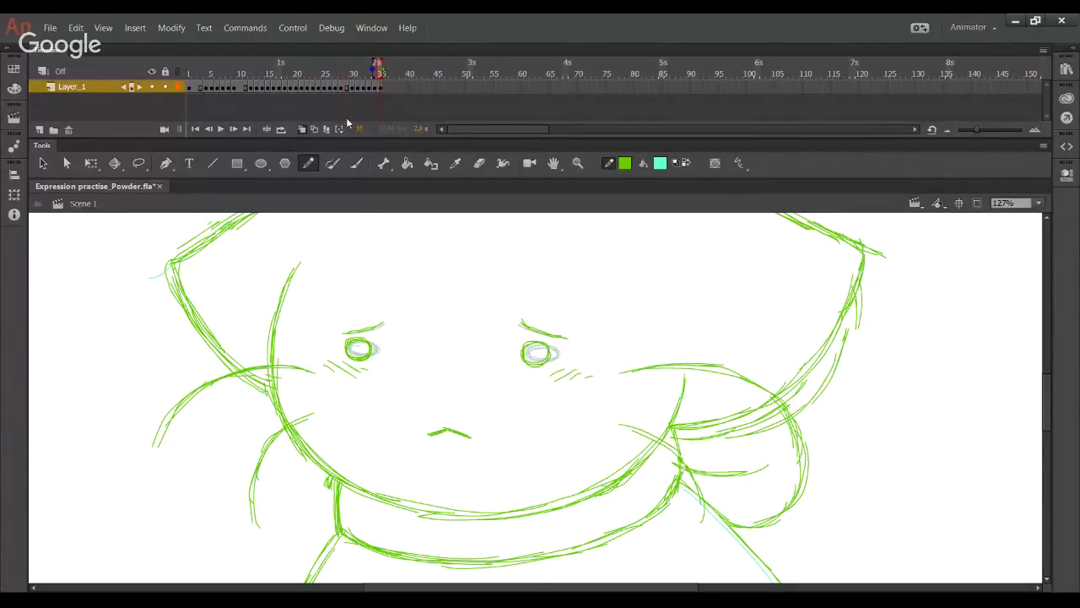
left_click(381, 92)
left_click(387, 91)
key("F5")
key("comma")
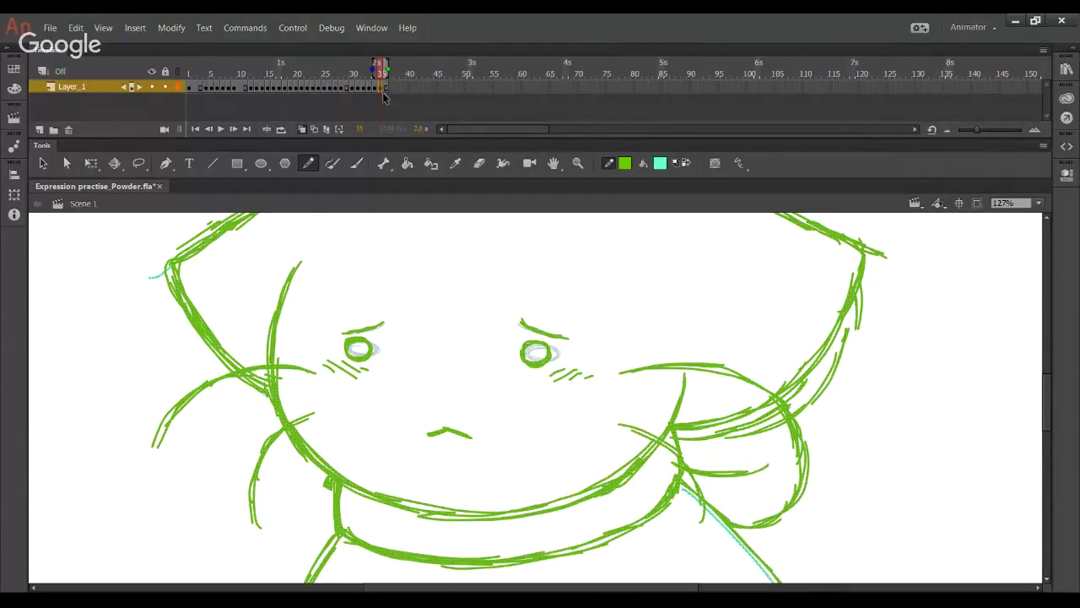
key("F6")
mouse_move(387, 92)
left_mouse_down()
mouse_move(396, 95)
mouse_move(388, 71)
left_mouse_up()
left_click(479, 166)
key("Delete")
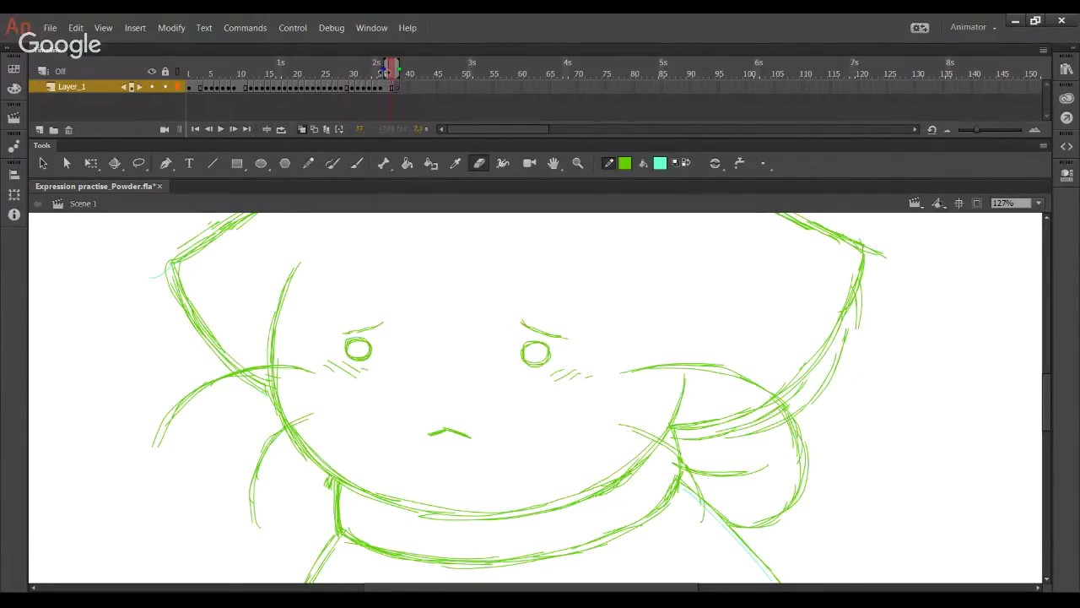
Step: Play back the whole animation with the full character in view and scrub through the Shame blink
left_click(220, 129)
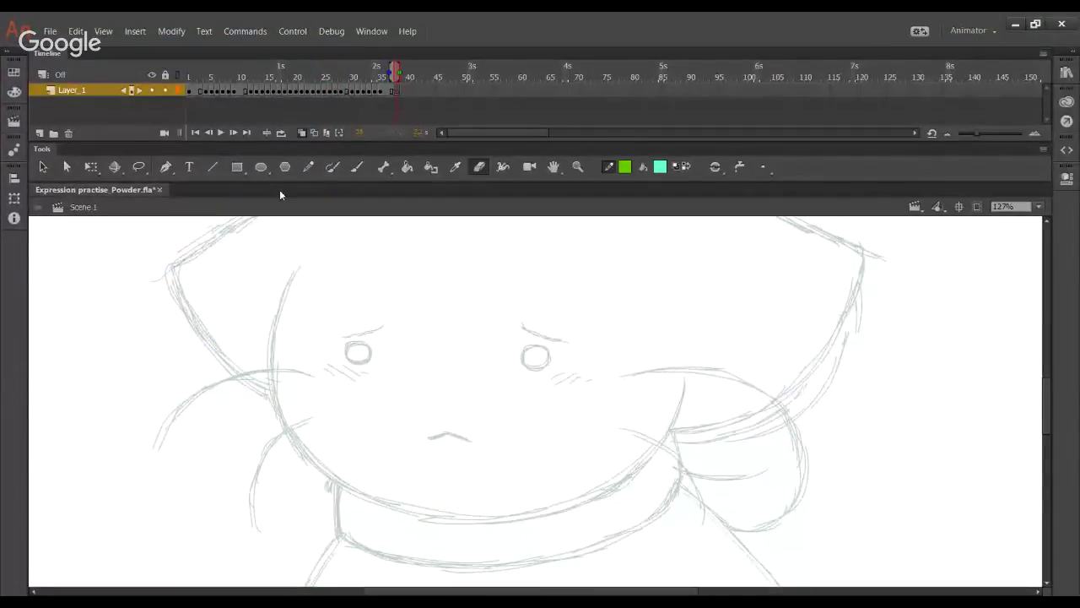
left_click(1039, 206)
left_click(1000, 234)
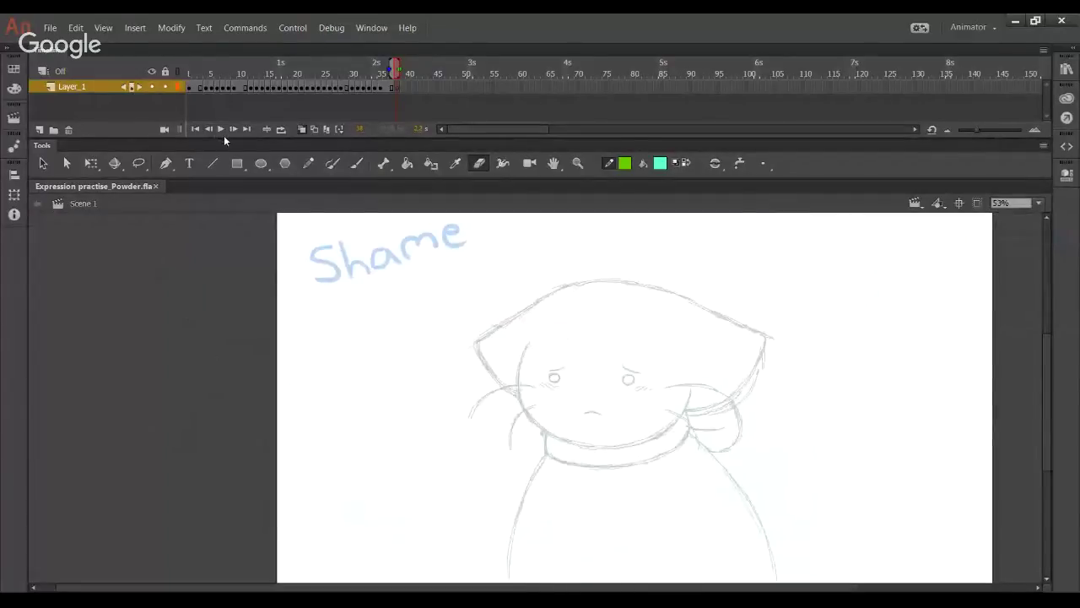
left_click(221, 131)
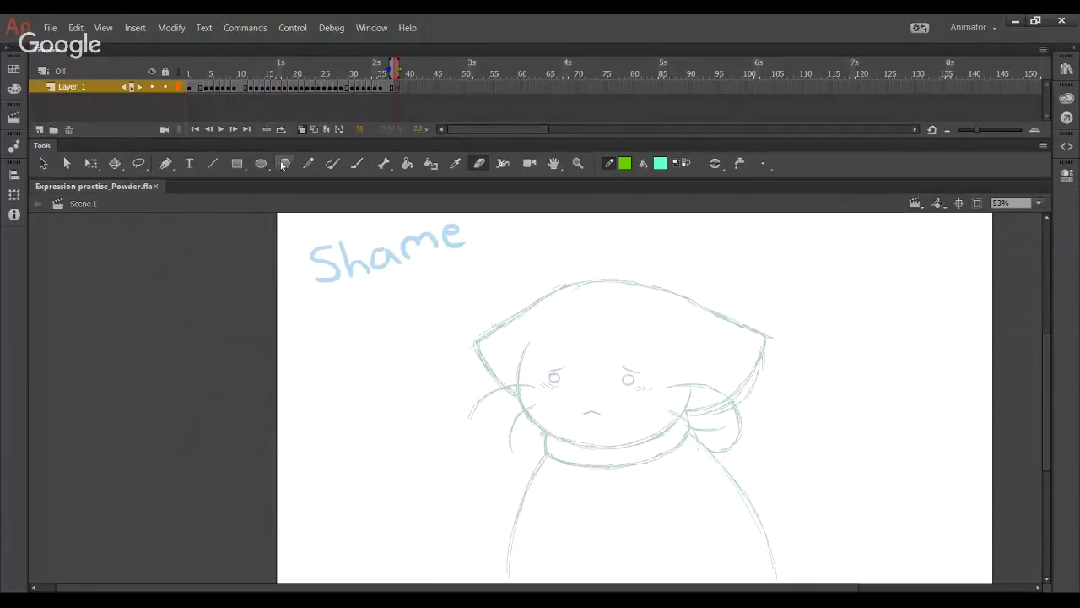
left_click(221, 131)
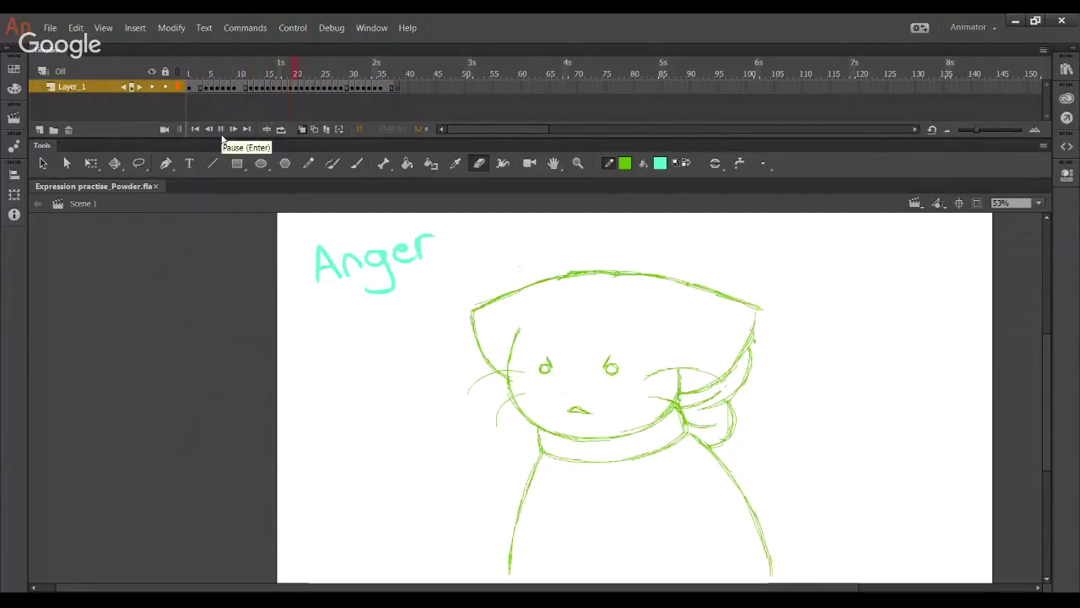
left_click(353, 75)
mouse_move(353, 74)
left_mouse_down()
mouse_move(398, 77)
mouse_move(341, 76)
mouse_move(391, 85)
left_mouse_up()
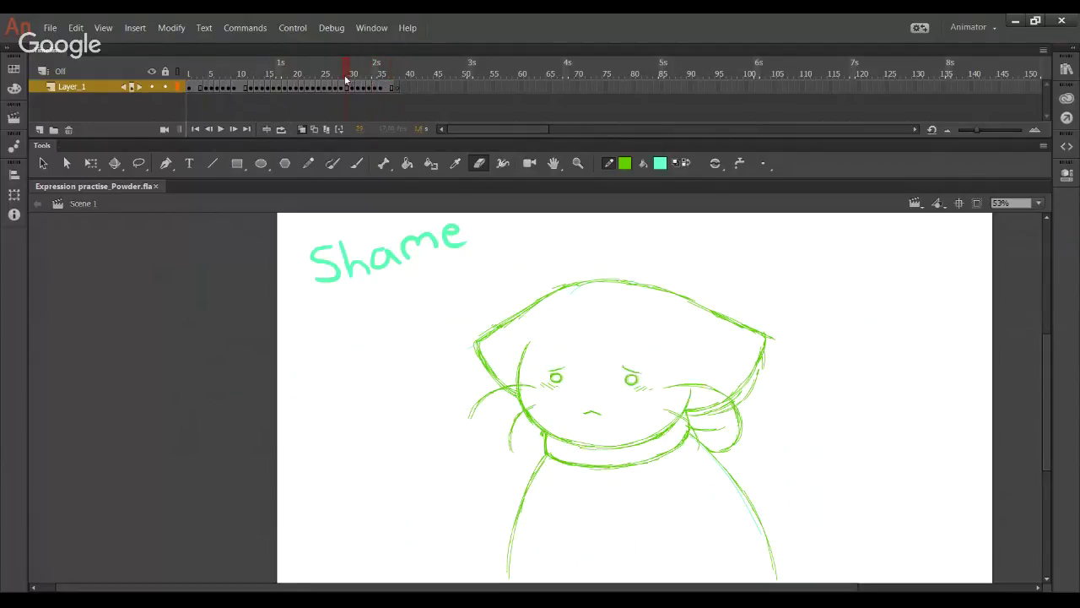
Step: Shift the frames after the Shame hold one frame later so the hold lasts through frame 30, and replay the animation
mouse_move(347, 80)
left_mouse_down()
mouse_move(357, 96)
mouse_move(395, 99)
mouse_move(369, 93)
mouse_move(368, 108)
left_mouse_up()
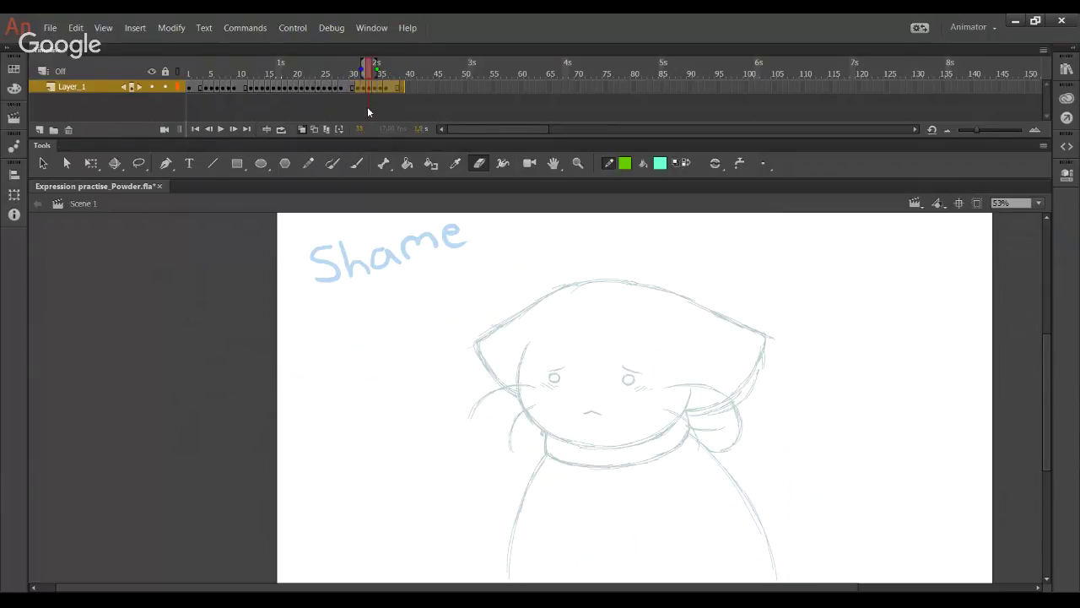
left_click(368, 108)
mouse_move(364, 68)
left_mouse_down()
mouse_move(357, 78)
mouse_move(381, 84)
mouse_move(354, 82)
left_mouse_up()
left_click(401, 81)
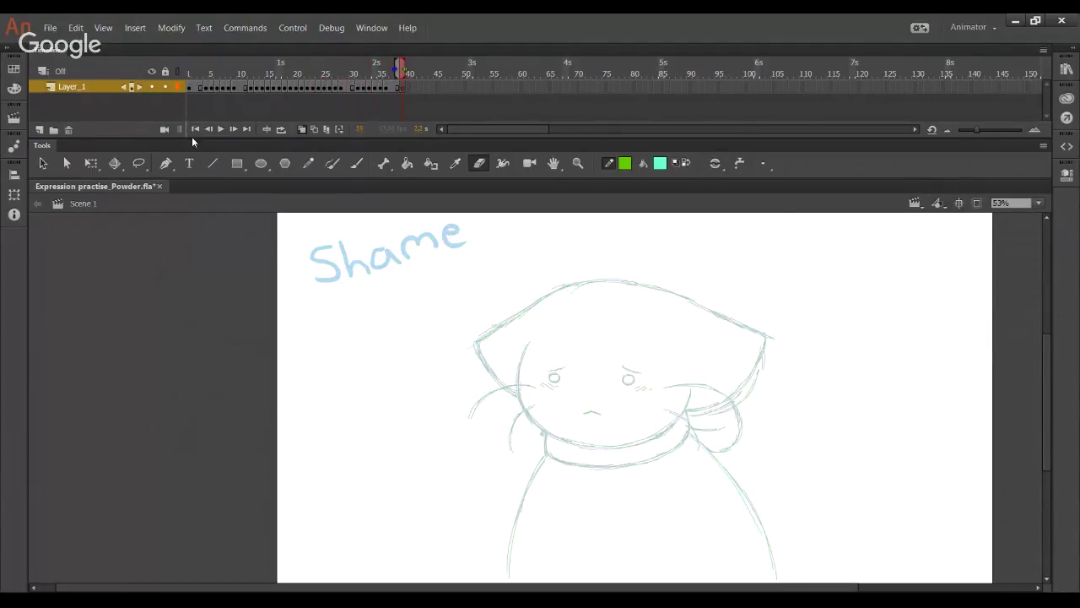
left_click(220, 130)
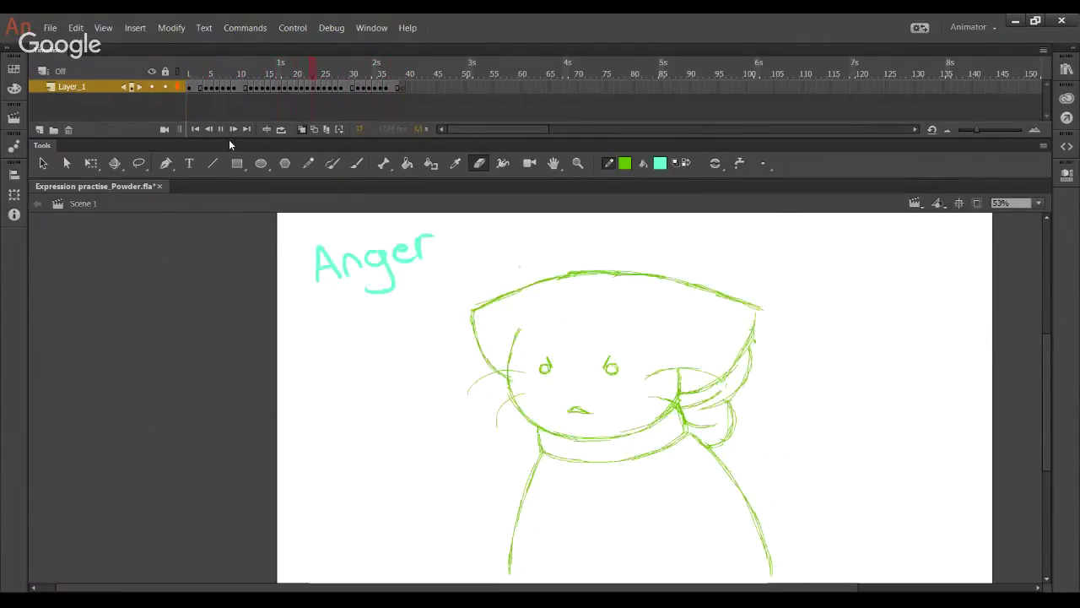
left_click(221, 131)
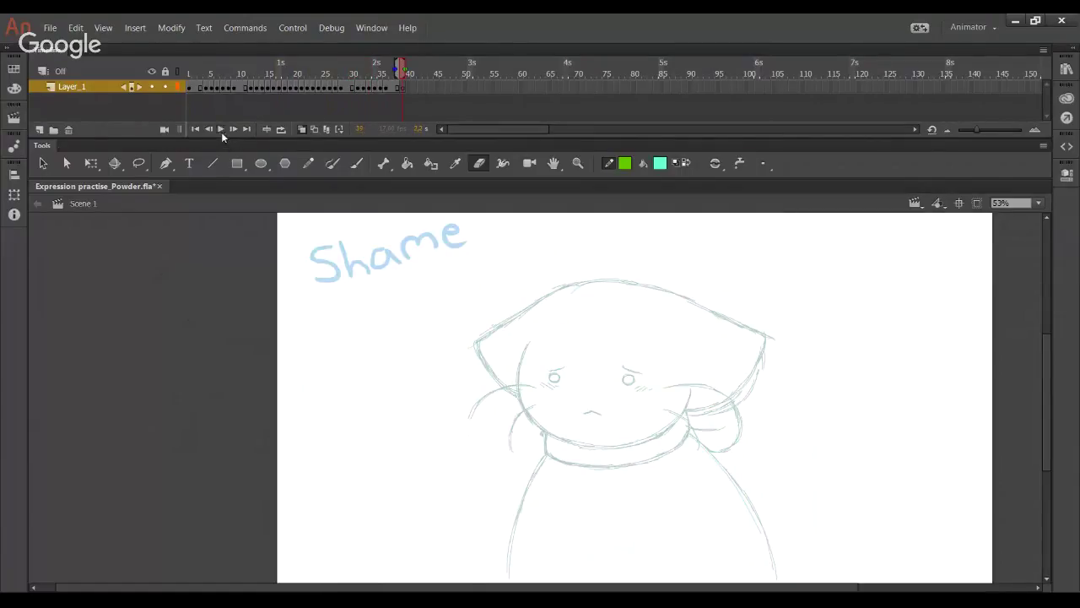
left_click(222, 133)
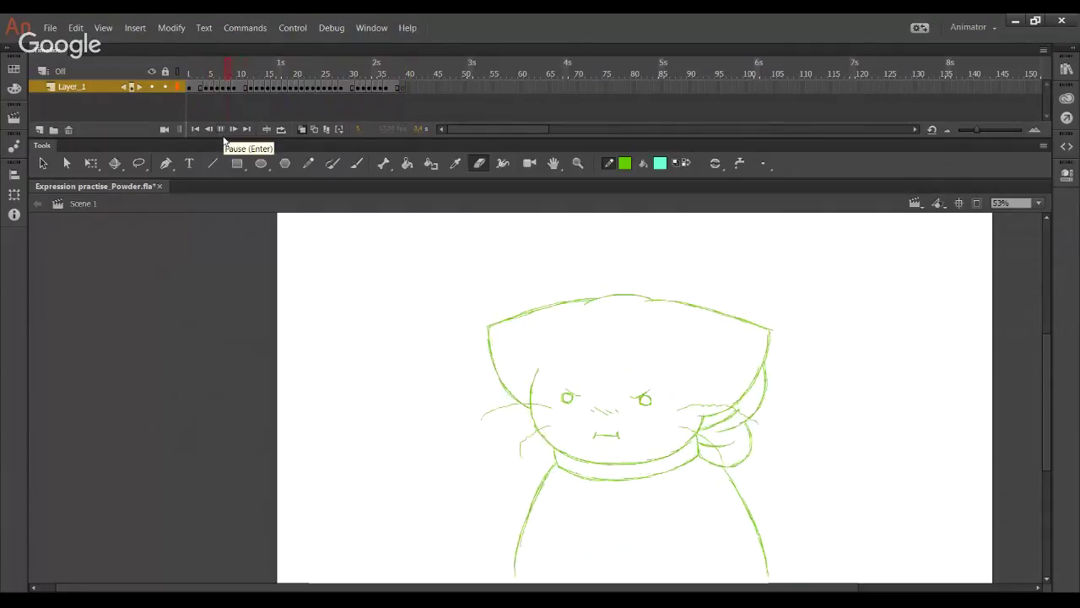
Step: Lengthen the Normal, Disgust and Shame holds by two frames each, ending them on frames 5, 15 and 36
mouse_move(406, 100)
left_mouse_down()
mouse_move(207, 99)
mouse_move(402, 92)
left_mouse_up()
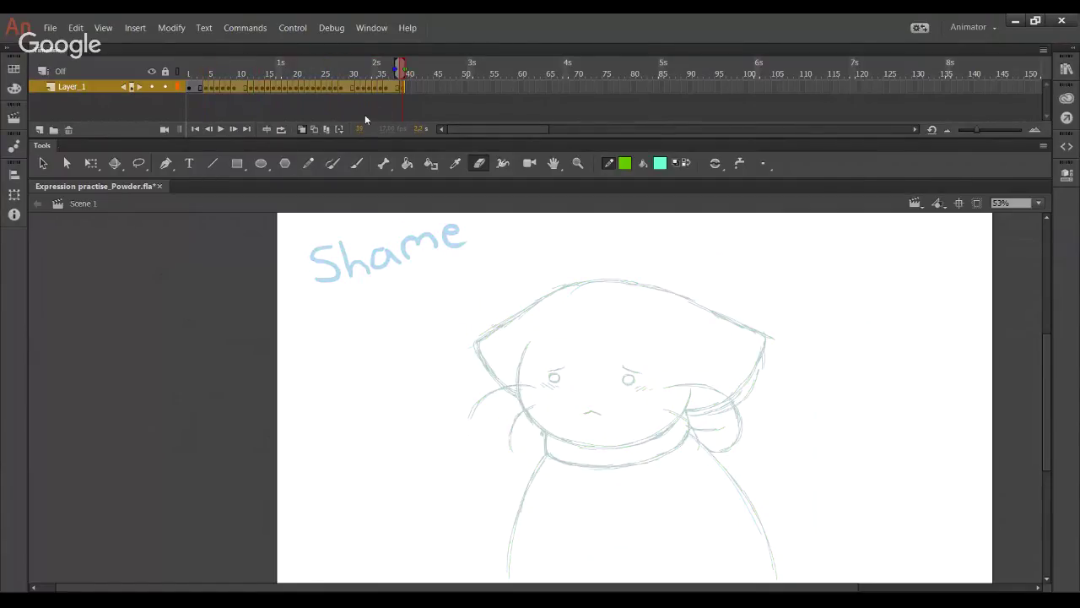
left_click_drag(209, 92, 226, 110)
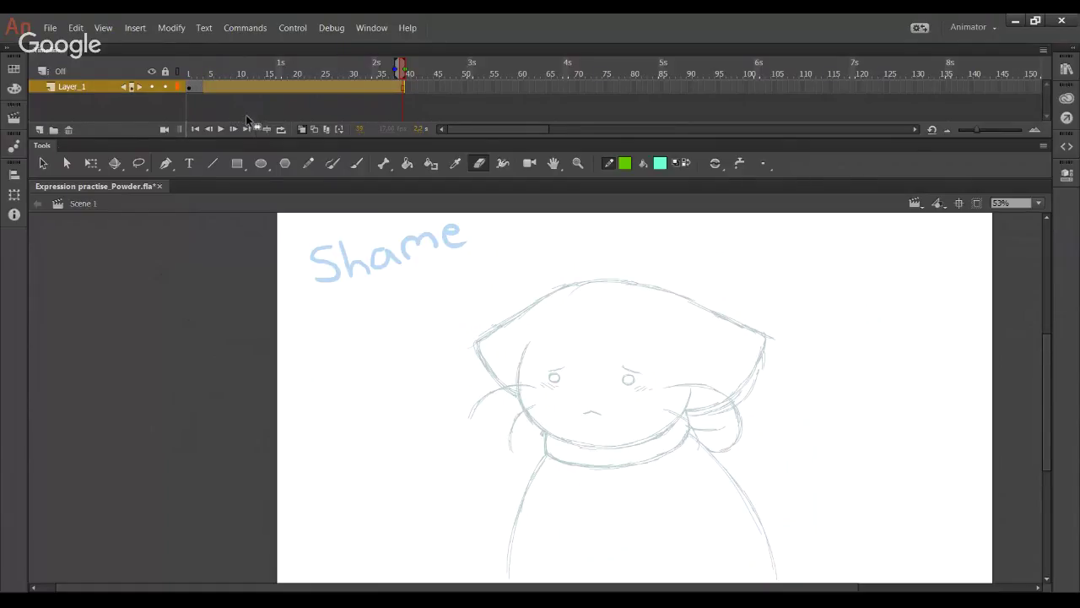
left_click(255, 113)
left_click_drag(261, 90, 415, 86)
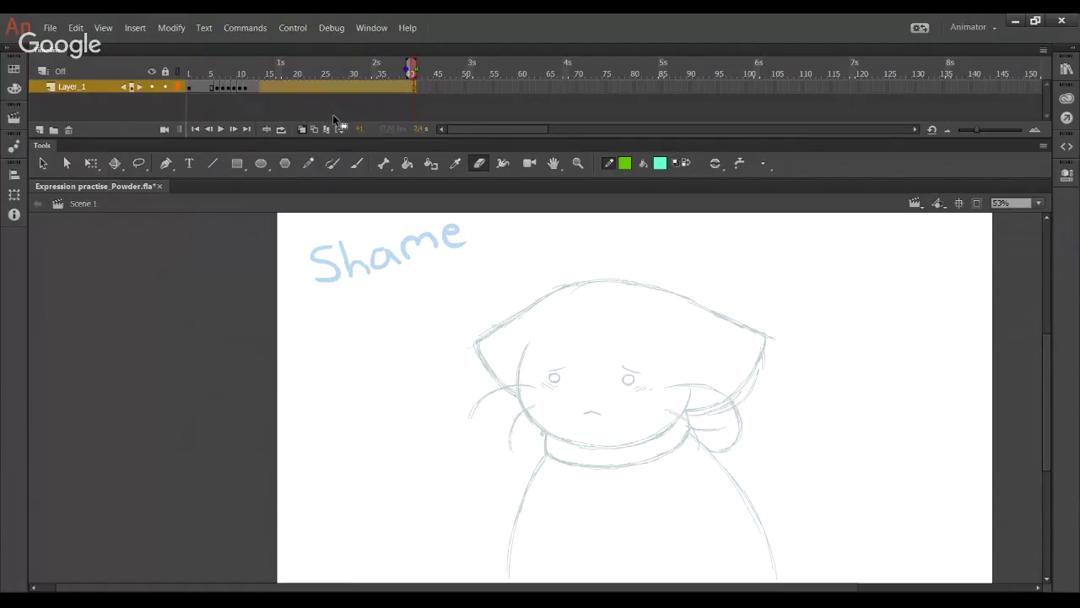
key("ctrl+z")
left_click(380, 91)
left_click_drag(379, 90, 428, 95)
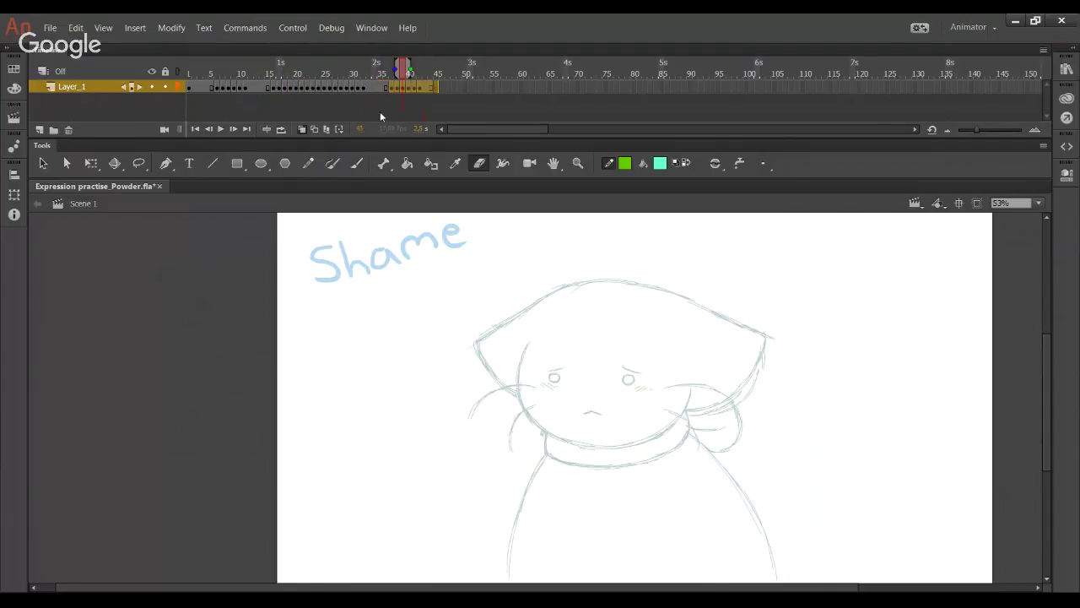
Step: Play back the animation several times to check the timing of the lengthened holds
left_click(358, 77)
mouse_move(360, 78)
left_mouse_down()
mouse_move(345, 81)
mouse_move(357, 79)
left_mouse_up()
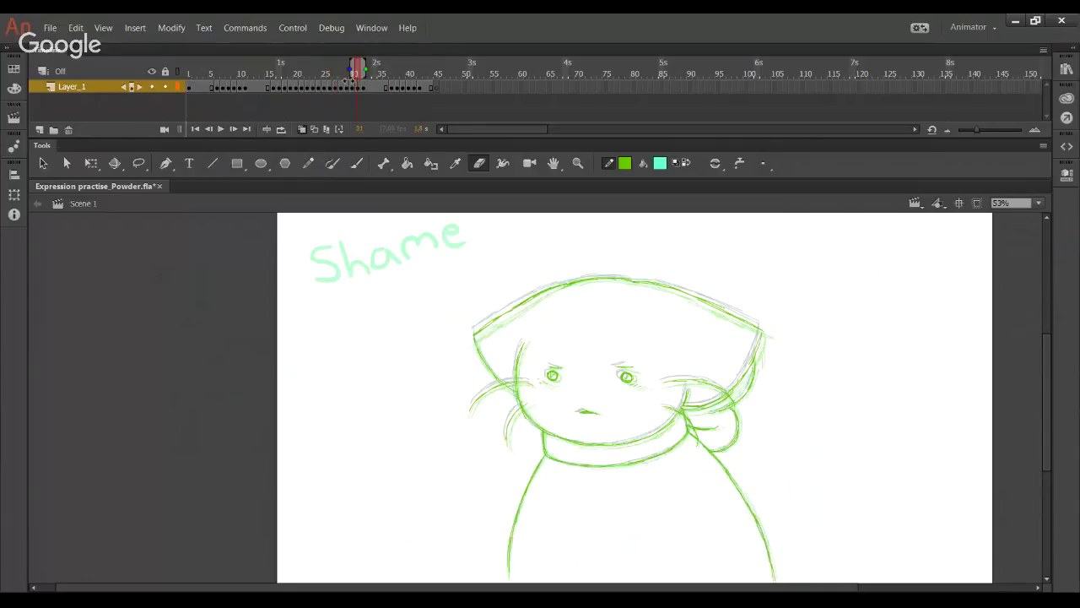
left_click(219, 134)
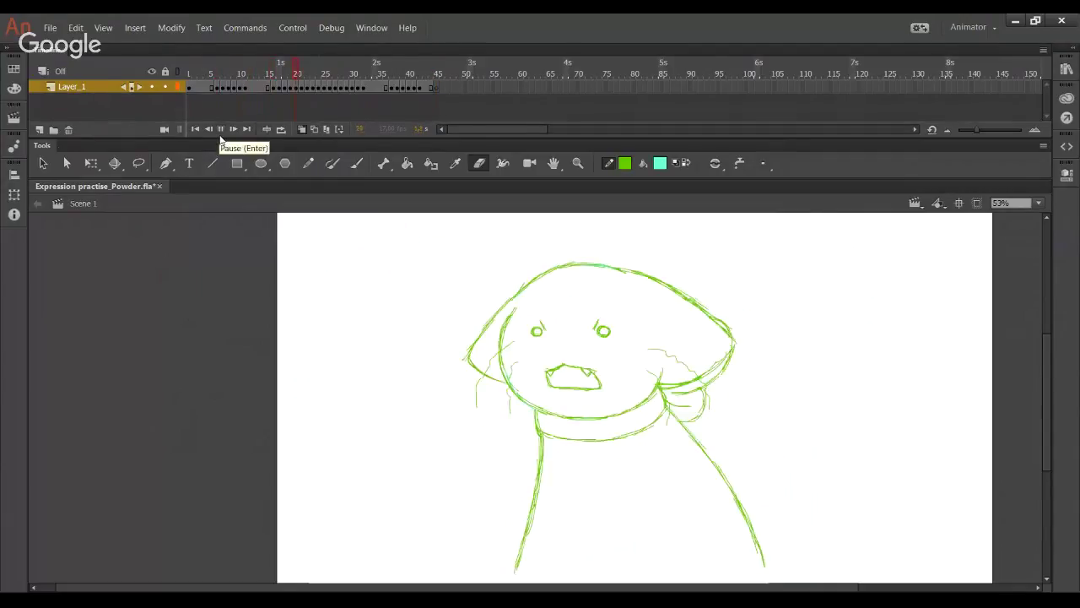
left_click(220, 133)
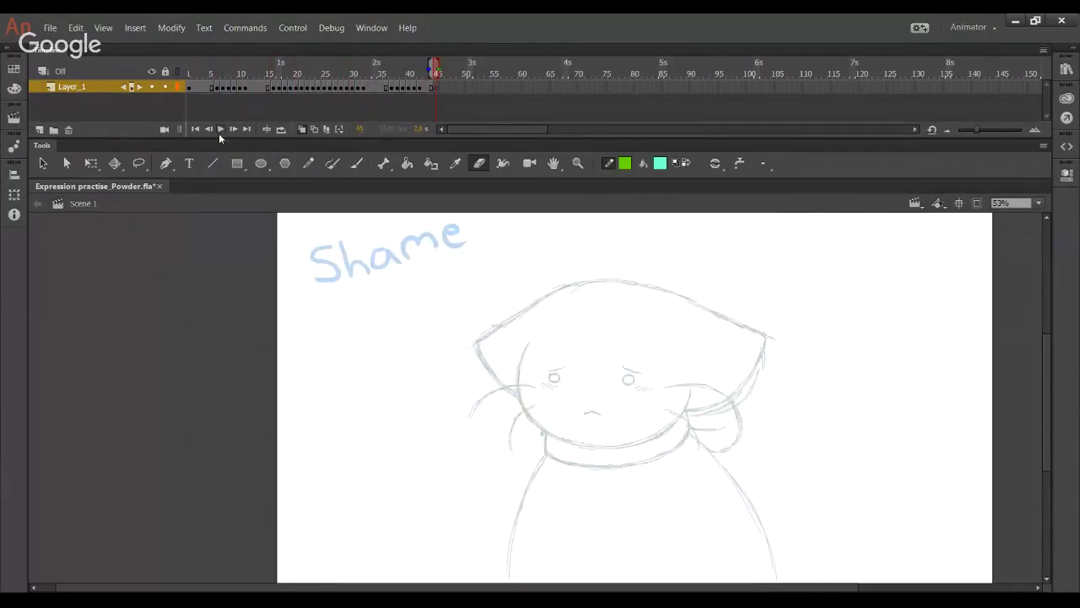
left_click(219, 129)
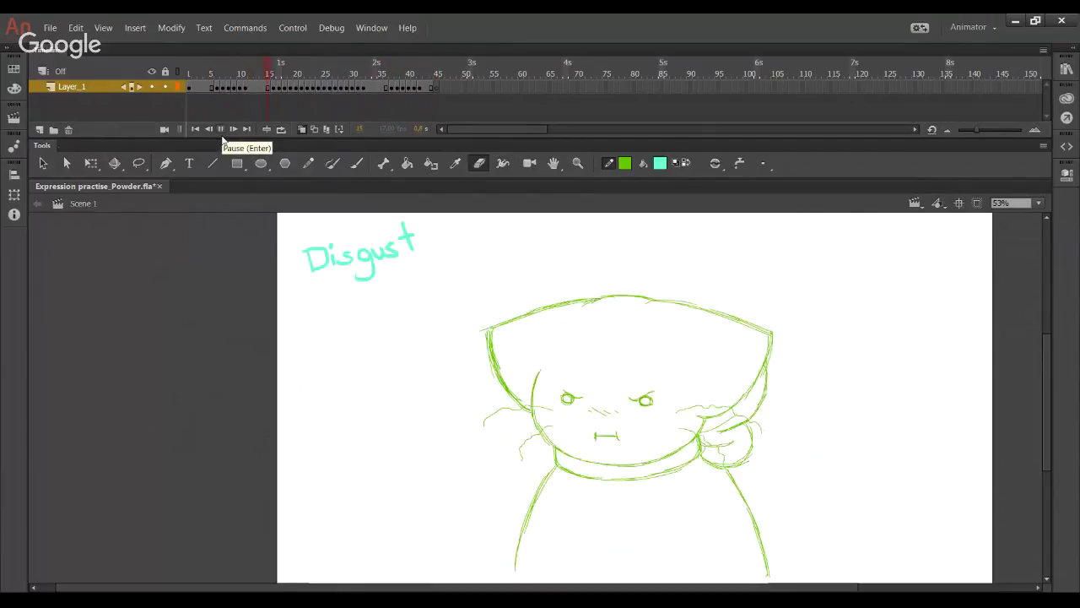
left_click(221, 133)
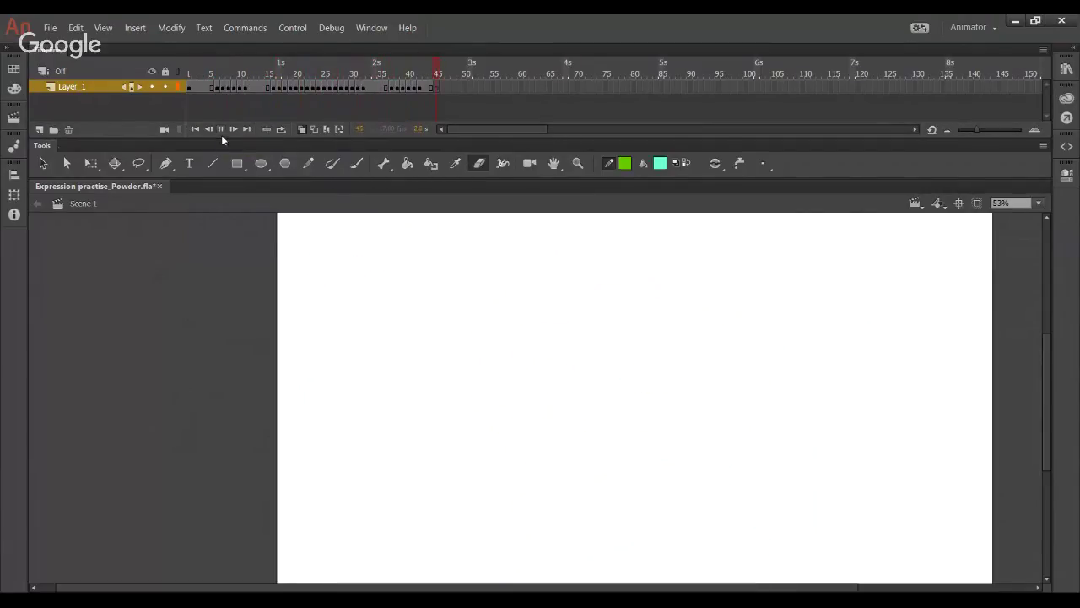
left_click(221, 133)
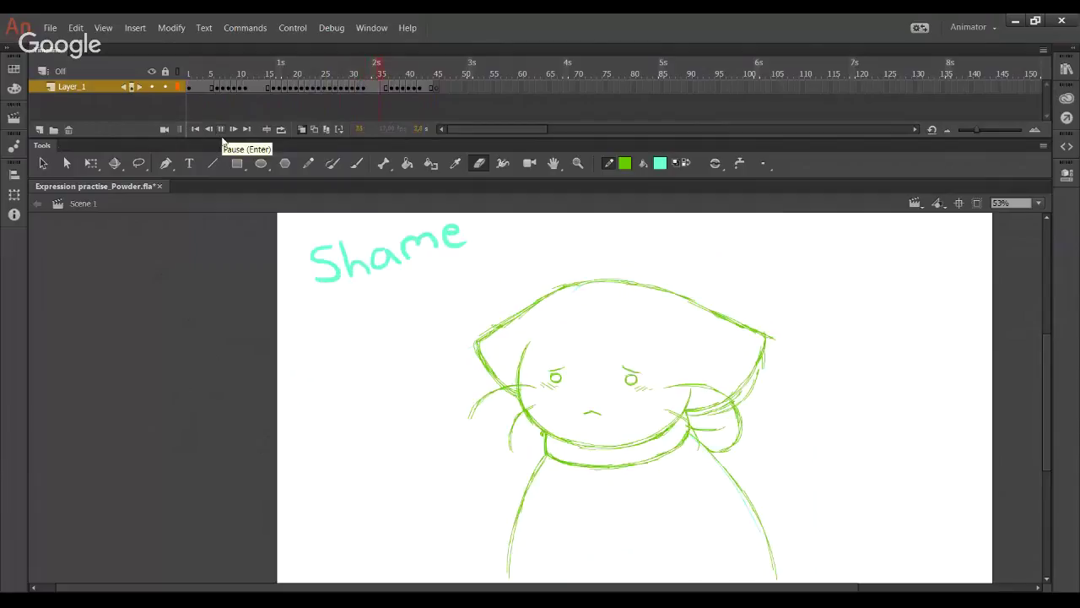
left_click(221, 132)
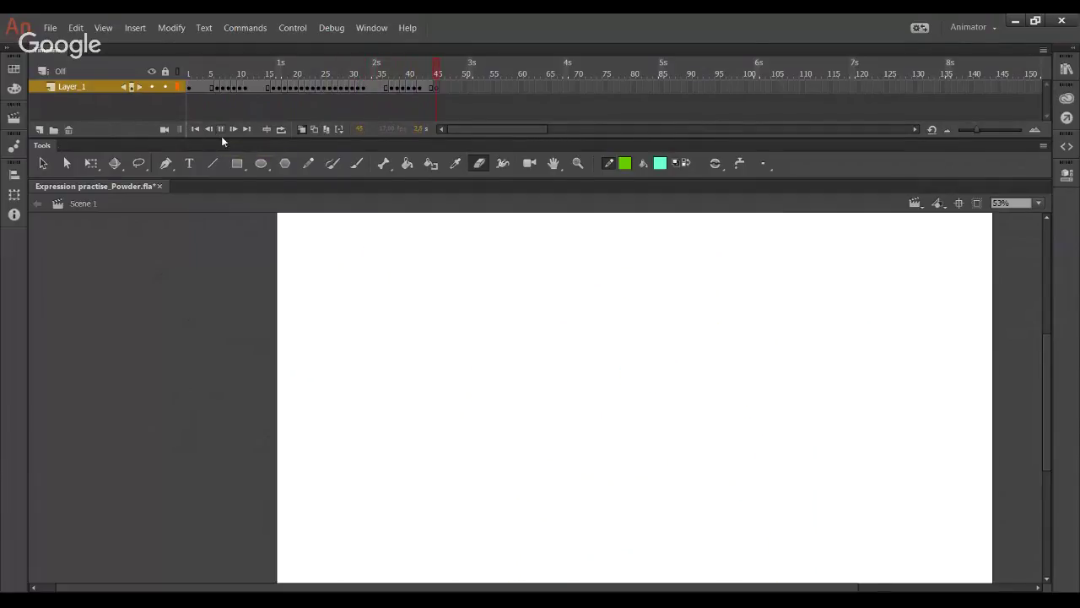
Step: Shift all frames after the Normal hold one frame earlier so the hold ends on frame 4
left_click(192, 94)
mouse_move(245, 88)
left_mouse_down()
mouse_move(436, 94)
mouse_move(441, 116)
left_mouse_up()
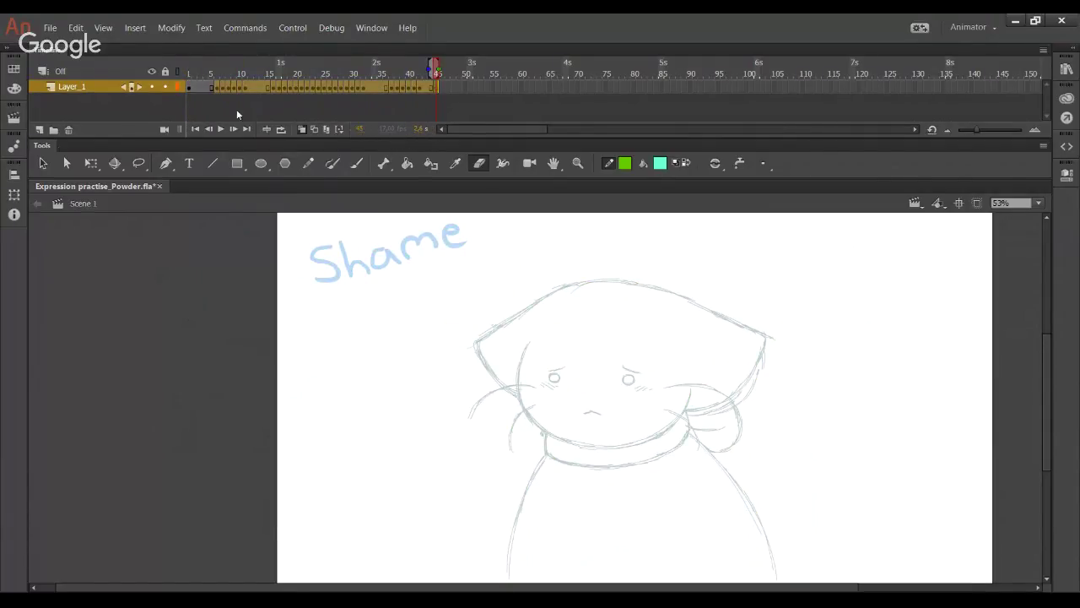
left_click_drag(221, 99, 261, 123)
left_click_drag(448, 115, 461, 119)
key("ctrl+z")
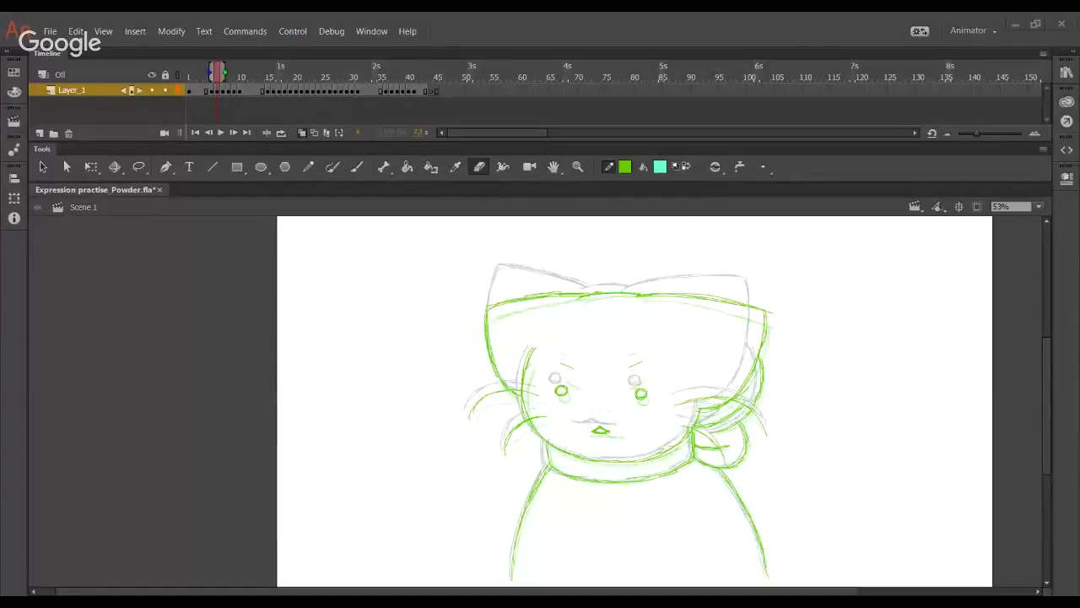
left_click(291, 502)
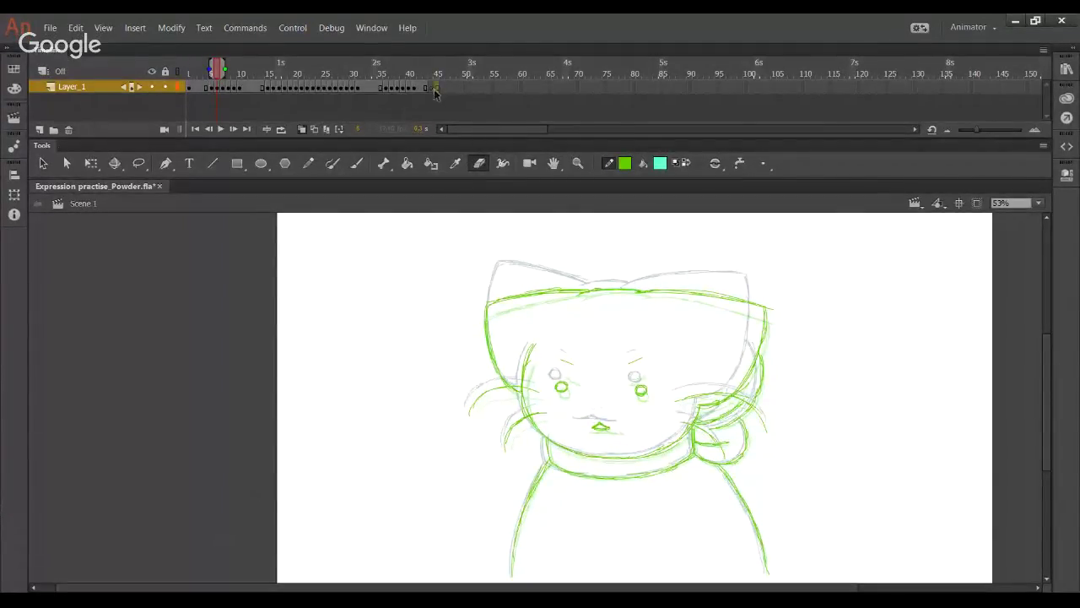
Step: Copy the Normal pose from frame 1, paste it after the Shame hold and move it to frame 47
left_click(436, 89)
left_click(188, 89)
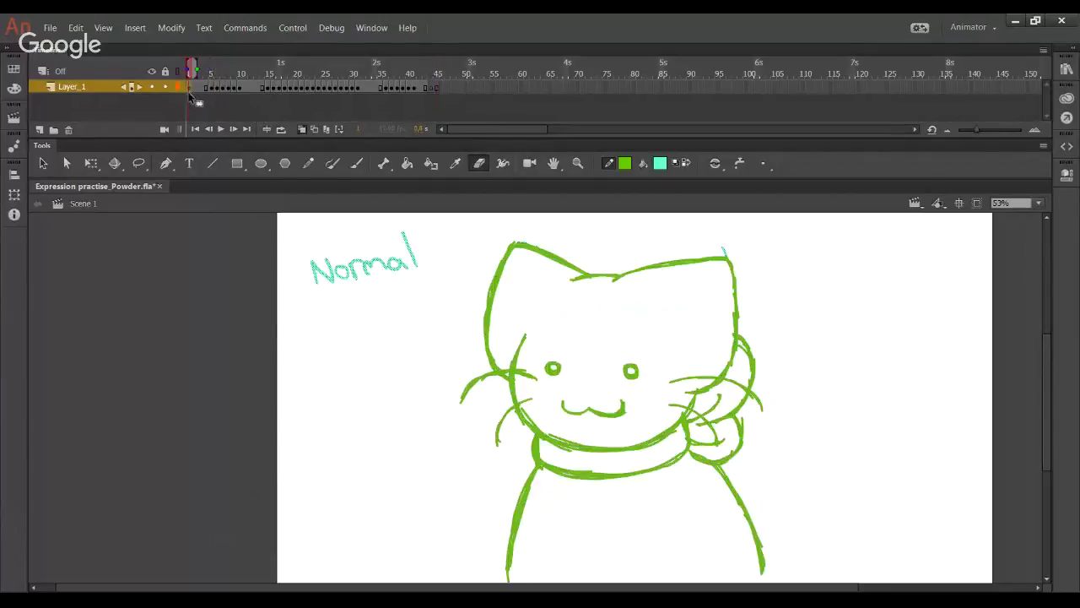
right_click(190, 88)
left_click(260, 297)
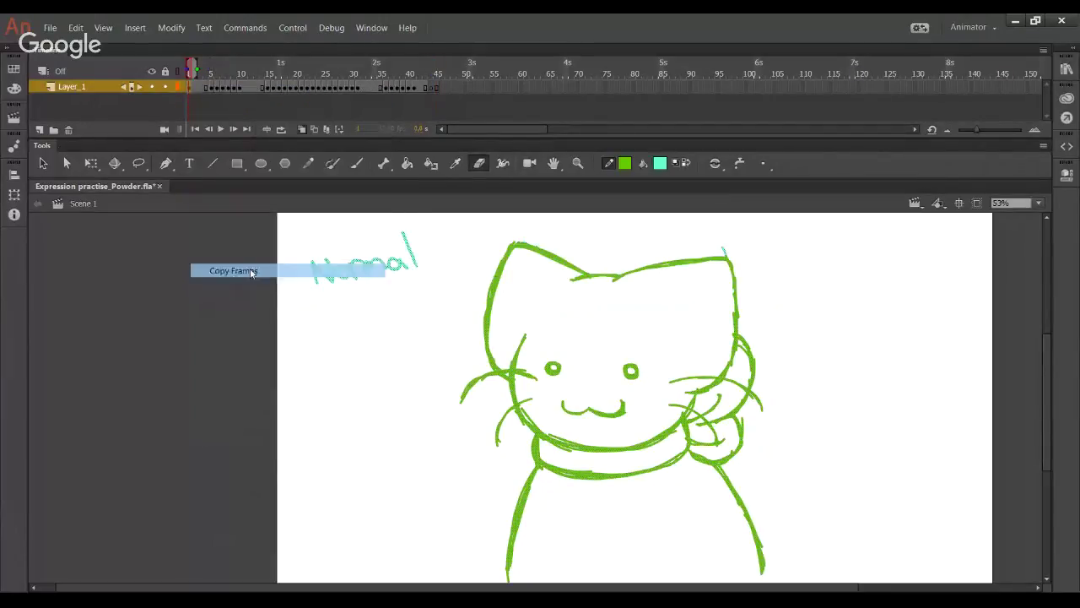
left_click(432, 89)
right_click(433, 88)
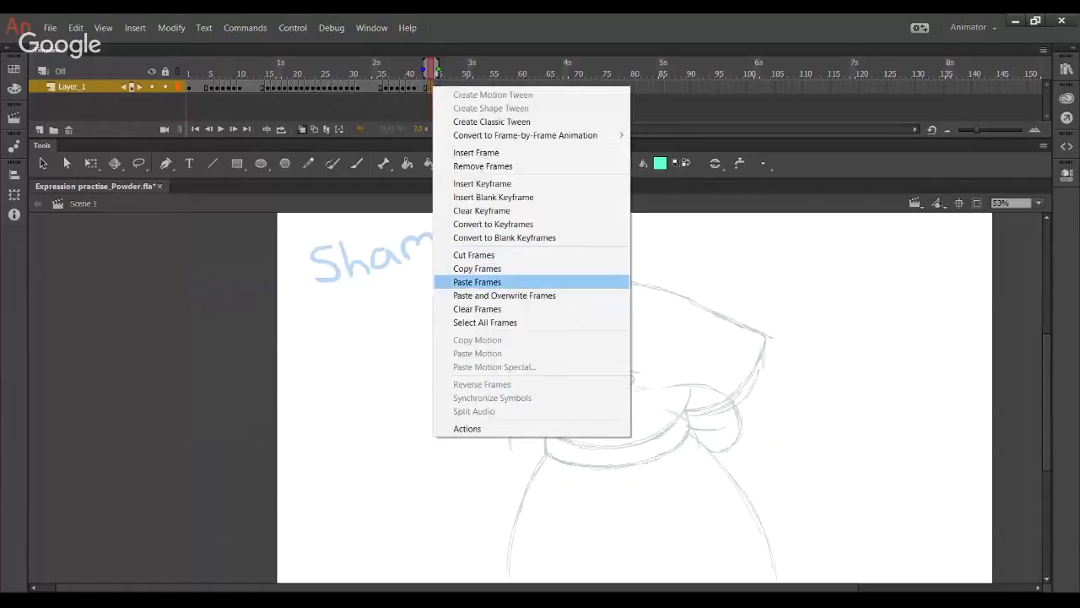
left_click(477, 282)
left_click_drag(432, 92, 446, 96)
Step: Insert a blank keyframe at frame 45 and extend the onion skin range to the Normal pose on frame 47
key("comma")
key("comma")
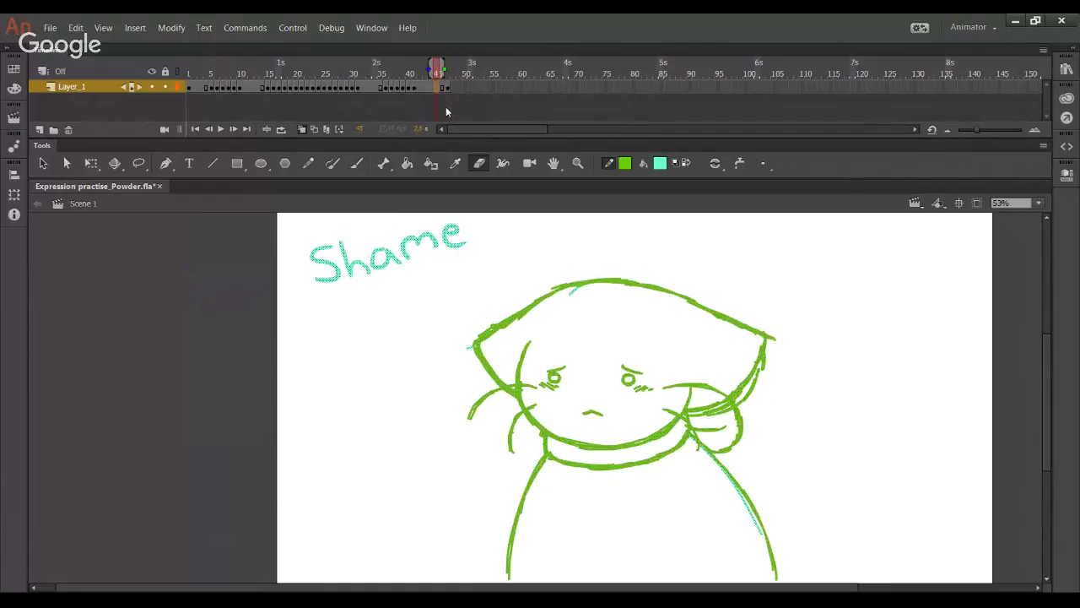
key("F7")
left_click(442, 82)
left_click(437, 87)
left_click_drag(445, 69, 451, 70)
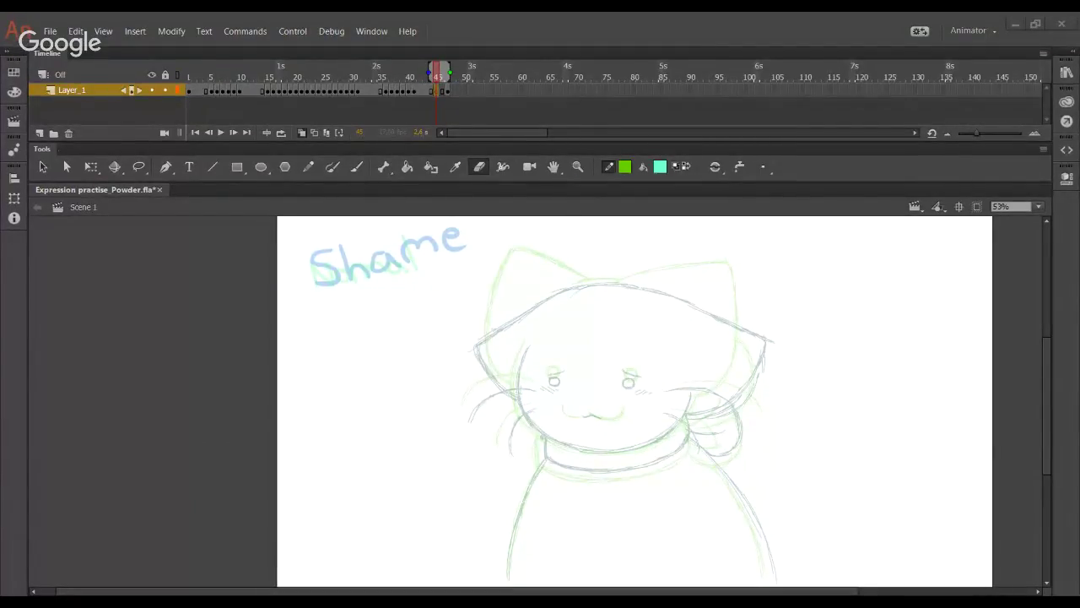
left_click(41, 514)
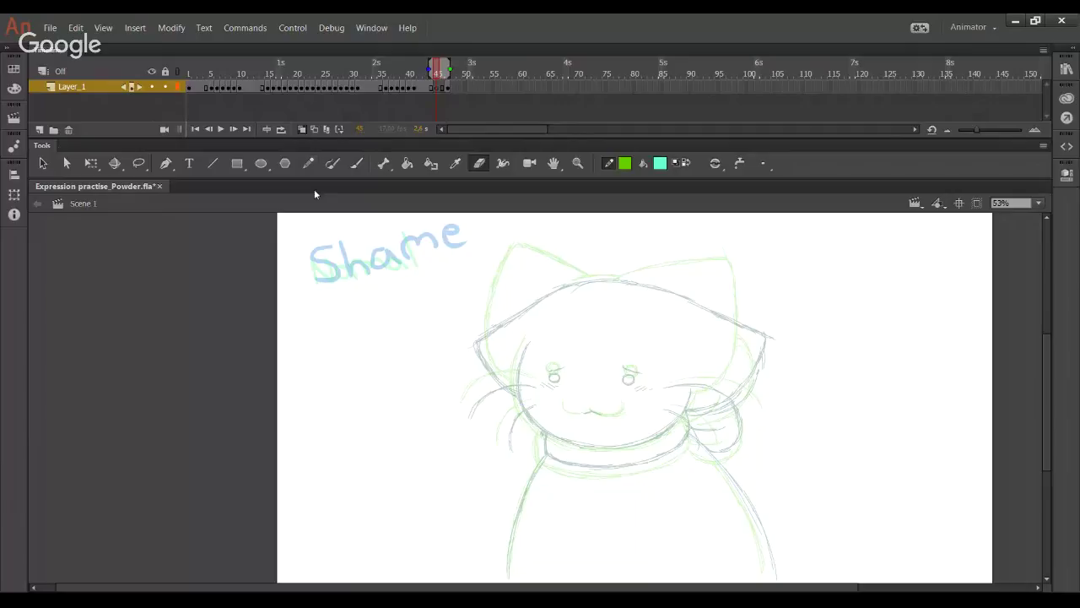
Step: On frame 45, pencil the right ear's upper edge and the crown between the ears, between the Shame and Normal outlines
key("y")
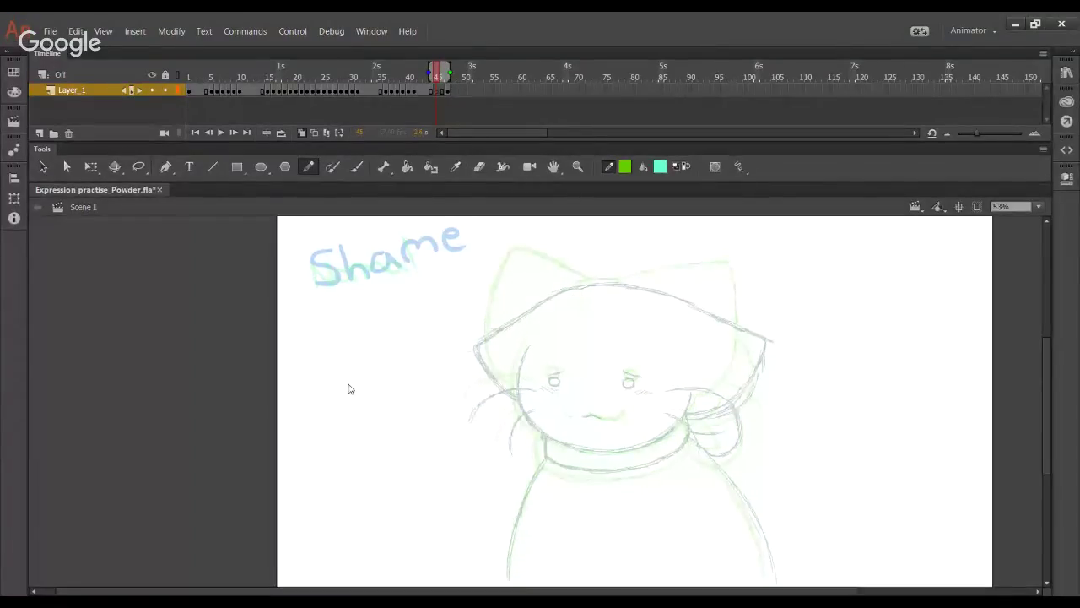
left_click(350, 388)
key("space")
left_click_drag(671, 361, 535, 330)
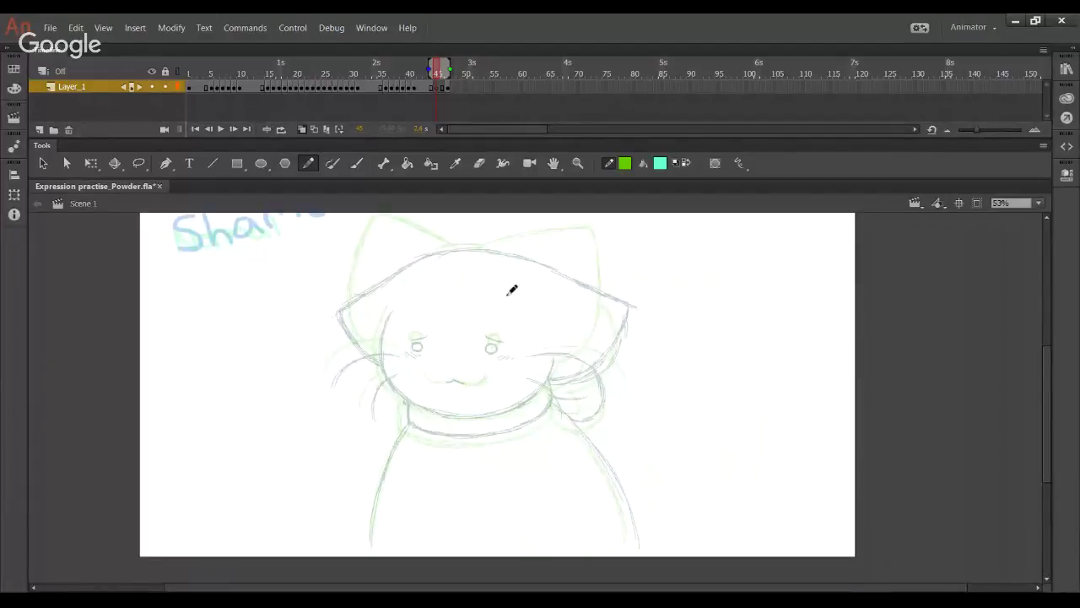
left_click_drag(190, 72, 440, 78)
left_click(438, 88)
key("z")
left_click_drag(674, 377, 342, 215)
mouse_move(468, 313)
left_mouse_down()
mouse_move(490, 327)
mouse_move(585, 304)
left_mouse_up()
key("ctrl+z")
key("ctrl+z")
left_click_drag(511, 317, 579, 305)
mouse_move(513, 316)
left_mouse_down()
mouse_move(645, 303)
mouse_move(766, 314)
left_mouse_up()
key("ctrl+z")
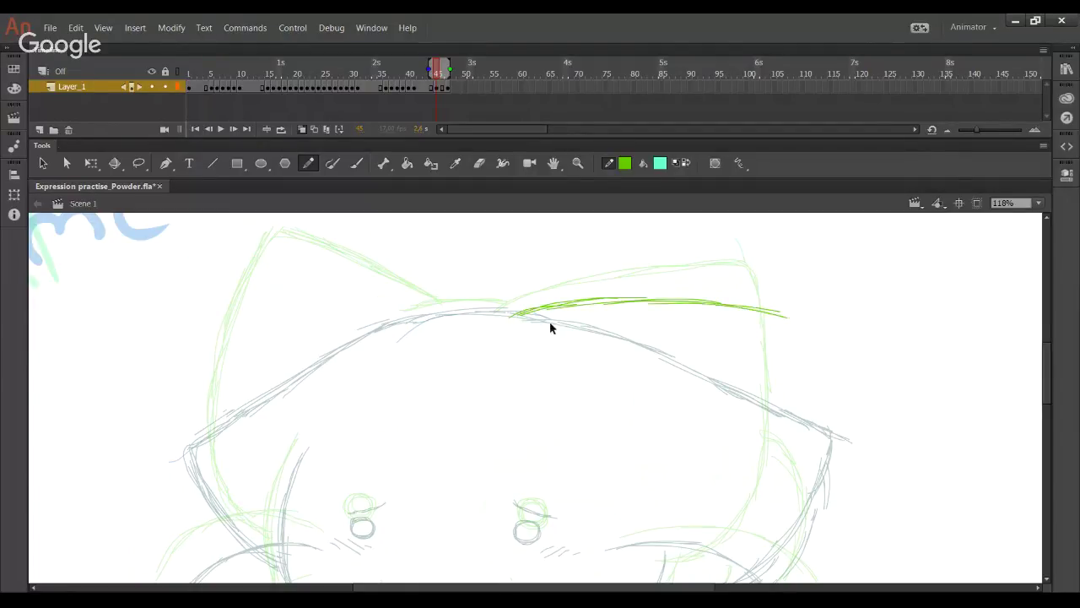
mouse_move(512, 315)
left_mouse_down()
mouse_move(657, 311)
mouse_move(789, 326)
left_mouse_up()
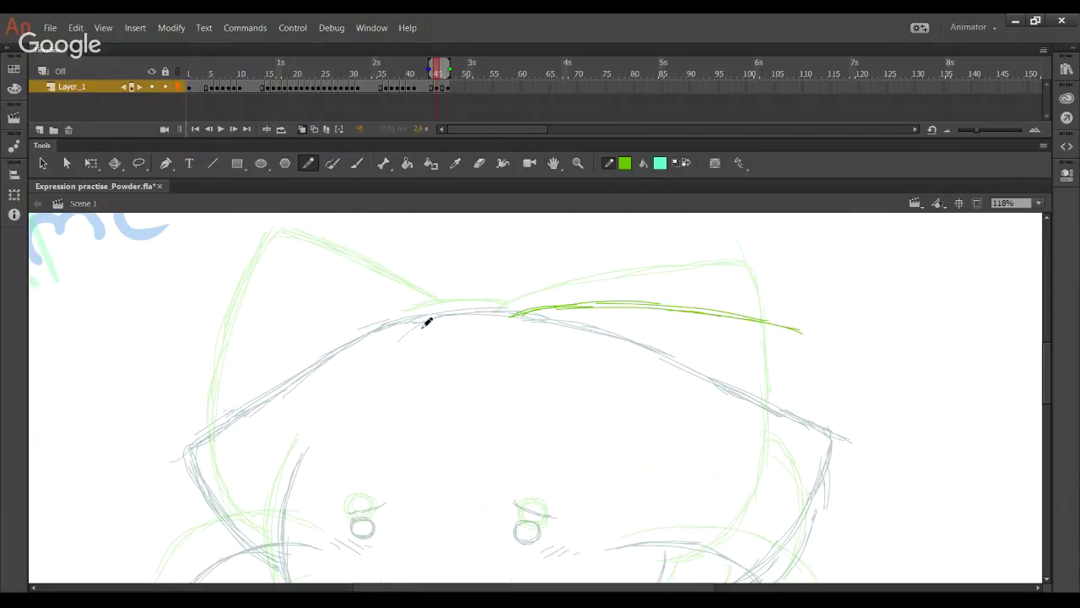
left_click_drag(405, 319, 512, 311)
Step: Pencil the face outline on frame 45 from the left cheek around the chin to the right cheek
scroll(328, 321, "down", 5)
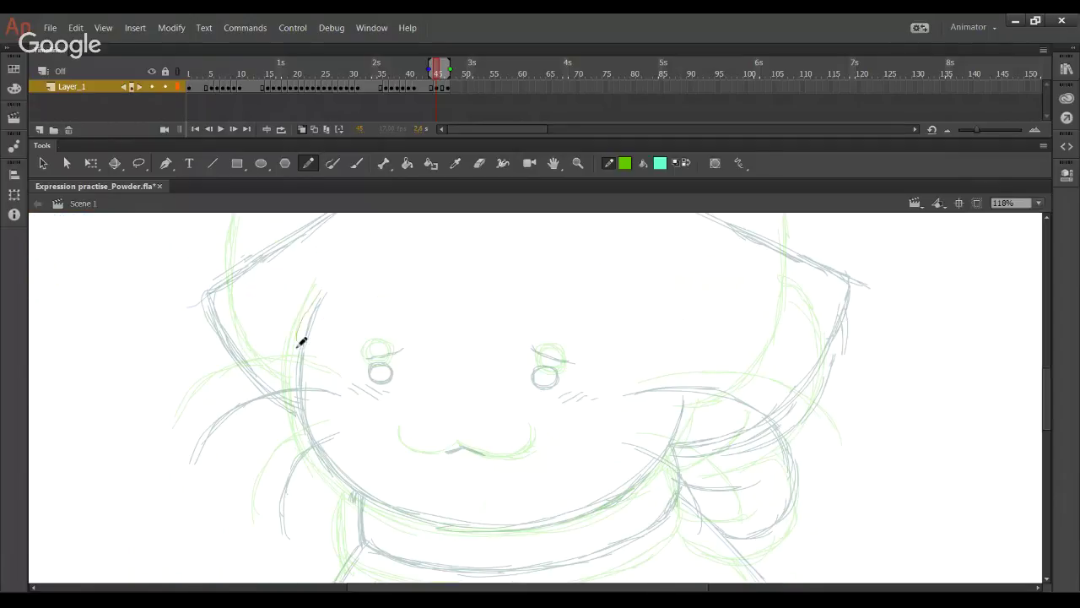
mouse_move(324, 287)
left_mouse_down()
mouse_move(299, 379)
mouse_move(303, 432)
mouse_move(321, 451)
mouse_move(478, 521)
mouse_move(597, 516)
left_mouse_up()
mouse_move(525, 530)
left_mouse_down()
mouse_move(630, 500)
mouse_move(681, 428)
mouse_move(666, 462)
mouse_move(690, 408)
left_mouse_up()
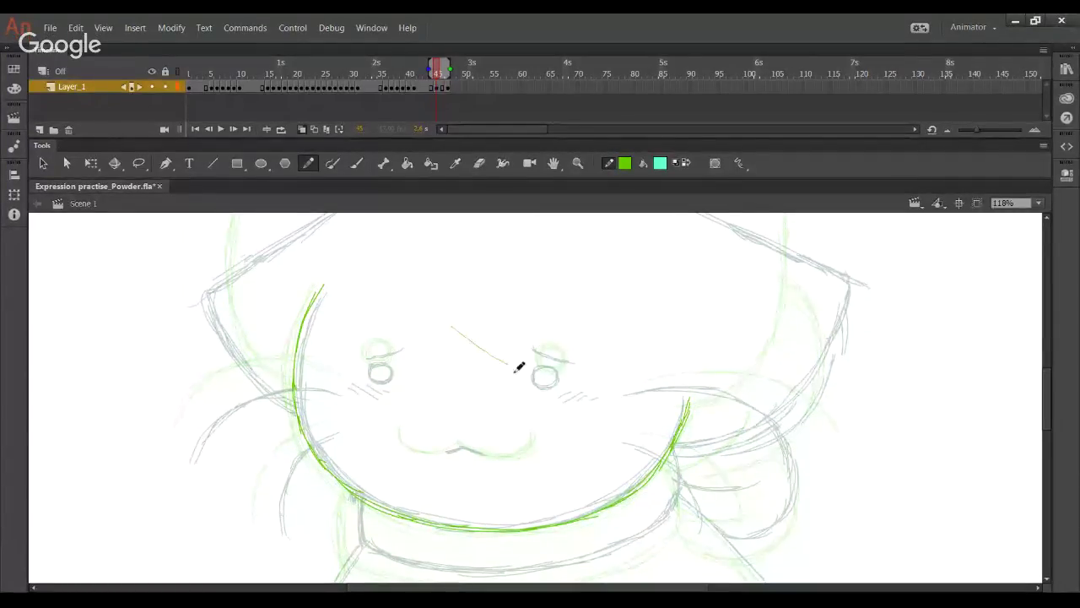
Step: Pencil the left ear's upper edge and the outer sides of both ears down to the cheeks on frame 45
mouse_move(476, 337)
left_mouse_down()
mouse_move(466, 468)
mouse_move(461, 449)
left_mouse_up()
left_click_drag(425, 395, 439, 458)
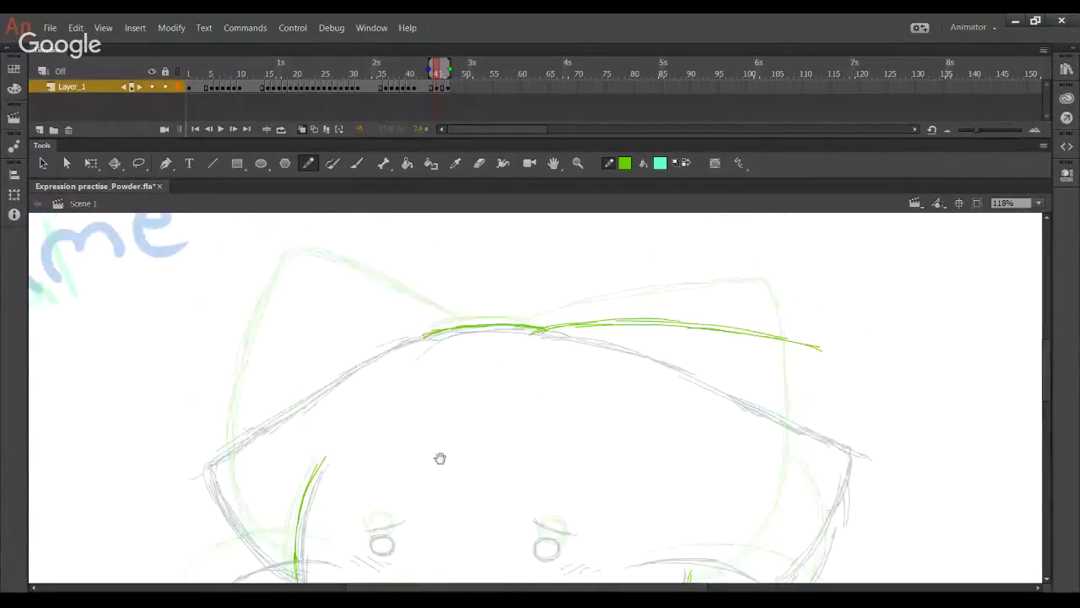
left_click_drag(235, 336, 454, 329)
left_click_drag(357, 410, 337, 321)
left_click_drag(233, 246, 228, 334)
left_click_drag(251, 422, 300, 477)
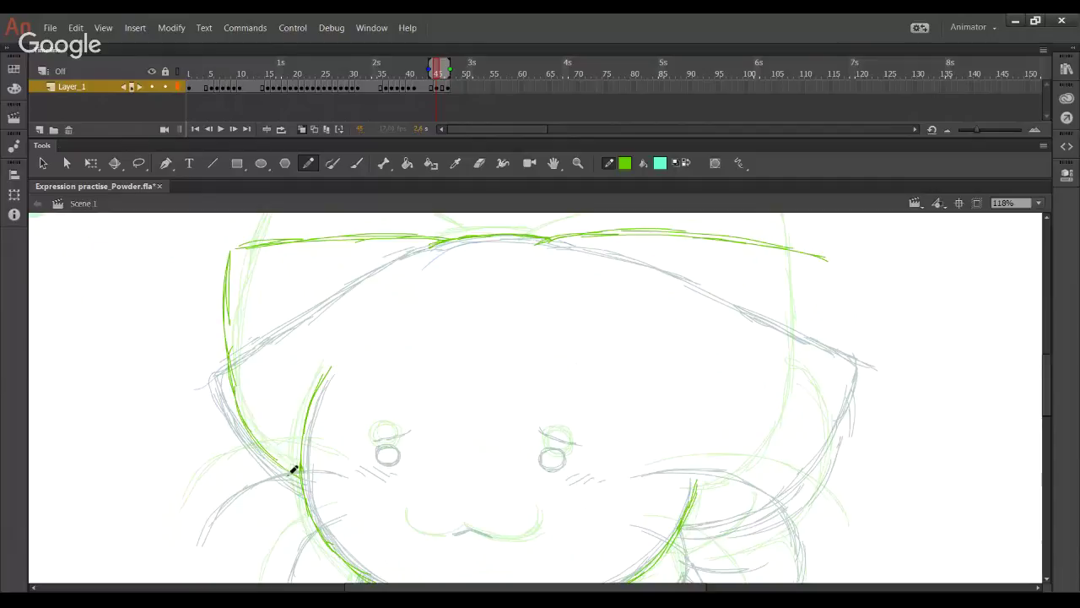
mouse_move(230, 347)
left_mouse_down()
mouse_move(232, 394)
mouse_move(233, 252)
mouse_move(229, 260)
mouse_move(254, 247)
left_mouse_up()
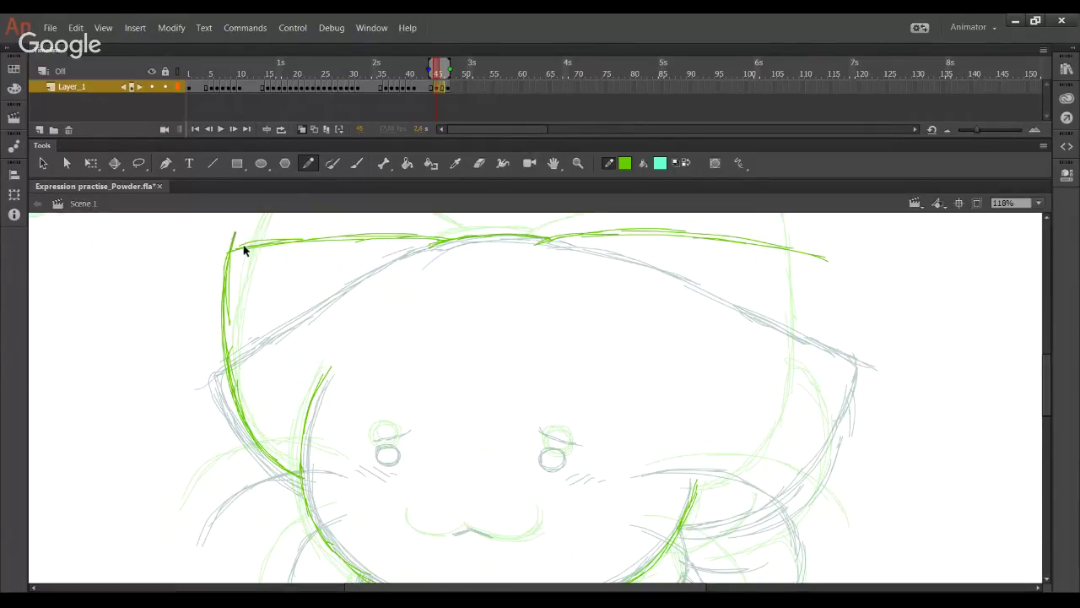
mouse_move(698, 506)
left_mouse_down()
mouse_move(746, 492)
mouse_move(825, 345)
mouse_move(809, 419)
mouse_move(824, 277)
left_mouse_up()
left_click_drag(819, 398, 829, 266)
left_click_drag(822, 370, 827, 280)
Step: Pencil the collar band beneath the chin on frame 45
key("space")
left_click_drag(665, 537, 691, 335)
mouse_move(634, 539)
left_mouse_down()
mouse_move(599, 372)
mouse_move(565, 431)
left_mouse_up()
left_click_drag(319, 269, 323, 320)
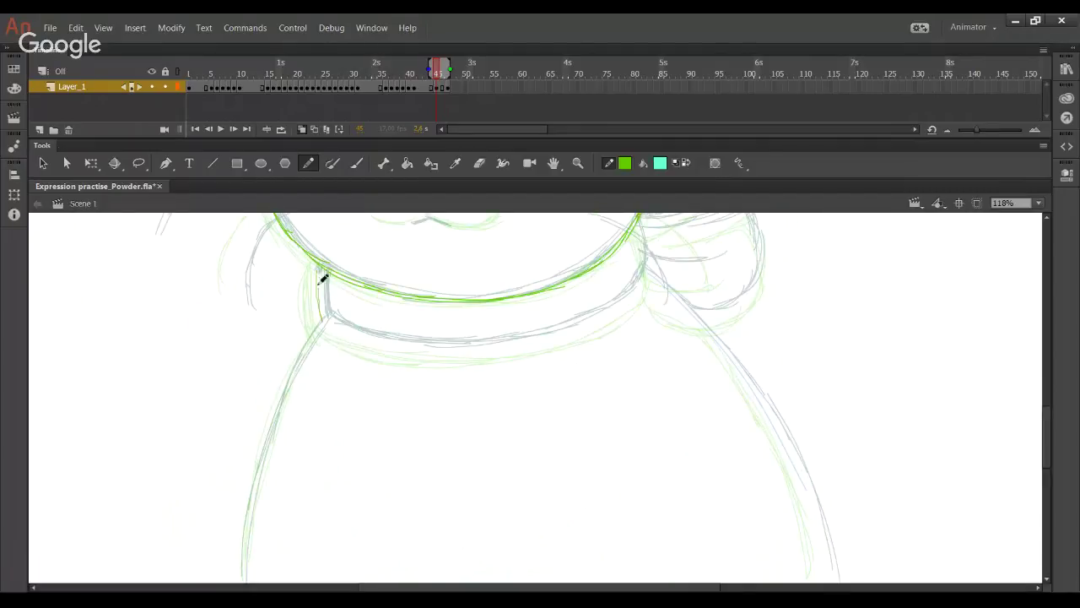
mouse_move(318, 265)
left_mouse_down()
mouse_move(350, 337)
mouse_move(336, 327)
mouse_move(406, 352)
mouse_move(349, 336)
mouse_move(520, 349)
mouse_move(445, 353)
mouse_move(582, 333)
mouse_move(535, 346)
mouse_move(620, 312)
mouse_move(614, 320)
mouse_move(646, 279)
mouse_move(640, 302)
mouse_move(646, 252)
left_mouse_up()
Step: Pencil the left and right body outlines running down from the collar on frame 45
key("space")
left_click_drag(273, 422, 279, 394)
left_click_drag(251, 559, 264, 446)
left_click_drag(255, 513, 288, 369)
left_click_drag(258, 476, 303, 323)
mouse_move(275, 413)
left_mouse_down()
mouse_move(263, 473)
mouse_move(313, 330)
mouse_move(304, 345)
mouse_move(337, 292)
mouse_move(385, 312)
left_mouse_up()
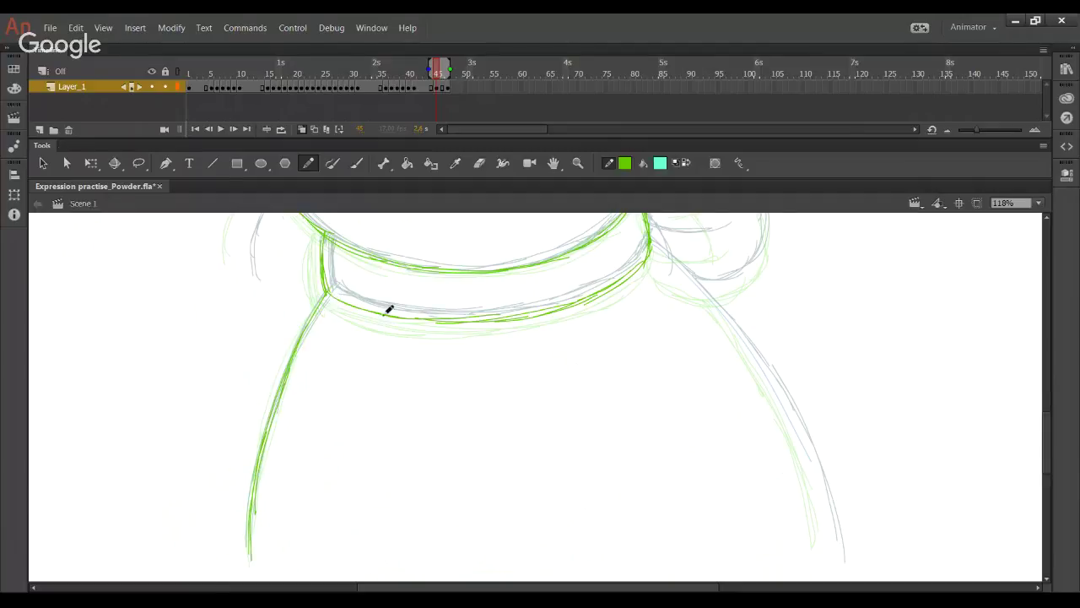
mouse_move(687, 268)
left_mouse_down()
mouse_move(762, 370)
mouse_move(751, 356)
mouse_move(795, 432)
mouse_move(769, 390)
mouse_move(787, 405)
mouse_move(827, 528)
left_mouse_up()
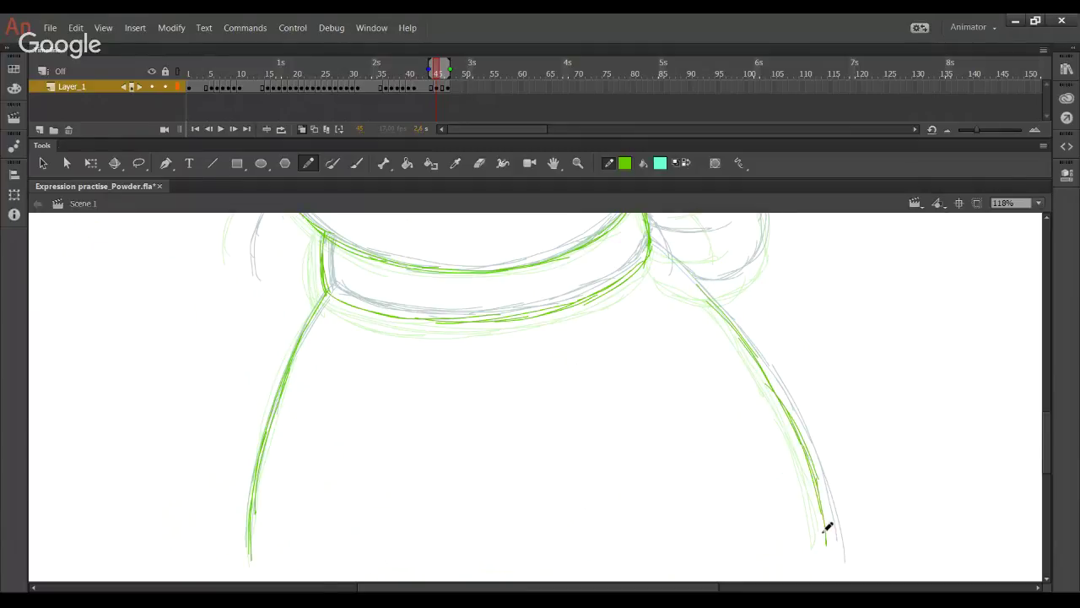
Step: Pencil the whiskers on both sides of the face on frame 45
left_click_drag(679, 372, 710, 565)
key("ctrl+z")
left_click_drag(184, 372, 241, 317)
mouse_move(201, 348)
left_mouse_down()
mouse_move(230, 325)
mouse_move(273, 312)
mouse_move(265, 320)
mouse_move(344, 322)
left_mouse_up()
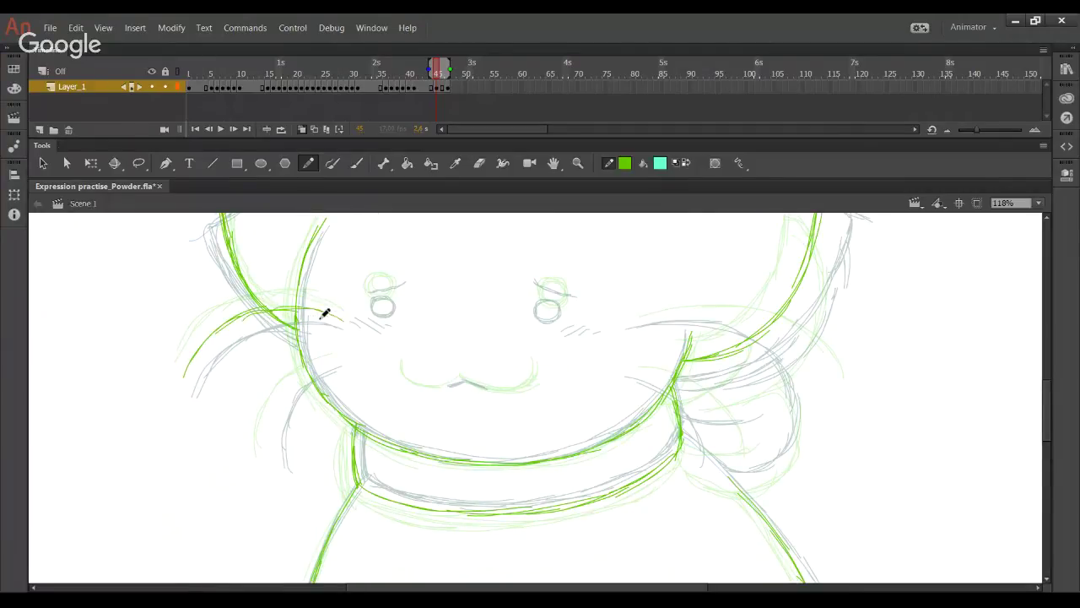
mouse_move(273, 464)
left_mouse_down()
mouse_move(282, 408)
mouse_move(337, 360)
left_mouse_up()
mouse_move(639, 323)
left_mouse_down()
mouse_move(750, 316)
mouse_move(817, 375)
mouse_move(819, 393)
left_mouse_up()
mouse_move(638, 372)
left_mouse_down()
mouse_move(708, 424)
mouse_move(723, 454)
mouse_move(634, 521)
left_mouse_up()
Step: Pencil the bow's upper and lower loops and inner folds beside the collar on frame 45
key("space")
mouse_move(648, 459)
left_mouse_down()
mouse_move(719, 422)
mouse_move(738, 391)
mouse_move(735, 304)
left_mouse_up()
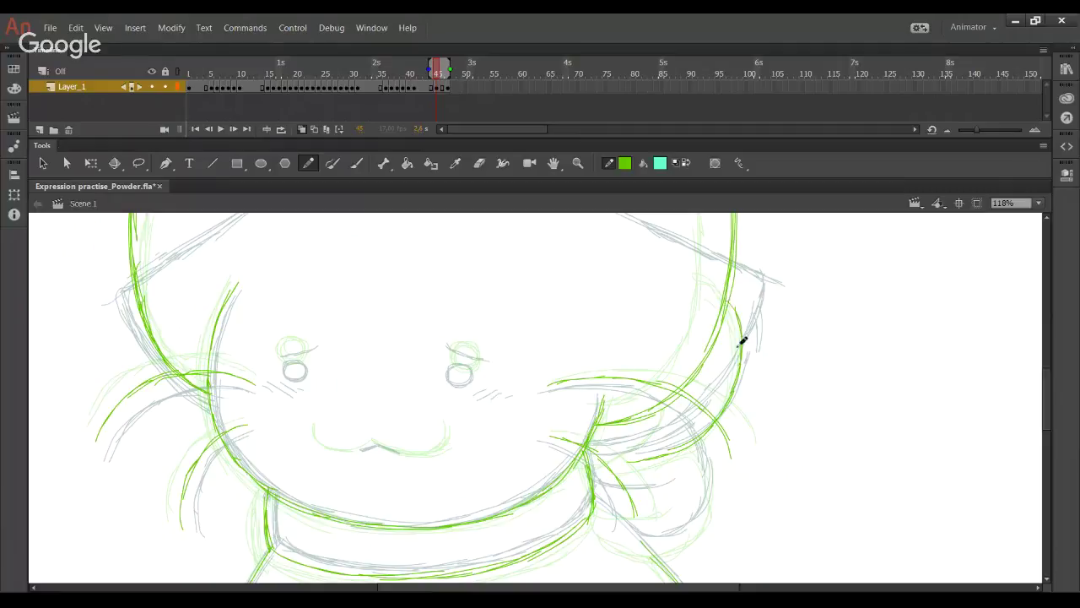
mouse_move(599, 512)
left_mouse_down()
mouse_move(638, 550)
mouse_move(688, 516)
mouse_move(698, 532)
mouse_move(712, 502)
mouse_move(709, 461)
left_mouse_up()
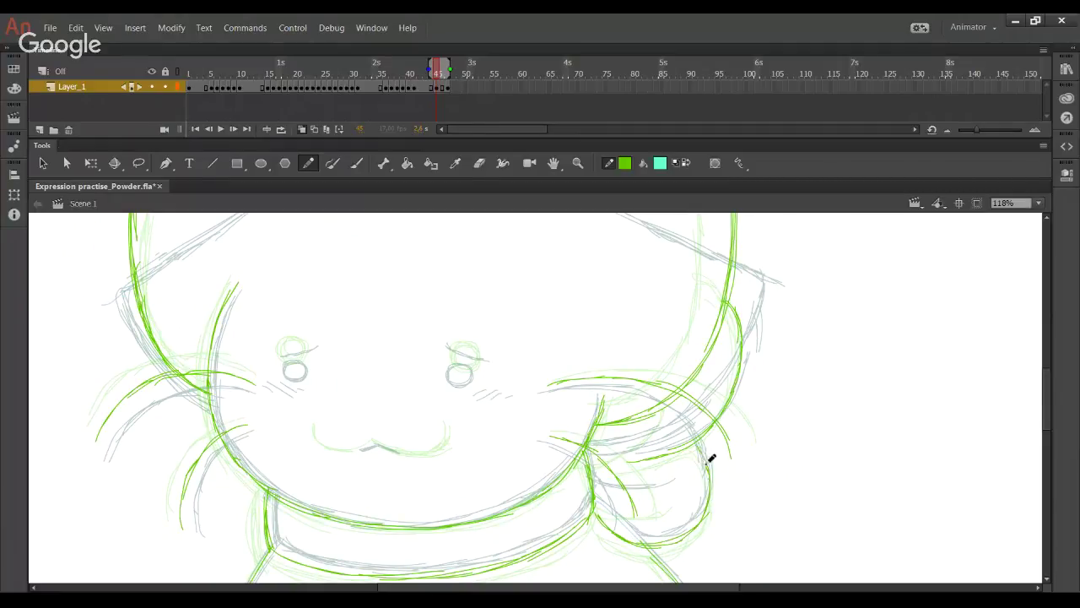
left_click_drag(602, 488, 667, 501)
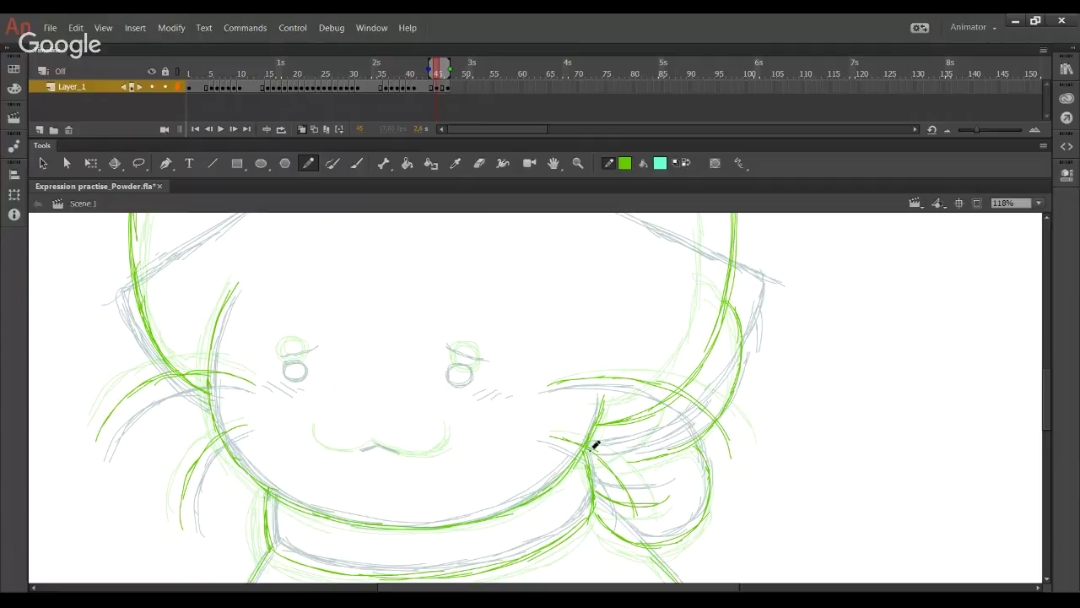
left_click_drag(592, 456, 686, 416)
Step: Pencil both eyes, the short eyebrows, the mouth and small blush marks on frame 45
left_click_drag(498, 399, 541, 425)
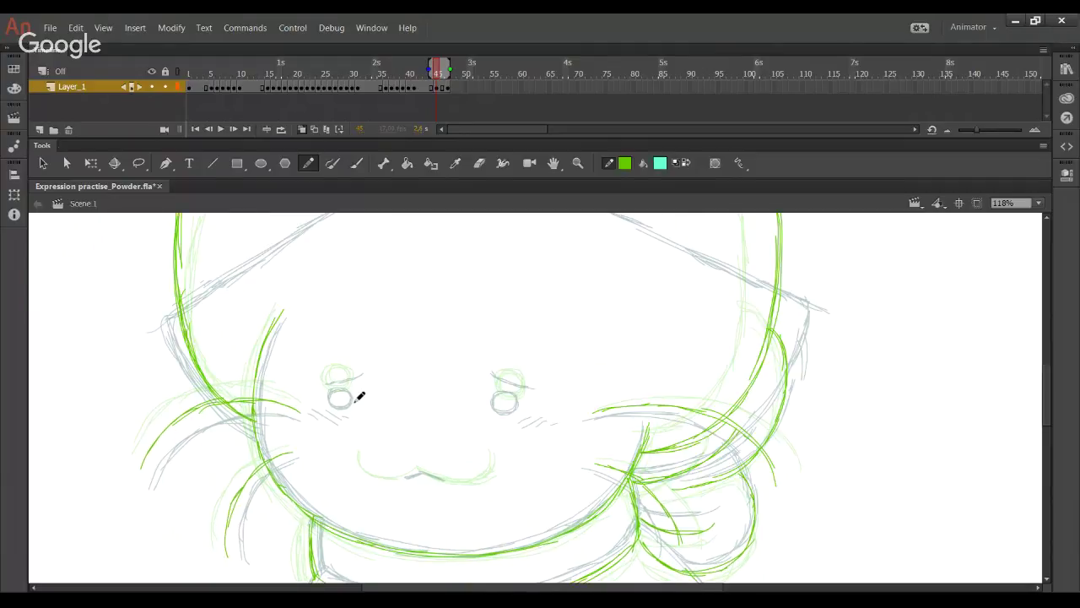
mouse_move(359, 396)
left_mouse_down()
mouse_move(333, 390)
mouse_move(347, 379)
left_mouse_up()
left_click_drag(499, 390, 498, 395)
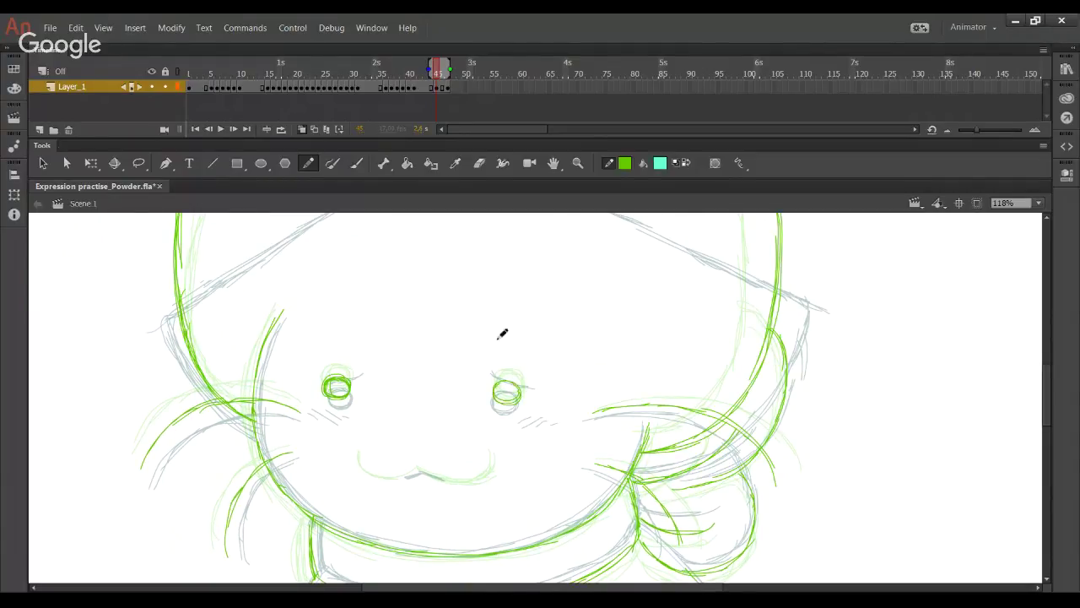
left_click_drag(524, 341, 510, 334)
left_click_drag(404, 477, 459, 478)
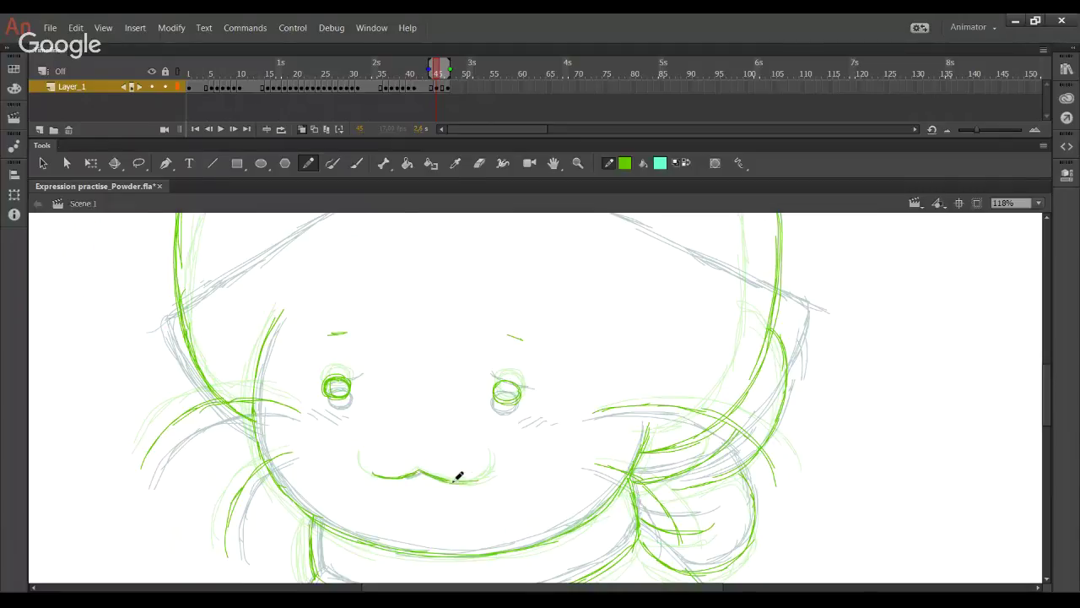
left_click_drag(489, 397, 482, 428)
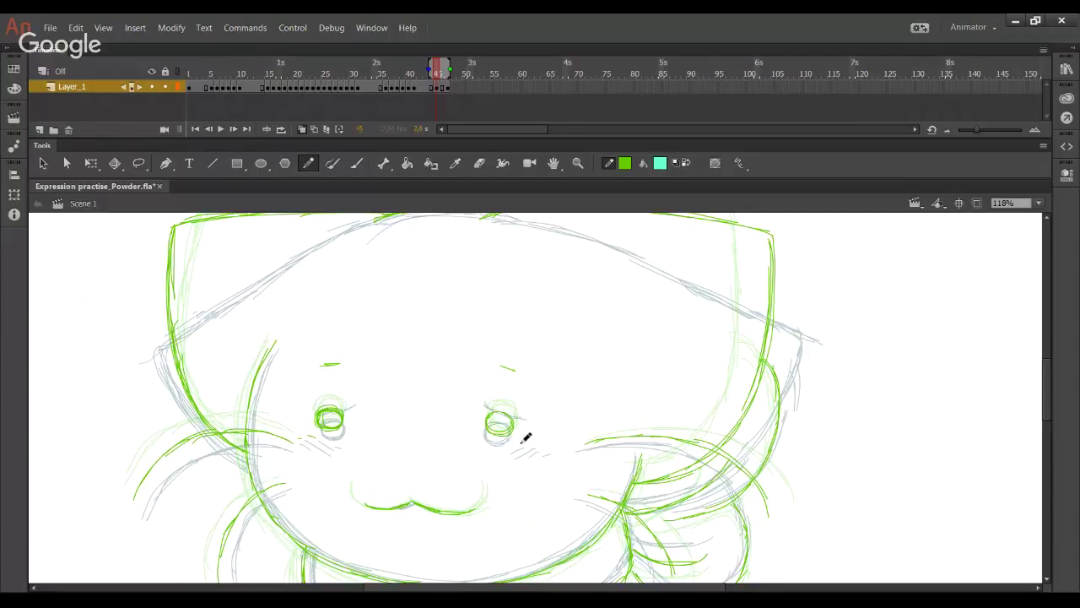
Step: Insert a blank keyframe at frame 46 and pencil the face outline between the frame 45 and Normal drawings
mouse_move(548, 350)
left_mouse_down()
mouse_move(545, 449)
mouse_move(534, 202)
left_mouse_up()
left_click(445, 86)
key("F7")
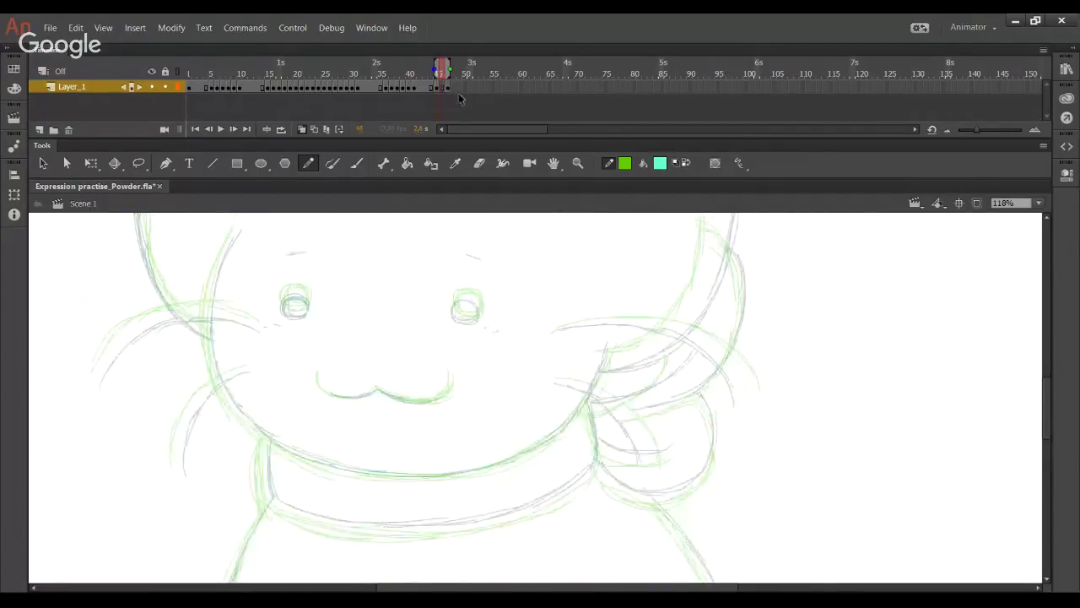
left_click_drag(373, 312, 397, 358)
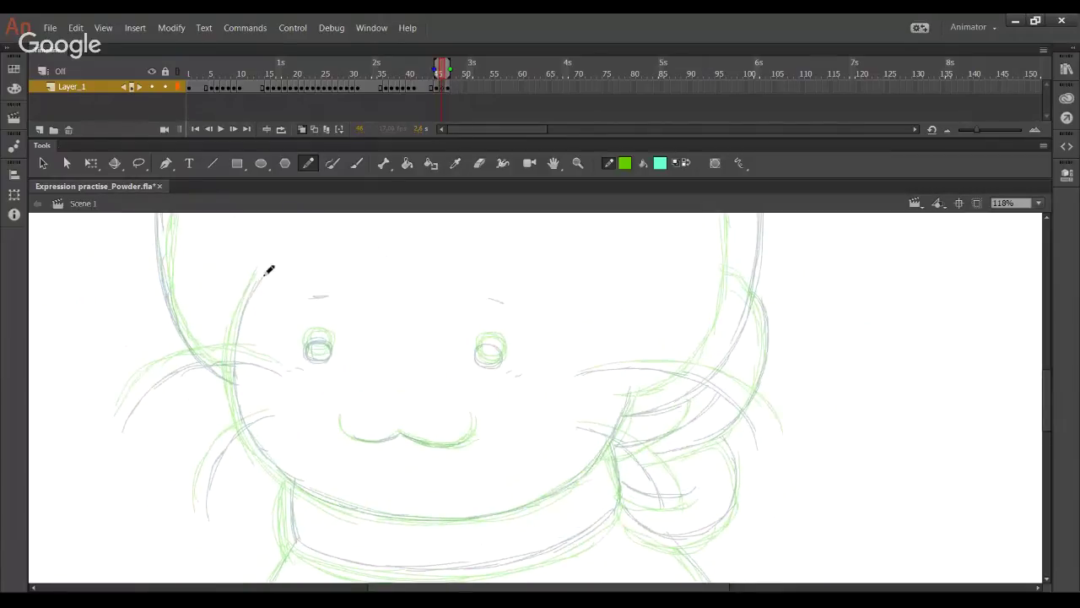
mouse_move(258, 273)
left_mouse_down()
mouse_move(231, 361)
mouse_move(233, 395)
left_mouse_up()
mouse_move(249, 437)
left_mouse_down()
mouse_move(299, 490)
mouse_move(290, 484)
mouse_move(328, 504)
mouse_move(394, 520)
mouse_move(486, 515)
mouse_move(558, 498)
mouse_move(611, 446)
mouse_move(584, 479)
mouse_move(566, 486)
mouse_move(615, 442)
mouse_move(633, 393)
left_mouse_up()
key("ctrl+z")
Step: Pencil both eyes, the curved mouth and faint blush marks on frame 46
mouse_move(311, 338)
left_mouse_down()
mouse_move(336, 351)
mouse_move(332, 342)
left_mouse_up()
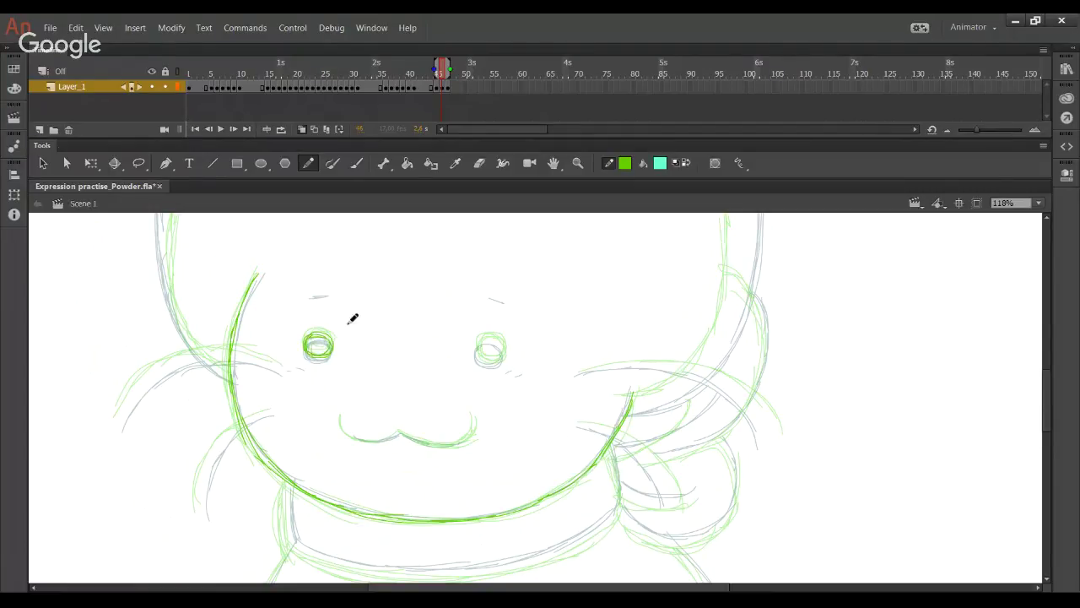
left_click_drag(480, 353, 500, 348)
mouse_move(348, 426)
left_mouse_down()
mouse_move(398, 437)
mouse_move(377, 446)
mouse_move(406, 435)
mouse_move(444, 448)
mouse_move(413, 443)
mouse_move(471, 434)
left_mouse_up()
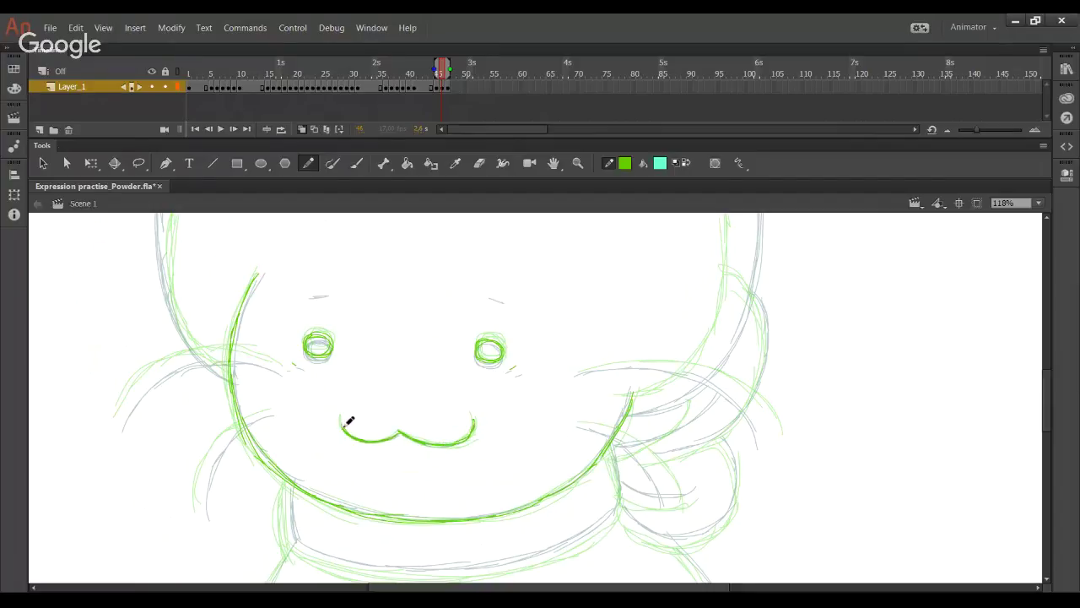
Step: Pencil the whiskers on both sides of the face on frame 46
mouse_move(577, 375)
left_mouse_down()
mouse_move(655, 368)
mouse_move(598, 371)
mouse_move(703, 375)
mouse_move(733, 387)
mouse_move(773, 435)
left_mouse_up()
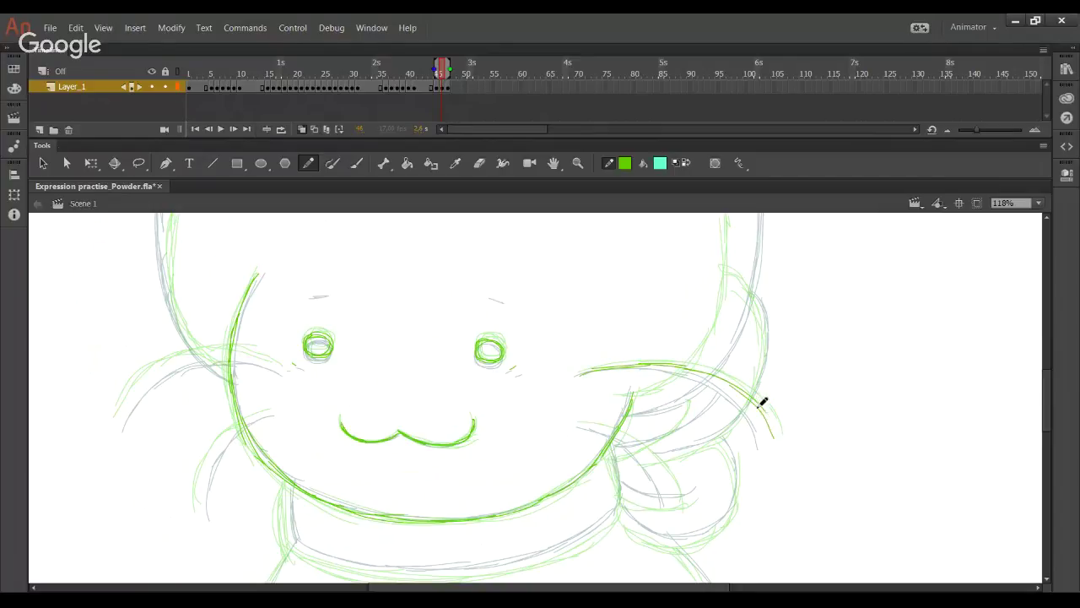
mouse_move(577, 424)
left_mouse_down()
mouse_move(630, 443)
mouse_move(674, 491)
mouse_move(655, 465)
mouse_move(667, 501)
left_mouse_up()
mouse_move(201, 511)
left_mouse_down()
mouse_move(236, 440)
mouse_move(218, 457)
mouse_move(262, 420)
mouse_move(232, 437)
mouse_move(273, 414)
left_mouse_up()
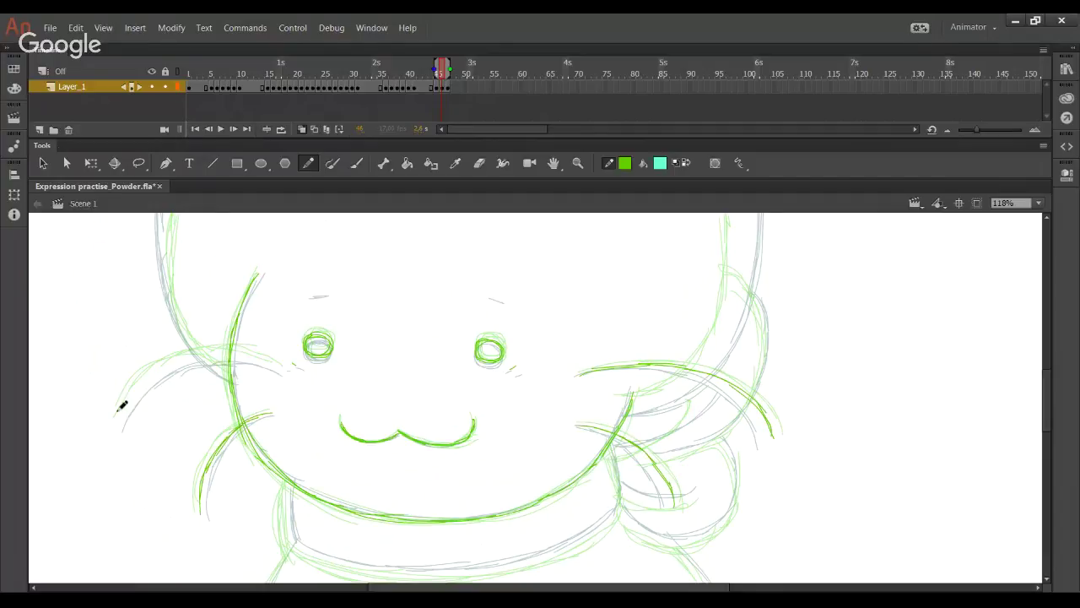
mouse_move(138, 394)
left_mouse_down()
mouse_move(167, 378)
mouse_move(130, 403)
mouse_move(198, 358)
mouse_move(168, 376)
mouse_move(213, 355)
mouse_move(260, 357)
left_mouse_up()
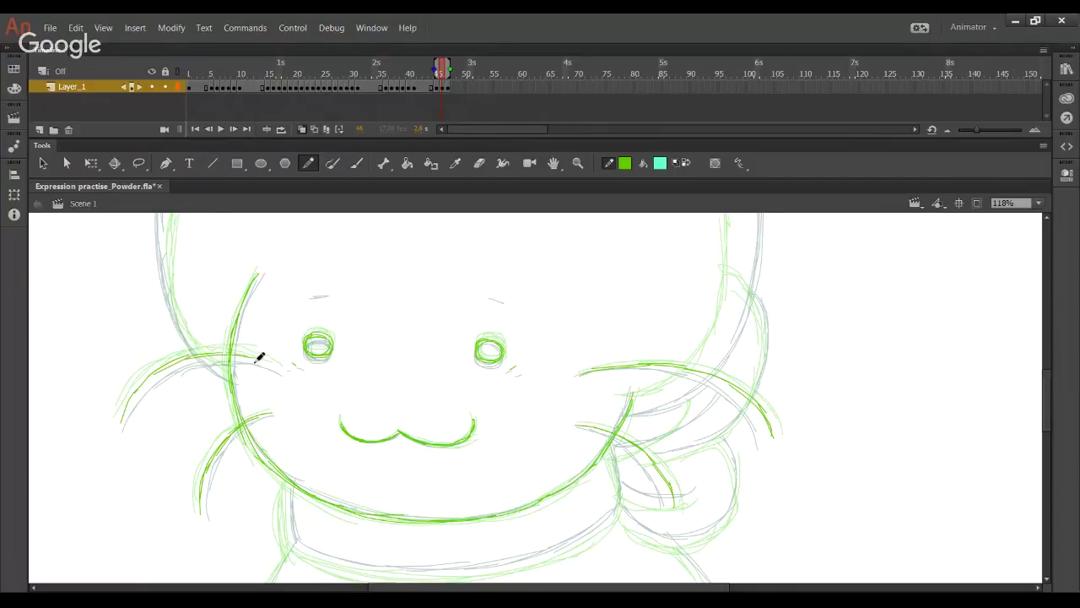
Step: Pencil the collar band beneath the chin on frame 46
left_click_drag(410, 485, 359, 308)
mouse_move(241, 318)
left_mouse_down()
mouse_move(240, 364)
mouse_move(282, 382)
mouse_move(242, 359)
mouse_move(309, 389)
mouse_move(449, 392)
mouse_move(532, 363)
mouse_move(569, 332)
mouse_move(550, 353)
mouse_move(570, 319)
mouse_move(571, 330)
mouse_move(568, 278)
left_mouse_up()
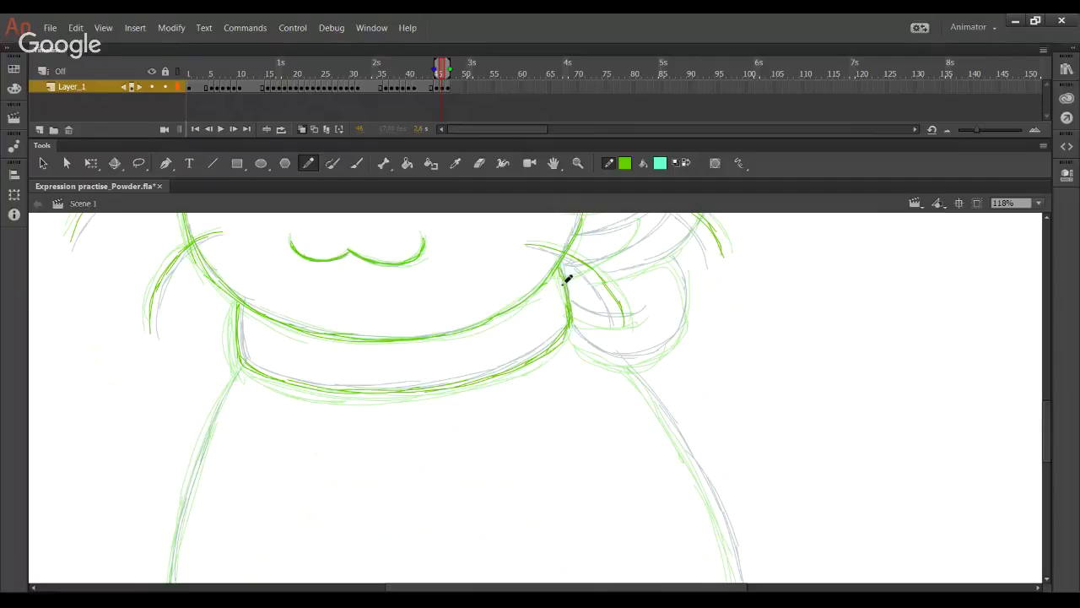
left_click_drag(337, 503, 358, 414)
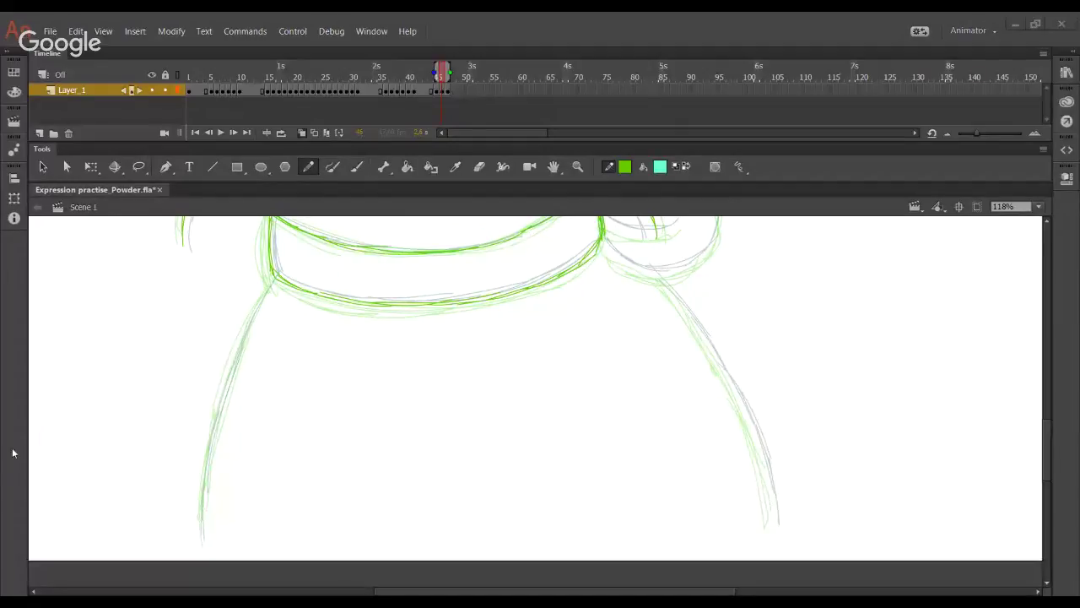
Step: Pencil the body's left edge and the rounded loops to the right of the collar on frame 46
left_click_drag(203, 535, 230, 361)
mouse_move(202, 517)
left_mouse_down()
mouse_move(227, 405)
mouse_move(273, 287)
left_mouse_up()
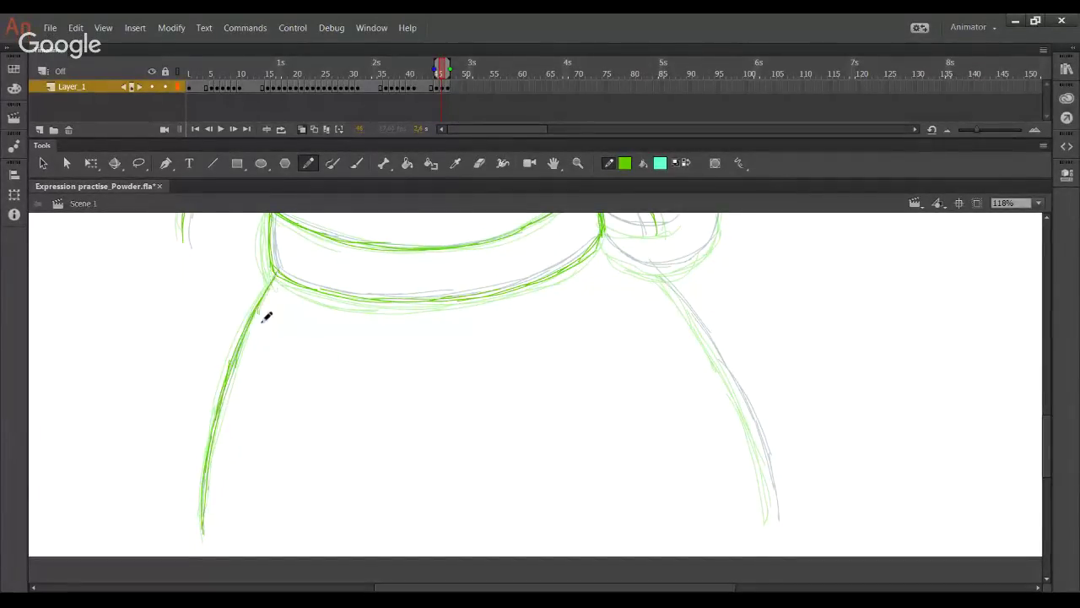
scroll(594, 349, "up", 5)
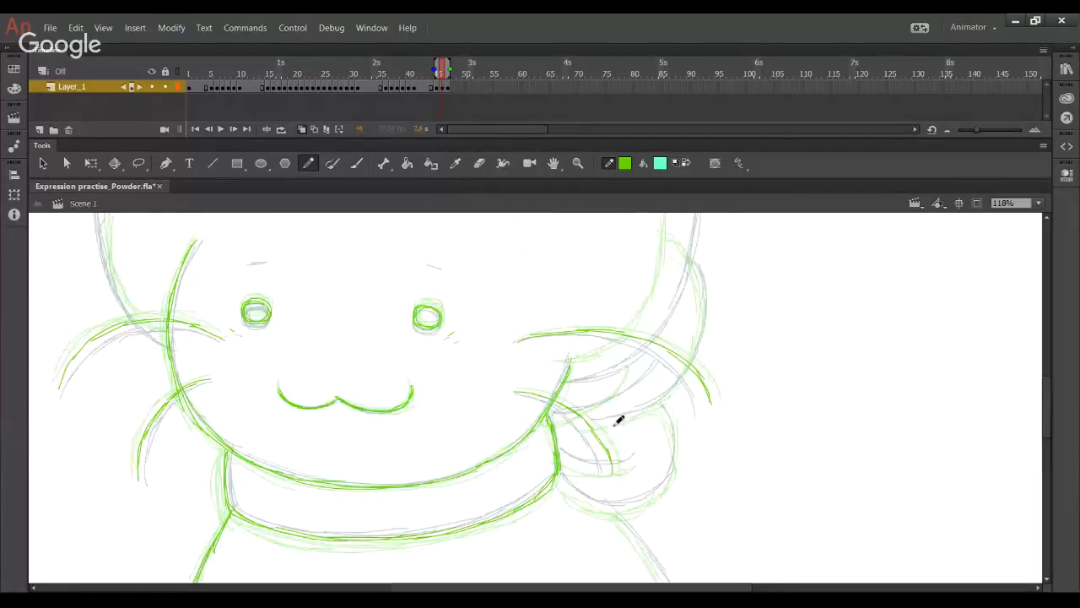
mouse_move(598, 424)
left_mouse_down()
mouse_move(685, 374)
mouse_move(699, 344)
mouse_move(697, 262)
mouse_move(686, 267)
left_mouse_up()
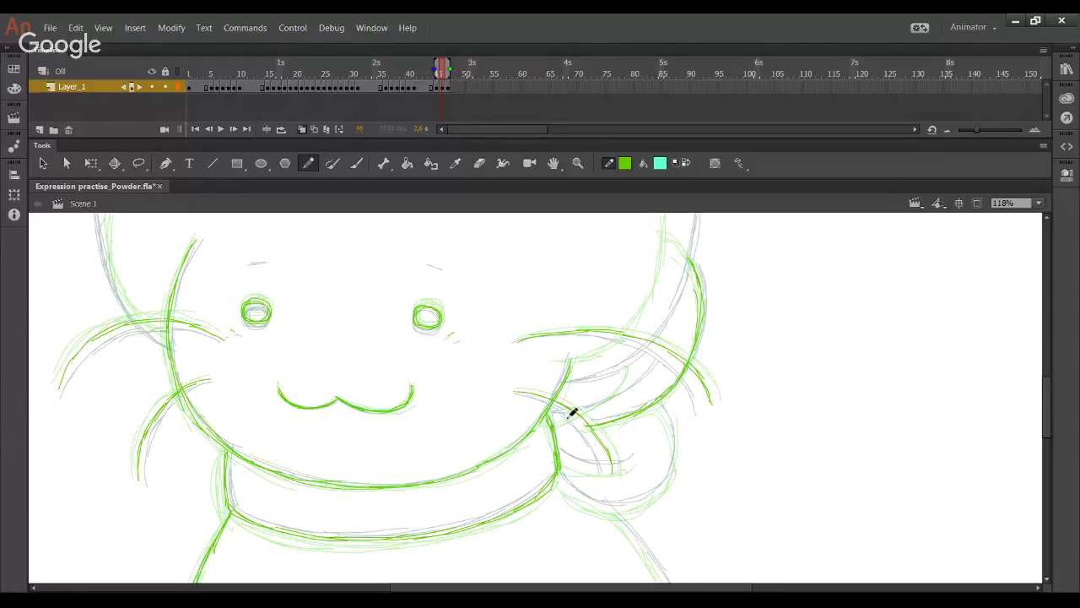
mouse_move(549, 418)
left_mouse_down()
mouse_move(622, 389)
mouse_move(641, 367)
left_mouse_up()
mouse_move(559, 460)
left_mouse_down()
mouse_move(627, 468)
mouse_move(627, 506)
mouse_move(678, 445)
mouse_move(673, 427)
left_mouse_up()
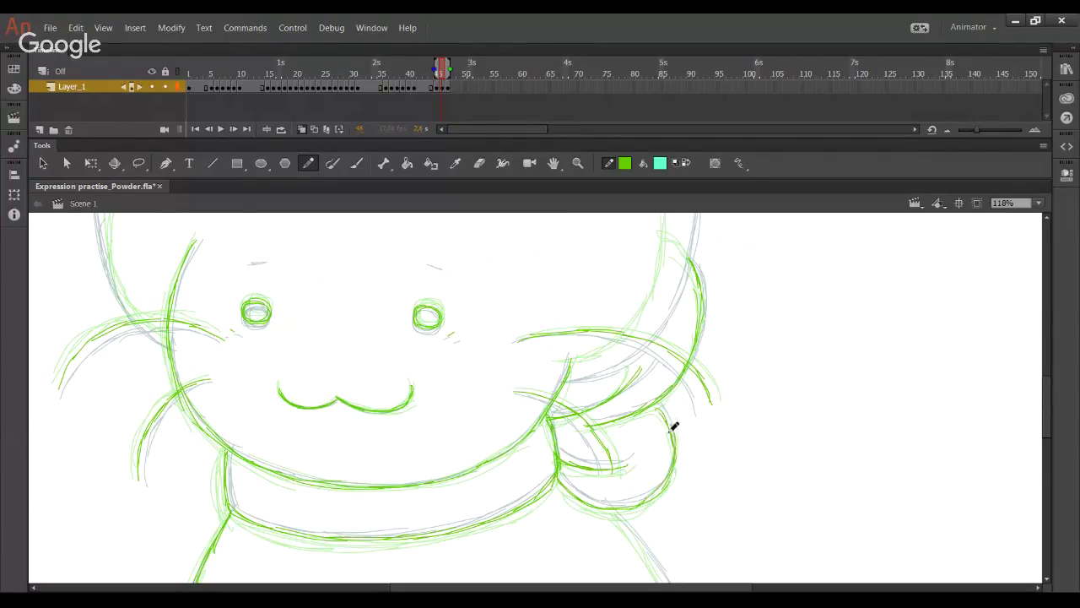
Step: Pencil the body's right edge below the loops on frame 46
mouse_move(636, 486)
left_mouse_down()
mouse_move(548, 253)
mouse_move(550, 296)
mouse_move(636, 469)
left_mouse_up()
left_click_drag(618, 421, 638, 520)
left_click_drag(633, 461, 640, 521)
Step: Pencil the top and outer edge of the right ear on frame 46, midway between the two onion-skinned drawings
mouse_move(443, 234)
left_mouse_down()
mouse_move(555, 489)
mouse_move(556, 518)
left_mouse_up()
left_click_drag(440, 299, 563, 269)
left_click_drag(485, 285, 603, 267)
left_click_drag(516, 274, 653, 270)
left_click_drag(556, 272, 711, 273)
scroll(637, 323, "down", 3)
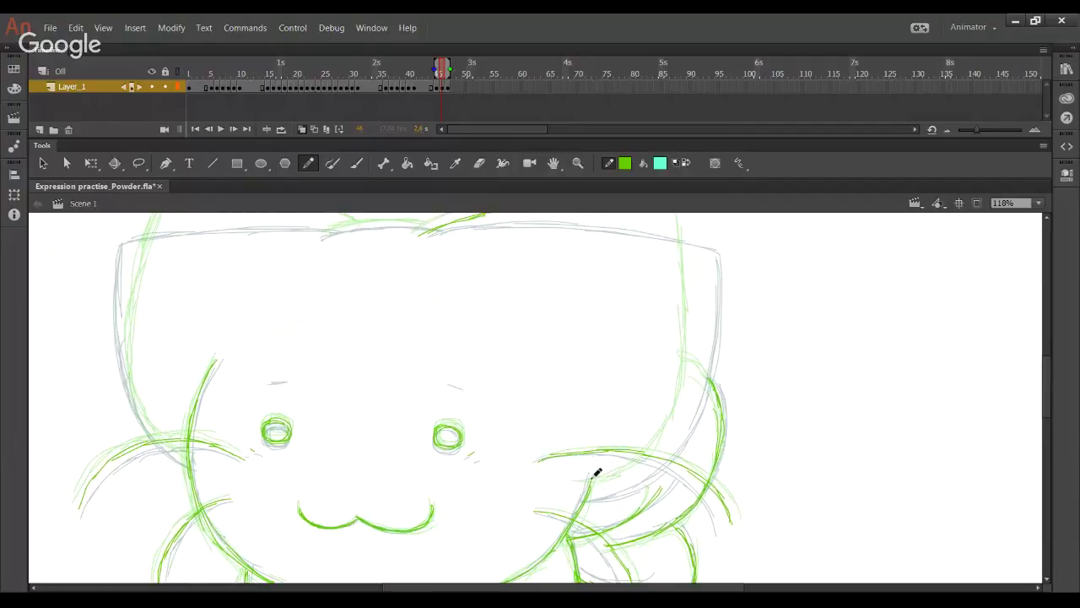
mouse_move(580, 490)
left_mouse_down()
mouse_move(644, 473)
mouse_move(666, 455)
left_mouse_up()
mouse_move(609, 485)
left_mouse_down()
mouse_move(647, 471)
mouse_move(699, 380)
left_mouse_up()
left_click_drag(674, 436, 700, 287)
mouse_move(700, 369)
left_mouse_down()
mouse_move(702, 261)
mouse_move(703, 359)
left_mouse_up()
key("space")
left_click_drag(694, 258, 710, 425)
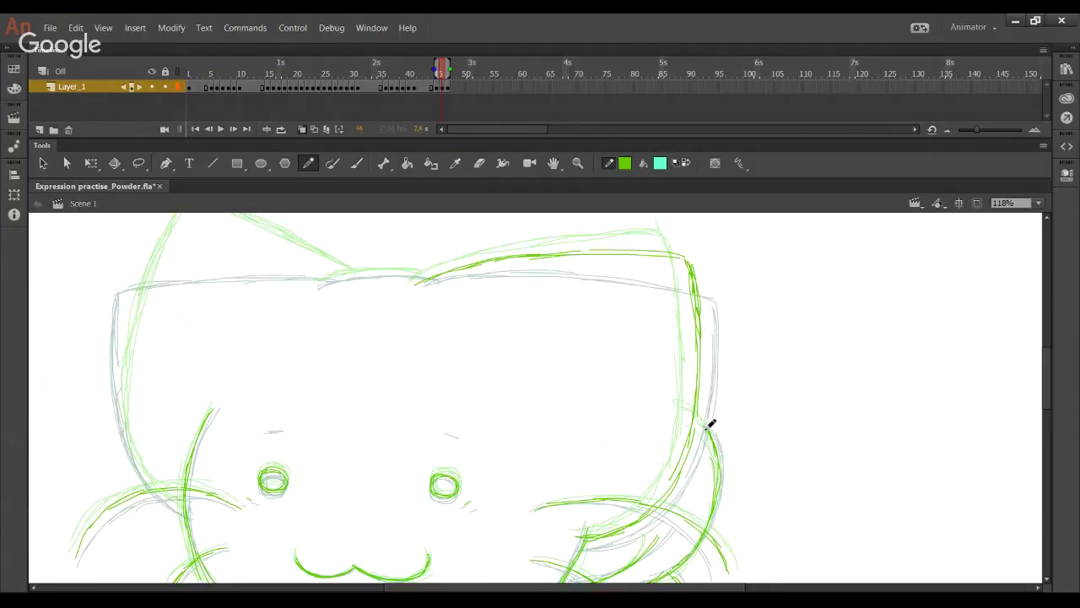
Step: Pencil the crown of the head and the left ear on frame 46
left_click(390, 603)
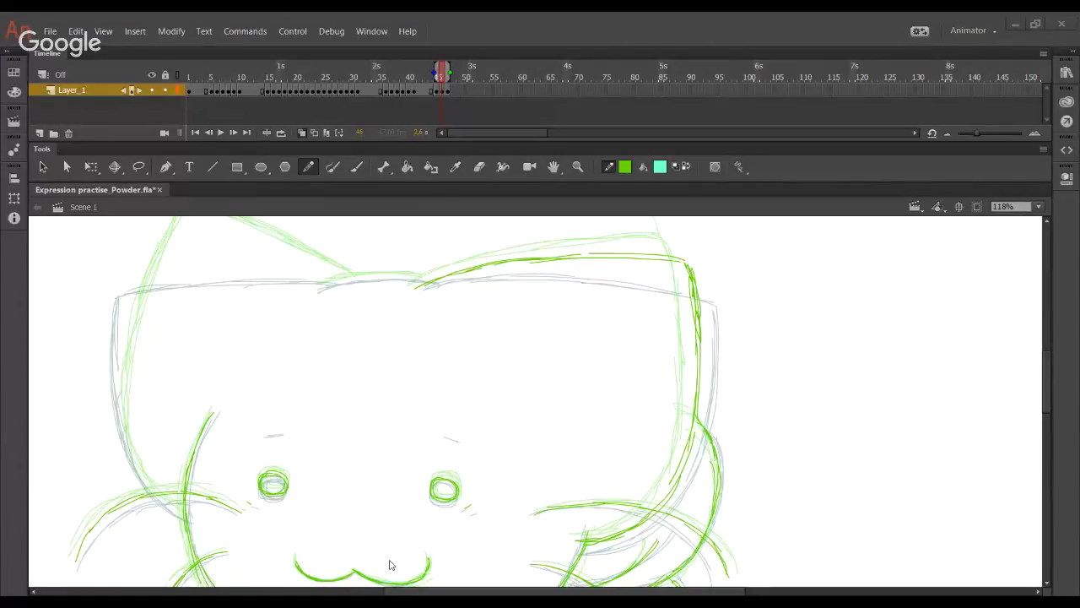
left_click(10, 496)
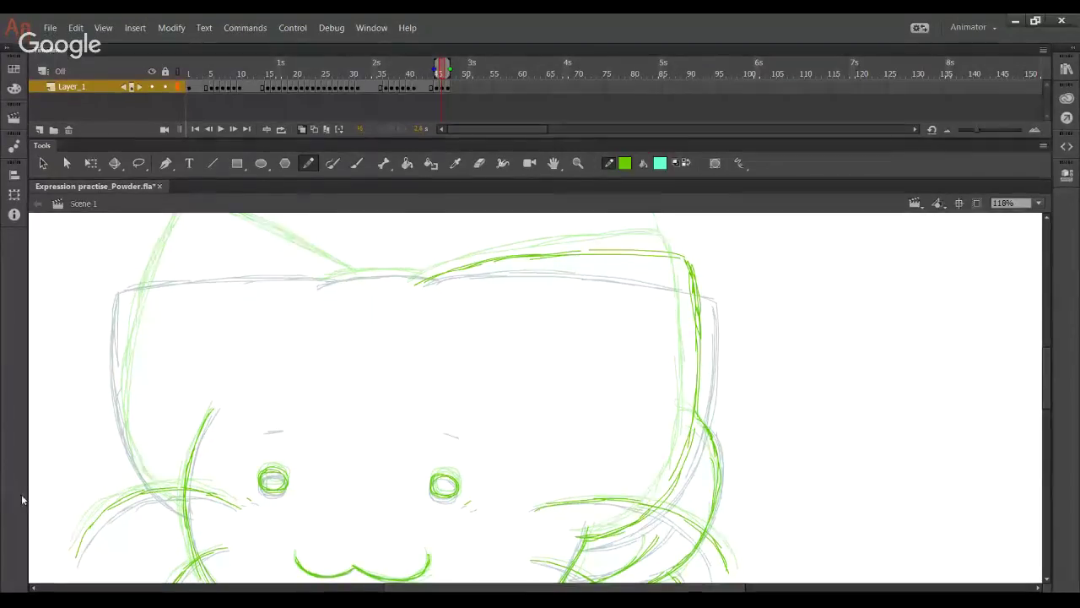
left_click_drag(398, 281, 452, 332)
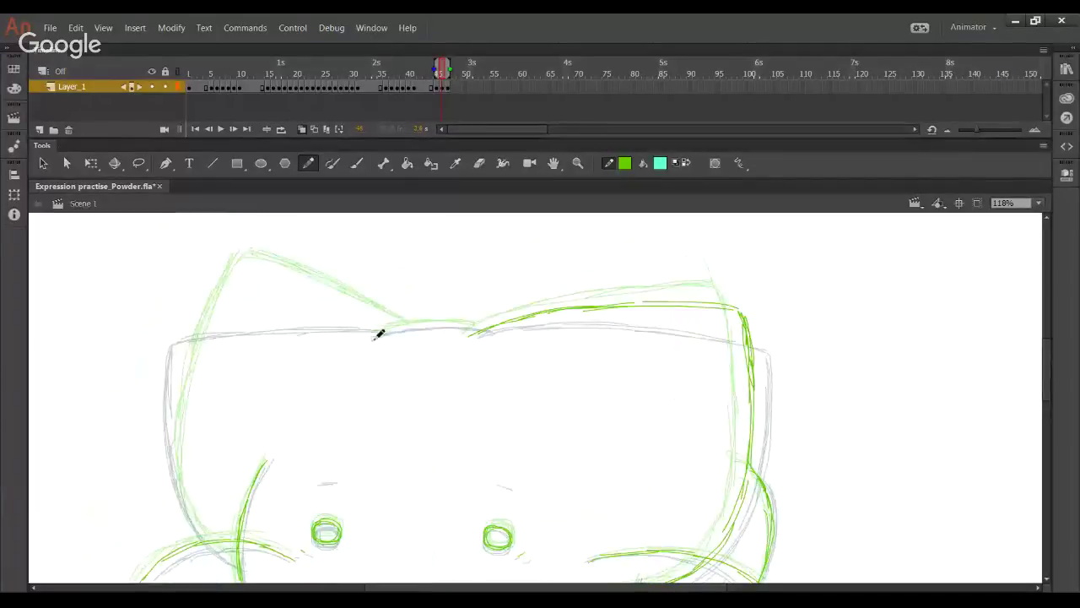
left_click_drag(374, 336, 483, 328)
left_click_drag(349, 316, 397, 327)
left_click_drag(310, 312, 400, 328)
left_click_drag(268, 303, 368, 321)
mouse_move(247, 296)
left_mouse_down()
mouse_move(347, 315)
mouse_move(199, 294)
left_mouse_up()
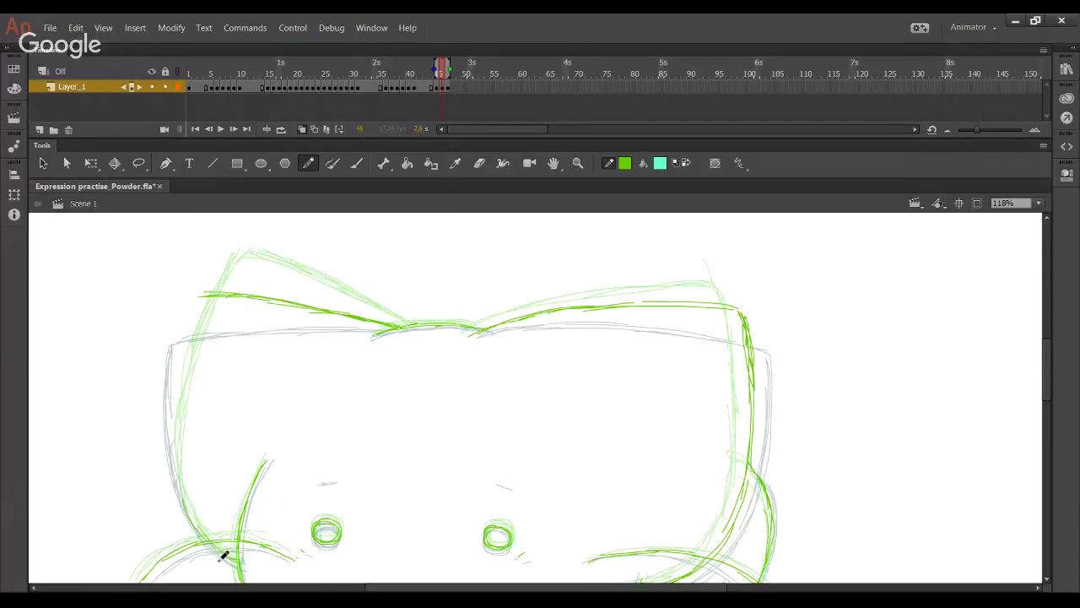
mouse_move(214, 540)
left_mouse_down()
mouse_move(186, 480)
mouse_move(181, 374)
mouse_move(207, 294)
left_mouse_up()
Step: Insert a blank keyframe at frame 44 and limit the onion skin to one frame on each side
mouse_move(472, 447)
left_mouse_down()
mouse_move(427, 346)
mouse_move(518, 439)
mouse_move(545, 296)
mouse_move(533, 281)
mouse_move(526, 478)
mouse_move(514, 265)
mouse_move(501, 425)
left_mouse_up()
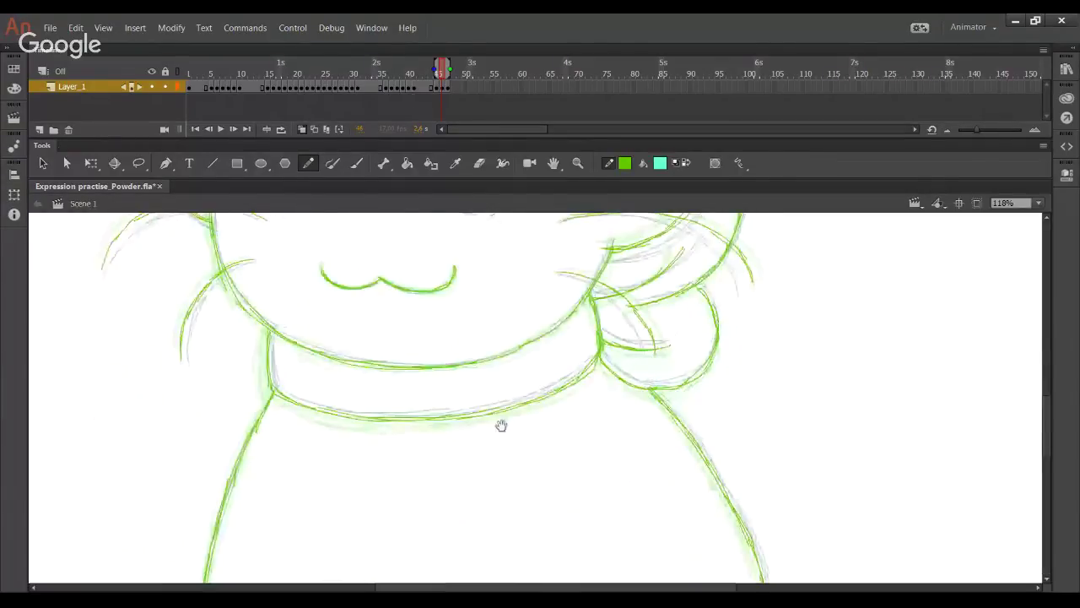
left_click(431, 88)
key("F6")
key("Delete")
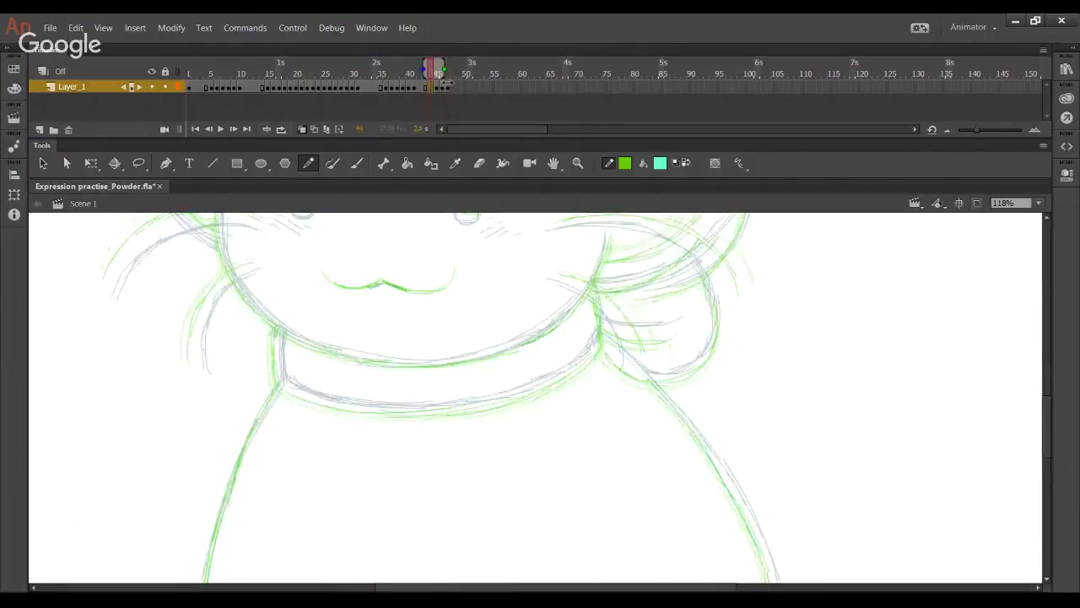
left_click_drag(445, 70, 439, 70)
Step: Pencil the face outline on frame 44 between the Shame pose and the following drawing
left_click_drag(414, 497, 439, 573)
left_click_drag(406, 444, 415, 503)
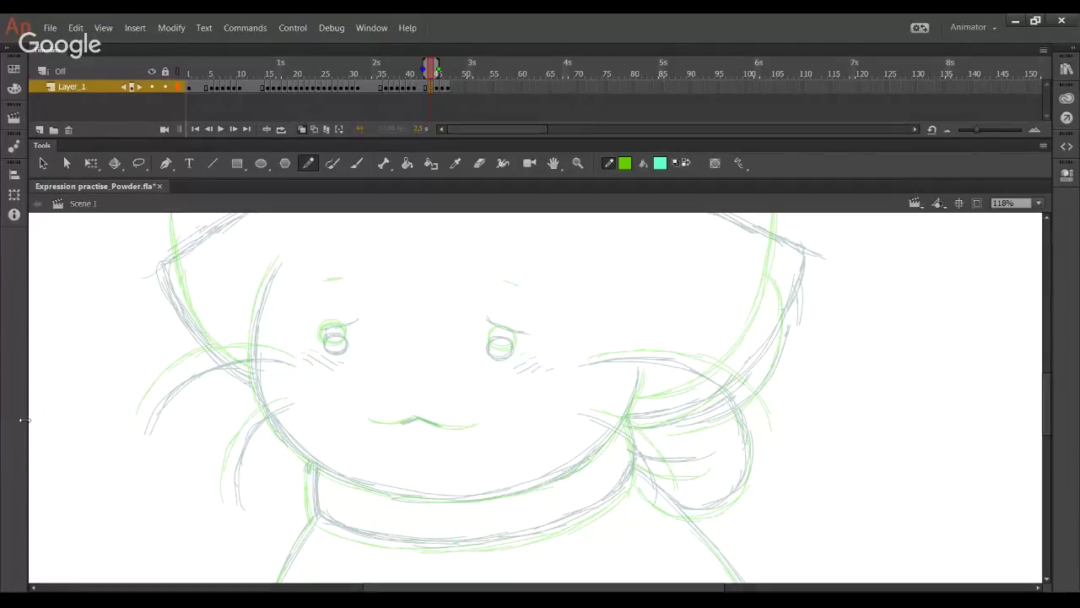
mouse_move(281, 257)
left_mouse_down()
mouse_move(254, 338)
mouse_move(265, 340)
mouse_move(263, 377)
mouse_move(272, 381)
left_mouse_up()
mouse_move(295, 448)
left_mouse_down()
mouse_move(278, 427)
mouse_move(368, 489)
mouse_move(422, 503)
mouse_move(347, 482)
mouse_move(475, 500)
mouse_move(391, 498)
mouse_move(521, 498)
mouse_move(608, 450)
mouse_move(643, 369)
left_mouse_up()
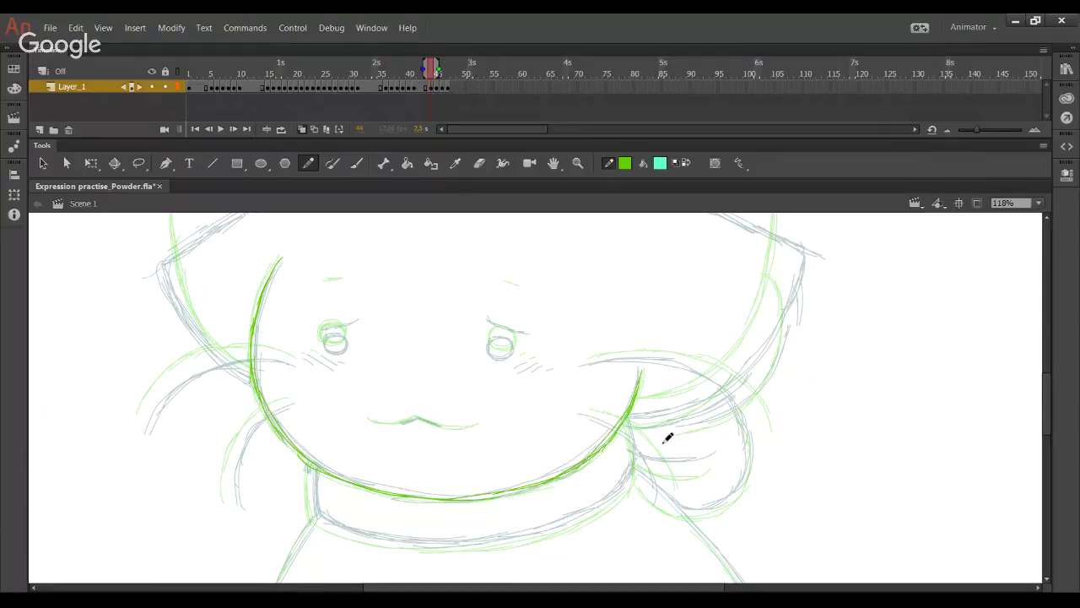
Step: Pencil the small peaked mouth on frame 44, undoing stray strokes
mouse_move(528, 405)
left_mouse_down()
mouse_move(501, 463)
mouse_move(484, 436)
left_mouse_up()
right_click(357, 455)
key("Escape")
mouse_move(349, 461)
left_mouse_down()
mouse_move(389, 449)
mouse_move(397, 461)
left_mouse_up()
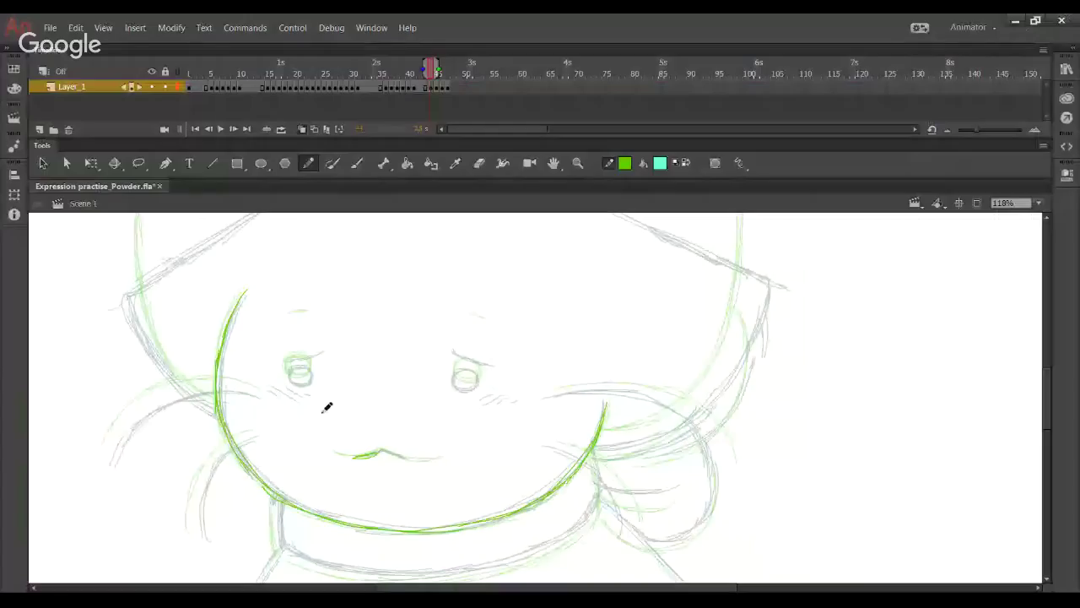
left_click_drag(321, 390, 397, 387)
key("ctrl+z")
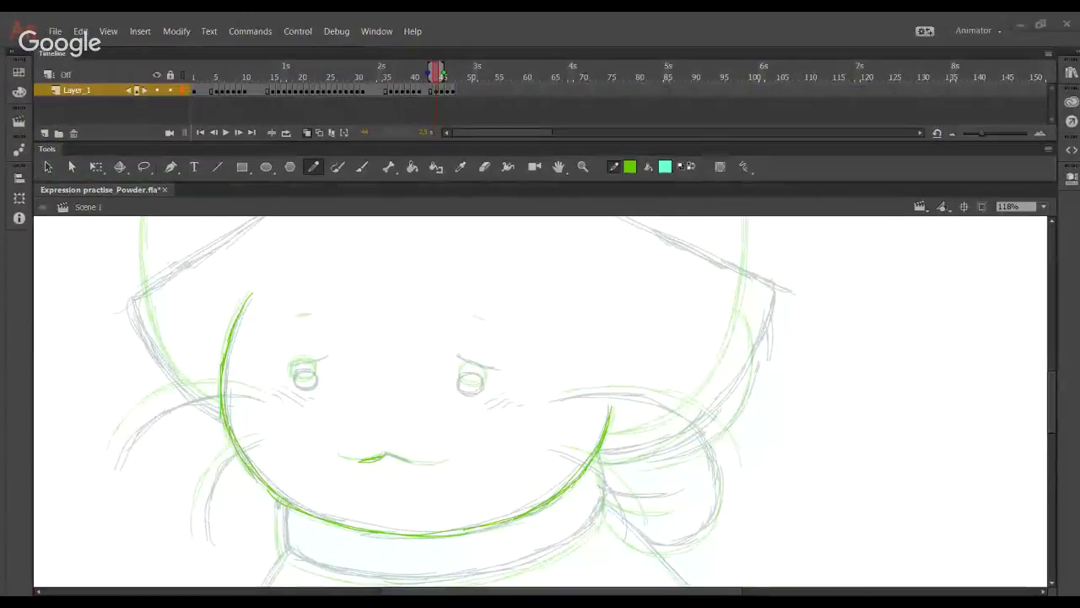
mouse_move(334, 424)
left_mouse_down()
mouse_move(395, 444)
mouse_move(352, 461)
mouse_move(428, 456)
left_mouse_up()
key("ctrl+z")
Step: Pencil both round eyes and the slanted eyebrows on frame 44
mouse_move(297, 363)
left_mouse_down()
mouse_move(311, 360)
mouse_move(305, 378)
left_mouse_up()
mouse_move(464, 368)
left_mouse_down()
mouse_move(476, 373)
mouse_move(470, 388)
mouse_move(479, 382)
left_mouse_up()
left_click_drag(461, 333, 488, 341)
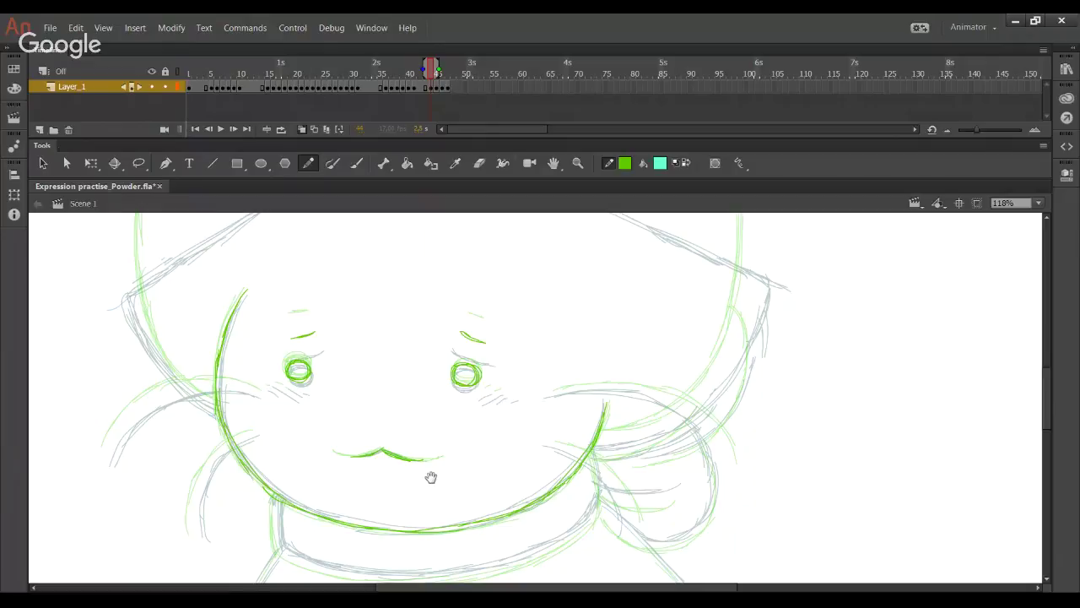
Step: Pencil short blush marks beneath both eyes on frame 44
left_click_drag(431, 477, 421, 428)
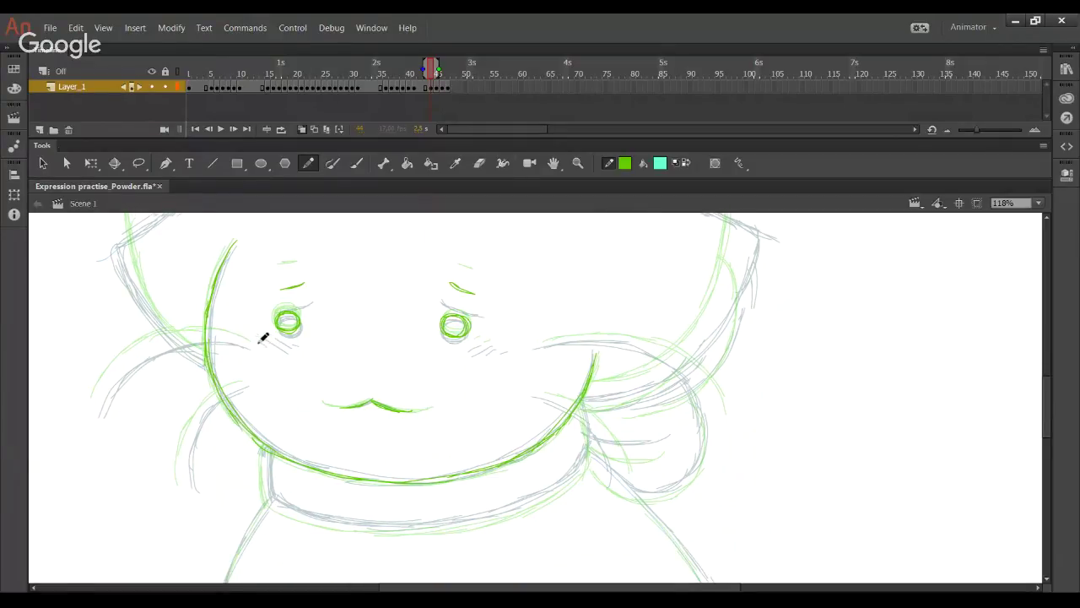
key("ctrl+z")
key("ctrl+z")
left_click_drag(254, 338, 281, 340)
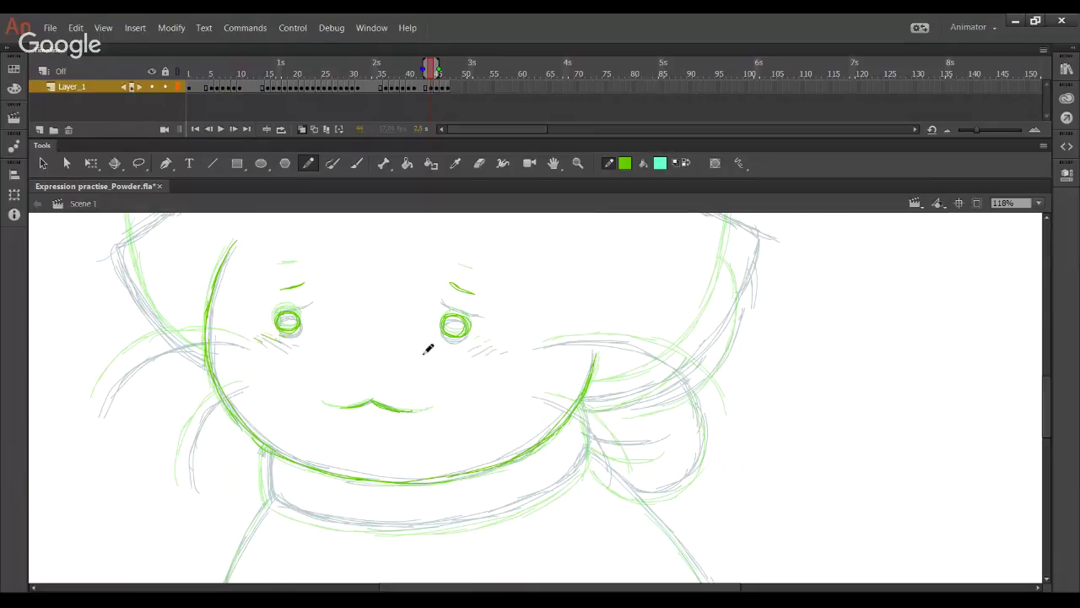
left_click_drag(486, 348, 495, 353)
Step: Pencil the whiskers on both sides of the face on frame 44
mouse_move(453, 325)
left_mouse_down()
mouse_move(414, 281)
mouse_move(415, 264)
left_mouse_up()
left_click_drag(504, 290, 624, 294)
mouse_move(556, 280)
left_mouse_down()
mouse_move(634, 300)
mouse_move(675, 351)
left_mouse_up()
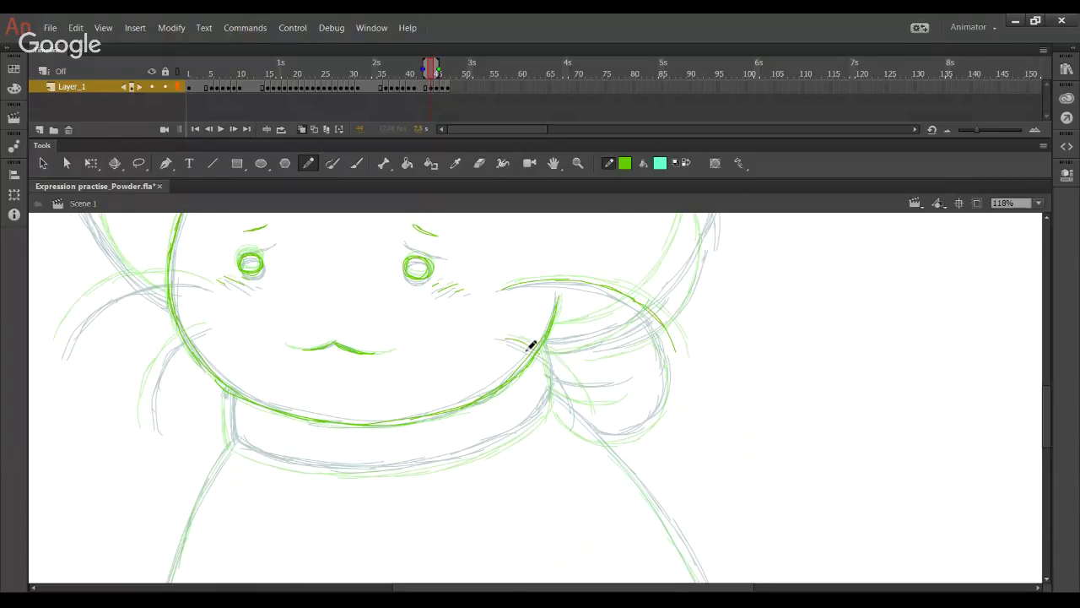
mouse_move(503, 337)
left_mouse_down()
mouse_move(571, 379)
mouse_move(584, 416)
left_mouse_up()
mouse_move(155, 386)
left_mouse_down()
mouse_move(149, 418)
mouse_move(173, 358)
mouse_move(151, 384)
mouse_move(175, 350)
mouse_move(209, 331)
mouse_move(178, 342)
mouse_move(210, 325)
left_mouse_up()
mouse_move(61, 355)
left_mouse_down()
mouse_move(107, 294)
mouse_move(190, 280)
mouse_move(149, 280)
mouse_move(219, 302)
left_mouse_up()
Step: Pencil the collar band beneath the chin on frame 44
mouse_move(338, 499)
left_mouse_down()
mouse_move(265, 554)
mouse_move(246, 397)
mouse_move(238, 438)
left_mouse_up()
mouse_move(193, 320)
left_mouse_down()
mouse_move(205, 381)
mouse_move(309, 404)
mouse_move(358, 404)
mouse_move(282, 400)
mouse_move(447, 395)
left_mouse_up()
mouse_move(350, 398)
left_mouse_down()
mouse_move(477, 369)
mouse_move(419, 397)
mouse_move(498, 362)
mouse_move(464, 377)
mouse_move(520, 339)
mouse_move(540, 341)
mouse_move(524, 333)
mouse_move(519, 305)
mouse_move(515, 337)
left_mouse_up()
left_click_drag(510, 280, 517, 330)
Step: Pencil the body's left and right edges below the collar on frame 44
key("space")
left_click_drag(311, 441, 328, 357)
mouse_move(139, 557)
left_mouse_down()
mouse_move(153, 447)
mouse_move(150, 483)
mouse_move(182, 378)
left_mouse_up()
left_click_drag(136, 555, 194, 325)
left_click_drag(152, 443, 214, 293)
left_click_drag(194, 342, 215, 296)
mouse_move(595, 292)
left_mouse_down()
mouse_move(695, 447)
mouse_move(673, 415)
mouse_move(718, 527)
mouse_move(707, 486)
mouse_move(721, 561)
left_mouse_up()
Step: Pencil the lowered right ear's sloping top and curved outer edge on frame 44
mouse_move(628, 244)
left_mouse_down()
mouse_move(609, 459)
mouse_move(689, 590)
left_mouse_up()
left_click_drag(461, 277, 664, 306)
left_click_drag(573, 290, 722, 341)
left_click_drag(616, 298, 748, 352)
left_click_drag(650, 312, 748, 352)
left_click_drag(682, 318, 755, 359)
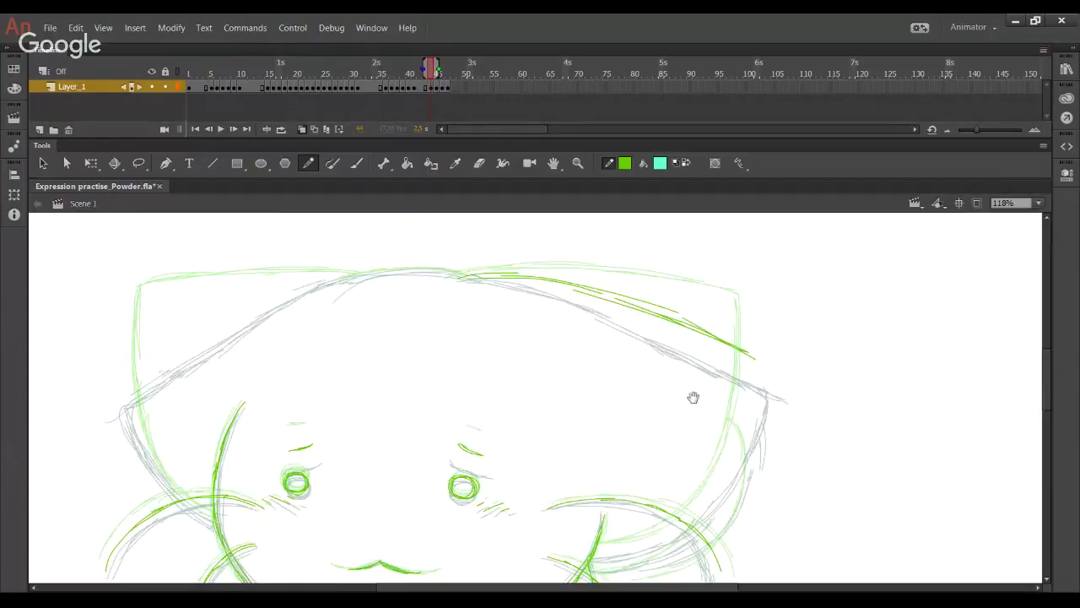
left_click_drag(693, 397, 677, 352)
mouse_move(581, 507)
left_mouse_down()
mouse_move(649, 486)
mouse_move(638, 498)
mouse_move(686, 444)
mouse_move(651, 490)
mouse_move(696, 452)
mouse_move(726, 363)
left_mouse_up()
left_click_drag(711, 422, 735, 313)
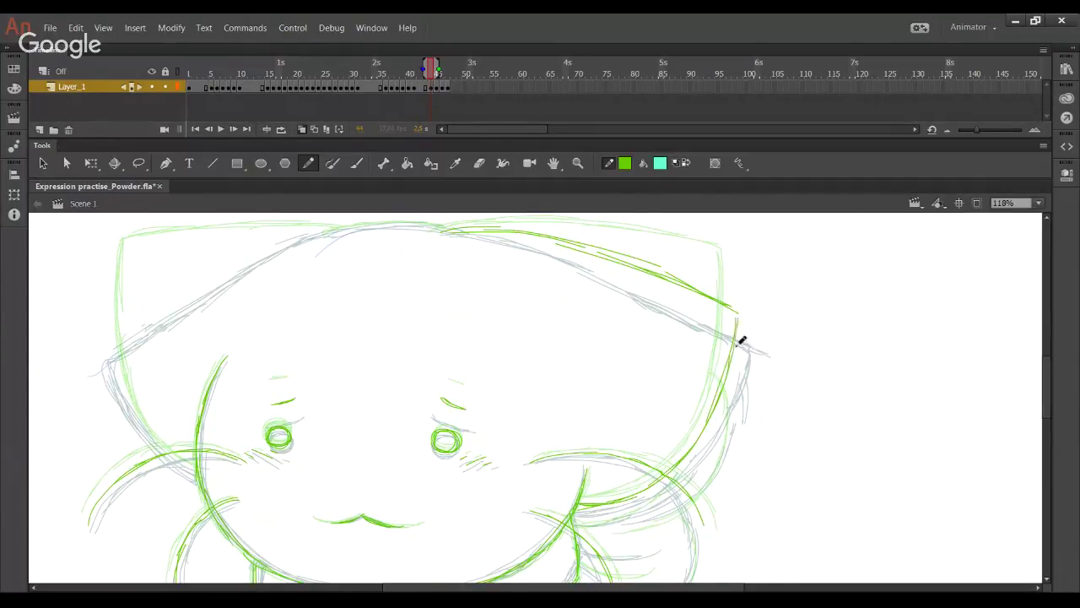
Step: Pencil the crown of the head and the lowered left ear on frame 44
left_click_drag(550, 381, 595, 398)
mouse_move(372, 253)
left_mouse_down()
mouse_move(405, 242)
mouse_move(498, 243)
left_mouse_up()
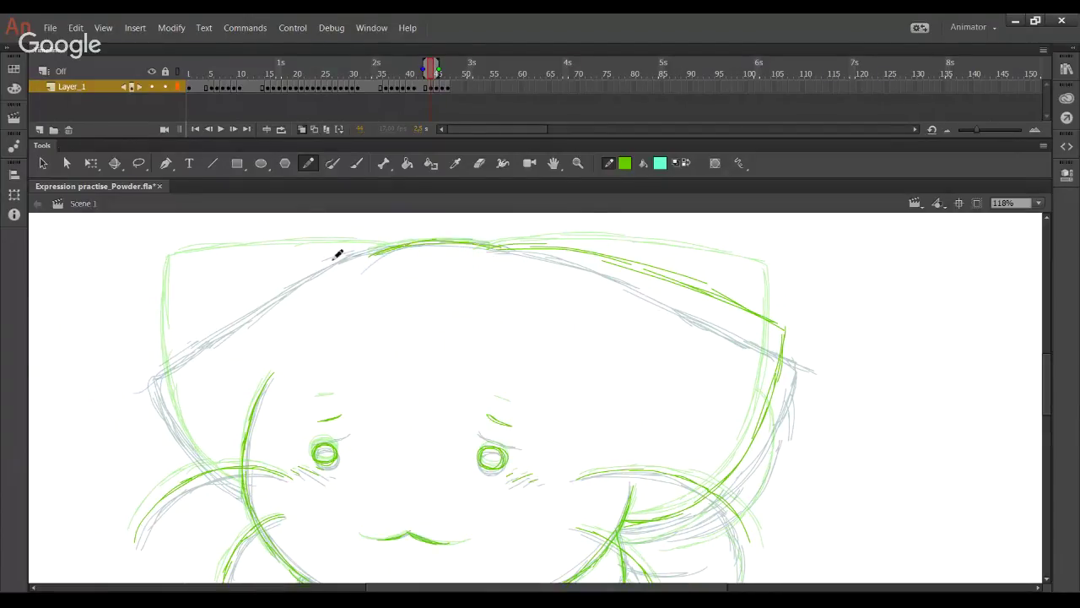
mouse_move(391, 241)
left_mouse_down()
mouse_move(230, 290)
mouse_move(243, 292)
mouse_move(152, 341)
left_mouse_up()
key("ctrl+z")
mouse_move(198, 308)
left_mouse_down()
mouse_move(152, 334)
mouse_move(176, 403)
left_mouse_up()
mouse_move(154, 340)
left_mouse_down()
mouse_move(174, 421)
mouse_move(172, 405)
mouse_move(202, 459)
mouse_move(241, 487)
mouse_move(196, 458)
mouse_move(251, 492)
left_mouse_up()
Step: Pencil the rounded loops and their inner creases to the right of the collar on frame 44
left_click_drag(571, 466, 542, 328)
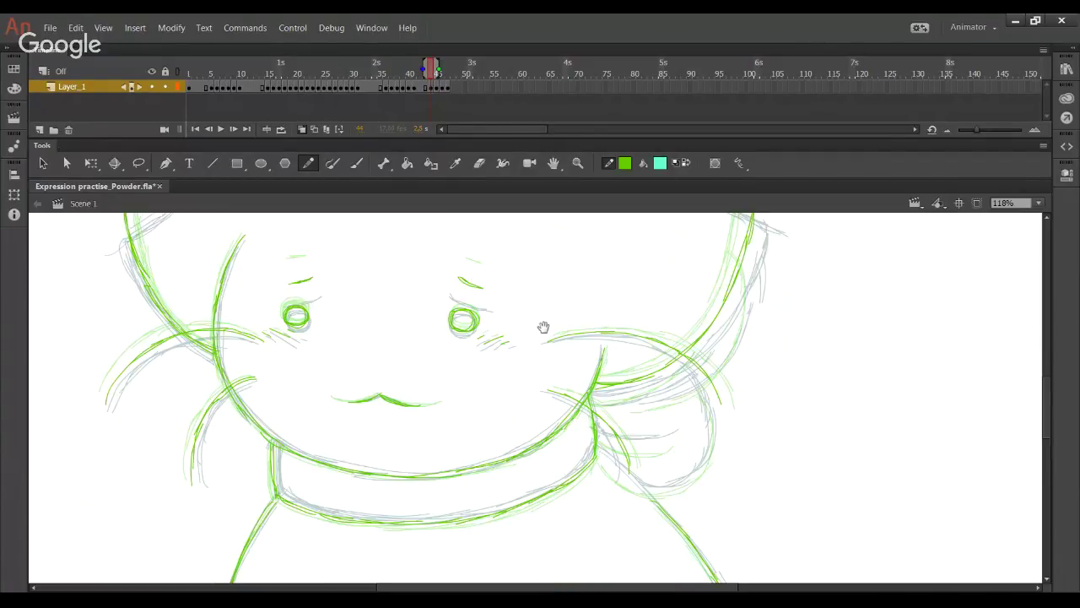
mouse_move(641, 410)
left_mouse_down()
mouse_move(706, 387)
mouse_move(751, 267)
left_mouse_up()
mouse_move(599, 453)
left_mouse_down()
mouse_move(649, 489)
mouse_move(711, 436)
mouse_move(707, 408)
mouse_move(717, 419)
mouse_move(694, 387)
left_mouse_up()
left_click_drag(603, 435, 673, 446)
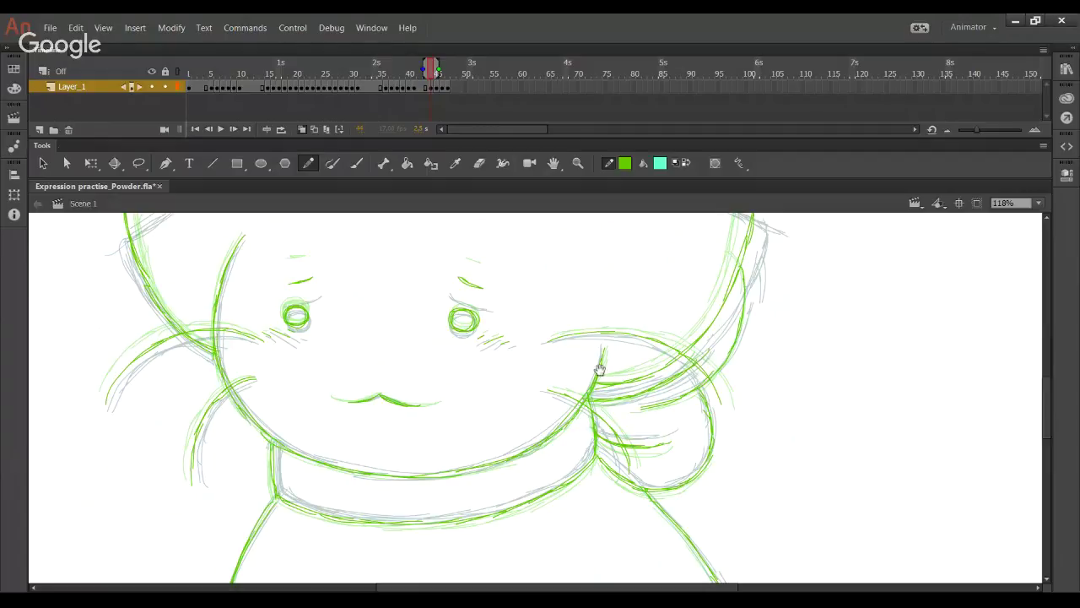
left_click_drag(489, 381, 558, 551)
left_click_drag(596, 511, 549, 228)
left_click_drag(582, 574, 532, 309)
left_click_drag(533, 376, 548, 524)
left_click_drag(491, 260, 568, 604)
left_click_drag(521, 385, 477, 277)
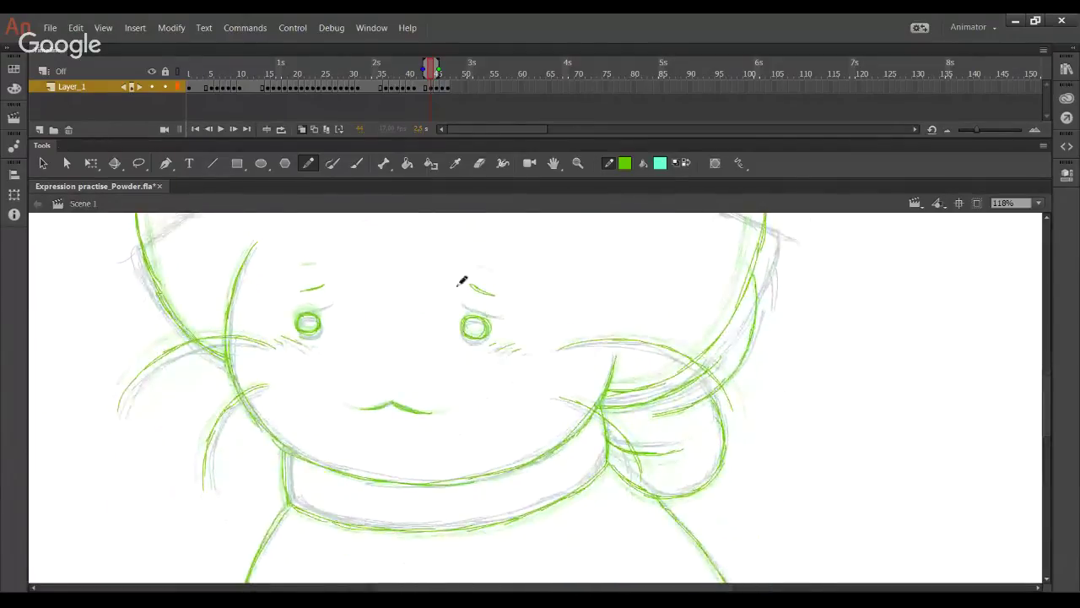
Step: Extend the Shame drawing's hold by one frame and insert a blank keyframe at frame 44
left_click_drag(433, 92, 448, 92)
left_click(431, 87)
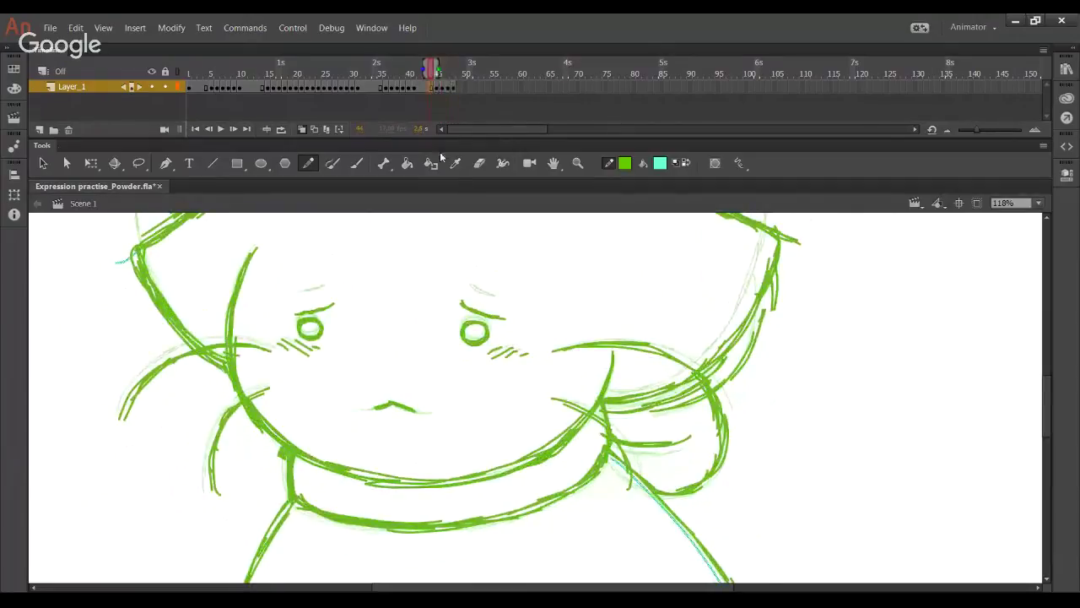
key("F7")
Step: Pencil the eyes with slanted eyebrows, the blush marks and the small peaked mouth on the new frame 44
left_click_drag(315, 313, 309, 337)
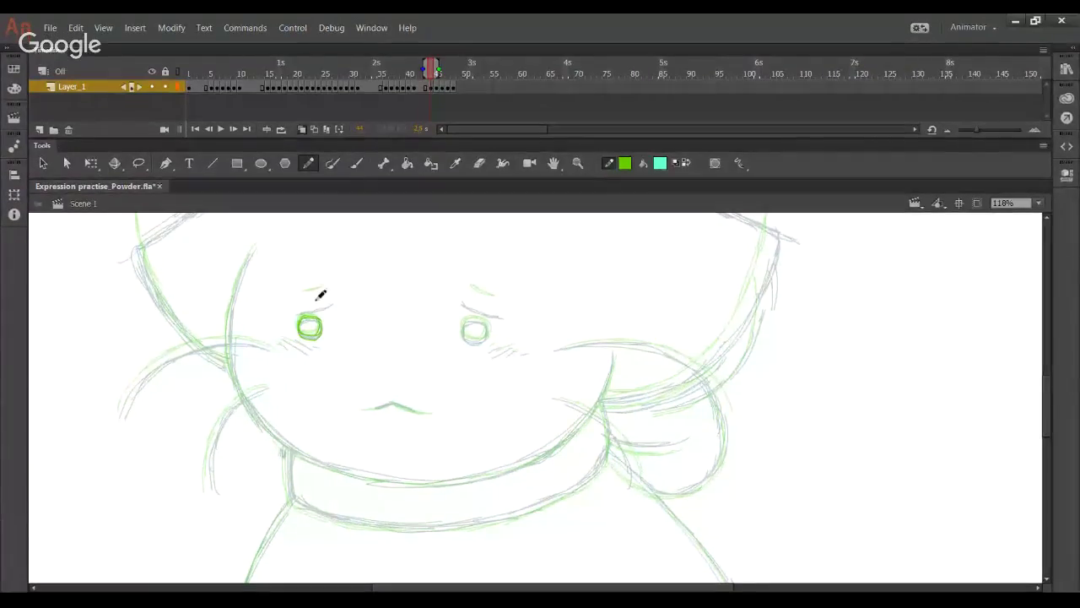
left_click_drag(483, 338, 466, 298)
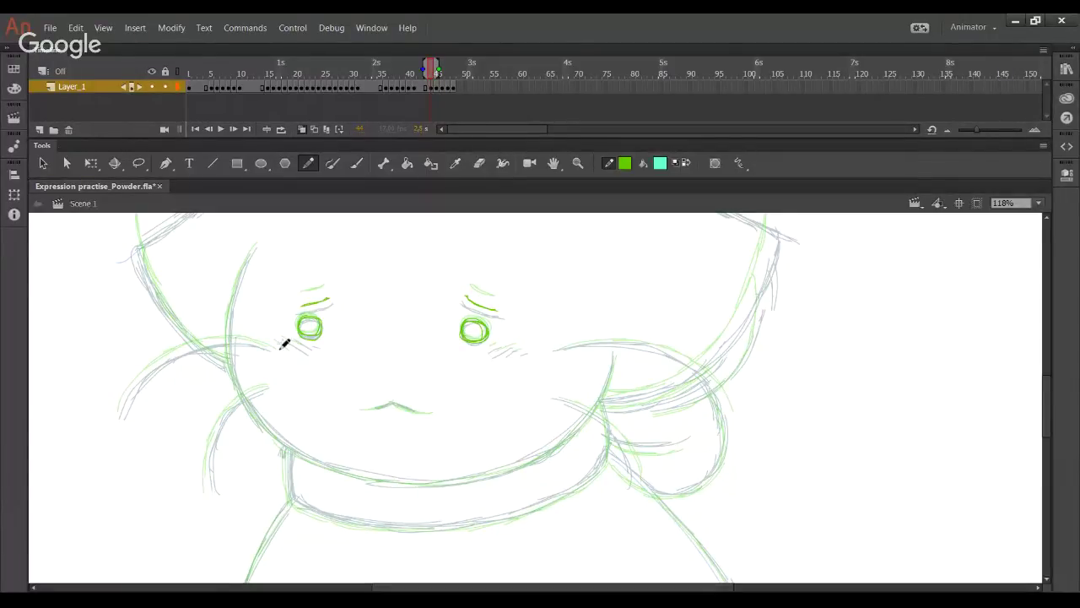
left_click_drag(290, 346, 307, 349)
key("ctrl+z")
left_click_drag(368, 411, 389, 407)
left_click_drag(332, 320, 341, 339)
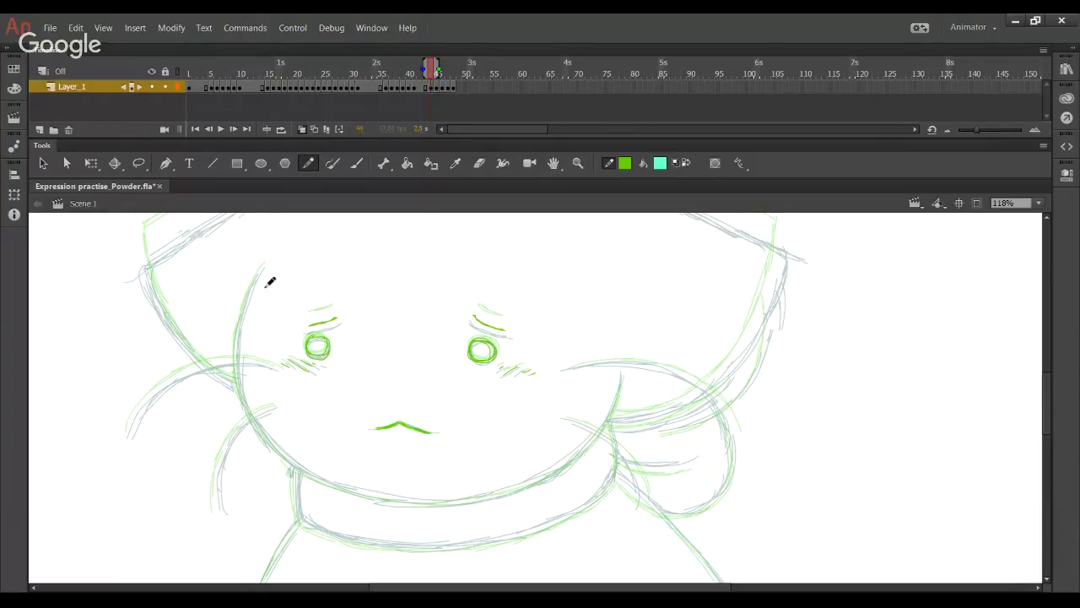
Step: Pencil the face outline and the collar band beneath it on the new frame 44
mouse_move(263, 269)
left_mouse_down()
mouse_move(238, 390)
mouse_move(408, 495)
mouse_move(474, 498)
mouse_move(552, 476)
mouse_move(607, 427)
mouse_move(618, 393)
left_mouse_up()
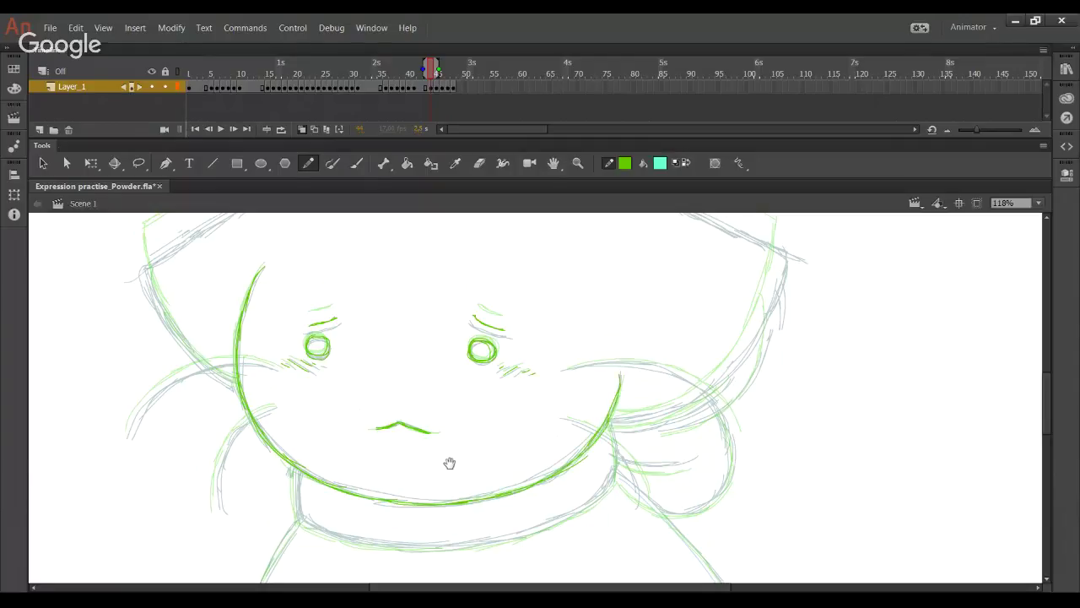
mouse_move(449, 462)
left_mouse_down()
mouse_move(419, 309)
mouse_move(294, 295)
left_mouse_up()
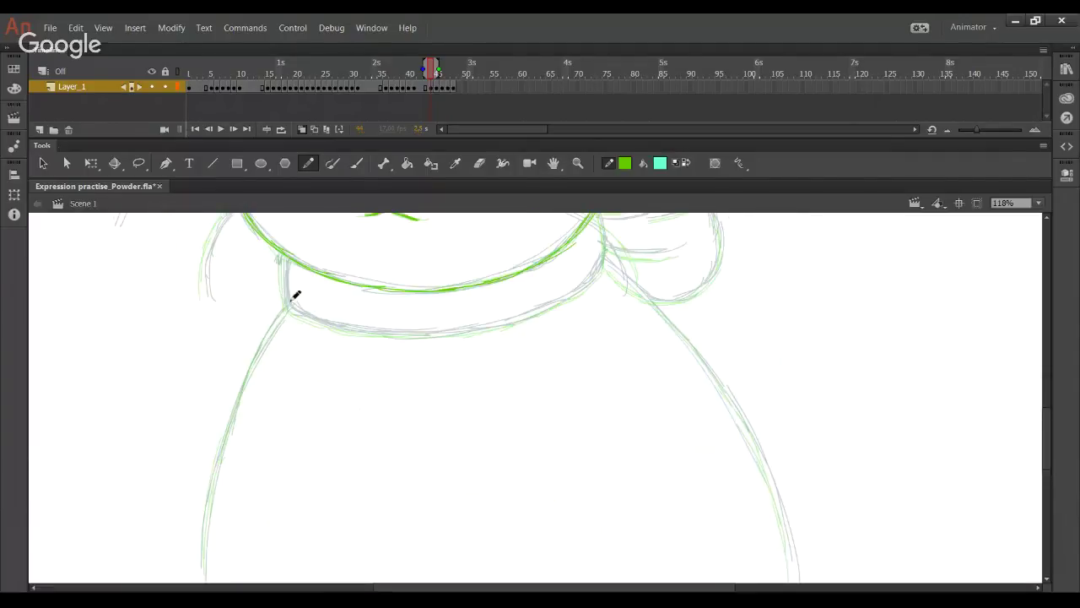
mouse_move(290, 253)
left_mouse_down()
mouse_move(321, 318)
mouse_move(468, 334)
mouse_move(605, 272)
mouse_move(612, 330)
mouse_move(586, 305)
mouse_move(582, 244)
mouse_move(574, 248)
left_mouse_up()
left_click_drag(357, 329, 361, 281)
Step: Pencil the body's left edge on the new frame 44, redoing the first strokes
mouse_move(193, 561)
left_mouse_down()
mouse_move(211, 460)
mouse_move(191, 514)
mouse_move(221, 405)
left_mouse_up()
key("ctrl+z")
key("ctrl+z")
left_click_drag(192, 562, 201, 463)
left_click_drag(192, 563, 227, 394)
left_click_drag(193, 527, 239, 355)
left_click_drag(220, 427, 275, 299)
Step: Pencil the body's right edge from the collar downward on the new frame 44
mouse_move(676, 324)
left_mouse_down()
mouse_move(653, 295)
mouse_move(662, 312)
left_mouse_up()
key("ctrl+z")
left_click_drag(573, 223, 653, 297)
mouse_move(613, 258)
left_mouse_down()
mouse_move(714, 386)
mouse_move(735, 437)
mouse_move(728, 407)
mouse_move(701, 378)
mouse_move(748, 451)
mouse_move(760, 540)
left_mouse_up()
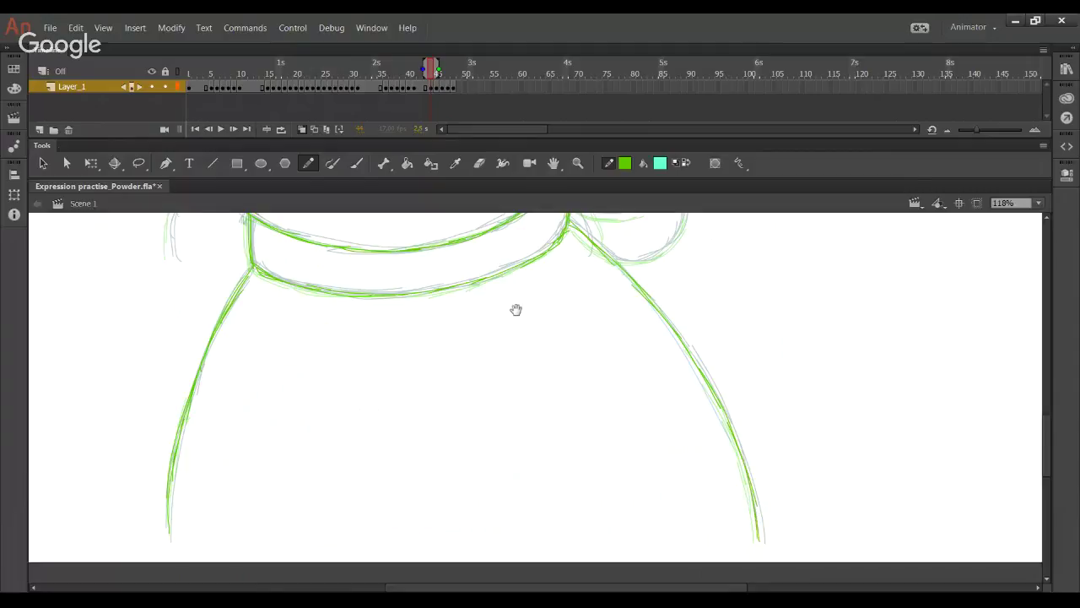
Step: Pencil the upper and lower whiskers on the left side of the face on the new frame 44
scroll(516, 310, "up", 5)
left_click_drag(276, 379, 308, 372)
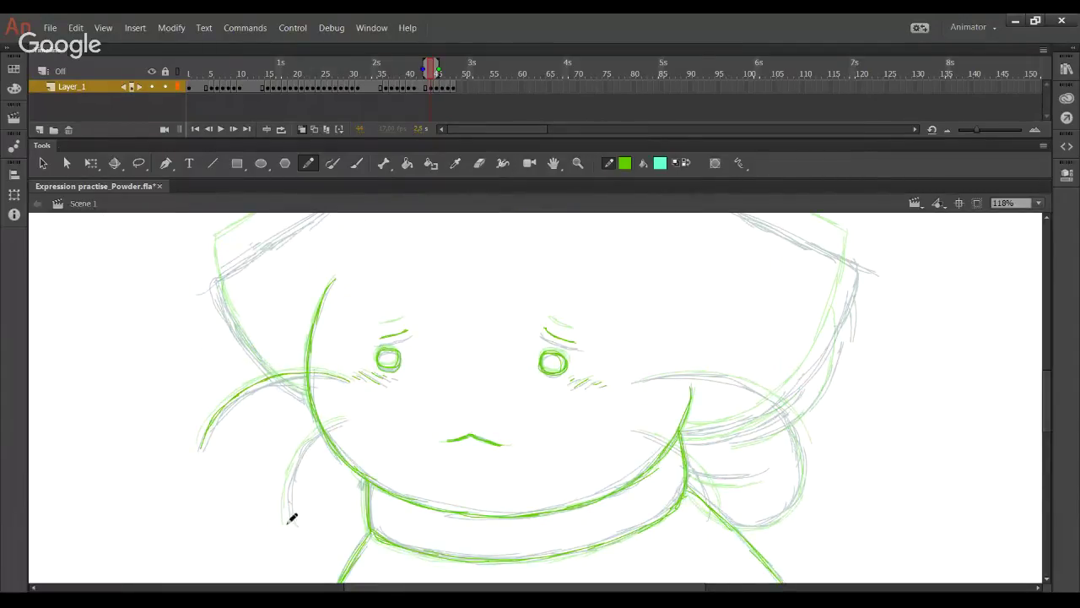
mouse_move(287, 525)
left_mouse_down()
mouse_move(296, 470)
mouse_move(328, 431)
left_mouse_up()
key("ctrl+z")
mouse_move(287, 501)
left_mouse_down()
mouse_move(349, 415)
mouse_move(342, 425)
left_mouse_up()
key("ctrl+z")
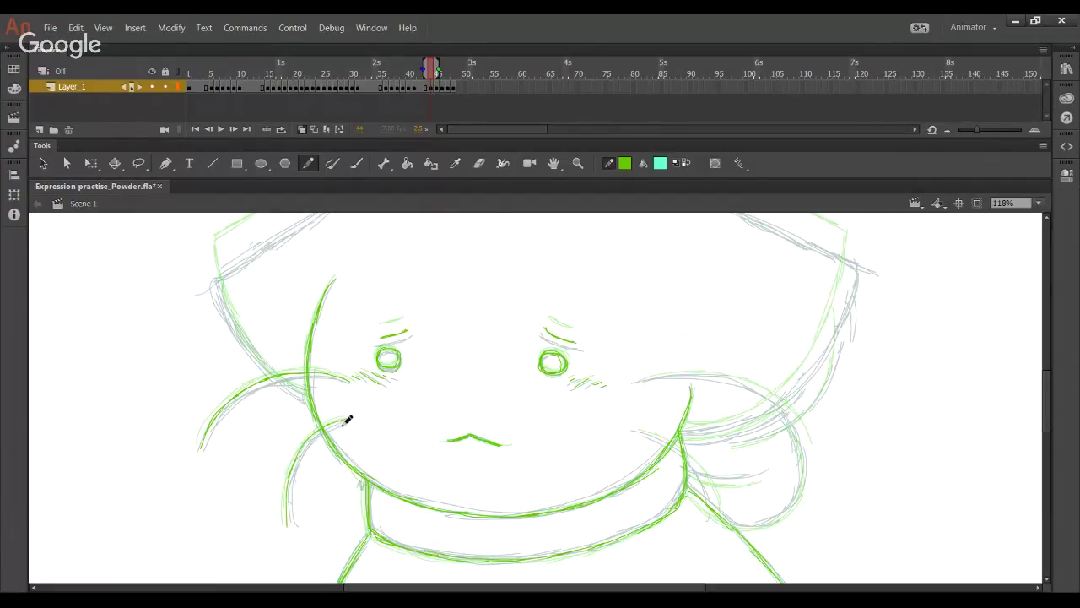
Step: Pencil the upper and lower whiskers on the right side of the face on frame 44
left_click_drag(564, 457, 500, 420)
mouse_move(571, 343)
left_mouse_down()
mouse_move(666, 337)
mouse_move(678, 357)
mouse_move(697, 346)
mouse_move(735, 383)
left_mouse_up()
left_click_drag(575, 393, 636, 427)
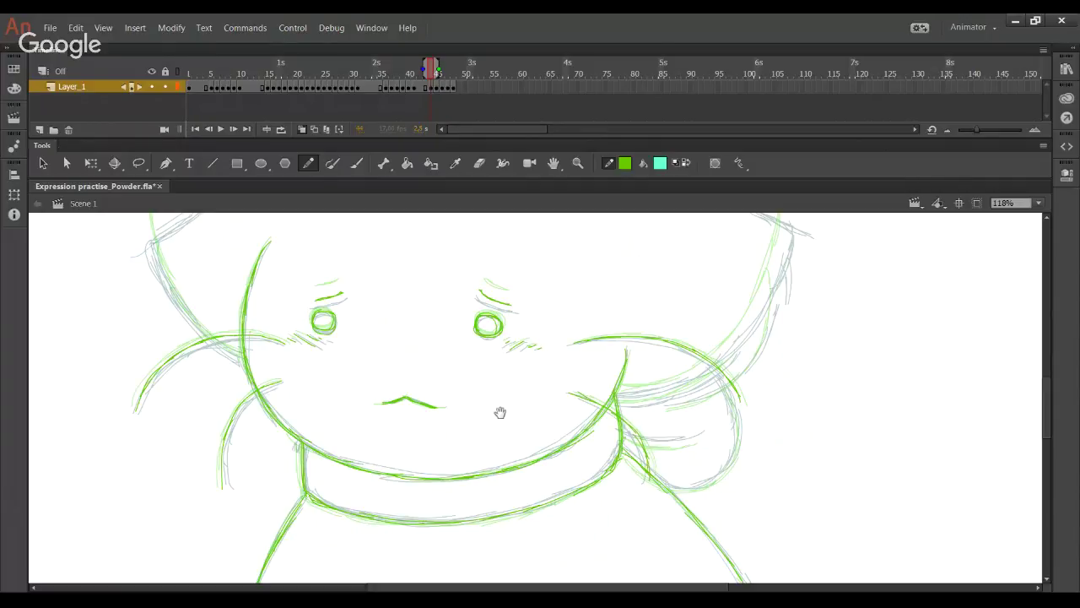
Step: Pencil the right half of the head's top line and the head's right edge down to the scarf on frame 44
left_click_drag(501, 412, 488, 462)
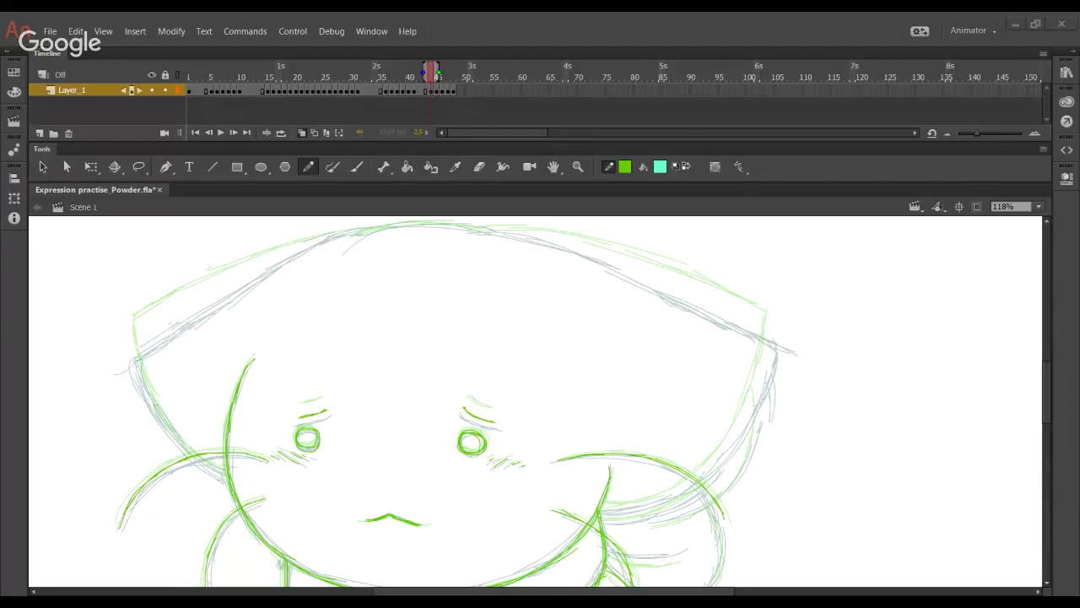
left_click_drag(330, 370, 400, 401)
key("ctrl+z")
mouse_move(584, 289)
left_mouse_down()
mouse_move(518, 279)
mouse_move(454, 245)
mouse_move(545, 267)
left_mouse_up()
left_click_drag(482, 246, 631, 302)
left_click_drag(508, 254, 682, 330)
left_click_drag(562, 272, 716, 340)
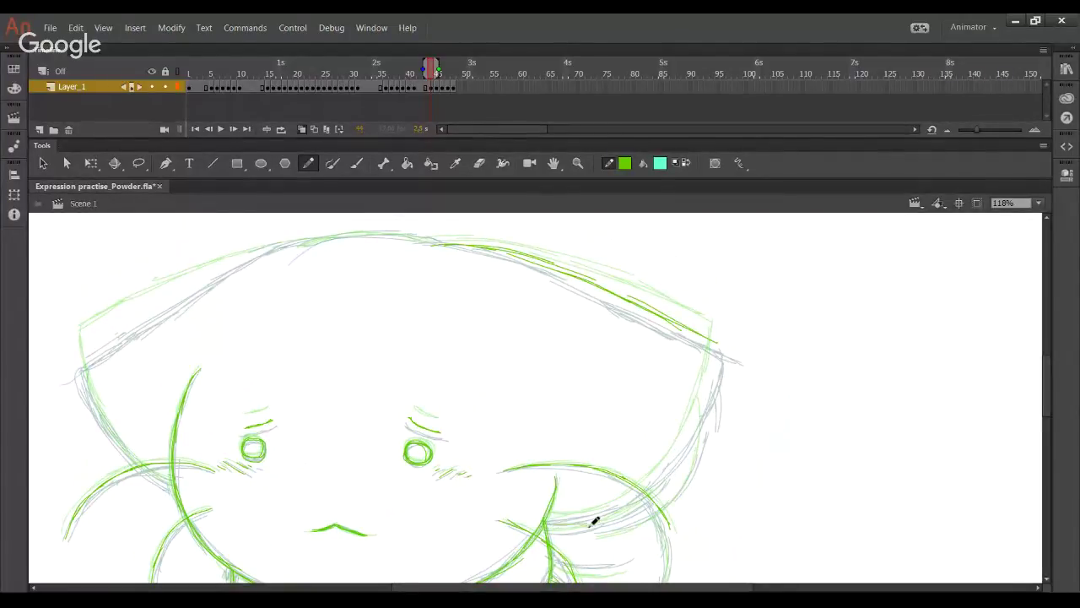
mouse_move(553, 516)
left_mouse_down()
mouse_move(601, 512)
mouse_move(575, 519)
mouse_move(658, 472)
mouse_move(623, 501)
mouse_move(682, 428)
mouse_move(652, 483)
mouse_move(715, 359)
mouse_move(705, 396)
mouse_move(714, 337)
left_mouse_up()
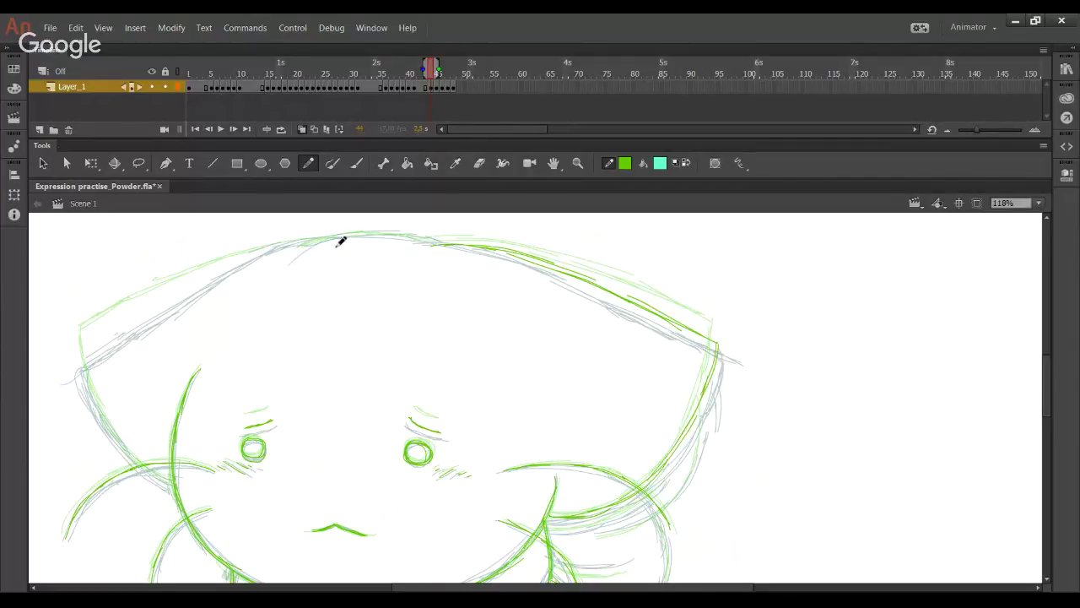
Step: Pencil the left half of the head's top line and the head's left edge down to the cheek on frame 44
mouse_move(310, 242)
left_mouse_down()
mouse_move(413, 240)
mouse_move(382, 237)
mouse_move(441, 245)
mouse_move(304, 246)
left_mouse_up()
mouse_move(77, 350)
left_mouse_down()
mouse_move(186, 285)
mouse_move(294, 247)
left_mouse_up()
key("space")
left_click_drag(155, 381, 167, 352)
mouse_move(104, 332)
left_mouse_down()
mouse_move(132, 401)
mouse_move(95, 349)
mouse_move(162, 441)
mouse_move(187, 459)
mouse_move(122, 405)
mouse_move(195, 463)
mouse_move(104, 381)
mouse_move(92, 336)
left_mouse_up()
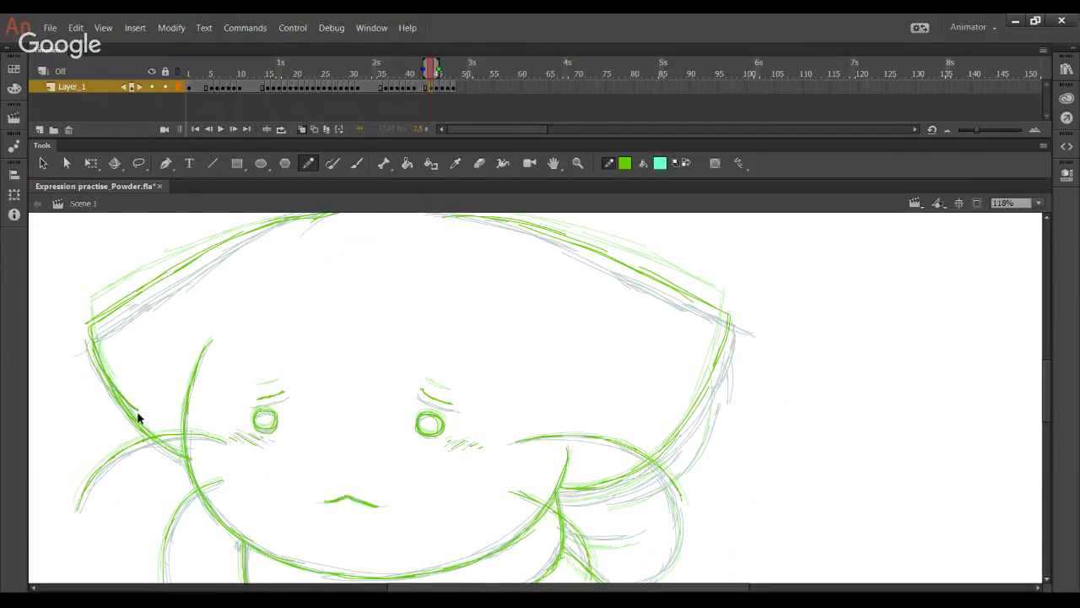
Step: Pencil the scarf bow's upper and lower loops with their fold lines beside the neck on frame 44
mouse_move(352, 497)
left_mouse_down()
mouse_move(340, 422)
mouse_move(313, 364)
mouse_move(449, 415)
left_mouse_up()
mouse_move(486, 456)
left_mouse_down()
mouse_move(548, 430)
mouse_move(533, 442)
mouse_move(583, 381)
mouse_move(557, 421)
mouse_move(589, 348)
left_mouse_up()
left_click_drag(578, 386, 590, 327)
left_click_drag(500, 417, 545, 321)
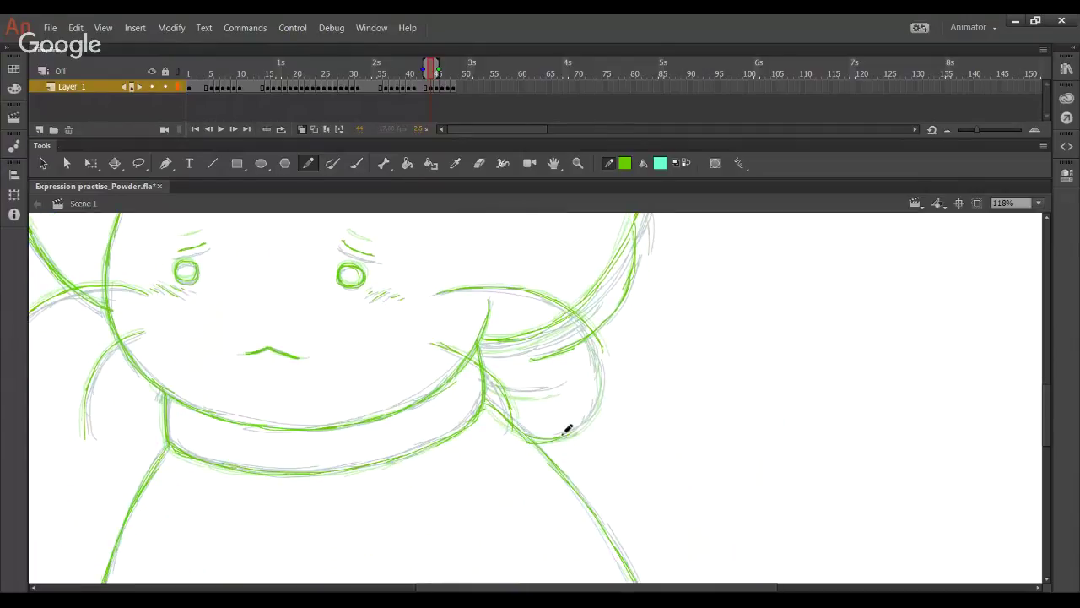
mouse_move(545, 438)
left_mouse_down()
mouse_move(575, 435)
mouse_move(591, 399)
mouse_move(583, 430)
mouse_move(603, 394)
left_mouse_up()
left_click_drag(488, 390, 541, 394)
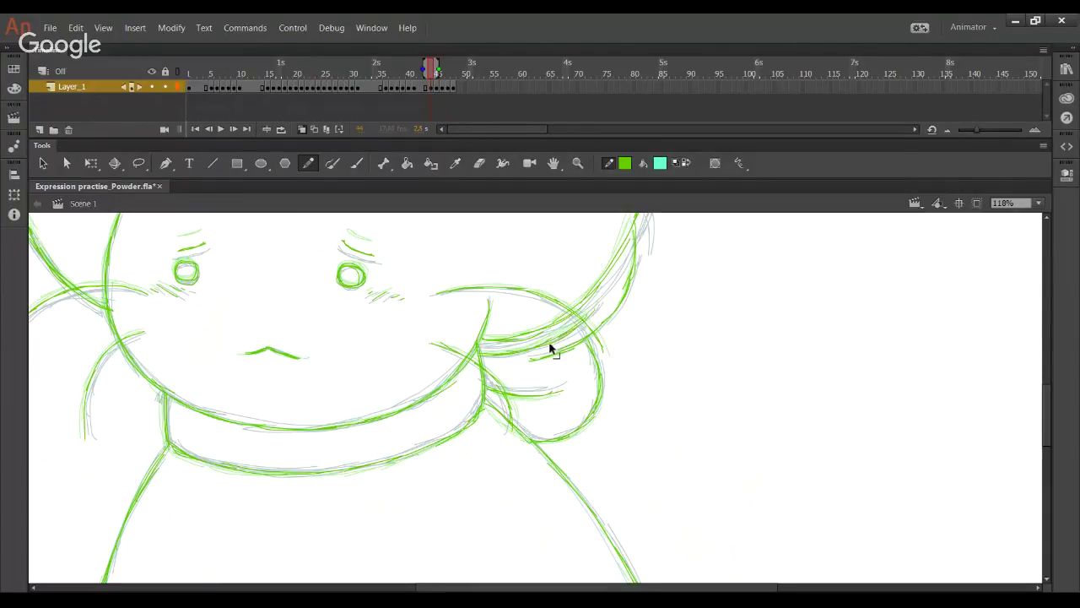
mouse_move(533, 346)
left_mouse_down()
mouse_move(571, 475)
mouse_move(605, 484)
mouse_move(581, 370)
left_mouse_up()
Step: Fit the whole stage in view, loop the playback range over all drawn frames, and play the animation with the layer locked
left_click(1038, 203)
left_click(1013, 258)
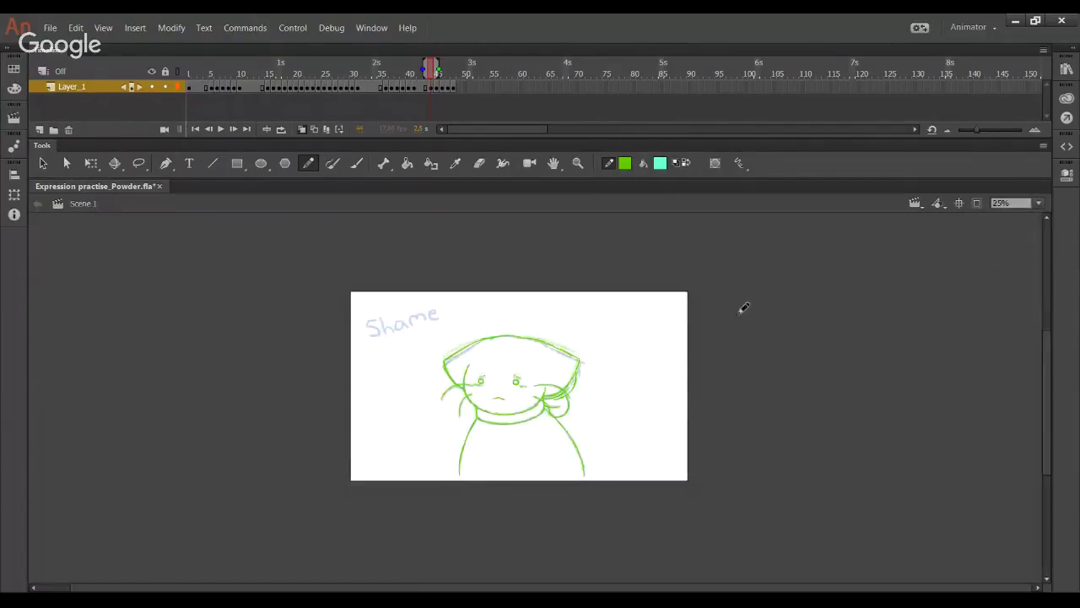
left_click(578, 163)
mouse_move(348, 285)
left_mouse_down()
mouse_move(511, 410)
mouse_move(692, 491)
left_mouse_up()
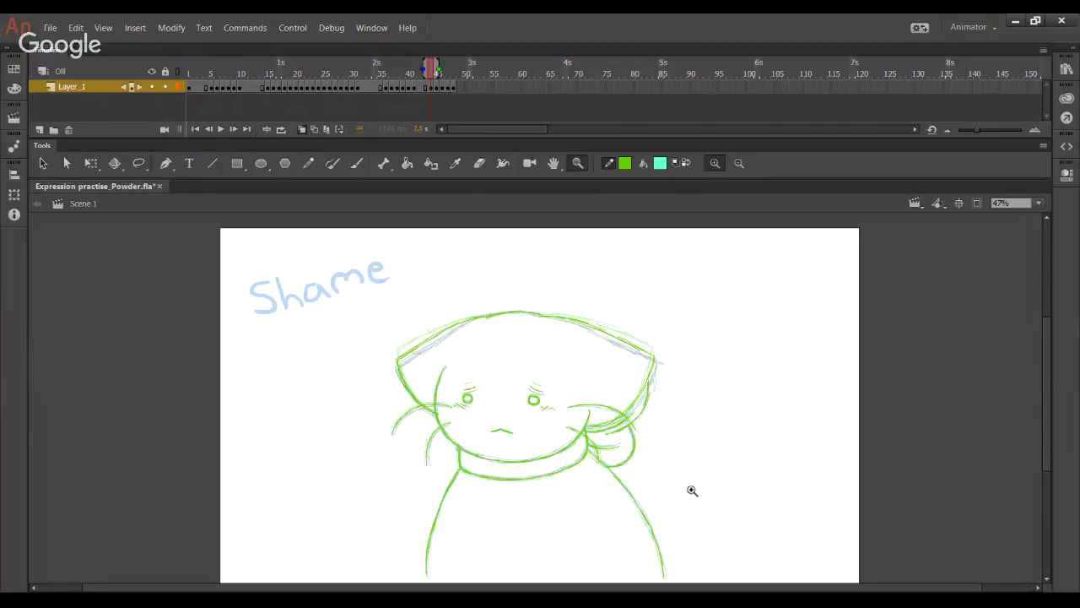
left_click(308, 165)
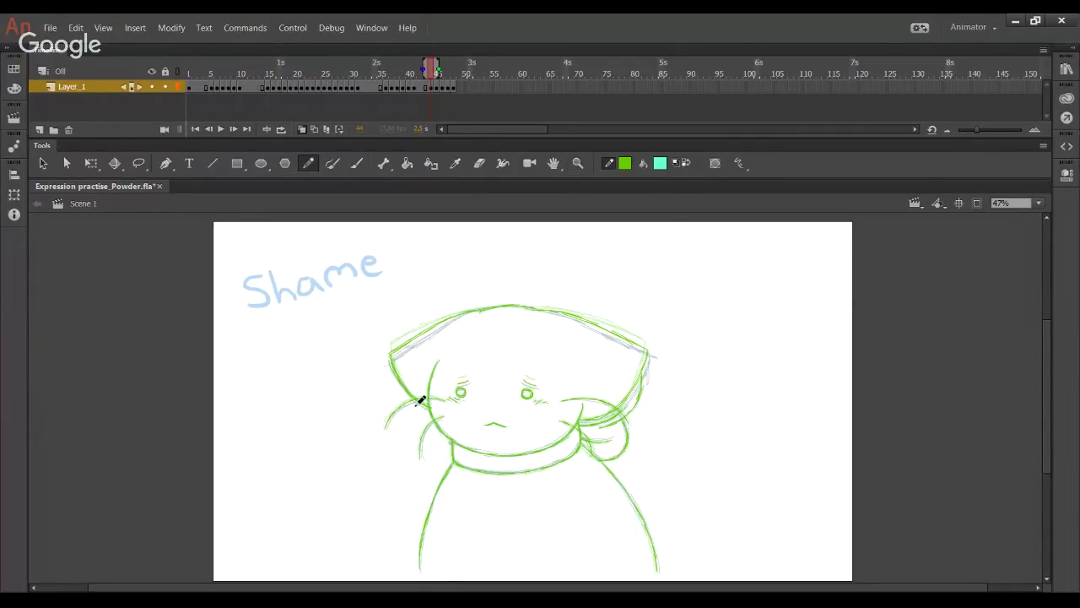
left_click(335, 131)
mouse_move(352, 71)
left_mouse_down()
mouse_move(411, 78)
mouse_move(362, 72)
mouse_move(449, 64)
left_mouse_up()
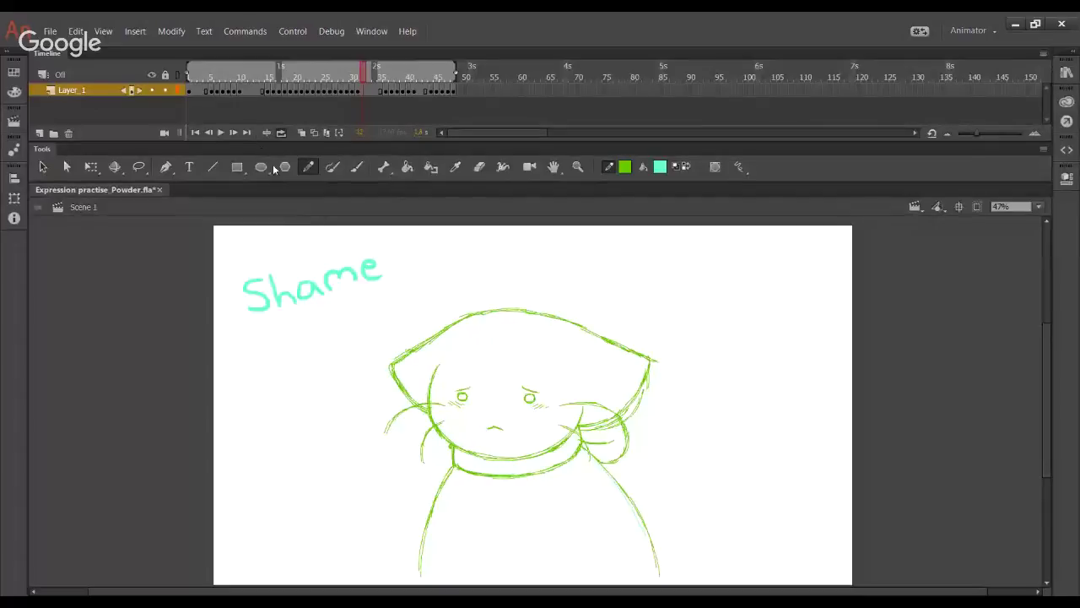
left_click(166, 90)
left_click(221, 133)
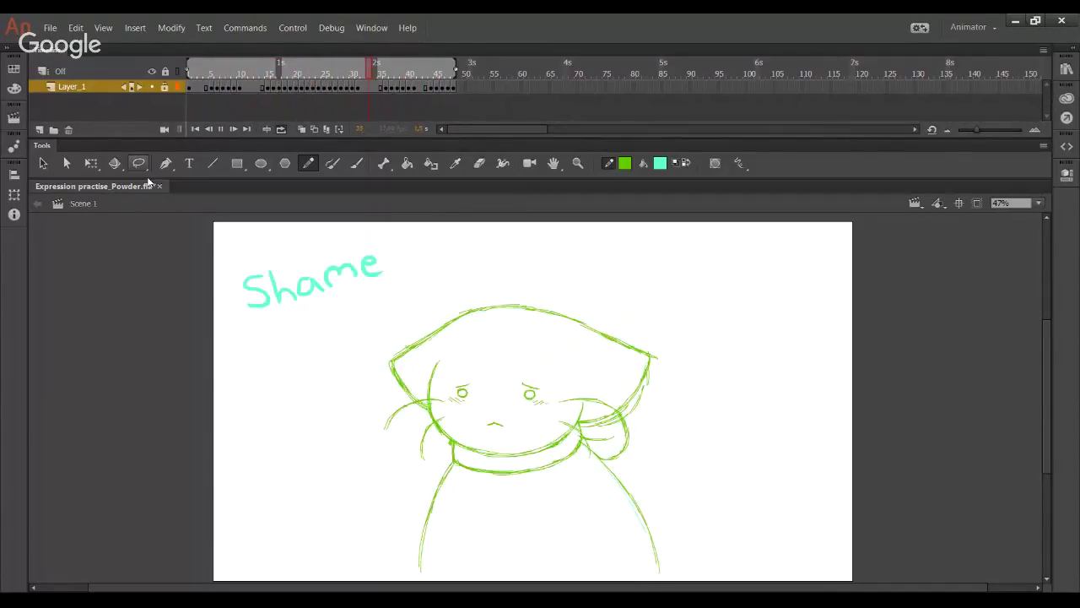
left_click(223, 131)
Step: Turn on multiple-frame editing and extend its range to cover every drawn frame
left_click_drag(225, 72, 456, 70)
left_click(327, 130)
left_click_drag(265, 71, 188, 70)
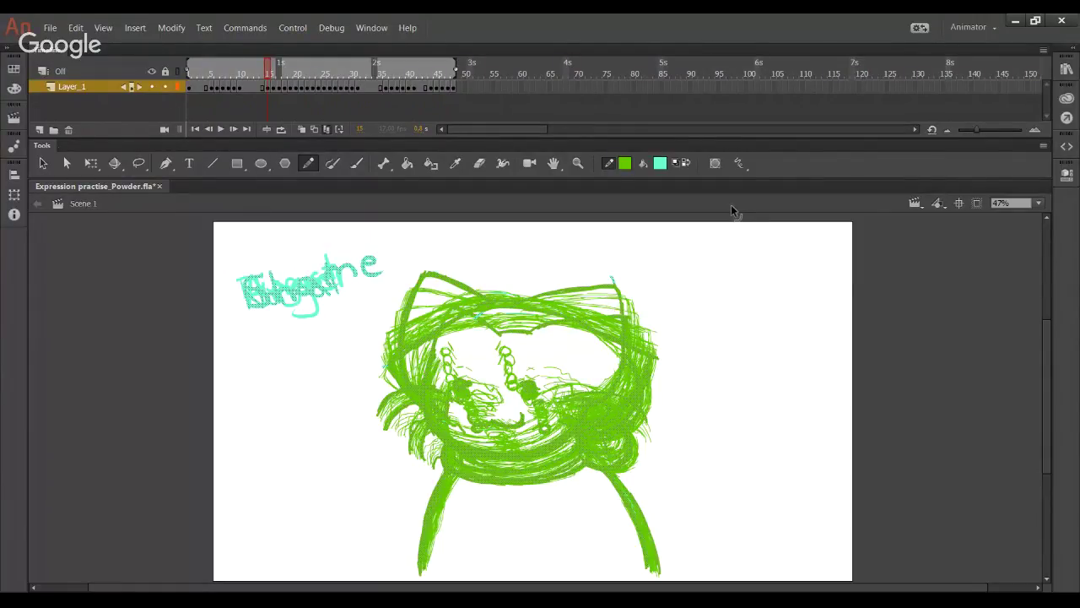
Step: Select the character line art on all frames, excluding the expression labels, and recolour it with the default black stroke
key("ctrl+alt+a")
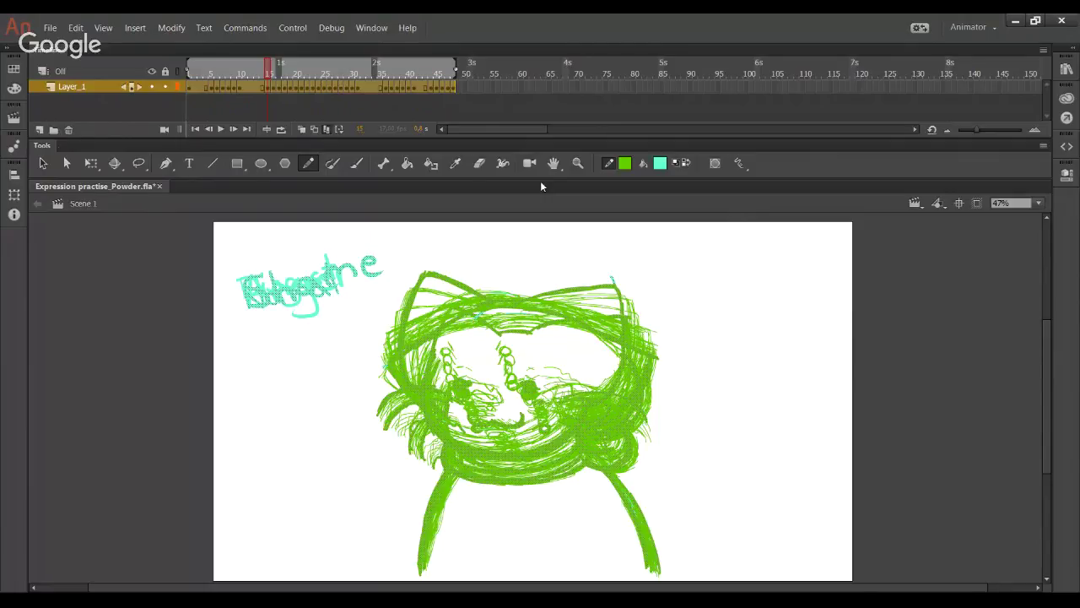
key("l")
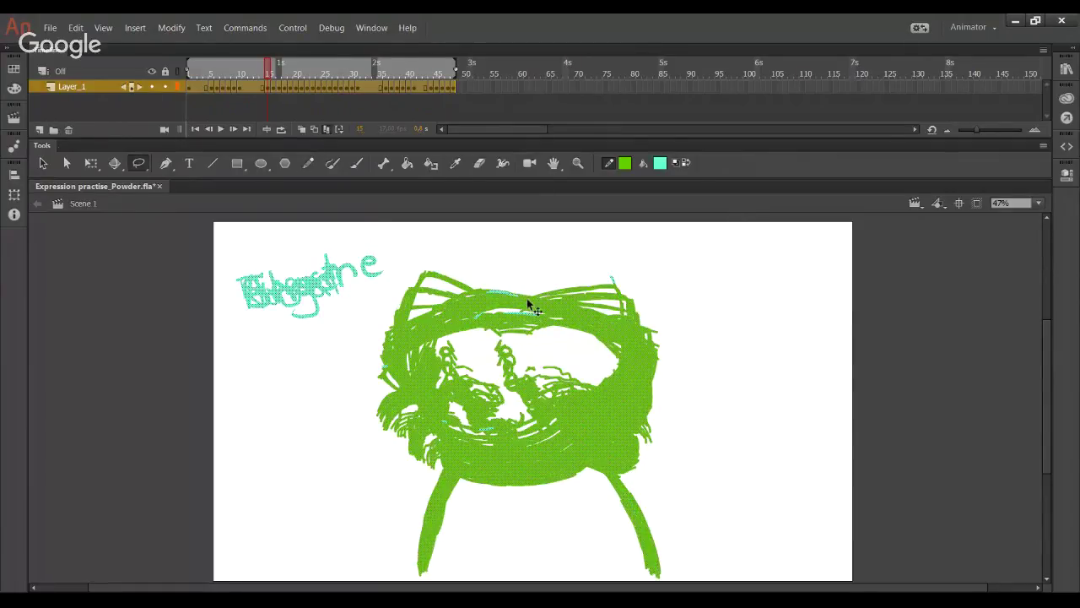
mouse_move(444, 257)
left_mouse_down()
mouse_move(361, 348)
mouse_move(335, 442)
mouse_move(736, 567)
mouse_move(752, 486)
mouse_move(708, 320)
mouse_move(641, 263)
mouse_move(545, 245)
mouse_move(457, 245)
mouse_move(468, 266)
mouse_move(434, 268)
mouse_move(460, 254)
left_mouse_up()
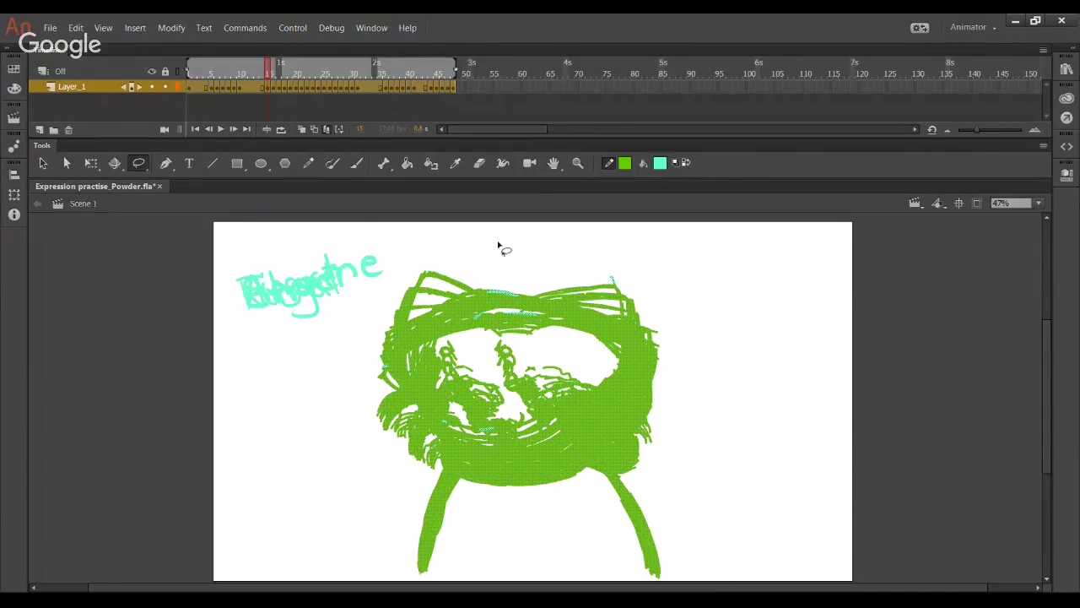
left_click(678, 164)
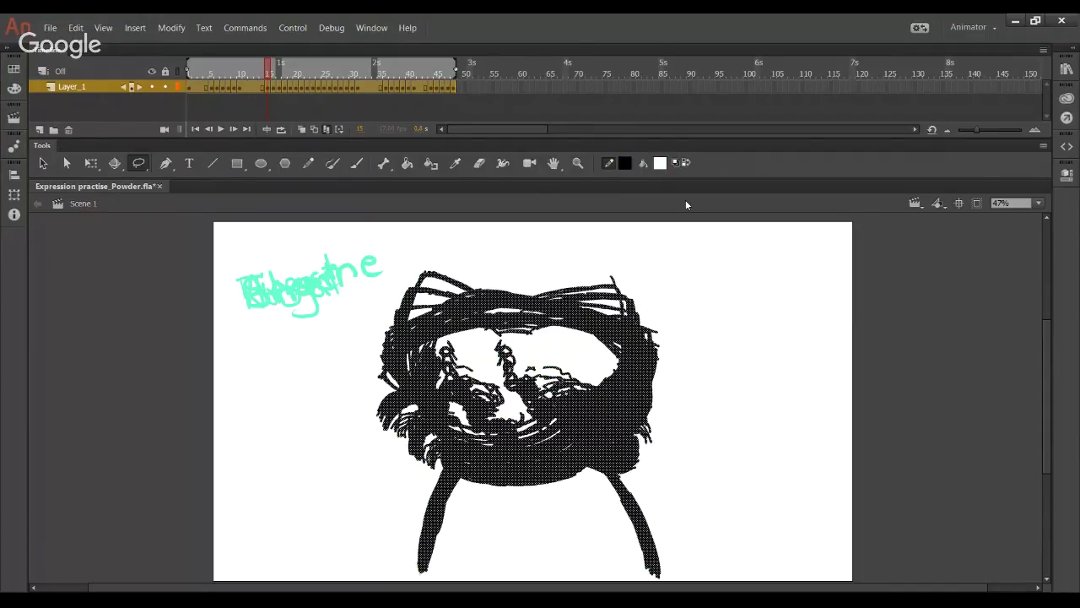
left_click(331, 510)
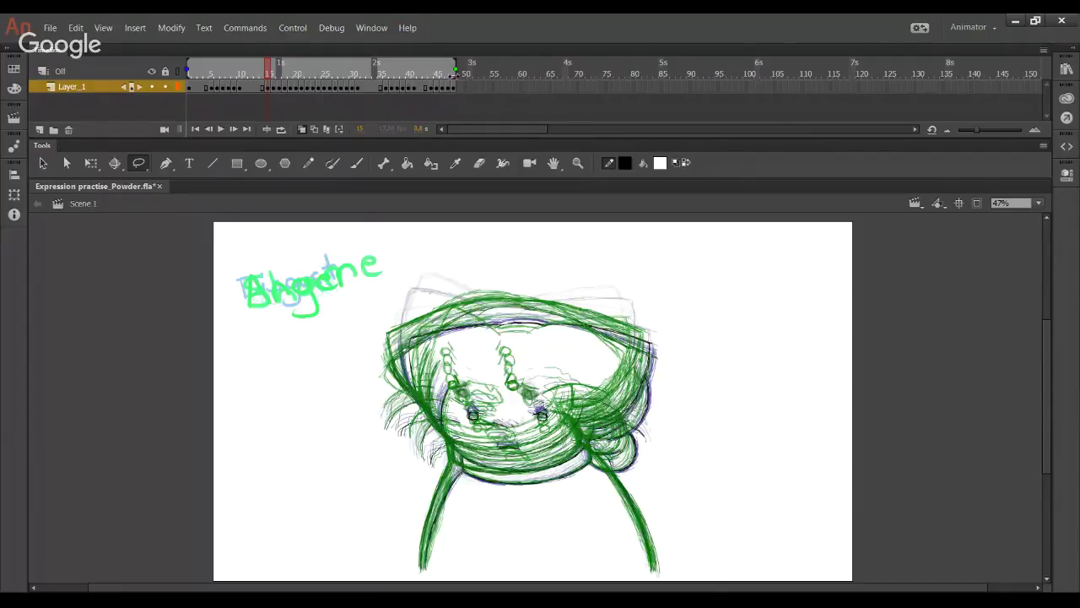
Step: Narrow the onion-skin range to the frames just around the current one and go to the Normal pose at frame 3
left_click_drag(454, 74, 281, 74)
mouse_move(188, 74)
left_mouse_down()
mouse_move(275, 74)
mouse_move(261, 73)
left_mouse_up()
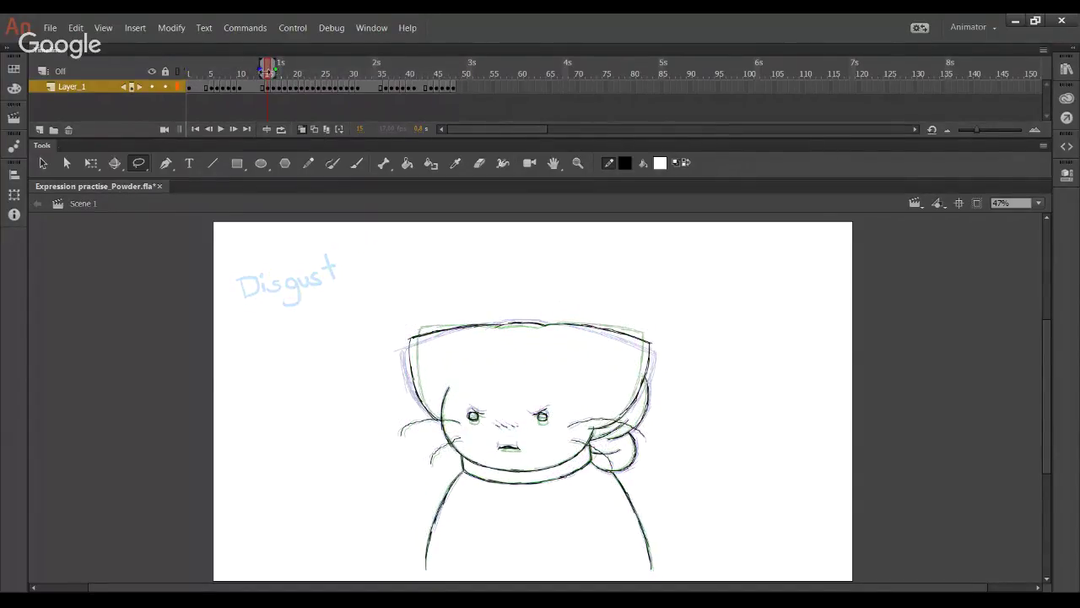
left_click(200, 72)
left_click(309, 163)
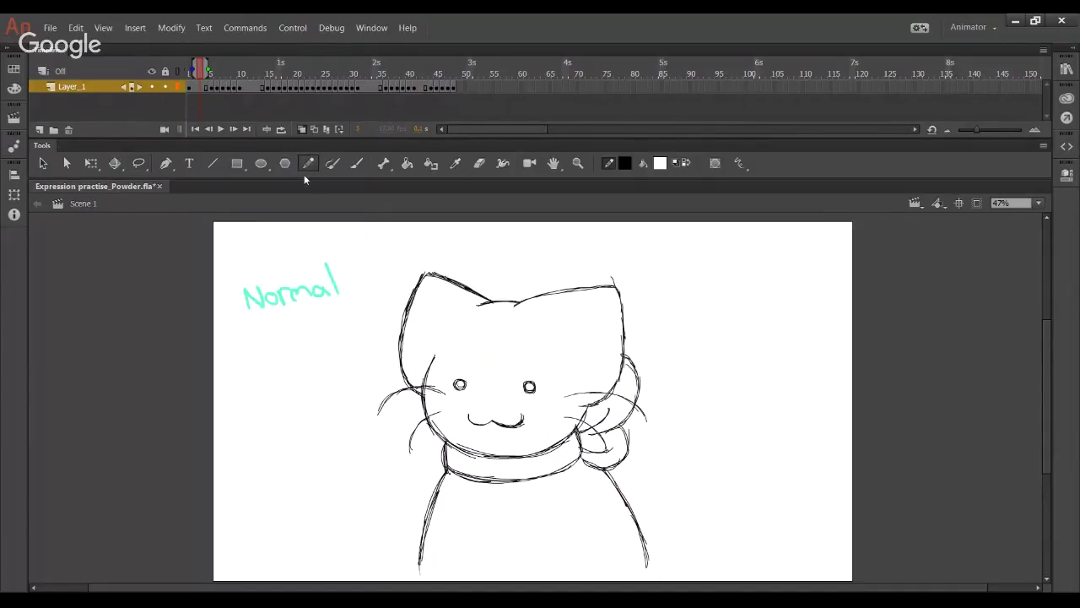
Step: Set the document's stage colour to grey
left_click(43, 163)
left_click(1066, 177)
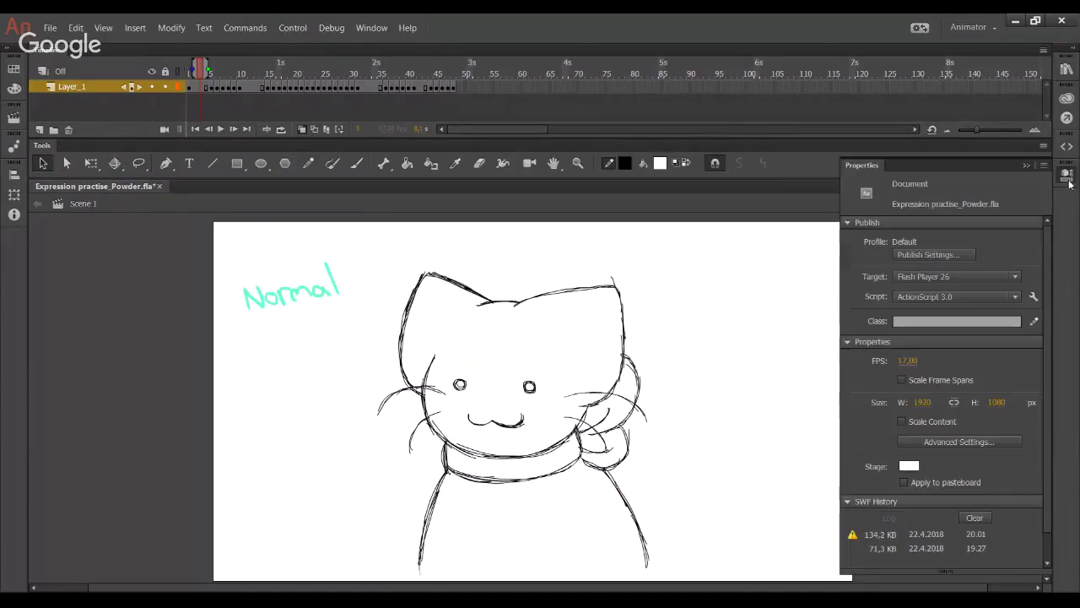
left_click(909, 466)
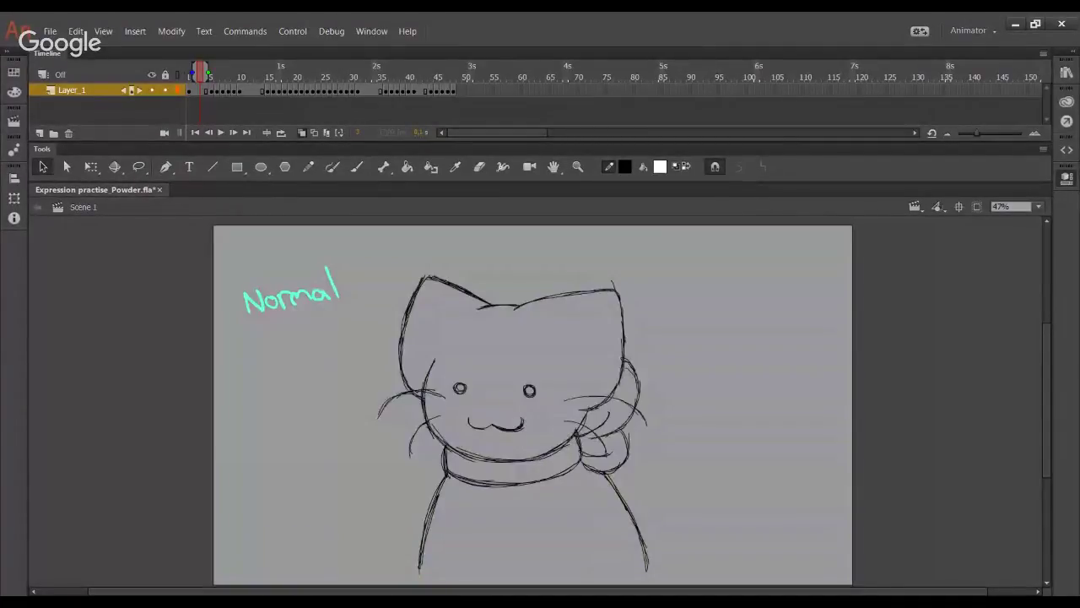
left_click(818, 347)
left_click(1067, 180)
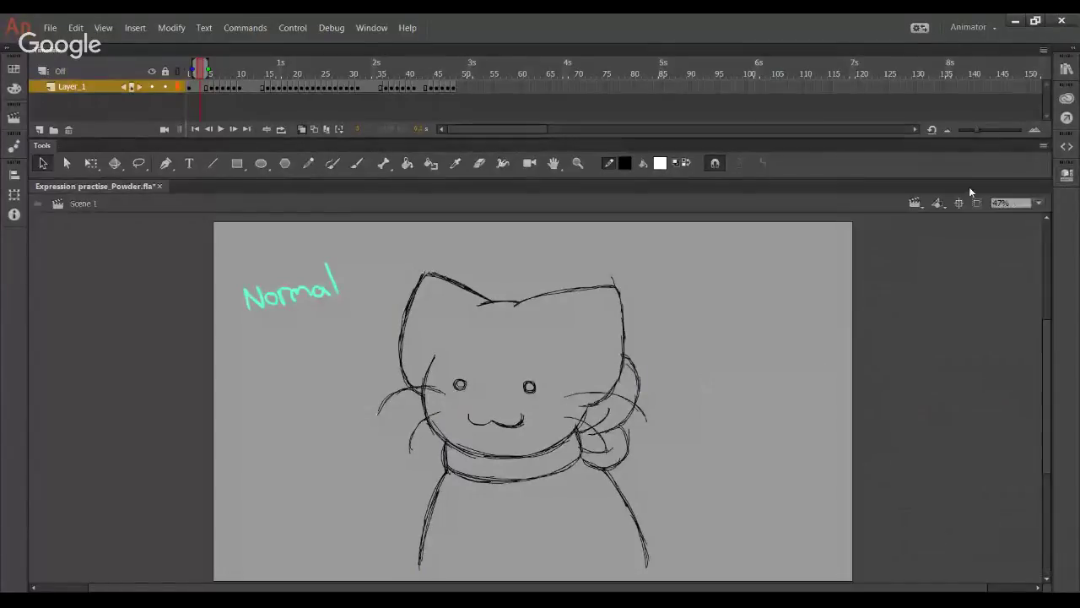
Step: Pencil a red line across the body's open lower end to close the shape on the Normal pose
left_click(309, 163)
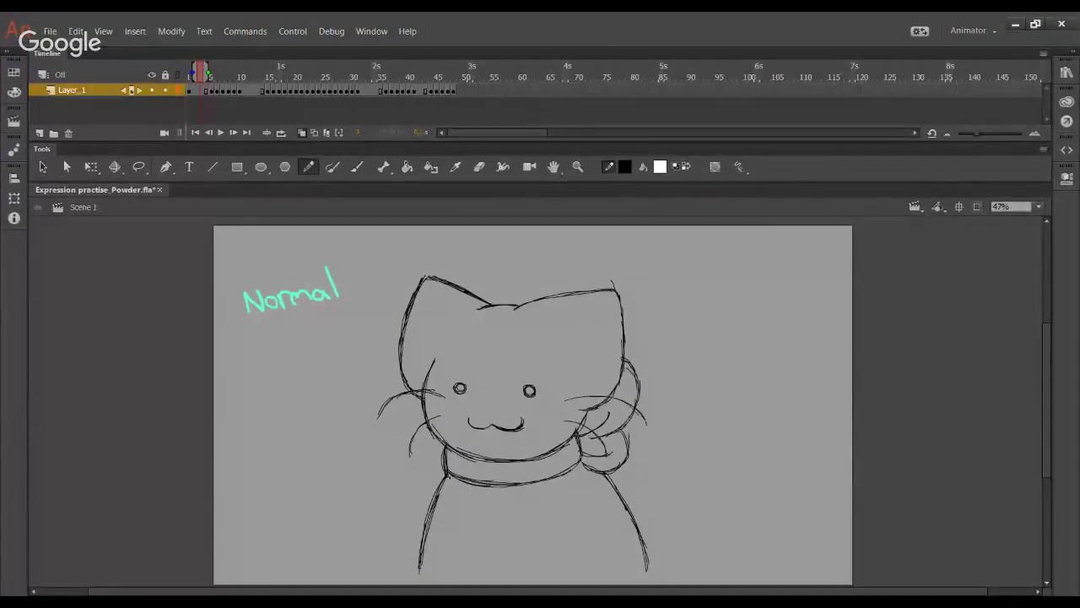
left_click(665, 179)
left_click_drag(417, 565, 657, 562)
Step: Fill the Normal pose's body and head with white and remove the red closing line
left_click(644, 167)
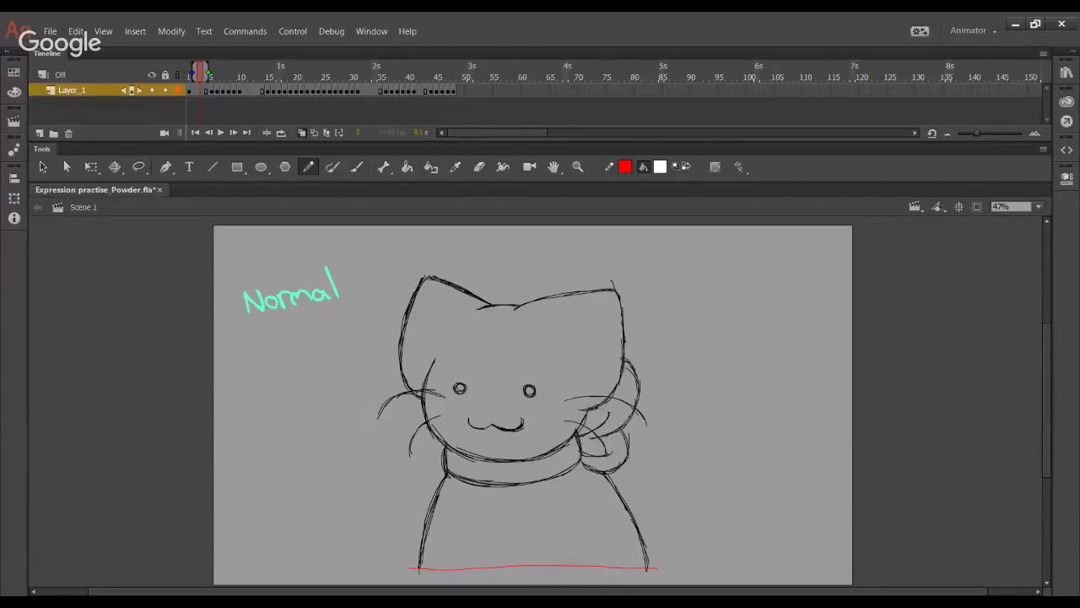
key("k")
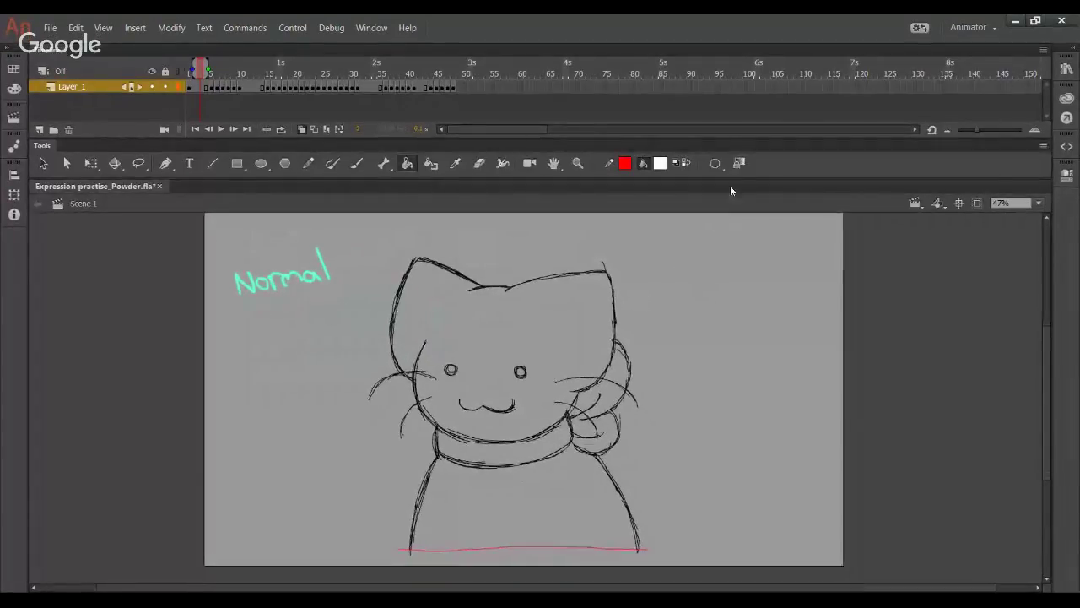
left_click(501, 492)
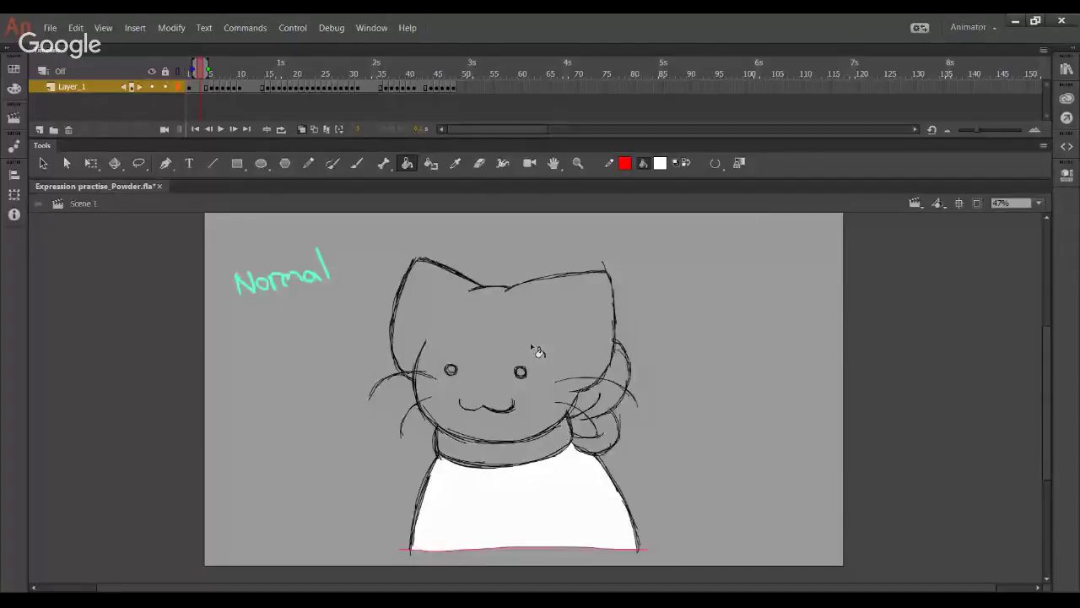
left_click(542, 397)
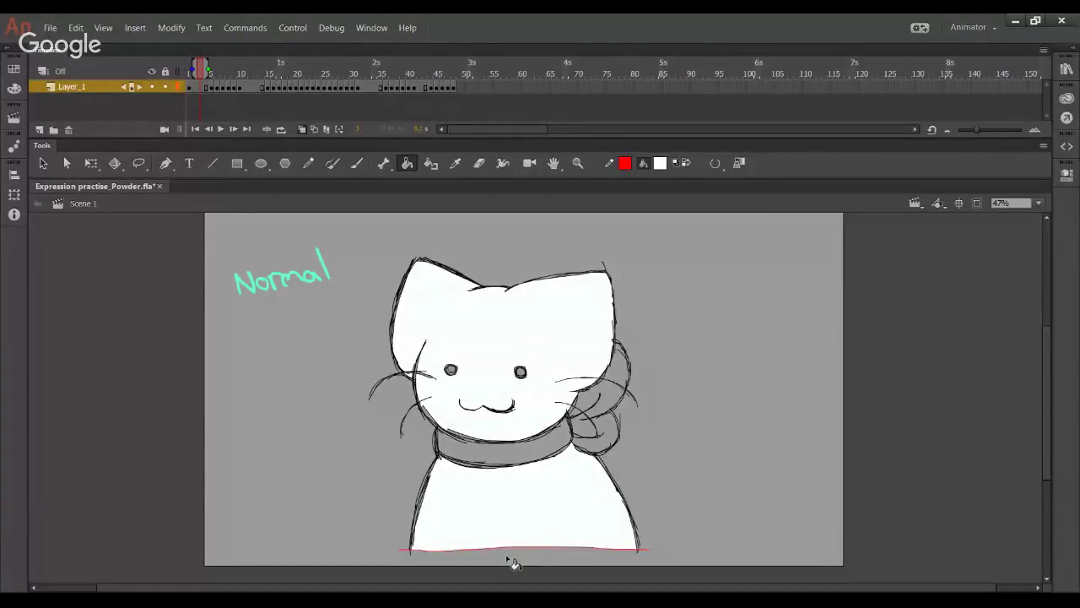
left_click_drag(564, 503, 565, 500)
left_click_drag(624, 427, 618, 417)
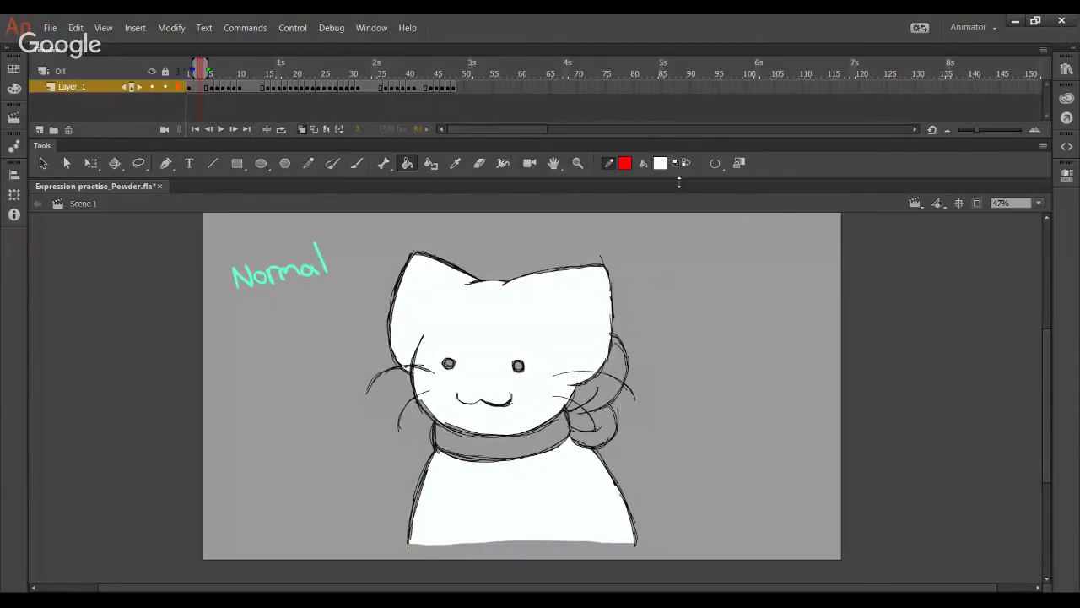
Step: Fill the scarf band and the lower loop of its bow with bright green on the Normal pose
left_click(662, 165)
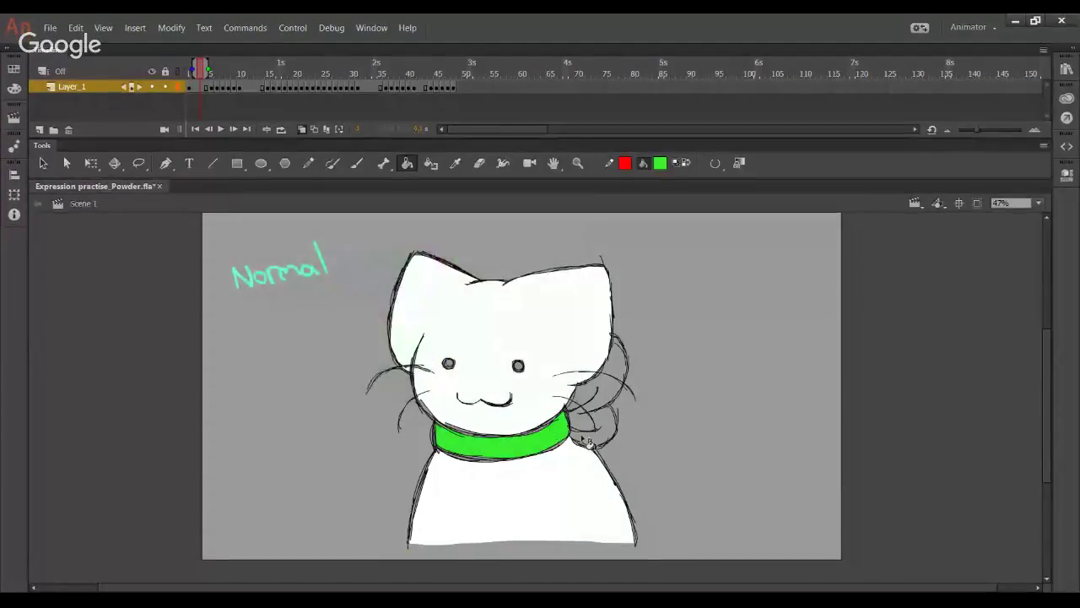
left_click(601, 432)
left_click(579, 415)
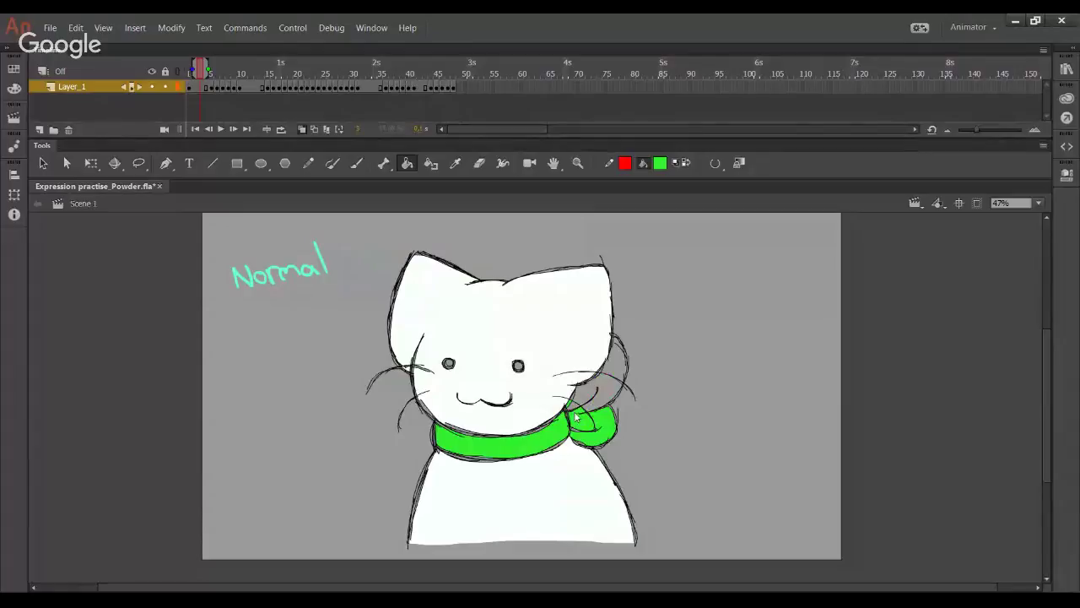
Step: Fill the remaining parts of the scarf's bow and both eyes with green on the "Normal" drawing
left_click(584, 397)
left_click(615, 373)
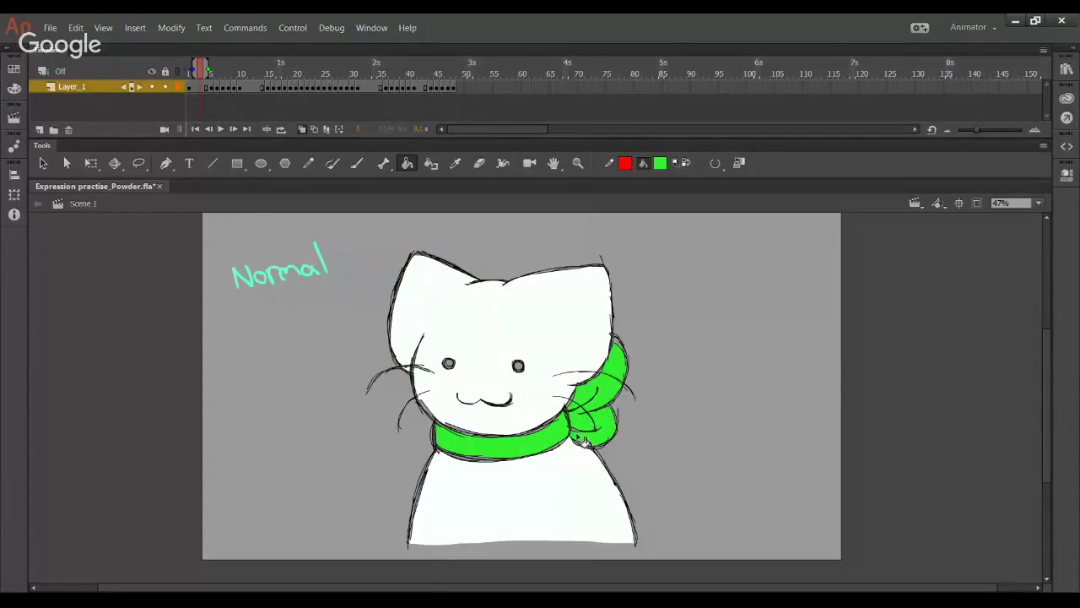
left_click(448, 364)
left_click(518, 366)
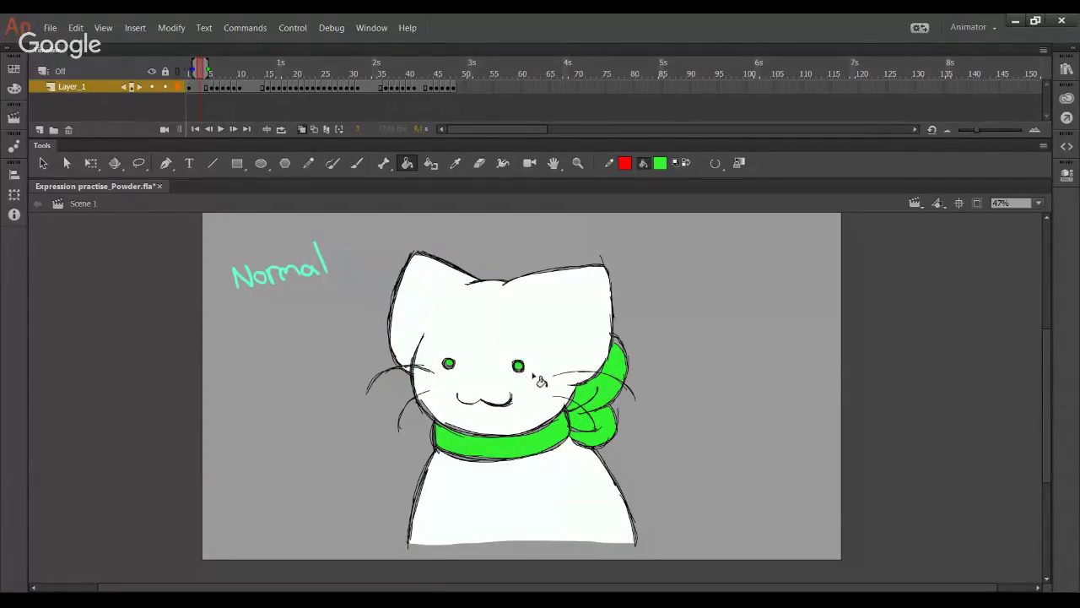
left_click_drag(597, 390, 592, 378)
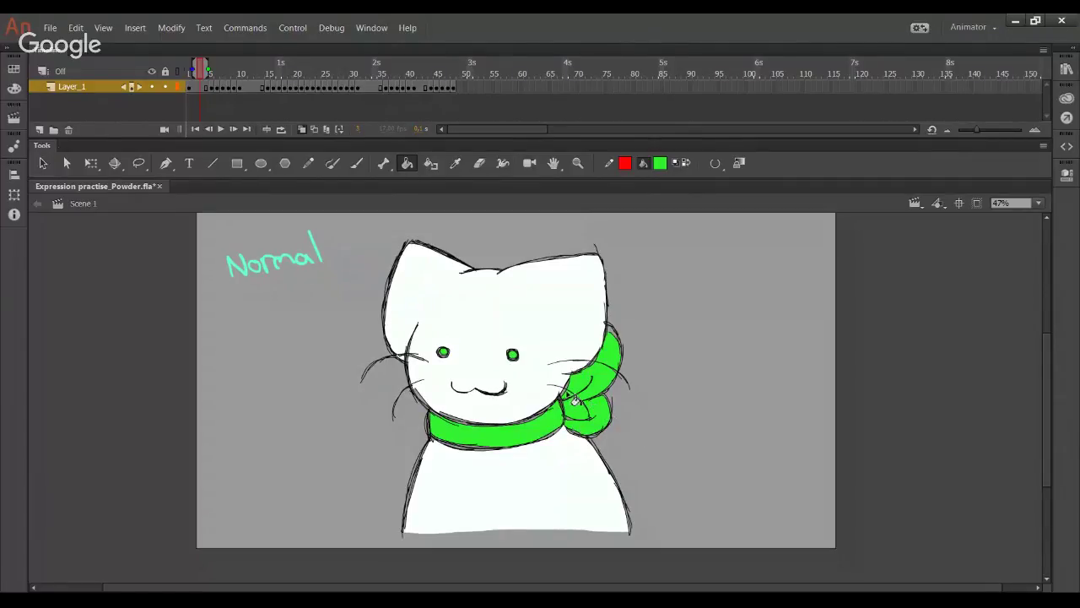
left_click_drag(613, 382, 612, 375)
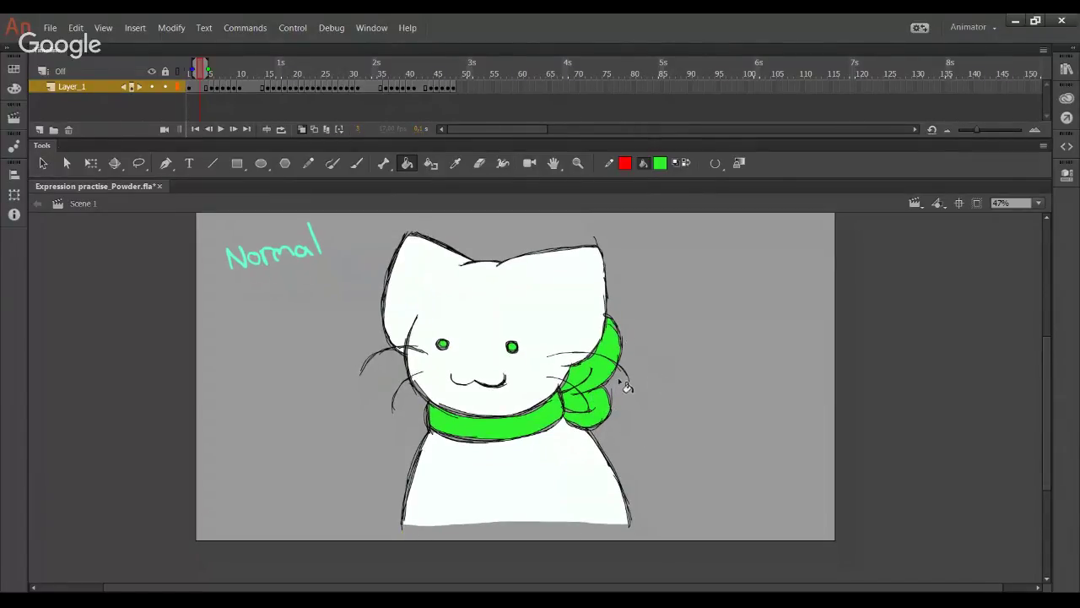
Step: On frame 5, draw a red closing line with the Pencil tool across the open lower edge of the cat's body
left_click(309, 164)
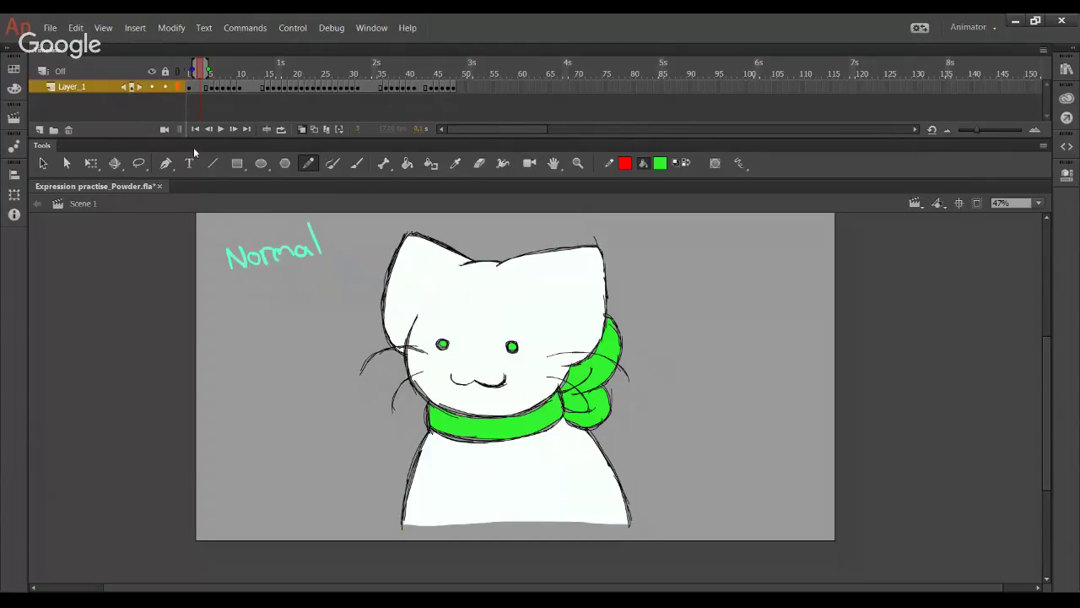
left_click(234, 133)
left_click(234, 134)
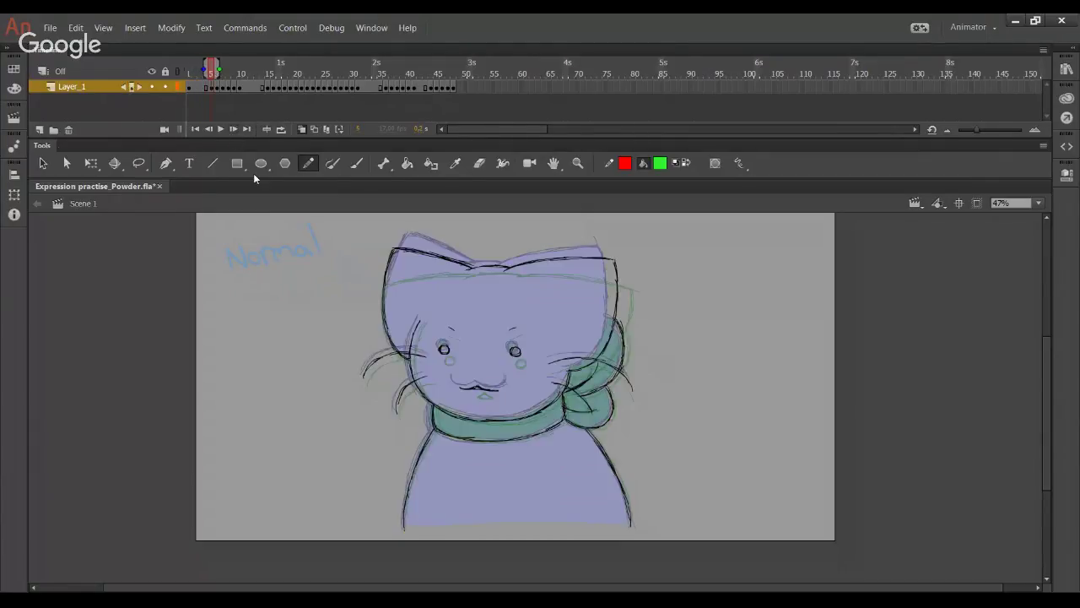
left_click_drag(403, 528, 538, 531)
left_click_drag(612, 529, 654, 524)
Step: Fill the scarf, all parts of the bow and both eyes with green on frame 5
left_click(403, 172)
left_click(511, 426)
left_click(591, 412)
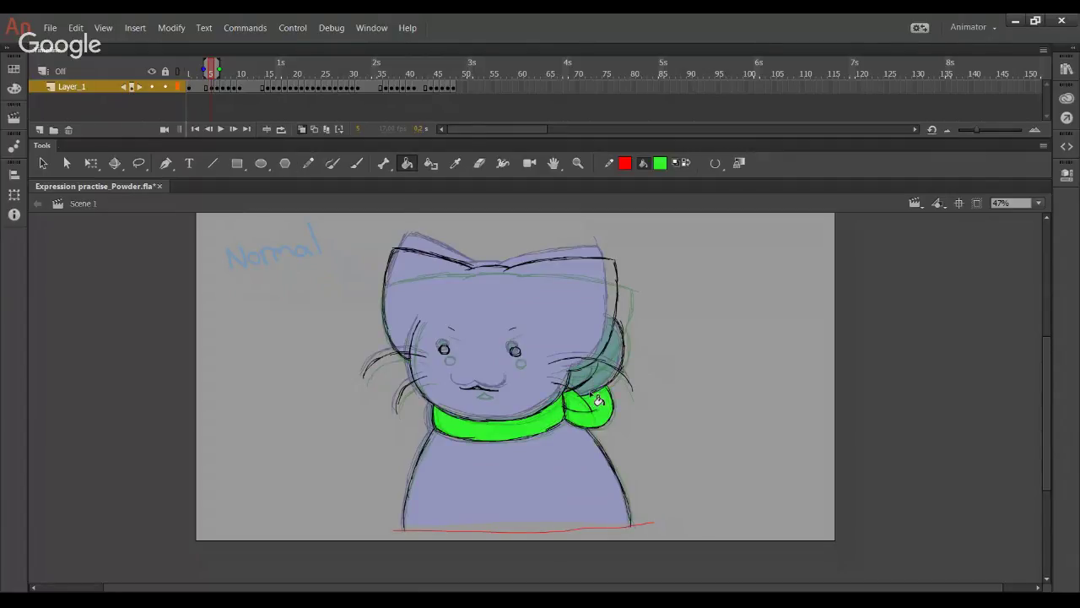
left_click(595, 384)
left_click(614, 369)
left_click(608, 359)
left_click(516, 350)
left_click(444, 348)
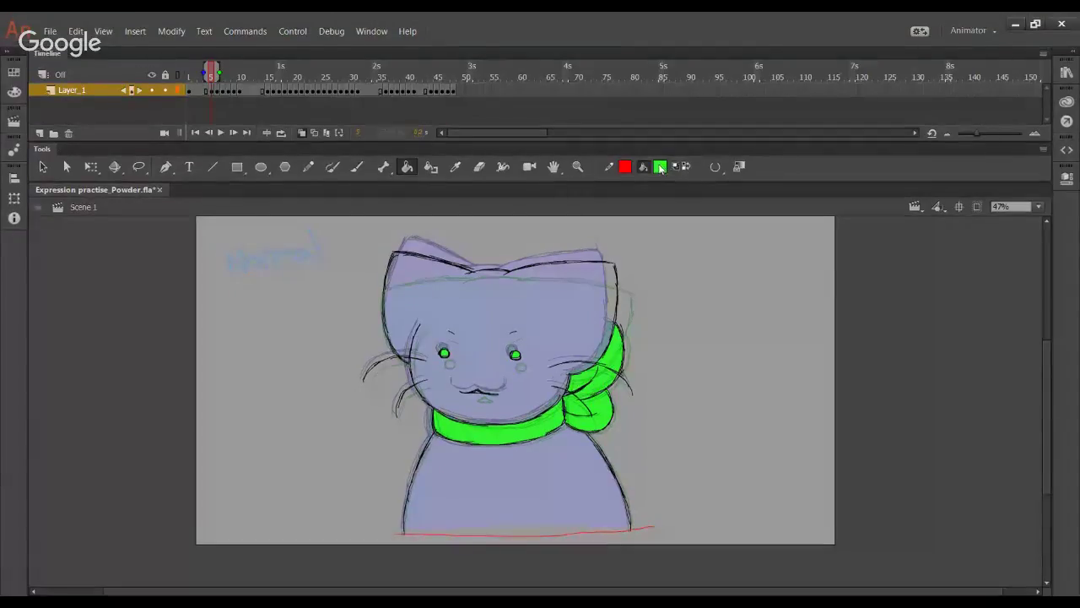
Step: Sample white from the "Normal" drawing, fill the head and body on frame 5 with it, and remove the red closing line
left_click(206, 74)
left_click(454, 163)
left_click(468, 315)
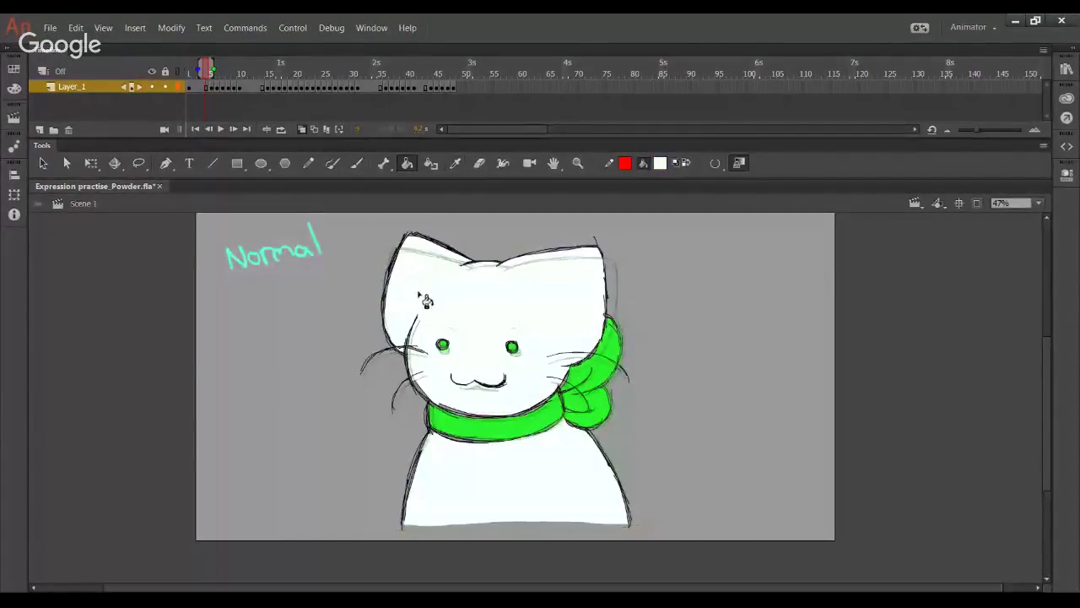
left_click(234, 129)
left_click(506, 396)
left_click(503, 464)
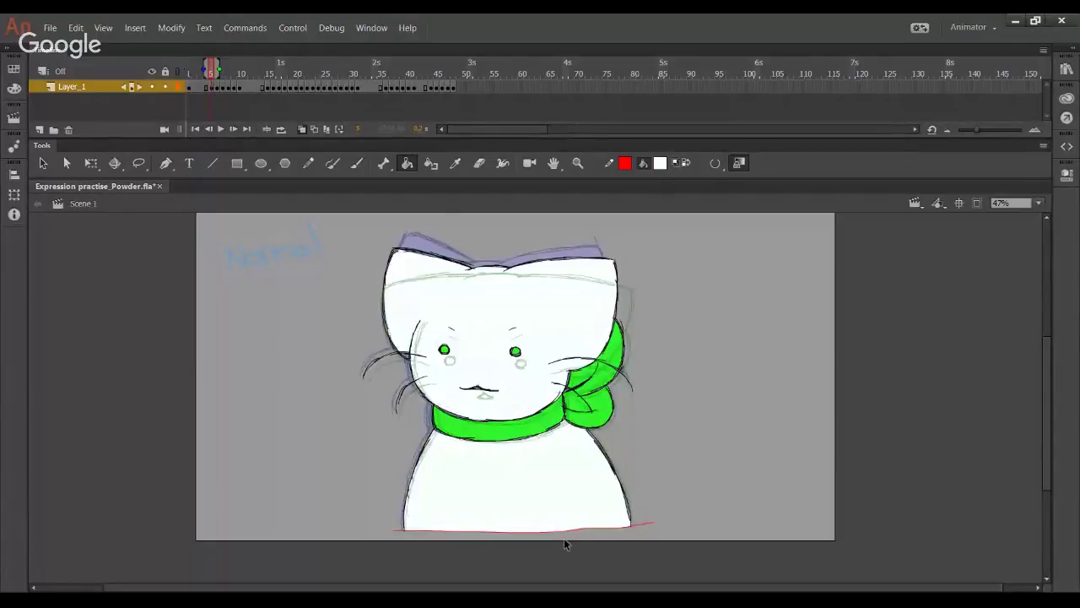
left_click(568, 540)
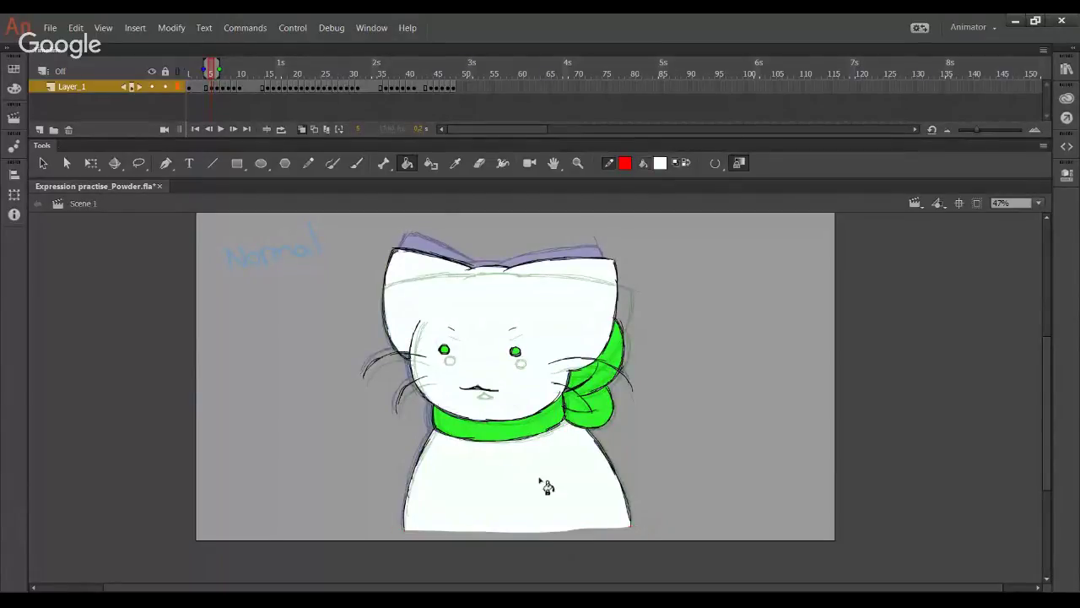
Step: On frame 6, fill the head and body with white, using a temporary red line to close the body's lower edge
left_click(233, 128)
left_click(435, 357)
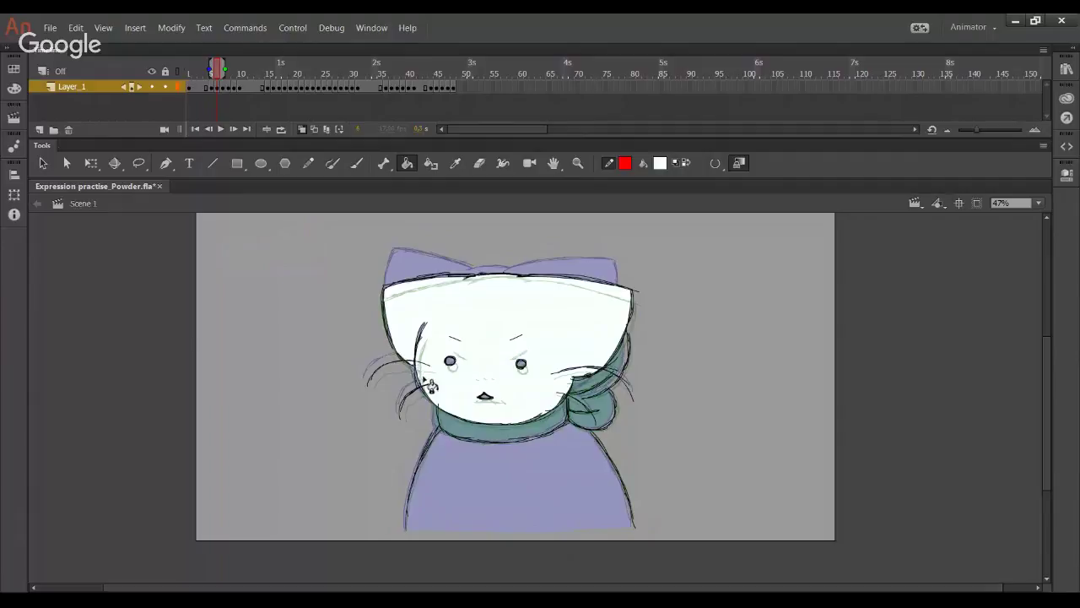
left_click(211, 131)
left_click(233, 133)
left_click(309, 163)
left_click_drag(398, 529, 613, 528)
left_click(407, 163)
left_click(473, 530)
key("Delete")
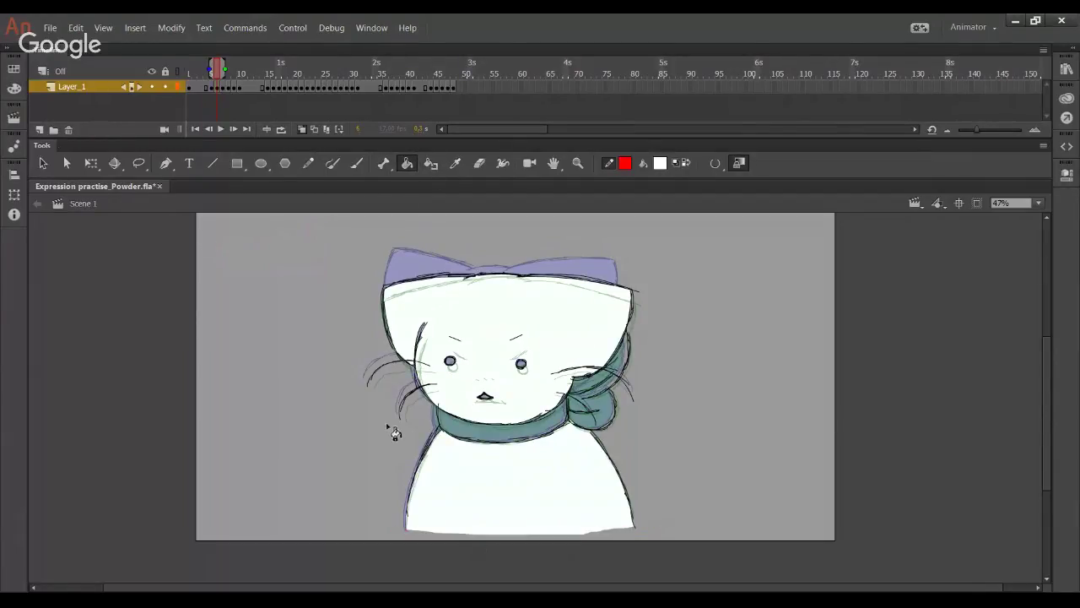
Step: On frame 7, close the body's lower edge with a temporary red line, fill the body and head white, and delete the line
left_click(232, 130)
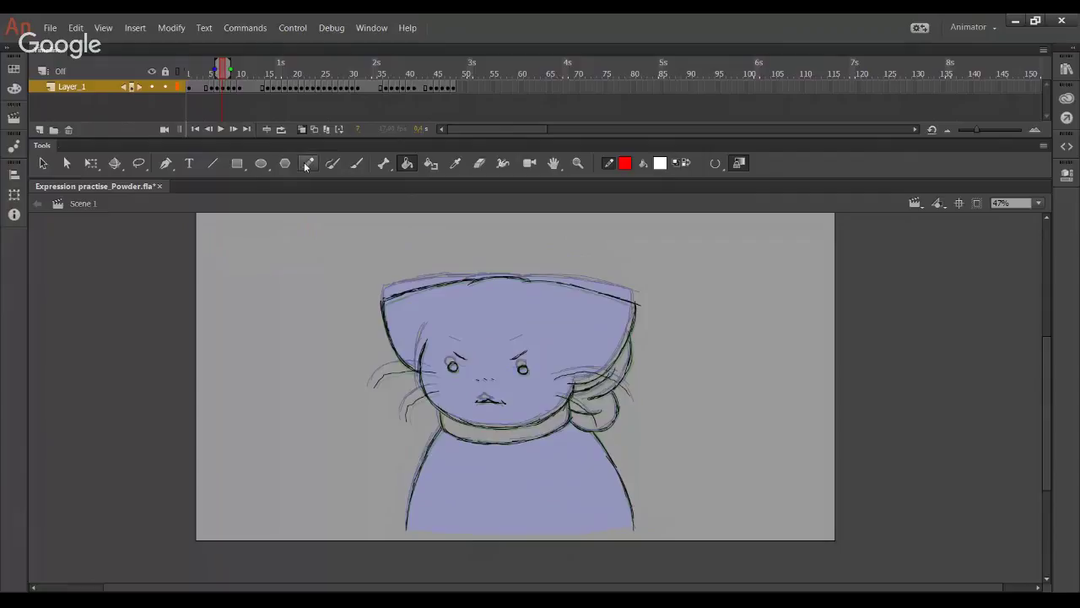
left_click(308, 163)
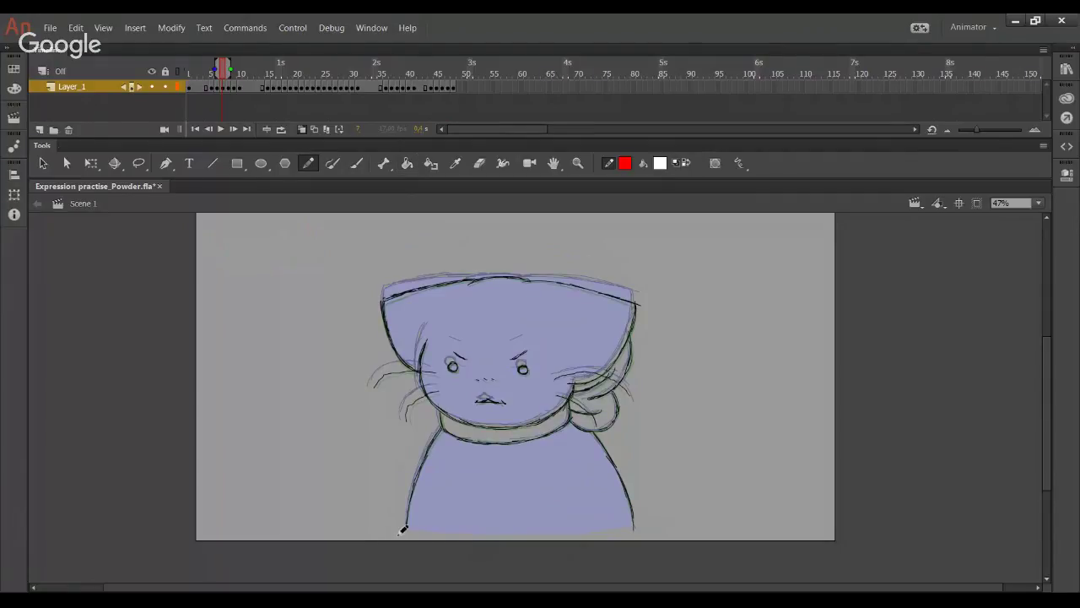
left_click_drag(400, 533, 570, 532)
left_click(406, 163)
left_click(512, 506)
left_click(463, 389)
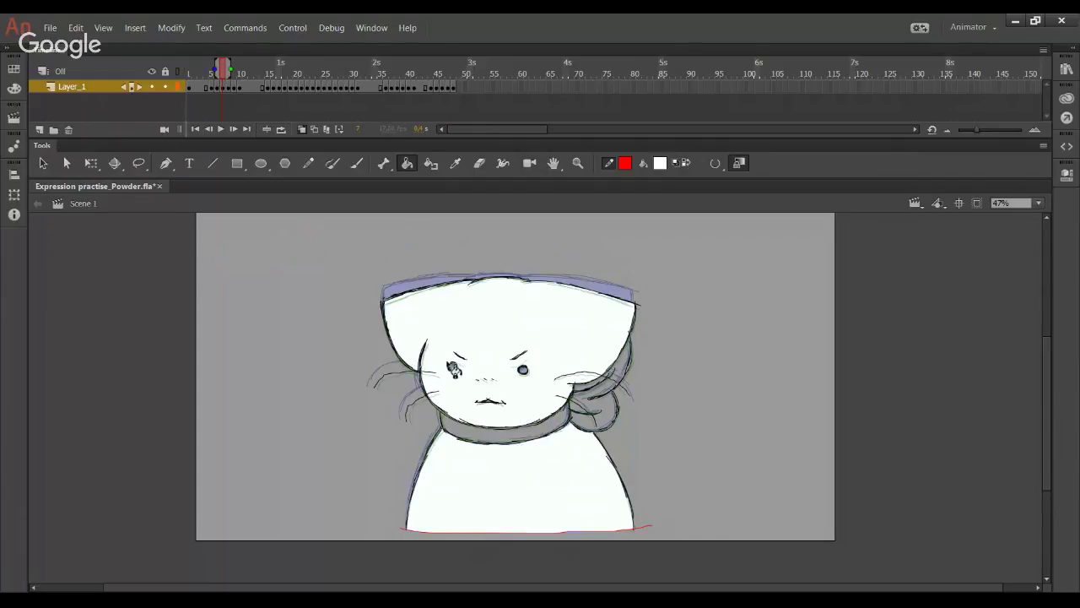
double_click(574, 538, "ctrl")
key("Delete")
Step: Narrow the onion skin range to cover only the current frame 7 and the frame before it
left_click(327, 130)
left_click_drag(230, 71, 292, 70)
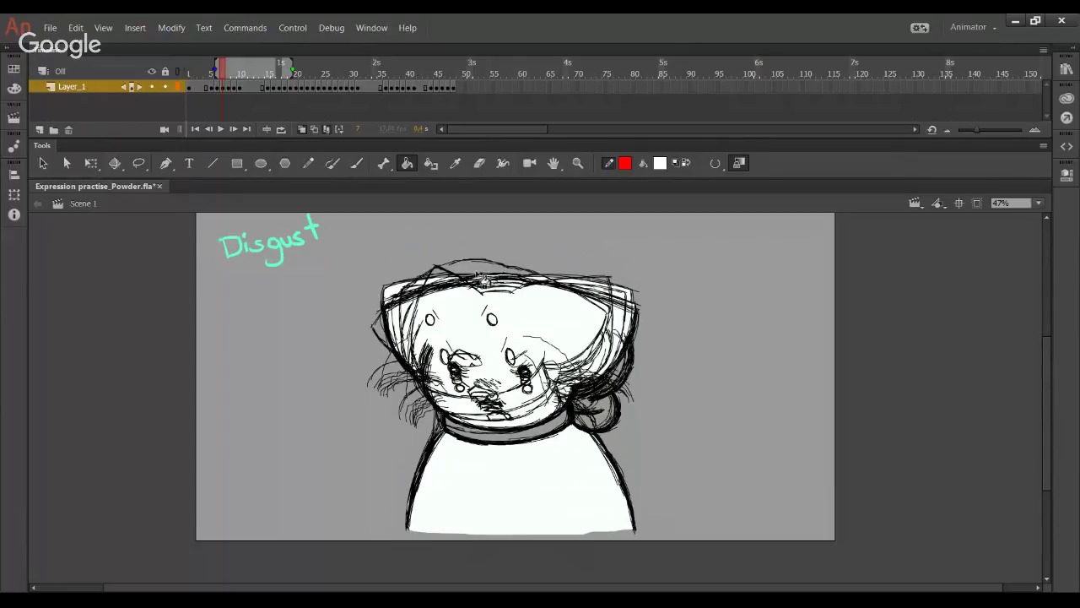
left_click_drag(293, 71, 229, 71)
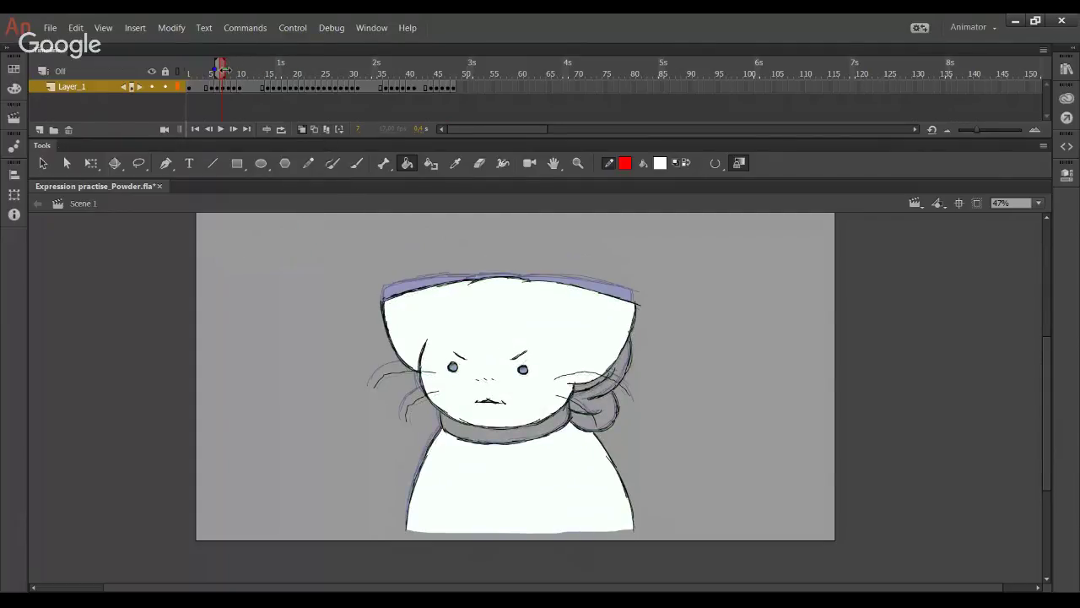
Step: On frame 8, close the body's lower edge with a temporary red line, fill the body and head white, and delete the line
left_click(308, 163)
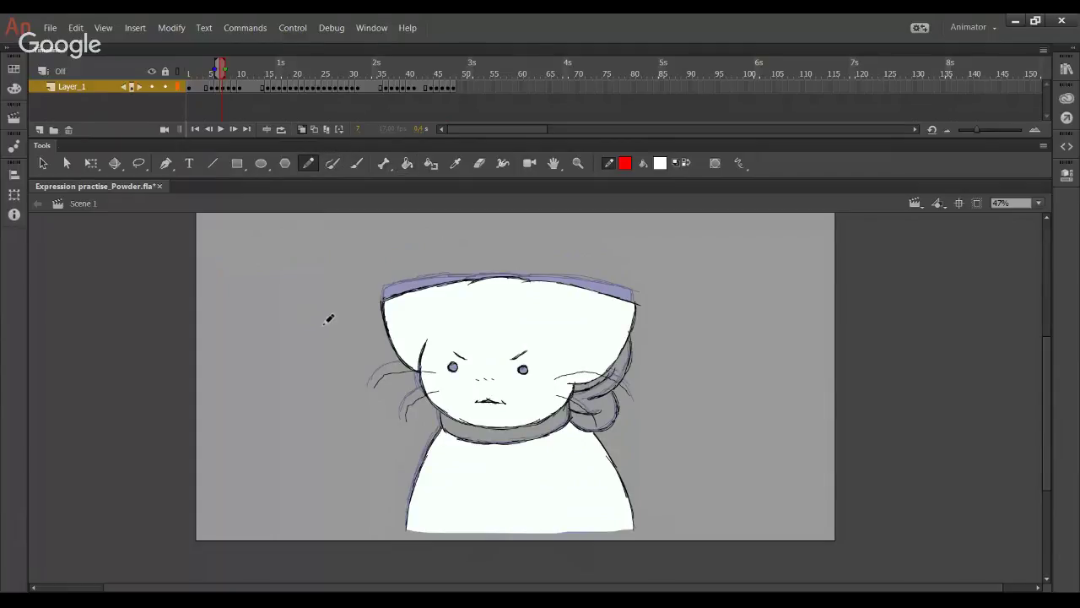
left_click(233, 131)
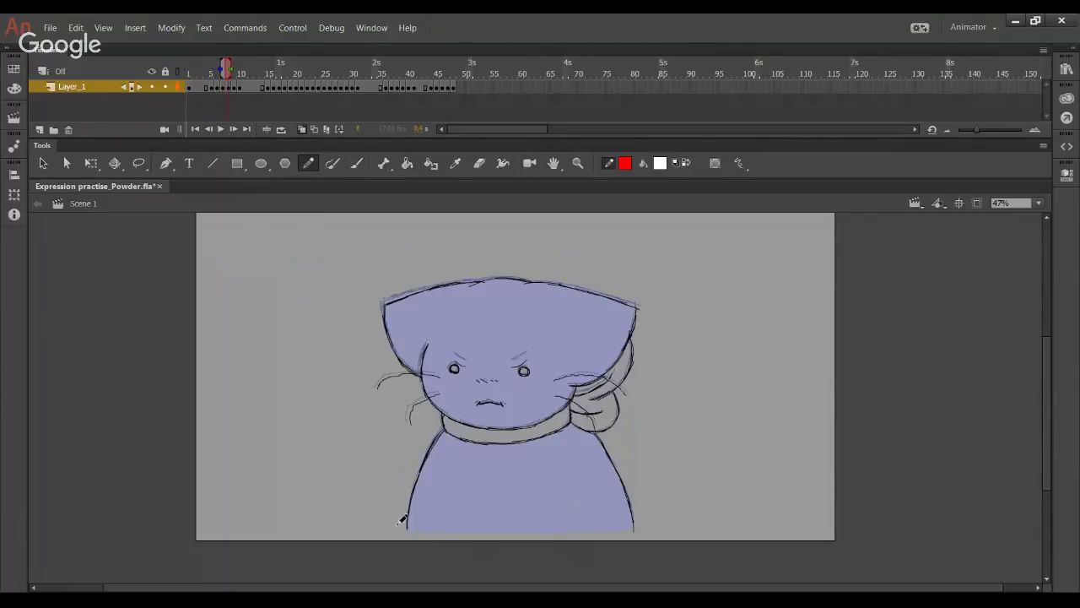
left_click_drag(405, 527, 502, 530)
left_click_drag(584, 532, 662, 530)
left_click(407, 163)
left_click(494, 472)
left_click(489, 380)
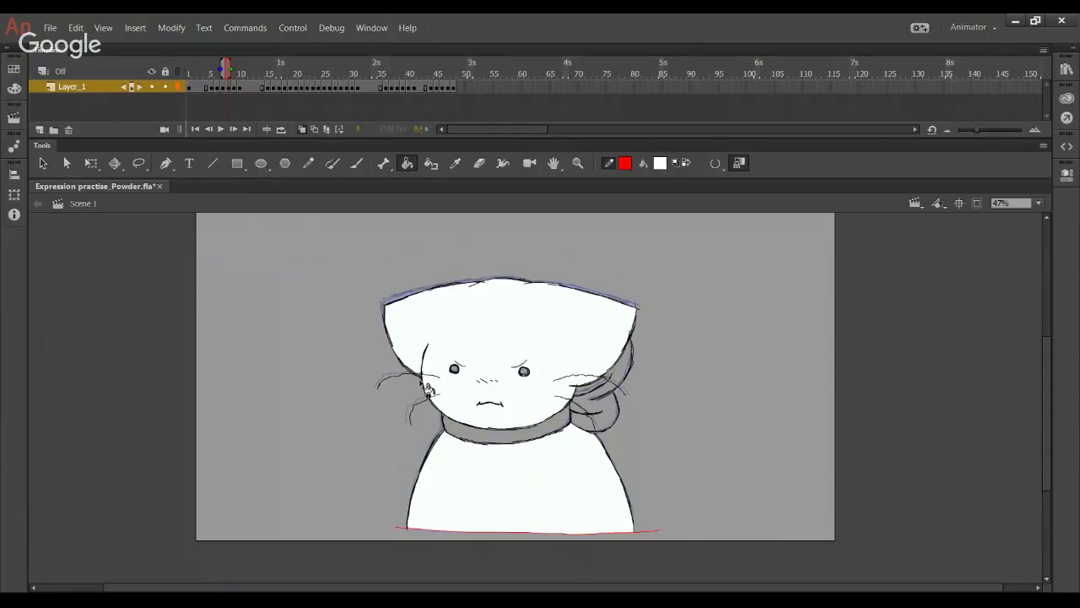
double_click(401, 529, "ctrl")
key("Delete")
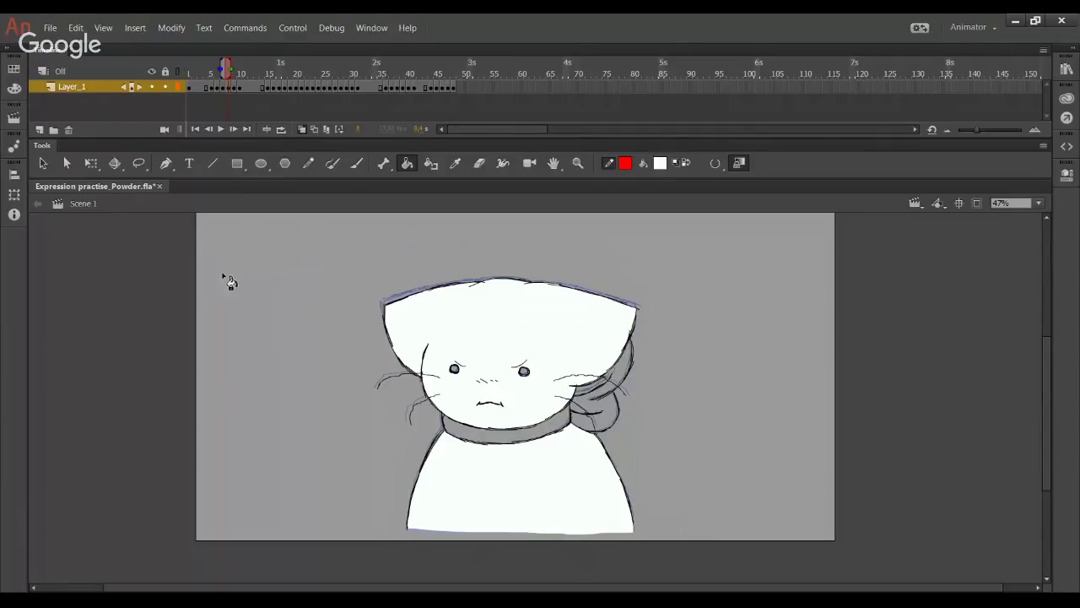
Step: On frame 9, close the body's lower edge with a temporary red line, fill the body and head white, and delete the line
left_click(234, 133)
left_click(307, 163)
left_click_drag(495, 532, 655, 526)
left_click(406, 163)
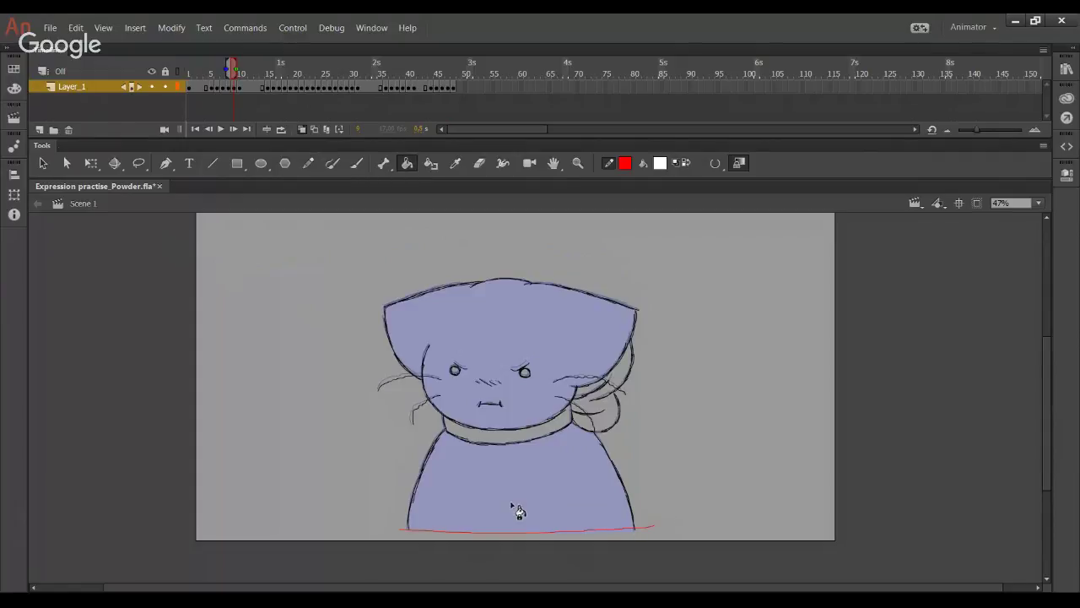
left_click(519, 510)
left_click(491, 353)
double_click(646, 531)
key("Delete")
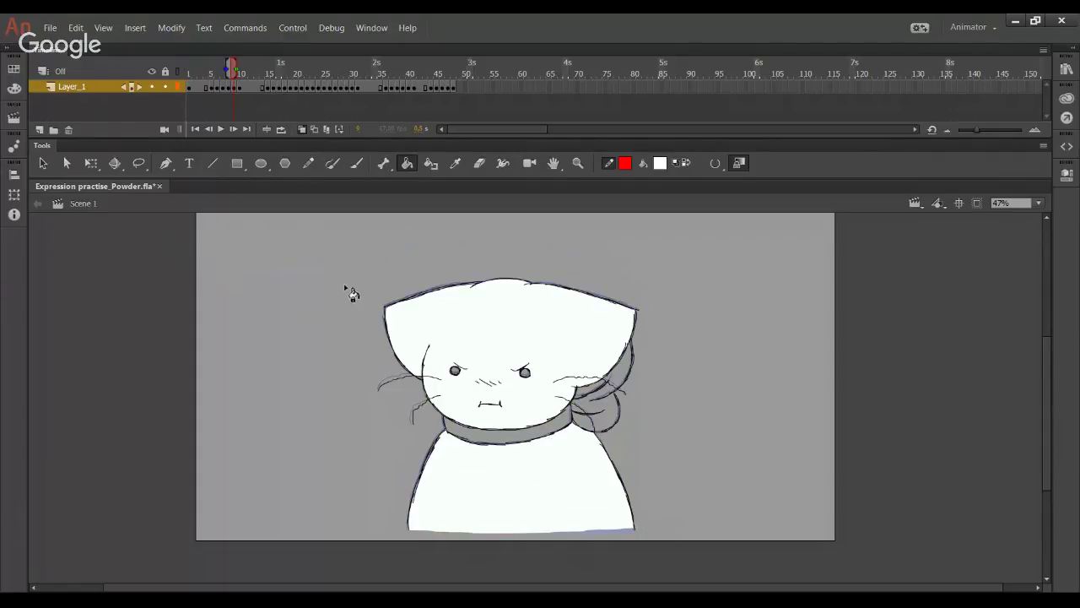
Step: On the "Disgust" drawing at frame 10, fill the head and body white, using a temporary red line to close the body's lower edge
left_click(234, 133)
left_click(478, 371)
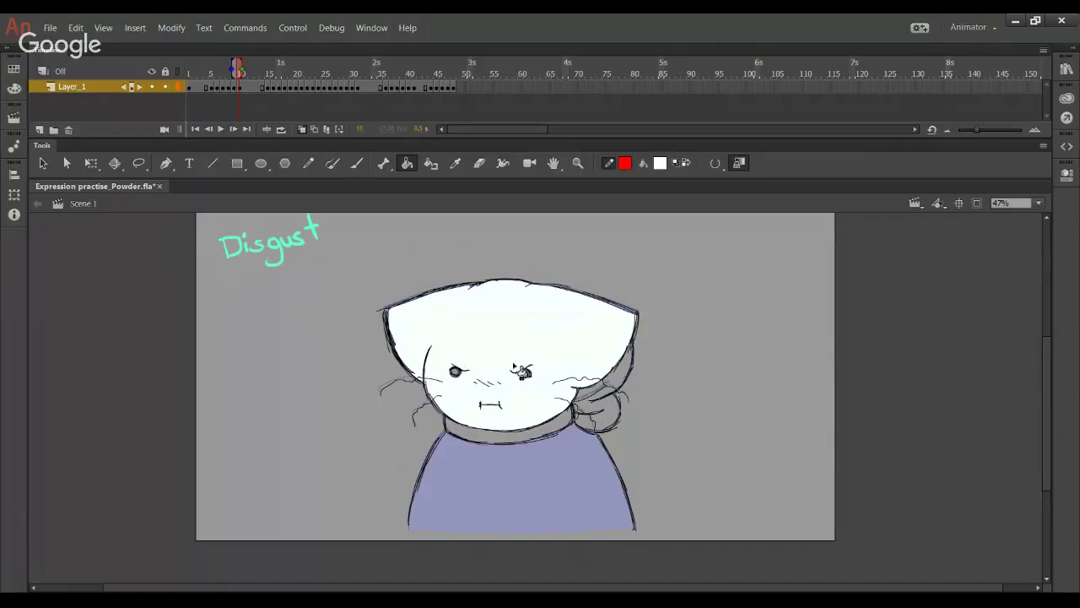
left_click(308, 163)
left_click_drag(474, 533, 595, 532)
key("ctrl+z")
left_click_drag(403, 529, 642, 526)
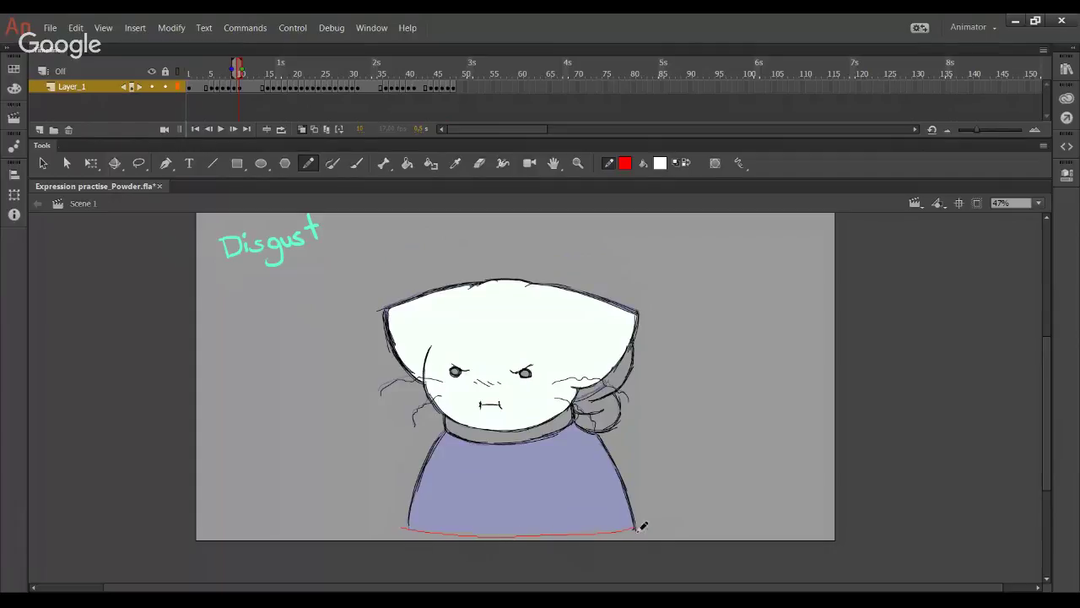
left_click(407, 163)
left_click(460, 522)
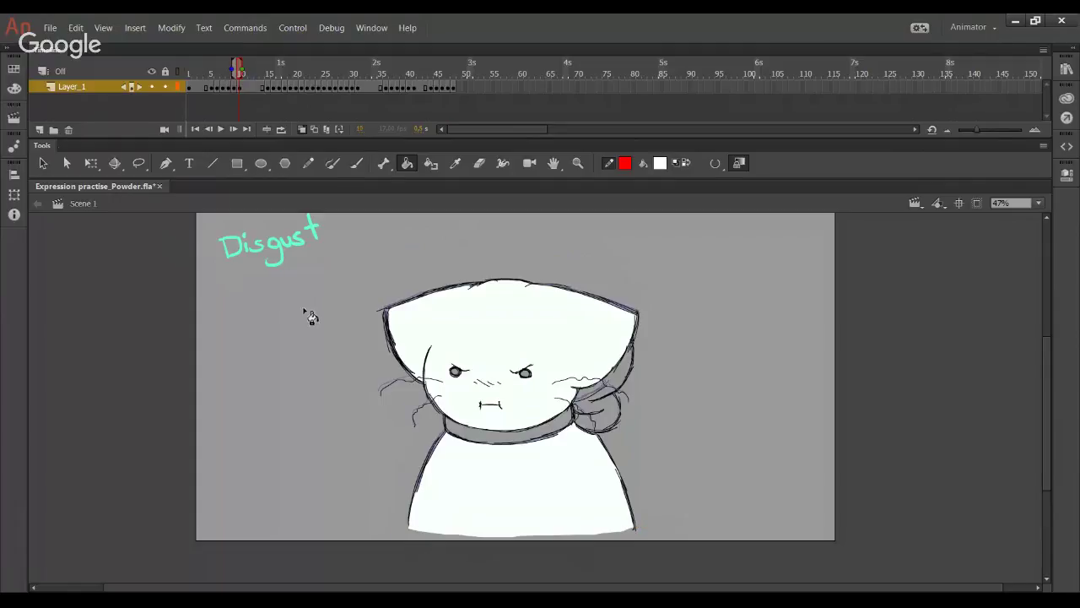
Step: Sample the scarf's green from the "Normal" drawing and fill the scarf, bow and eyes on frame 6 with it
left_click(233, 130)
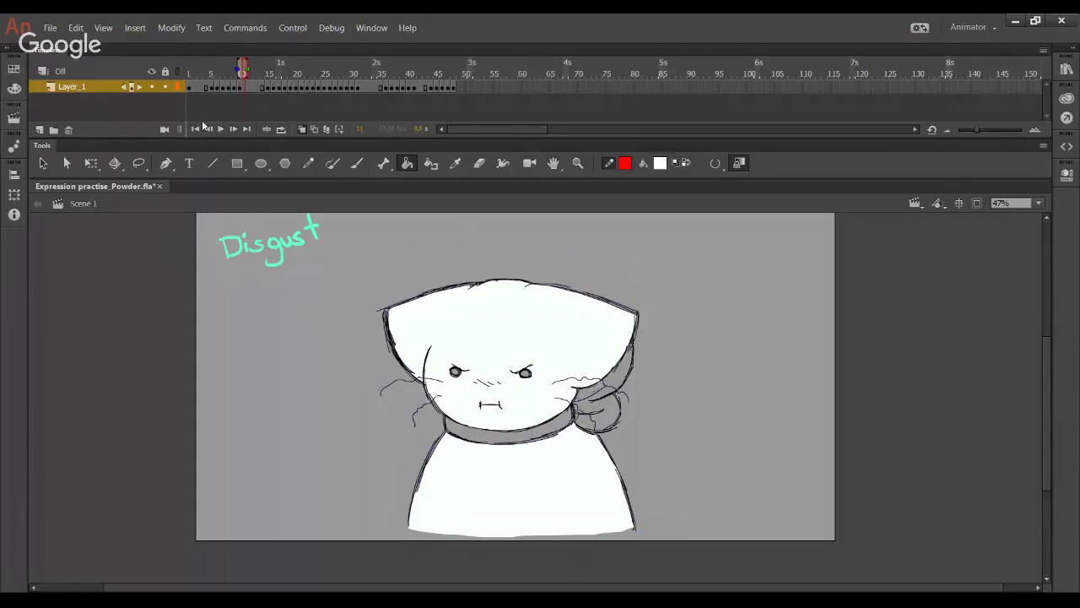
left_click(206, 75)
key("i")
left_click(591, 396)
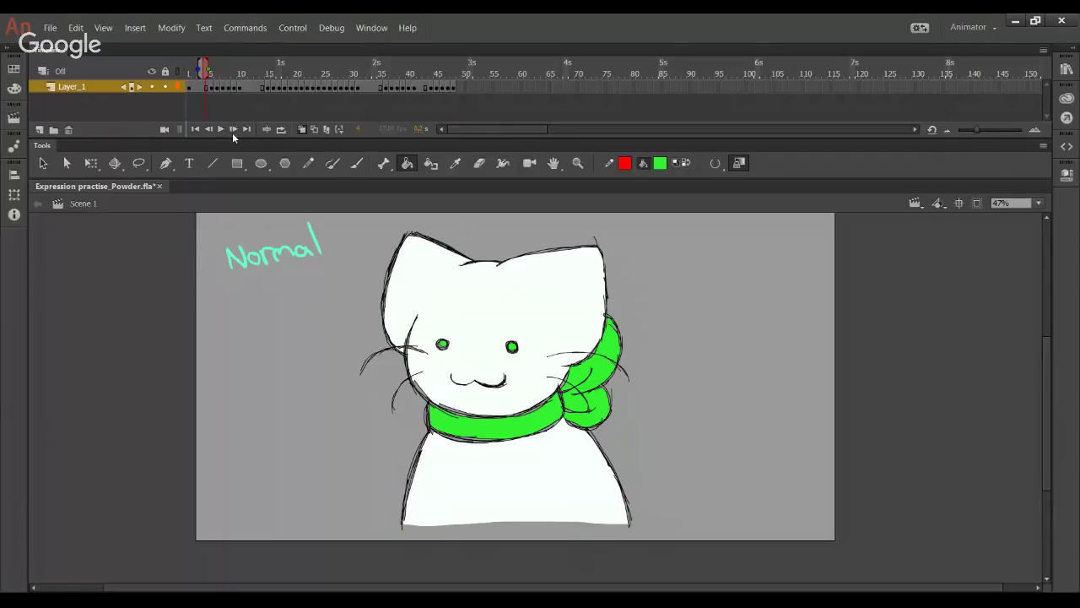
left_click(232, 131)
left_click(477, 432)
left_click(522, 365)
left_click(606, 418)
left_click(580, 405)
left_click(604, 391)
left_click(599, 381)
left_click(621, 358)
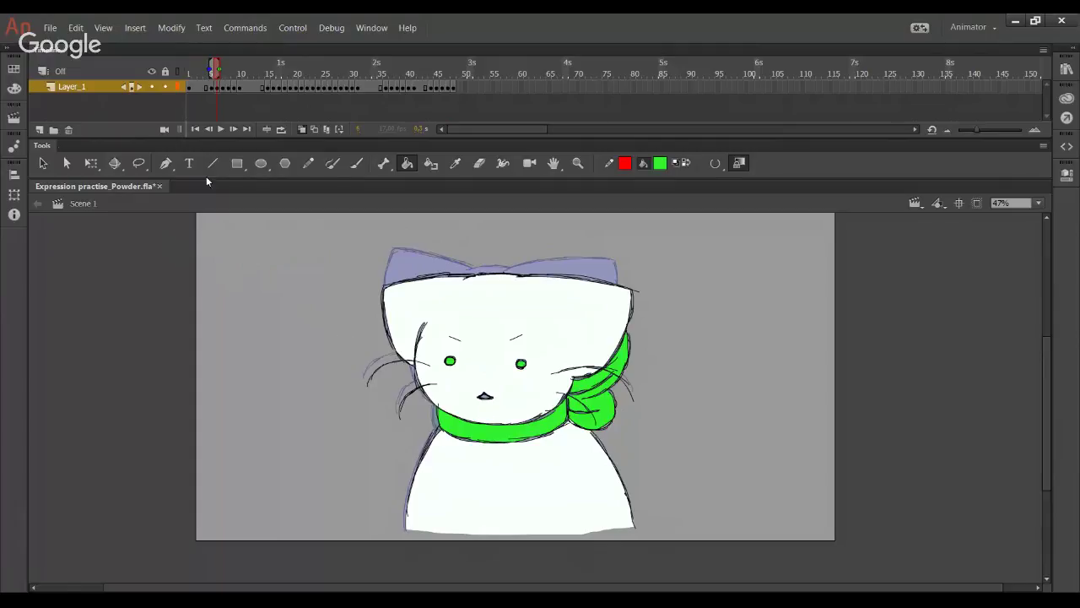
Step: Fill the scarf, the bow sections and both eyes with green on frame 7
left_click(236, 130)
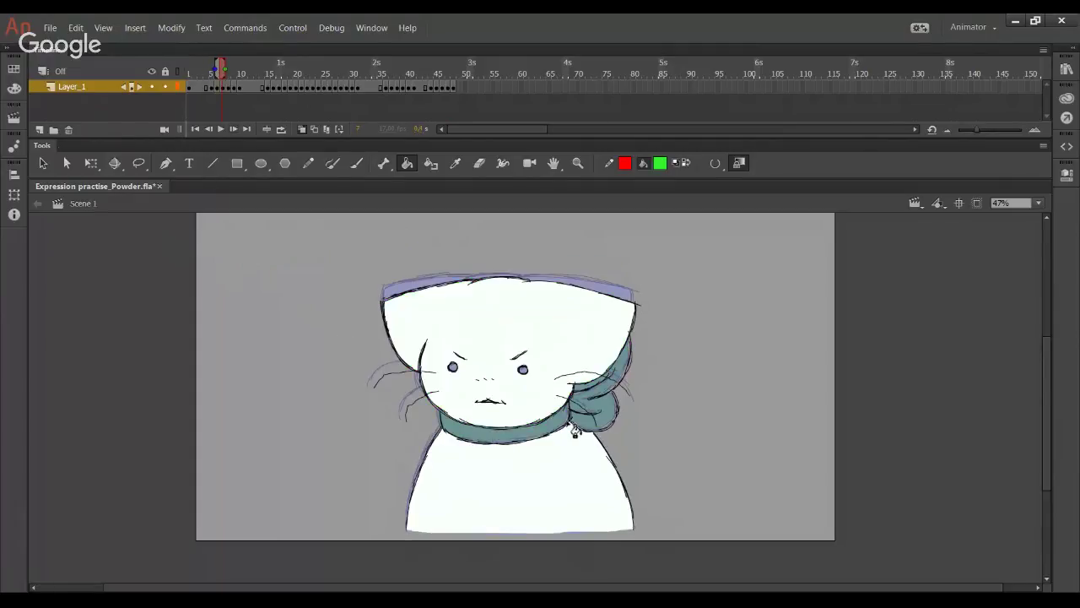
left_click(567, 426)
left_click(587, 422)
left_click(595, 414)
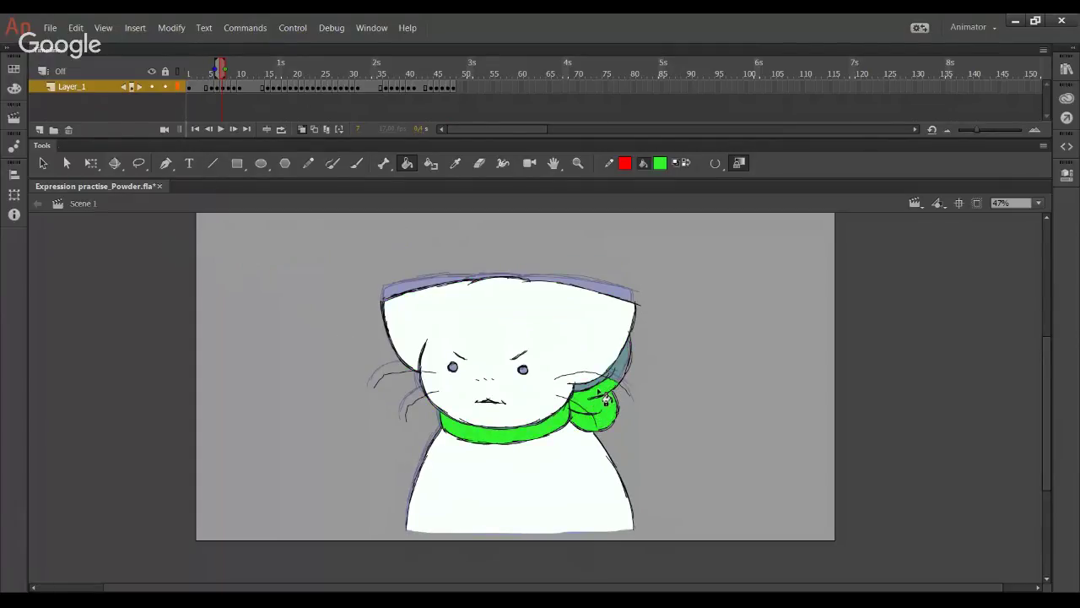
left_click(609, 364)
left_click(524, 370)
left_click(453, 367)
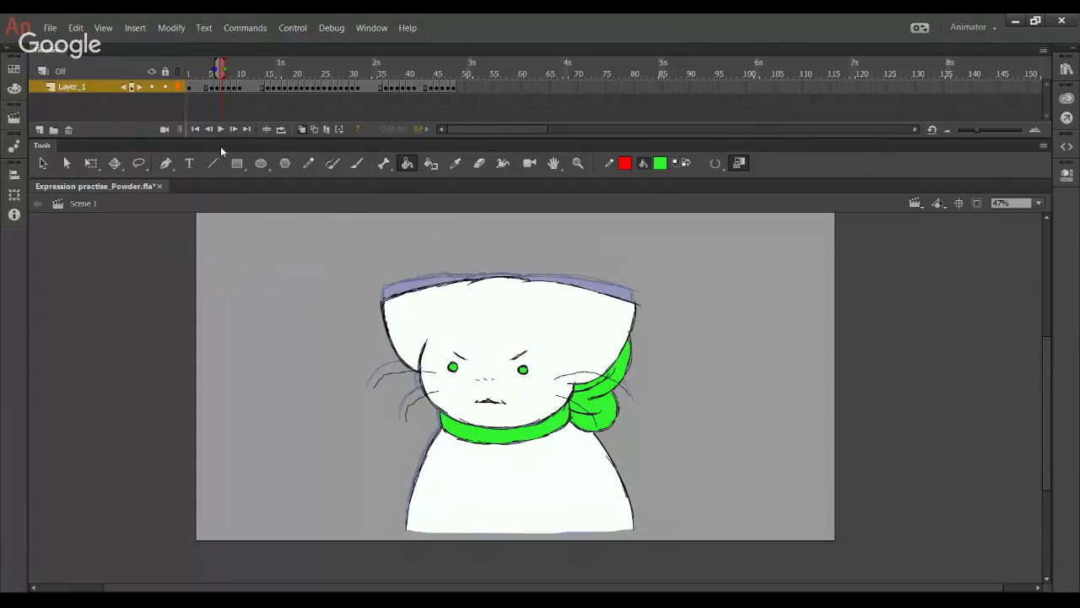
Step: Fill both eyes, the scarf and the bow sections with green on frame 8
key("period")
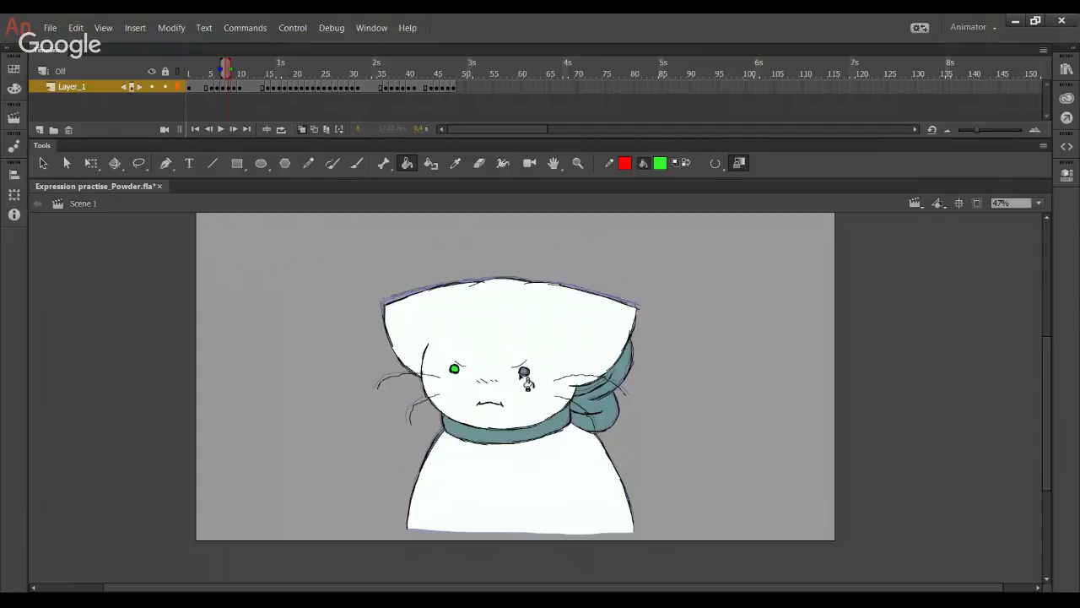
left_click(524, 378)
key("ctrl+z")
left_click(525, 372)
left_click(563, 427)
left_click(578, 420)
left_click(580, 409)
left_click(599, 405)
left_click(620, 377)
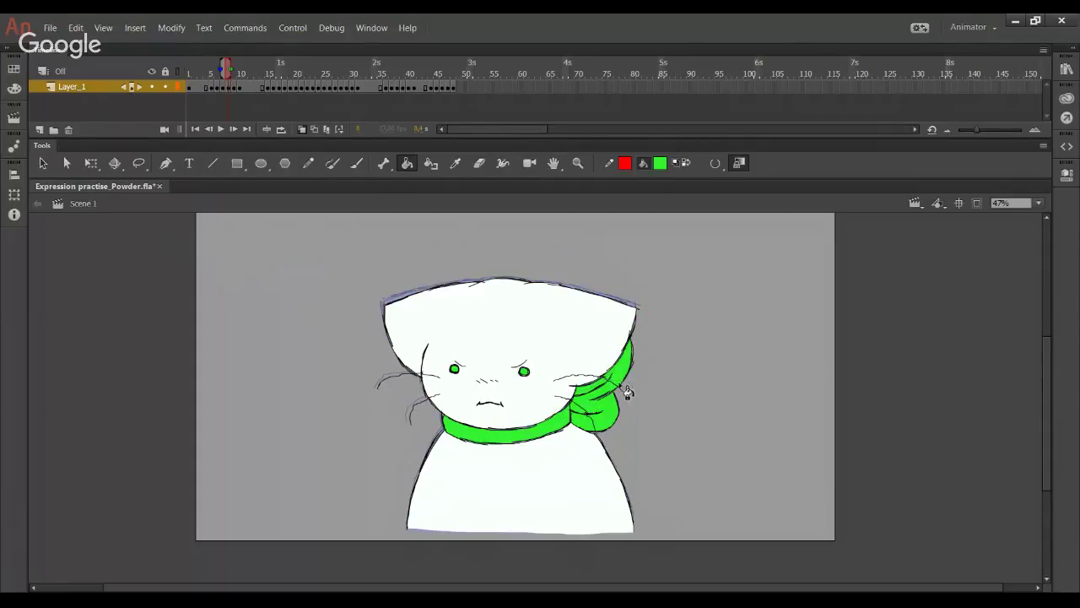
Step: Fill the scarf, the bow sections and both eyes with green on frame 9
left_click(234, 129)
left_click(532, 435)
left_click(584, 424)
left_click(580, 409)
left_click(590, 390)
left_click(608, 419)
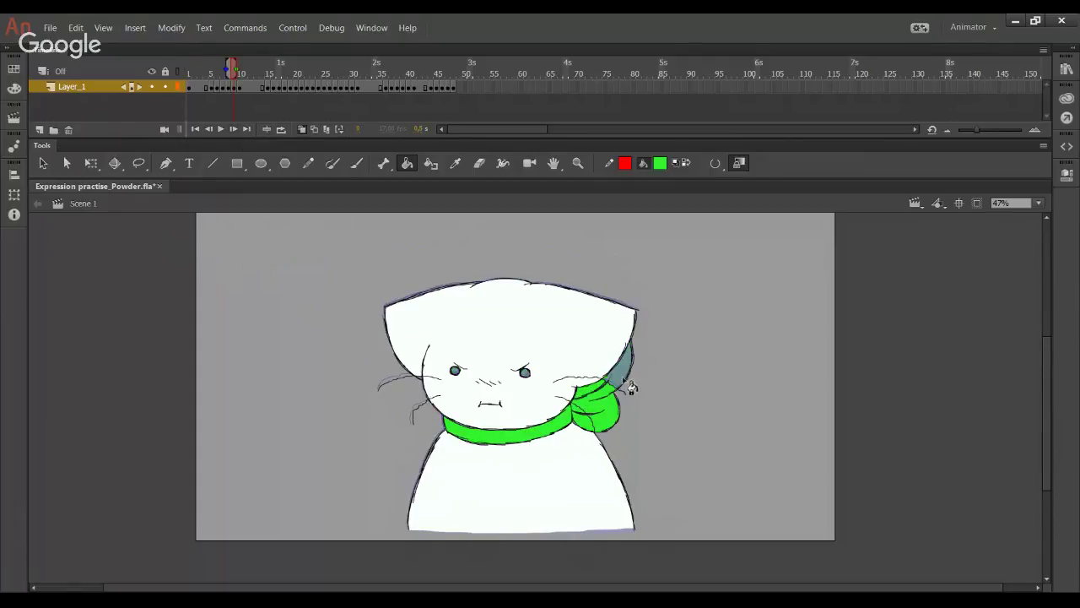
left_click(629, 384)
left_click(525, 373)
left_click(455, 371)
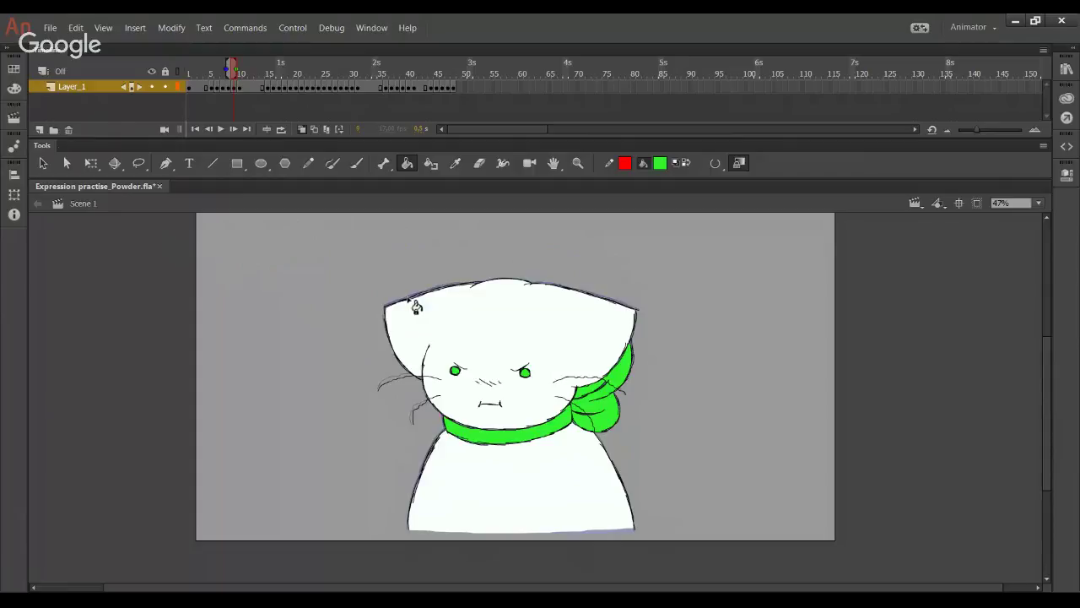
Step: On the "Disgust" drawing at frame 10, fill both eyes, the scarf and the bow with green
left_click(237, 134)
left_click(455, 372)
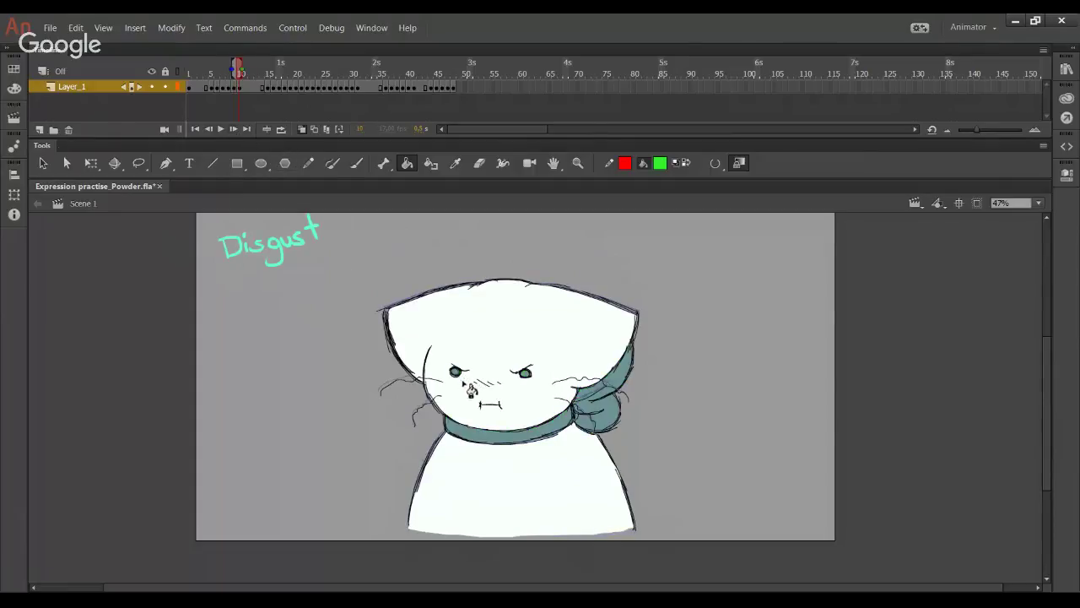
left_click(533, 436)
left_click(526, 373)
left_click(577, 402)
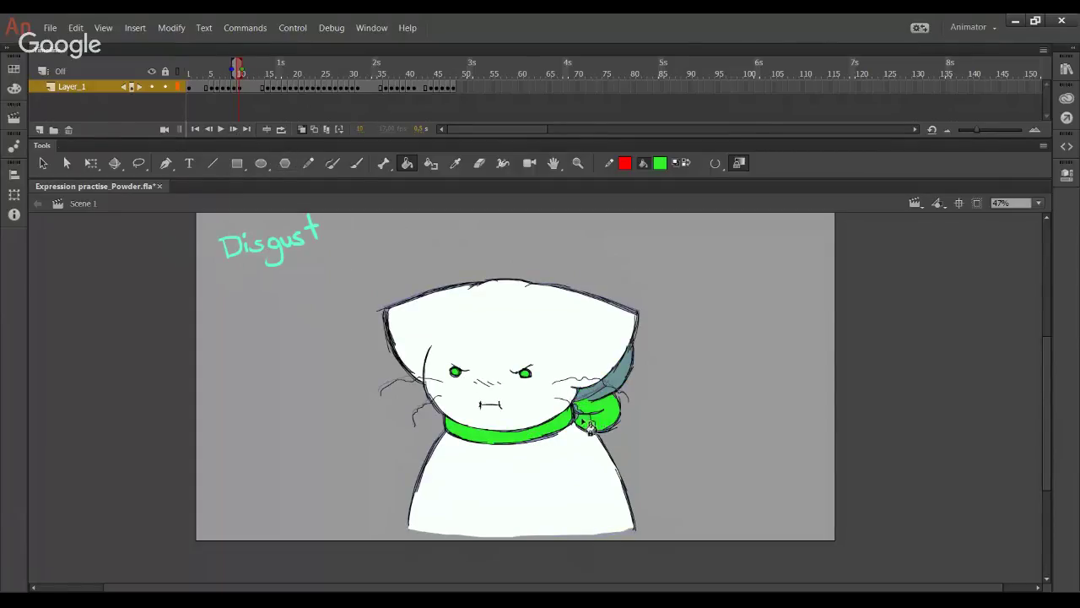
left_click(623, 388)
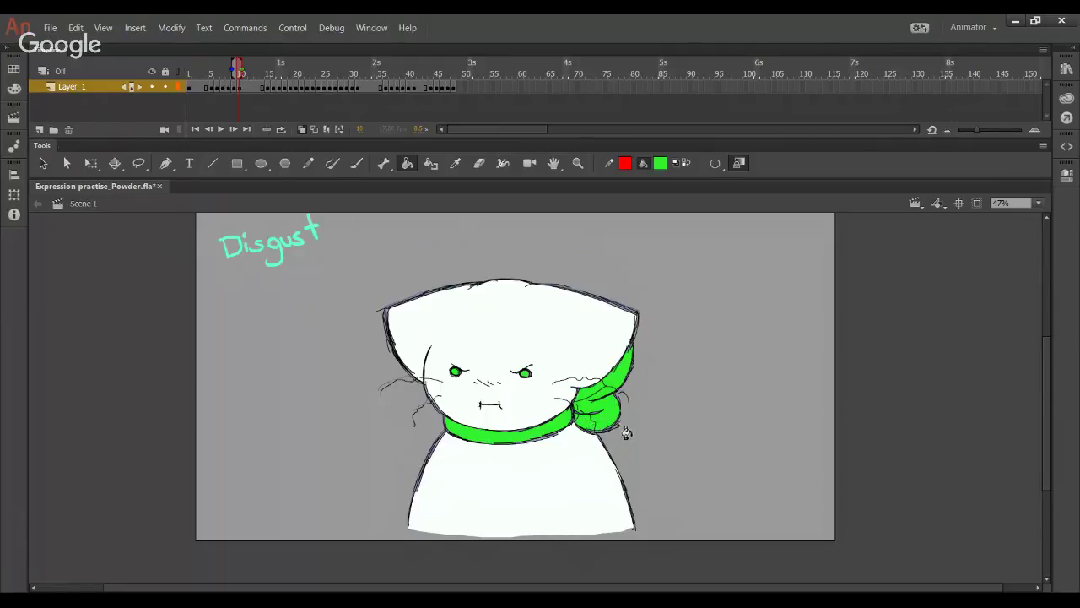
Step: Go to frame 15 and fill its scarf, both eyes and the bow sections with green
left_click(235, 133)
left_click(234, 133)
left_click(234, 133)
left_click(235, 132)
left_click(233, 132)
left_click(483, 433)
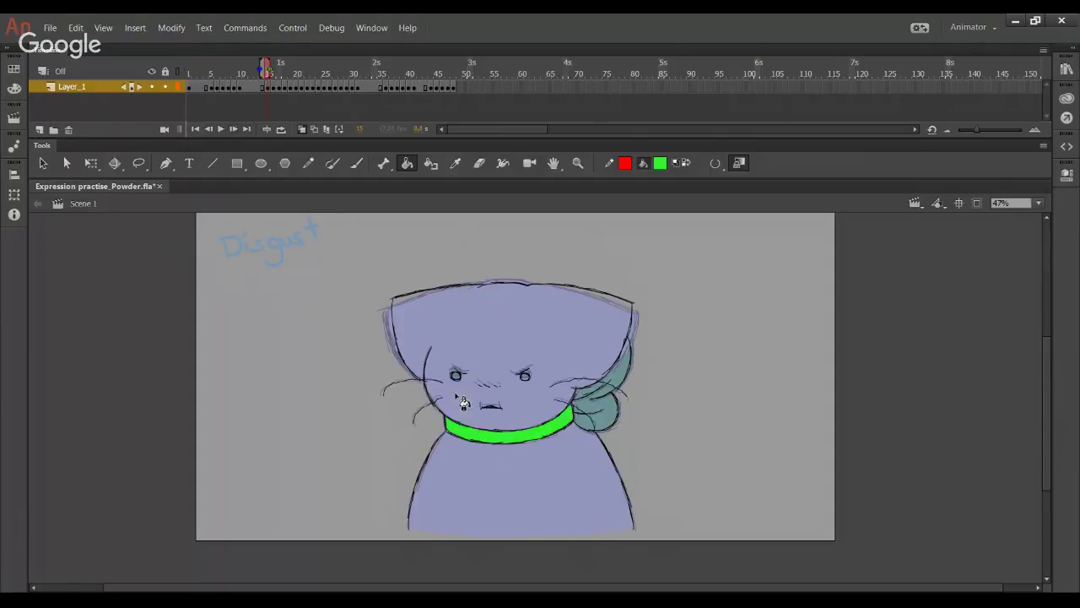
left_click(456, 375)
left_click(525, 377)
left_click(594, 420)
left_click(623, 363)
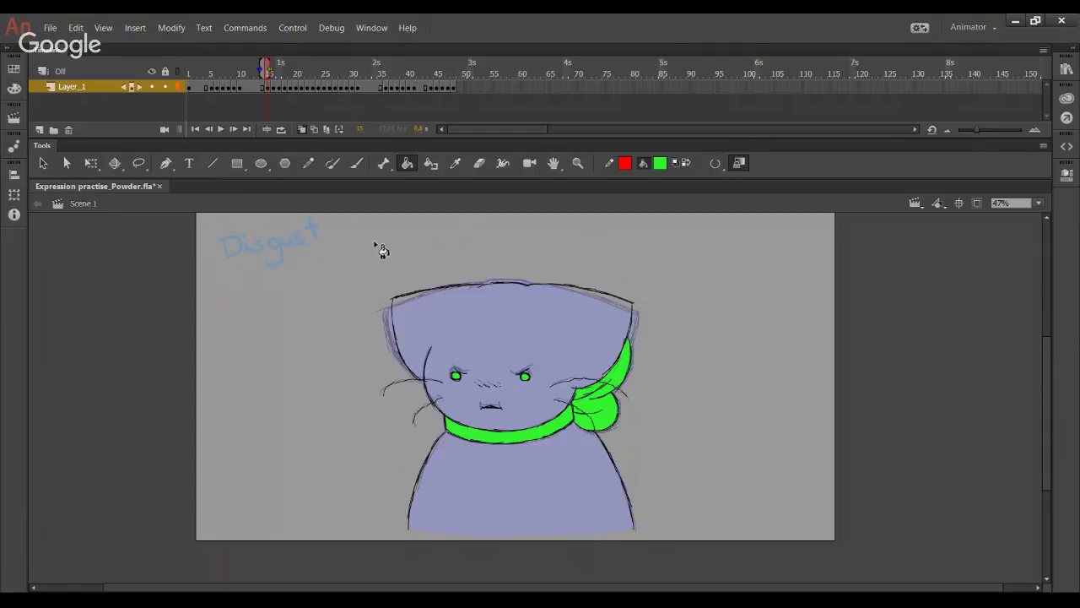
Step: Fill the scarf, eyes and bow with green on frame 16
key(".")
left_click(519, 431)
left_click(456, 379)
left_click(595, 422)
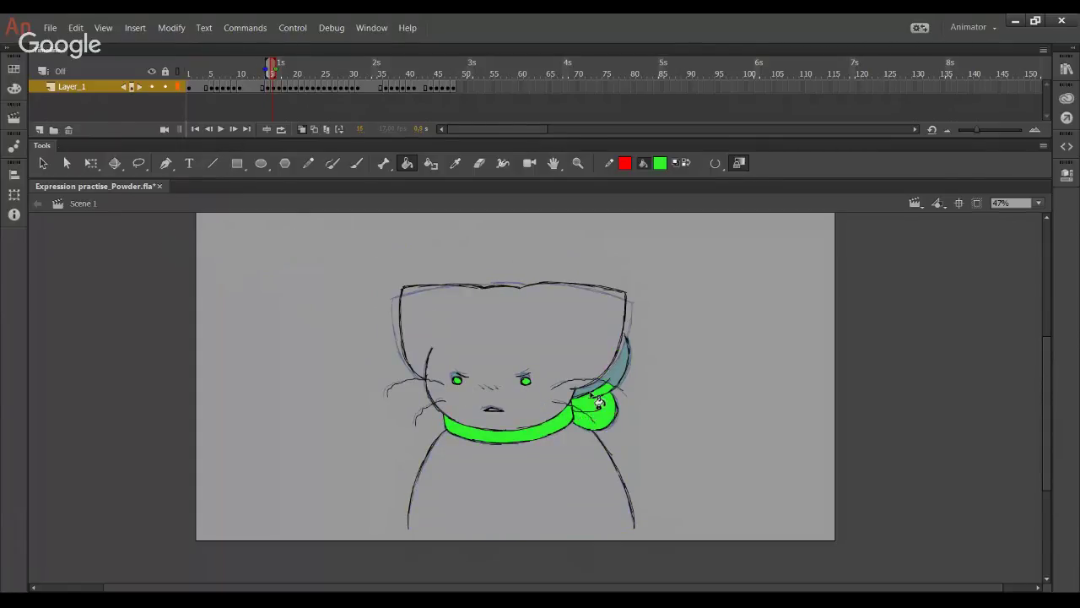
left_click(621, 361)
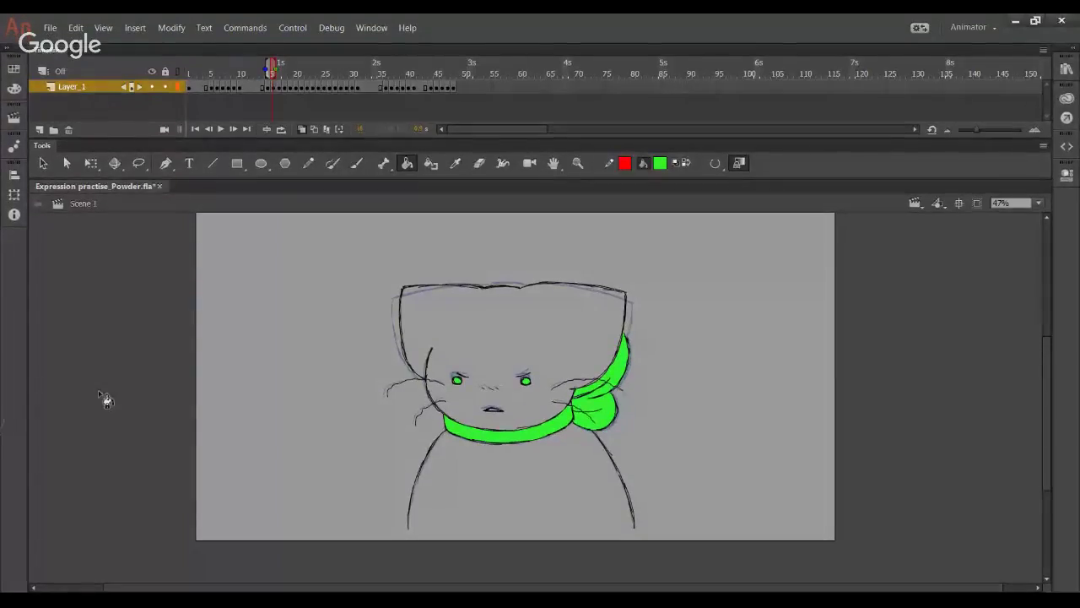
Step: Colour the scarf, bow loops and both eyes green on frame 17
key(".")
left_click(559, 428)
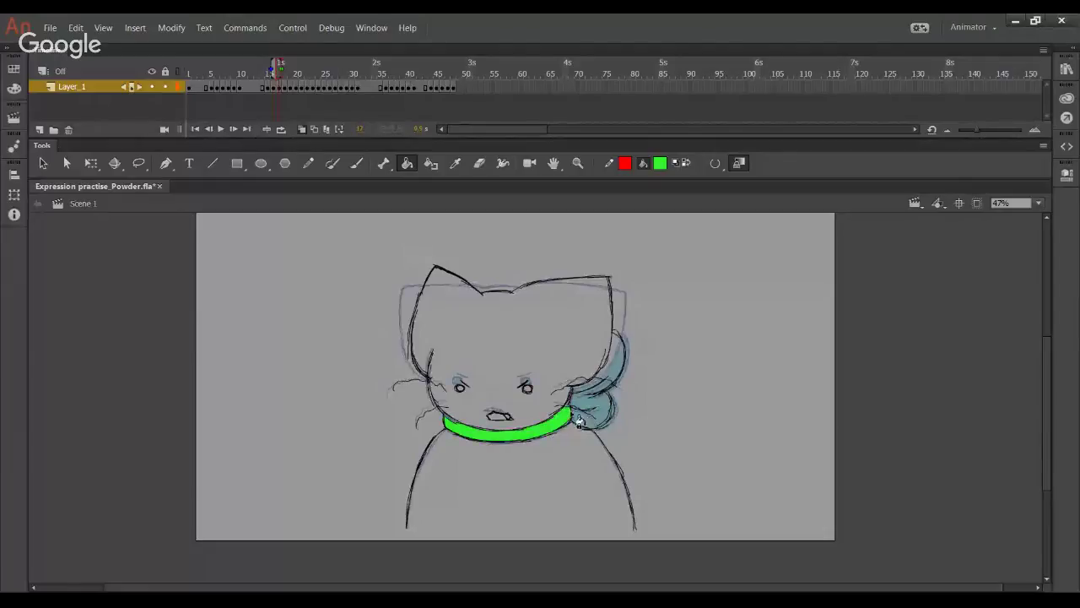
left_click(593, 420)
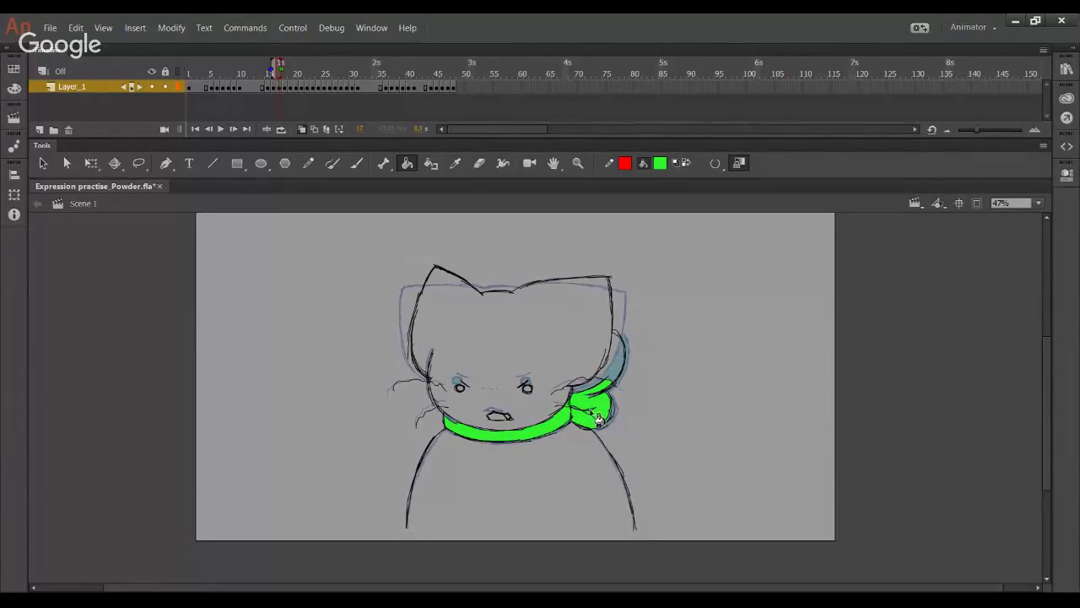
left_click(614, 378)
left_click(528, 389)
left_click(460, 388)
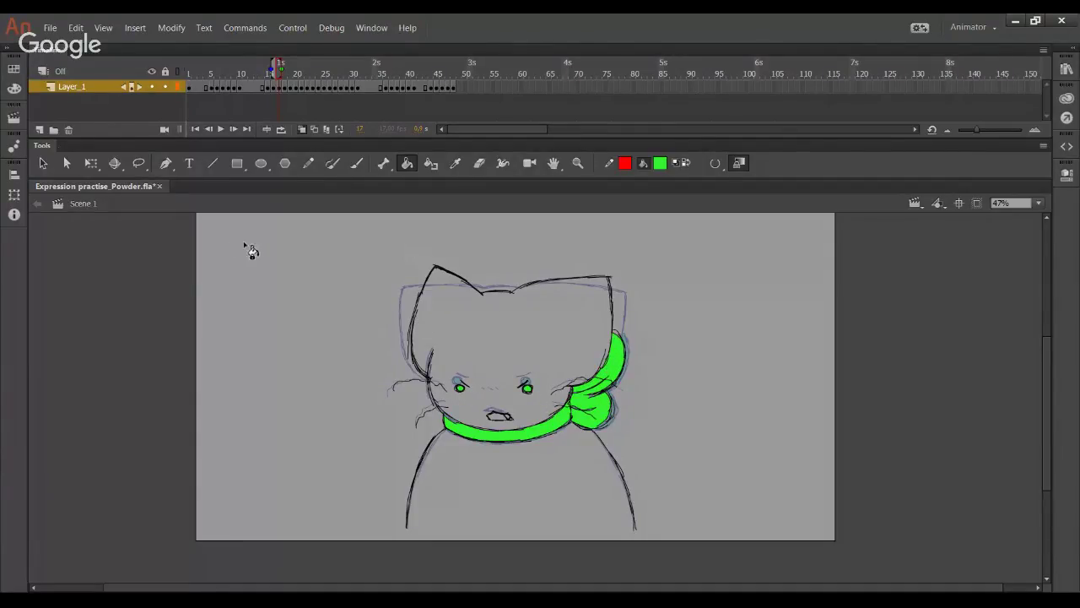
Step: On frame 18, fill the scarf, each bow section and both eyes with green
left_click(234, 131)
left_click(552, 410)
left_click(581, 404)
left_click(579, 392)
left_click(581, 401)
left_click(604, 356)
left_click(511, 360)
left_click(445, 358)
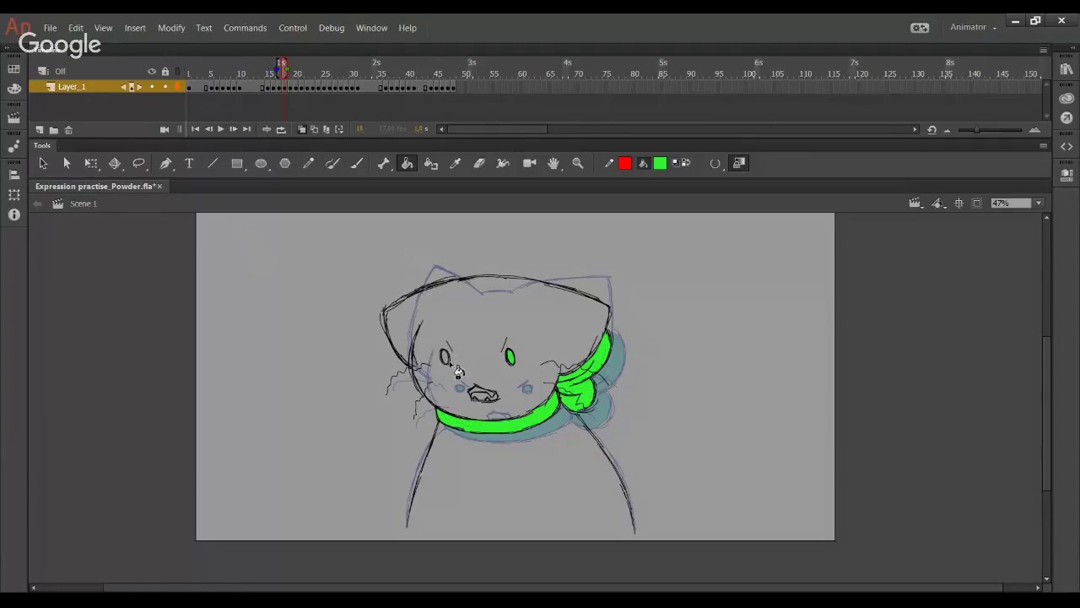
Step: On frame 19, fill the scarf, the small bow sections and both eyes with green
left_click(233, 129)
left_click(519, 409)
left_click(565, 397)
left_click(570, 385)
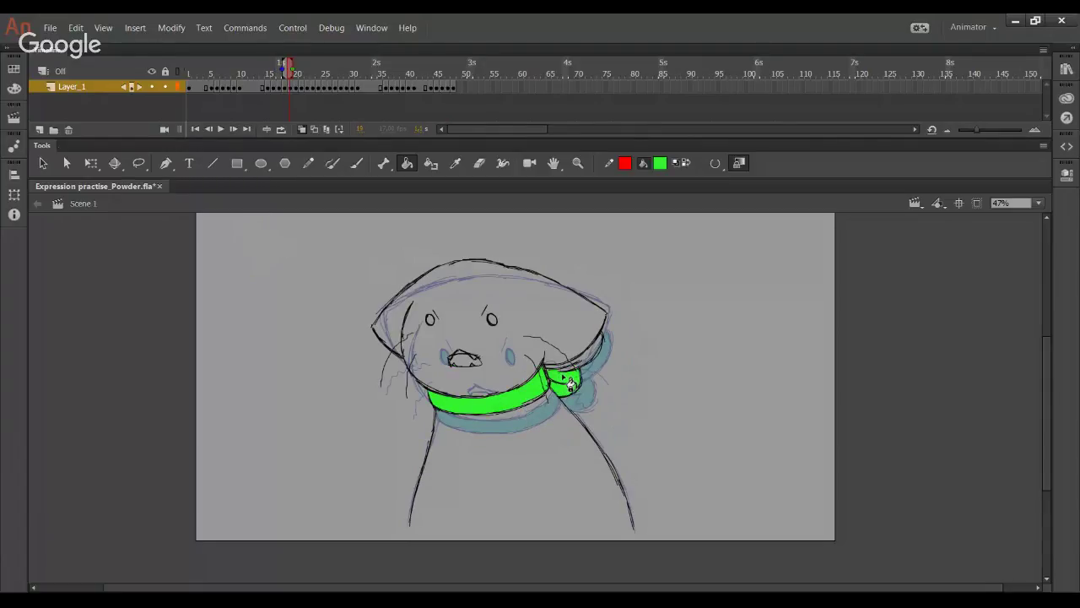
left_click(594, 368)
left_click(560, 380)
left_click(570, 385)
left_click(578, 387)
left_click(431, 319)
left_click(492, 319)
Step: Move on to frame 20 and fill both eyes, the scarf and the bow with green
left_click(211, 132)
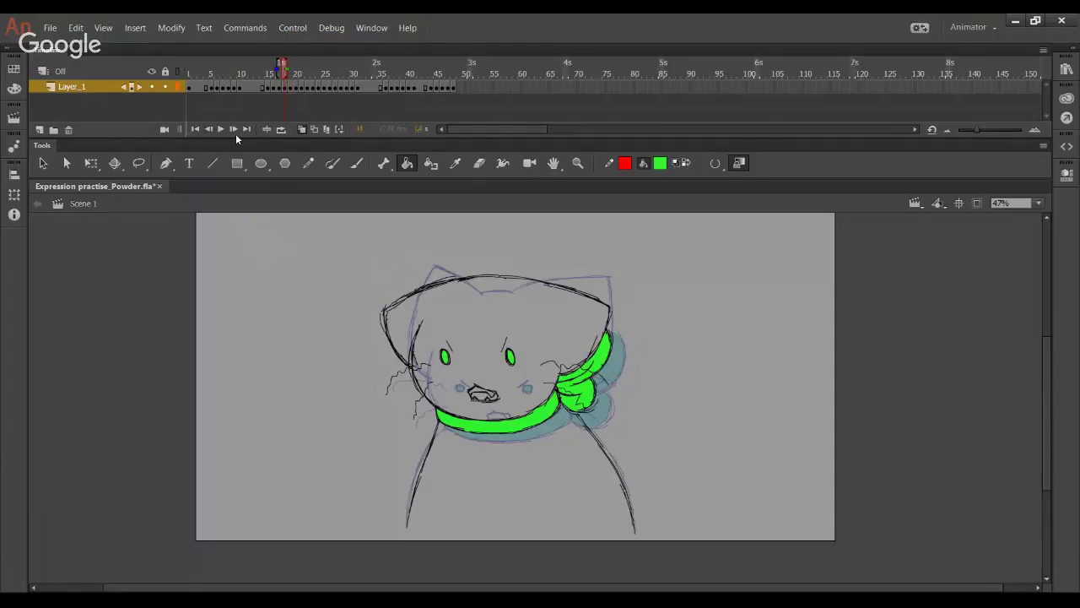
left_click(235, 132)
left_click(235, 132)
left_click(429, 316)
left_click(489, 315)
left_click(527, 393)
left_click(564, 388)
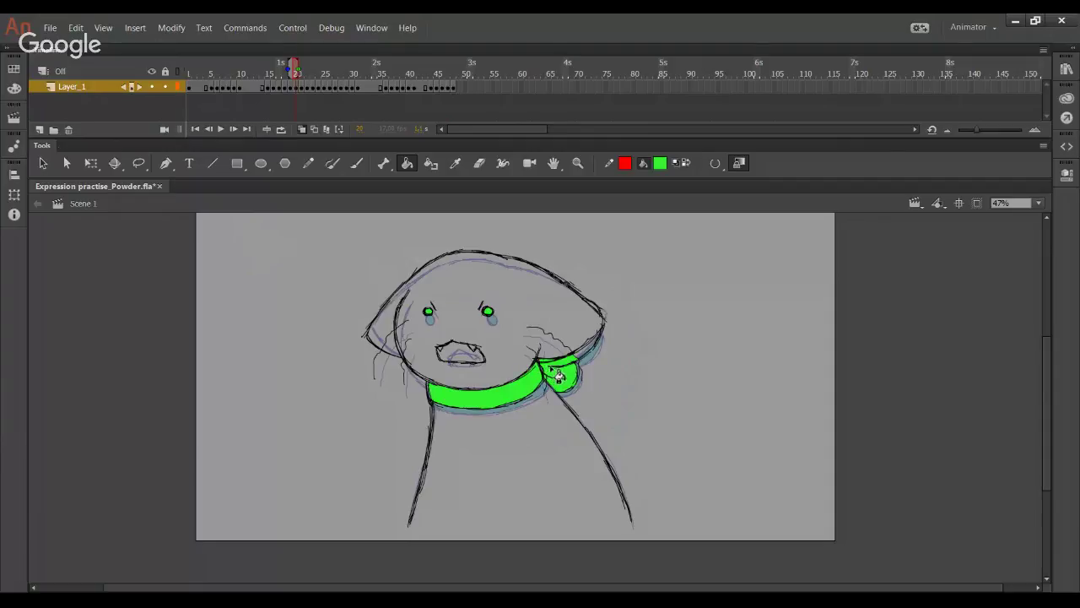
left_click(593, 360)
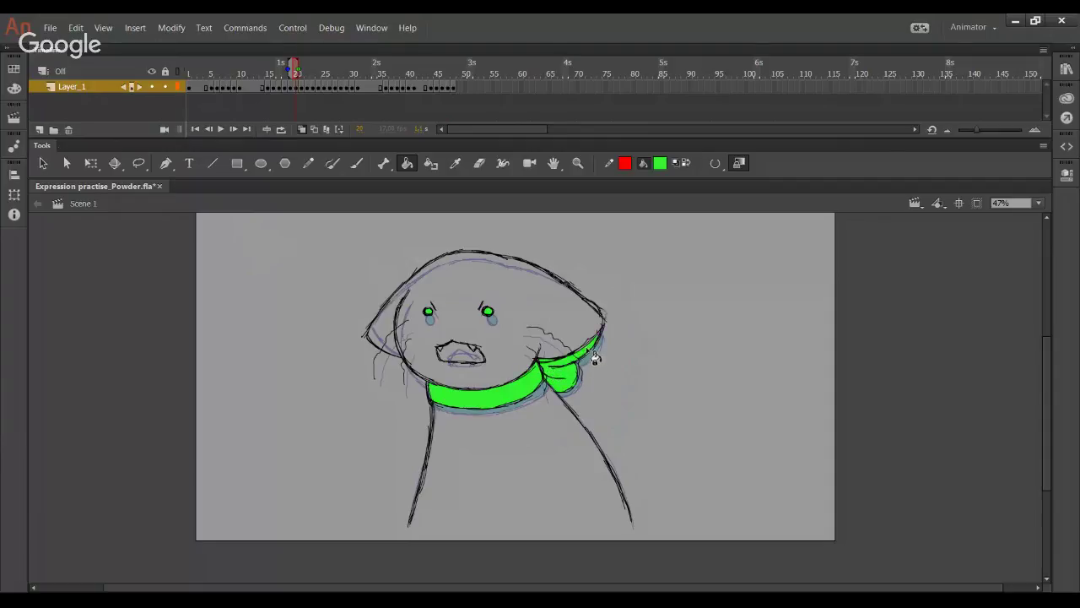
Step: Move on to frame 21 and fill the scarf, bow sections and eyes with green
left_click(211, 132)
left_click(229, 133)
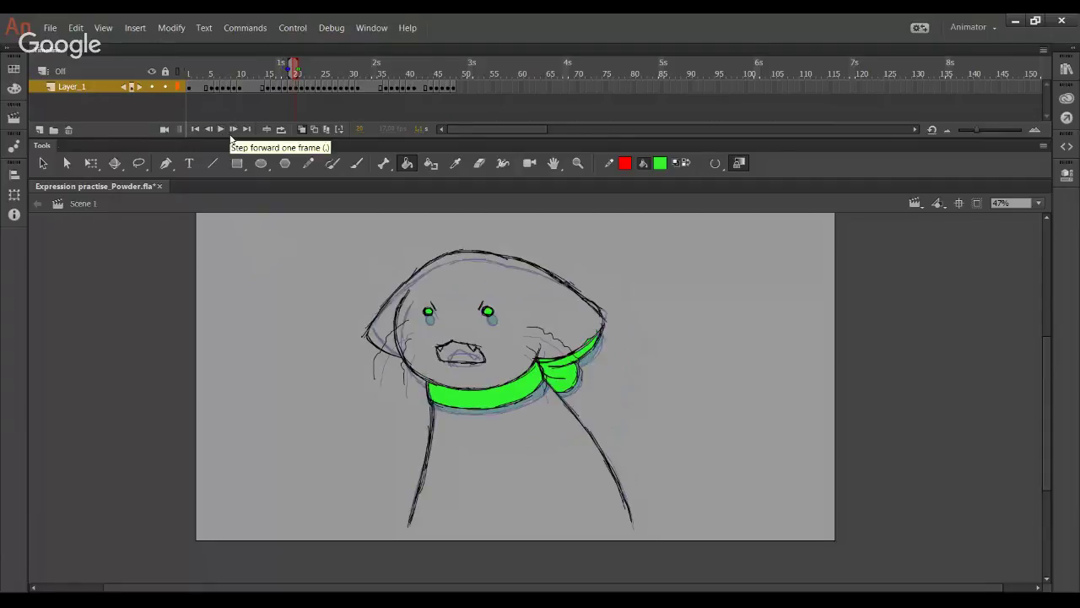
left_click(233, 134)
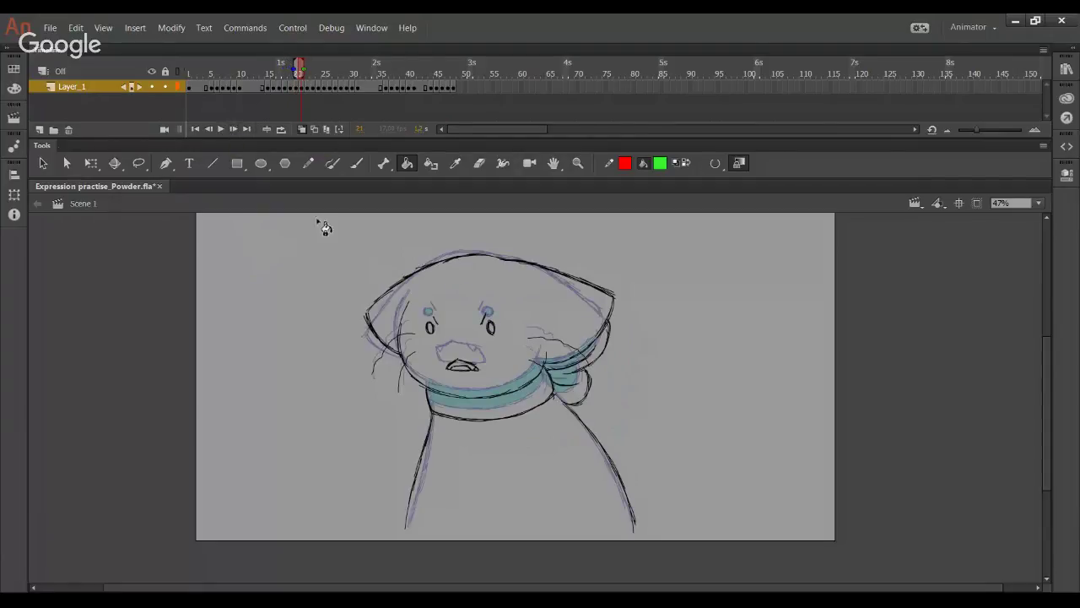
left_click(534, 409)
left_click(580, 393)
left_click(580, 383)
left_click(596, 346)
left_click(490, 329)
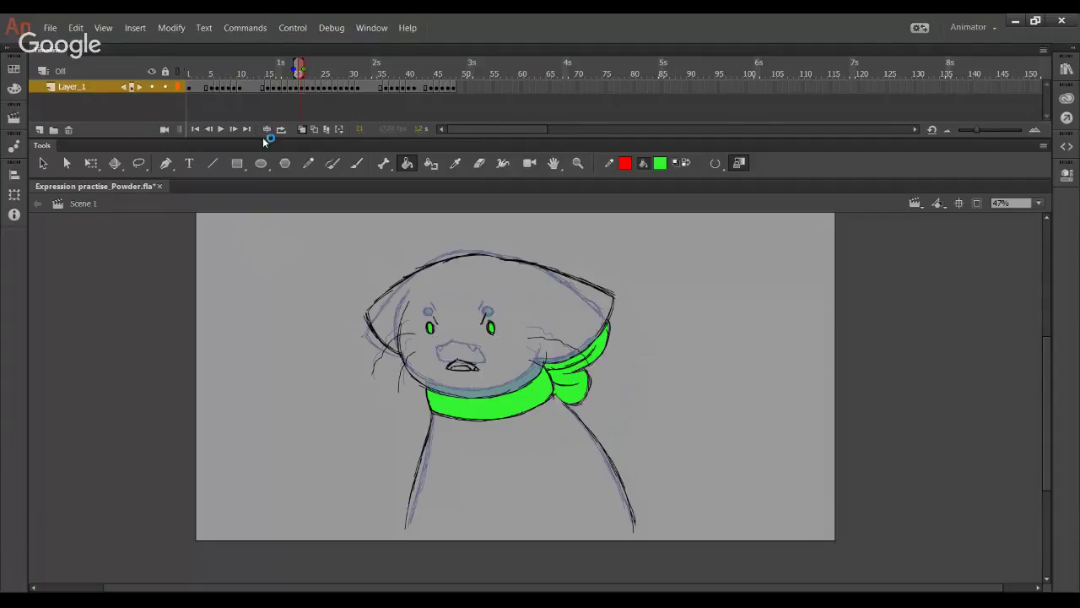
Step: On frame 22, fill the scarf, both eyes and the bow with green, undoing a misplaced fill
left_click(235, 132)
left_click(490, 418)
left_click(434, 339)
left_click(494, 338)
left_click(584, 416)
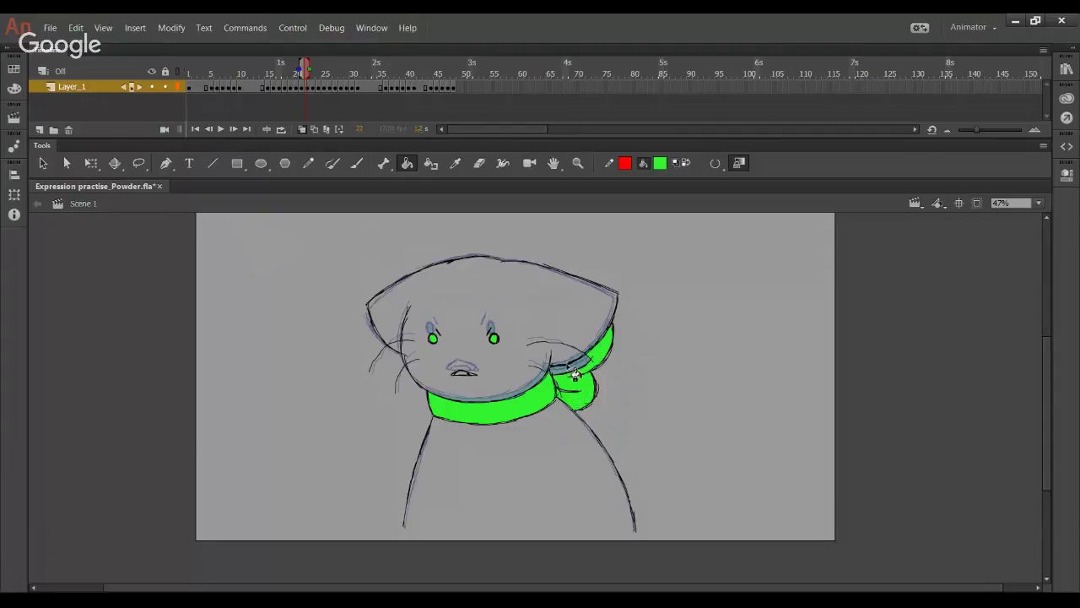
left_click(584, 380)
key("ctrl+z")
Step: On the "Anger" drawing at frame 23, fill the scarf, bow and both eyes with green
left_click(233, 129)
left_click(549, 409)
left_click(584, 403)
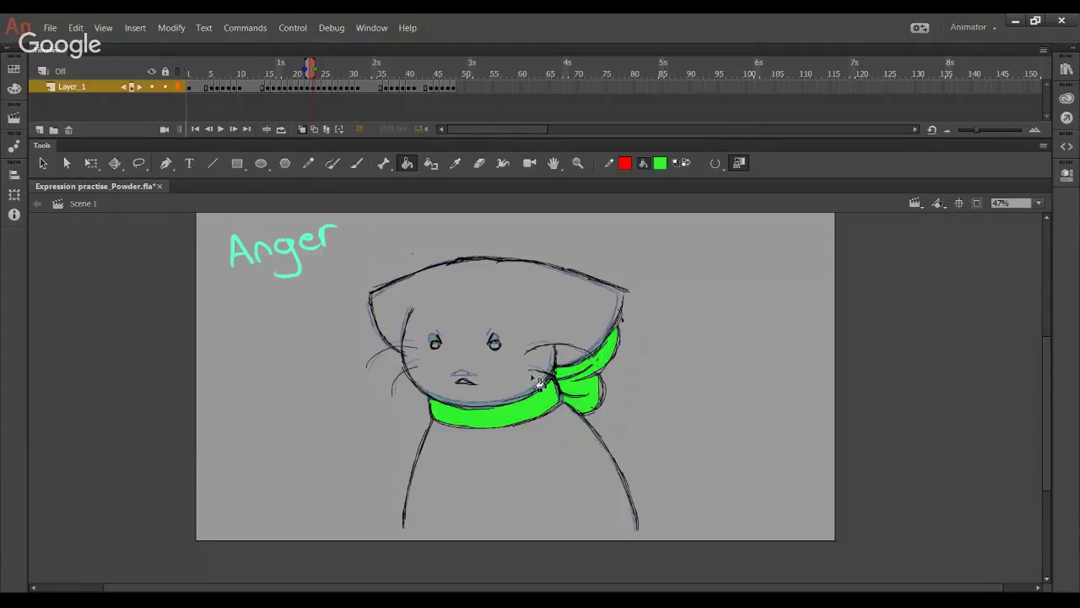
left_click(494, 344)
left_click(436, 344)
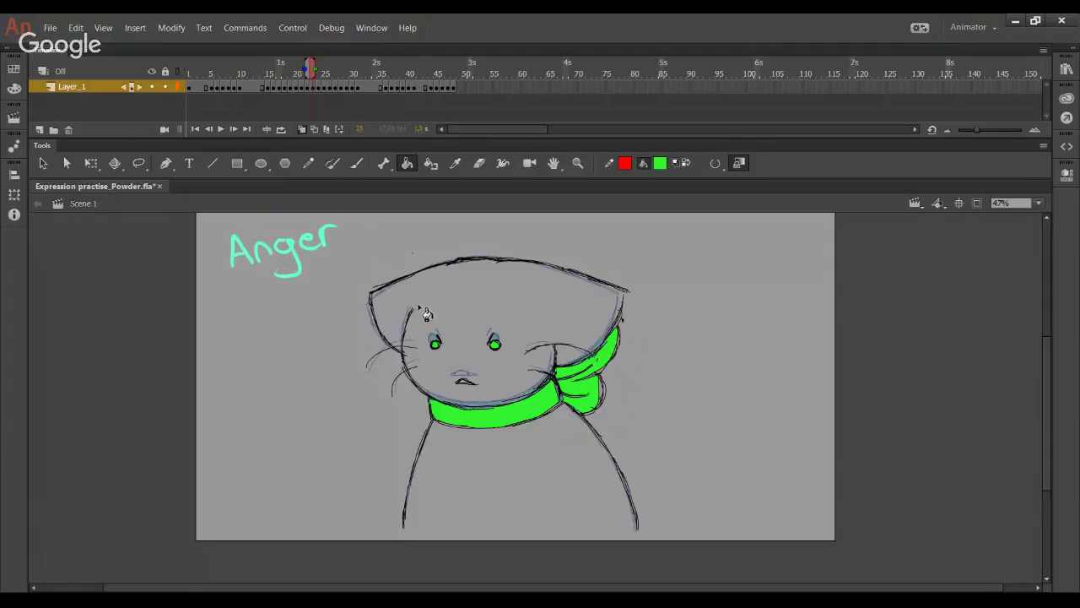
Step: Fill the scarf, bow and both eyes with green on the "Anger" drawing at frame 24
left_click(233, 129)
left_click(547, 409)
left_click(584, 399)
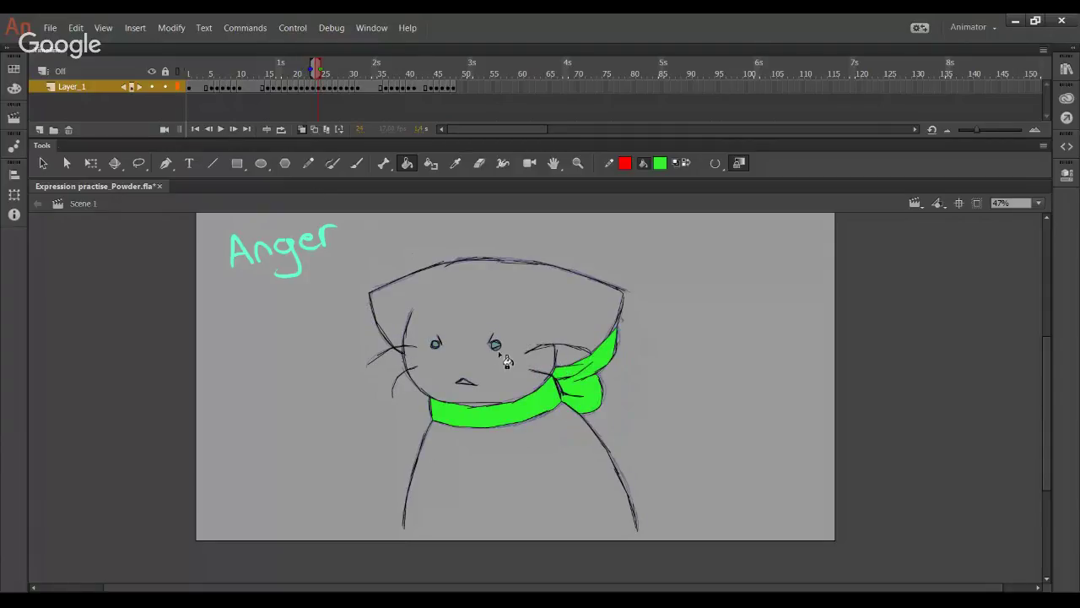
left_click(495, 344)
left_click(435, 344)
Step: Return to the "Anger" drawing at frame 25 and fill both eyes, the scarf and the bow with green
left_click(220, 130)
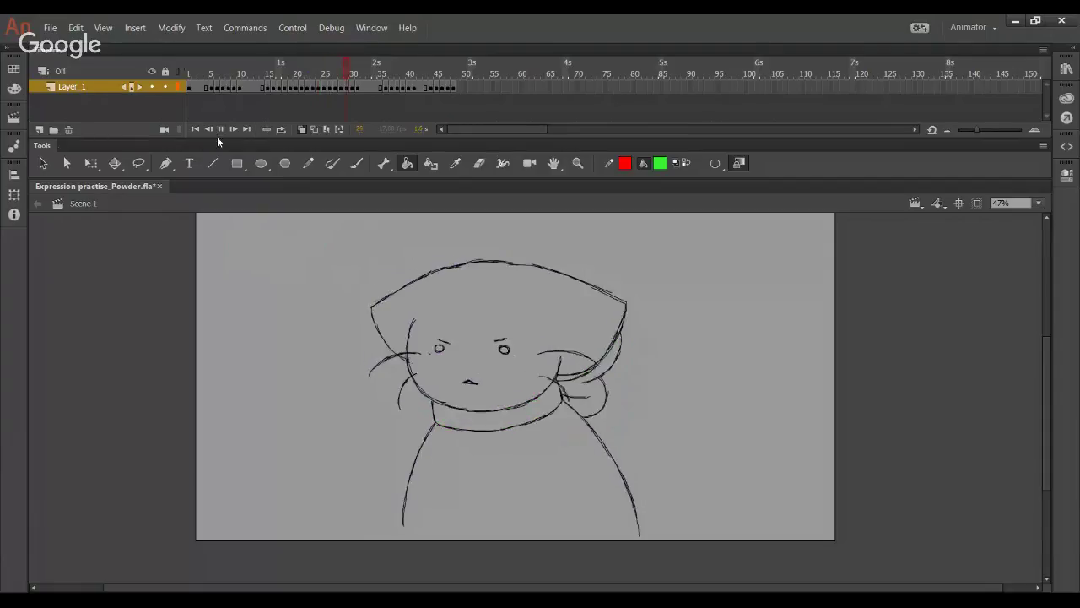
mouse_move(321, 75)
left_mouse_down()
mouse_move(306, 75)
mouse_move(325, 76)
left_mouse_up()
left_click(436, 347)
left_click(500, 349)
left_click(536, 407)
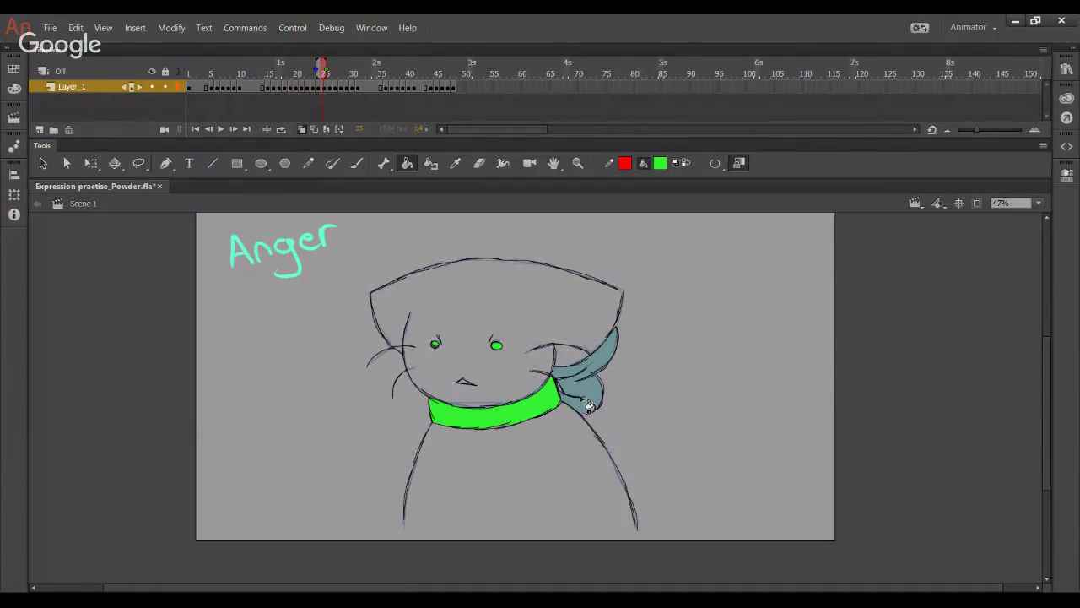
left_click(593, 407)
Step: Jump to frame 29 and fill the scarf, both eyes and the bow with green
left_click_drag(314, 75, 345, 78)
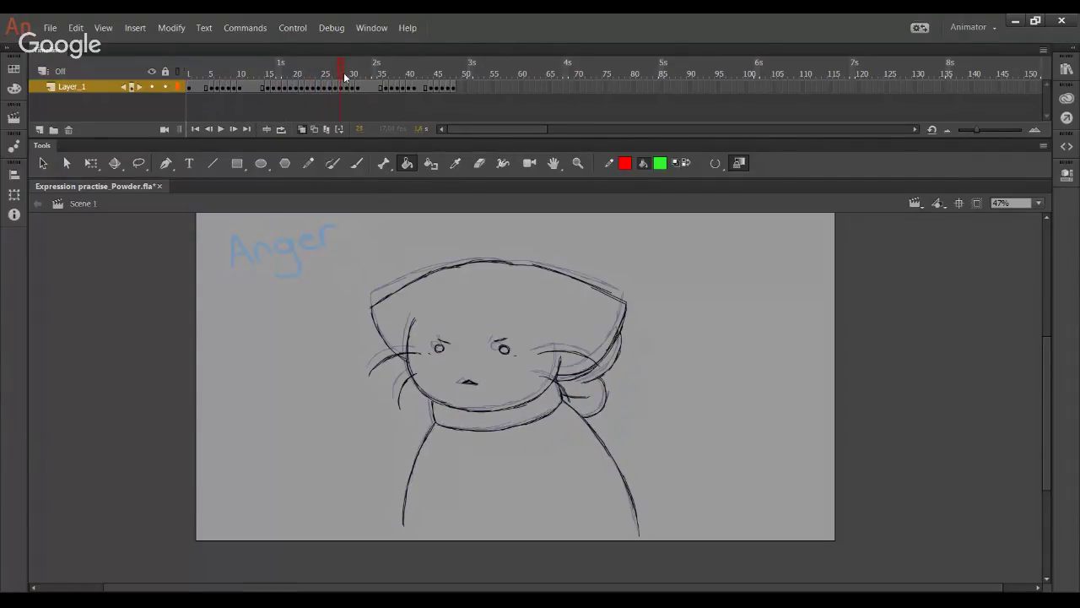
left_click(483, 422)
left_click(440, 349)
left_click(503, 352)
left_click(610, 404)
left_click(576, 390)
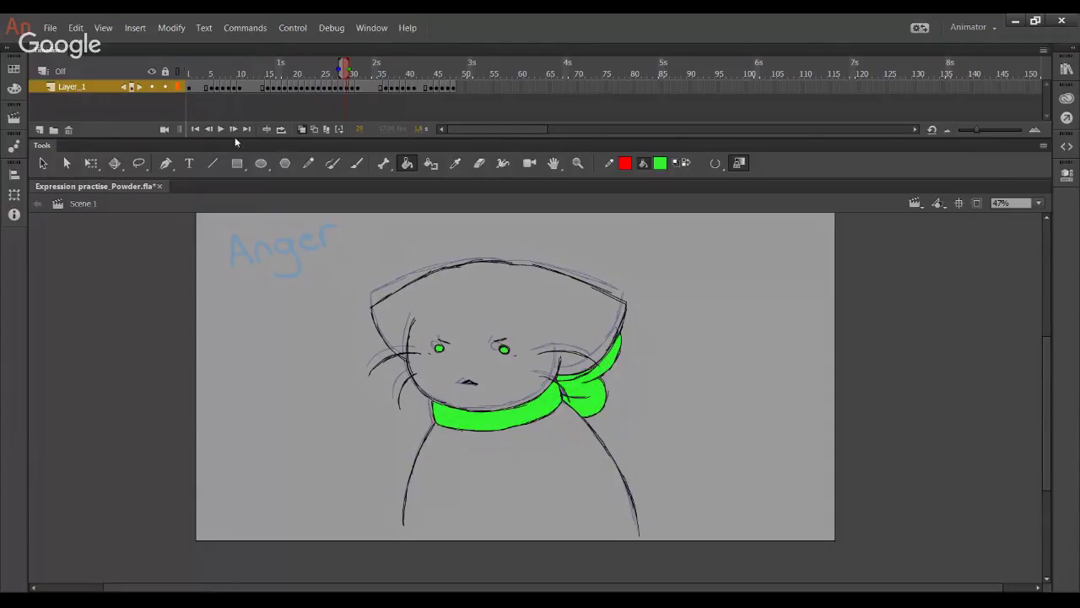
Step: On frame 30, fill the eyes, scarf and bow sections with green, undoing any fill that spills outside them
left_click(234, 130)
left_click(443, 351)
left_click(509, 354)
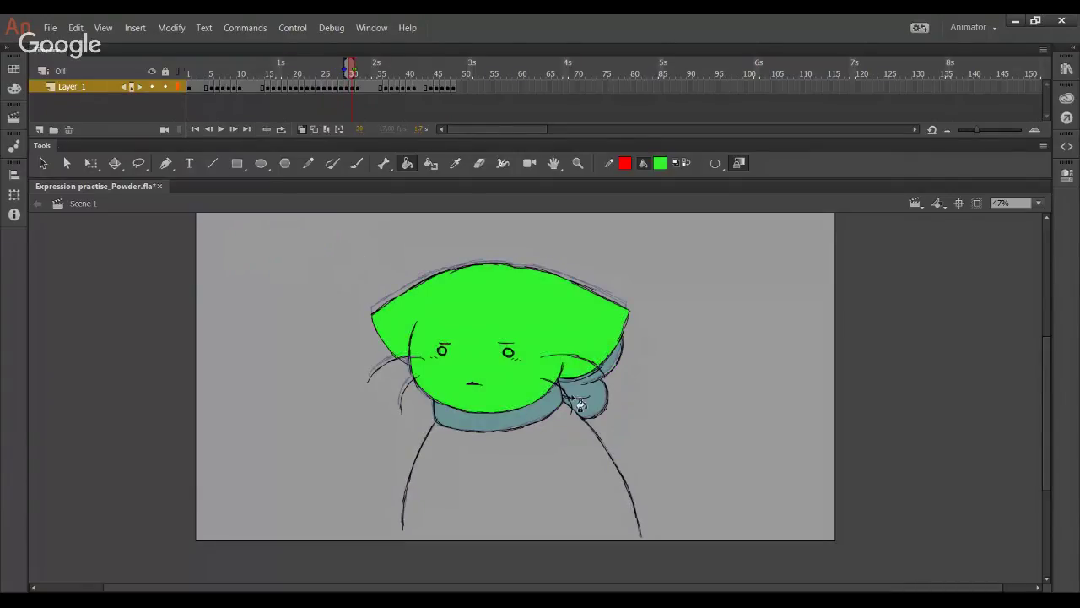
key("ctrl+z")
left_click(558, 414)
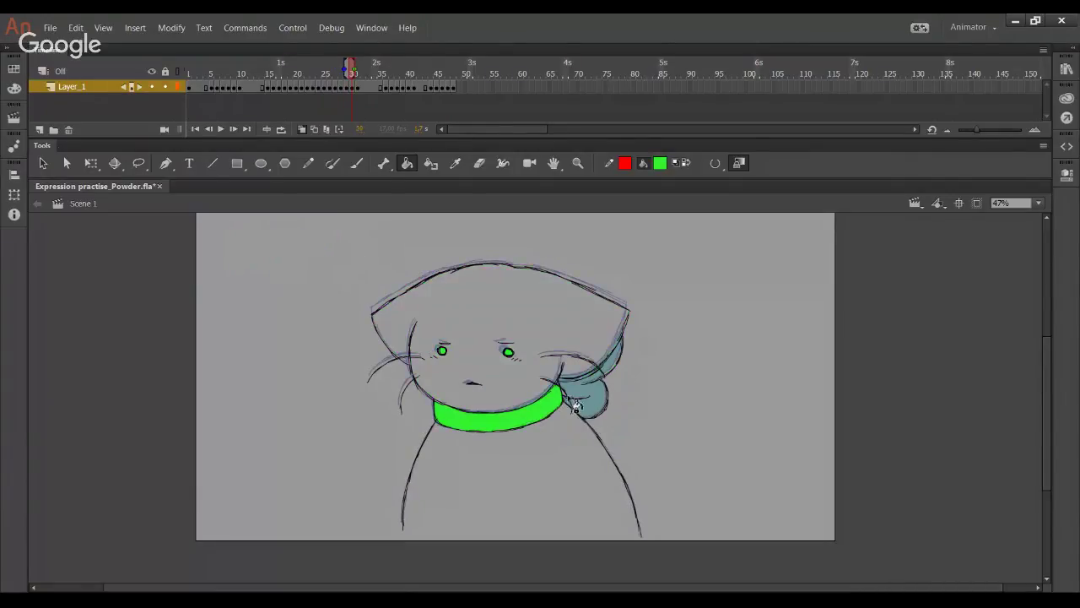
left_click(577, 402)
left_click(582, 385)
key("ctrl+z")
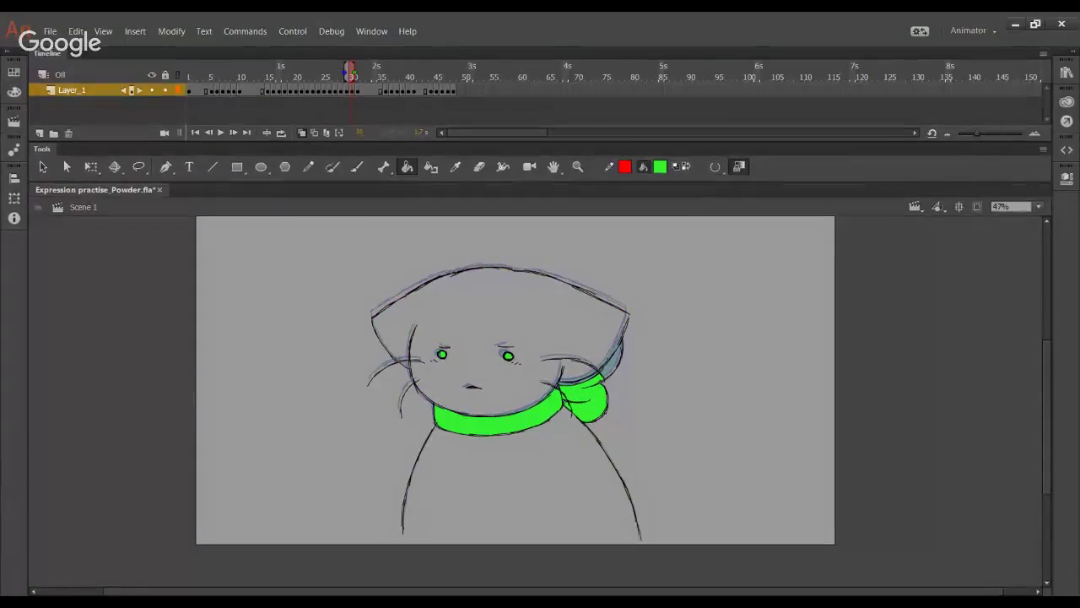
left_click(598, 384)
left_click(615, 358)
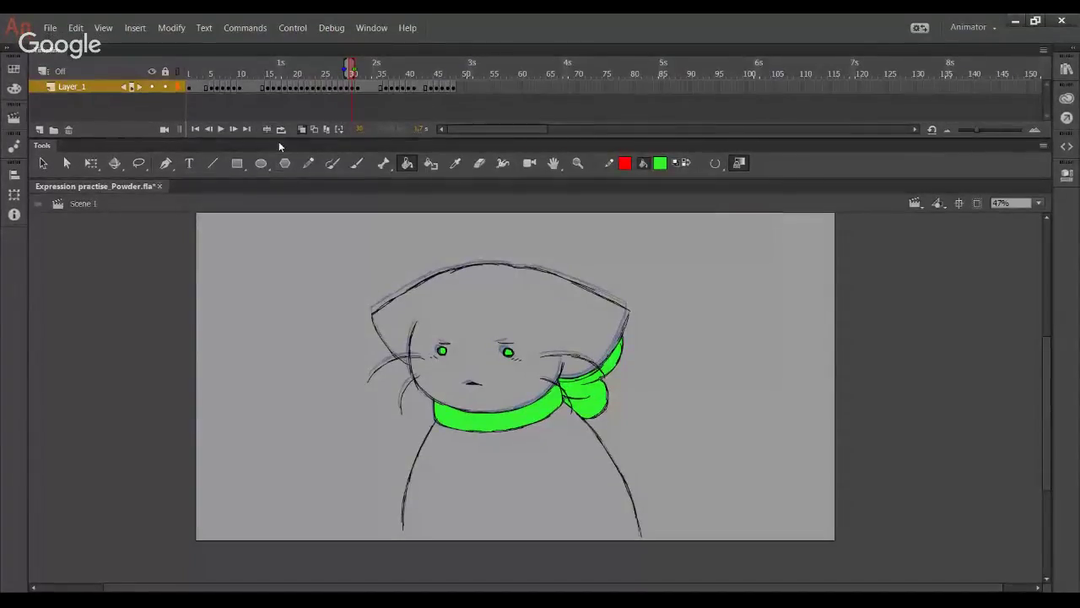
Step: On the "Shame" drawing at frame 31, fill the scarf and the bow sections with green
key(".")
left_click(549, 410)
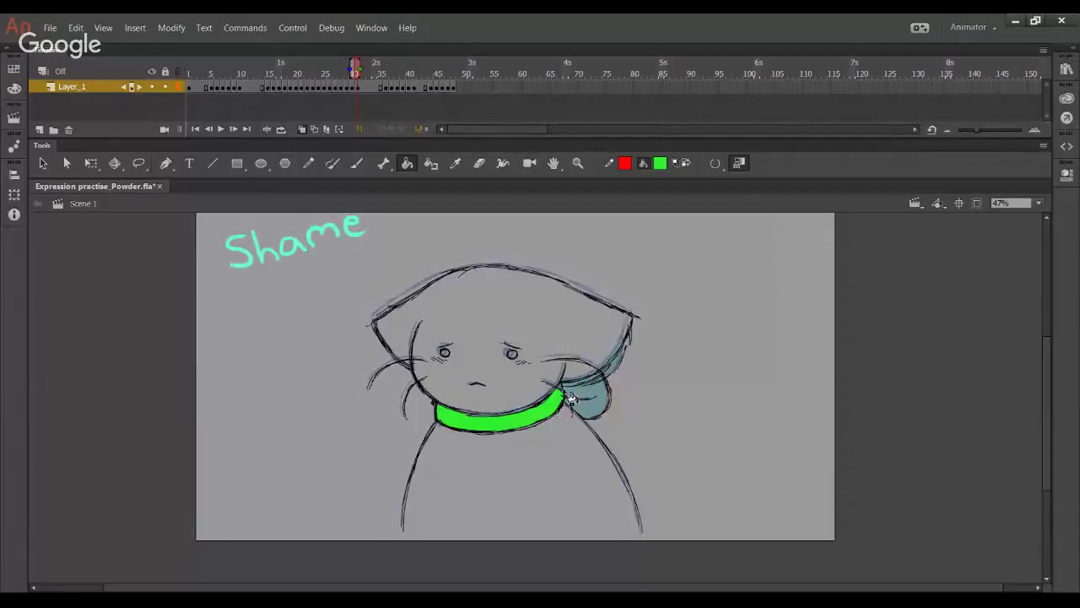
left_click(582, 403)
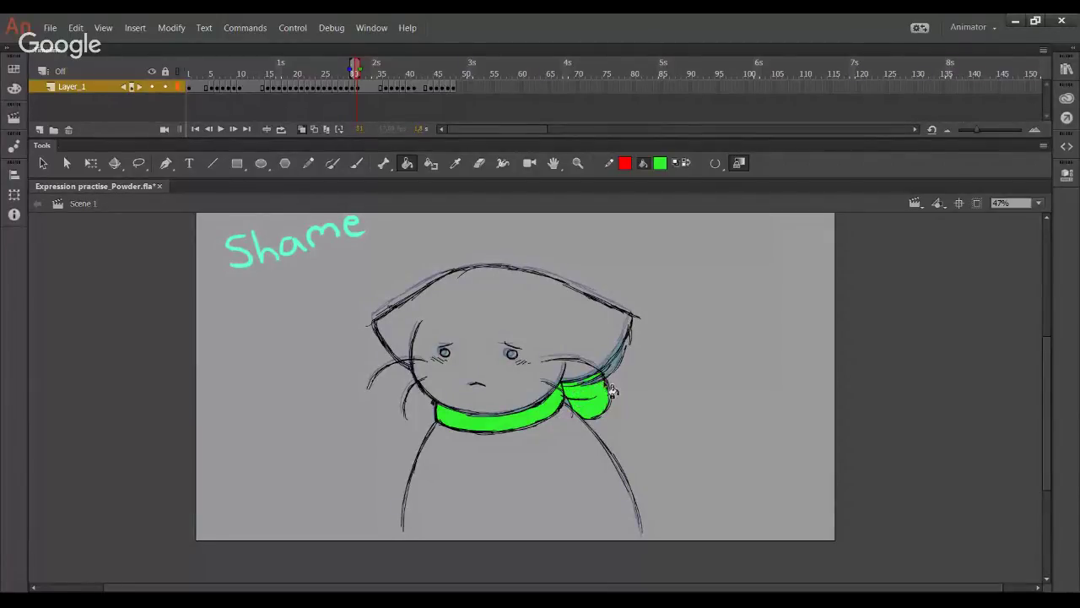
left_click(616, 377)
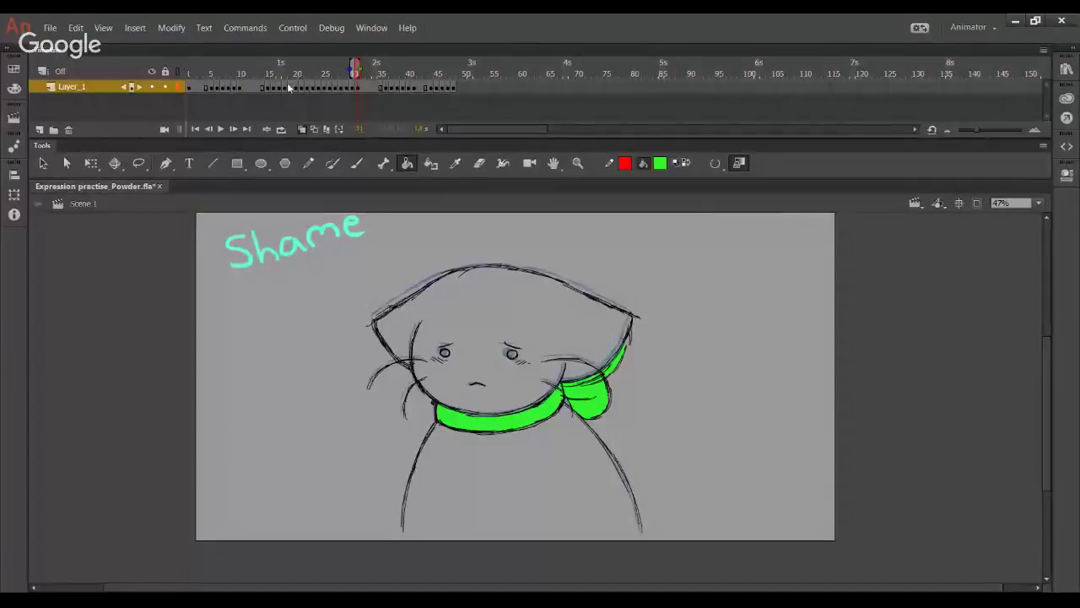
Step: Sample white from the cat's head in an earlier coloured drawing and go to the "Disgust" drawing at frame 14
left_click(247, 71)
left_click(455, 163)
left_click(430, 318)
key("period")
key("period")
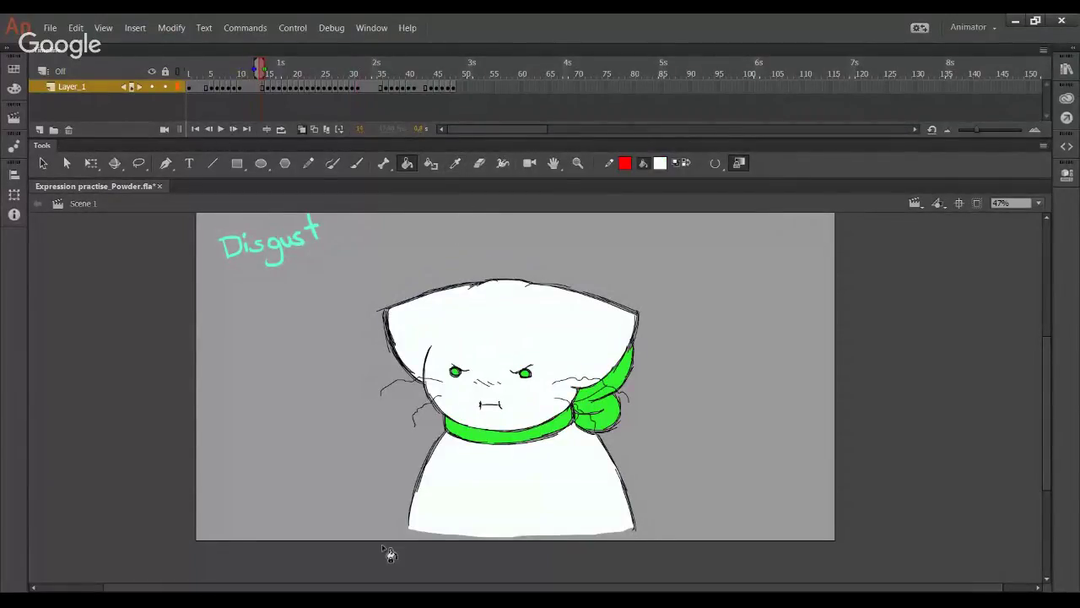
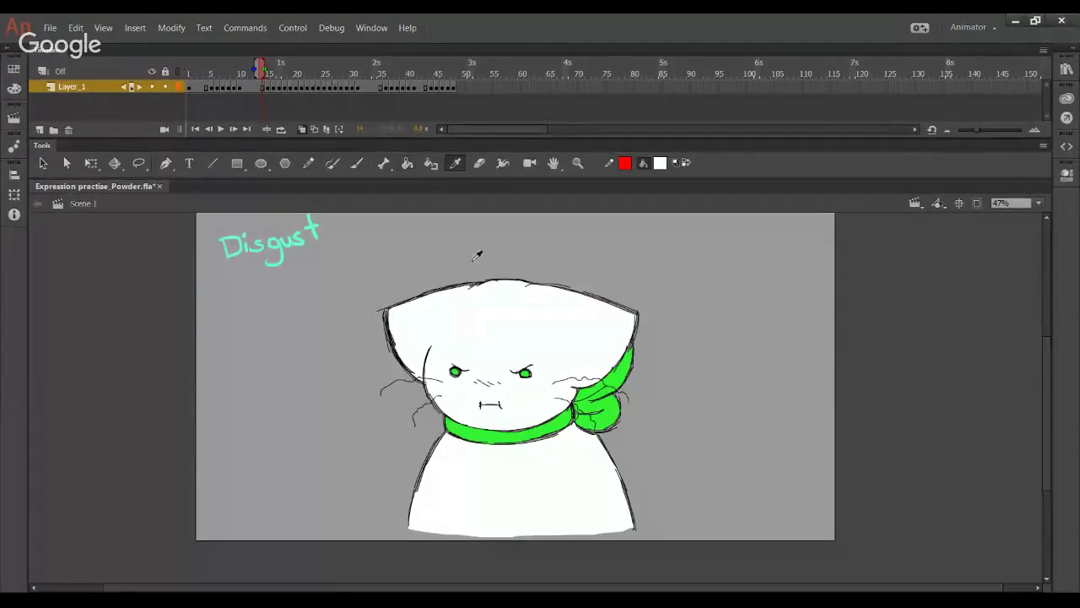
Step: On frame 15, fill the head with white and draw a red pencil line closing the bottom of the body
left_click(233, 130)
left_click(474, 377)
left_click(308, 164)
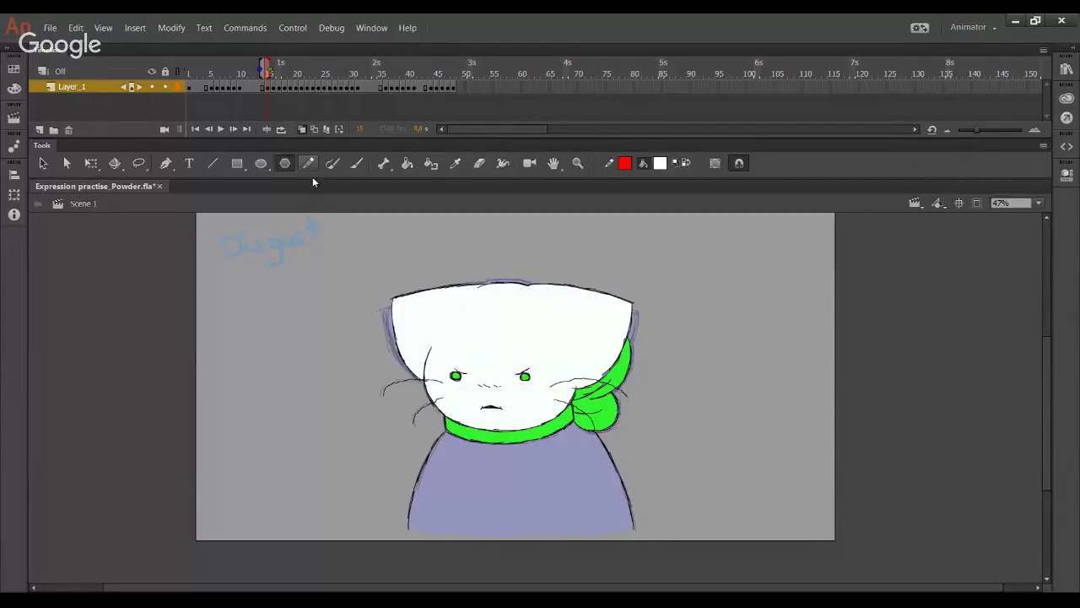
mouse_move(405, 526)
left_mouse_down()
mouse_move(456, 537)
mouse_move(576, 530)
left_mouse_up()
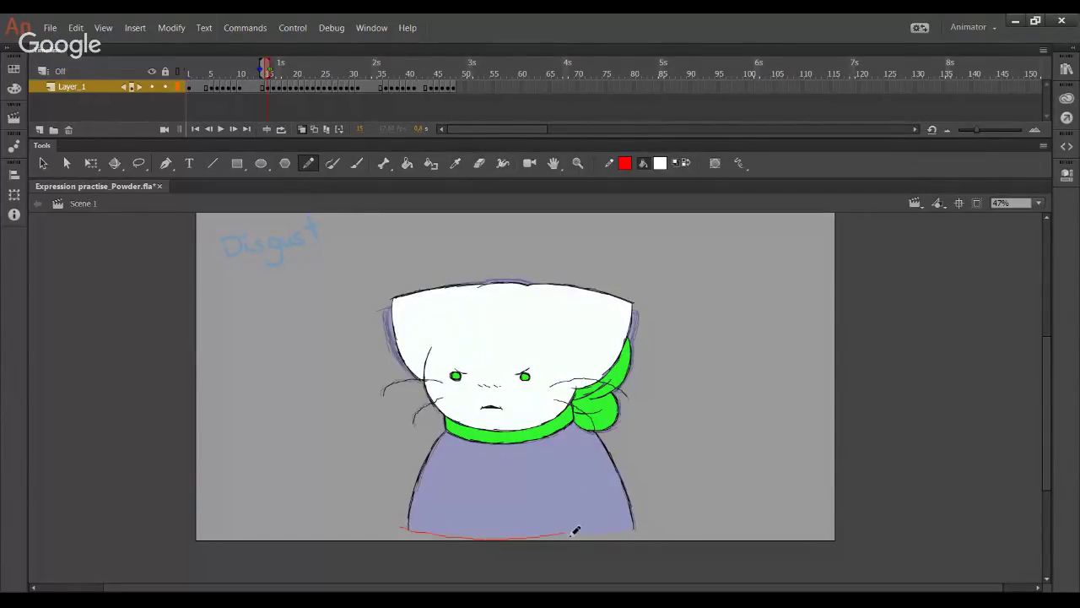
key("ctrl+z")
mouse_move(398, 527)
left_mouse_down()
mouse_move(663, 527)
mouse_move(503, 537)
mouse_move(402, 529)
mouse_move(453, 533)
left_mouse_up()
key("ctrl+z")
key("ctrl+z")
left_click_drag(523, 535, 654, 526)
Step: Fill the closed body on frame 15 with white and delete the red closing line
left_click(407, 163)
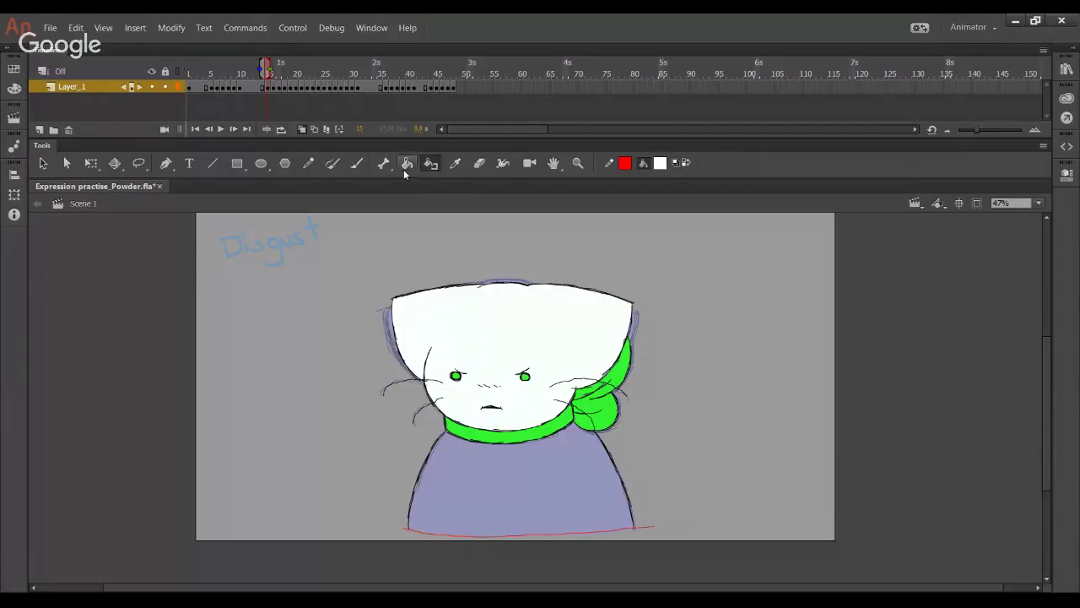
left_click(451, 481)
key("Delete")
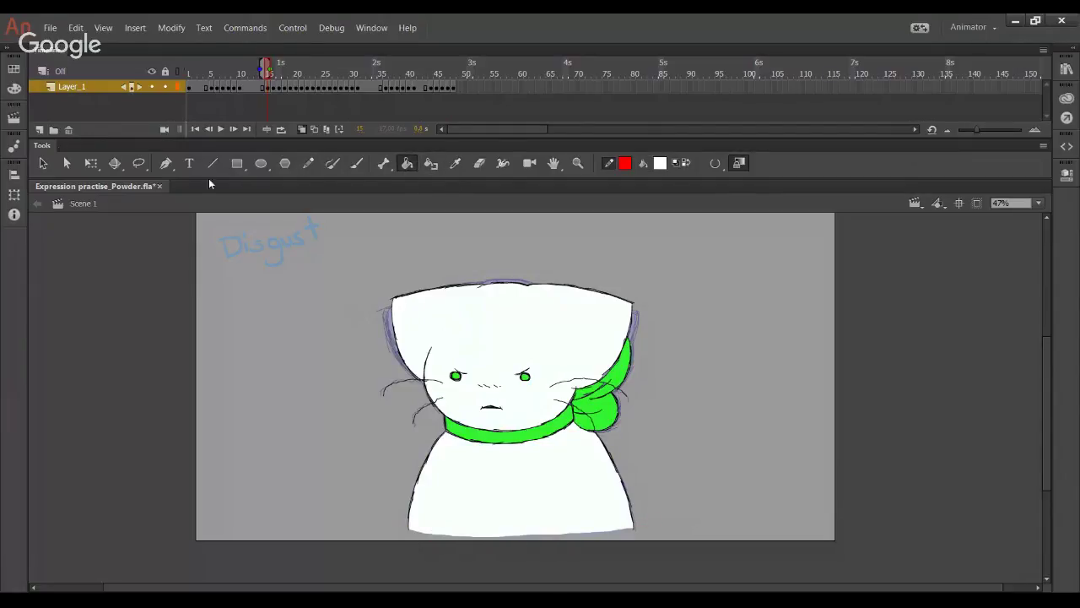
Step: On frame 16, close the body's bottom with a temporary red line, fill body and head with white, and delete the line
left_click(308, 163)
left_click(234, 131)
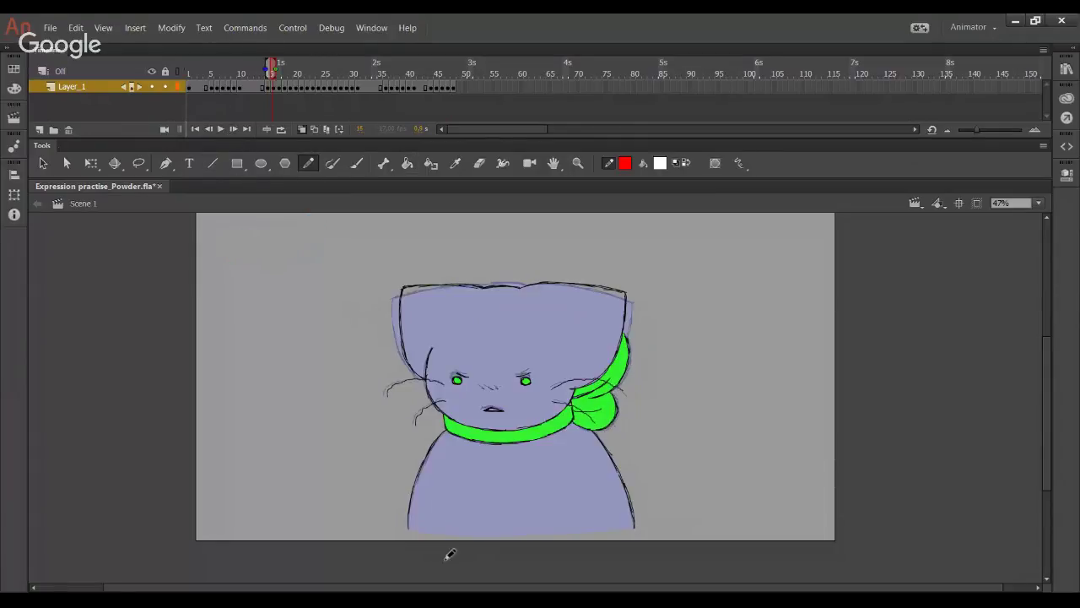
left_click_drag(413, 528, 459, 532)
left_click_drag(525, 534, 615, 529)
left_click(407, 163)
left_click(484, 508)
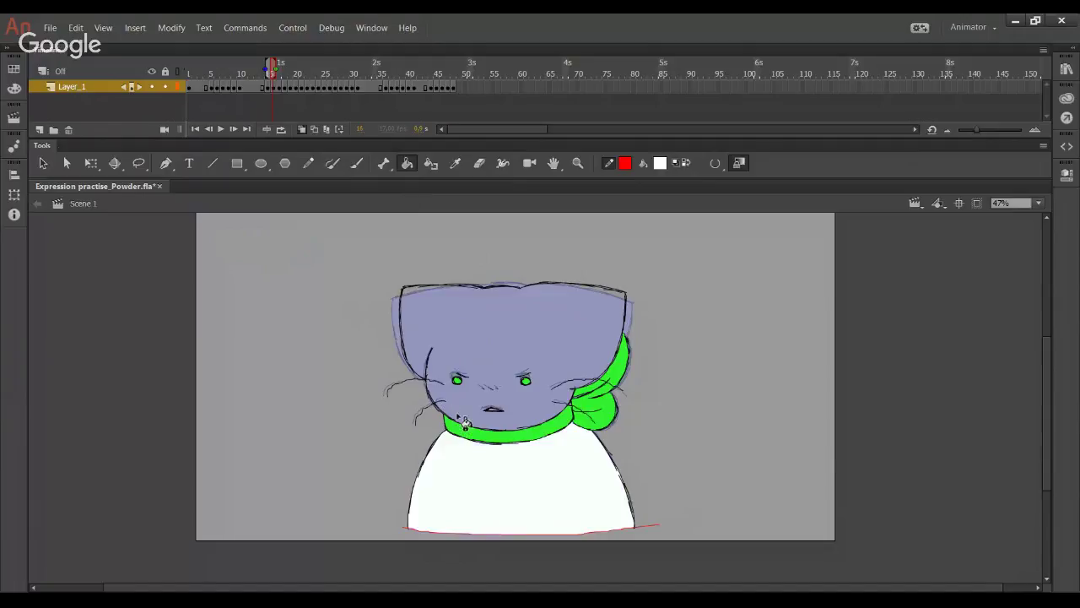
left_click(522, 326)
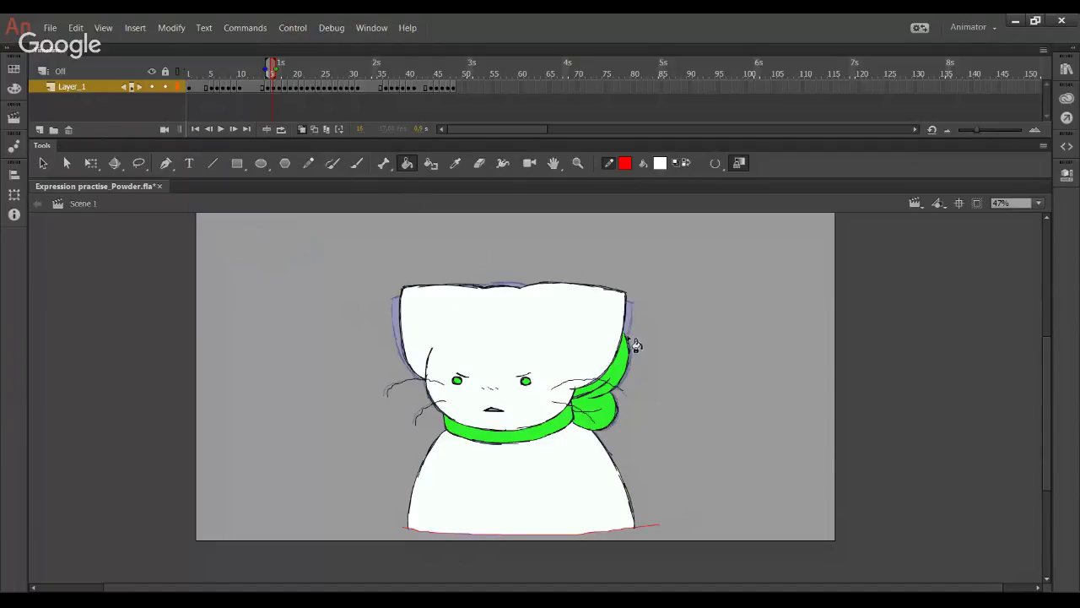
double_click(650, 528, "ctrl")
key("Delete")
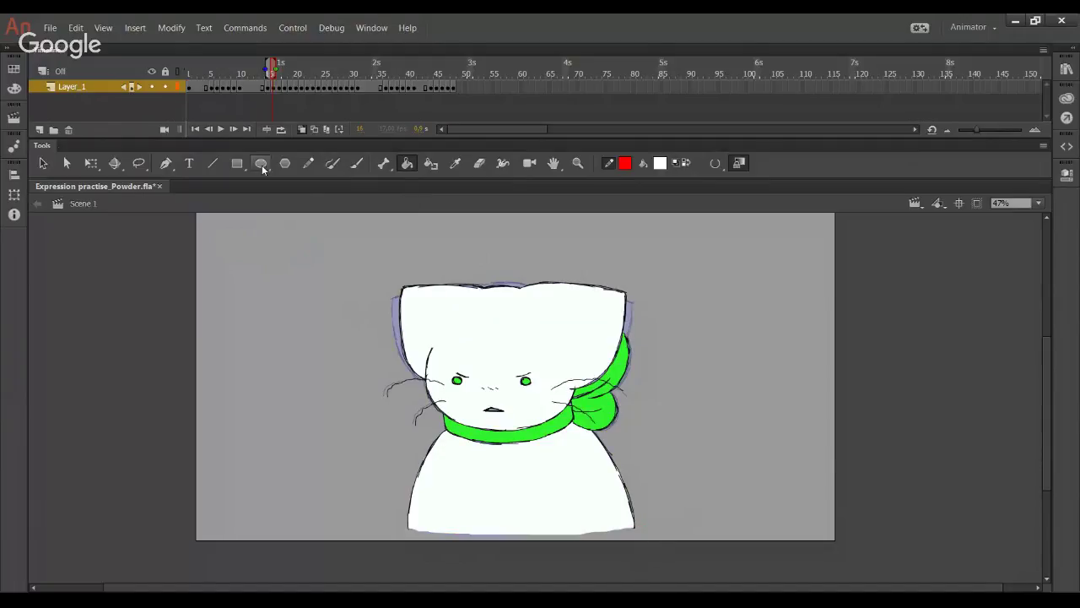
Step: On frame 17, fill the head and body with white, using a temporary red line to close the body's bottom
left_click(209, 129)
left_click(233, 129)
left_click(233, 129)
left_click(233, 129)
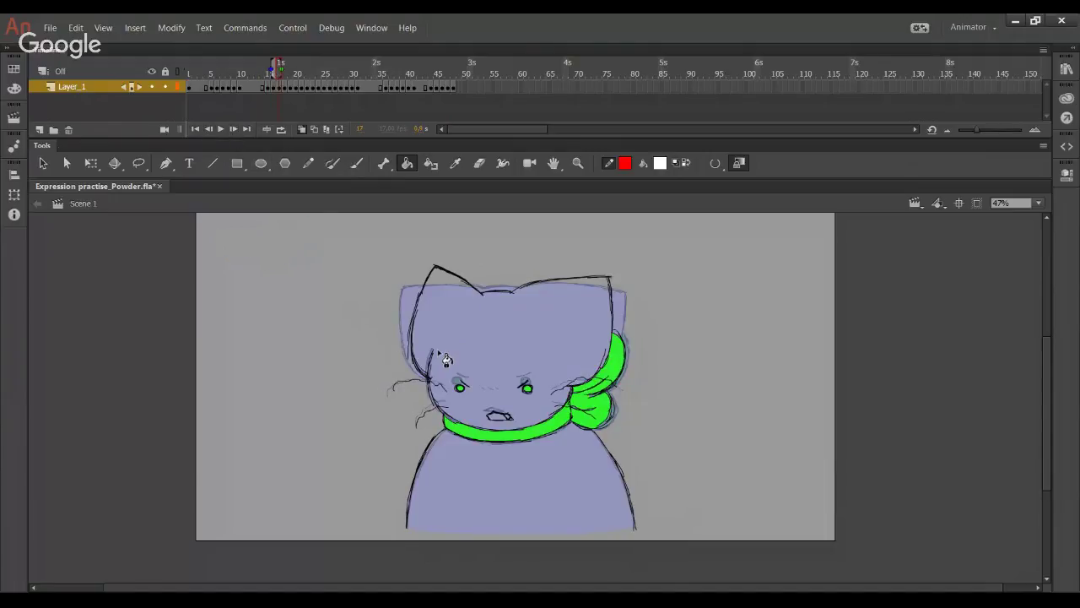
left_click(442, 355)
left_click(307, 164)
left_click_drag(403, 525, 488, 532)
left_click_drag(560, 531, 672, 528)
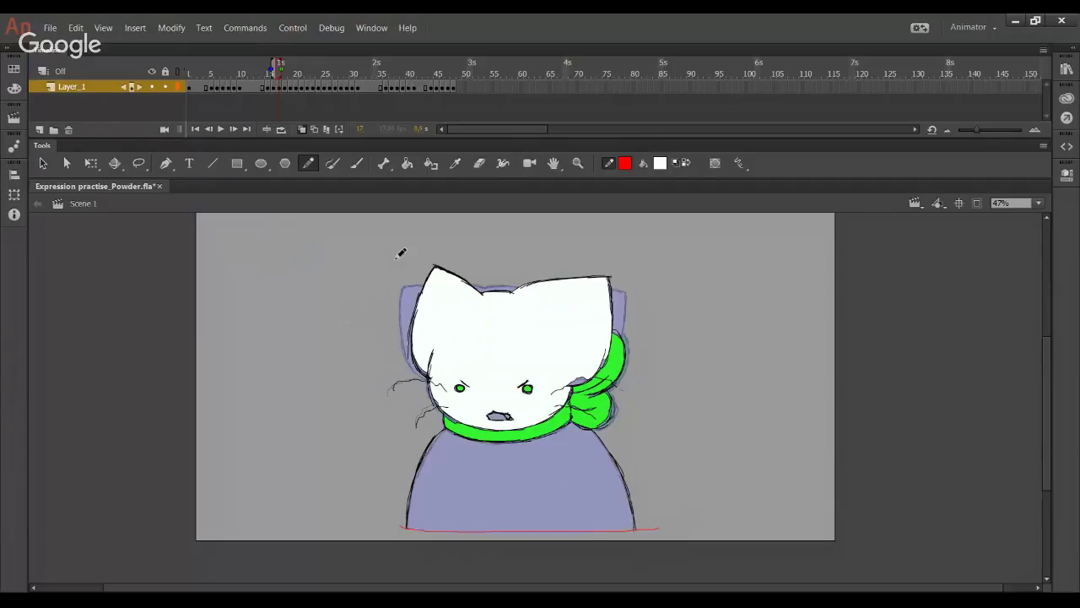
left_click(407, 163)
left_click(469, 519)
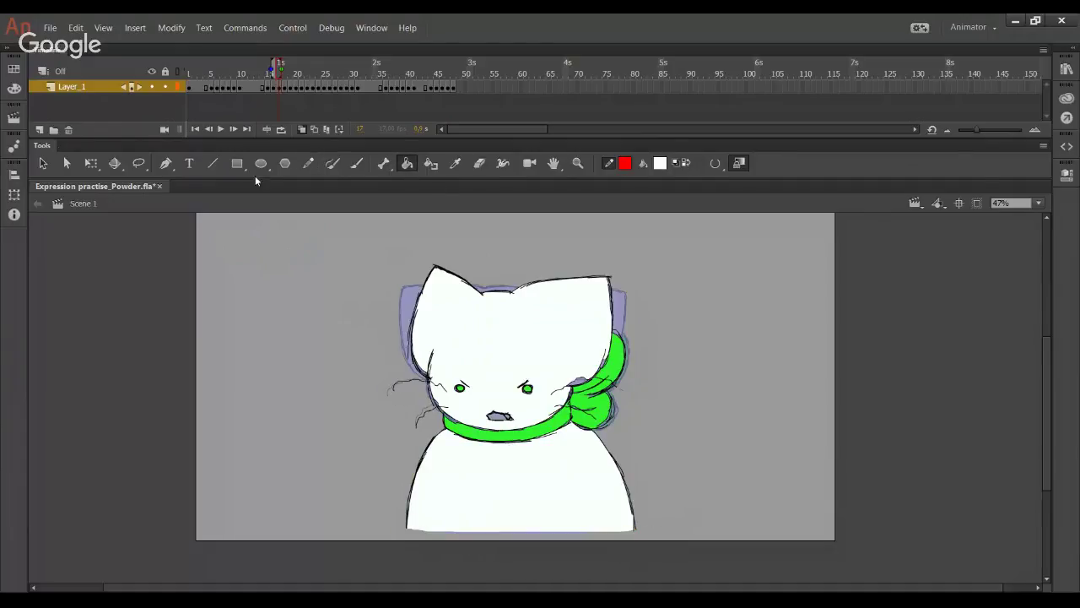
Step: On frame 18, fill the head with white and draw a red line across the open bottom of the body
left_click(234, 129)
left_click(489, 330)
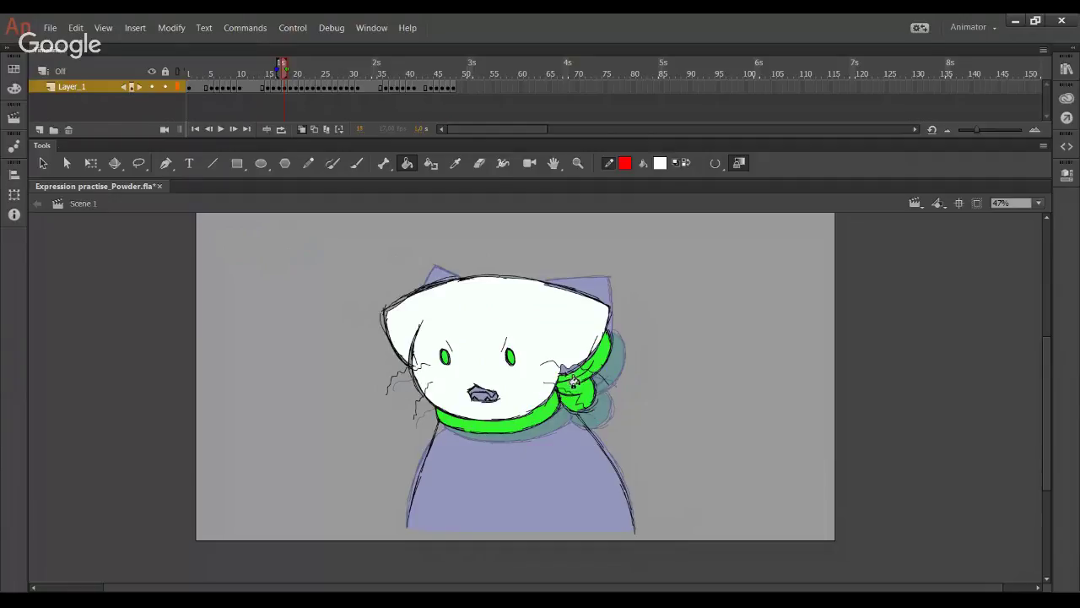
left_click(309, 164)
left_click_drag(406, 525, 504, 528)
left_click_drag(571, 532, 654, 532)
key("ctrl+z")
mouse_move(398, 525)
left_mouse_down()
mouse_move(589, 534)
mouse_move(423, 533)
mouse_move(548, 530)
left_mouse_up()
key("ctrl+z")
left_click_drag(627, 529, 688, 532)
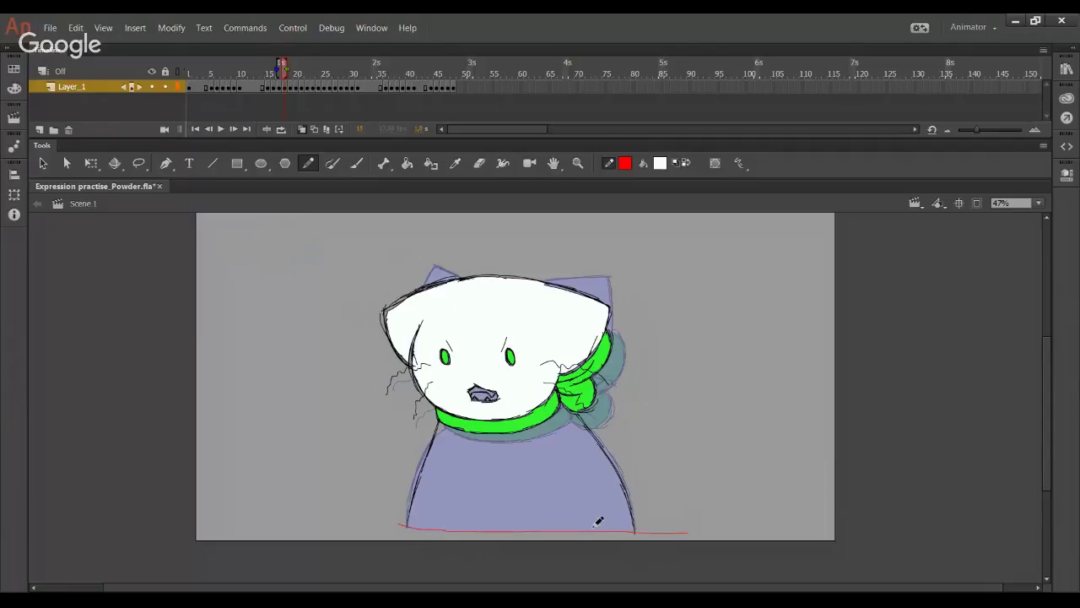
Step: Fill the body on frame 18 with white and remove the red line beneath it
left_click(407, 163)
left_click(454, 523)
double_click(400, 531, "ctrl")
key("Delete")
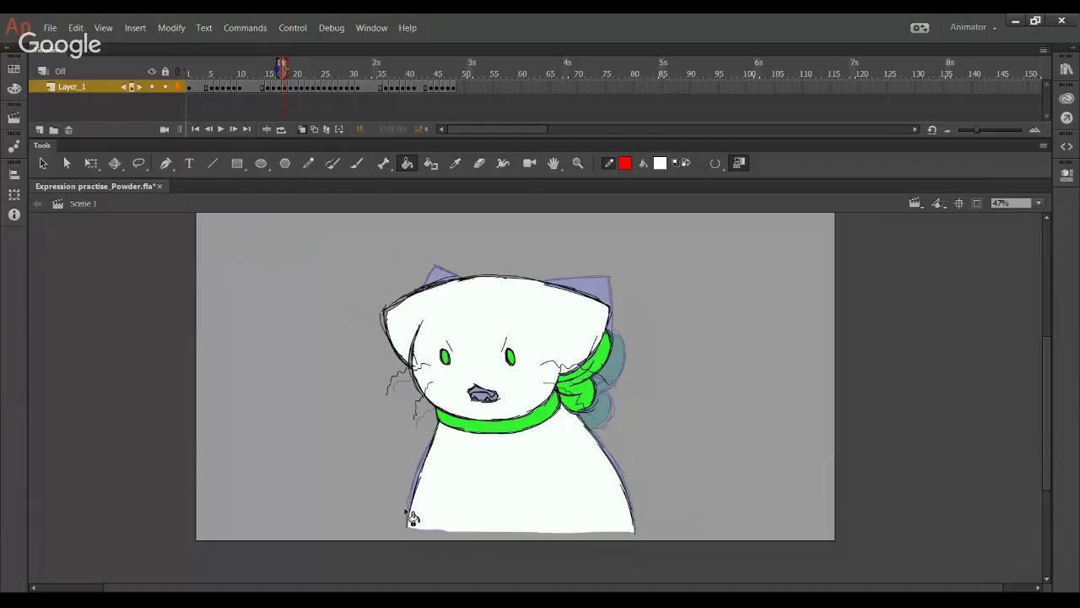
Step: On frame 19, close the body's bottom with a temporary red line, fill body and head with white, and delete the line
left_click(309, 164)
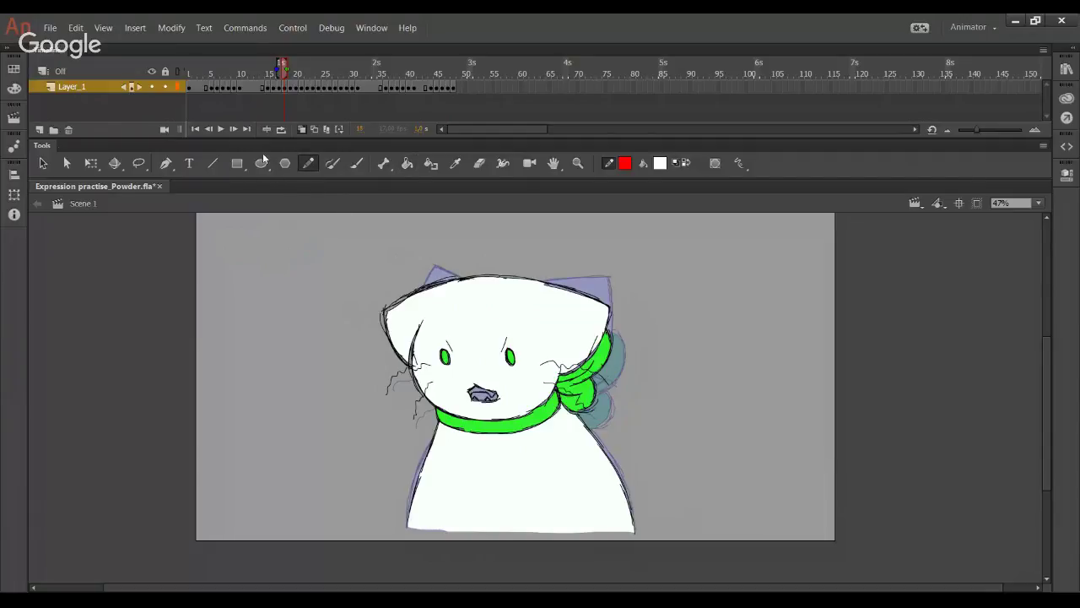
key("period")
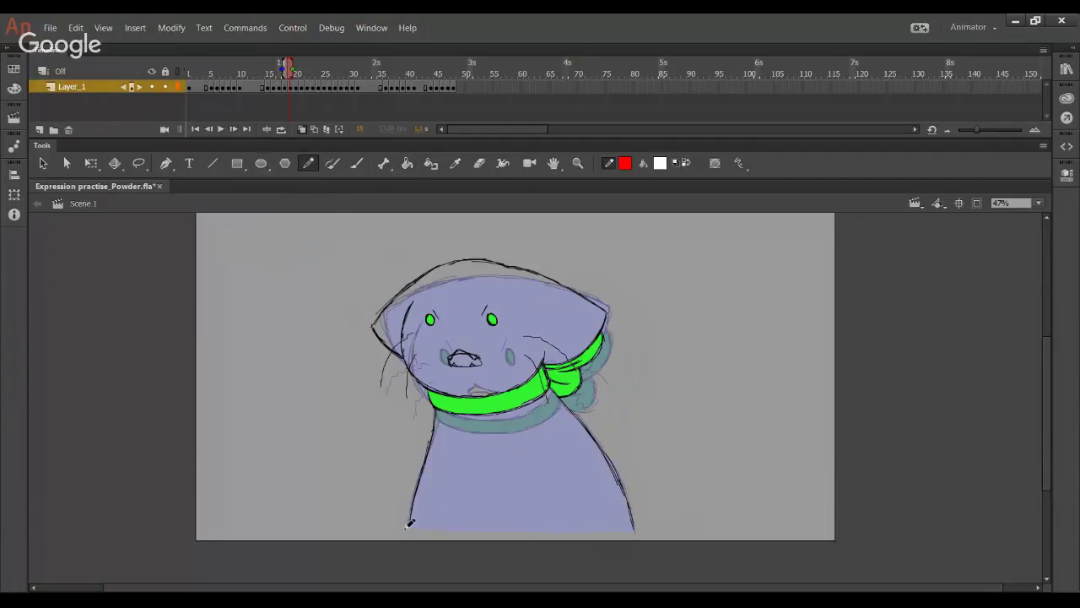
left_click_drag(467, 533, 583, 530)
key("ctrl+z")
left_click_drag(401, 525, 508, 532)
left_click_drag(585, 532, 671, 526)
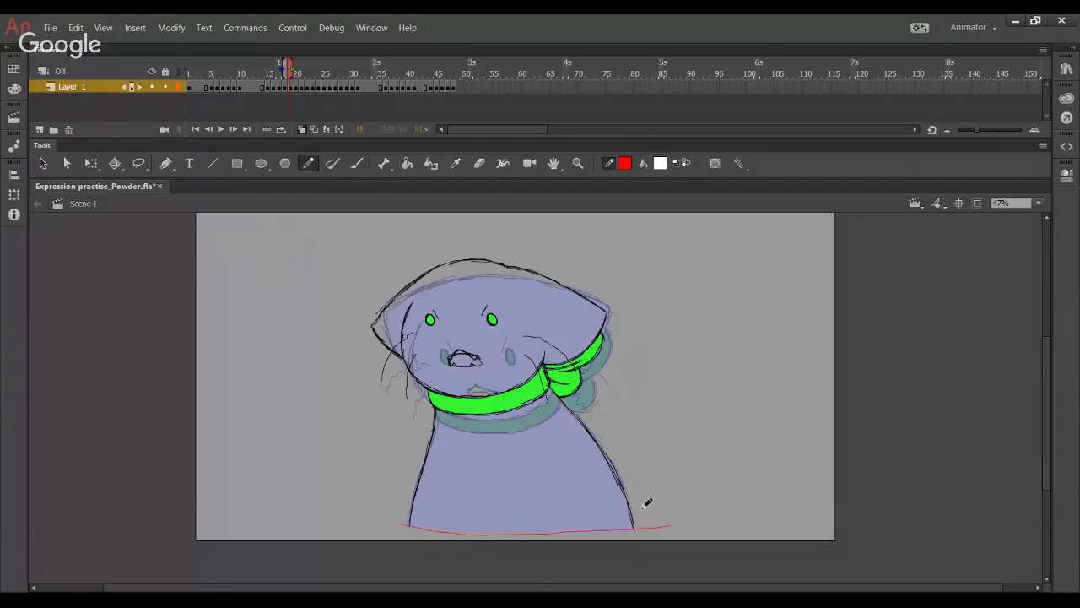
key("k")
left_click(472, 426)
left_click(438, 379)
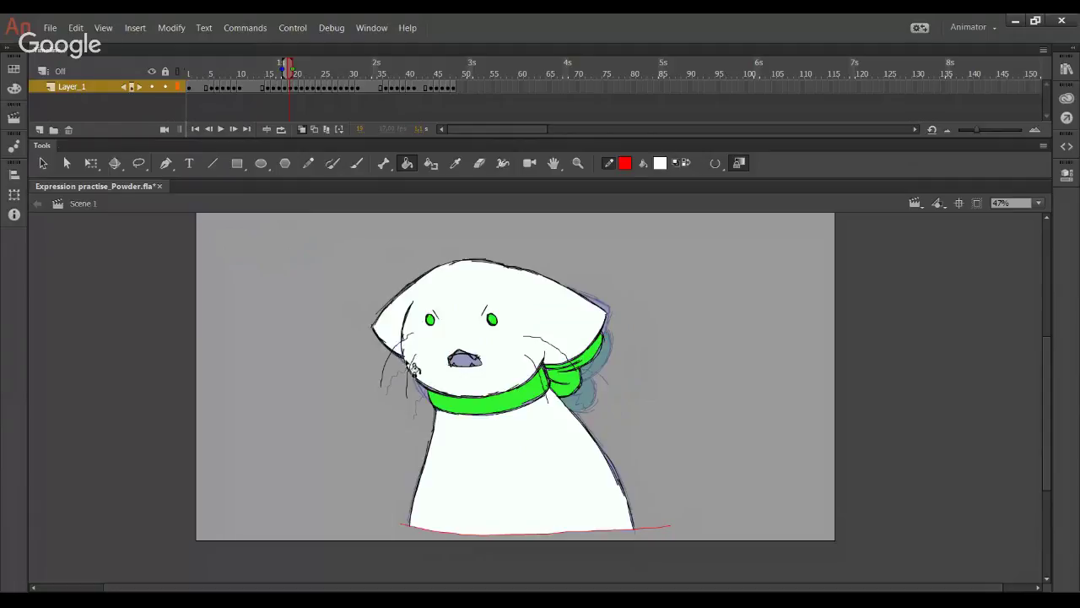
double_click(403, 527, "ctrl")
key("Delete")
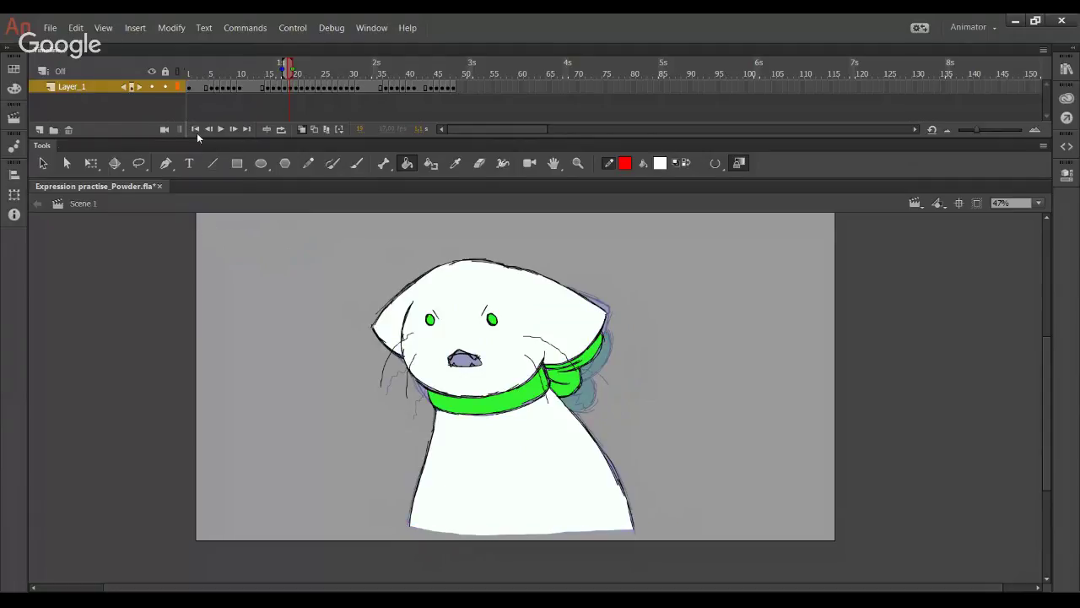
Step: On frame 20, fill the head, ear and body with white, using a temporary red line to close the body's bottom
left_click(210, 131)
left_click(232, 134)
left_click(233, 135)
left_click(417, 348)
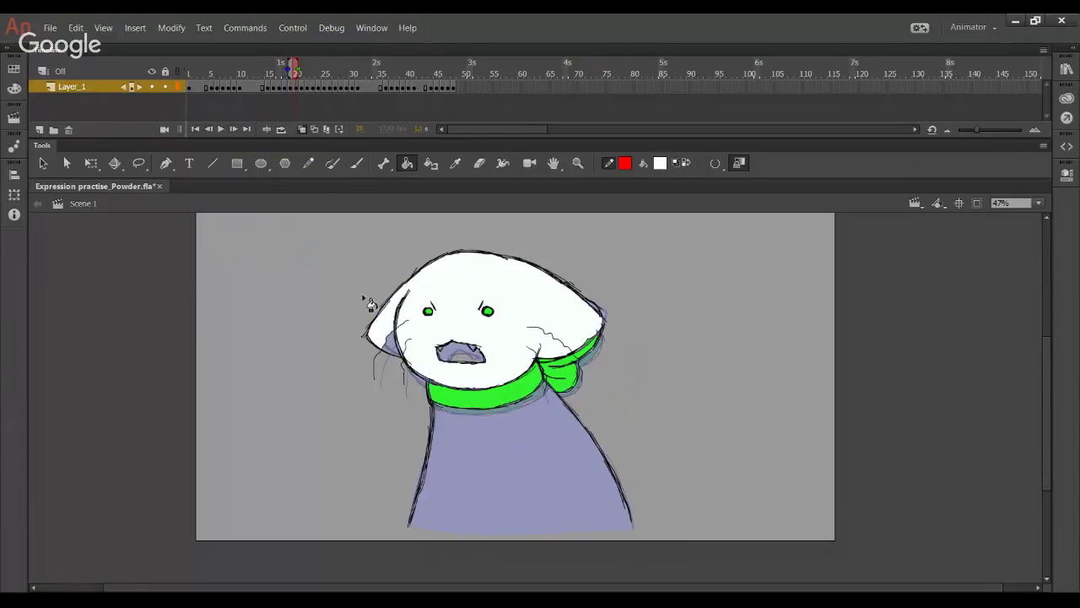
left_click(209, 130)
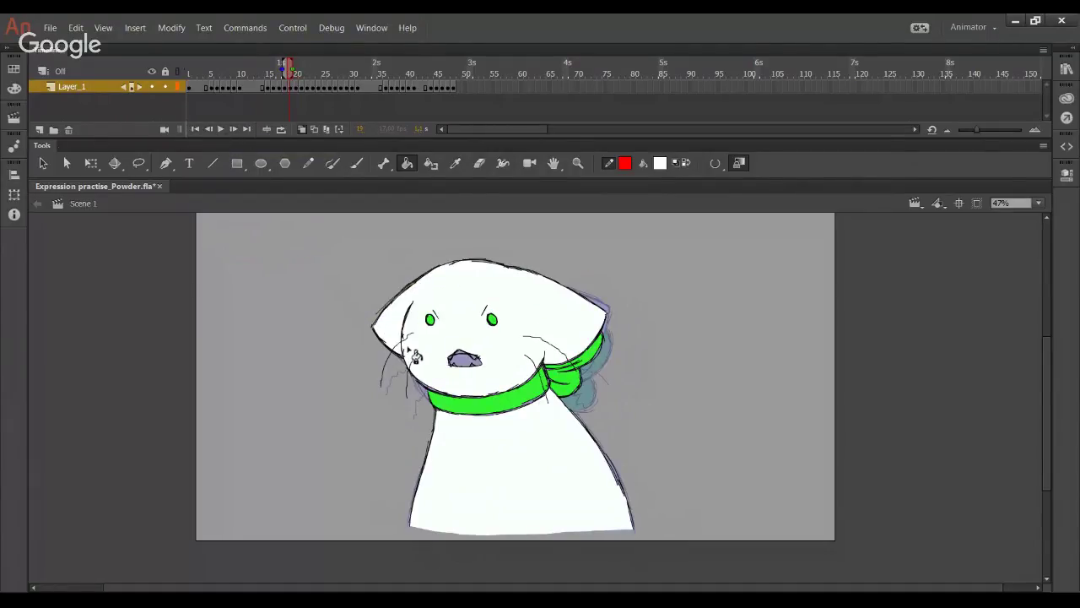
left_click(234, 132)
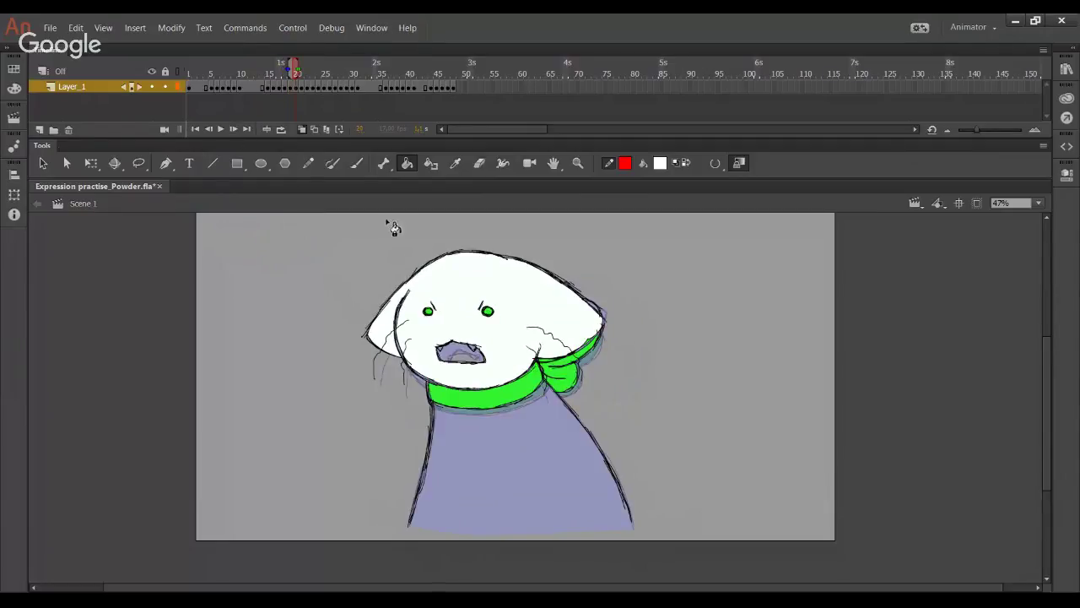
key("y")
left_click_drag(435, 529, 622, 530)
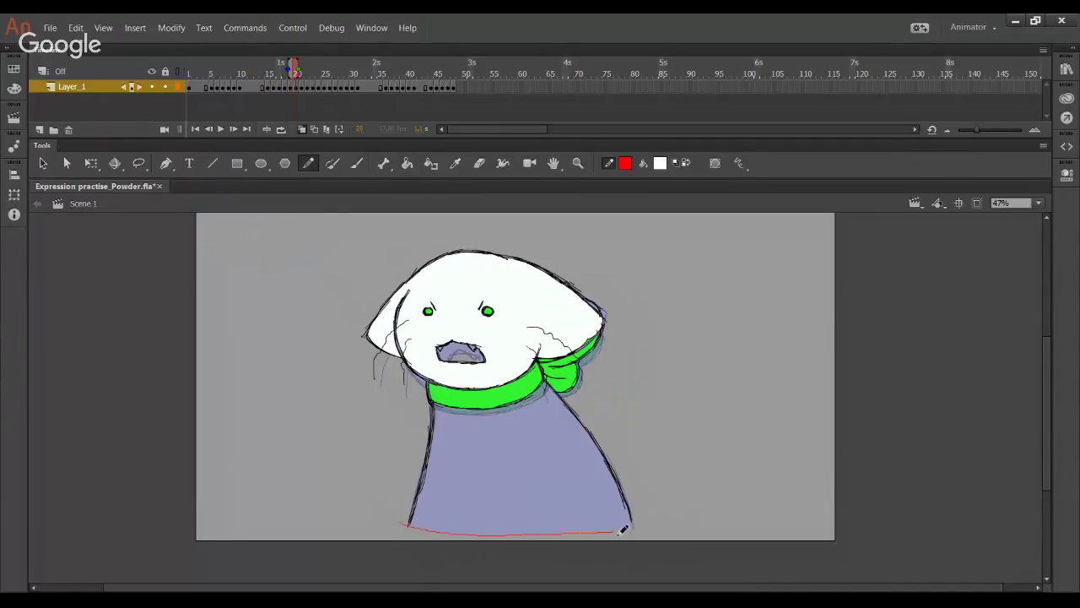
left_click(410, 167)
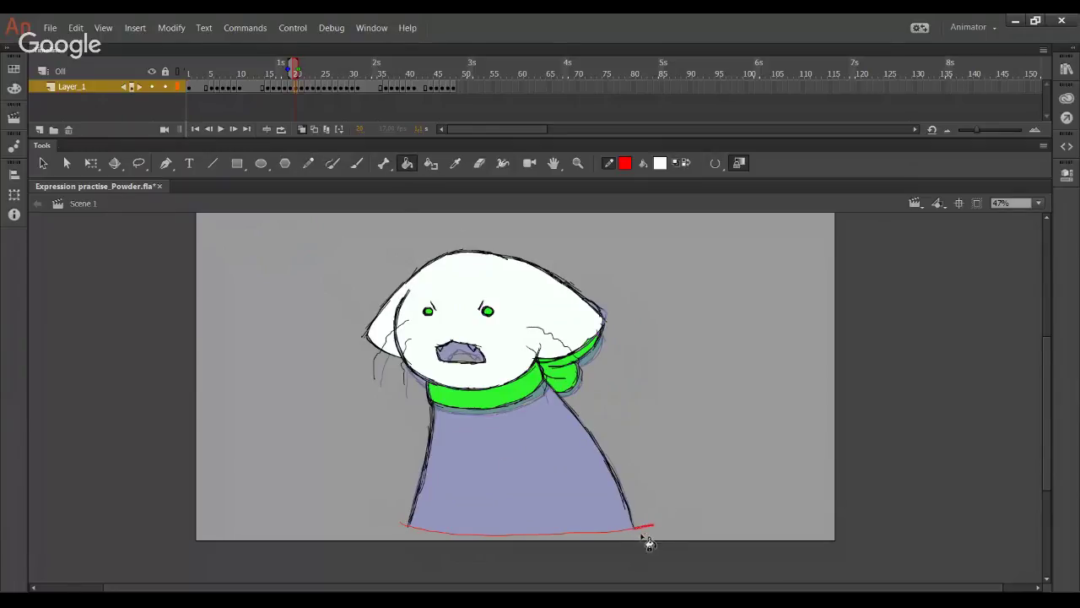
left_click(617, 525)
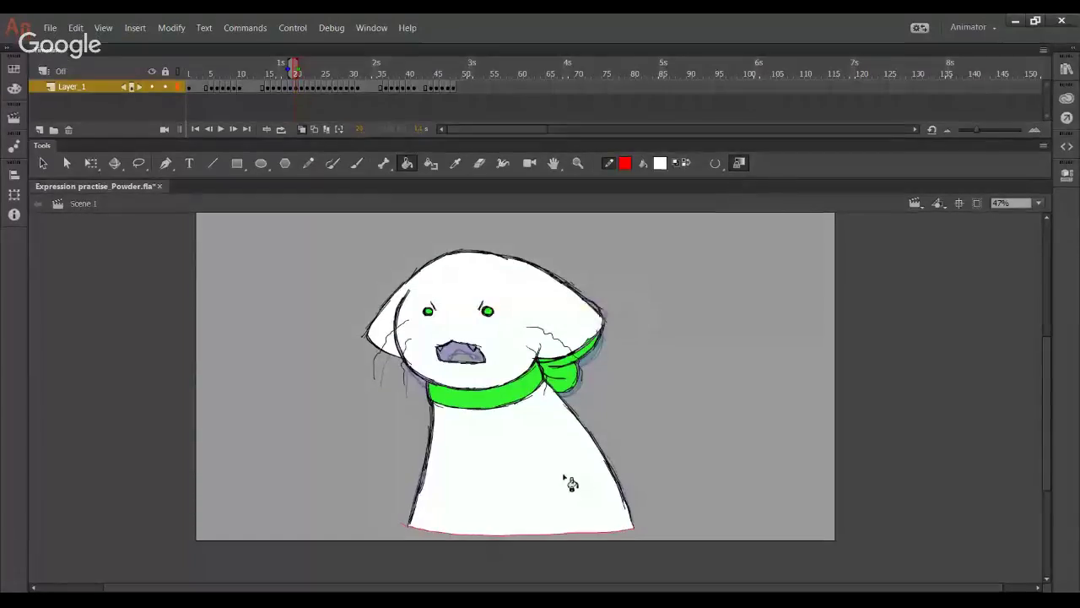
left_click(405, 526)
Step: On frame 21, close the body's bottom with a temporary red line, fill body and head with white, and delete the line
left_click(308, 163)
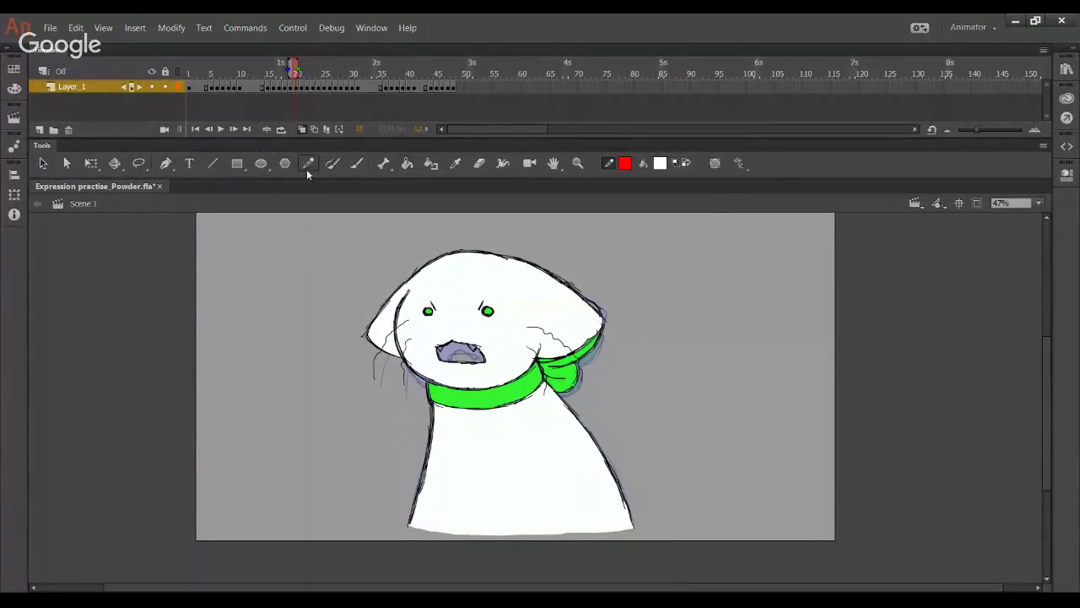
left_click(233, 130)
mouse_move(404, 530)
left_mouse_down()
mouse_move(498, 542)
mouse_move(485, 534)
mouse_move(599, 533)
mouse_move(563, 530)
left_mouse_up()
key("ctrl+z")
mouse_move(478, 530)
left_mouse_down()
mouse_move(396, 531)
mouse_move(538, 534)
left_mouse_up()
left_click_drag(612, 529, 652, 528)
left_click(407, 163)
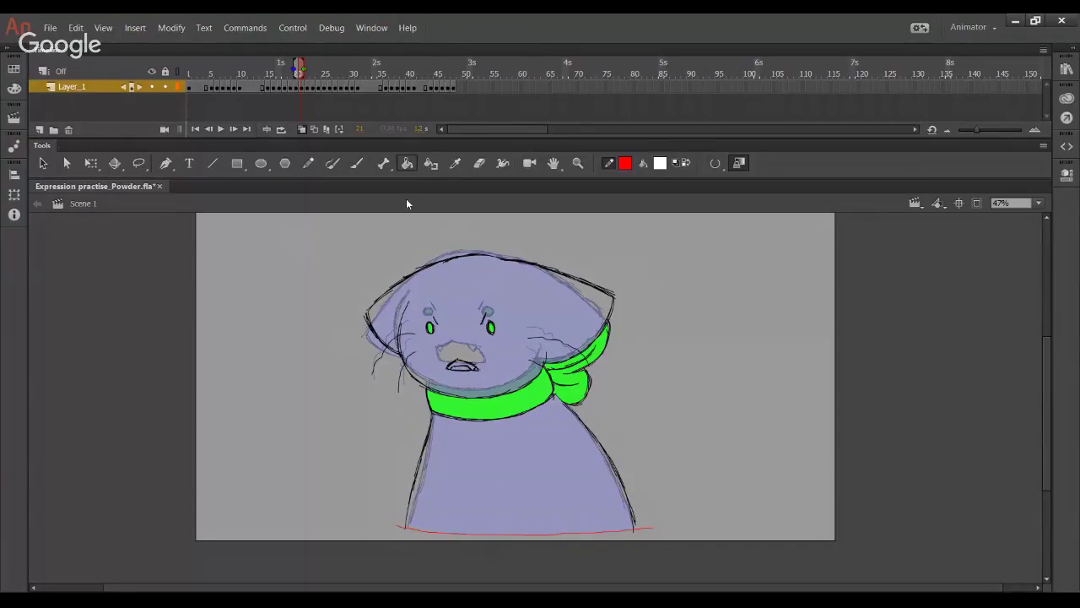
left_click(516, 438)
left_click(517, 365)
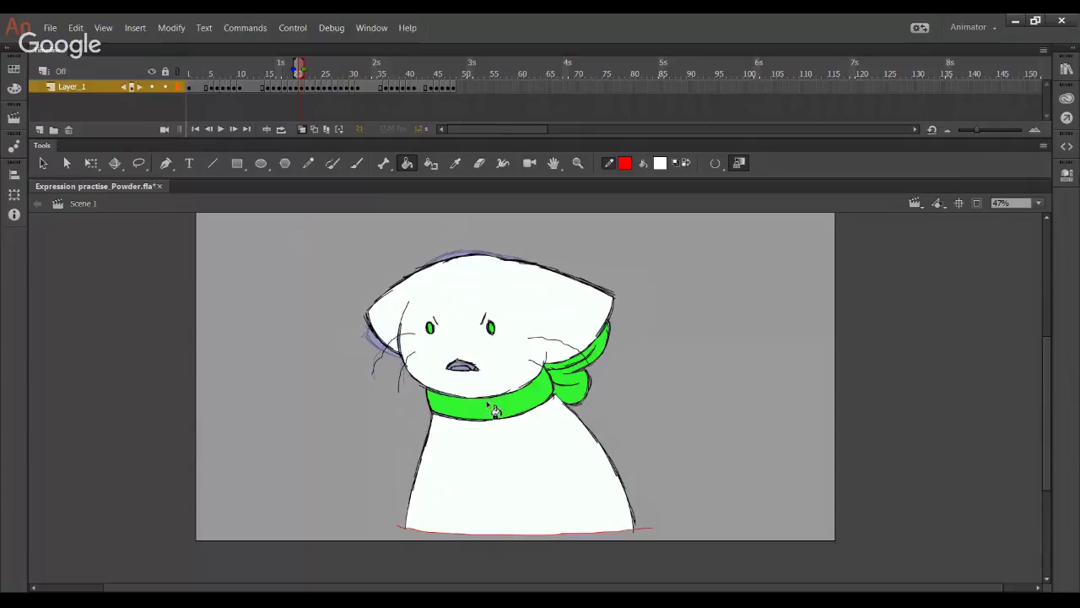
double_click(454, 537, "ctrl")
key("Delete")
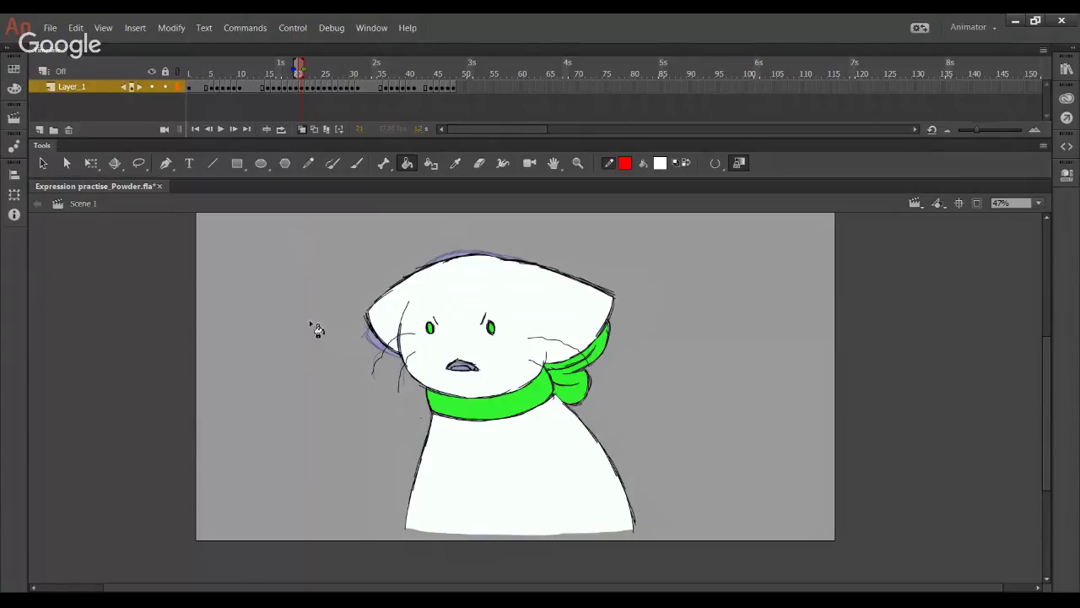
Step: On frame 22, fill the head and body with white, using a temporary red line to close the body's bottom
left_click(234, 131)
left_click(488, 380)
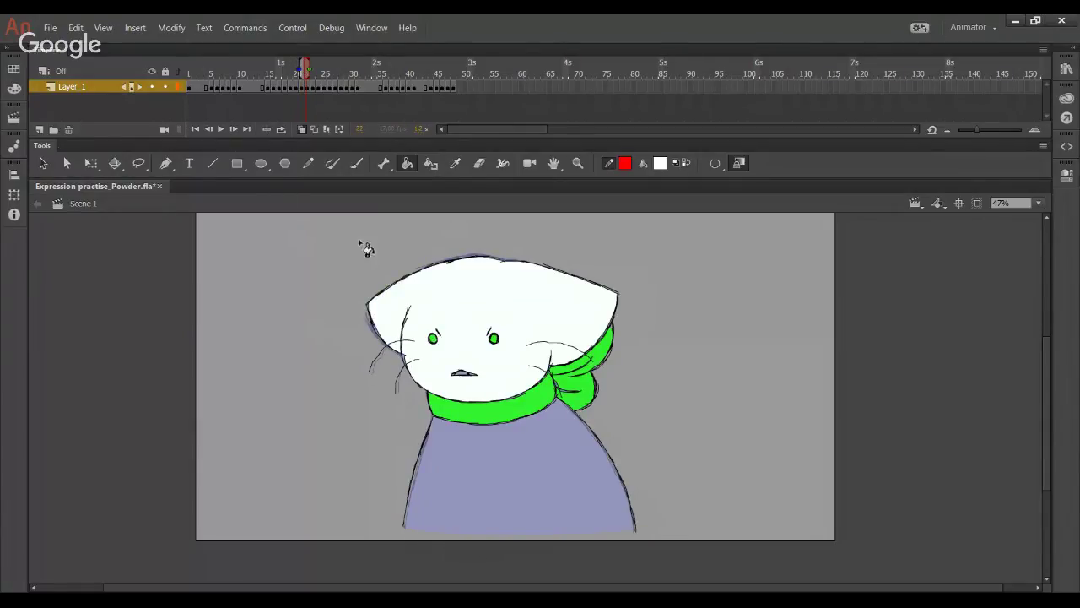
left_click(308, 163)
left_click_drag(395, 525, 633, 532)
key("ctrl+z")
left_click_drag(396, 525, 659, 531)
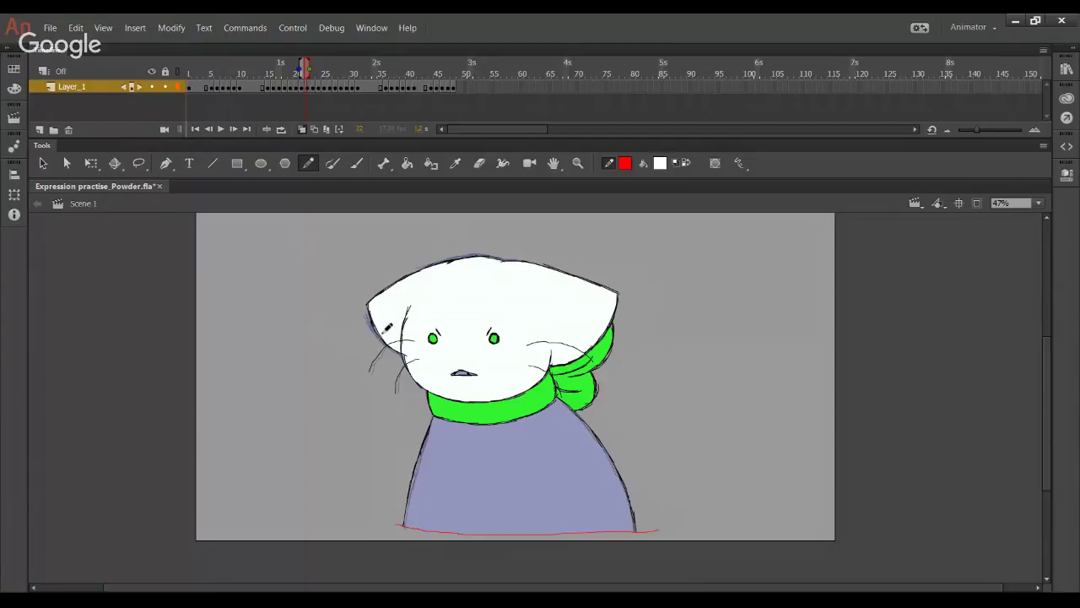
left_click(406, 164)
left_click(435, 489)
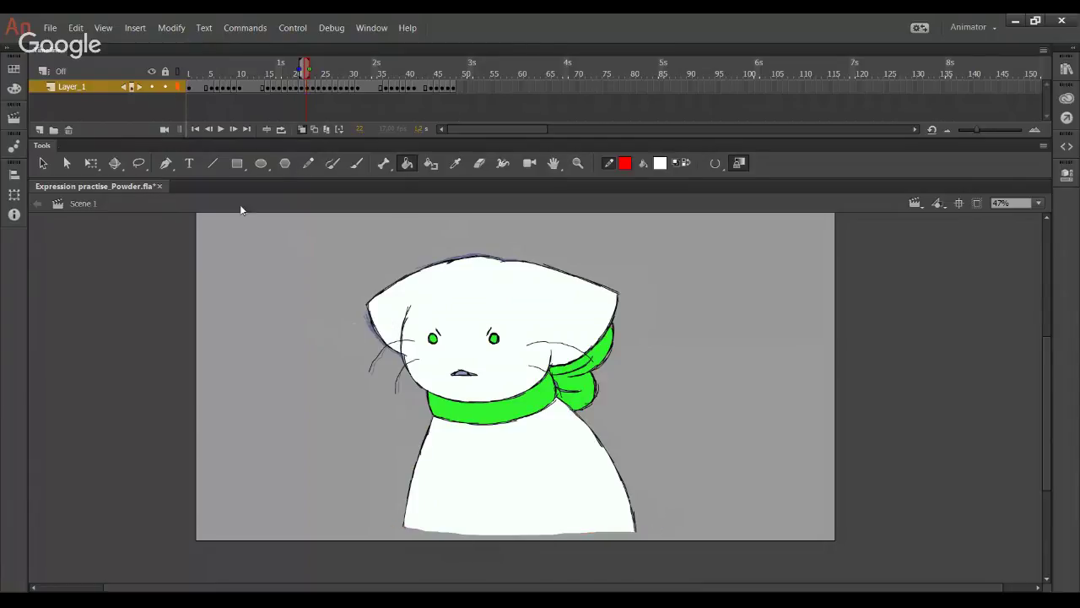
Step: On frame 23, close the body's bottom with a temporary red line, fill body, head and ear with white, and delete the line
left_click(308, 164)
left_click(233, 131)
left_click_drag(399, 528, 657, 527)
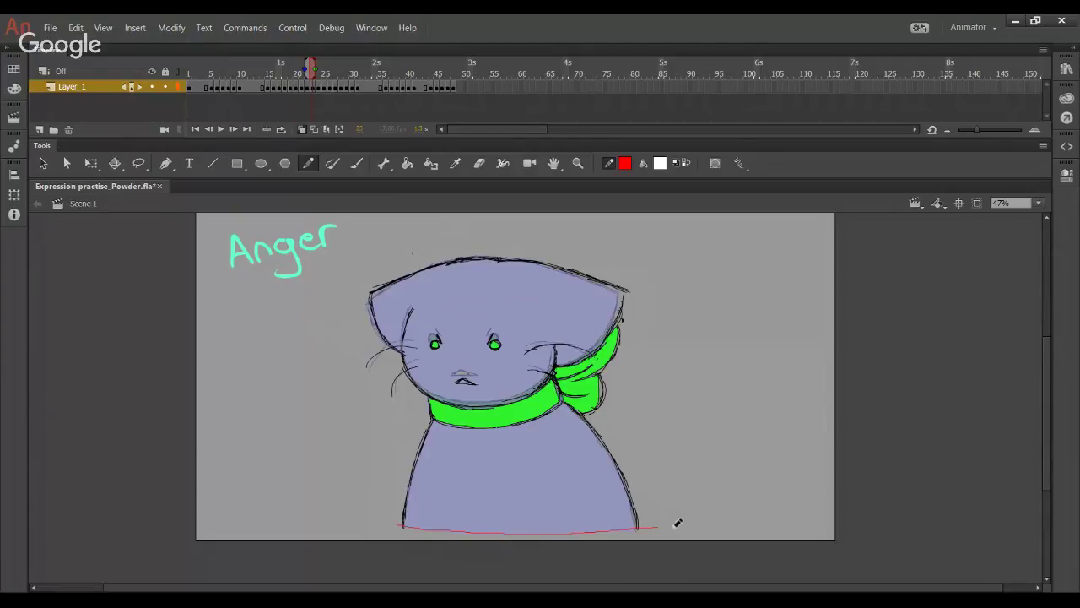
left_click(406, 162)
left_click(487, 496)
left_click(412, 361)
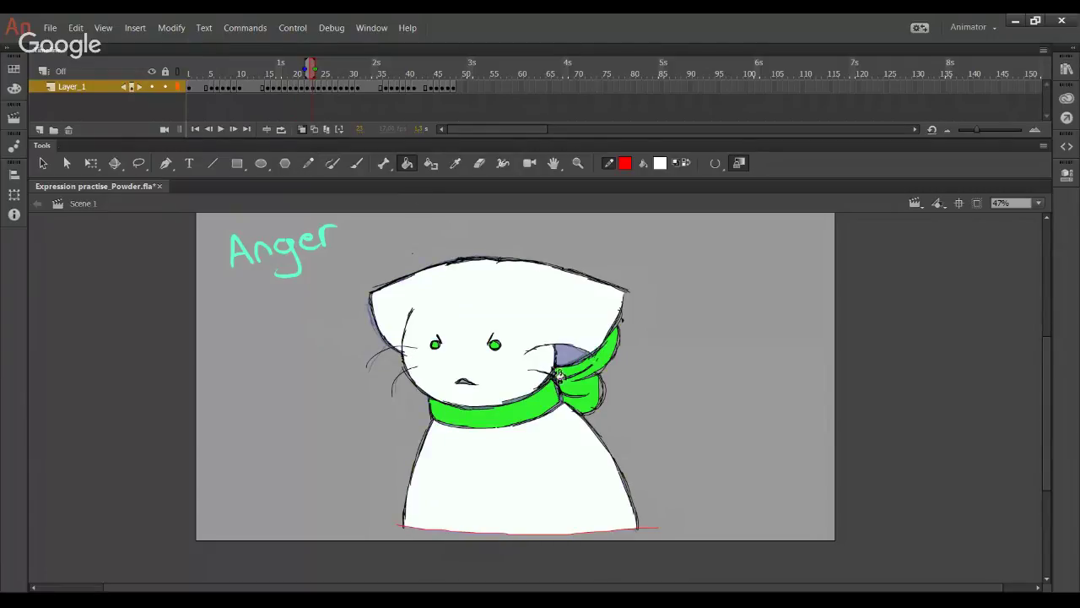
left_click(581, 363)
left_click(520, 538)
key("Delete")
left_click(508, 403)
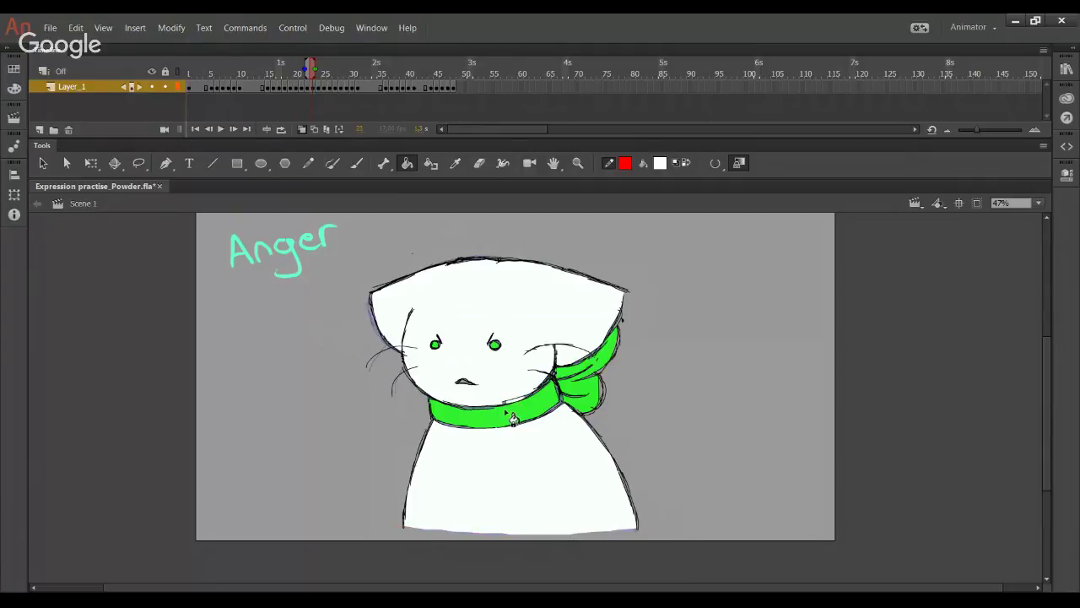
Step: On frame 24, fill the head and body with white, using a temporary red line to close the body's bottom
left_click(210, 130)
left_click(235, 135)
left_click(236, 135)
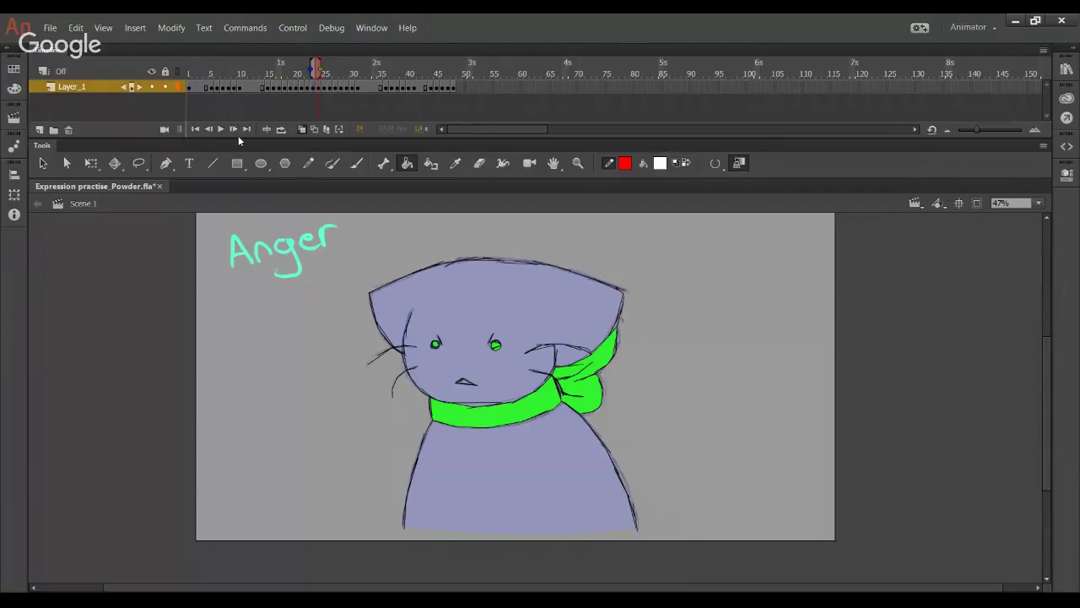
left_click(414, 362)
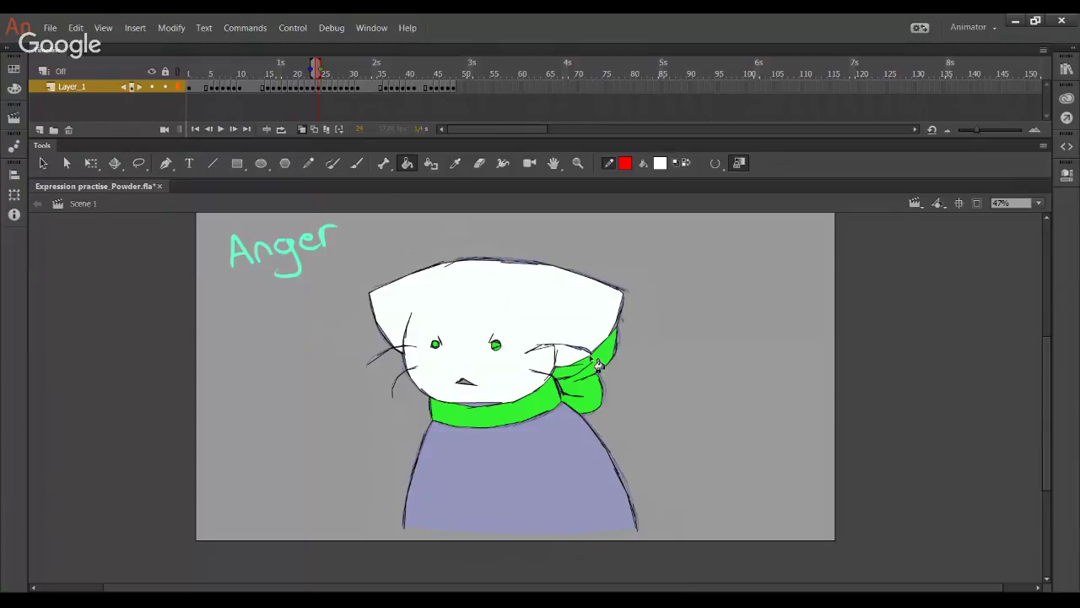
left_click(308, 162)
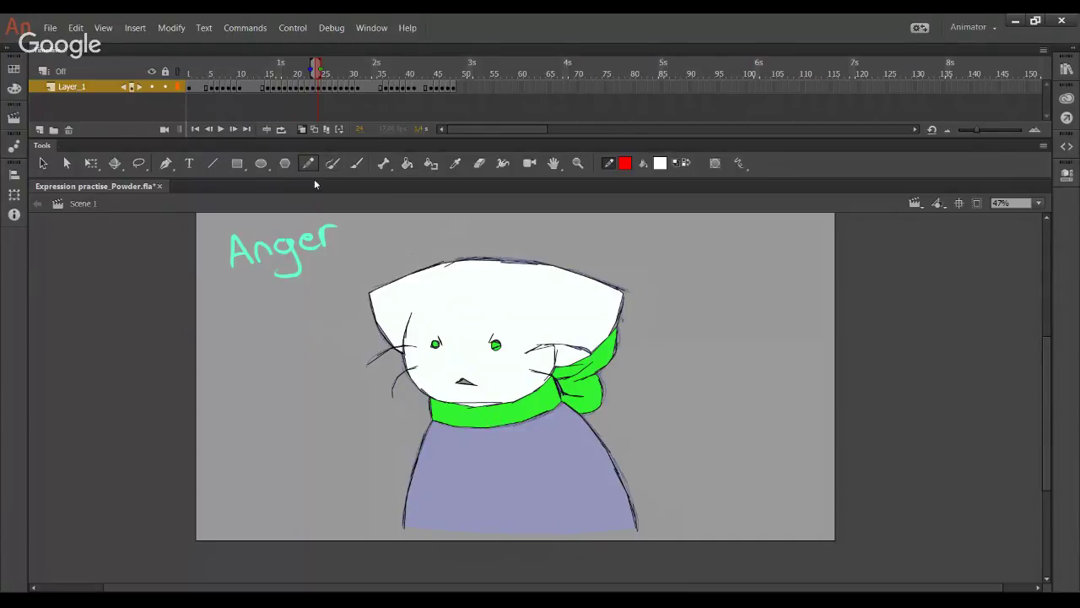
left_click_drag(404, 527, 670, 528)
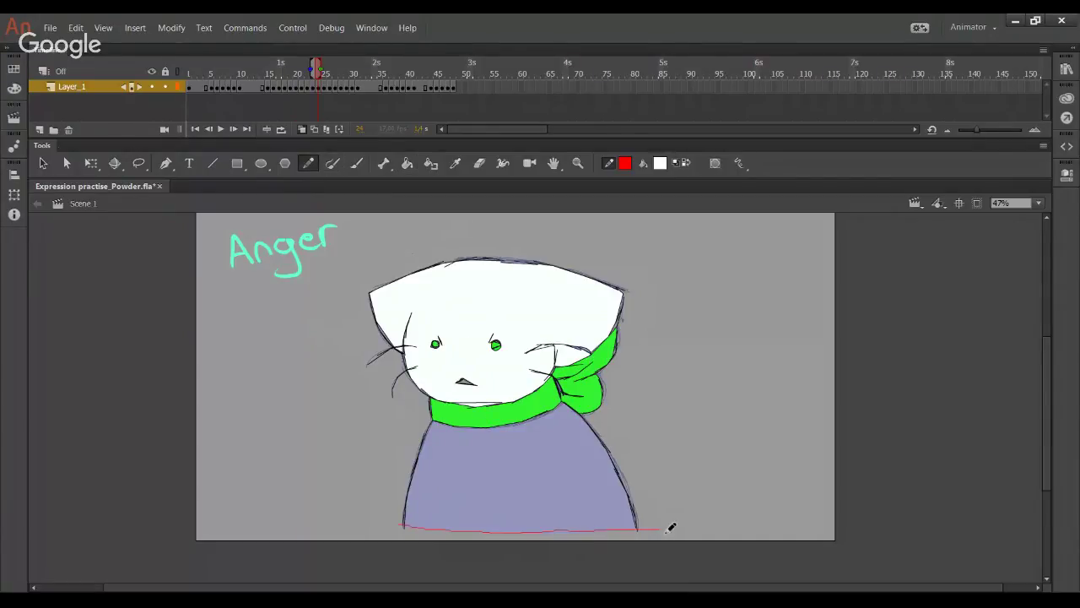
left_click(407, 167)
left_click(454, 494)
double_click(448, 530, "ctrl")
key("Delete")
Step: On frame 25, fill the head and body with white, using a temporary red line to close the body's bottom
left_click(323, 75)
left_click(400, 349)
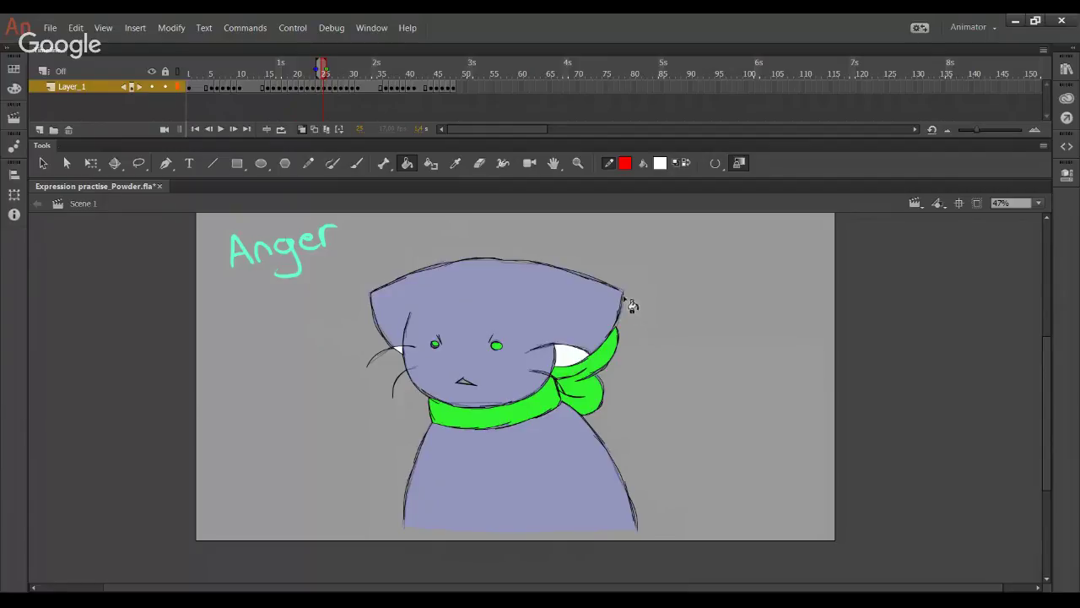
left_click(602, 312)
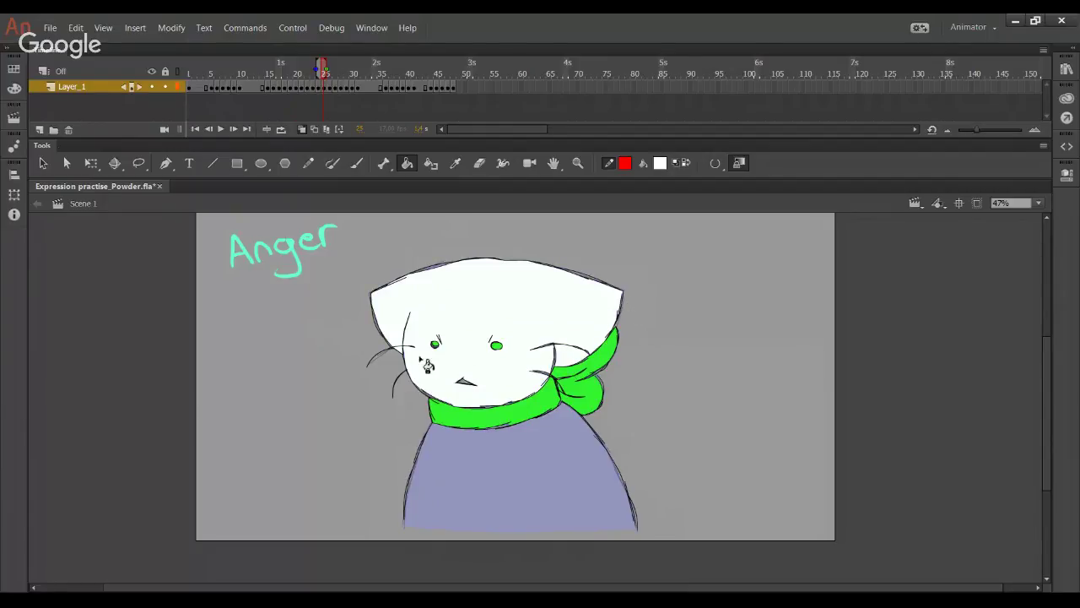
key("y")
left_click_drag(402, 523, 473, 527)
left_click_drag(574, 530, 654, 530)
key("ctrl+z")
left_click_drag(397, 528, 648, 530)
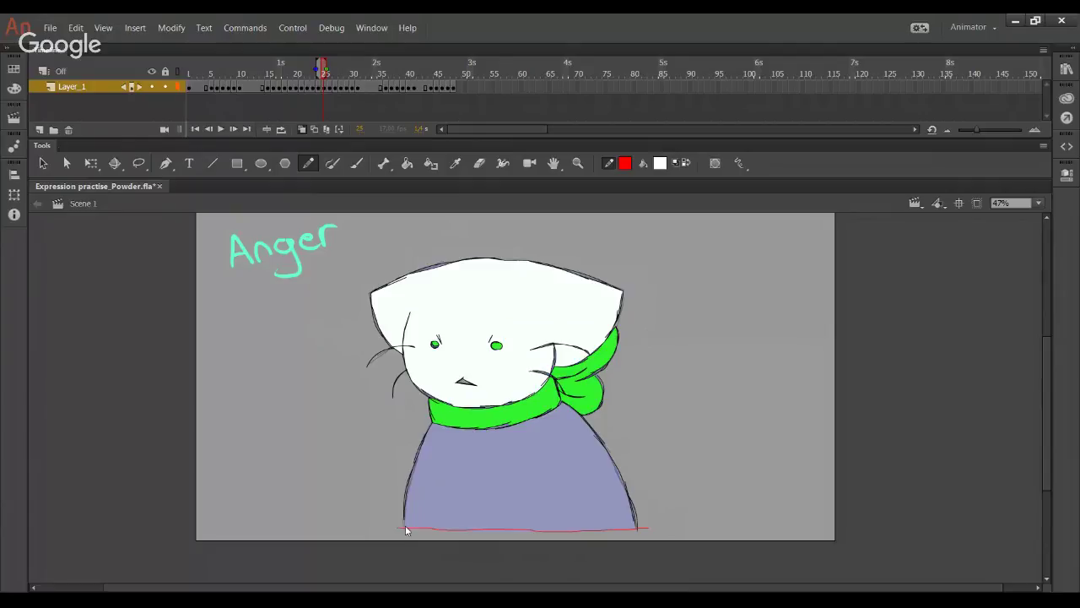
key("k")
left_click(478, 521)
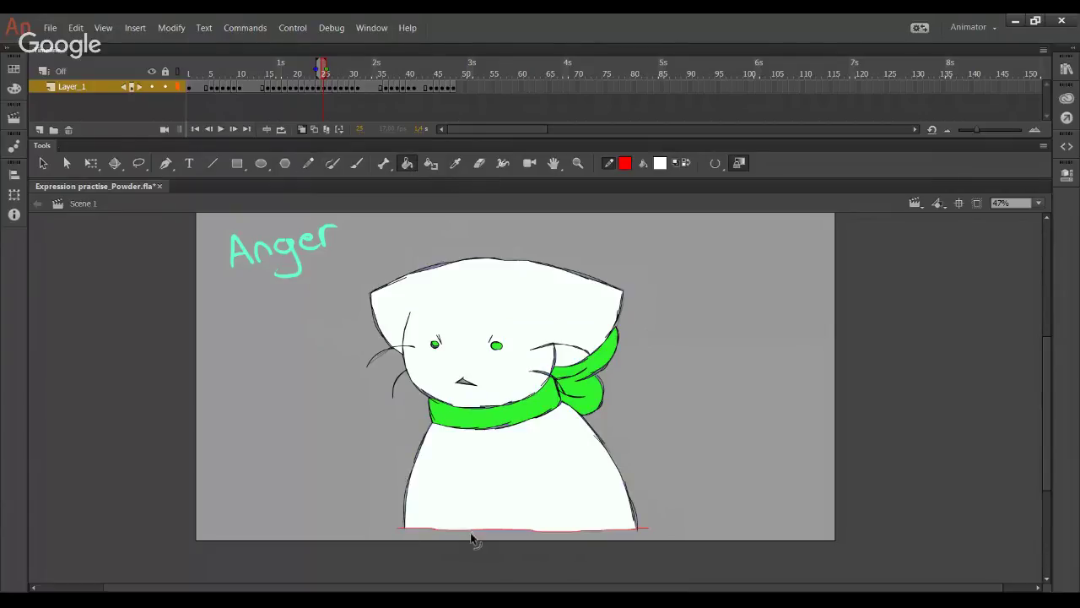
left_click_drag(323, 74, 325, 100)
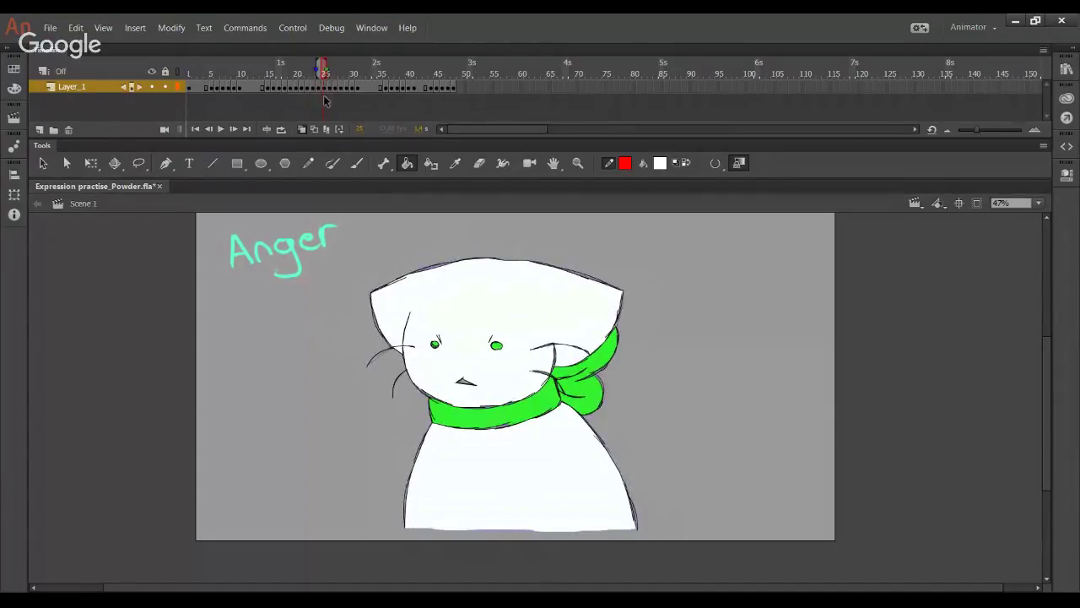
Step: Copy the coloured frame 25 and paste it over frames 26 to 28
left_click(323, 87)
right_click(323, 86)
left_click(363, 268)
left_click(336, 87)
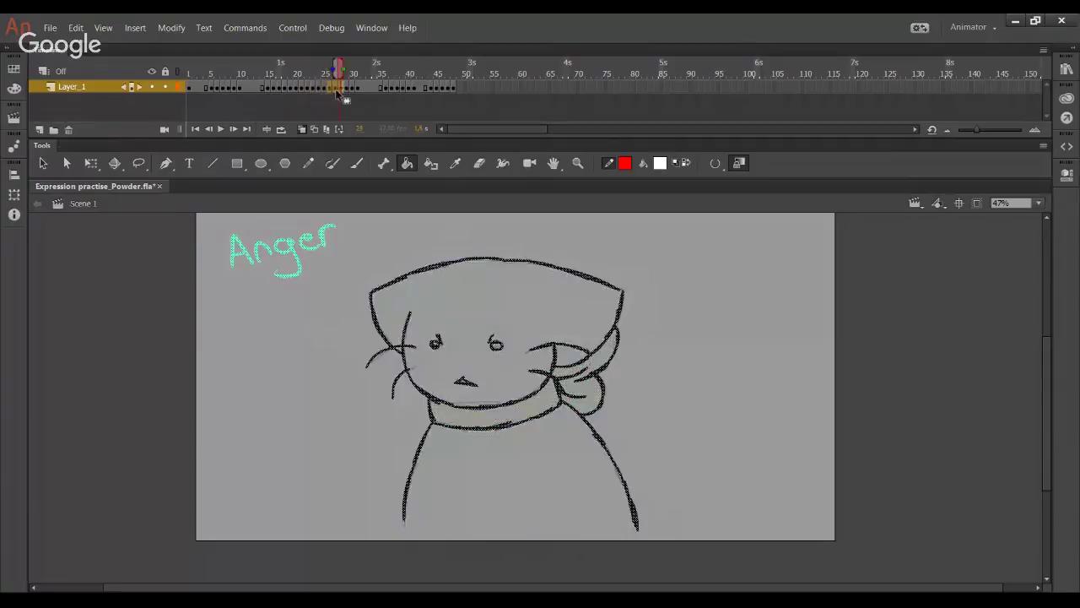
right_click(337, 87)
left_click(380, 281)
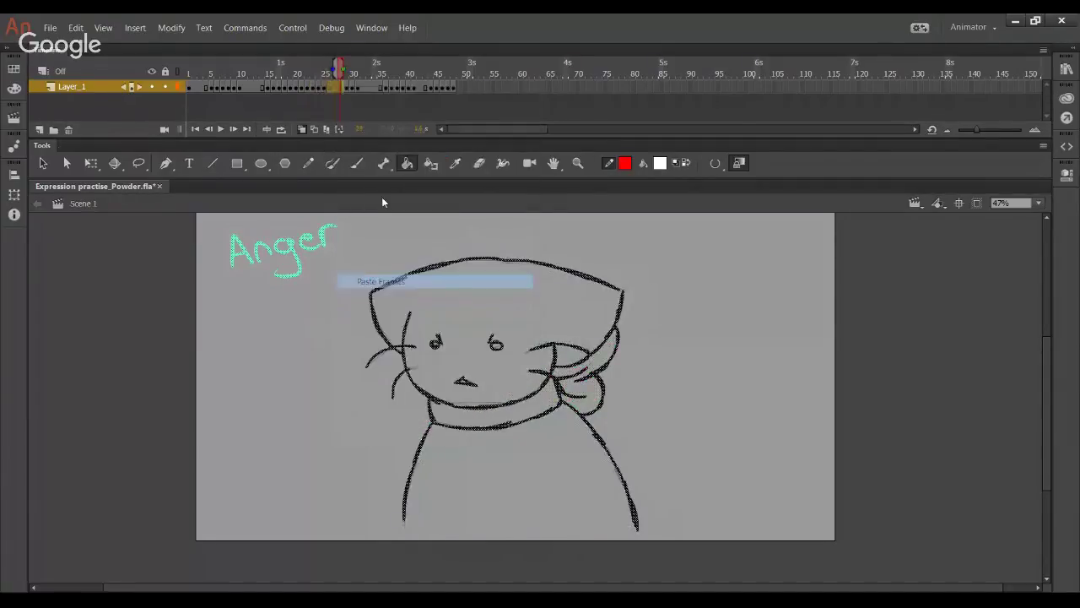
Step: On frame 29, fill the head and body with white, using a temporary red line to close the body's bottom
left_click(348, 89)
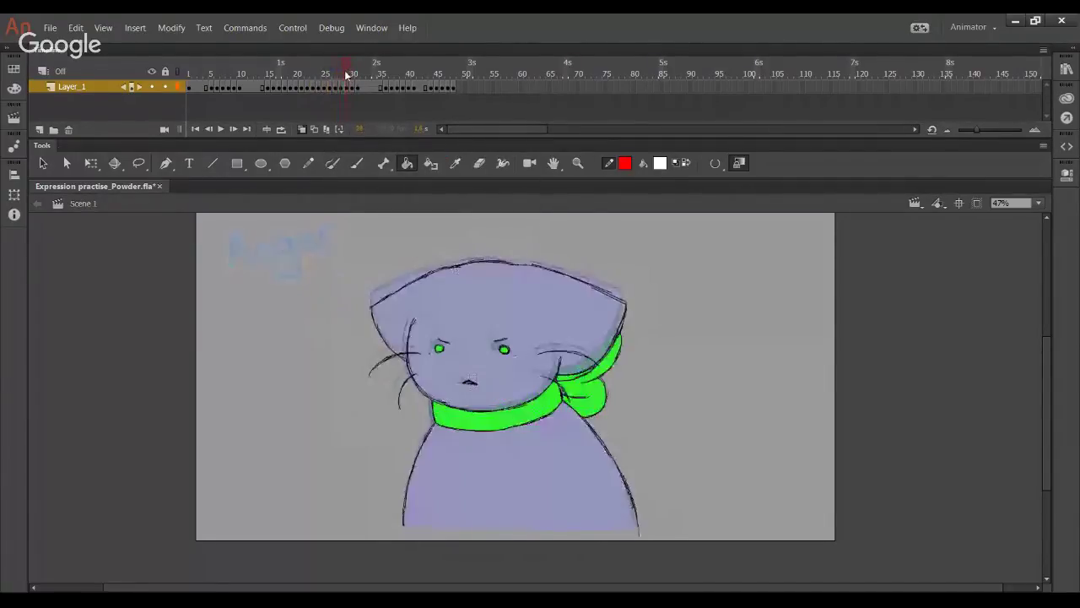
left_click(444, 311)
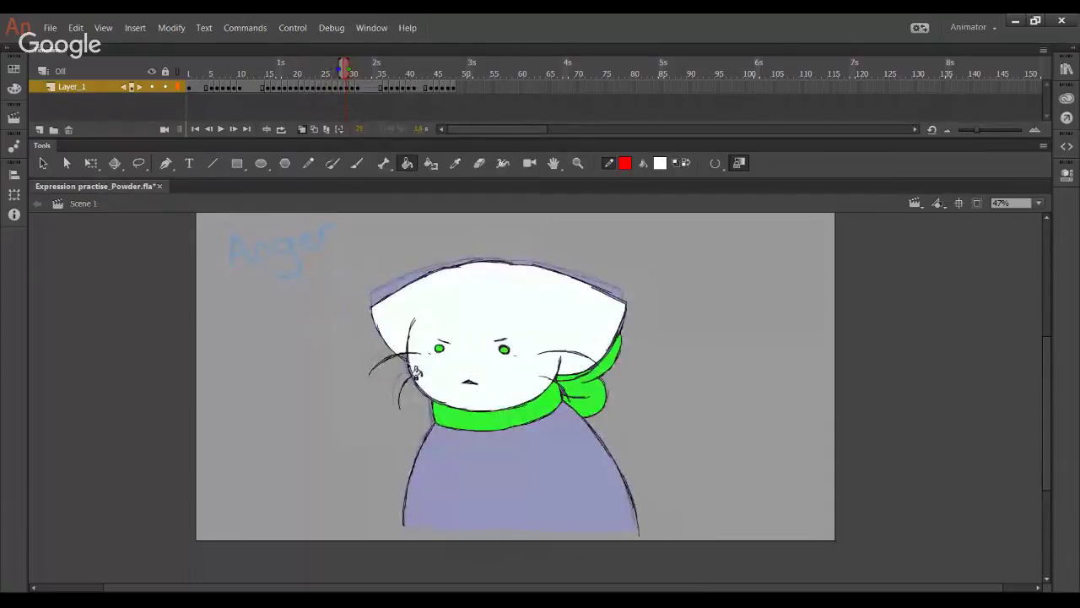
left_click(308, 168)
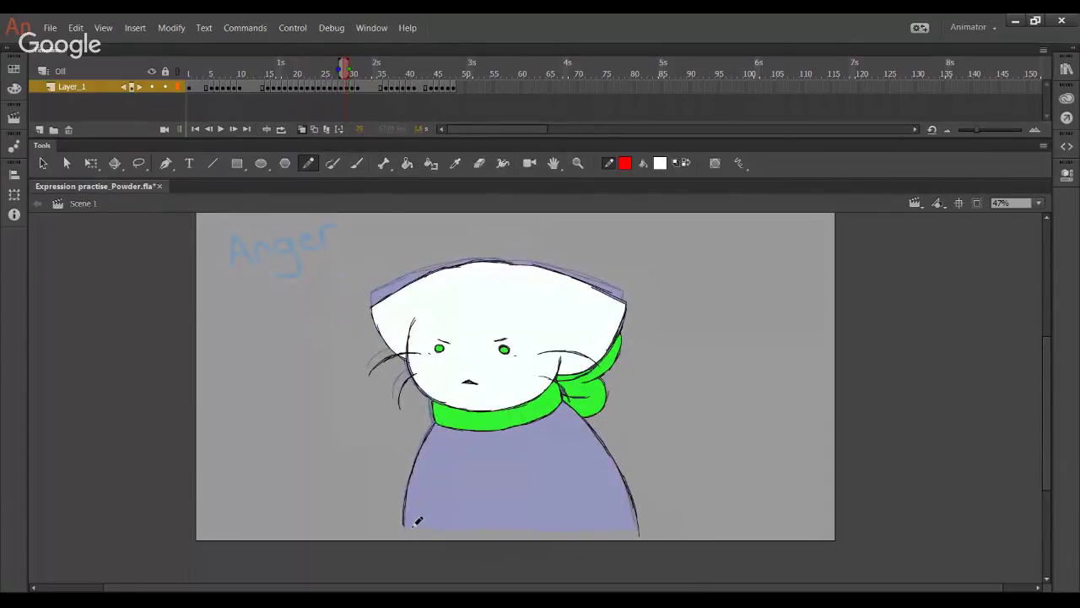
left_click_drag(402, 524, 670, 531)
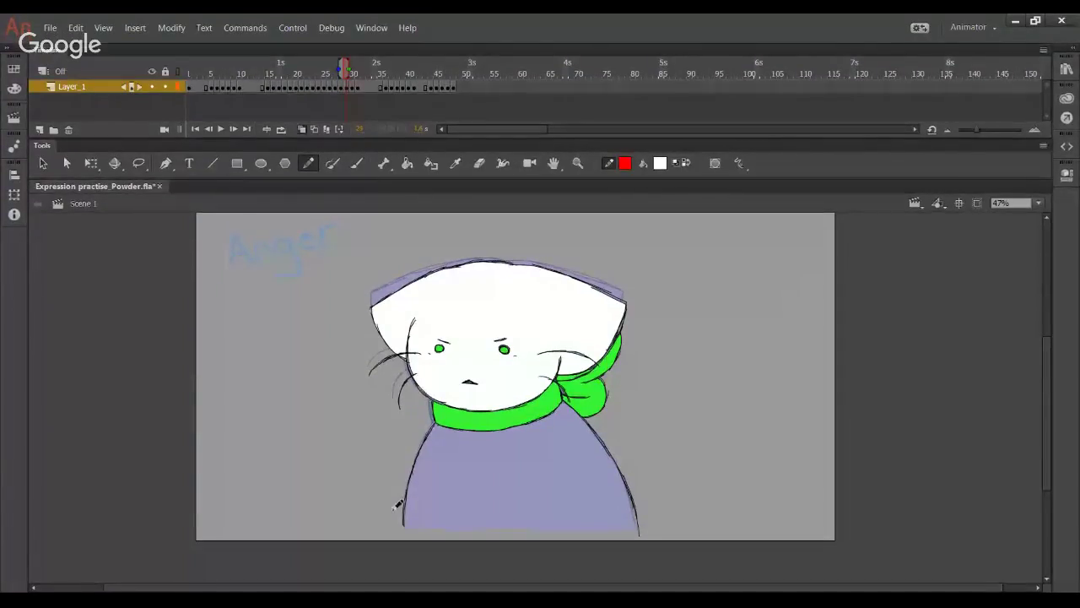
left_click_drag(401, 523, 663, 534)
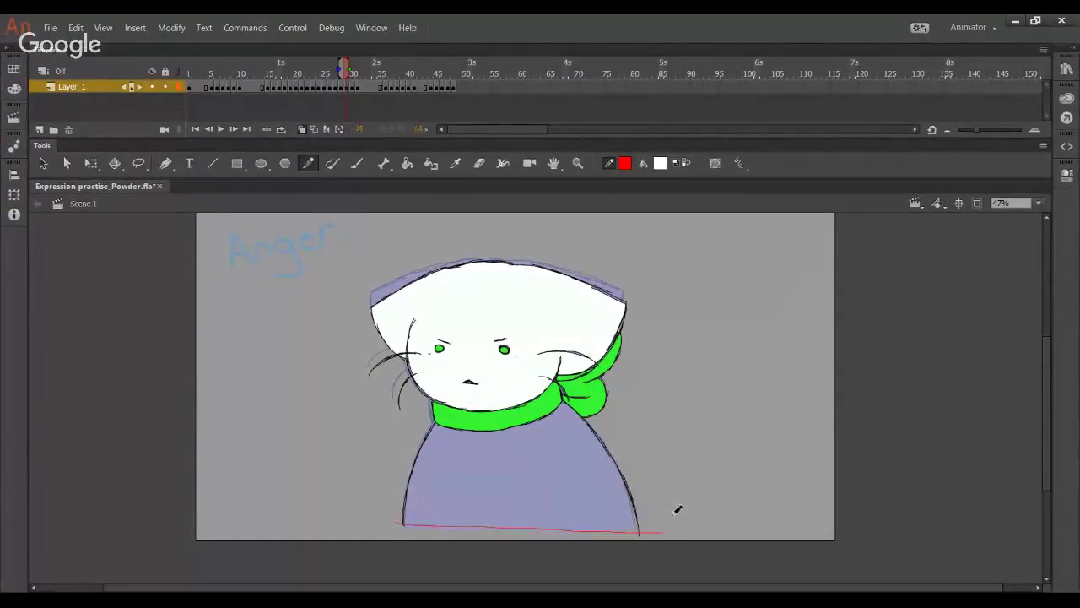
left_click(407, 162)
left_click(474, 511)
double_click(466, 530, "ctrl")
key("Delete")
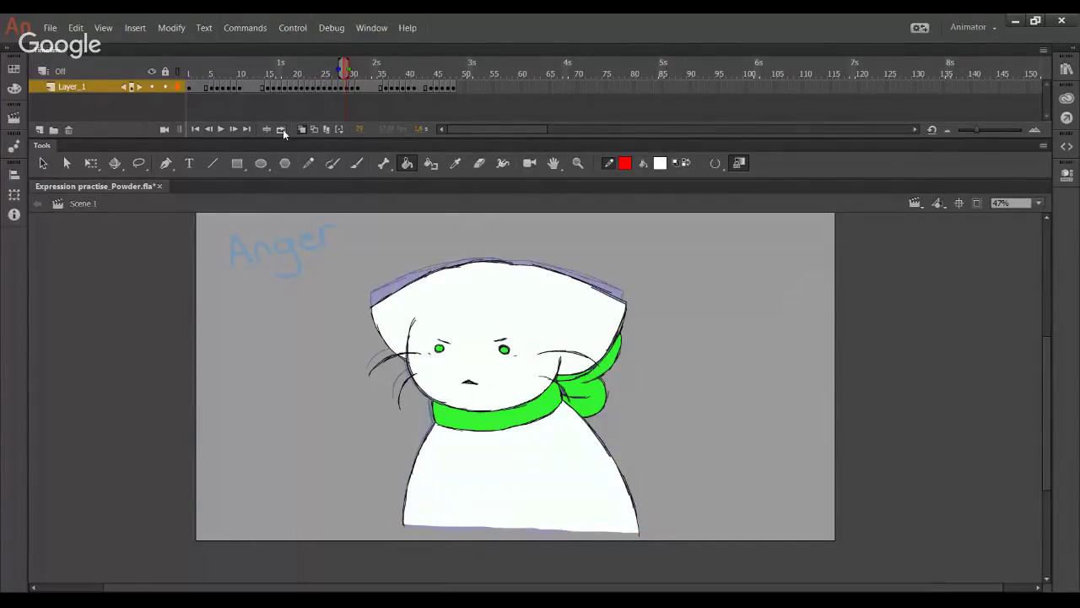
Step: On frame 30, fill the head and body with white, using a temporary red line to close the body's bottom
left_click(232, 131)
left_click(439, 390)
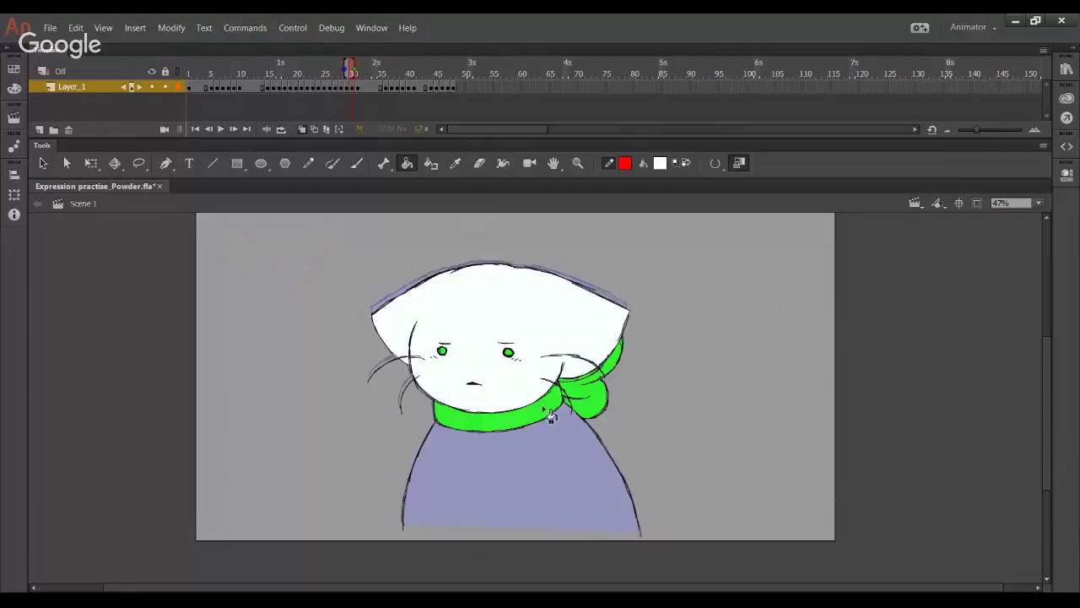
left_click(308, 163)
left_click_drag(401, 526, 613, 530)
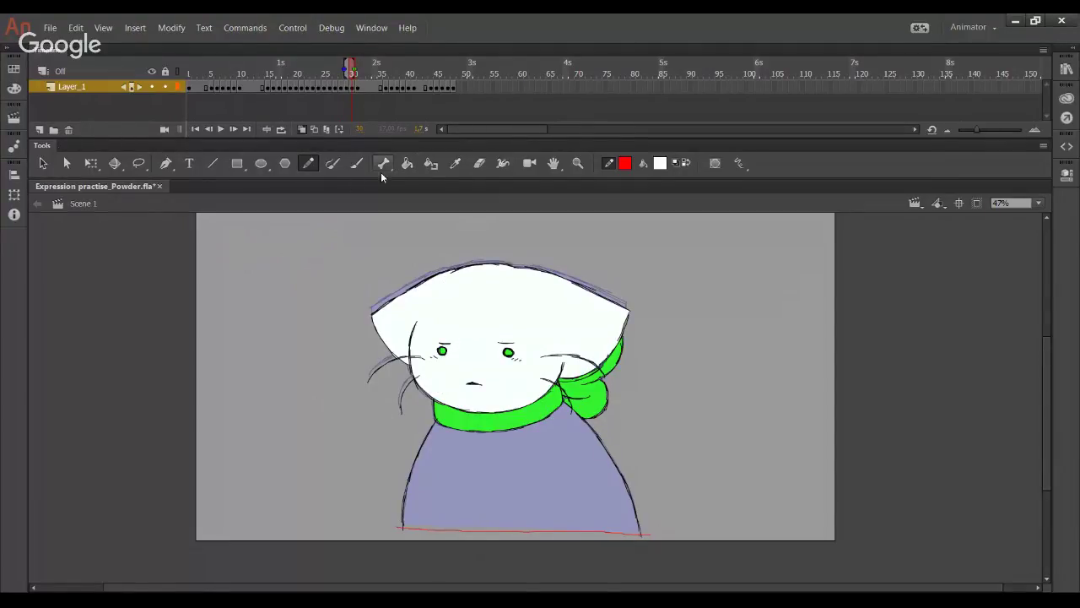
left_click(407, 162)
left_click(469, 520)
left_click(447, 534)
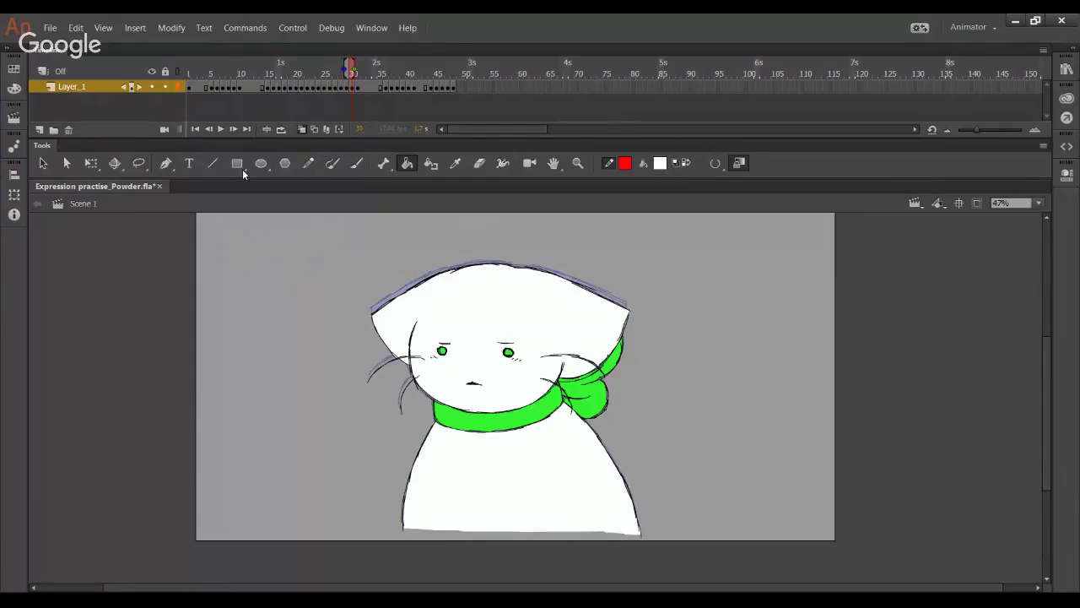
Step: On frame 31, the first Shame drawing, fill the head and the inner ear beside the bow with white
left_click(233, 130)
left_click(420, 384)
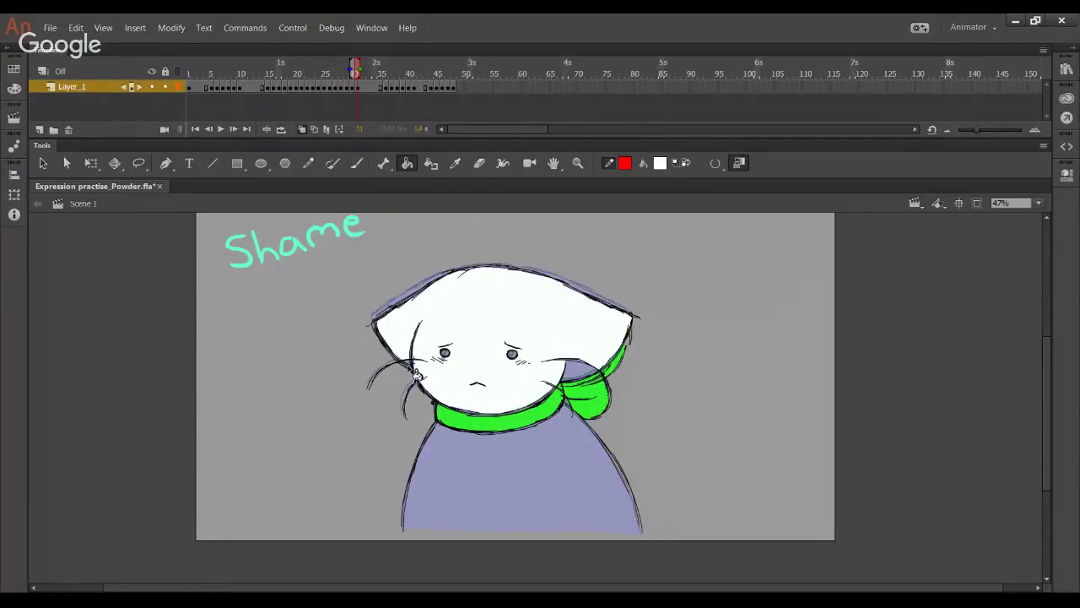
left_click(590, 380)
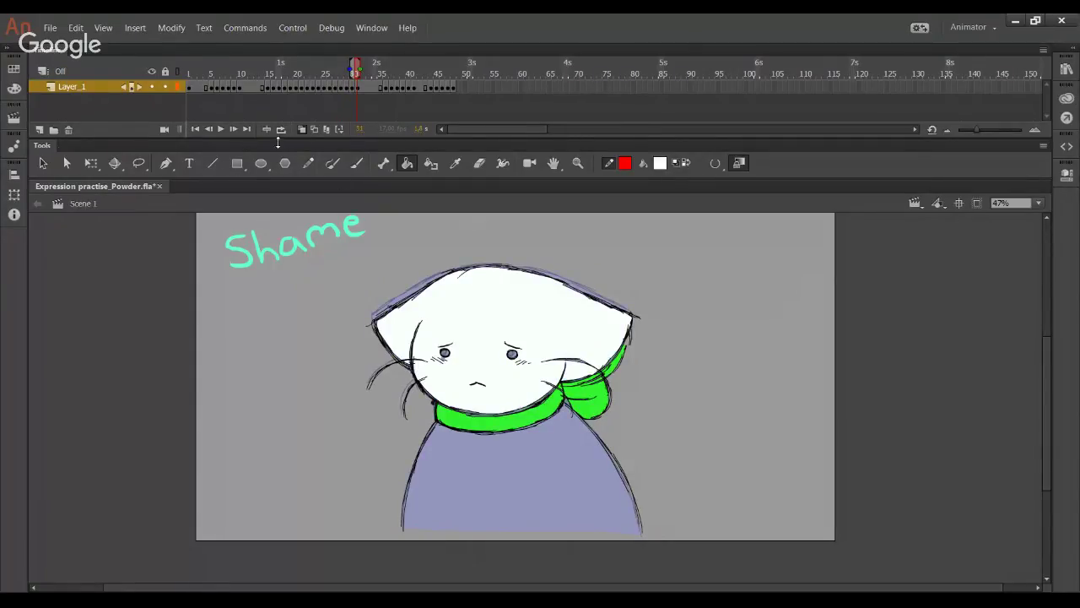
left_click(209, 129)
left_click(233, 130)
Step: Sample the bow's green and fill both eyes on frame 31 with it
left_click(453, 163)
left_click(595, 394)
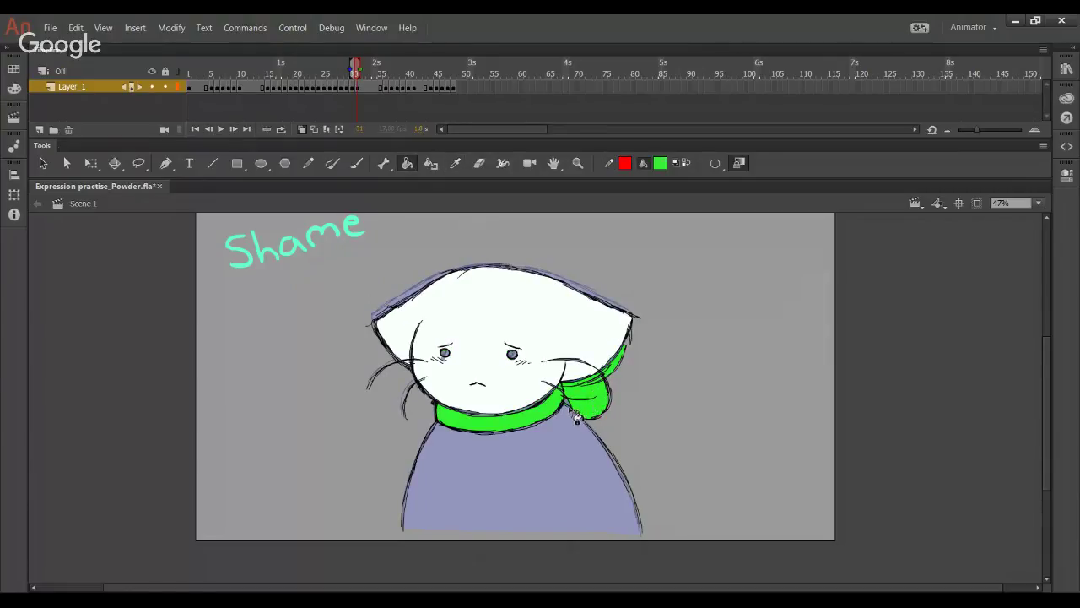
left_click(512, 354)
left_click(445, 353)
Step: Sample the head's white and fill the body on frame 31, using a temporary red line to close its bottom
left_click(455, 163)
left_click(490, 319)
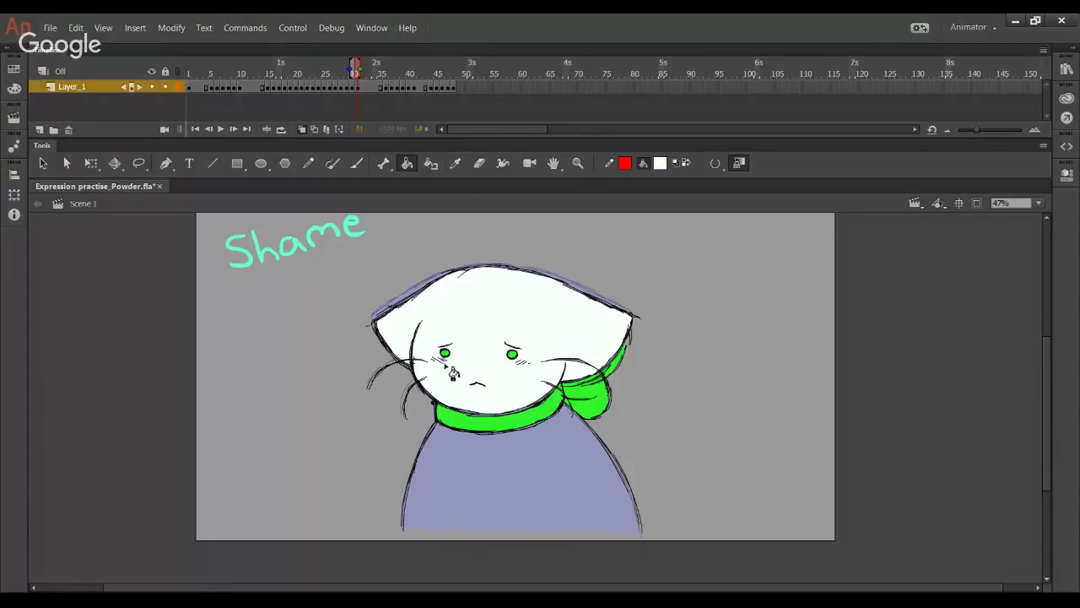
left_click(209, 130)
left_click(233, 131)
key("y")
left_click_drag(433, 530, 650, 530)
left_click(407, 163)
left_click(500, 527)
key("Delete")
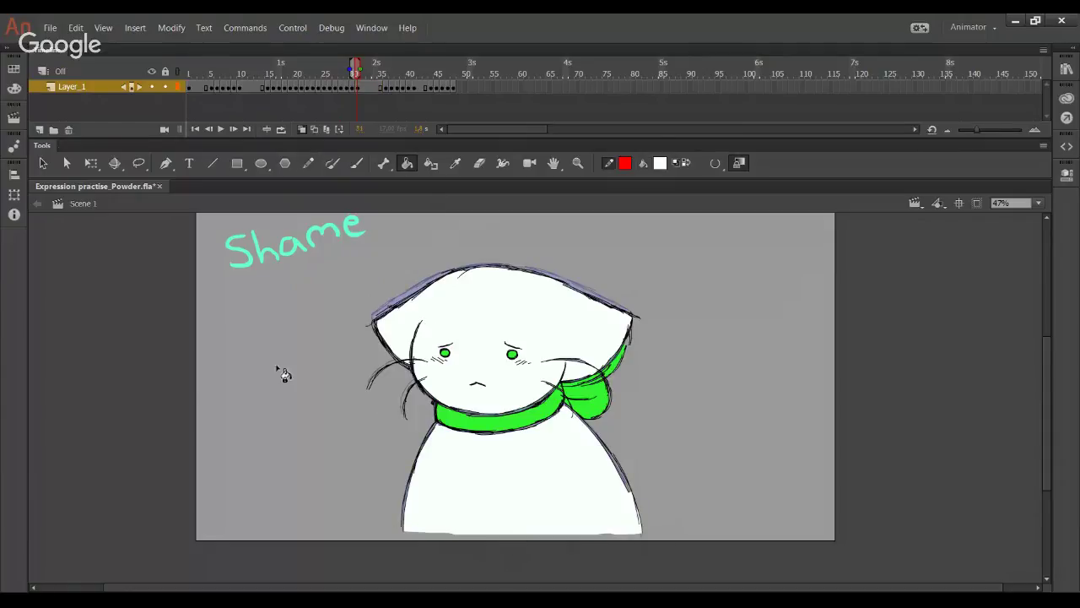
Step: Scrub the timeline between about frames 27 and 36 to check which frames are already coloured
left_click(308, 162)
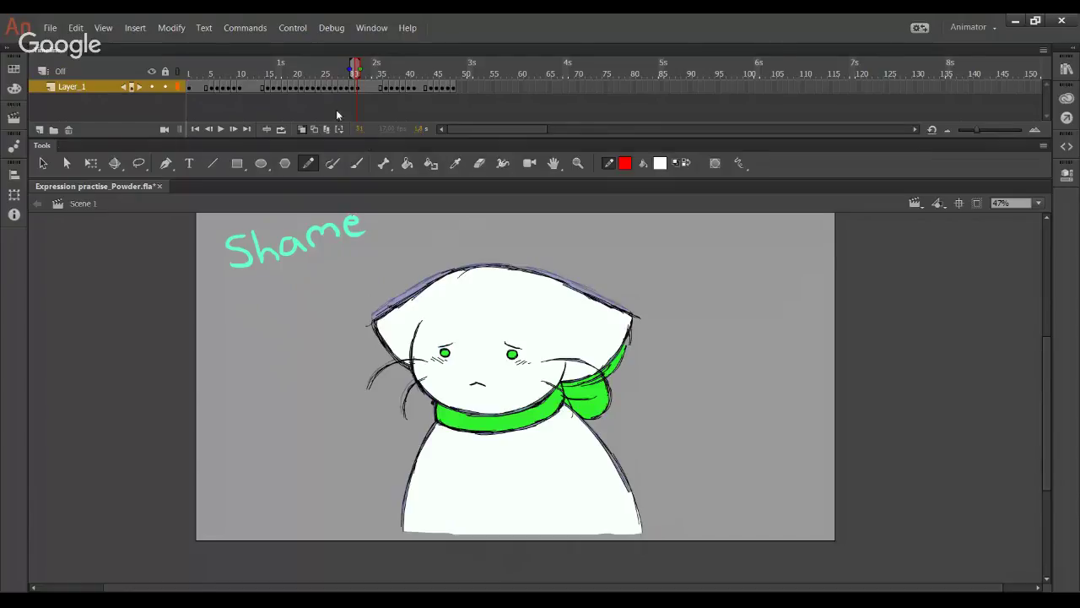
left_click(334, 74)
left_click(356, 74)
left_click(382, 73)
left_click(346, 75)
left_click(386, 74)
left_click(360, 75)
left_click(389, 74)
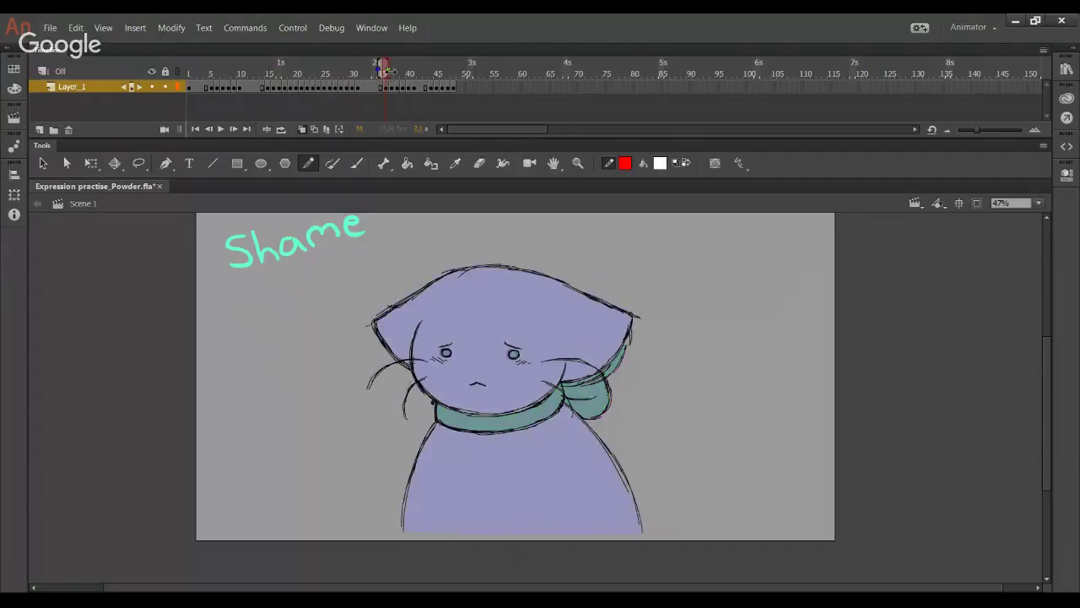
mouse_move(361, 75)
left_mouse_down()
mouse_move(388, 73)
mouse_move(371, 74)
mouse_move(382, 66)
left_mouse_up()
key("comma")
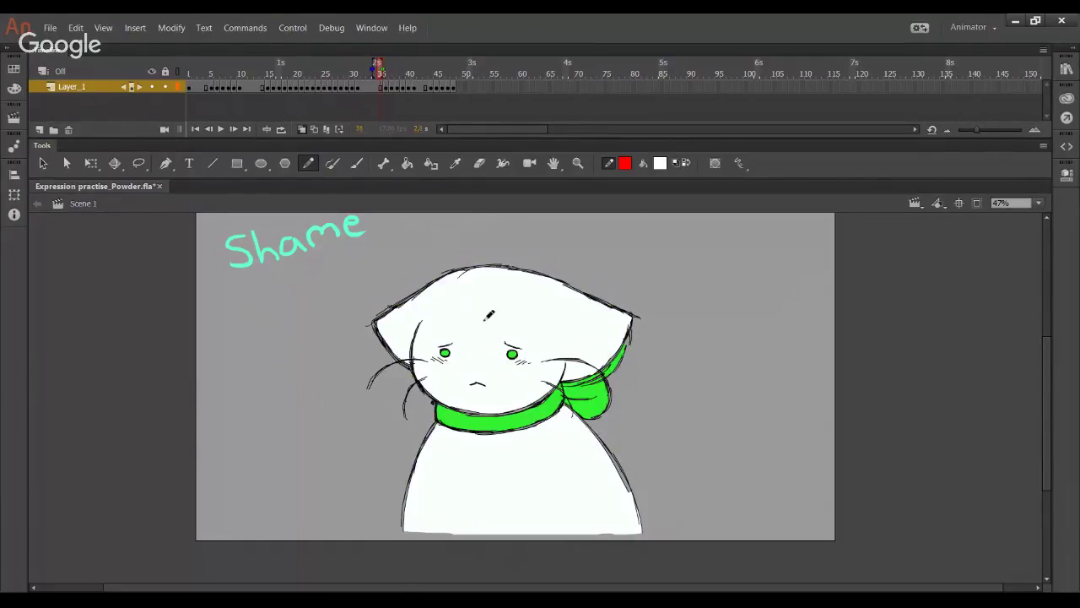
Step: On frame 36, fill the head and body with white, using a temporary red line to close the body's bottom
left_click(407, 163)
key("period")
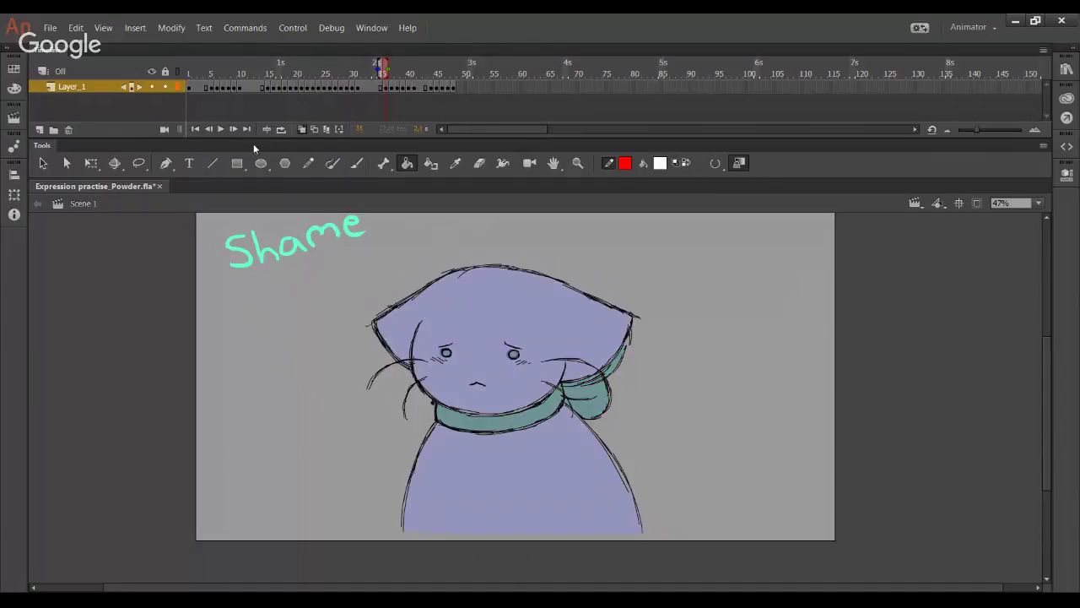
left_click(465, 345)
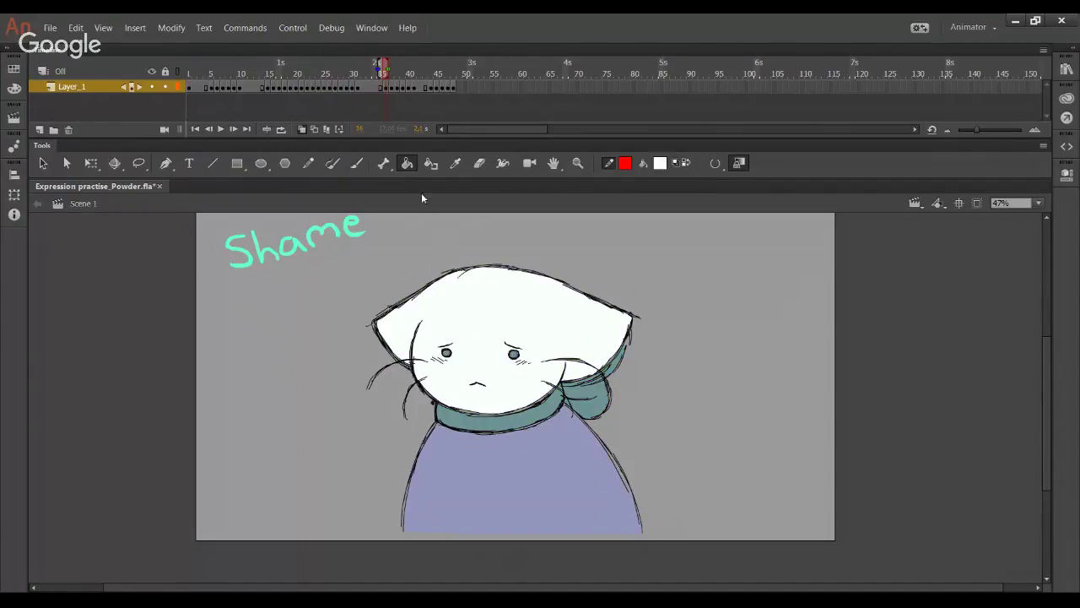
left_click(309, 166)
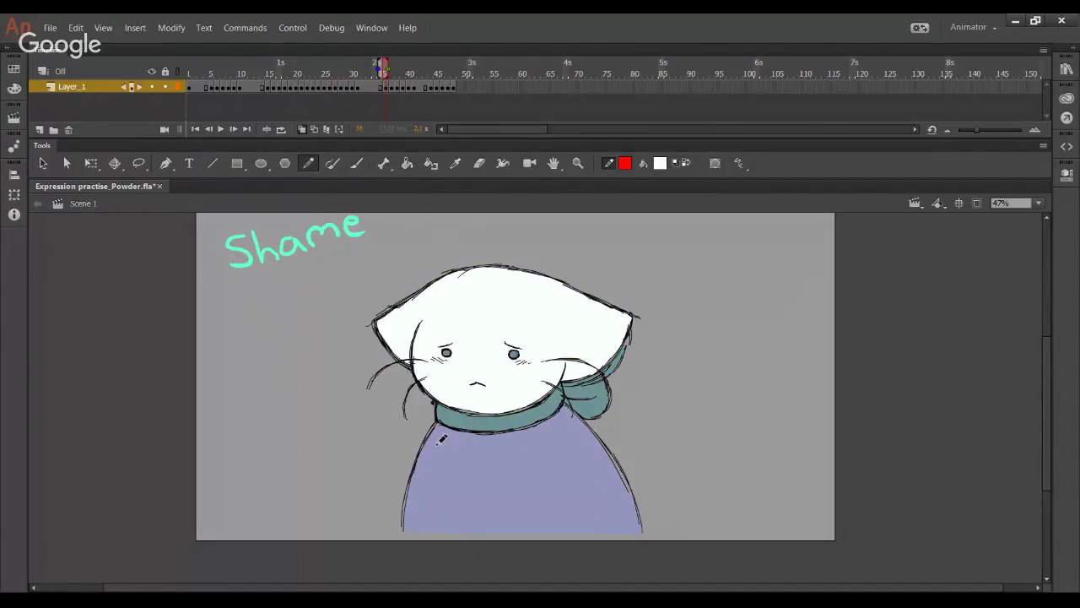
left_click_drag(417, 527, 662, 530)
left_click(407, 163)
left_click(486, 524)
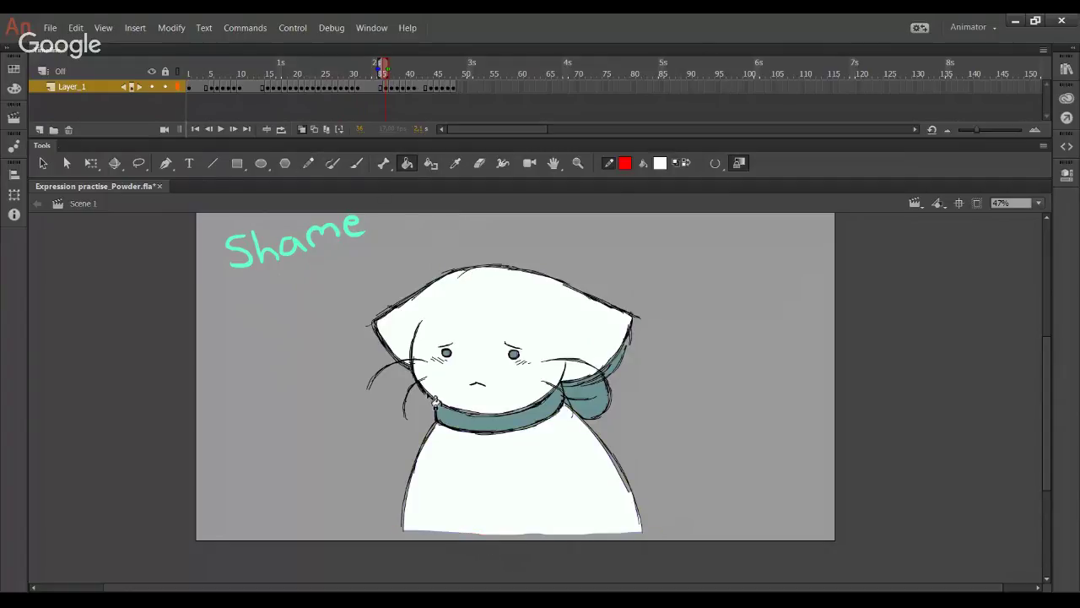
Step: On frame 37, close the body's bottom with a temporary red line and fill the head and body with white
left_click(309, 163)
key("period")
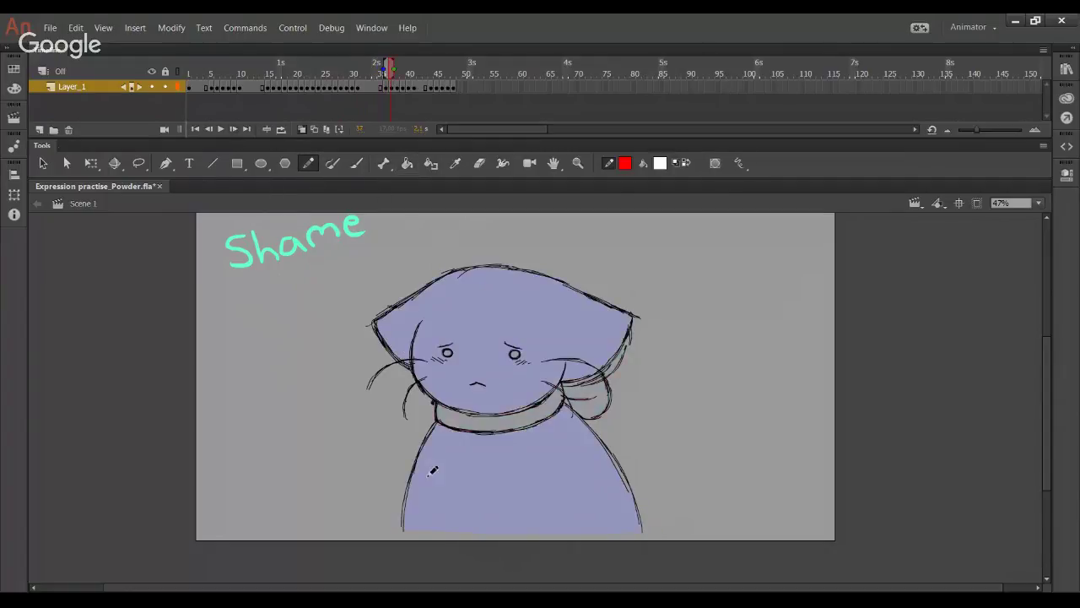
mouse_move(477, 529)
left_mouse_down()
mouse_move(509, 533)
mouse_move(439, 535)
mouse_move(658, 531)
left_mouse_up()
key("k")
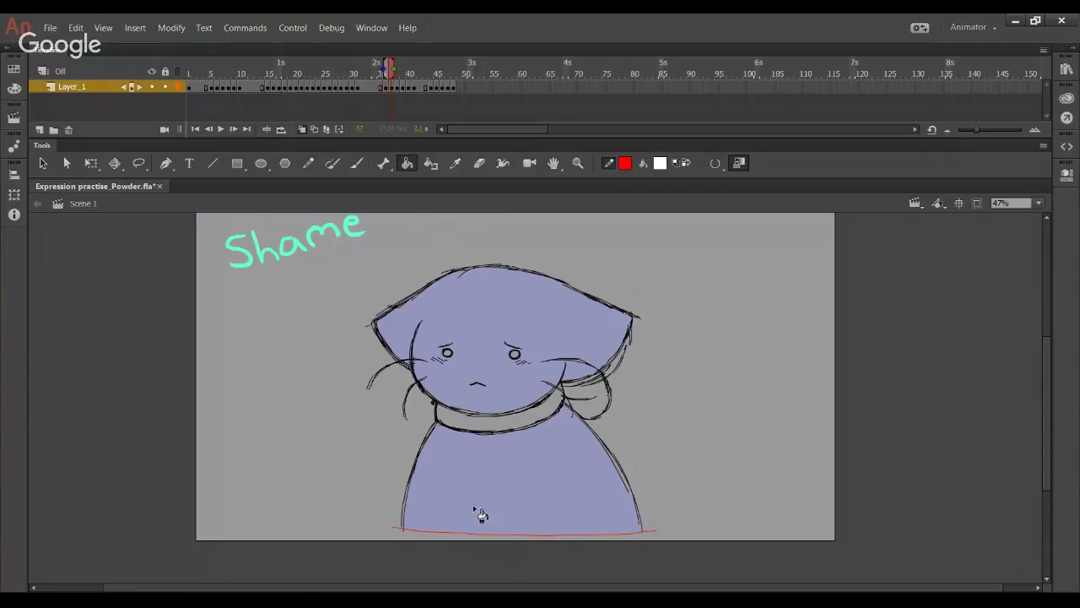
left_click(478, 512)
left_click(483, 397)
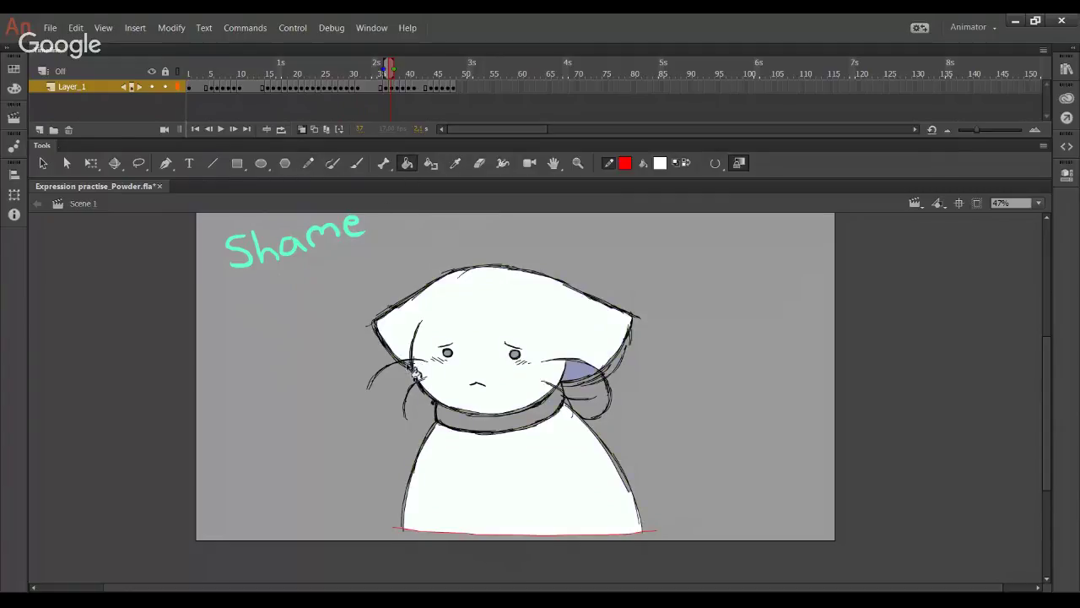
left_click(582, 377)
Step: Step between frames 36 and 38 to compare the colouring, and remove the red line from frame 37
left_click(208, 131)
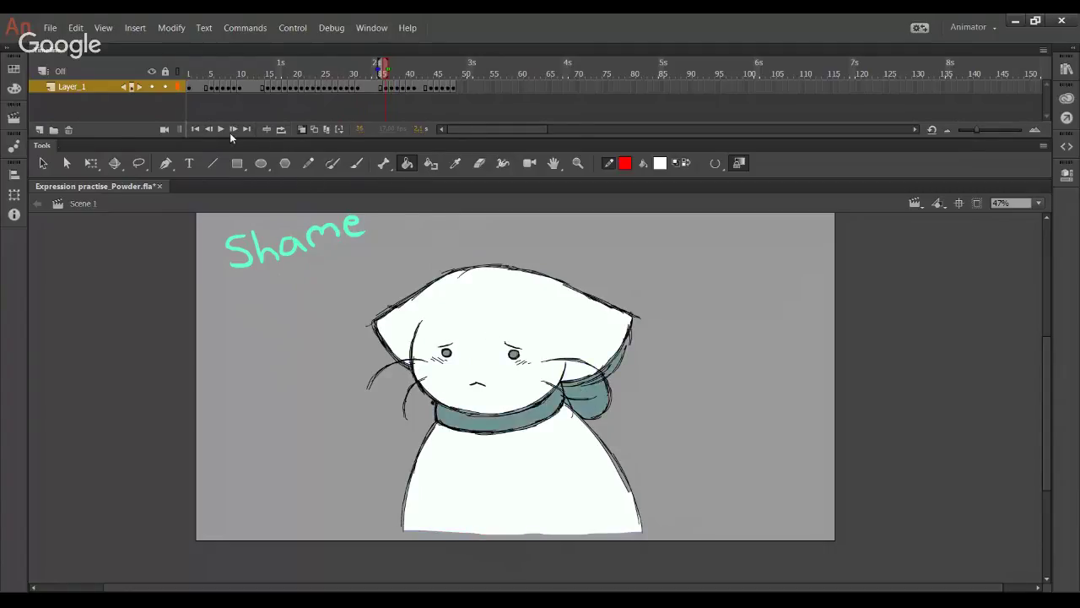
left_click(230, 133)
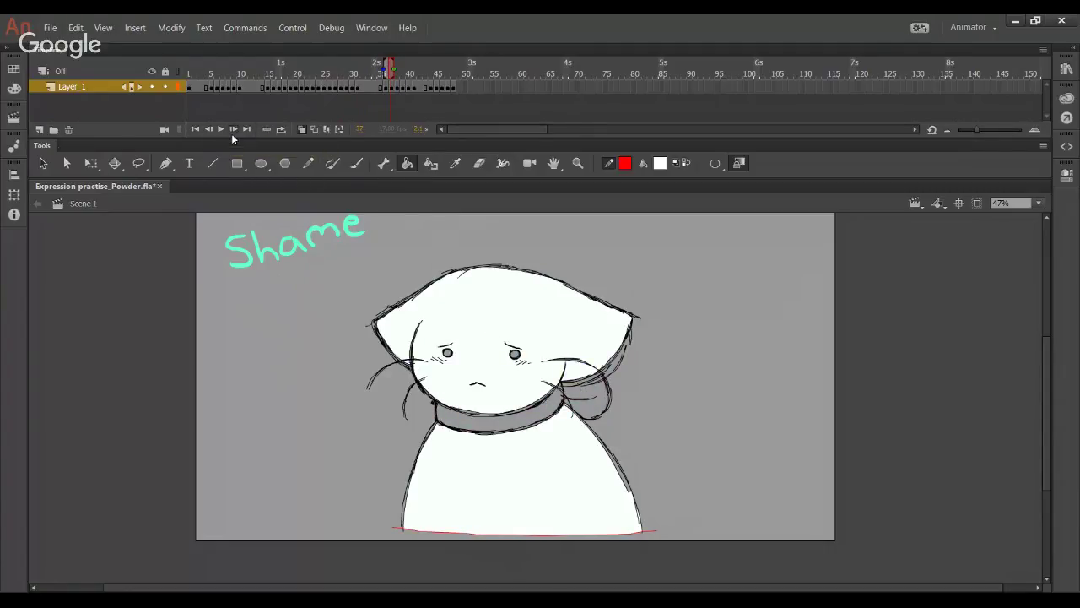
left_click(231, 131)
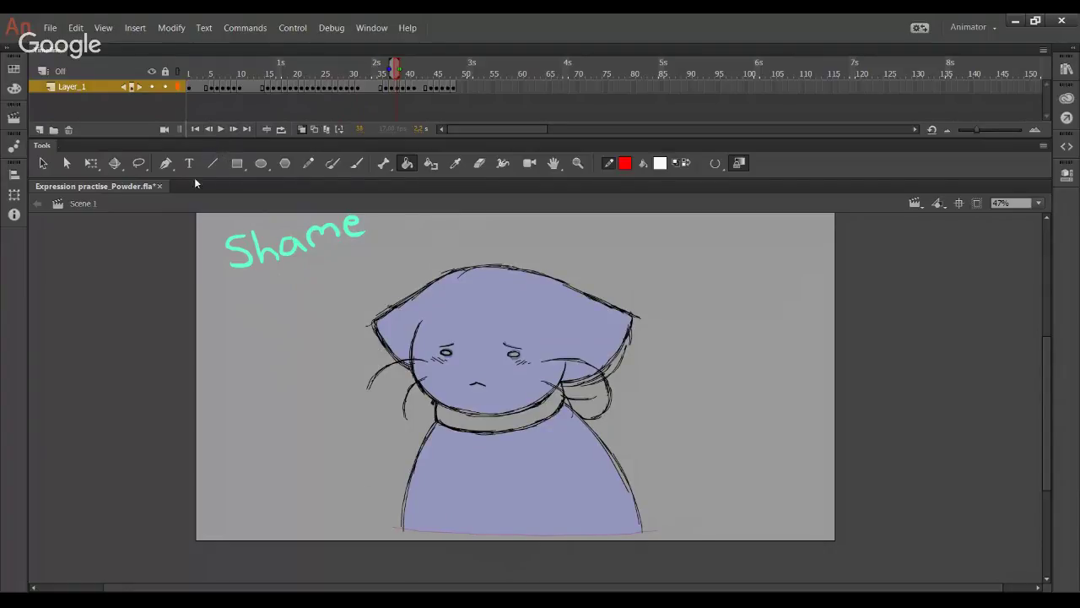
left_click(209, 130)
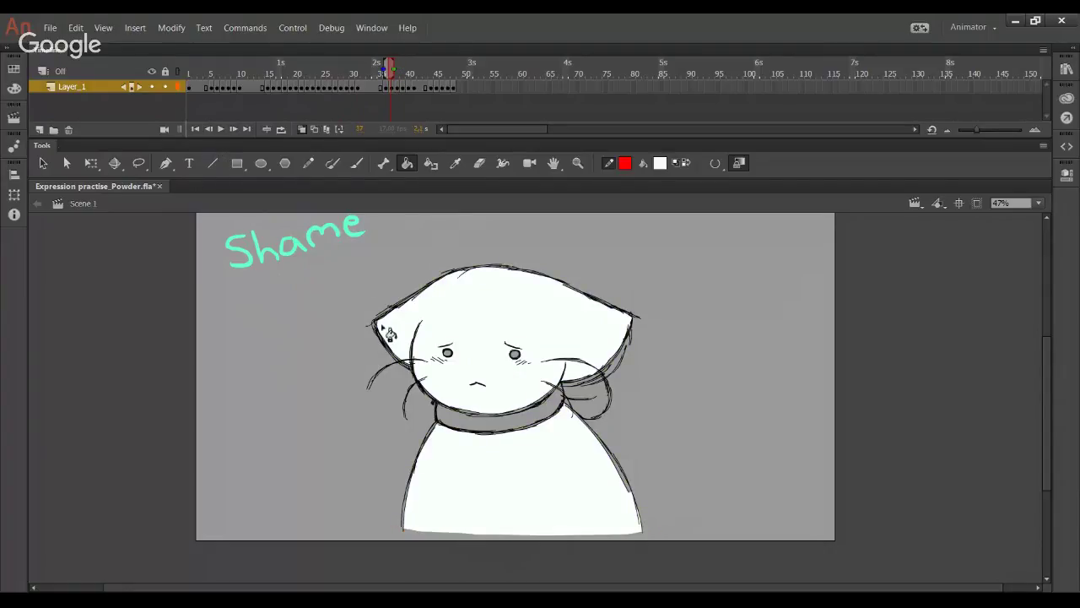
left_click(208, 130)
left_click(232, 131)
left_click(233, 133)
Step: On frame 38, fill the head and body with white, closing the body's bottom with a temporary red line
left_click(429, 386)
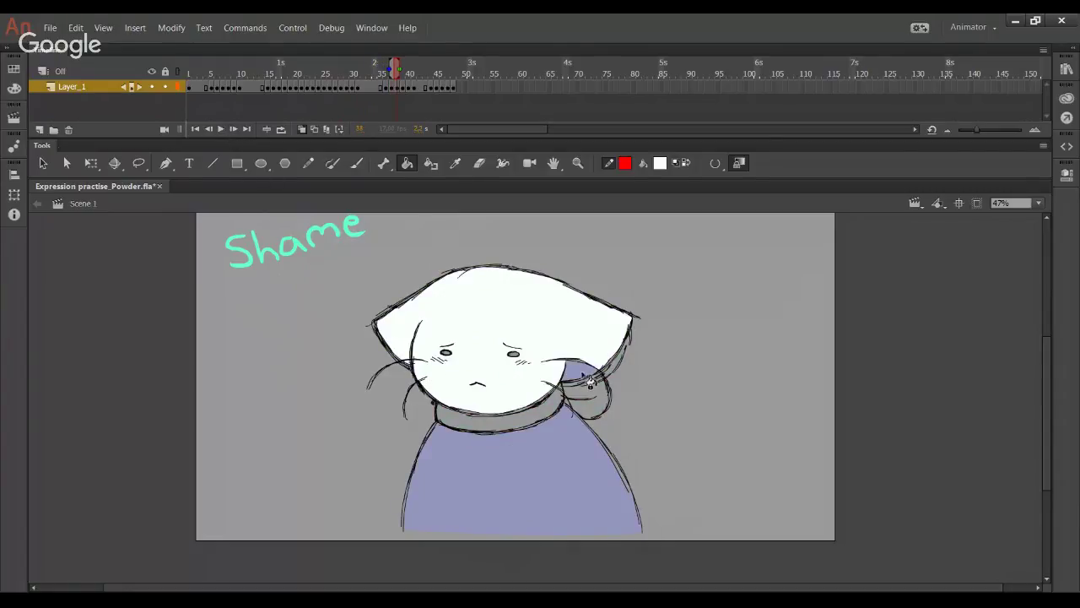
left_click(308, 168)
left_click_drag(420, 532, 676, 533)
key("ctrl+z")
left_click_drag(392, 530, 668, 528)
key("k")
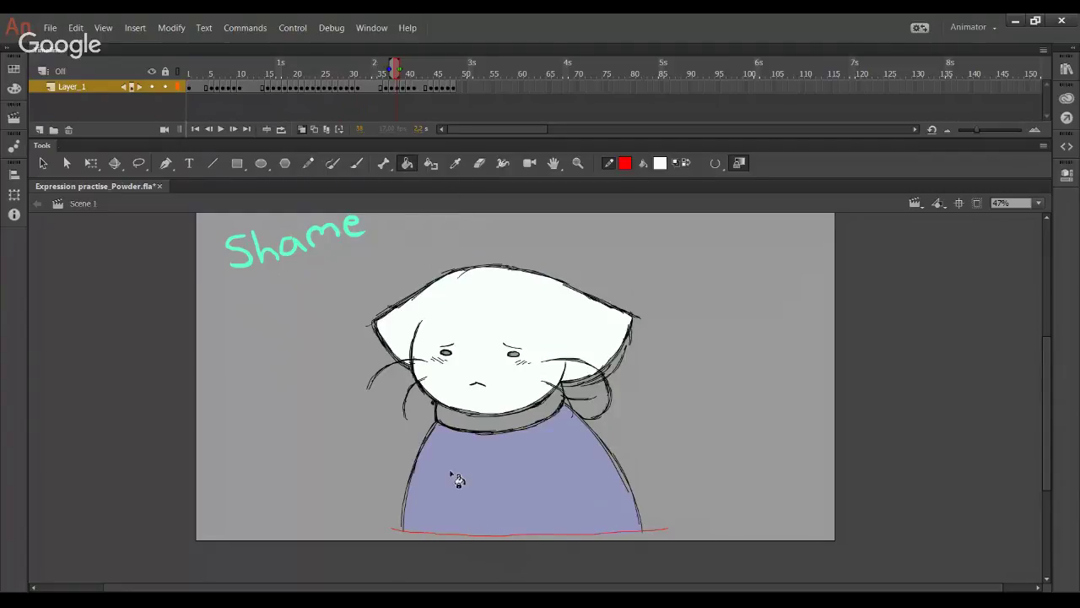
left_click(455, 480)
key("Delete")
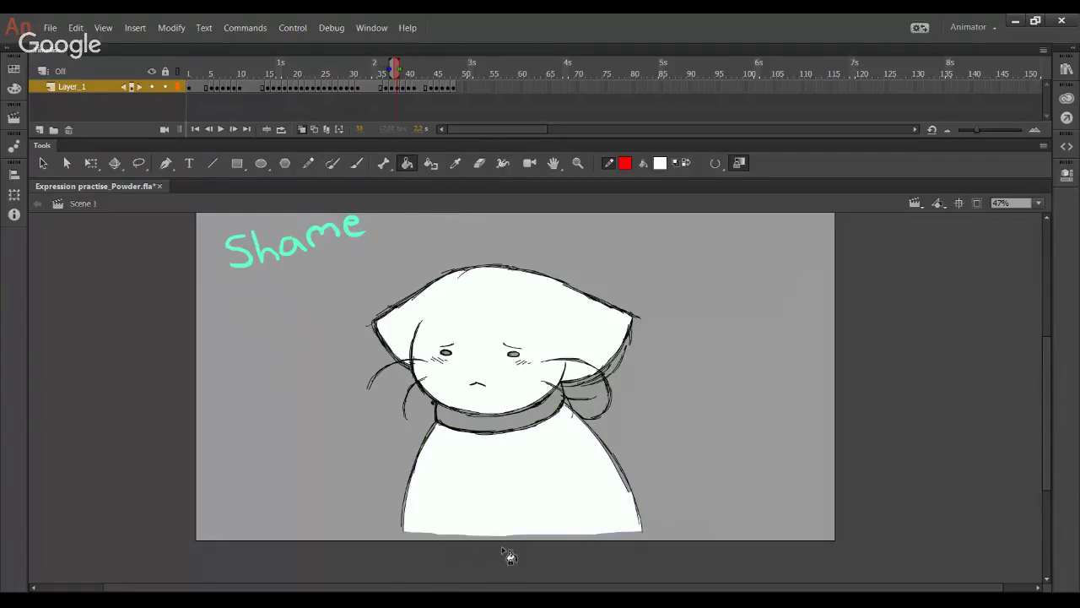
Step: On frame 39, fill the head and body with white, closing the body's bottom with a temporary red line
left_click(222, 131)
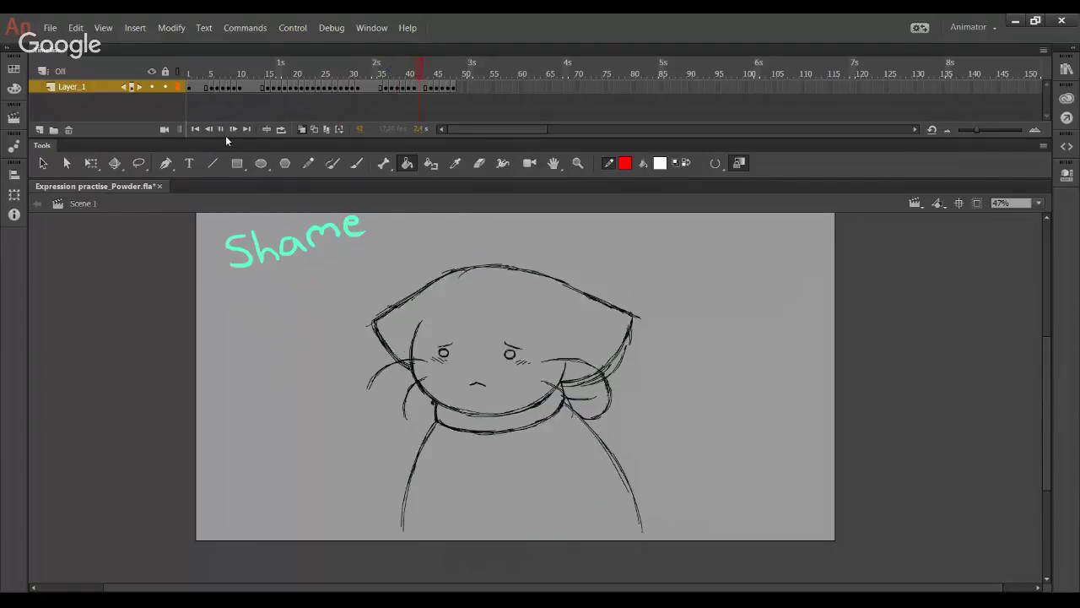
left_click_drag(381, 76, 403, 76)
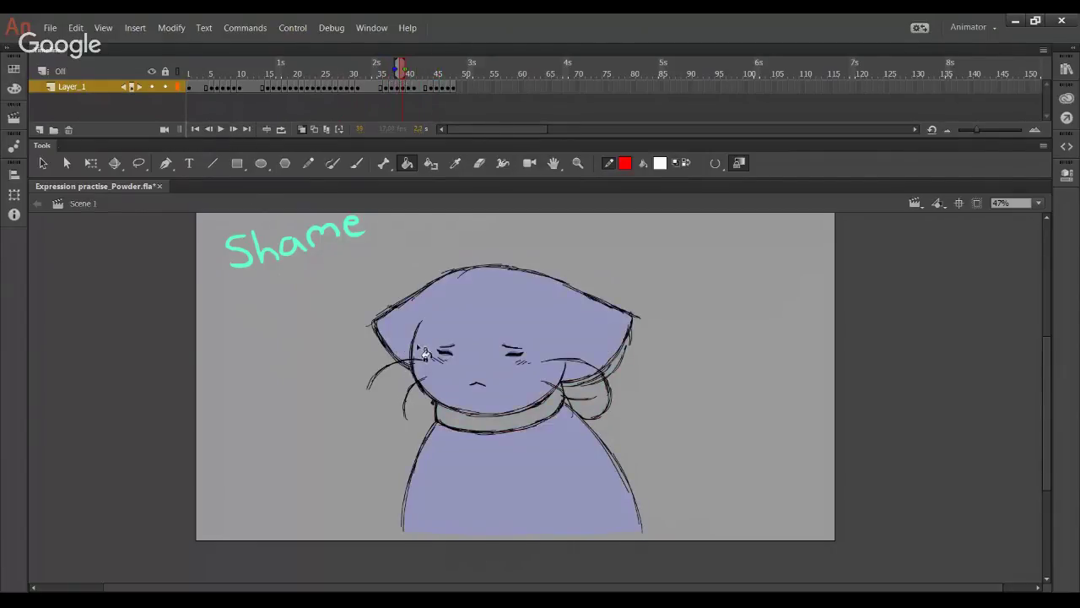
left_click(420, 353)
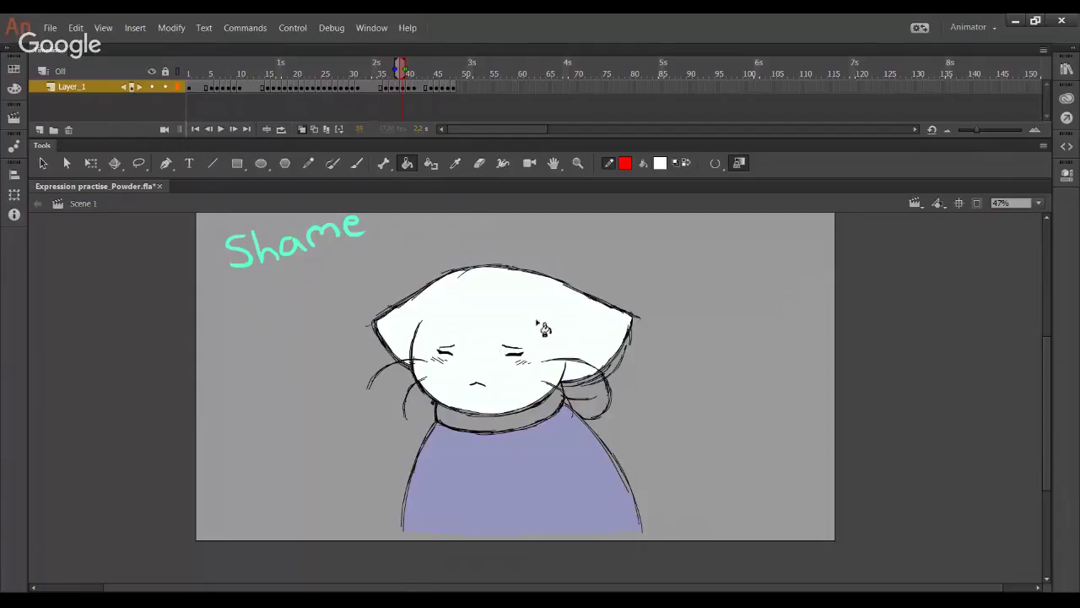
left_click(308, 163)
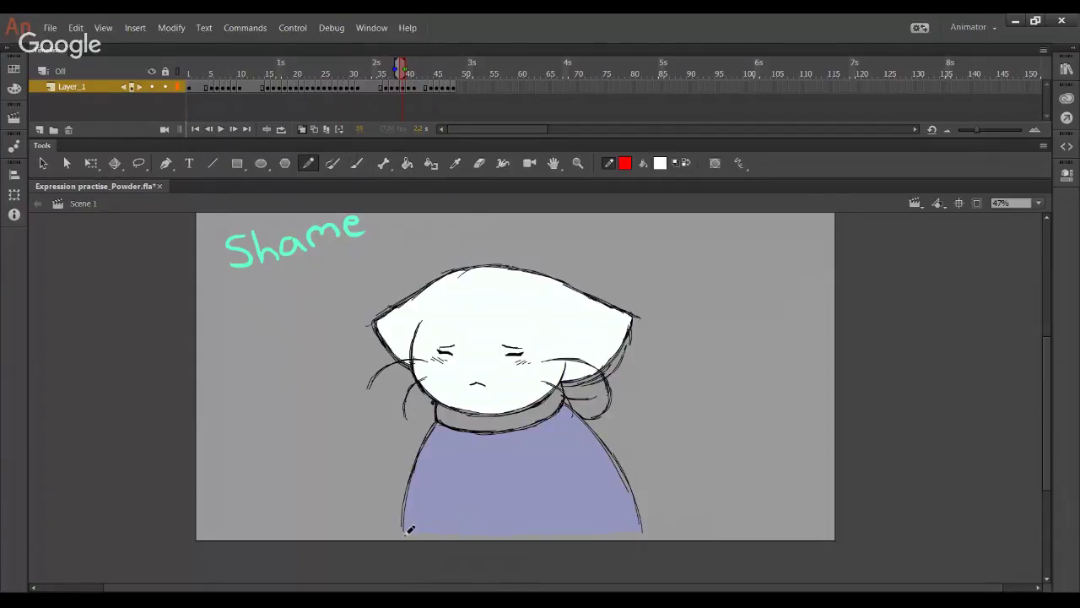
left_click_drag(421, 530, 586, 526)
key("ctrl+z")
left_click_drag(394, 529, 467, 533)
left_click_drag(557, 534, 708, 529)
left_click(407, 163)
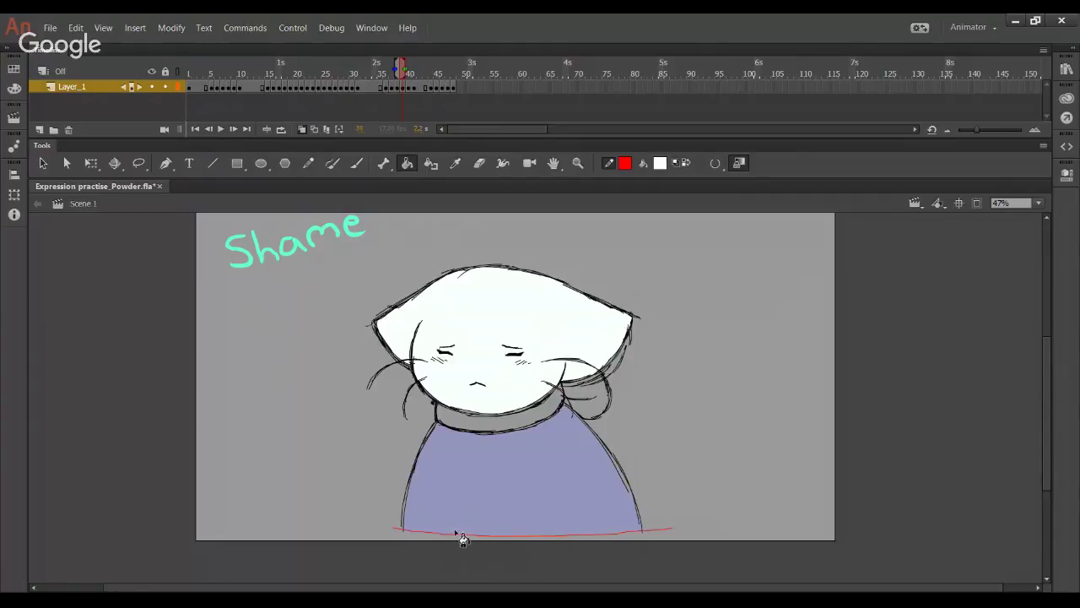
left_click(432, 530)
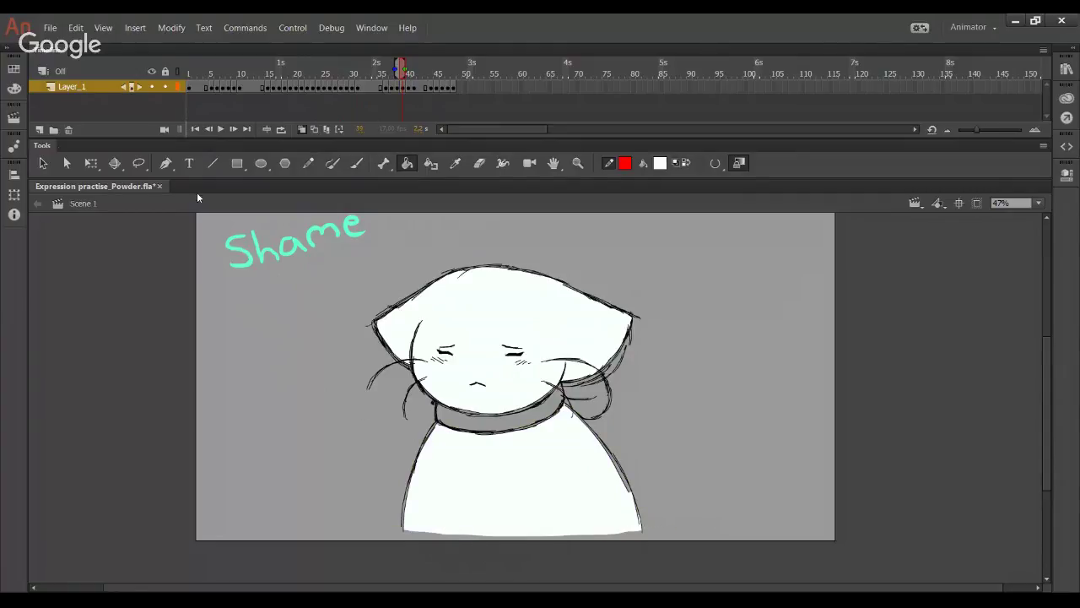
Step: On frame 40, fill the head and body with white, closing the body's bottom with a temporary red line
left_click(409, 74)
left_click(481, 372)
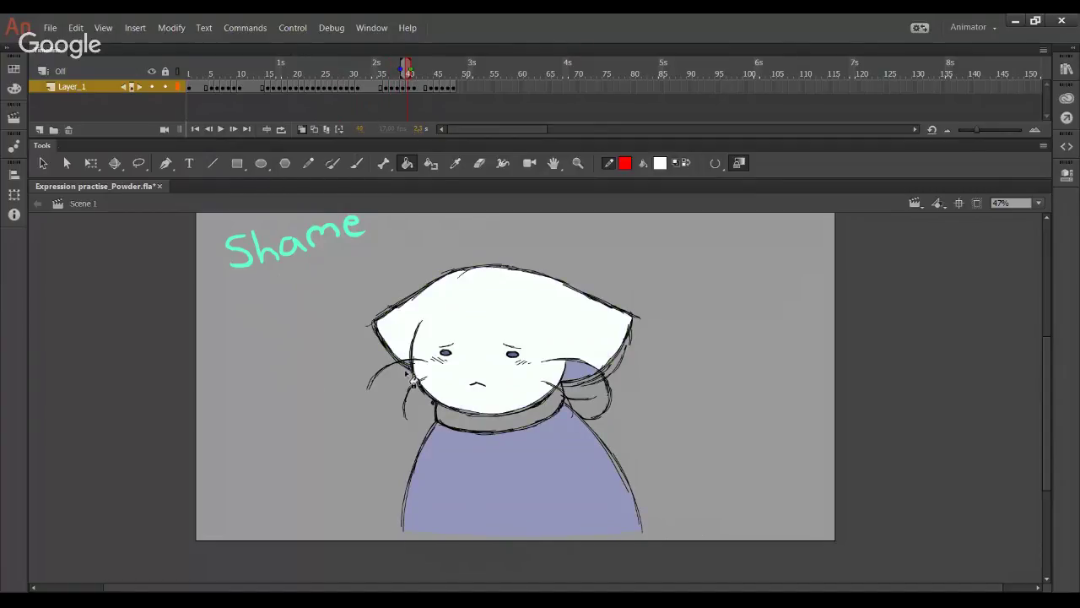
left_click(308, 163)
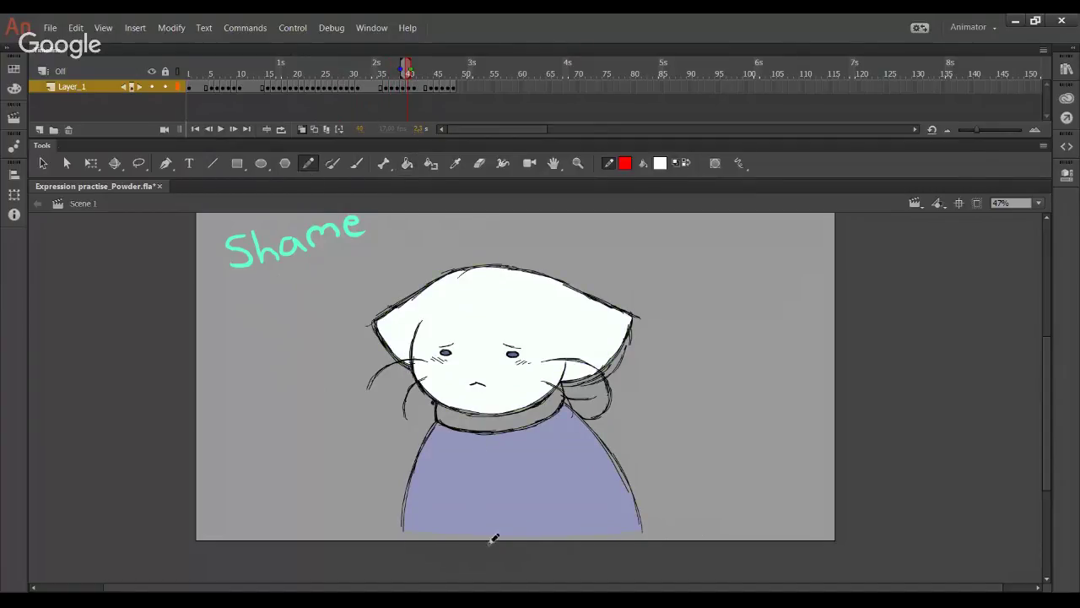
mouse_move(454, 533)
left_mouse_down()
mouse_move(598, 532)
mouse_move(699, 513)
left_mouse_up()
key("ctrl+z")
left_click_drag(393, 530, 611, 530)
left_click(407, 163)
left_click(492, 523)
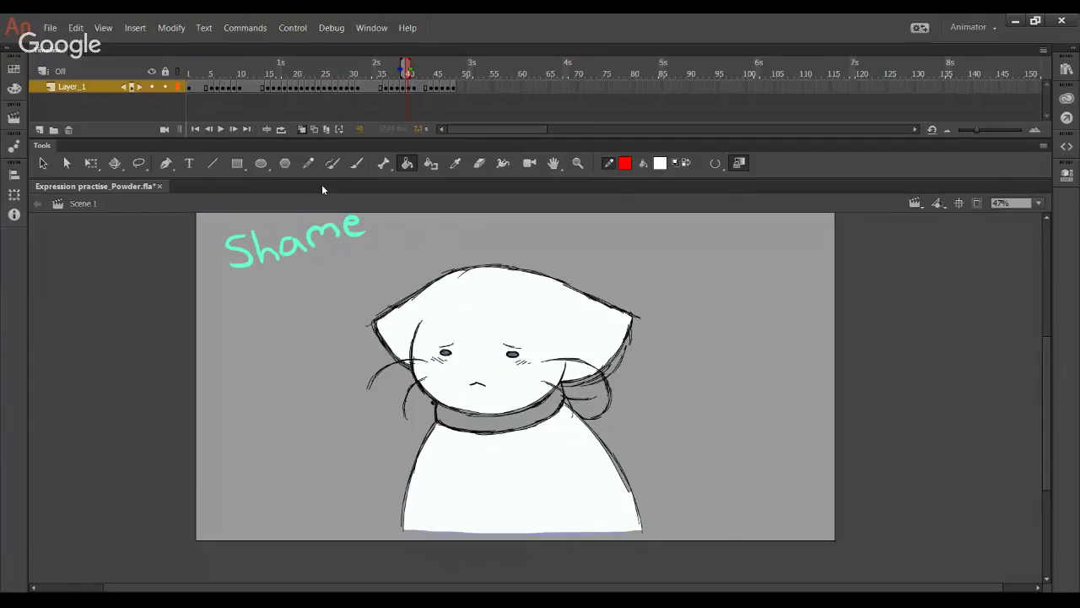
Step: Fill the head on frame 41 with white, including the separate patch above the bow
key("ctrl+z")
left_click(449, 348)
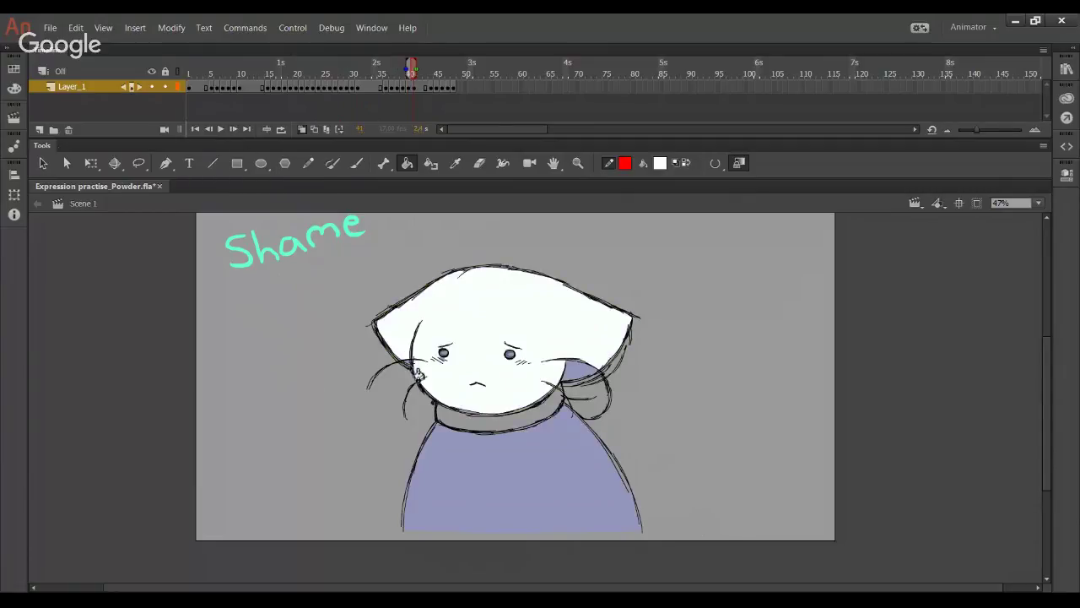
left_click(583, 370)
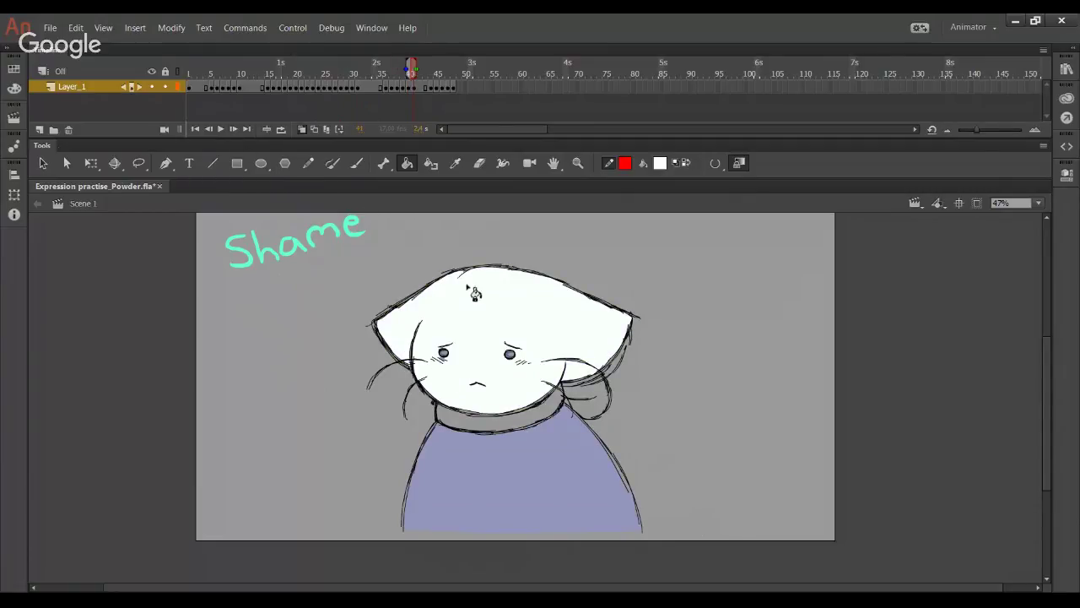
left_click(308, 163)
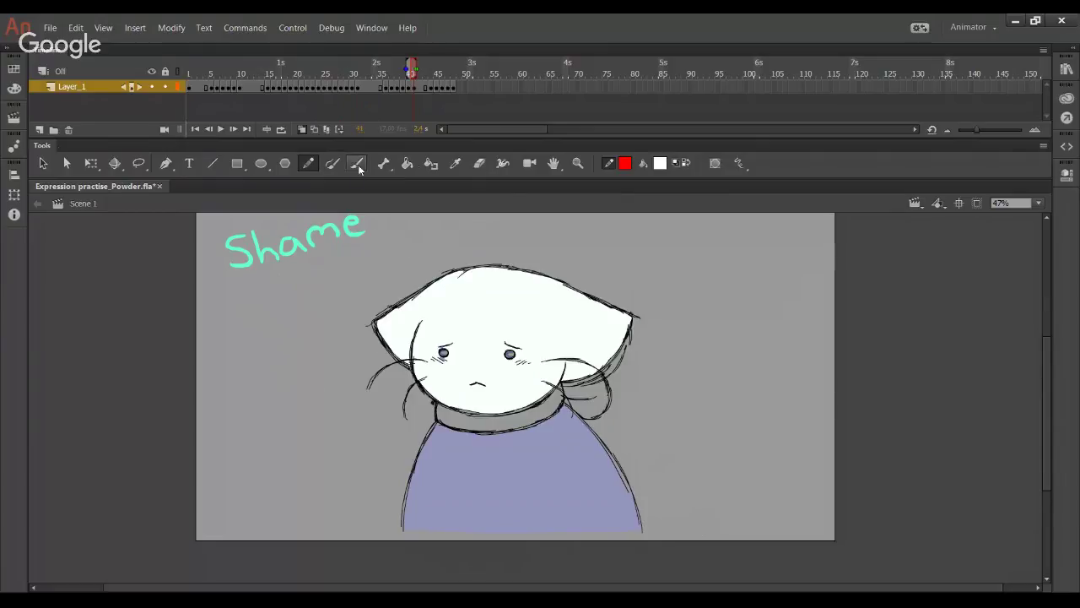
left_click(407, 163)
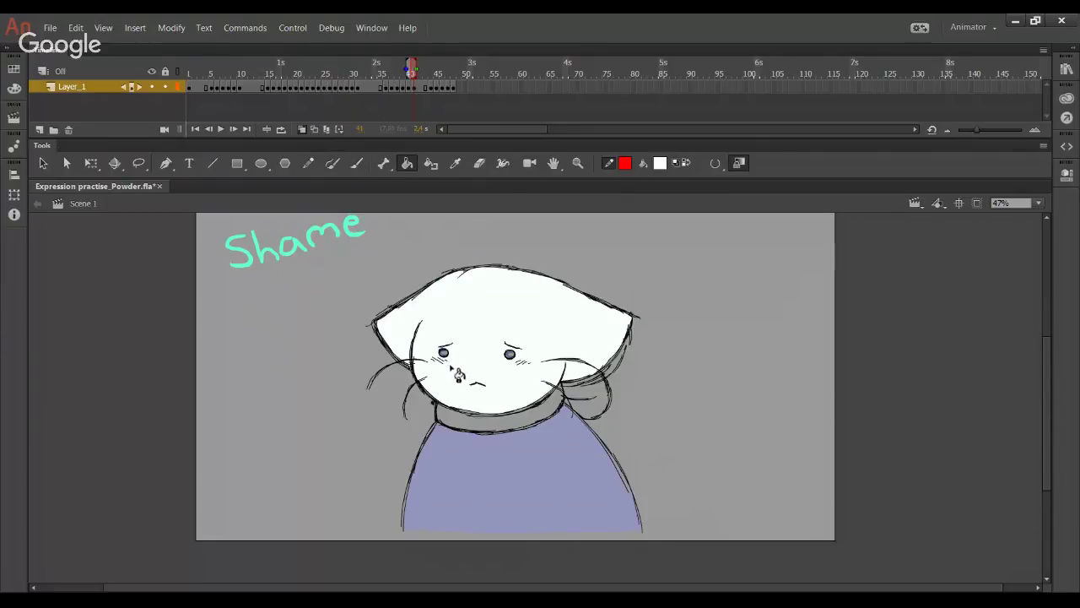
Step: Close the body's bottom on frame 41 with a red line, fill the body with white and delete the line
left_click(308, 163)
left_click_drag(527, 534, 594, 532)
key("ctrl+z")
left_click_drag(394, 529, 555, 534)
left_click_drag(661, 529, 664, 530)
left_click(407, 163)
left_click(478, 526)
double_click(479, 535, "ctrl")
key("Delete")
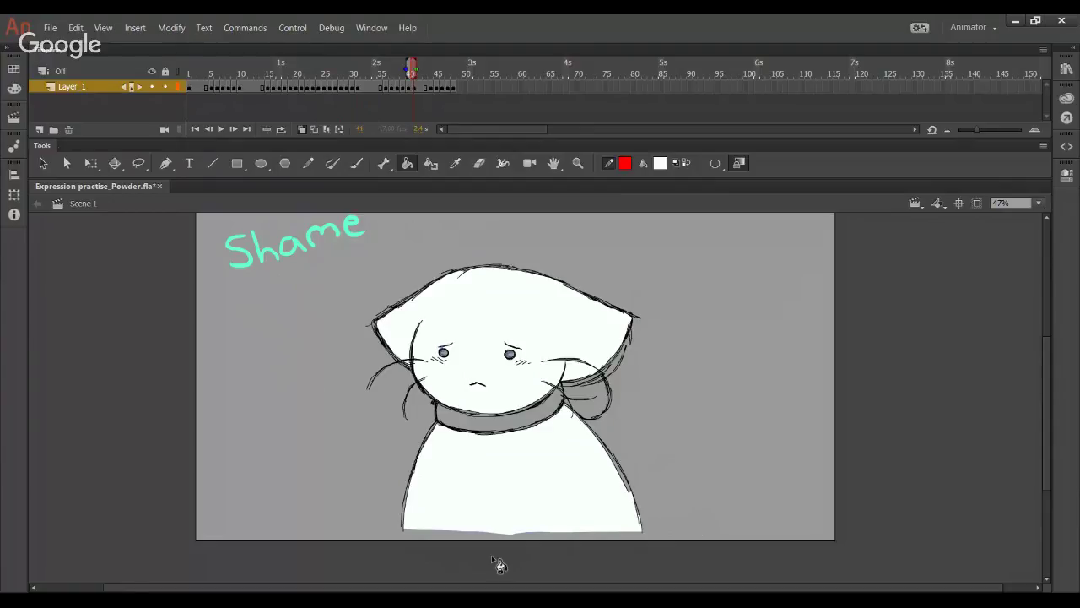
Step: On frame 44, fill the head and body with white, closing the body's bottom with a temporary red line
left_click(413, 76)
mouse_move(425, 84)
left_mouse_down()
mouse_move(357, 85)
mouse_move(381, 84)
mouse_move(369, 88)
left_mouse_up()
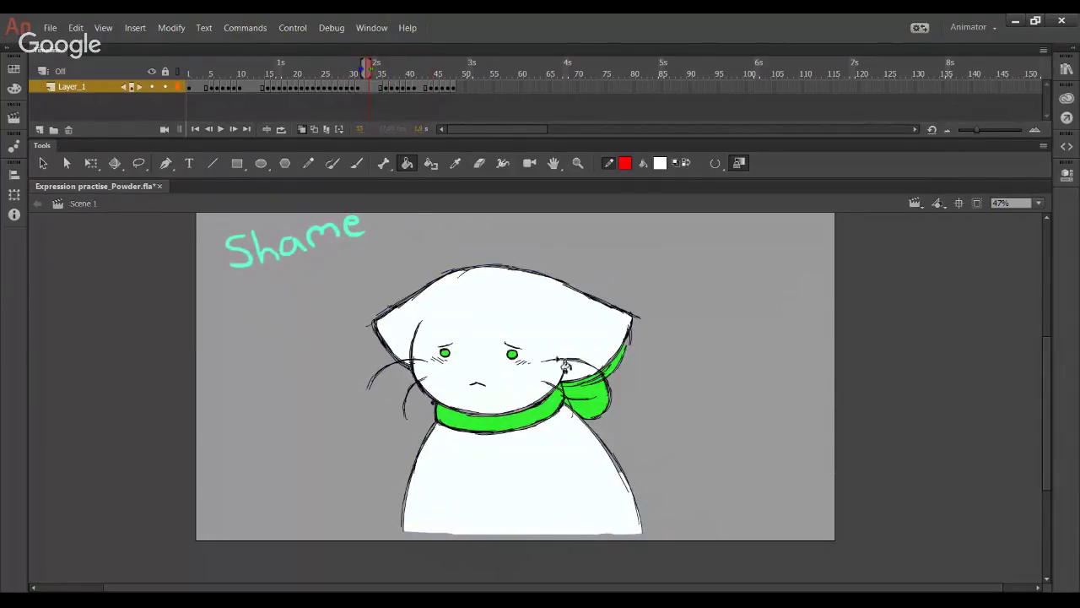
left_click(412, 78)
left_click_drag(412, 78, 431, 83)
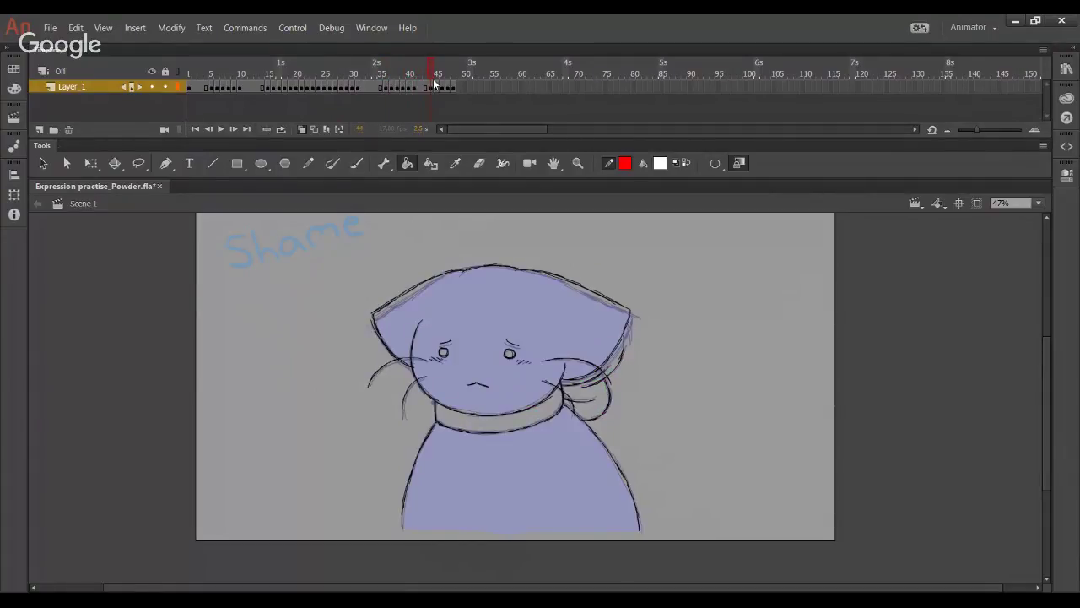
left_click(413, 372)
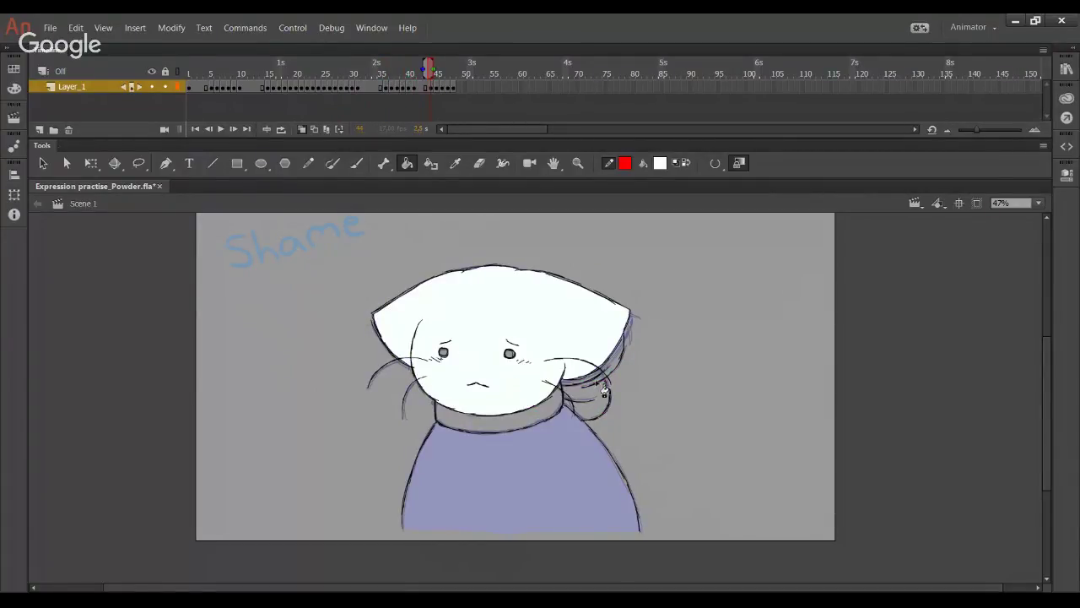
left_click(309, 163)
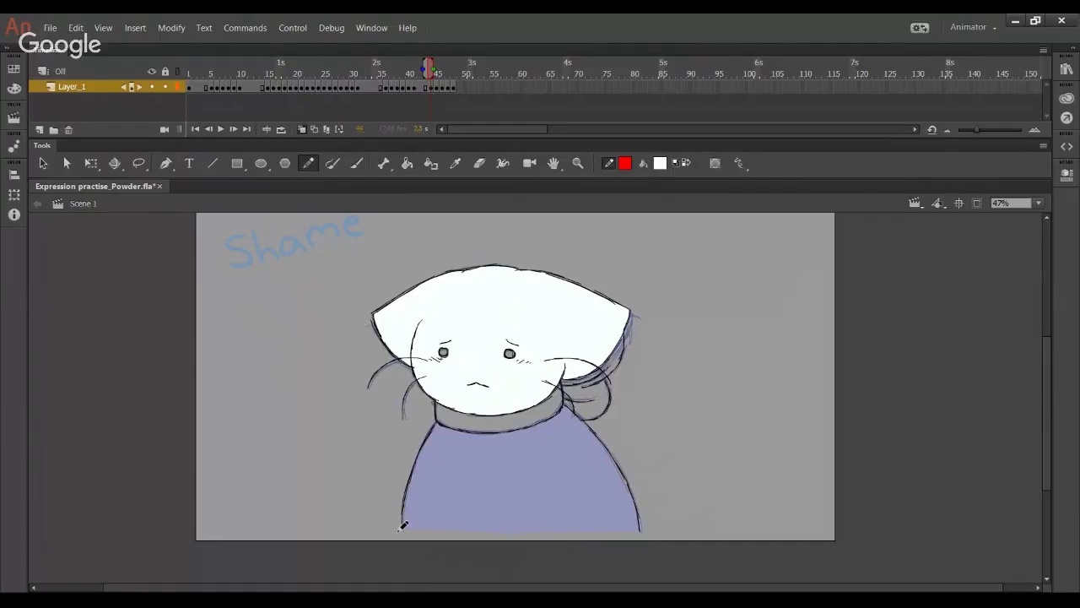
left_click_drag(463, 529, 641, 530)
left_click(406, 163)
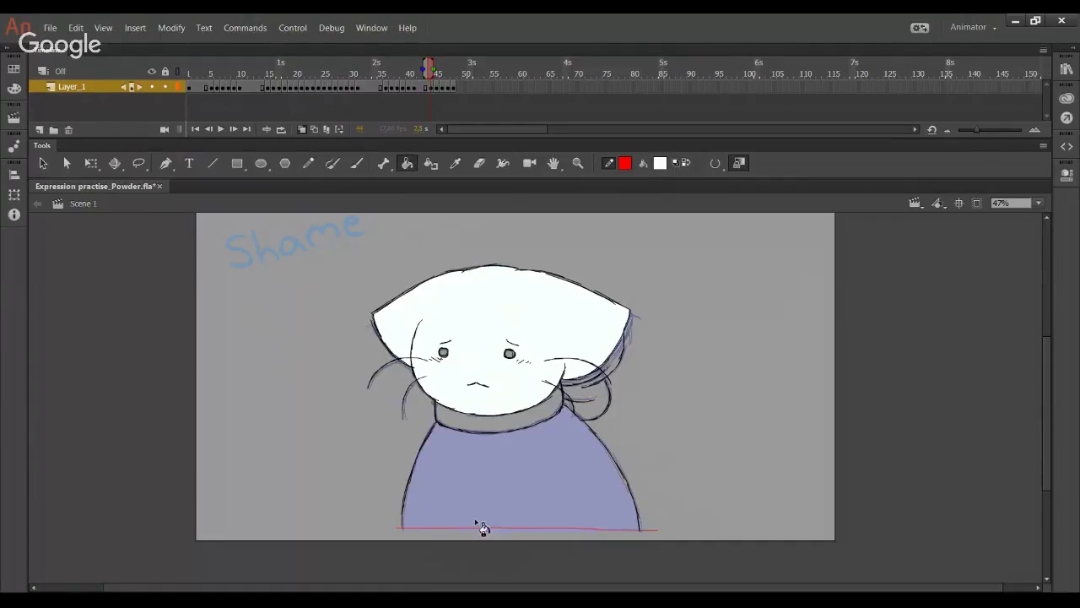
left_click(478, 526)
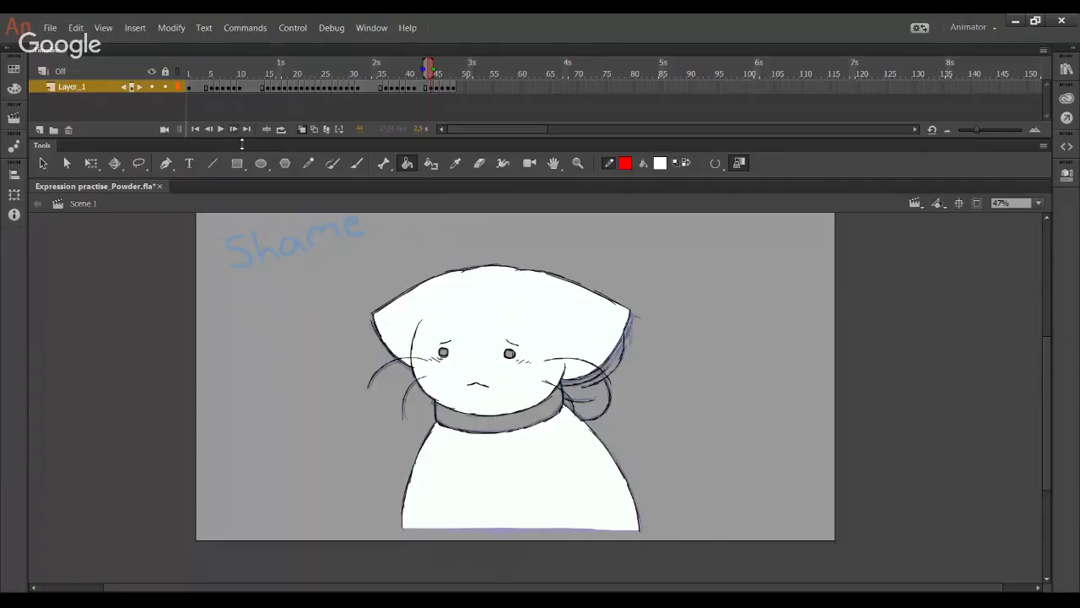
Step: On frame 45, fill the head and body with white, closing the body's bottom with a temporary red line
key("period")
left_click(540, 316)
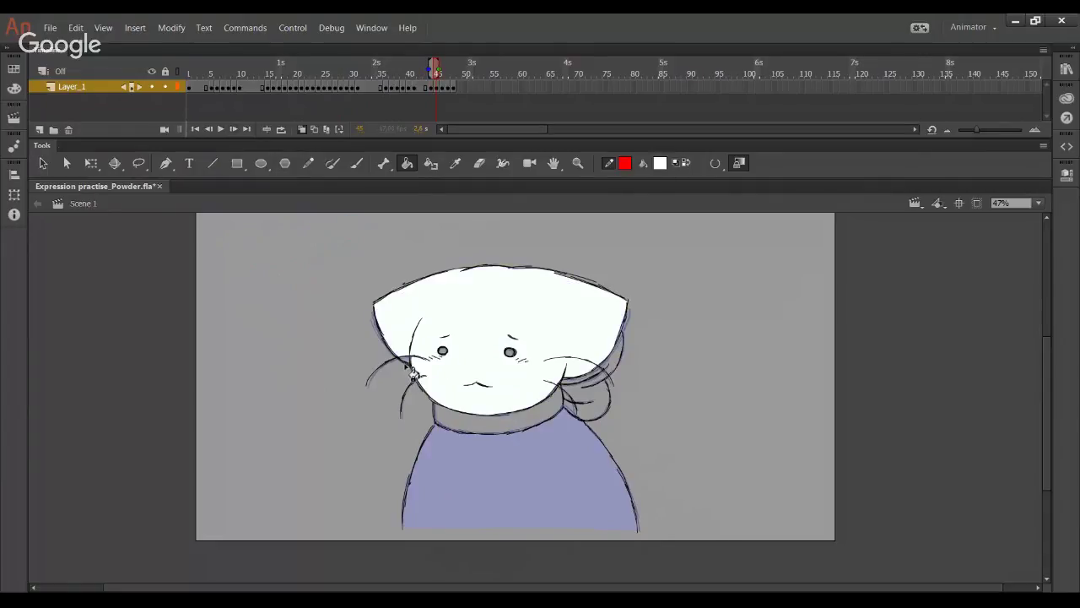
left_click(308, 163)
left_click_drag(401, 525, 655, 530)
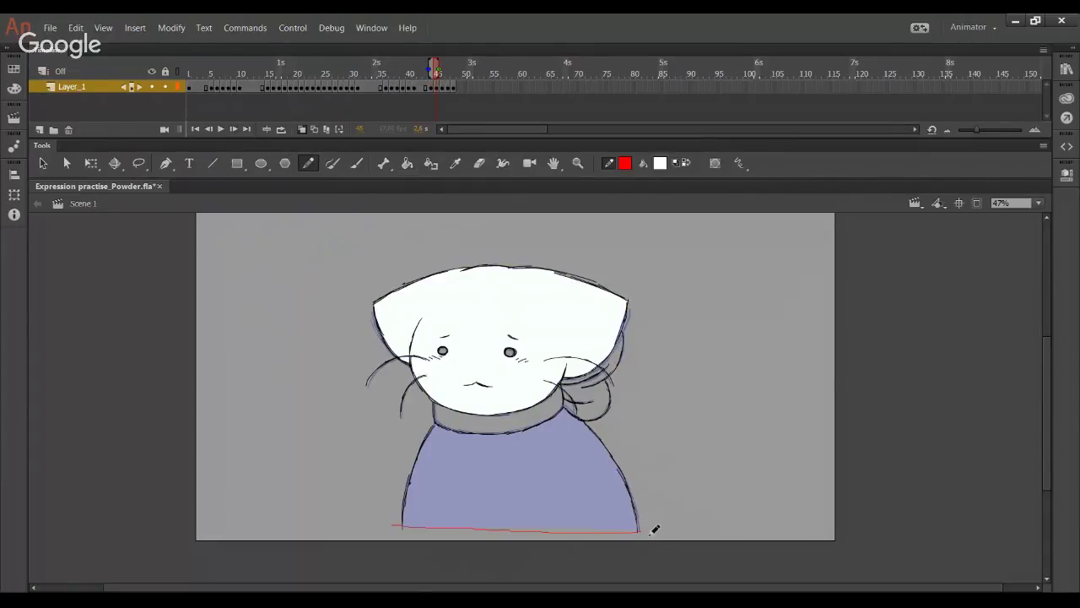
key("ctrl+z")
left_click_drag(453, 529, 602, 527)
key("ctrl+z")
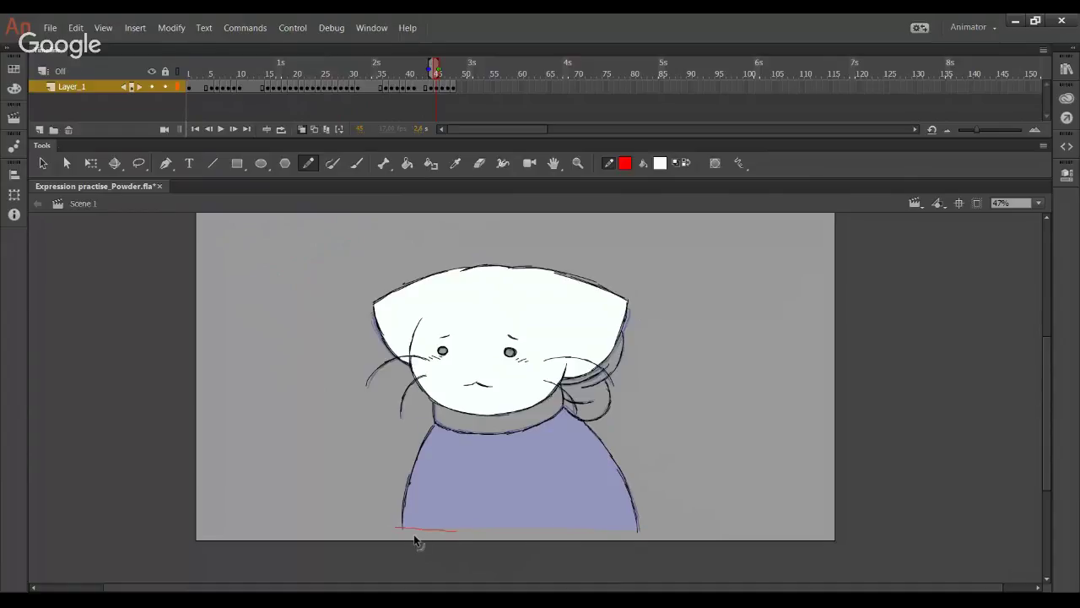
left_click_drag(447, 529, 577, 529)
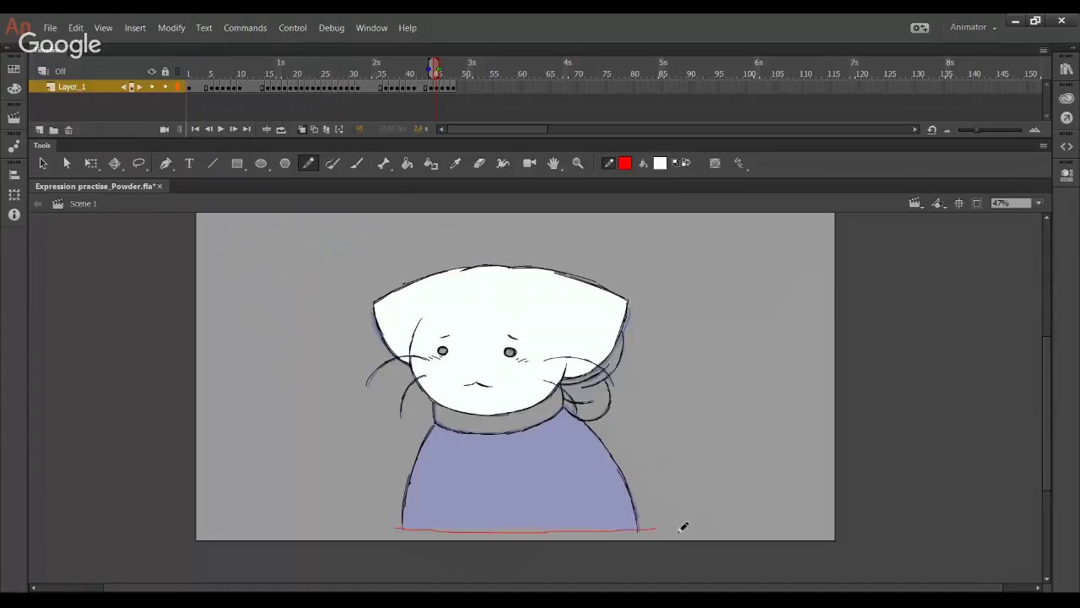
left_click(407, 162)
left_click(455, 530)
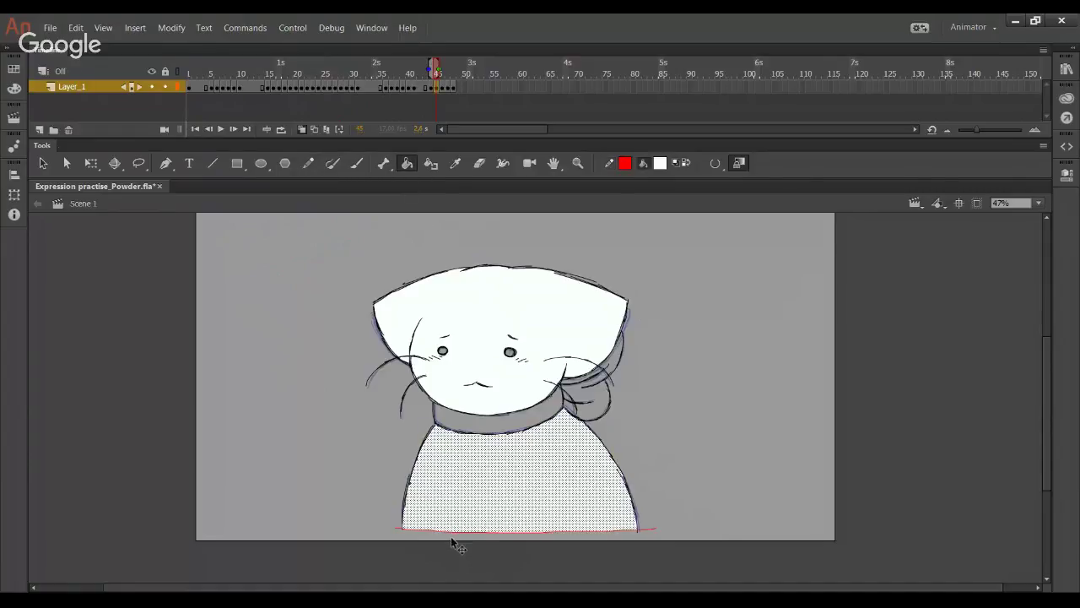
key("Delete")
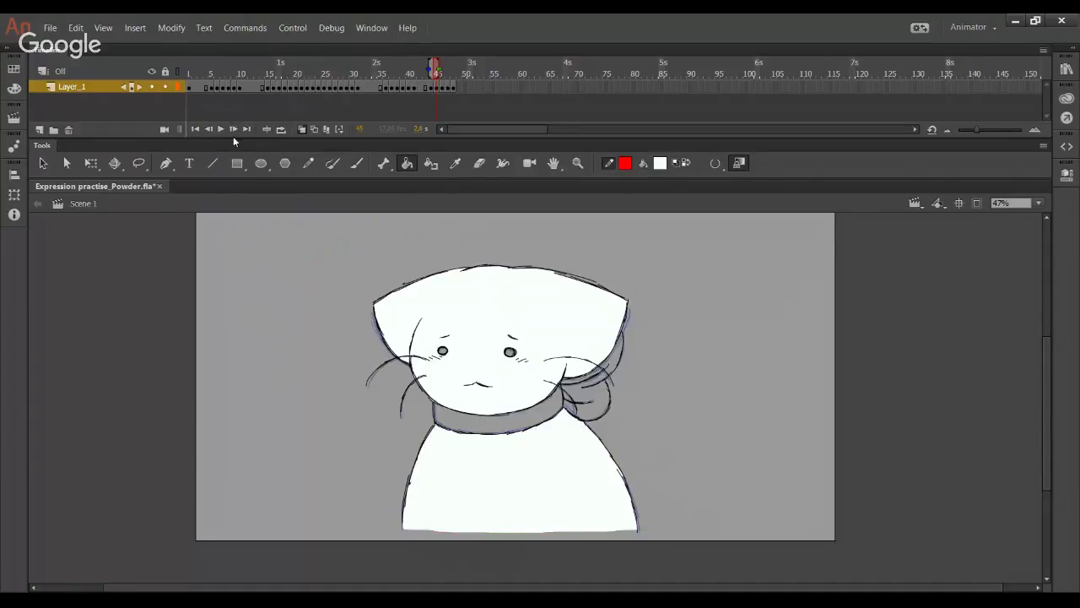
Step: On frame 46, fill the head and body with white, using a temporary red line to close the body's bottom
key(".")
left_click(524, 275)
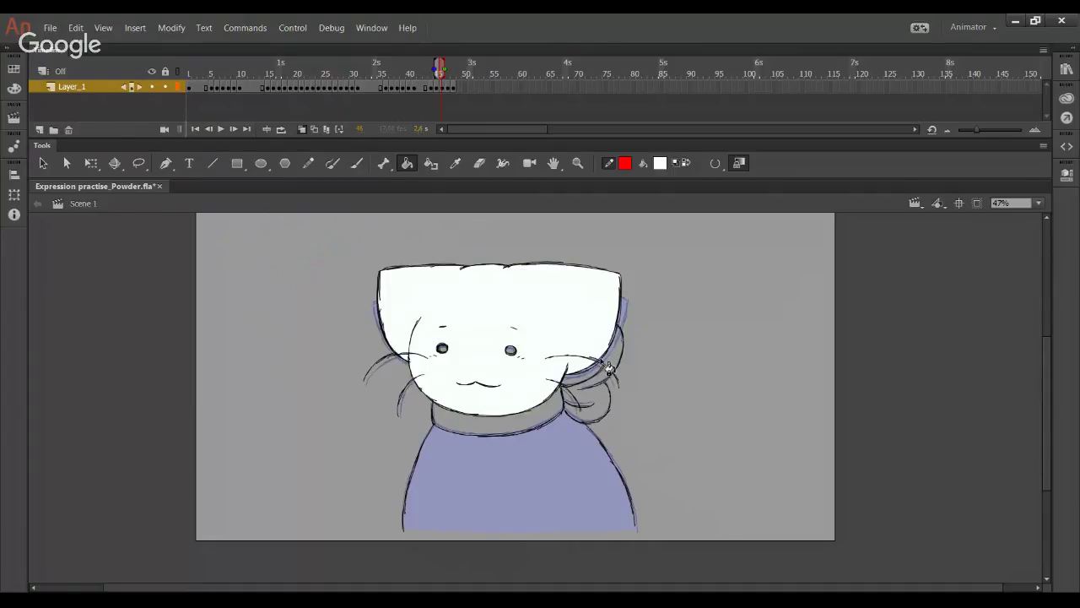
key("y")
key("ctrl+z")
key("ctrl+z")
left_click_drag(468, 533, 686, 528)
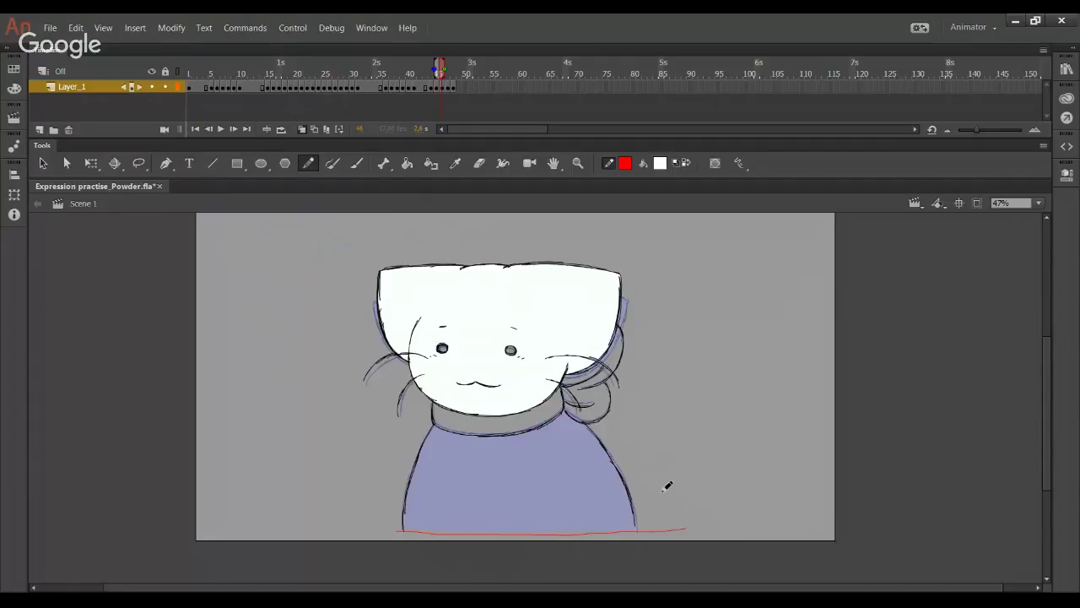
left_click(404, 166)
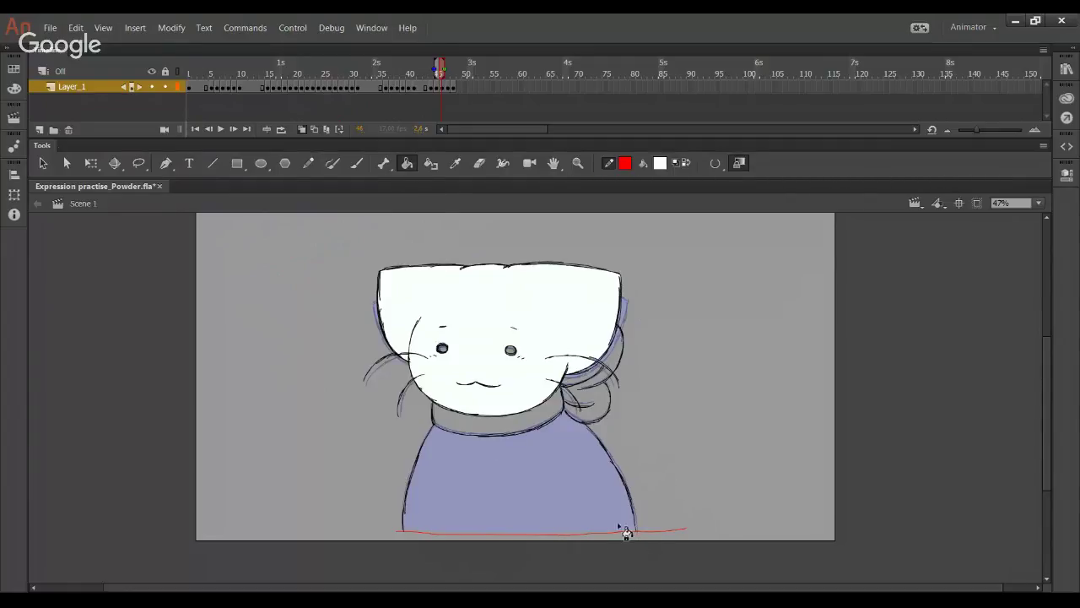
left_click(623, 528)
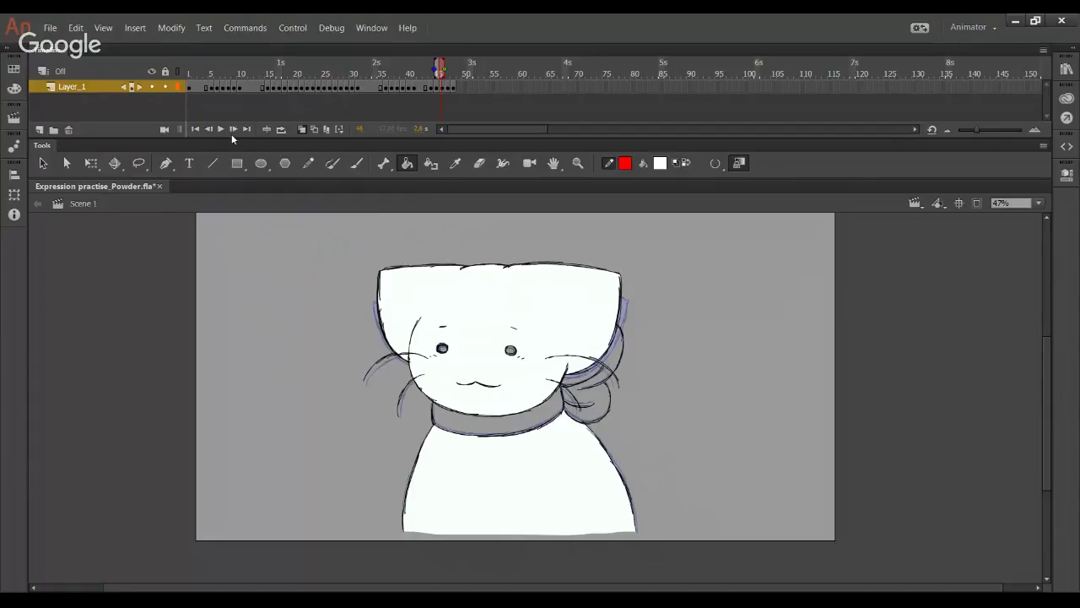
Step: Fill the head and body on frame 47 with white, closing the body's bottom with a temporary red pencil line
left_click(233, 129)
left_click(431, 370)
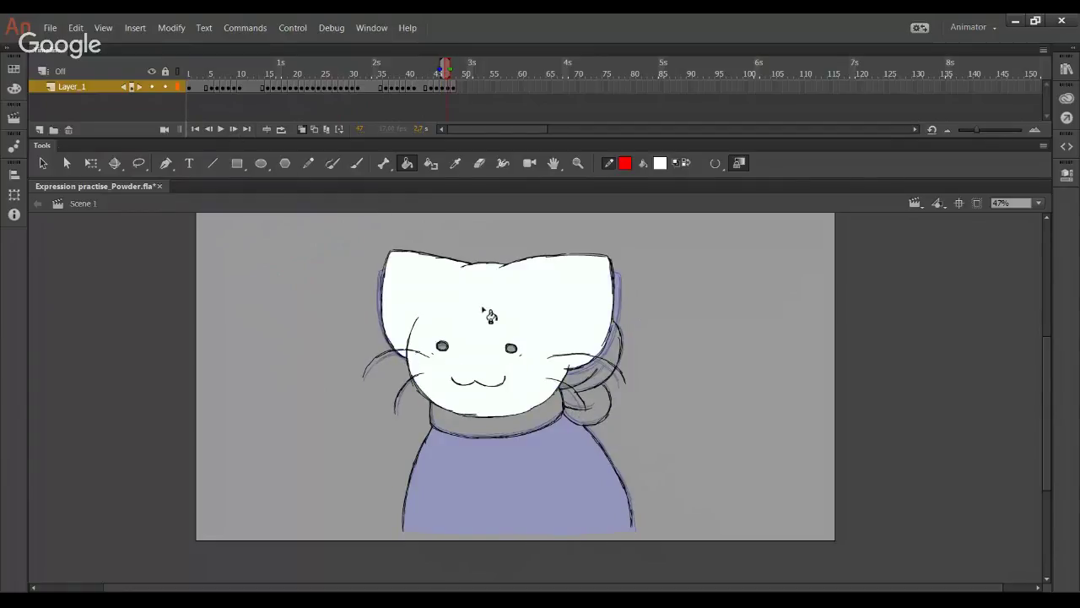
left_click(208, 129)
left_click(233, 130)
left_click(308, 163)
left_click_drag(405, 530, 566, 534)
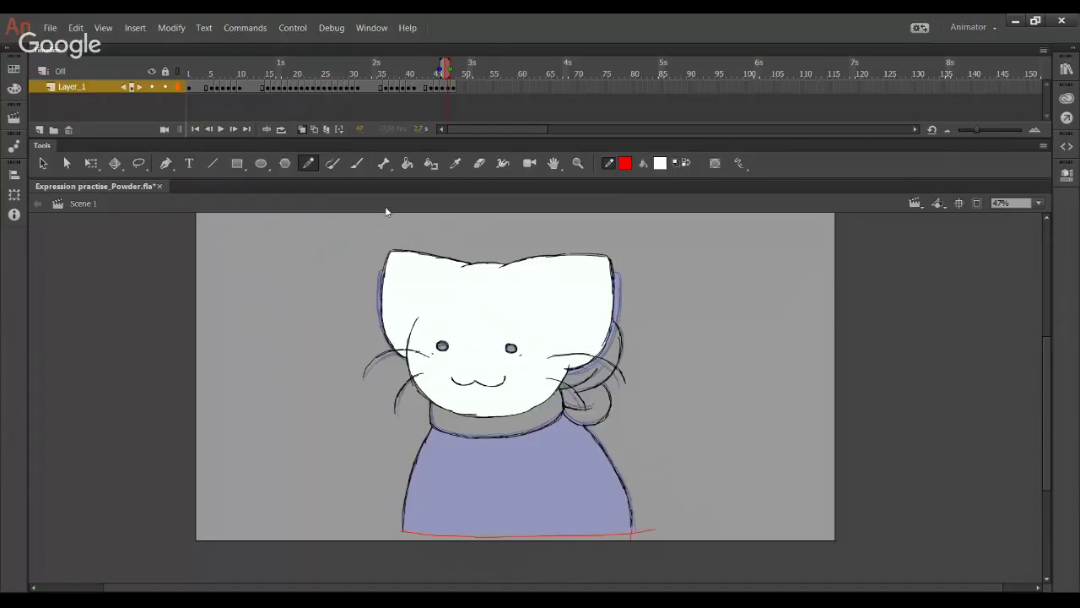
left_click(407, 163)
left_click(536, 473)
double_click(637, 533, "ctrl")
key("Delete")
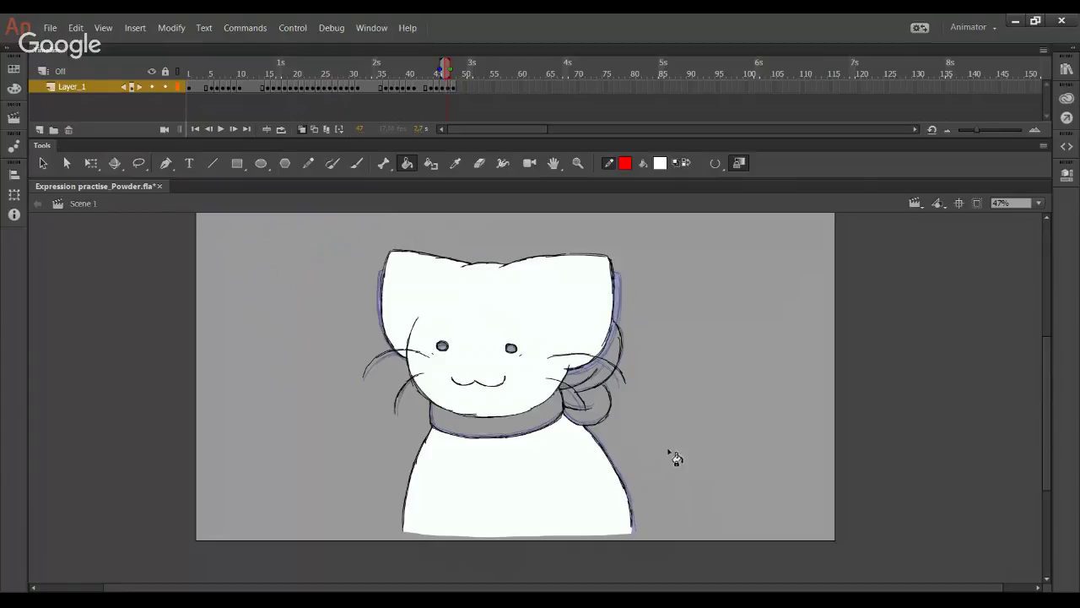
Step: Copy the coloured "Normal" drawing from frame 1 and paste it over frame 48
left_click(188, 89)
right_click(189, 93)
left_click(253, 269)
left_click(451, 88)
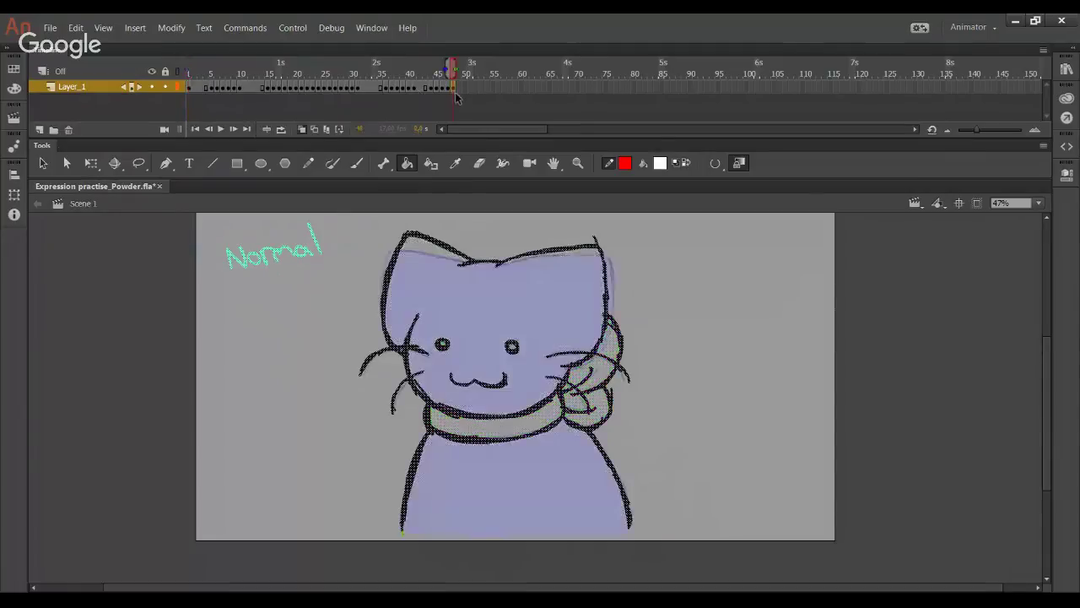
right_click(452, 88)
left_click(506, 281)
left_click(292, 334)
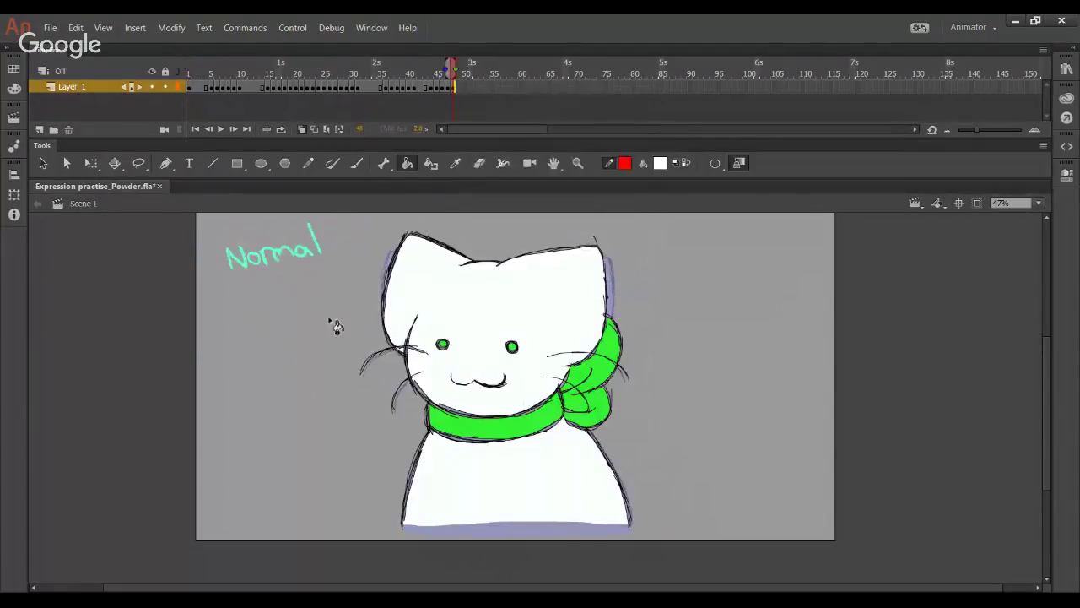
Step: Sample the green from the bow on frame 48 and fill the bow, scarf and eyes on frame 47 with it
key("i")
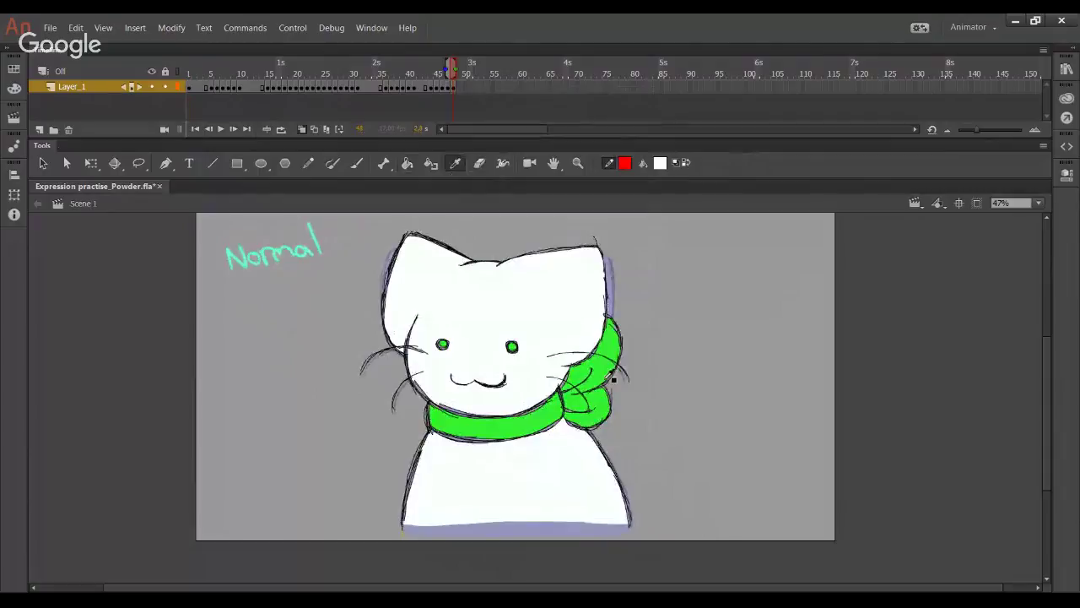
left_click(604, 373)
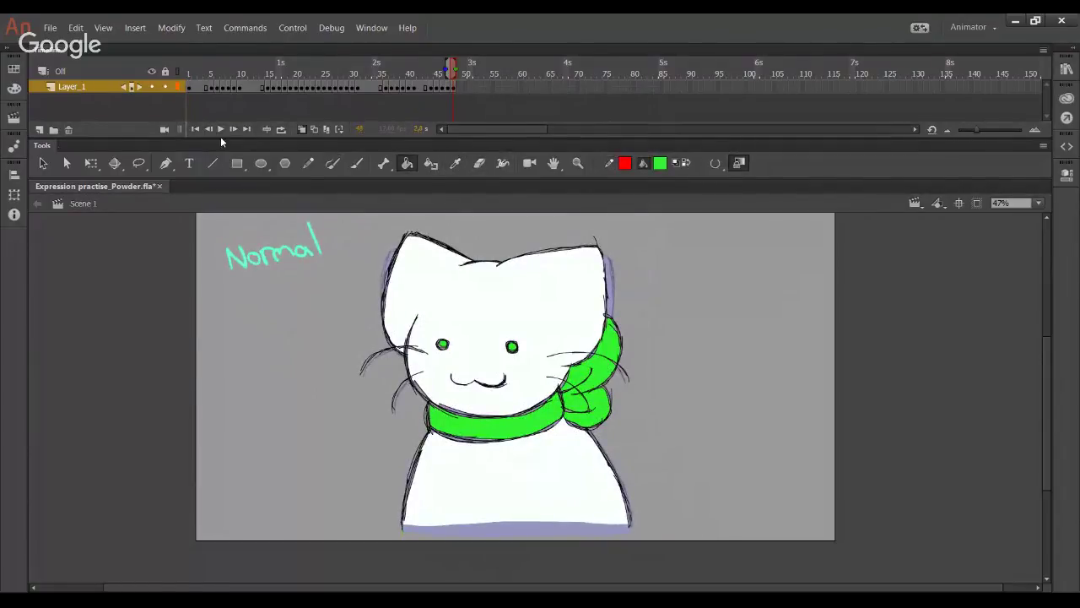
left_click(210, 129)
left_click(595, 405)
left_click(585, 393)
left_click(589, 380)
left_click(574, 395)
left_click(618, 354)
left_click(530, 427)
left_click(512, 349)
left_click(444, 346)
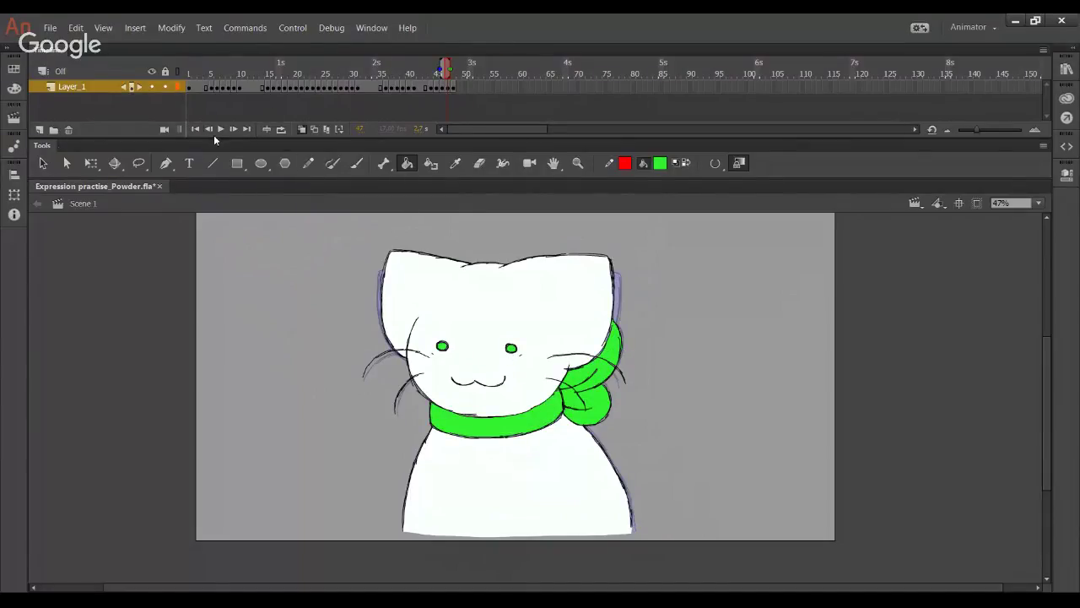
Step: Fill the eyes, scarf and all bow sections on frame 46 with green
left_click(210, 129)
left_click(442, 347)
left_click(511, 350)
left_click(548, 424)
left_click(587, 414)
left_click(583, 376)
left_click(584, 392)
left_click(619, 359)
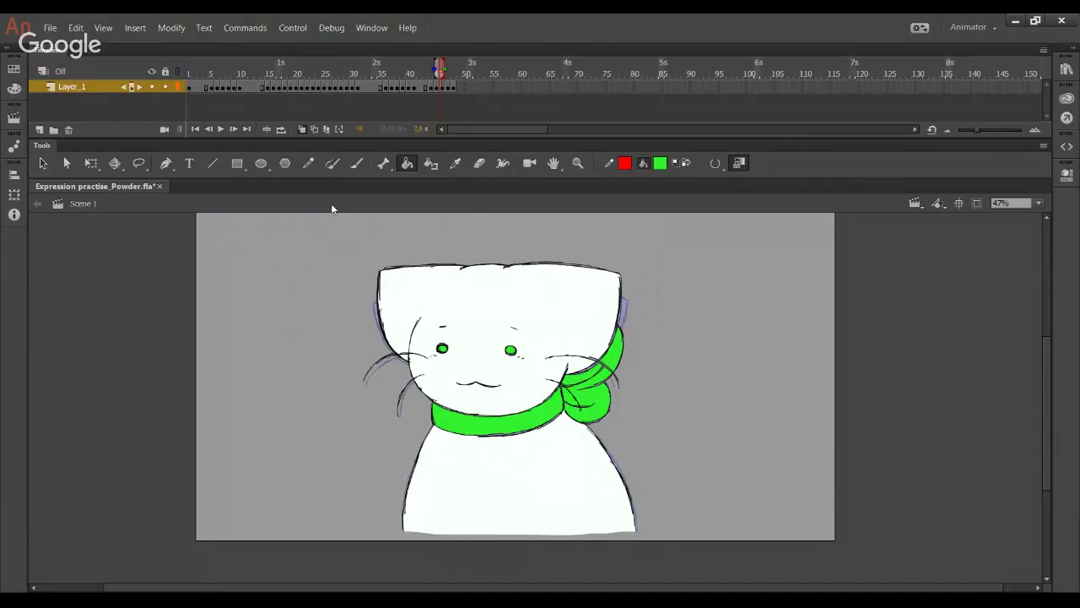
Step: On frame 45, fill the eyes, scarf and bow with green
left_click(210, 129)
left_click(442, 348)
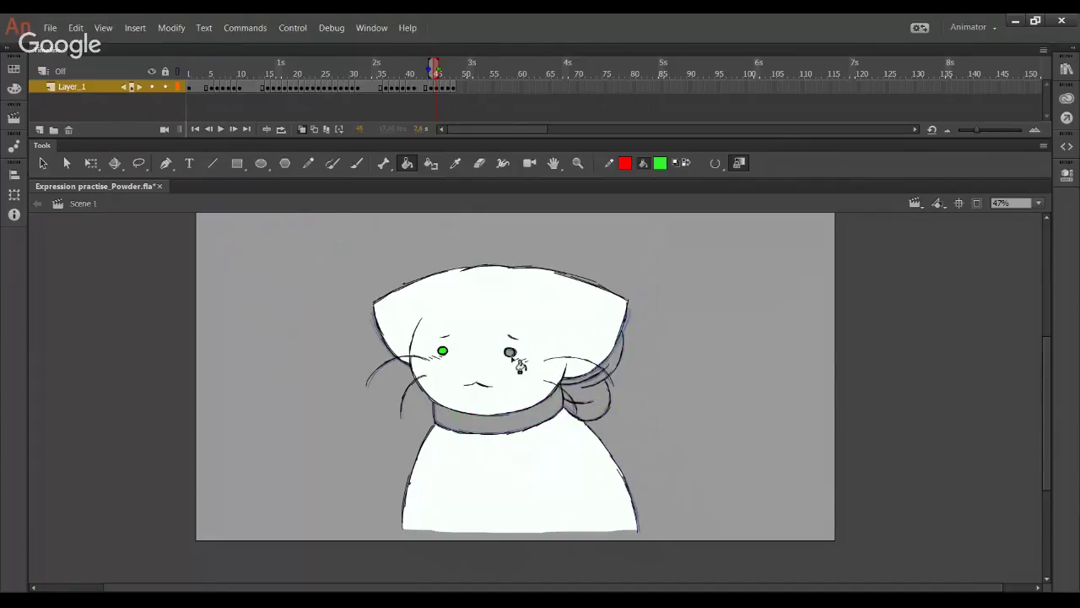
left_click(511, 350)
left_click(547, 416)
key("ctrl+z")
left_click(553, 420)
left_click(581, 407)
left_click(614, 349)
Step: On frame 44, fill the scarf, bow and both eyes with green
left_click(208, 130)
left_click(567, 404)
left_click(574, 397)
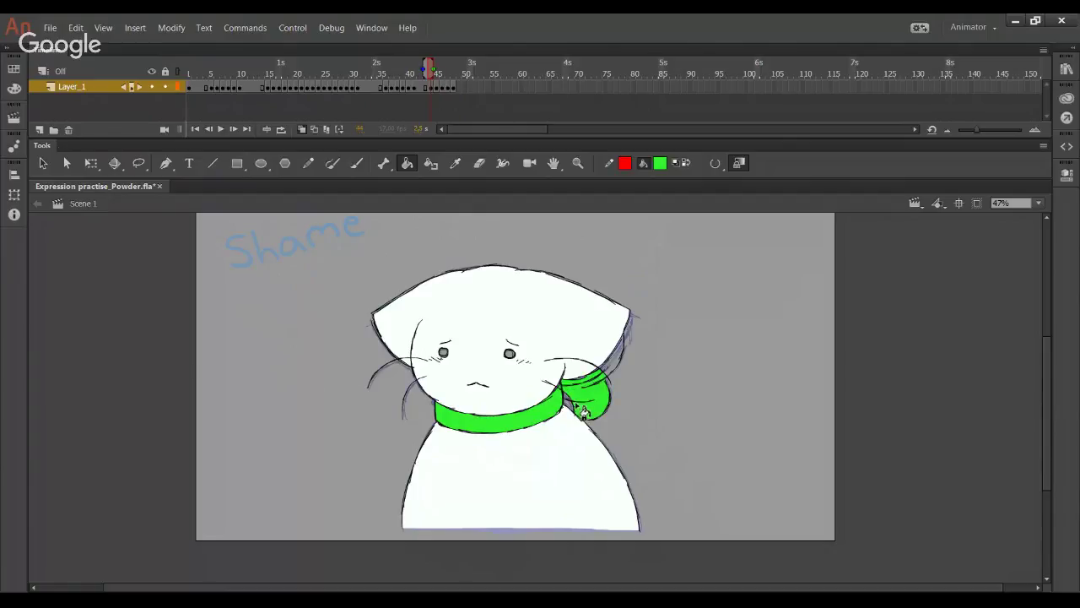
left_click(617, 376)
left_click(509, 353)
left_click(443, 352)
Step: Fill both eyes, the scarf and the bow on frame 43, the "Shame" drawing, with green
left_click(209, 132)
left_click(443, 351)
left_click(509, 353)
left_click(545, 417)
left_click(603, 381)
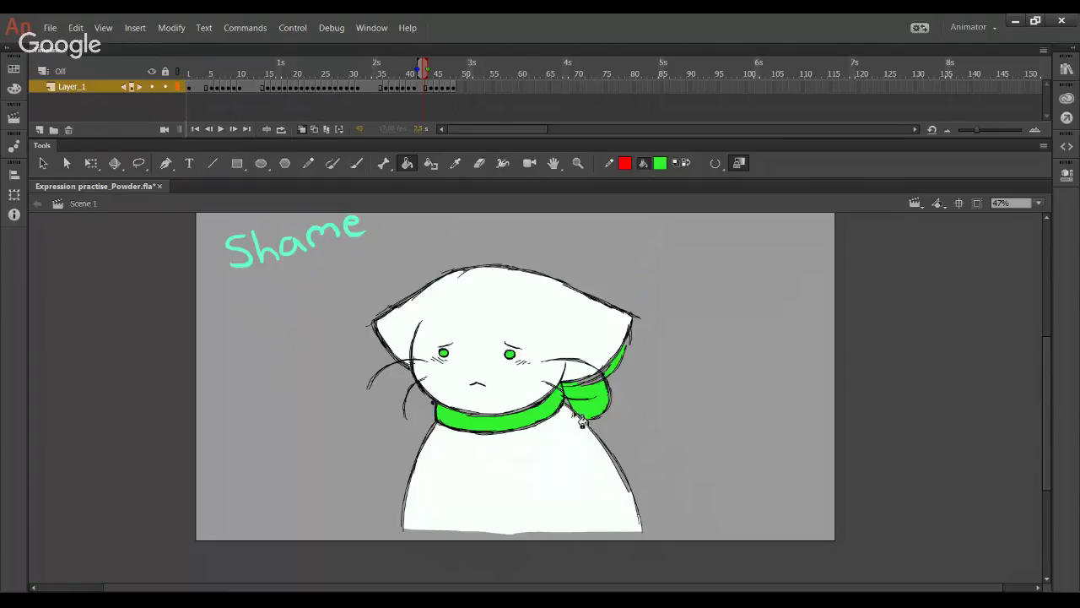
Step: Fill the half-closed eyes, scarf and all bow sections on frame 40 with green
left_click(578, 163)
mouse_move(344, 309)
left_mouse_down()
mouse_move(507, 447)
mouse_move(649, 484)
left_mouse_up()
key("k")
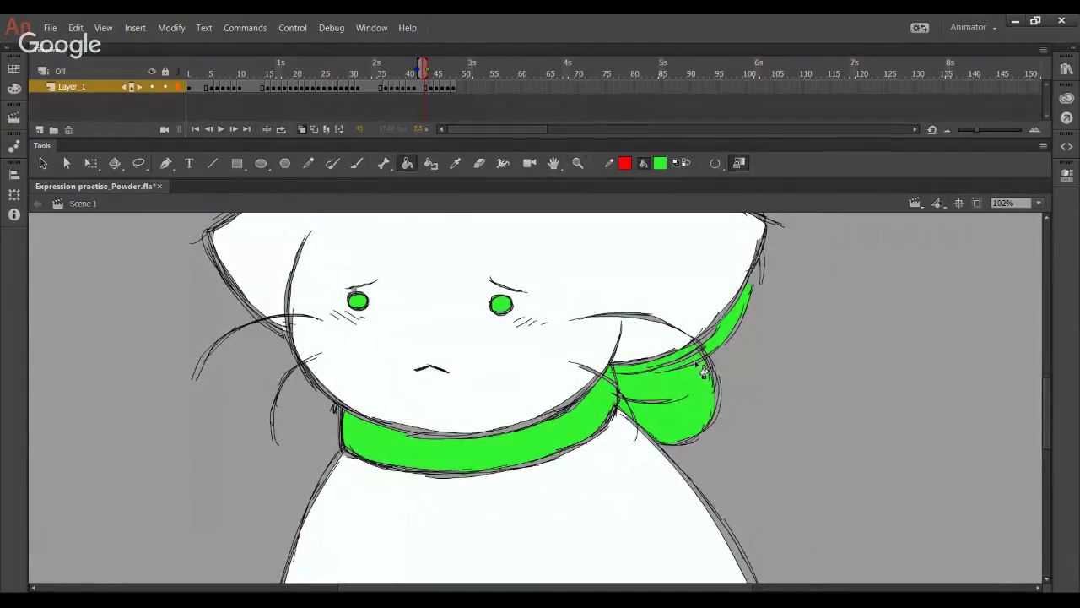
left_click(210, 130)
left_click(208, 130)
left_click(208, 131)
left_click(362, 301)
left_click(509, 305)
left_click(591, 432)
left_click(648, 386)
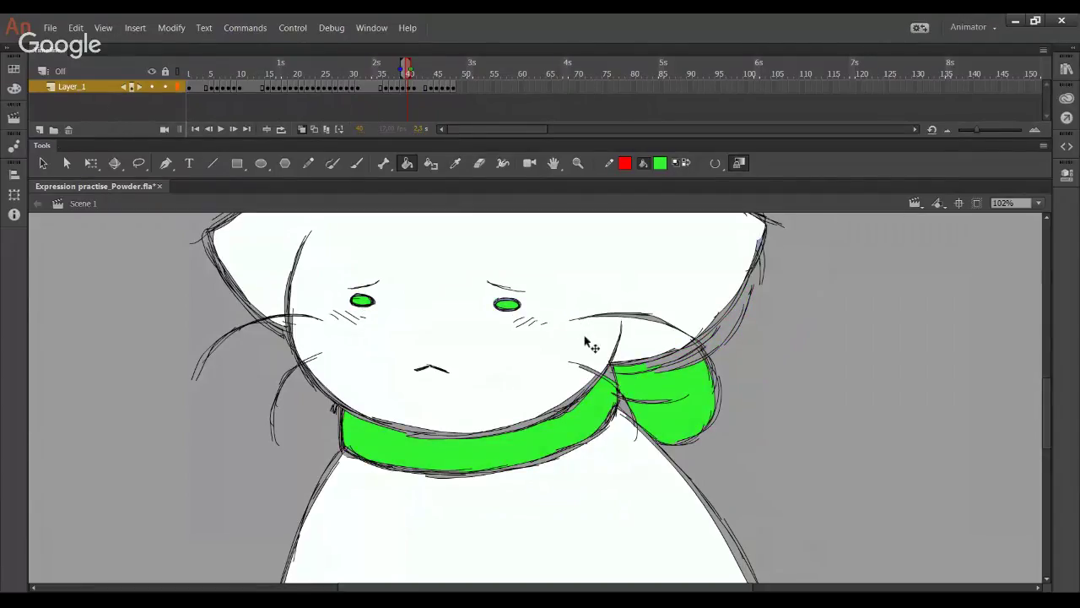
left_click(619, 389)
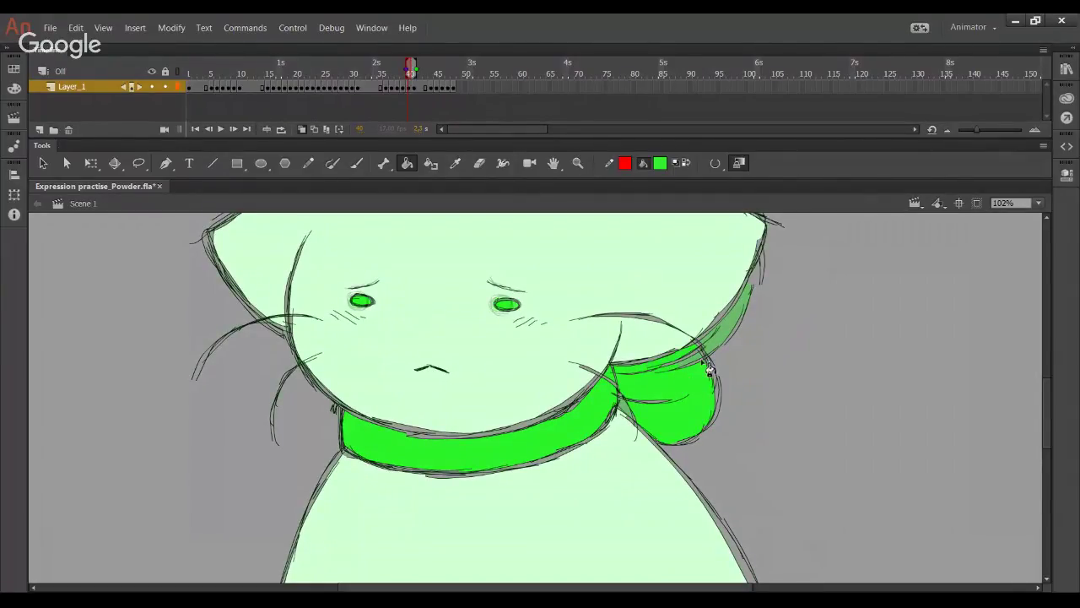
left_click(715, 345)
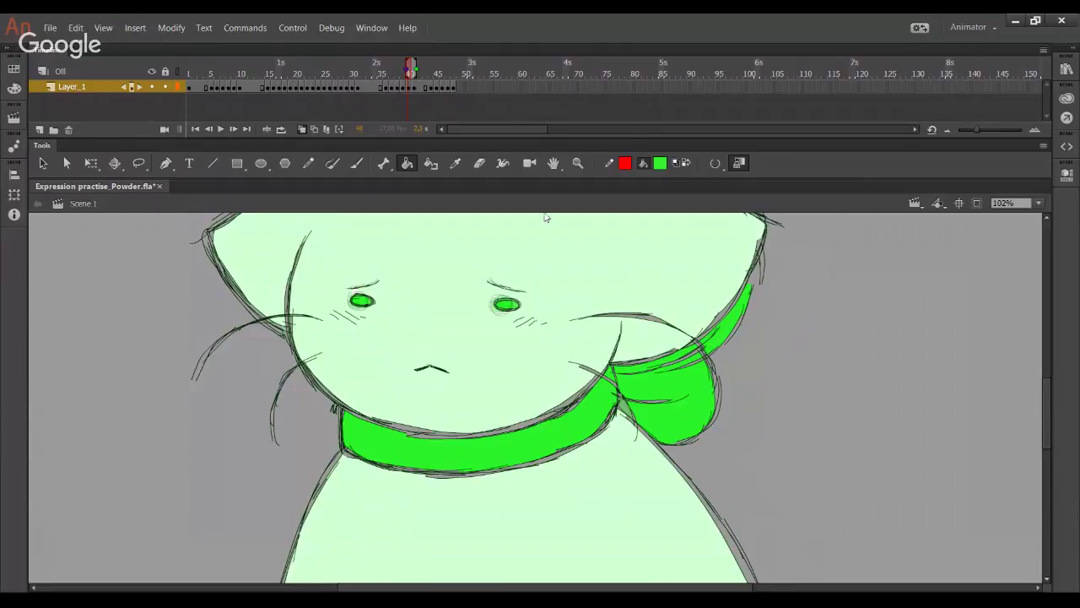
Step: On frame 39, where the eyes are nearly closed, fill the scarf and bow sections with green
left_click(213, 129)
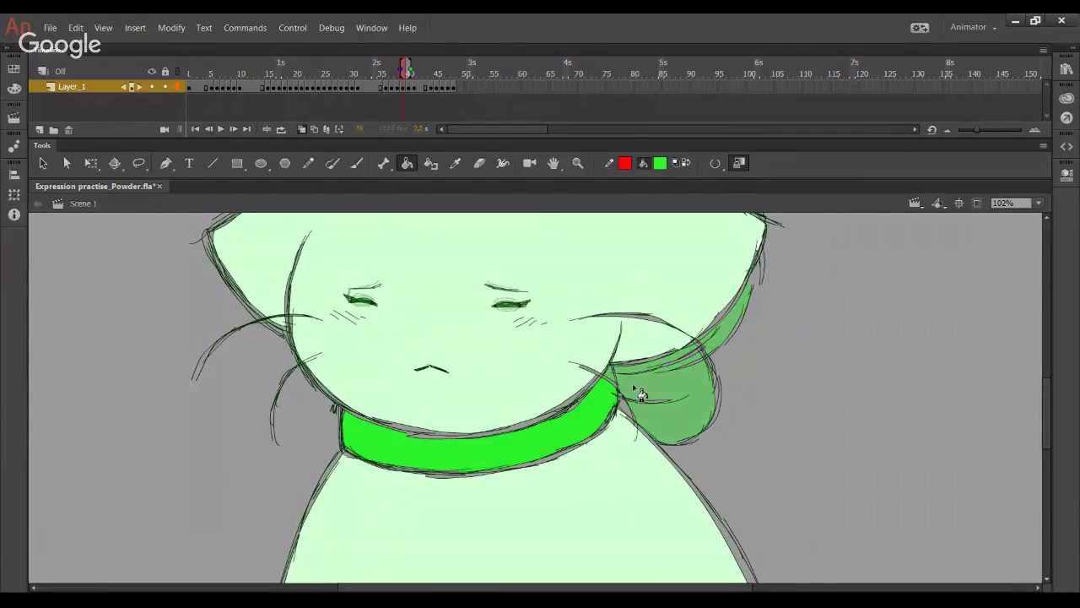
left_click(233, 129)
left_click(209, 129)
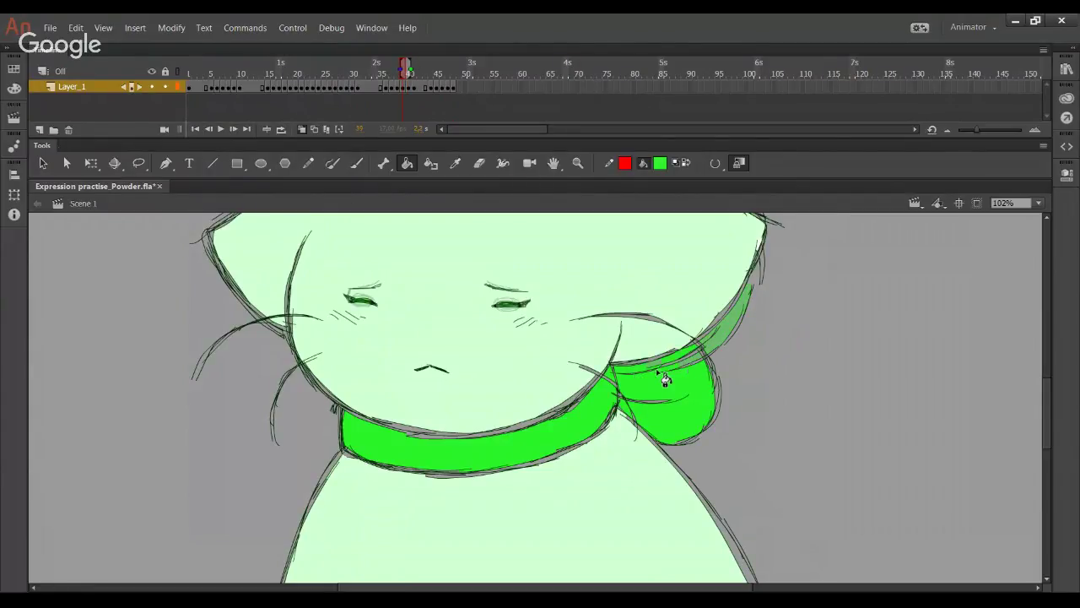
left_click(716, 350)
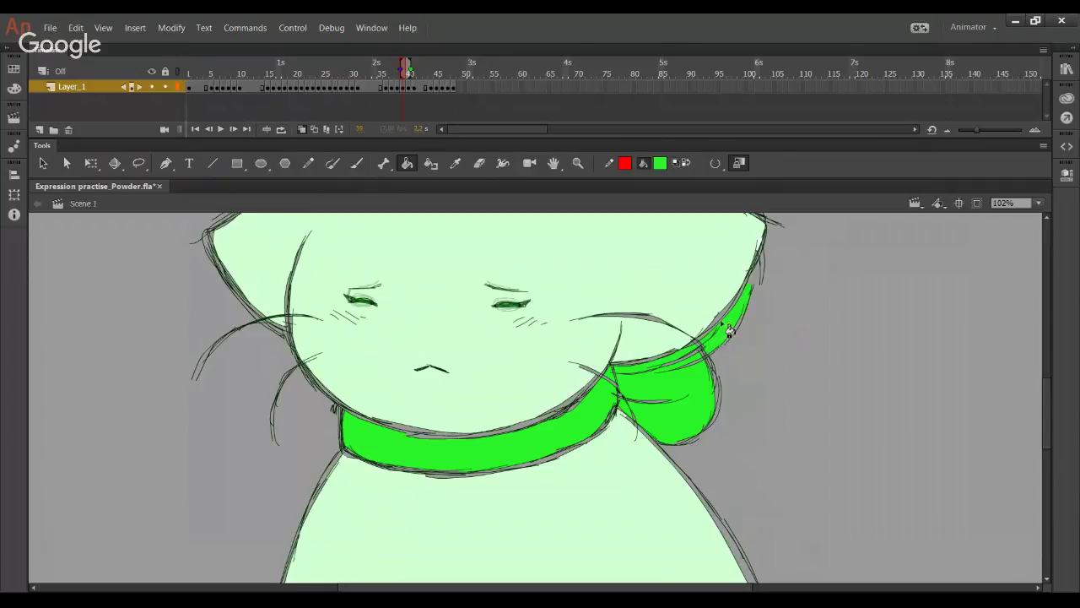
Step: On frame 38, fill the scarf, the bow and both eyes with green
key("comma")
left_click(646, 402)
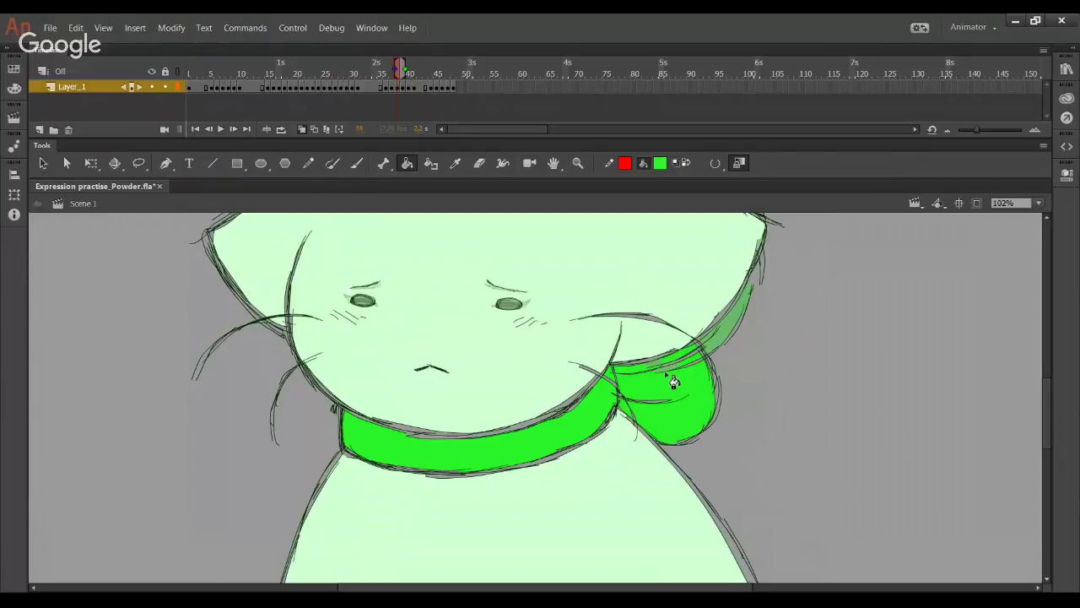
left_click(750, 321)
left_click(513, 308)
left_click(361, 302)
Step: On frame 37, fill both eyes, the scarf and all bow sections with green
left_click(234, 130)
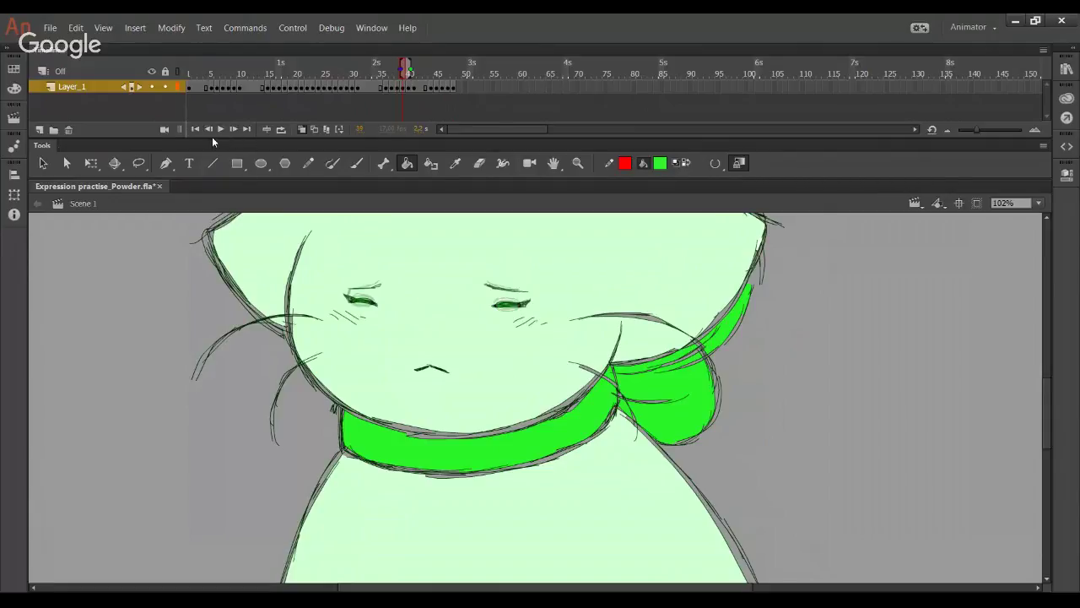
left_click(209, 135)
left_click(208, 134)
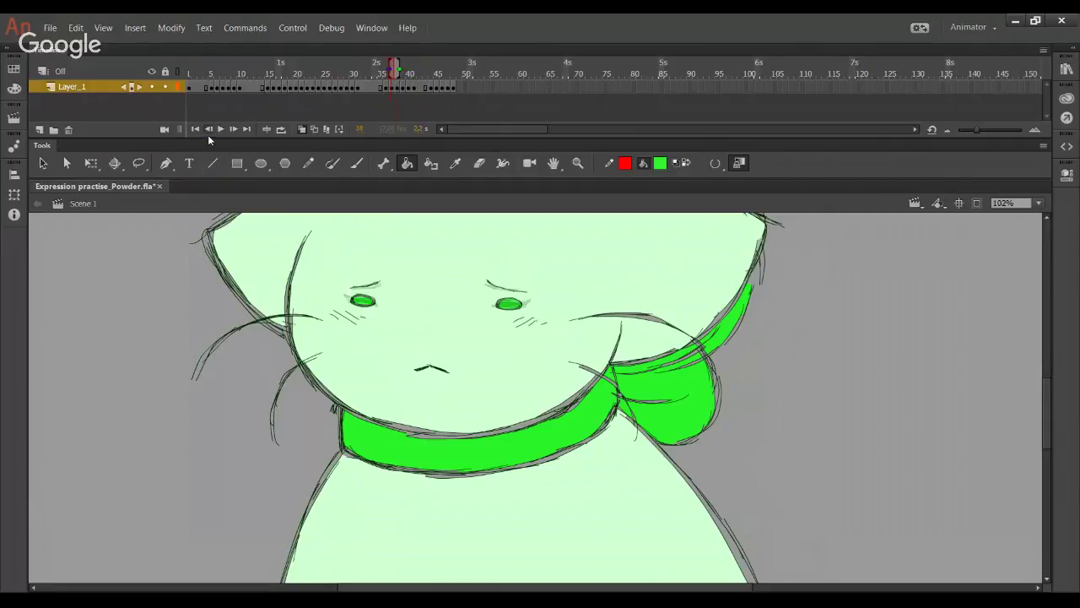
left_click(367, 302)
left_click(513, 306)
left_click(582, 447)
left_click(641, 388)
left_click(687, 369)
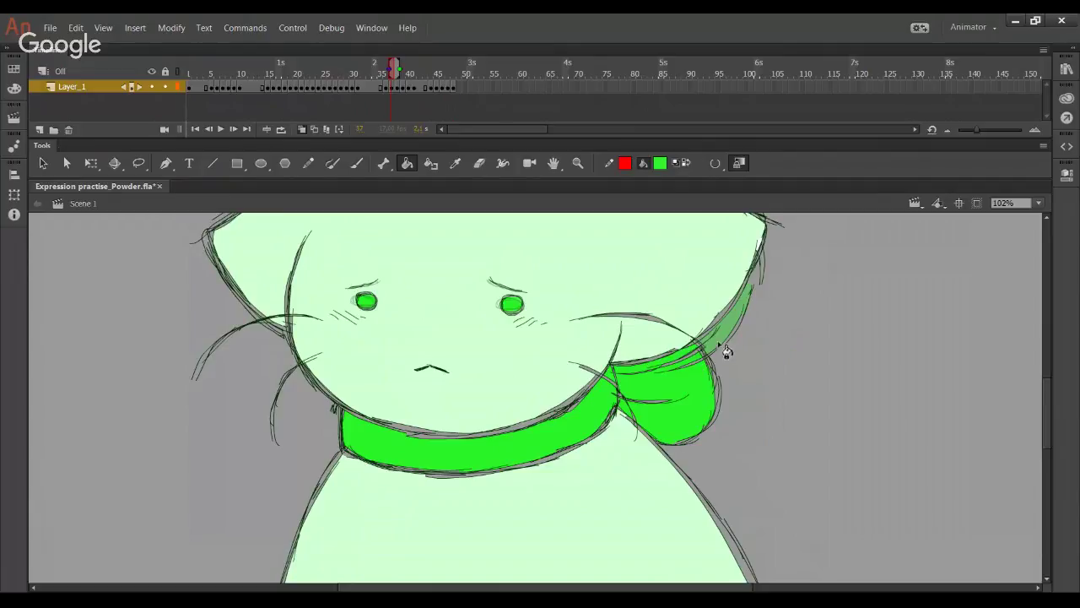
left_click(746, 329)
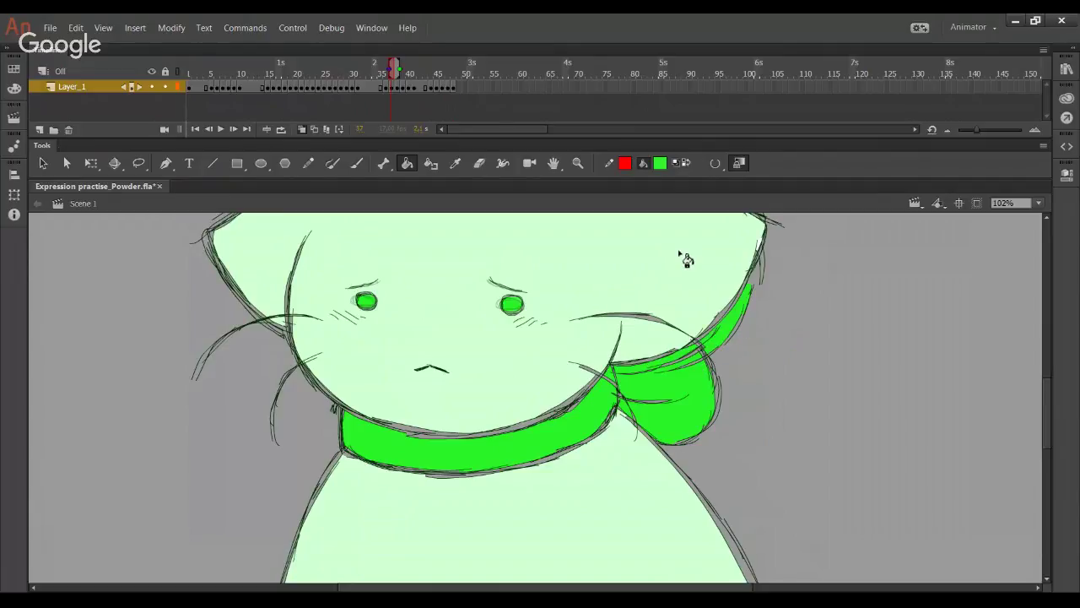
Step: On frame 36, fill both eyes, the scarf and all bow sections with green
left_click(207, 136)
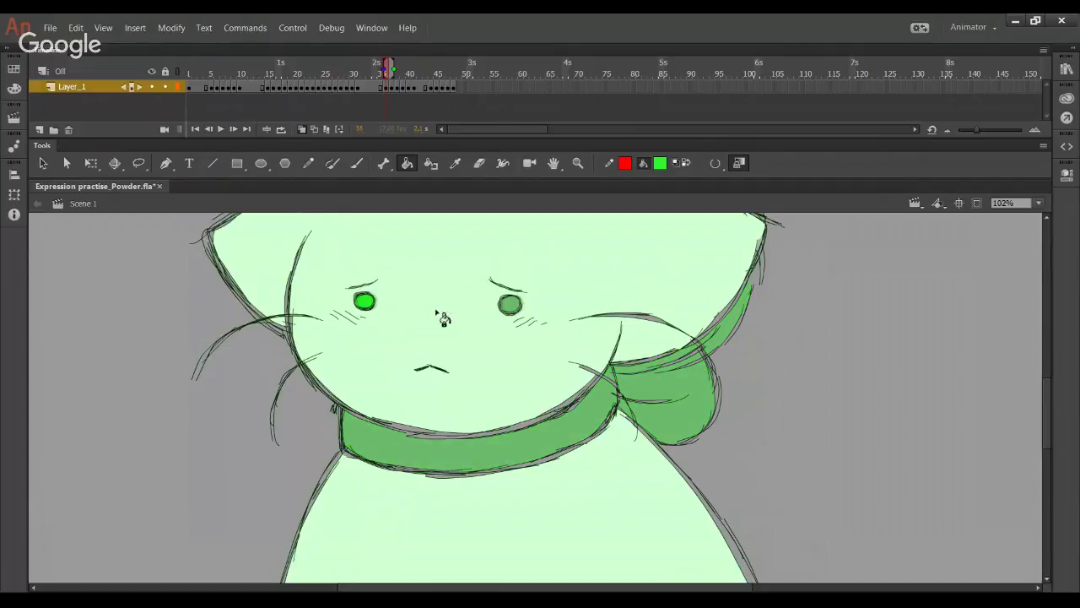
left_click(510, 304)
left_click(579, 427)
left_click(639, 386)
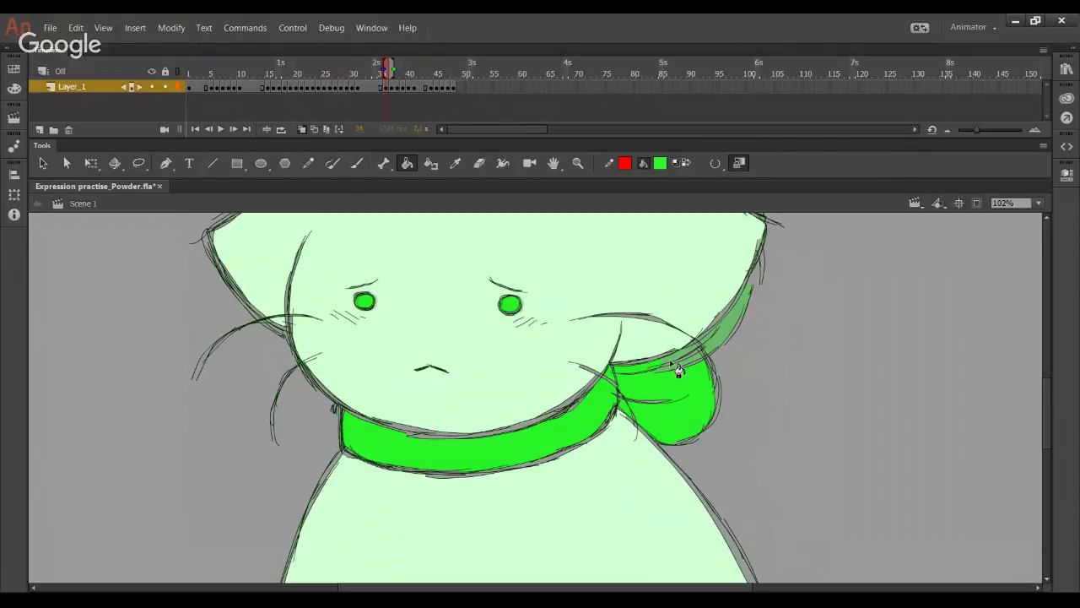
left_click(719, 350)
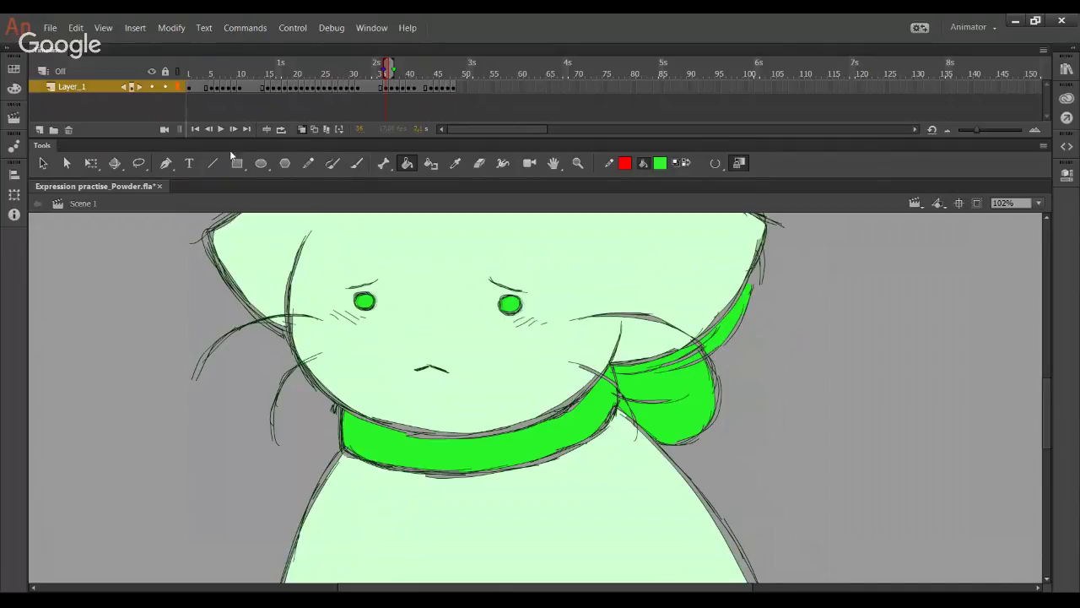
Step: Scrub through the timeline to check the green fills across the animation's frames
left_click(209, 131)
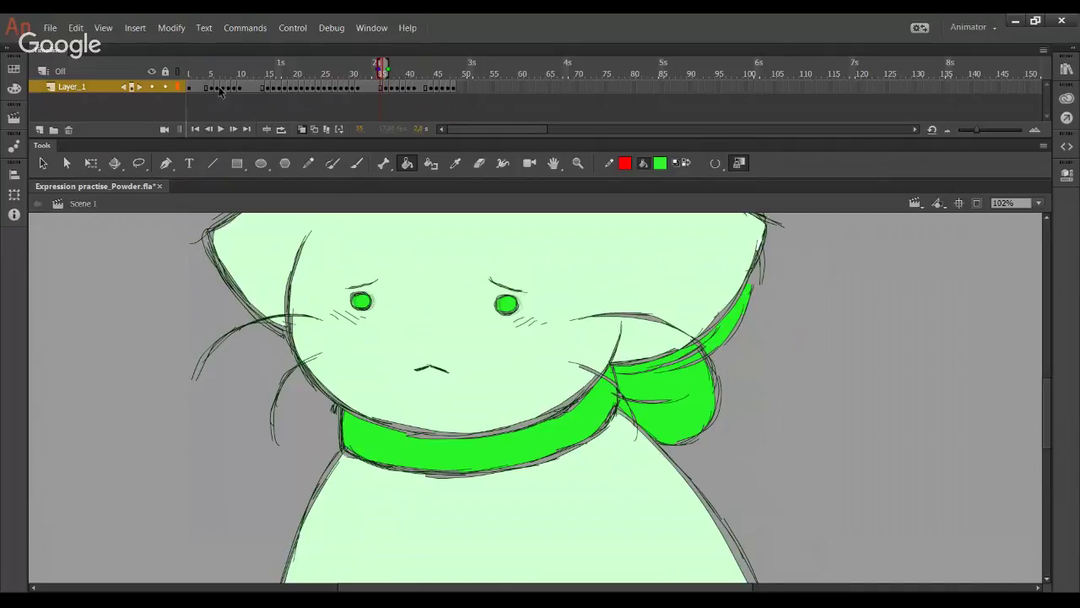
mouse_move(385, 71)
left_mouse_down()
mouse_move(352, 75)
mouse_move(445, 74)
mouse_move(376, 72)
left_mouse_up()
left_click_drag(373, 74, 473, 81)
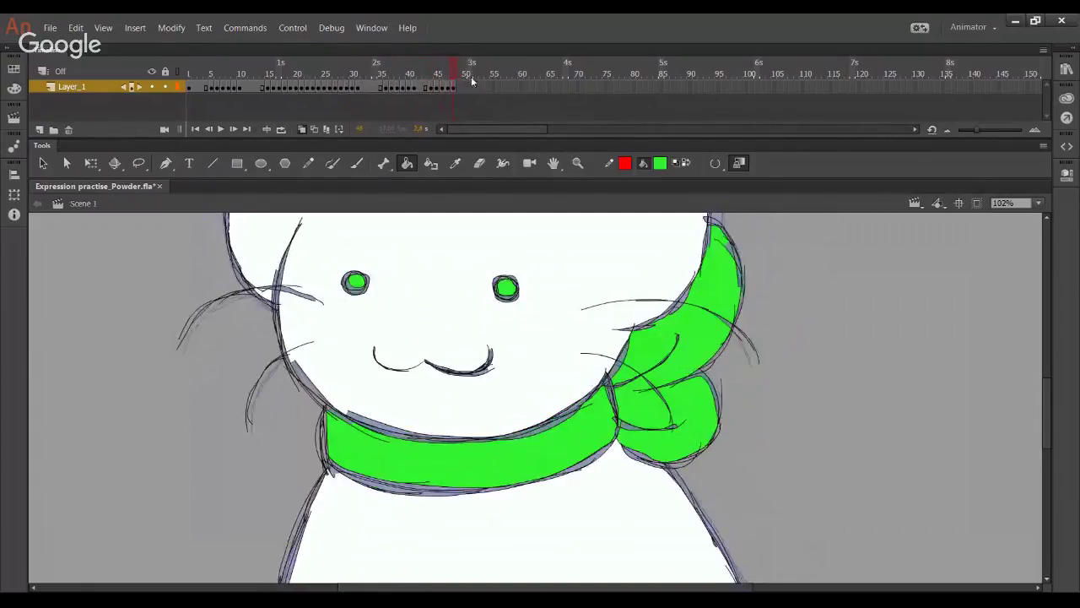
mouse_move(194, 75)
left_mouse_down()
mouse_move(485, 74)
mouse_move(206, 85)
left_mouse_up()
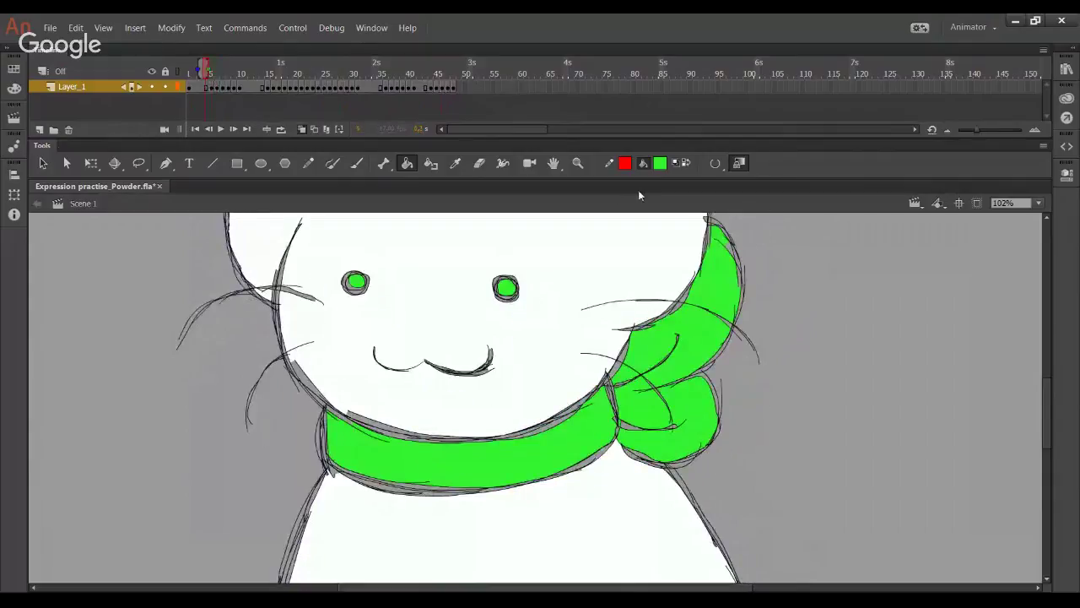
left_click(243, 85)
Step: Choose a dark red fill colour and fill the inside of the open mouth on frame 18
left_click(284, 85)
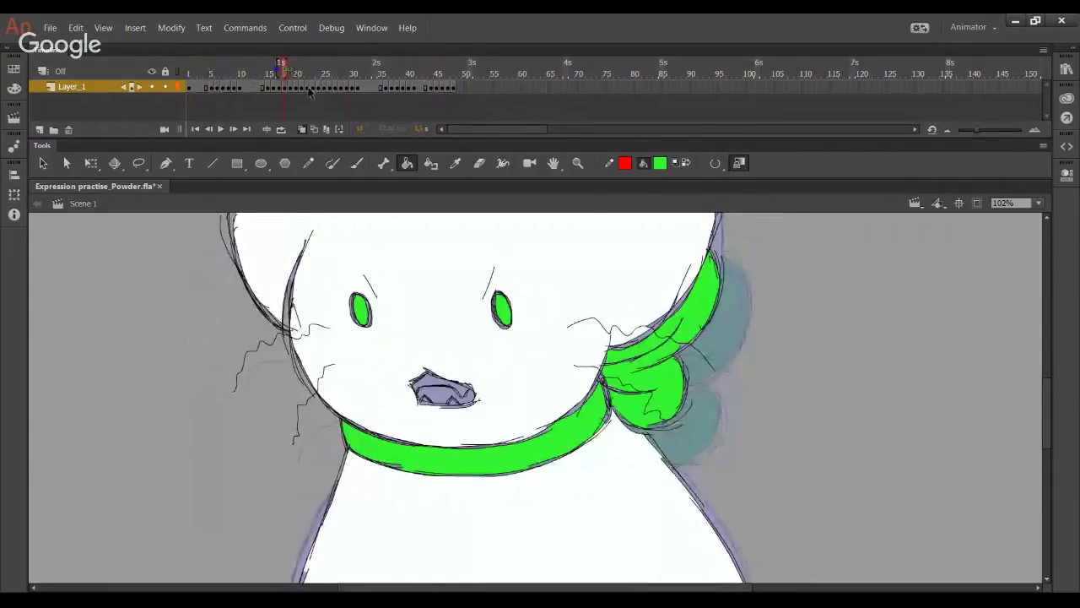
left_click(578, 164)
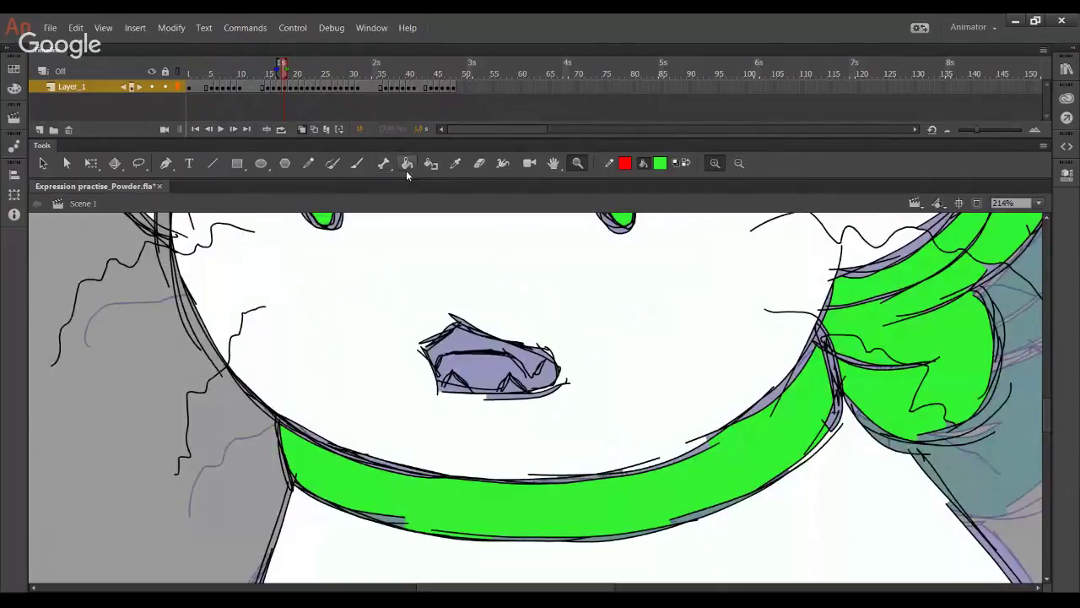
left_click(407, 163)
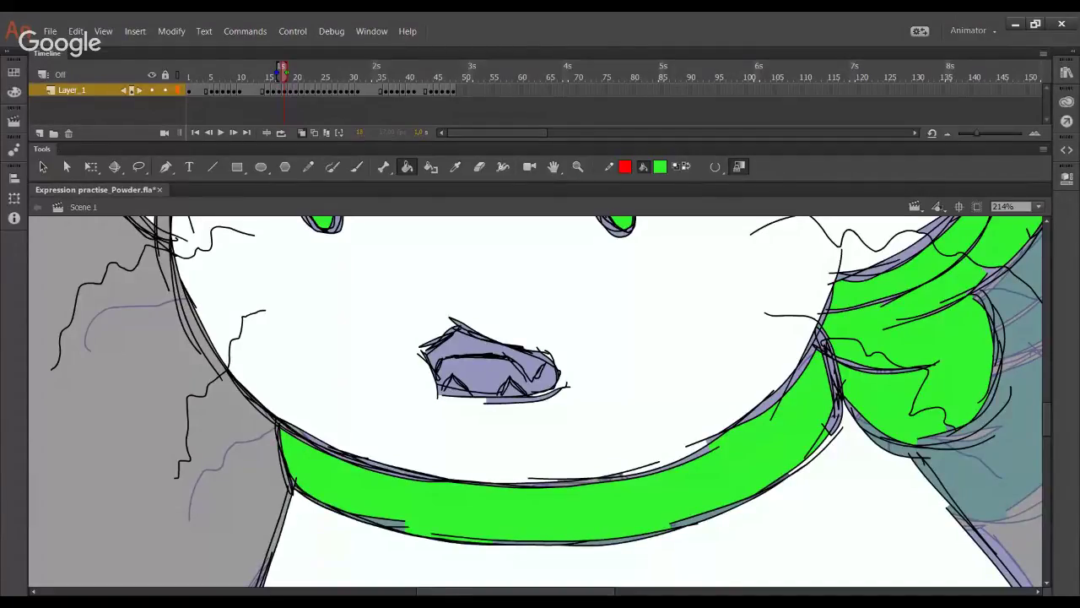
left_click(553, 222)
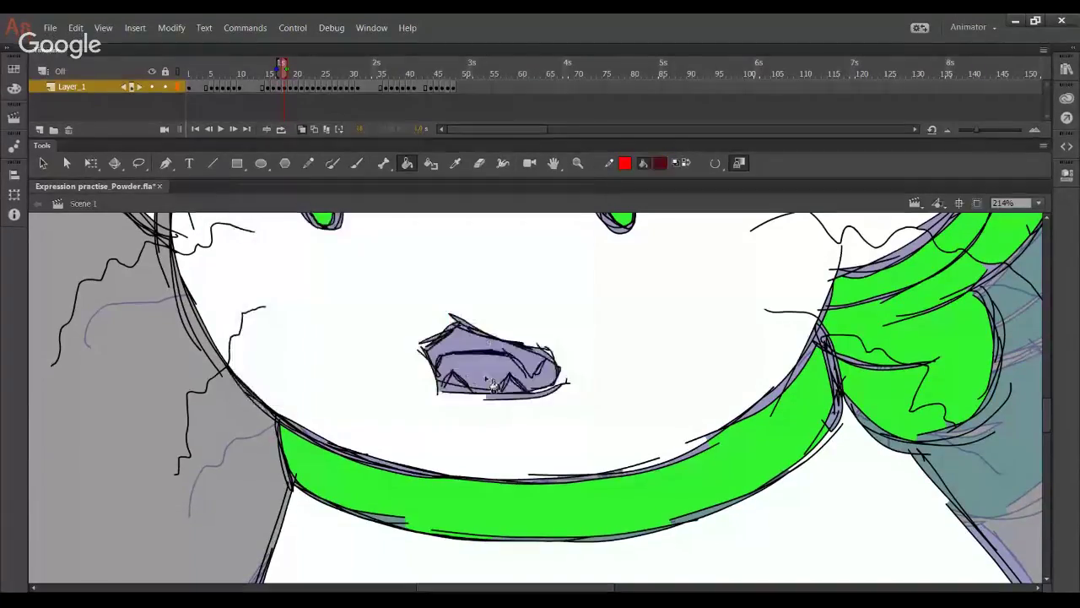
left_click(495, 380)
left_click(547, 380)
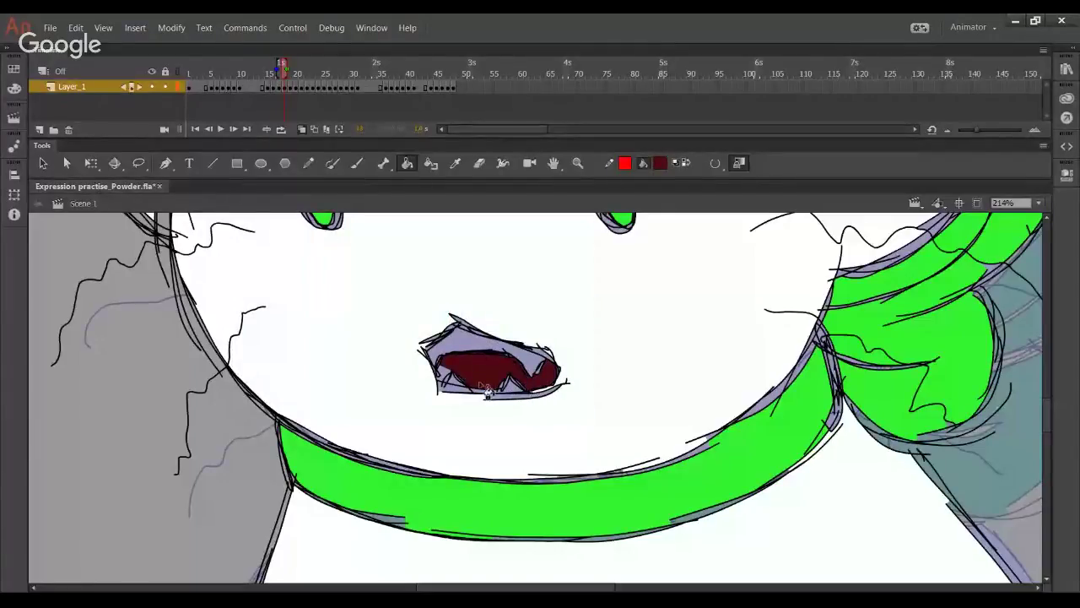
Step: Change the fill colour to white and fill the upper and lower teeth in the mouth on frame 18
left_click(686, 165)
left_click(661, 166)
left_click(900, 189)
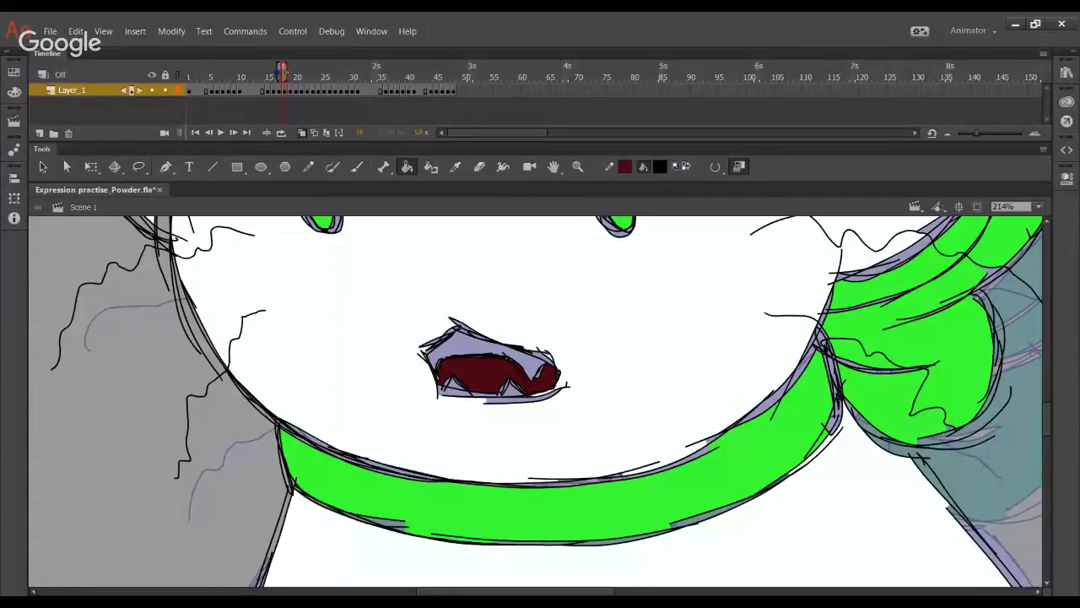
left_click(665, 240)
left_click(466, 348)
left_click(456, 388)
left_click(512, 389)
left_click(535, 362)
left_click(460, 392)
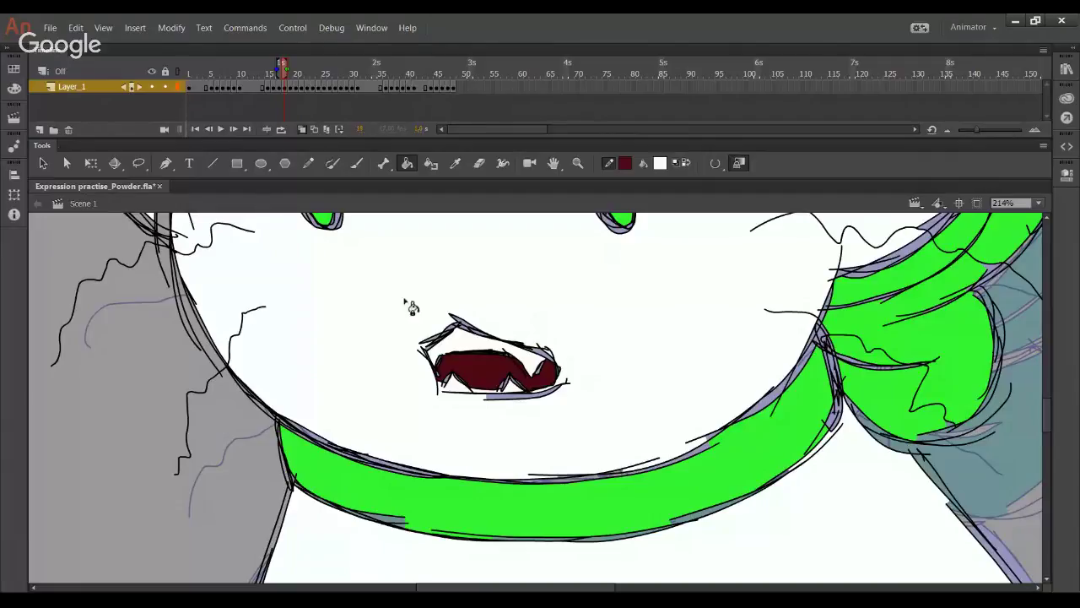
left_click(683, 163)
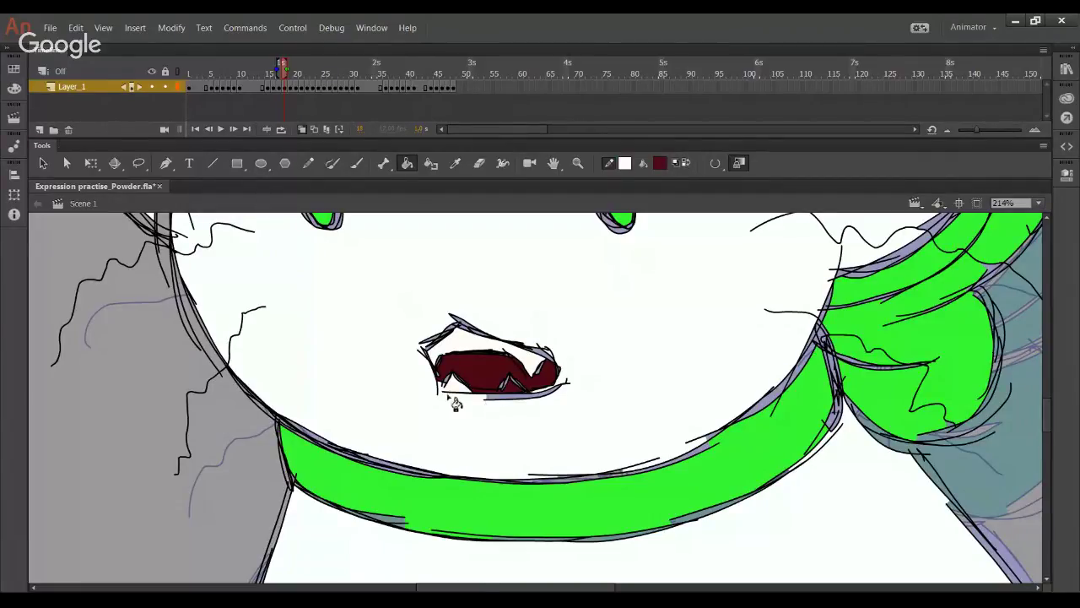
key("ctrl+z")
key("ctrl+z")
key("ctrl+z")
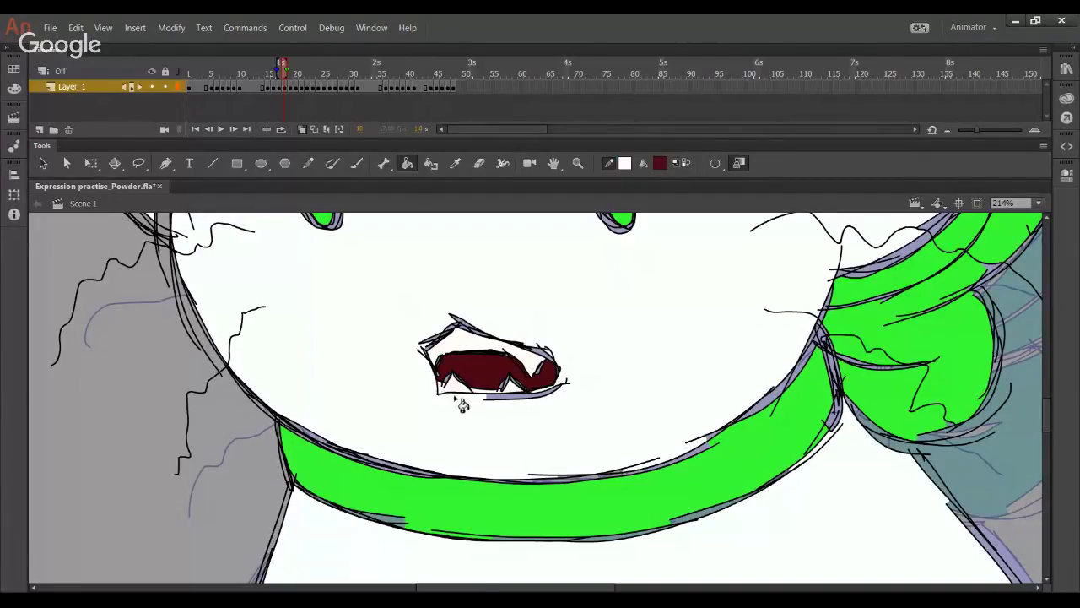
Step: Fill the mouth on frame 17 with white
left_click(209, 133)
left_click(555, 473)
key("ctrl+z")
left_click(684, 163)
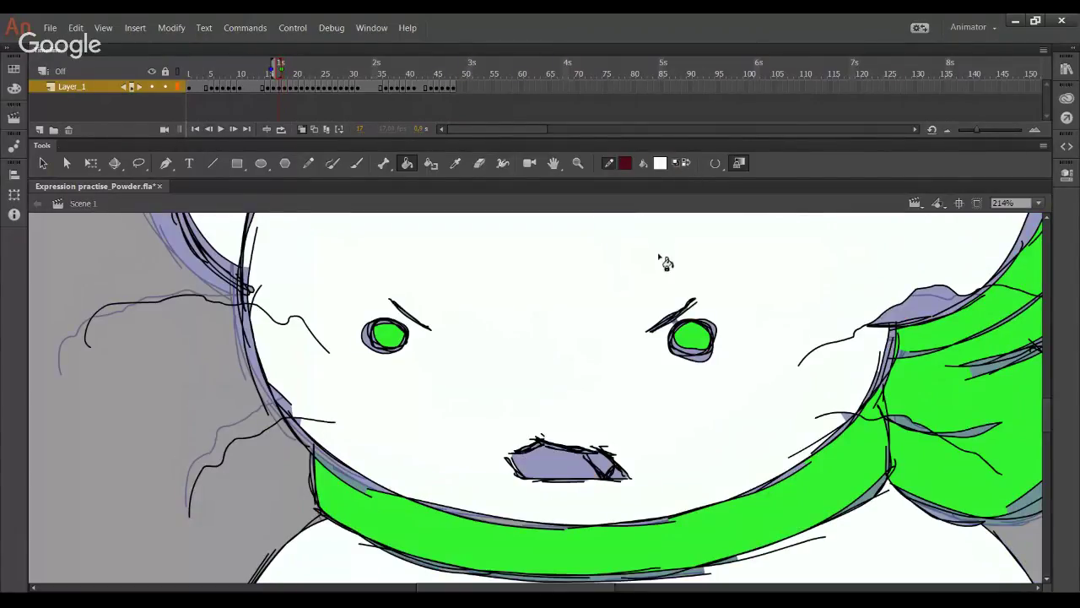
left_click(561, 466)
Step: Fill the small open mouth on frames 6 and 5 with dark red
left_click(209, 130)
left_click(209, 129)
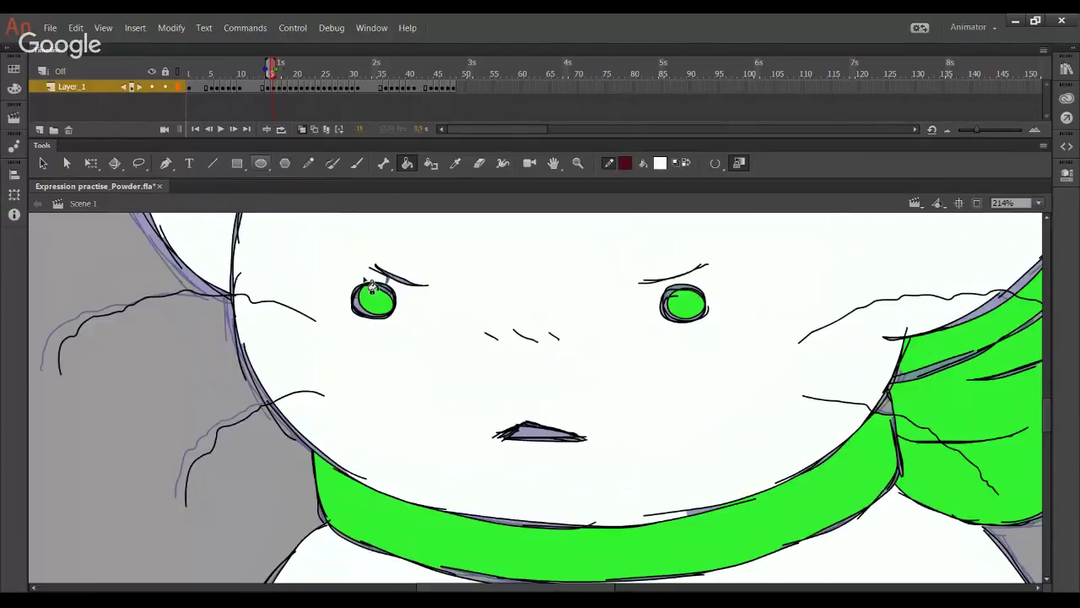
left_click(210, 131)
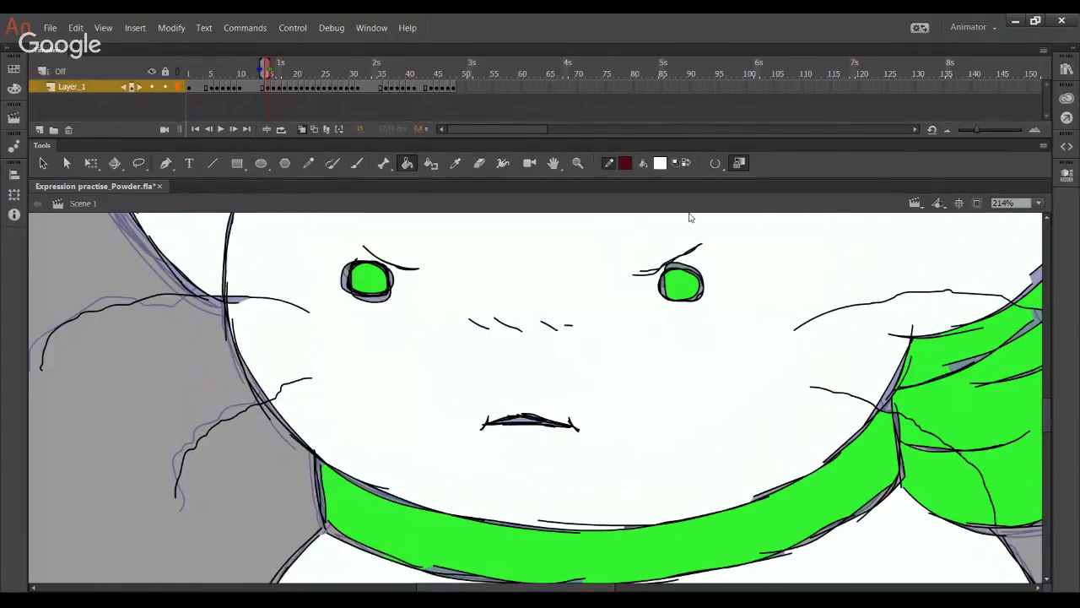
mouse_move(243, 83)
left_mouse_down()
mouse_move(193, 76)
mouse_move(213, 70)
left_mouse_up()
left_click(220, 70)
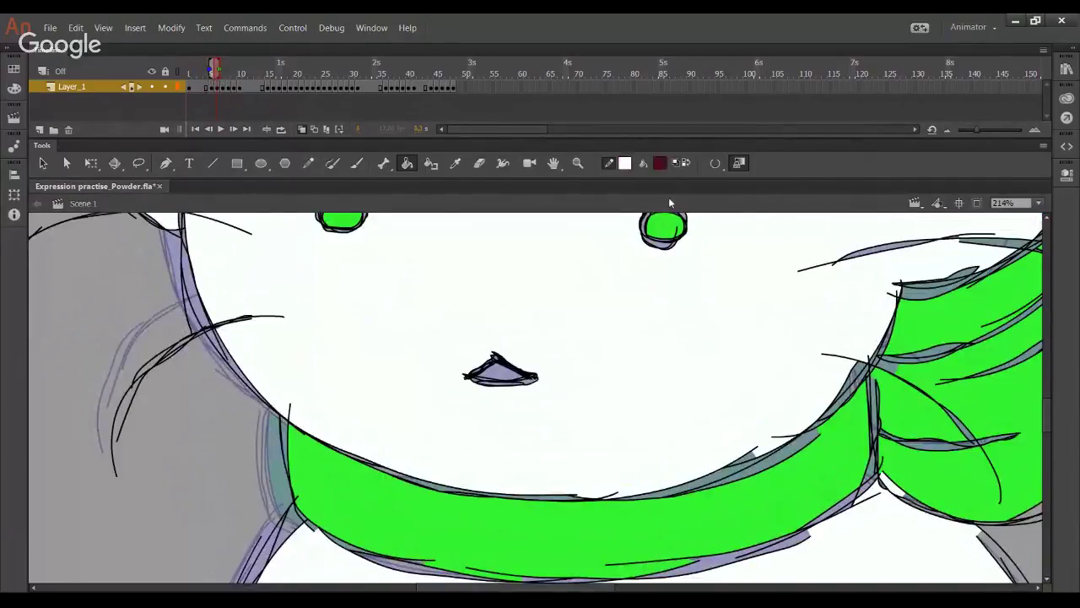
left_click(506, 375)
left_click(211, 74)
left_click(473, 336)
Step: On frame 19, fill the inside of the open mouth with dark red, including its corner section
mouse_move(189, 71)
left_mouse_down()
mouse_move(288, 82)
mouse_move(285, 95)
left_mouse_up()
scroll(447, 374, "up", 3)
left_click(449, 371)
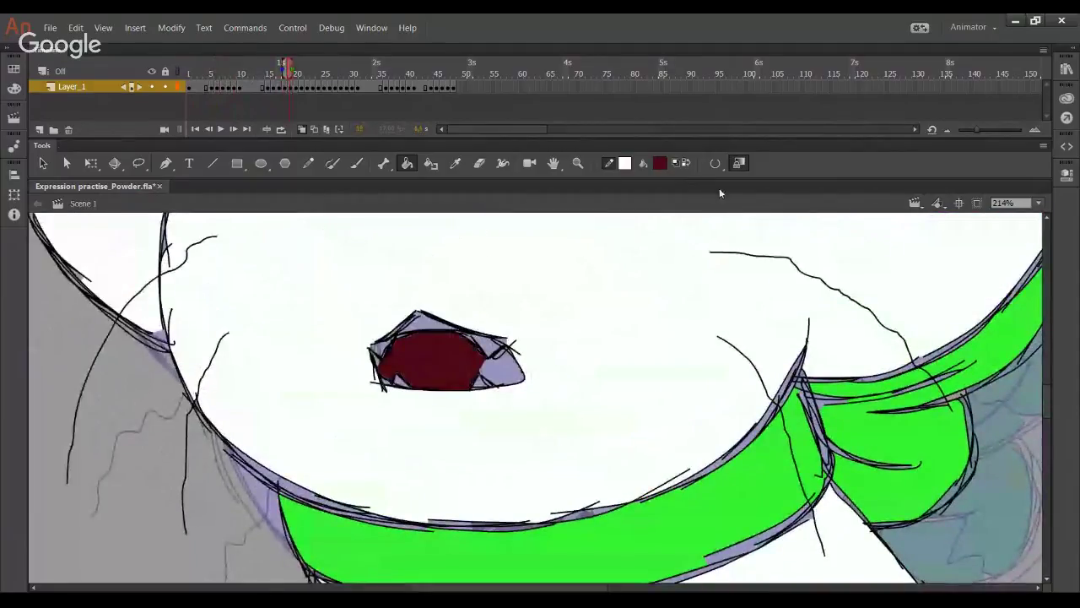
left_click(503, 382)
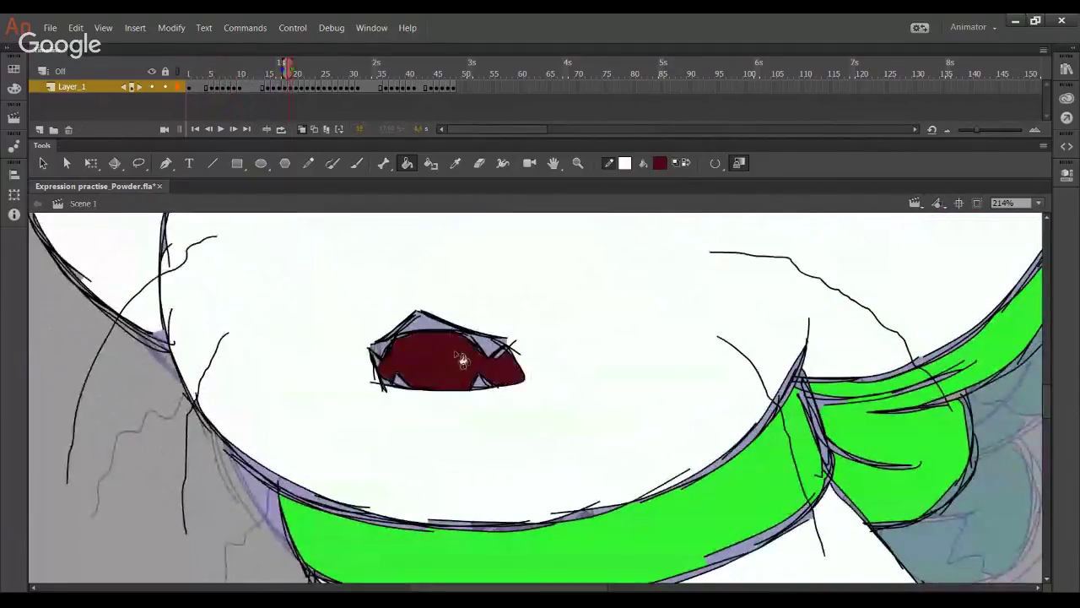
Step: Fill the upper and lower teeth on frame 19 with white
left_click(379, 347)
left_click(419, 325)
left_click(403, 383)
left_click(480, 385)
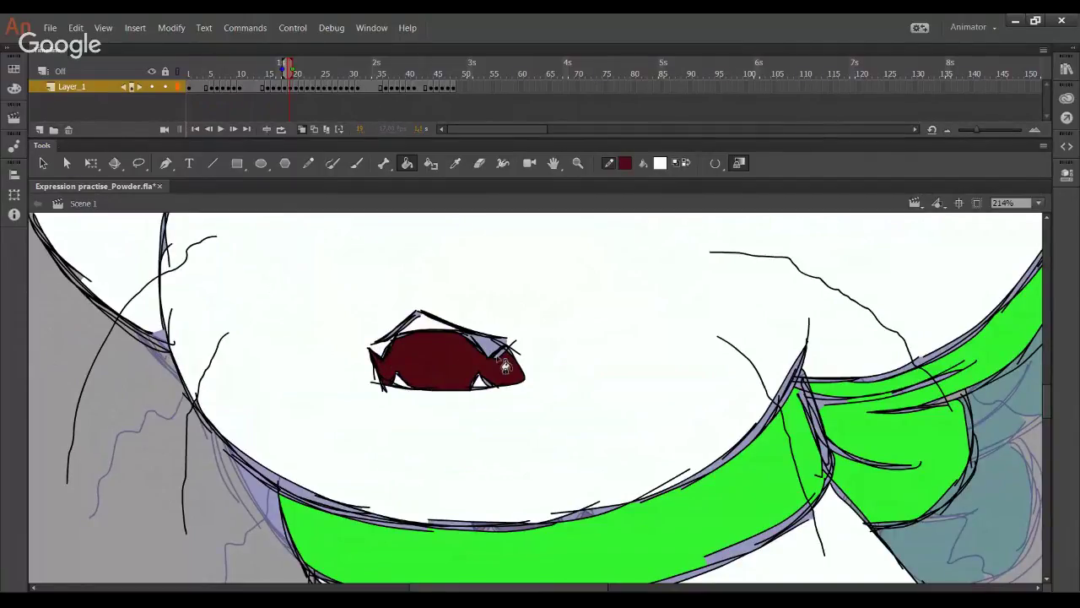
Step: Fill the inside of the wide-open mouth on frame 20 with dark red
left_click(295, 76)
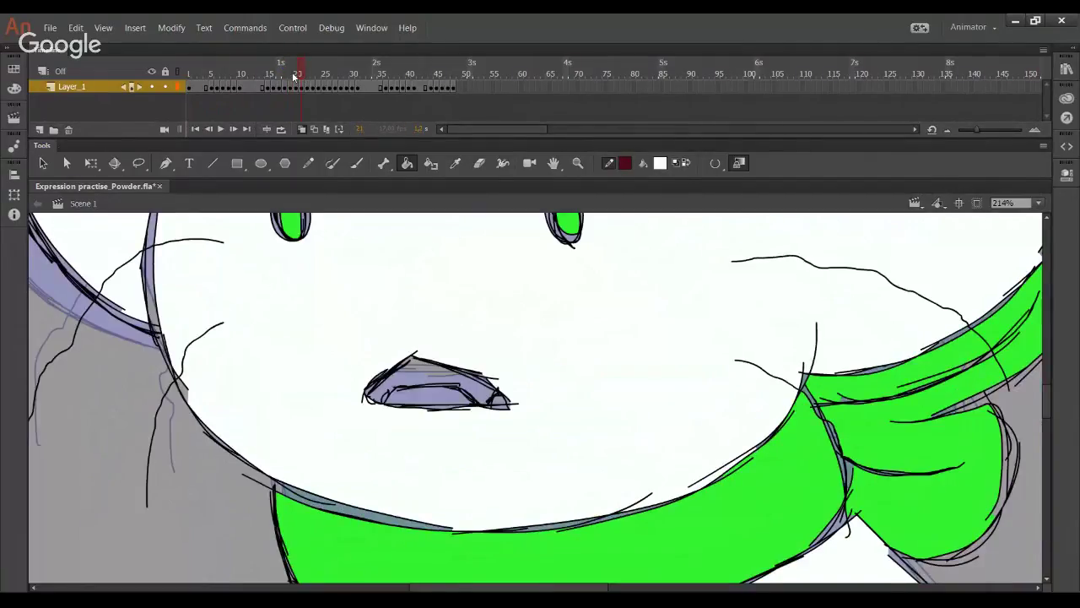
left_click(294, 76)
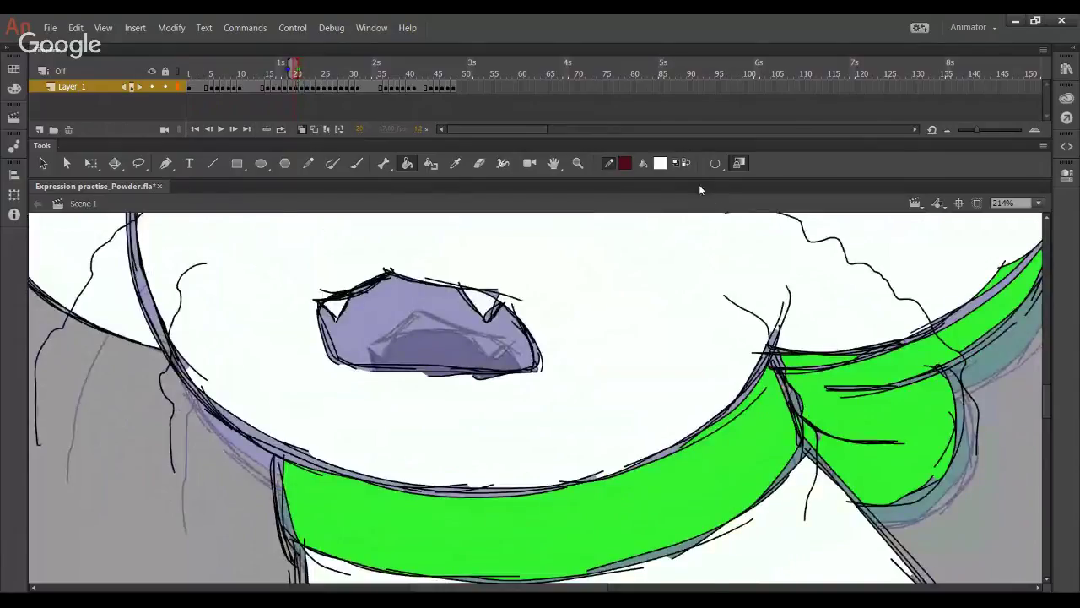
left_click(680, 162)
left_click(414, 325)
Step: On frame 21, fill the two mouth openings with dark red and the surrounding teeth with white
left_click(233, 129)
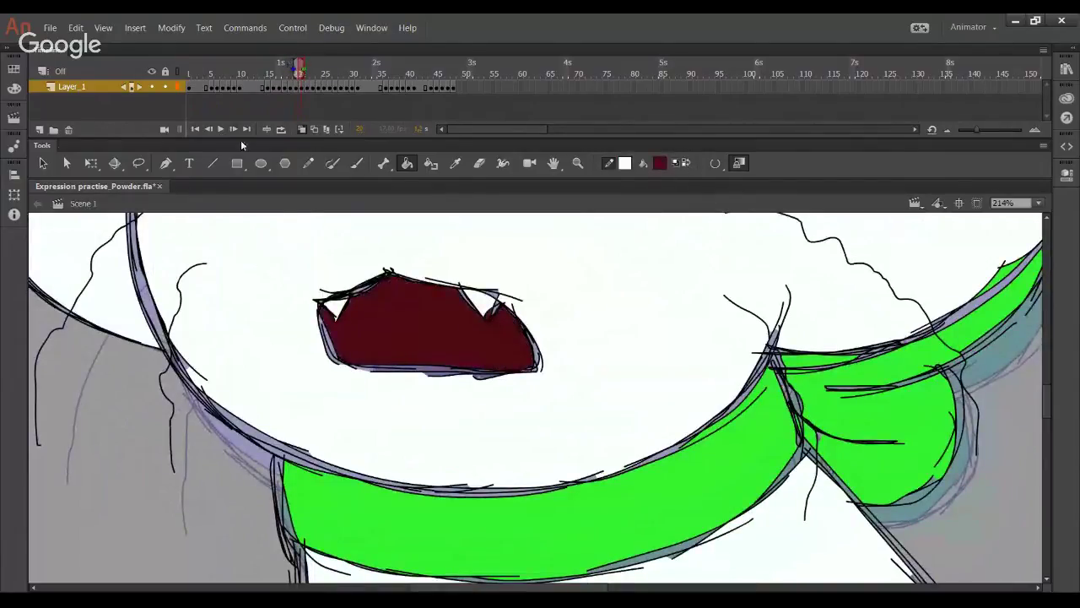
left_click(435, 399)
left_click(500, 404)
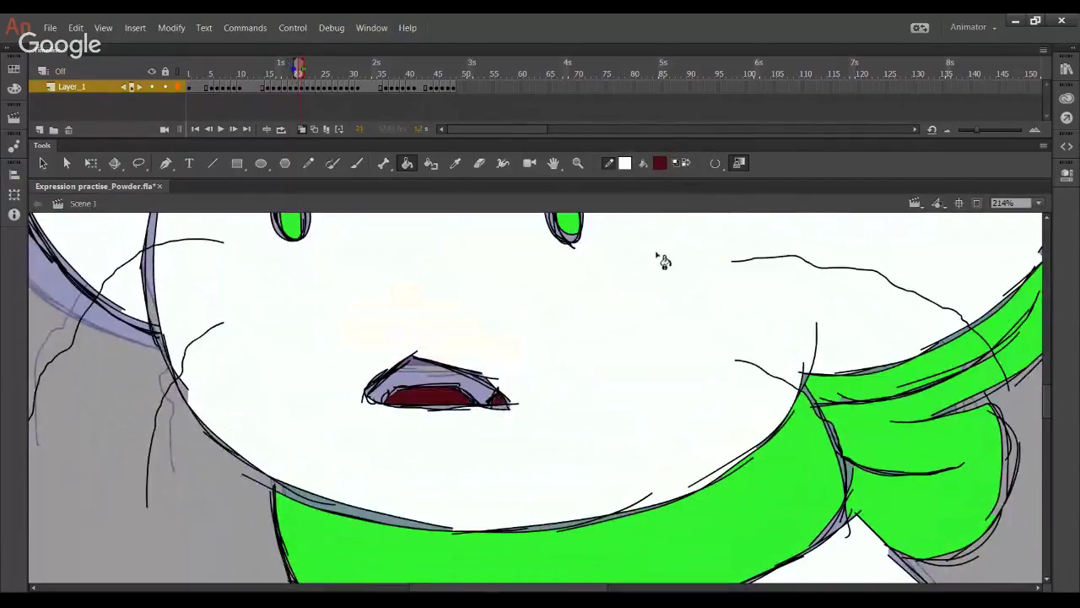
left_click(680, 162)
left_click(427, 372)
left_click(390, 399)
left_click(477, 394)
Step: Fill the small mouth on frames 22 and 23 with white
left_click_drag(268, 73, 283, 76)
left_click(302, 75)
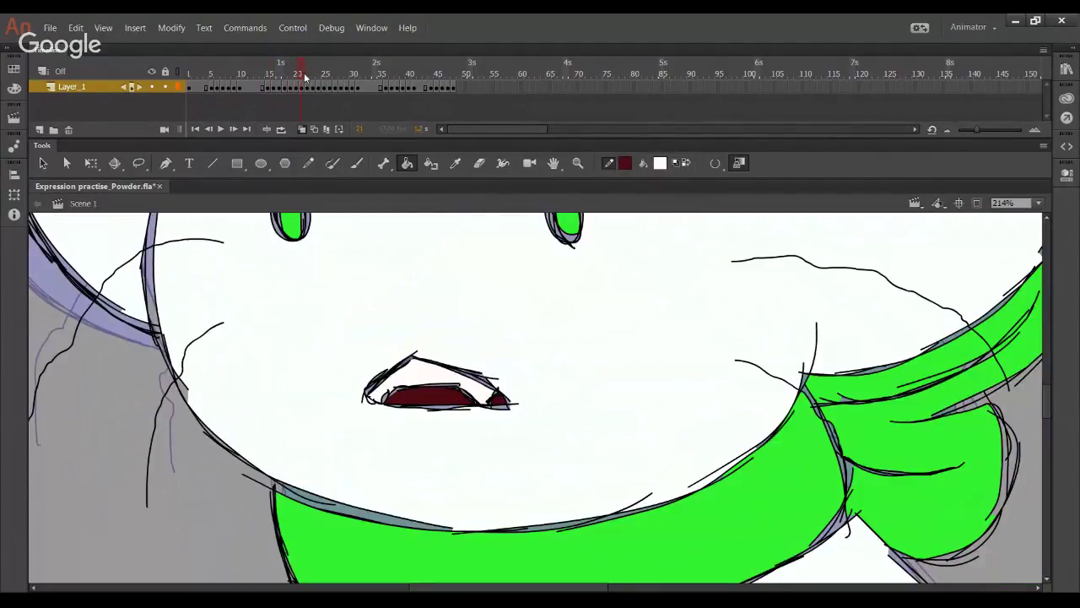
left_click(306, 77)
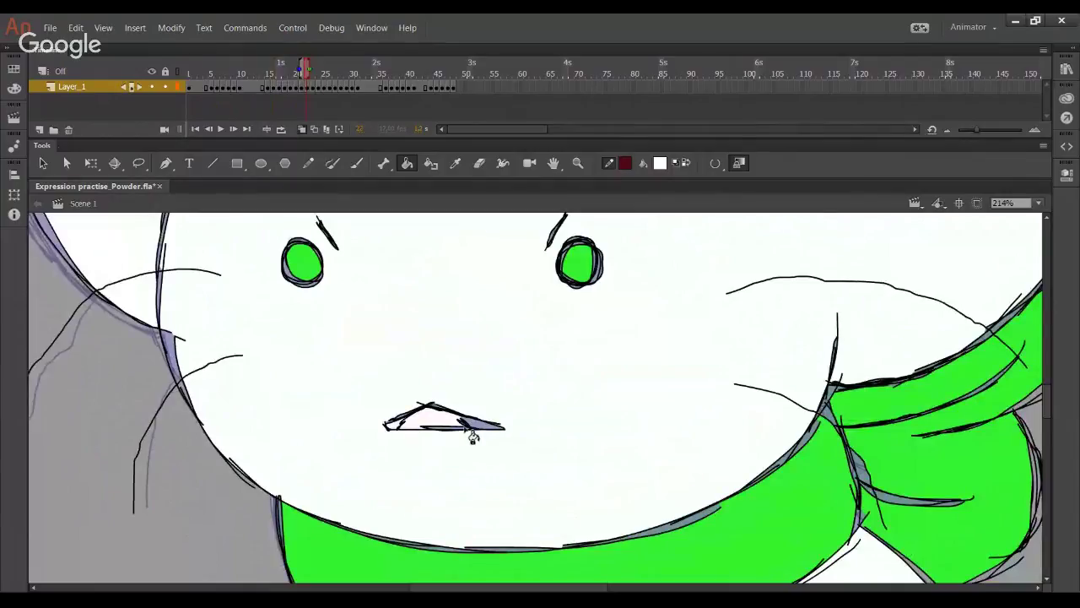
left_click(311, 74)
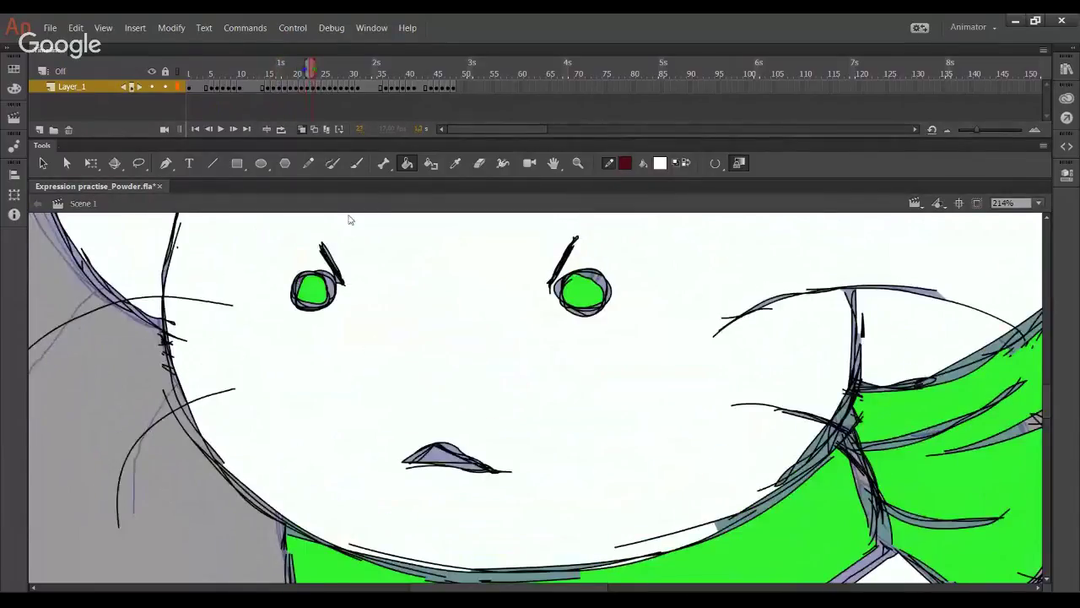
left_click(451, 474)
Step: Fill the triangular mouth on frames 24 and 25 with white
left_click(322, 67)
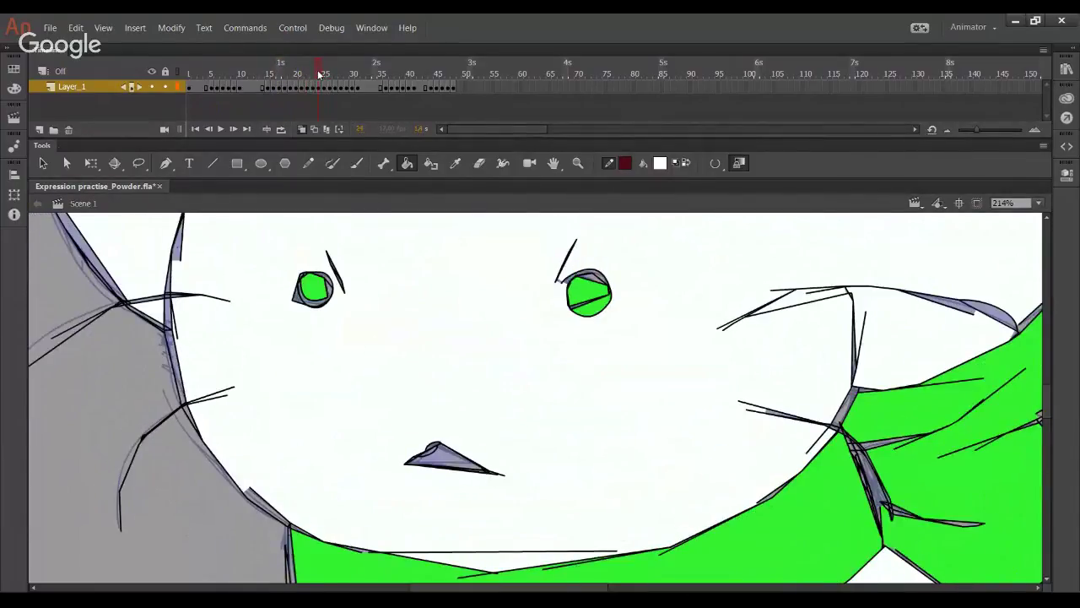
left_click(418, 458)
left_click(234, 129)
left_click(446, 462)
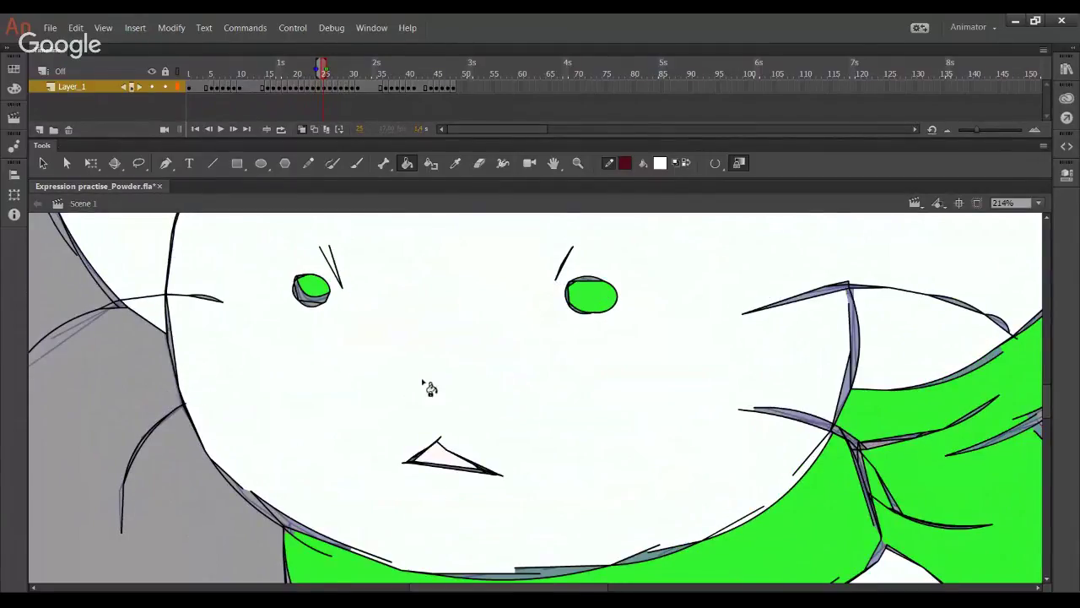
Step: Fill the mouth on frame 27 with white and advance to frame 28
left_click(231, 130)
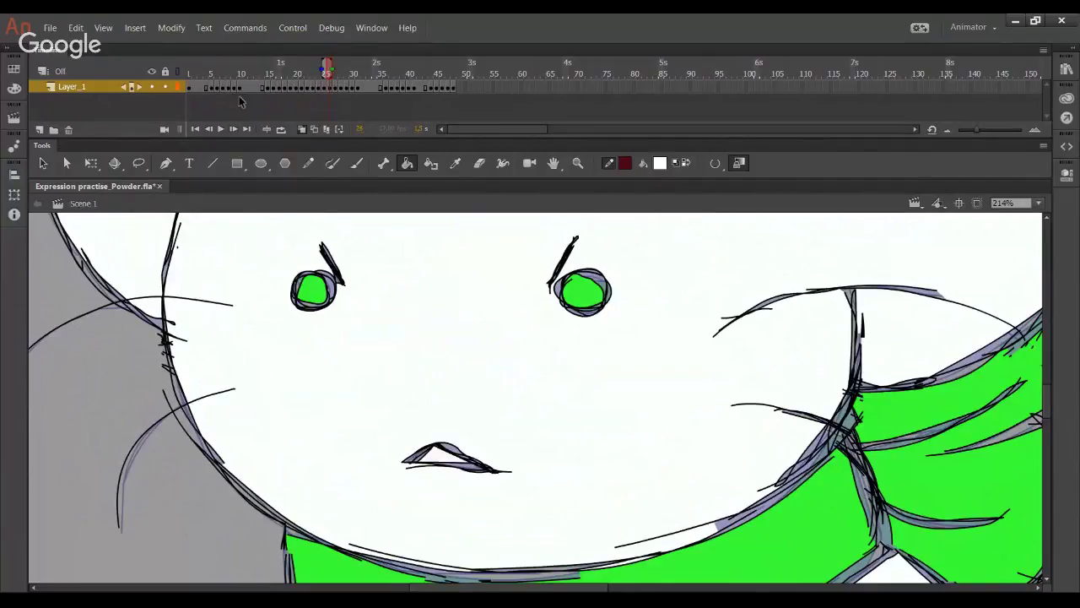
left_click(233, 129)
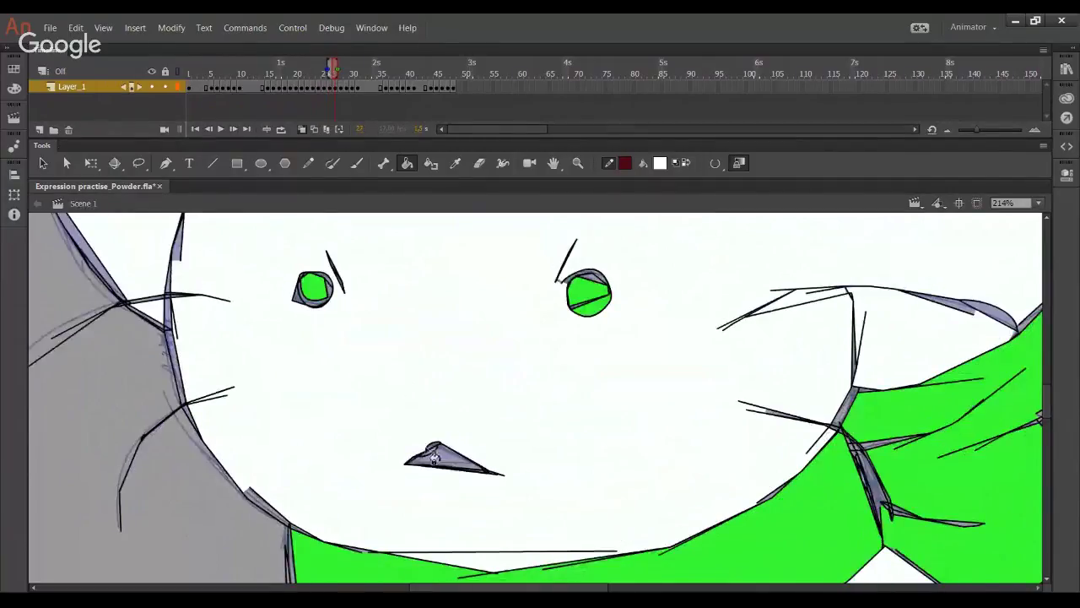
left_click(429, 470)
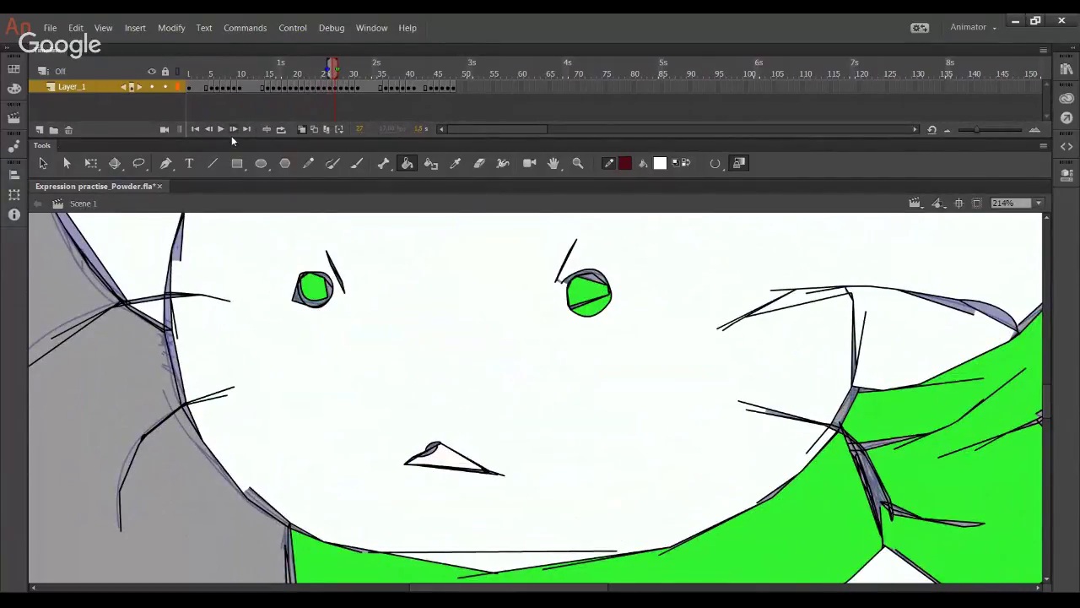
left_click(232, 131)
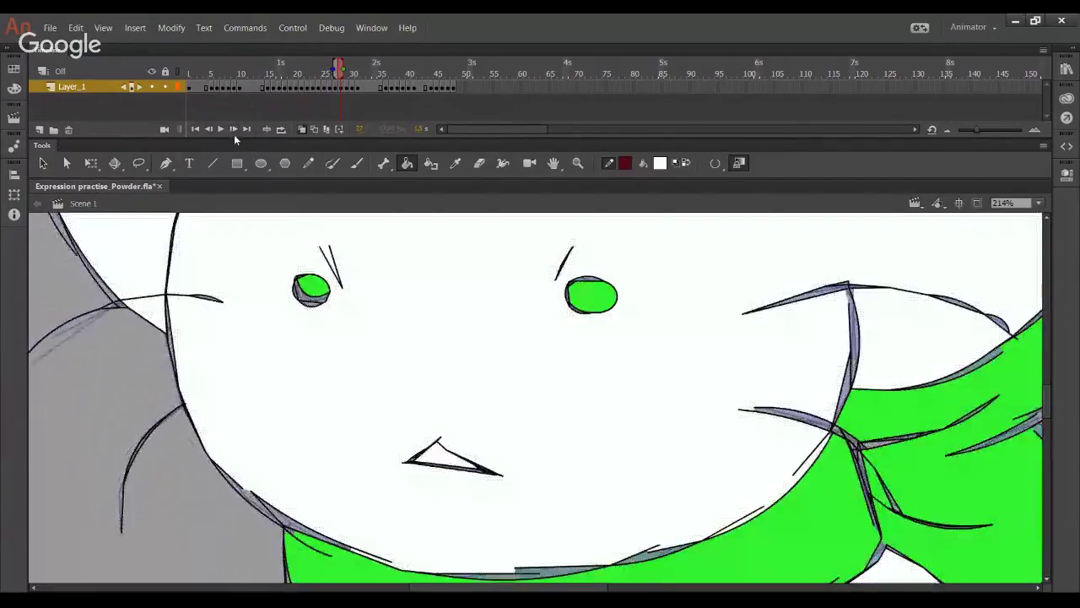
Step: Add a new layer above the cat drawing and lock the drawing layer
left_click(234, 131)
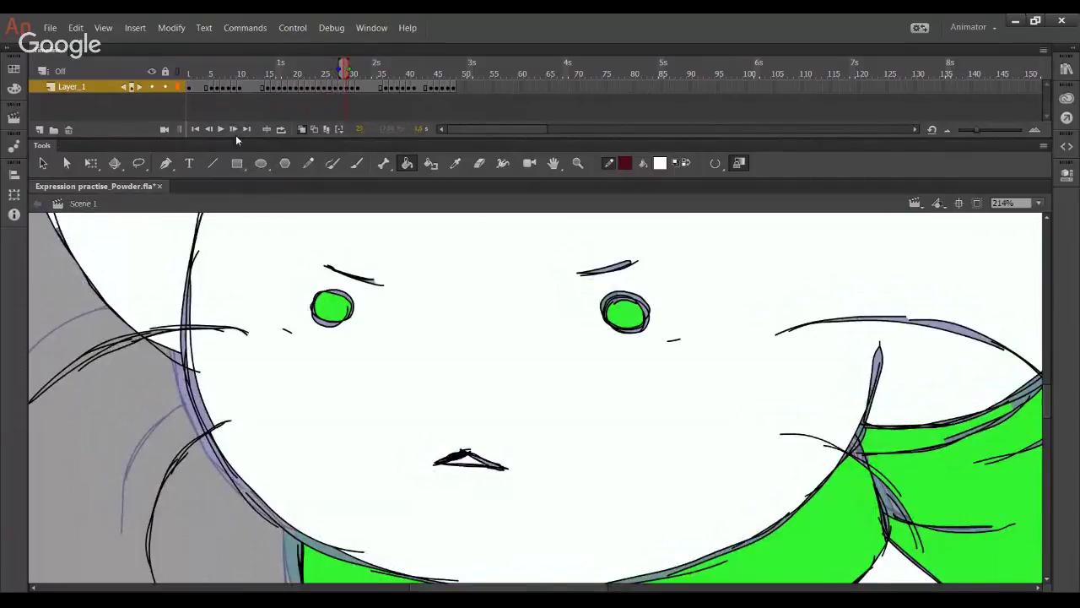
left_click(233, 131)
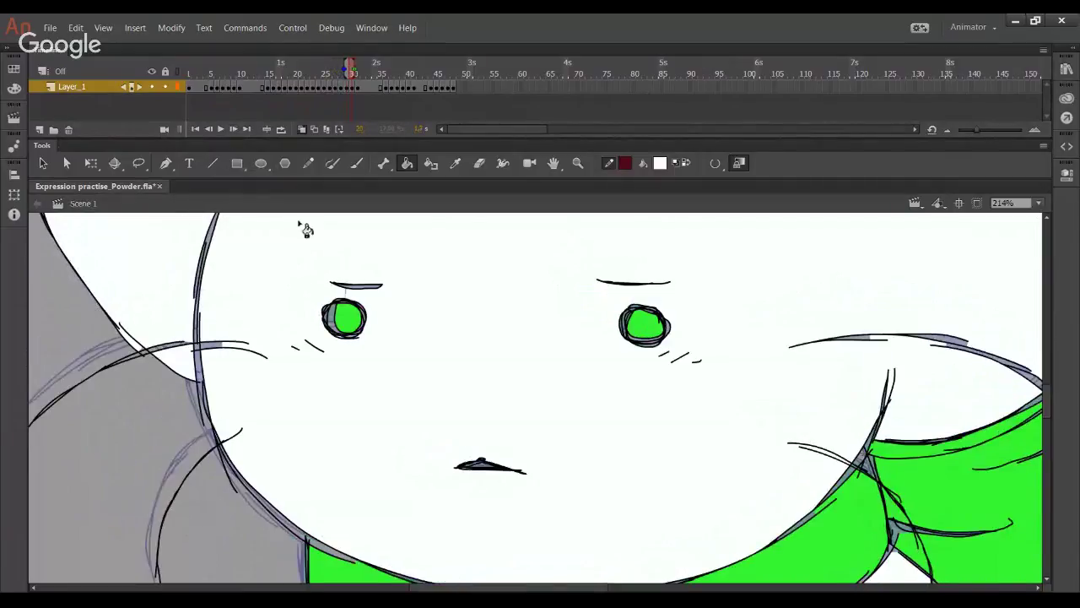
left_click(234, 130)
left_click_drag(528, 424, 456, 424)
left_click_drag(356, 73, 255, 71)
left_click_drag(484, 500, 393, 369)
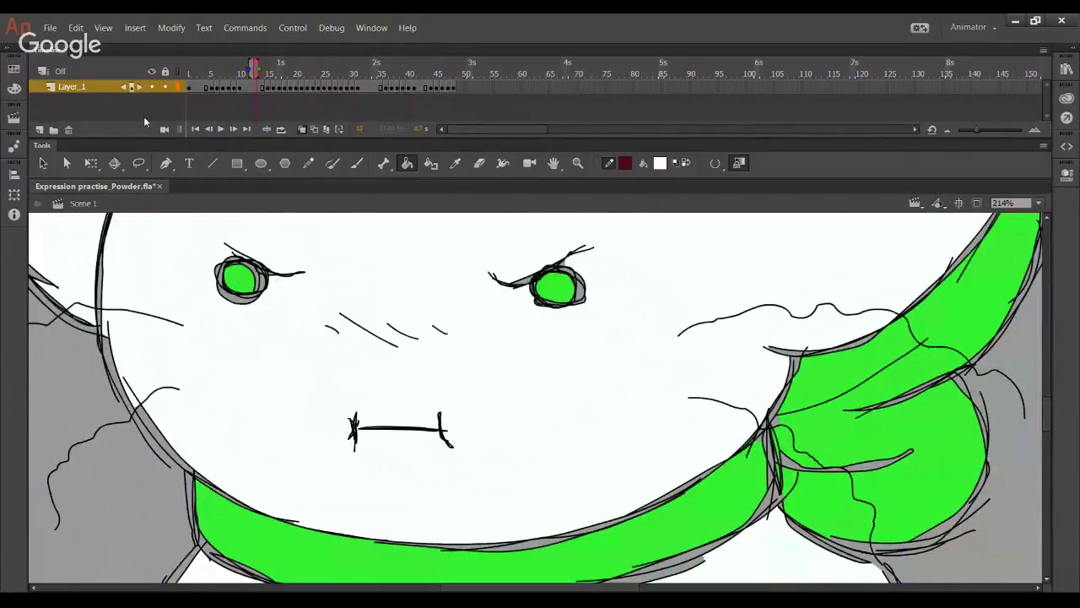
left_click(40, 131)
Step: Insert blank keyframes at frames 10 and 15 of the new layer
left_click(226, 93)
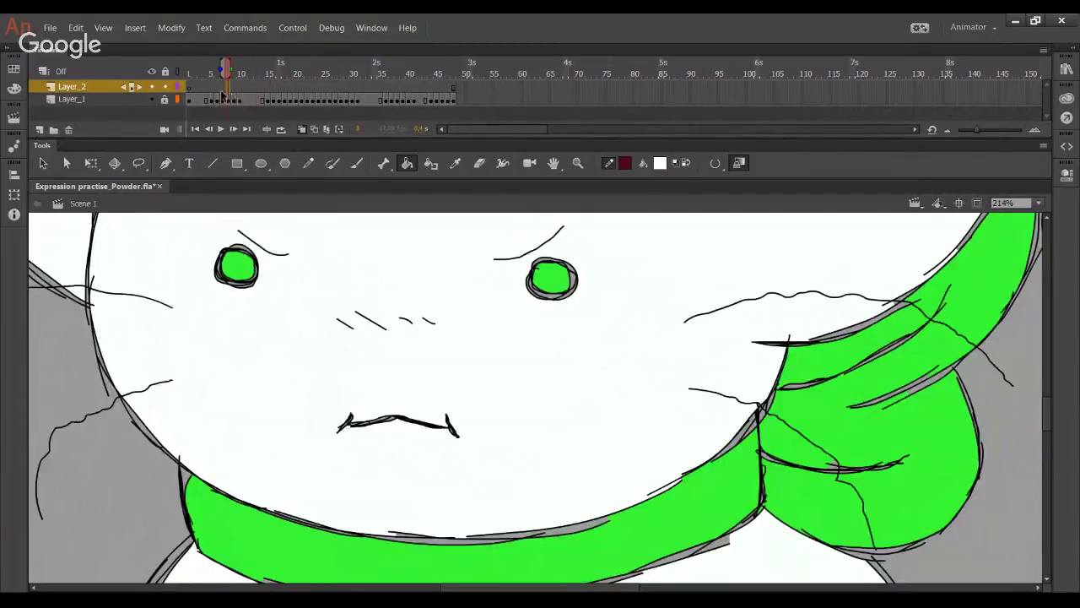
left_click(221, 92)
left_click(212, 92)
left_click(240, 92)
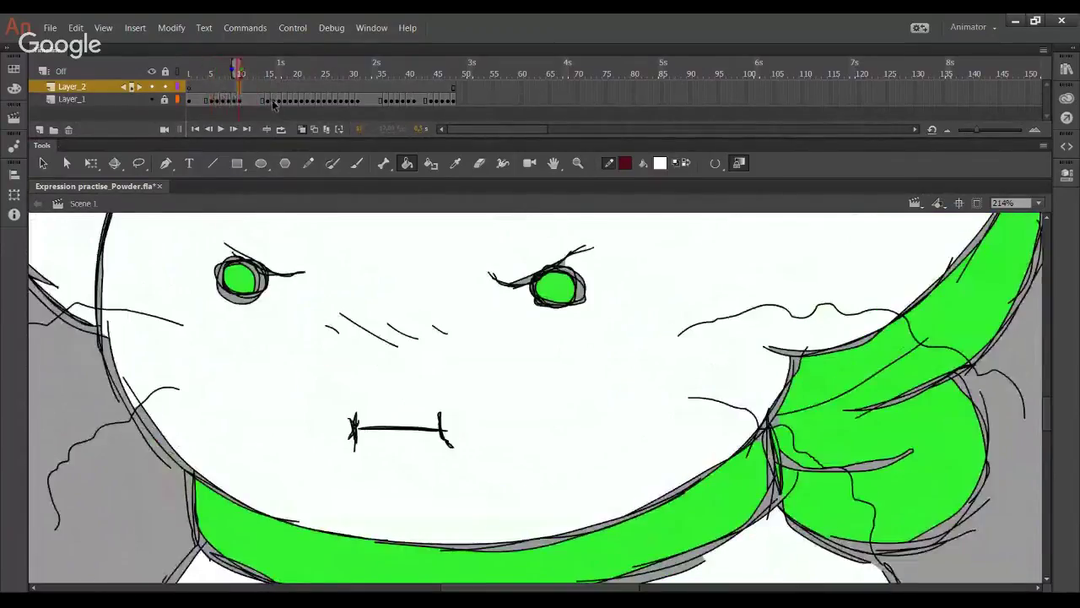
key("period")
key("period")
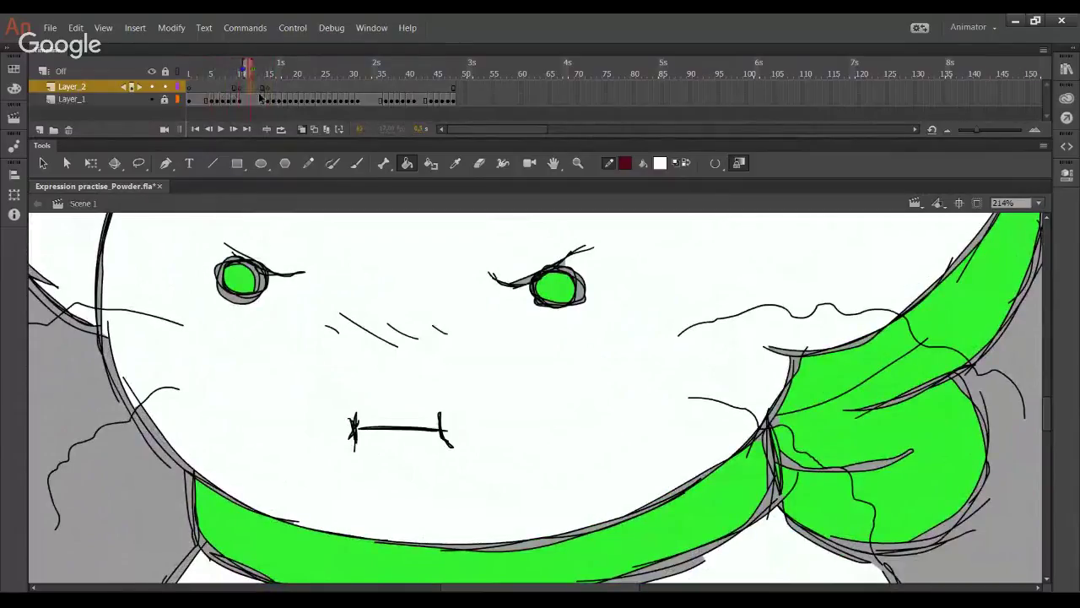
Step: Activate the Brush tool with a semi-transparent teal green fill colour
key("b")
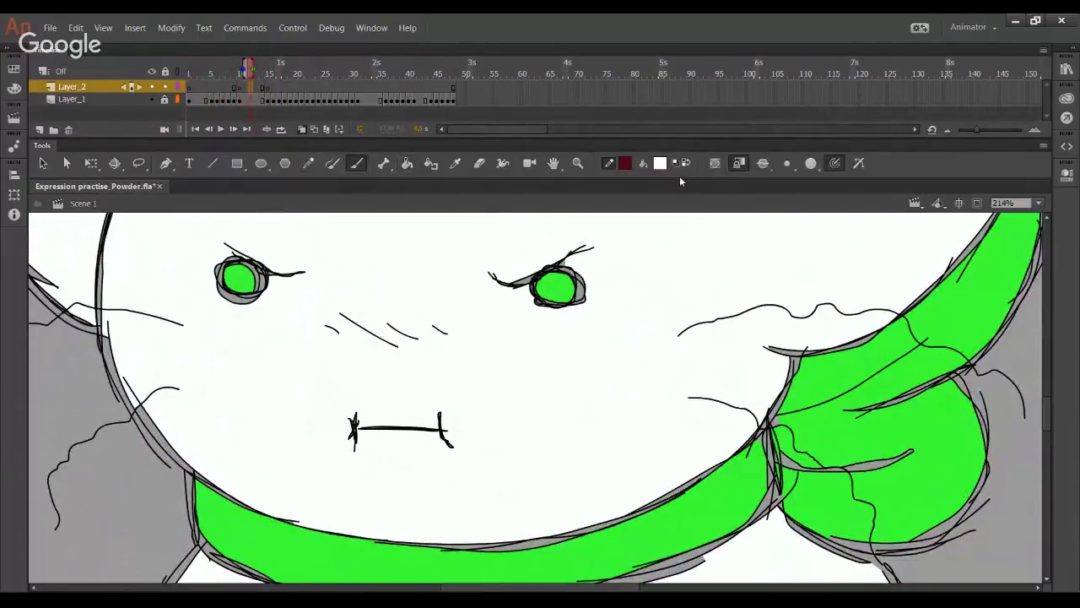
left_click(660, 164)
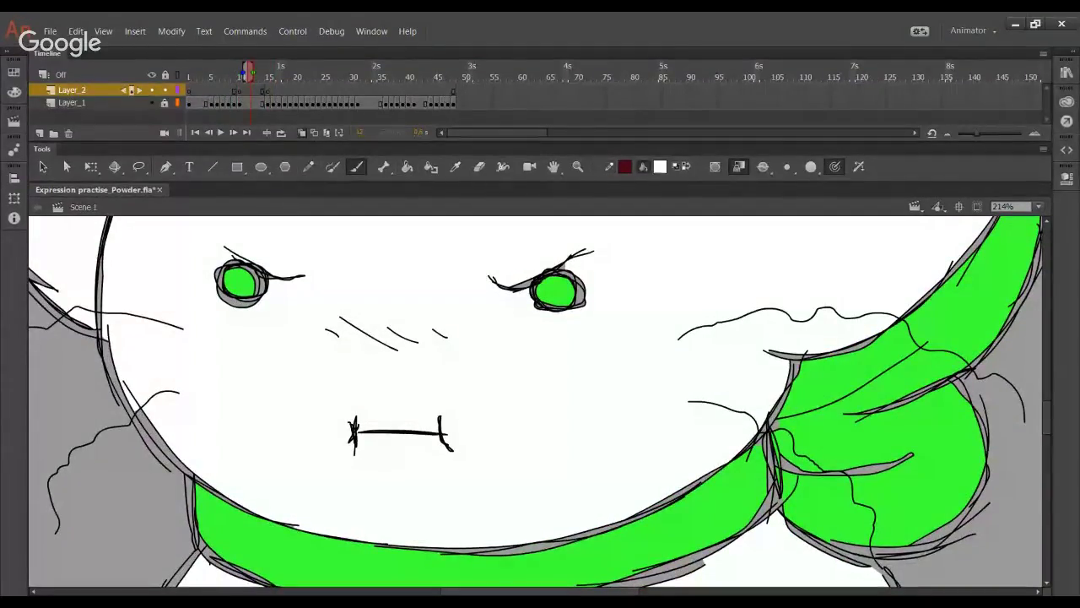
left_click(658, 186)
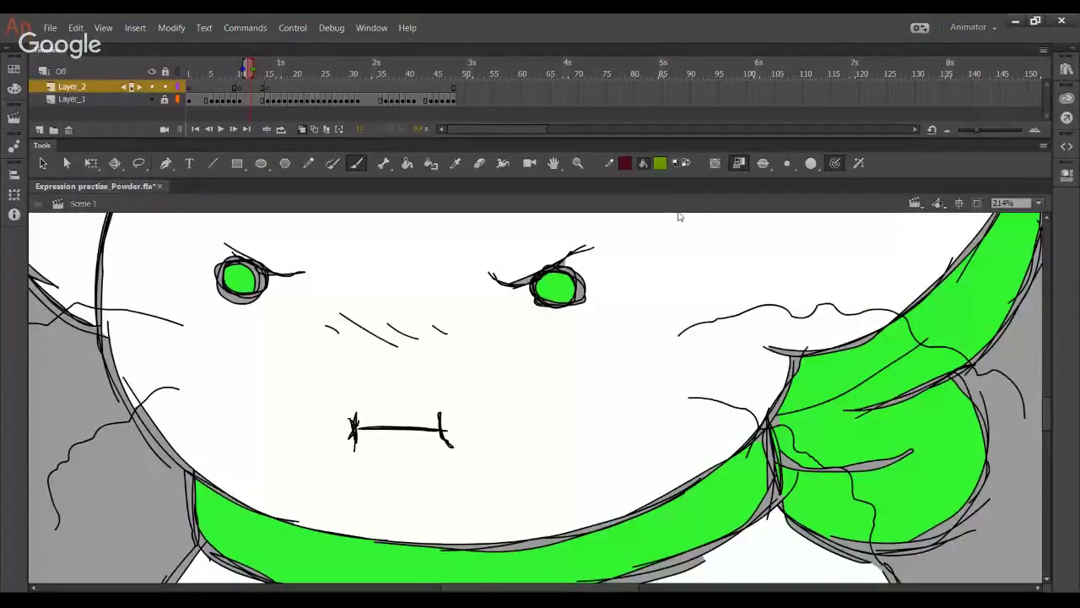
left_click(767, 191)
left_click(661, 171)
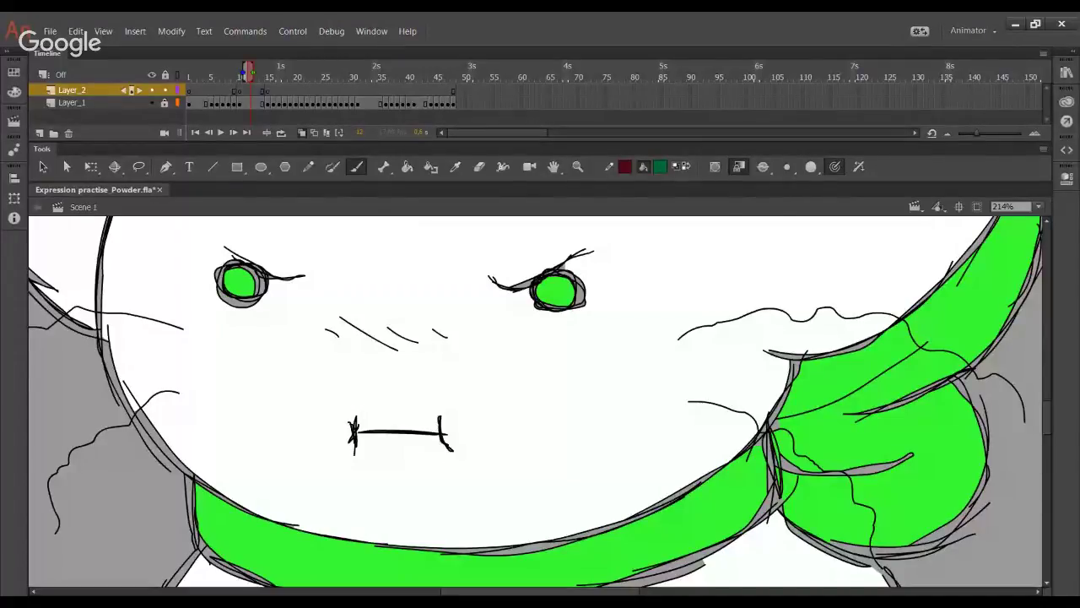
Step: Enlarge the brush and paint an oval blush over the hatch lines between the eyes and mouth at frame 12
left_click_drag(369, 328, 429, 334)
key("ctrl+z")
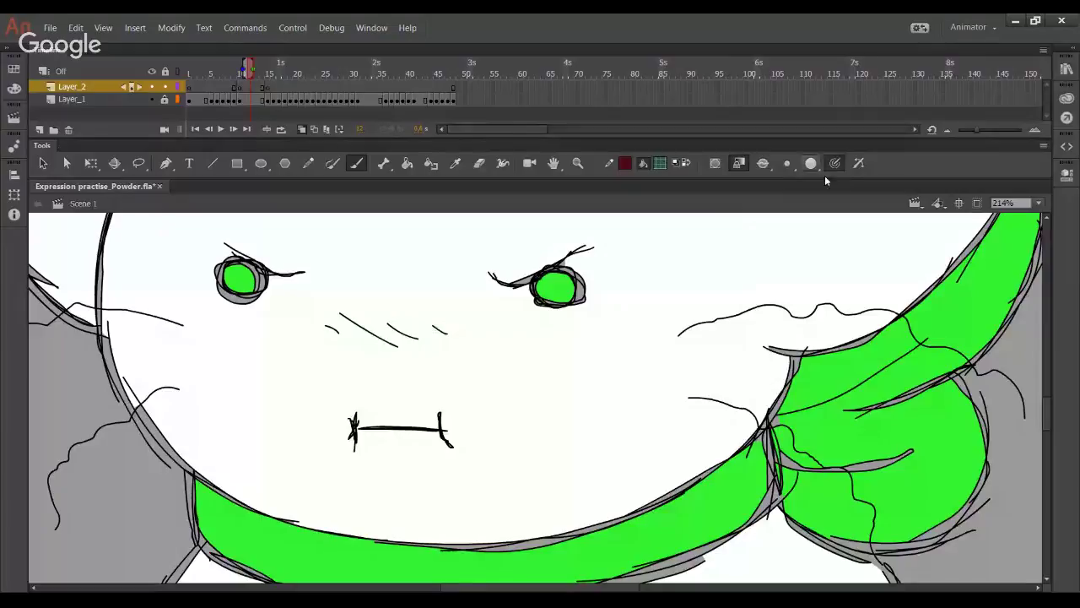
left_click(787, 163)
mouse_move(361, 331)
left_mouse_down()
mouse_move(343, 326)
mouse_move(436, 333)
mouse_move(325, 328)
mouse_move(446, 334)
mouse_move(340, 321)
mouse_move(381, 345)
mouse_move(451, 332)
left_mouse_up()
key("ctrl+z")
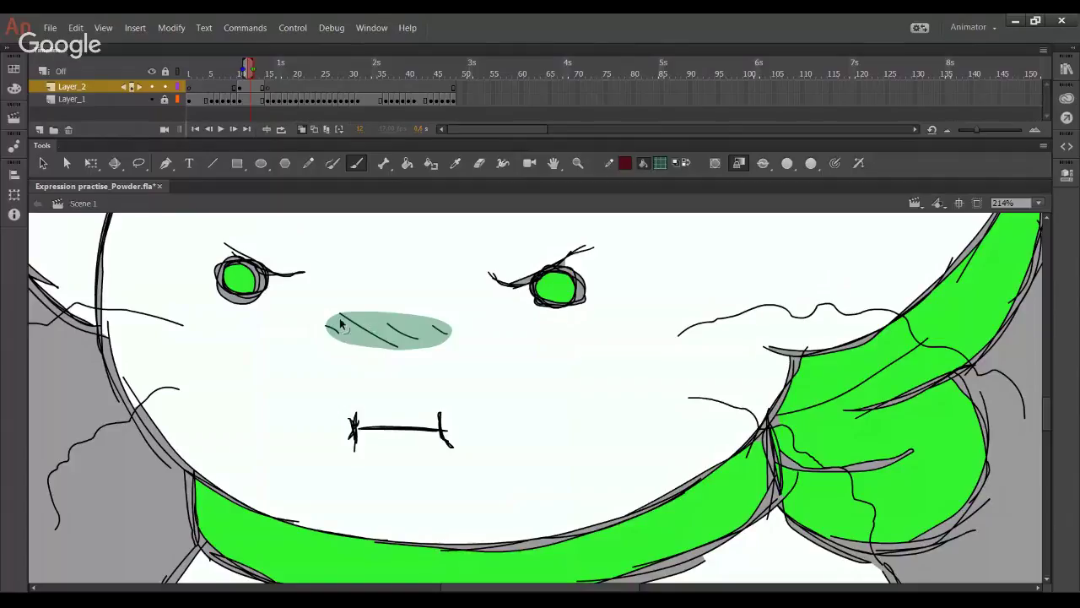
mouse_move(385, 316)
left_mouse_down()
mouse_move(414, 349)
mouse_move(454, 311)
left_mouse_up()
Step: Recolour the oval blush with a brighter semi-transparent green using the Paint Bucket
key("k")
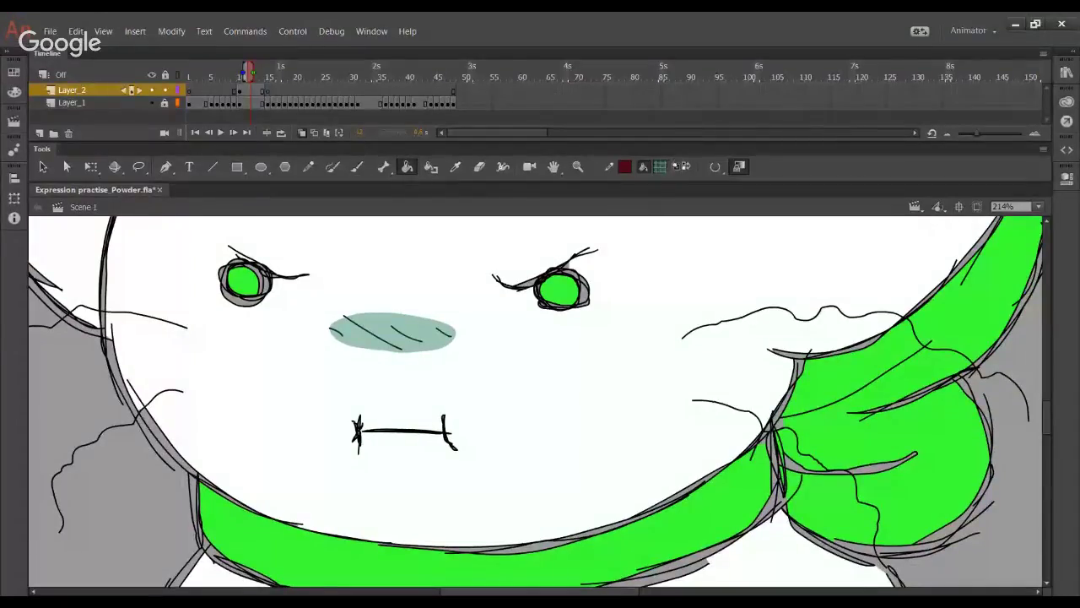
left_click(432, 342)
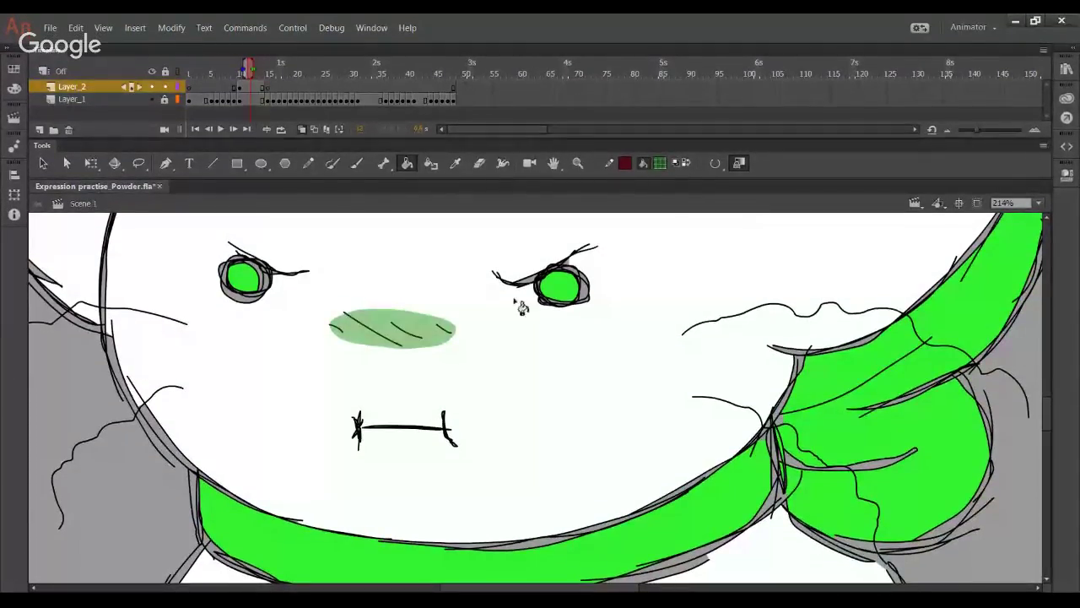
left_click(658, 164)
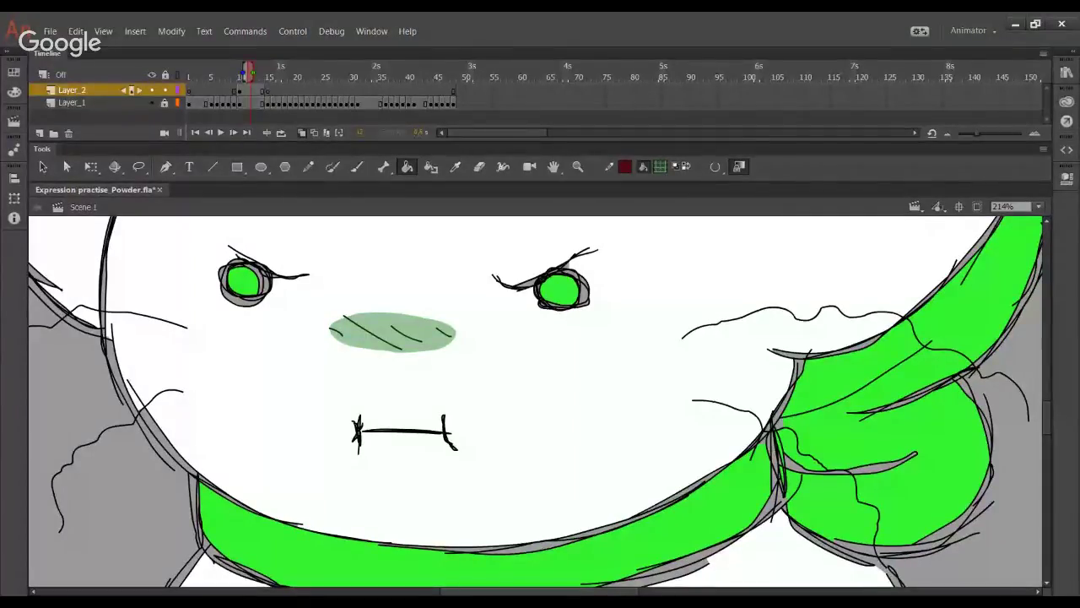
left_click(399, 336)
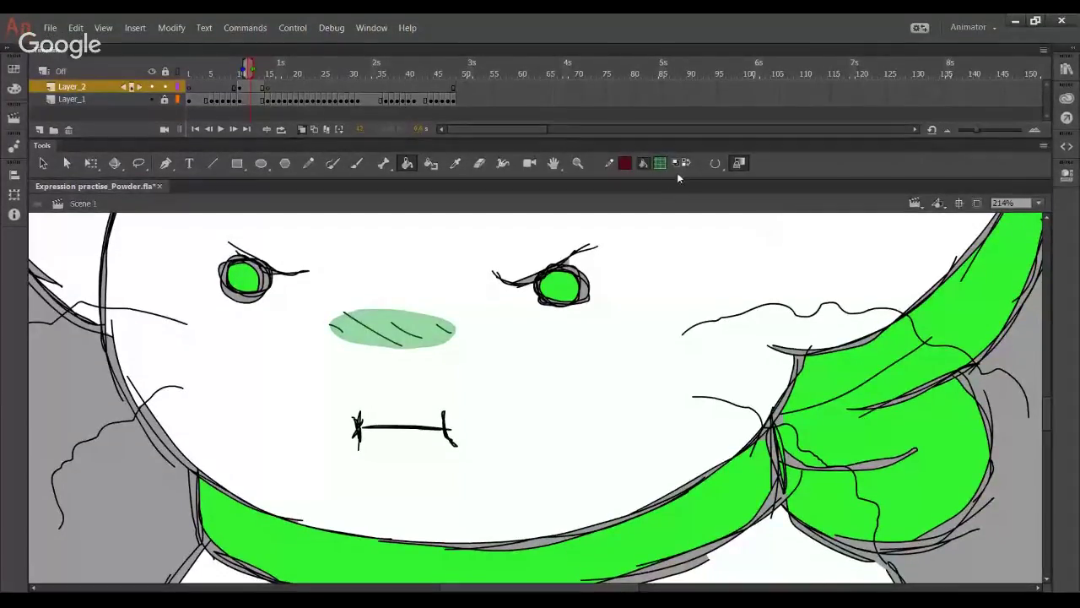
left_click(661, 167)
left_click(455, 168)
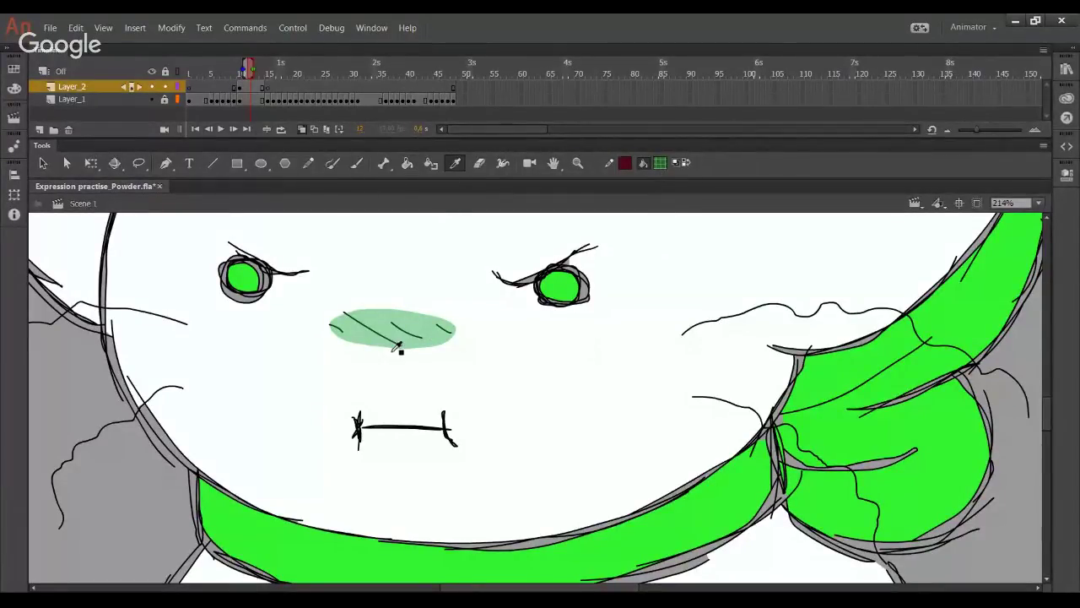
left_click(384, 323)
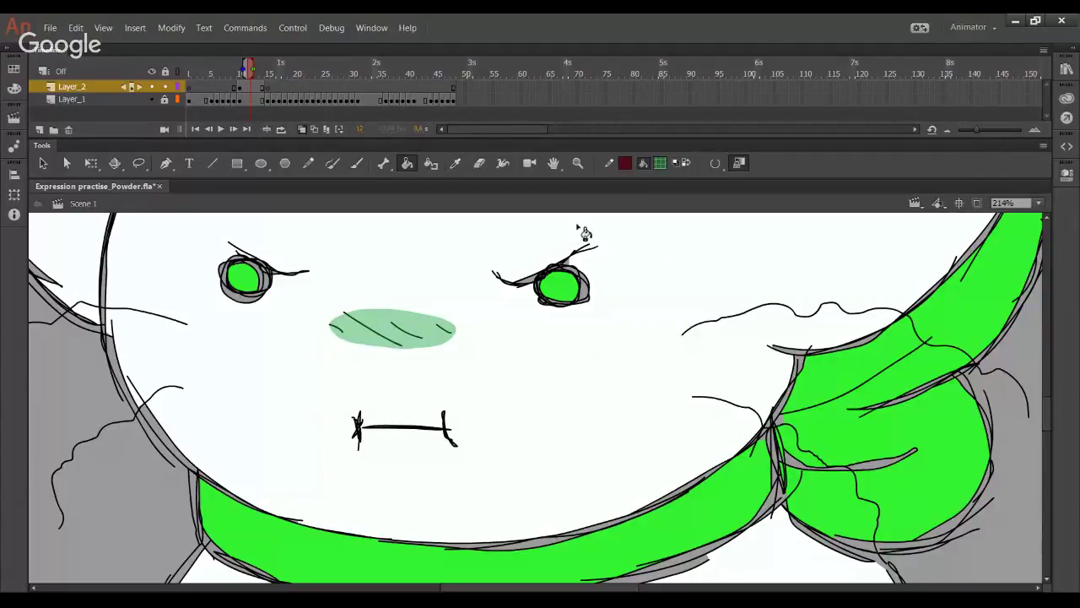
Step: Return to the Brush tool and insert blank keyframes at frames 7, 8 and 9 of the new layer
left_click(356, 165)
left_click(235, 67)
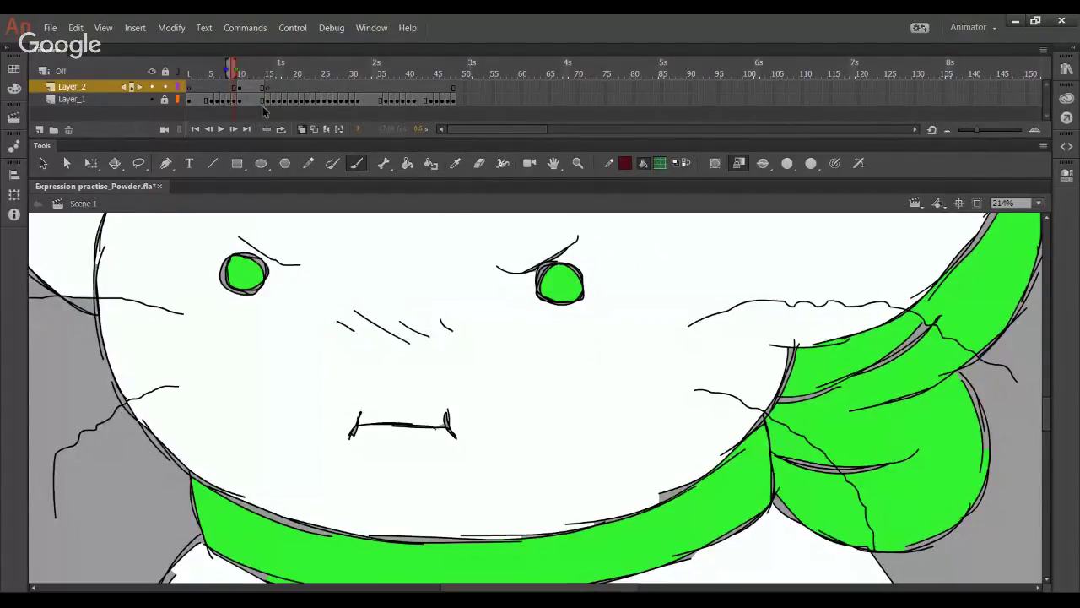
left_click_drag(223, 75, 220, 74)
left_click(211, 74)
key("F7")
key("F7")
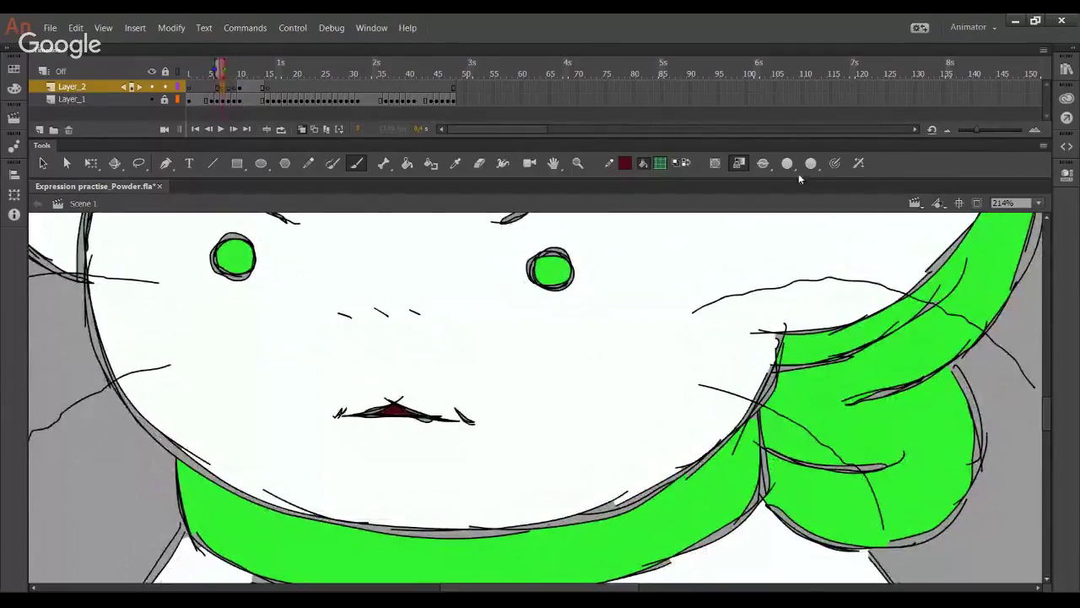
Step: Paint a thin green blush over the three short nose hatch lines on frame 7
left_click(835, 171)
left_click_drag(348, 316, 417, 316)
key("ctrl+z")
left_click_drag(348, 314, 429, 315)
Step: Paint oval green blushes over the nose hatch lines on frames 8 and 9
left_click(220, 129)
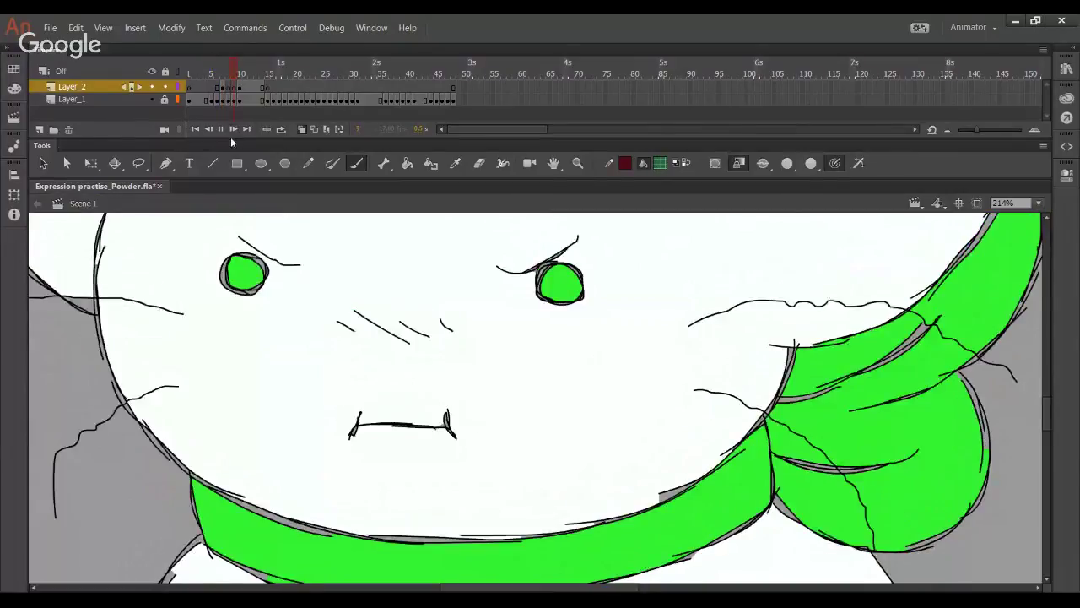
left_click_drag(354, 323, 447, 323)
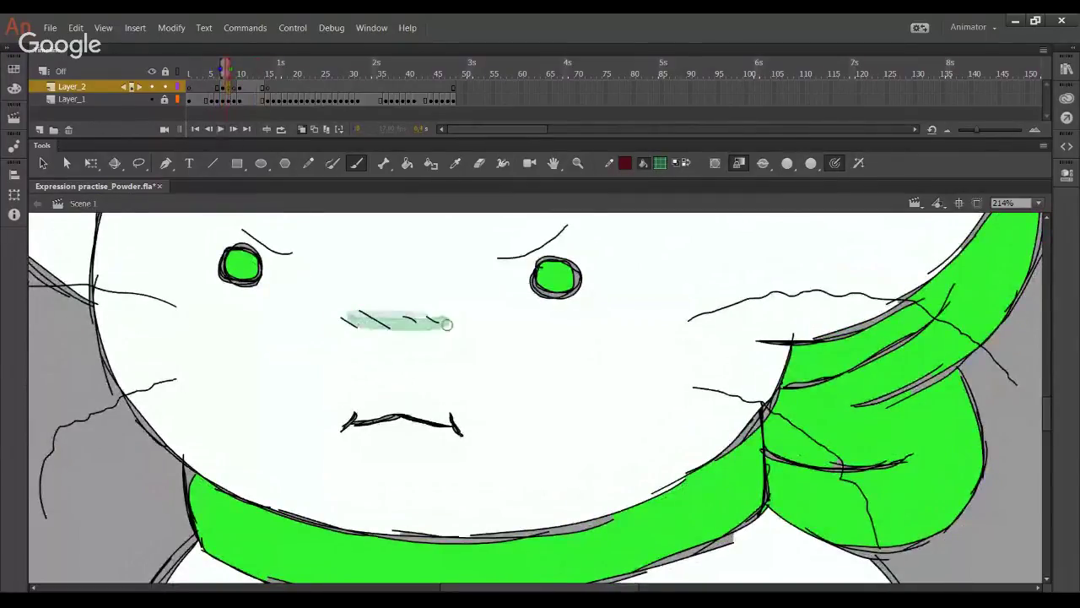
left_click_drag(347, 328, 442, 319)
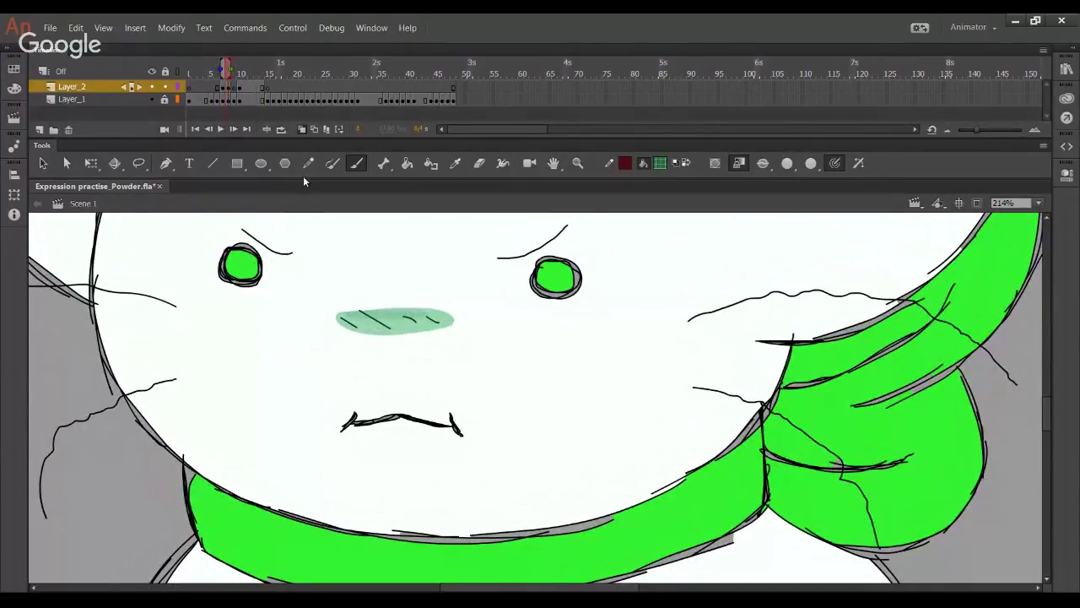
left_click(235, 87)
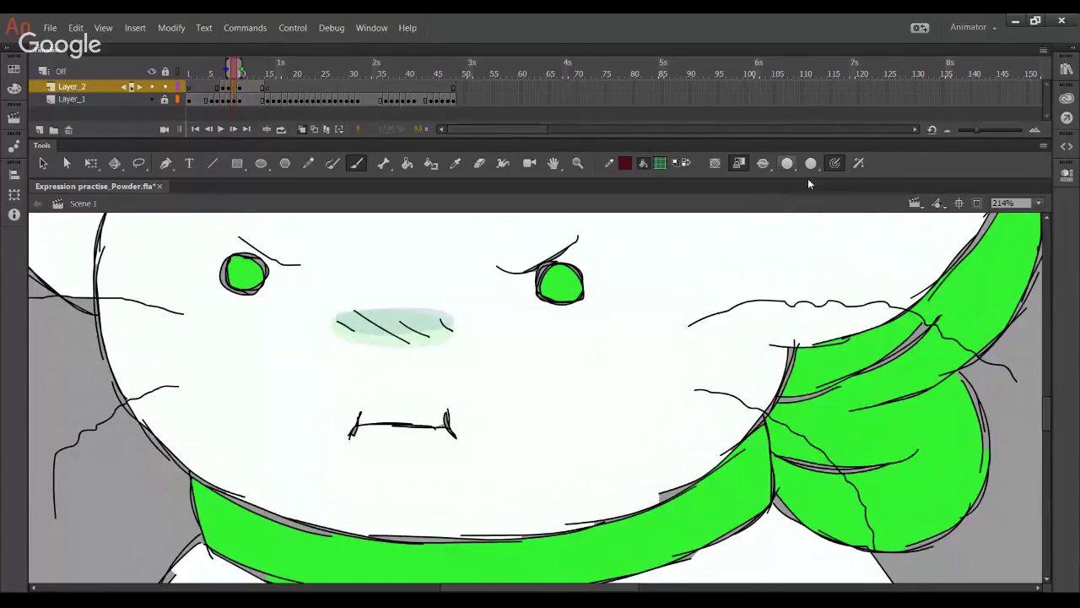
mouse_move(445, 328)
left_mouse_down()
mouse_move(341, 327)
mouse_move(401, 342)
mouse_move(445, 333)
mouse_move(361, 331)
left_mouse_up()
left_click_drag(444, 336, 471, 324)
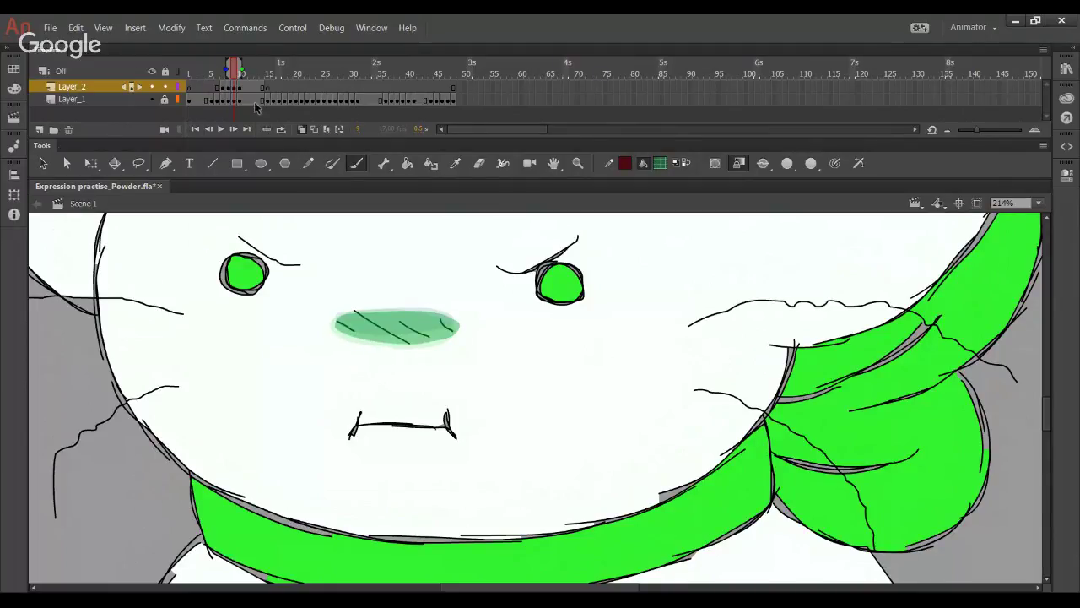
Step: Insert blank keyframes at frames 16 and 17 of the new layer and return to frame 15
left_click(276, 75)
key("period")
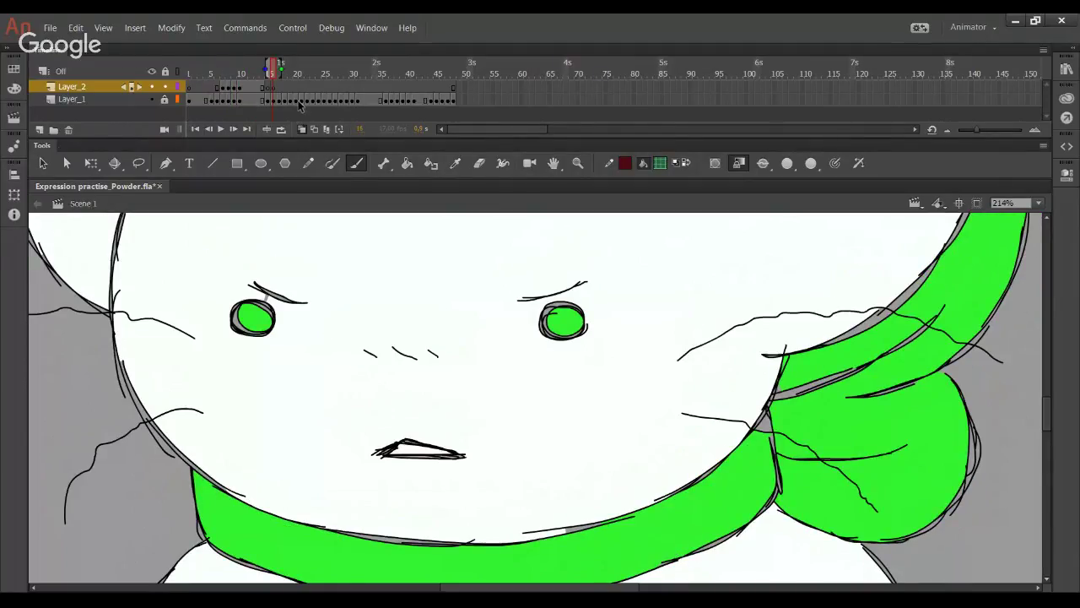
key("period")
key("period")
left_click_drag(279, 94, 287, 100)
key("comma")
key("period")
key("comma")
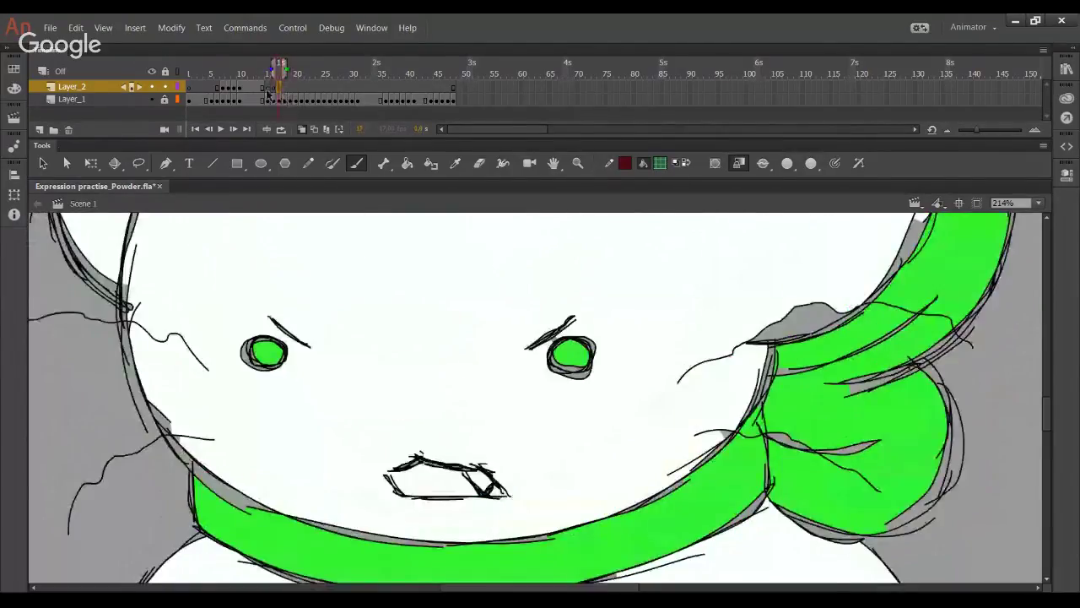
left_click_drag(276, 98, 269, 93)
Step: Paint green blushes over the nose hatch lines on frames 15 and 16, thinner on frame 16
mouse_move(352, 341)
left_mouse_down()
mouse_move(400, 351)
mouse_move(414, 342)
mouse_move(355, 341)
left_mouse_up()
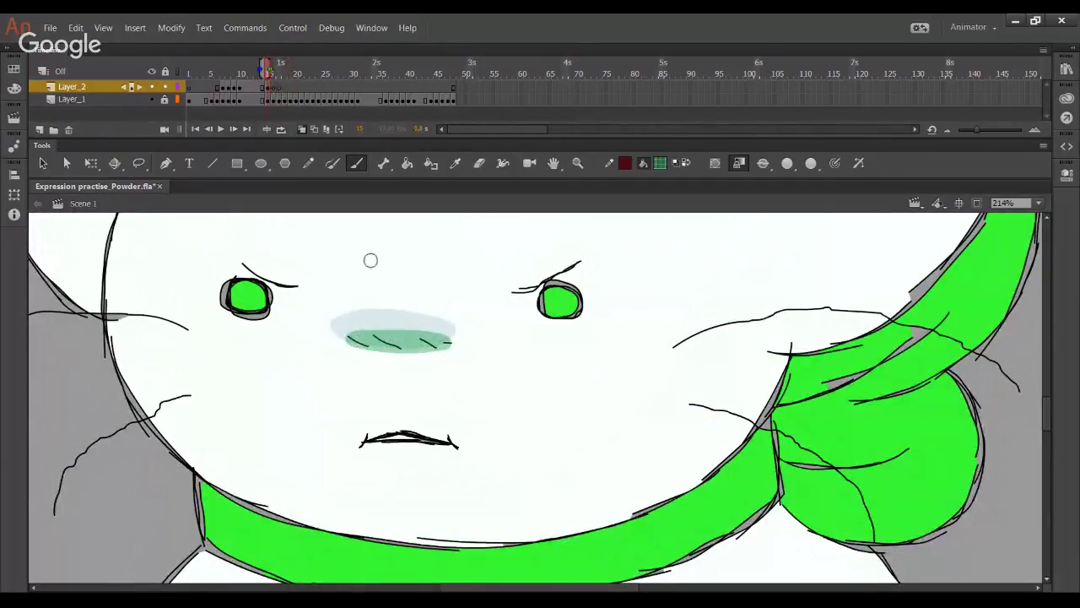
left_click(233, 133)
left_click_drag(385, 349, 453, 360)
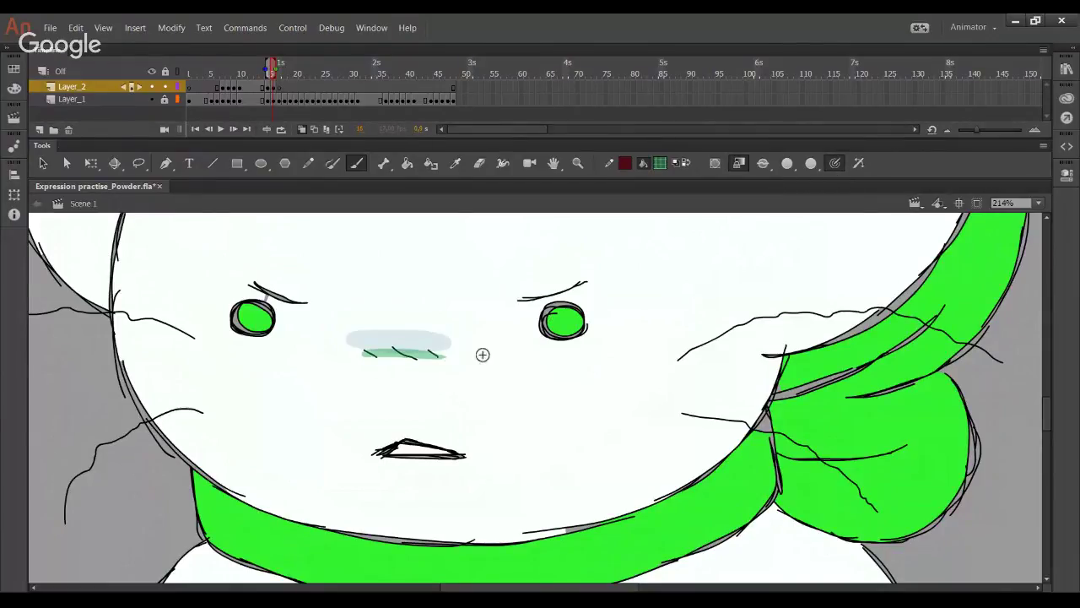
Step: Insert blank keyframes at frames 29 to 31 and 44 to 48 of the new layer
left_click(295, 74)
left_click_drag(297, 76, 428, 76)
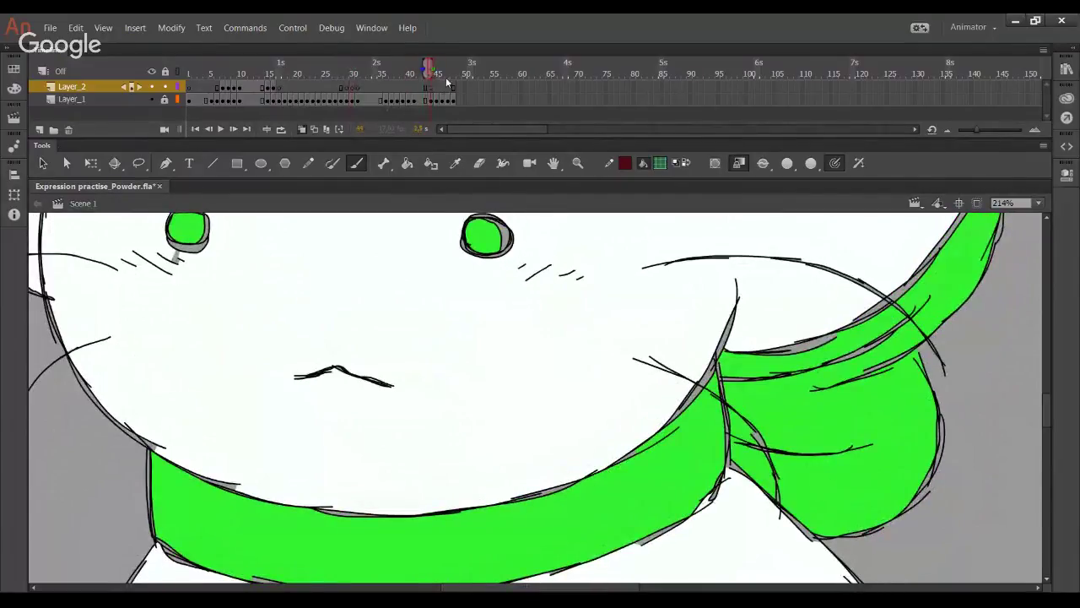
key("F7")
key("F7")
key("F7")
key("F7")
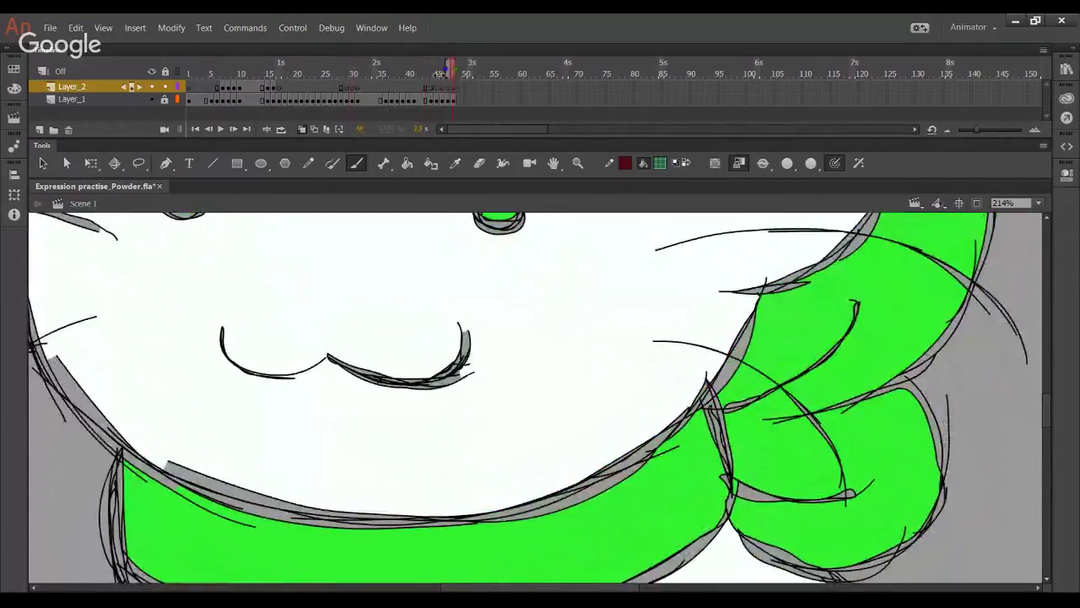
Step: On frame 29, paint a small semi-transparent pink blush over the hatch mark beneath each eye
left_click(343, 72)
key("period")
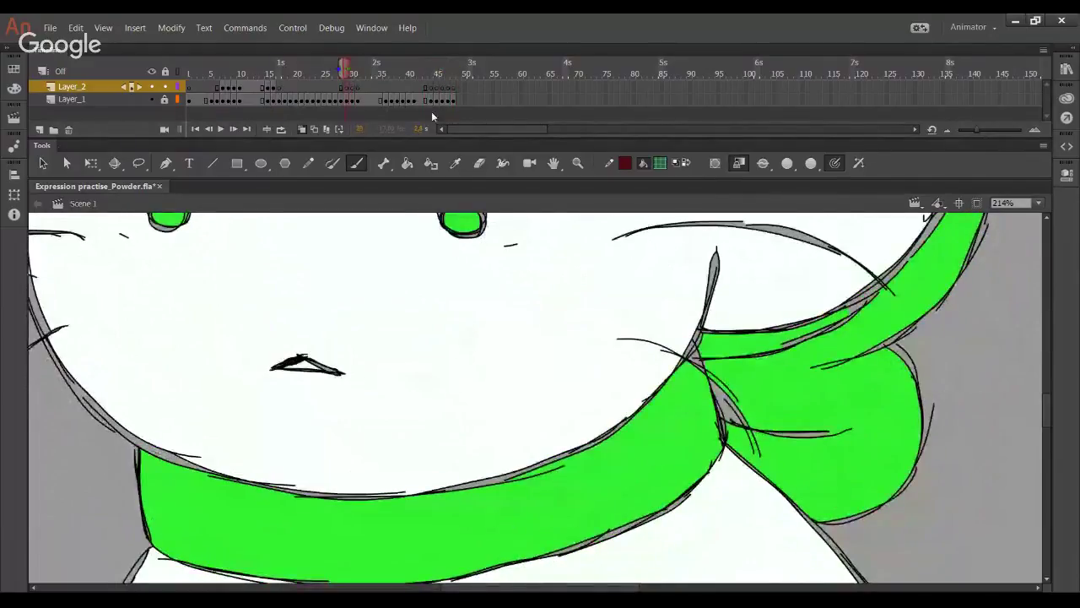
left_click_drag(522, 285, 600, 362)
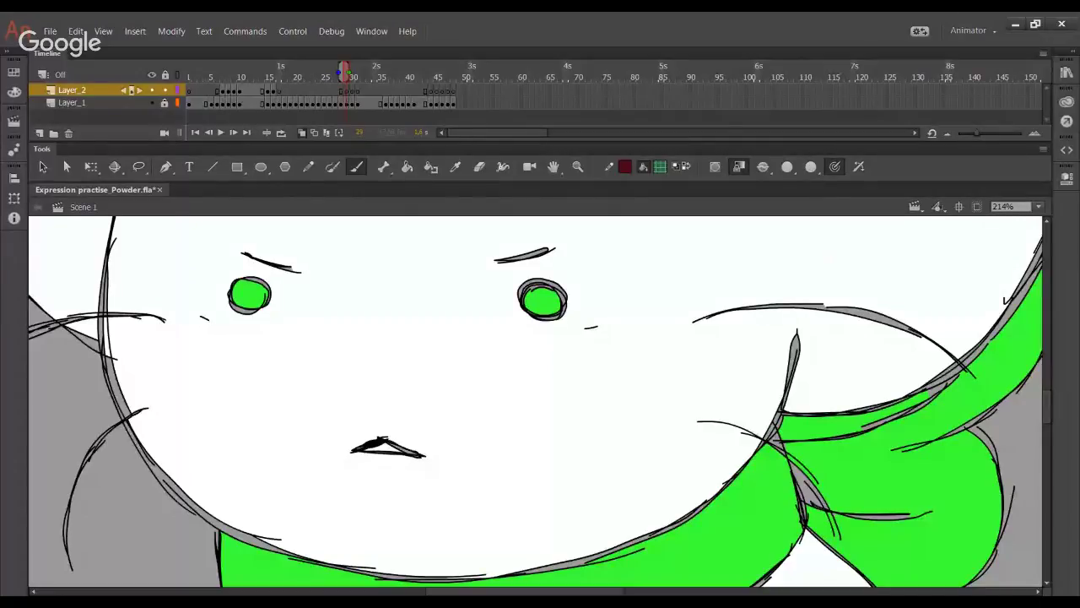
left_click_drag(200, 314, 217, 321)
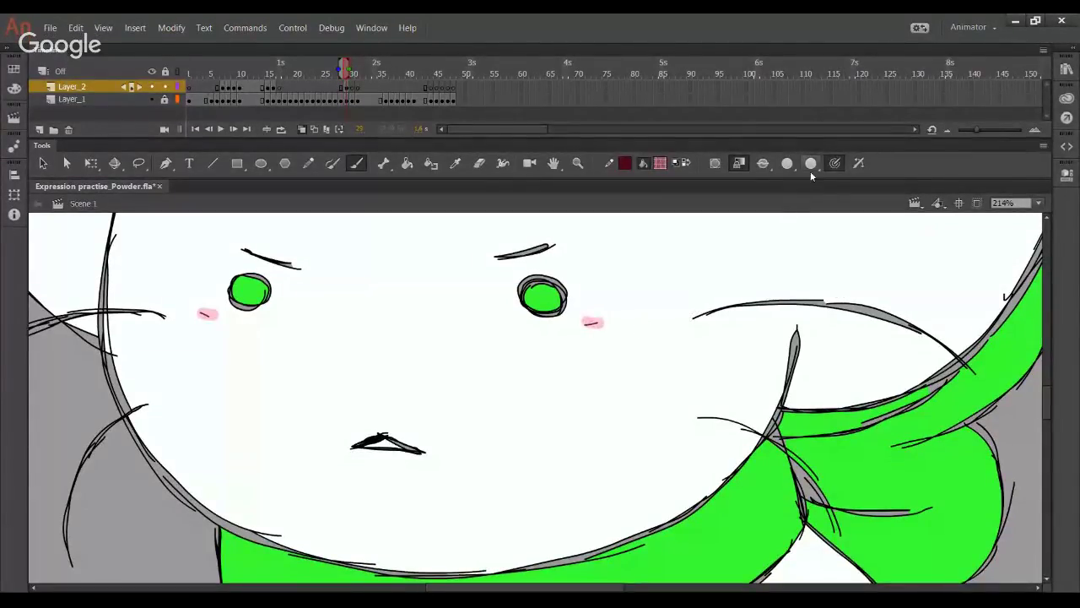
Step: On frame 30, paint a wider pink blush over the cheek hatch lines beneath each eye
left_click(233, 129)
left_click_drag(211, 332, 238, 336)
mouse_move(581, 349)
left_mouse_down()
mouse_move(615, 345)
mouse_move(591, 347)
left_mouse_up()
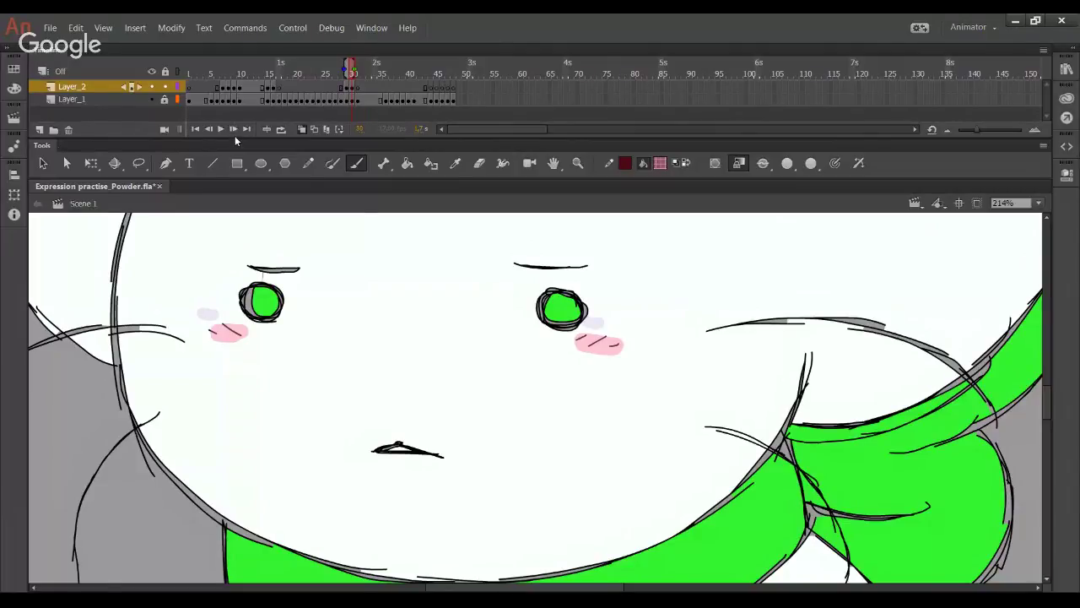
Step: On frame 31, paint a wide semi-transparent pink blush over the cheek hatch lines beneath each eye
left_click(233, 129)
left_click_drag(211, 346, 274, 346)
left_click_drag(607, 358, 663, 361)
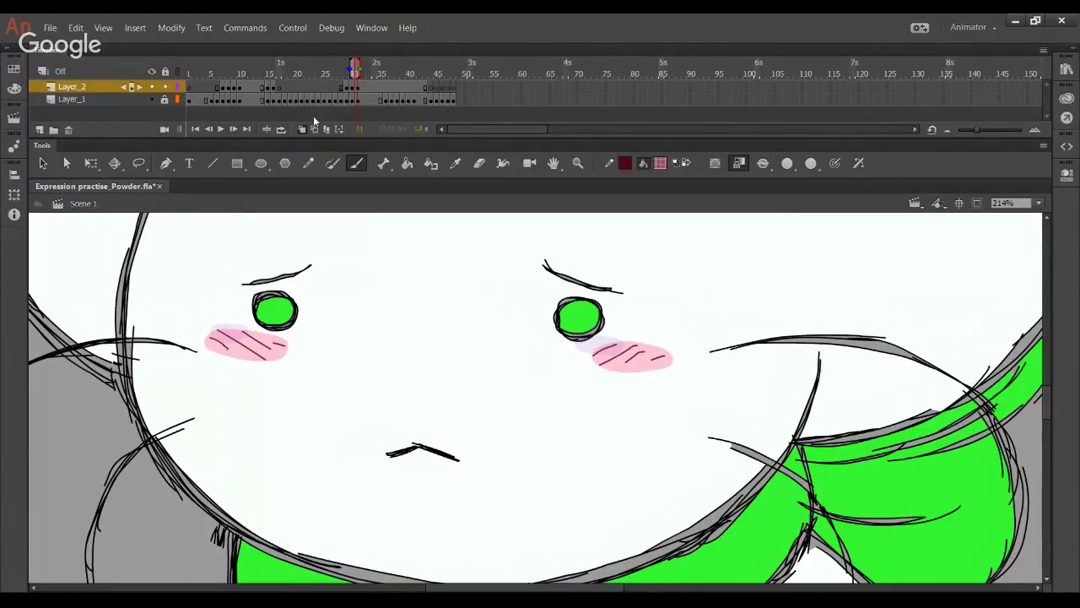
Step: Fill the grey gap above the closed left-hand eye on frame 39 of Layer_1 with the white sampled from the face
mouse_move(320, 65)
left_mouse_down()
mouse_move(423, 77)
mouse_move(380, 77)
mouse_move(404, 81)
left_mouse_up()
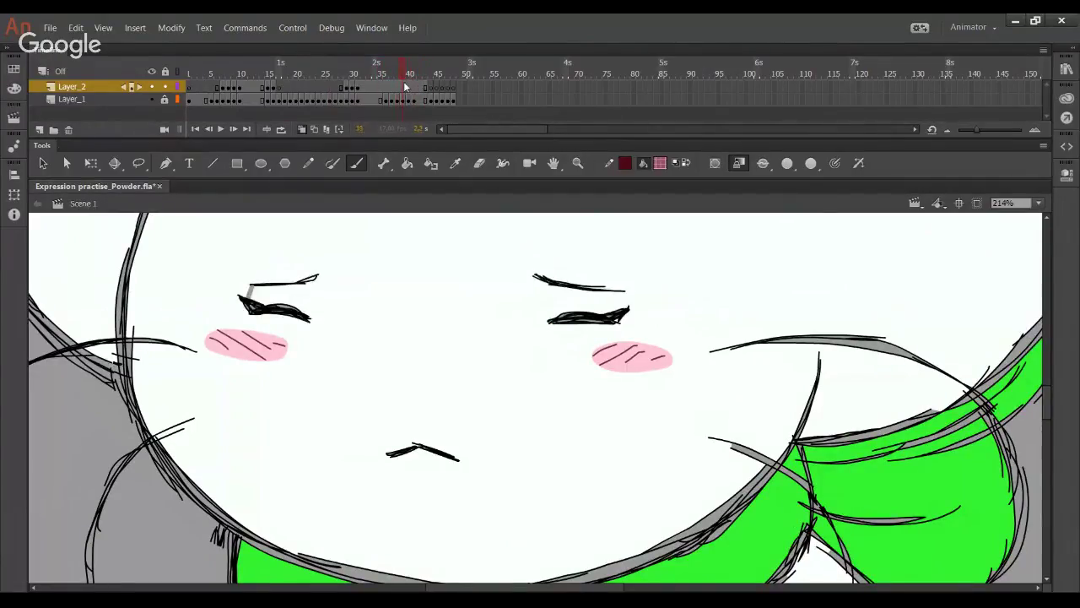
left_click(454, 165)
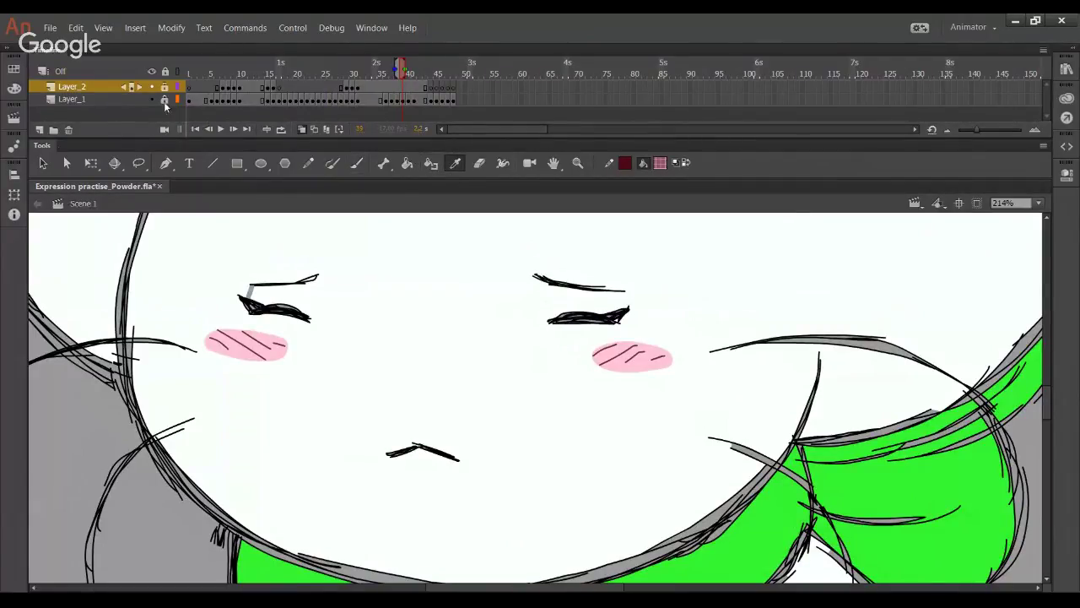
left_click(397, 350)
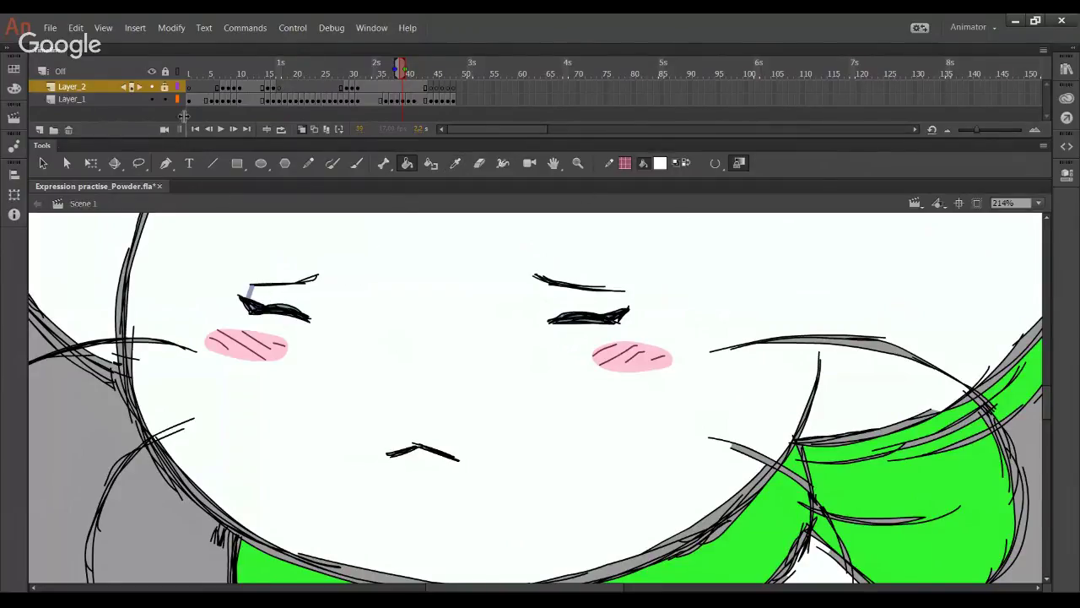
left_click(470, 104)
mouse_move(411, 78)
left_mouse_down()
mouse_move(436, 74)
mouse_move(412, 73)
left_mouse_up()
left_click(249, 297)
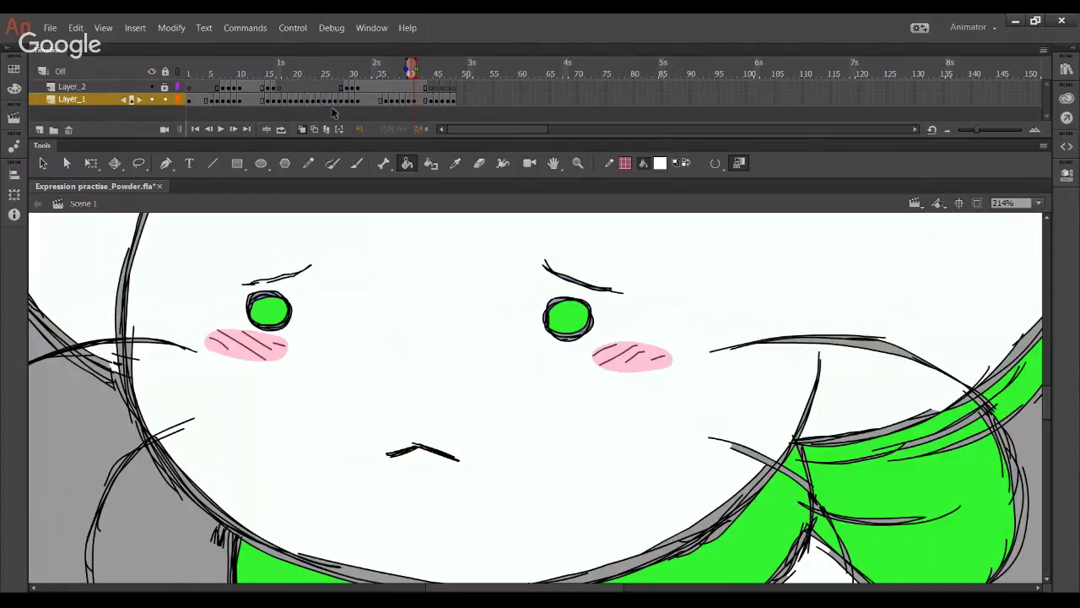
Step: Fill the small grey gap beneath the left-hand eye on frame 44 of Layer_1 with white
left_click(436, 88)
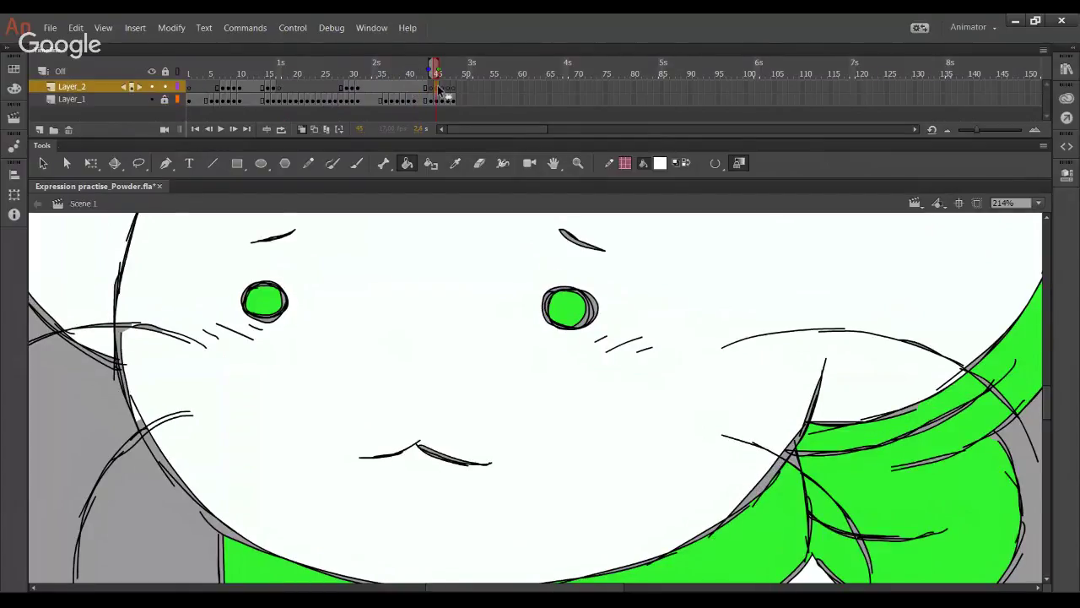
left_click(432, 74)
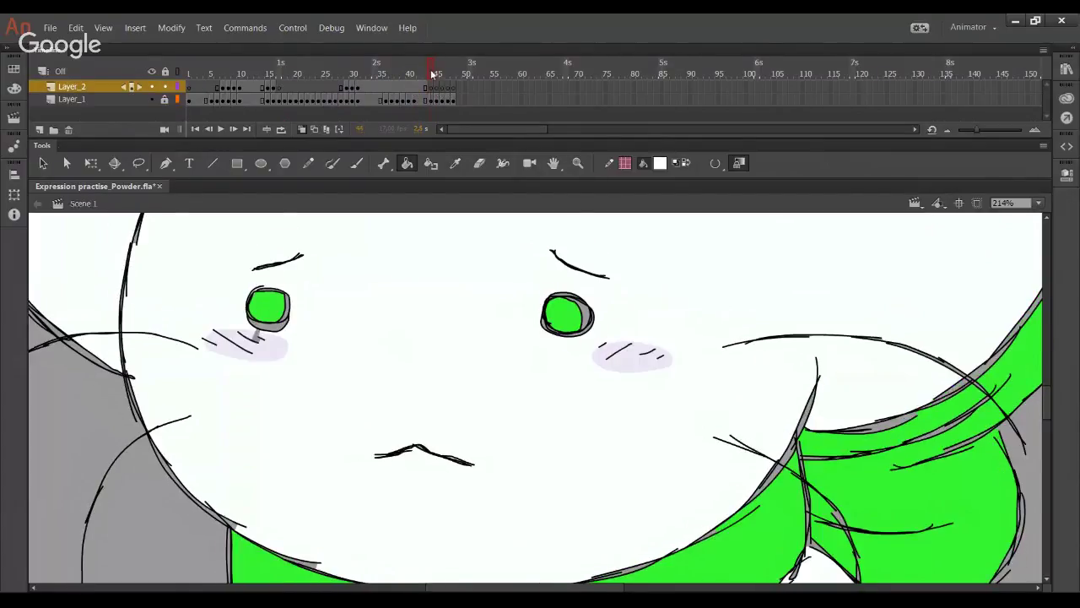
left_click(355, 164)
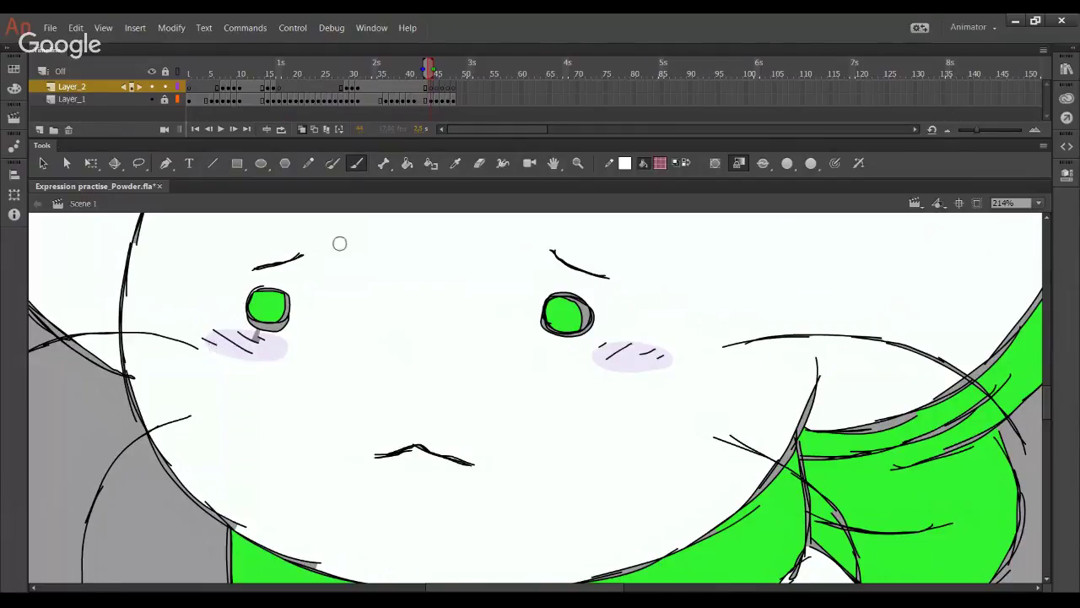
left_click(407, 164)
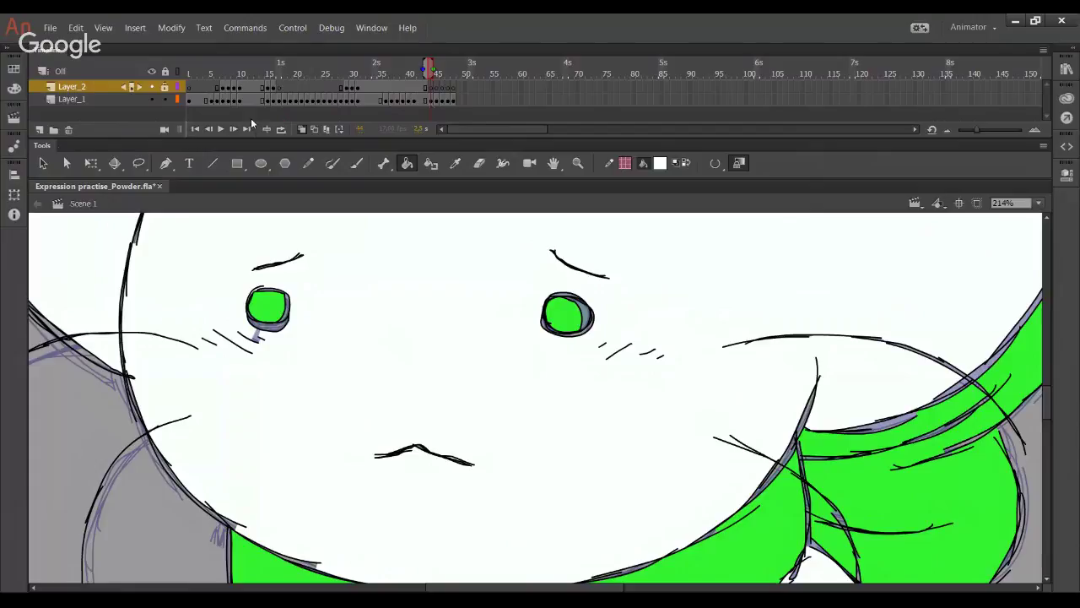
left_click(430, 100)
key("Escape")
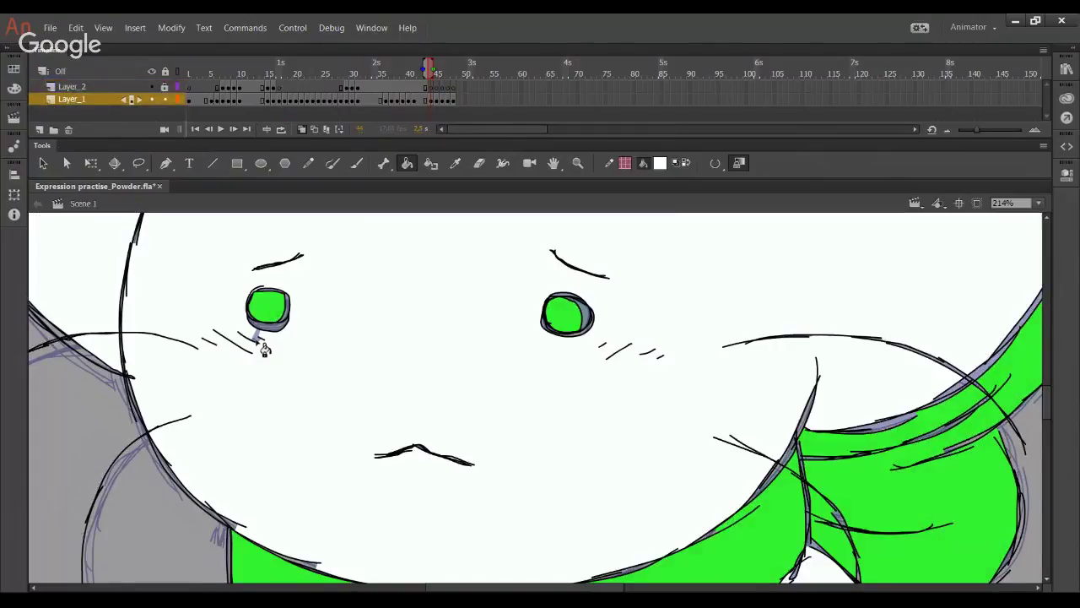
Step: Lock Layer_1 and paint pink blushes over the cheek hatch lines on frame 44 of Layer_2
left_click(411, 74)
mouse_move(420, 74)
left_mouse_down()
mouse_move(445, 76)
mouse_move(293, 75)
mouse_move(430, 89)
left_mouse_up()
left_click(431, 88)
left_click(165, 100)
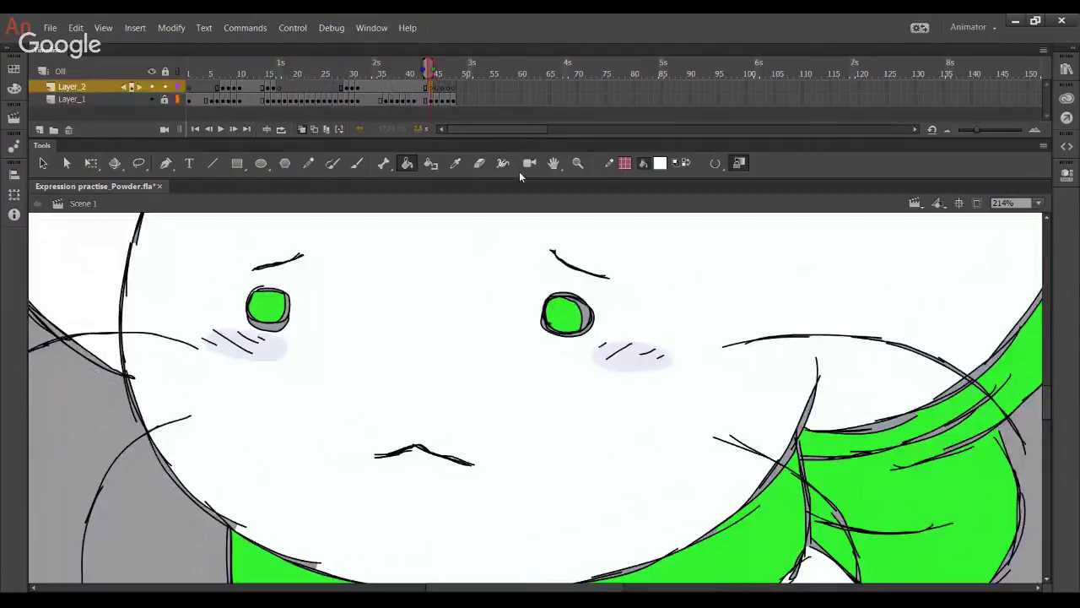
left_click(357, 163)
mouse_move(217, 345)
left_mouse_down()
mouse_move(249, 349)
mouse_move(237, 340)
mouse_move(244, 352)
left_mouse_up()
mouse_move(578, 373)
left_mouse_down()
mouse_move(616, 354)
mouse_move(651, 359)
mouse_move(616, 345)
mouse_move(637, 354)
left_mouse_up()
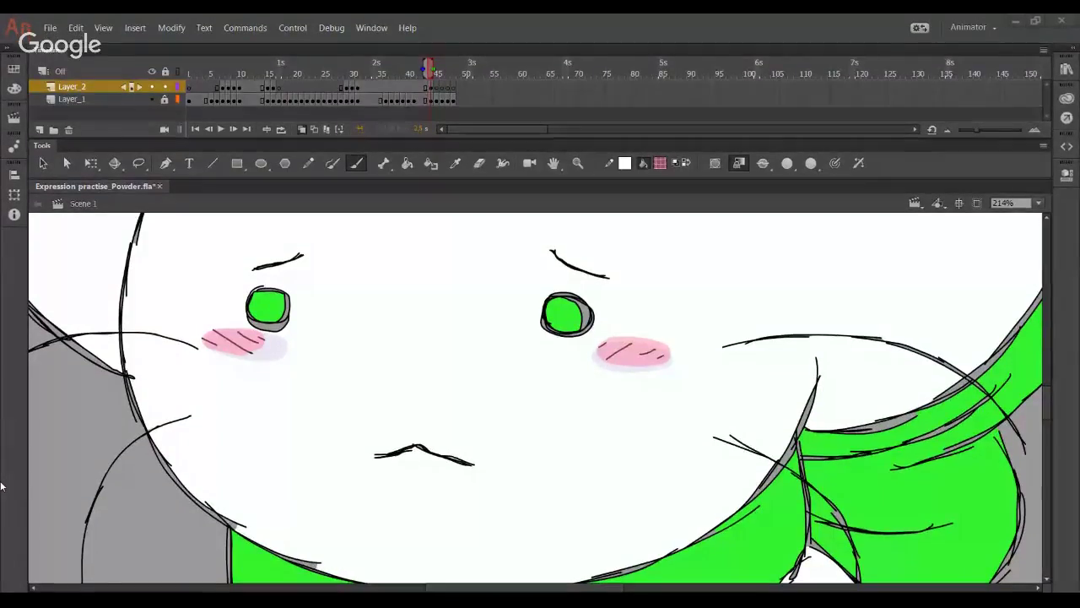
Step: Paint progressively smaller pink blushes over the hatch marks beneath both eyes on frames 45, 46 and 47
left_click(233, 133)
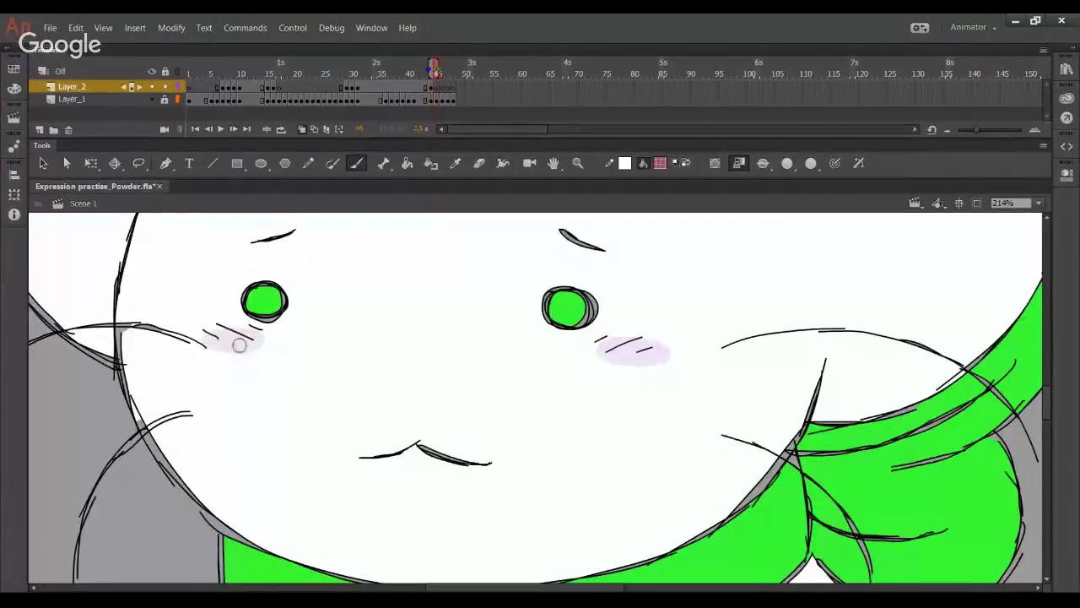
mouse_move(253, 335)
left_mouse_down()
mouse_move(209, 335)
mouse_move(262, 336)
left_mouse_up()
mouse_move(600, 355)
left_mouse_down()
mouse_move(604, 344)
mouse_move(646, 352)
mouse_move(606, 341)
left_mouse_up()
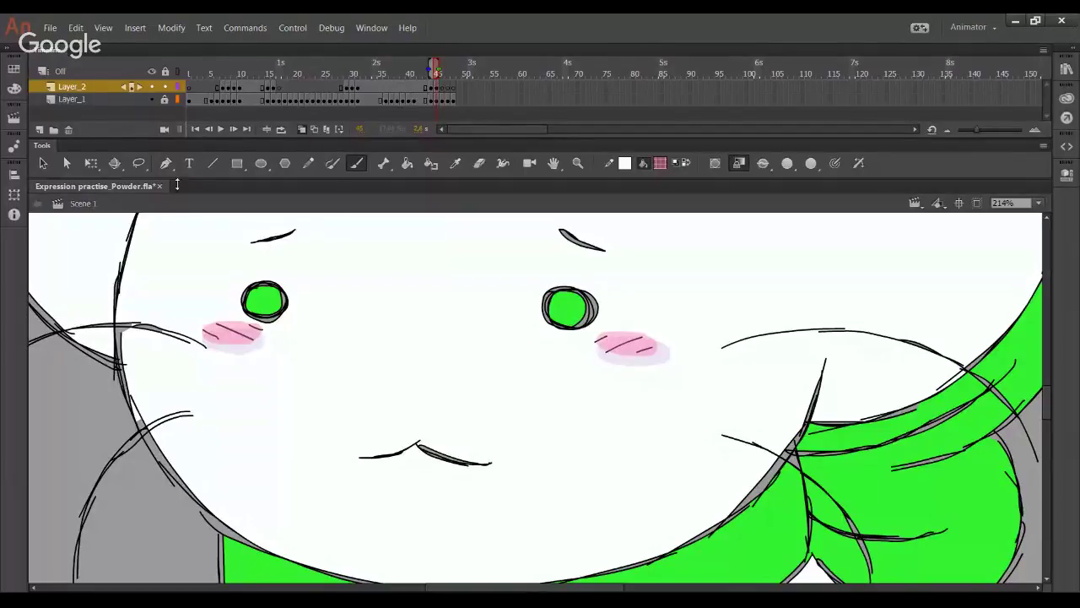
left_click(234, 132)
left_click_drag(211, 330, 233, 326)
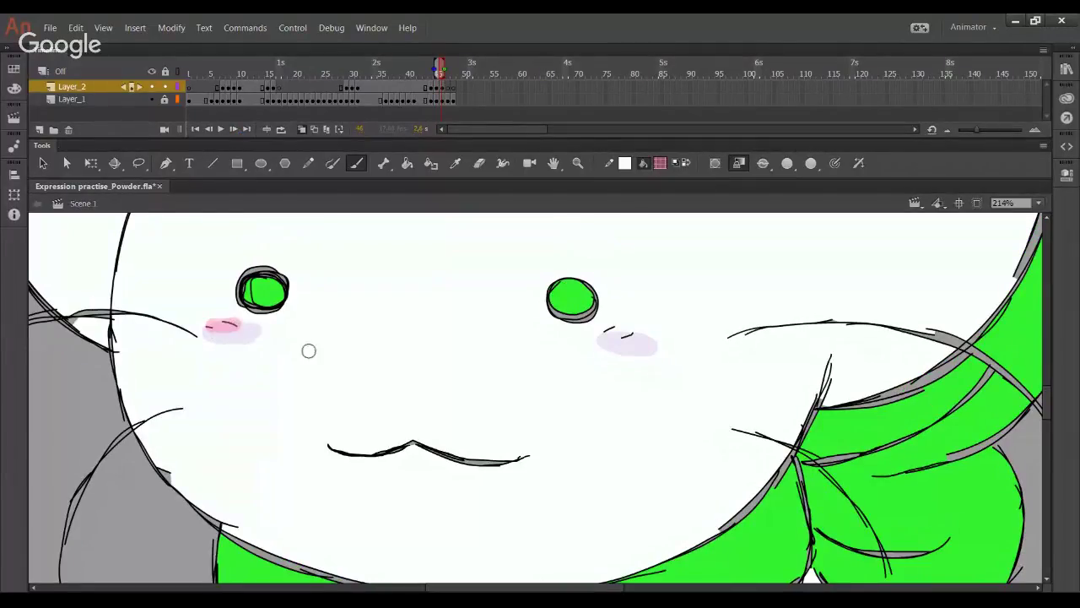
left_click_drag(609, 333, 628, 339)
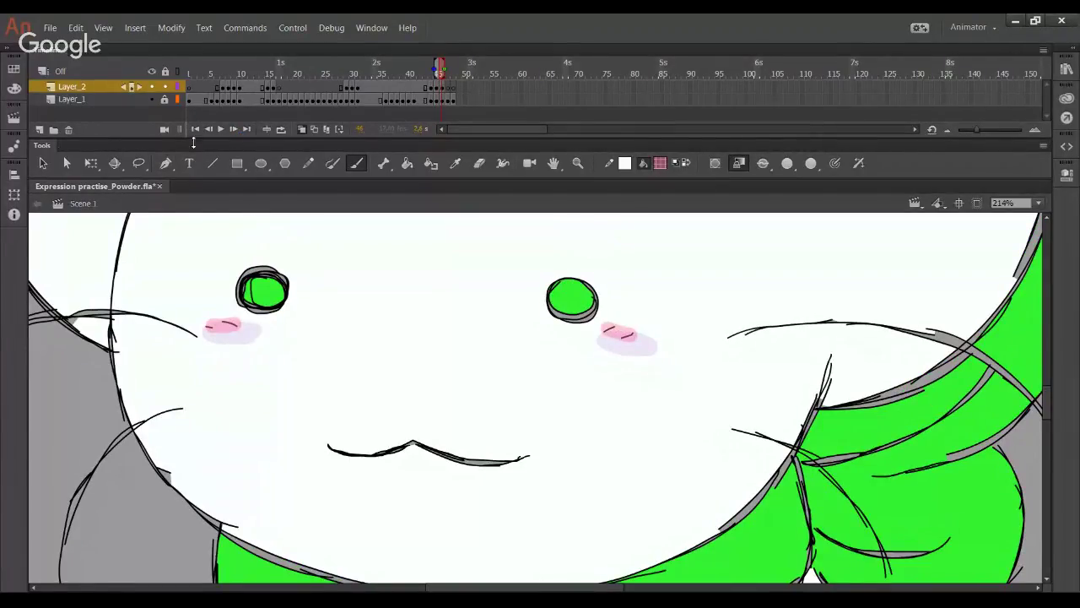
left_click(232, 132)
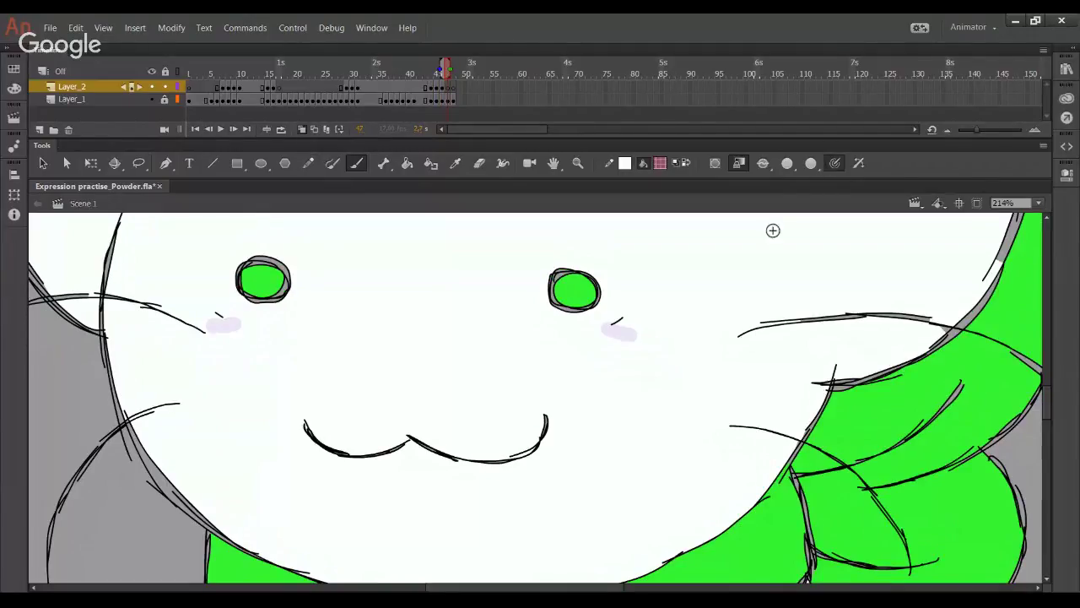
left_click_drag(623, 322, 607, 319)
left_click_drag(213, 313, 226, 316)
Step: Show the whole drawing at 50% zoom and play the animation back in a loop over all frames
left_click(1039, 203)
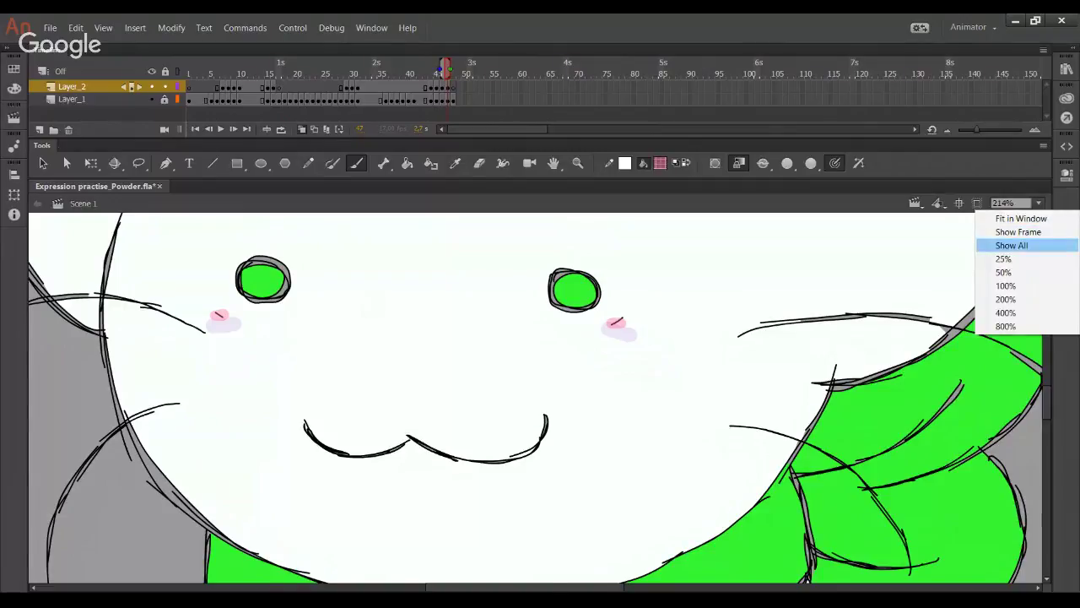
left_click(1001, 244)
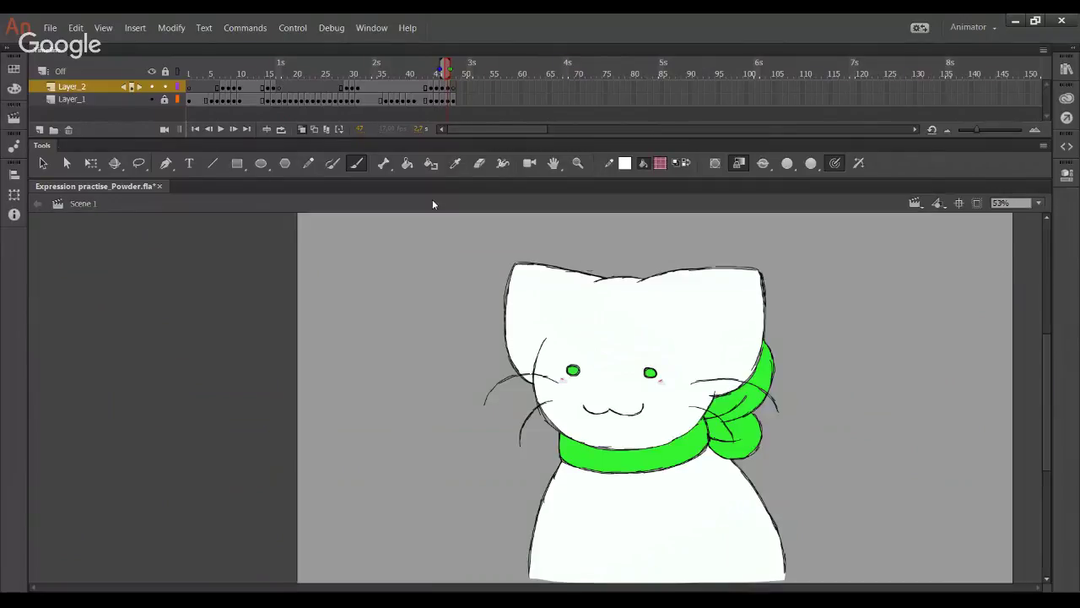
left_click(231, 132)
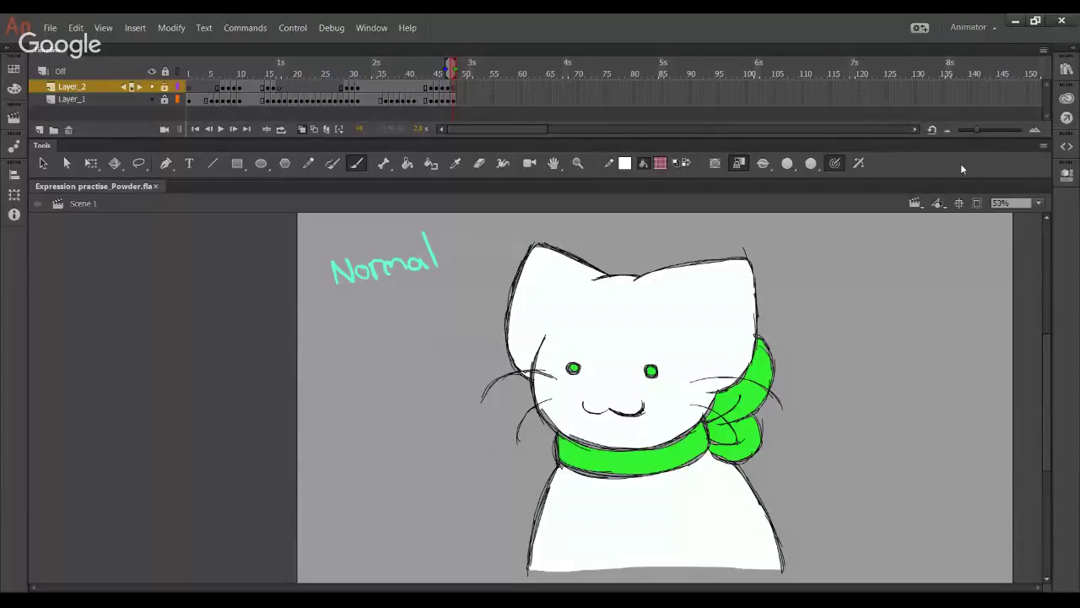
scroll(659, 347, "up", 1)
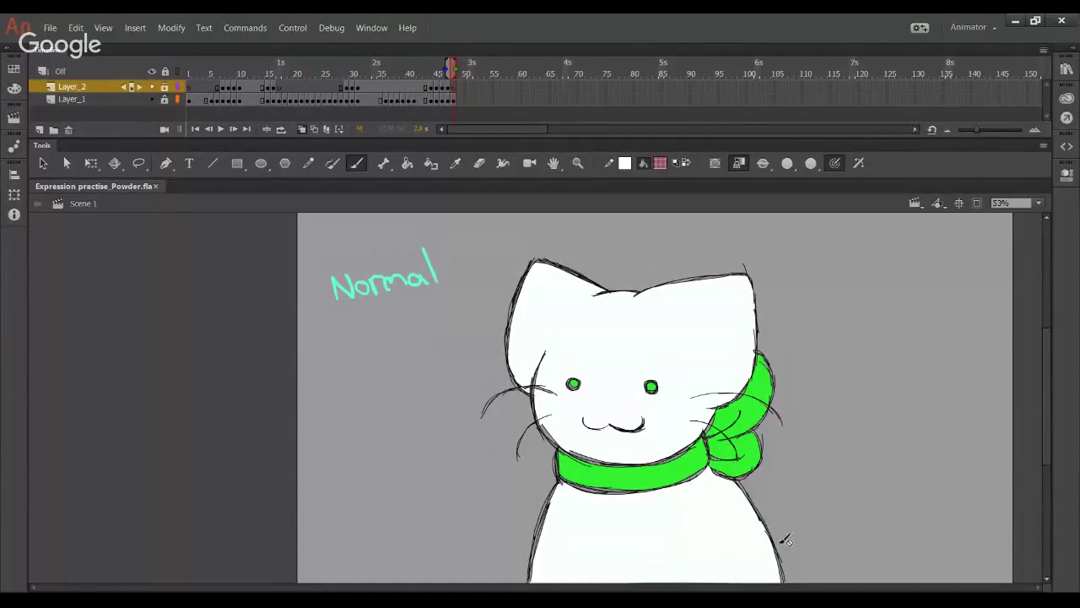
left_click(1038, 203)
left_click(994, 272)
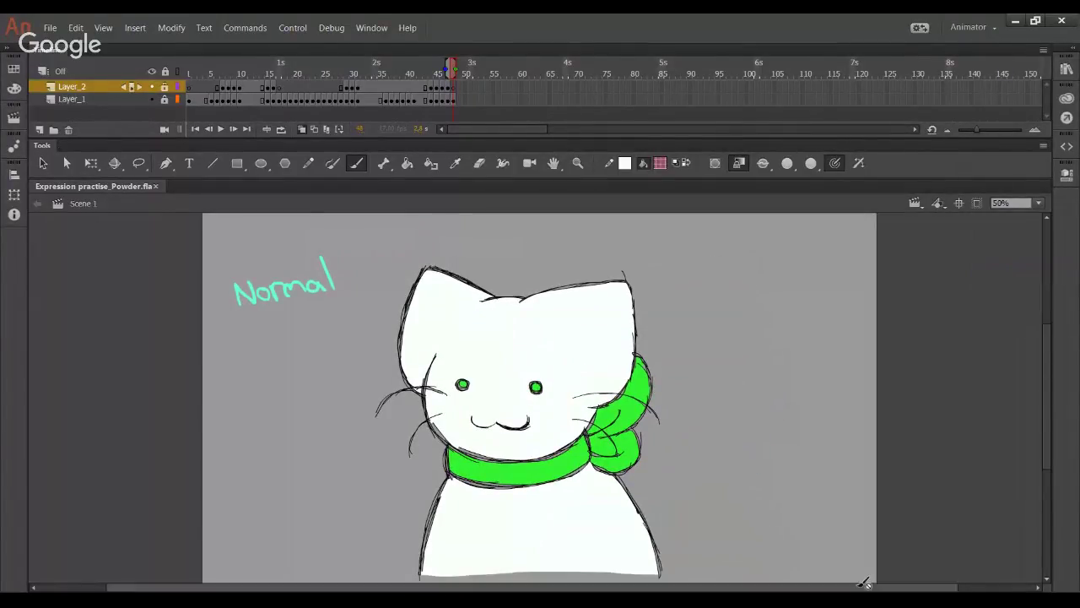
left_click(217, 132)
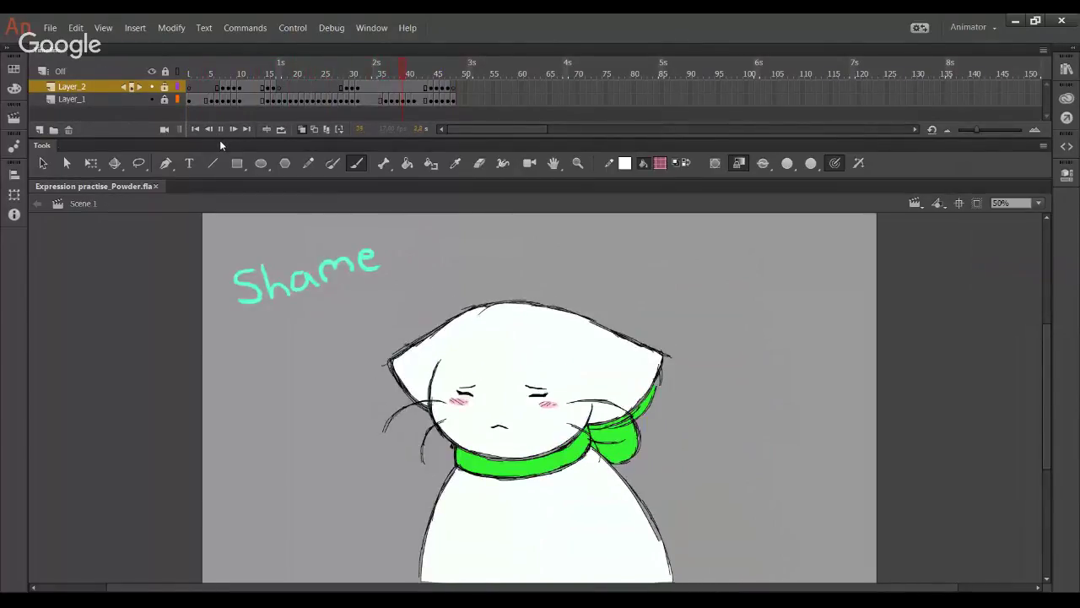
left_click(280, 130)
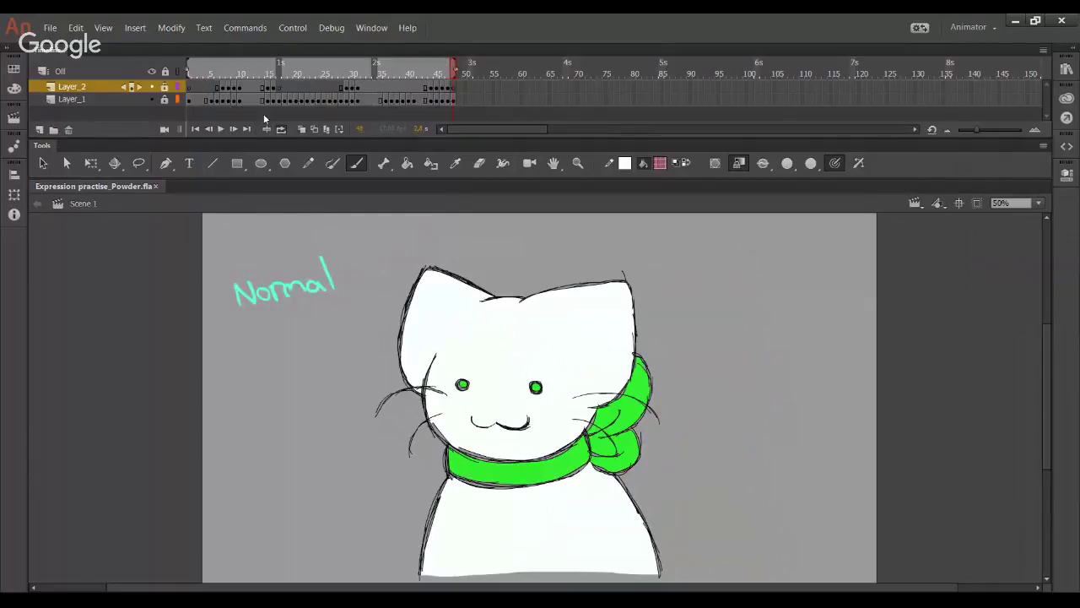
left_click(220, 131)
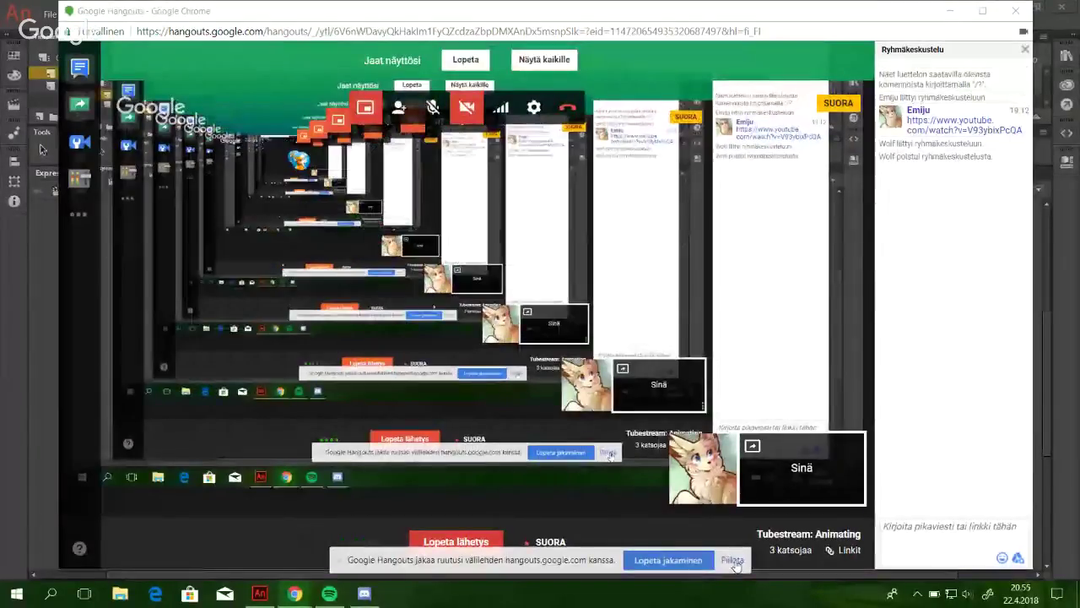
Step: Switch back to Adobe Animate, turn off timeline looping and play the animation as a test movie
left_click(1, 453)
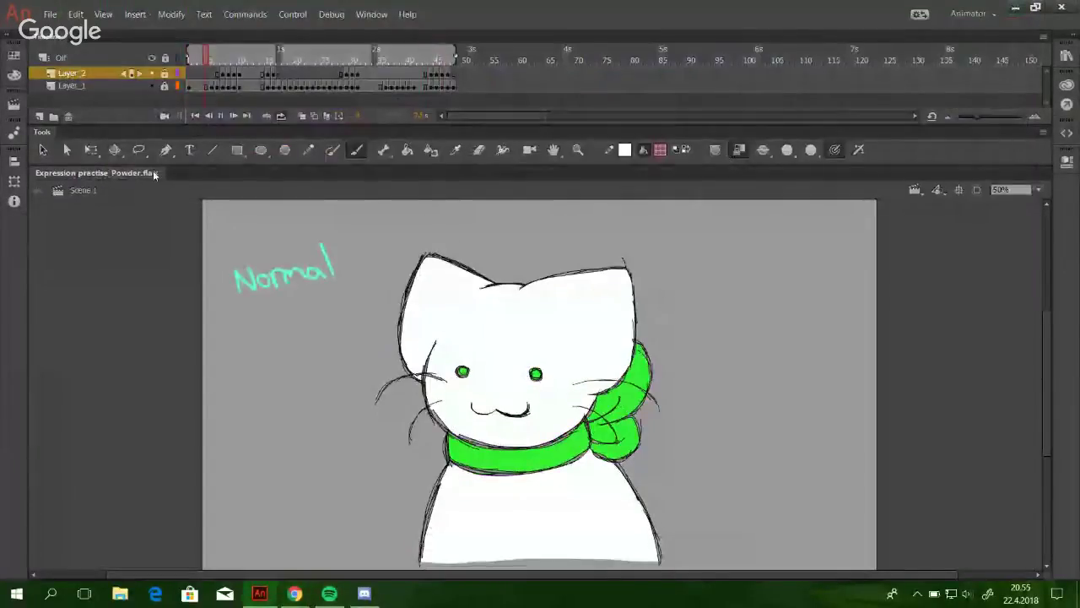
left_click(281, 116)
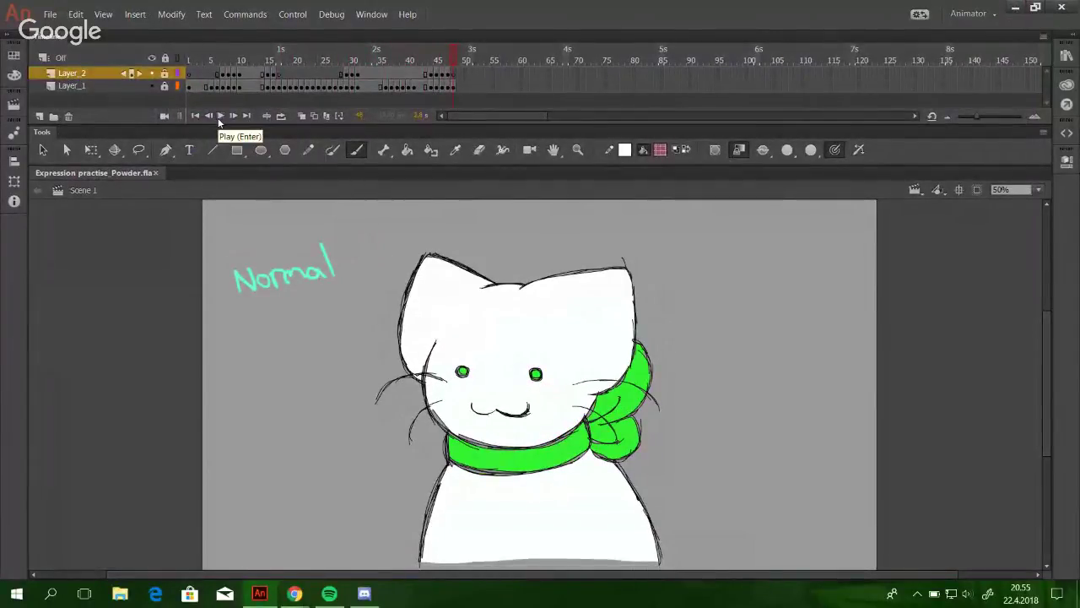
key("ctrl+Return")
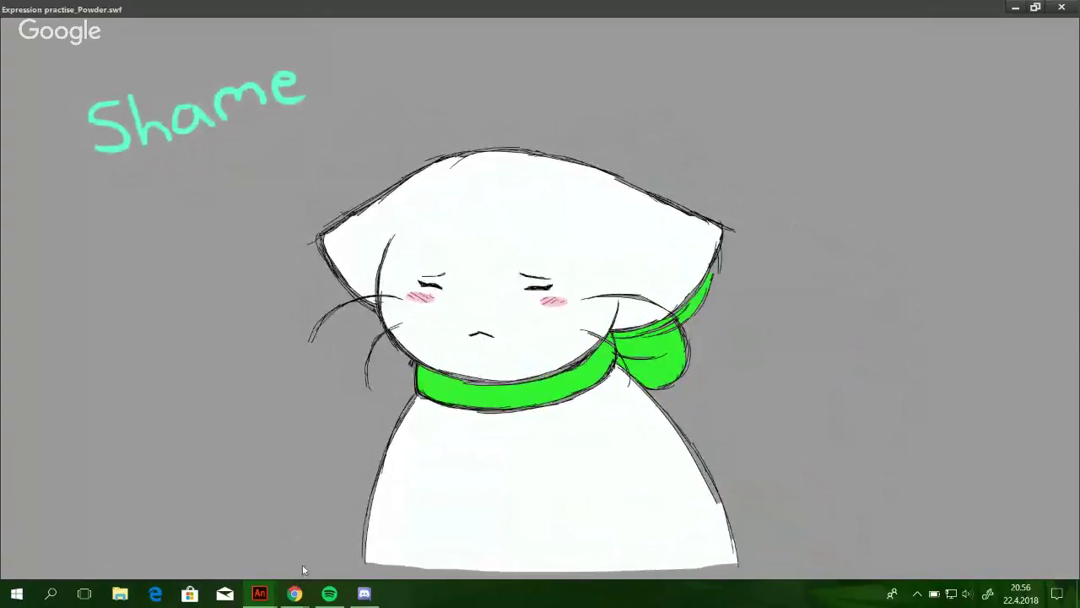
Step: Switch to the Google Hangouts window in Chrome and end the live broadcast
mouse_move(295, 590)
left_click(142, 527)
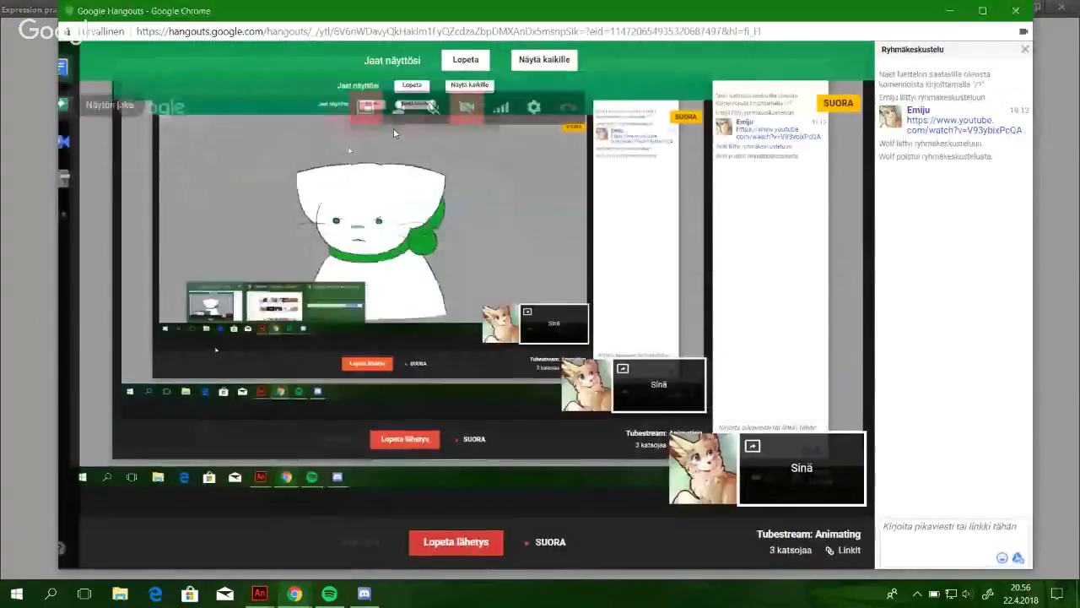
left_click(455, 542)
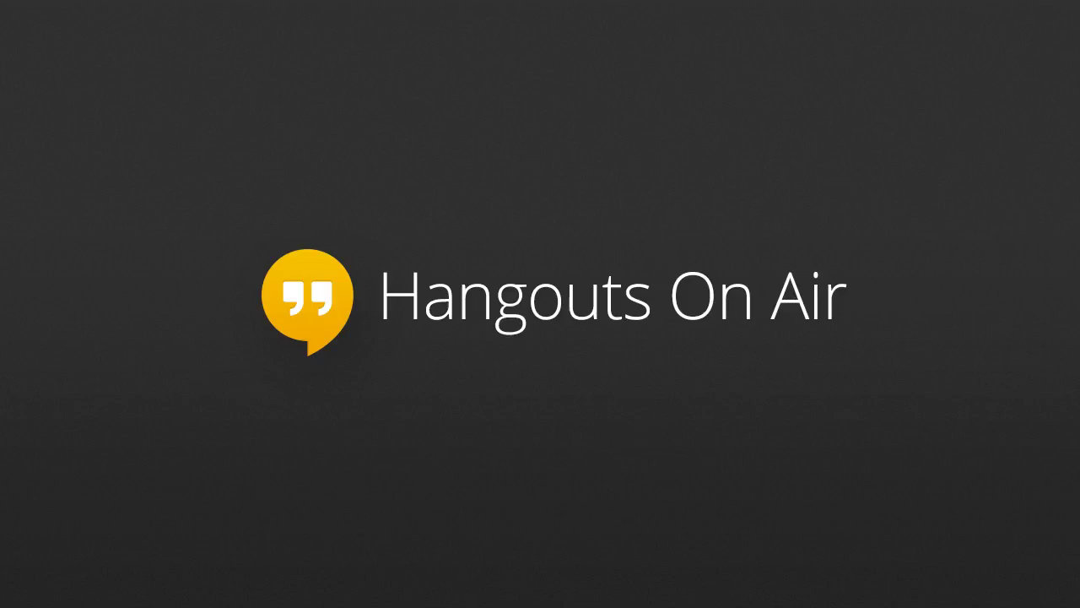